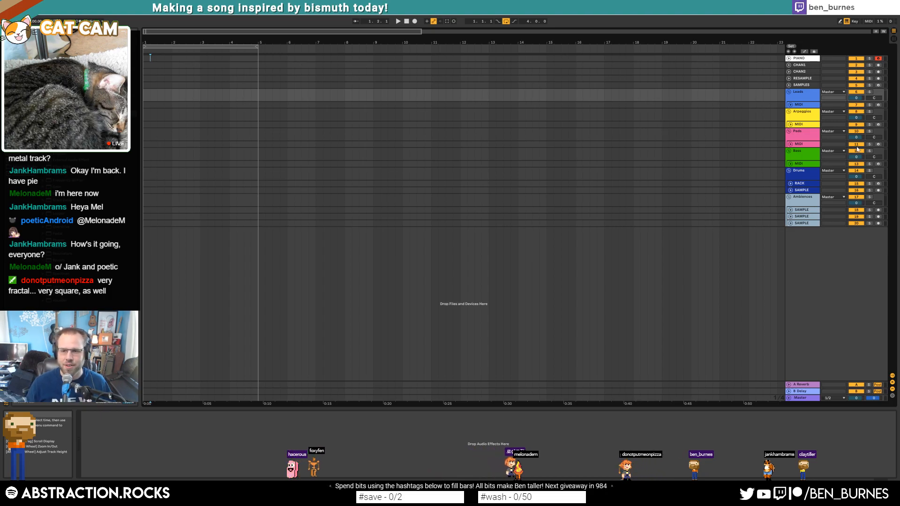
Step: Create an empty two-bar MIDI clip at bar 1 of the Arpeggios group's MIDI track and loop the arrangement over it
click(799, 128)
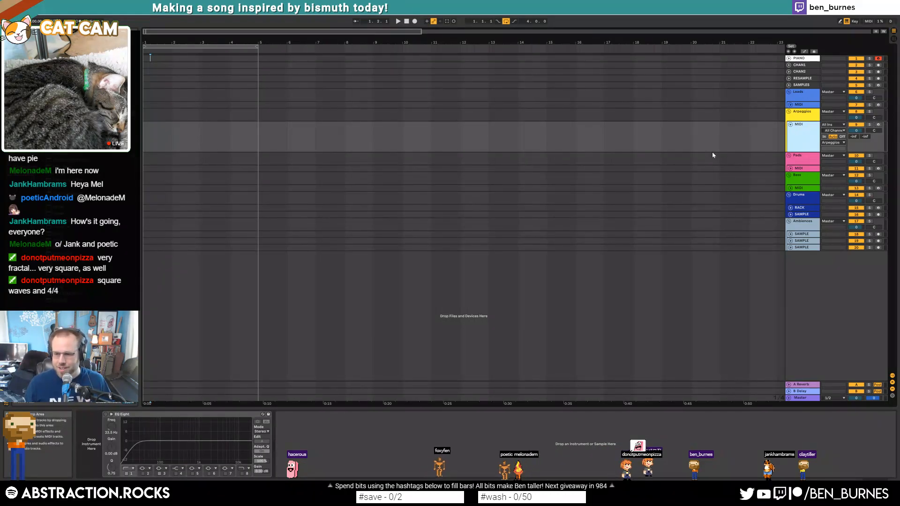
click(145, 141)
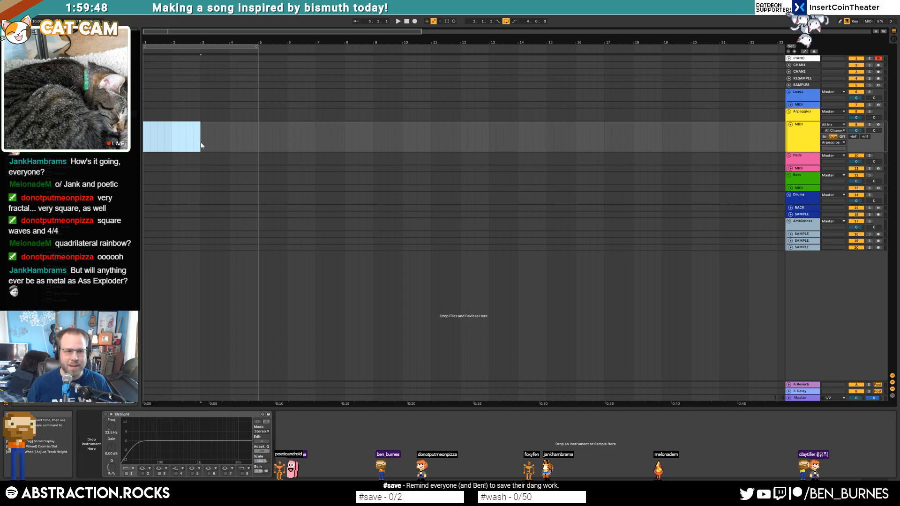
key(ctrl+shift+m)
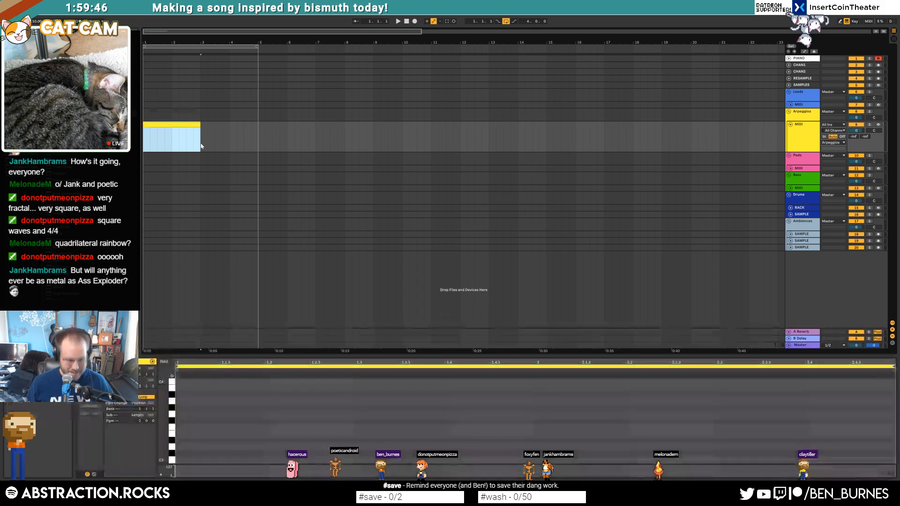
key(shift+Tab)
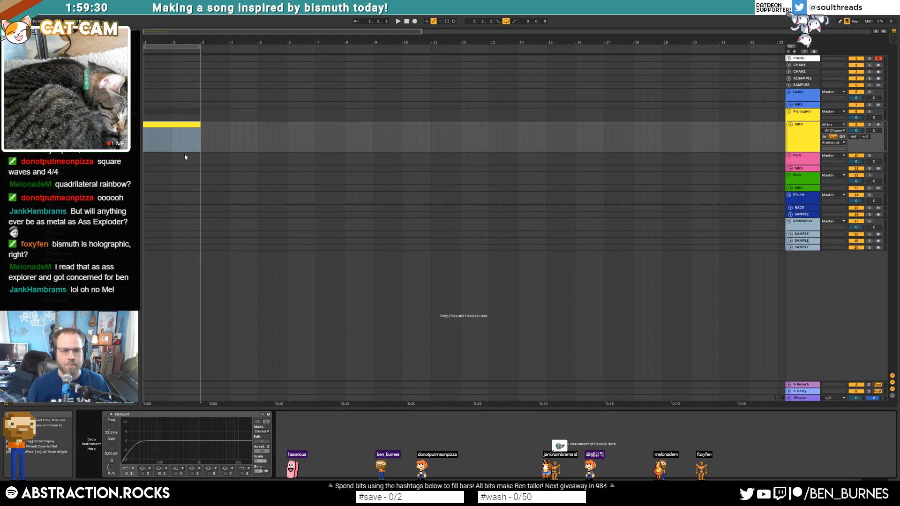
click(185, 124)
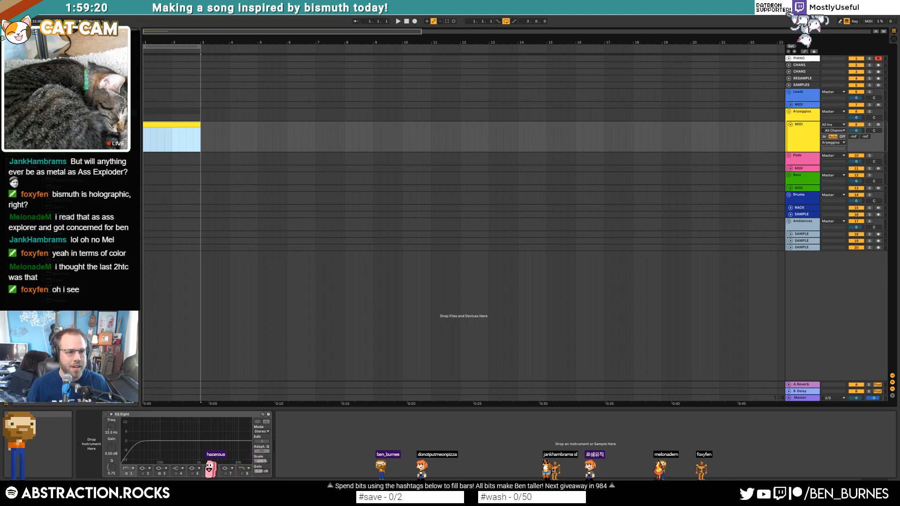
Step: Add Kontakt as the instrument on the Arpeggios MIDI track and load the Analog Dreams library into it
click(19, 105)
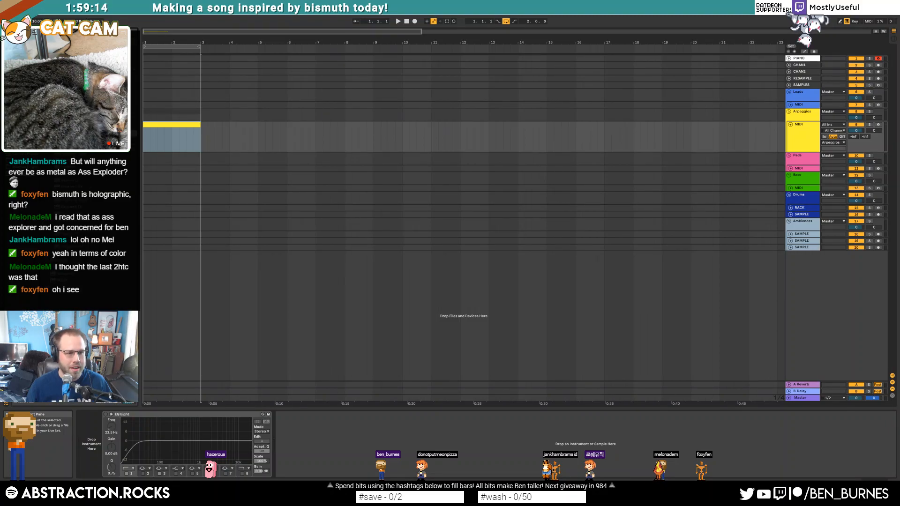
drag(75, 140, 132, 429)
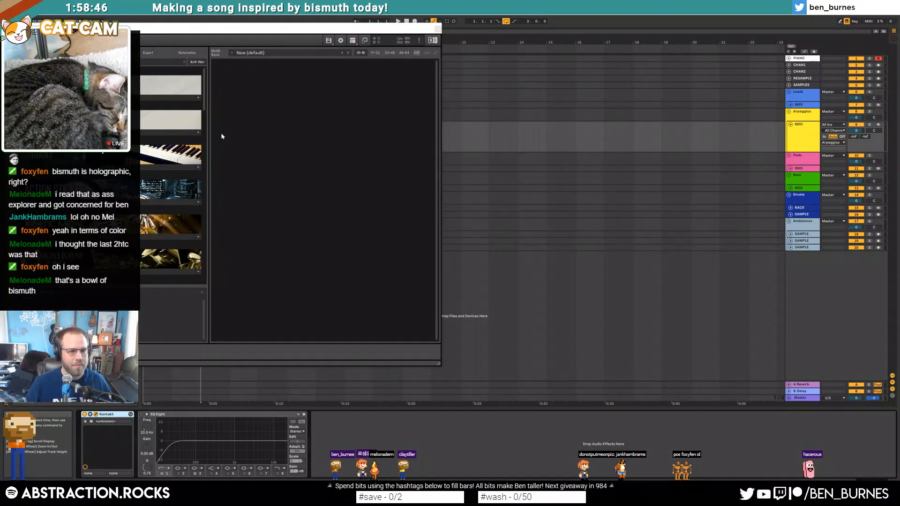
drag(204, 100, 204, 300)
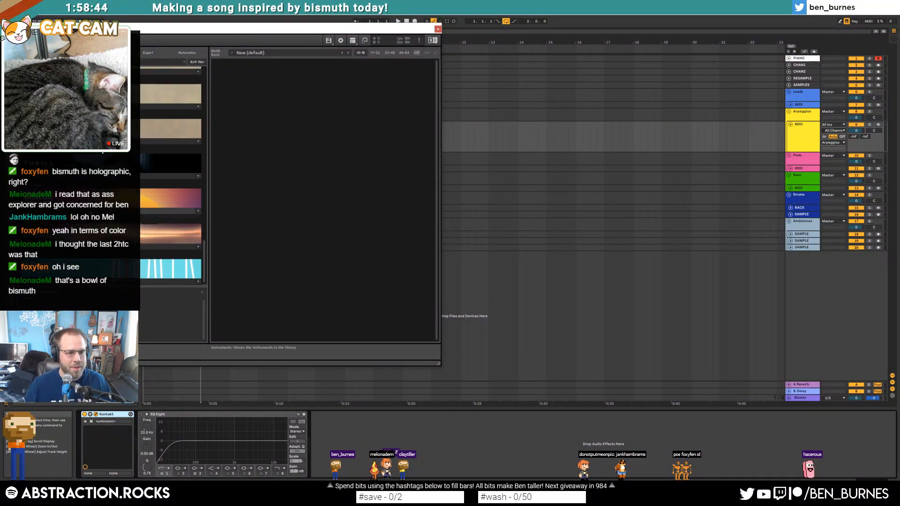
click(108, 211)
double_click(76, 222)
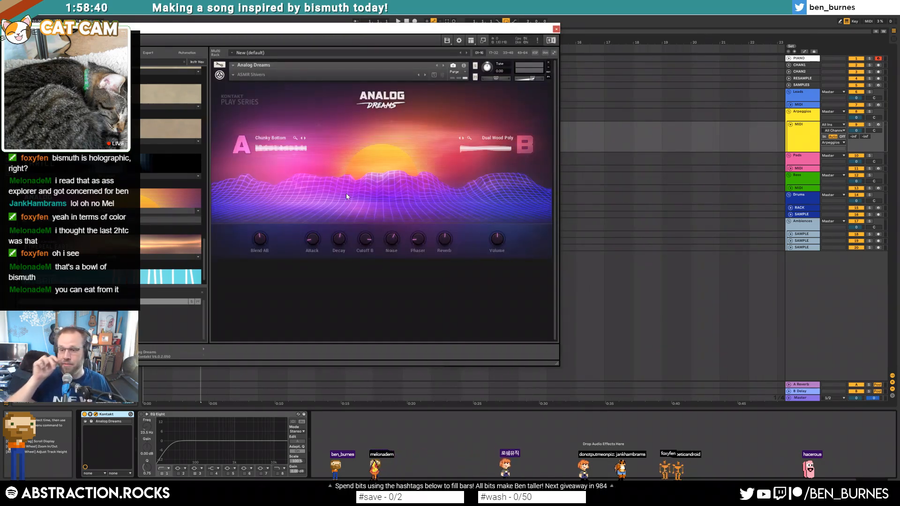
Step: Choose the Snow On Mars preset from Analog Dreams' Plucks, arm the arpeggio track for recording and close the Kontakt window
drag(336, 30, 542, 53)
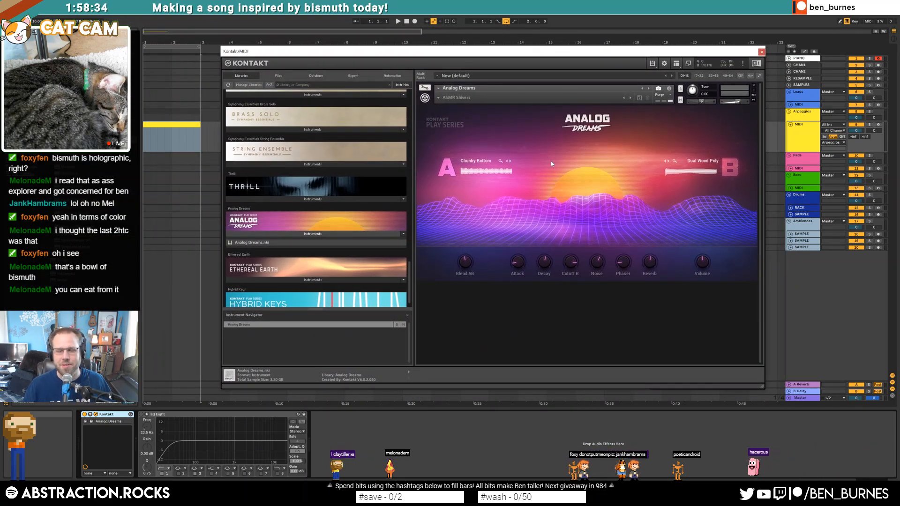
click(440, 99)
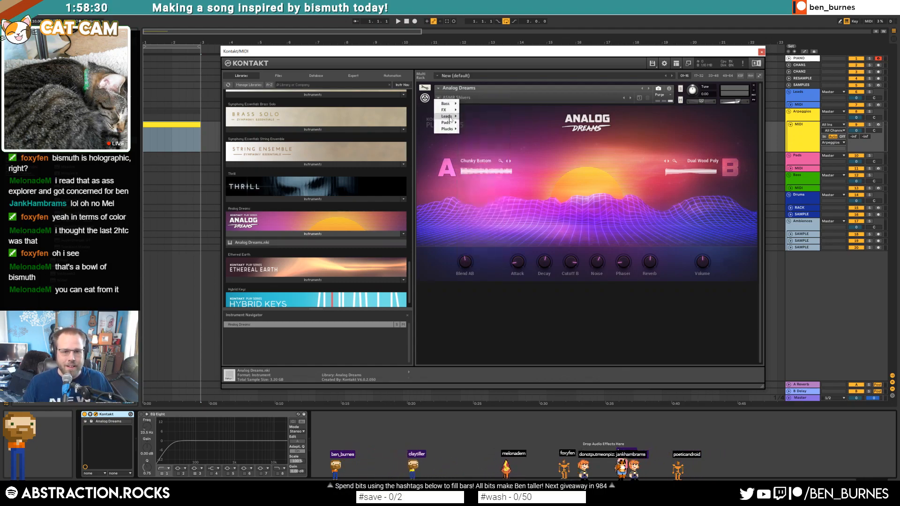
mouse_move(452, 130)
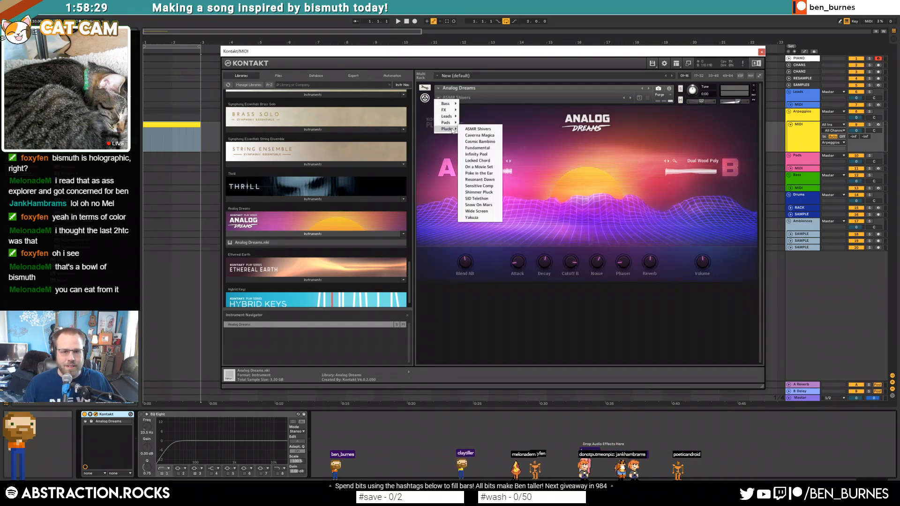
click(488, 205)
click(879, 124)
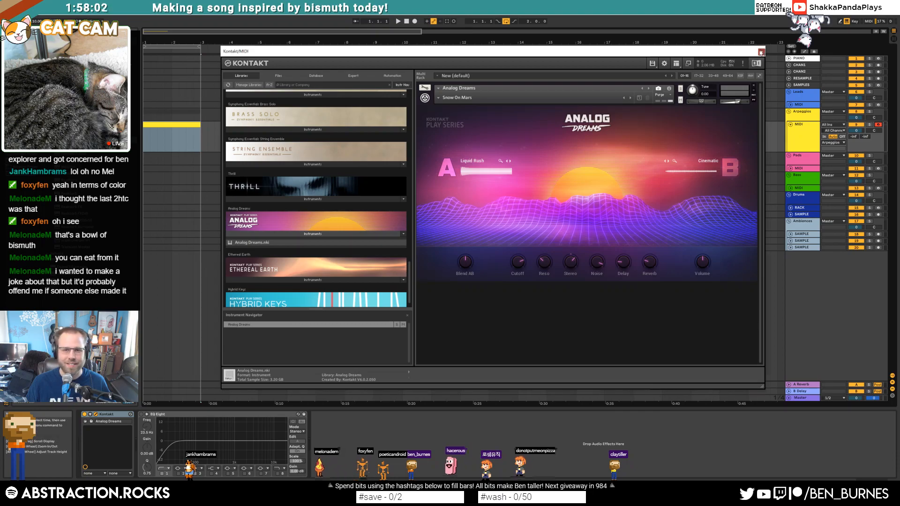
click(761, 52)
Step: Enter the first three short arpeggio notes in the clip: C2 at beat 1, G2 at 1.1.3 and D3 at 1.2
click(160, 125)
double_click(160, 126)
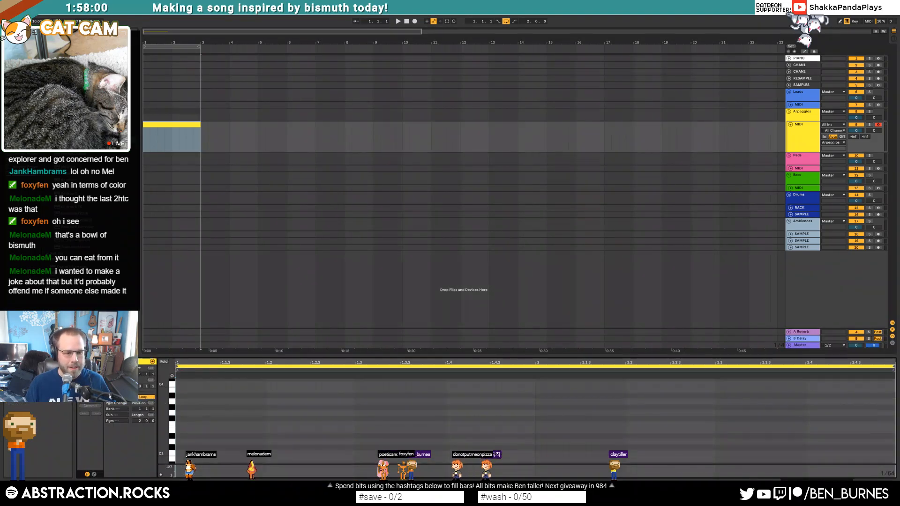
drag(164, 403, 158, 381)
mouse_move(179, 445)
mouse_down()
mouse_move(213, 447)
mouse_move(198, 446)
mouse_up()
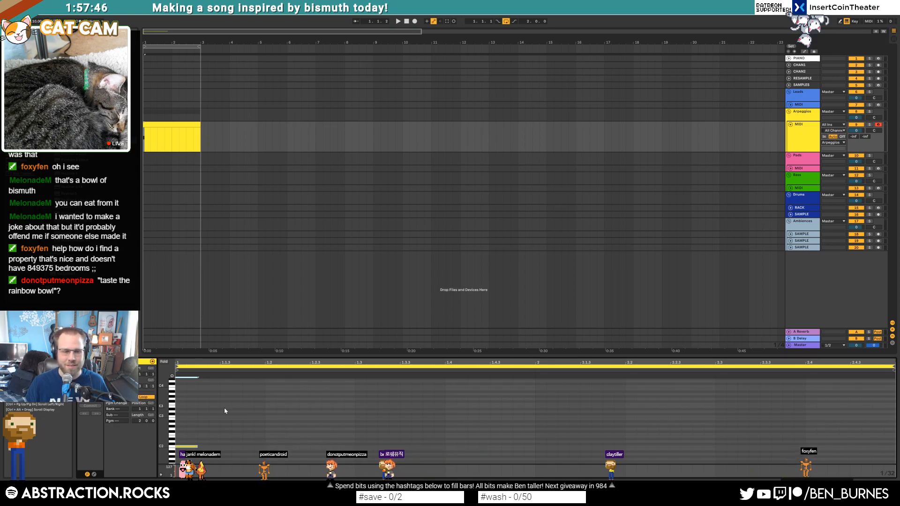
drag(182, 417, 213, 449)
key(ctrl+d)
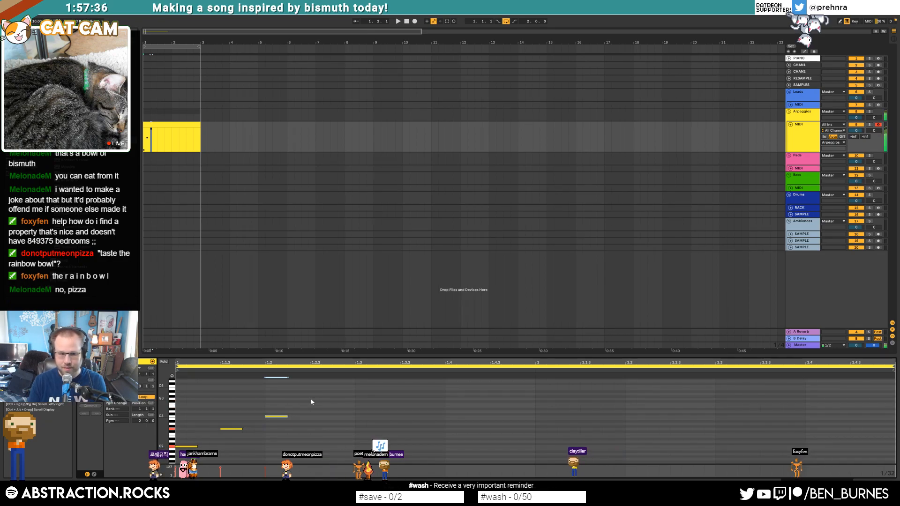
key(Up)
key(Up)
Step: Continue the arpeggio upward with a D#3 note at 1.2.3 and a G3 note at 1.3
drag(274, 400, 307, 426)
key(ctrl+d)
key(Up)
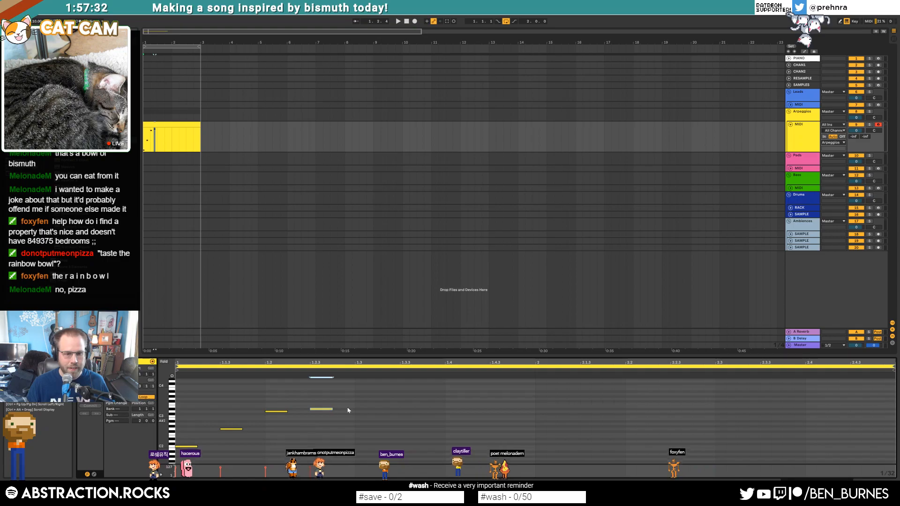
double_click(361, 399)
drag(367, 399, 378, 400)
click(397, 416)
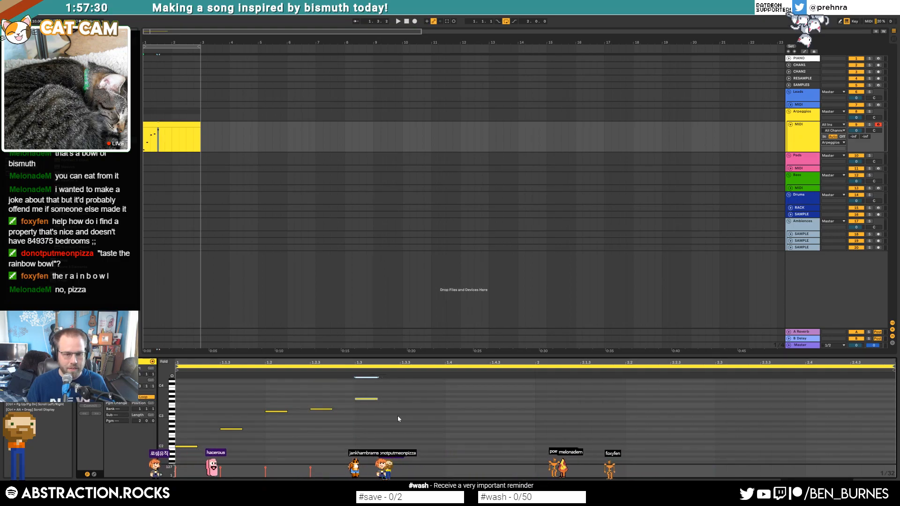
Step: Add the descending notes C3 at 1.3.3 and D#2 at 1.4, with the note grid set to 1/16
double_click(406, 417)
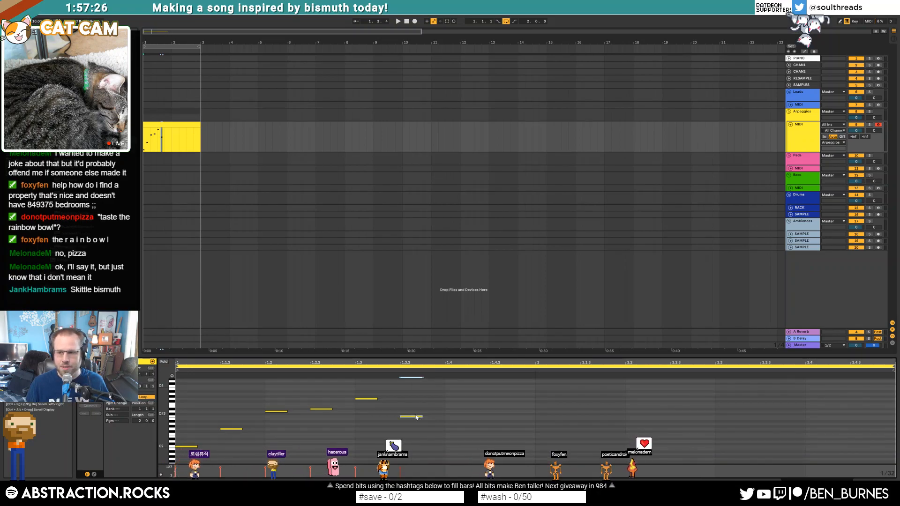
key(ctrl+2)
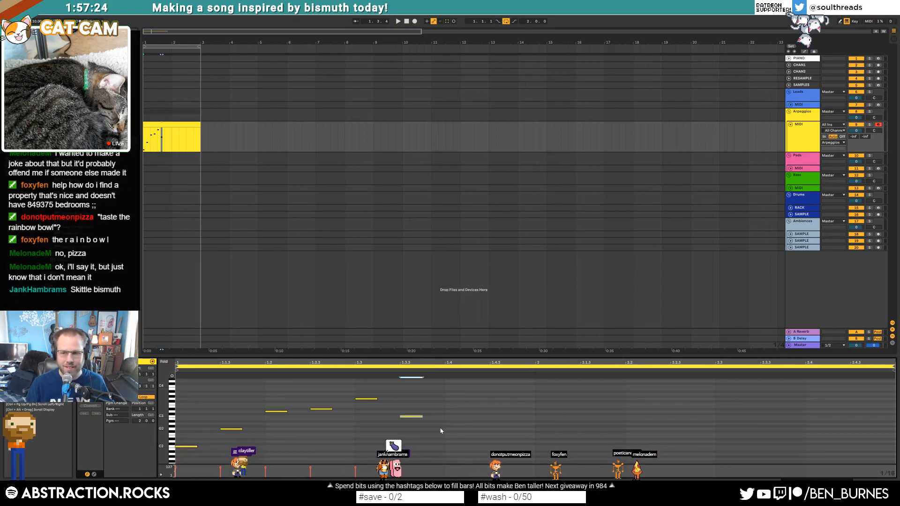
drag(406, 410, 428, 436)
double_click(452, 422)
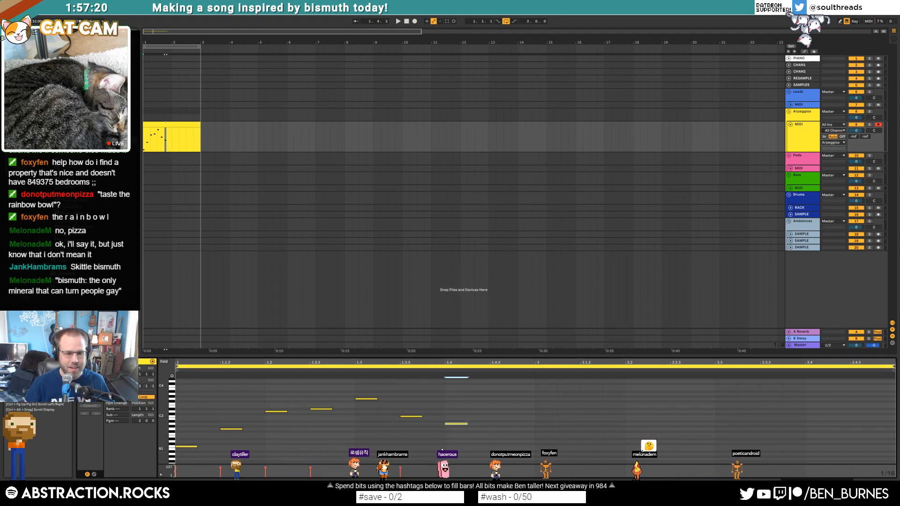
key(Down)
key(Down)
key(Down)
Step: Duplicate the note at 1.4 to 1.4.3 and lower the copy to D2
key(ctrl+d)
key(Right)
key(Right)
key(Left)
key(Down)
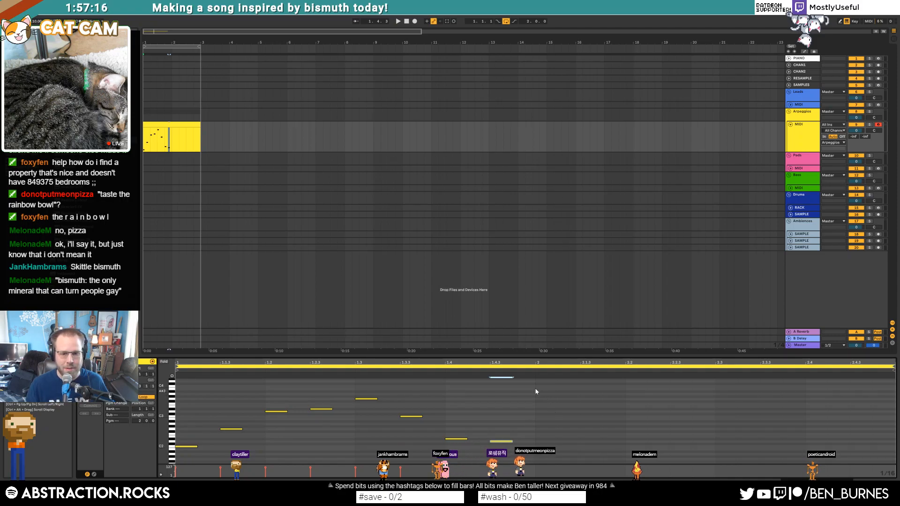
Step: Duplicate the complete one-bar arpeggio into bar 2 of the clip and play the loop
drag(534, 389, 199, 468)
key(ctrl+d)
key(space)
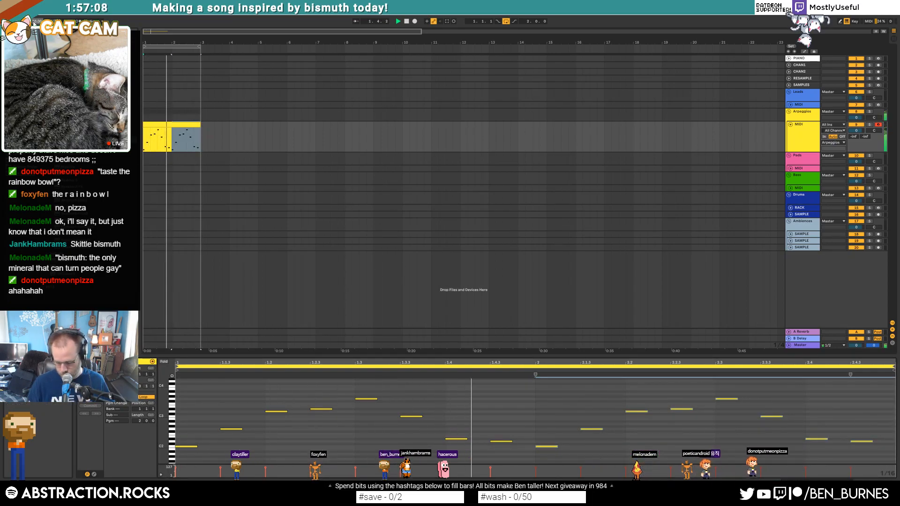
Step: Set the tempo to 128 BPM and return to the arpeggio track's devices, toggling playback
text(128)
key(Return)
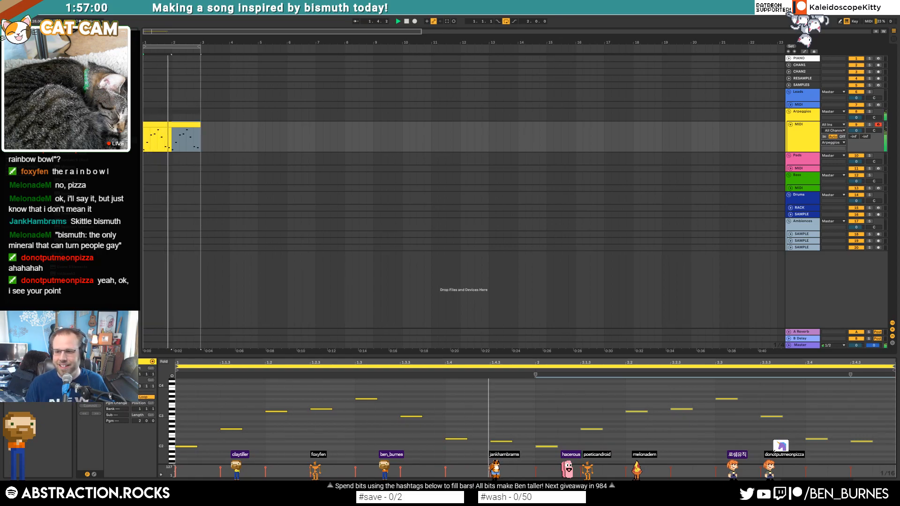
click(303, 390)
key(shift+Tab)
key(space)
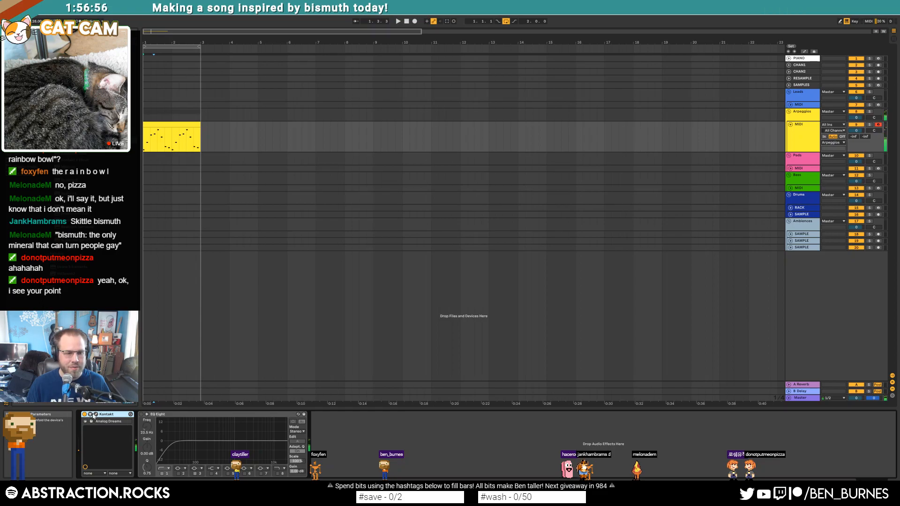
Step: In Analog Dreams, set Noise to -26.4 dB, adjust Delay and Reverb, and shift Blend AB to about 63 % / 37 %
click(96, 415)
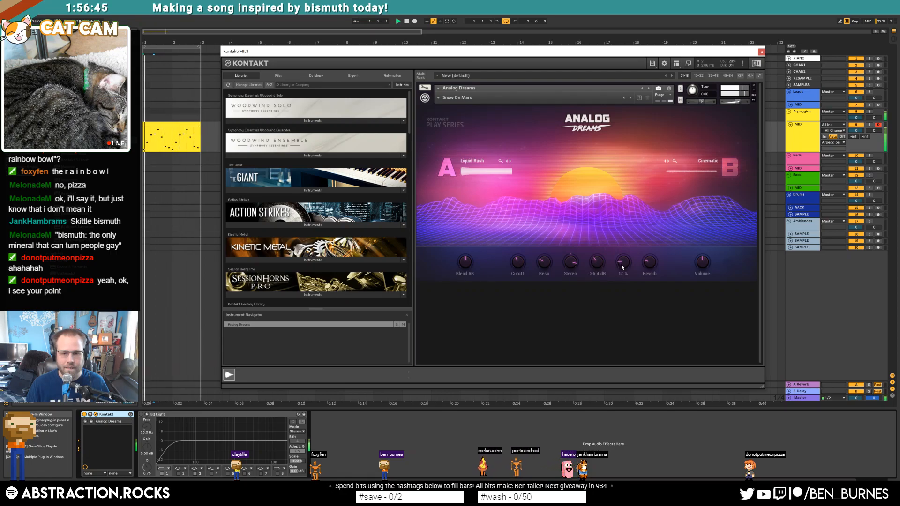
drag(649, 264, 623, 257)
drag(465, 262, 483, 273)
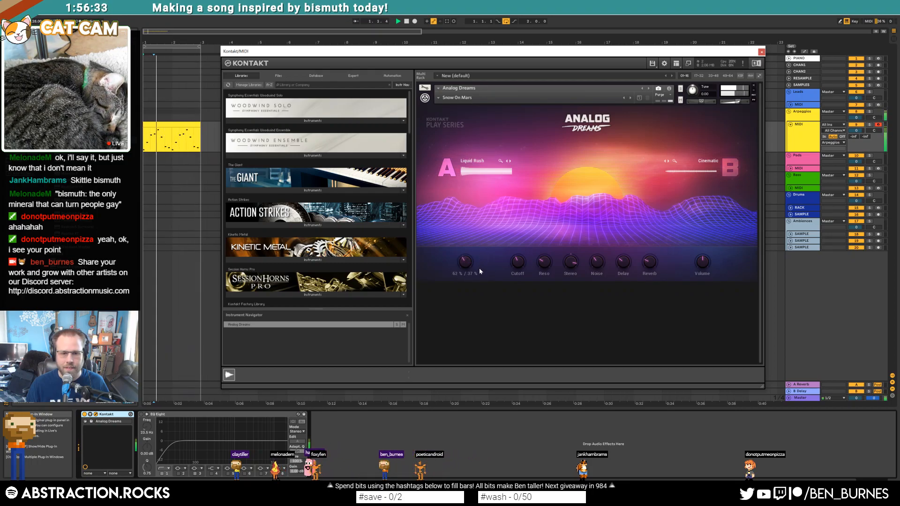
Step: Shift Blend AB further toward sound A and readjust Delay while the loop plays, and close the Kontakt window
click(473, 172)
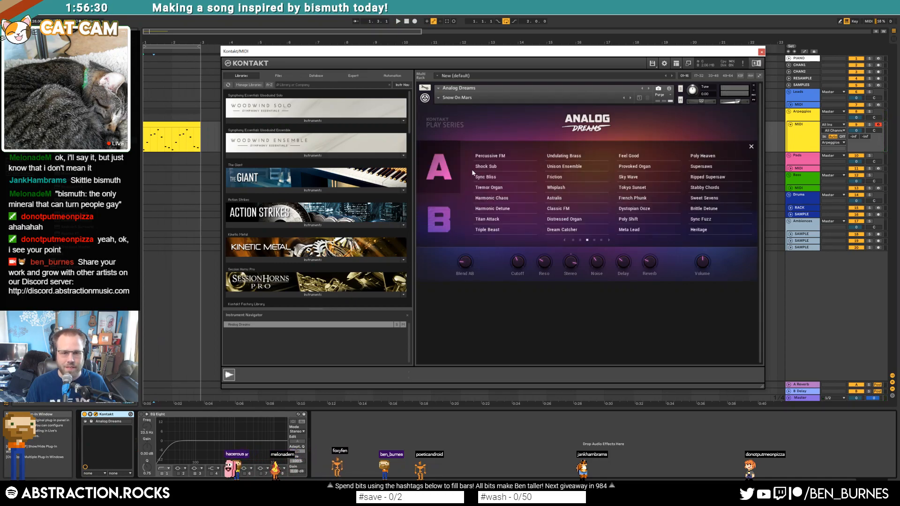
click(752, 148)
key(space)
mouse_move(462, 264)
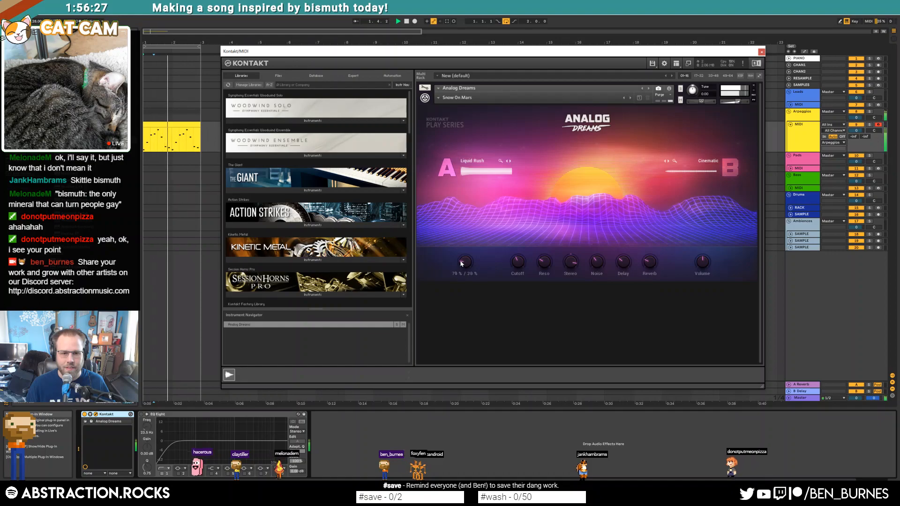
mouse_move(623, 266)
mouse_move(623, 265)
mouse_down()
mouse_move(622, 244)
mouse_move(623, 268)
mouse_up()
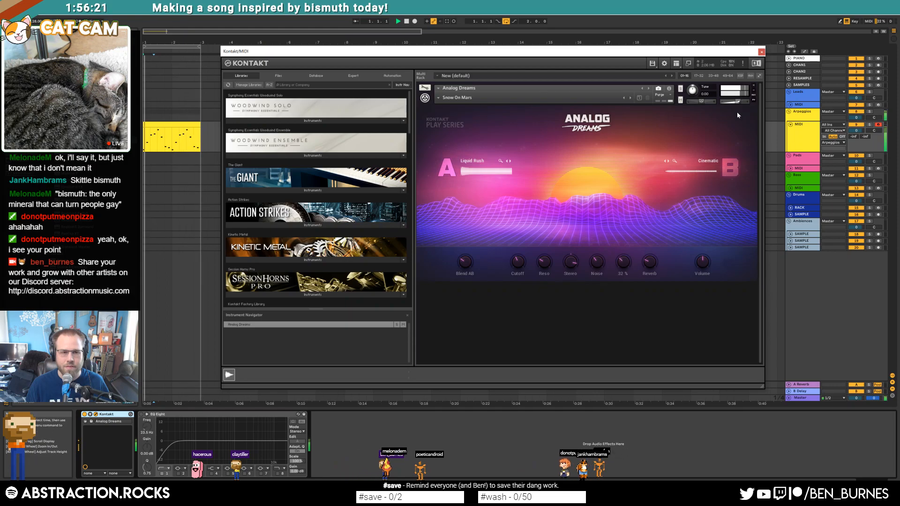
key(space)
click(762, 52)
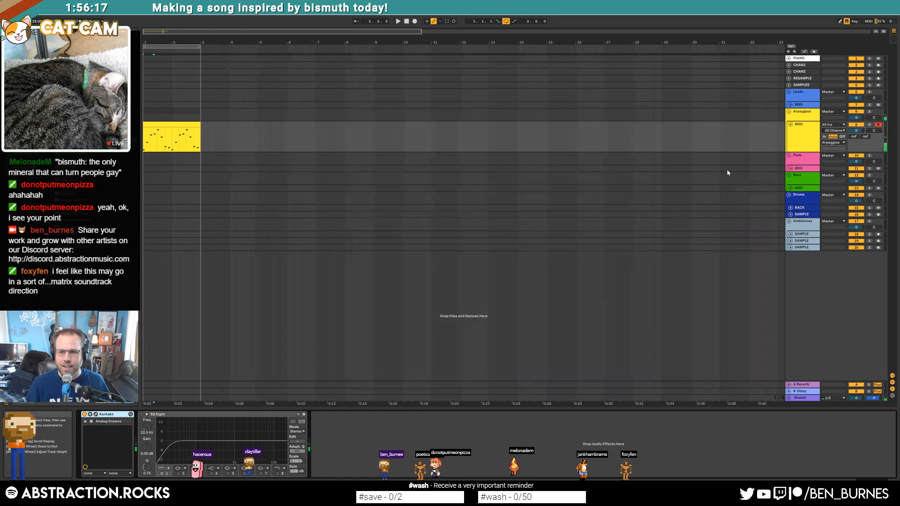
Step: Expand the Bass group's MIDI track and the Drums group's RACK track, and display the RACK track's devices
click(799, 188)
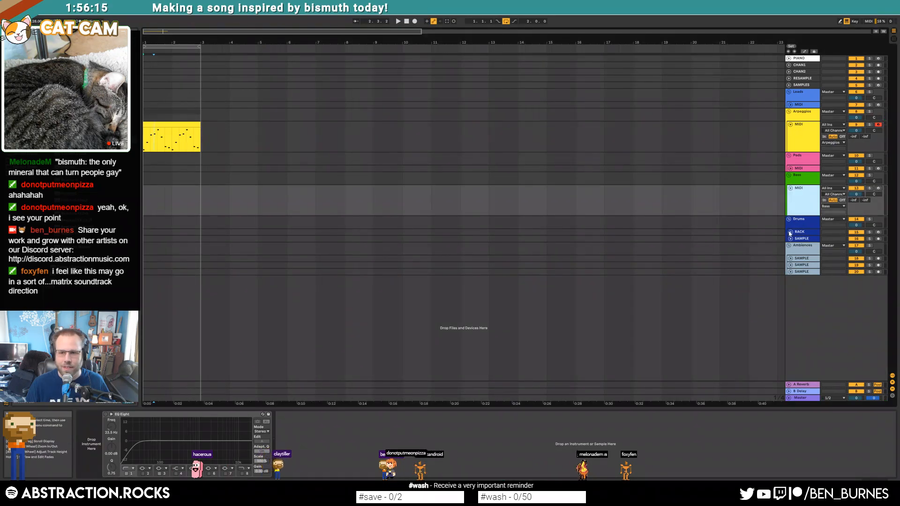
click(790, 233)
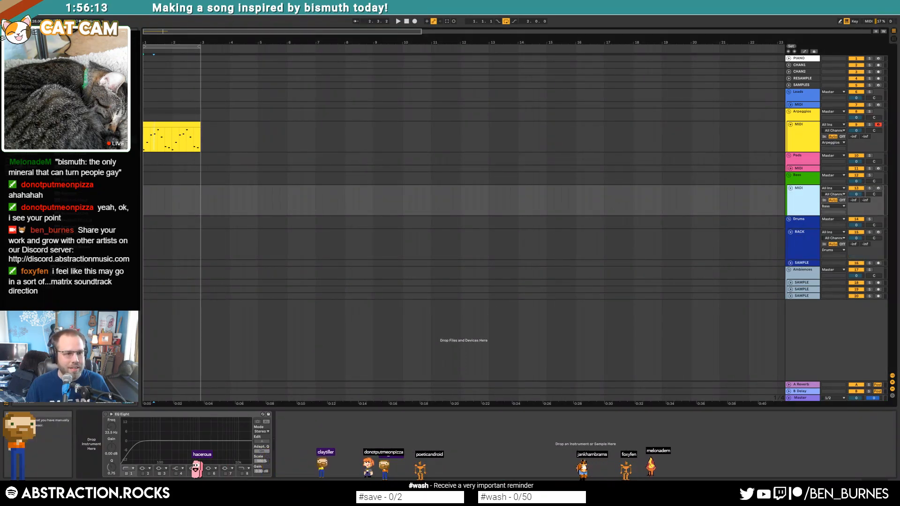
click(23, 160)
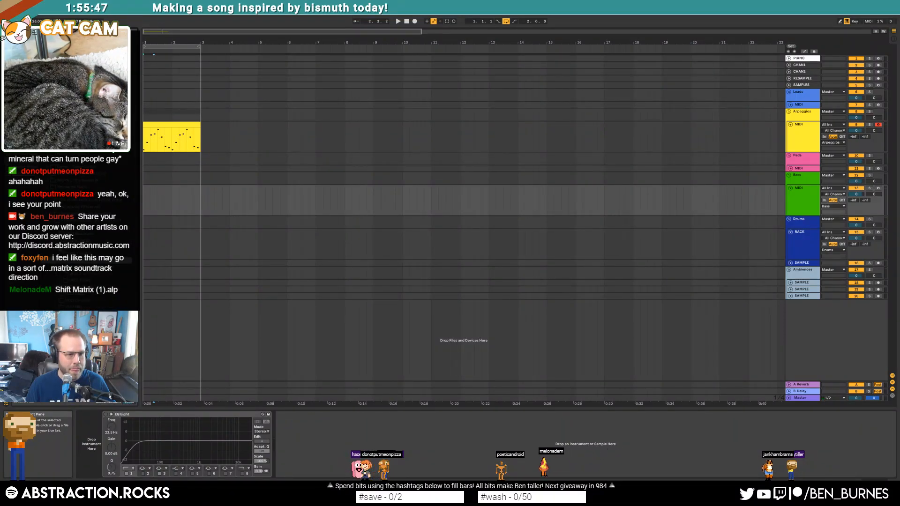
click(792, 239)
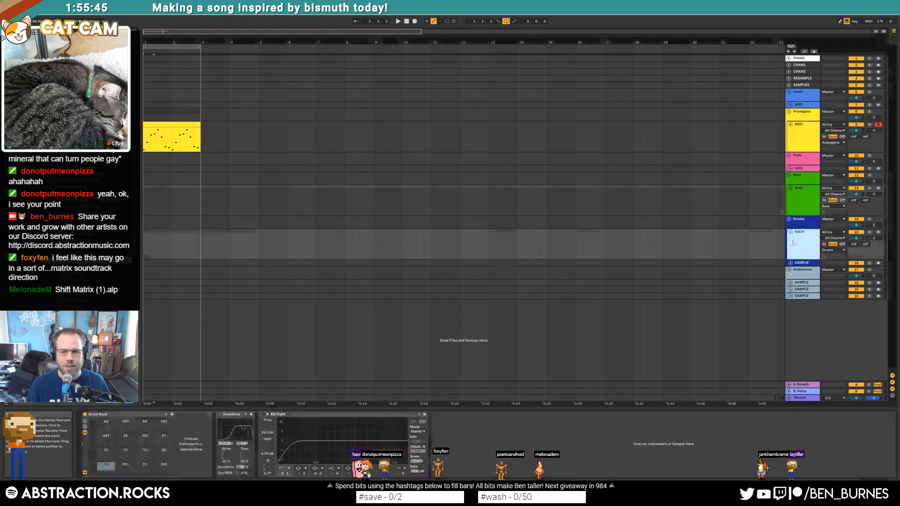
Step: Load the Soft Kick - 020 sample into the RACK track's Drum Rack and create a two-bar MIDI clip at bar 1
click(77, 254)
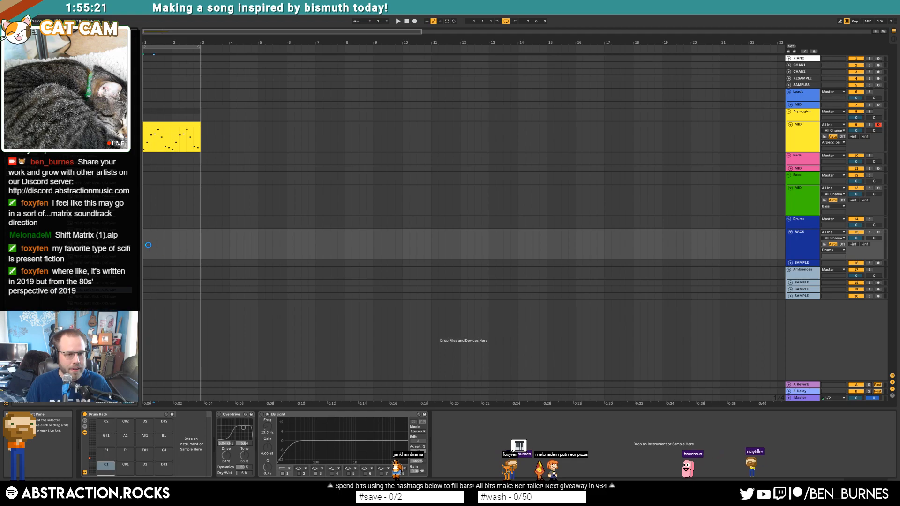
drag(144, 241, 200, 233)
key(ctrl+shift+m)
Step: Repeat the kick note on every beat across the two-bar clip and play the loop with the arpeggio
drag(218, 381, 285, 382)
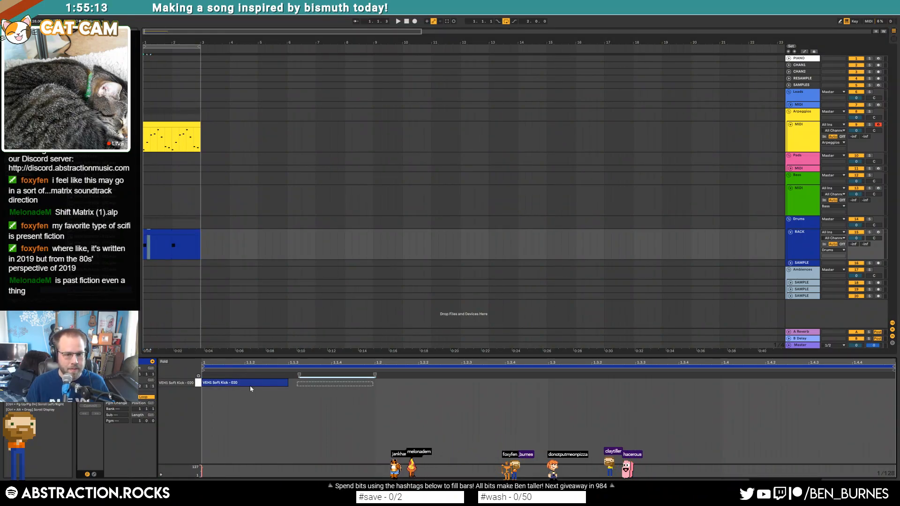
key(ctrl+d)
key(ctrl+d)
key(ctrl+d)
key(space)
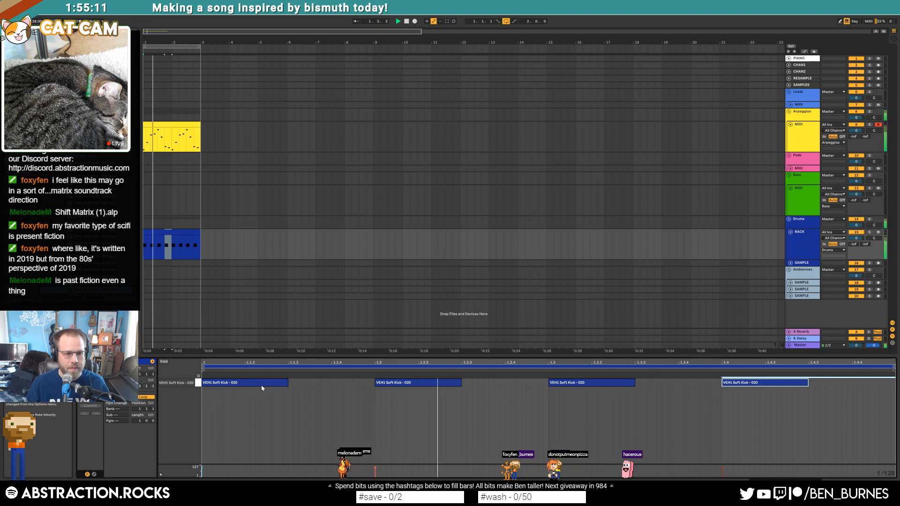
Step: Display the RACK track's devices, enable the filter on the Soft Kick sample, and turn on Overdrive
key(shift+Tab)
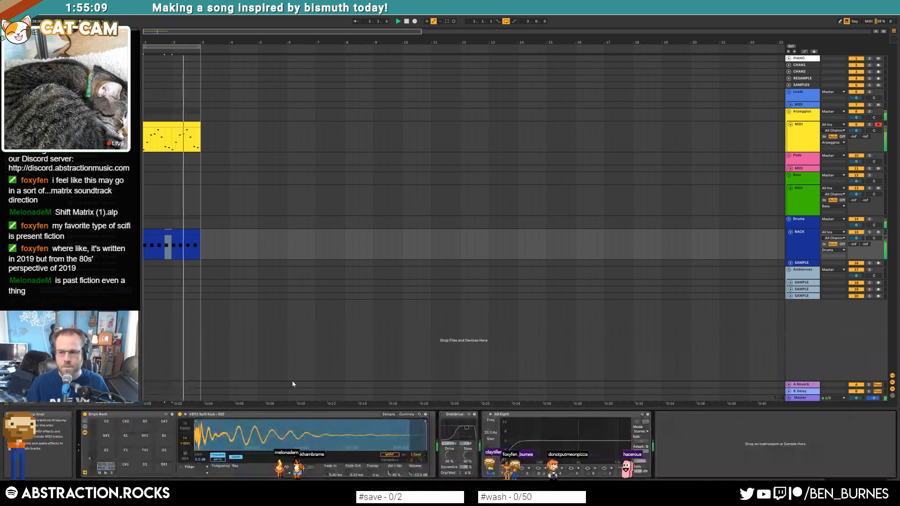
key(space)
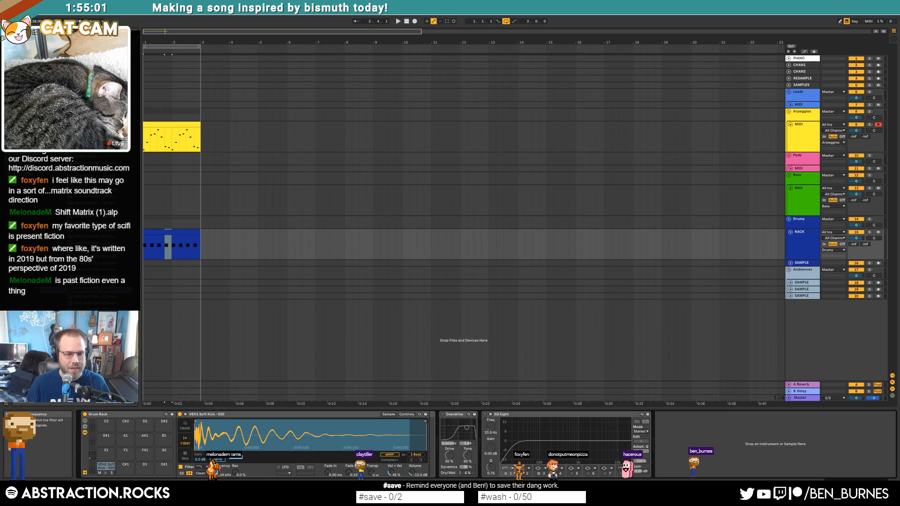
click(443, 415)
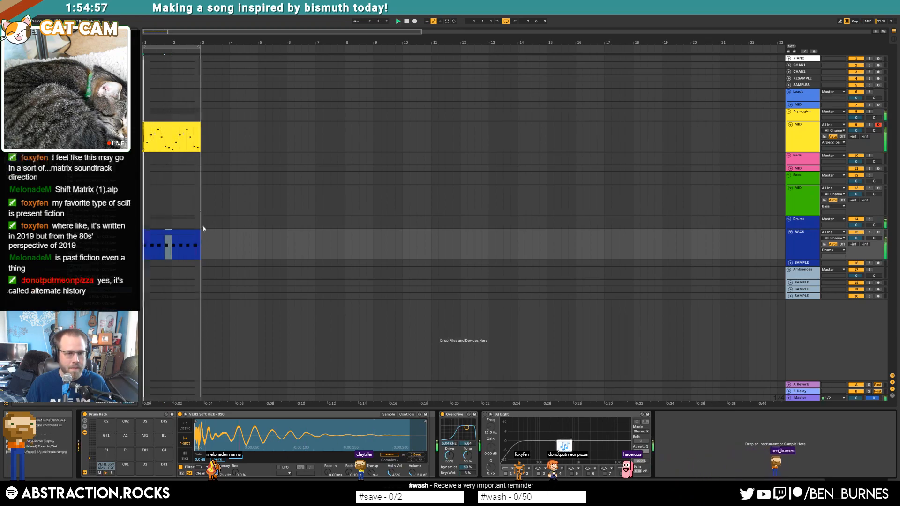
Step: Add a Compressor to the Arpeggios group and sidechain it from RACK, using the Soft Kick's Post FX signal
click(801, 136)
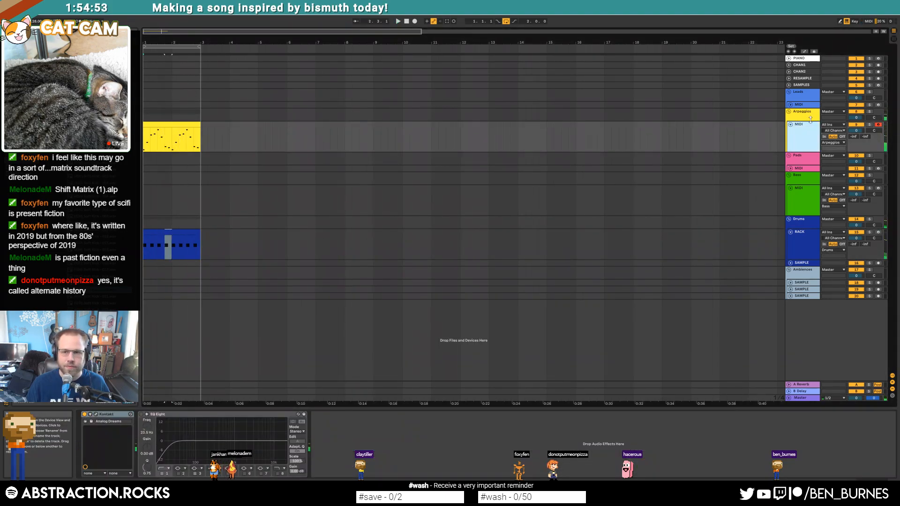
click(811, 120)
key(space)
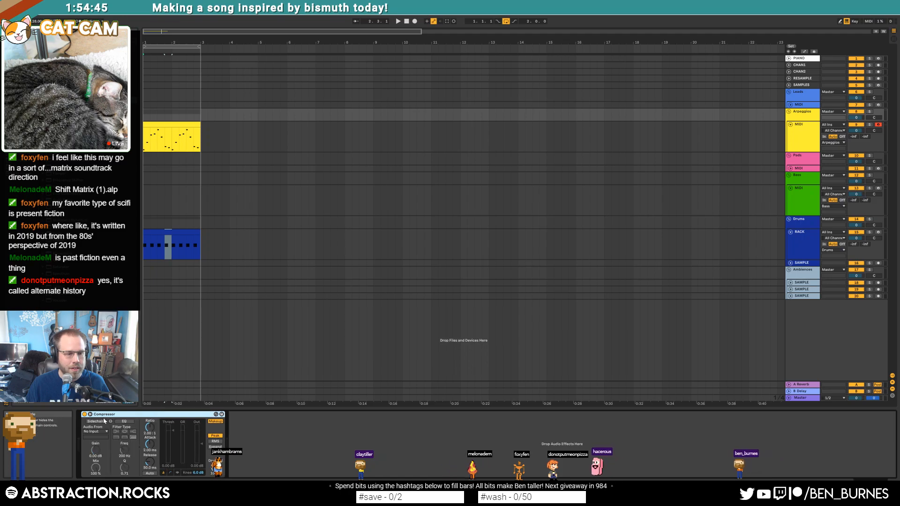
click(99, 431)
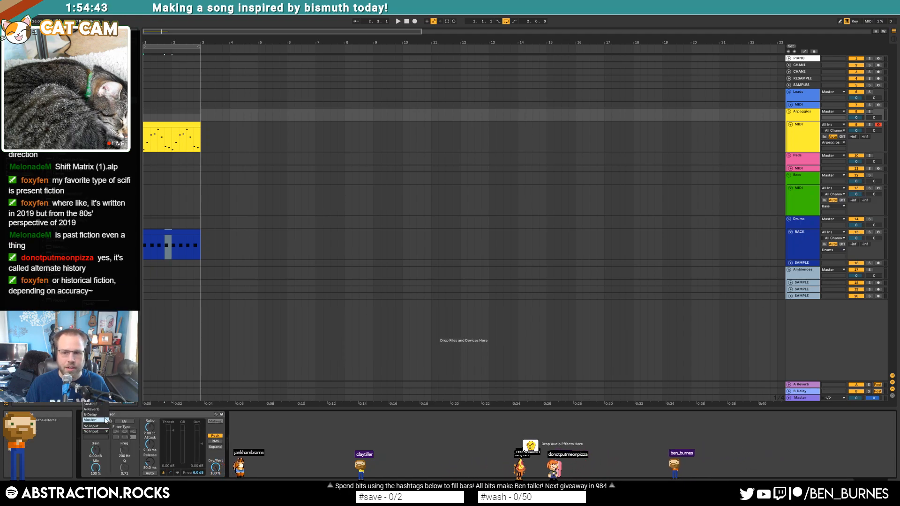
click(96, 404)
click(96, 436)
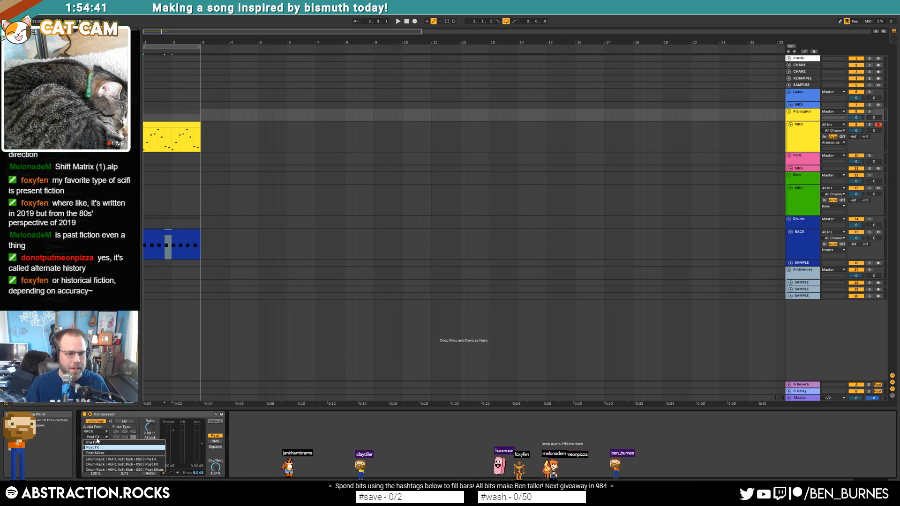
click(122, 464)
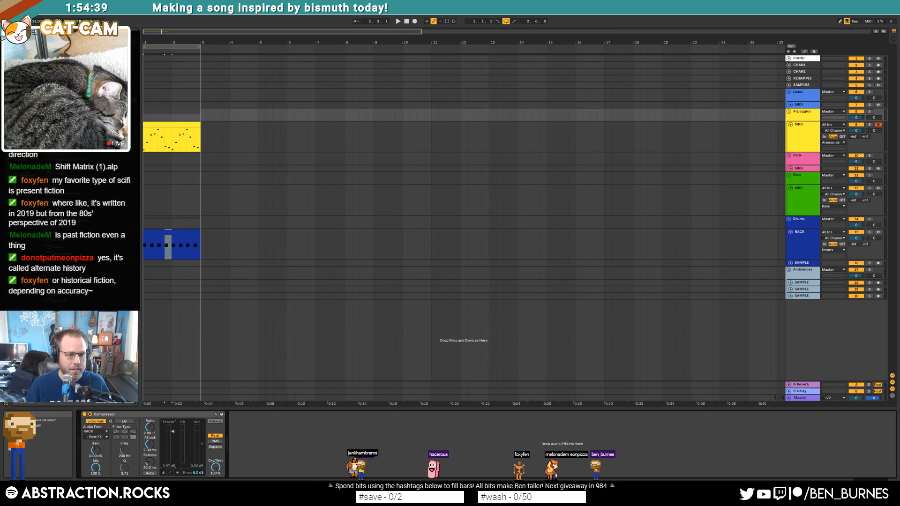
Step: Tune the sidechain Compressor's ratio and threshold by ear while the loop plays
key(space)
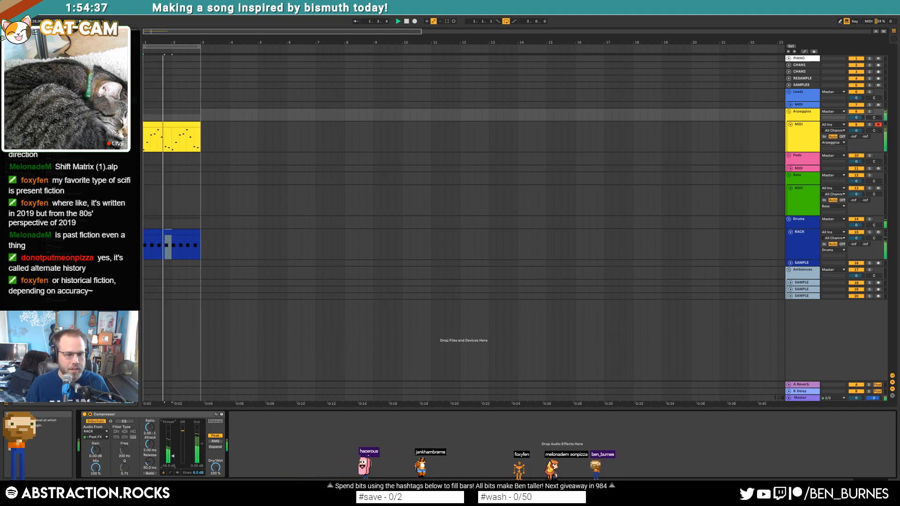
drag(149, 427, 150, 414)
click(173, 455)
drag(173, 456, 150, 451)
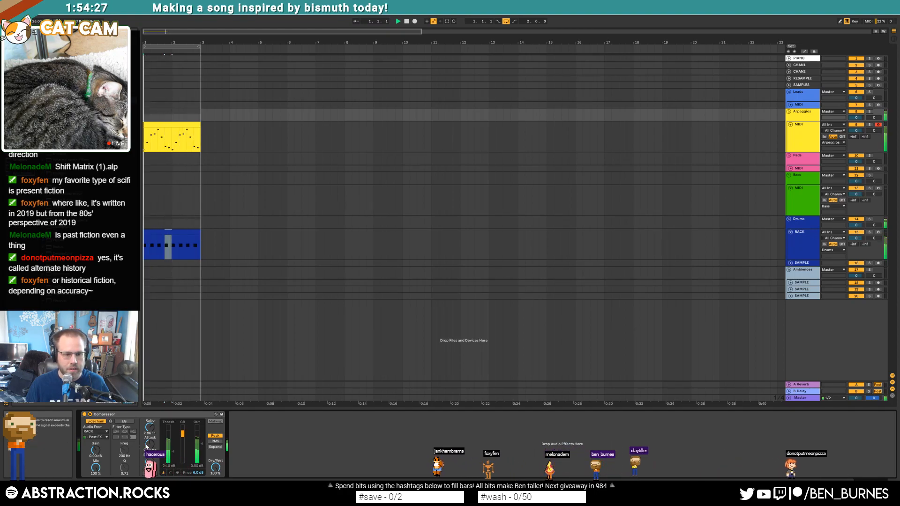
drag(149, 427, 150, 408)
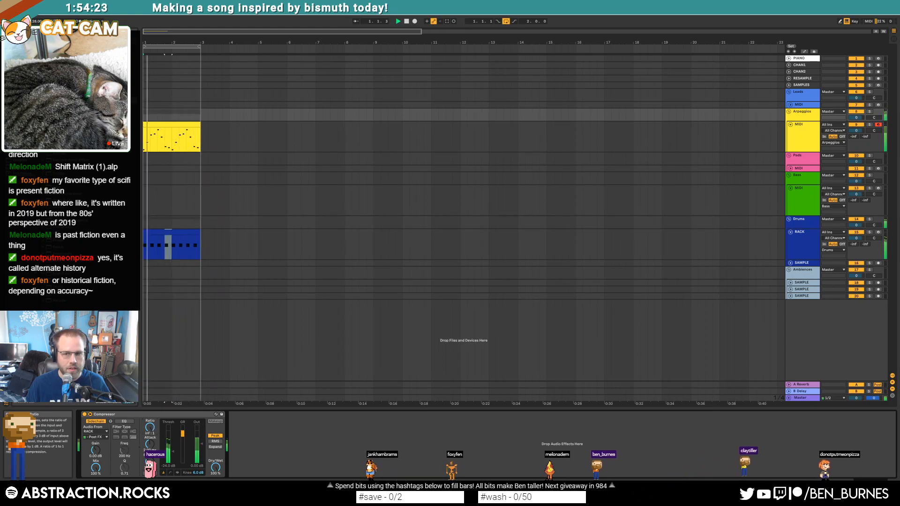
drag(172, 452, 173, 443)
key(space)
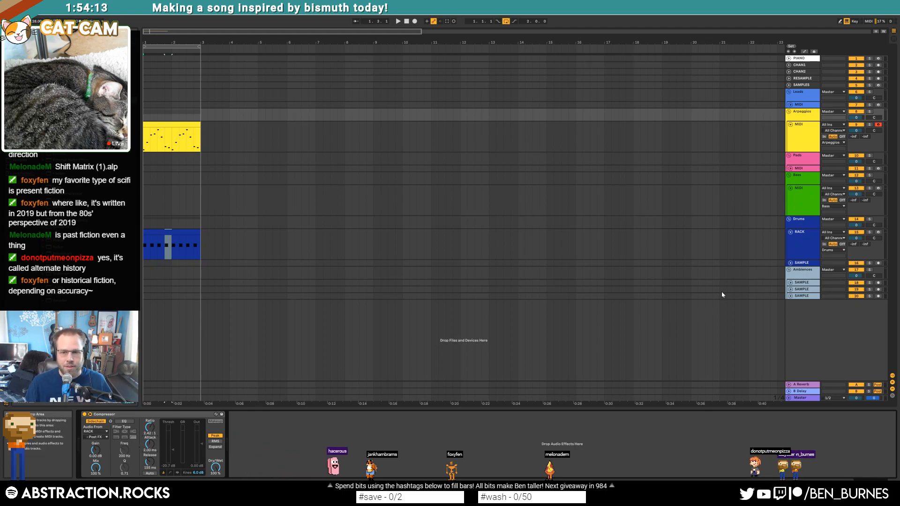
Step: Review the RACK devices and kick clip with the loop playing, and return to the arpeggio clip's track devices
click(810, 250)
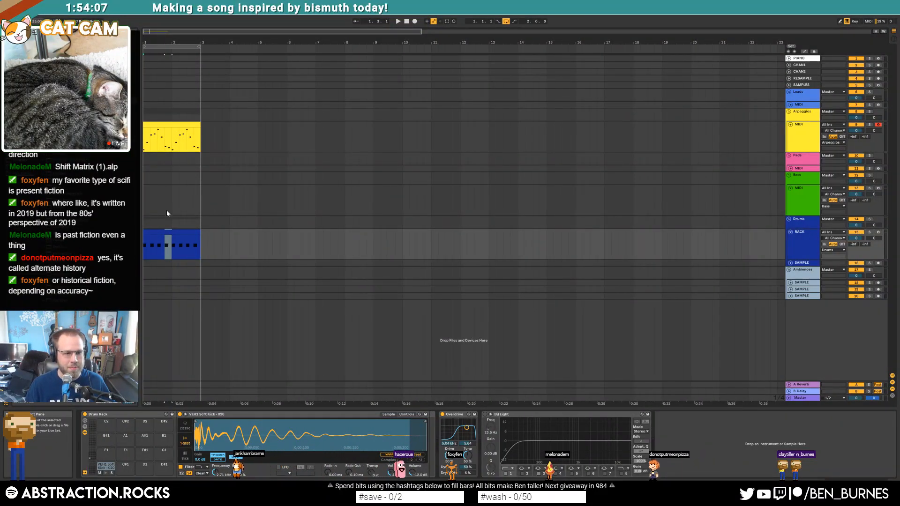
click(166, 230)
key(space)
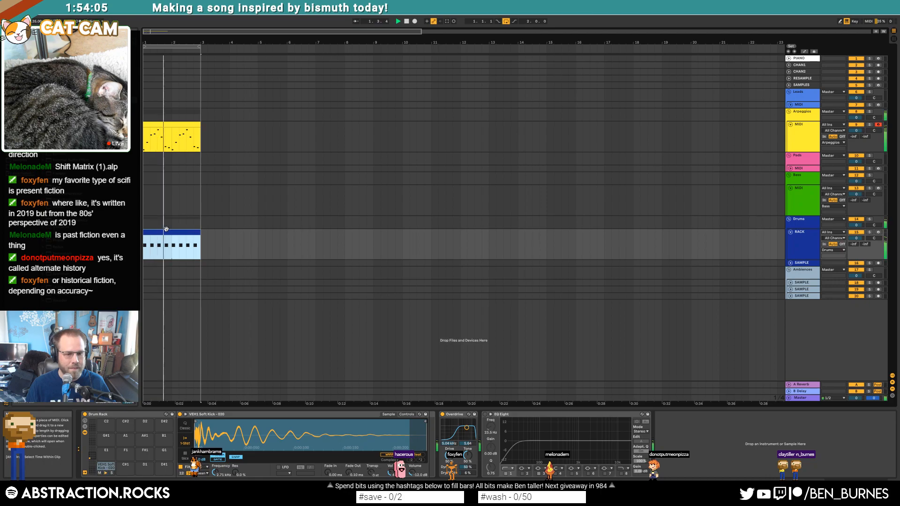
click(200, 124)
key(shift+Tab)
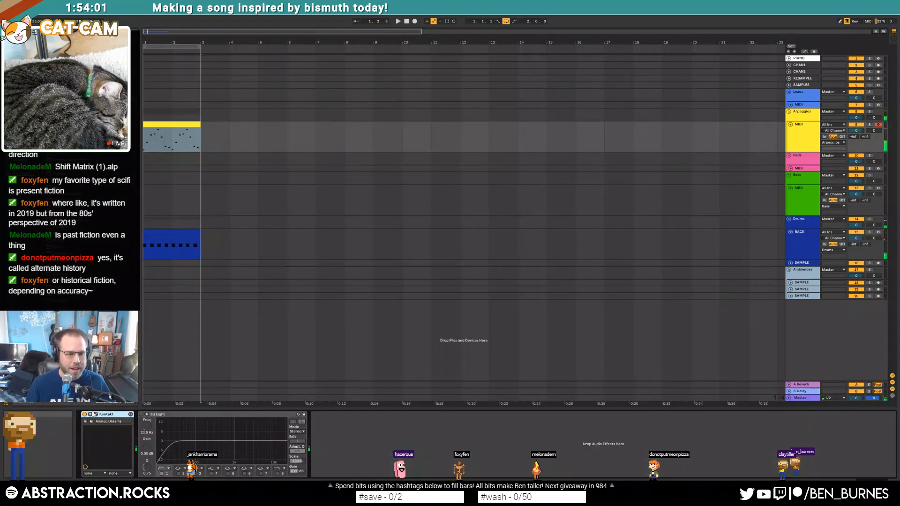
Step: Reopen Analog Dreams, readjust Delay, Reverb and Stereo while the loop plays, and close the Kontakt window
click(96, 415)
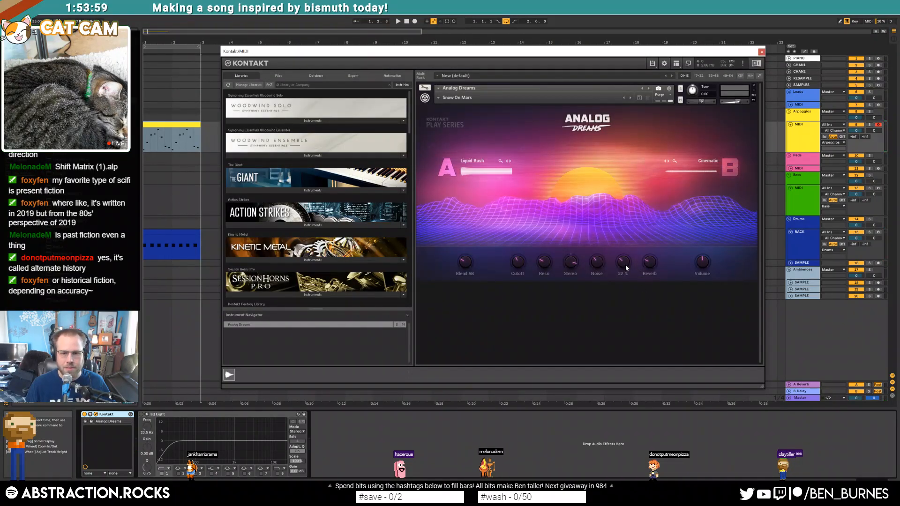
key(space)
mouse_move(628, 274)
mouse_down()
mouse_move(626, 282)
mouse_move(635, 273)
mouse_up()
drag(650, 269, 648, 263)
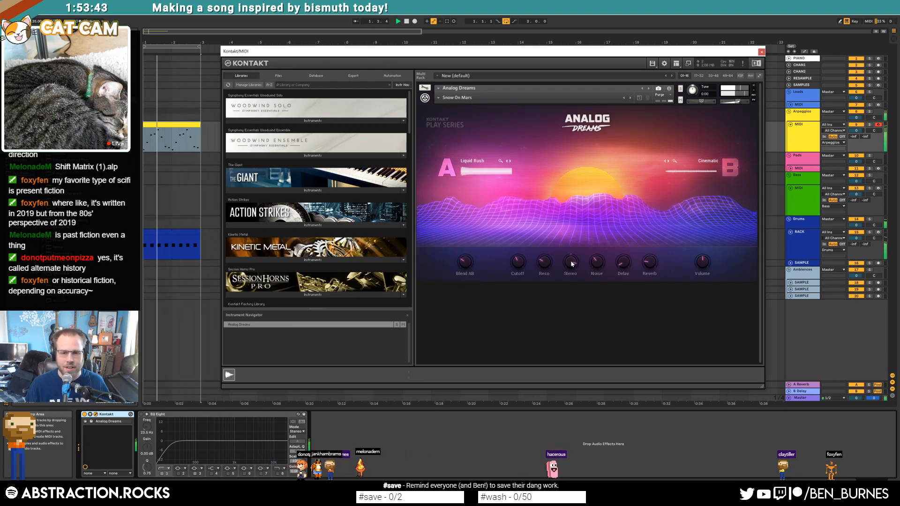
drag(553, 258, 564, 270)
key(space)
click(761, 52)
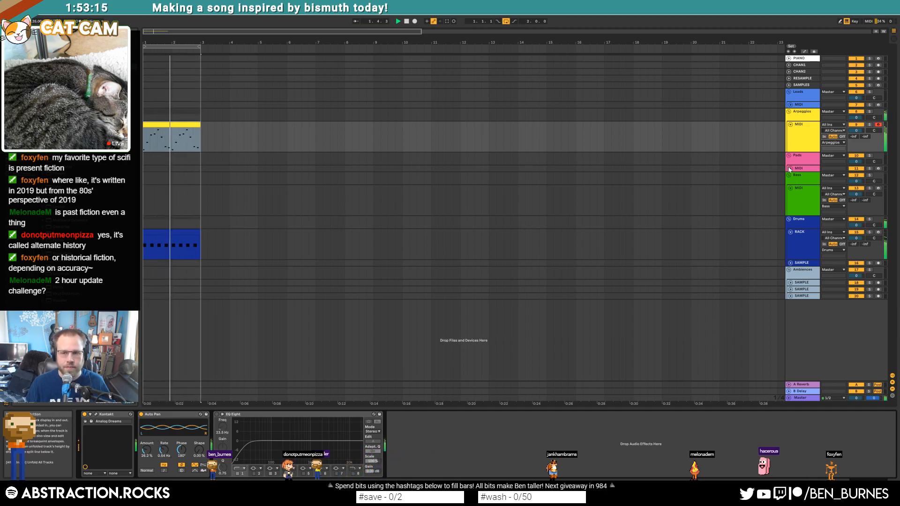
Step: Expand the Pads group's MIDI track, check its devices, and display the RACK track's devices again
click(790, 168)
click(799, 184)
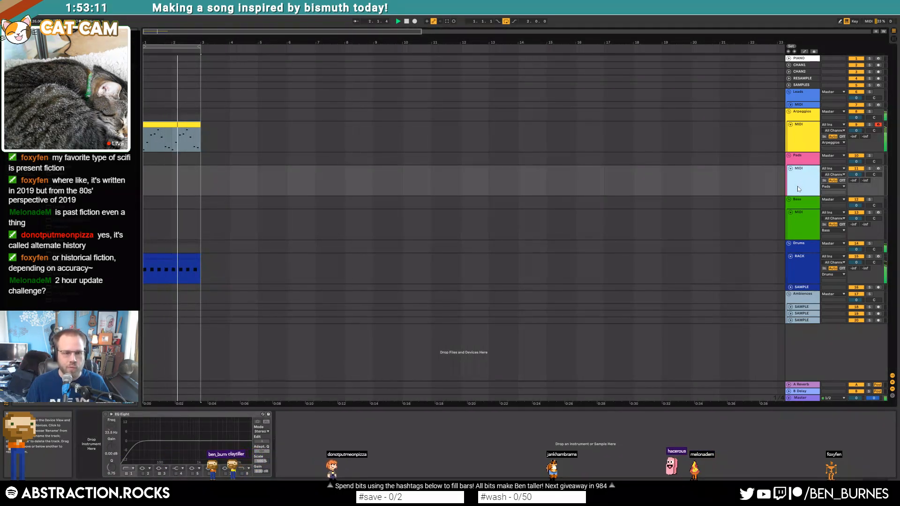
click(806, 274)
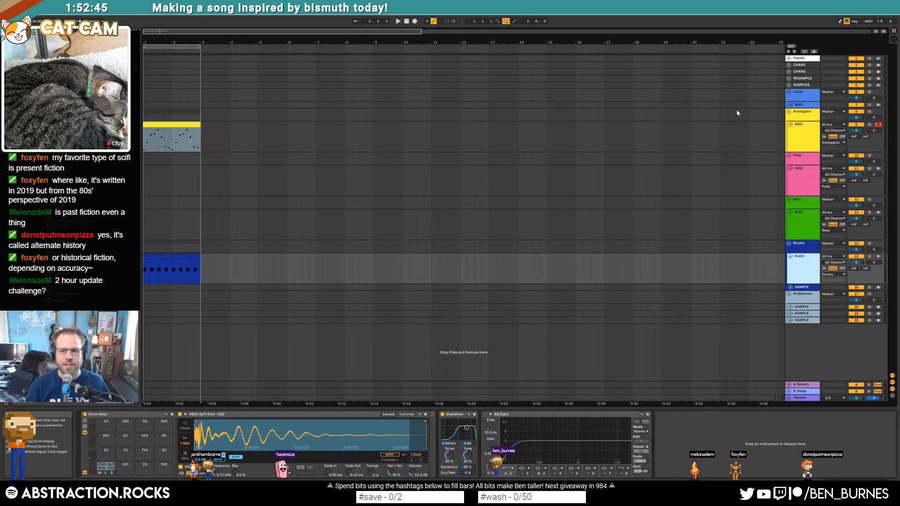
Step: Expand the first SAMPLE track in the Ambiences group, add a Grain Delay before its EQ Eight, and set Feedback to 79 %
click(791, 307)
click(804, 308)
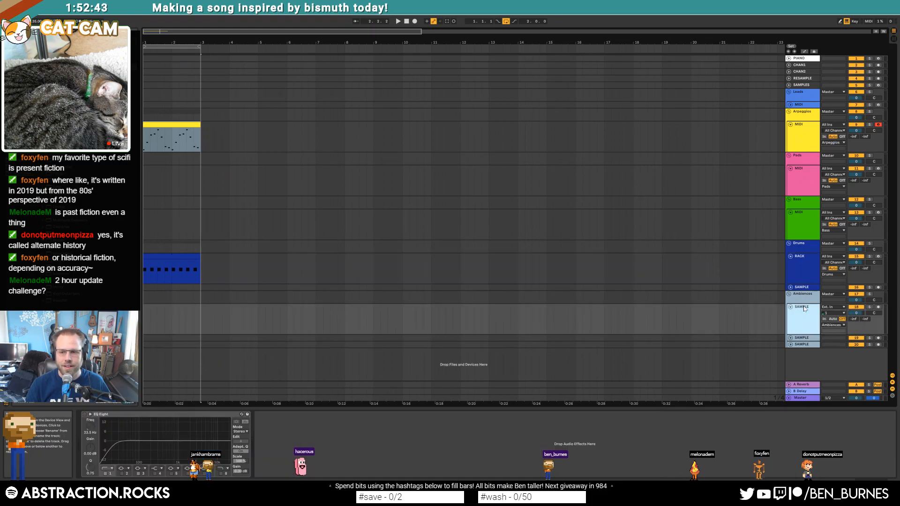
click(206, 323)
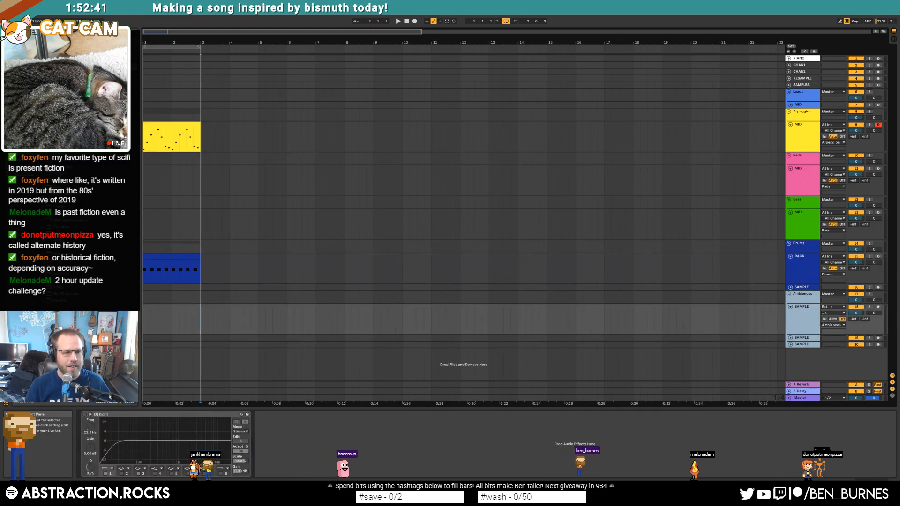
drag(54, 201, 141, 440)
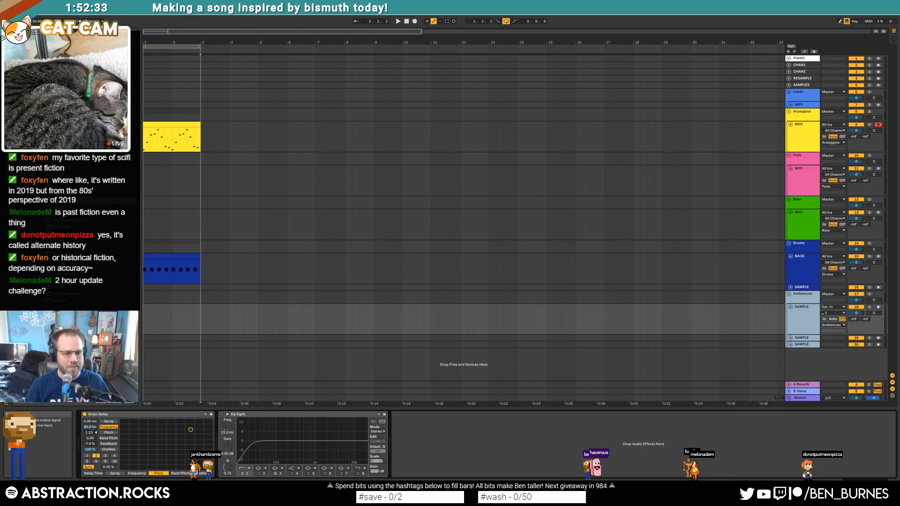
drag(89, 444, 90, 436)
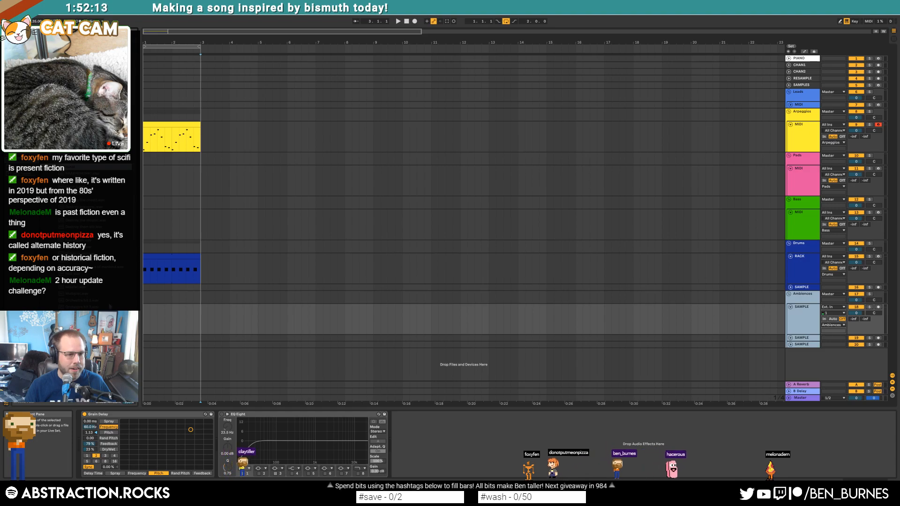
Step: Place a hi-hat sample at bar 4 on the Ambiences SAMPLE track and adjust the Grain Delay's Pitch and DryWet while auditioning it
drag(104, 240, 230, 317)
key(space)
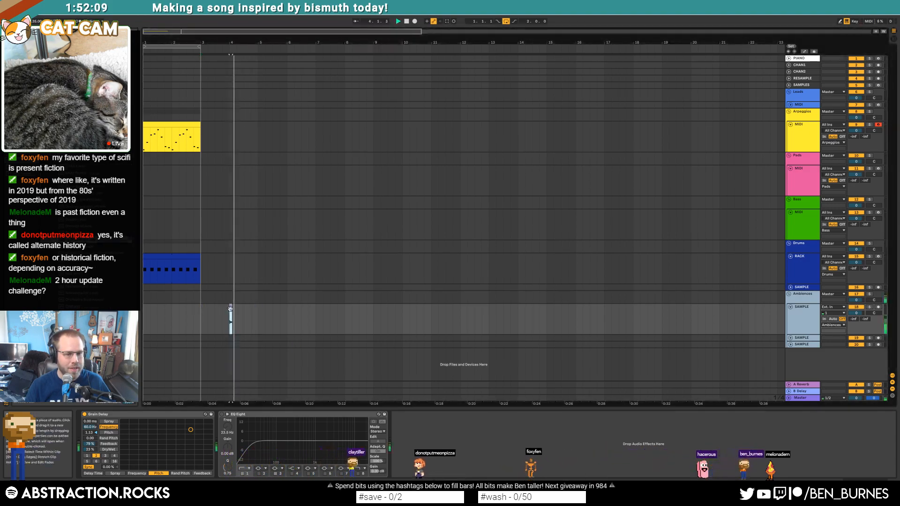
key(space)
drag(106, 452, 107, 436)
key(space)
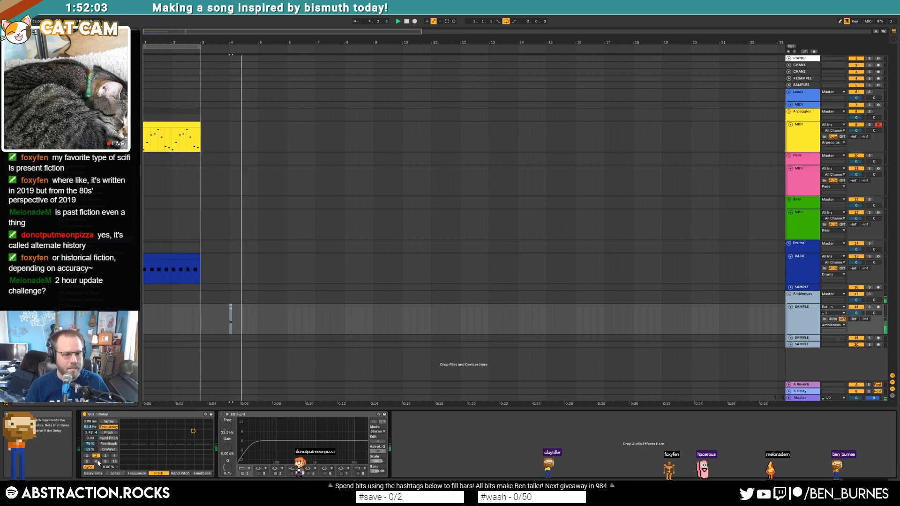
key(space)
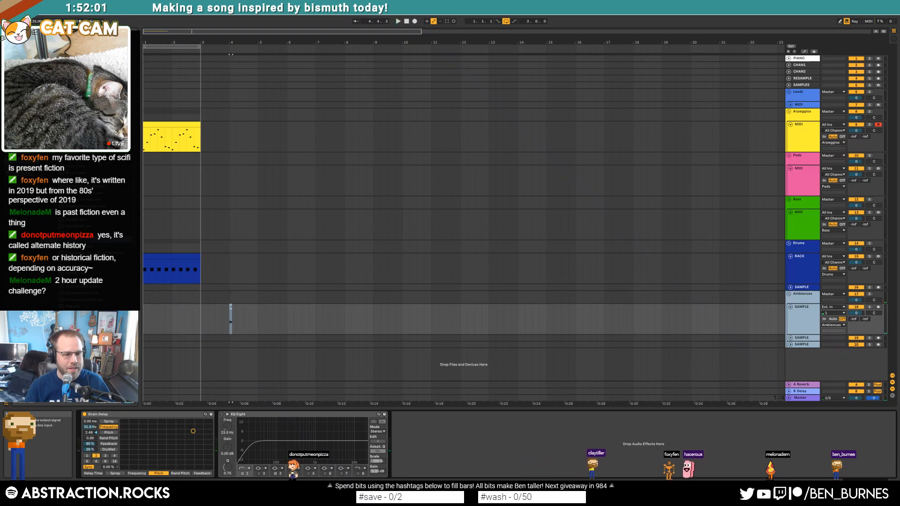
Step: Move the hi-hat clip to bar 1, duplicate it every half bar through bar 2, and play the loop
click(146, 312)
drag(157, 314, 145, 317)
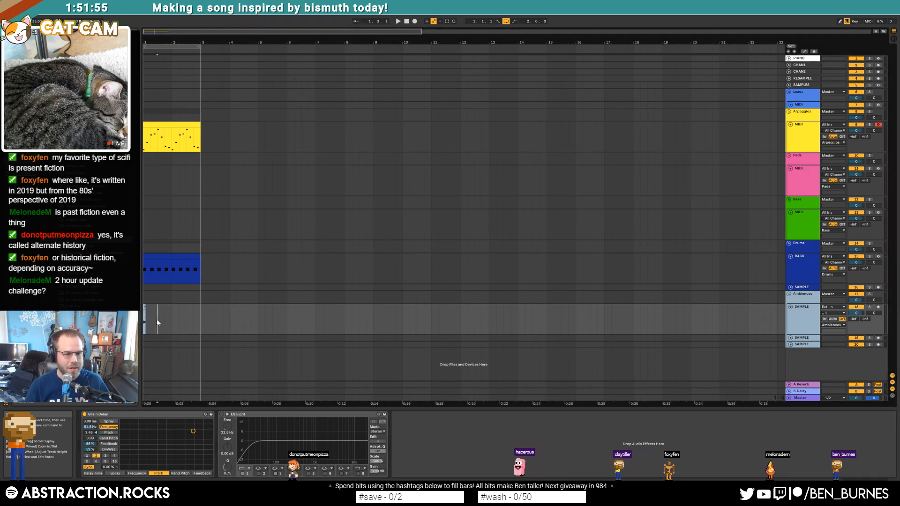
drag(144, 322, 174, 321)
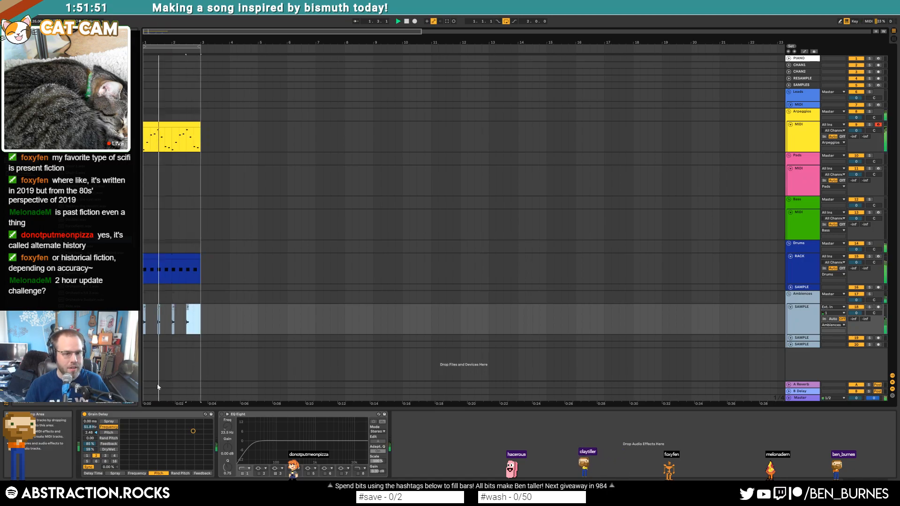
Step: Set the Grain Delay's Feedback to 77 %, stop playback, and select the two bars of hi-hat clips
drag(91, 444, 90, 457)
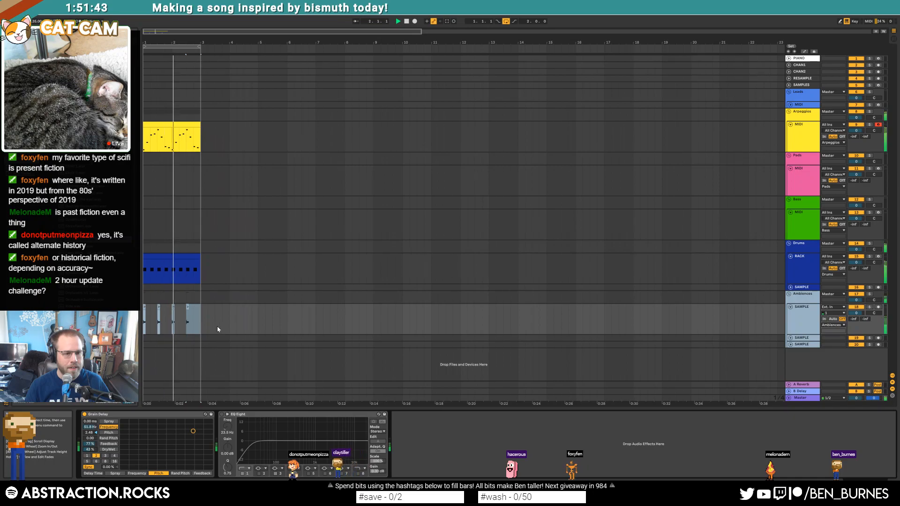
key(space)
drag(201, 317, 143, 321)
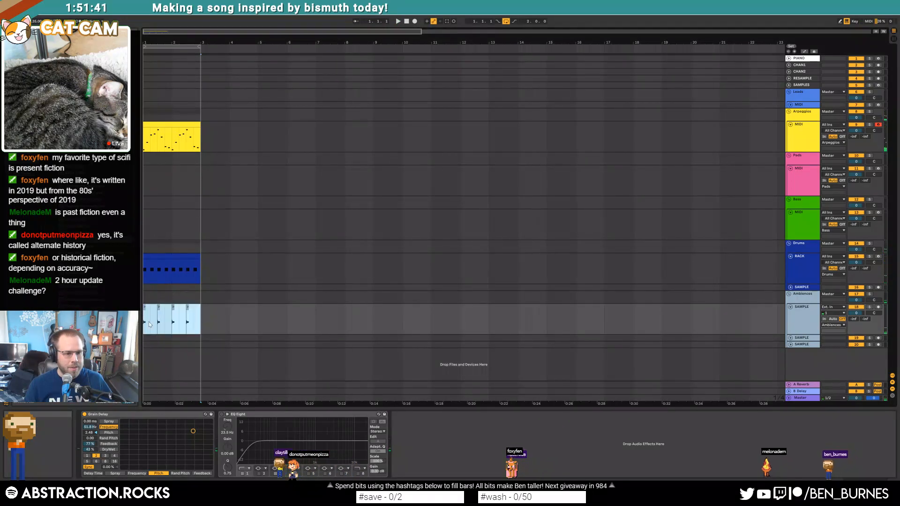
scroll(148, 321, up, 4)
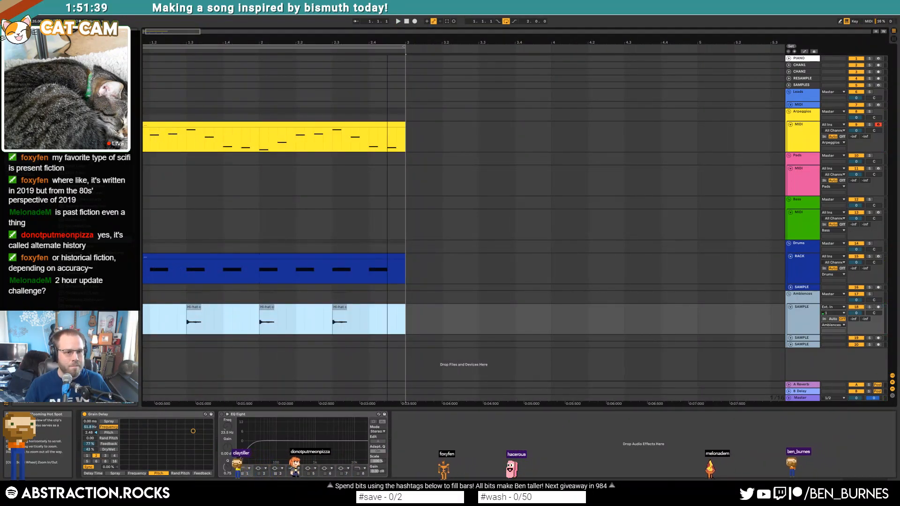
Step: Play the two-bar loop of arpeggio, kick and hi-hat clips
drag(169, 32, 161, 33)
drag(227, 314, 241, 313)
key(space)
click(280, 321)
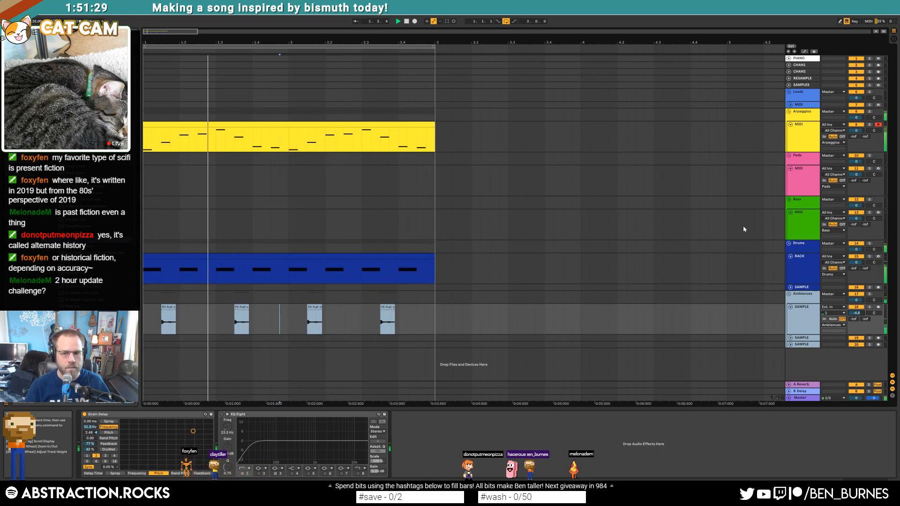
Step: Expand the MIDI track in the Leads group, load Massive on it, and adjust the shape of its fourth envelope
click(789, 105)
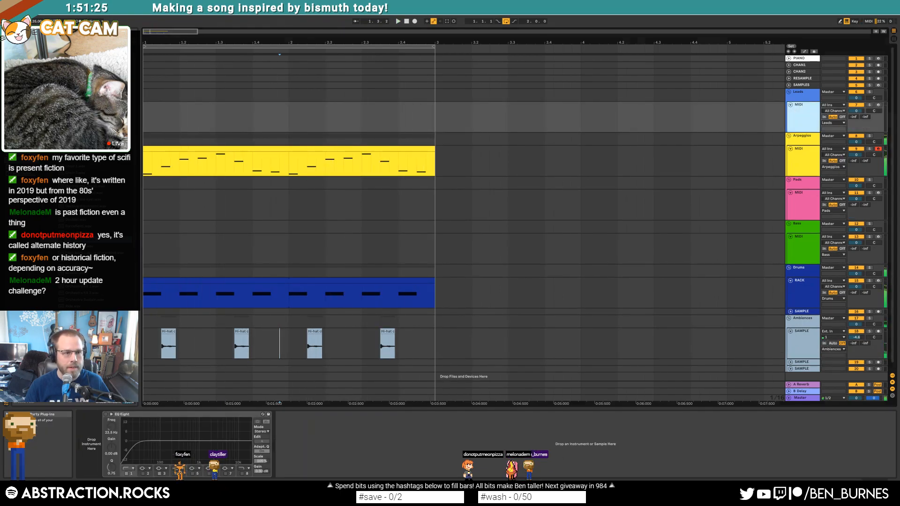
click(21, 101)
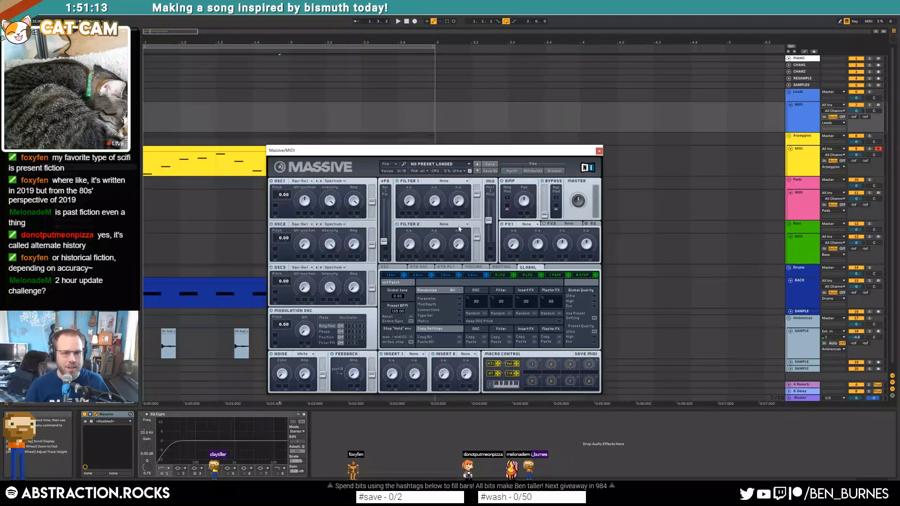
click(478, 278)
drag(569, 305, 567, 298)
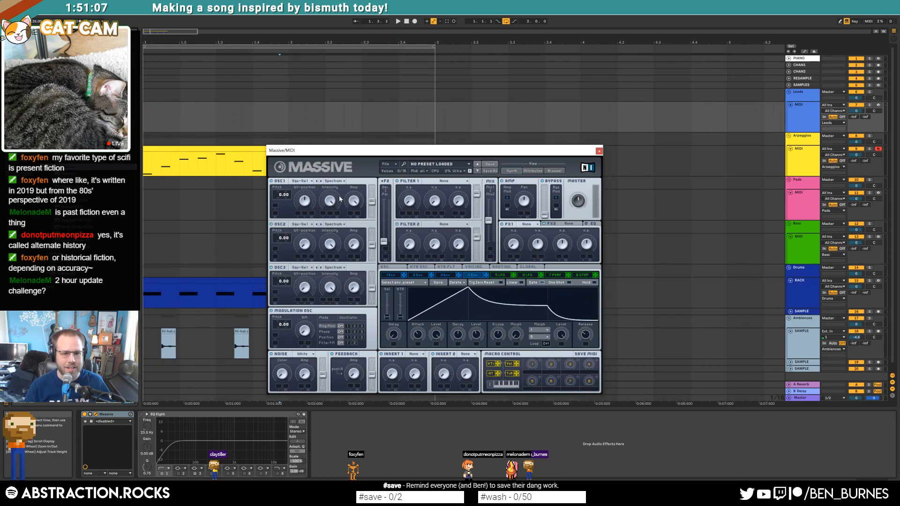
Step: Set Massive's Filter 1 to Lowpass 2 and give OSC2 the Sin-Squ wavetable
click(429, 181)
click(428, 187)
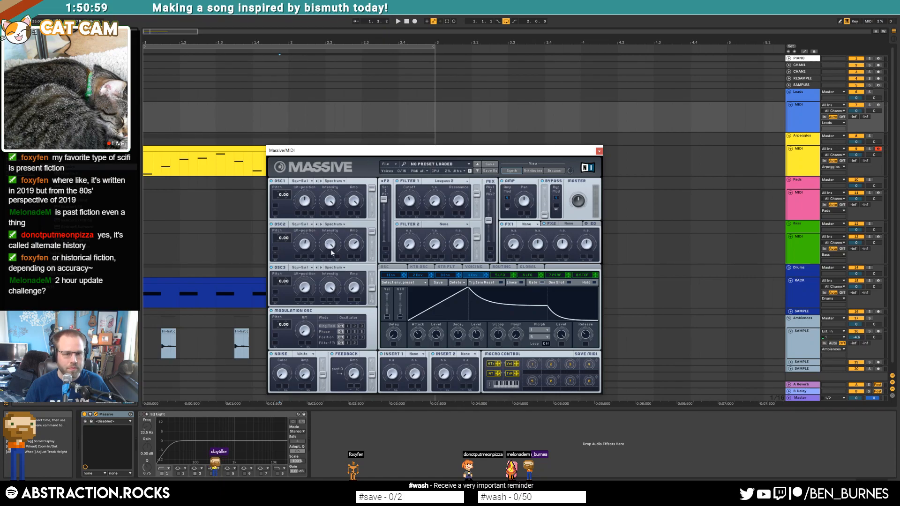
click(308, 224)
click(333, 246)
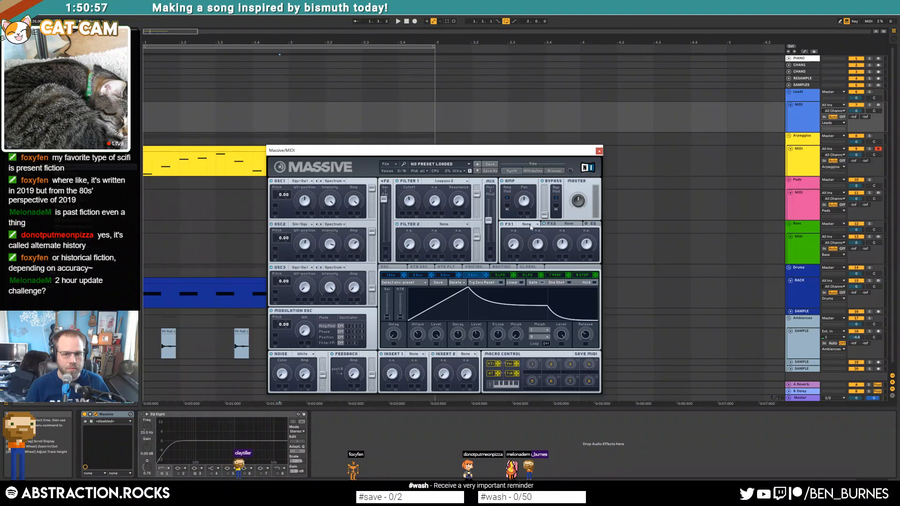
Step: Assign Chorus to Massive's FX1 slot and Reverb to its FX2 slot
click(528, 224)
click(538, 255)
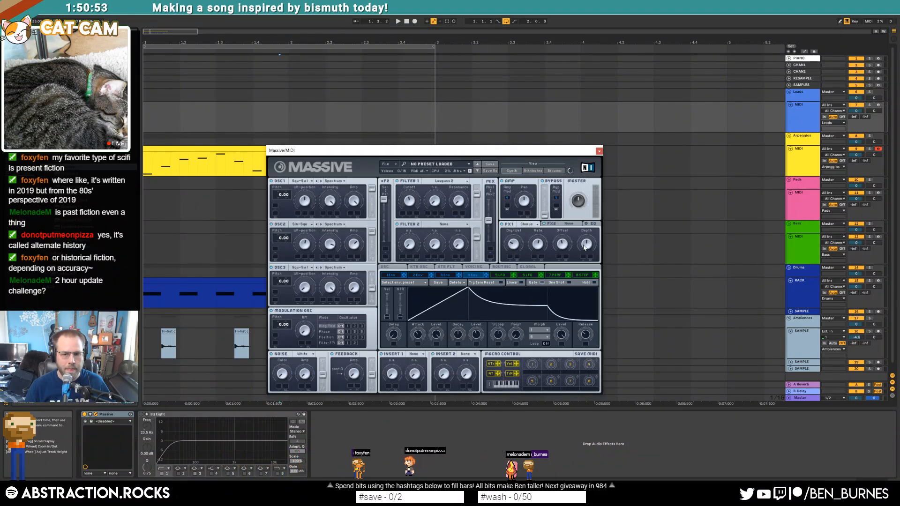
click(556, 226)
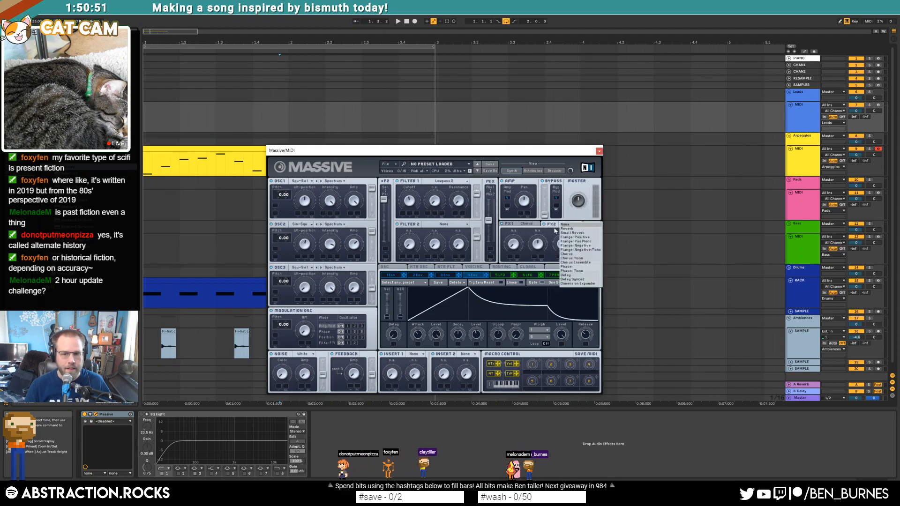
click(562, 239)
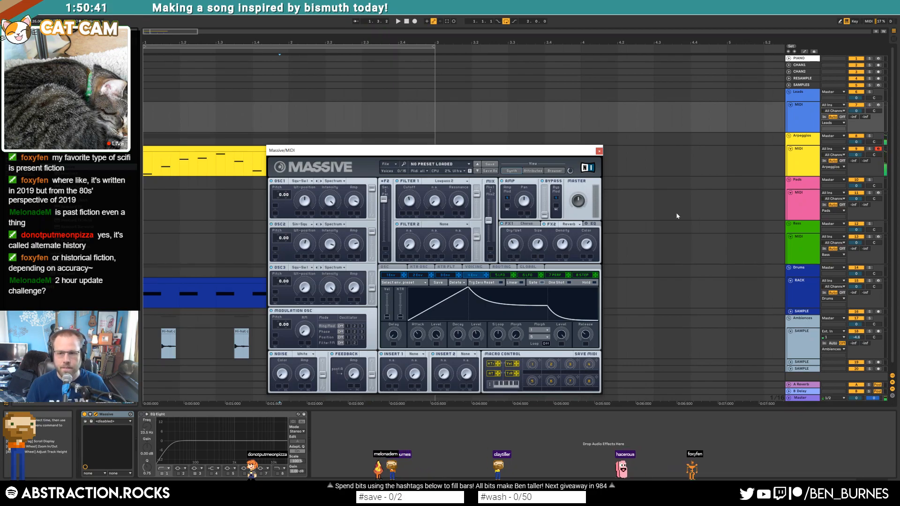
Step: Play the loop, arm the Leads MIDI track for playing Massive, and move the Massive window clear of the clips
key(space)
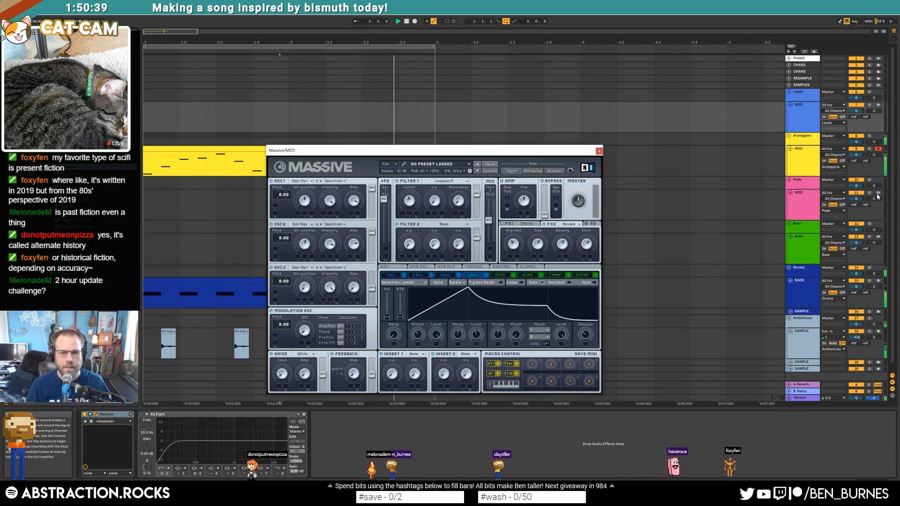
click(878, 105)
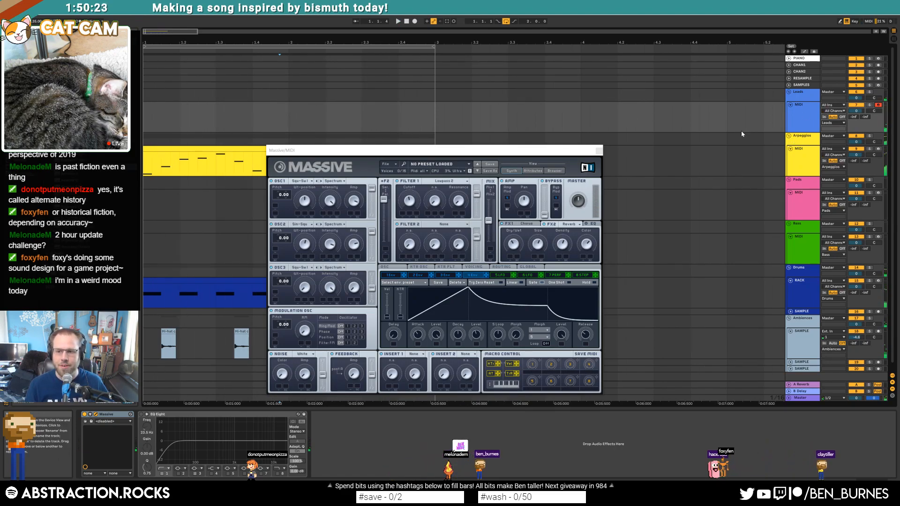
drag(508, 148, 690, 137)
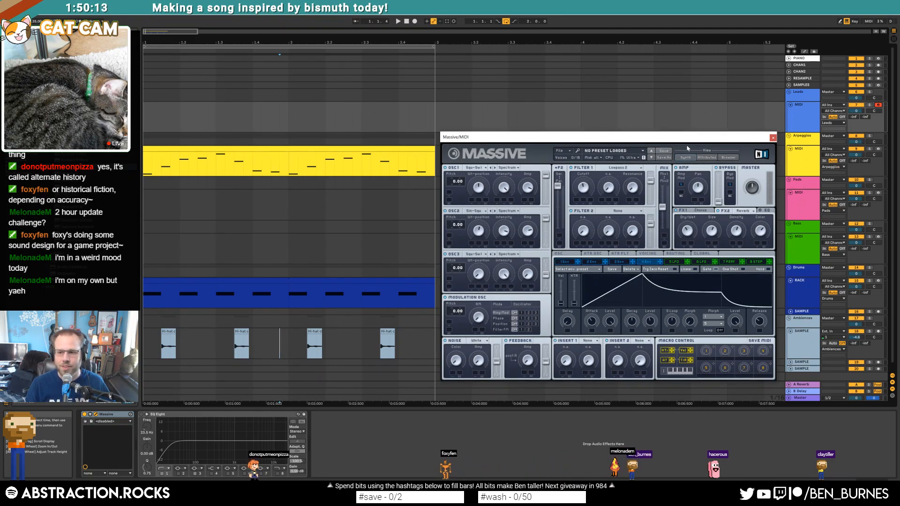
Step: On the first Ambiences SAMPLE track, keep only EQ Eight's high-cut band and adjust its cutoff while the loop plays
click(316, 149)
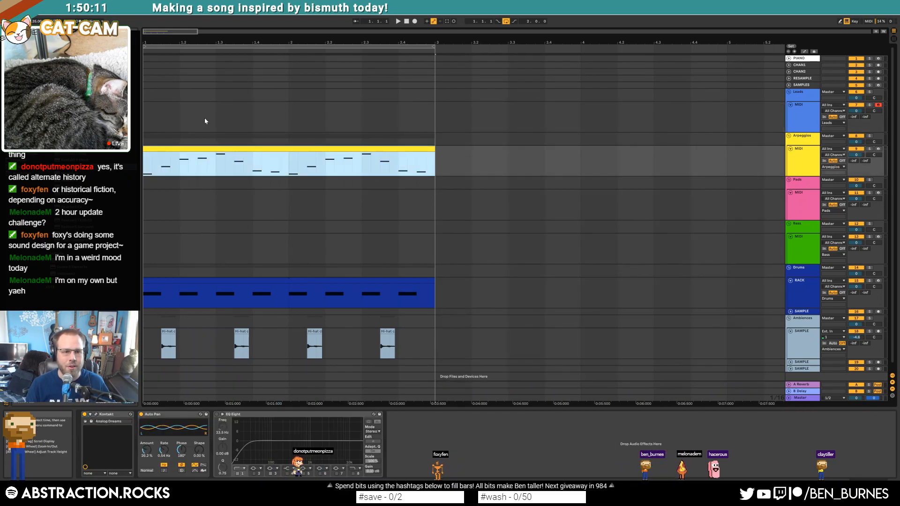
scroll(192, 121, down, 5)
scroll(163, 115, up, 3)
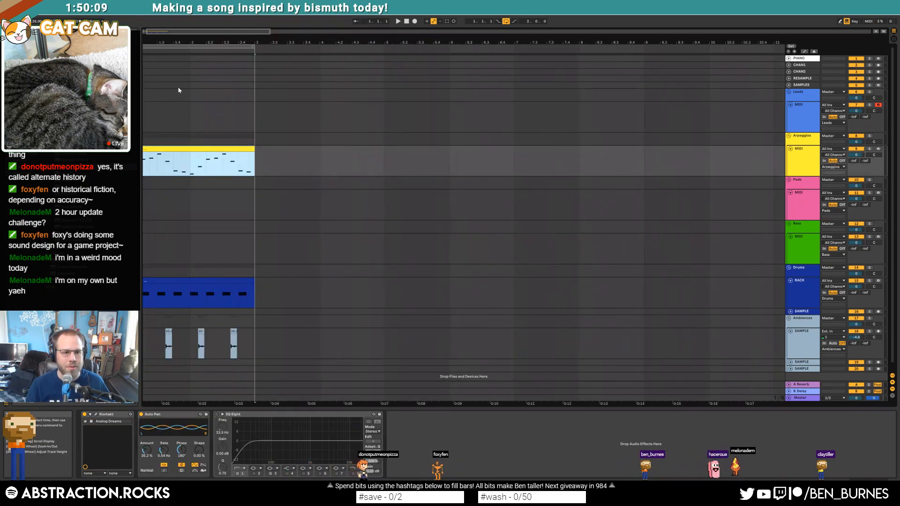
drag(156, 30, 151, 41)
click(799, 342)
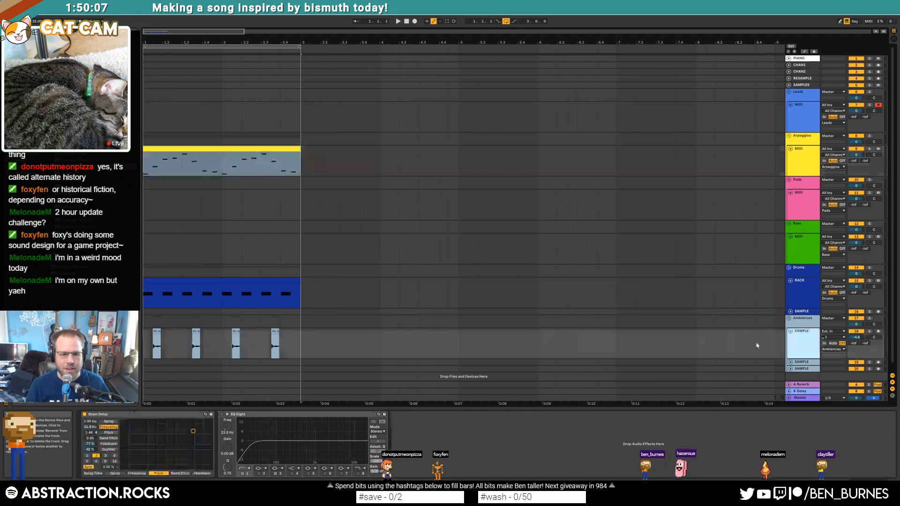
click(222, 415)
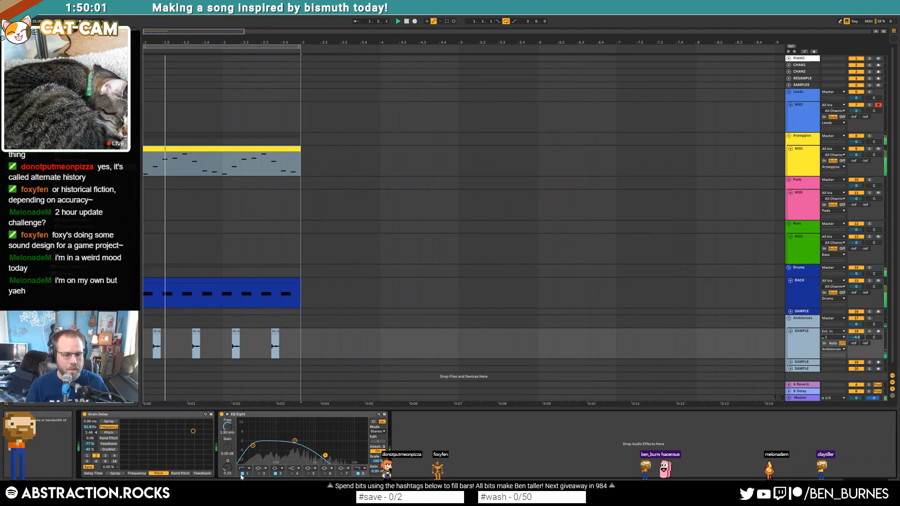
drag(326, 457, 345, 449)
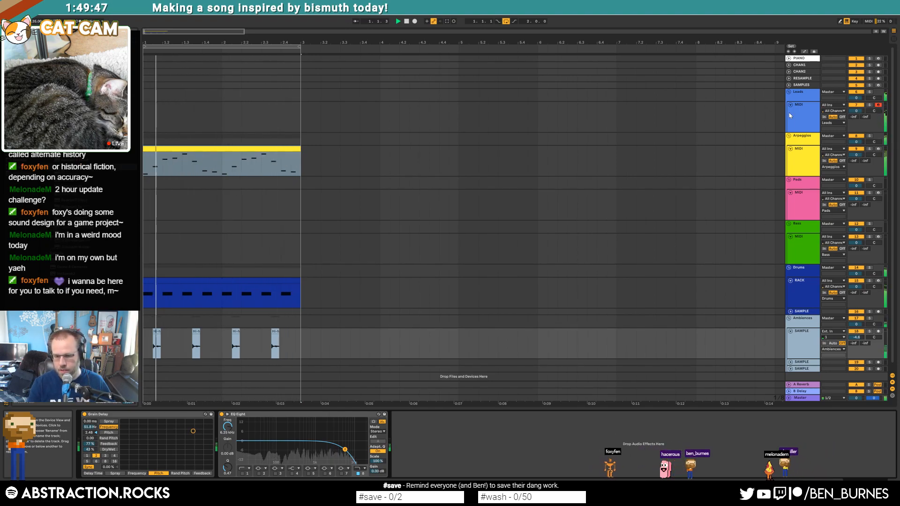
key(space)
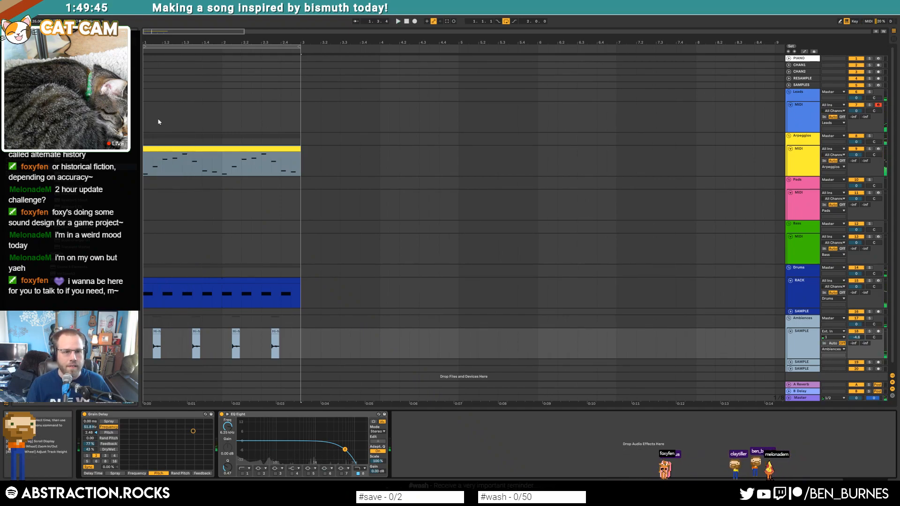
Step: Extend the loop to eight bars from bar 1 and close the Massive window
click(146, 122)
drag(146, 122, 683, 66)
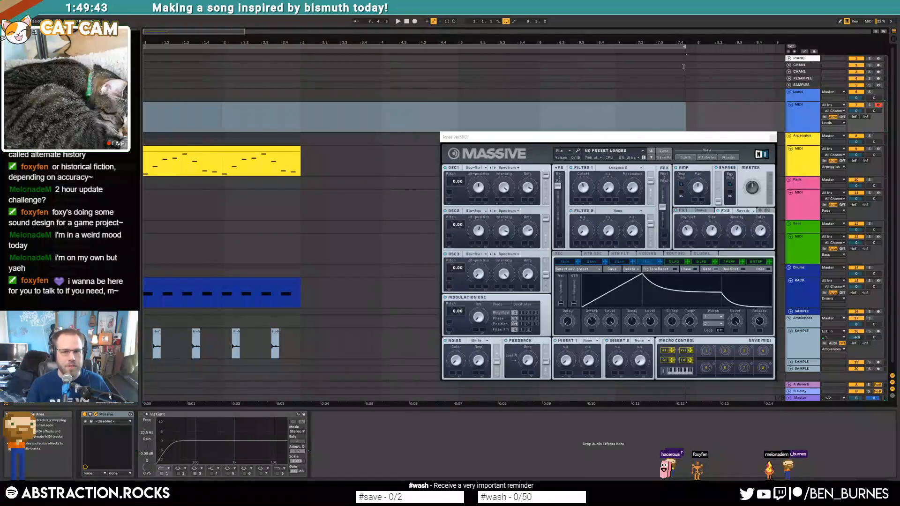
drag(749, 59, 768, 61)
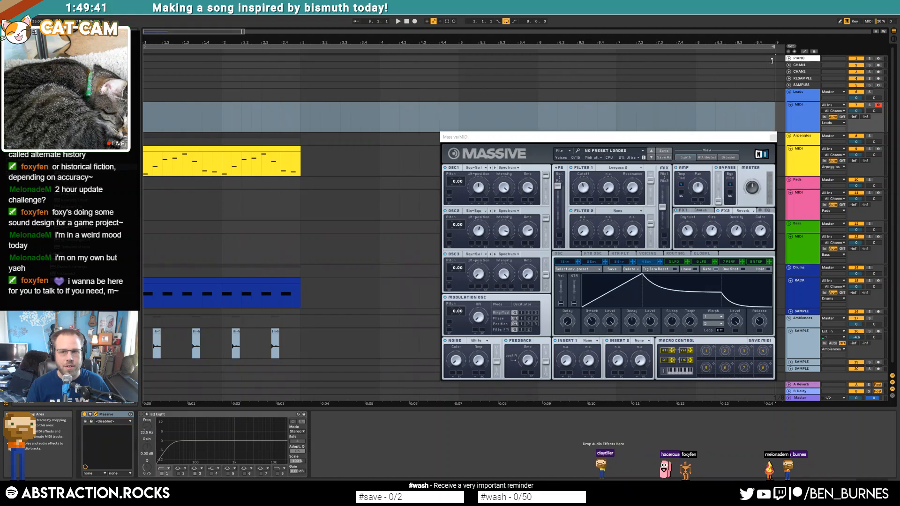
click(773, 138)
Step: Extend the arpeggio and kick clips to bar 9, and duplicate the two bars of hi-hat clips through bar 8
drag(298, 149, 775, 148)
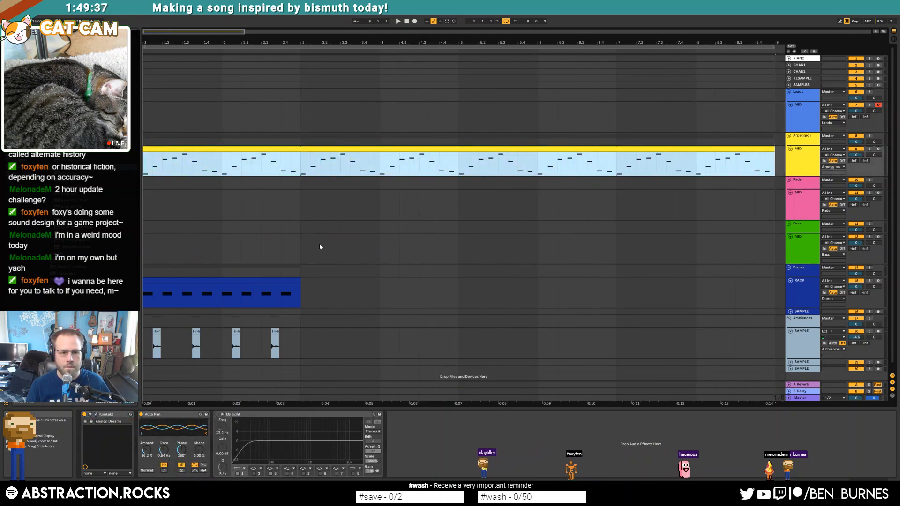
drag(300, 287, 775, 289)
drag(302, 348, 146, 347)
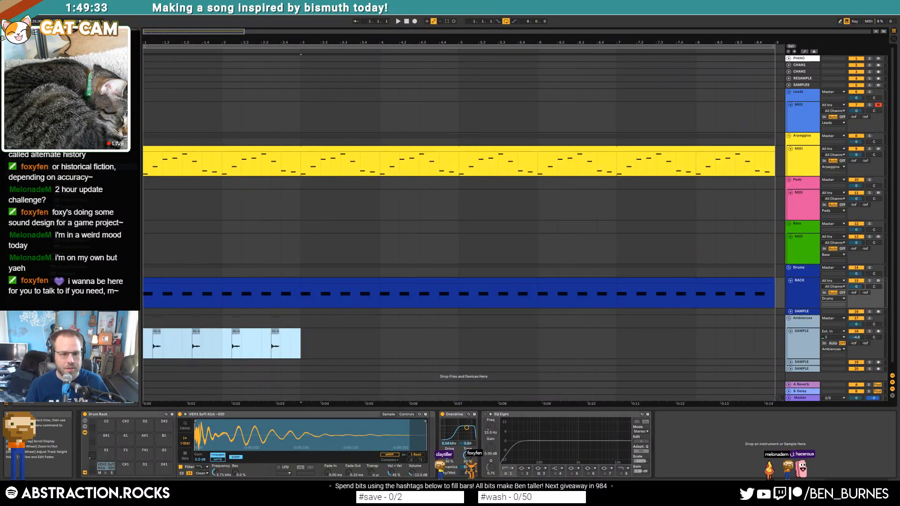
key(ctrl+d)
key(ctrl+d)
key(ctrl+d)
key(ctrl+d)
key(ctrl+z)
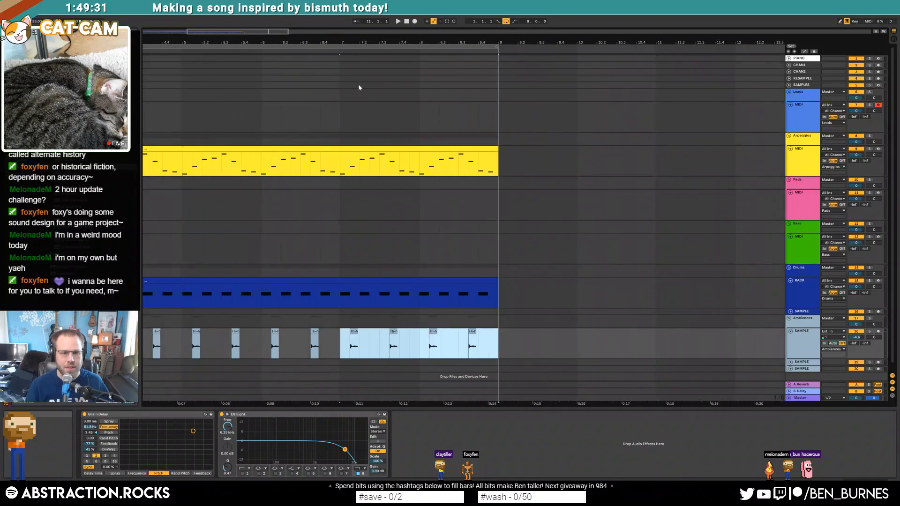
double_click(264, 31)
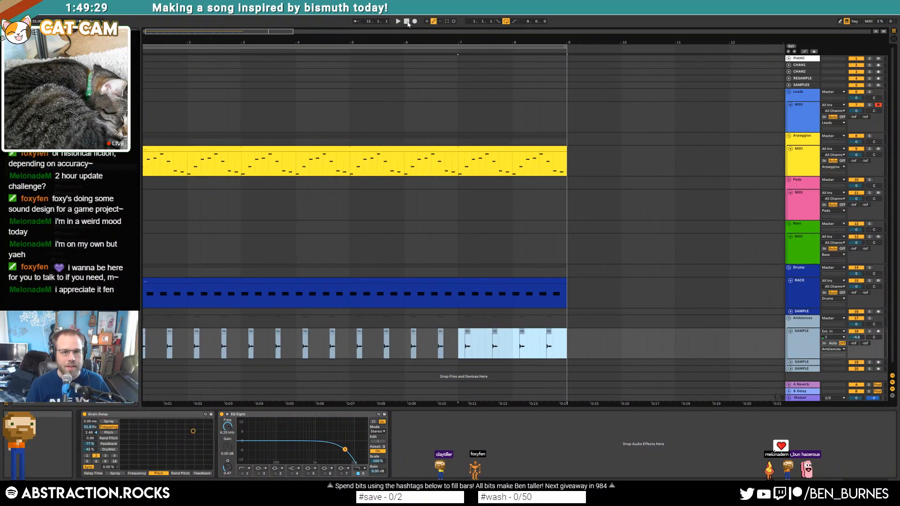
Step: Record an eight-bar lead melody from bar 1 on the Leads MIDI track
click(152, 118)
key(Home)
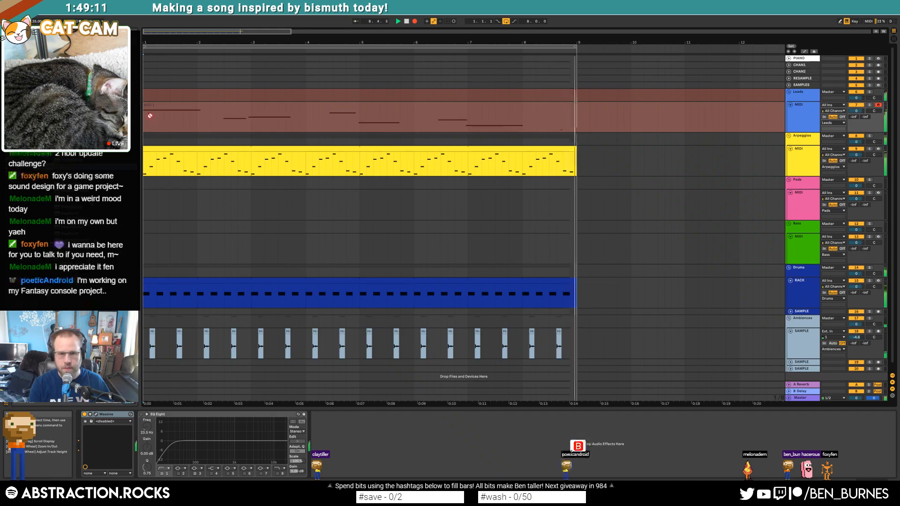
key(space)
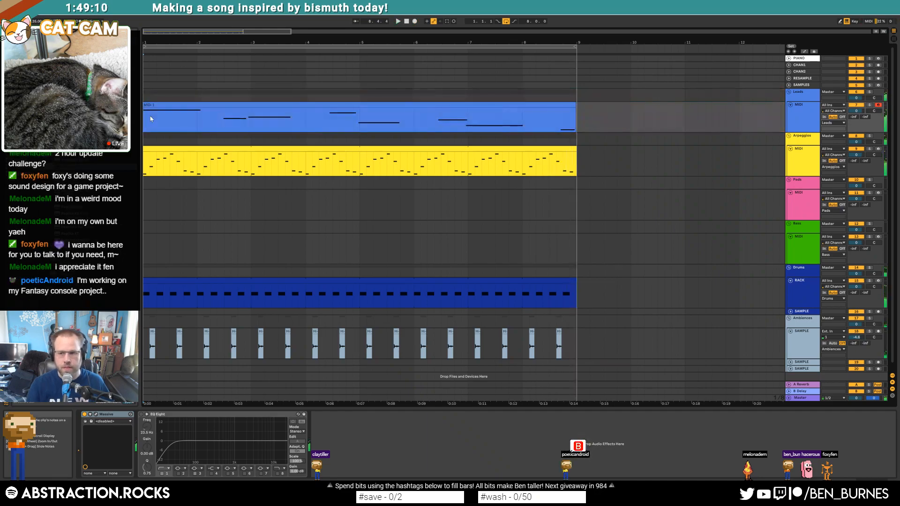
Step: Open the recorded lead clip's notes, nudge the late-bar notes onto the grid, and play the melody back
double_click(525, 102)
double_click(877, 410)
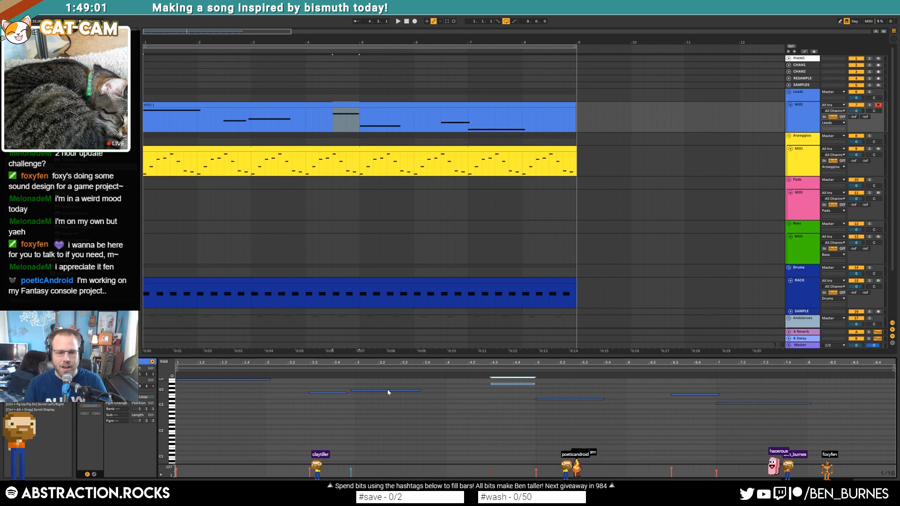
key(Right)
click(230, 377)
key(space)
click(613, 435)
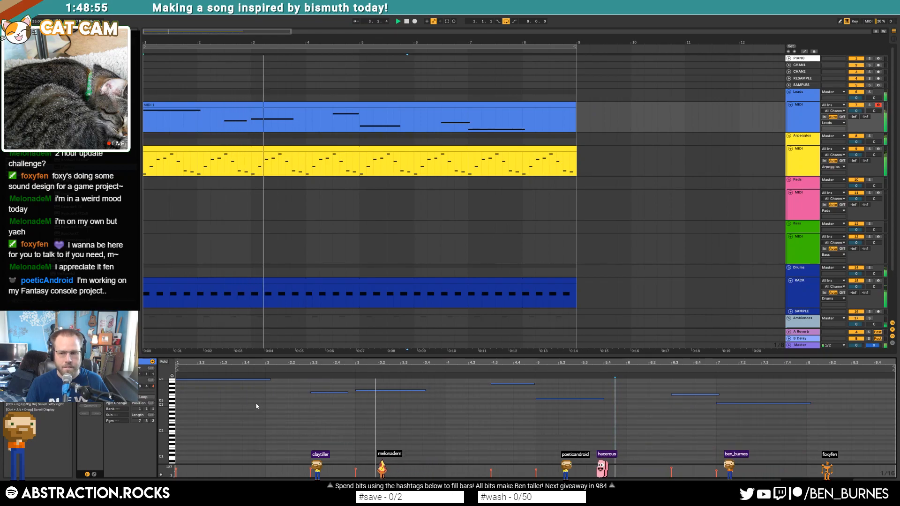
Step: Reopen the Massive window from the Leads track's devices, move it below the lead clip, and stop playback
key(shift+Tab)
click(96, 414)
drag(527, 137, 477, 181)
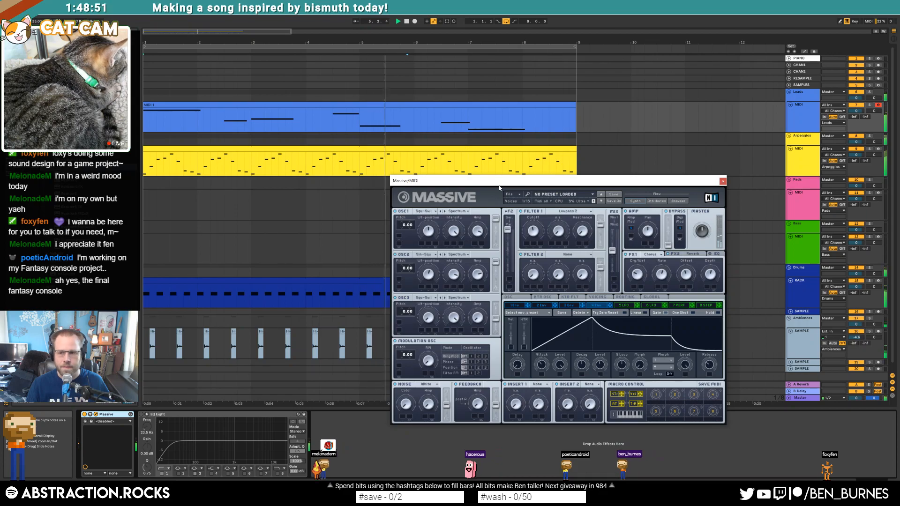
key(space)
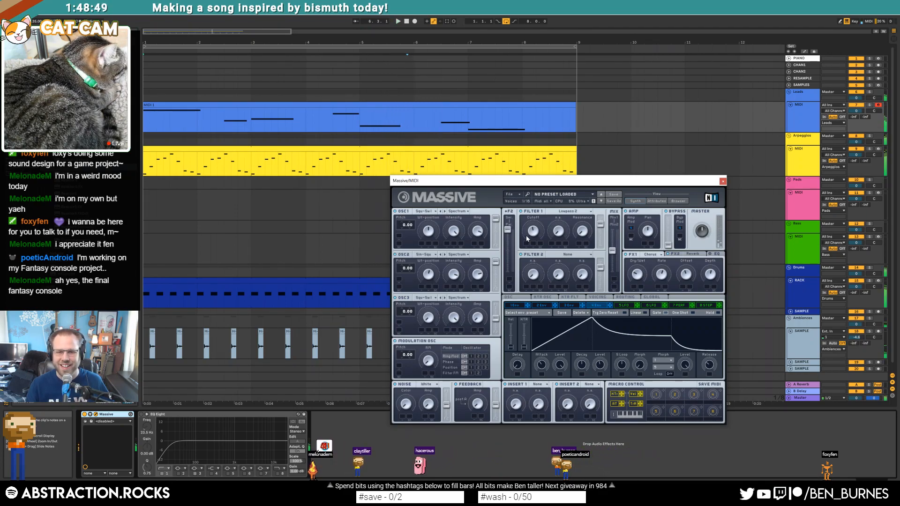
Step: Reopen the lead clip's notes, shorten the note just before bar 7, and play the loop
click(496, 106)
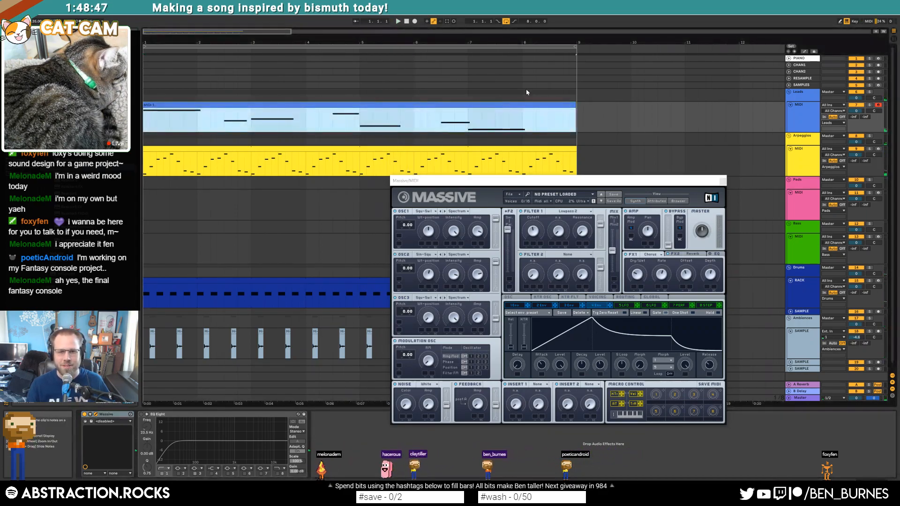
key(shift+Tab)
drag(616, 180, 643, 86)
click(699, 385)
key(space)
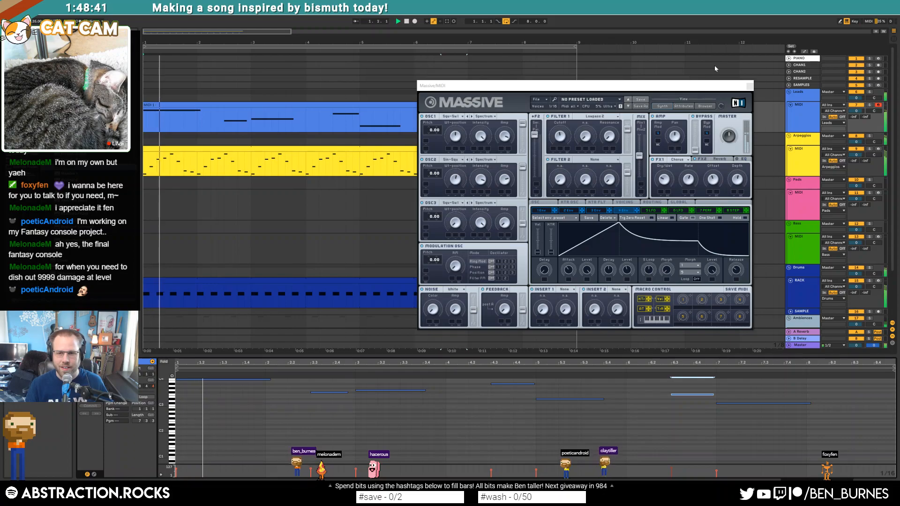
Step: Move Massive off the upper tracks, clear the modulation slot on OSC1's pitch, and show the general oscillator settings
drag(710, 86, 706, 185)
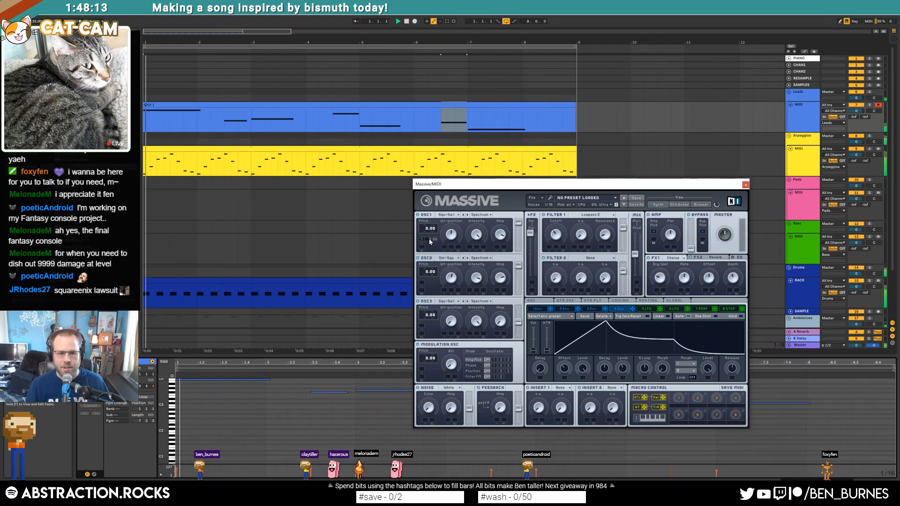
right_click(422, 241)
click(420, 240)
right_click(421, 240)
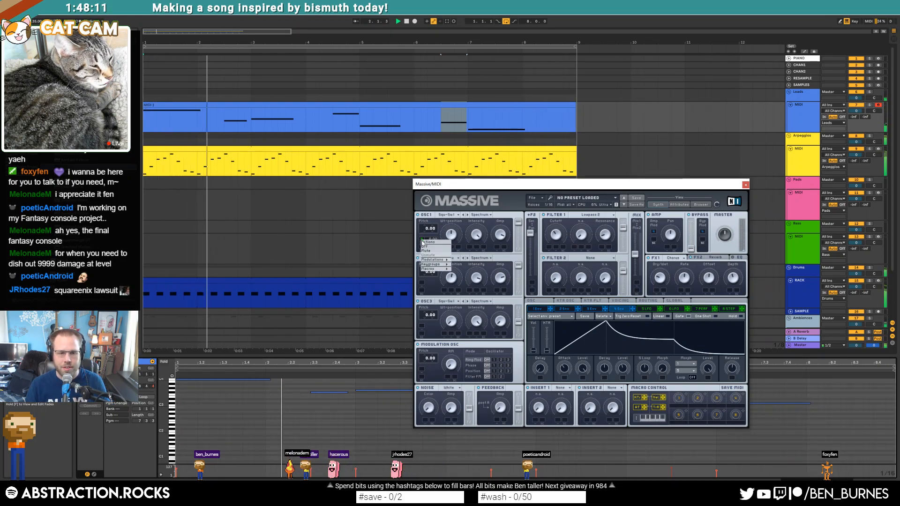
click(424, 247)
click(532, 301)
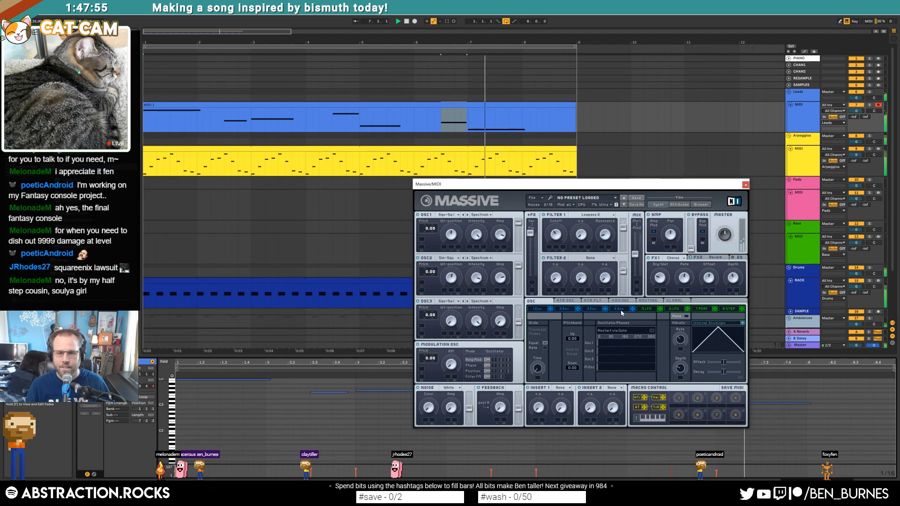
Step: Close Massive, select the whole lead clip, reopen Massive from the Leads track's devices, and listen to the loop
click(745, 186)
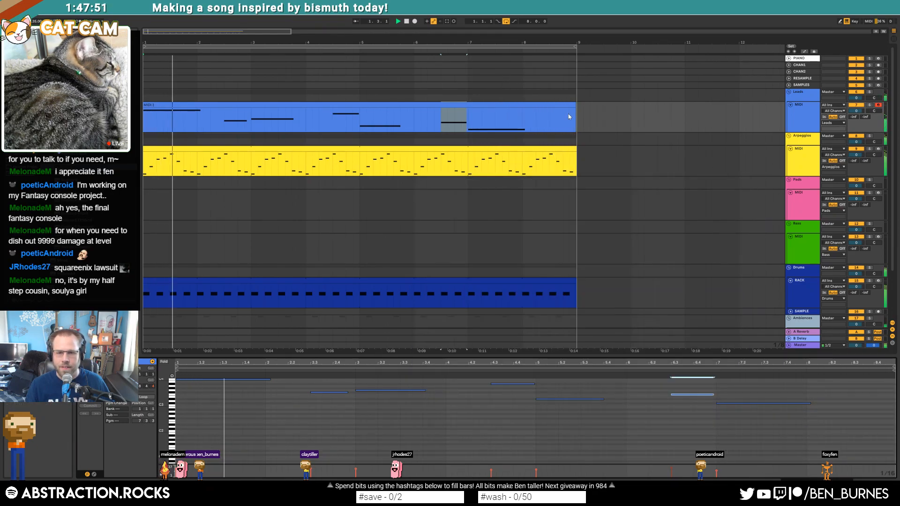
click(574, 106)
key(shift+Tab)
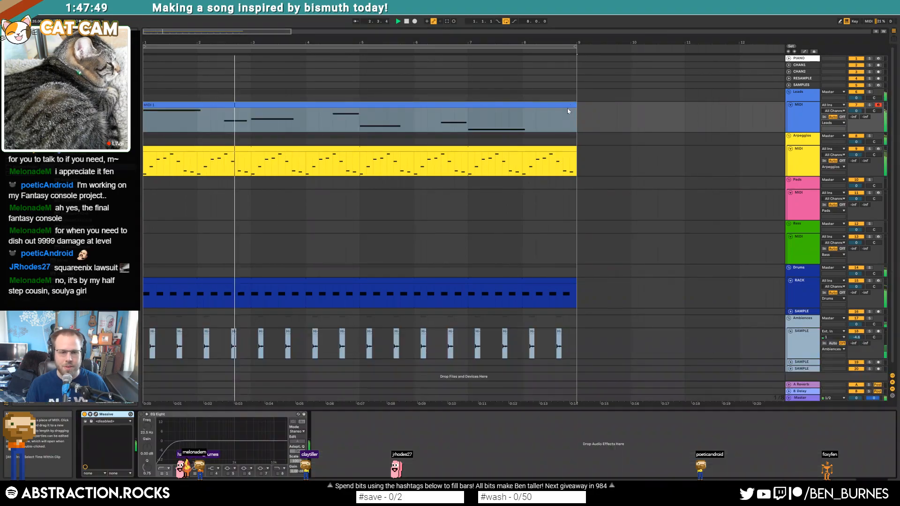
click(96, 414)
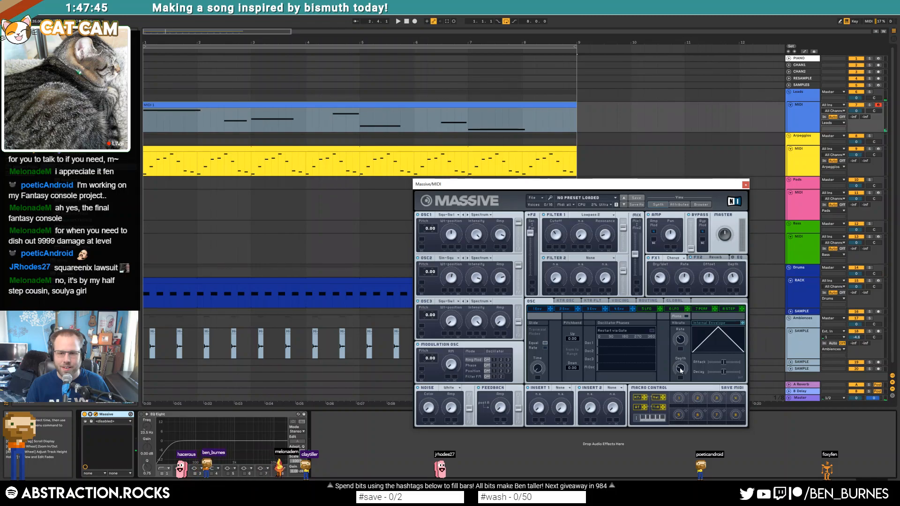
key(space)
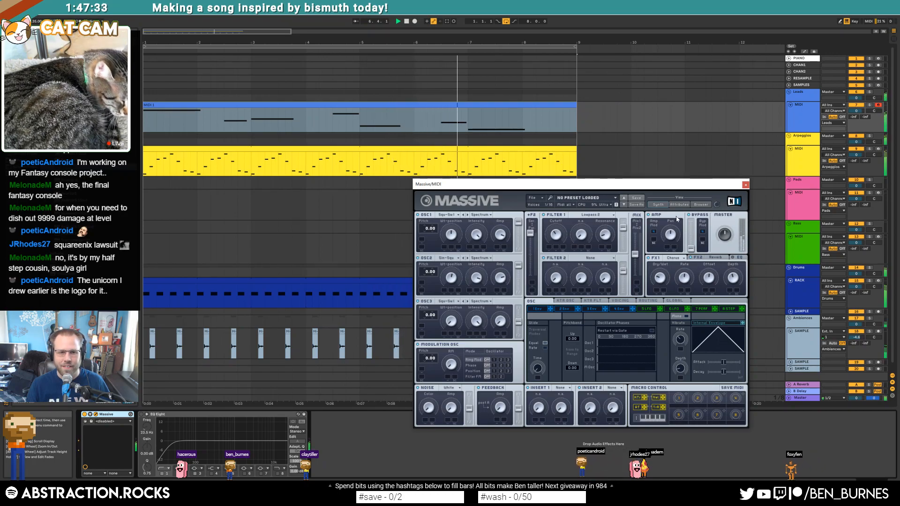
key(space)
Step: Open the arpeggio's final-bar clip, raise its last two notes to just above C4, and play back the ending
drag(557, 165, 522, 165)
click(554, 148)
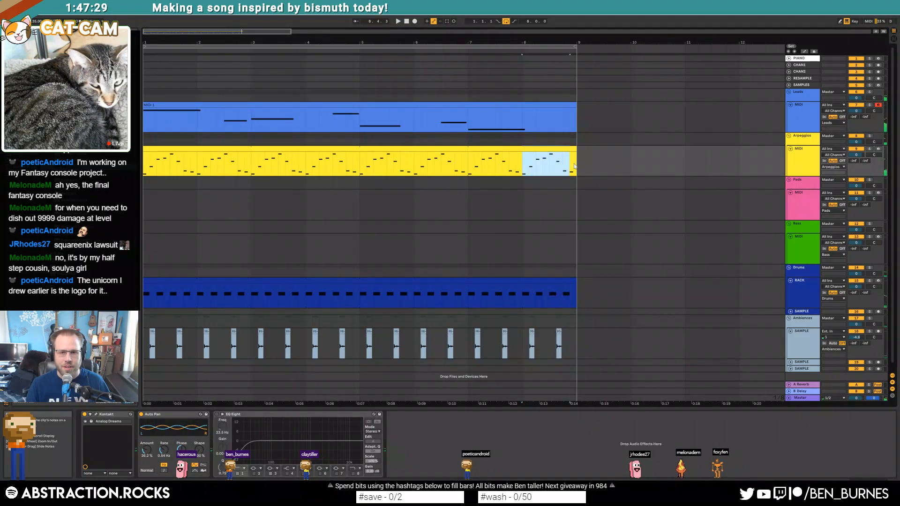
double_click(554, 148)
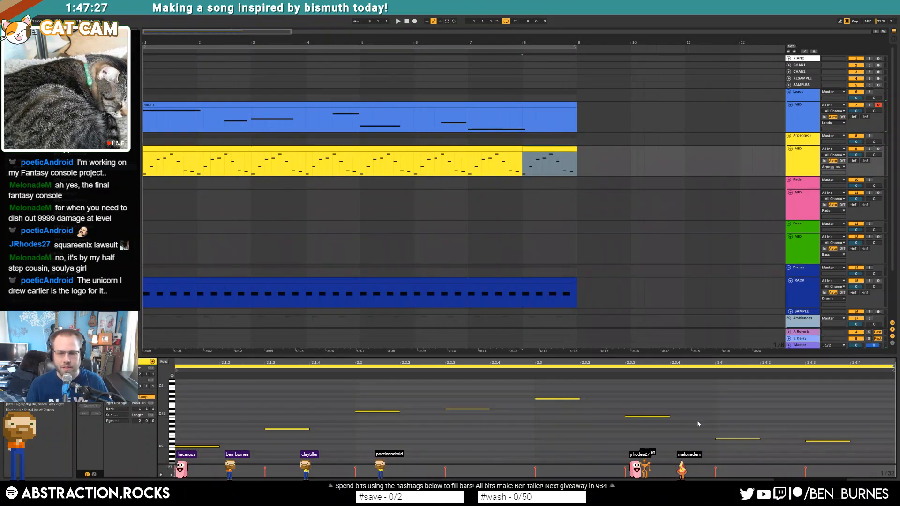
drag(724, 417, 828, 458)
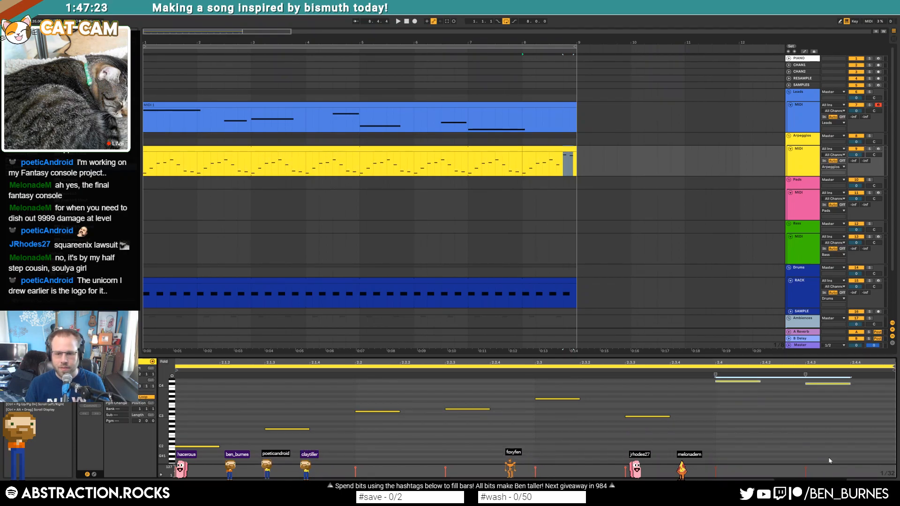
click(813, 403)
click(632, 417)
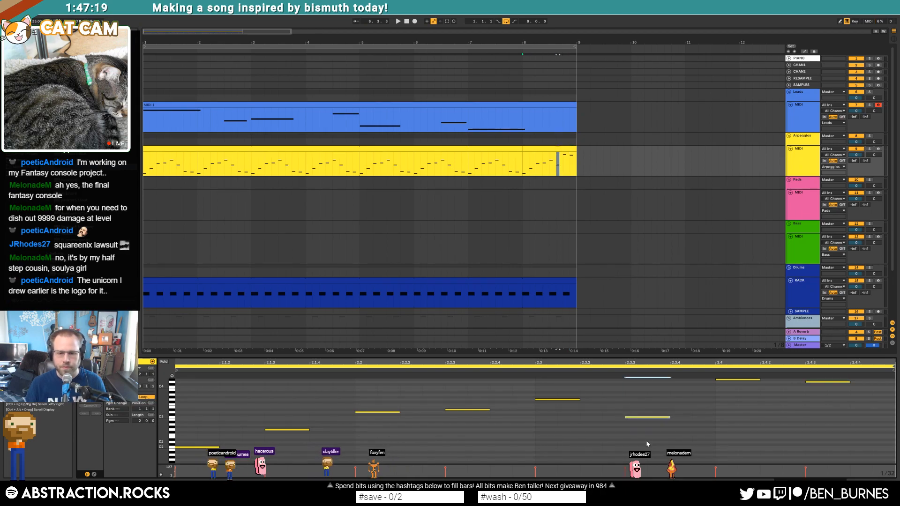
key(space)
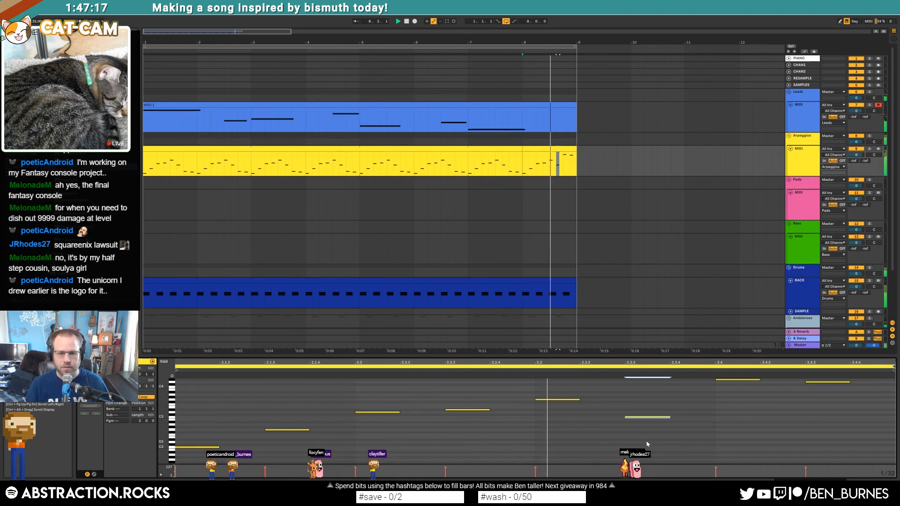
key(space)
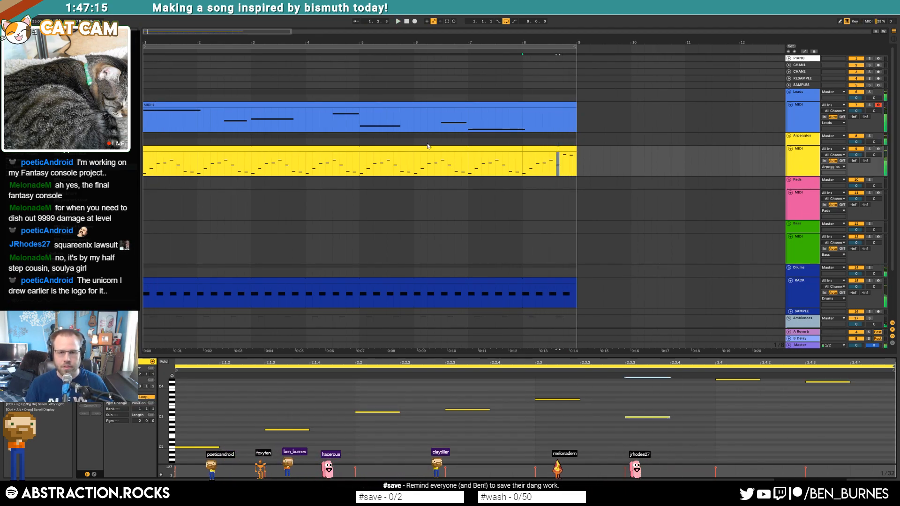
Step: Show the device chains of the kick rack, arpeggio and lead tracks, and close the Massive window
drag(166, 32, 167, 21)
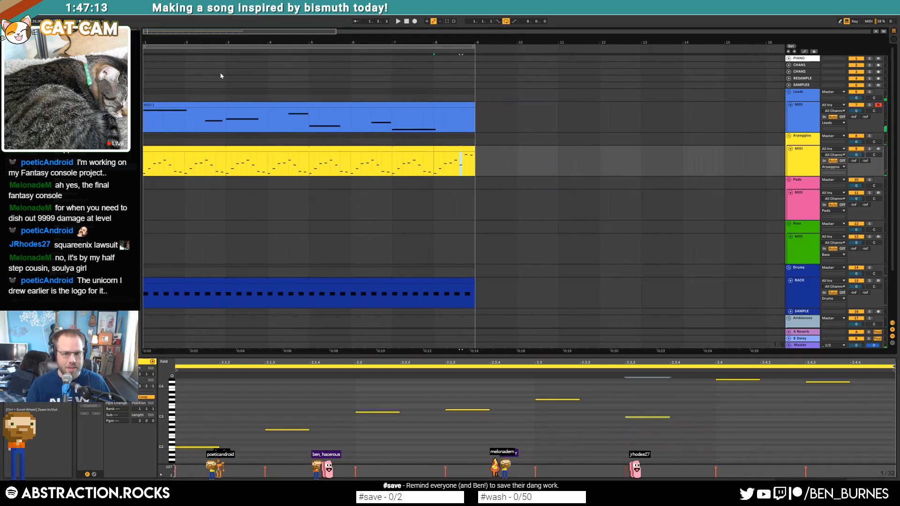
key(shift+Tab)
click(420, 280)
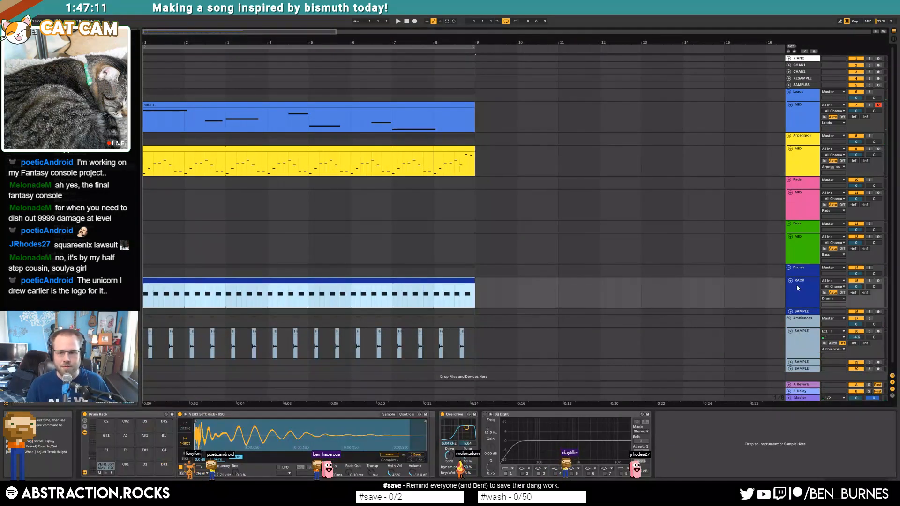
click(799, 290)
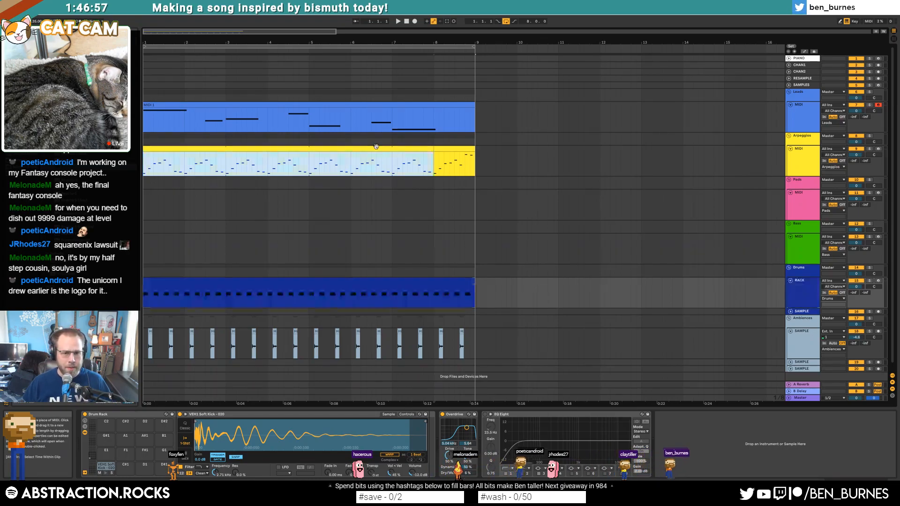
click(401, 162)
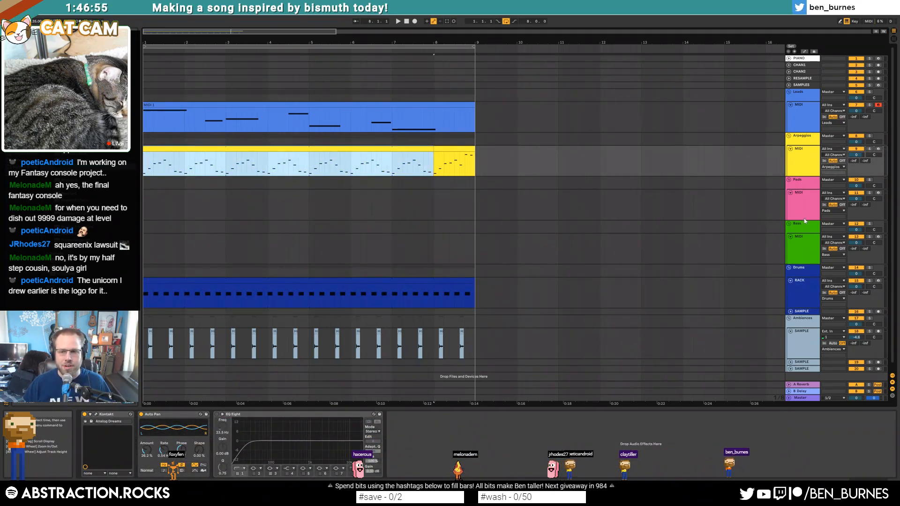
click(776, 191)
click(805, 117)
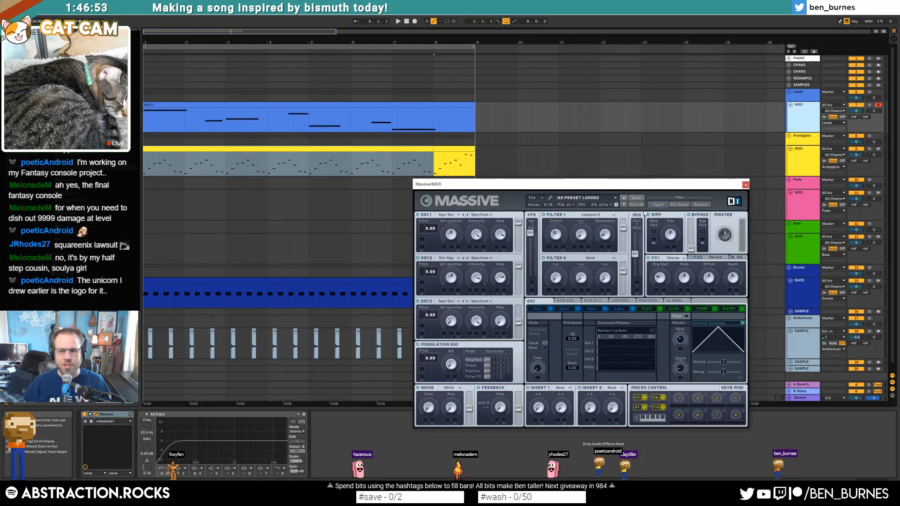
click(745, 185)
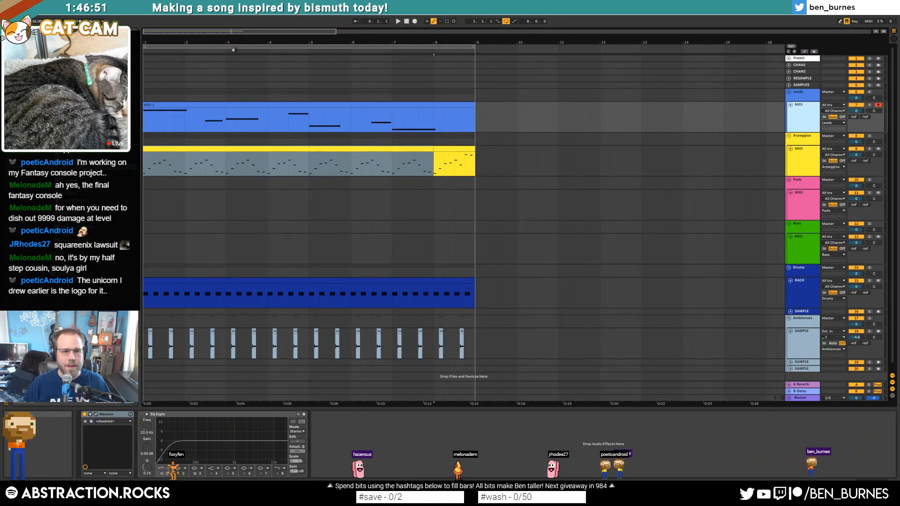
Step: Place the playback start inside the lead clip at bar 3 and listen briefly to the arrangement
click(383, 128)
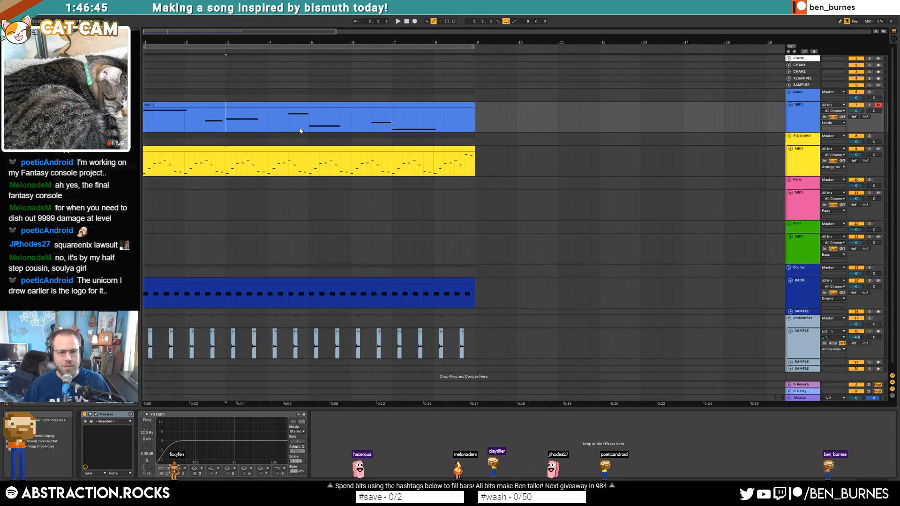
key(space)
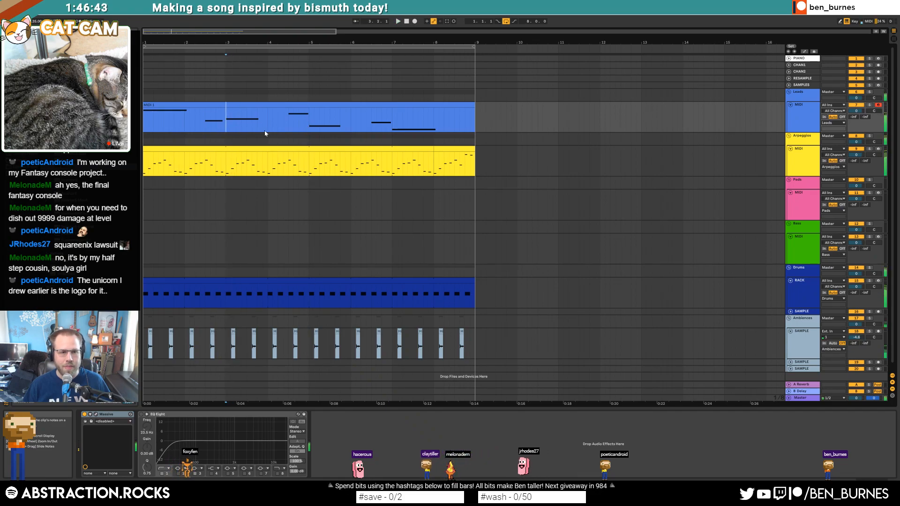
click(206, 127)
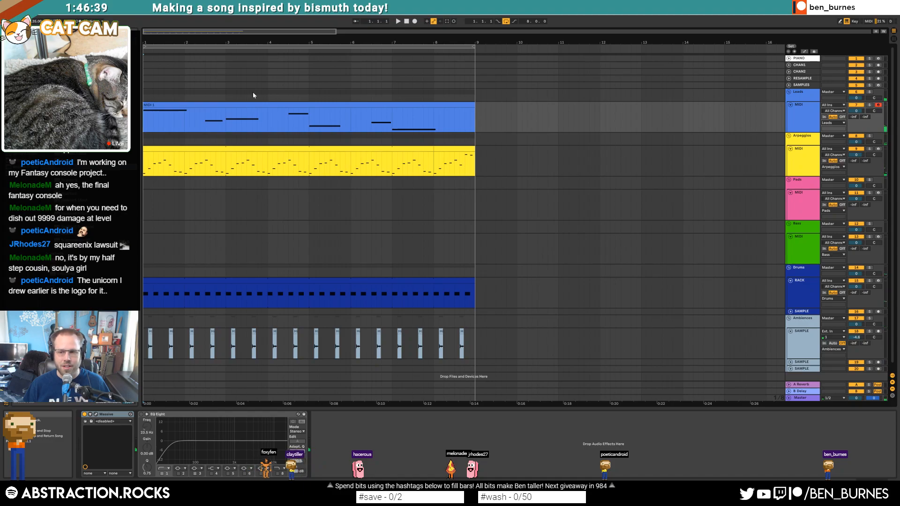
Step: Select the MIDI track in the Bass group and arm it for recording
scroll(235, 140, down, 5)
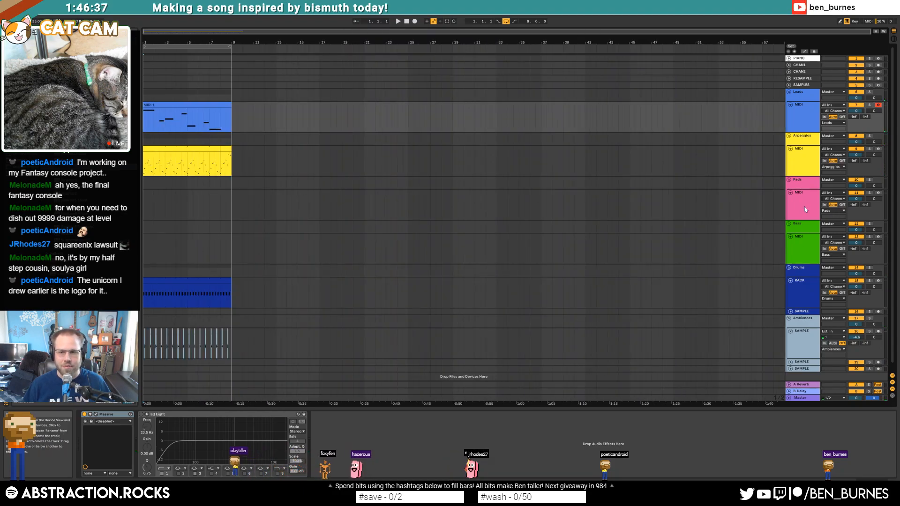
click(702, 218)
click(806, 252)
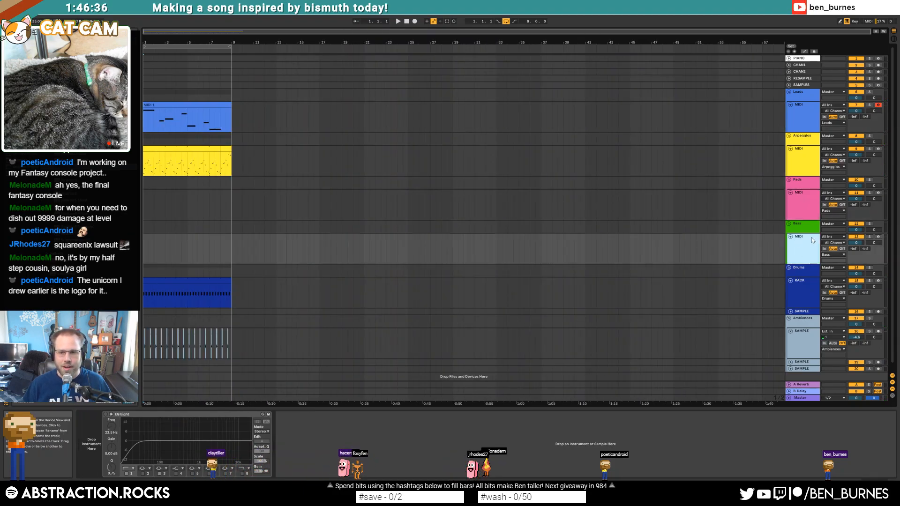
click(878, 237)
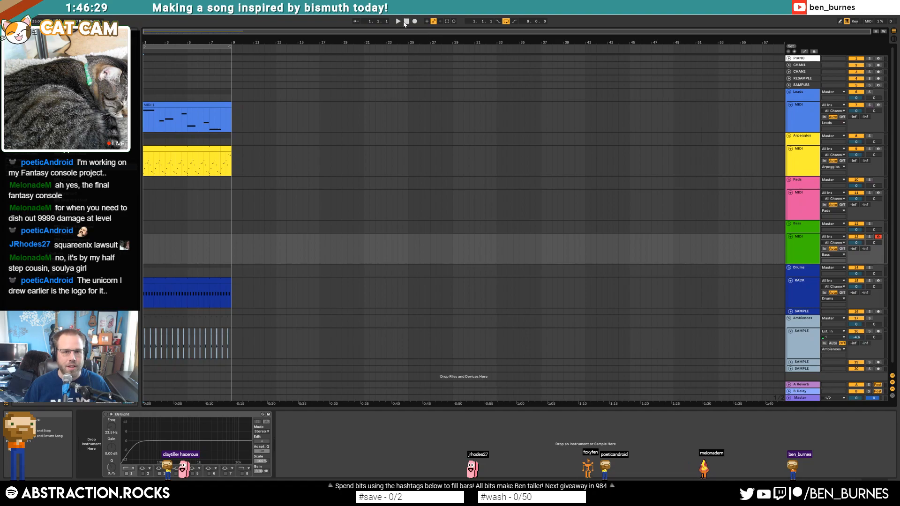
Step: Shift the lead clip to start at bar 5 and move the loop range to bars 5 through 13
key(space)
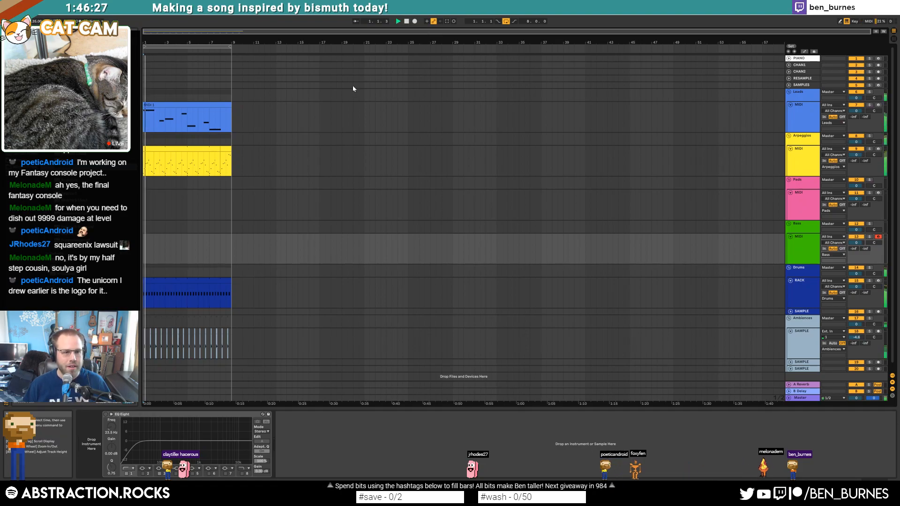
drag(166, 105, 209, 105)
key(space)
drag(184, 49, 229, 48)
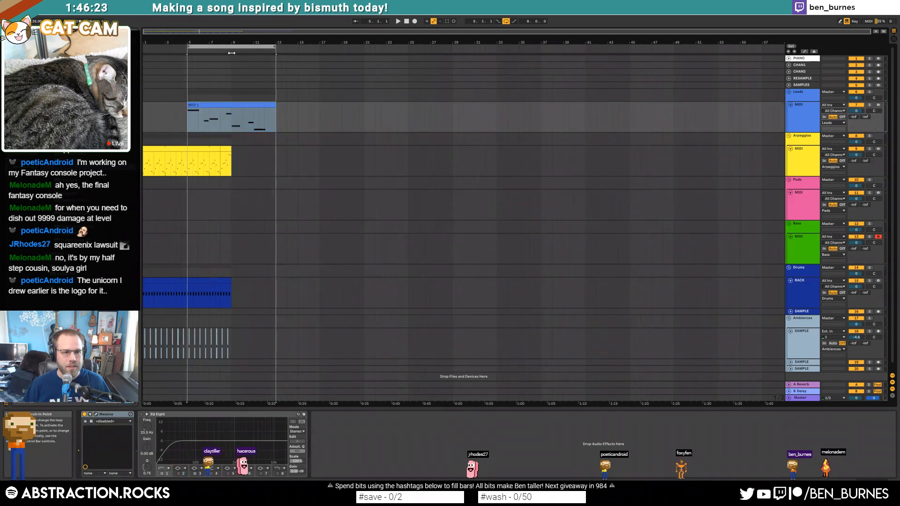
Step: Extend the arpeggio, kick and hi-hat ambience parts to bar 13 and play the arrangement from the start
drag(224, 149, 264, 151)
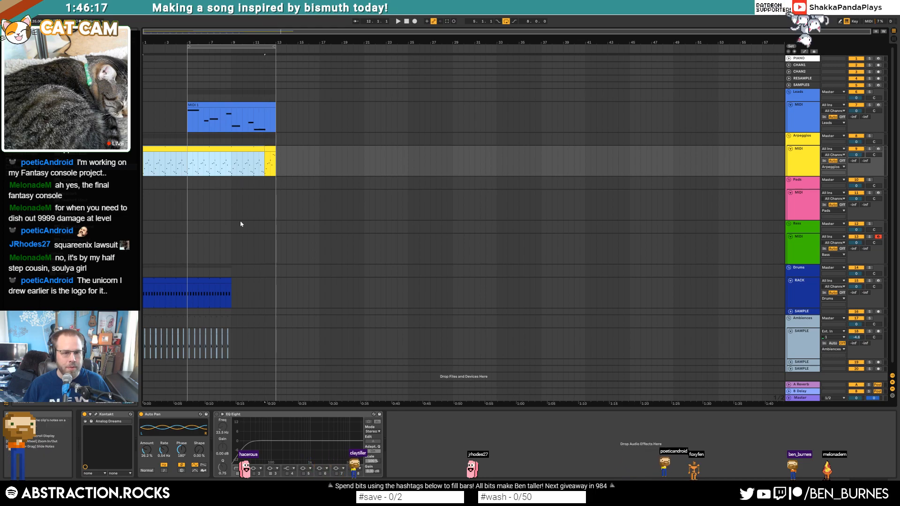
drag(232, 282, 270, 286)
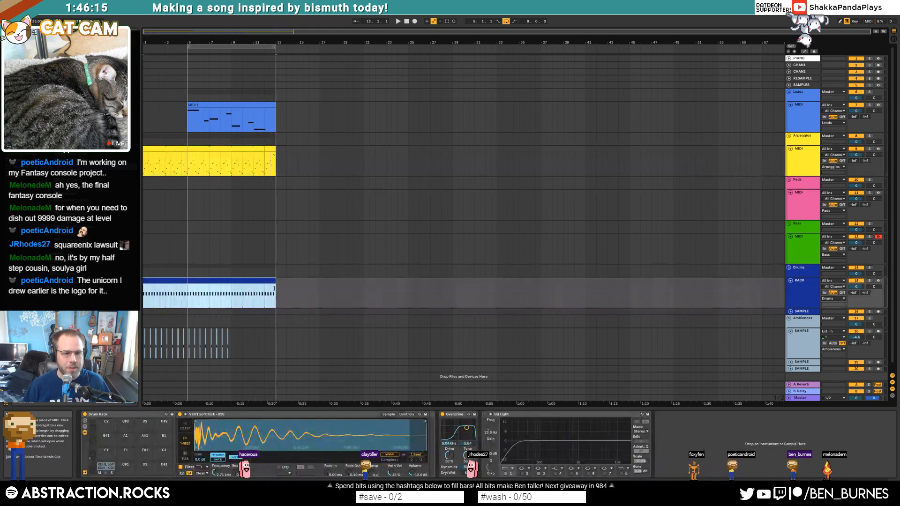
drag(232, 342, 189, 345)
key(ctrl+d)
key(Home)
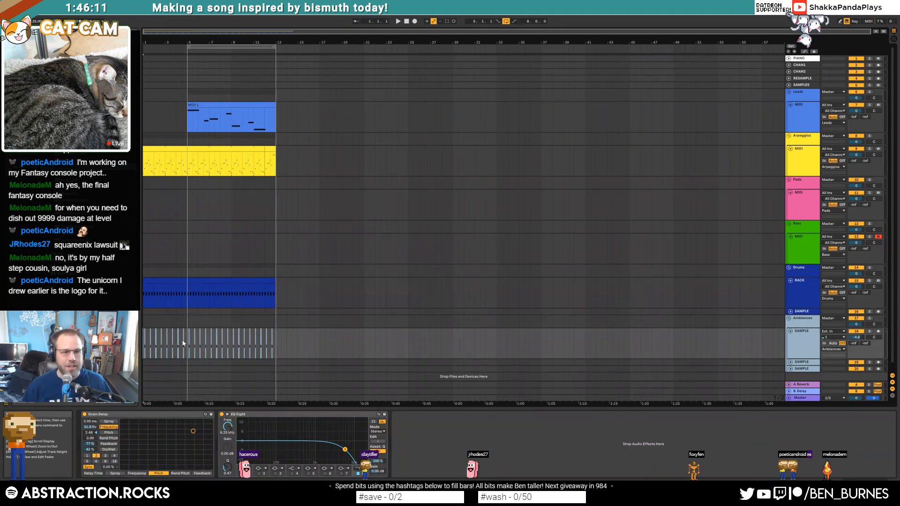
key(space)
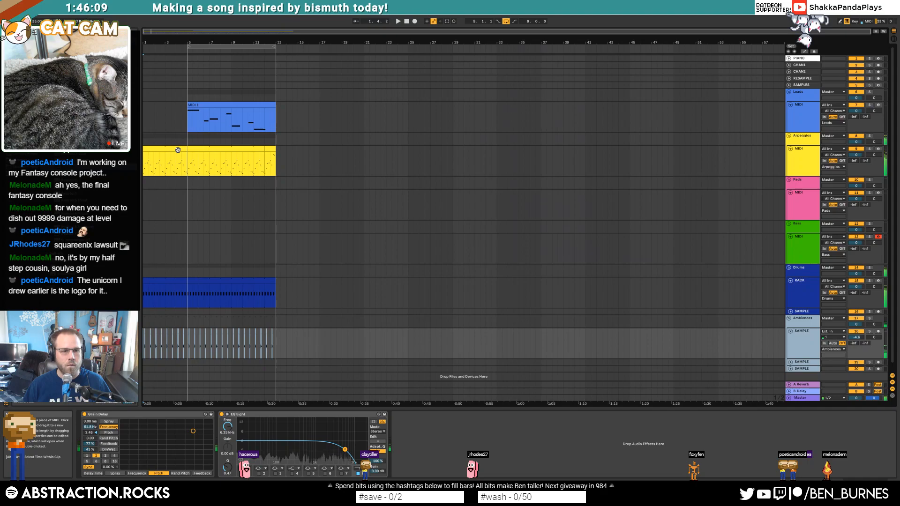
Step: Open Kontakt from the arpeggio track's devices and adjust the Analog Dreams filter cutoff
click(176, 149)
key(shift+Tab)
key(shift+Tab)
click(96, 414)
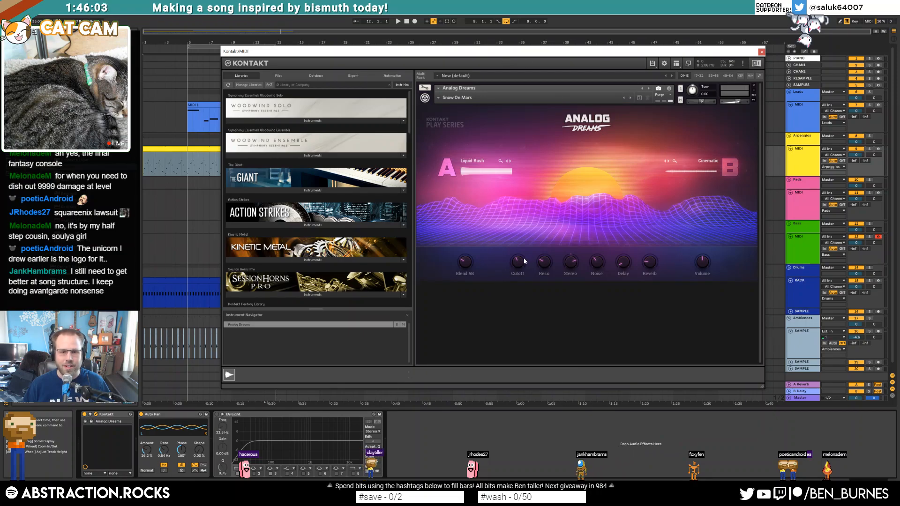
drag(517, 261, 518, 266)
key(space)
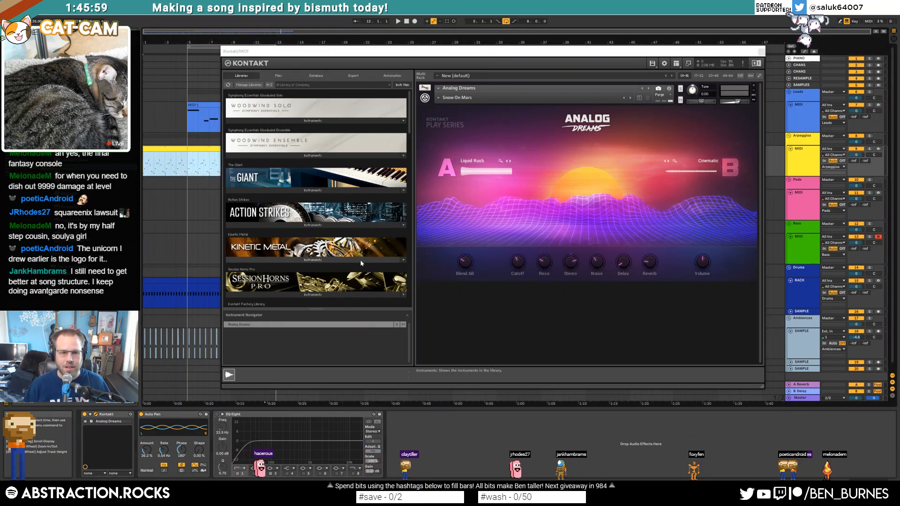
click(518, 264)
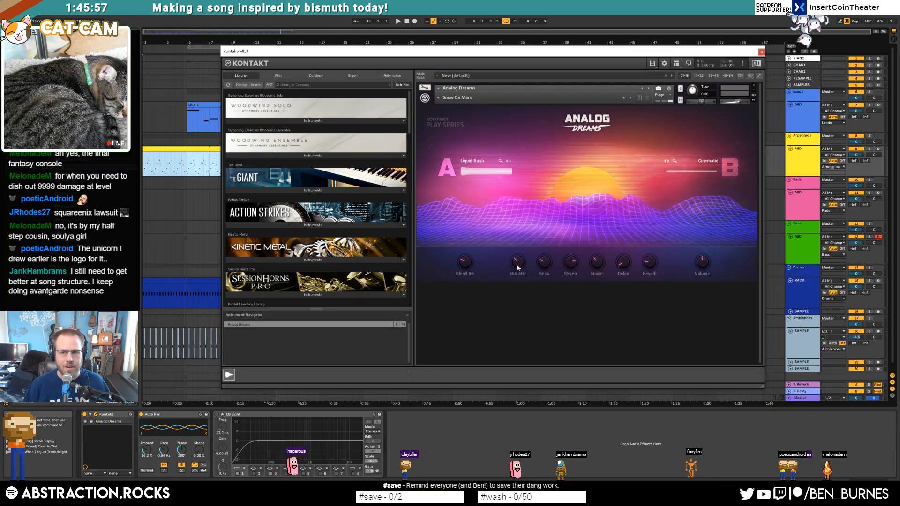
Step: Automate the arpeggio's Analog Dreams filter cutoff to rise from bar 1 to bar 5, and close Kontakt
click(153, 173)
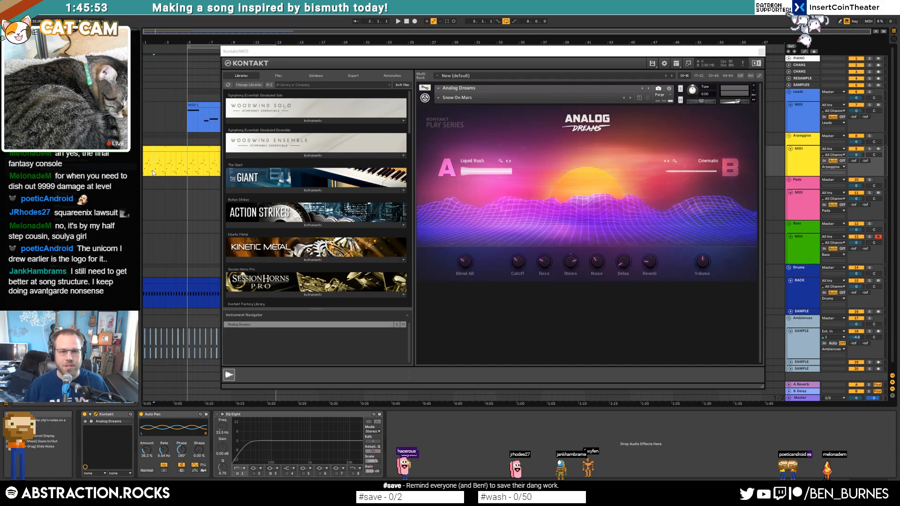
drag(349, 52, 413, 79)
click(193, 168)
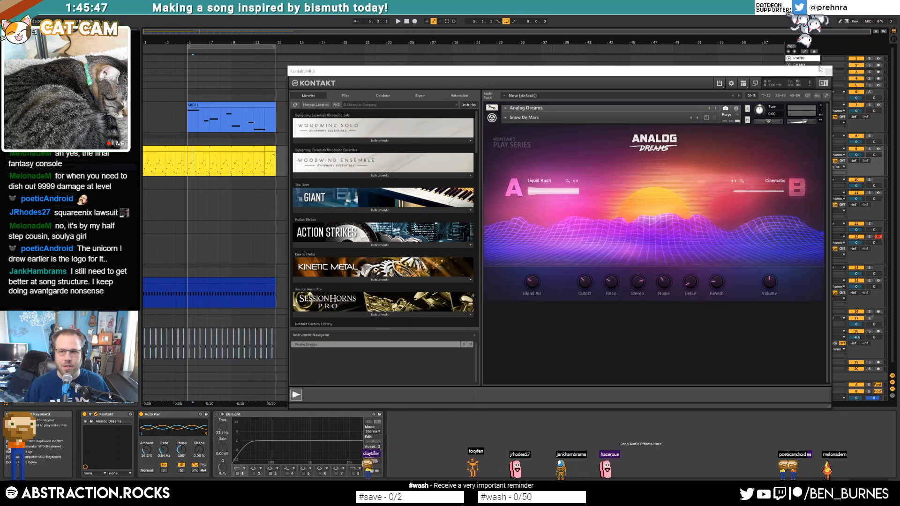
key(a)
click(584, 284)
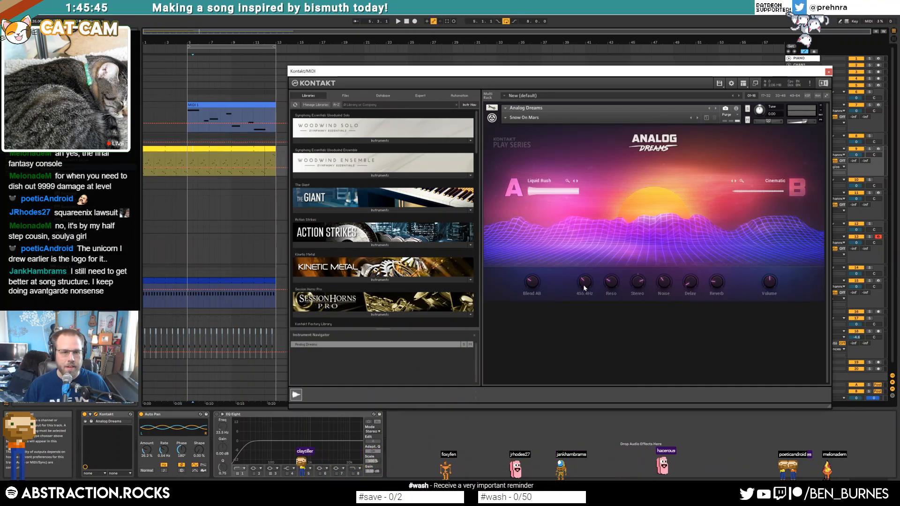
scroll(583, 285, up, 3)
click(166, 166)
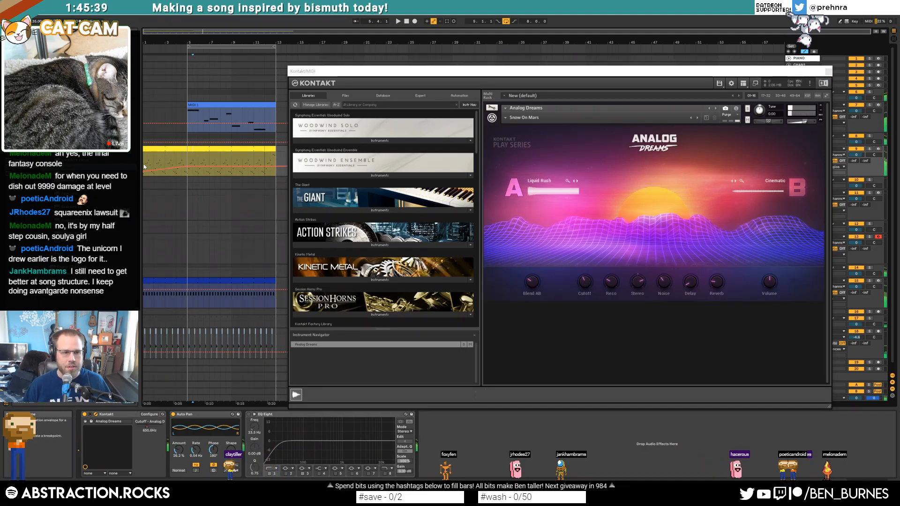
click(826, 72)
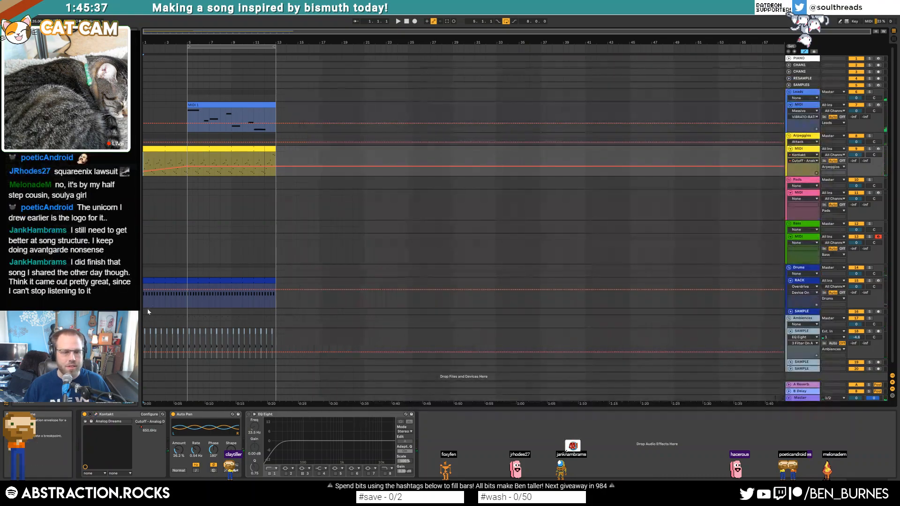
Step: Delete the hi-hat ambience samples from bars 1 to 5 and play the intro from the start
drag(184, 339, 145, 341)
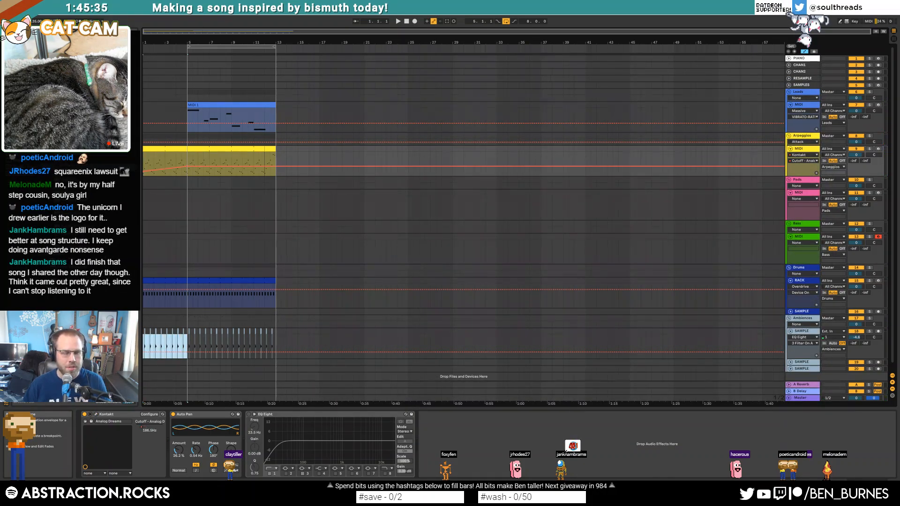
key(a)
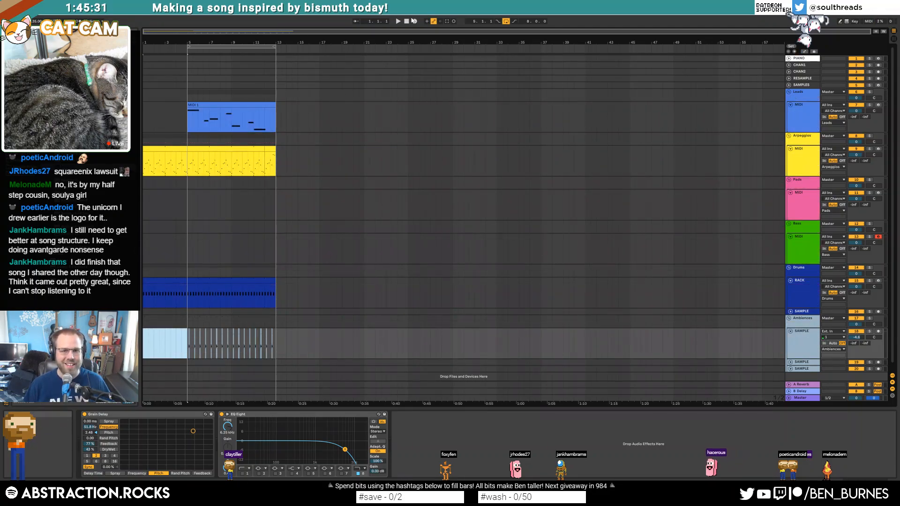
key(Delete)
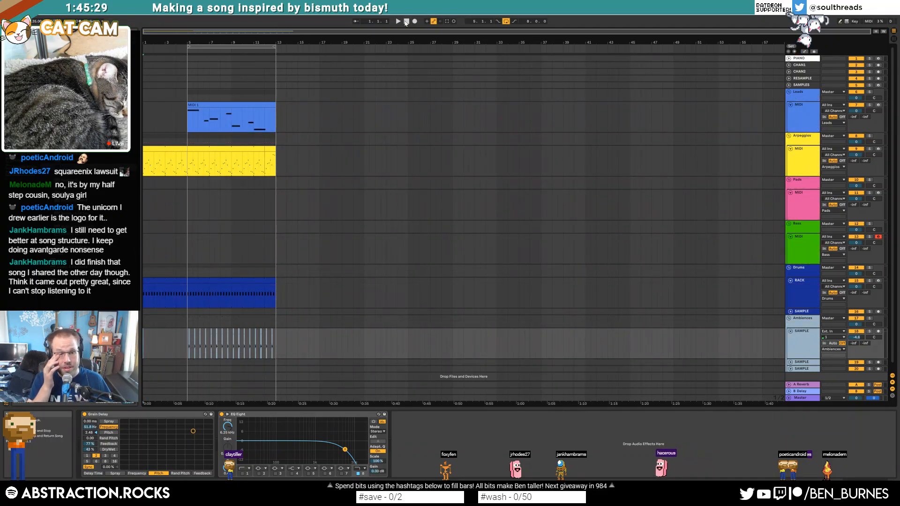
key(space)
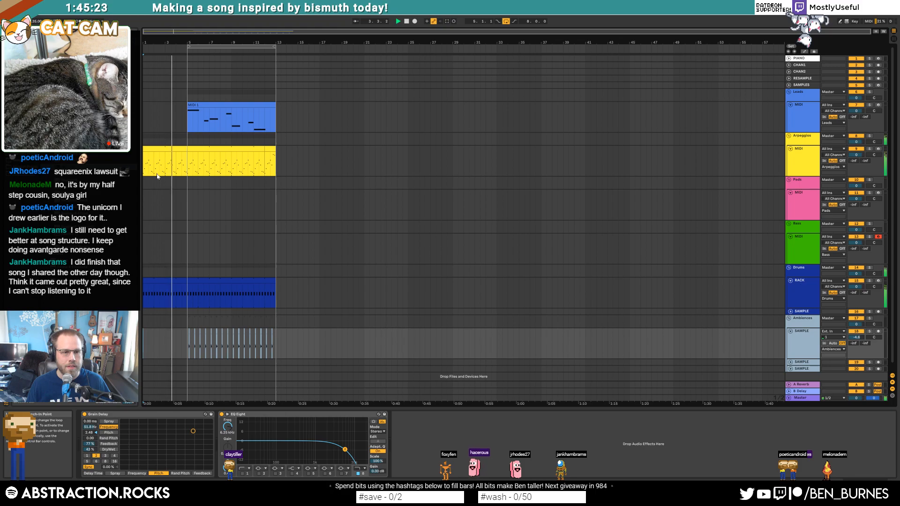
Step: Cut the kick part out of the last beat and a half before bar 5 and play the transition
scroll(176, 278, up, 5)
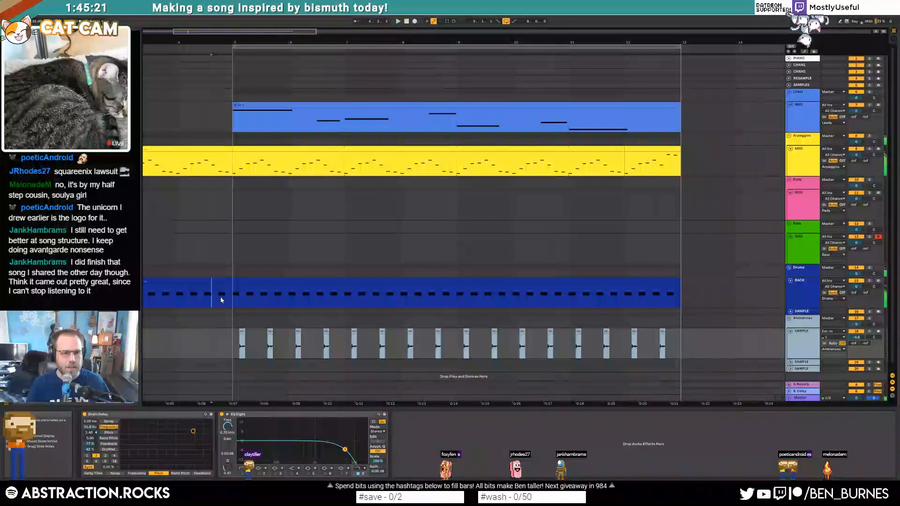
drag(230, 300, 233, 300)
key(Delete)
click(184, 273)
key(space)
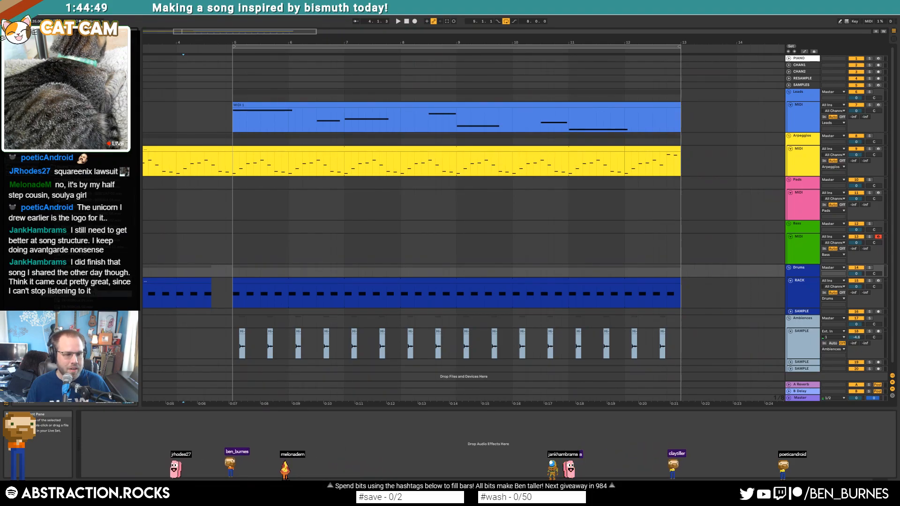
Step: Add a TR-909Hat C 01 note on every offbeat of the drum clip starting at bar 5, and play it
key(shift+Tab)
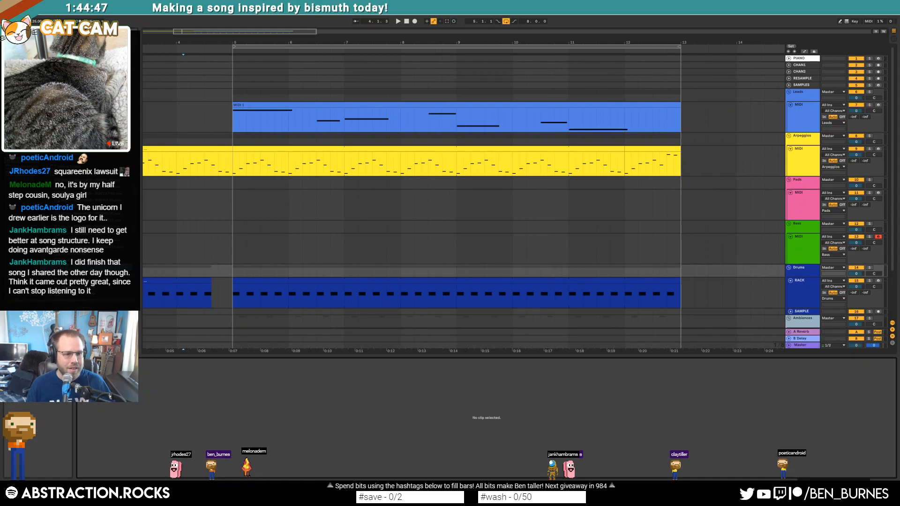
key(shift+Tab)
click(221, 292)
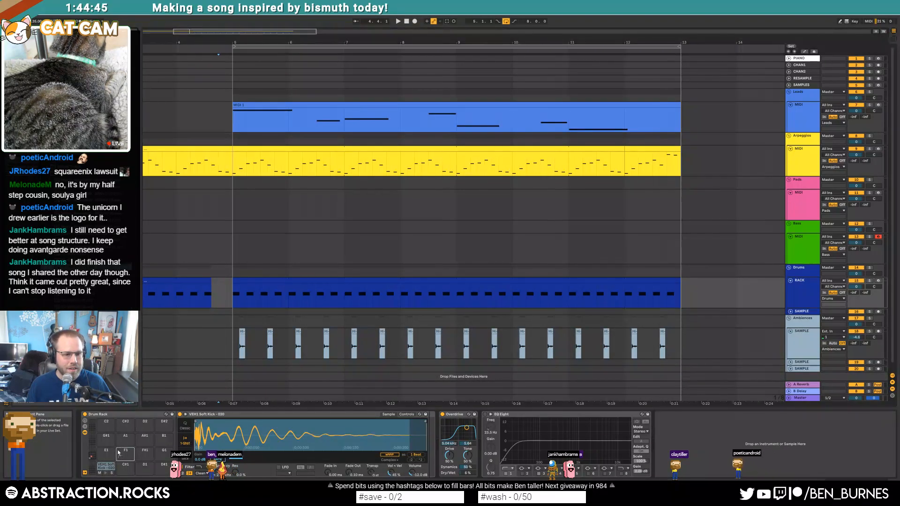
double_click(238, 281)
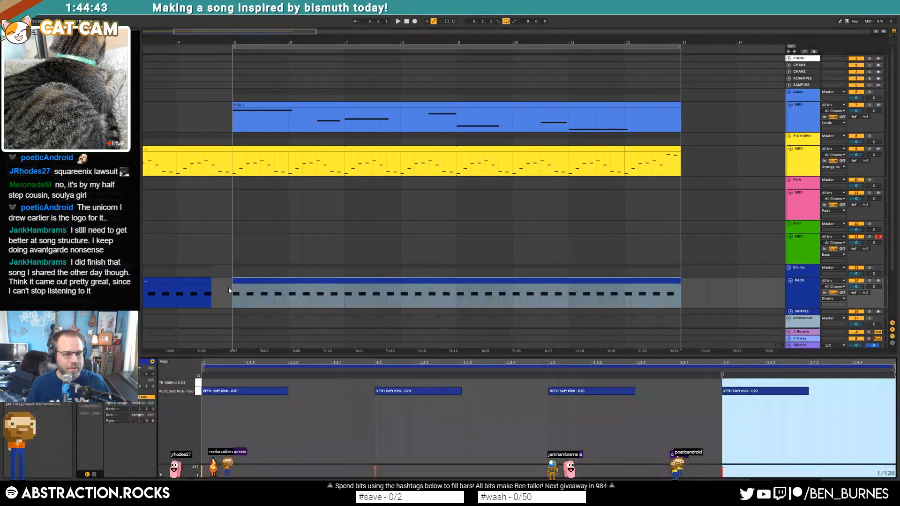
double_click(289, 383)
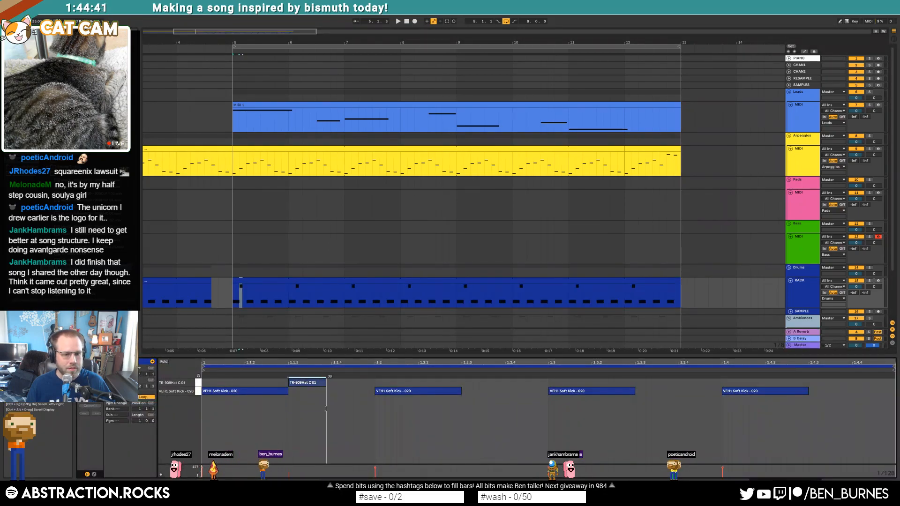
drag(375, 382, 200, 380)
key(ctrl+d)
key(ctrl+d)
key(ctrl+d)
key(space)
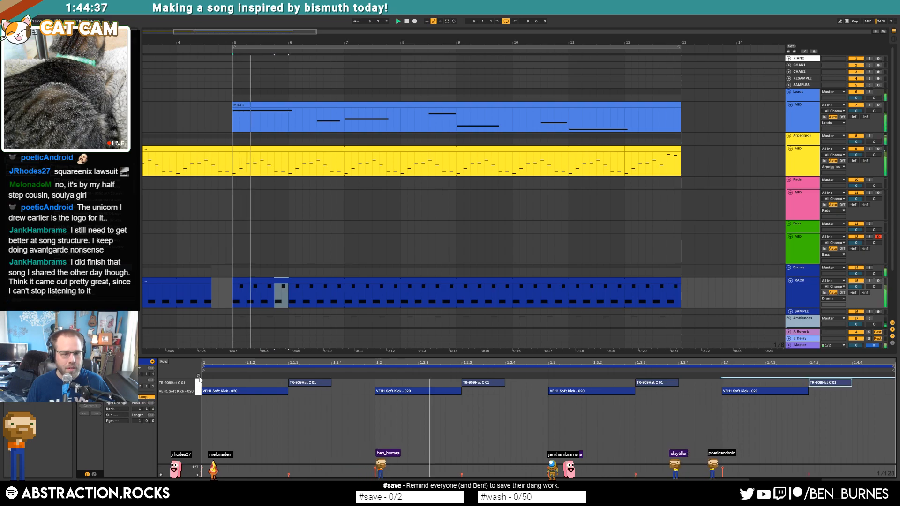
Step: Listen to the new hi-hats together with the lead and arpeggio through the loop section
key(ctrl+a)
key(shift+Tab)
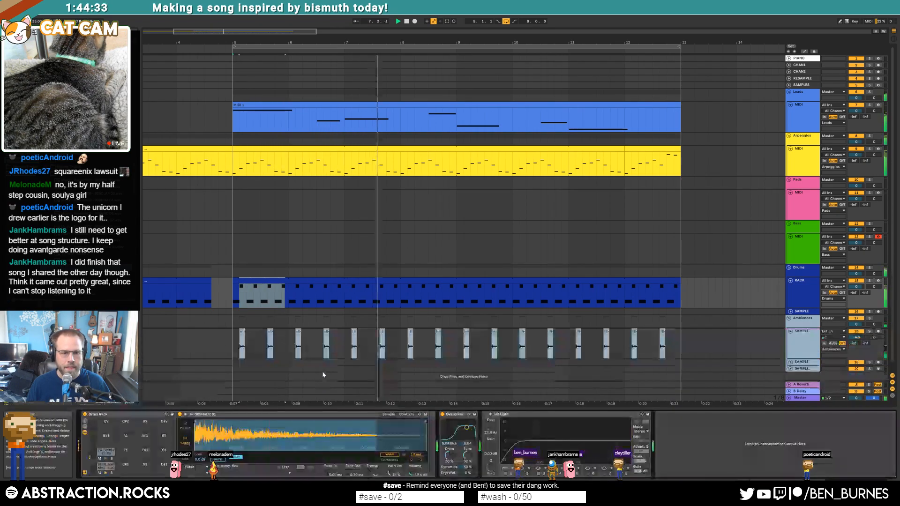
click(145, 49)
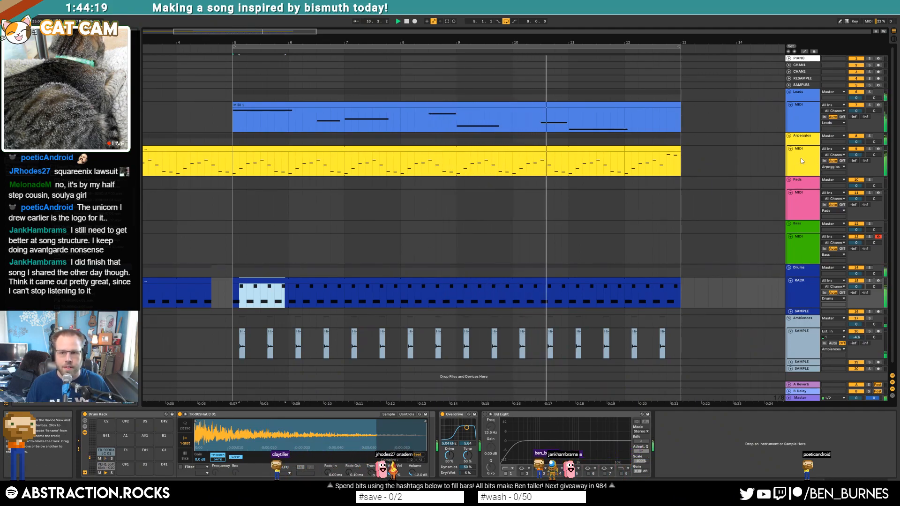
key(space)
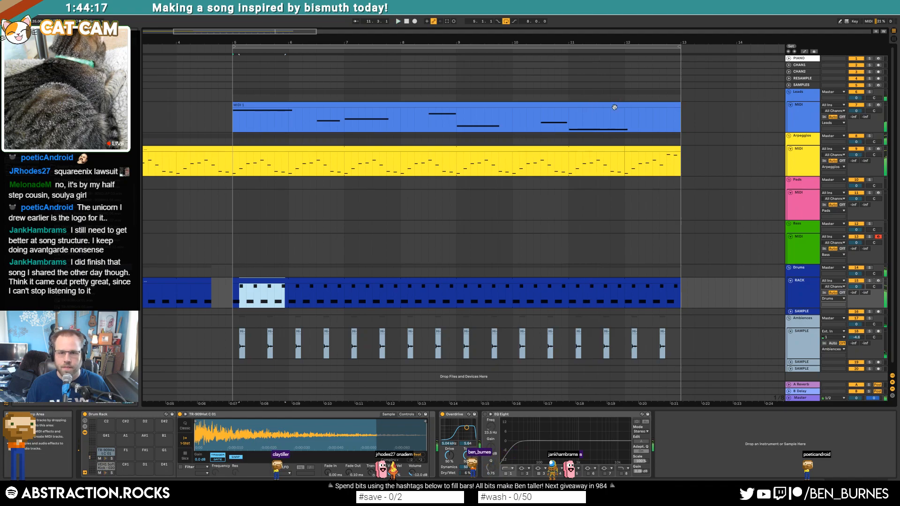
Step: Examine the lead clip's final long note and play the arrangement from just before bar 5
double_click(605, 108)
click(739, 403)
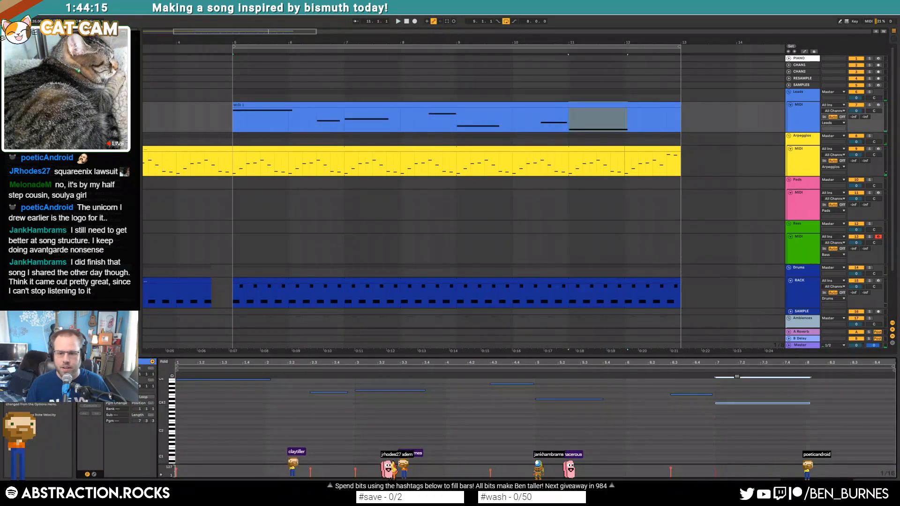
click(747, 420)
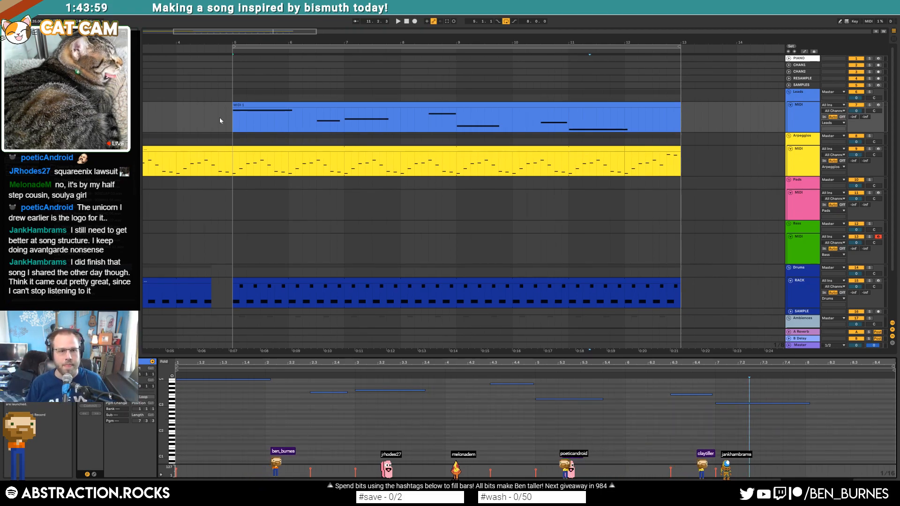
scroll(217, 93, down, 5)
drag(215, 32, 214, 34)
click(182, 52)
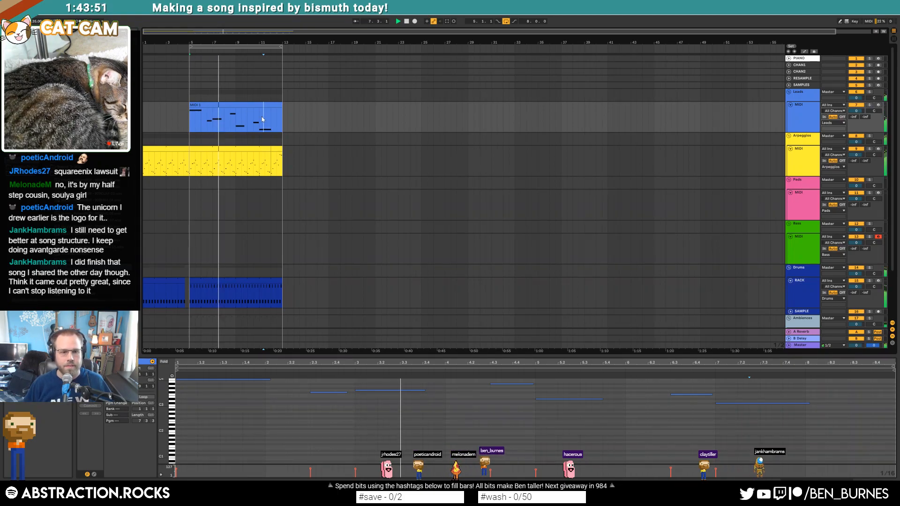
key(shift+Tab)
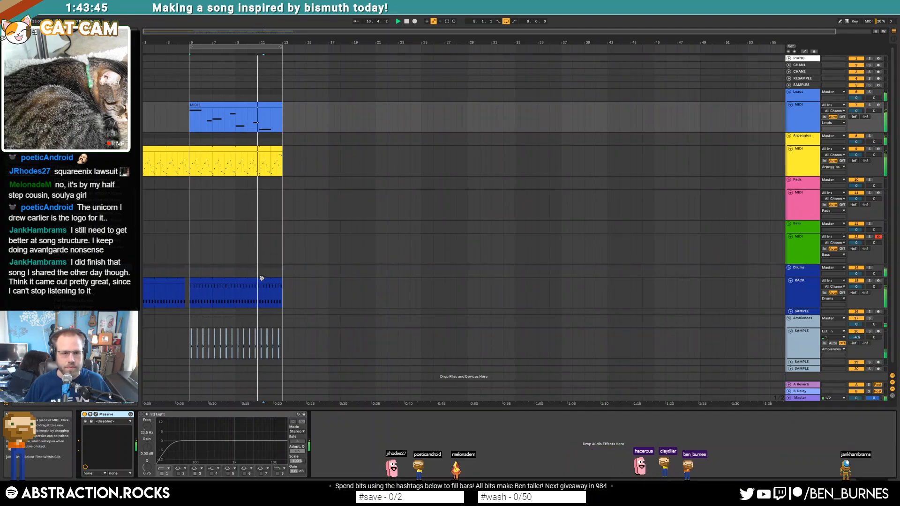
click(252, 106)
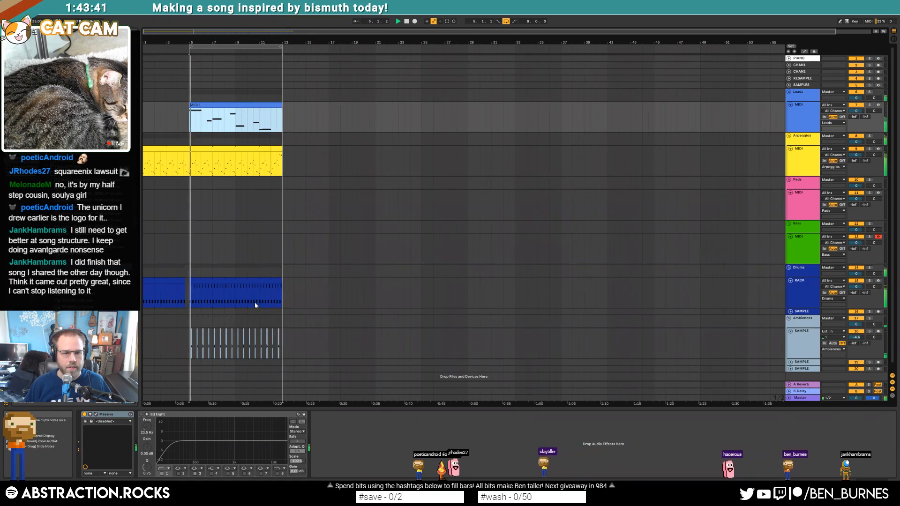
Step: Split off bar 12 of the drum part and delete its last VEH1 Soft Kick note
scroll(325, 288, up, 5)
scroll(295, 310, up, 3)
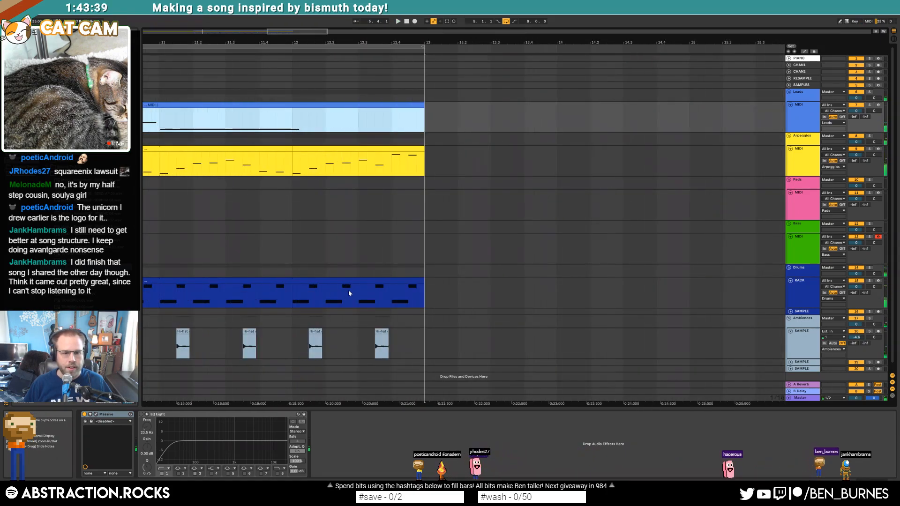
drag(293, 293, 426, 301)
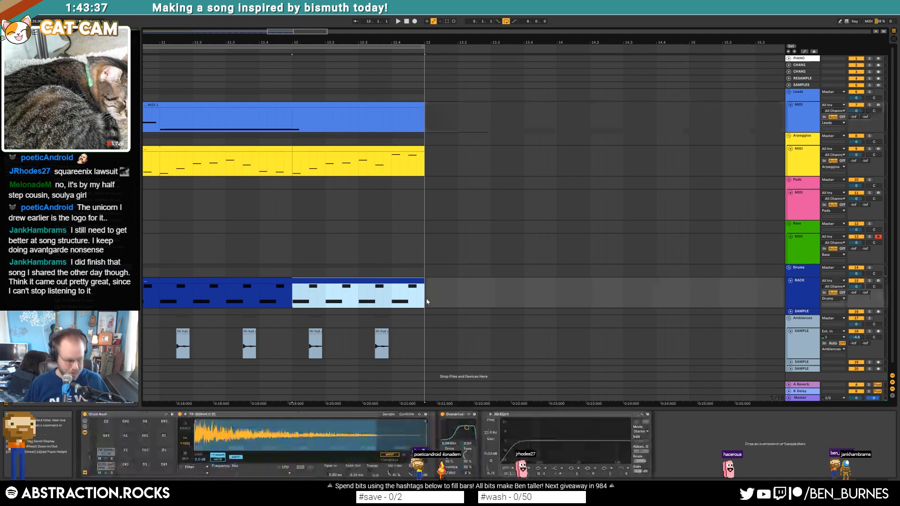
double_click(398, 281)
click(749, 398)
click(746, 392)
key(Delete)
click(684, 418)
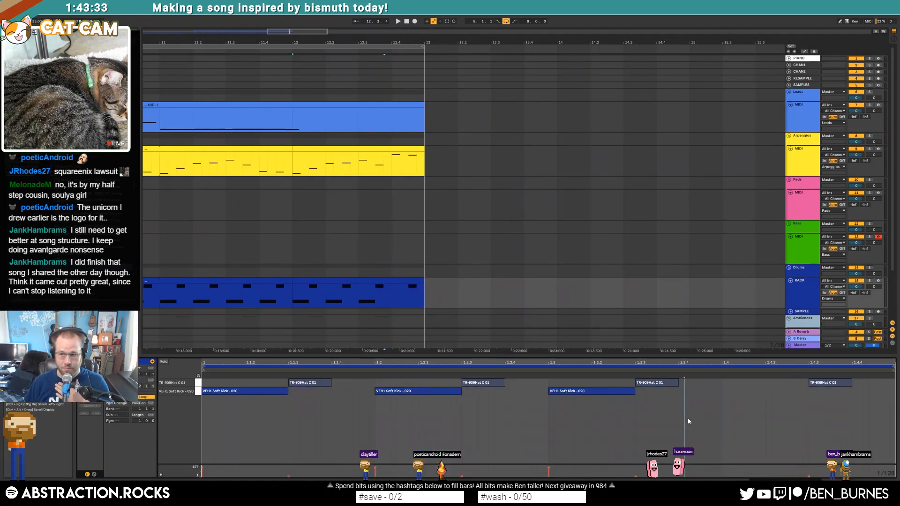
drag(290, 32, 171, 36)
key(shift+Tab)
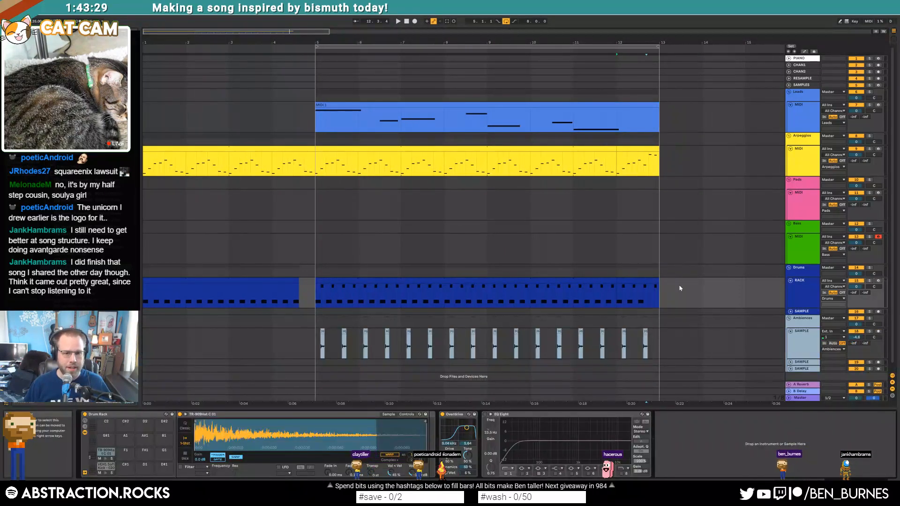
click(655, 298)
click(629, 282)
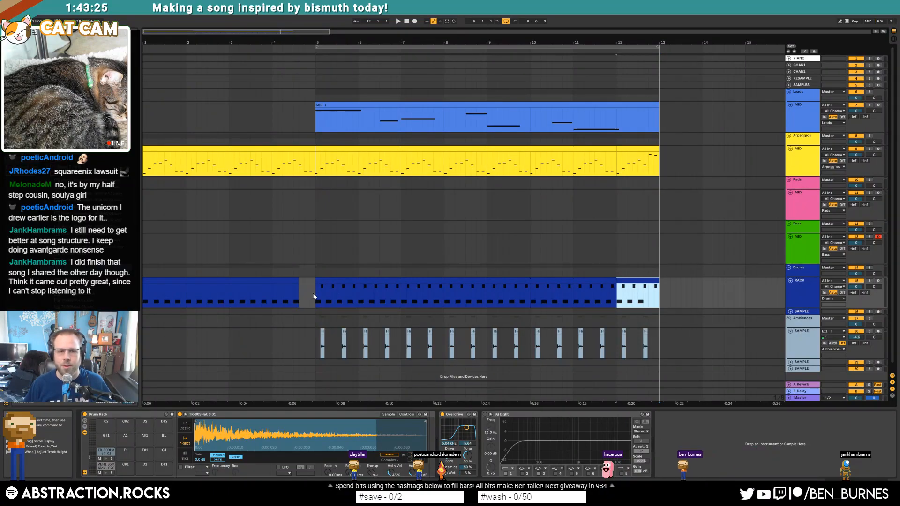
click(313, 296)
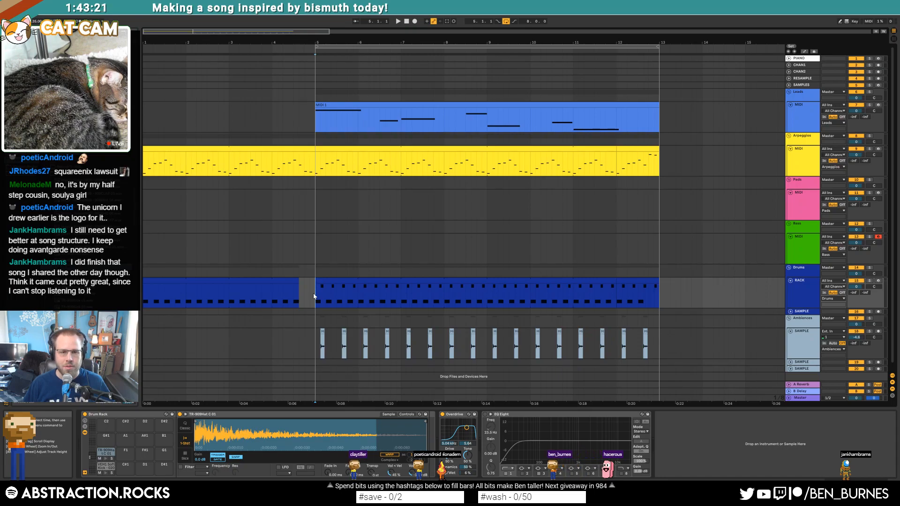
drag(314, 296, 643, 299)
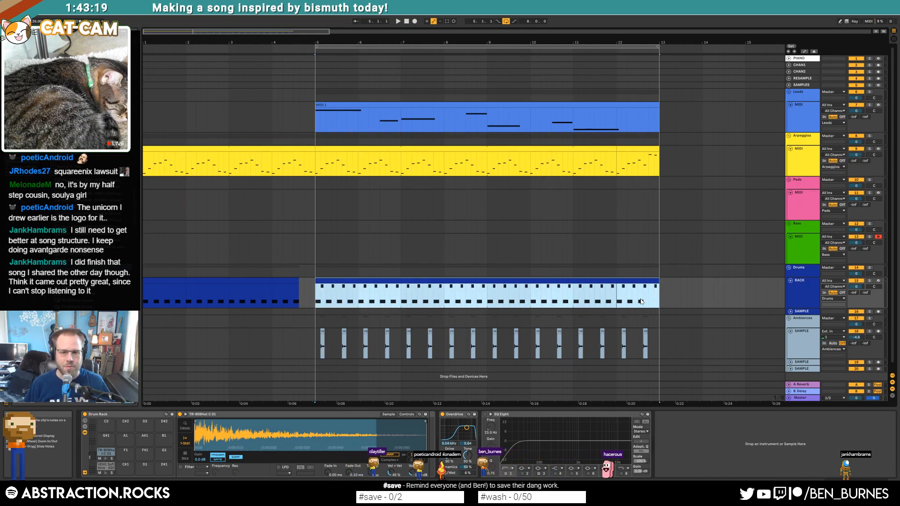
click(643, 301)
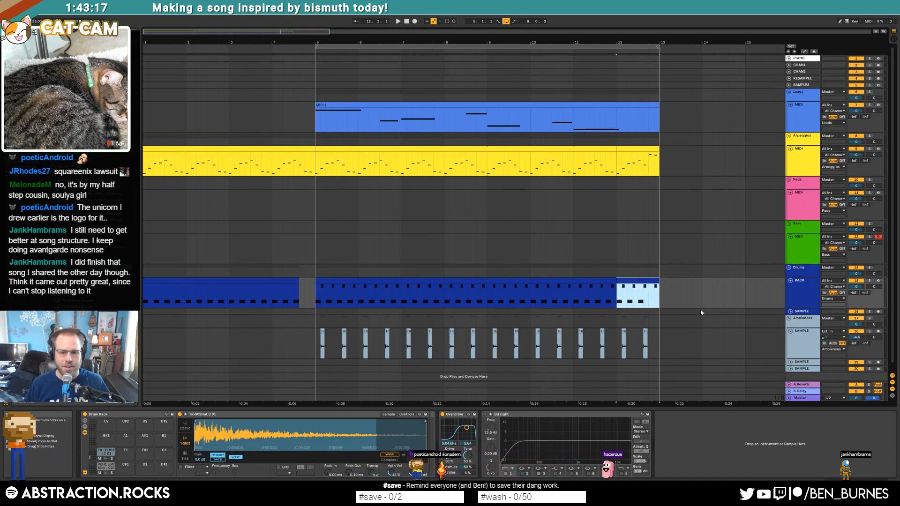
click(623, 168)
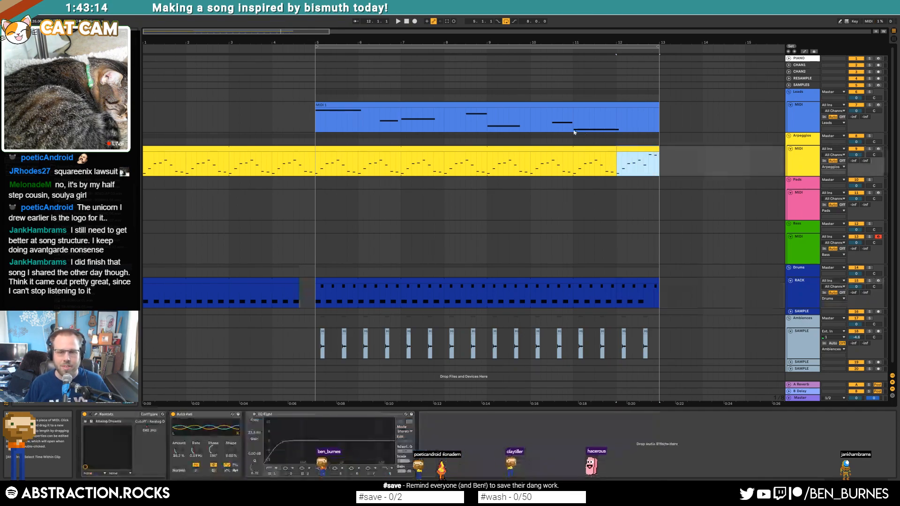
Step: Open the Massive synth on the lead track and show its fourth envelope
click(611, 102)
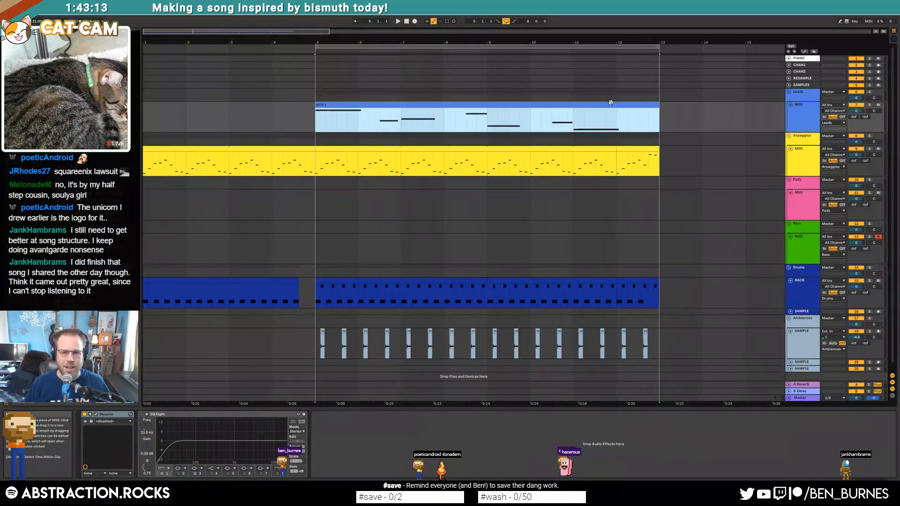
click(96, 414)
click(619, 308)
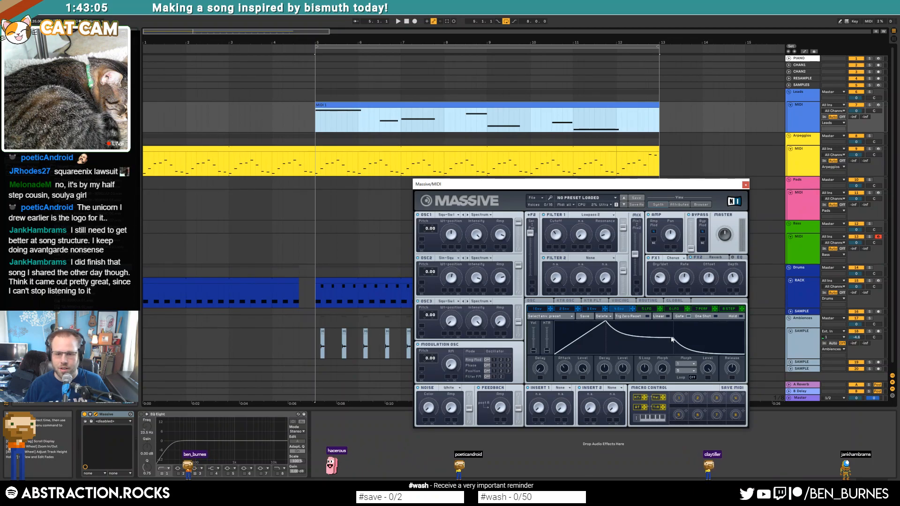
Step: Look through Massive's Global, Routing, Voicing and Osc settings while playing the loop
click(677, 301)
click(648, 301)
click(621, 301)
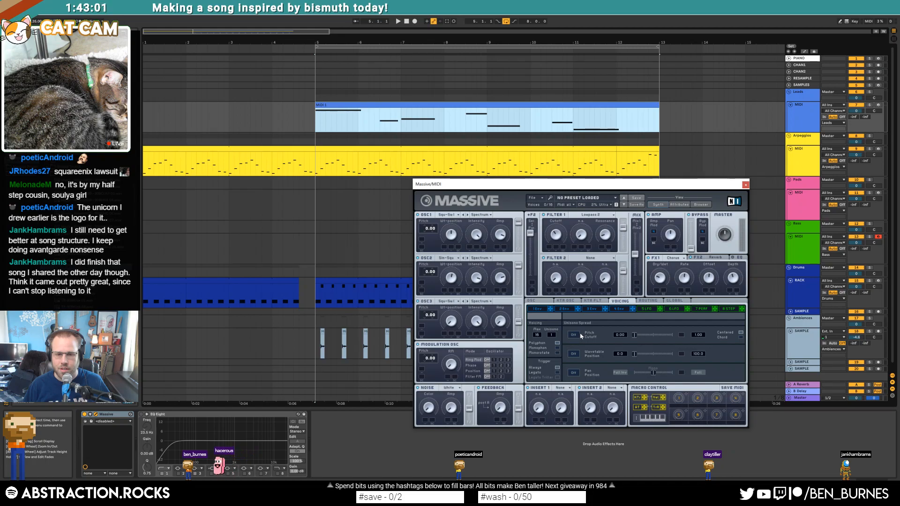
click(532, 301)
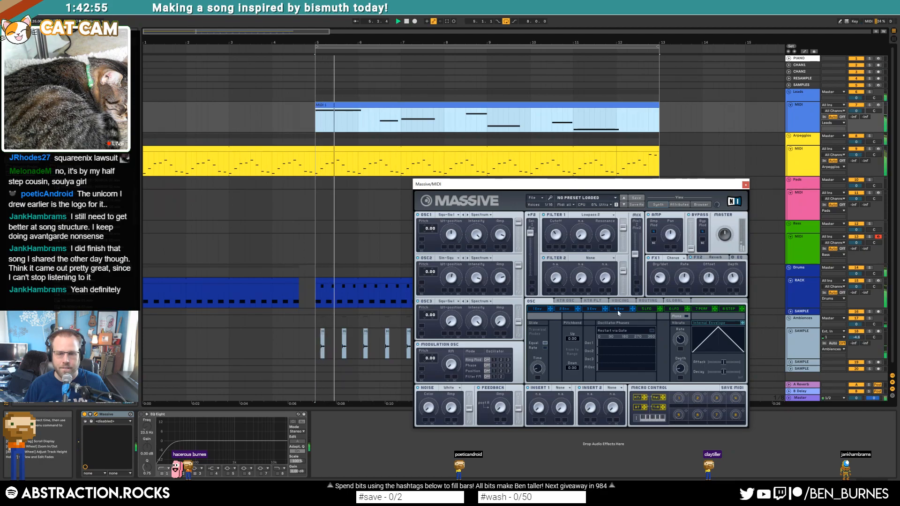
click(670, 302)
click(627, 301)
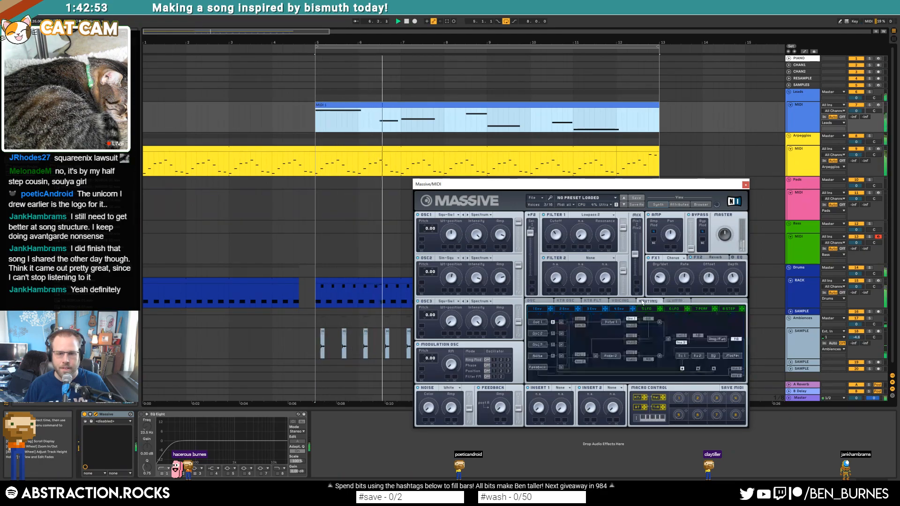
Step: Set Massive's voicing mode to Monophon on the lead track and check the glide settings
click(558, 348)
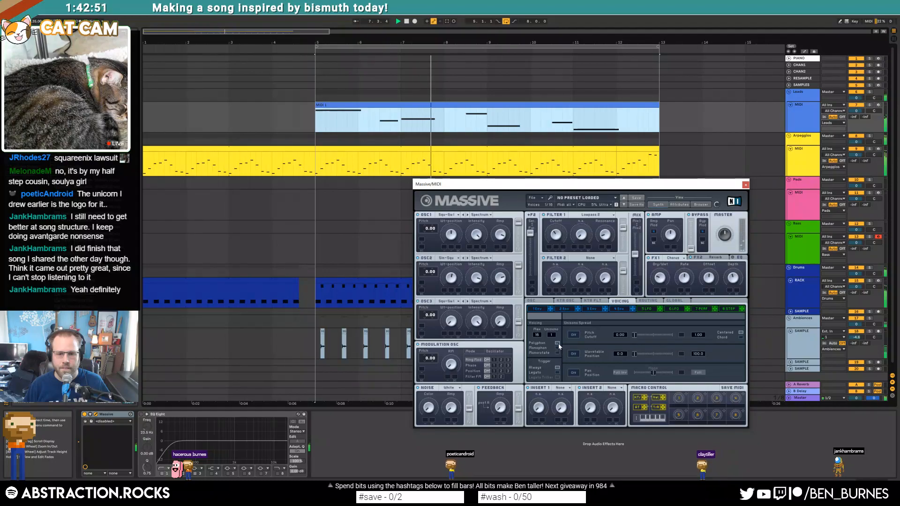
click(532, 301)
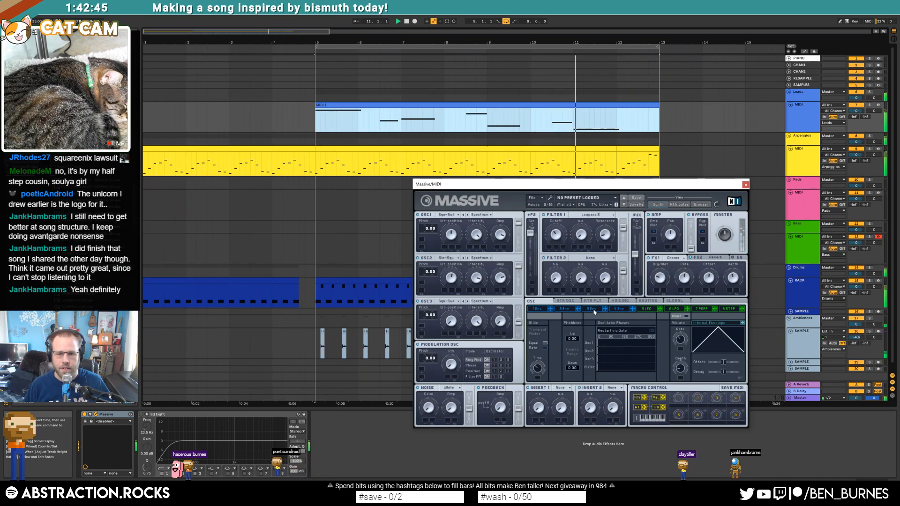
click(620, 301)
click(557, 348)
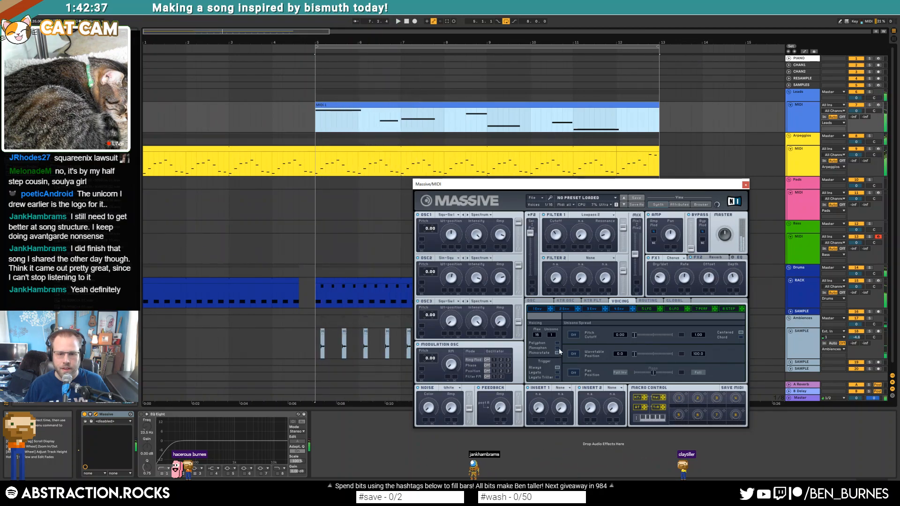
Step: Lengthen the lead notes at bars 6.3, 8.3 and 10.3 so each overlaps the following note, playing them with Massive's glide settings shown
double_click(429, 111)
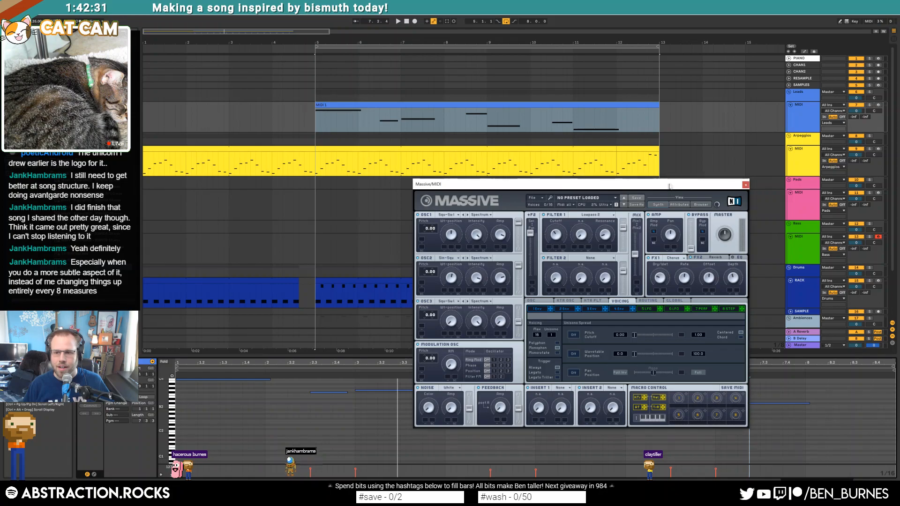
drag(668, 190, 687, 79)
click(349, 397)
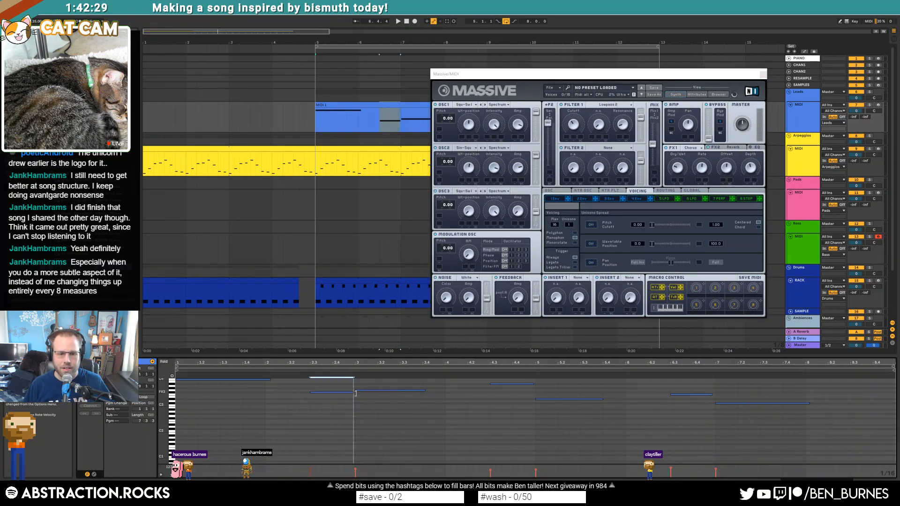
key(space)
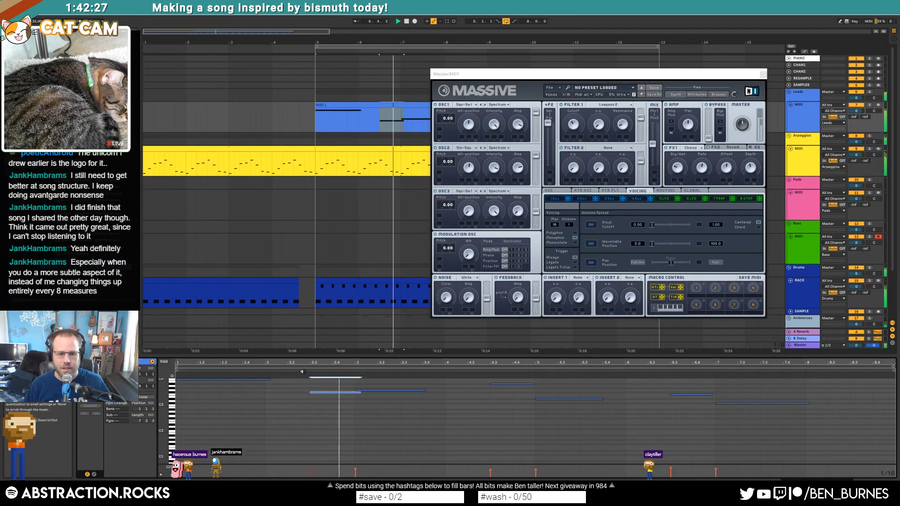
drag(533, 384, 542, 383)
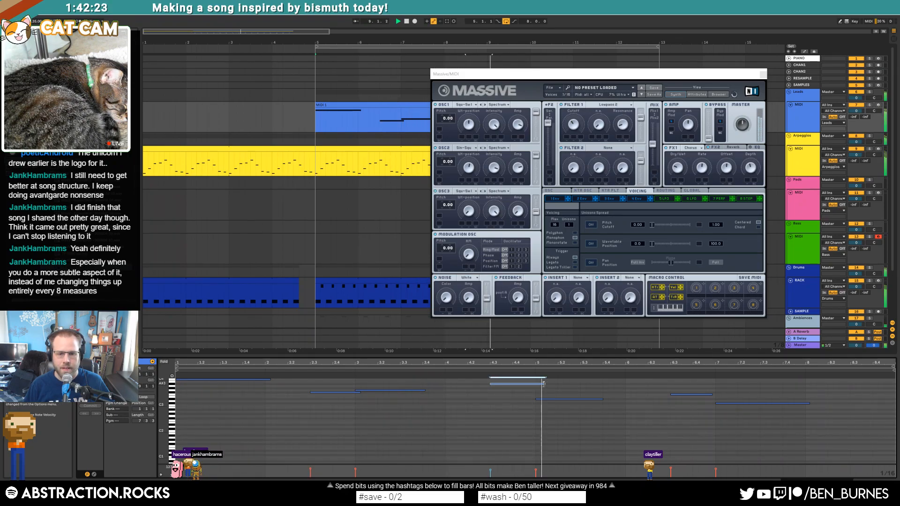
click(557, 191)
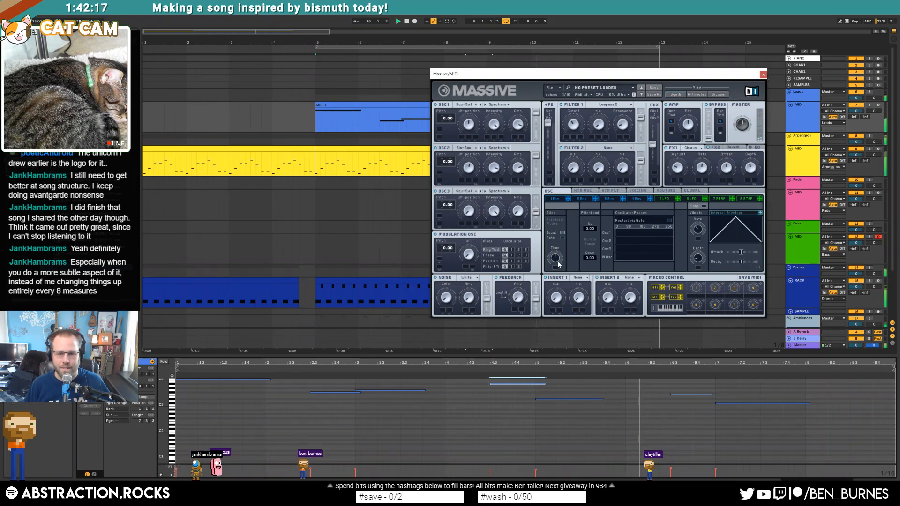
click(712, 395)
drag(712, 395, 717, 395)
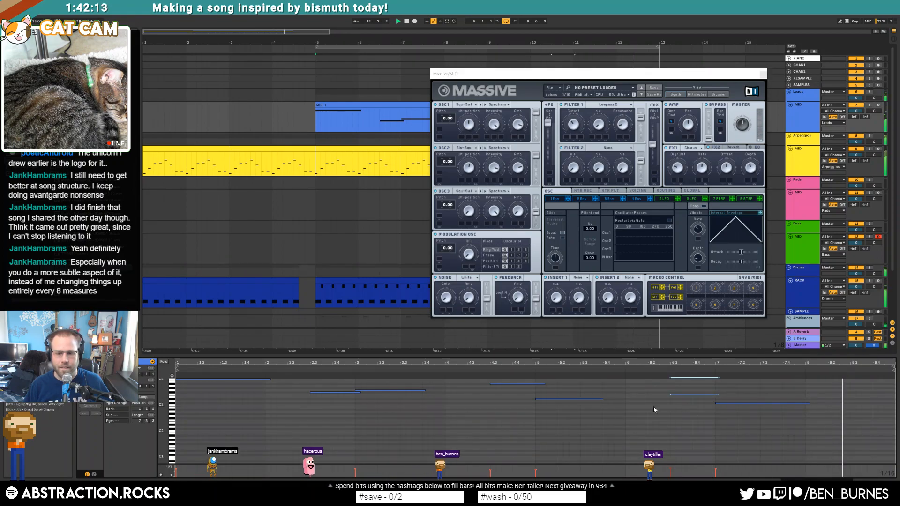
Step: Shorten the lead notes at bars 6.3, 8.3 and 10.3 to end just before their following notes, and close Massive
drag(360, 392, 350, 392)
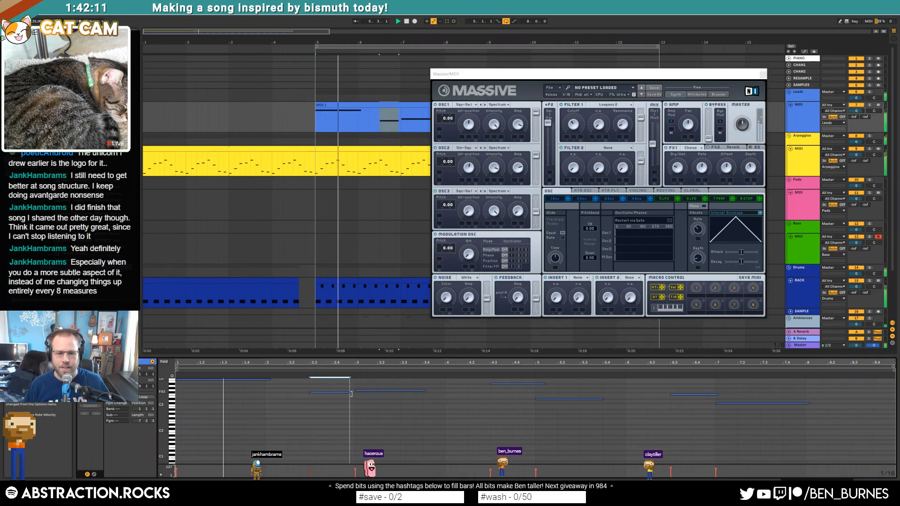
drag(545, 383, 530, 384)
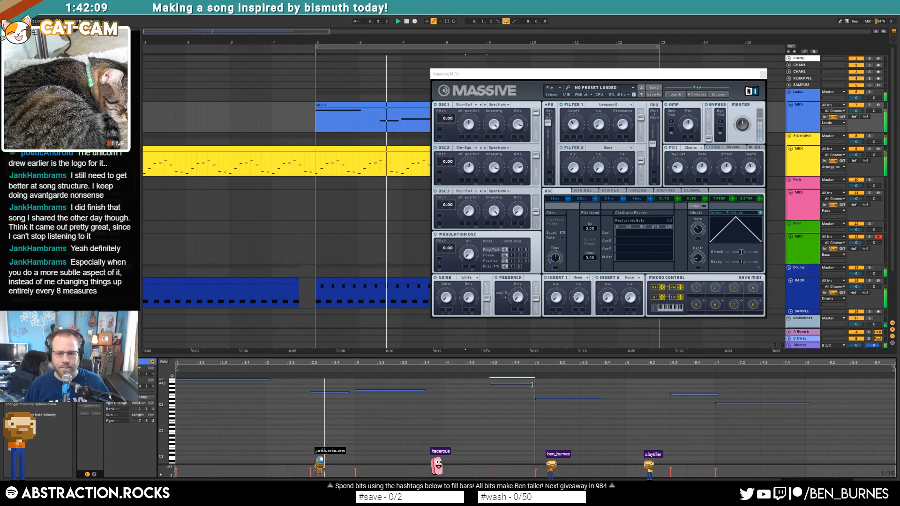
drag(717, 395, 709, 394)
key(space)
click(725, 395)
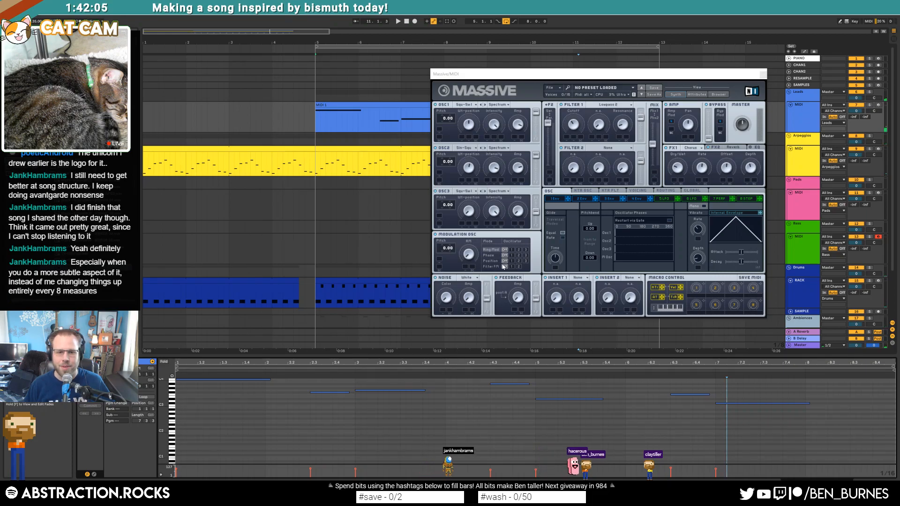
click(557, 262)
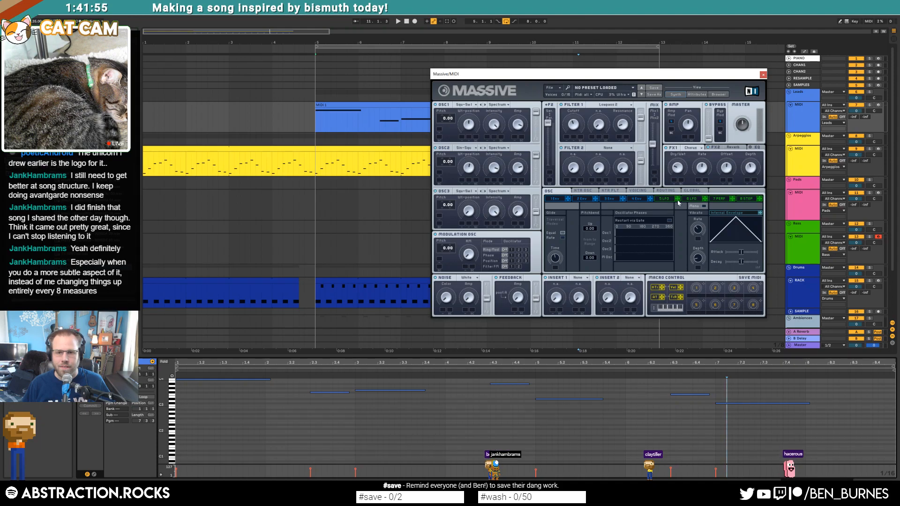
click(763, 75)
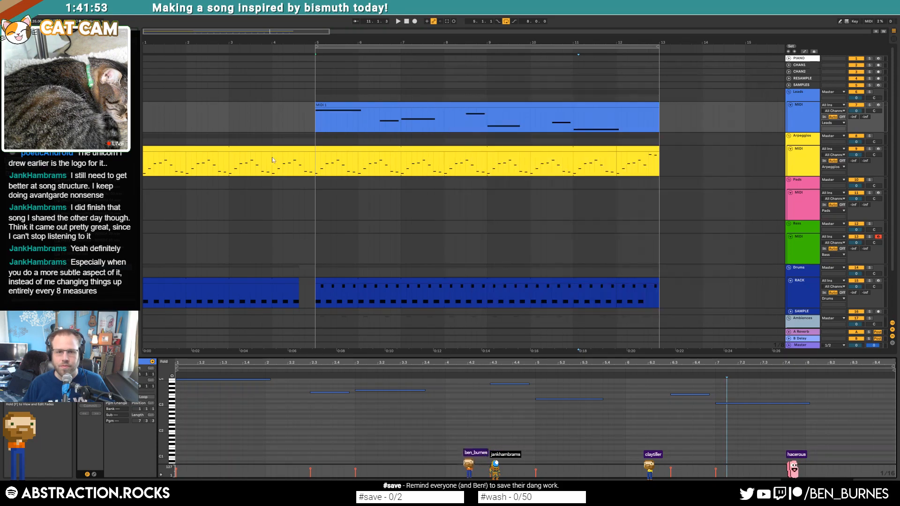
Step: Copy the opening long note of the lead clip from bar 5 to bar 3 on the same track
click(271, 116)
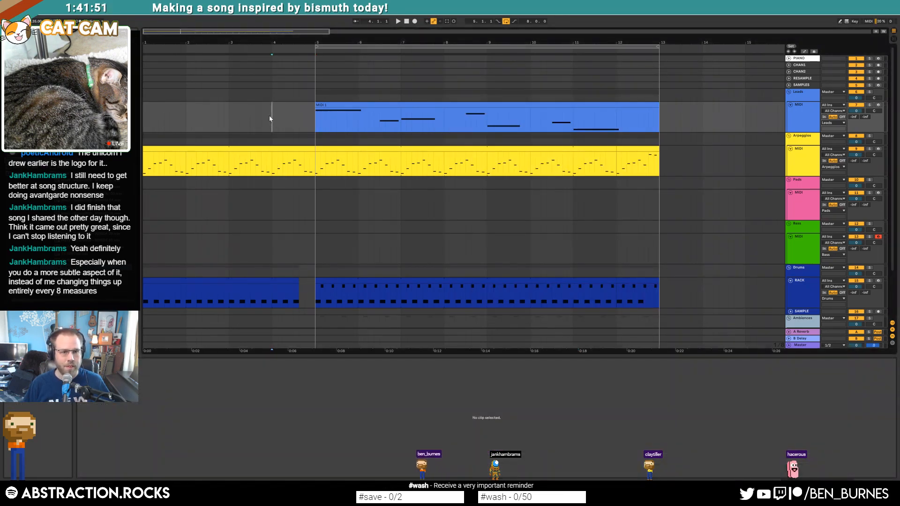
drag(370, 118, 313, 116)
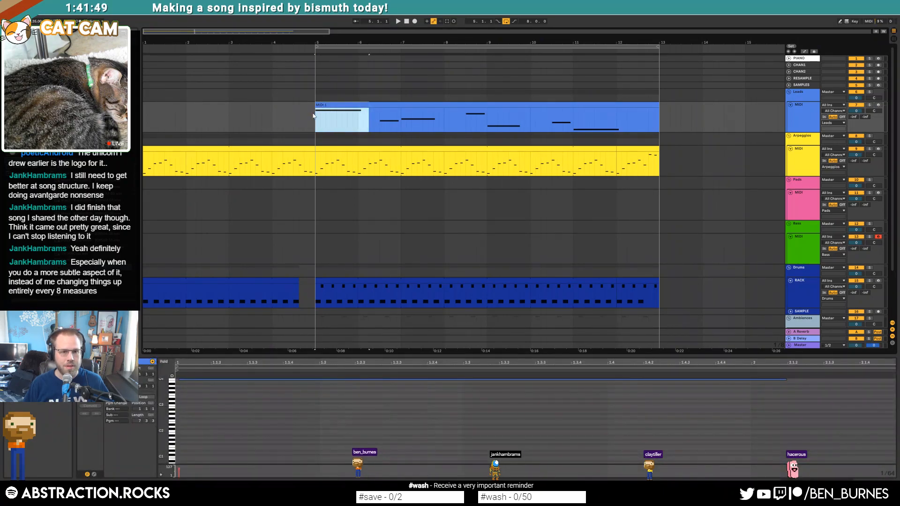
click(229, 117)
key(ctrl+v)
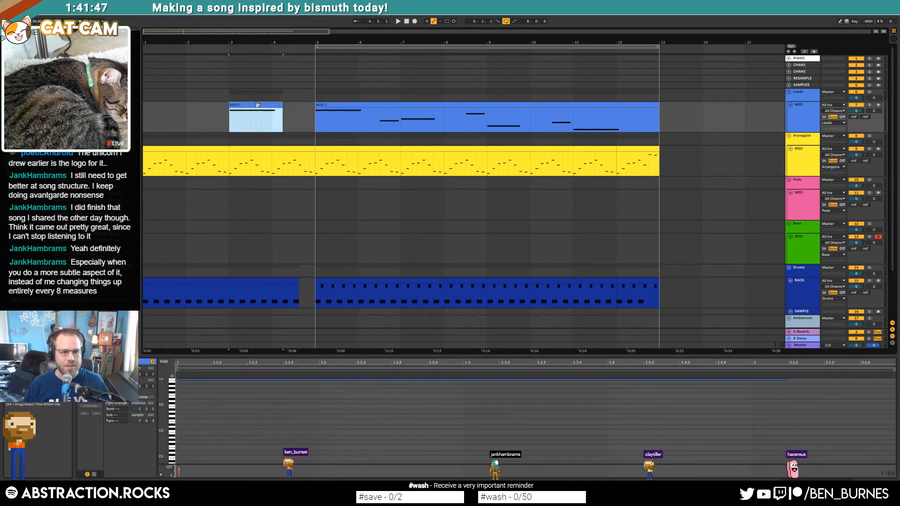
drag(331, 395, 331, 362)
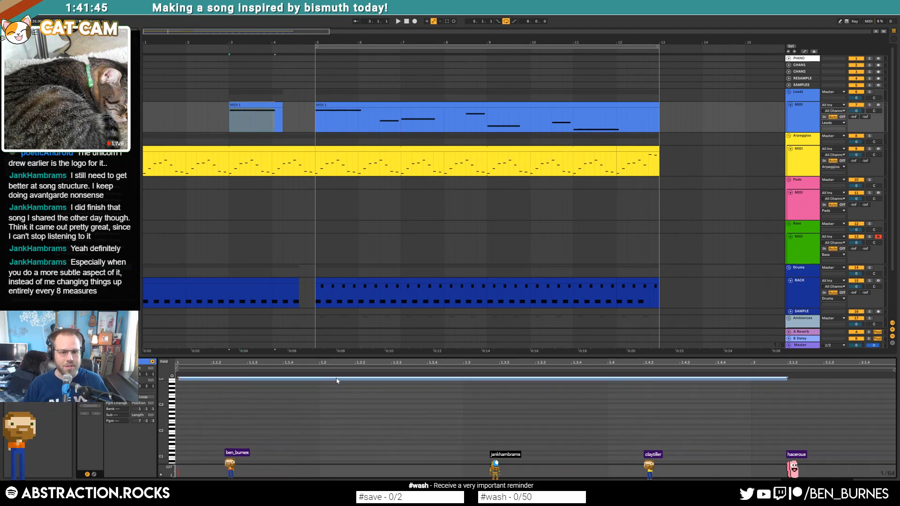
click(262, 111)
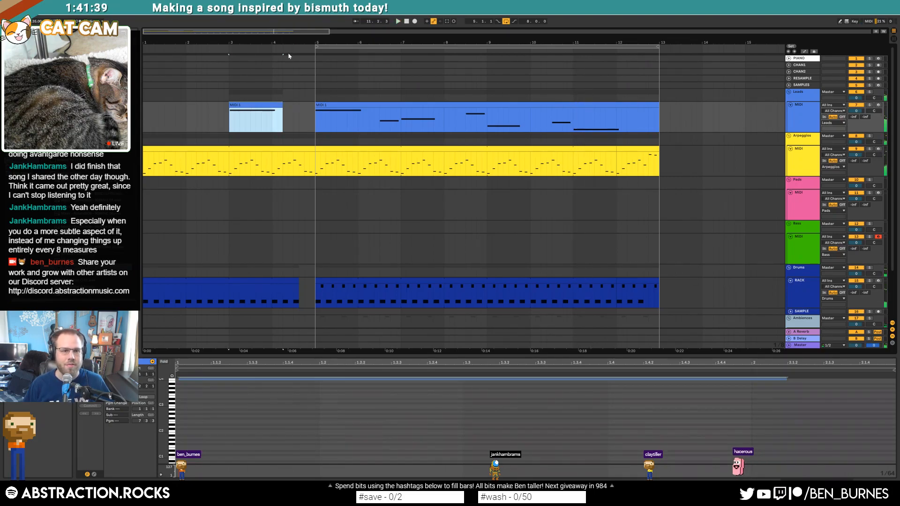
Step: Play the original lead phrase from bar 5 and select the short copy at bar 3
click(337, 104)
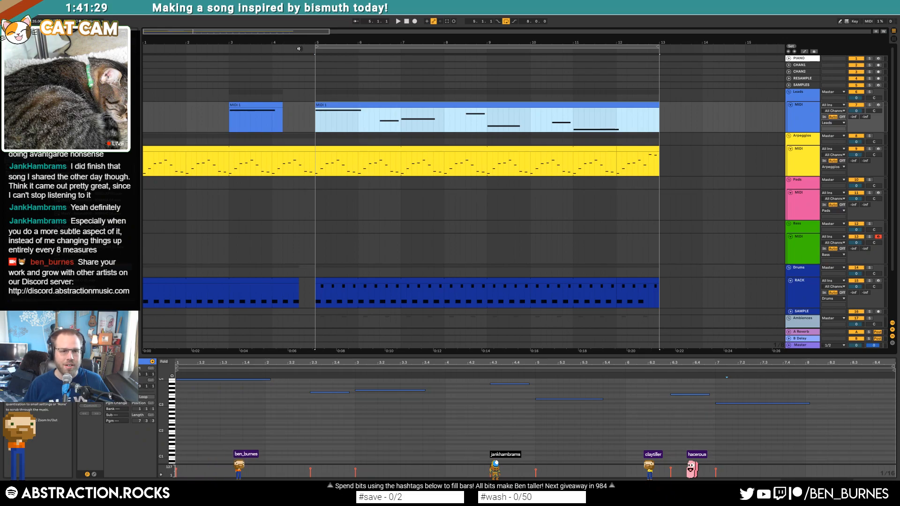
key(space)
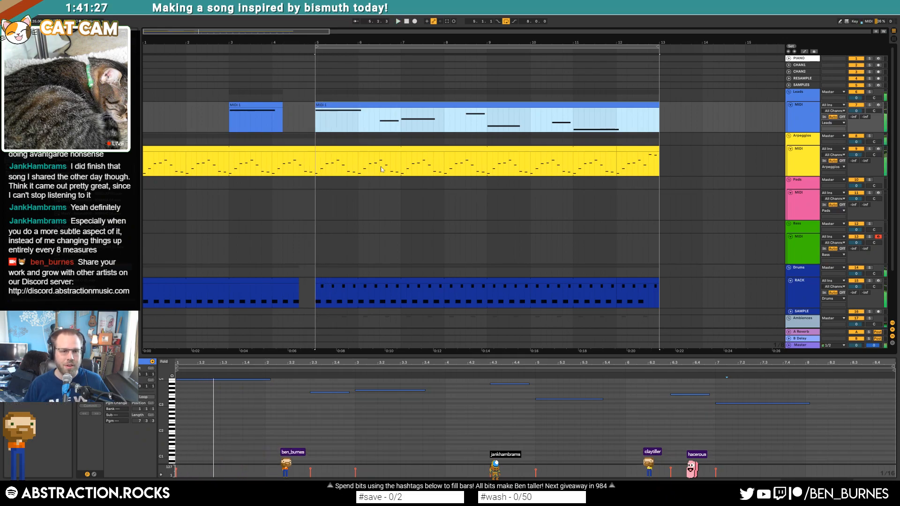
click(240, 106)
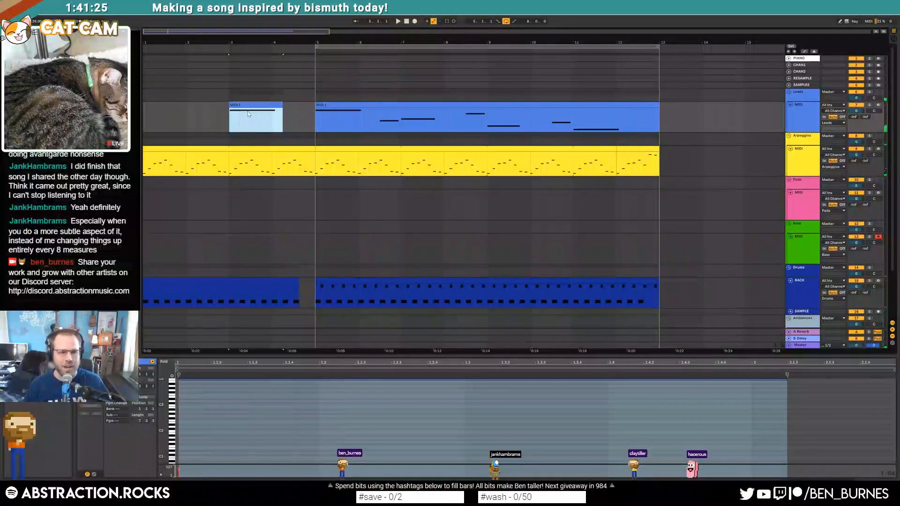
Step: Insert a Utility device between Massive and EQ Eight on the lead track and show the automation lanes
key(shift+Tab)
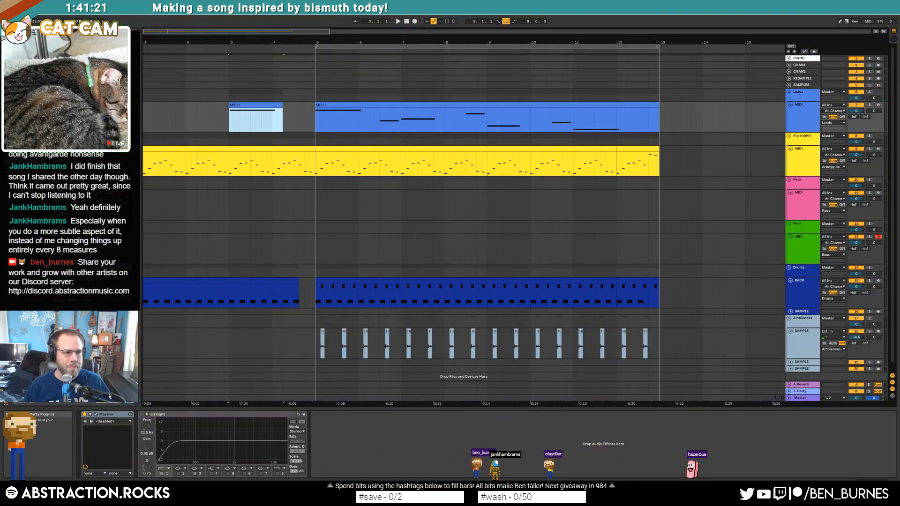
click(24, 84)
drag(89, 287, 154, 442)
key(a)
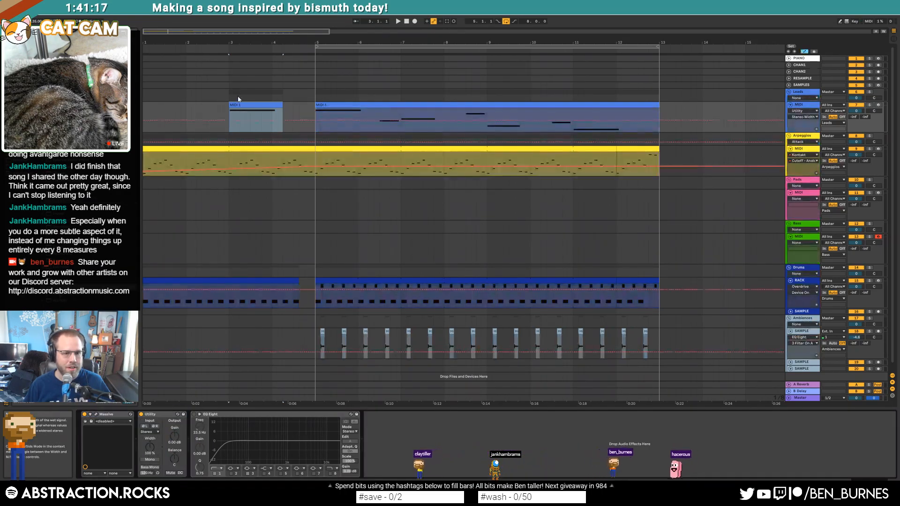
Step: Automate the Utility's stereo width down to 0% around the copied lead note at bar 3 and play it
drag(225, 114, 274, 134)
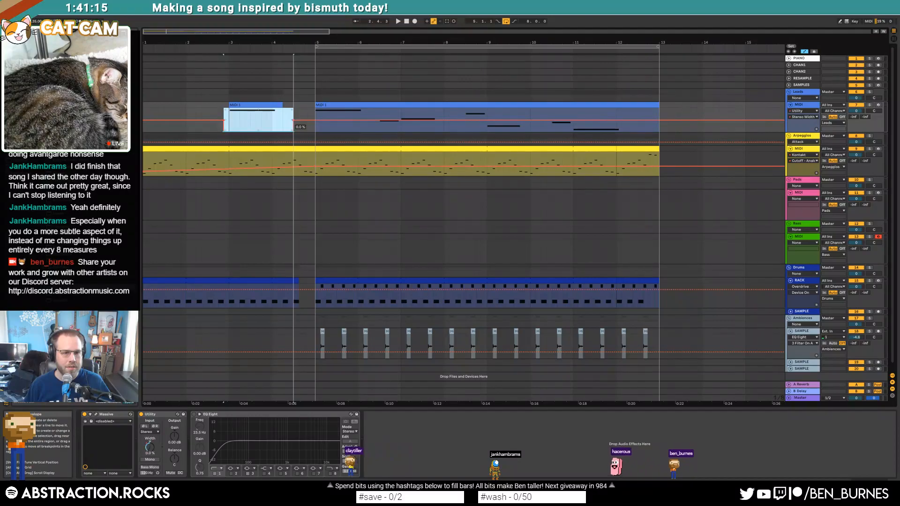
click(213, 105)
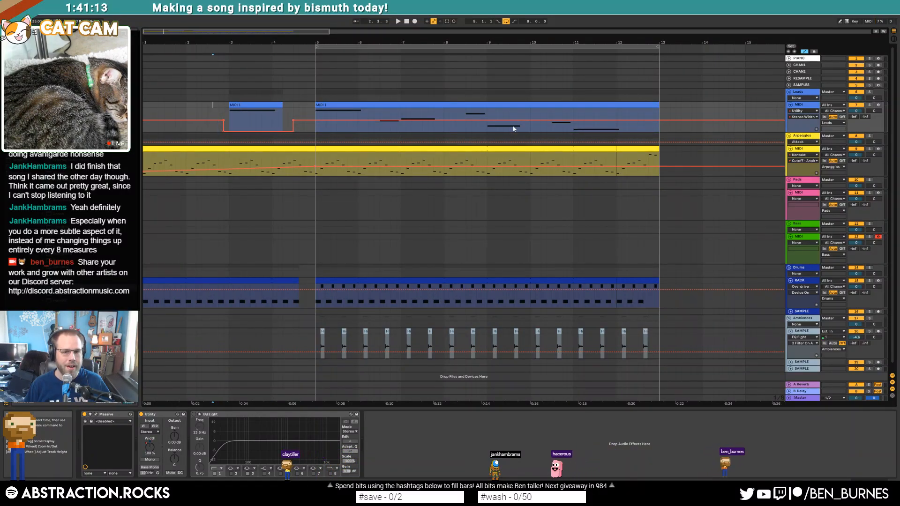
key(space)
key(space)
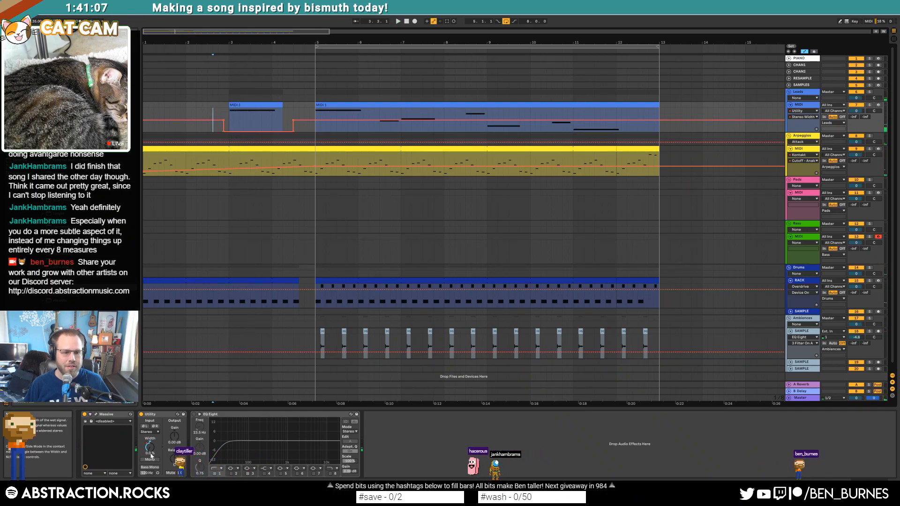
Step: Replace the lead's width automation with Utility gain at -inf dB from bar 2.3 up to bar 5
drag(208, 128, 299, 133)
click(174, 437)
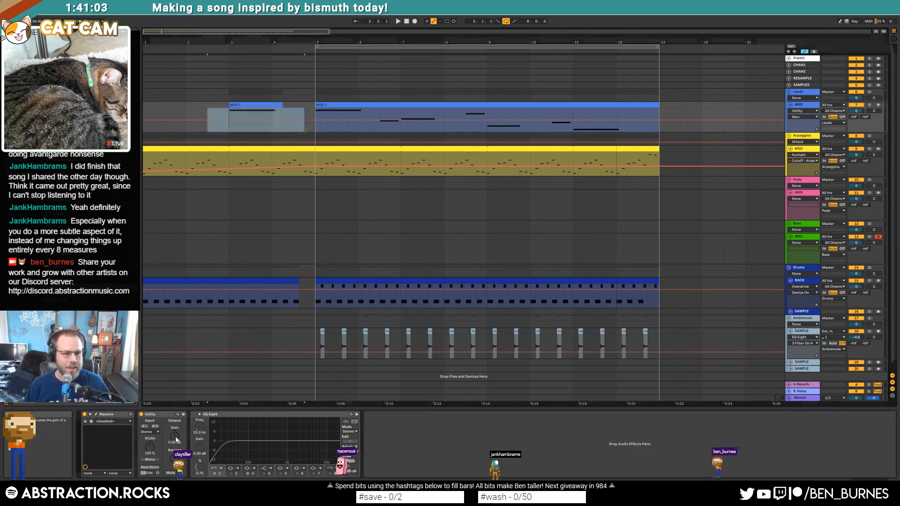
drag(257, 121, 258, 136)
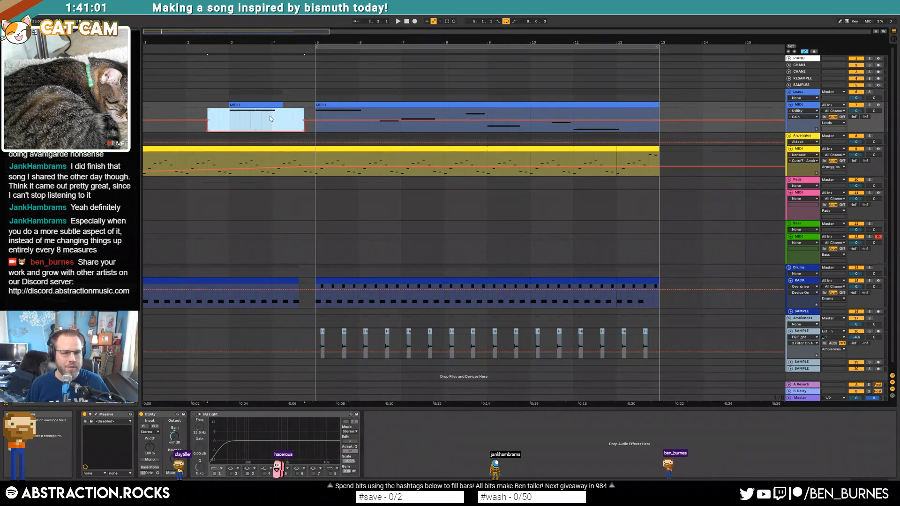
click(270, 117)
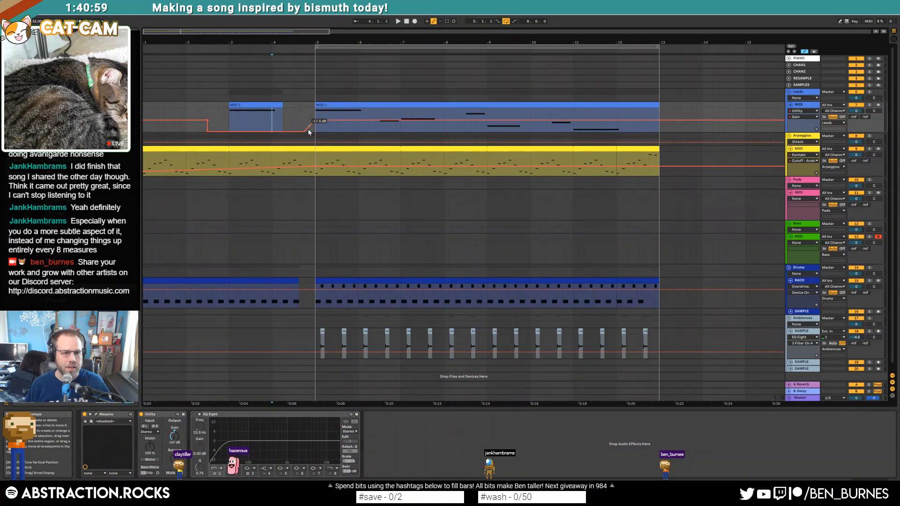
Step: Play the lead from just before bar 11, and from before the muted note at bar 3
click(567, 127)
key(space)
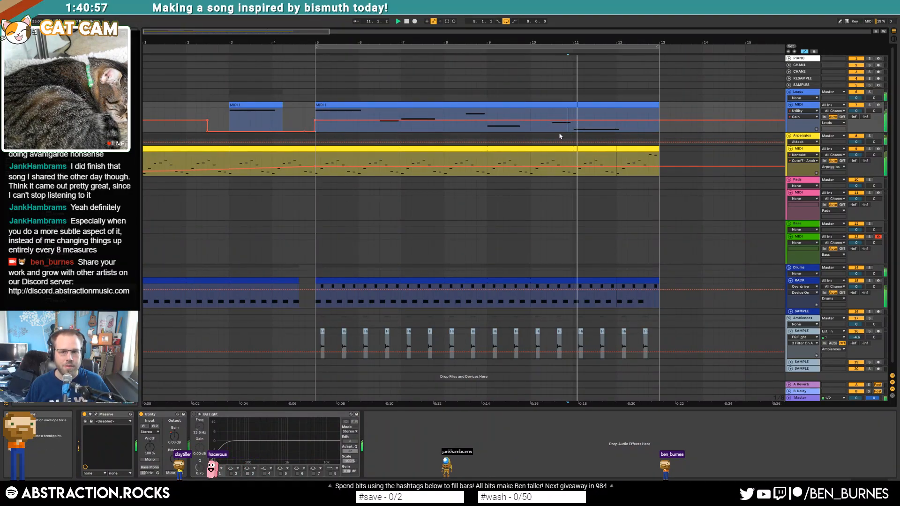
click(213, 122)
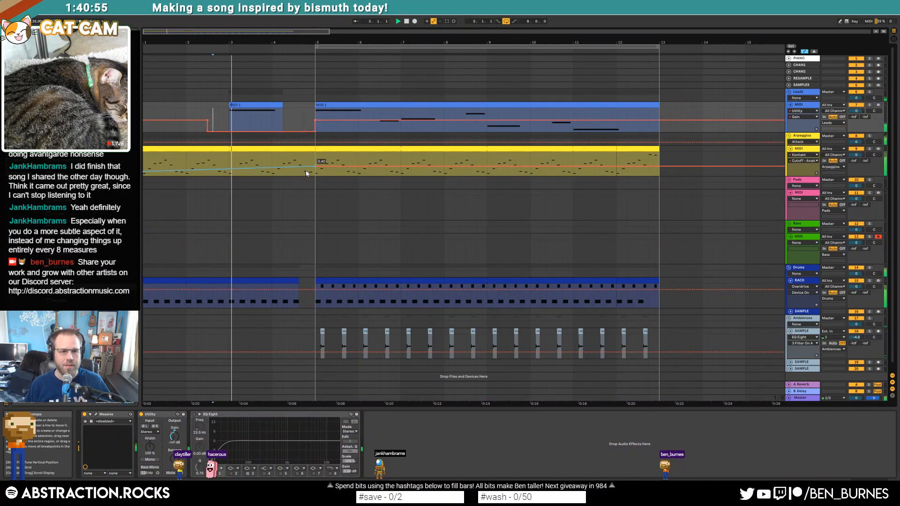
Step: Shorten the muted lead note at bar 3 to a sixteenth and trim its clip to one beat
double_click(276, 112)
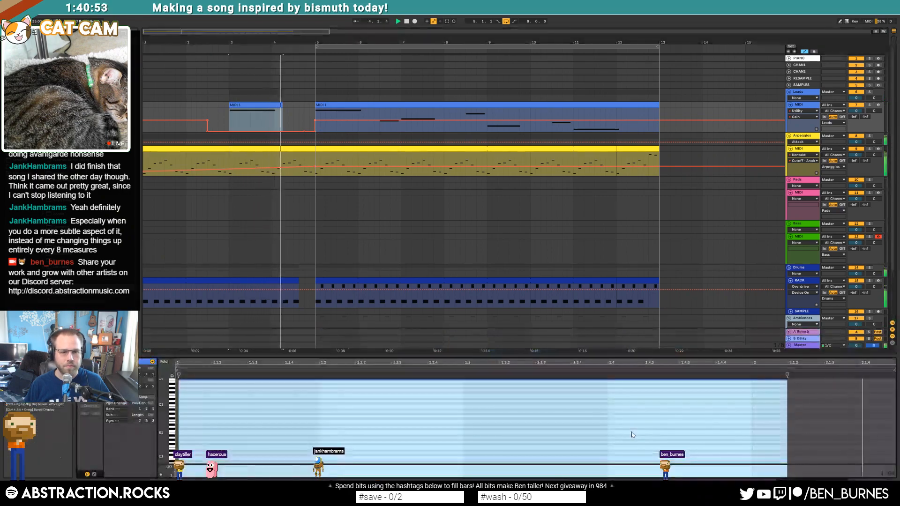
drag(788, 383, 209, 384)
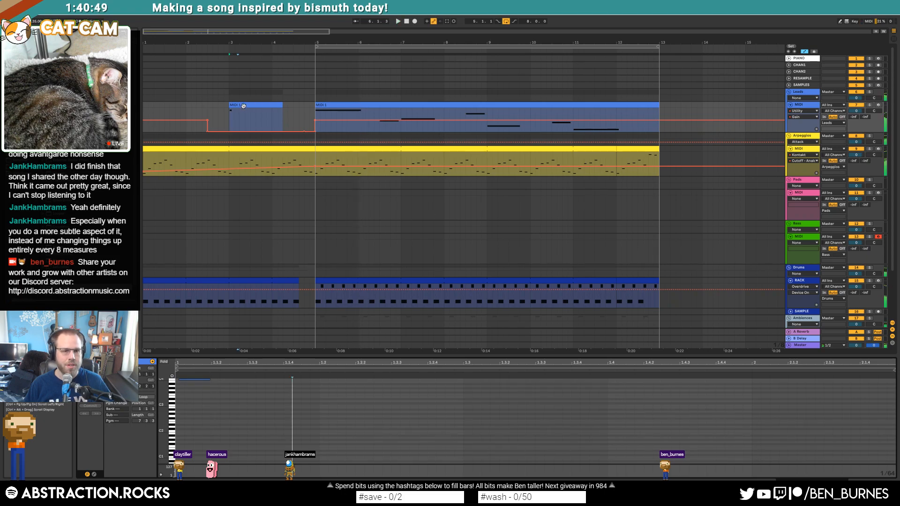
key(space)
drag(259, 107, 240, 109)
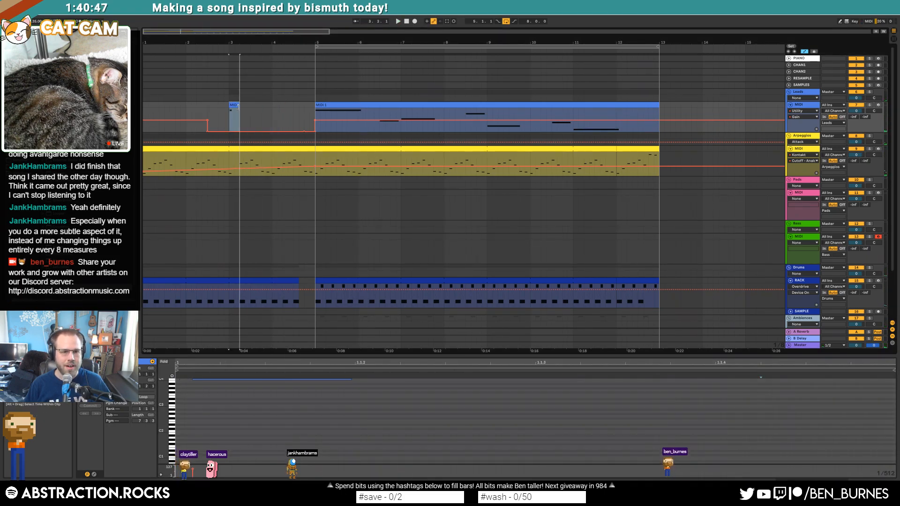
Step: Reshape the lead's gain automation into one-beat ramps, falling from 2.3 and rising from 4.4 to bar 5, and hide the automation lanes
click(243, 119)
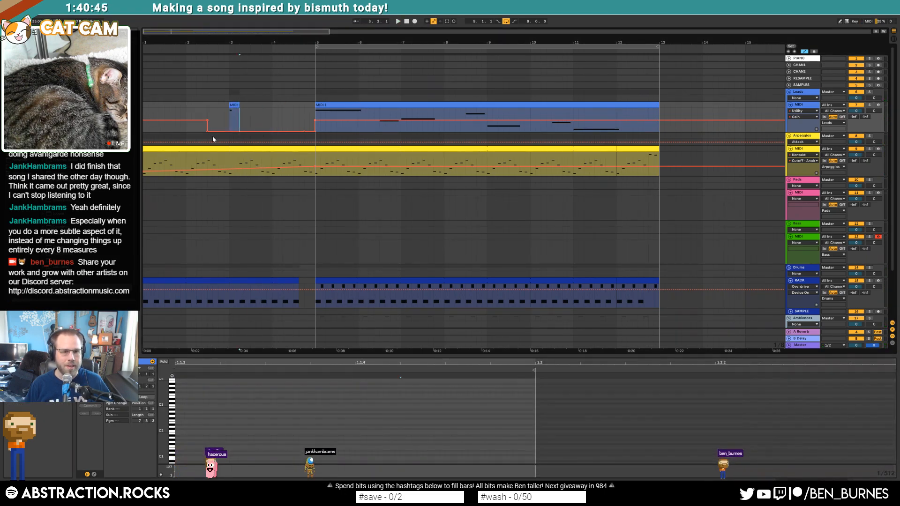
click(208, 131)
click(235, 121)
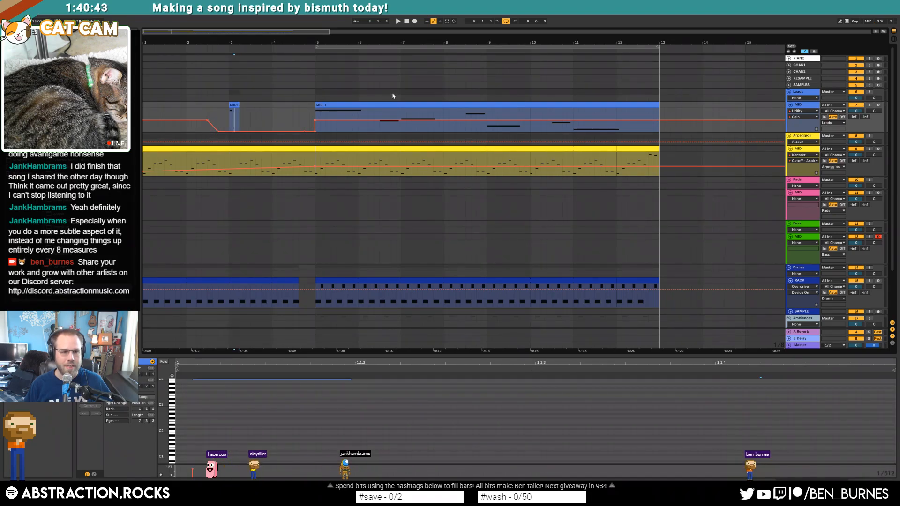
click(304, 126)
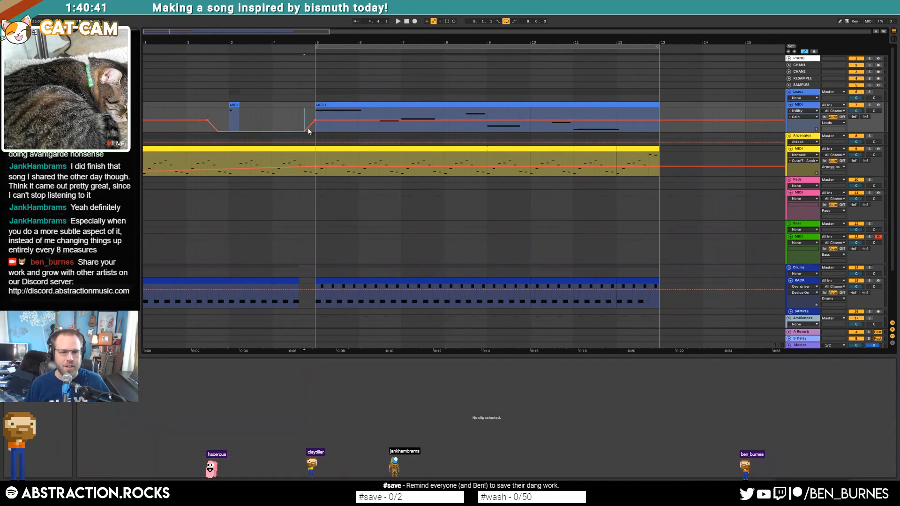
click(313, 133)
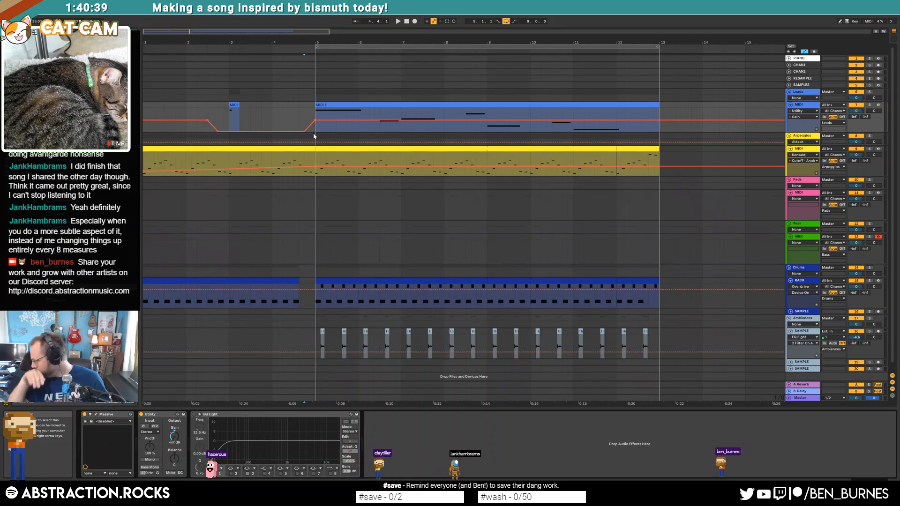
key(a)
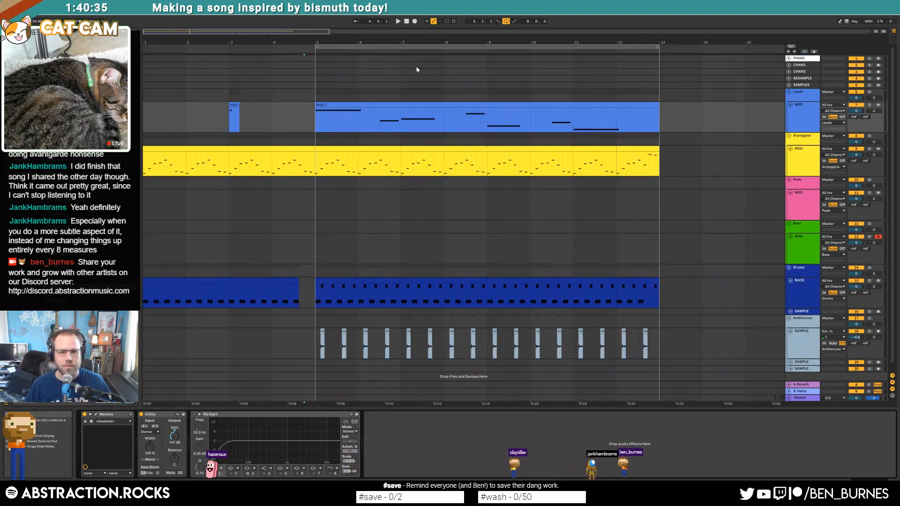
Step: Play the arrangement from the start
drag(243, 29, 405, 22)
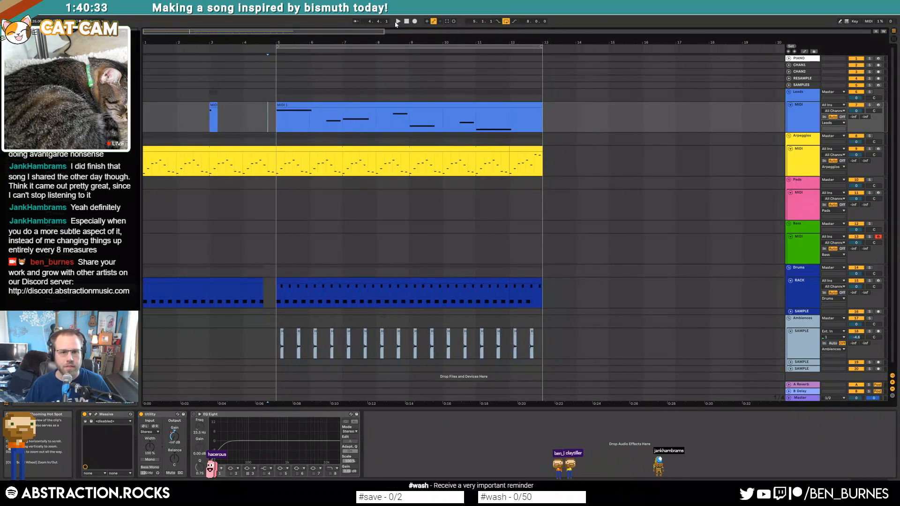
click(406, 22)
key(space)
Step: Insert a Chorus after the 909 hat sample in the Drum Rack and adjust its modulation during playback
click(356, 280)
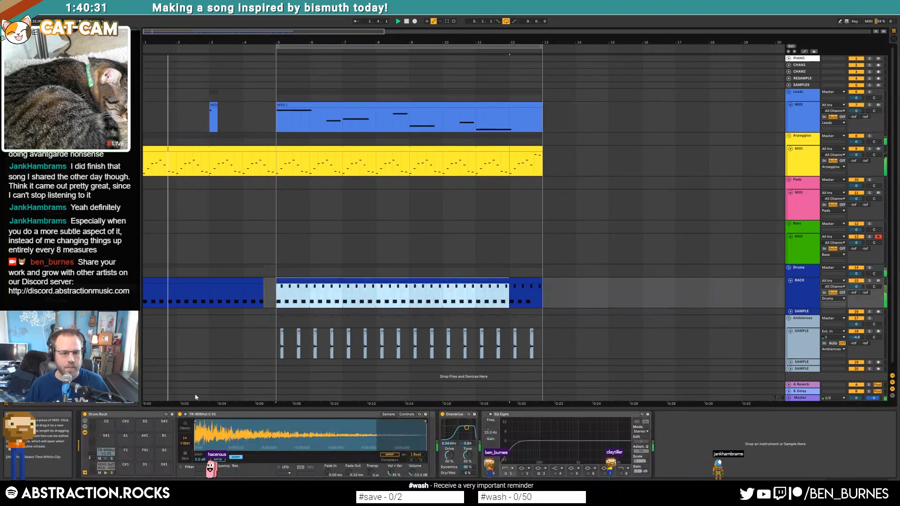
click(104, 452)
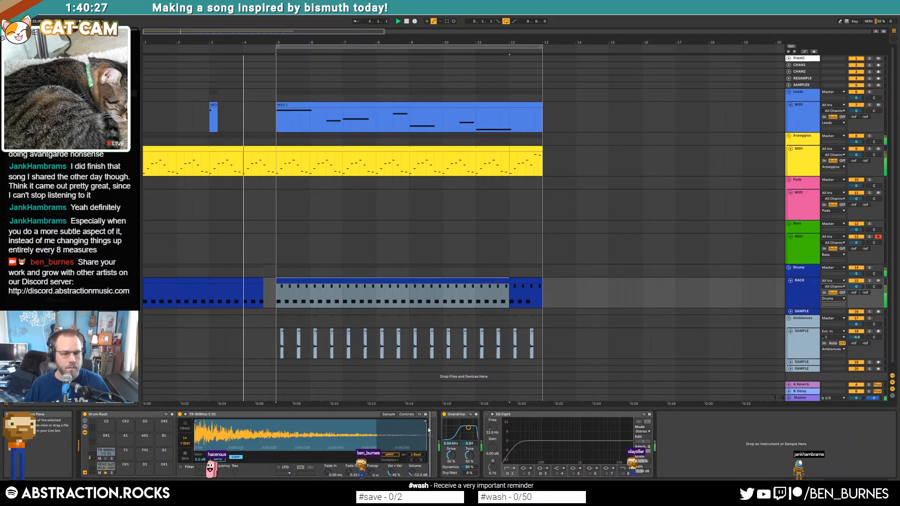
mouse_move(525, 447)
mouse_down()
mouse_move(525, 457)
mouse_move(525, 440)
mouse_up()
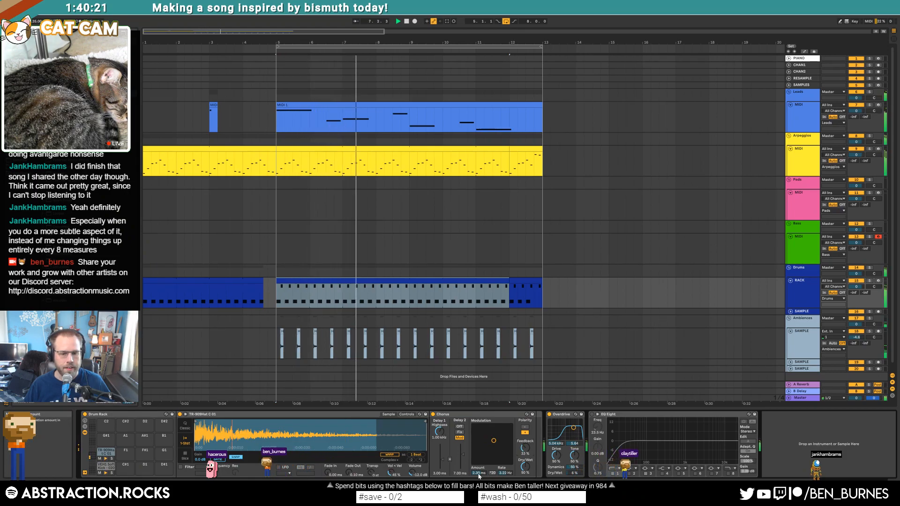
drag(493, 440, 525, 469)
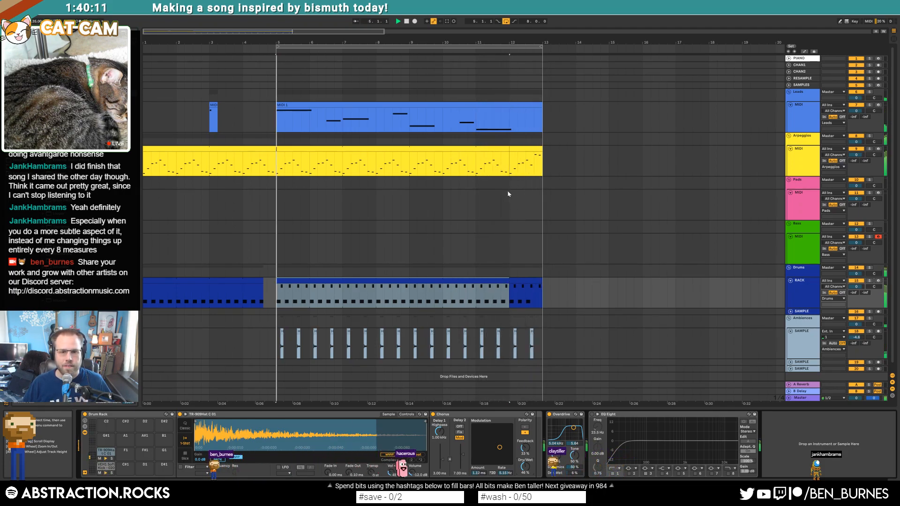
Step: Stop playback and duplicate the eight-bar lead clip so the copy starts at bar 13
click(530, 150)
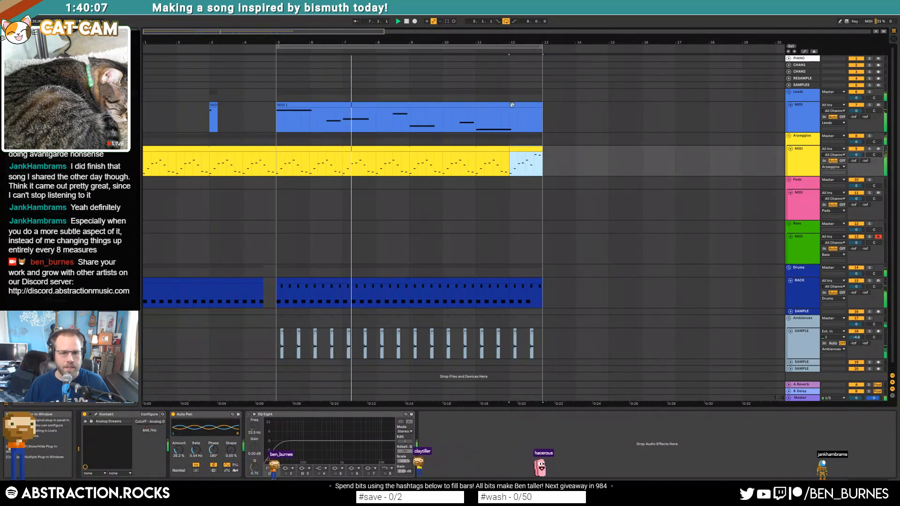
key(space)
click(463, 103)
key(ctrl+d)
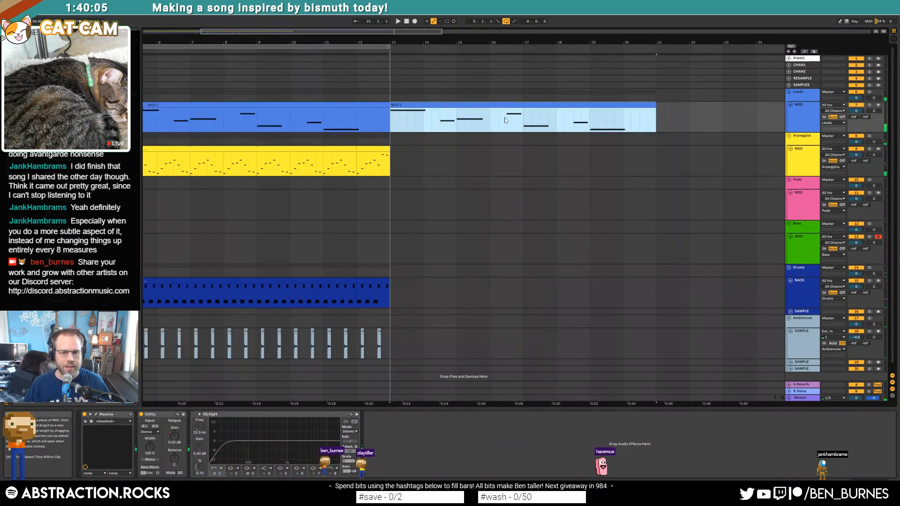
Step: Open the copied lead clip at bar 13 and raise its second note by four semitones
double_click(507, 103)
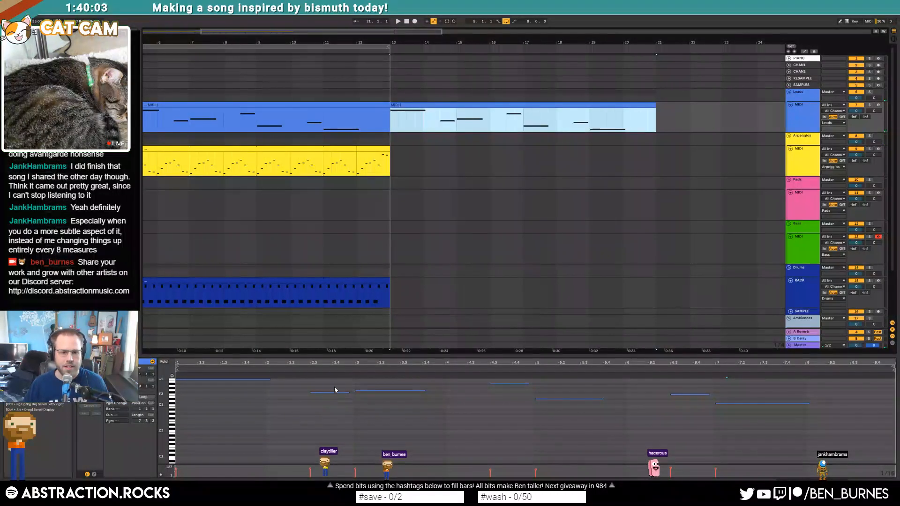
click(324, 393)
drag(324, 393, 343, 432)
key(Up)
key(Up)
key(Up)
key(Up)
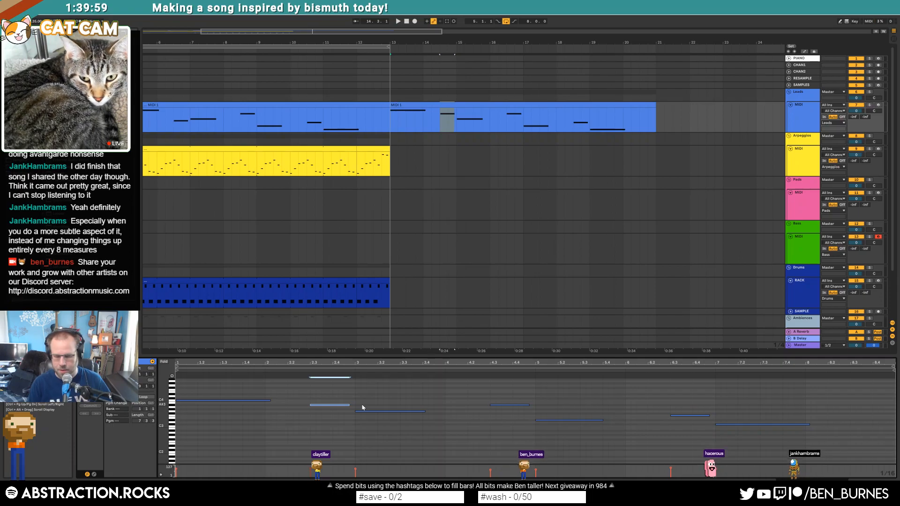
Step: Arm the lead track, move the copied clip's second note further up and raise its last two notes
click(878, 105)
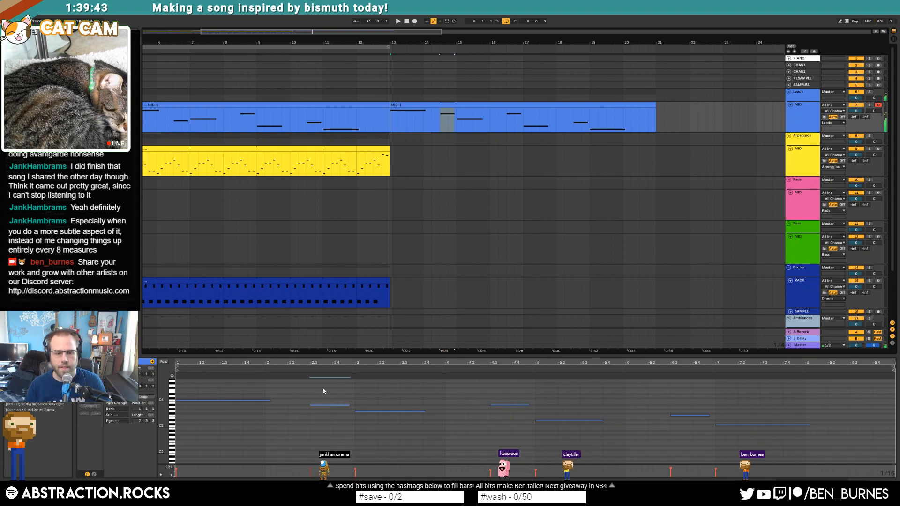
drag(334, 405, 335, 394)
click(511, 405)
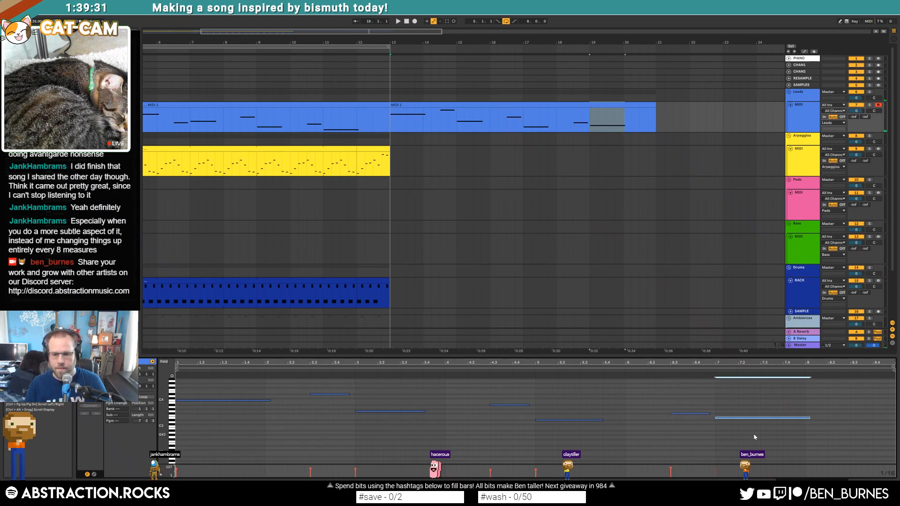
Step: Duplicate the arpeggio clips of bars 5 to 13 into bars 13 to 21
drag(381, 32, 325, 28)
click(421, 149)
shift+click(438, 149)
click(274, 160)
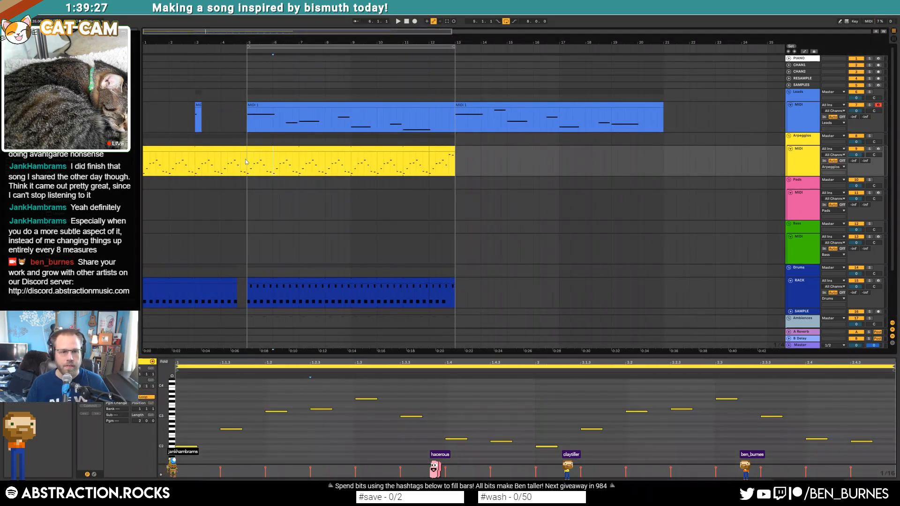
drag(455, 171, 453, 172)
key(ctrl+d)
click(423, 207)
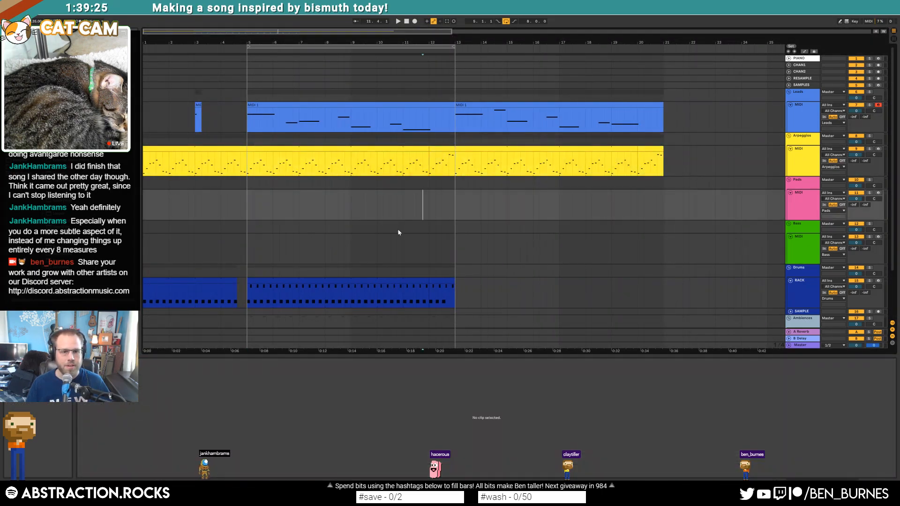
Step: Duplicate the drum rack clips and the ambience hat samples of bars 5 to 13 into bars 13 to 21
scroll(407, 235, down, 2)
click(439, 239)
shift+click(424, 241)
key(ctrl+d)
scroll(466, 242, down, 1)
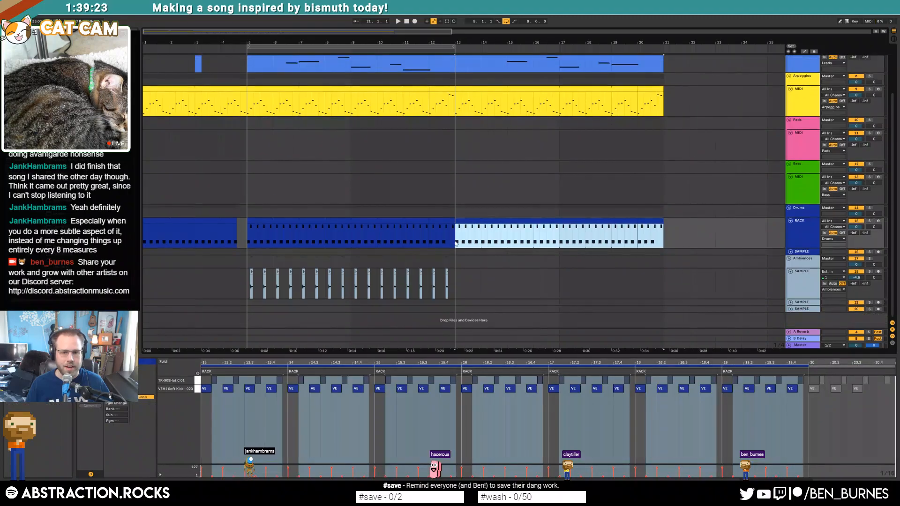
drag(457, 279, 248, 272)
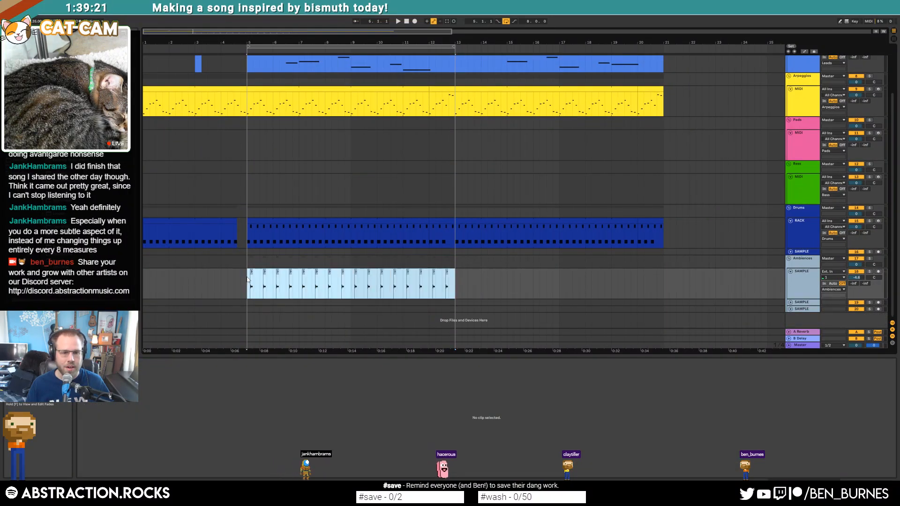
key(ctrl+d)
Step: Extend the loop to bar 21 and play from just before bar 5
drag(455, 46, 664, 77)
scroll(543, 165, up, 3)
key(shift+Tab)
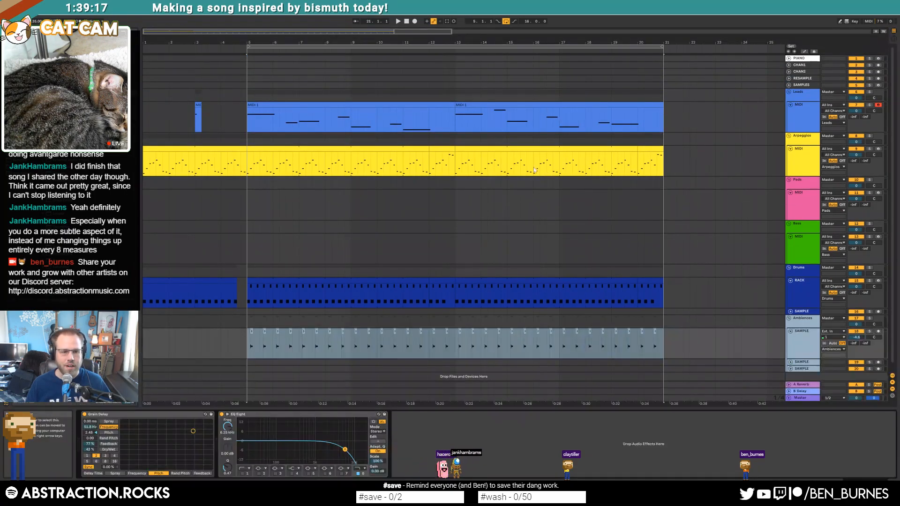
click(224, 50)
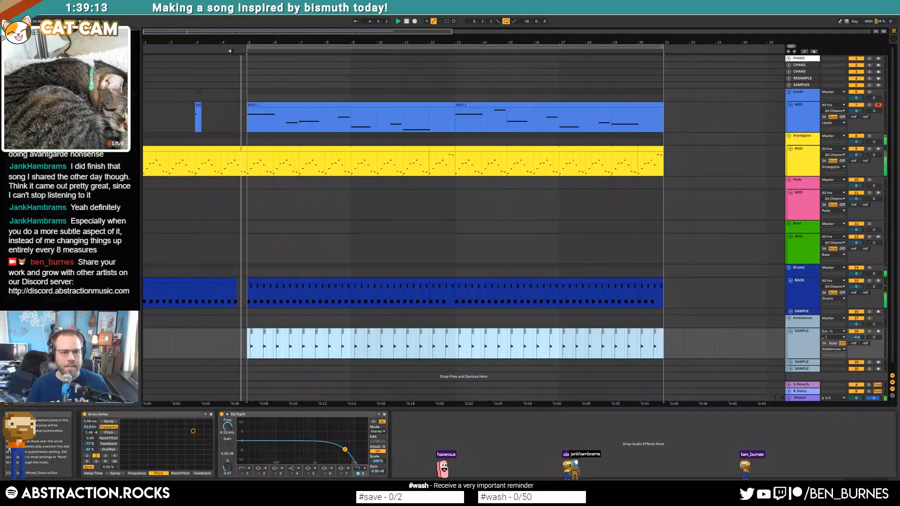
Step: Examine envelope 4 and the effects of the lead's Massive patch while the arrangement plays
click(263, 206)
click(804, 121)
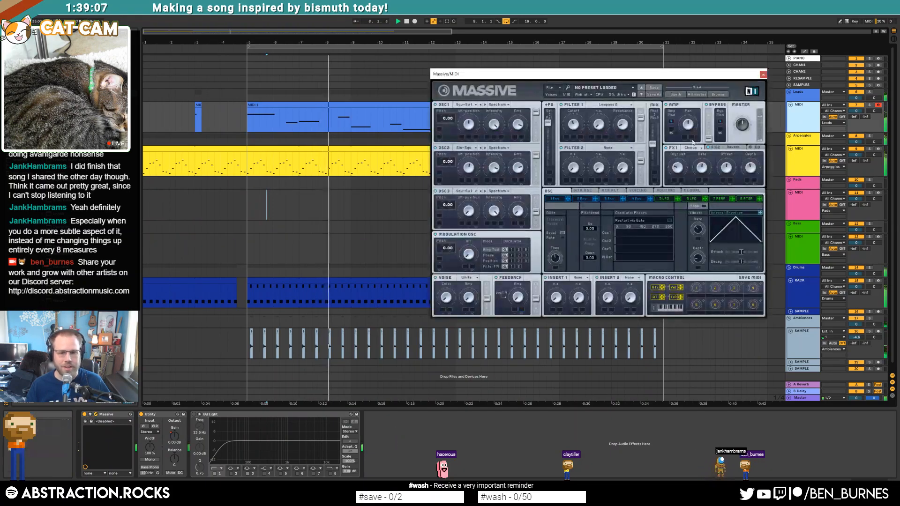
click(637, 199)
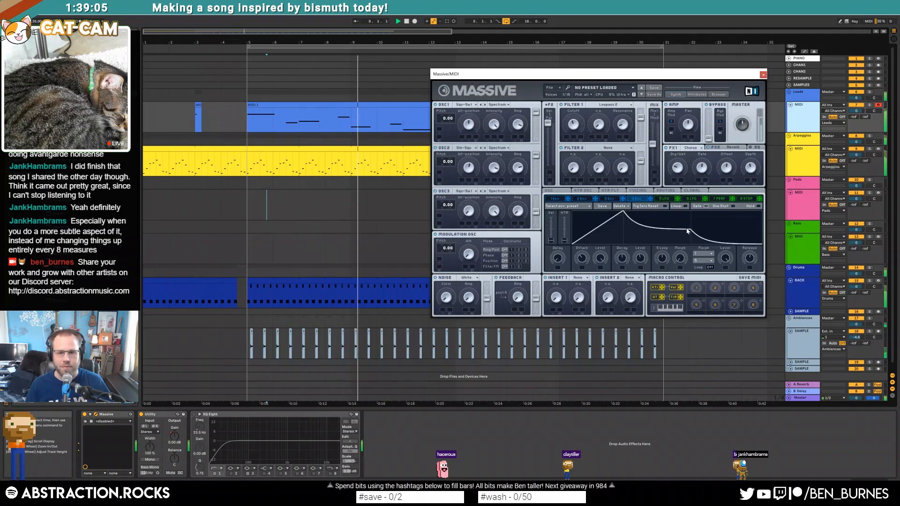
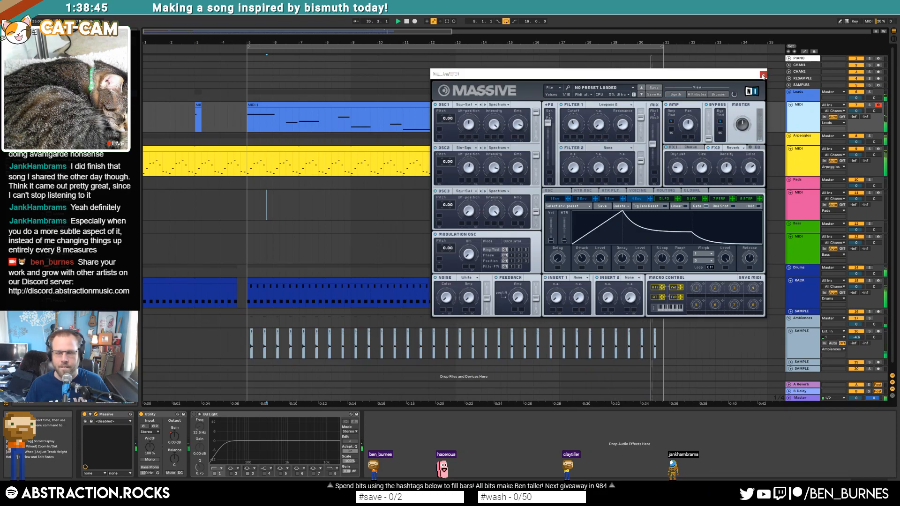
click(763, 75)
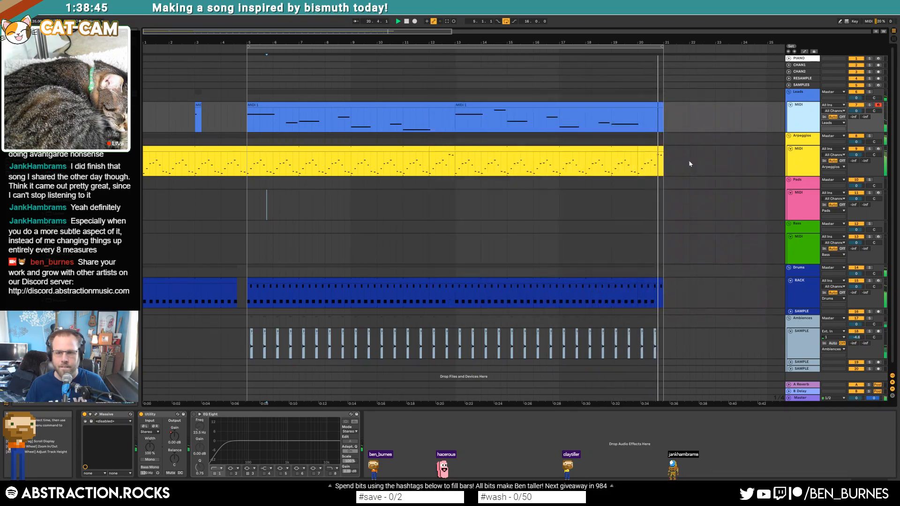
Step: Delete the last three arpeggio notes in the bar 20 clip
double_click(644, 150)
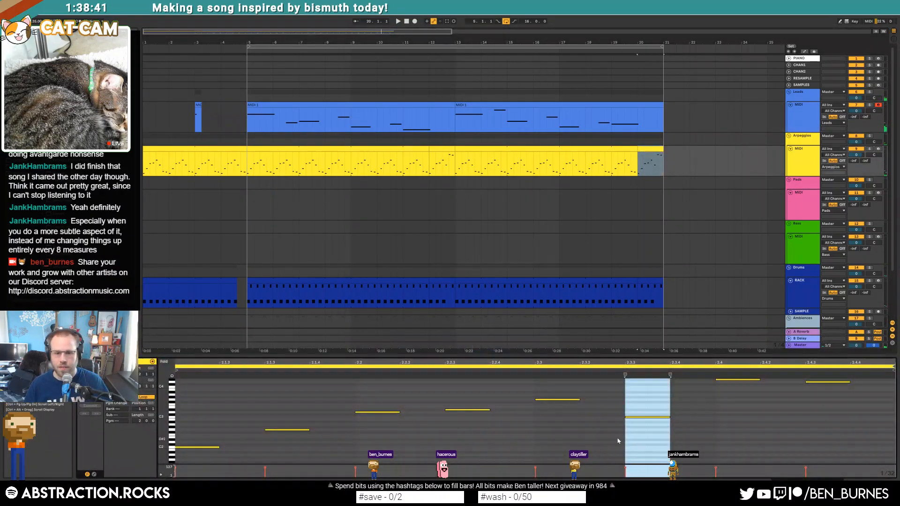
drag(616, 395, 645, 425)
key(Delete)
scroll(733, 422, up, 1)
drag(708, 398, 853, 442)
key(Delete)
Step: Shorten the final drum rack clip so it ends at 20.3.3, leaving a gap before bar 21
scroll(660, 289, up, 10)
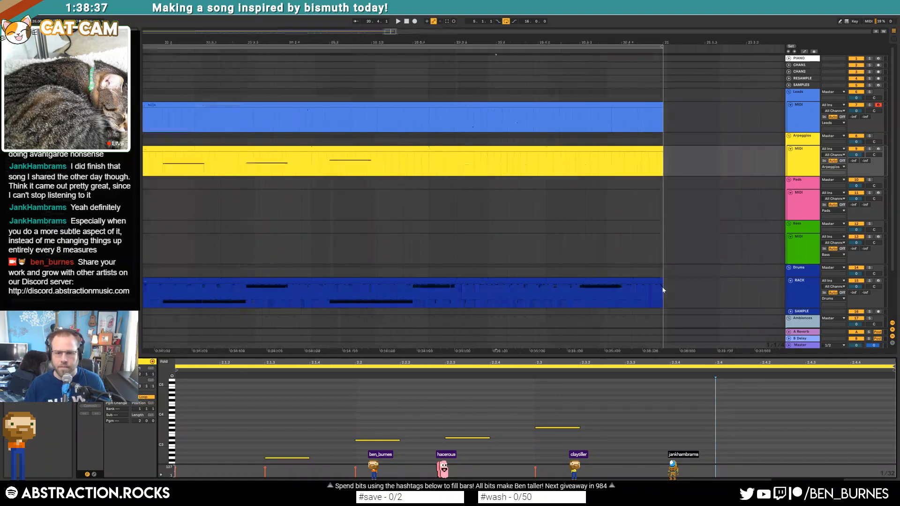
drag(660, 293, 409, 295)
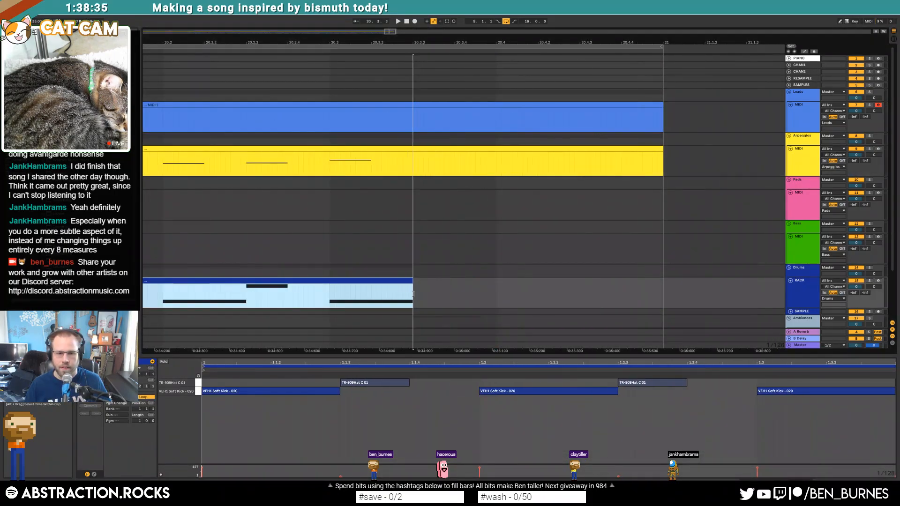
scroll(544, 268, down, 5)
scroll(500, 275, down, 1)
scroll(489, 280, up, 10)
drag(474, 274, 461, 274)
scroll(488, 293, down, 10)
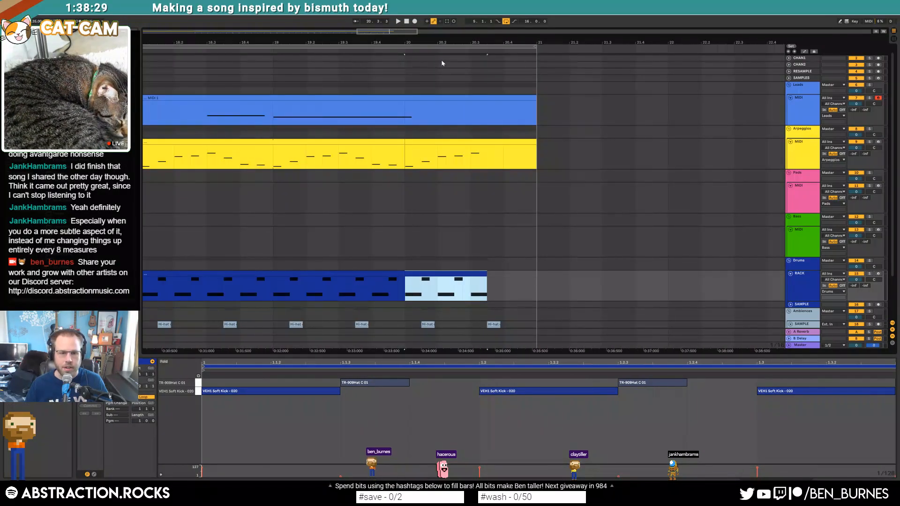
scroll(431, 274, up, 10)
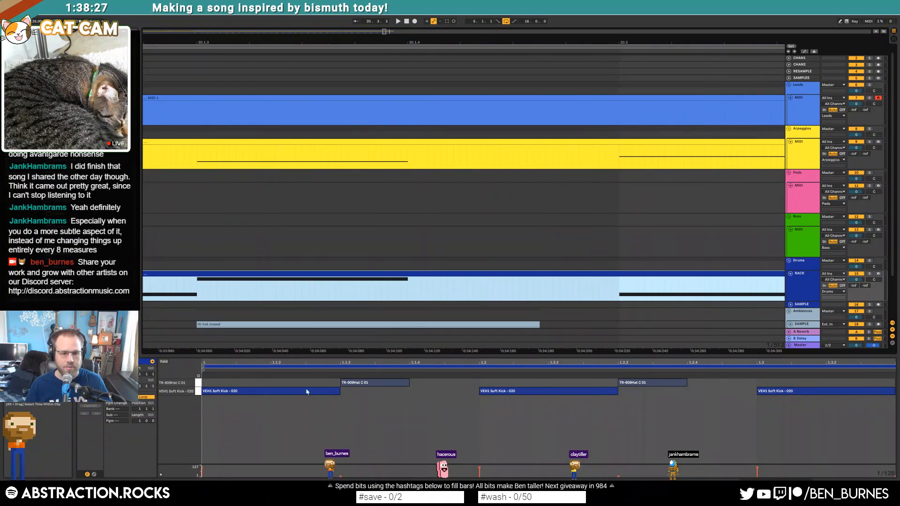
click(387, 280)
mouse_move(383, 31)
mouse_down()
mouse_move(408, 31)
mouse_move(386, 31)
mouse_up()
scroll(579, 299, down, 3)
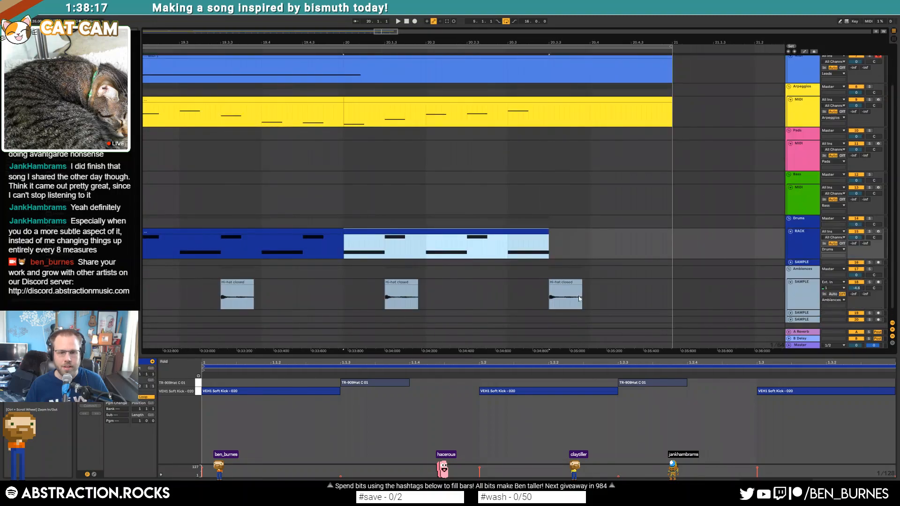
click(571, 283)
key(Delete)
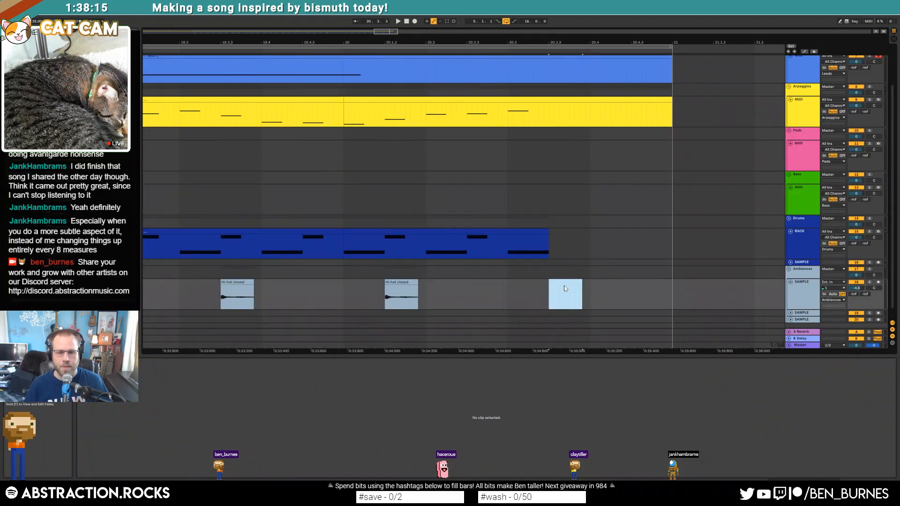
key(ctrl+z)
Step: Play the arrangement from just before bar 20, and delete the final closed hi-hat clip at 20.3.3
click(298, 296)
key(space)
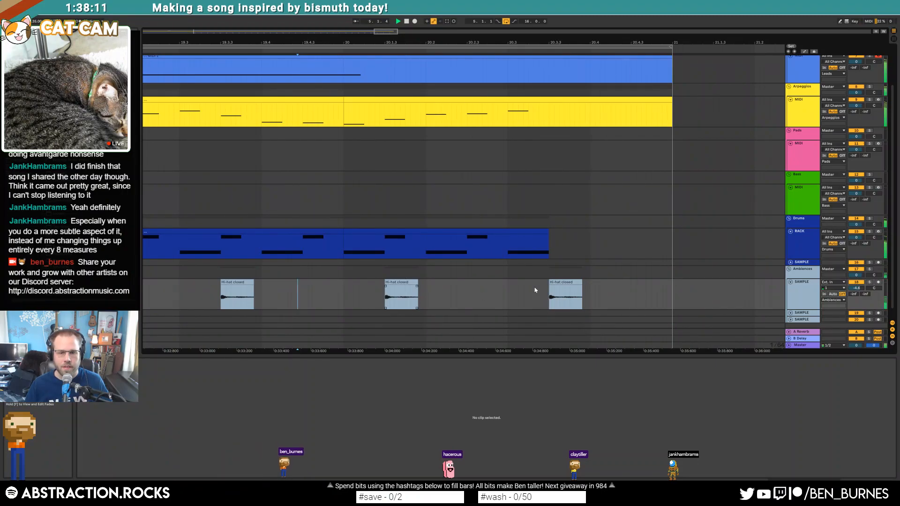
click(567, 281)
key(Delete)
Step: Extend the last drum rack clip to bar 21 and edit its notes so beats 3 and 4 contain only kicks
click(563, 237)
drag(545, 230, 671, 239)
drag(647, 396, 881, 383)
key(Delete)
drag(548, 383, 722, 401)
key(ctrl+d)
click(705, 402)
Step: Unfold the second Ambiences sample track during playback from the start, and place a short sample clip on it at bar 25
scroll(382, 215, down, 5)
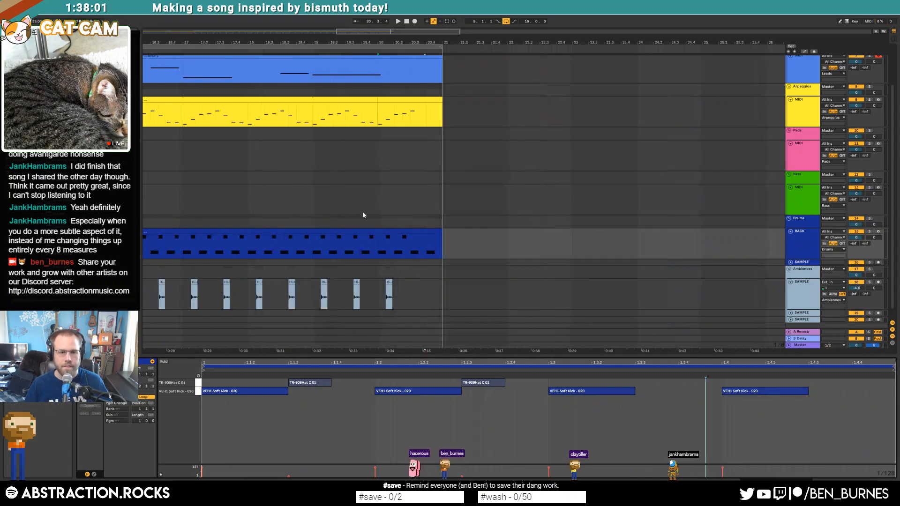
drag(362, 34, 362, 169)
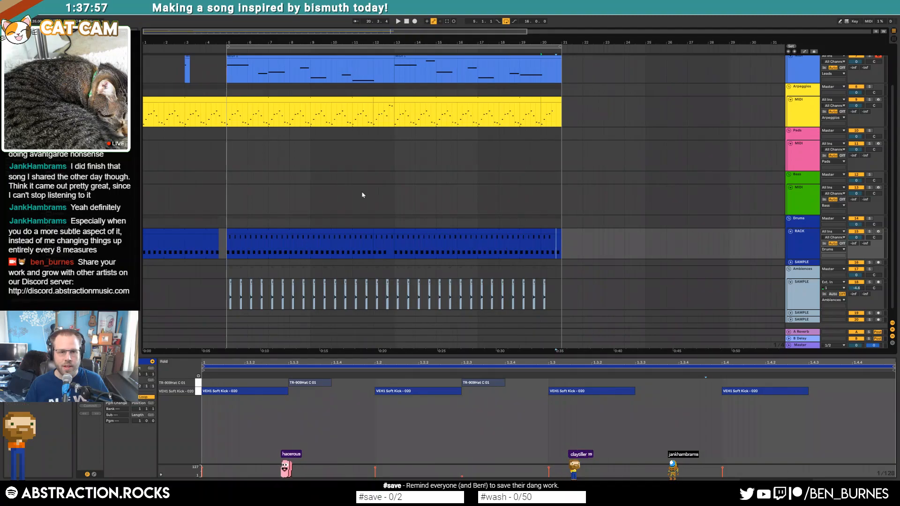
key(shift+Tab)
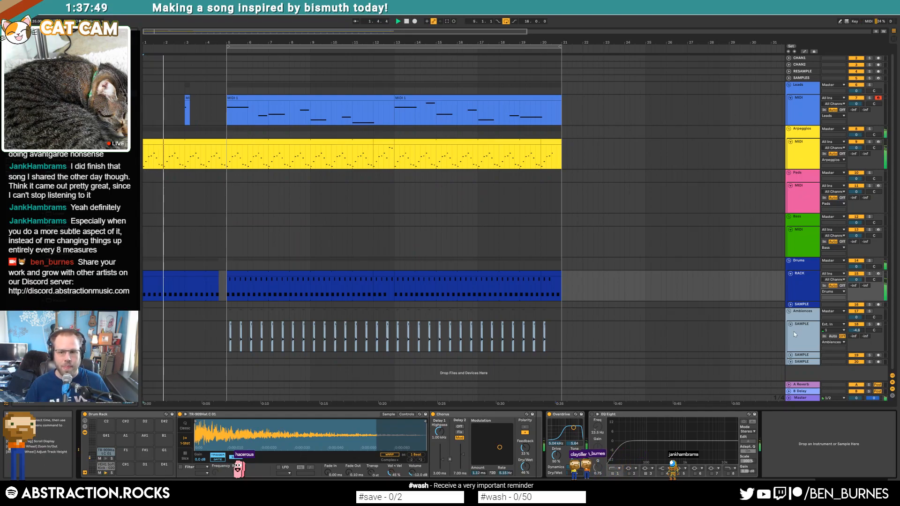
click(790, 355)
click(801, 360)
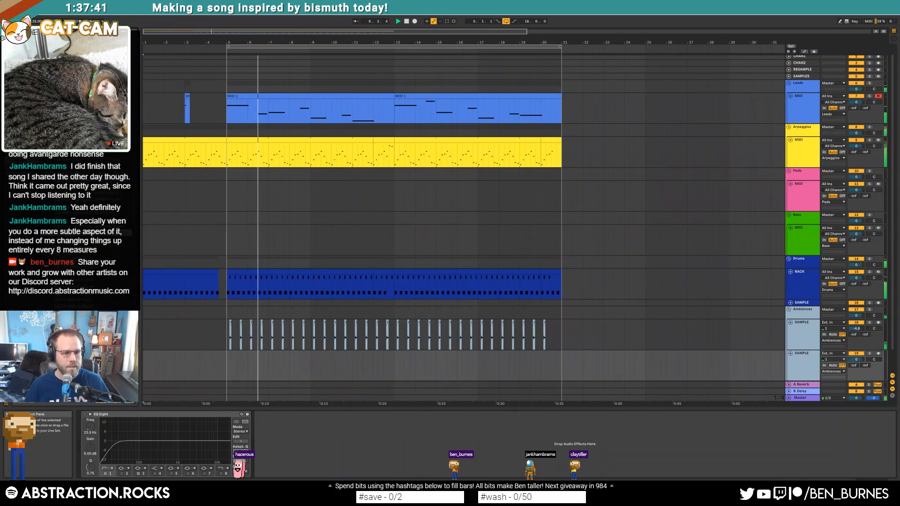
drag(589, 315, 646, 364)
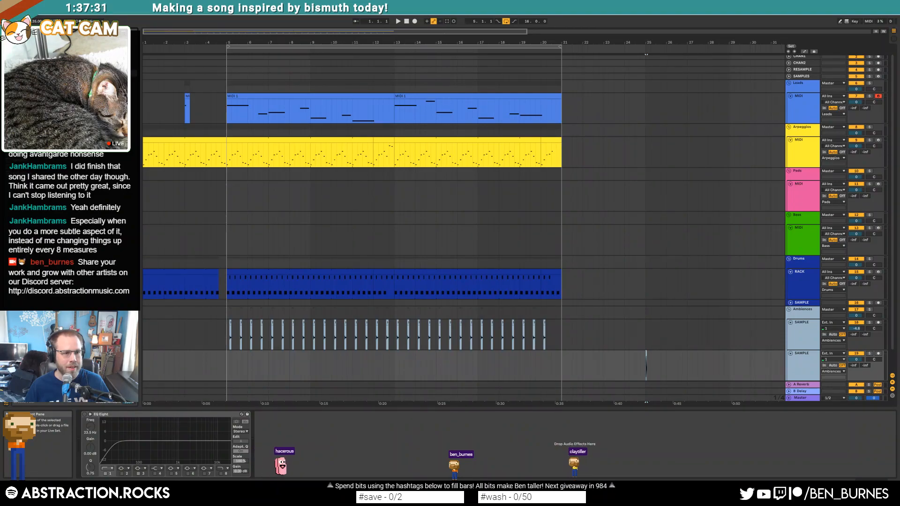
Step: Add ValhallaRoom to the second Ambiences sample track, and enable its EQ Eight with a higher low-cut frequency
drag(415, 416, 386, 433)
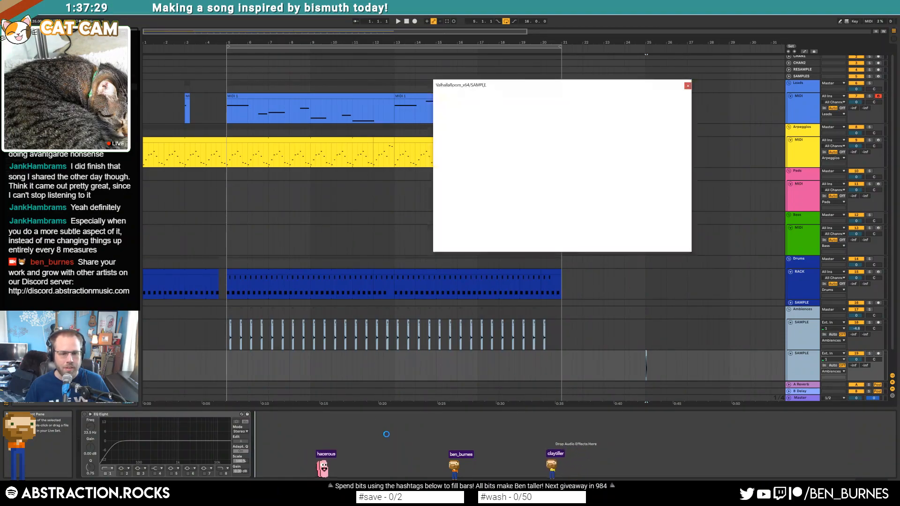
click(85, 415)
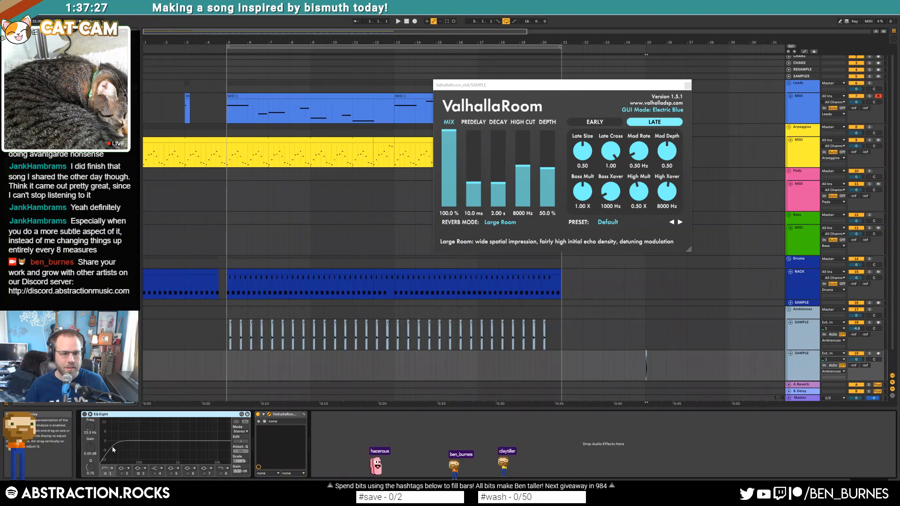
drag(116, 441, 126, 452)
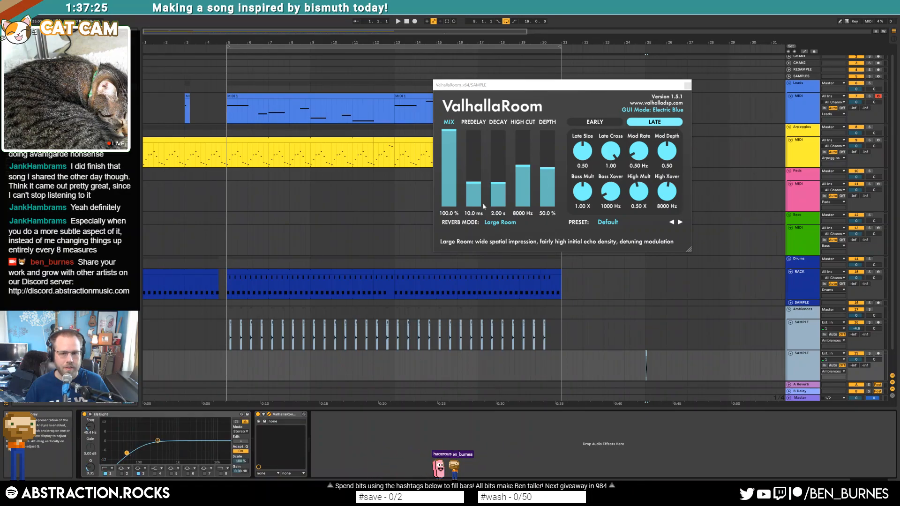
Step: Set ValhallaRoom's decay to 6.46 s and its mix to 100%, auditioning the sample from bar 25
drag(495, 192, 498, 177)
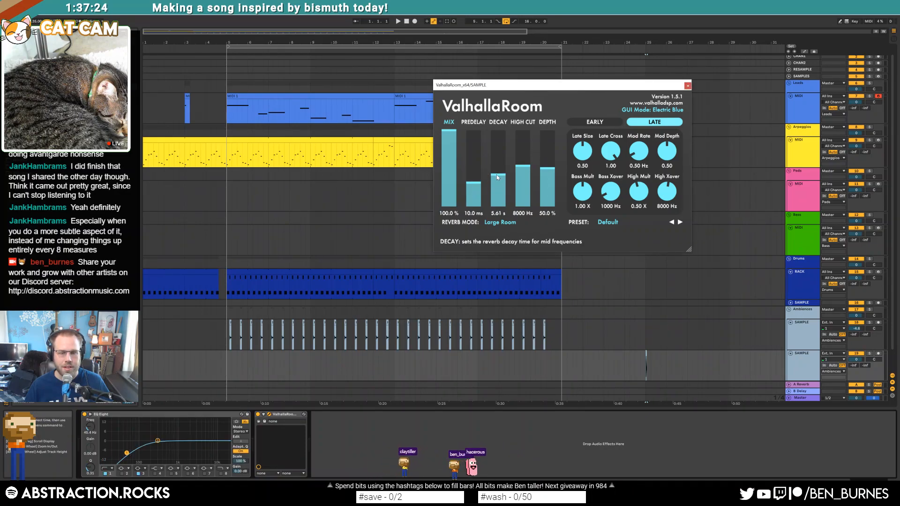
click(449, 148)
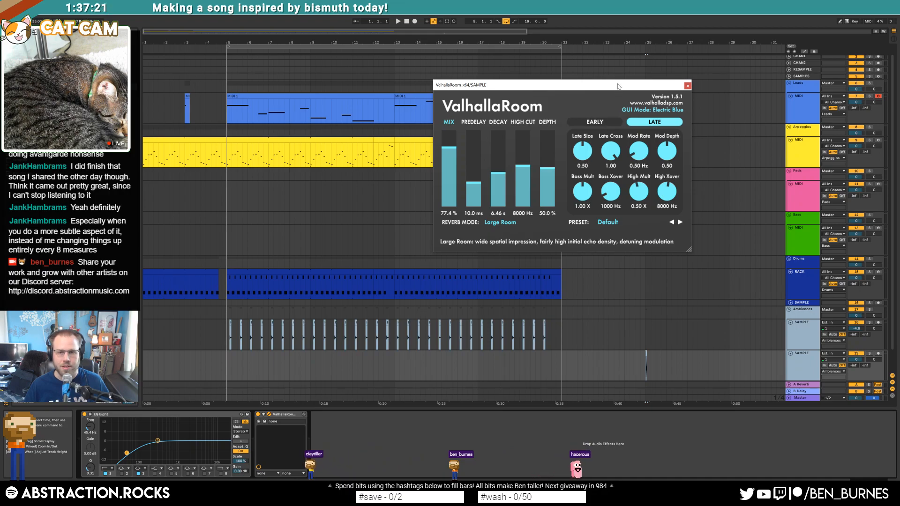
drag(581, 85, 515, 109)
click(645, 376)
key(space)
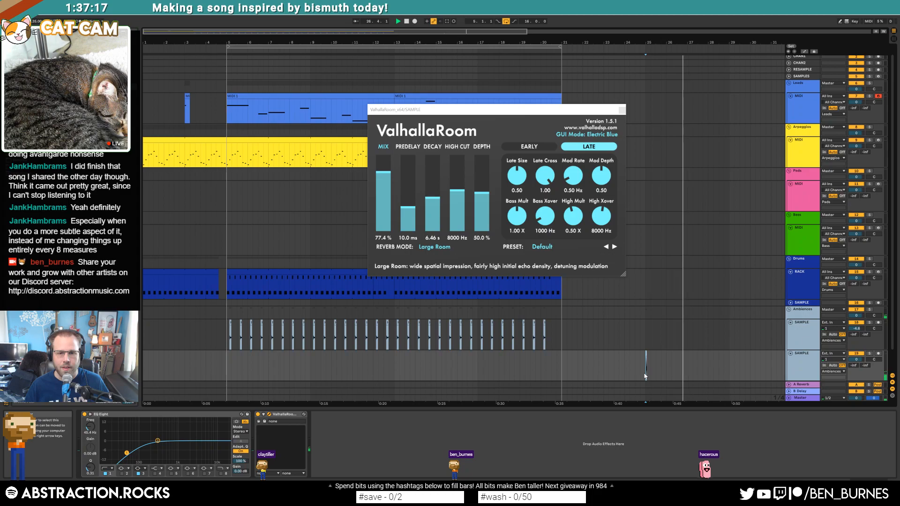
drag(383, 174, 384, 149)
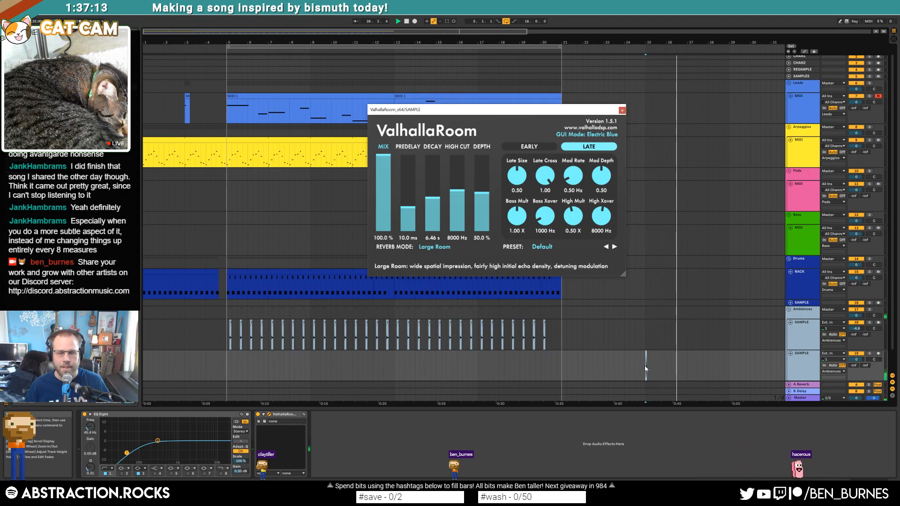
Step: Arm the RESAMPLE track, record the reverberated sample from bar 25 to about bar 27, and unfold the track
scroll(773, 125, up, 1)
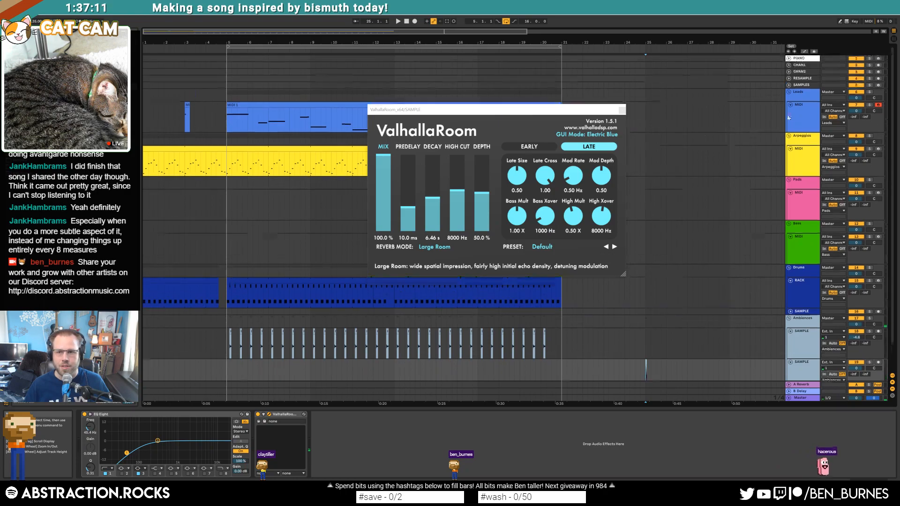
click(878, 79)
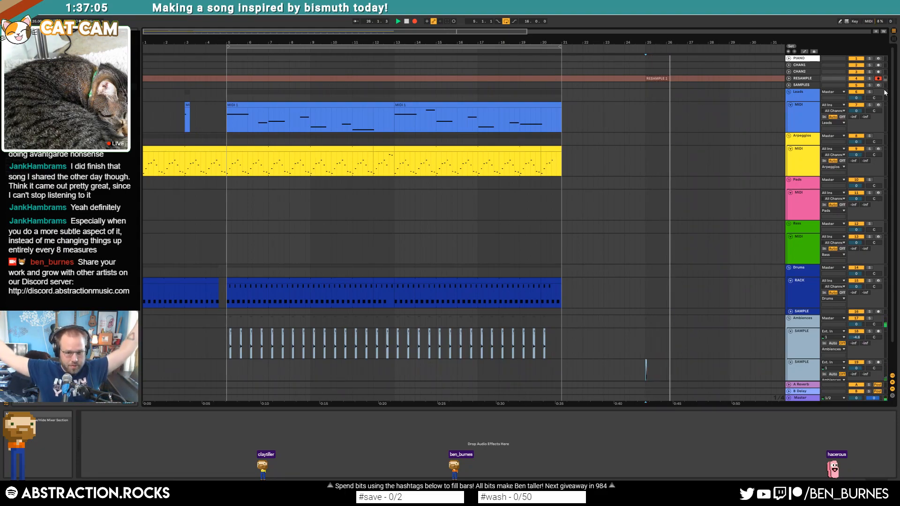
key(space)
click(788, 79)
Step: Move the recorded resample clip onto the second Ambiences sample track, just after the original short sample
drag(717, 80, 691, 83)
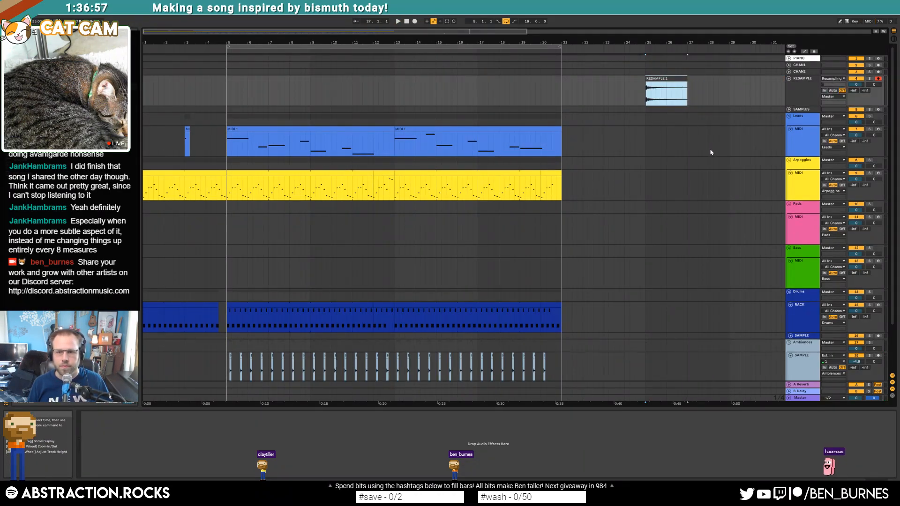
scroll(709, 153, down, 3)
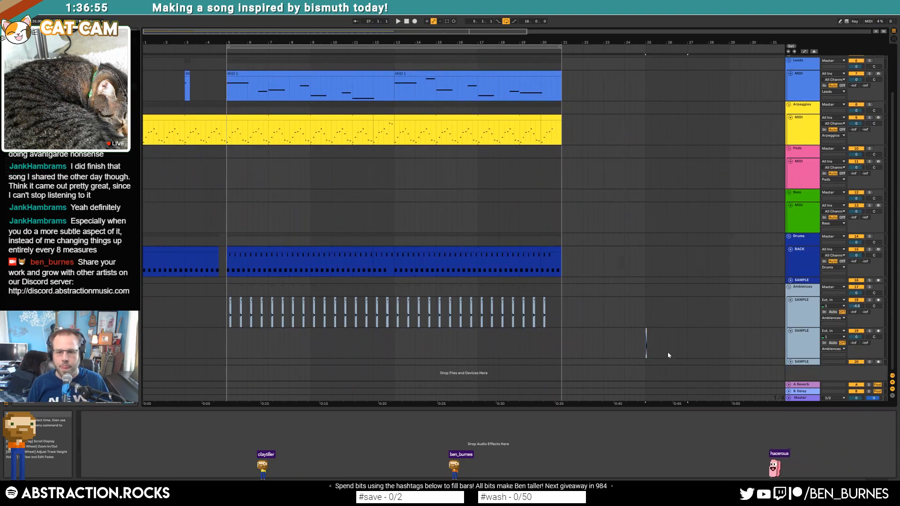
click(668, 355)
scroll(659, 154, up, 3)
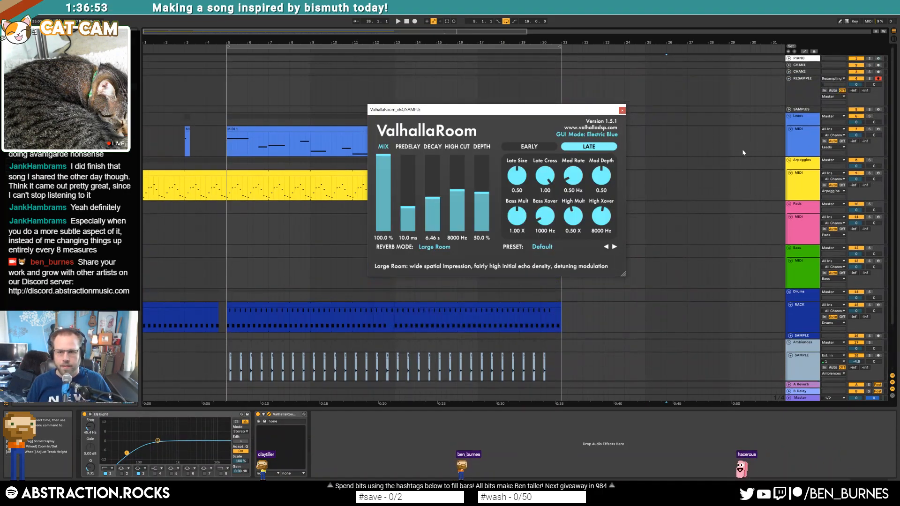
scroll(682, 203, down, 3)
click(663, 351)
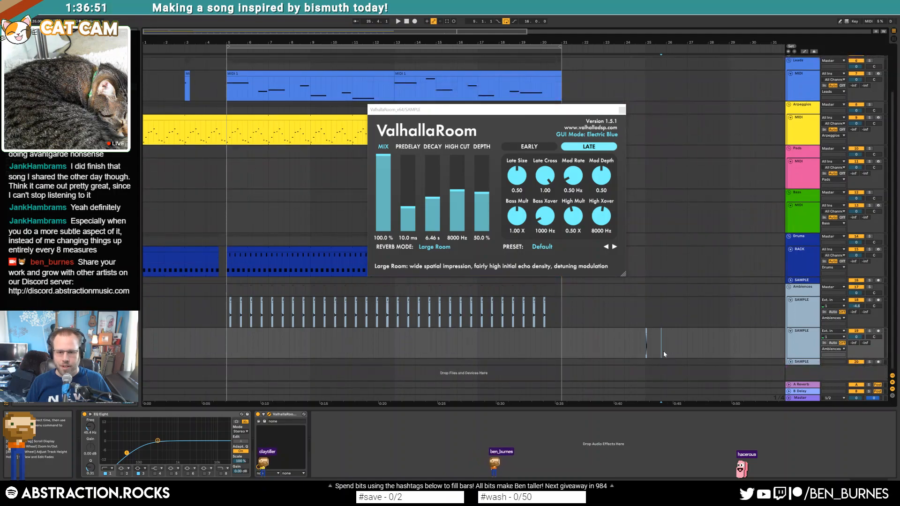
Step: Delete the original short sample, and remove ValhallaRoom and EQ Eight from the second Ambiences sample track
click(647, 335)
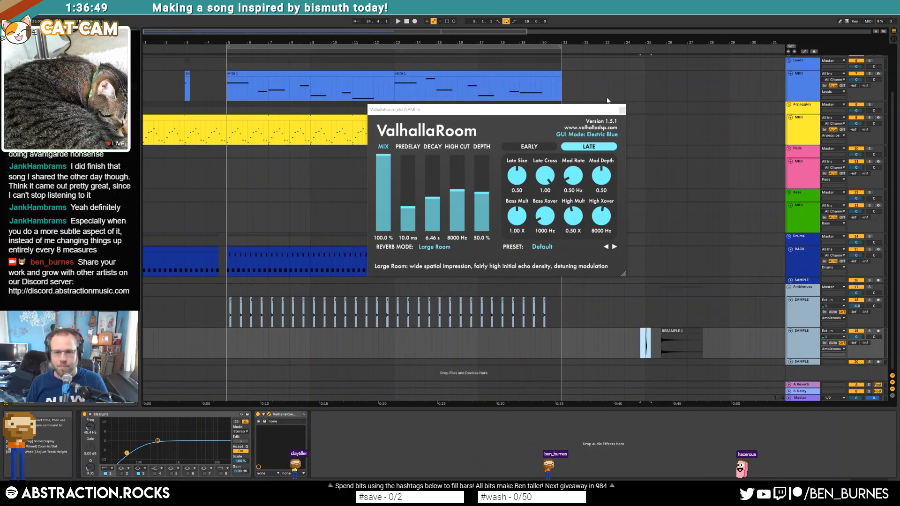
click(270, 414)
key(Delete)
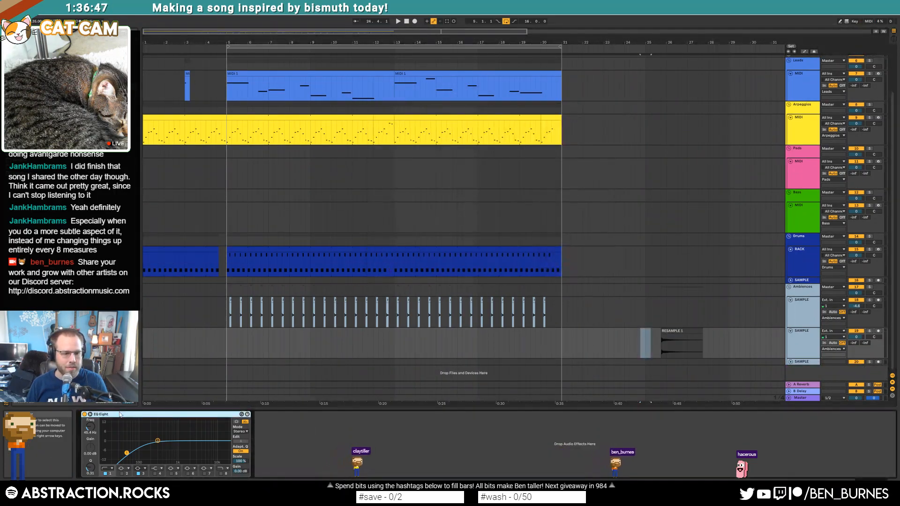
key(Delete)
Step: Reverse the resampled clip and position it before bar 5, trimmed so that it ends at 4.4.3
click(681, 333)
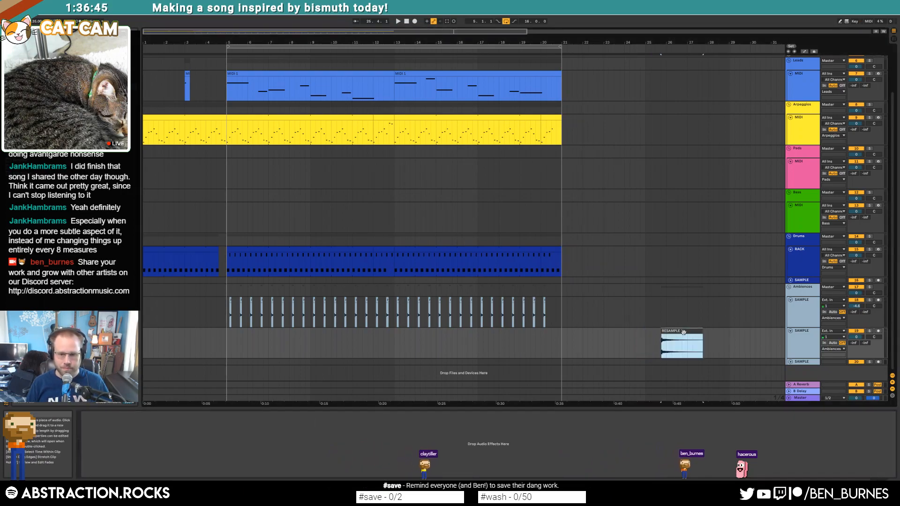
drag(707, 331, 219, 338)
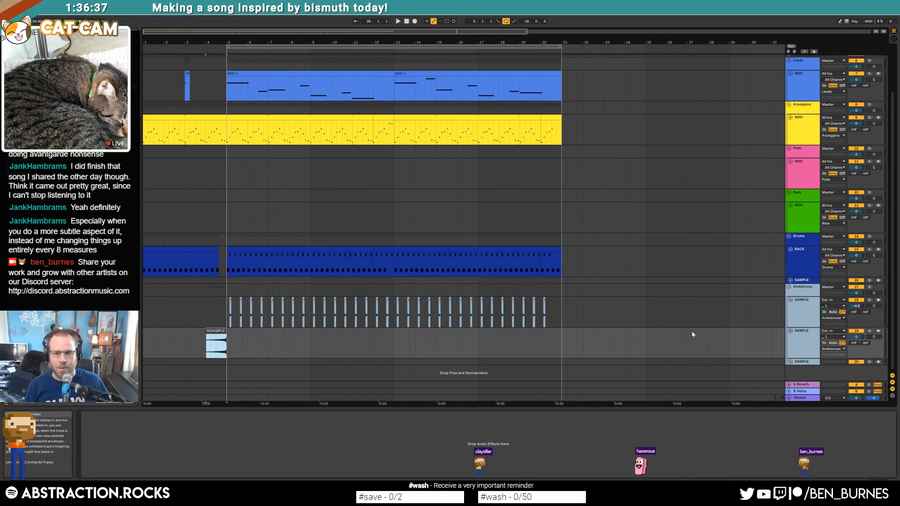
scroll(160, 344, up, 3)
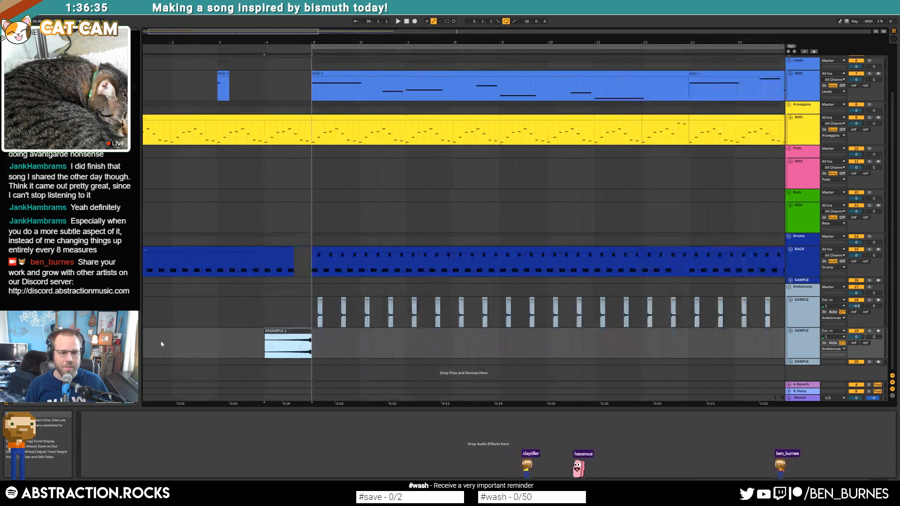
scroll(296, 334, up, 4)
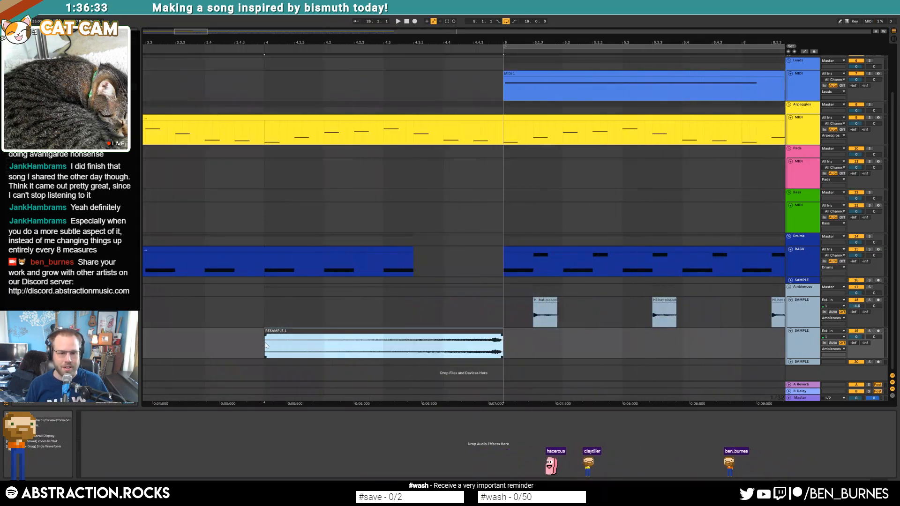
drag(502, 331, 453, 335)
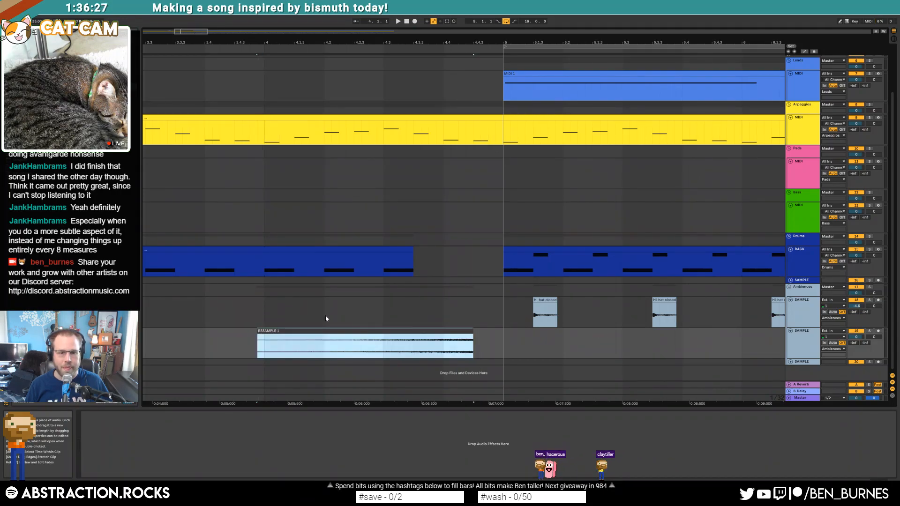
Step: Play from about 2.2, lowering the second Ambiences sample track to -8.0 dB and adding a fade-in to the reversed clip
scroll(289, 331, down, 5)
click(202, 342)
key(space)
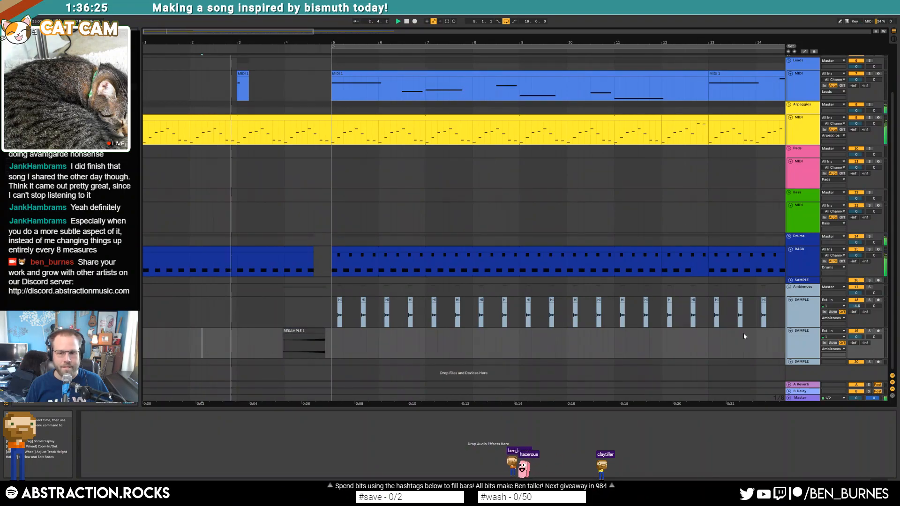
drag(853, 340, 853, 354)
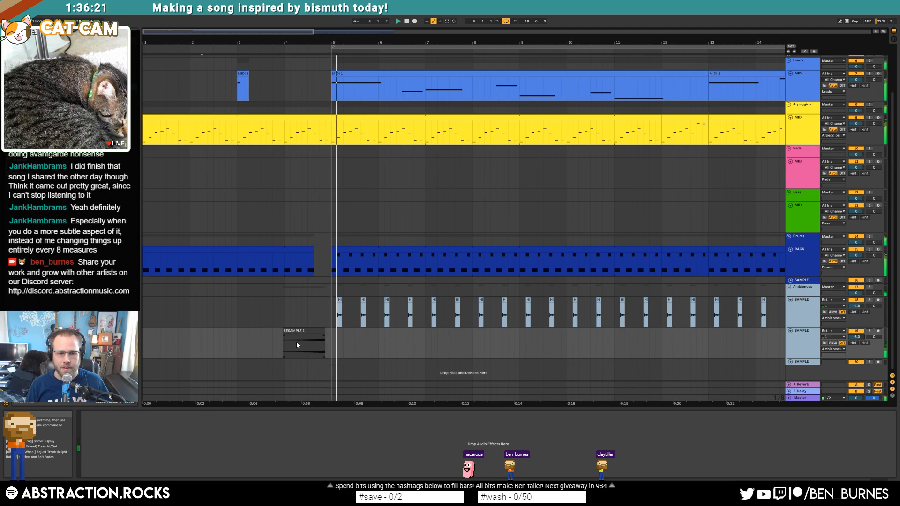
drag(284, 336, 321, 341)
key(space)
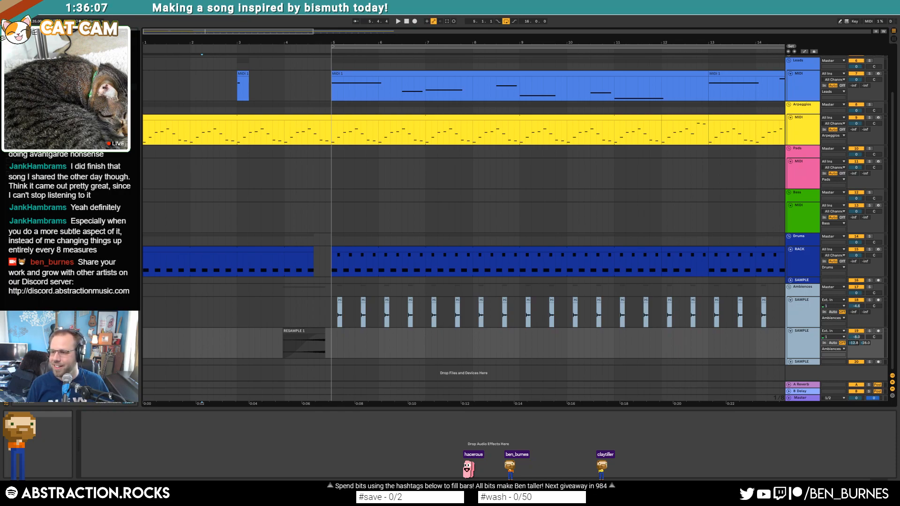
Step: Play from the reversed clip and lengthen it to span from about 3.4 to just past bar 5
click(288, 332)
key(space)
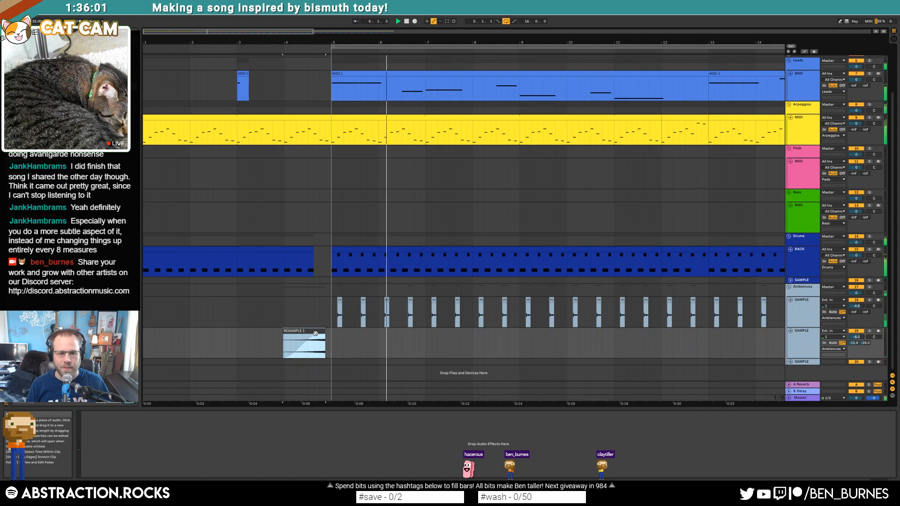
drag(311, 332, 272, 333)
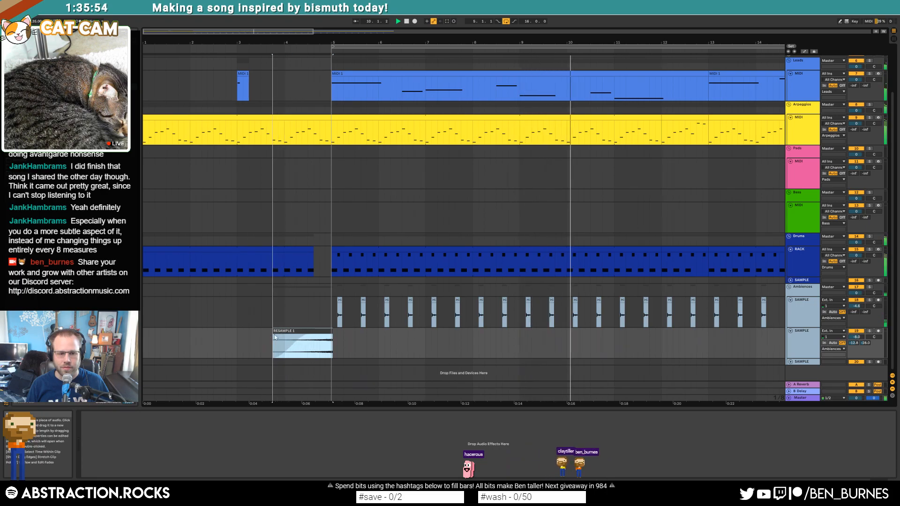
Step: Replay the transition from about bar 3 and fine-tune the volume of the reversed clip's sample track
click(310, 334)
key(space)
click(243, 339)
key(space)
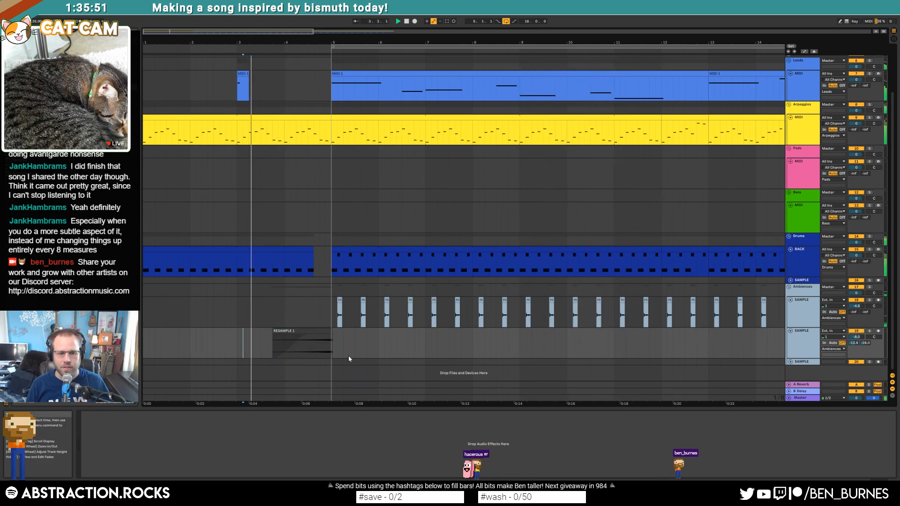
drag(856, 337, 856, 339)
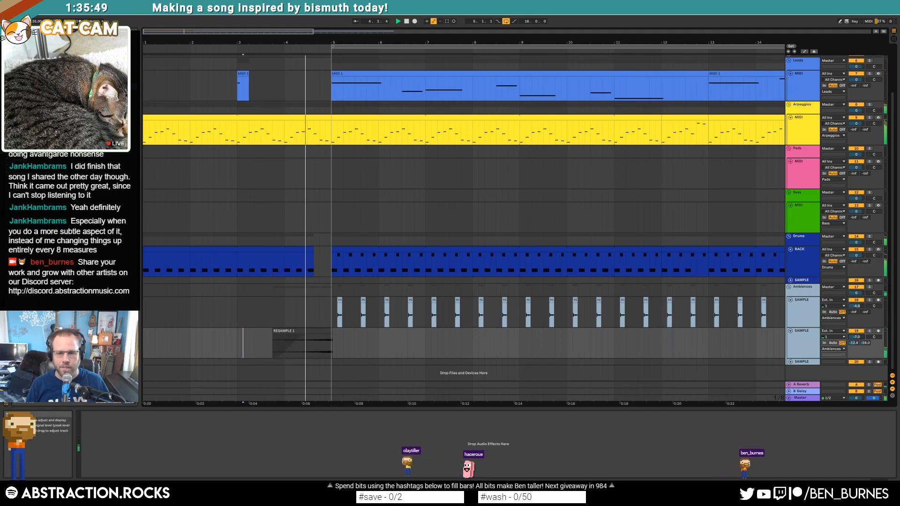
scroll(310, 345, up, 5)
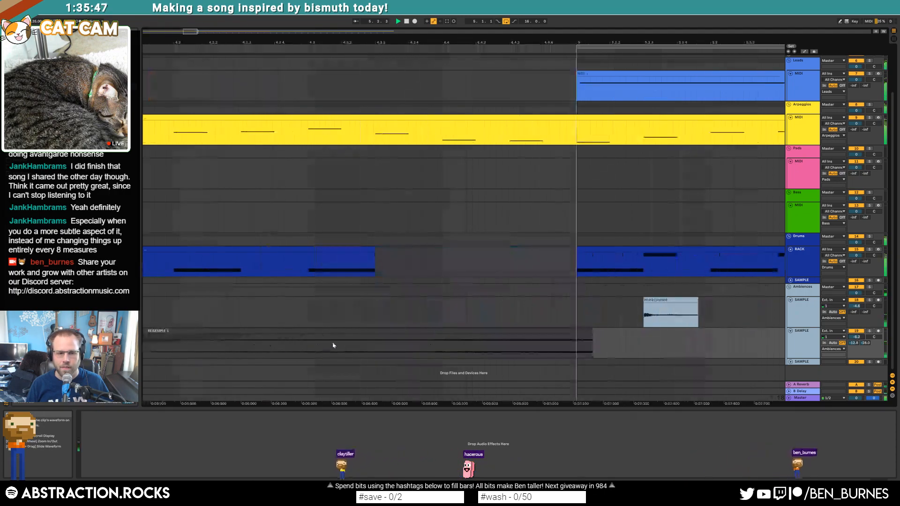
Step: Resize the reversed clip to span 3.3 to 5.2 and add a fade-out starting around bar 5
drag(588, 331, 630, 341)
drag(699, 341, 582, 339)
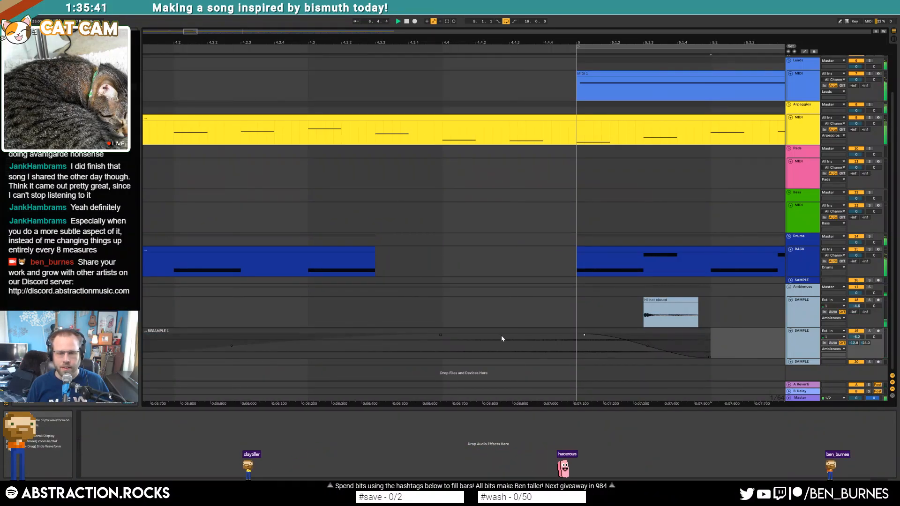
scroll(408, 343, down, 5)
drag(409, 331, 358, 334)
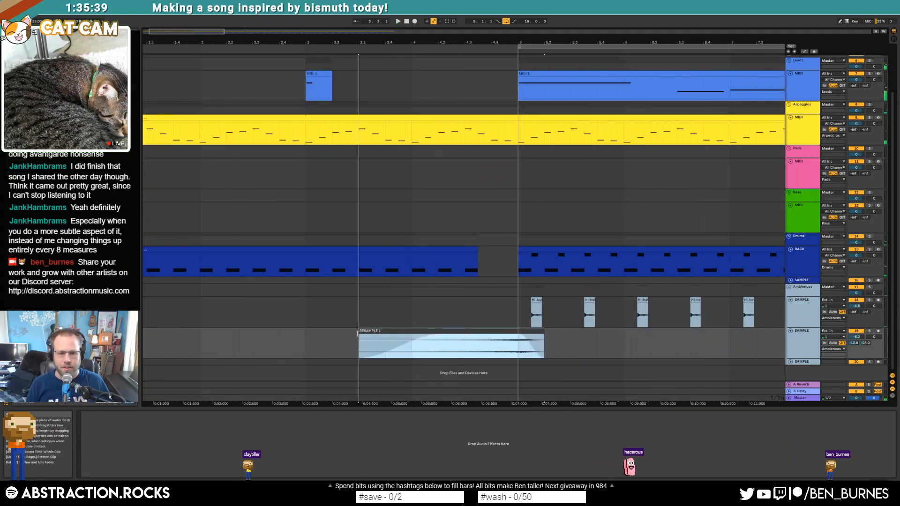
Step: Apply a high-pass Auto Filter at 844 Hz to the reversed clip's track, set its volume to -3.3 dB, and play from 3.3
click(359, 346)
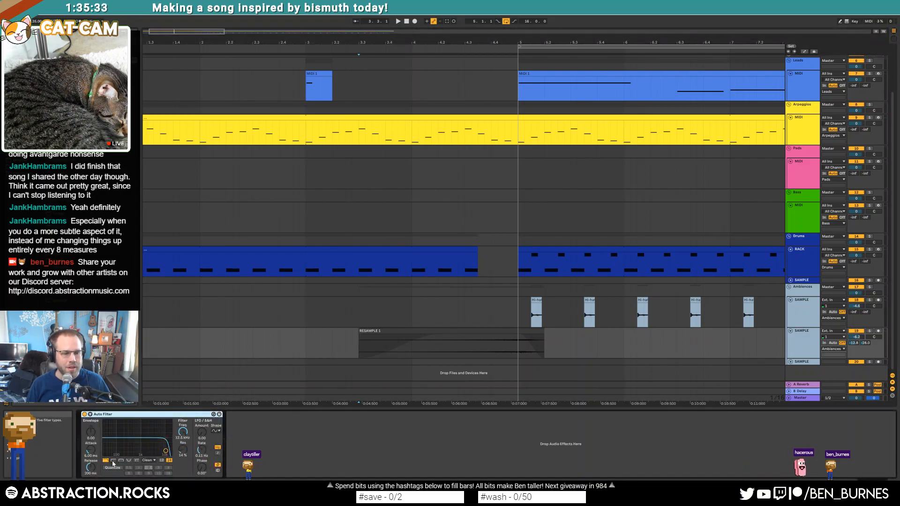
click(112, 462)
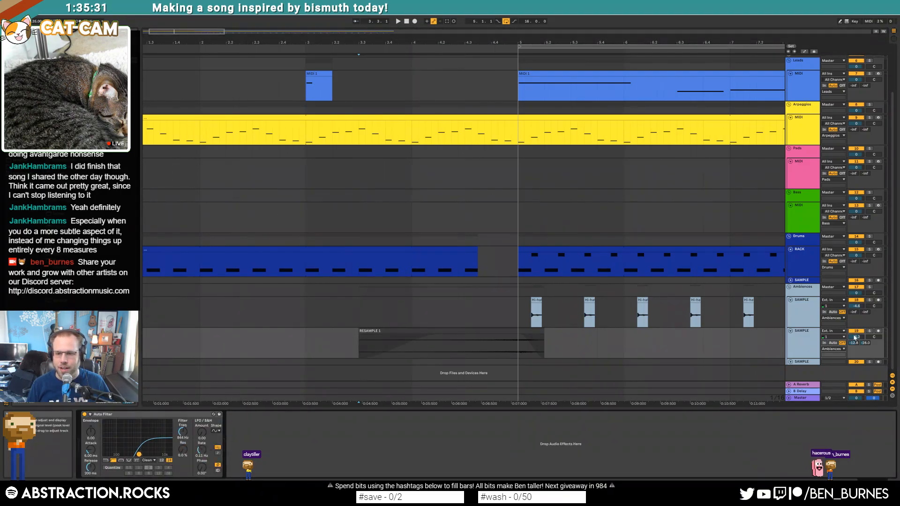
drag(854, 336, 854, 349)
key(space)
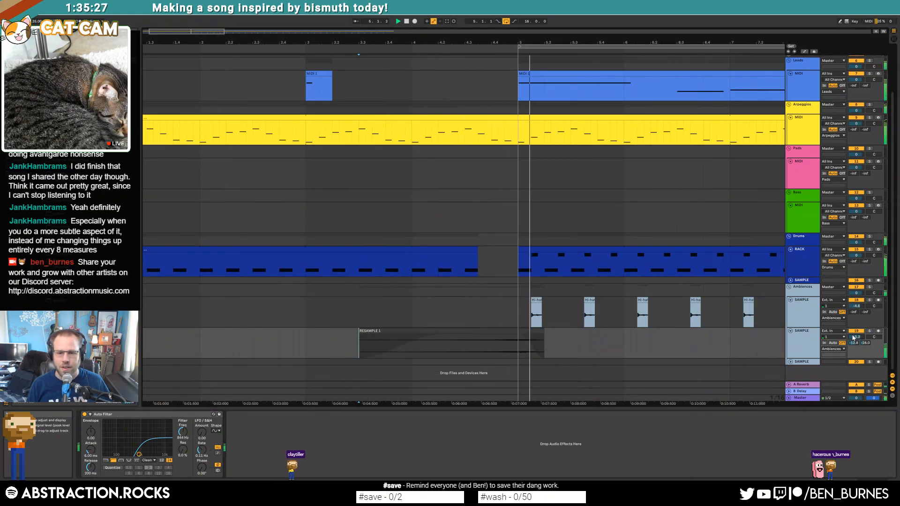
Step: Extend the reversed clip slightly past 5.2 and add a Compressor before the track's Auto Filter
click(544, 335)
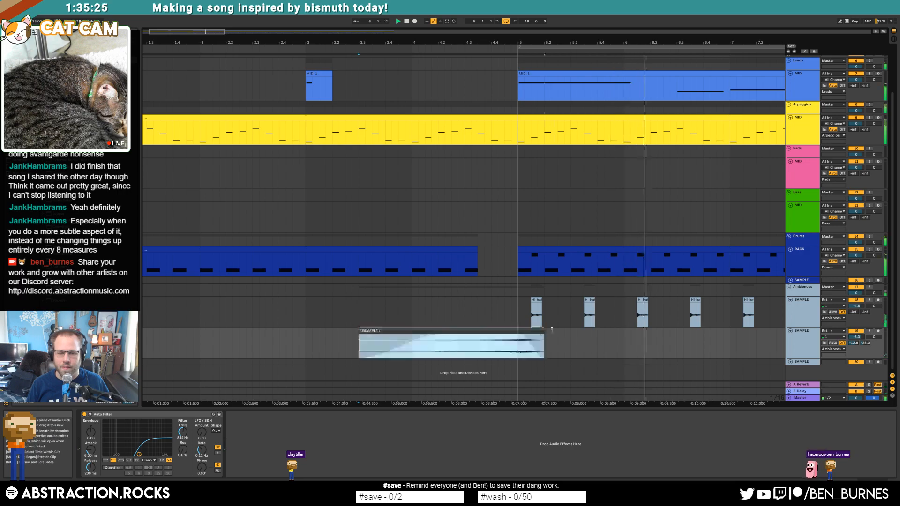
mouse_move(522, 337)
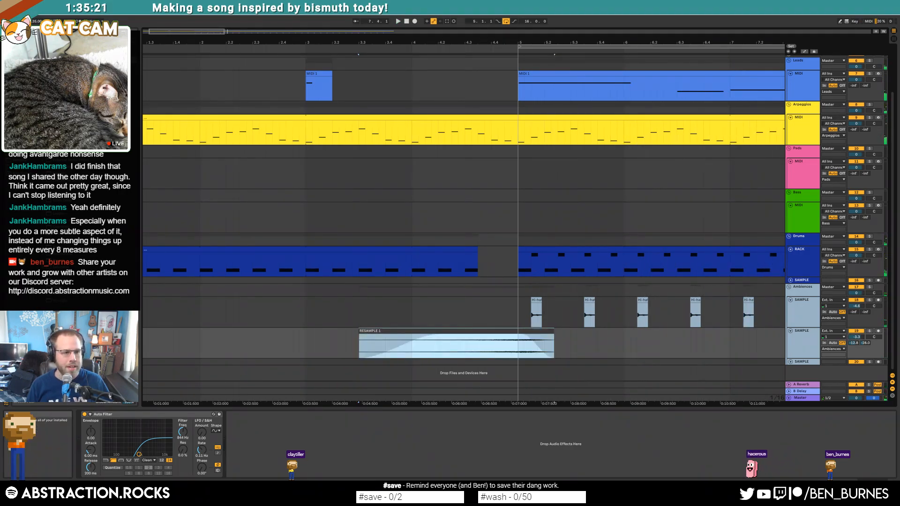
drag(65, 187, 113, 445)
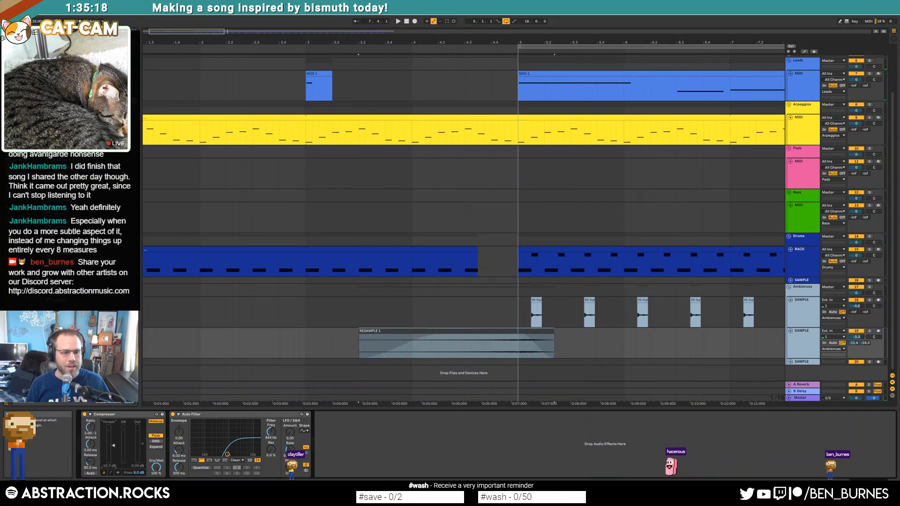
Step: Play the transition from about 4.1 and shorten the reversed clip to end at about 5.1.3
click(419, 349)
key(space)
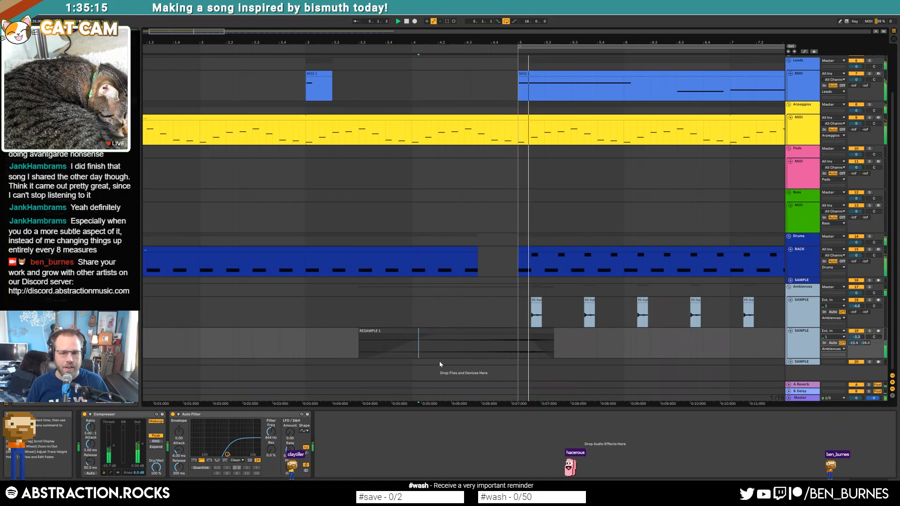
mouse_move(522, 336)
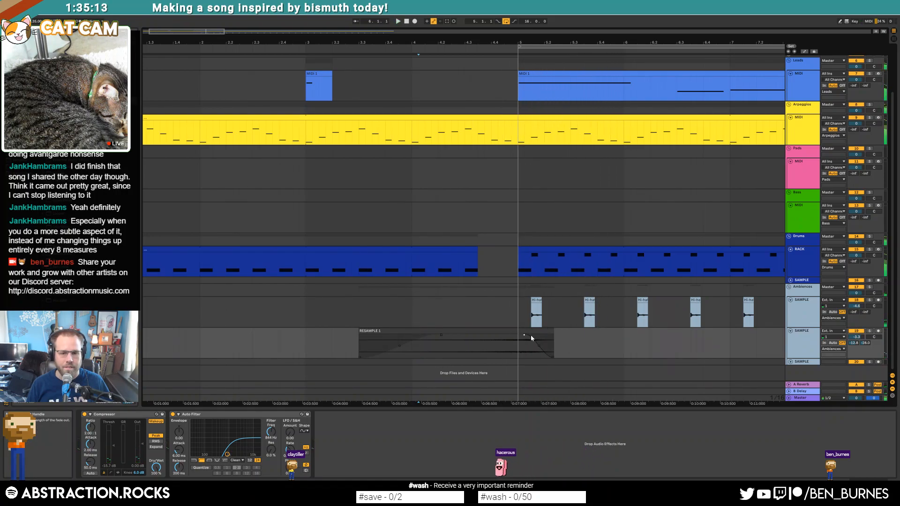
drag(553, 335, 530, 327)
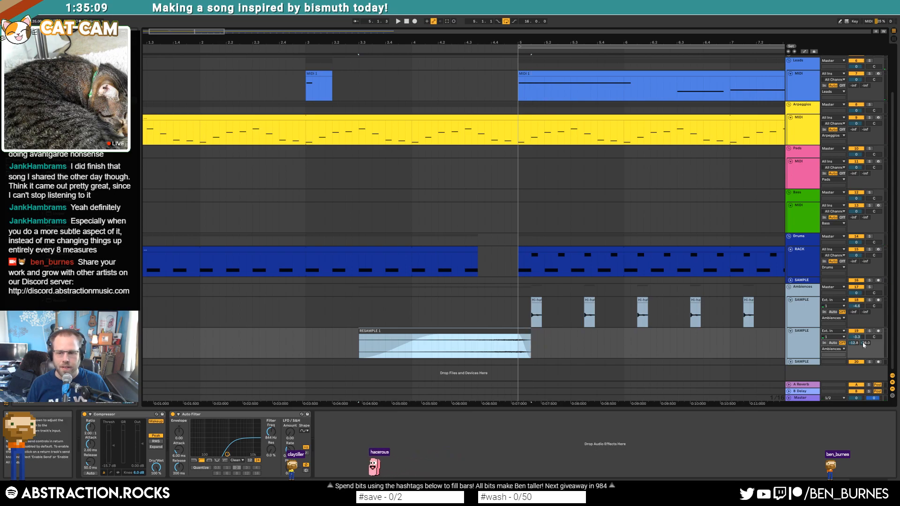
Step: Automate the reversed track's B-Delay send to rise to 0 dB at bar 5 and fall to minimum by about 5.3
key(a)
click(504, 350)
click(516, 336)
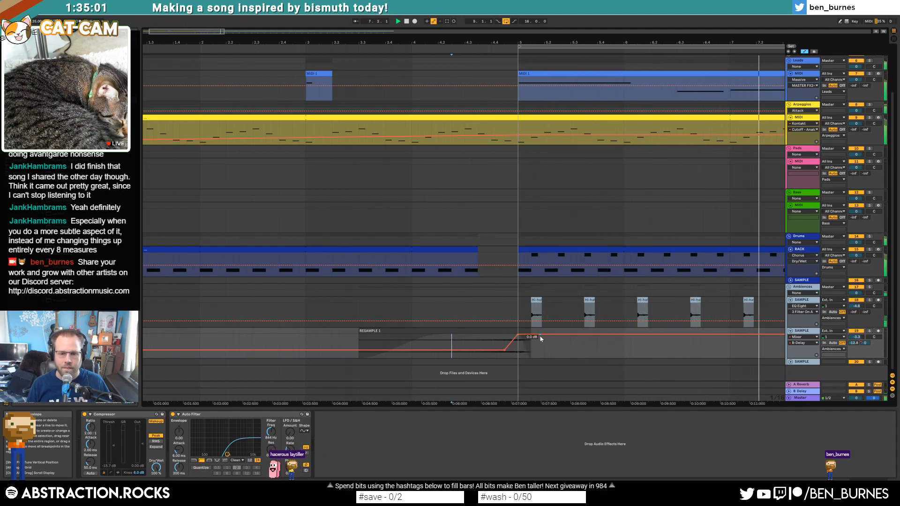
drag(544, 334, 570, 357)
key(space)
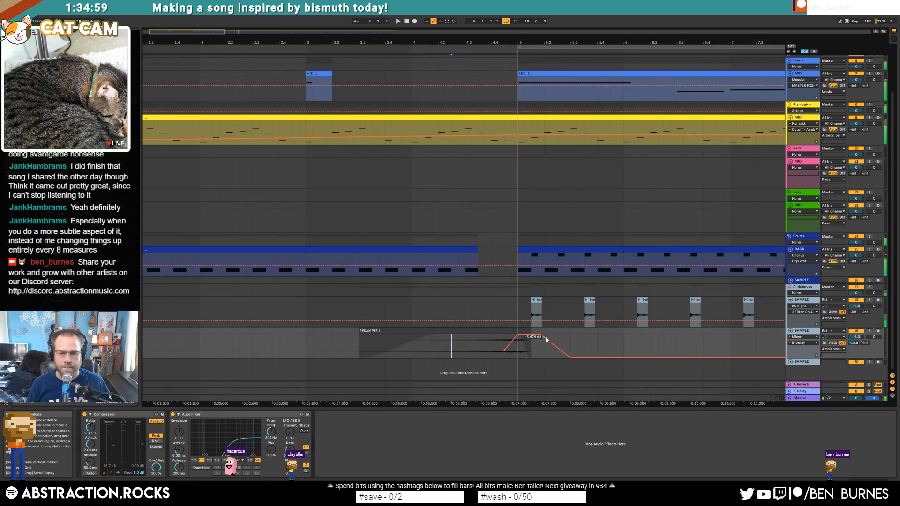
Step: Raise the reversed track's A-Reverb send to 0 dB and slightly lower the peak of its B-Delay send automation
click(855, 344)
drag(853, 342, 854, 330)
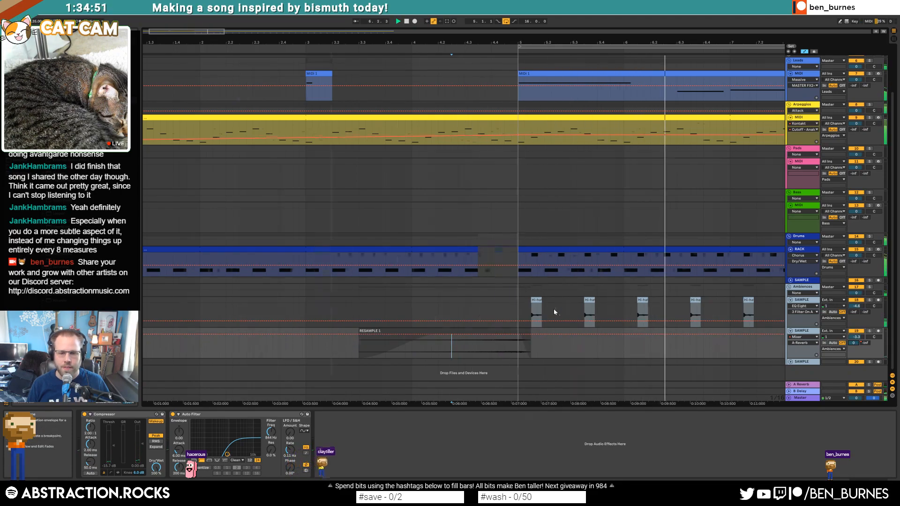
scroll(555, 308, down, 5)
click(870, 343)
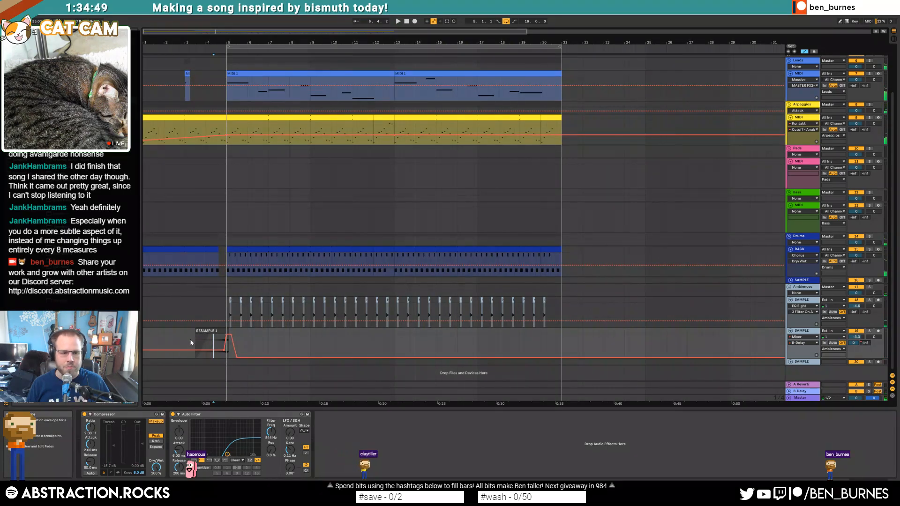
scroll(227, 341, up, 5)
drag(323, 336, 323, 340)
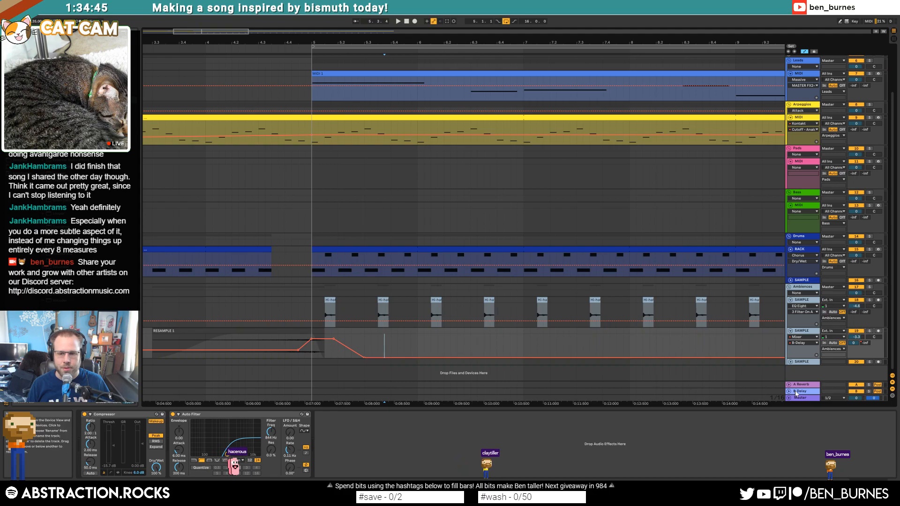
Step: Set the B Delay return's filter to 2.32 kHz with width 4.52 and its feedback to 41%
click(386, 347)
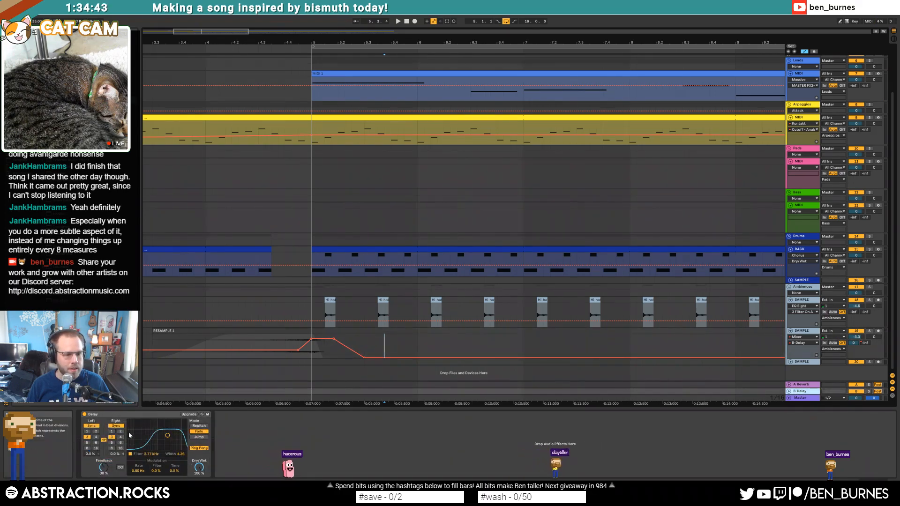
drag(167, 435, 165, 435)
drag(103, 467, 103, 466)
scroll(204, 357, down, 5)
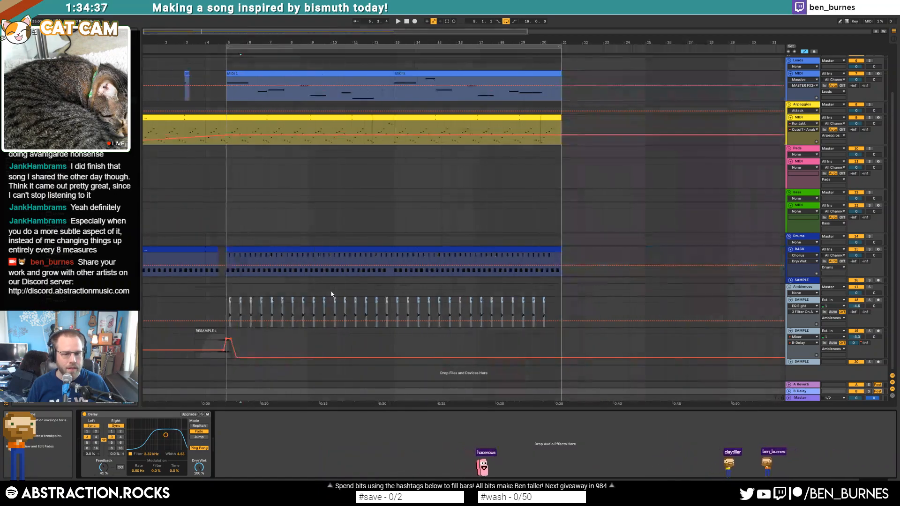
Step: Hide the automation, play the song from just before bar 5, and review how the arrangement sounds across the tracks
key(a)
click(170, 48)
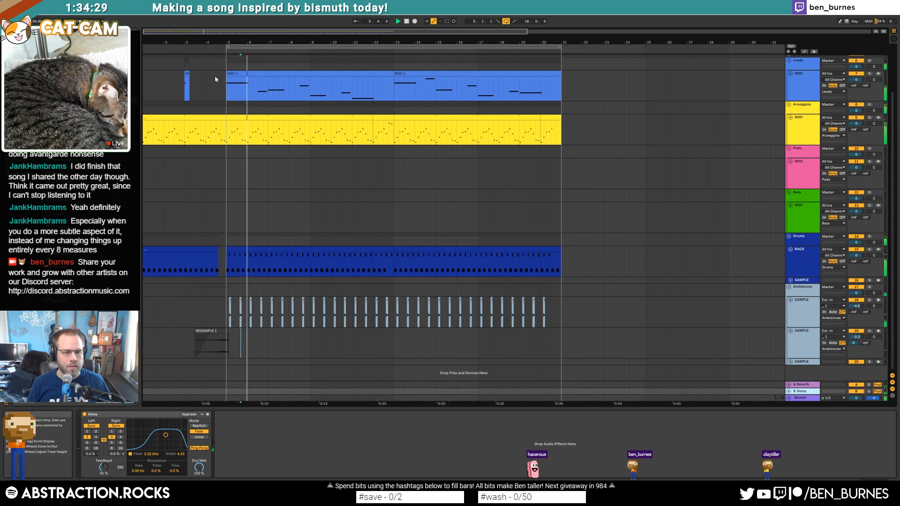
click(220, 174)
drag(231, 33, 232, 35)
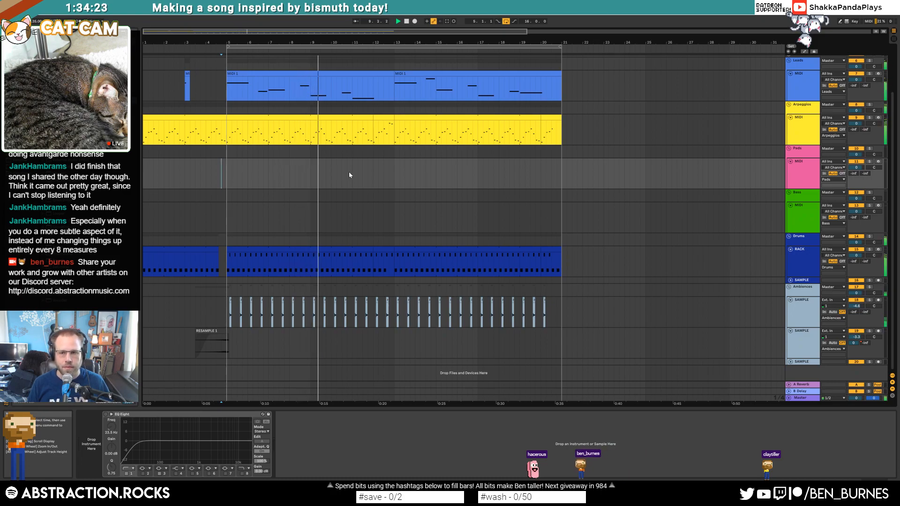
scroll(515, 184, up, 4)
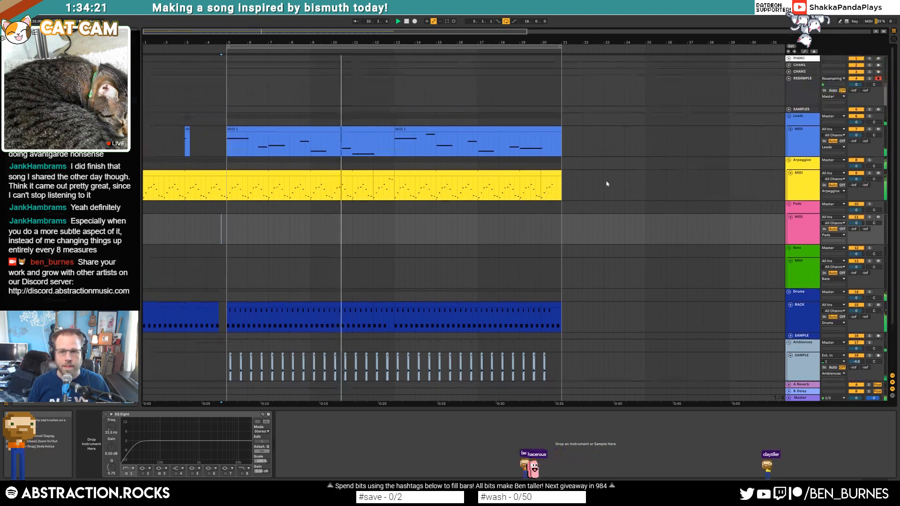
scroll(788, 79, down, 2)
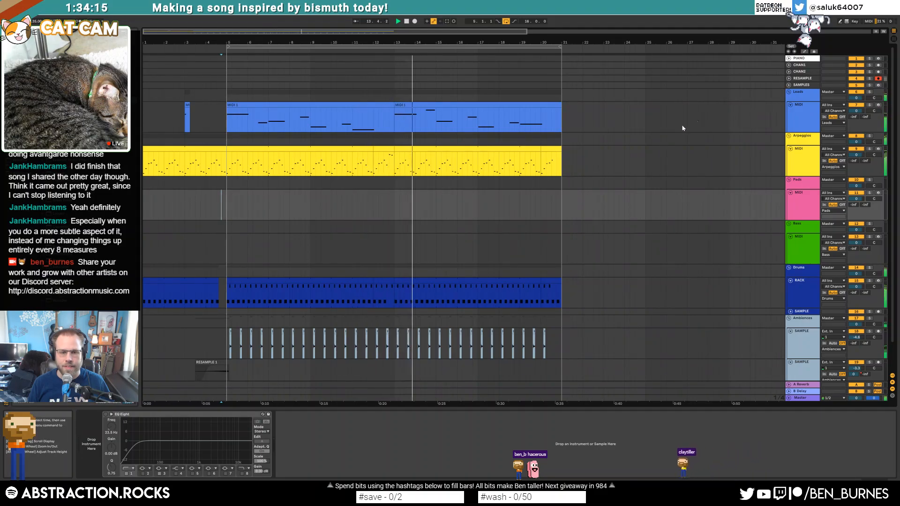
scroll(484, 309, down, 2)
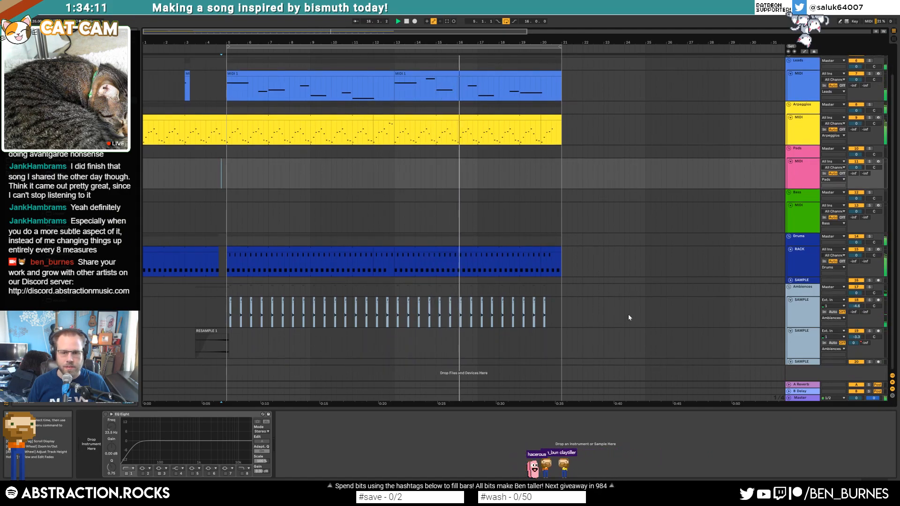
Step: Create an empty one-bar MIDI clip at bar 20 on the Pads MIDI track
click(803, 170)
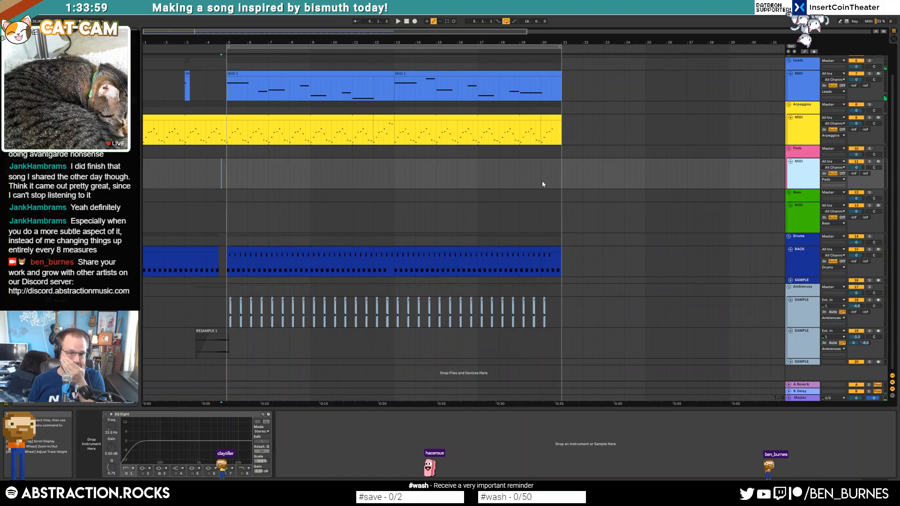
drag(542, 183, 556, 185)
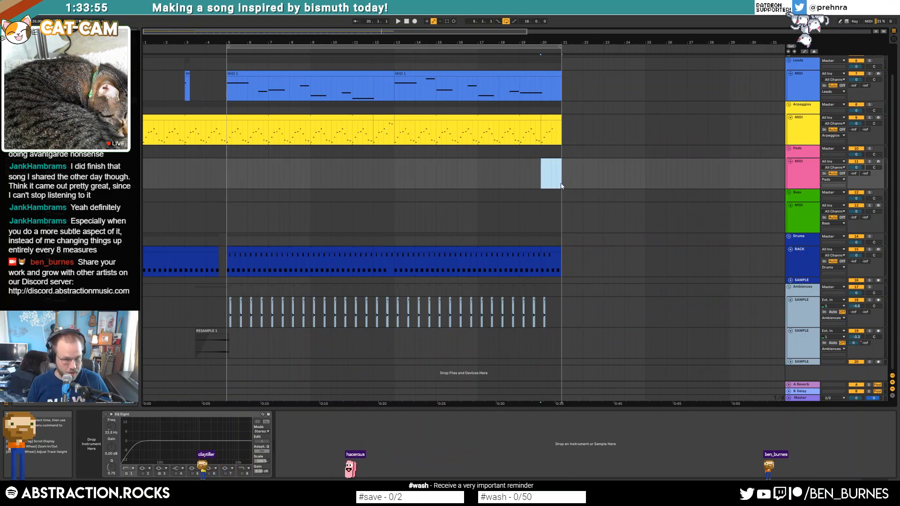
key(ctrl+shift+r)
click(436, 141)
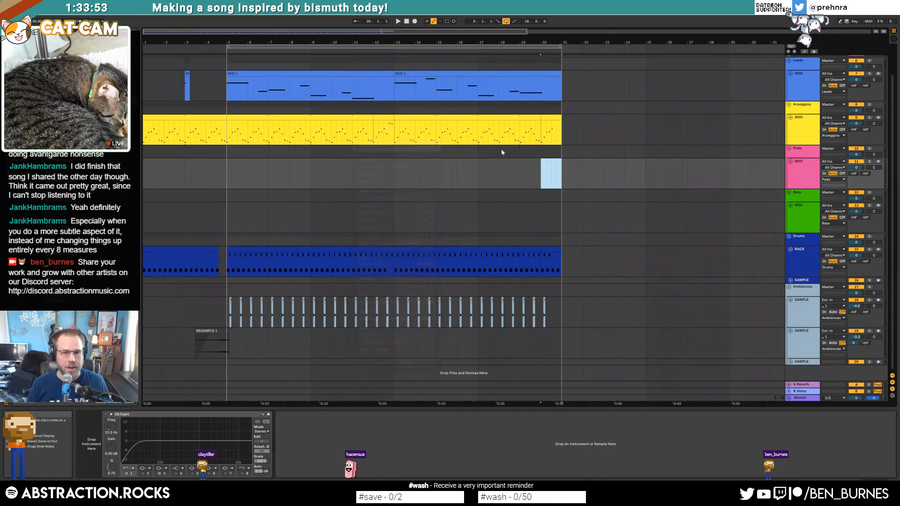
click(806, 179)
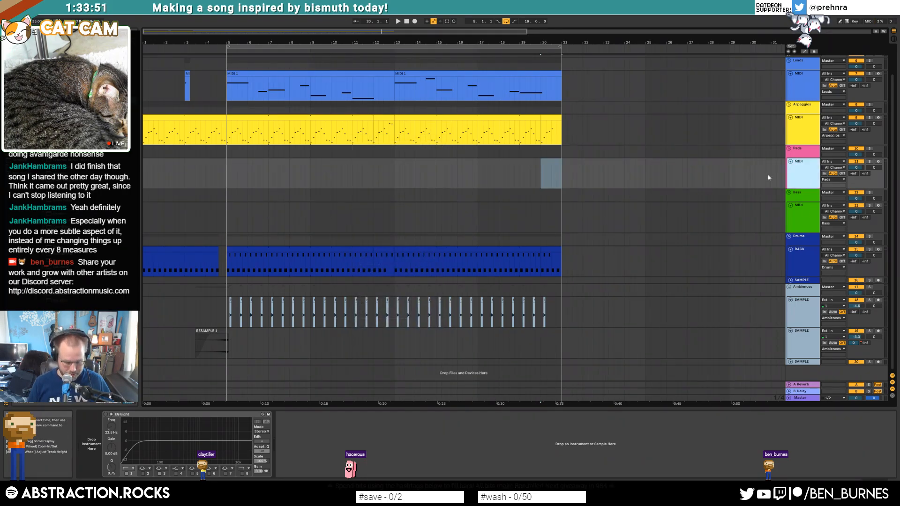
click(549, 168)
drag(541, 170, 556, 174)
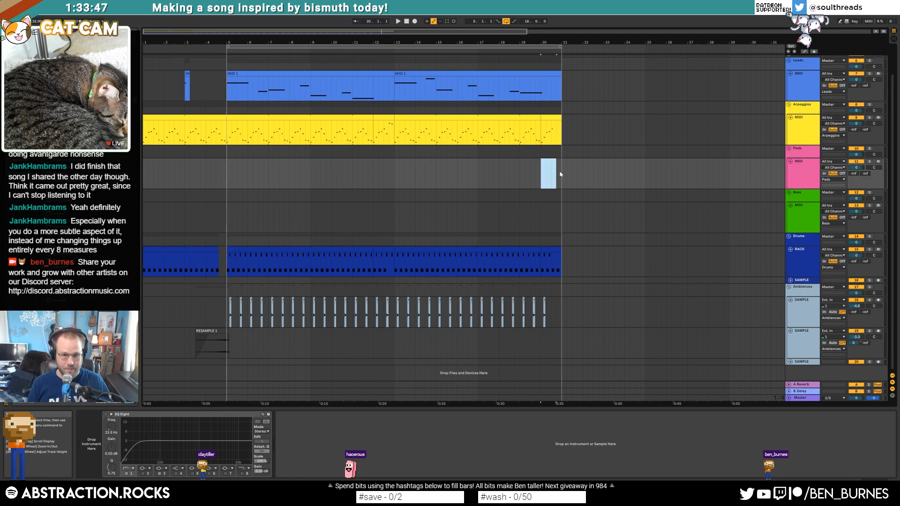
key(ctrl+shift+m)
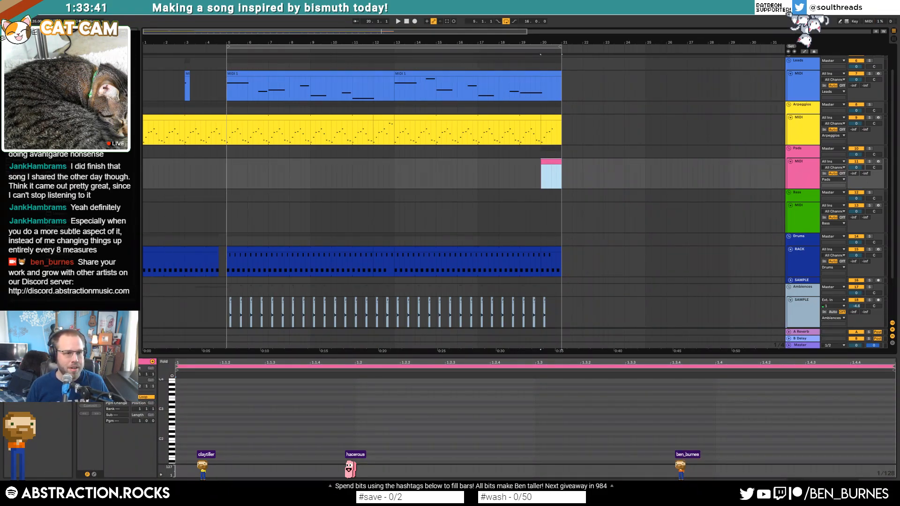
Step: Load the Analog synth onto the Pads MIDI track, lower its first filter's cutoff, and set the resonance to about 35%
click(145, 83)
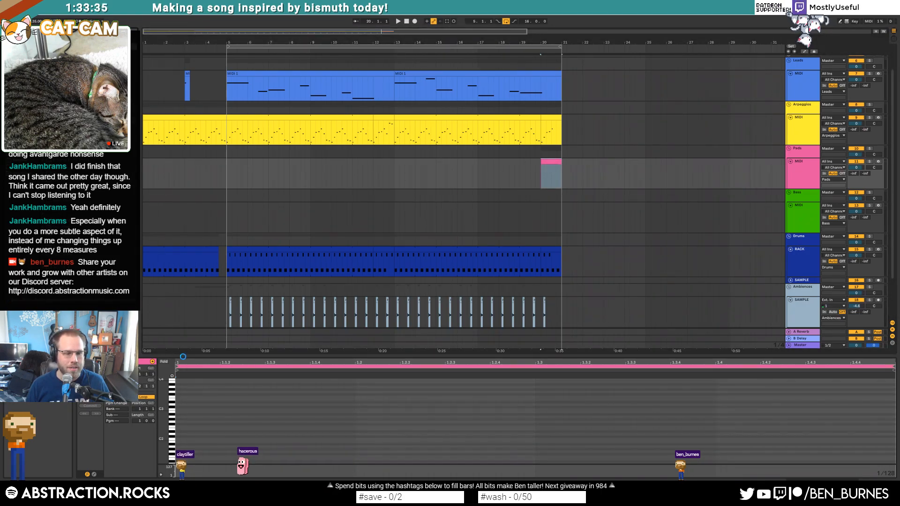
key(shift+Tab)
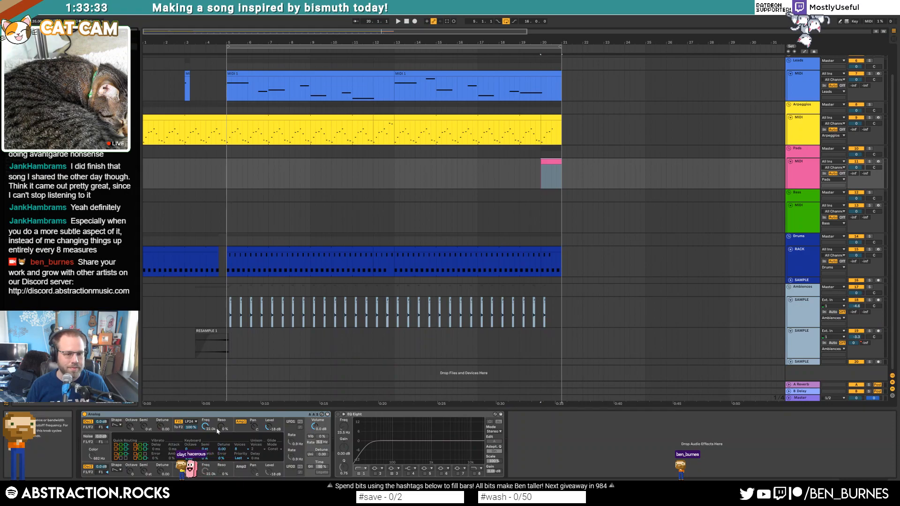
drag(222, 428, 221, 417)
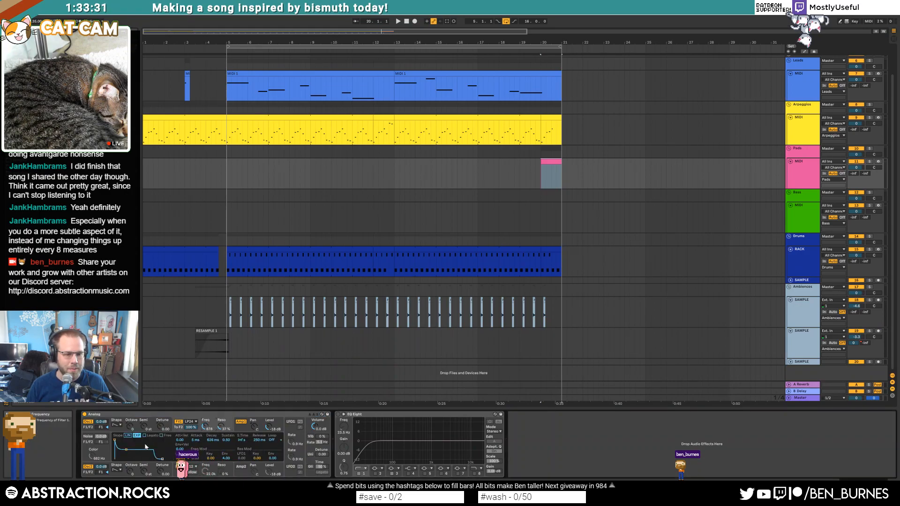
drag(220, 428, 221, 432)
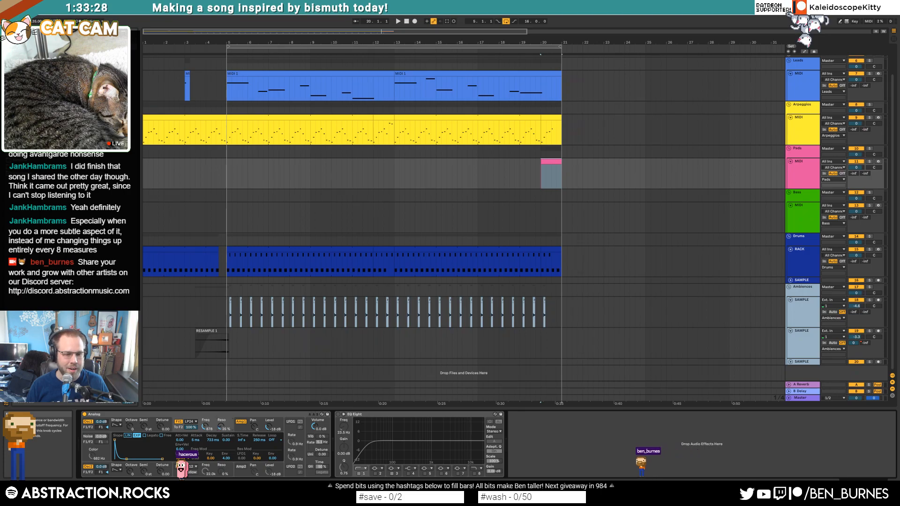
Step: Enable unison in Analog and detune oscillator 1 slightly up and oscillator 2 slightly down
click(310, 454)
click(235, 450)
click(244, 429)
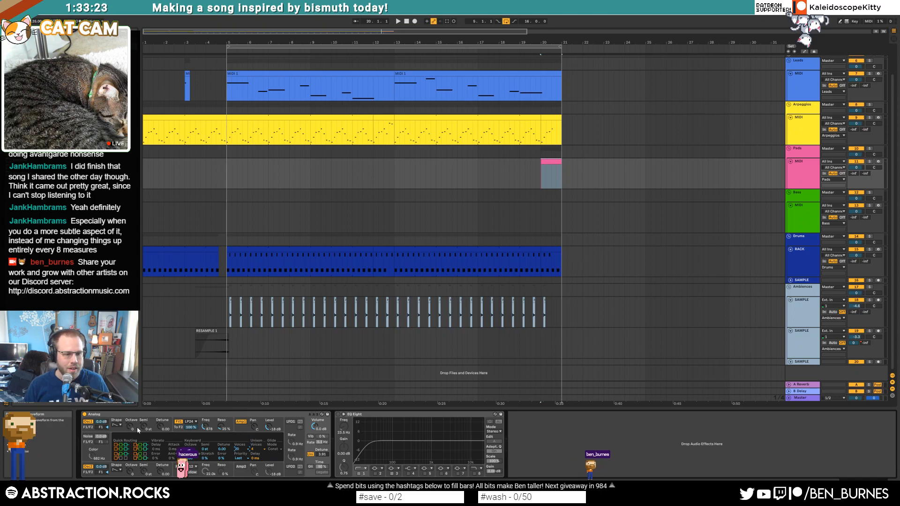
drag(159, 426, 158, 424)
drag(158, 471, 158, 474)
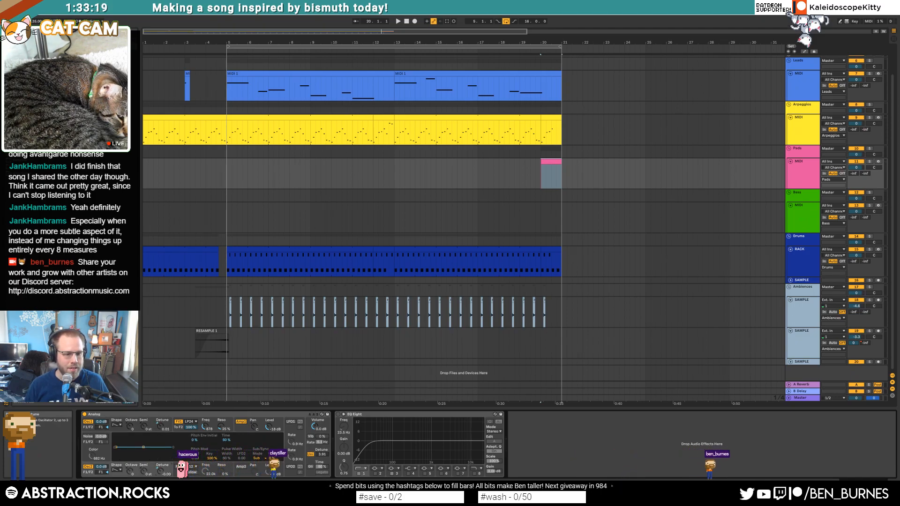
Step: Shape Analog's Amp 1 envelope as a plucky decay of about 1.11 s with no sustain
click(242, 428)
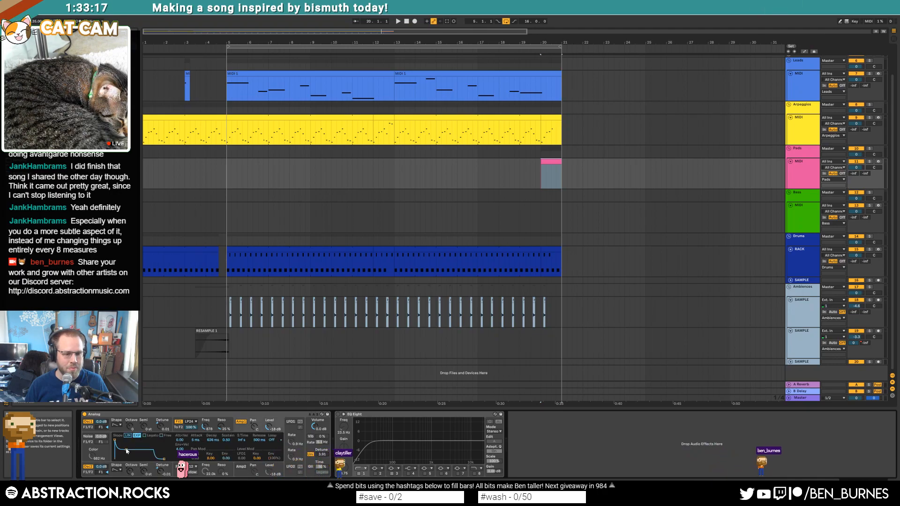
drag(126, 451, 128, 459)
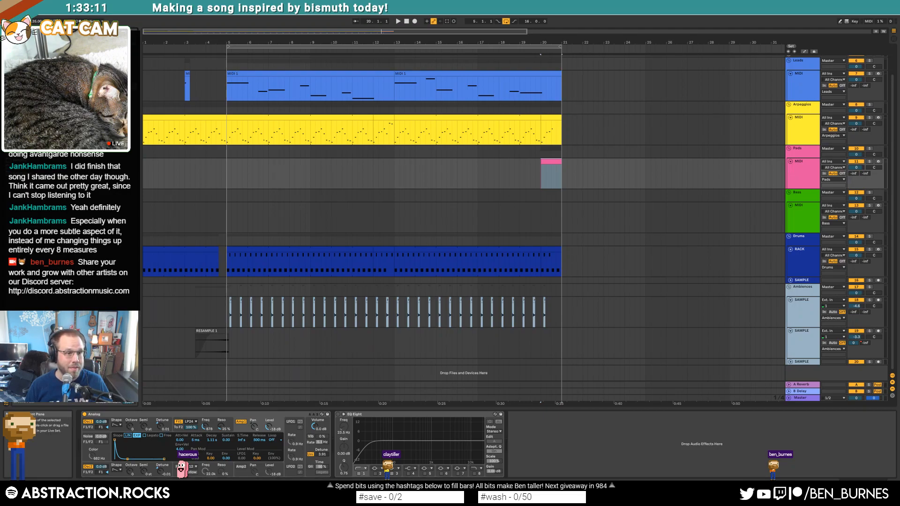
Step: Insert ValhallaDelay between Analog and EQ Eight on the Pads MIDI track, and set its mode to HiFi
drag(288, 377, 334, 433)
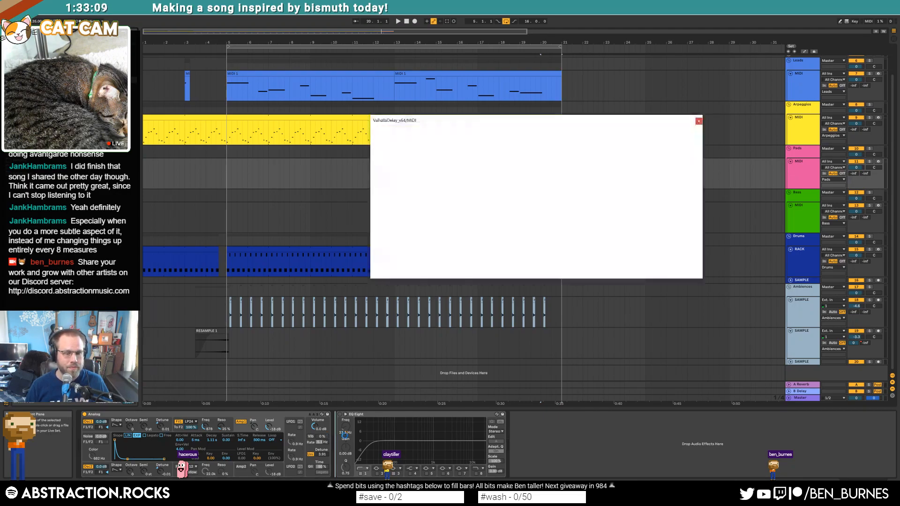
drag(462, 123, 466, 175)
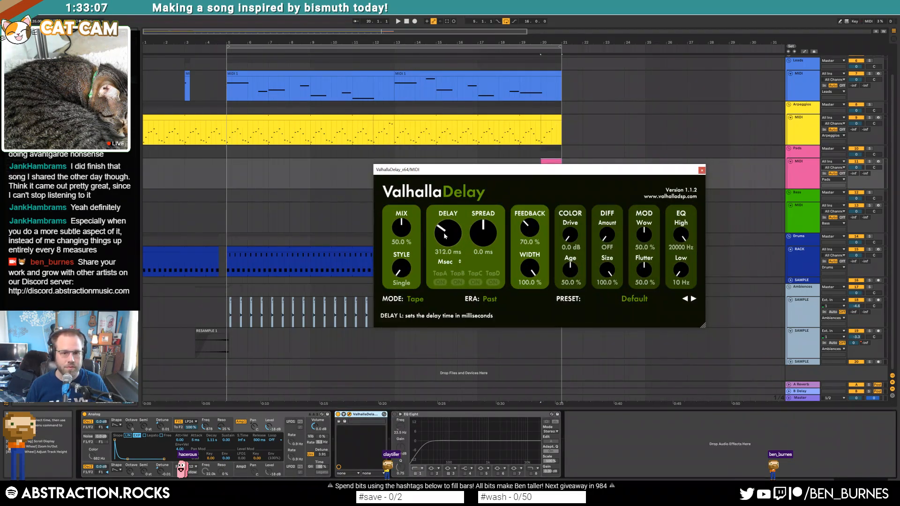
double_click(444, 235)
click(415, 299)
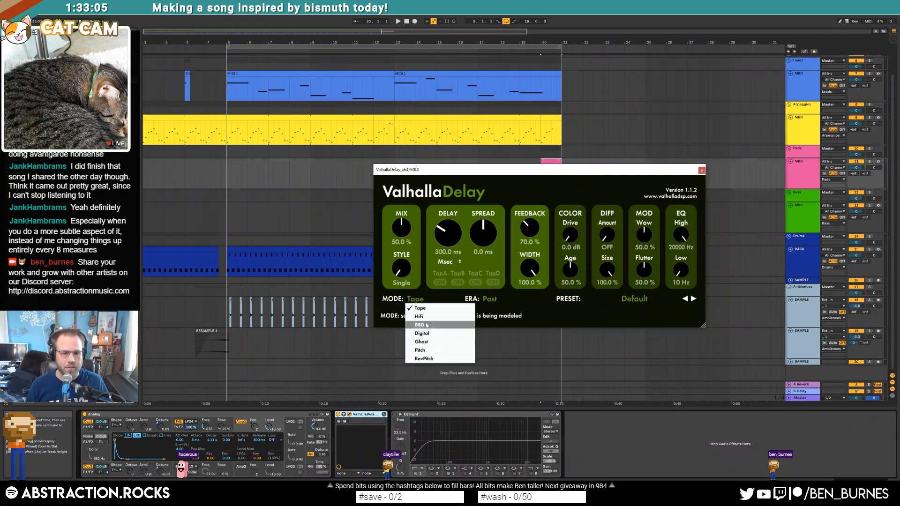
click(435, 317)
Step: Set ValhallaDelay's feedback to 70.8% and spread to 2.1 ms, and sync the delay time to a 1/8 note
drag(539, 243, 456, 229)
click(443, 262)
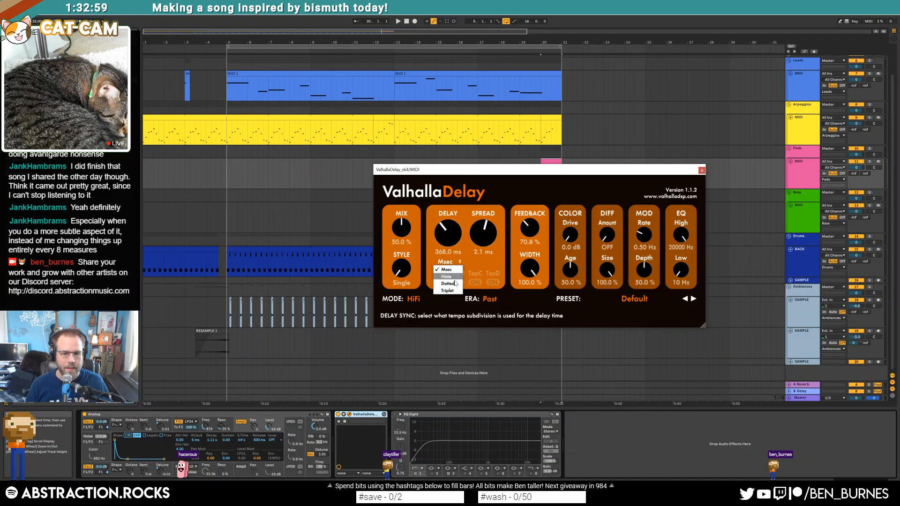
click(446, 276)
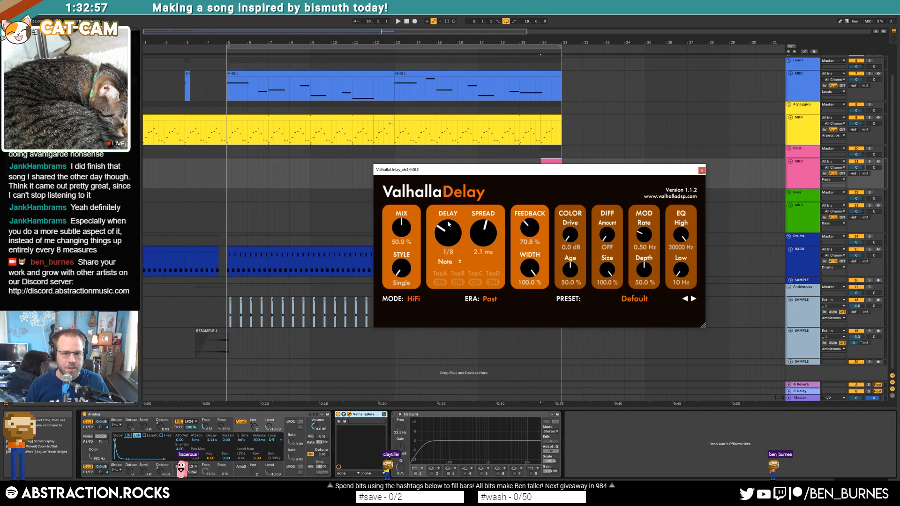
Step: Raise ValhallaDelay's drive to about 7.2 dB, adjust its modulation and mix, and close the plugin window
drag(601, 225, 572, 223)
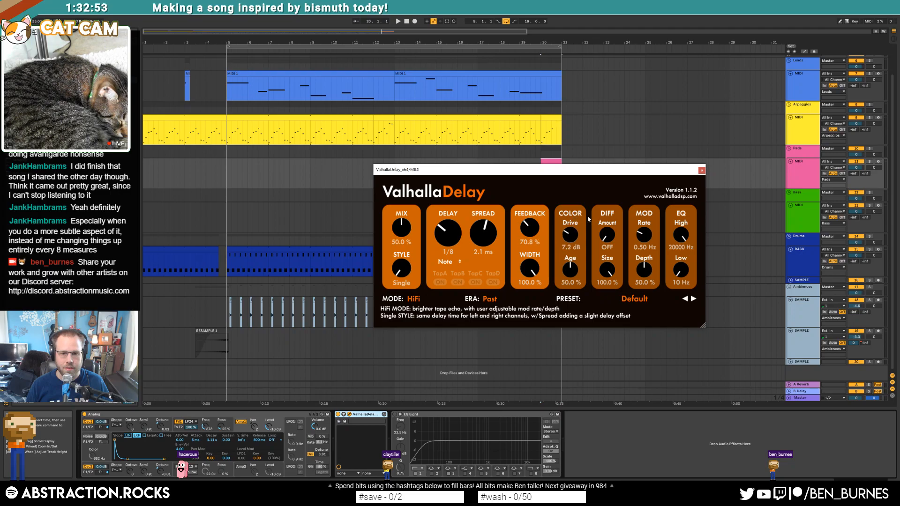
drag(644, 235, 676, 238)
drag(402, 229, 403, 238)
click(702, 170)
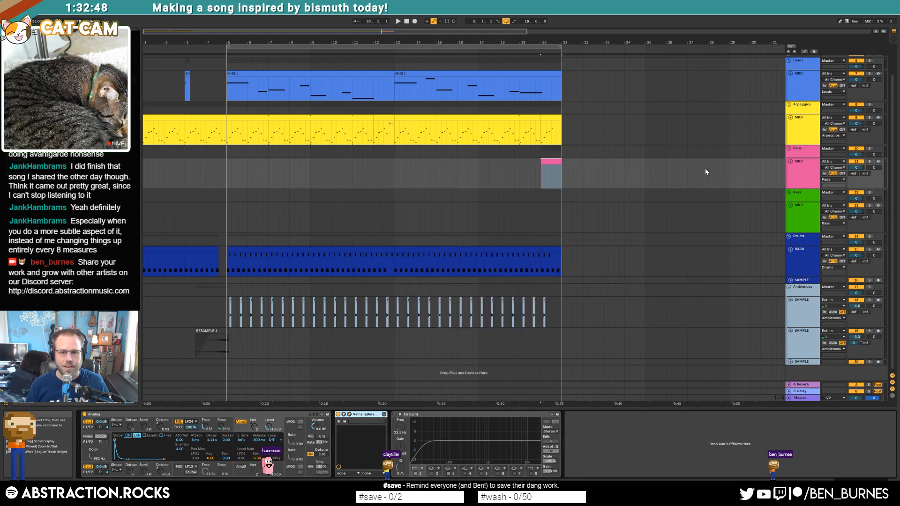
Step: Draw eighth-note C3 and G3 notes at the start of the Pads clip and audition them
double_click(550, 162)
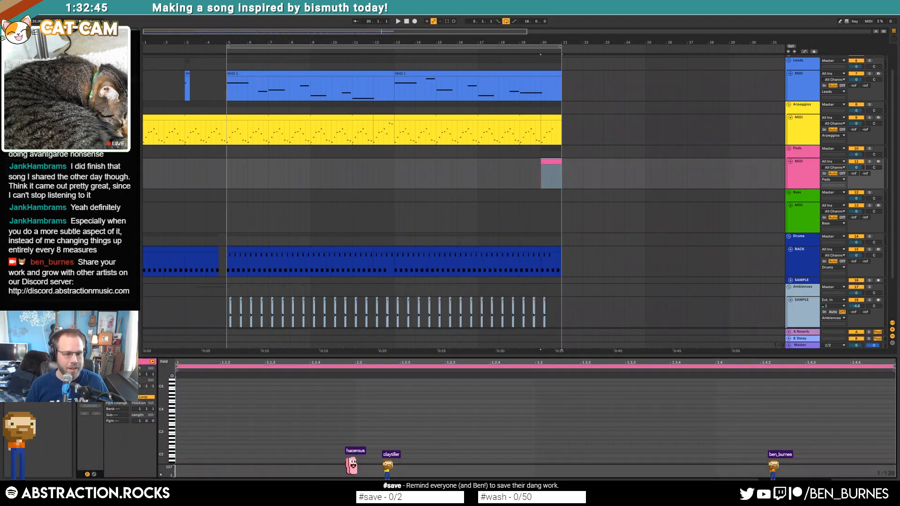
double_click(177, 447)
drag(238, 447, 219, 447)
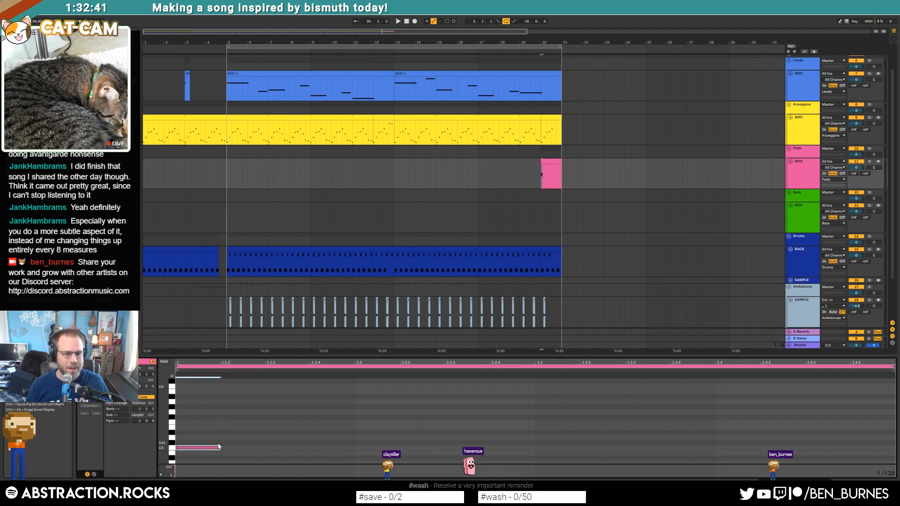
drag(230, 411, 265, 411)
key(space)
key(space)
Step: Lower Analog's first filter cutoff and shorten its filter envelope decay to about 469 ms while auditioning the chord
key(shift+Tab)
drag(204, 428, 204, 447)
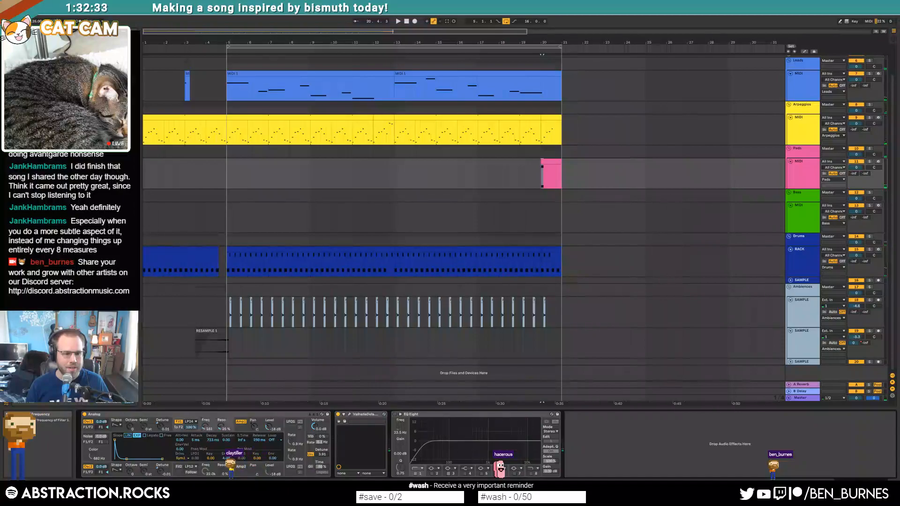
key(space)
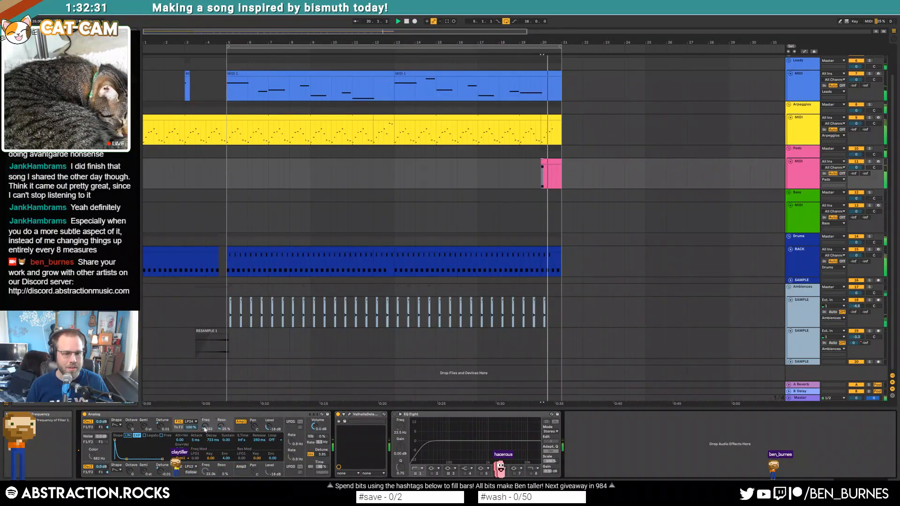
key(shift+Tab)
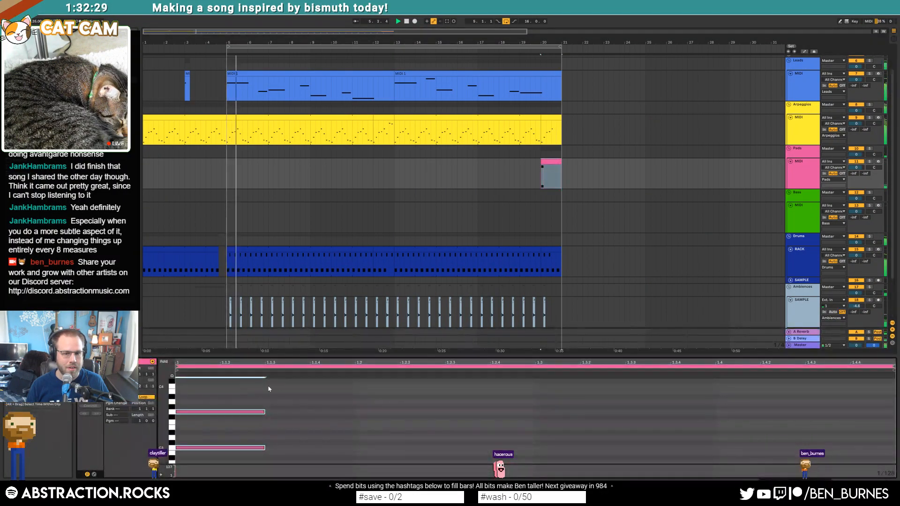
key(shift+Tab)
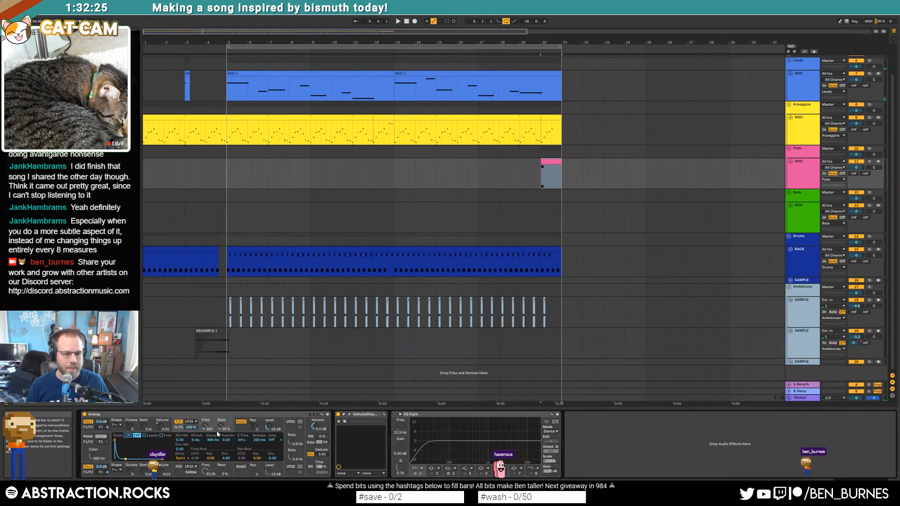
Step: Shorten Analog's Amp 1 decay and raise the first filter's cutoff to about 311 Hz while auditioning
click(239, 432)
key(space)
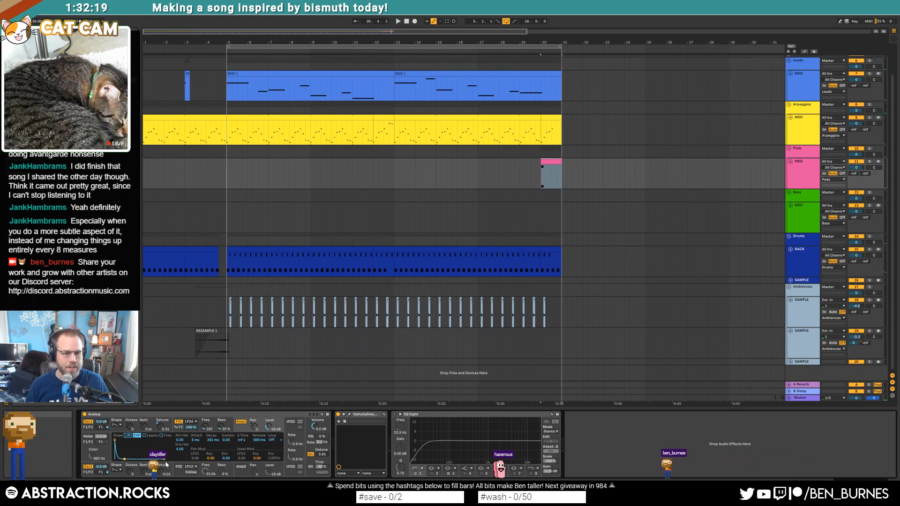
drag(205, 427, 205, 421)
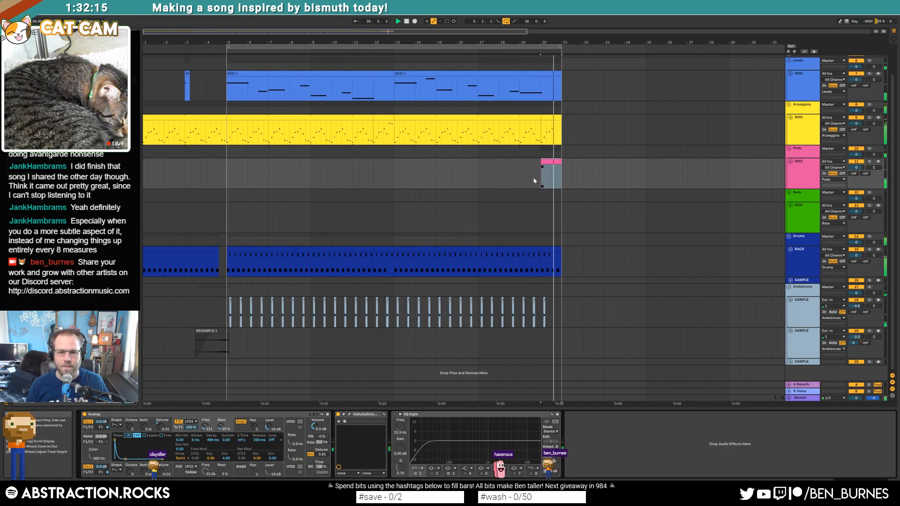
Step: Shift both notes in the Pads clip an eighth note later so they start at 1.1.3
double_click(552, 162)
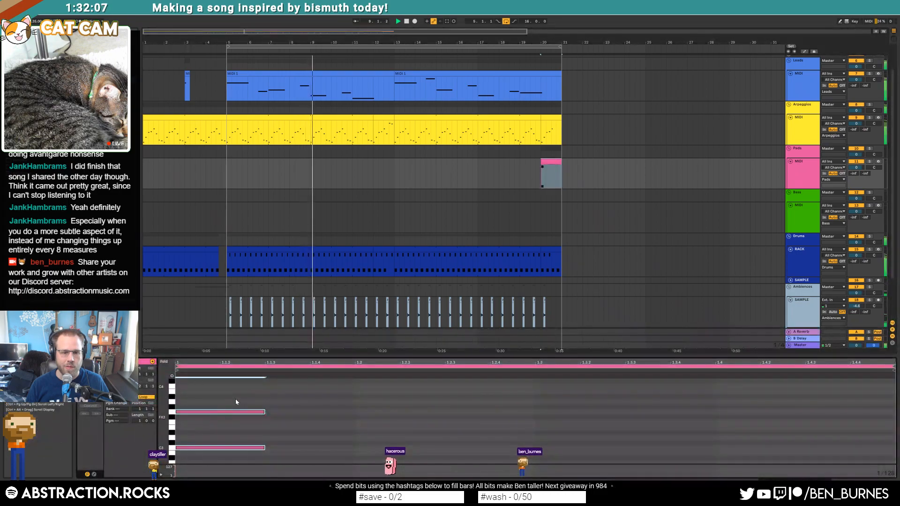
drag(240, 479, 240, 476)
key(Right)
key(Right)
key(Right)
key(Right)
key(Right)
key(Right)
key(Right)
key(Right)
key(Right)
key(Right)
key(Right)
key(Right)
key(Right)
key(Right)
key(Right)
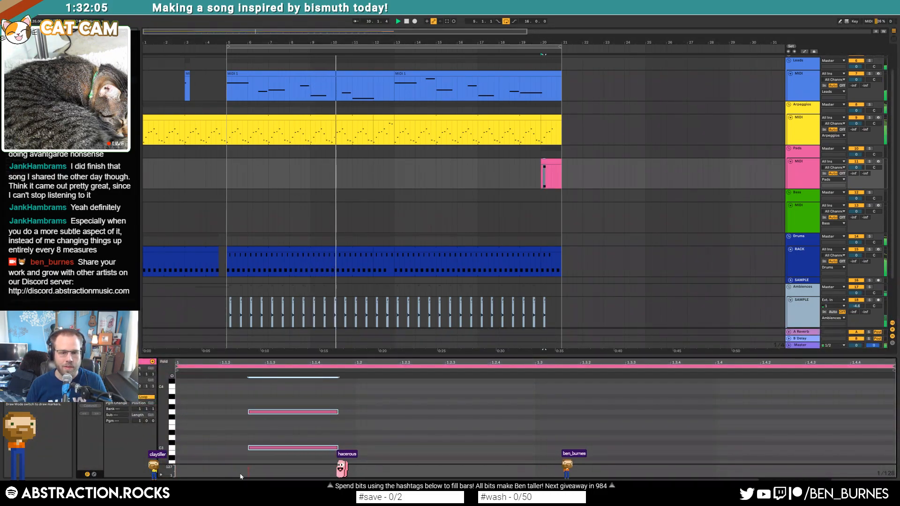
key(Right)
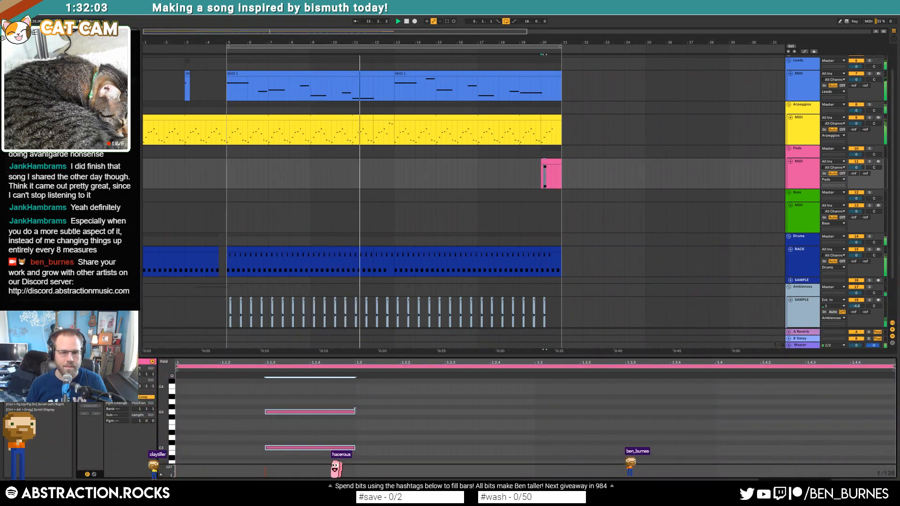
Step: Check Analog's voice and unison settings and its first filter's cutoff while the song plays
click(466, 162)
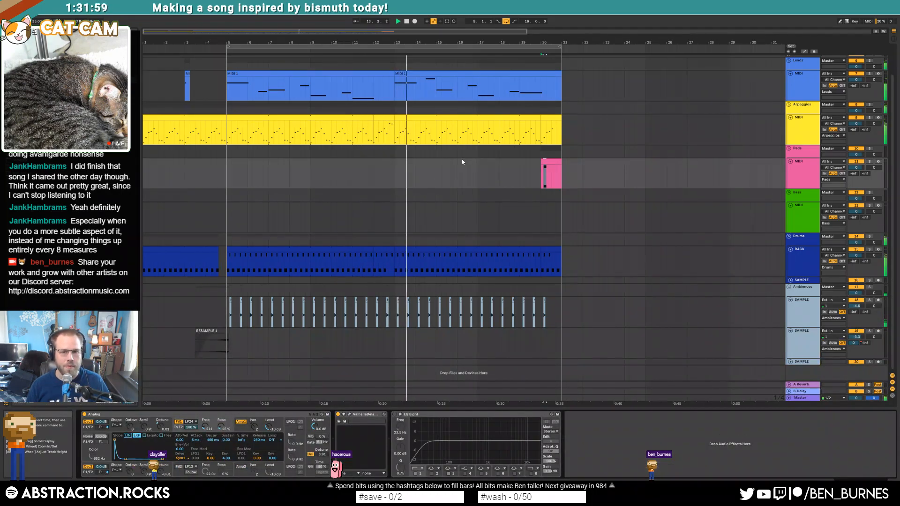
click(551, 174)
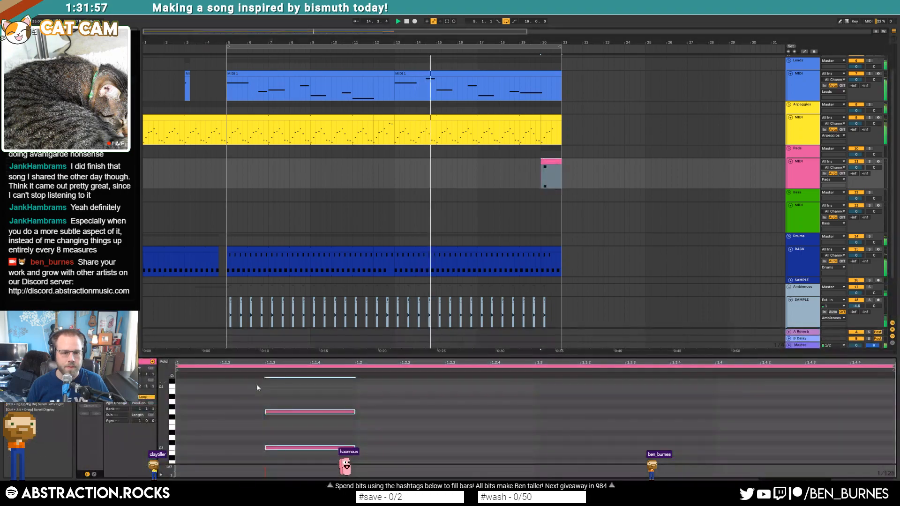
key(shift+Tab)
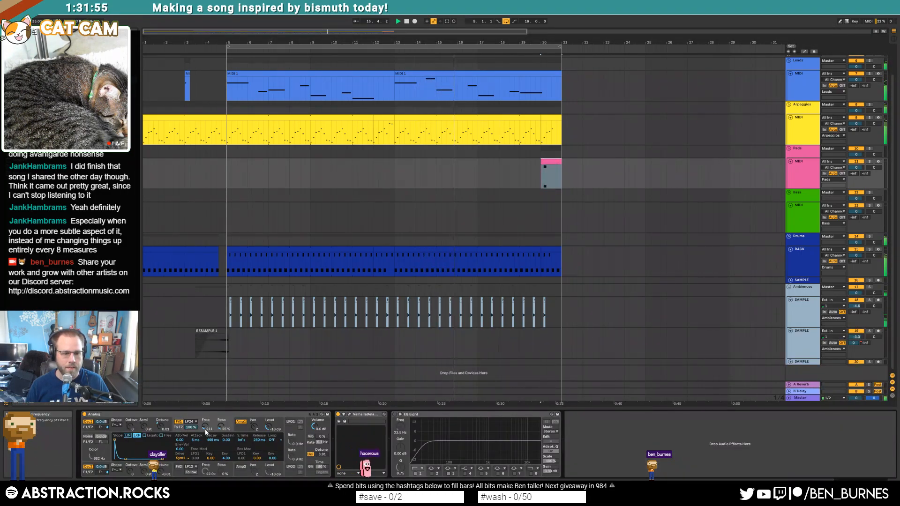
click(321, 454)
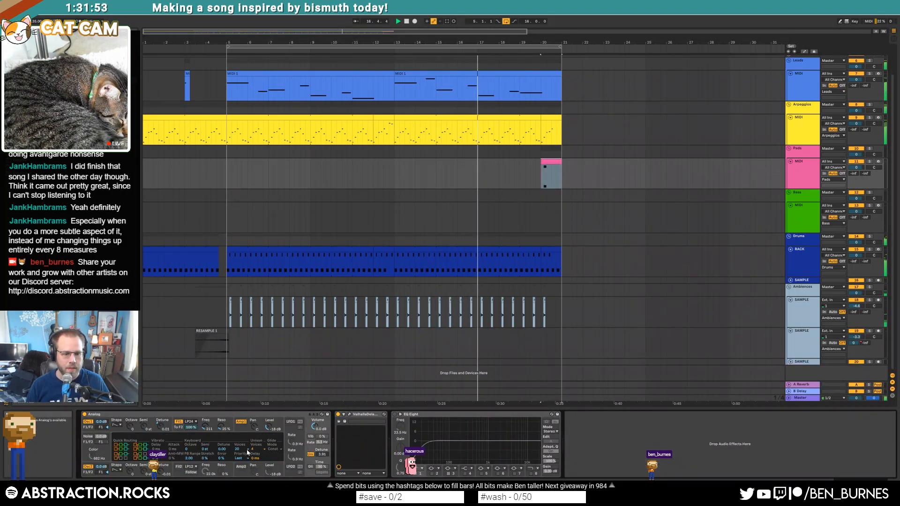
click(206, 429)
Step: Audition the Pads chord an octave lower, and transpose both notes up to C4 and G4
double_click(548, 160)
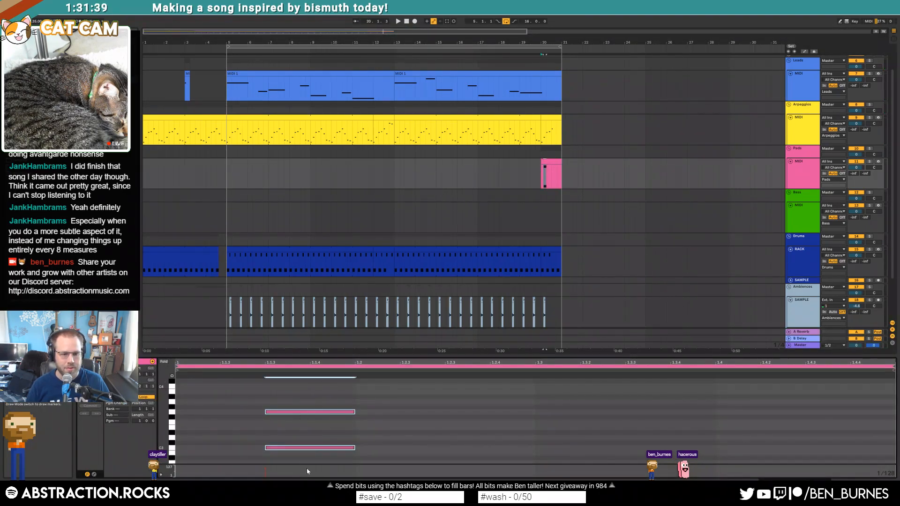
key(shift+Down)
key(space)
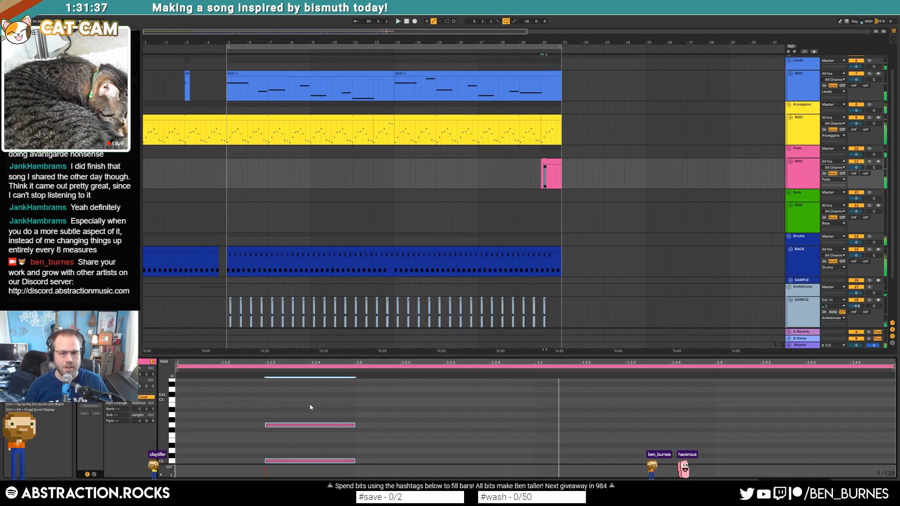
key(shift+Up)
key(shift+Up)
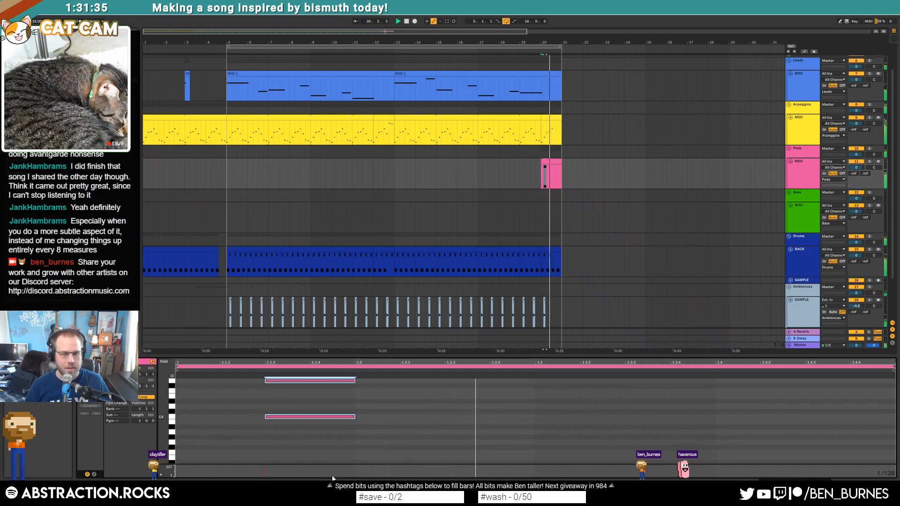
Step: Replace Analog with Wavetable, give its amp envelope a fast decay without sustain, and low-pass filter 1 at about 1 kHz with 29% resonance
key(shift+Tab)
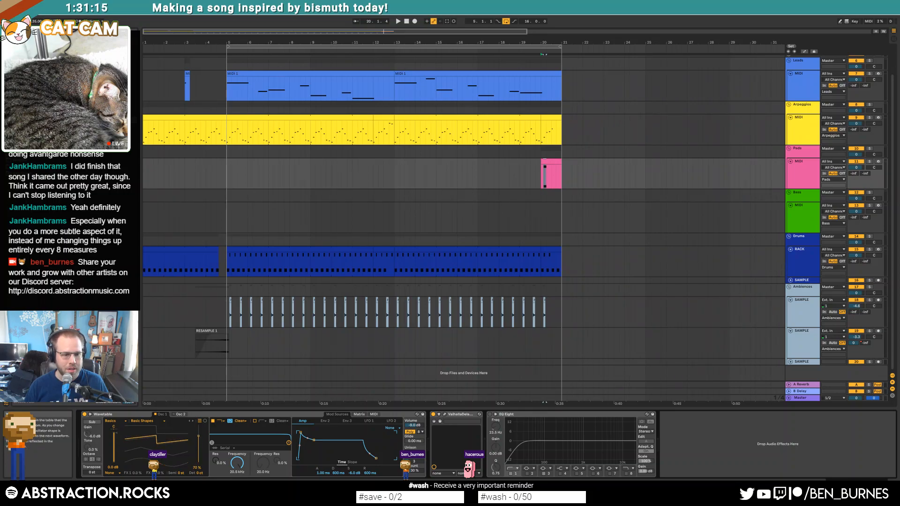
drag(314, 440, 315, 459)
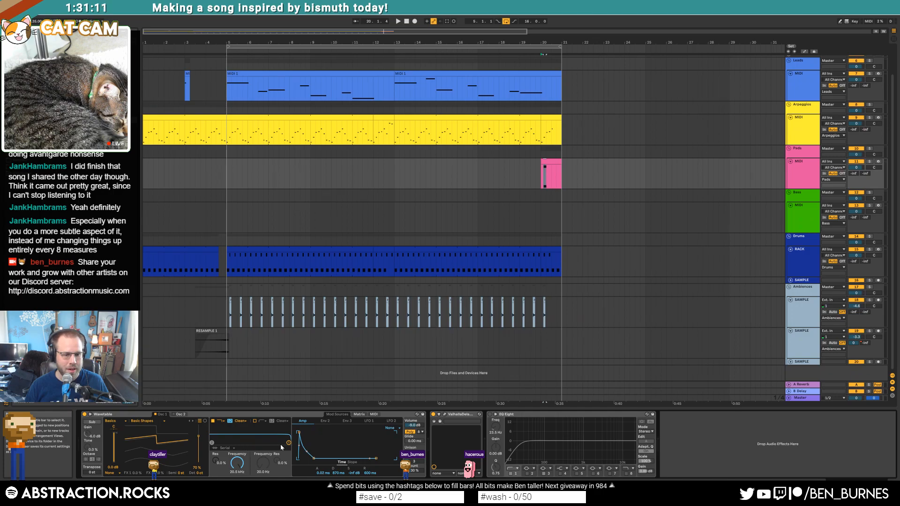
drag(245, 444, 258, 439)
Step: Solo the Pads MIDI track and shorten Wavetable's amp envelope decay while auditioning the chord
key(space)
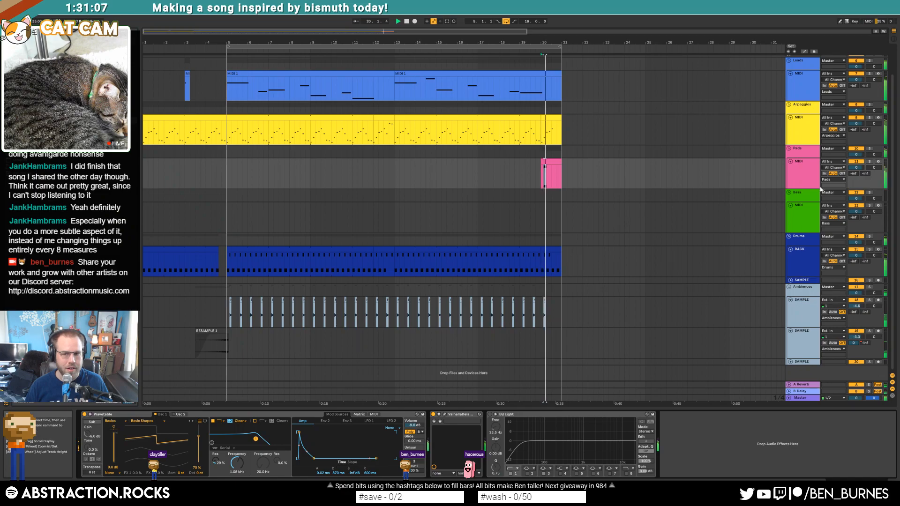
click(869, 161)
key(space)
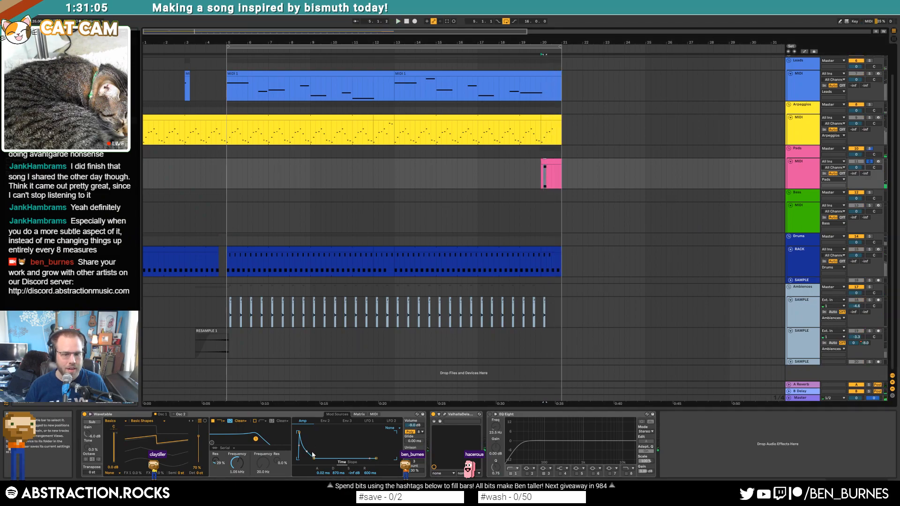
drag(313, 458, 311, 458)
key(space)
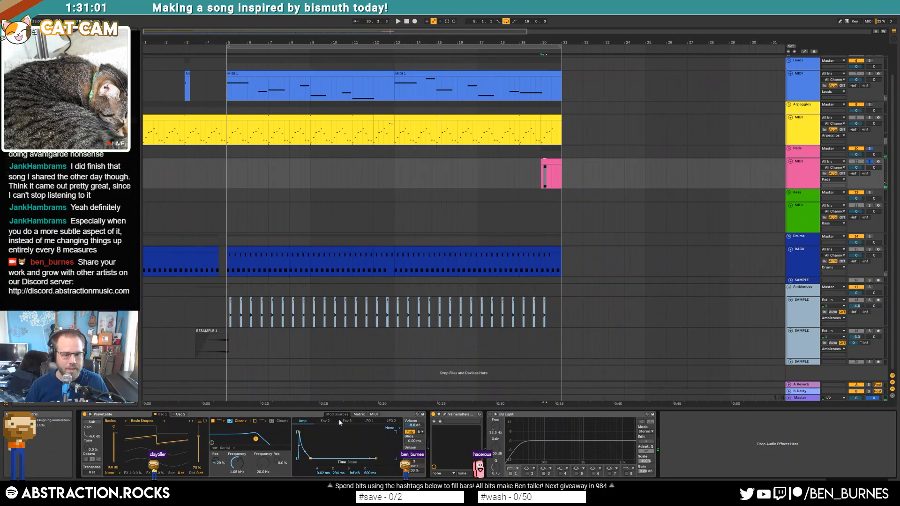
Step: Modulate Wavetable's filter 1 frequency from the amp envelope in the modulation matrix, and audition the amount
click(359, 414)
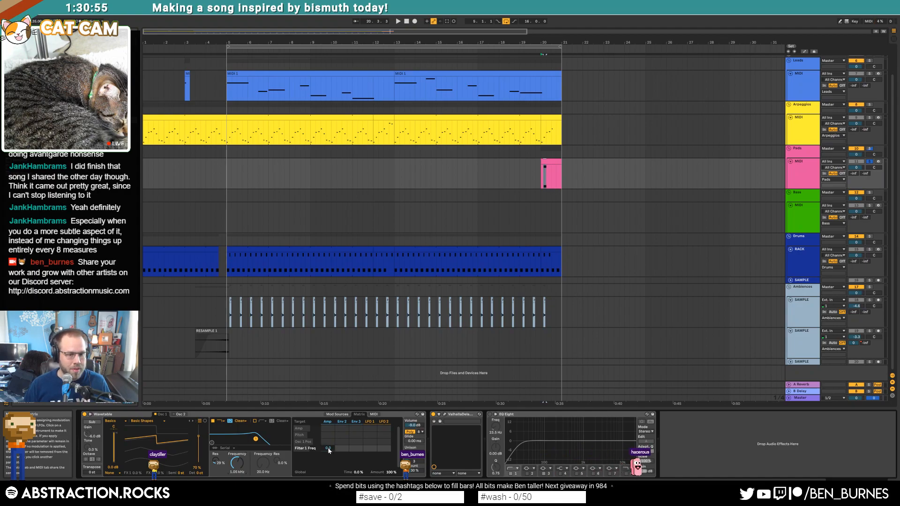
key(space)
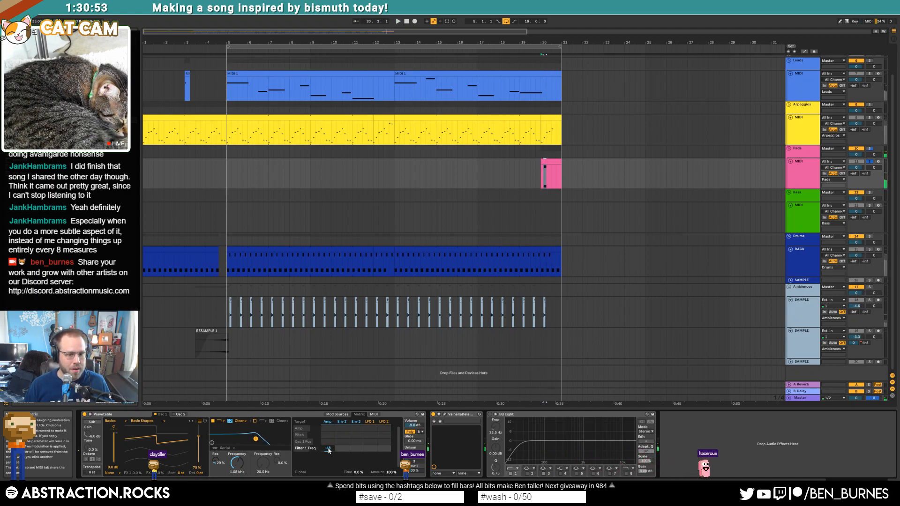
key(space)
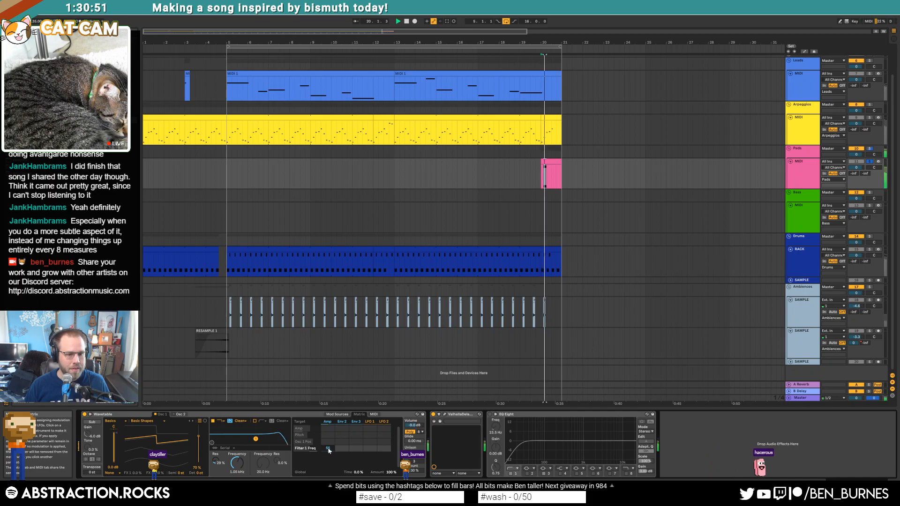
Step: Set Wavetable's filter 1 frequency to 486 Hz and its unison amount to 27%, auditioning the Pads chord soloed and in the mix
key(space)
drag(236, 463, 237, 476)
key(space)
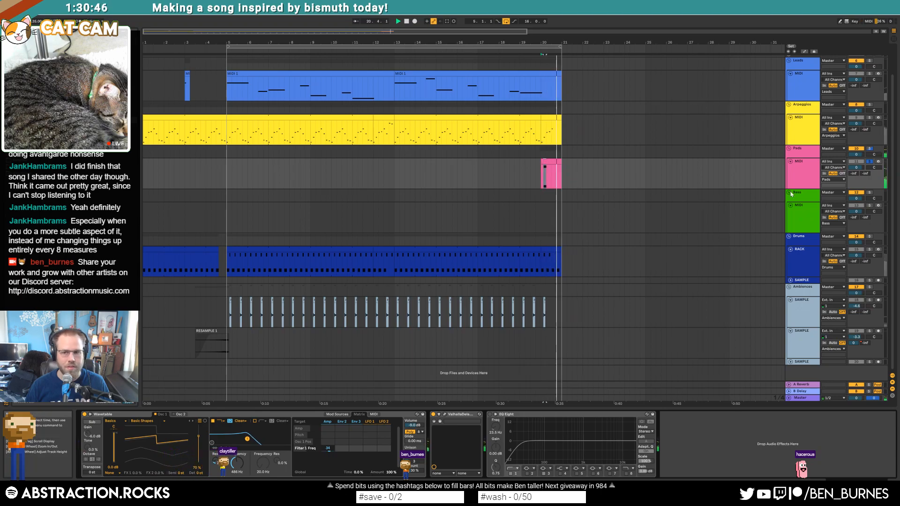
key(space)
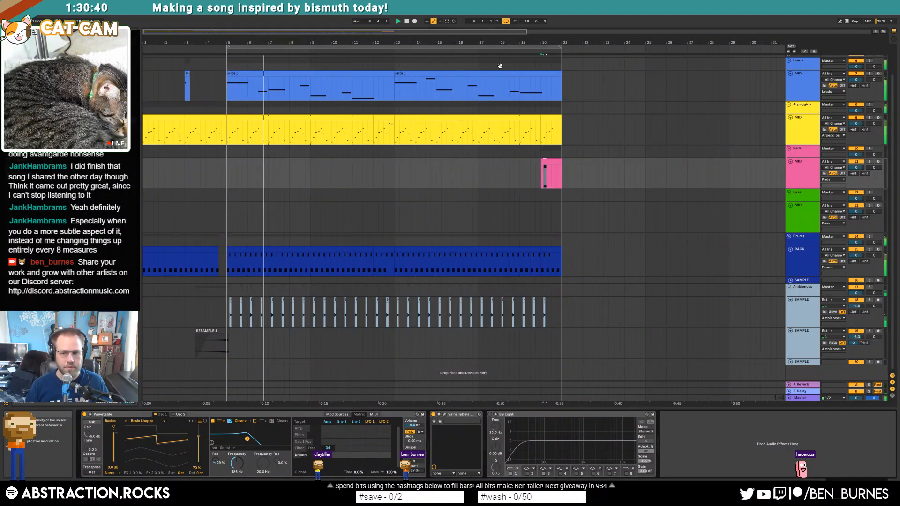
Step: Duplicate the hi-hat SAMPLE track in the Ambiences group and delete all the copied clips from the duplicate
drag(287, 43, 351, 32)
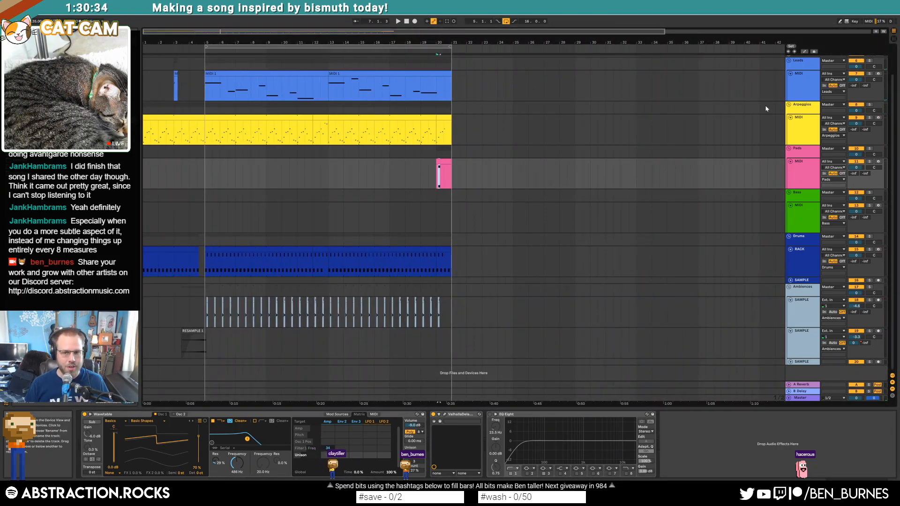
click(806, 314)
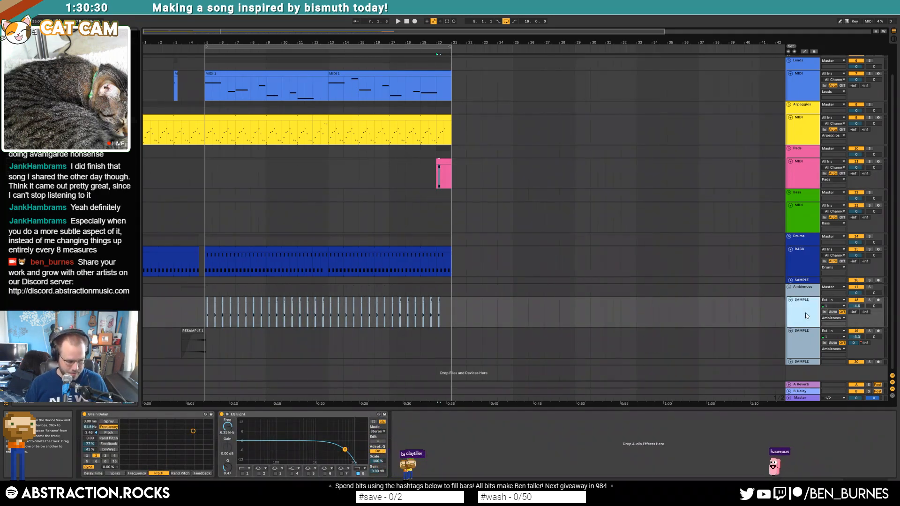
key(ctrl+d)
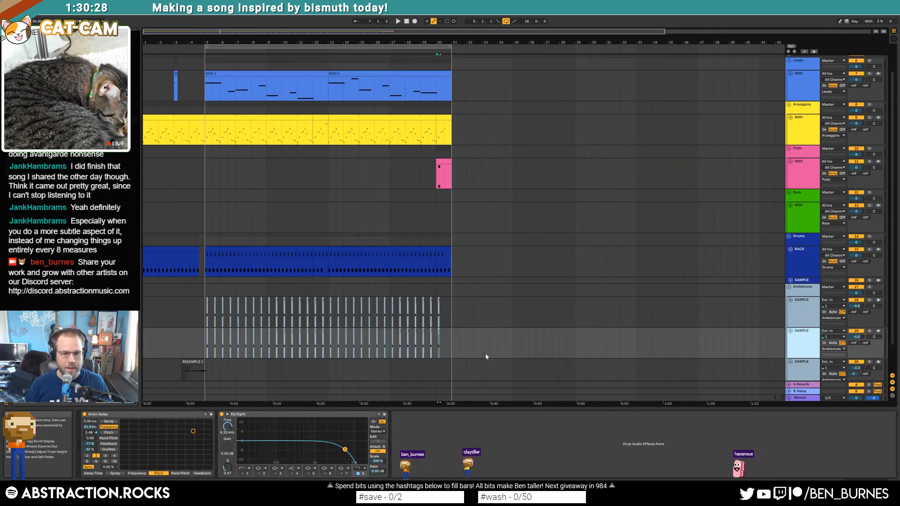
drag(450, 339, 205, 338)
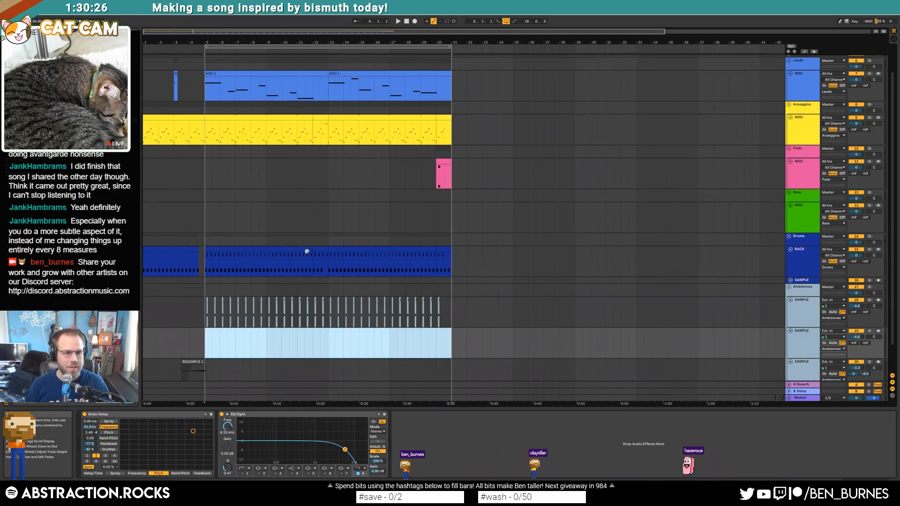
key(Delete)
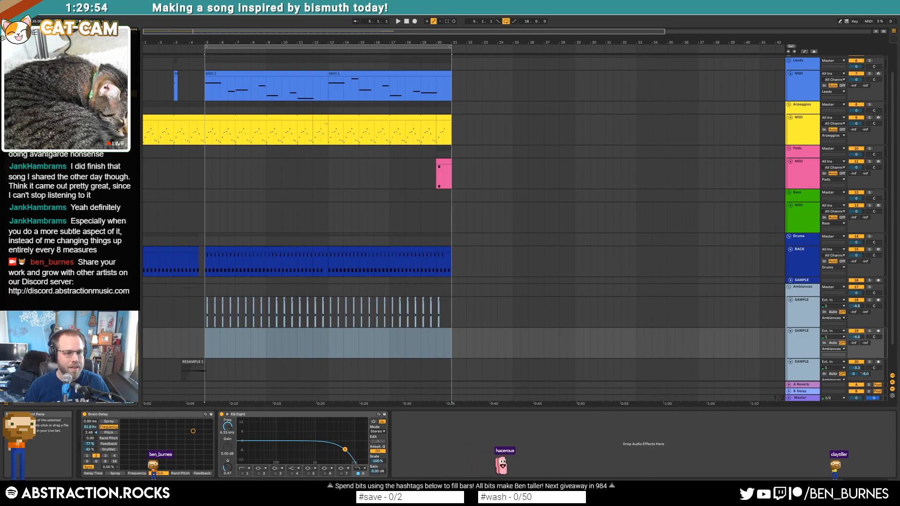
Step: Place the Open Triangle sample at 4.3 on the duplicated SAMPLE track and trim its end to bar 5
click(192, 345)
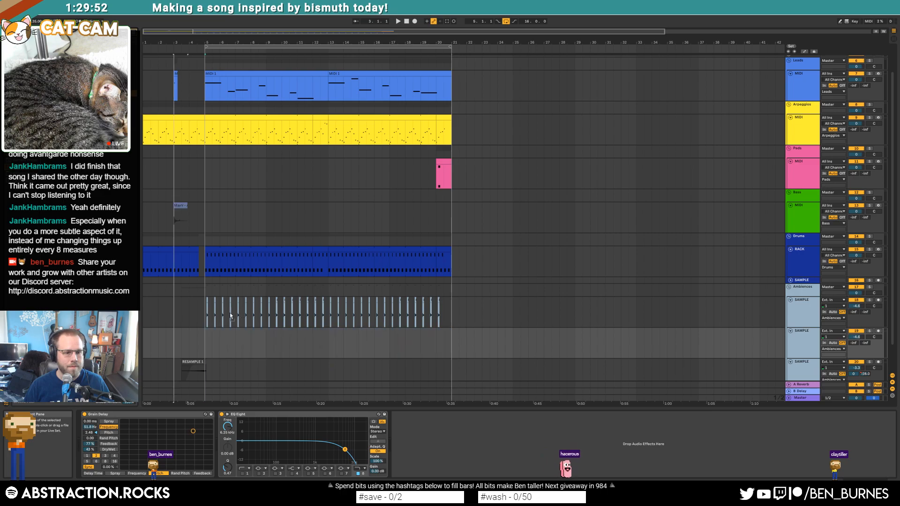
drag(192, 344, 201, 342)
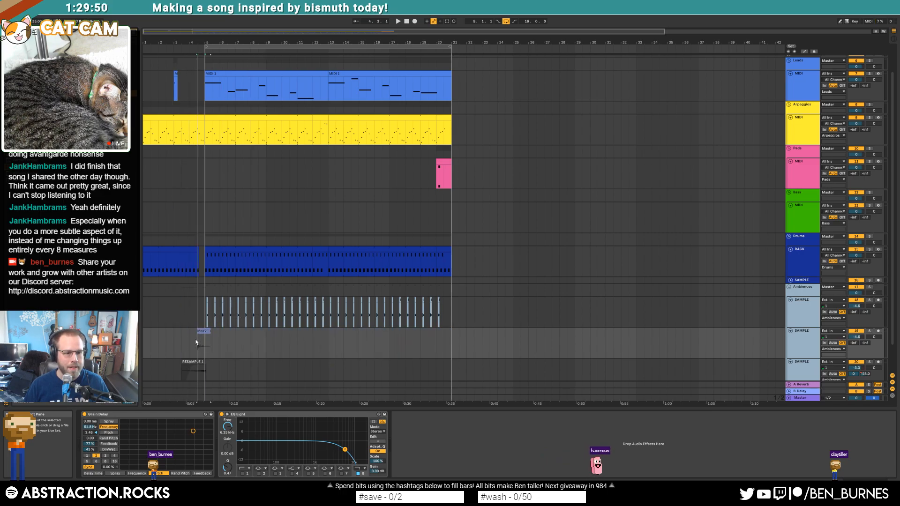
scroll(196, 342, up, 10)
key(space)
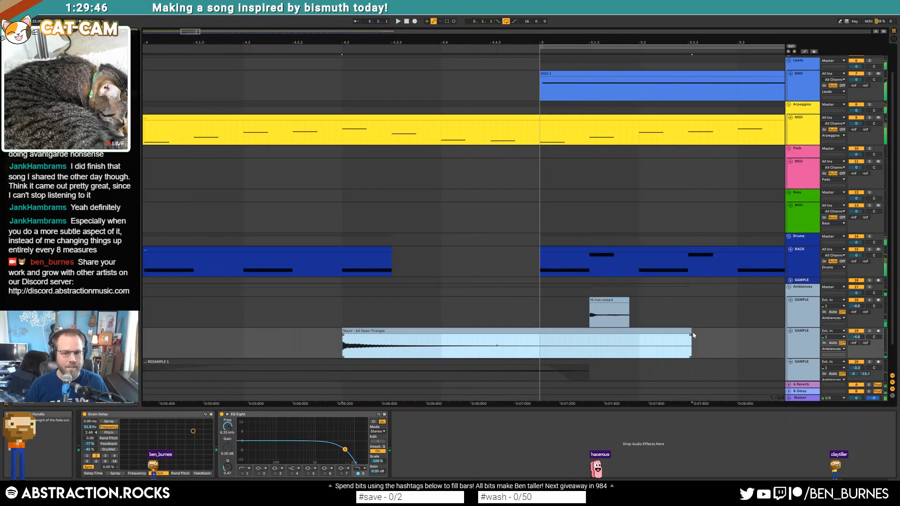
drag(692, 336, 539, 333)
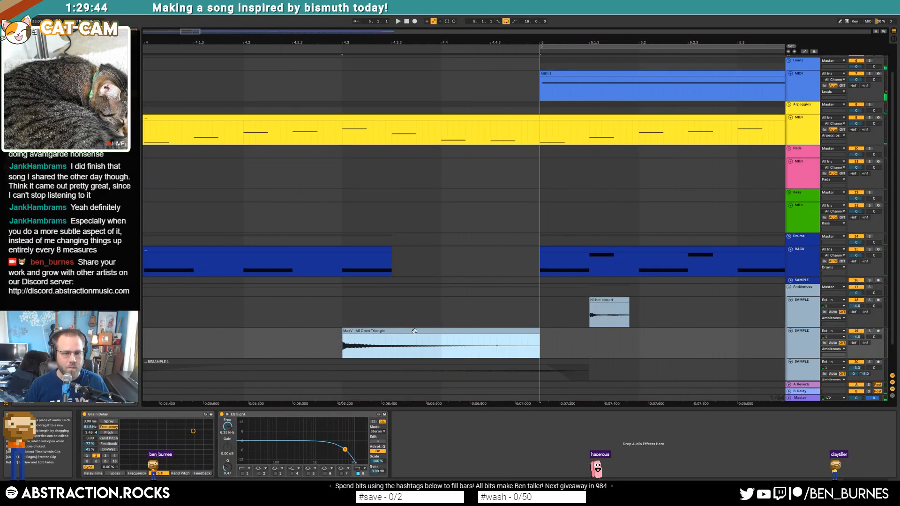
Step: Set the triangle track's volume to about -1.5 dB, auditioning the hit soloed and in the full mix
scroll(326, 327, down, 3)
click(285, 341)
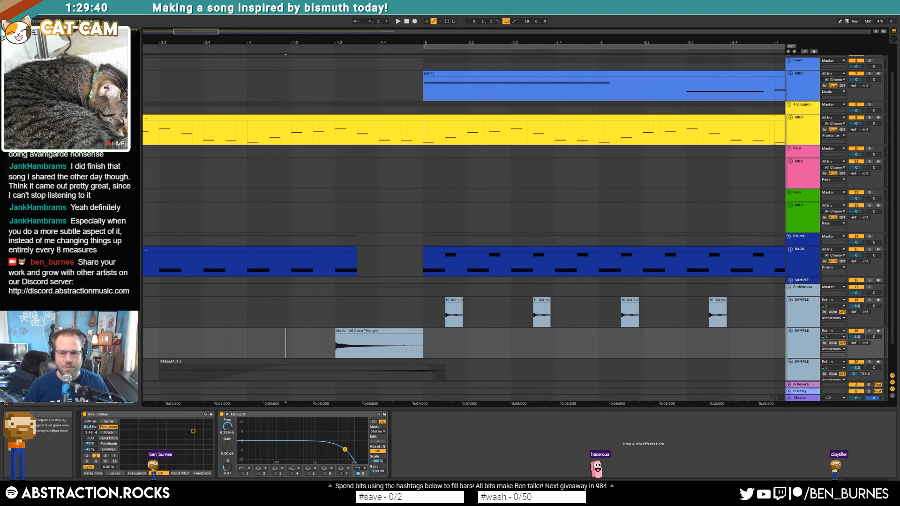
key(space)
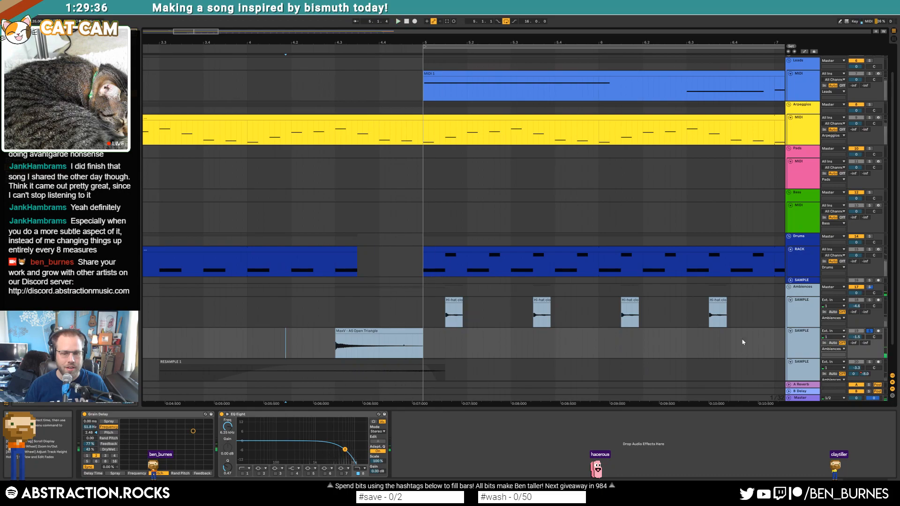
key(space)
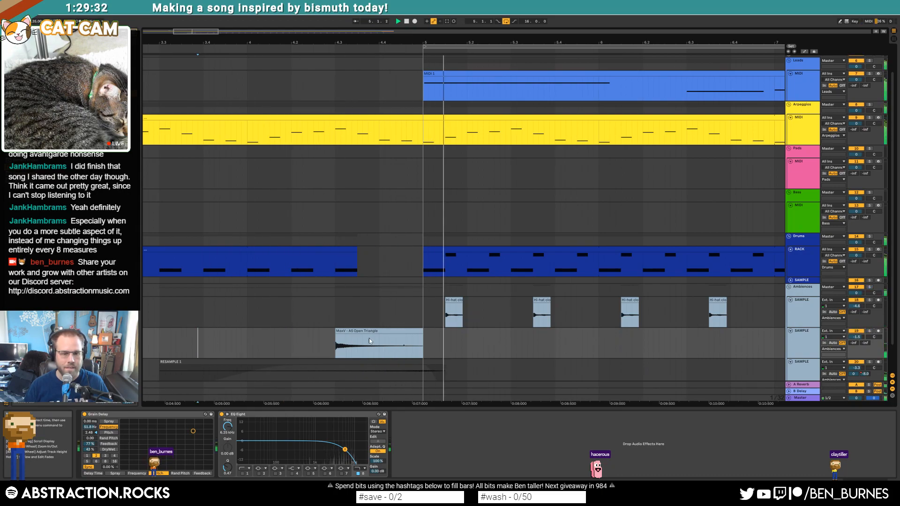
Step: Copy the triangle clip to the start of bar 20 on the same track and lengthen it toward bar 21
scroll(380, 342, down, 4)
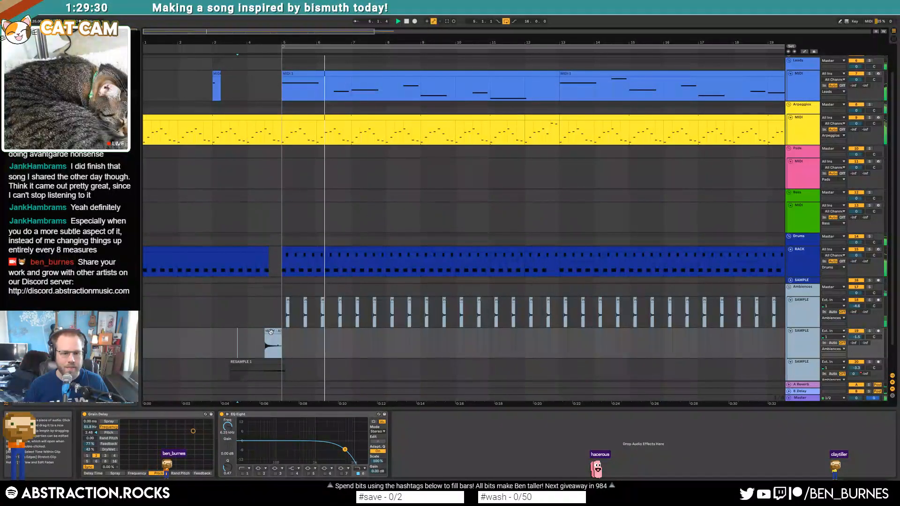
click(265, 333)
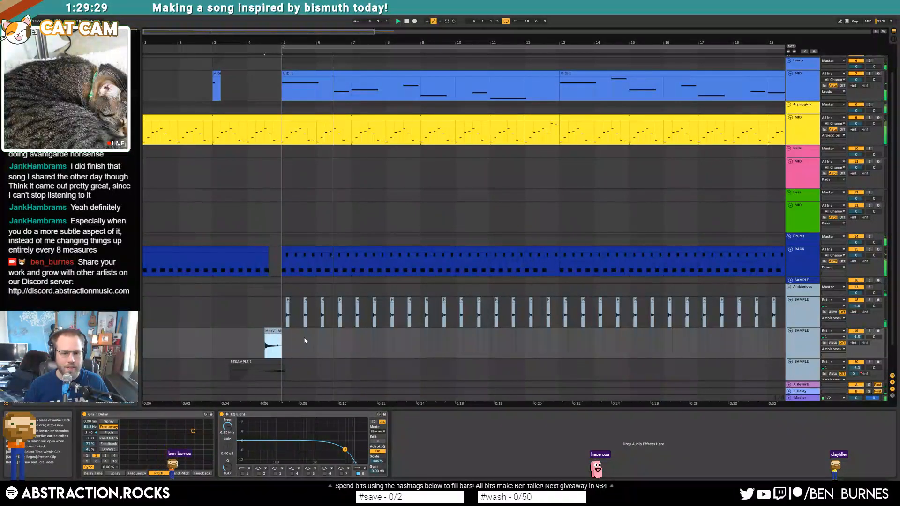
click(568, 345)
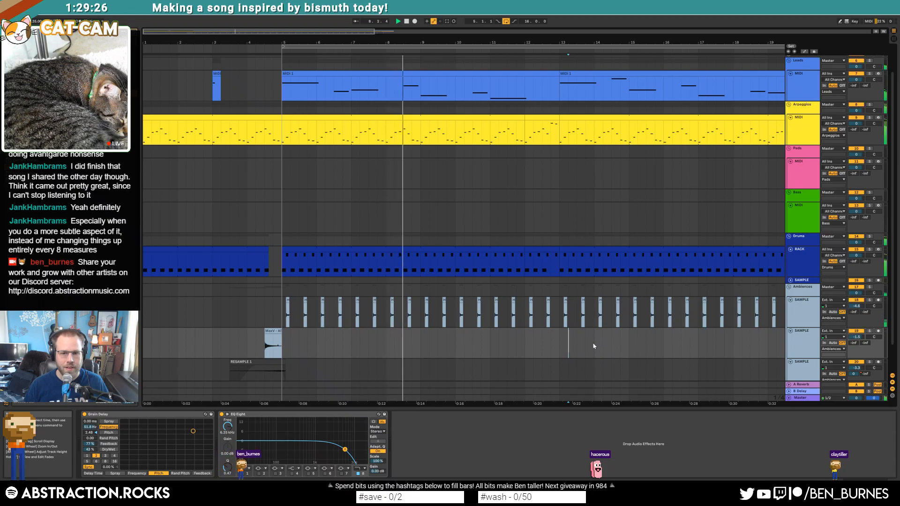
mouse_move(577, 43)
mouse_down()
mouse_move(574, 29)
mouse_move(531, 30)
mouse_up()
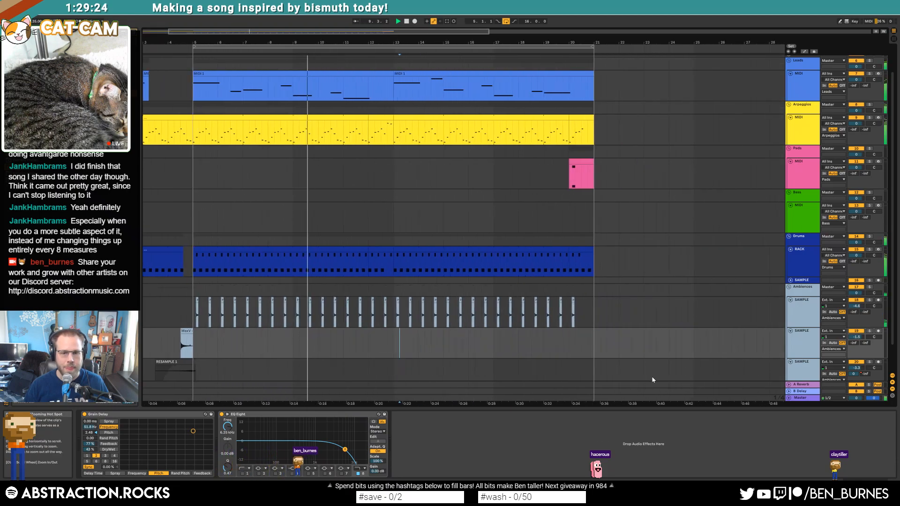
click(575, 342)
key(ctrl+v)
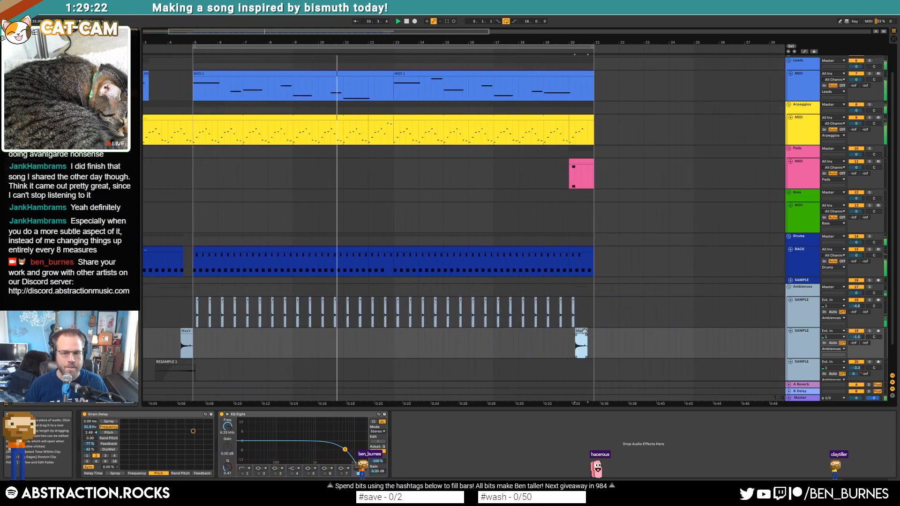
drag(587, 331, 594, 332)
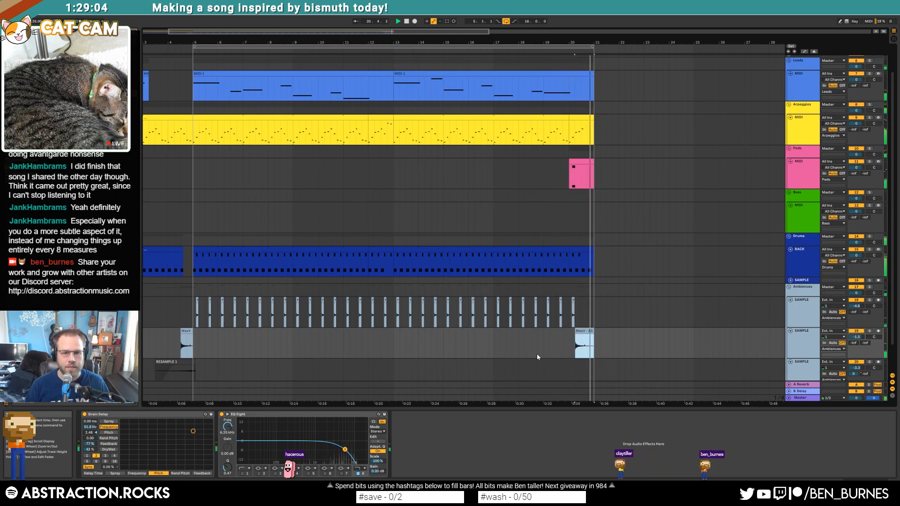
Step: Review the end of the section and duplicate the Arpeggios clips of bars 13 to 21 directly after bar 21
scroll(539, 355, up, 3)
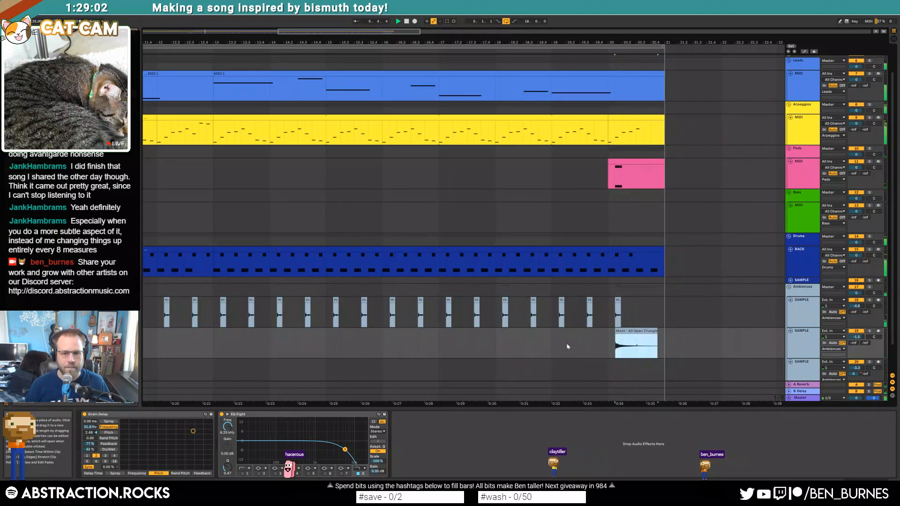
scroll(569, 342, down, 3)
drag(404, 43, 404, 23)
key(space)
click(440, 129)
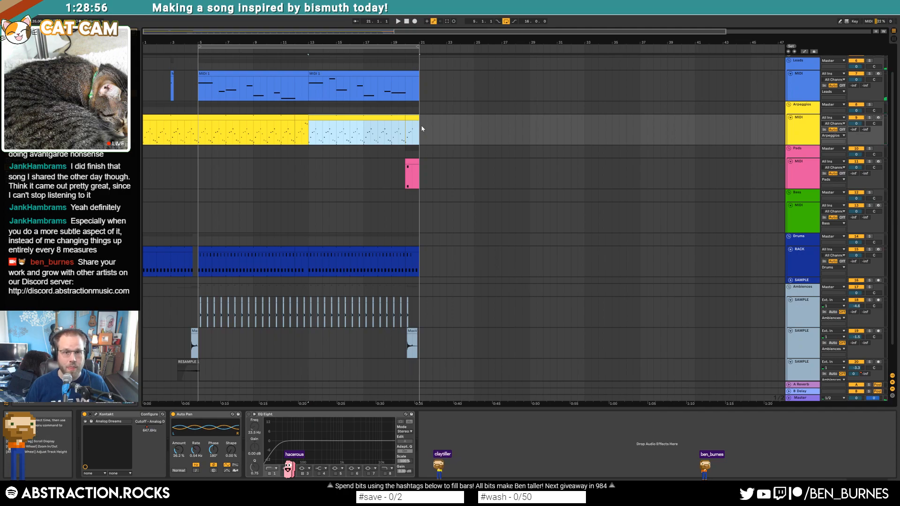
key(ctrl+d)
Step: Try repeating the Pads chord clip from bar 21 to bar 29, and delete the copies
click(412, 165)
key(ctrl+d)
drag(431, 161, 528, 168)
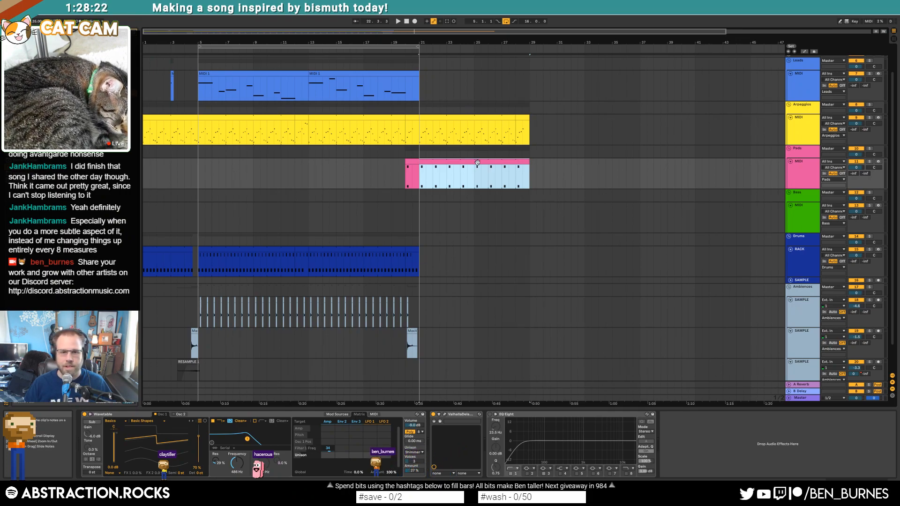
key(Delete)
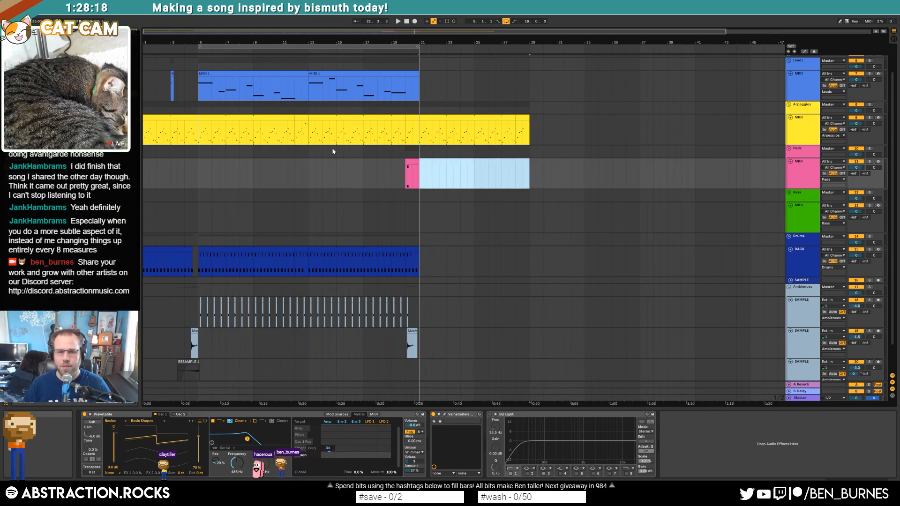
click(420, 186)
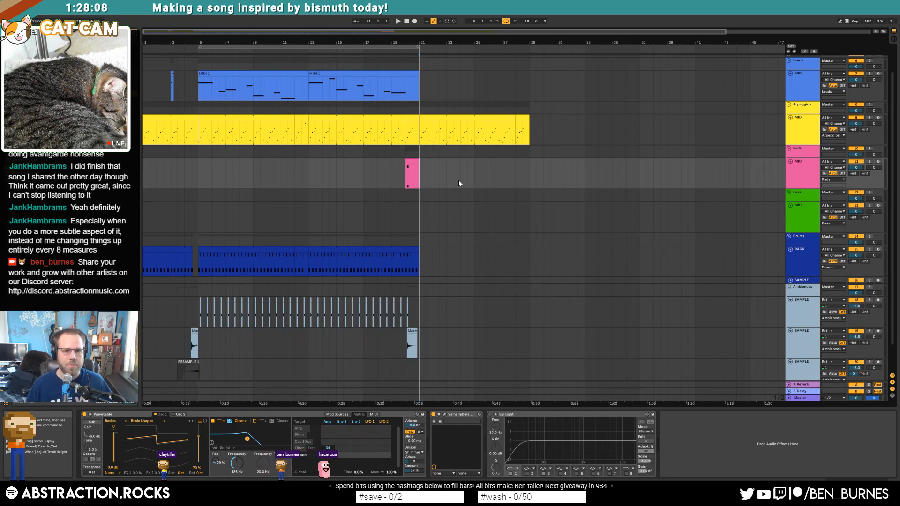
click(461, 118)
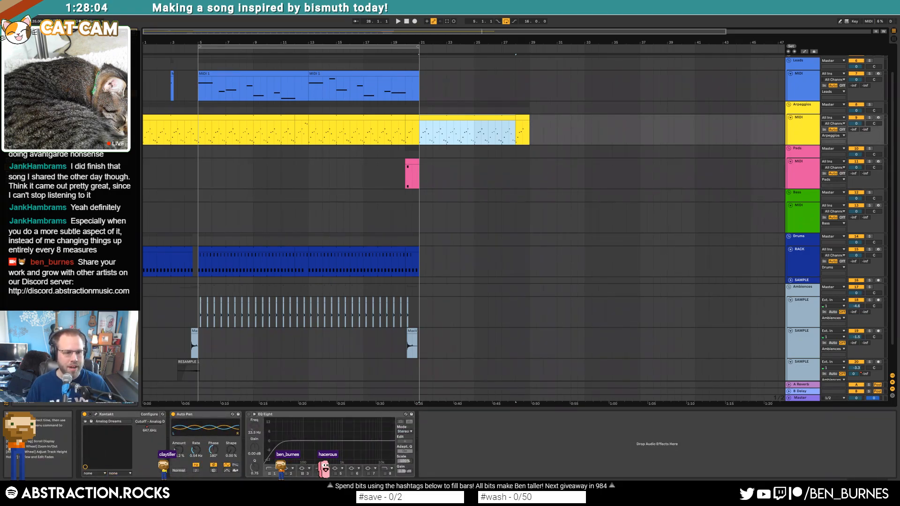
click(21, 96)
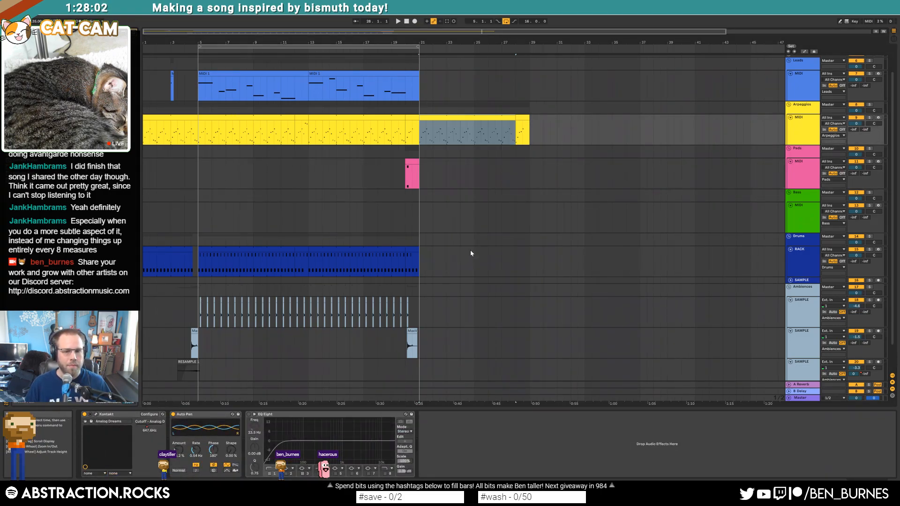
click(422, 174)
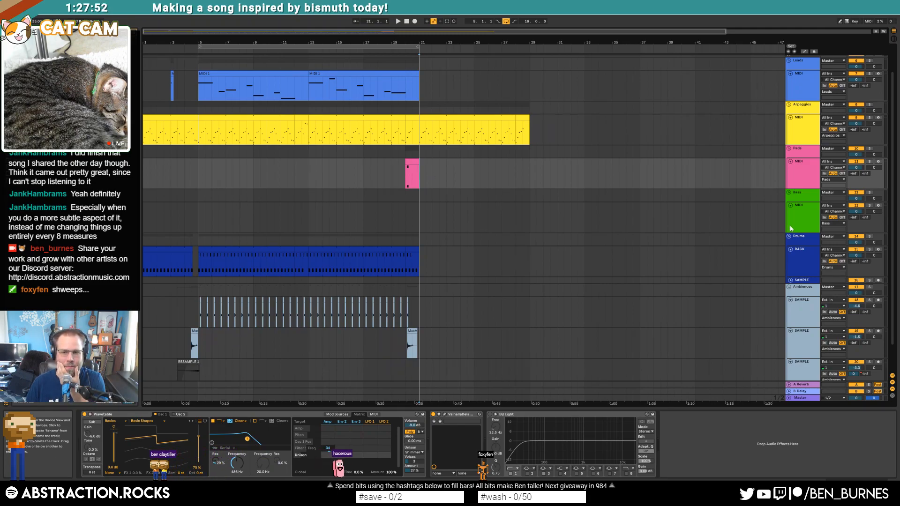
click(437, 209)
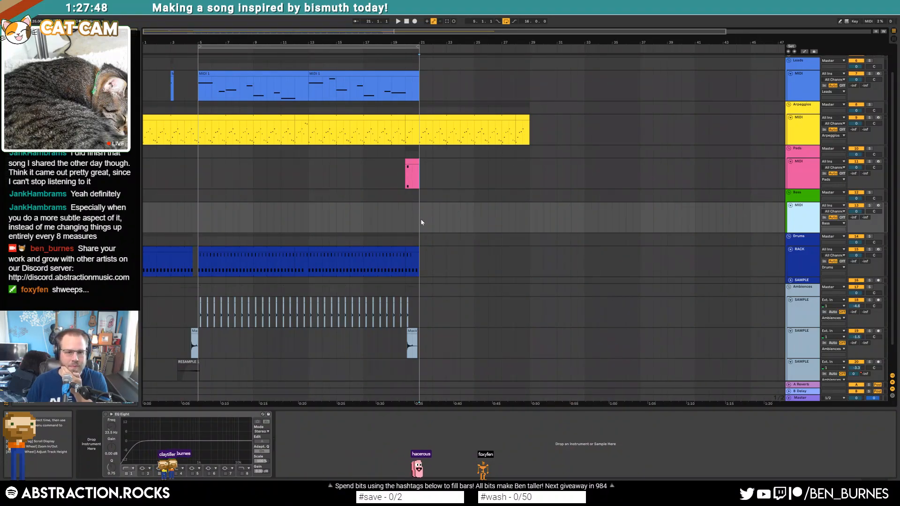
Step: In the Arpeggios clip starting at bar 21, replace the notes from 1.2.3 to 1.3.3 with a copy of its opening three notes
double_click(457, 120)
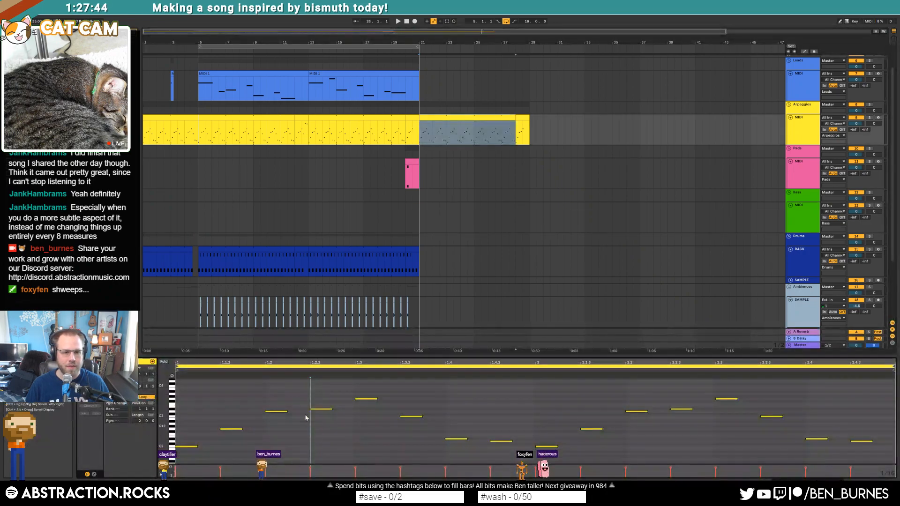
drag(311, 395, 373, 430)
key(Delete)
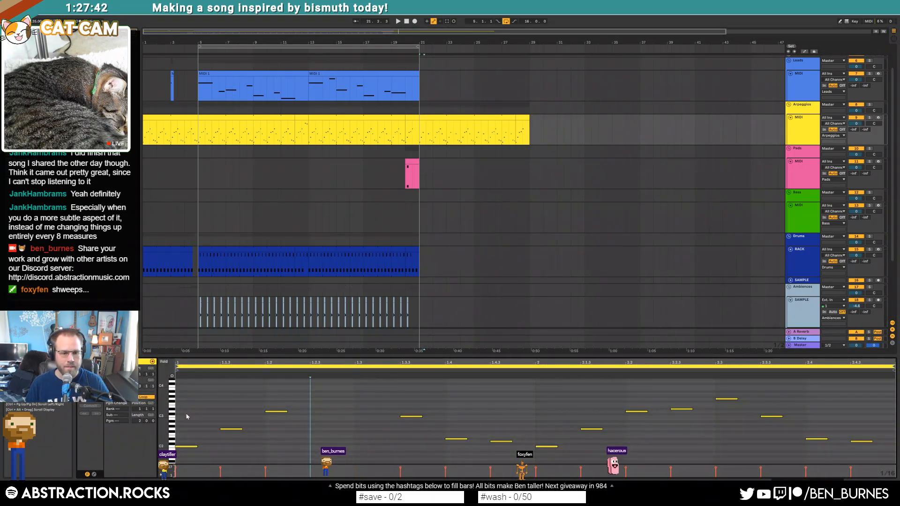
key(ctrl+v)
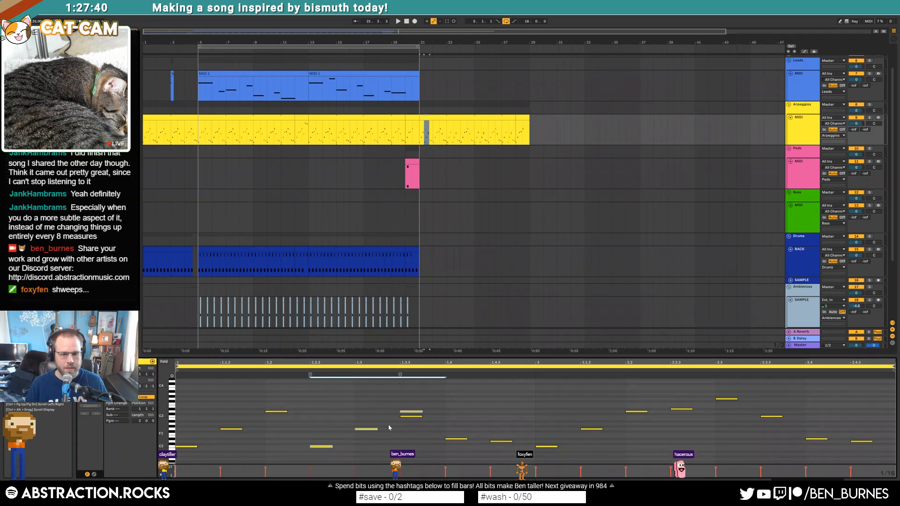
click(398, 418)
key(space)
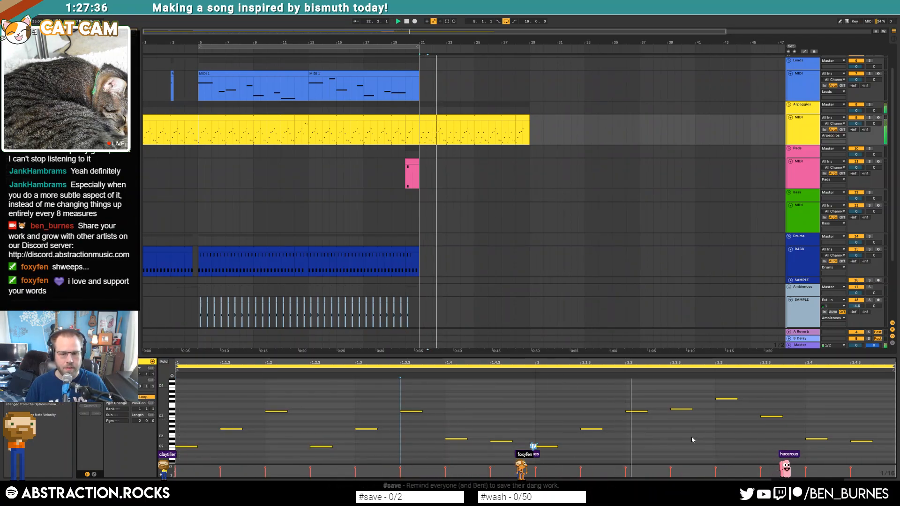
Step: Replace the notes at 2.2.3 and 2.3 with copies of the opening low notes, raise the last two notes of bar 2, and audition
drag(675, 389, 791, 456)
key(Delete)
drag(316, 401, 420, 470)
click(675, 423)
click(782, 424)
drag(892, 471, 794, 426)
key(shift+Up)
key(space)
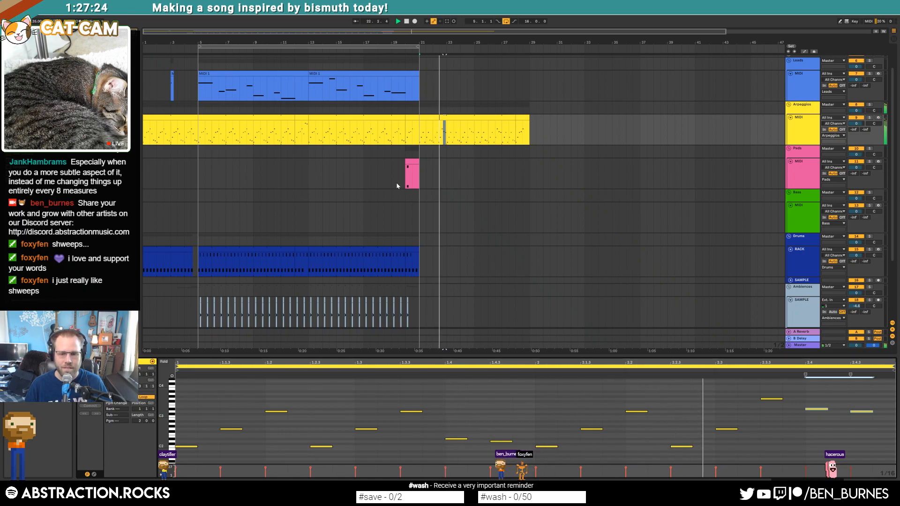
Step: Lower the last three notes of the clip's second bar by four, one and two semitones respectively
click(776, 406)
click(773, 399)
key(Down)
key(Down)
key(Down)
key(Down)
click(814, 409)
key(Down)
click(856, 422)
key(Down)
key(Down)
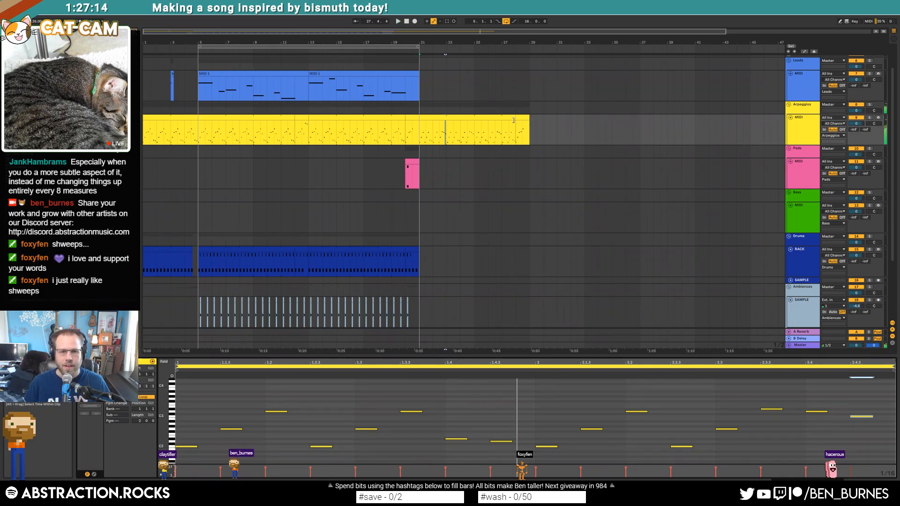
Step: Inspect the final Arpeggios clip's notes and select the Arpeggios clips from bar 21 to bar 29
click(523, 119)
drag(164, 433, 157, 413)
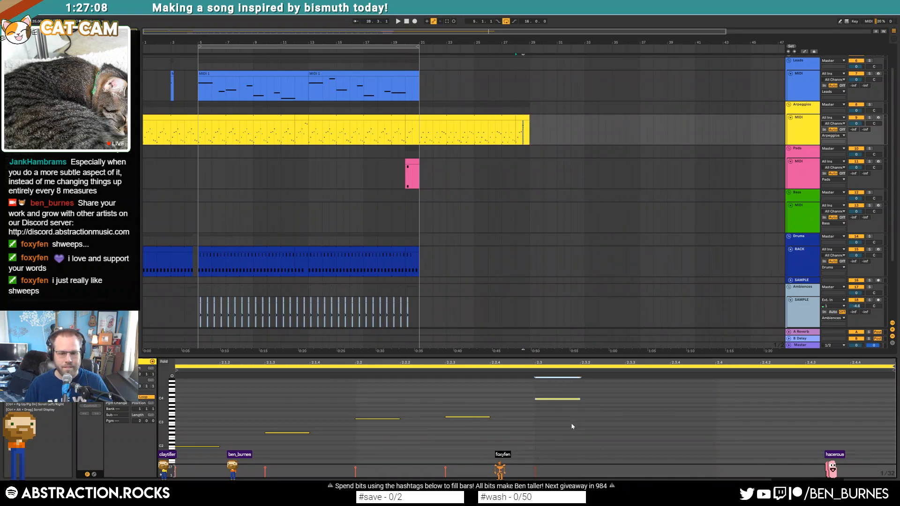
click(506, 116)
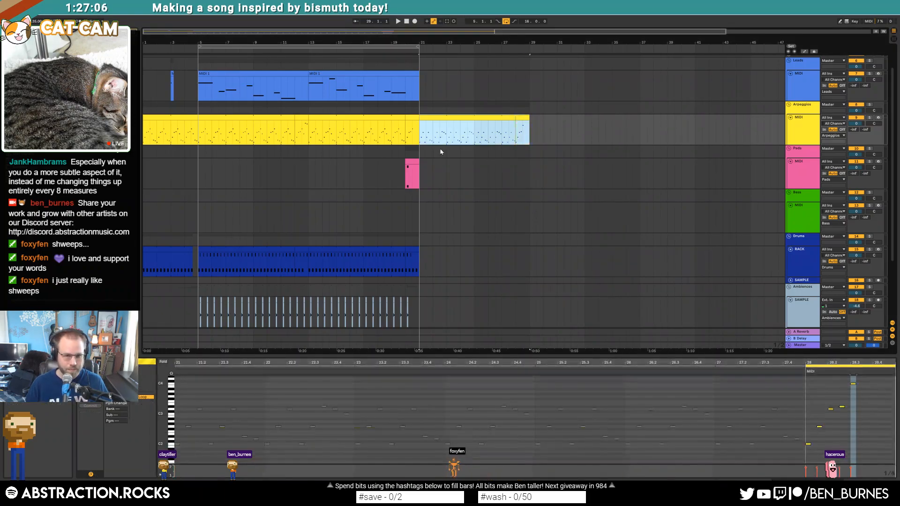
Step: Audition the arpeggio clips starting at bar 21 and move both of them to the Bass group's MIDI track
click(424, 115)
key(space)
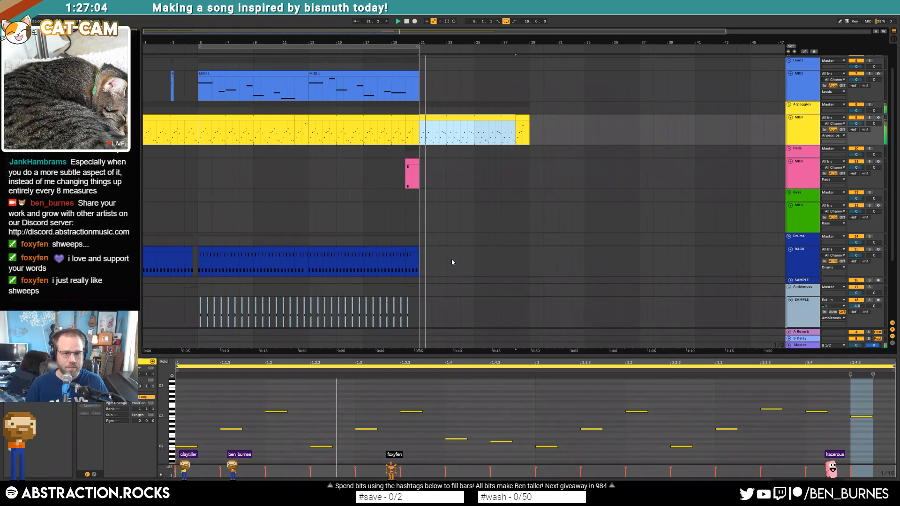
key(shift+Tab)
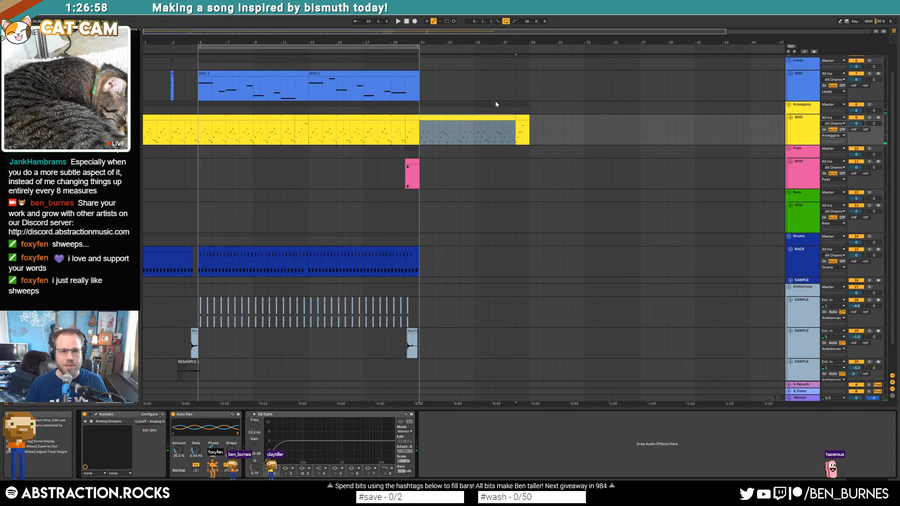
click(502, 118)
drag(503, 139, 502, 206)
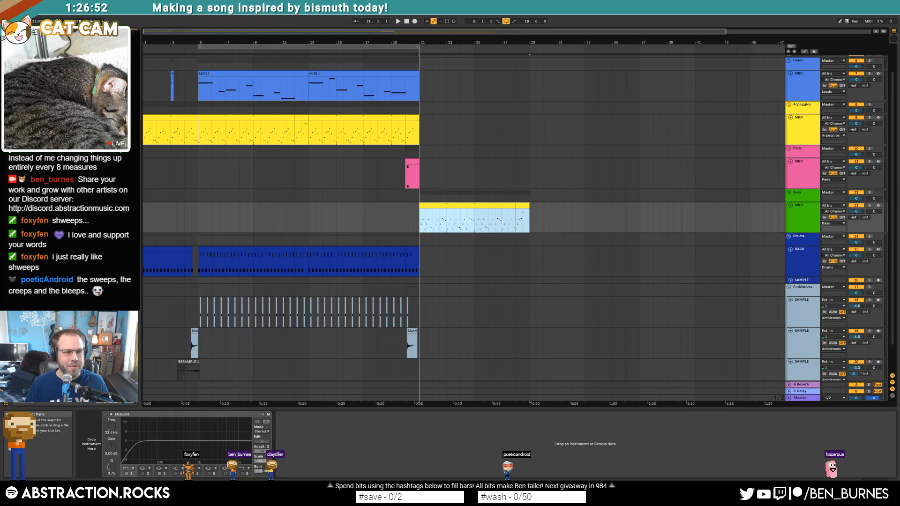
Step: Load the Analog synthesizer onto the Bass group's MIDI track
click(21, 85)
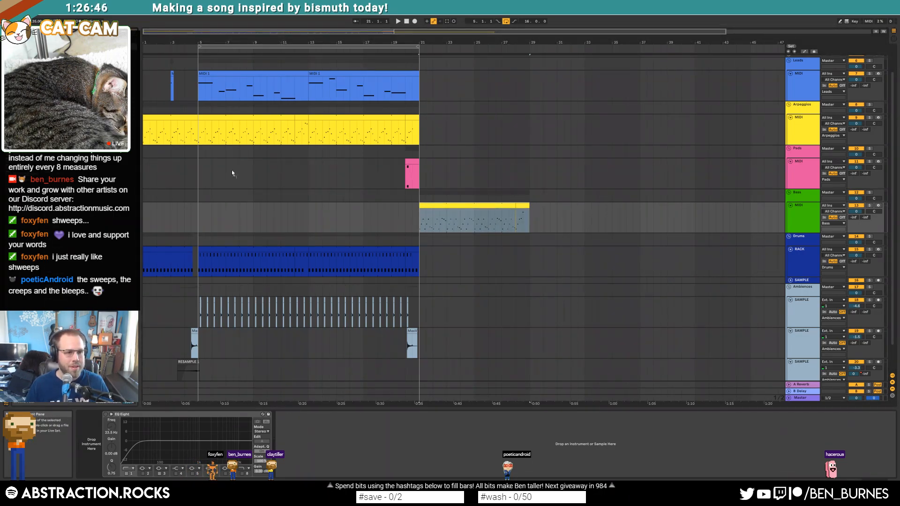
drag(460, 225, 460, 225)
click(114, 425)
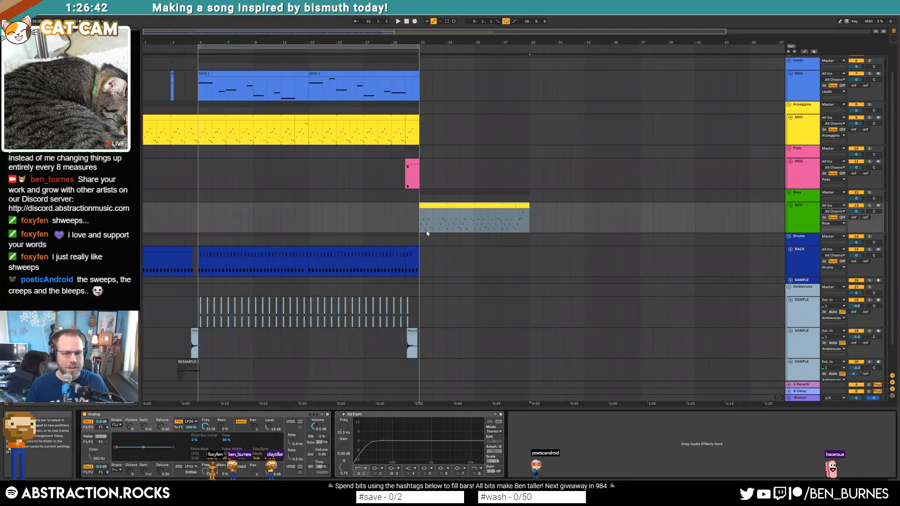
Step: Play the clips on the Bass MIDI track and loop the arrangement over them from bar 21 to bar 29
click(450, 205)
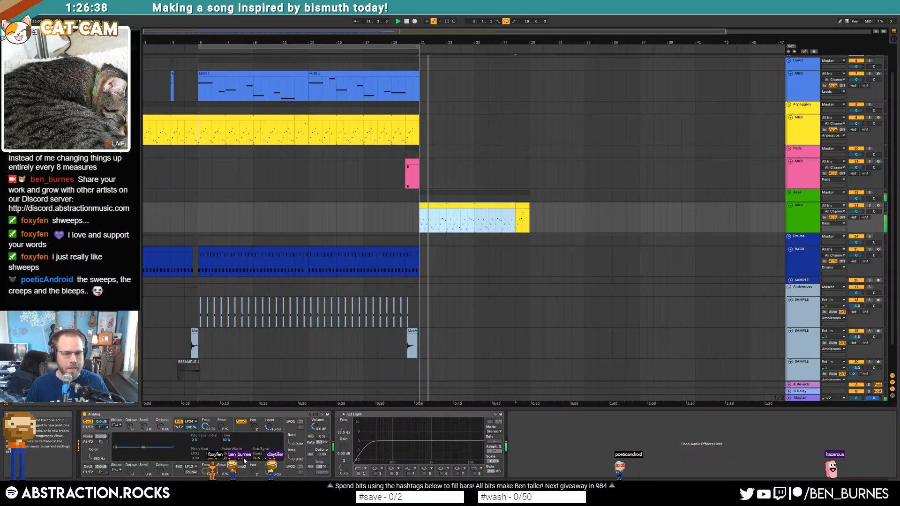
click(239, 428)
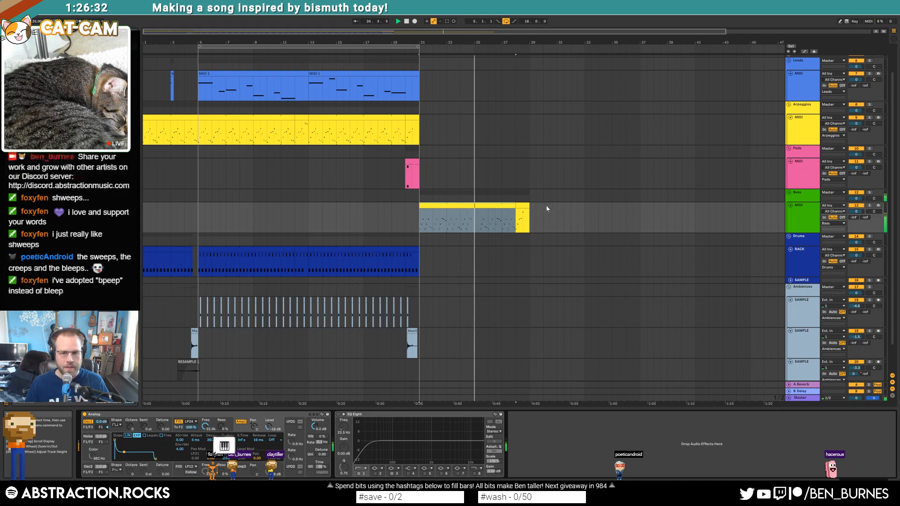
click(518, 205)
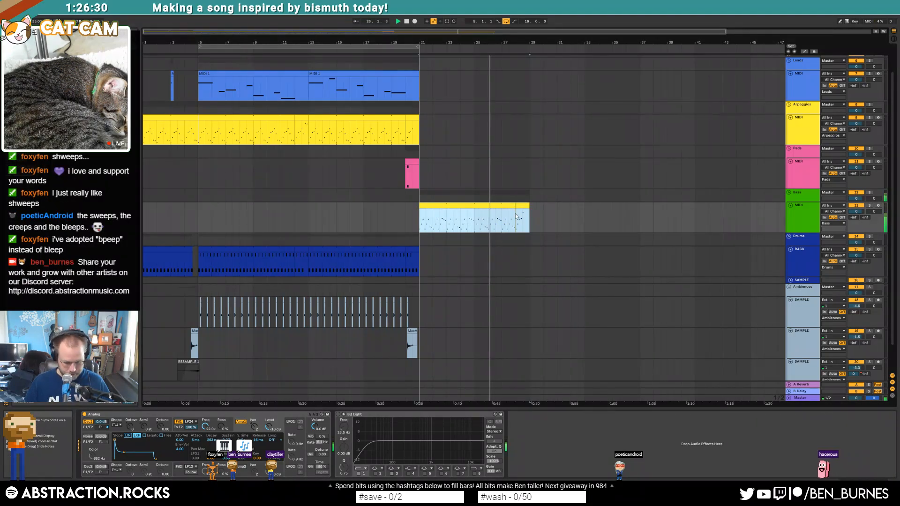
key(ctrl+l)
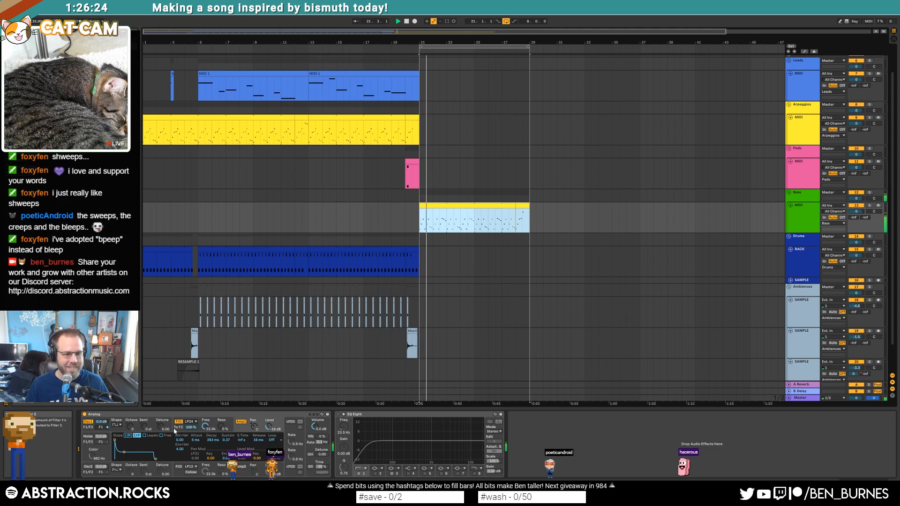
Step: Shape the Analog bass sound by lowering oscillator 1's octave and Filter 1's frequency and raising the filter resonance
drag(130, 426, 130, 441)
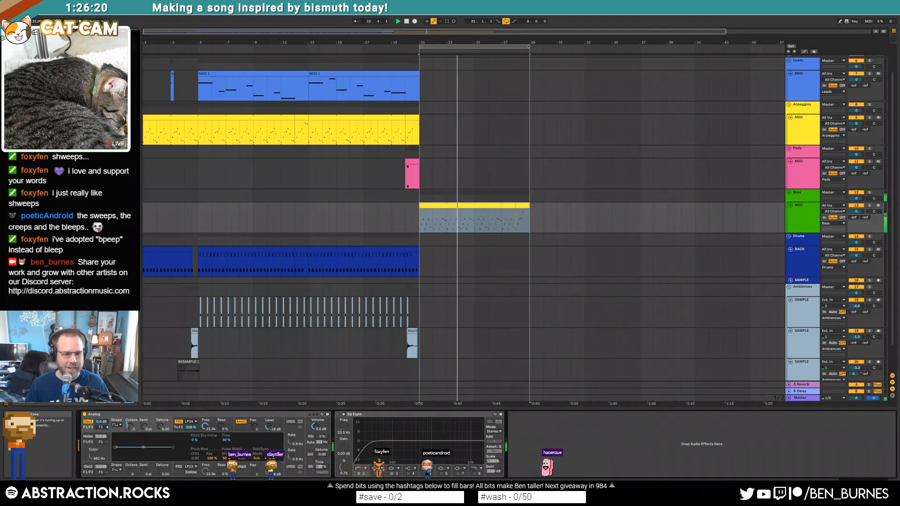
drag(205, 426, 205, 458)
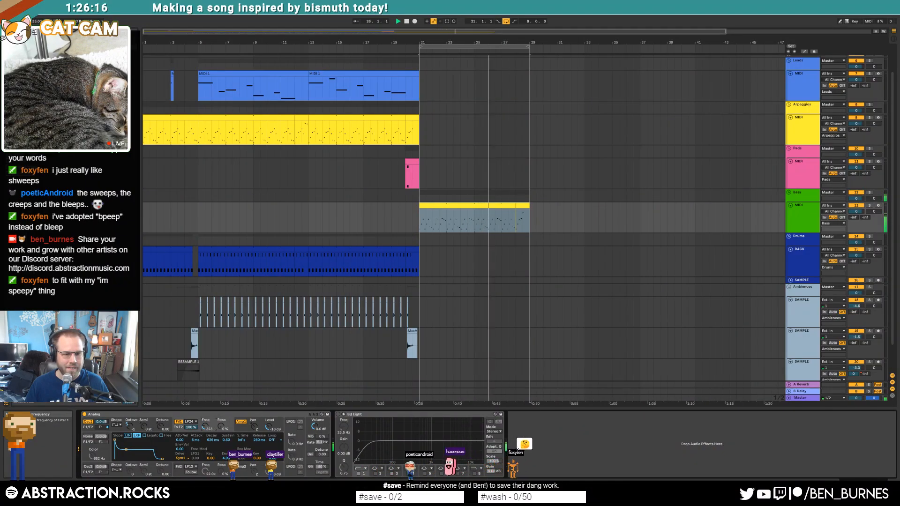
drag(222, 427, 221, 416)
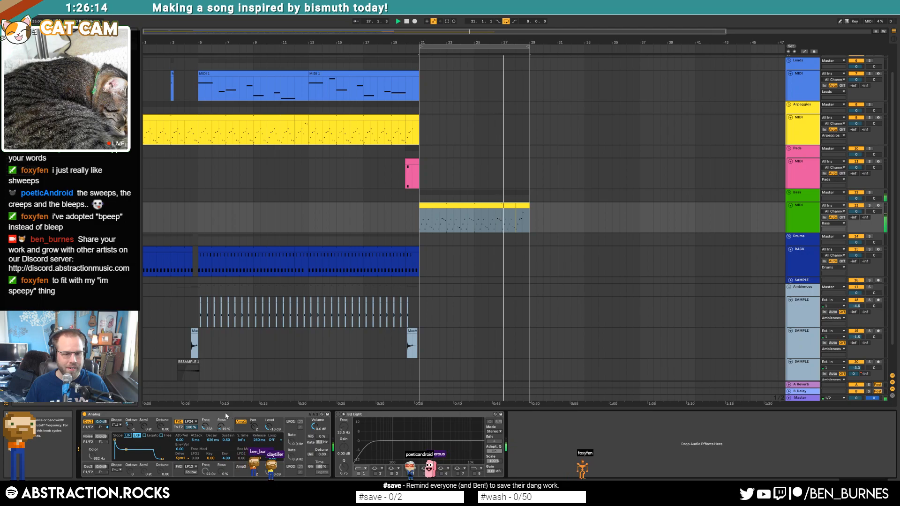
Step: Copy the second half of the drum pattern on the Drums RACK track, bars 13 to 21, and paste it at bar 21
click(220, 251)
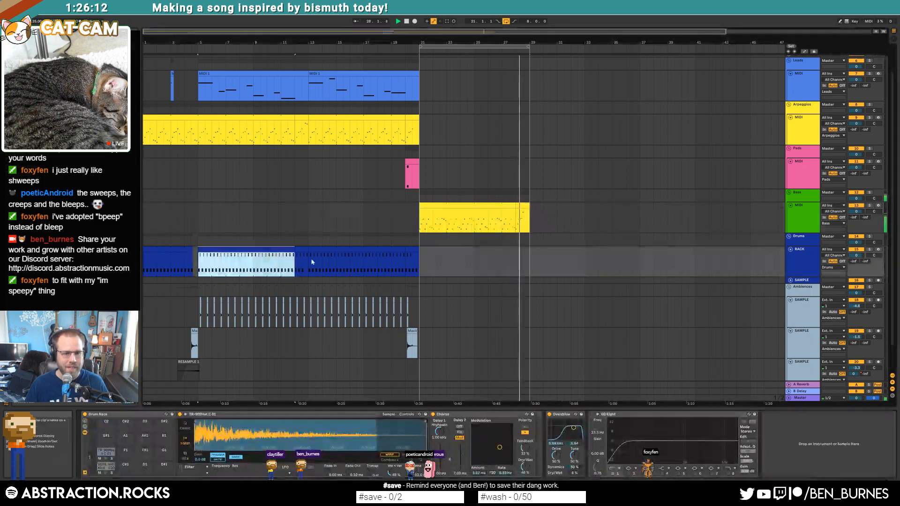
drag(315, 256, 415, 257)
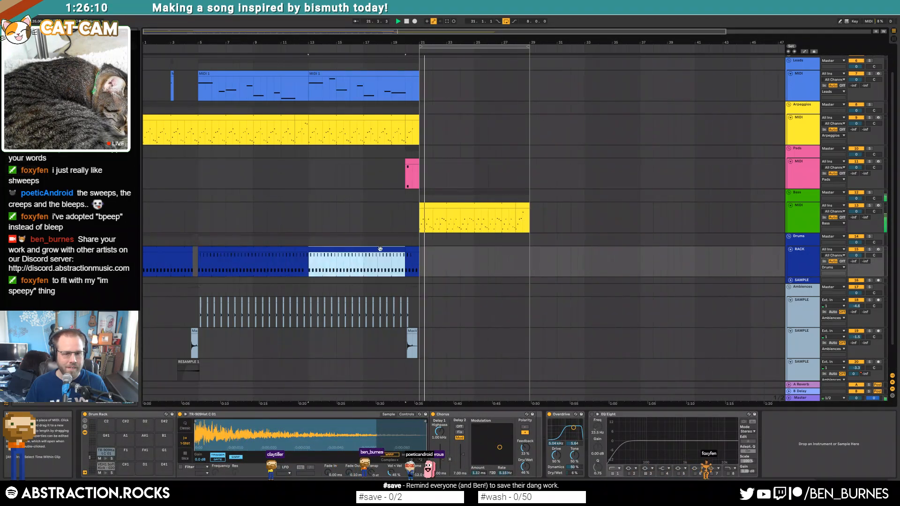
key(ctrl+c)
click(420, 260)
key(ctrl+v)
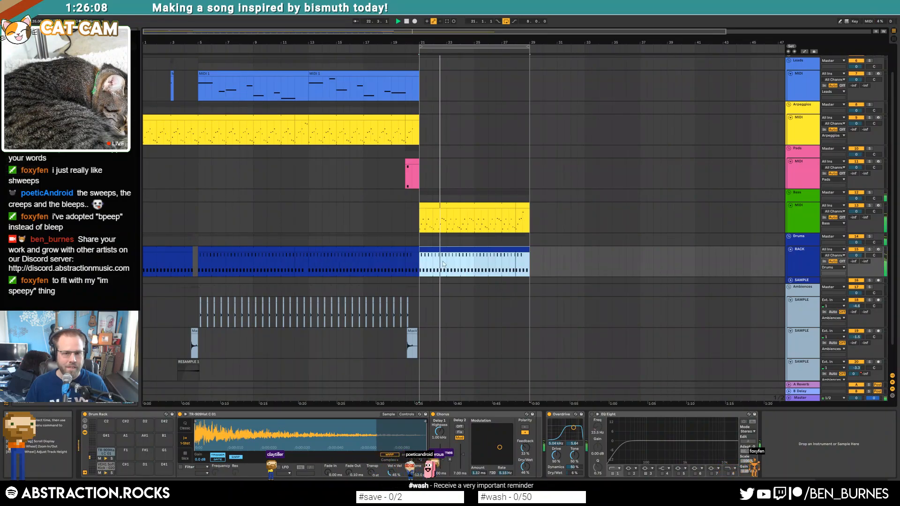
Step: Add an extra TR-909Hat C 01 note at 1.1.4 in the drum clip that starts at bar 21
double_click(440, 250)
double_click(335, 382)
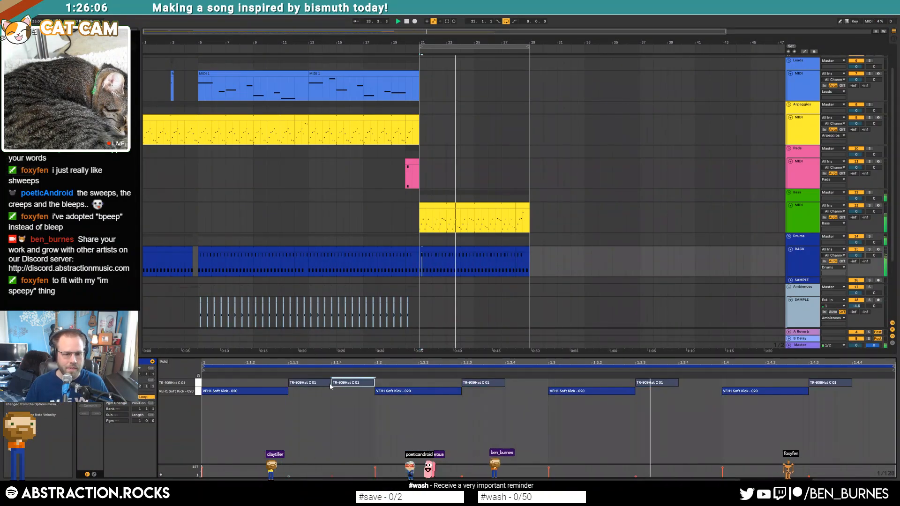
click(302, 382)
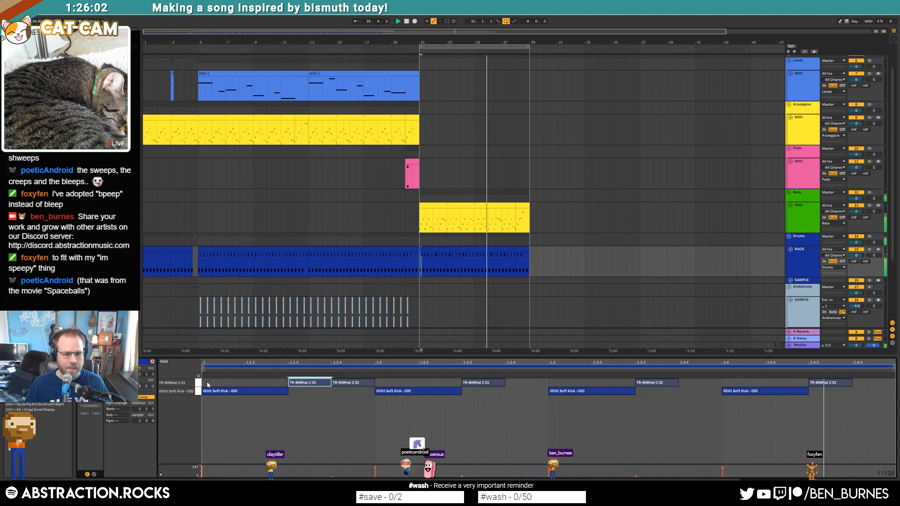
Step: Duplicate the first beat's kick and double-hat pattern across the remaining three beats of the drum clip's bar
drag(204, 381, 359, 385)
key(ctrl+d)
key(ctrl+d)
key(ctrl+d)
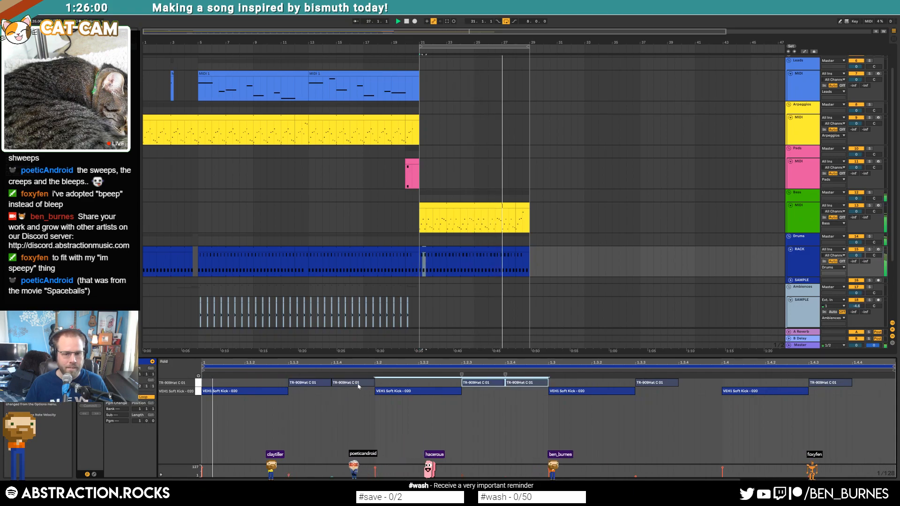
click(548, 440)
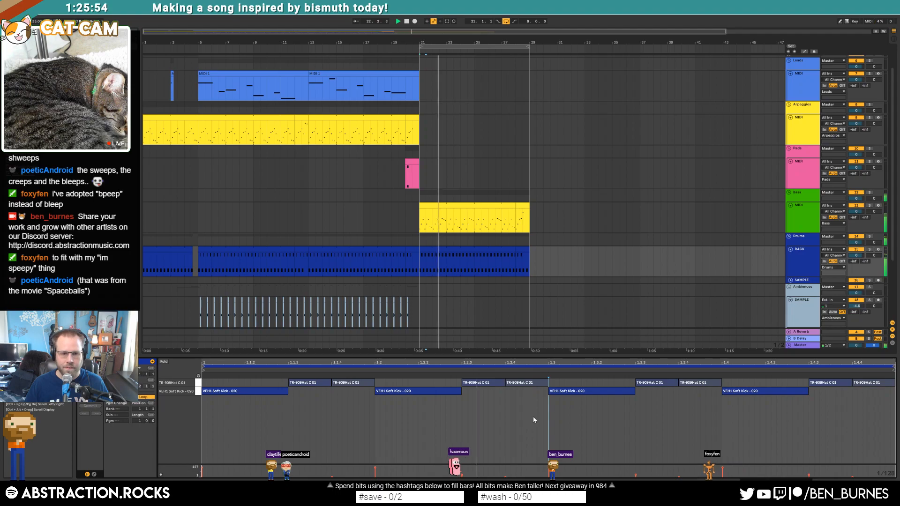
key(shift+Tab)
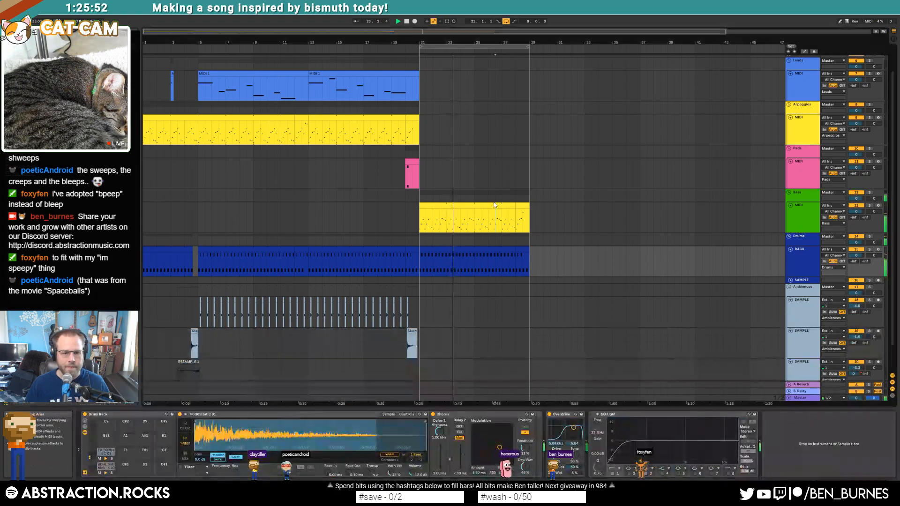
Step: Refine the Analog bass during playback by raising Filter 1's frequency and resonance and lowering the filter envelope's sustain
click(496, 204)
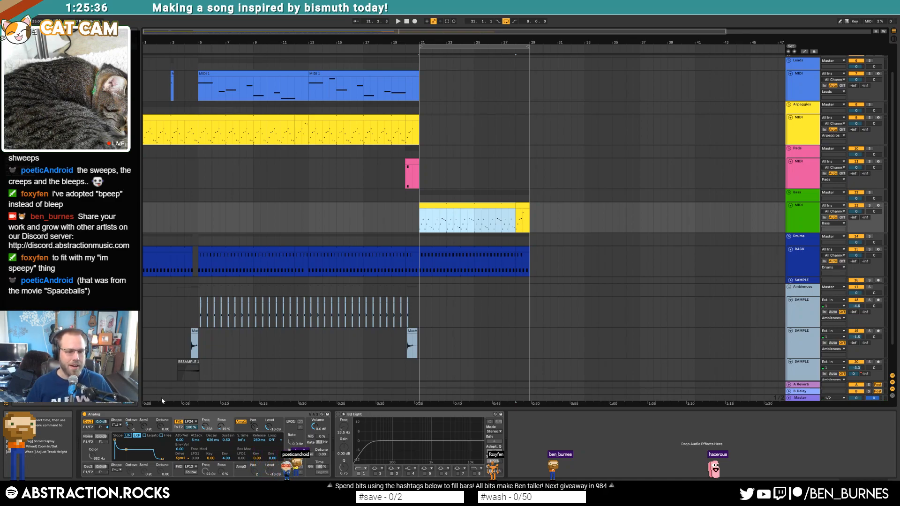
click(299, 416)
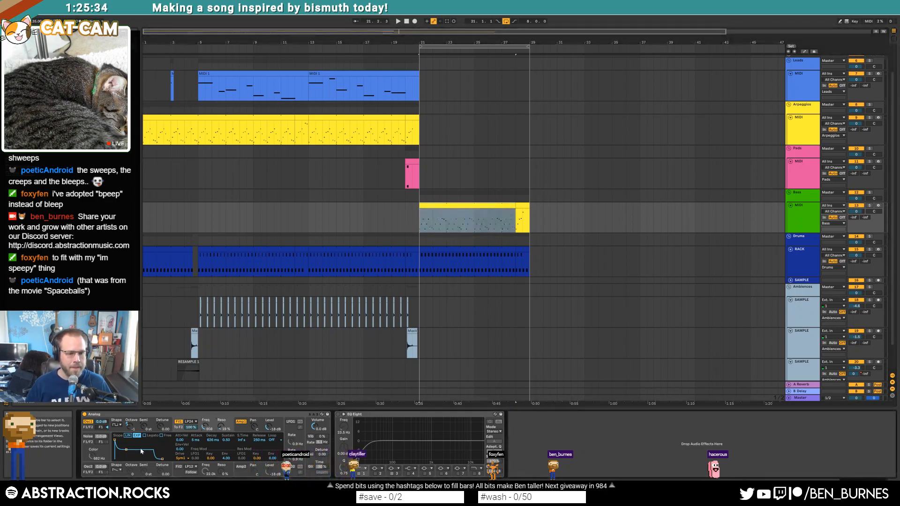
key(space)
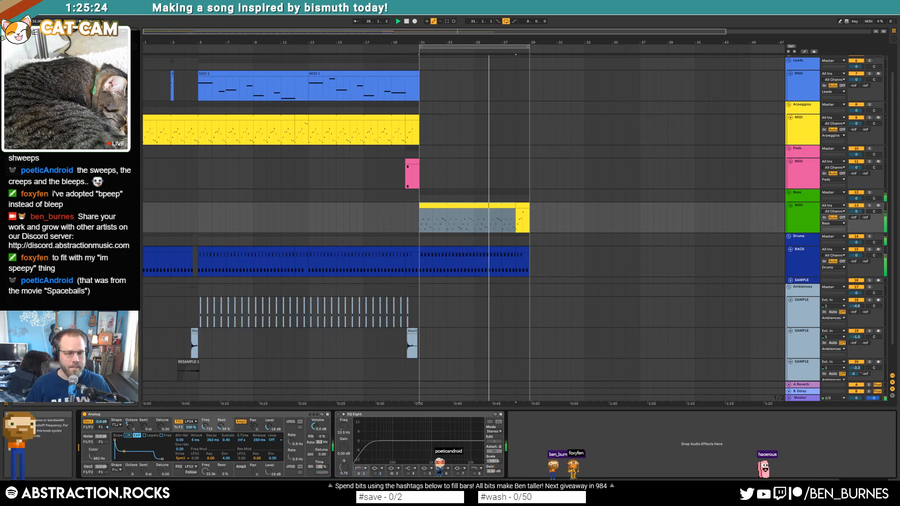
click(309, 454)
drag(322, 454, 322, 452)
click(311, 454)
key(space)
click(238, 431)
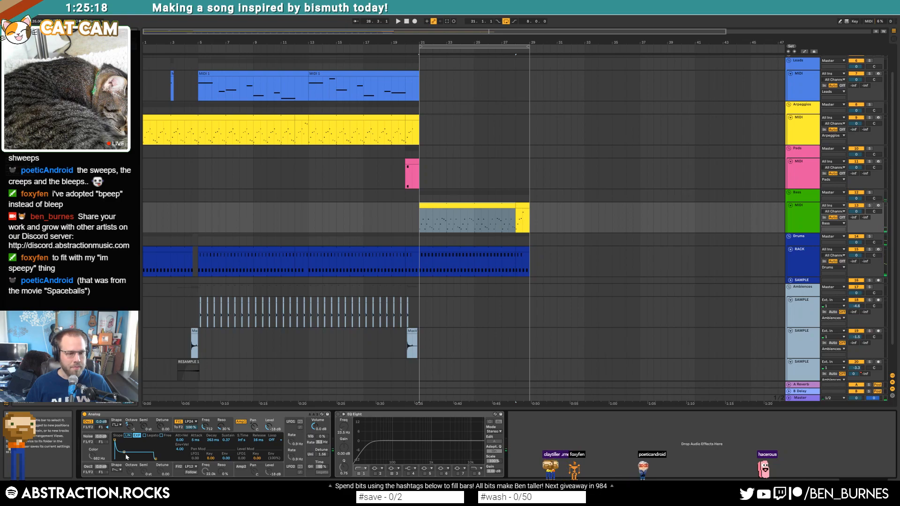
drag(123, 459, 126, 462)
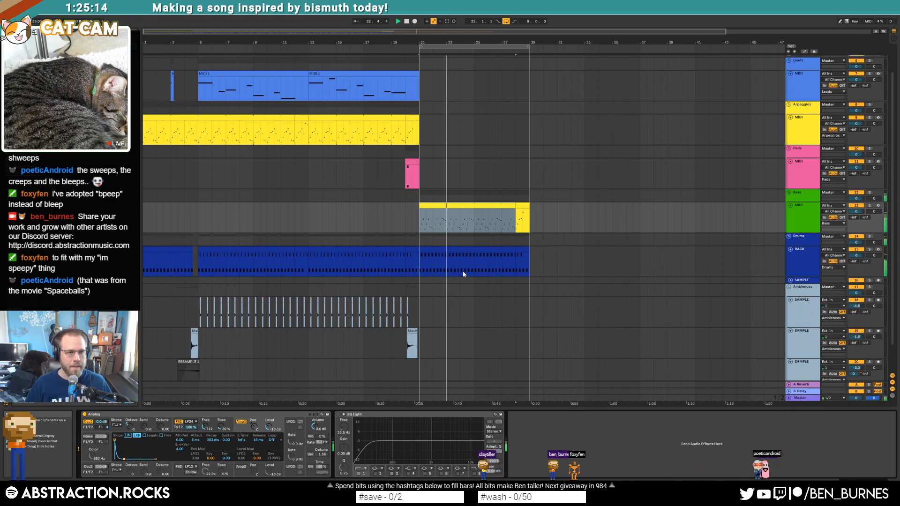
Step: Set the song tempo to 145 BPM and play the arrangement from bar 5
click(303, 49)
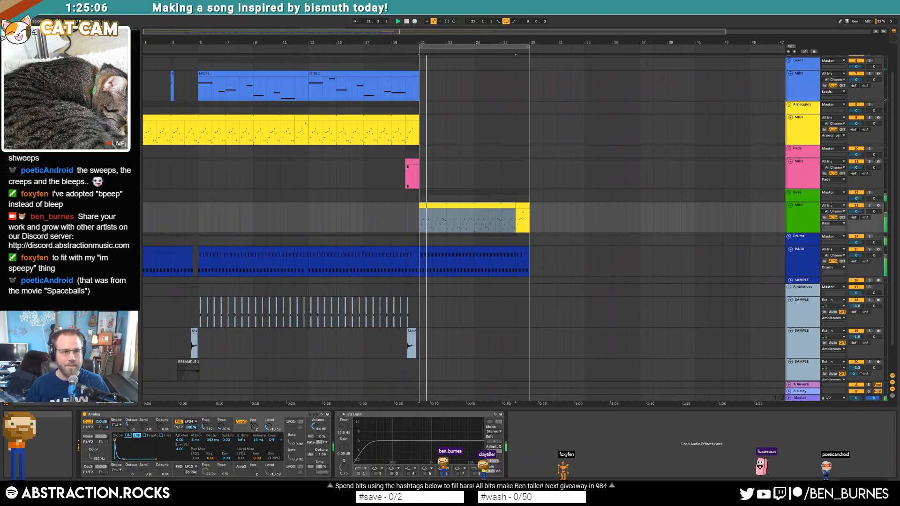
click(33, 22)
text(145)
key(Return)
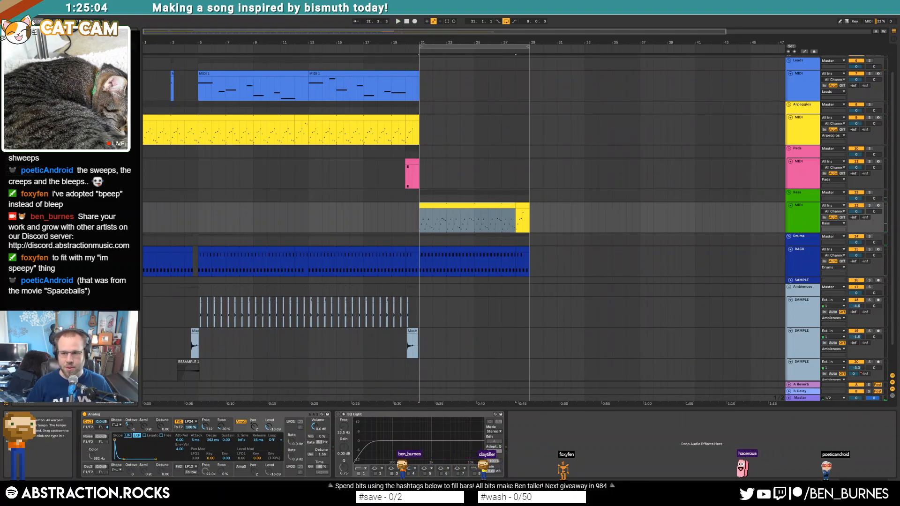
click(192, 49)
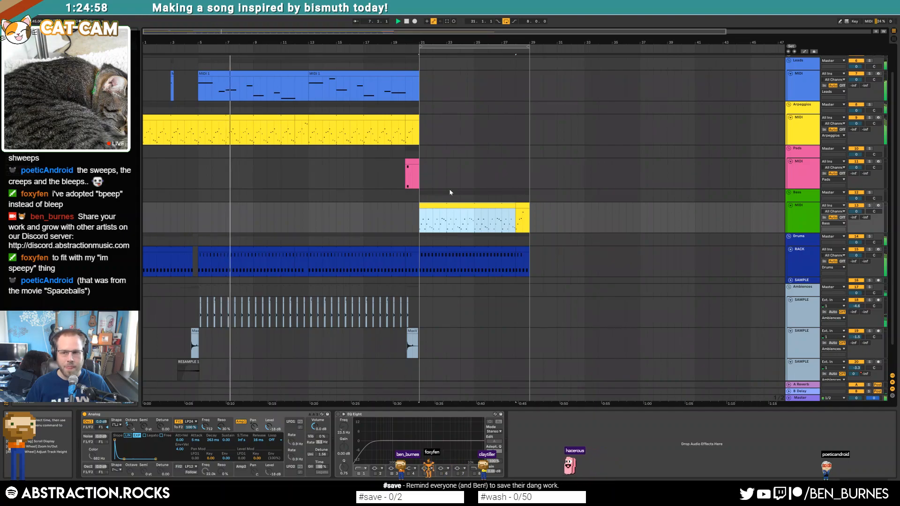
Step: Unfold the SAMPLE track in the Drums group and switch to Splice to show the library's Drums samples
click(800, 280)
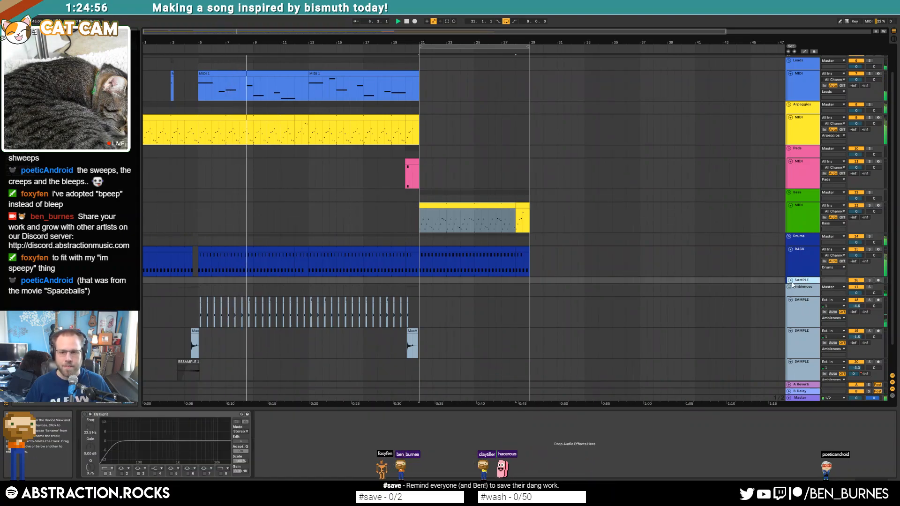
click(790, 280)
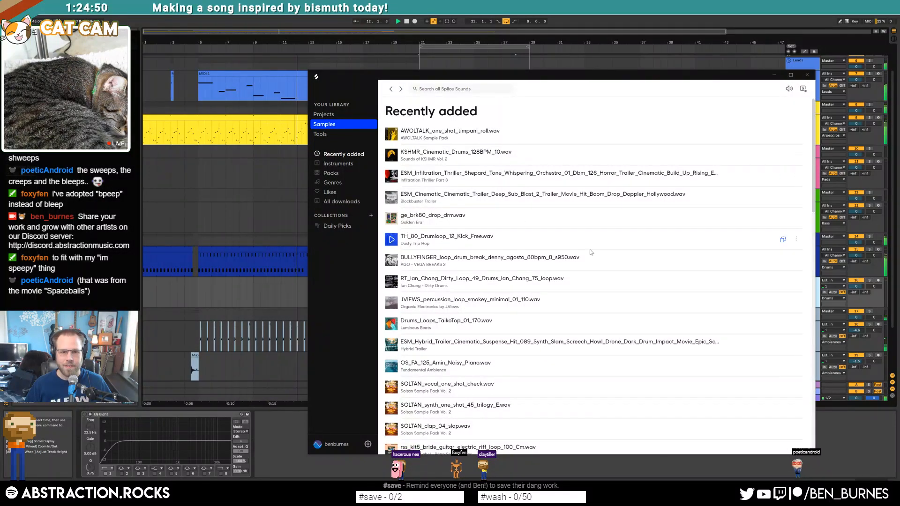
scroll(587, 247, down, 15)
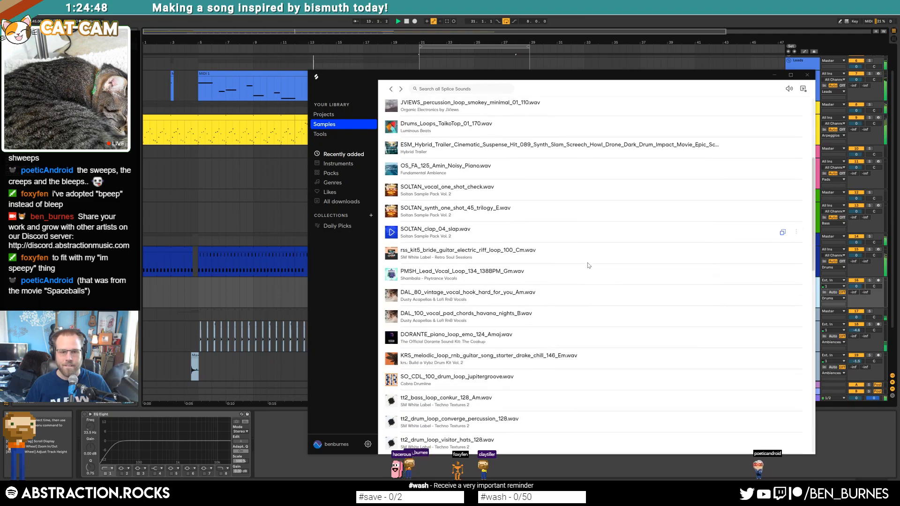
click(337, 164)
click(405, 150)
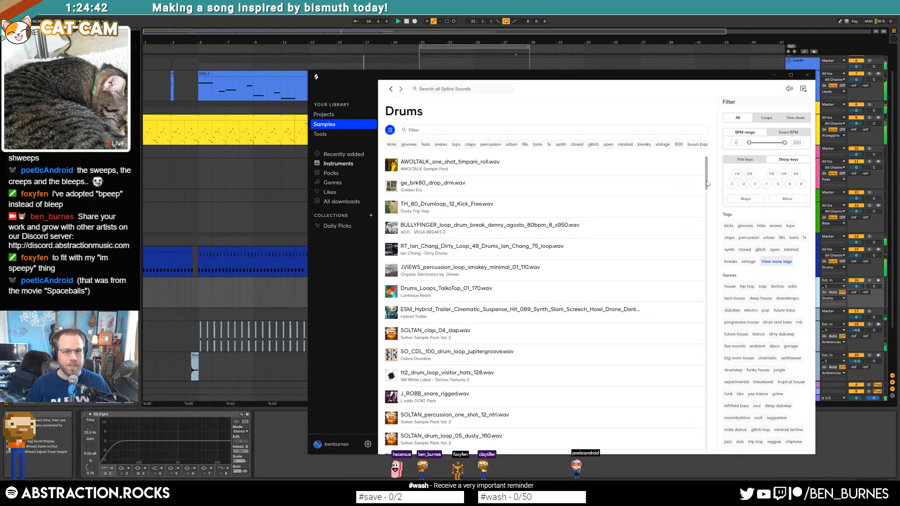
Step: Examine the Drums samples in the Splice library and audition several loops and hits for the new section
scroll(707, 183, down, 5)
scroll(708, 185, up, 4)
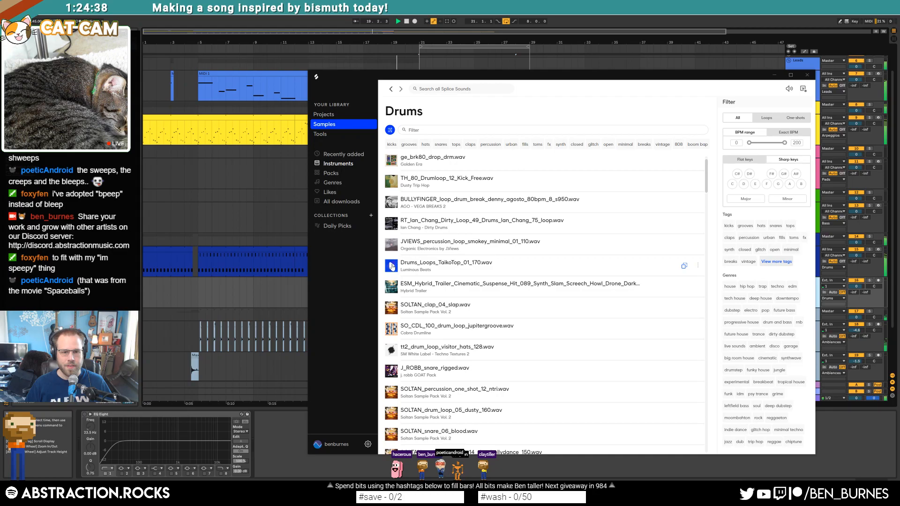
scroll(504, 281, down, 10)
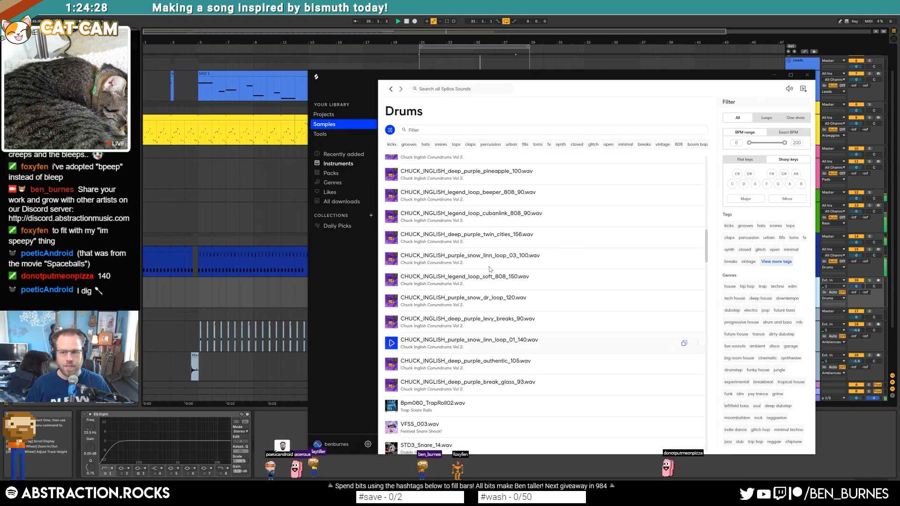
drag(583, 77, 542, 69)
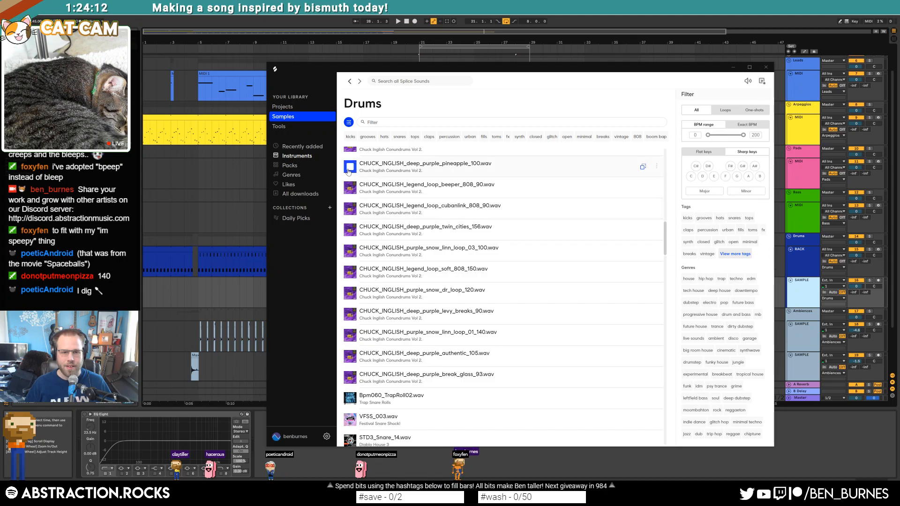
scroll(437, 359, down, 4)
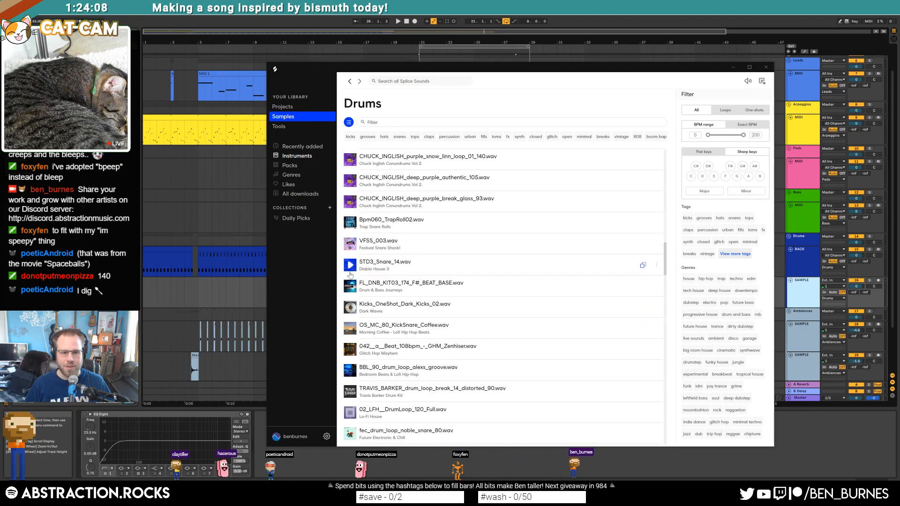
scroll(351, 272, down, 3)
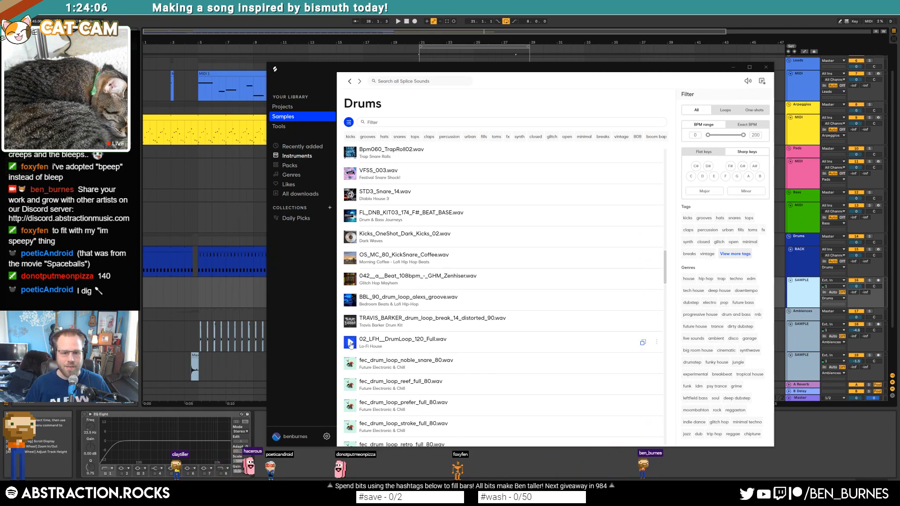
scroll(354, 349, down, 3)
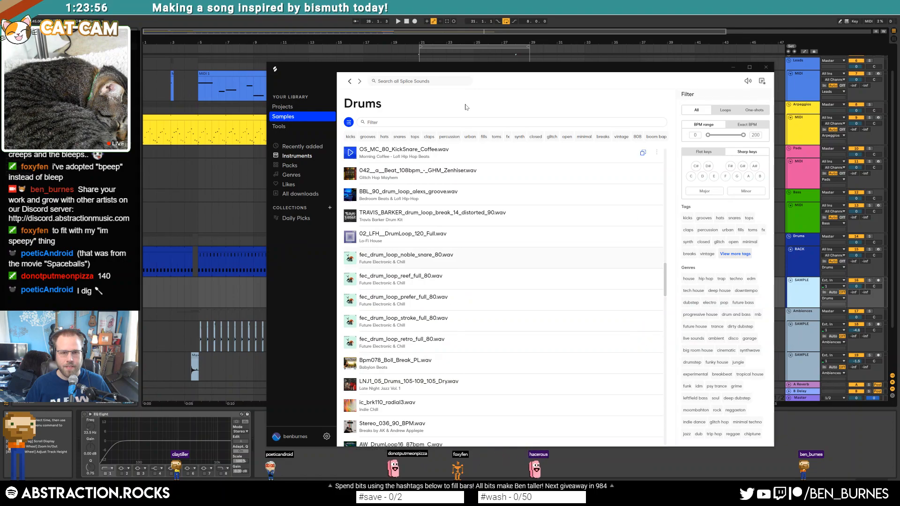
Step: Filter the Drums samples to a 128–144 BPM range and audition the matching loops, including Drum_Loop_113_128_bpm.wav
drag(475, 69, 531, 91)
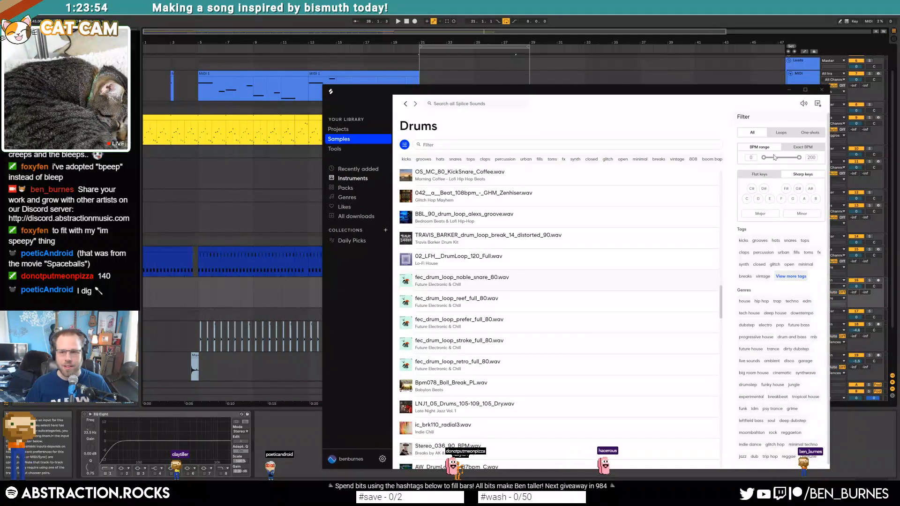
drag(763, 157, 784, 158)
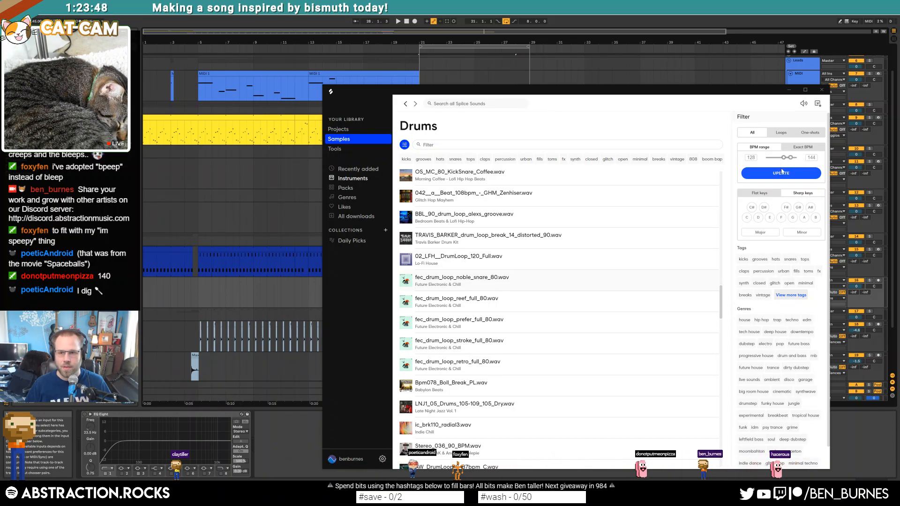
click(782, 174)
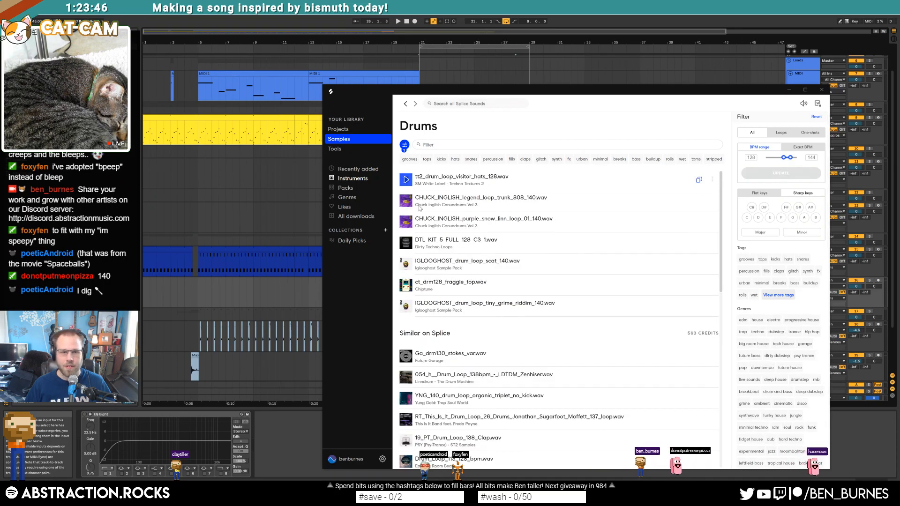
scroll(496, 339, down, 1)
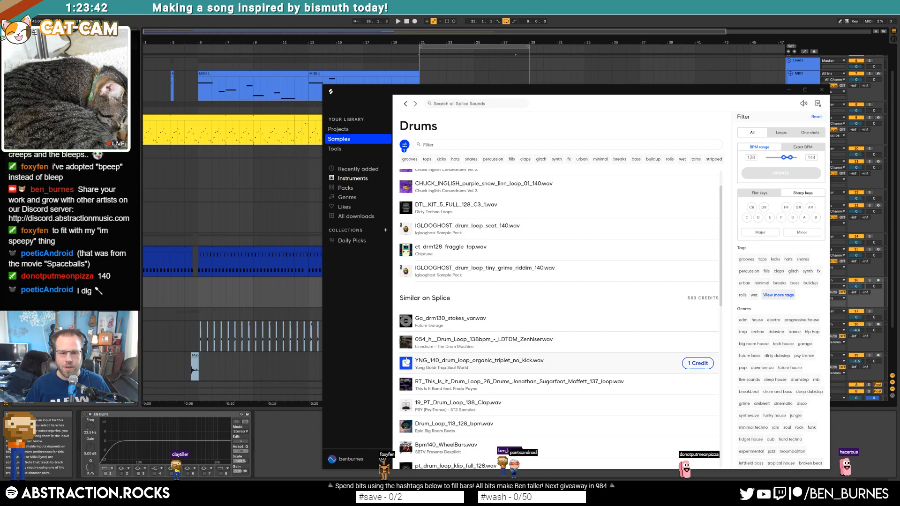
scroll(406, 384, down, 3)
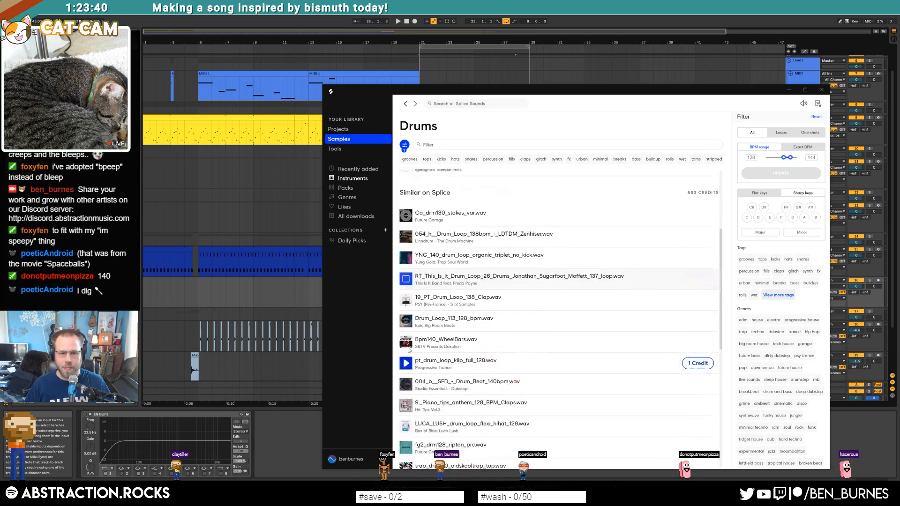
click(407, 321)
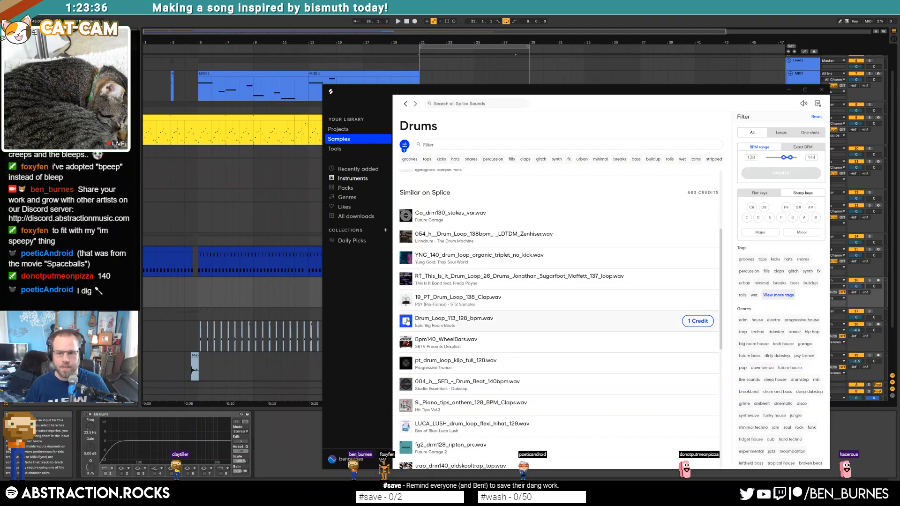
Step: Narrow the drum samples to the "minimal" tag and audition the similar Splice loops, such as DG3_TightlyWound01_140.wav
click(761, 283)
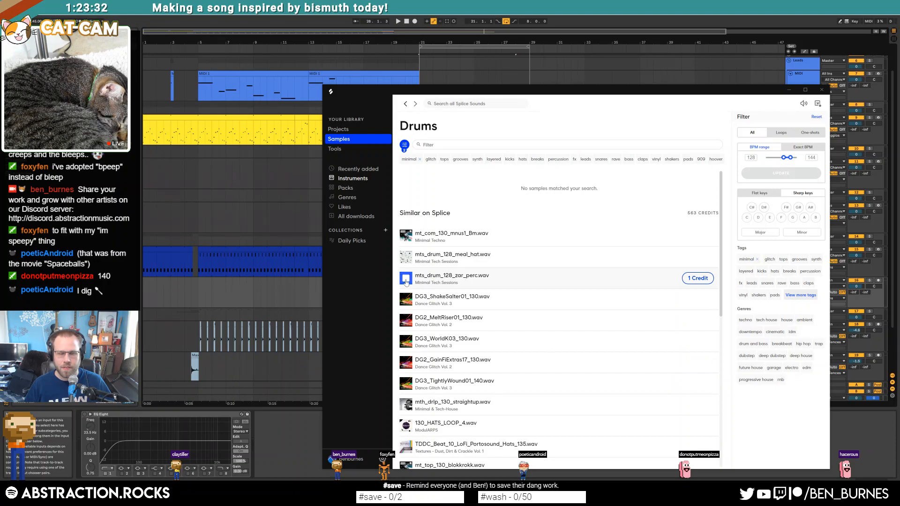
click(406, 320)
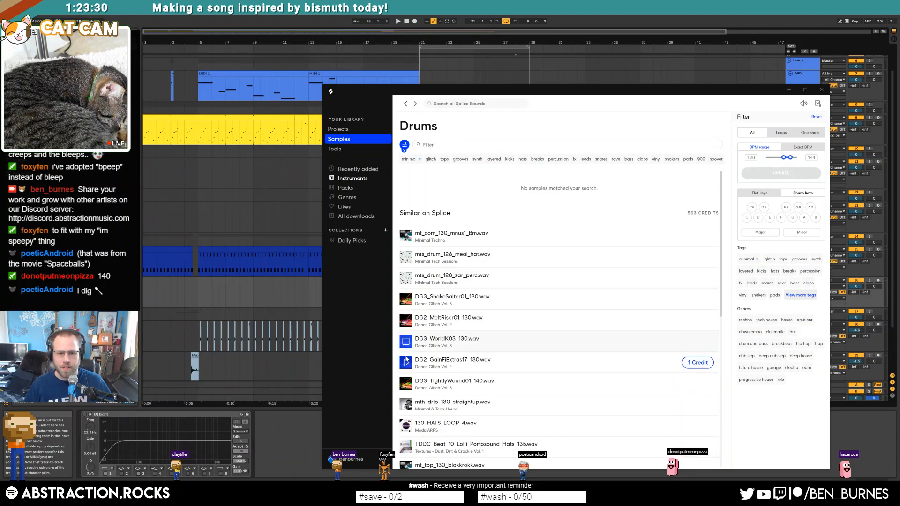
scroll(407, 363, down, 3)
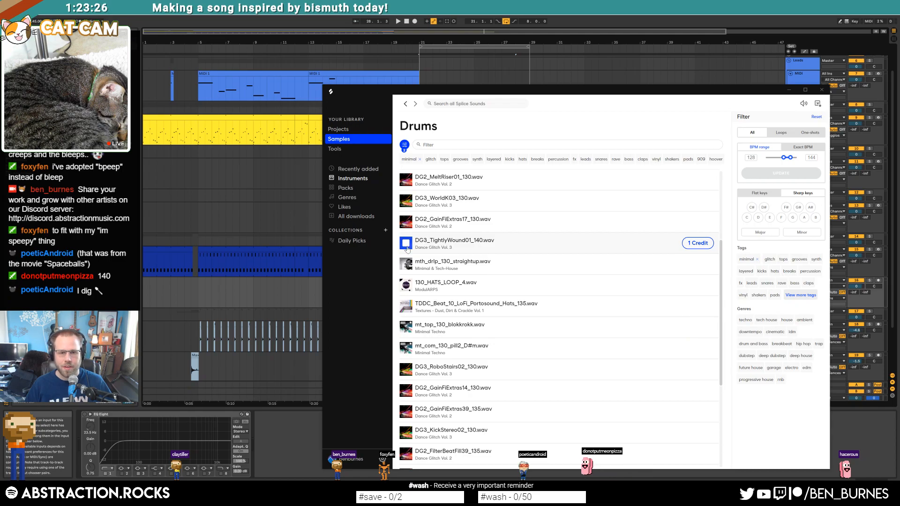
scroll(408, 328, down, 3)
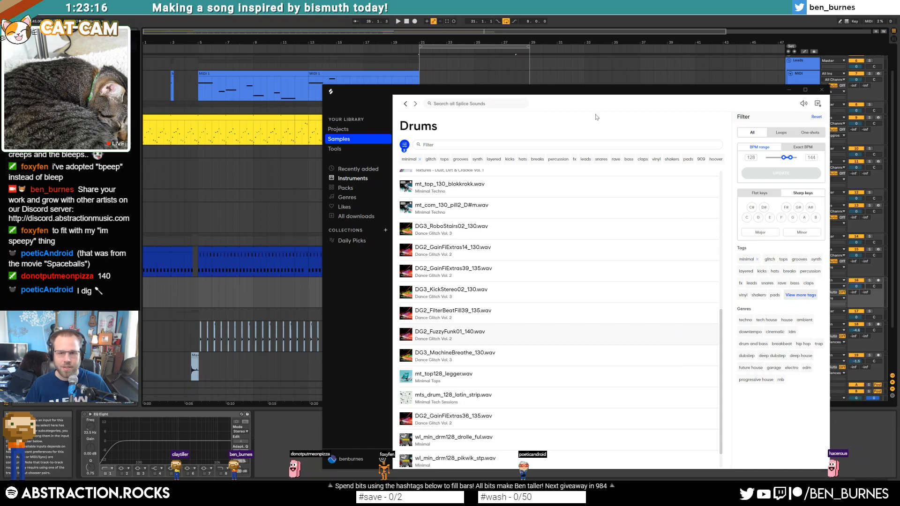
Step: Place DG2_FuzzyFunk01_140.wav on the Drums group's SAMPLE track at bar 21 and match the song tempo to the 140 BPM loop
drag(604, 91, 811, 80)
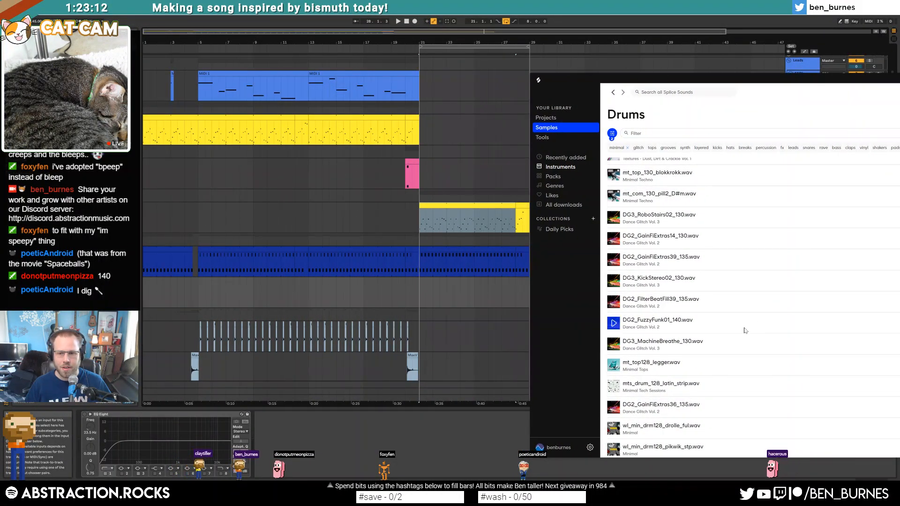
drag(663, 327, 426, 289)
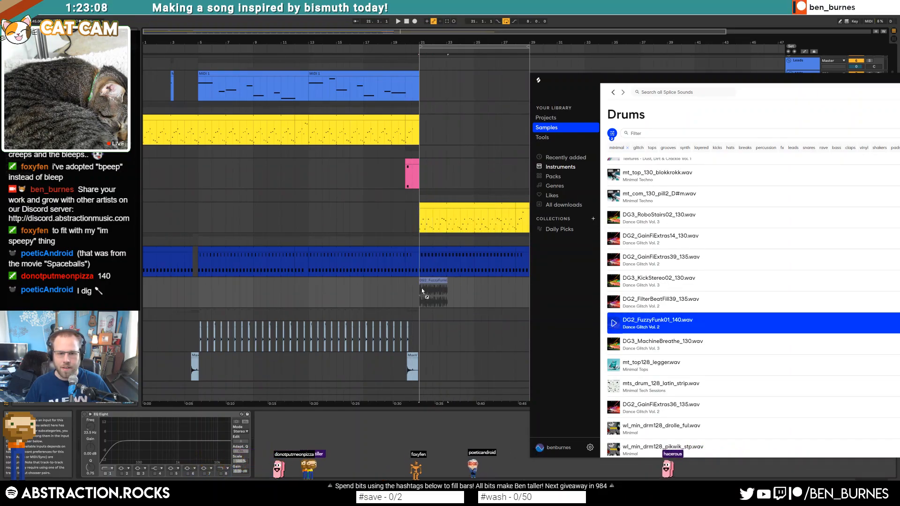
click(509, 293)
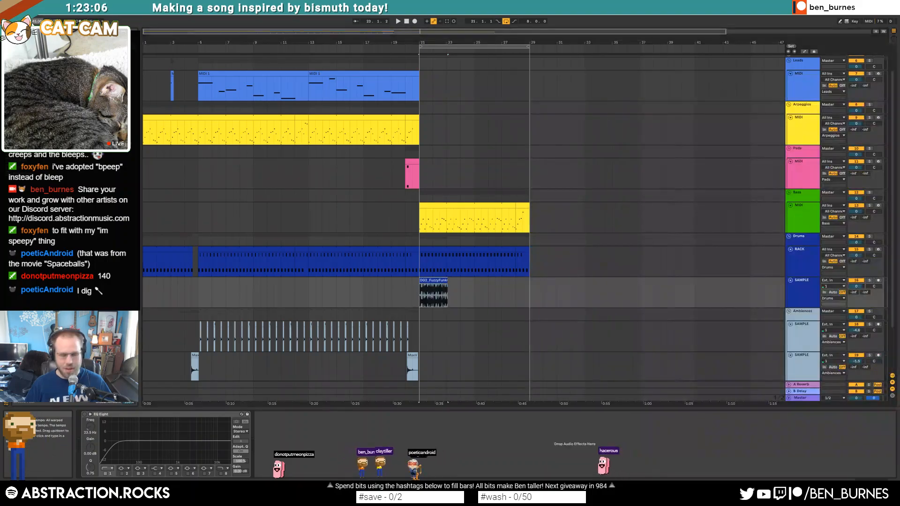
key(Return)
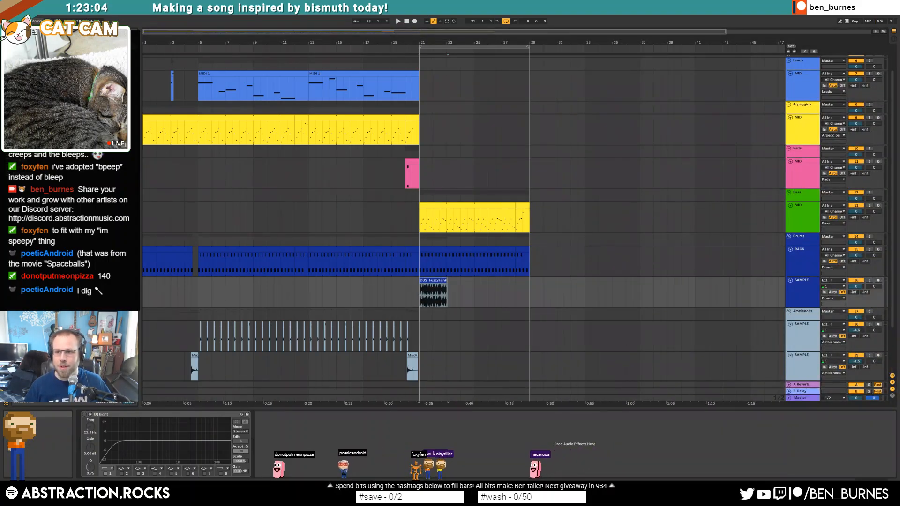
drag(898, 81, 601, 84)
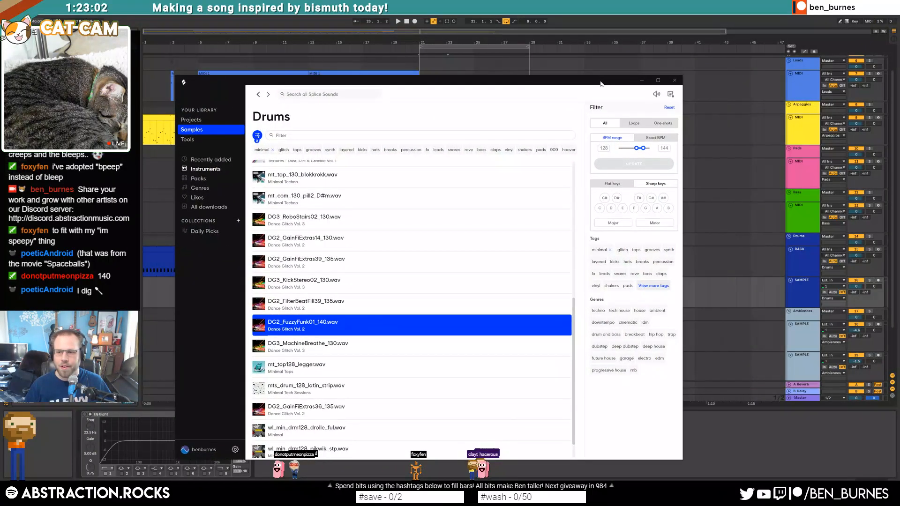
click(642, 81)
Step: Enable EQ Eight on the drum SAMPLE track, raise its low cut to about 100 Hz, and play from bar 19
click(429, 280)
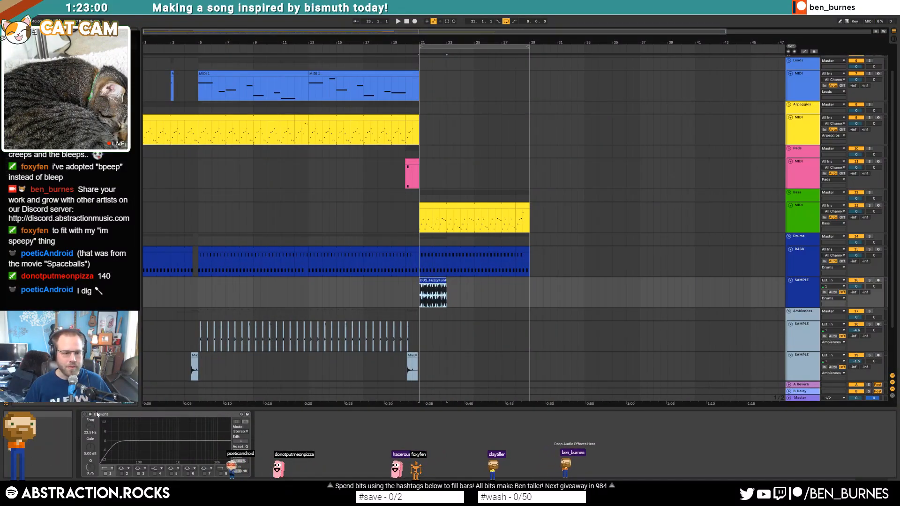
click(85, 414)
drag(114, 444, 140, 448)
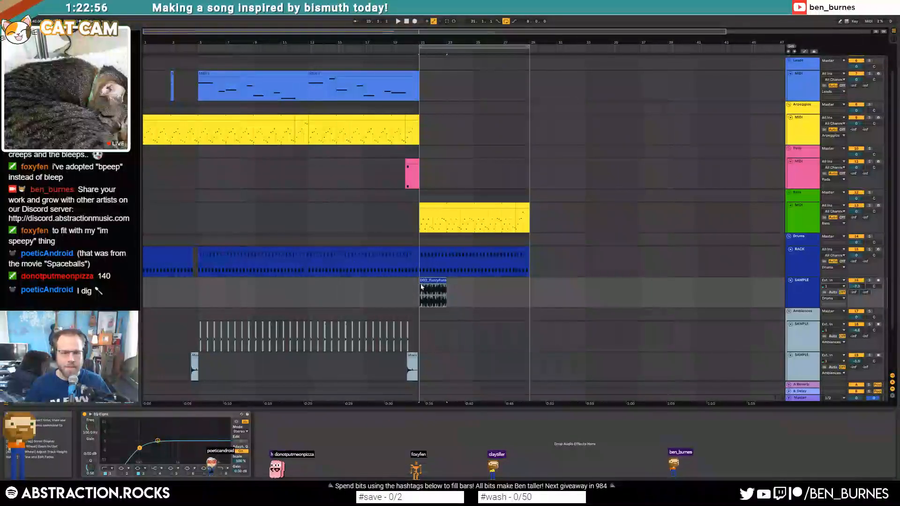
click(393, 292)
key(space)
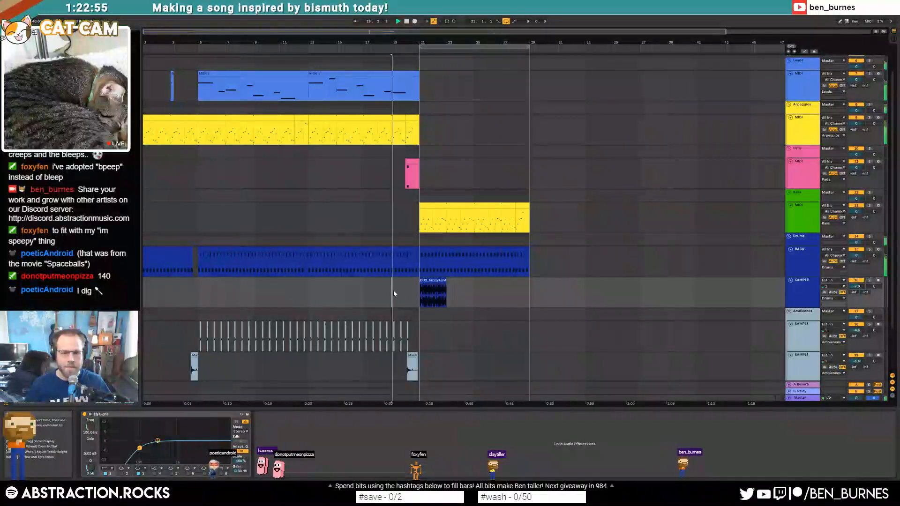
Step: Raise the drum loop's EQ Eight low cut well into the midrange during playback and stop the song
click(429, 280)
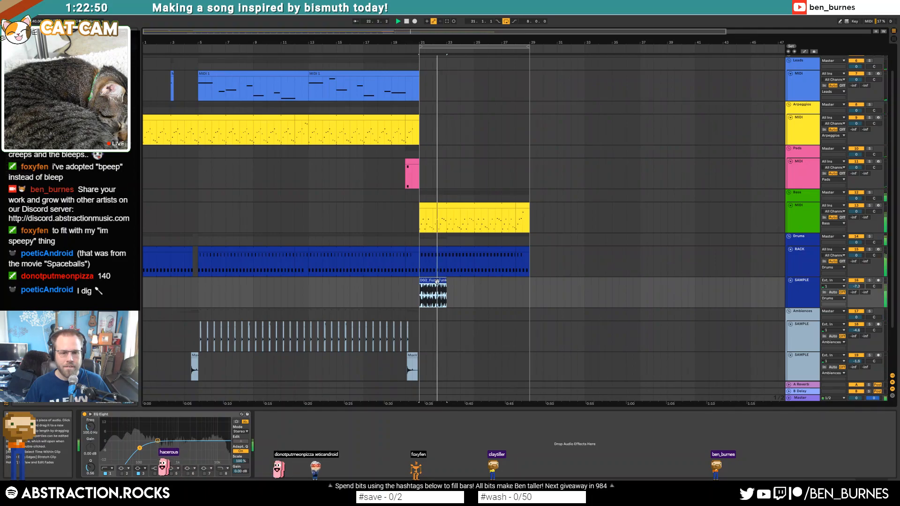
drag(139, 448, 170, 445)
key(space)
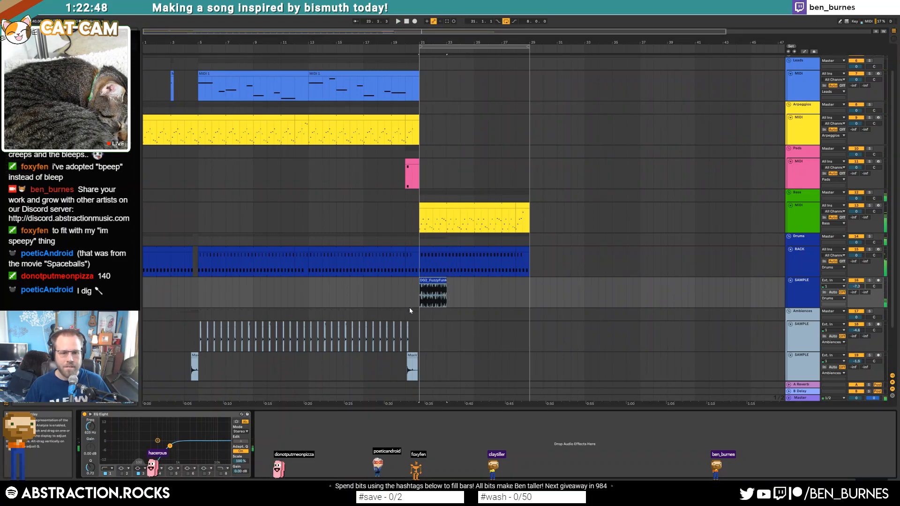
Step: Turn on looping for the FuzzyFunk clip and extend it to bar 29, the end of the section
double_click(441, 280)
click(151, 368)
click(173, 397)
drag(446, 283, 529, 283)
key(shift+Tab)
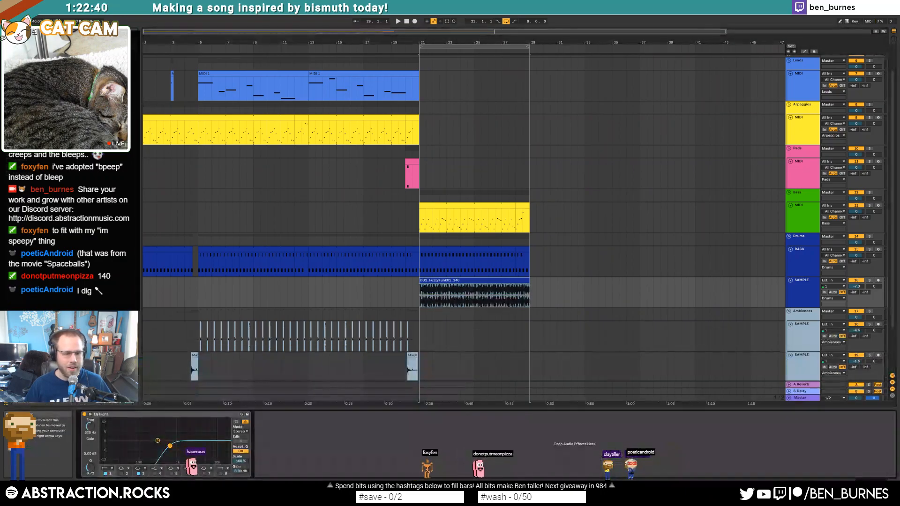
Step: Fine-tune the drum loop's EQ Eight low cut to about 711 Hz and add an Auto Pan after it
drag(166, 449, 169, 449)
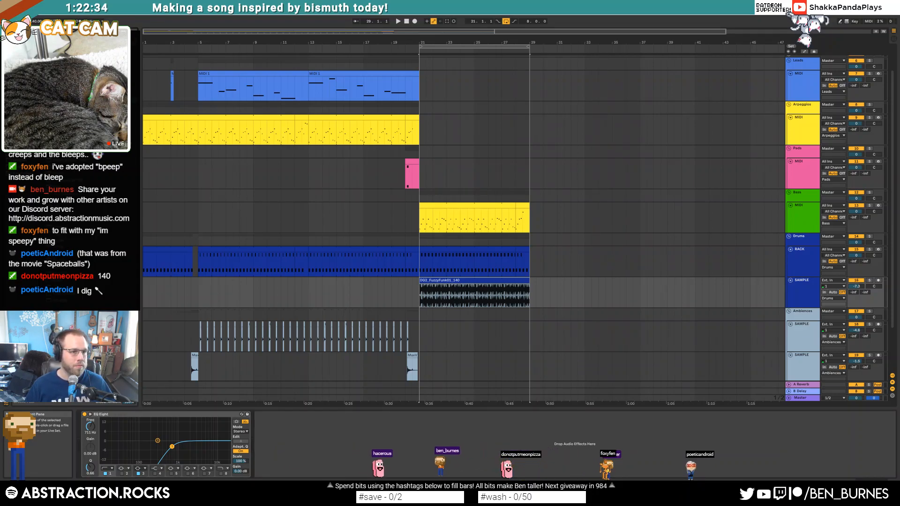
drag(58, 72, 263, 403)
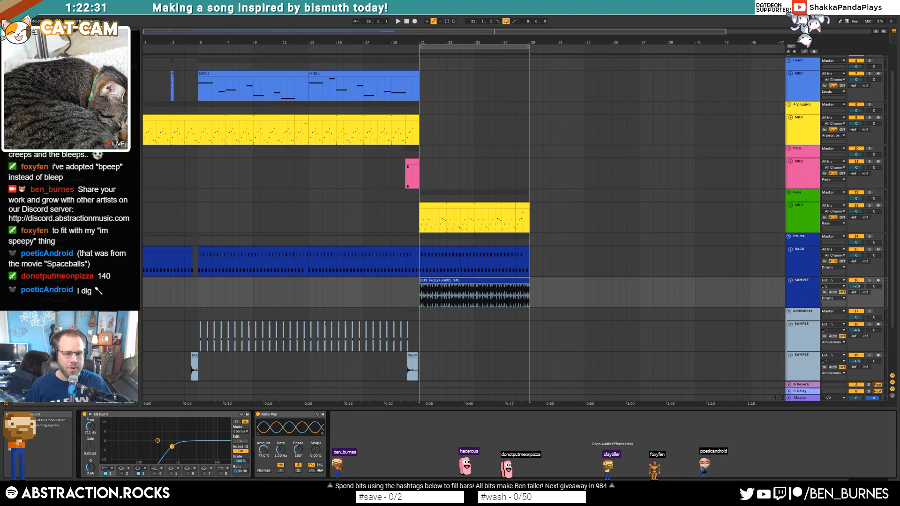
Step: Sync the Auto Pan rate to the tempo and set its amount to 100% while soloing the drum SAMPLE track
click(320, 465)
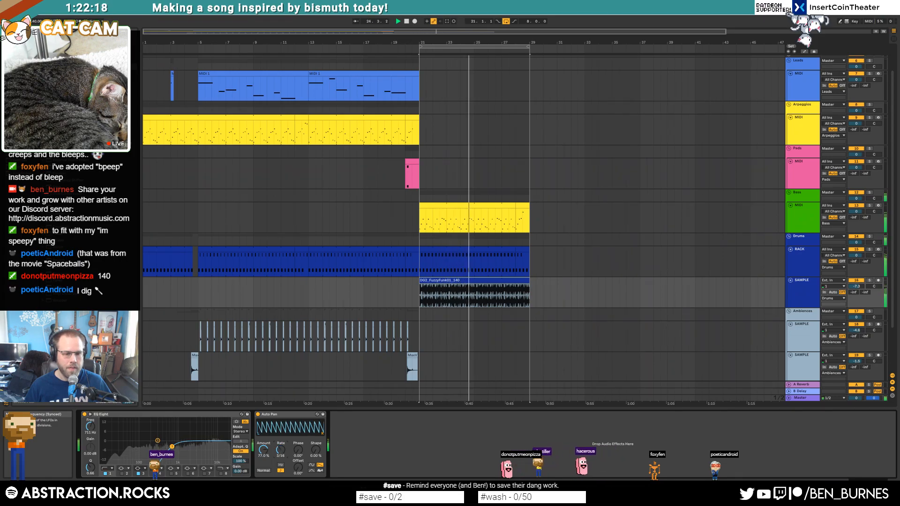
click(869, 281)
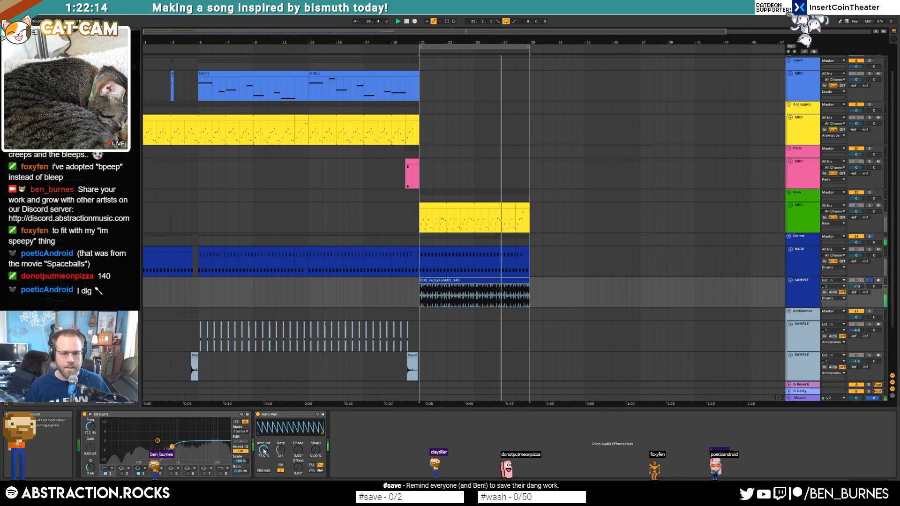
drag(263, 451, 264, 435)
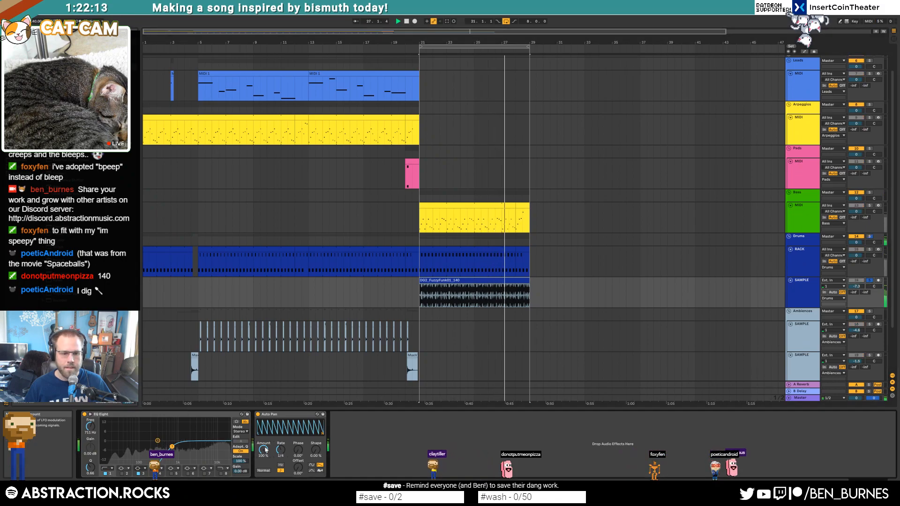
click(869, 281)
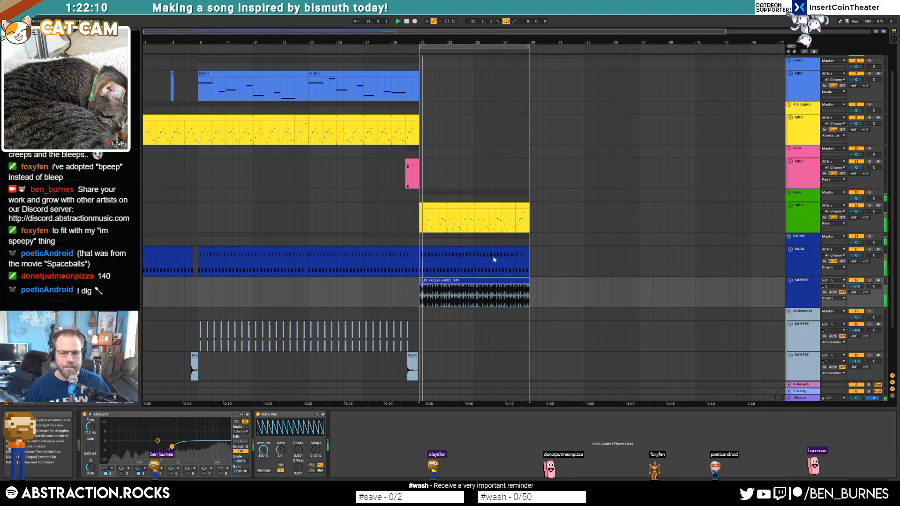
Step: Stop playback and replace the Analog synth on the Bass group's MIDI track with Massive X
click(509, 205)
key(space)
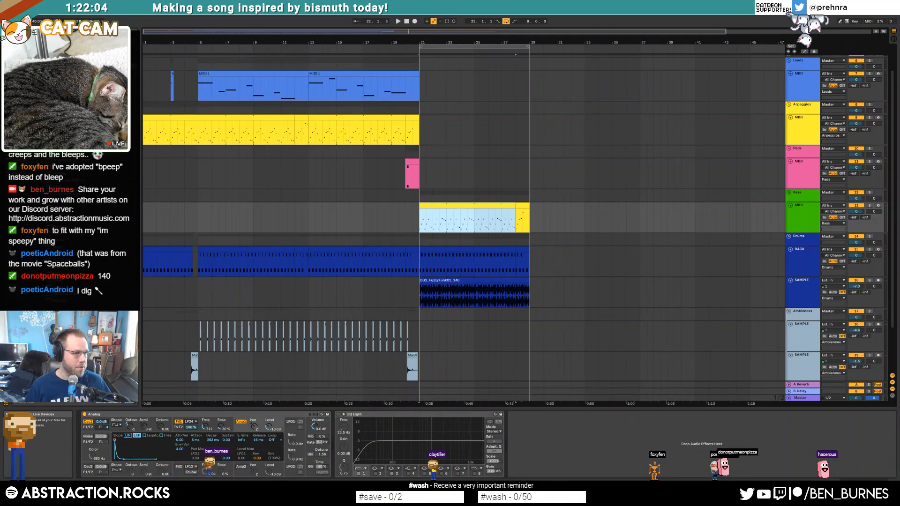
click(299, 417)
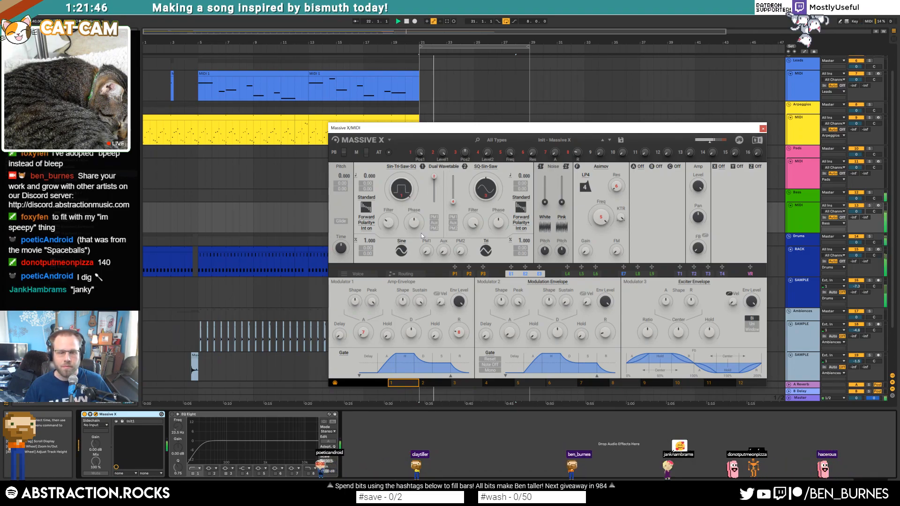
Step: Transpose all notes in both bass clips of the section starting at bar 21 down one octave
drag(479, 129, 383, 275)
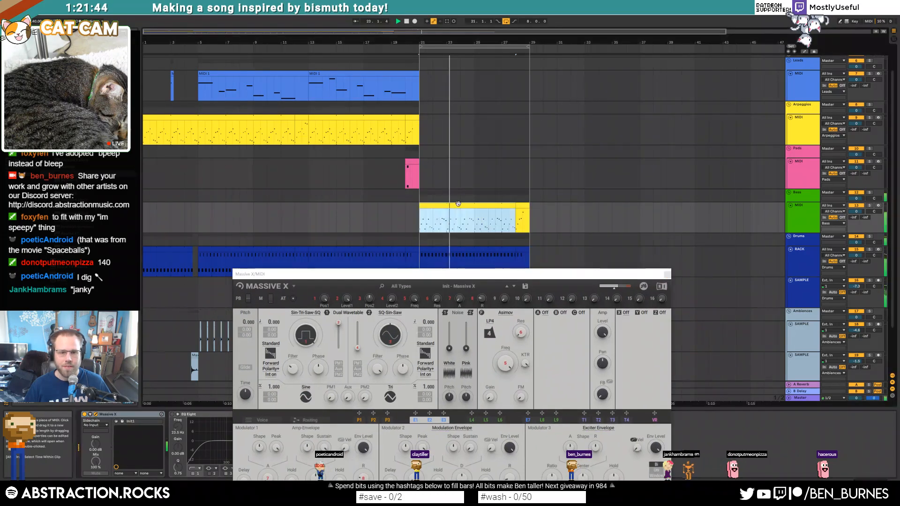
key(ctrl+a)
key(shift+Down)
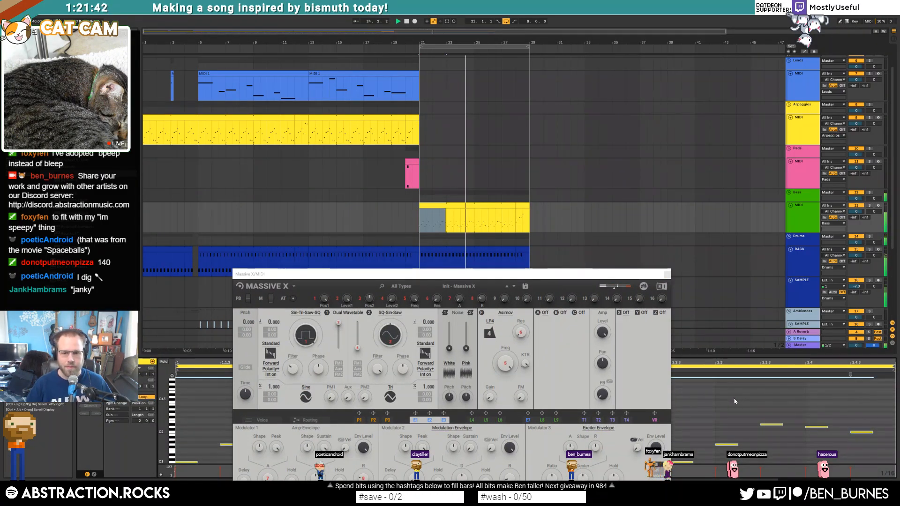
click(524, 205)
click(722, 417)
key(ctrl+a)
key(shift+Down)
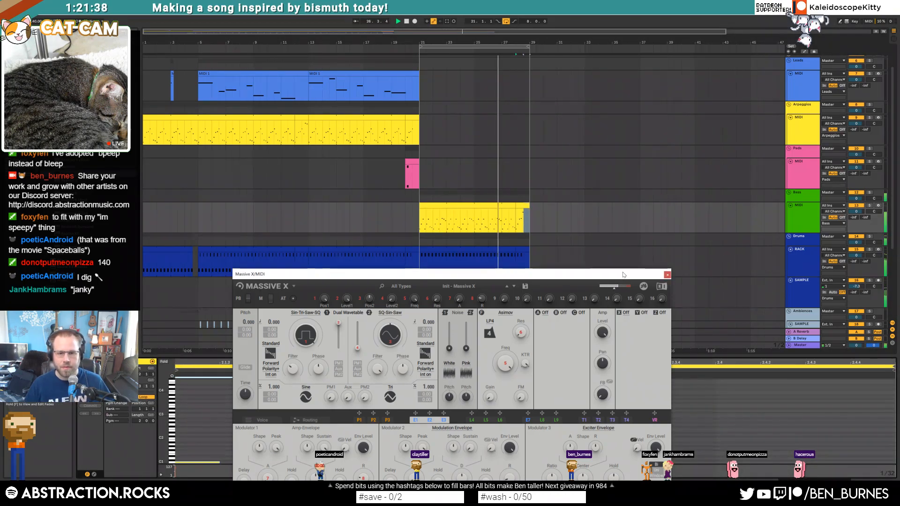
Step: Lower the pitch of the note at beat 1.3 in the last bass clip
drag(623, 275, 706, 41)
click(566, 416)
key(Down)
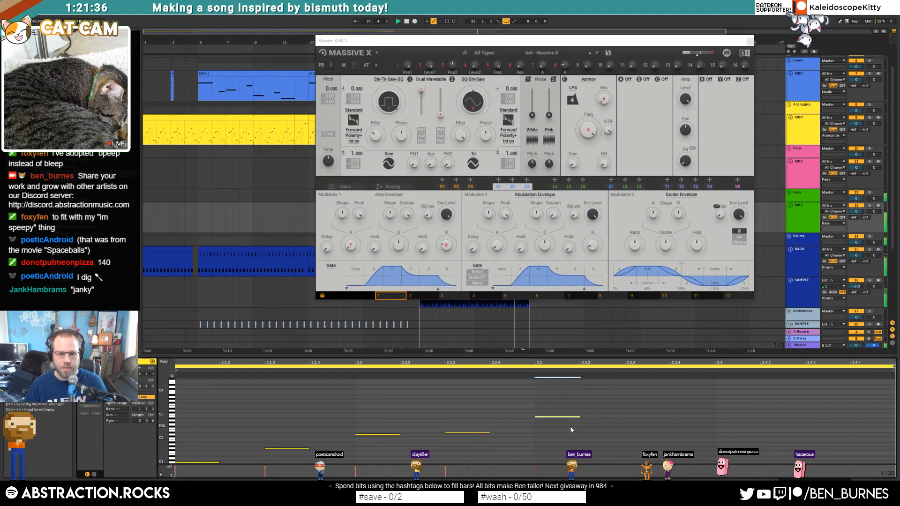
key(Down)
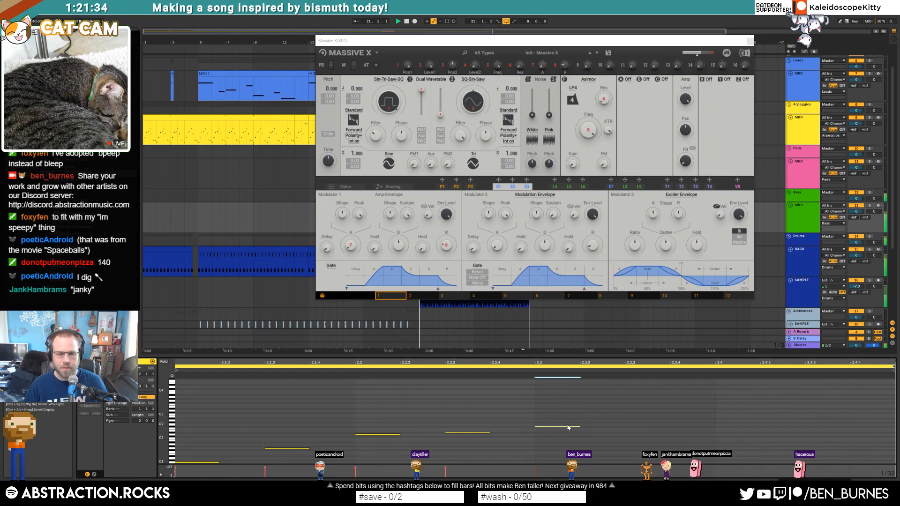
Step: Load the Bit Crusher into insert slot A of Massive X
drag(713, 42, 715, 52)
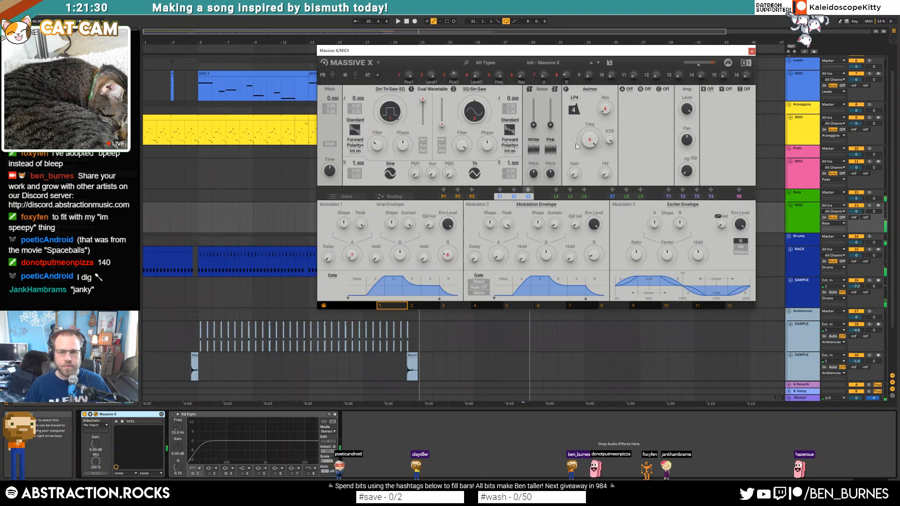
click(586, 91)
click(631, 91)
click(630, 90)
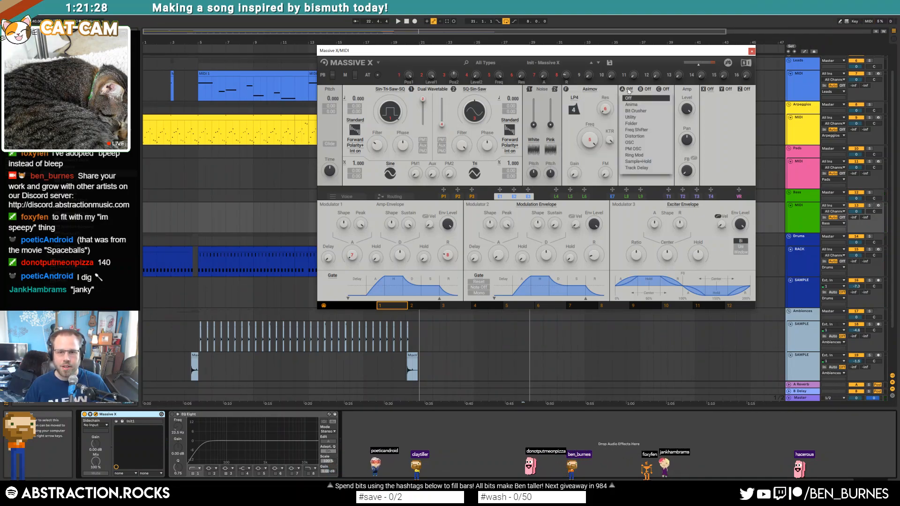
click(652, 111)
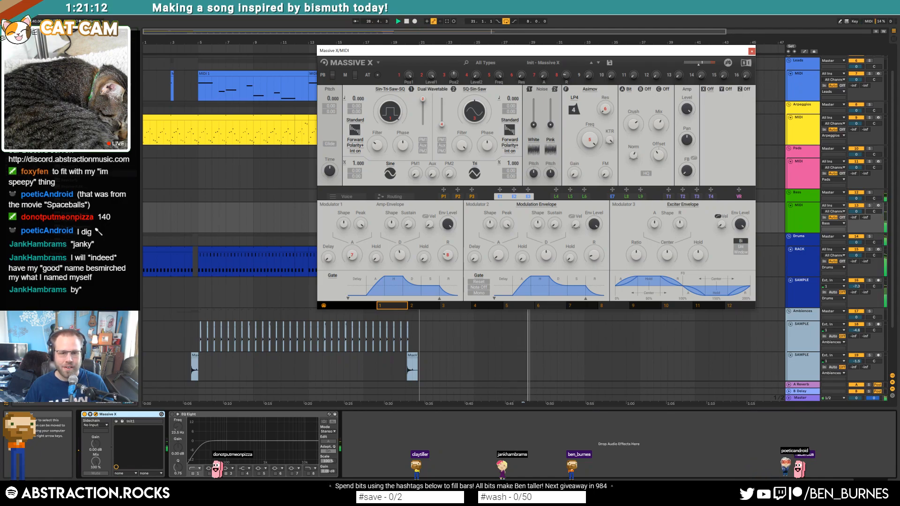
Step: Close Massive X and rework the last bass clip by deleting the notes after its opening three-note figure and duplicating that figure
drag(506, 50, 289, 98)
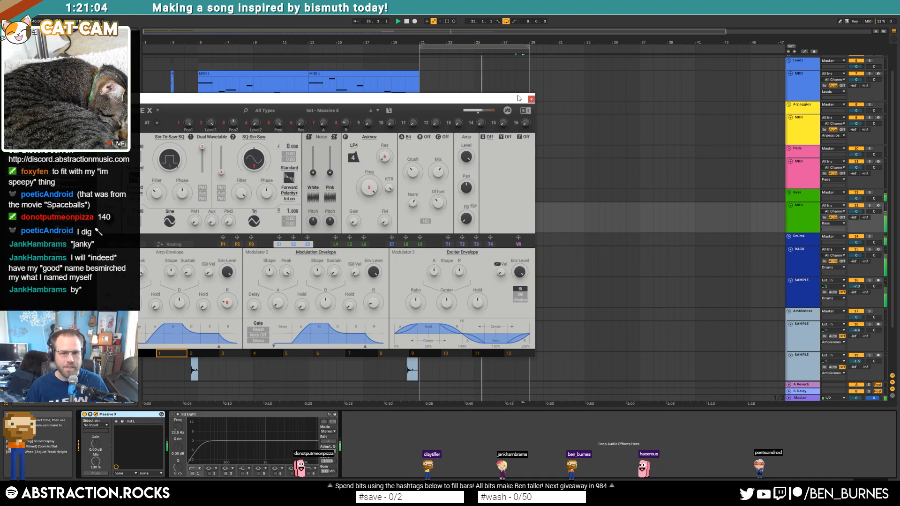
click(531, 99)
double_click(511, 207)
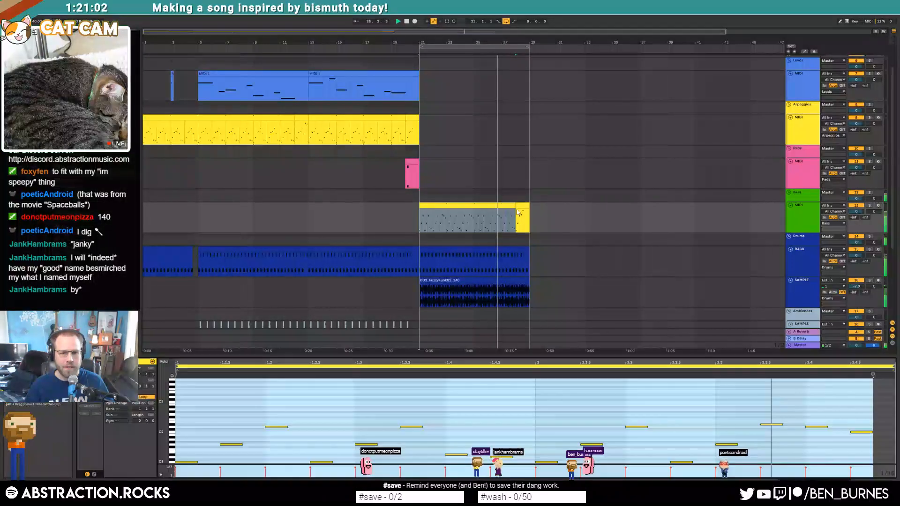
click(522, 206)
drag(448, 413, 558, 439)
key(Delete)
shift+click(442, 430)
key(ctrl+d)
key(ctrl+d)
Step: Delete the surplus notes at the end of the last bass clip and reposition its final high note
drag(750, 417, 872, 464)
key(Delete)
double_click(771, 424)
drag(771, 424, 750, 428)
key(Right)
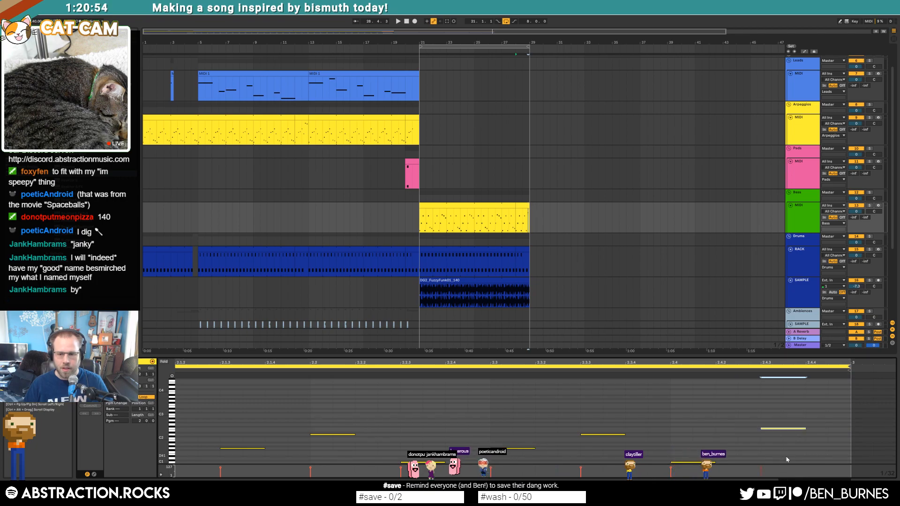
Step: Play the revised bass section, and replay from about bar 18 to check the transition into bar 21
key(space)
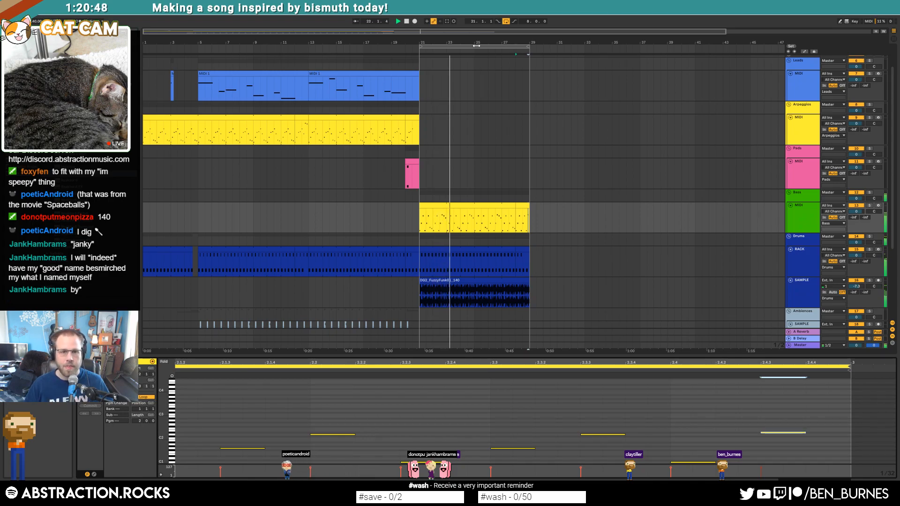
click(423, 79)
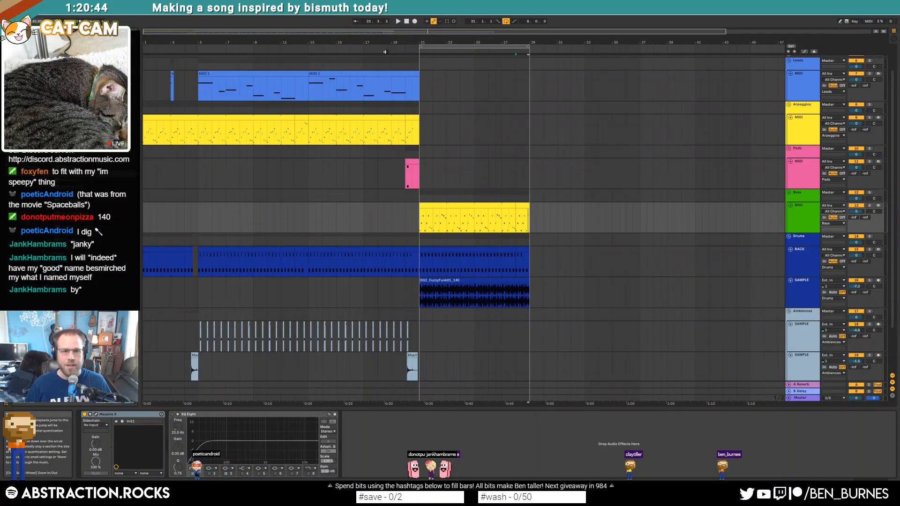
key(space)
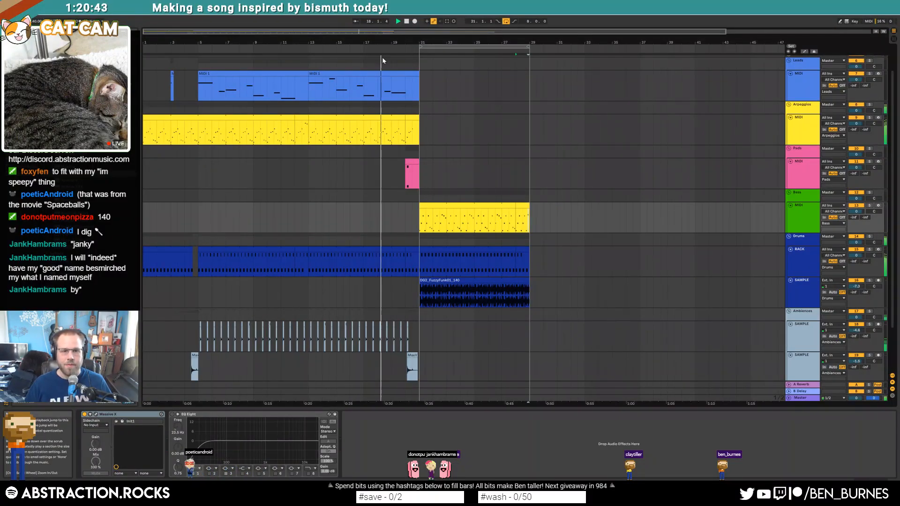
click(420, 174)
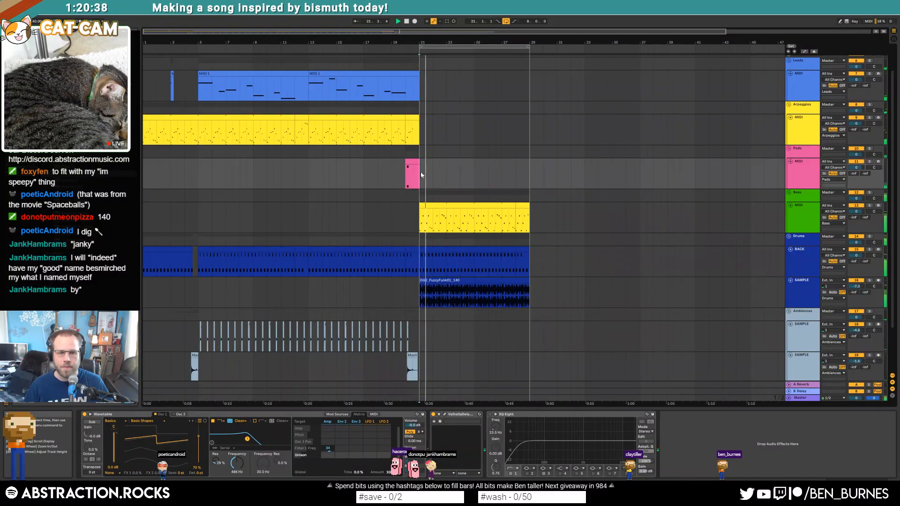
Step: Assign the Bass group's MIDI track color to its clips and stop playback
right_click(795, 228)
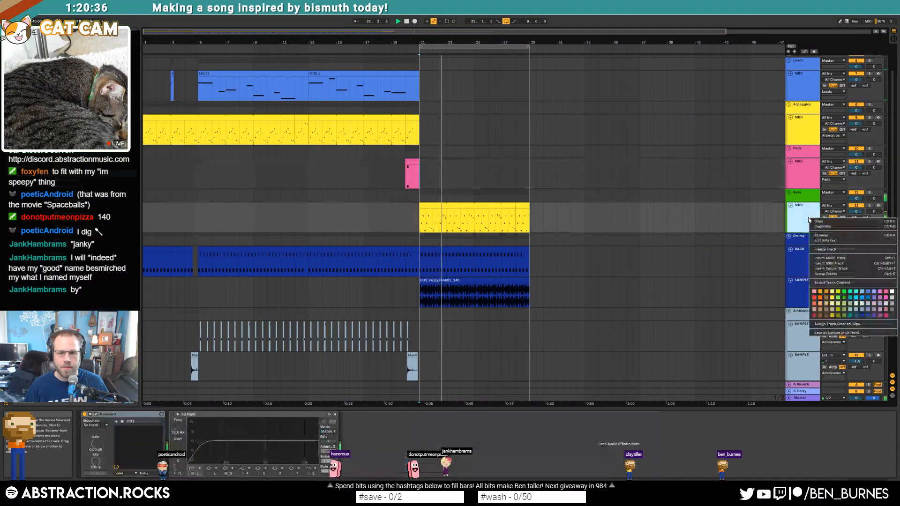
click(825, 328)
key(space)
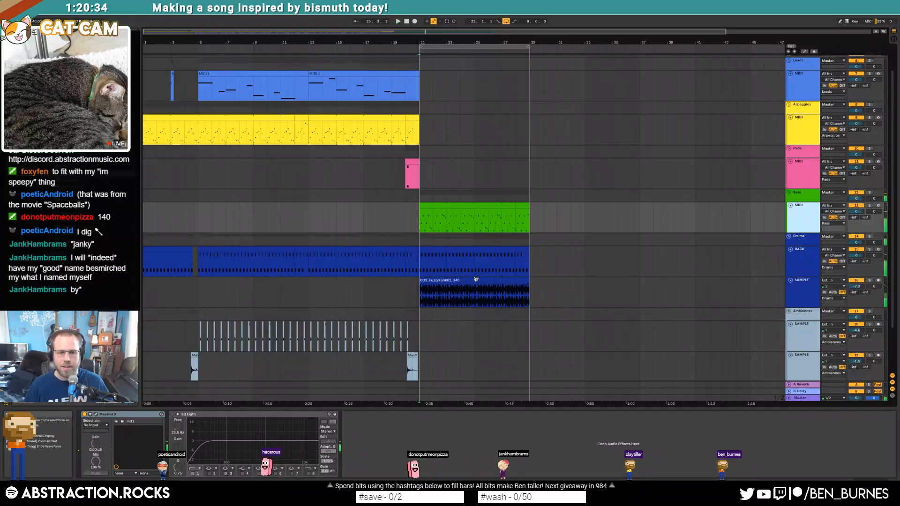
Step: Widen the FuzzyFunk loop's EQ Eight passband during playback by lowering the low cut and raising the high cut
double_click(478, 281)
key(shift+Tab)
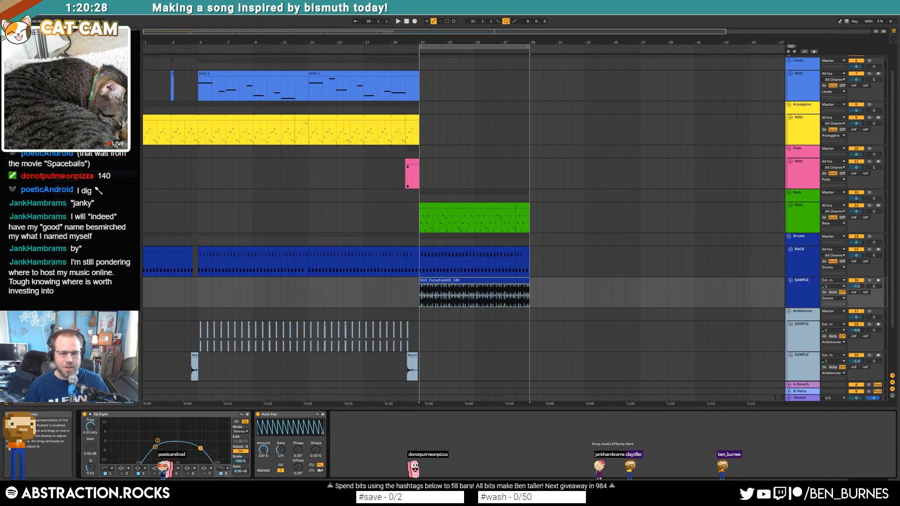
key(space)
drag(198, 450, 210, 449)
drag(155, 447, 143, 445)
click(211, 449)
drag(211, 449, 204, 451)
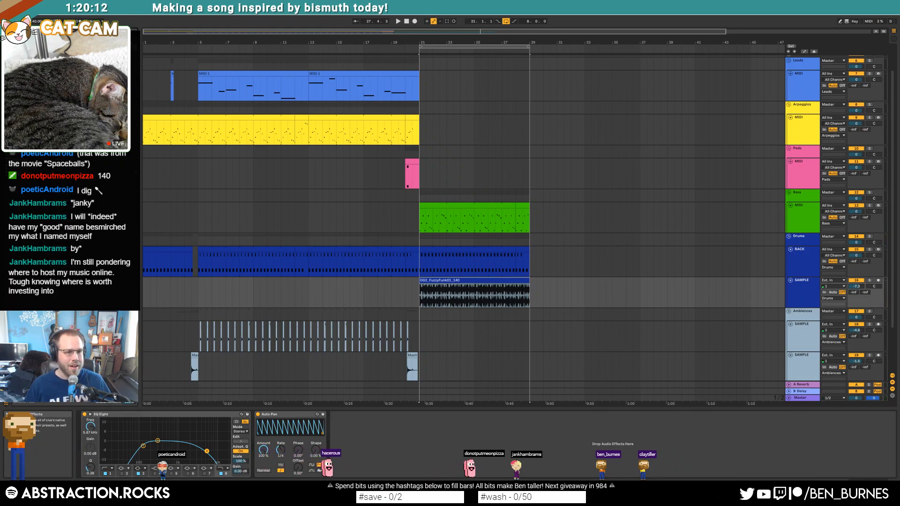
Step: Insert Wider between EQ Eight and Auto Pan on the drum SAMPLE track and set its width to about 67%
drag(101, 211, 262, 441)
drag(281, 175, 358, 92)
key(space)
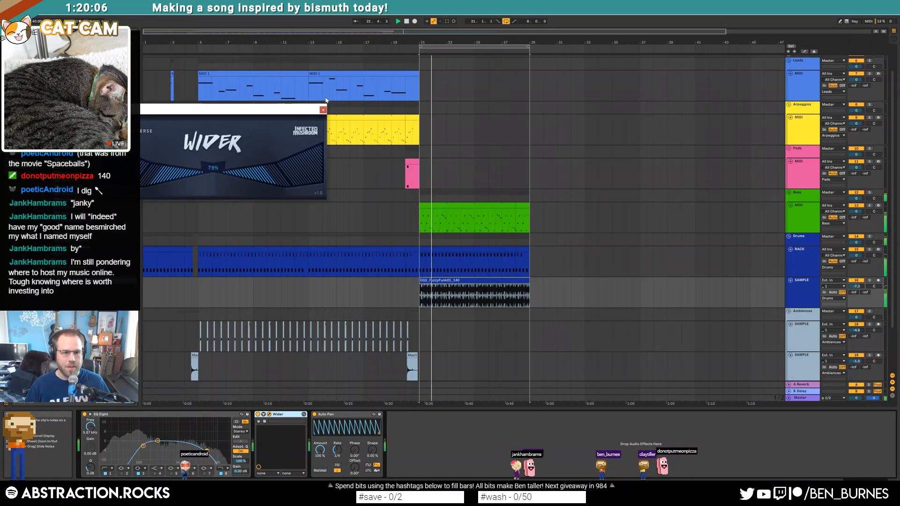
drag(278, 159, 257, 174)
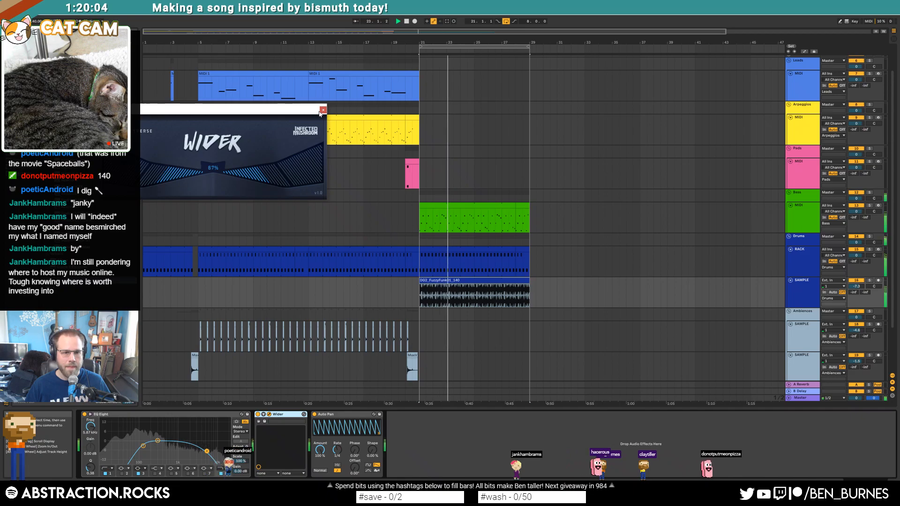
click(323, 110)
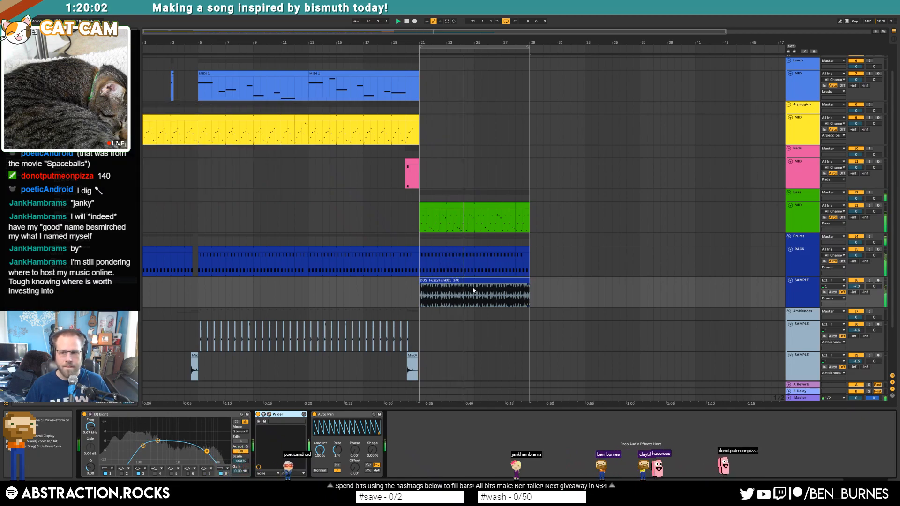
key(space)
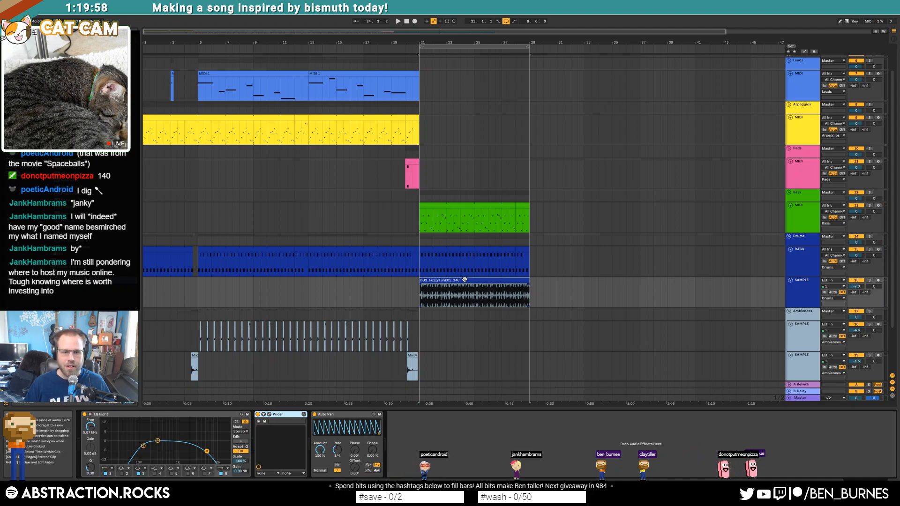
Step: Fine-tune the drum loop's EQ Eight by lowering both cuts and raising the middle band's frequency slightly, and audition the result
click(466, 280)
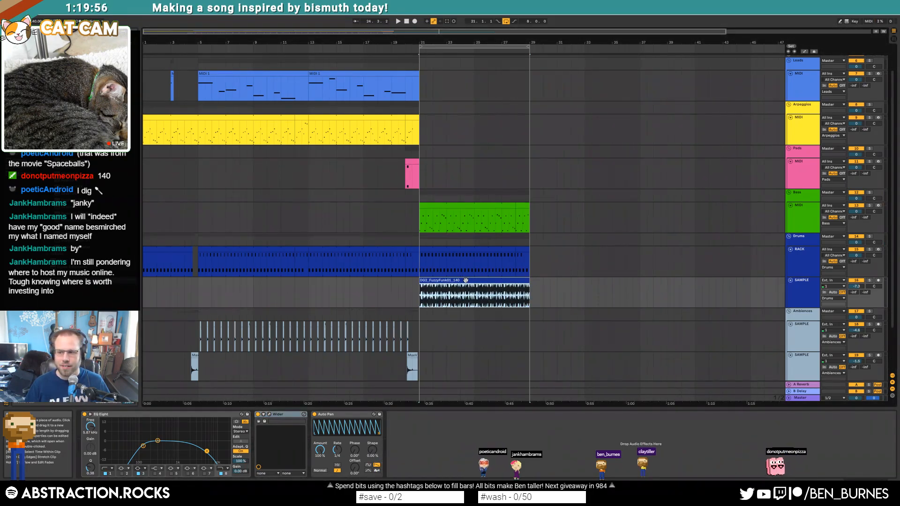
click(420, 300)
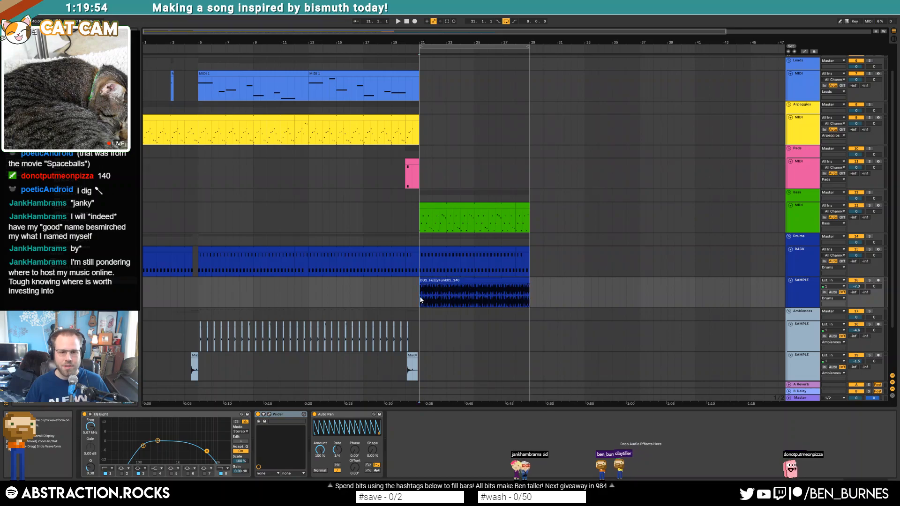
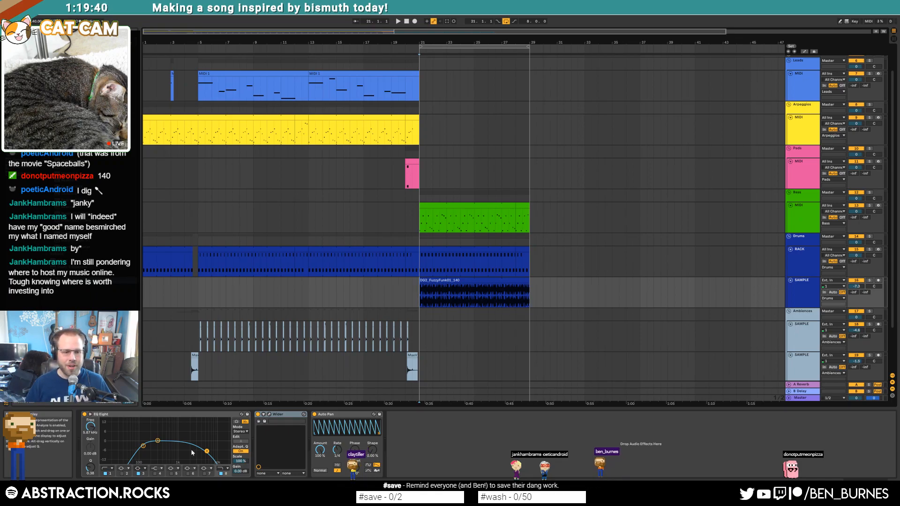
drag(206, 452, 206, 450)
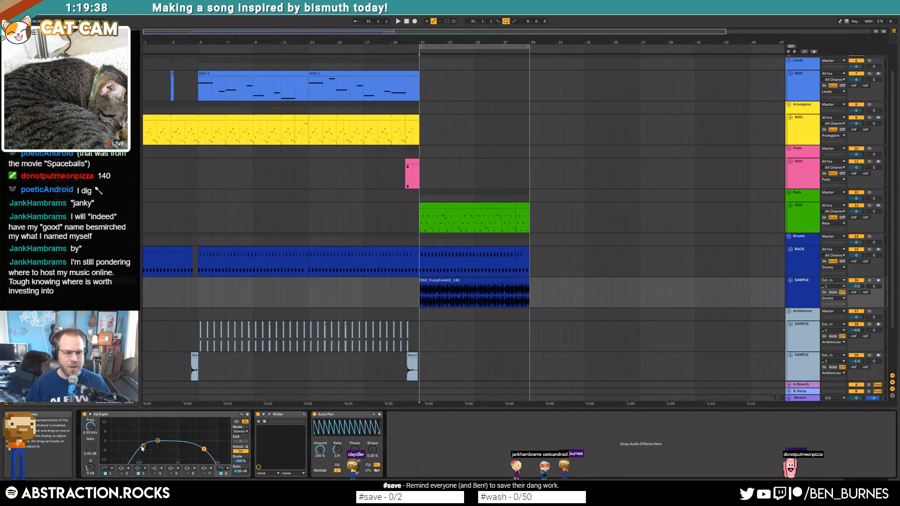
drag(157, 441, 161, 441)
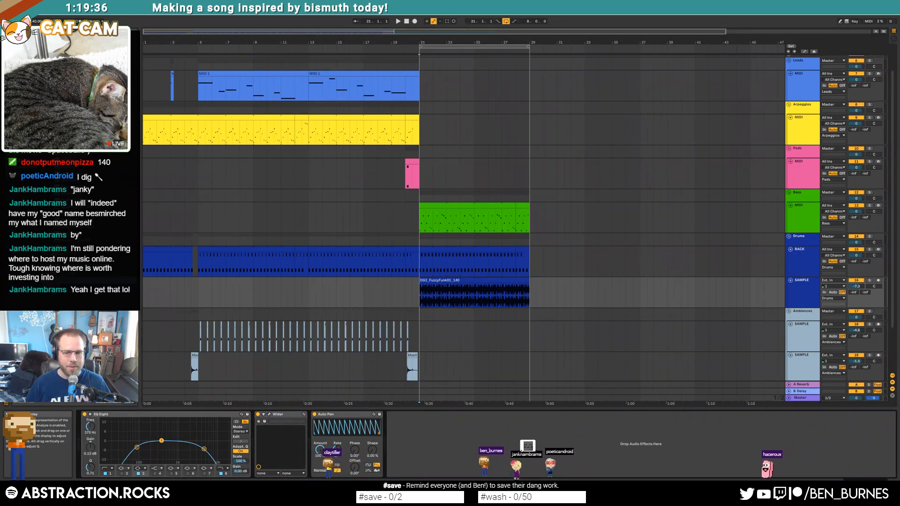
click(433, 281)
key(space)
click(435, 196)
key(space)
Step: Reopen Massive X on the Bass group's MIDI track and move its window clear of the screen overlays
click(439, 206)
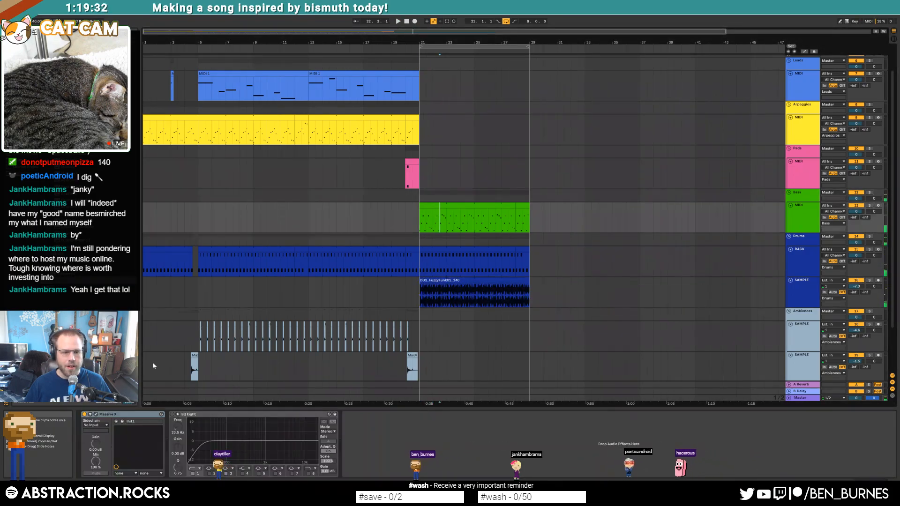
click(96, 414)
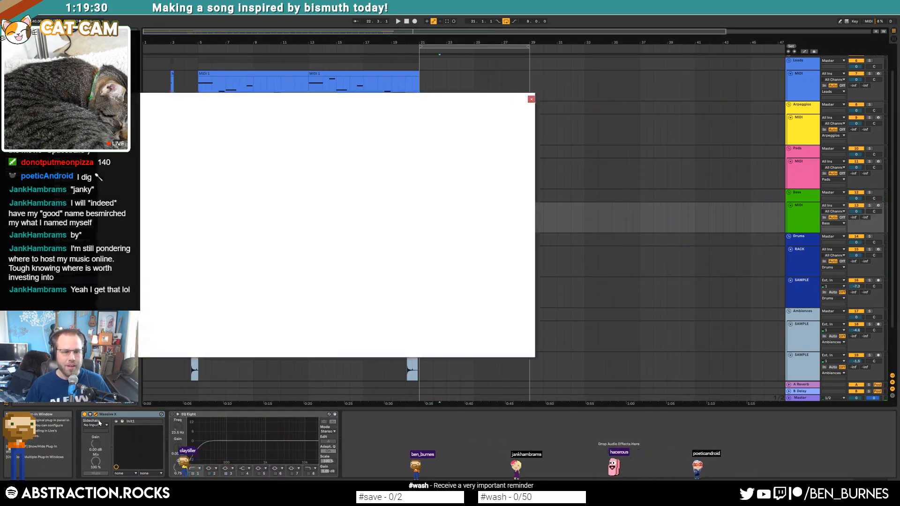
drag(294, 101, 474, 127)
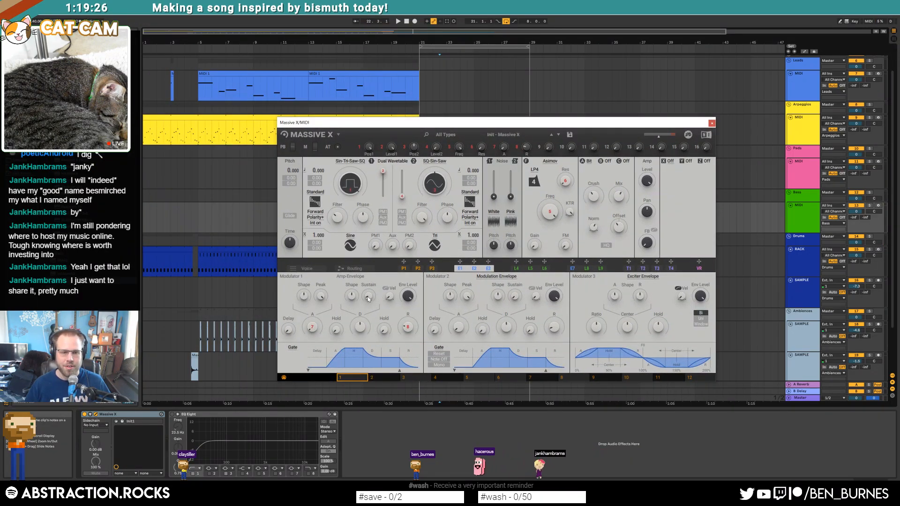
Step: Try blending in Massive X's second oscillator with its pitch at -7 during playback, and reset its pitch and level
key(space)
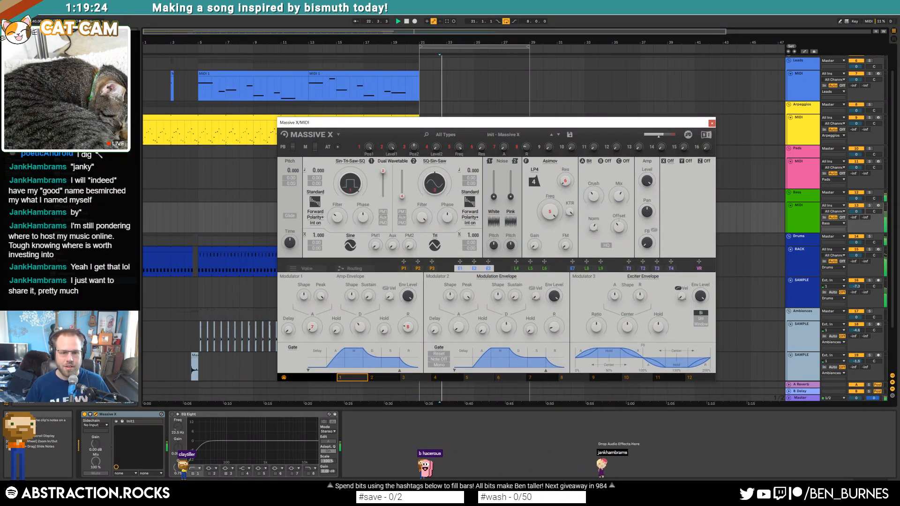
key(space)
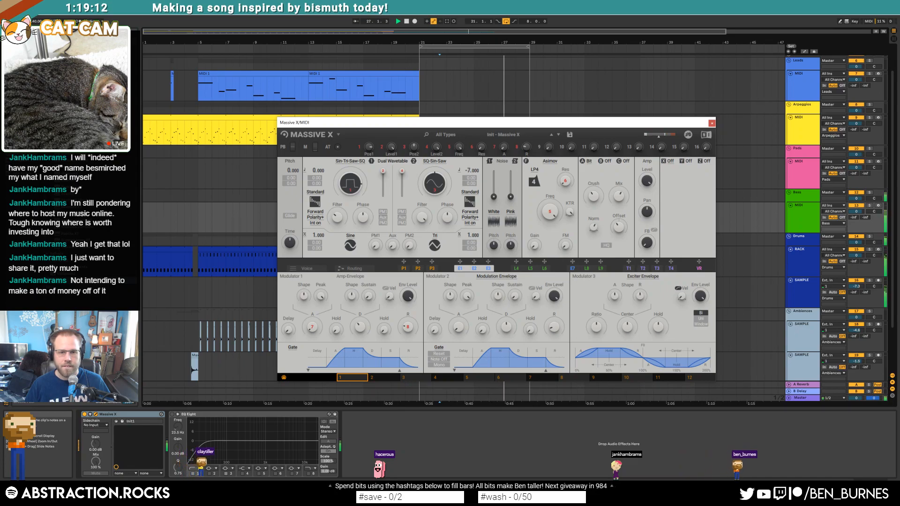
drag(470, 170, 470, 177)
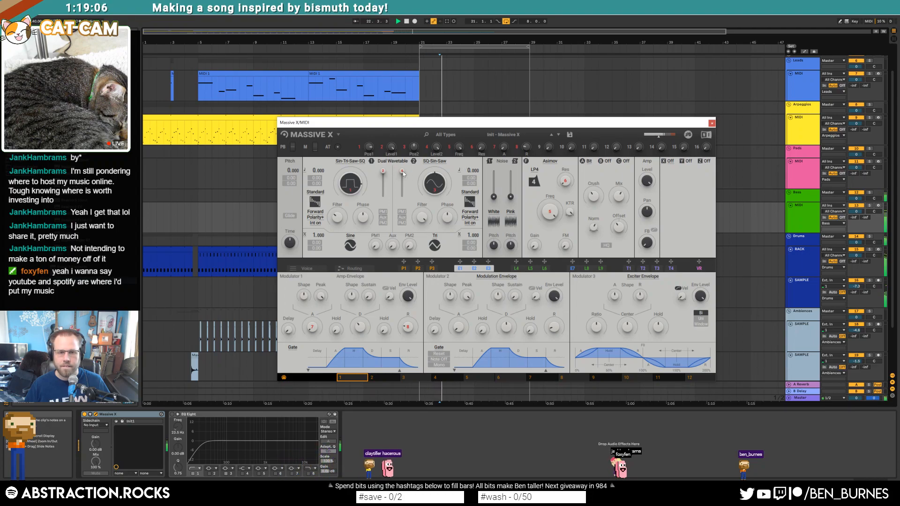
drag(403, 172, 403, 199)
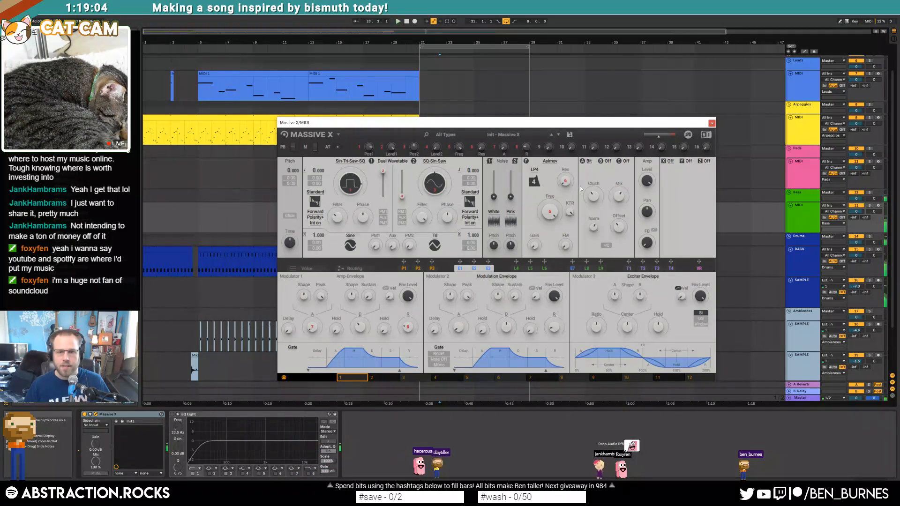
Step: Move the Massive X window below the bass clip and audition the soloed Bass MIDI track while trying the Bit insert's Mix
drag(617, 125, 599, 112)
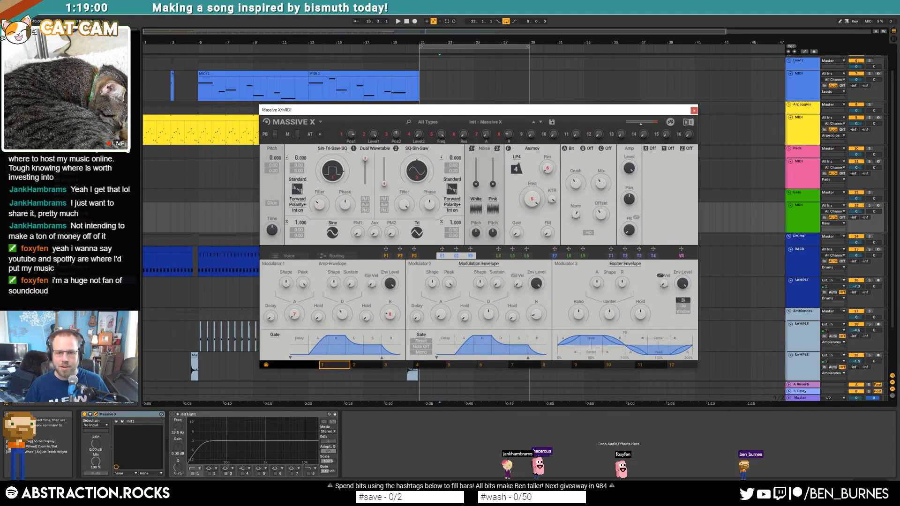
key(space)
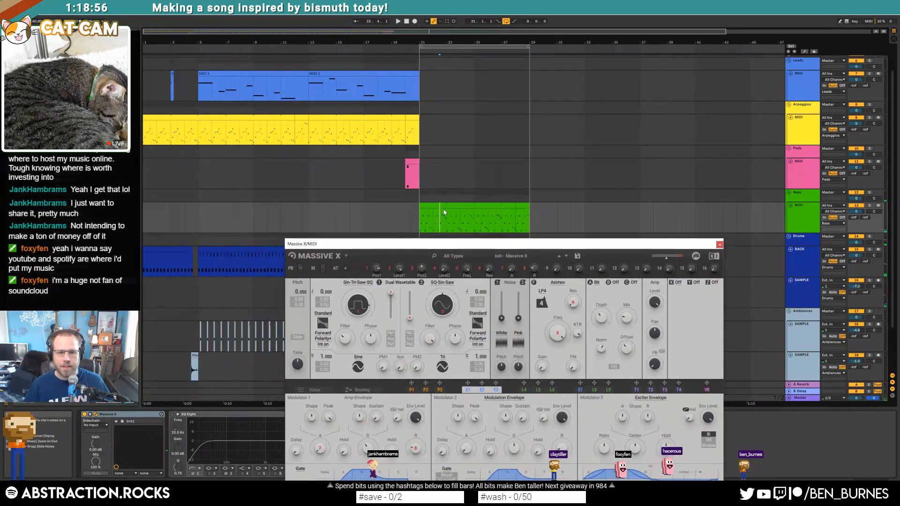
drag(444, 212, 419, 214)
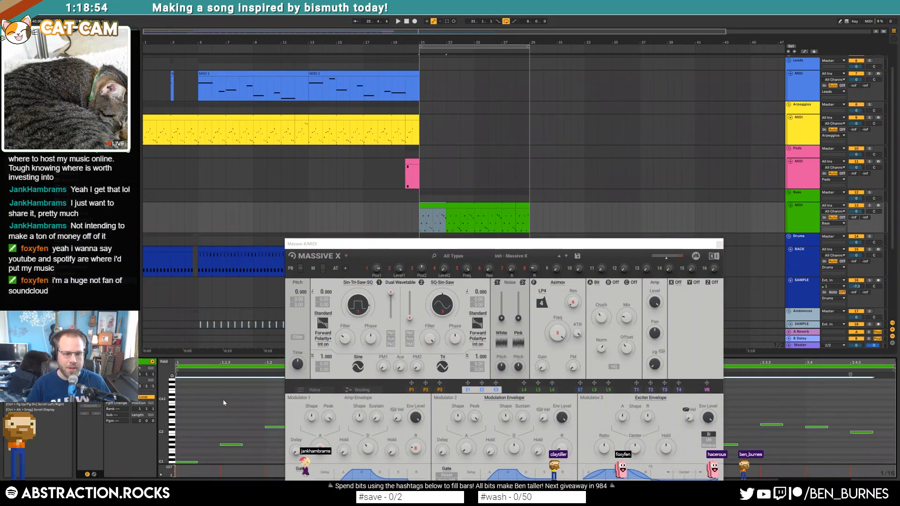
key(space)
click(869, 205)
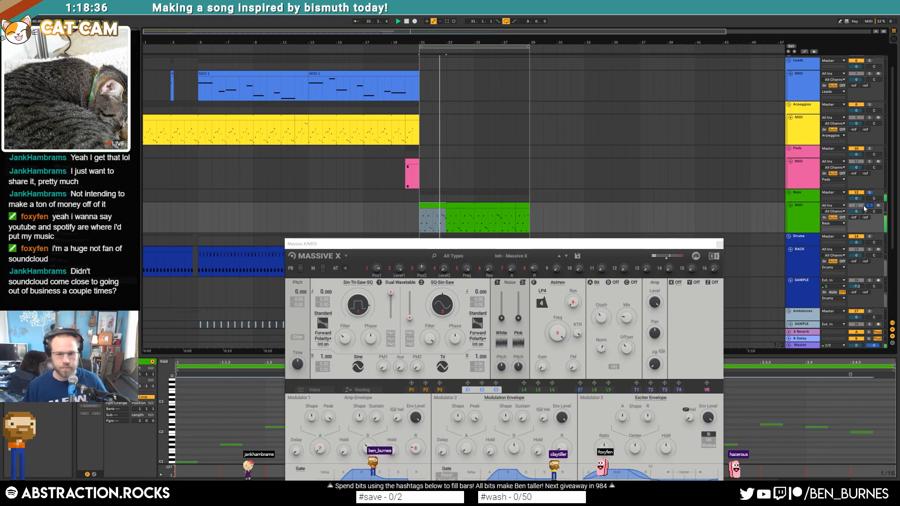
drag(624, 319, 625, 267)
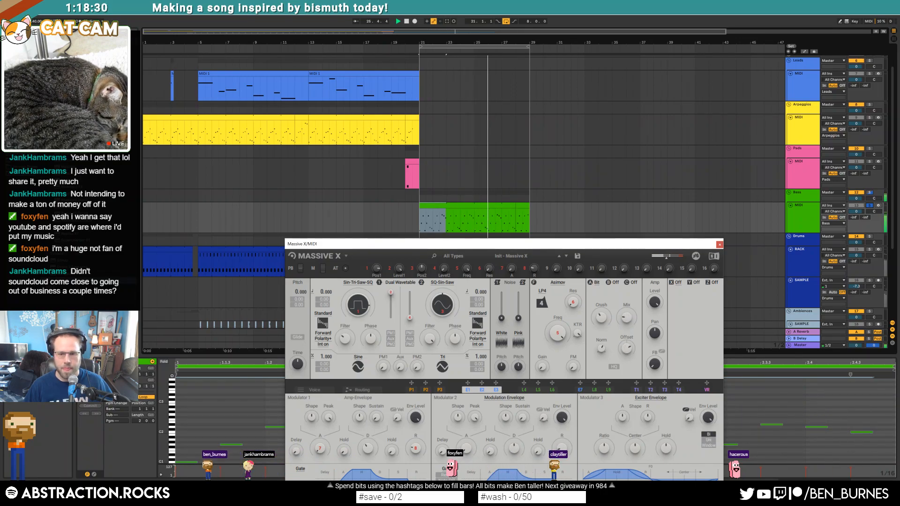
Step: Look through Massive X's lists of insert effects, stereo effects and filter types for options that suit the bass
click(614, 283)
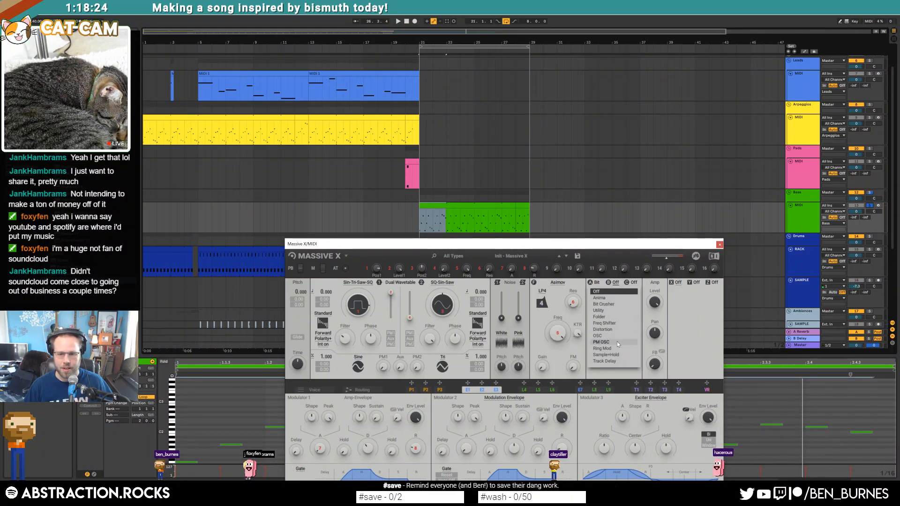
click(679, 284)
click(679, 283)
click(680, 284)
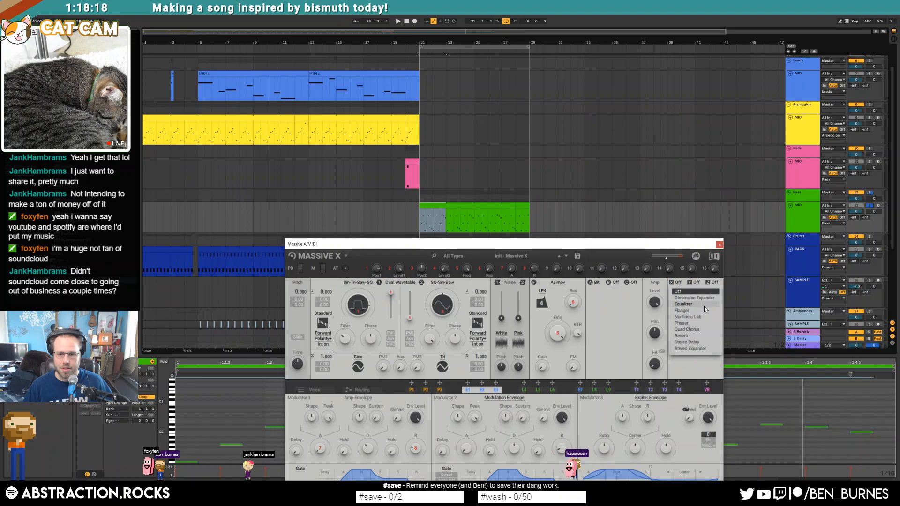
click(614, 283)
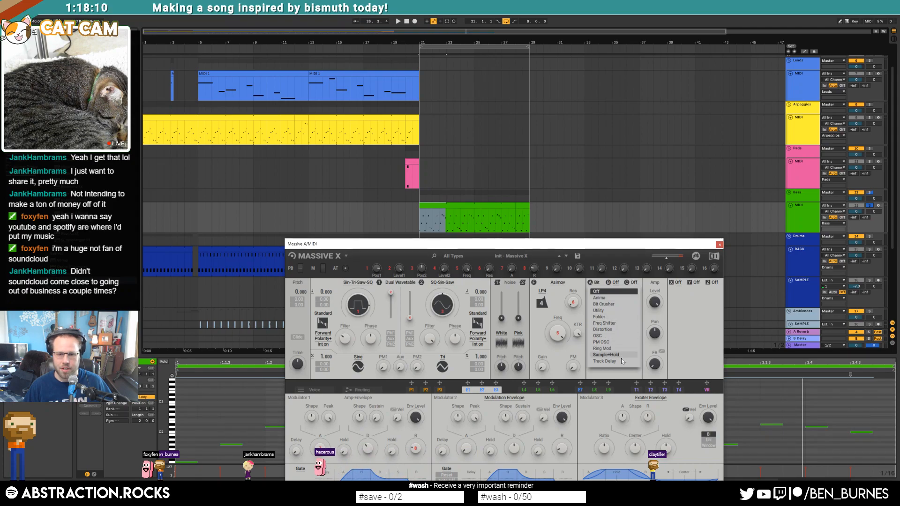
click(677, 284)
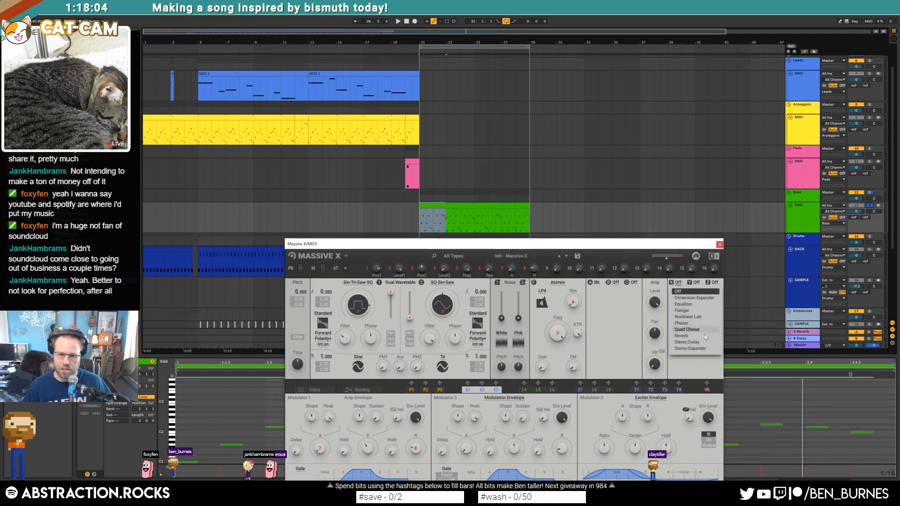
click(679, 284)
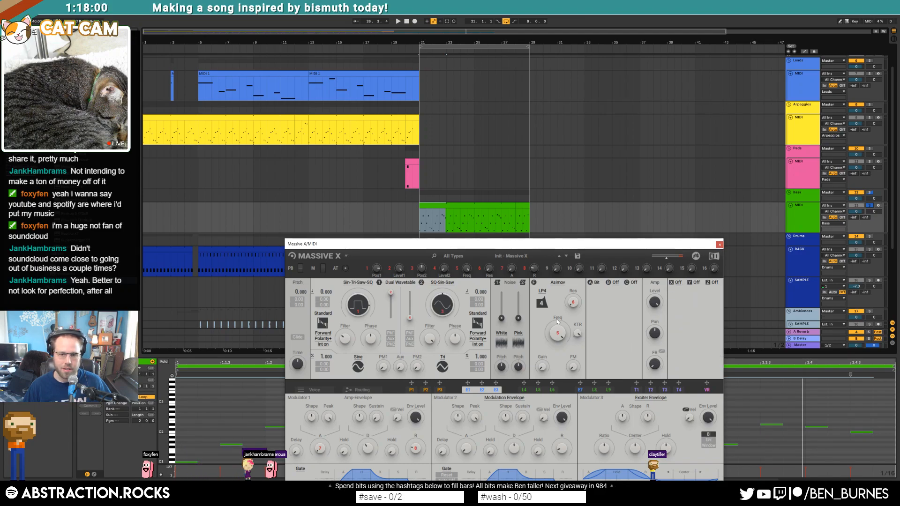
click(558, 283)
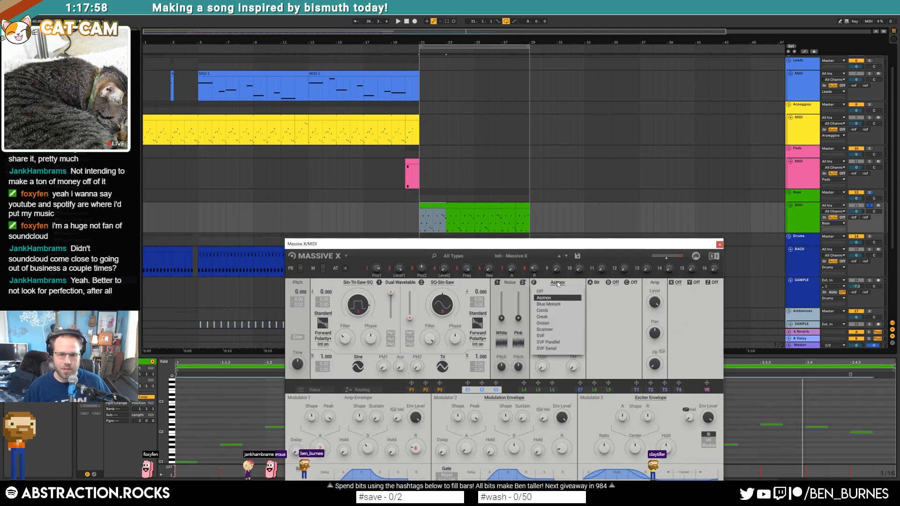
click(587, 336)
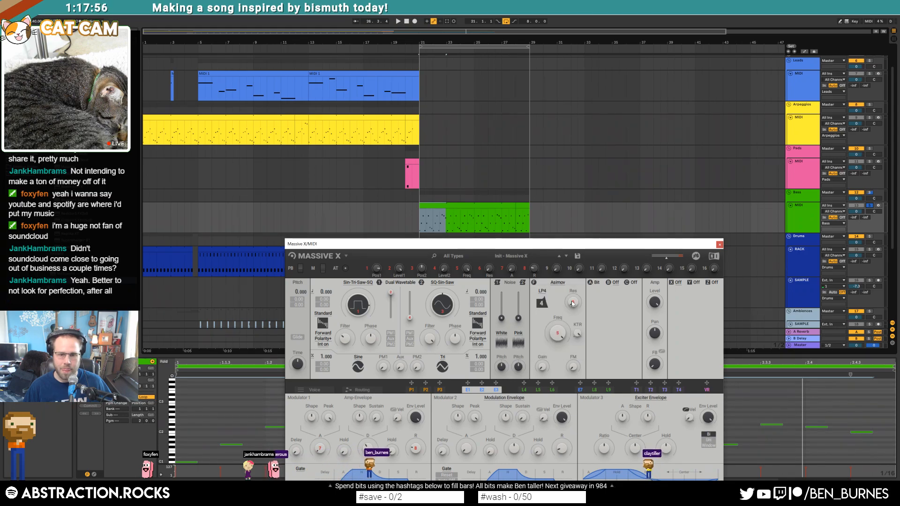
Step: Return to Massive X's Bit insert while auditioning the soloed bass, and close the synth window
key(space)
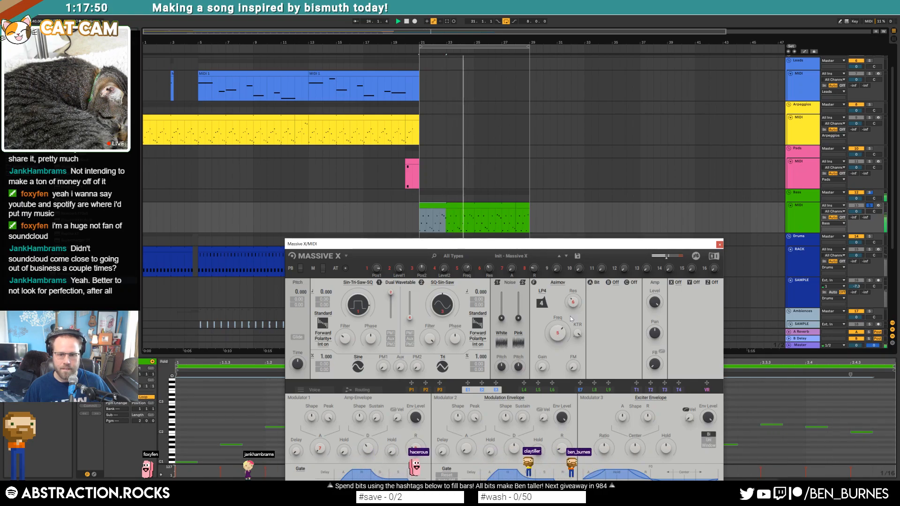
click(594, 282)
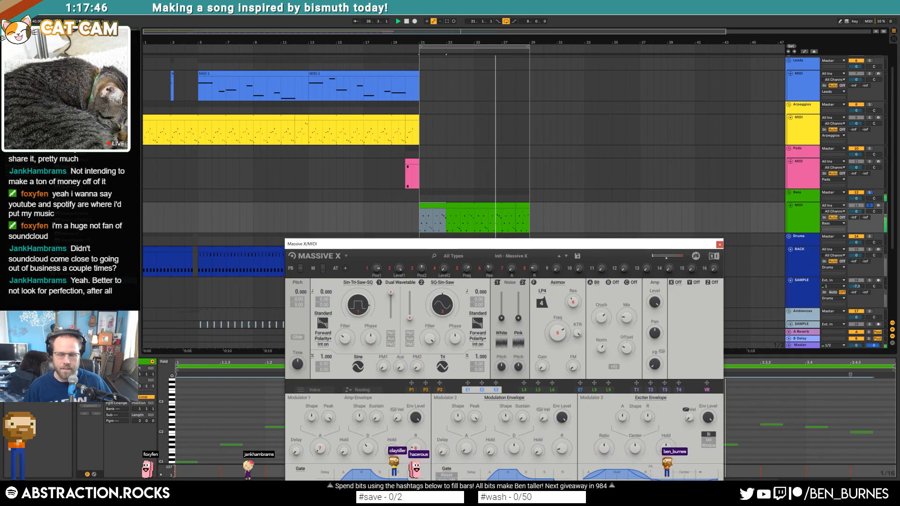
key(space)
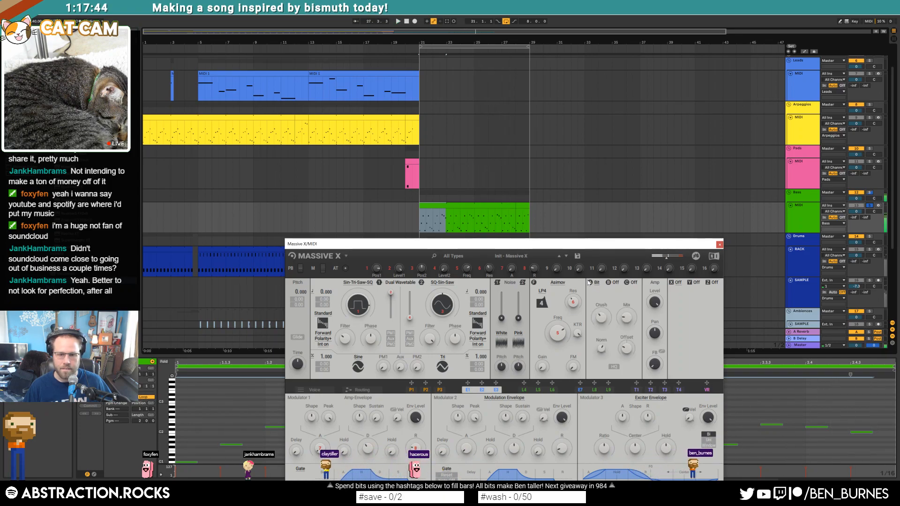
click(719, 244)
Step: Insert a Compressor between Massive X and EQ Eight on the Bass MIDI track and audition it in solo and in the full mix
click(799, 221)
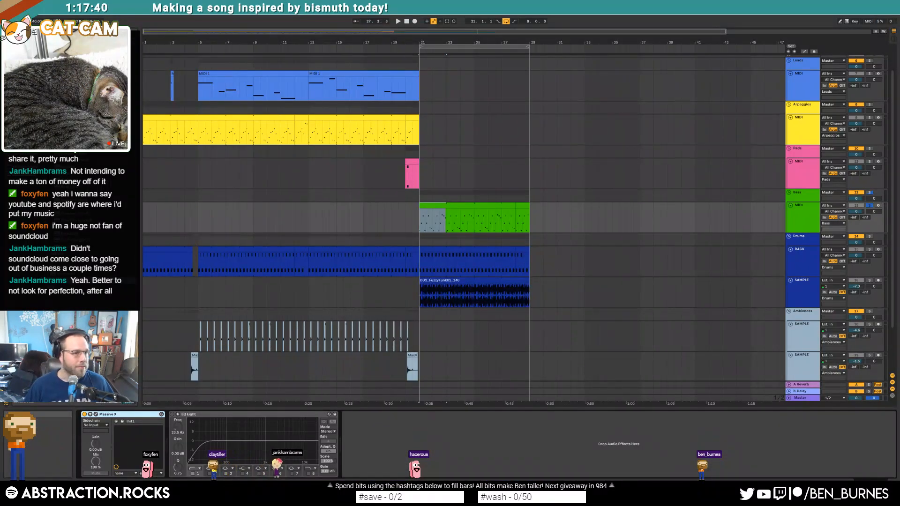
drag(183, 429, 200, 451)
key(space)
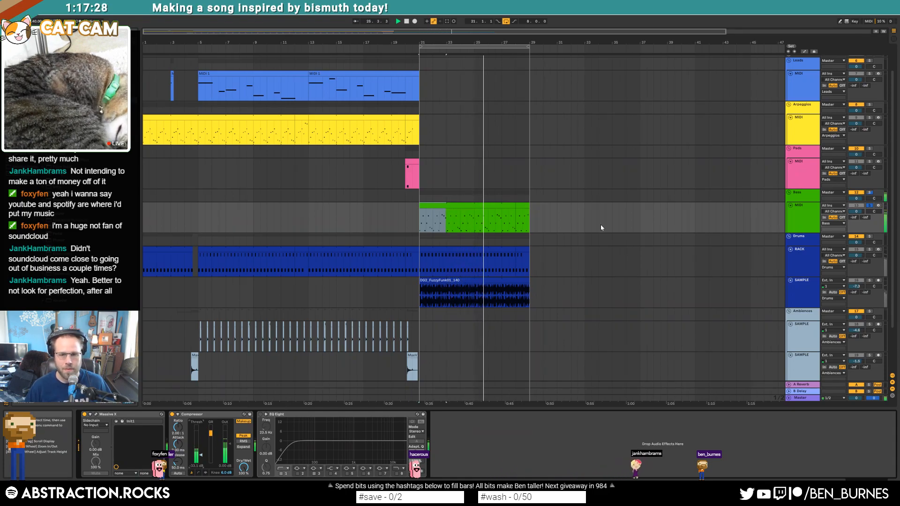
click(498, 206)
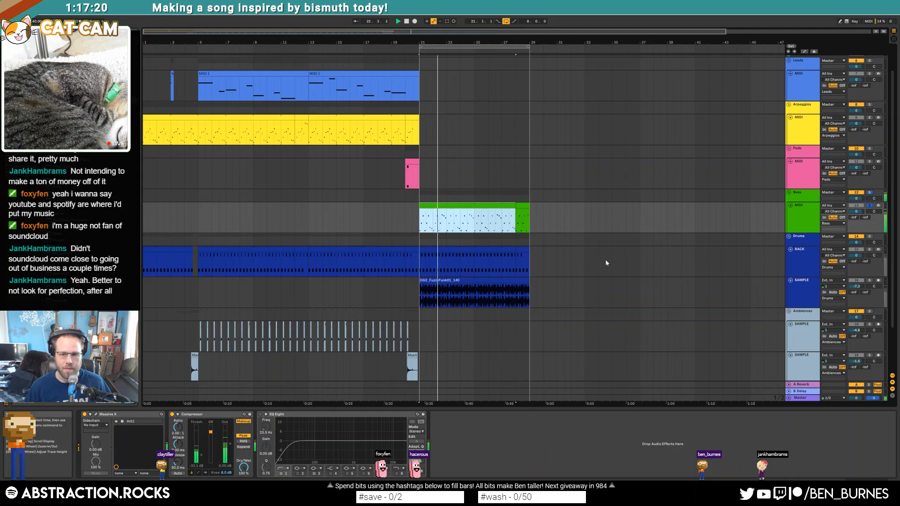
click(869, 206)
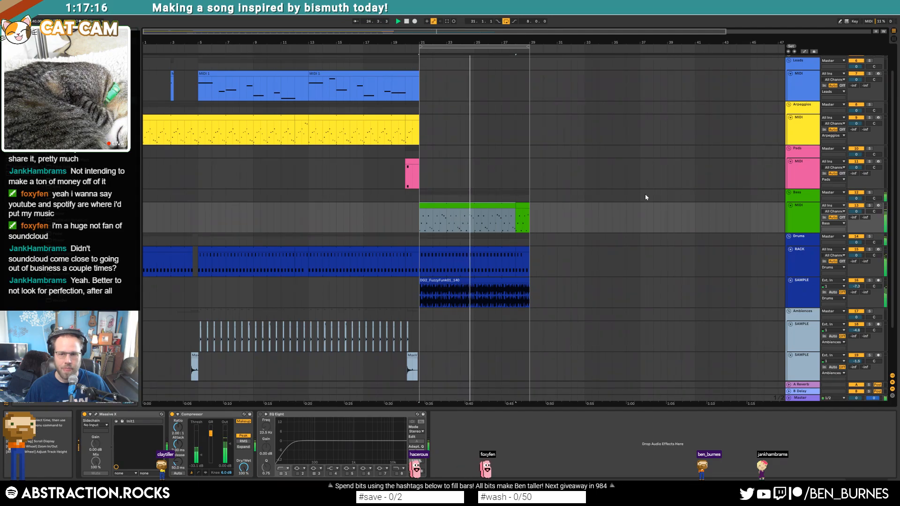
scroll(631, 195, up, 2)
key(space)
Step: Try extending the Pads clip to bar 29 and audition it against the bass and drums
click(370, 192)
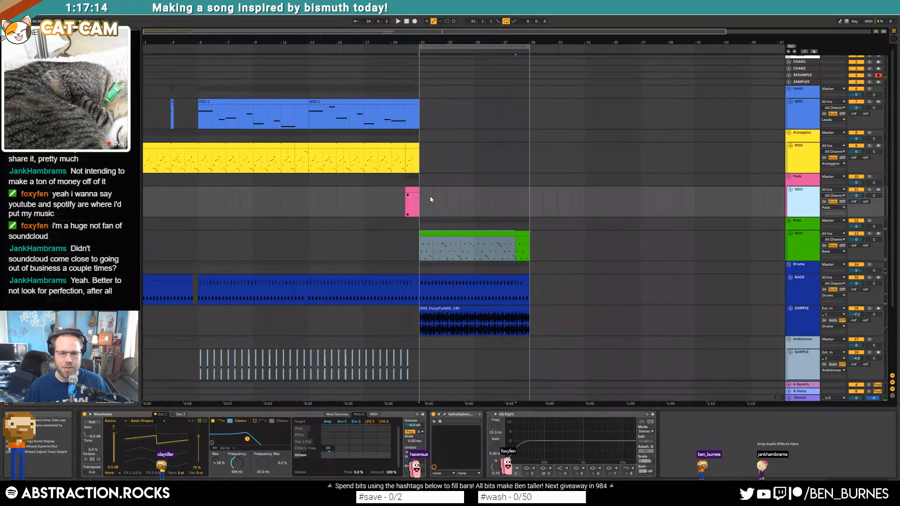
click(409, 191)
drag(418, 199, 535, 199)
key(space)
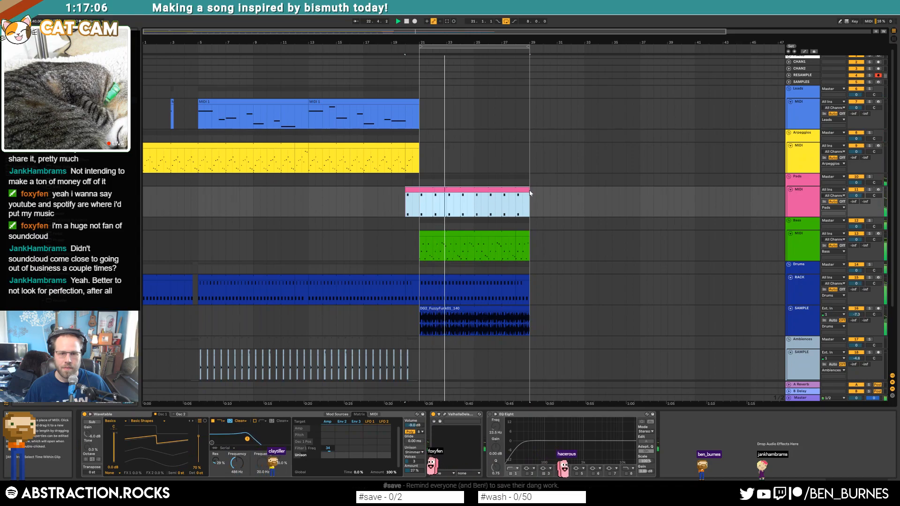
Step: Create an empty two-bar MIDI clip from bar 21 to bar 23 on the Arpeggios MIDI track and open its note editor
mouse_move(529, 191)
mouse_down()
mouse_move(420, 190)
mouse_move(447, 164)
mouse_up()
click(425, 204)
key(space)
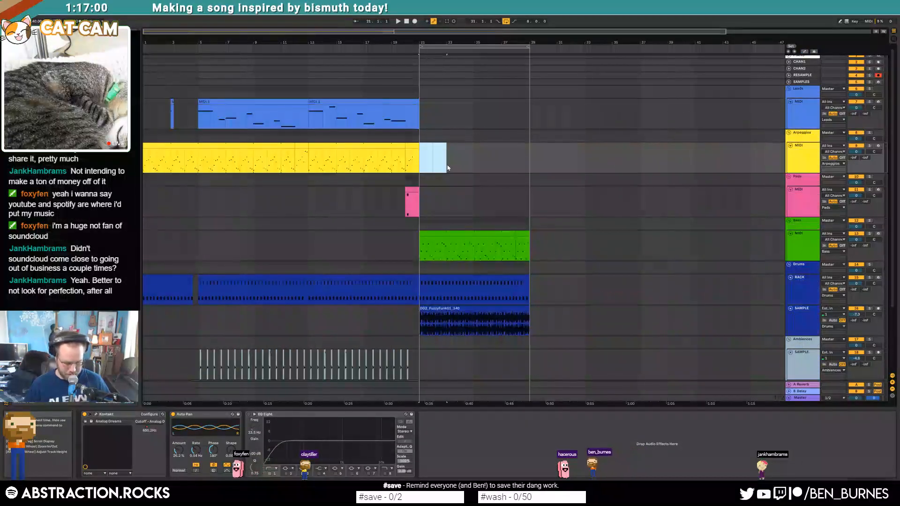
double_click(439, 168)
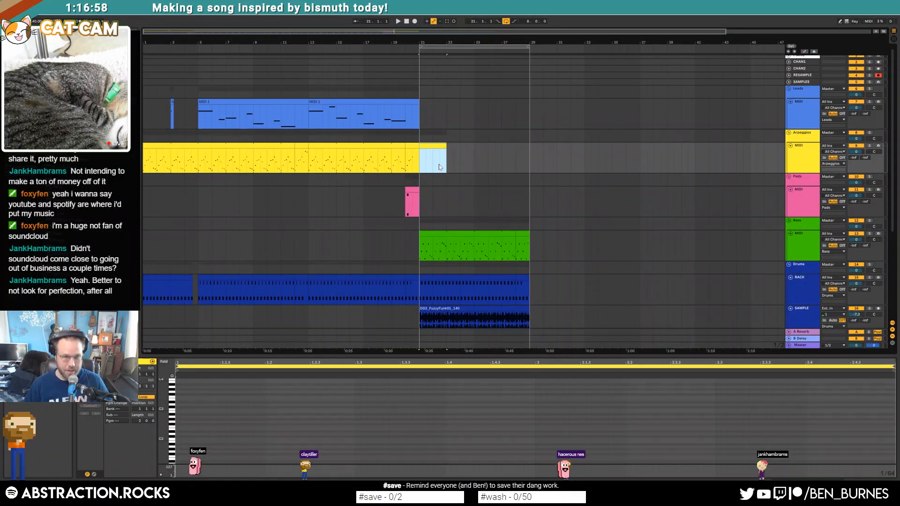
Step: Enter the first four arpeggio notes at eighth-note spacing from the start of the new Arpeggios clip
drag(163, 417, 158, 433)
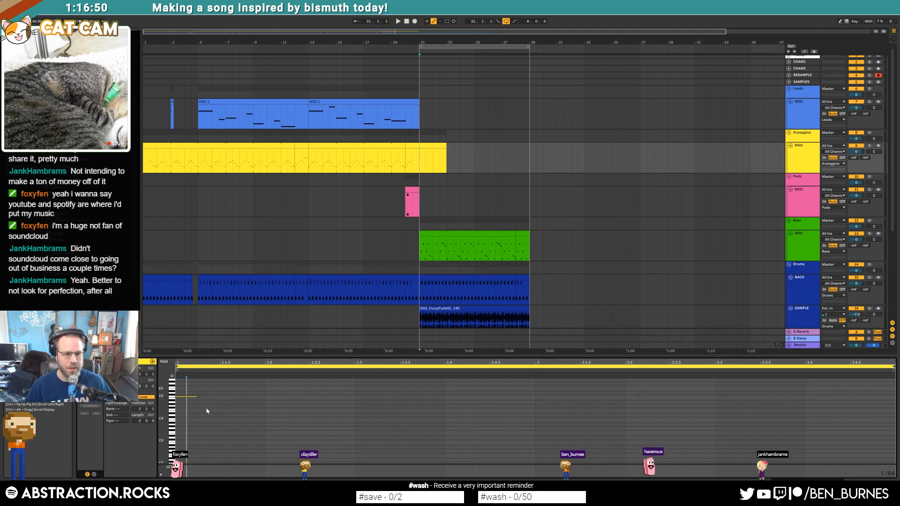
key(Down)
key(Down)
key(Down)
key(Down)
key(Down)
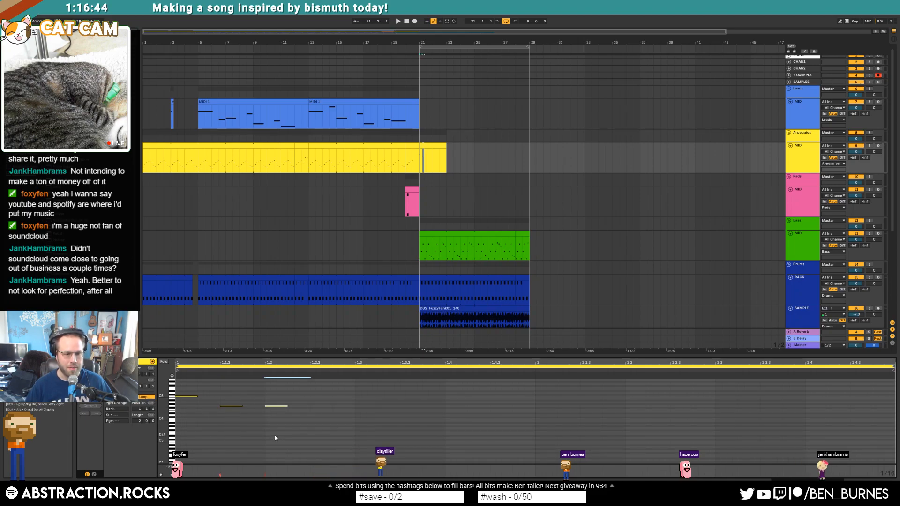
key(Left)
key(Down)
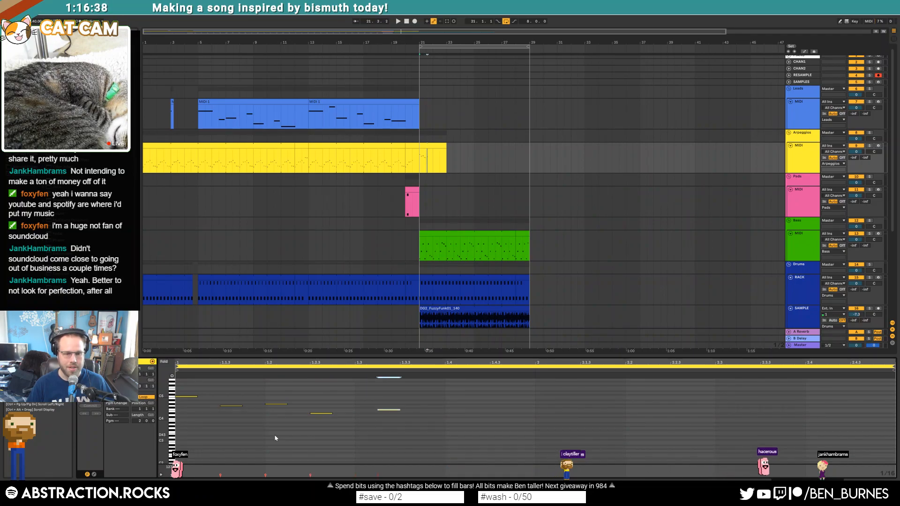
Step: Place the fifth arpeggio note on beat 3 of the clip's first bar and audition the phrase
key(Right)
key(Up)
key(Up)
key(Up)
key(Up)
key(space)
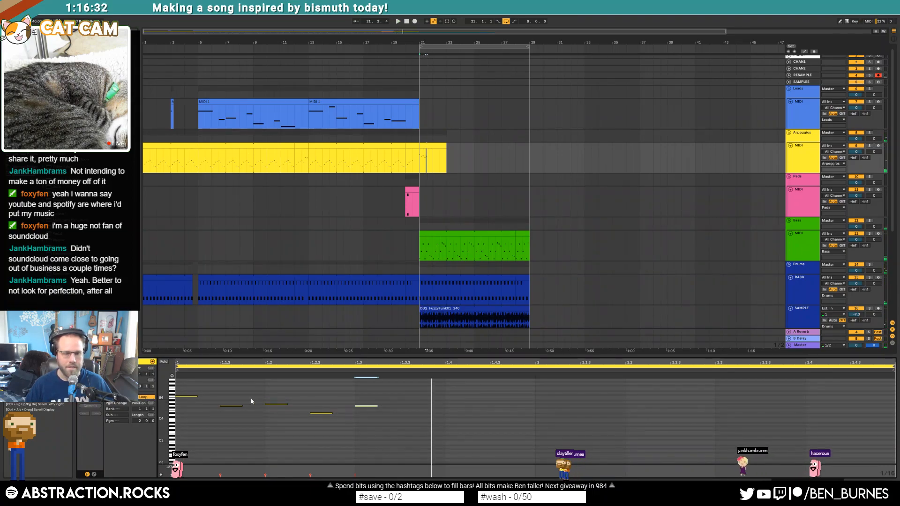
Step: Add the sixth, seventh and eighth arpeggio notes at eighth-note spacing to fill the clip's first bar
key(ctrl+d)
key(Right)
key(Right)
key(Down)
key(Down)
key(Left)
key(Left)
key(Right)
key(Right)
key(Right)
key(Right)
key(Left)
key(Right)
key(Right)
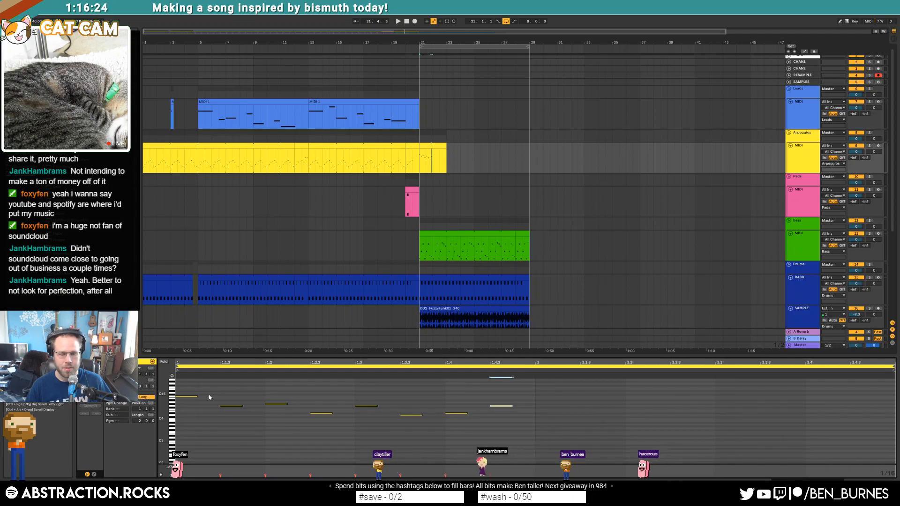
key(Right)
Step: Try duplicating all eight arpeggio notes towards the clip's second bar, and undo the duplication
drag(536, 394, 142, 443)
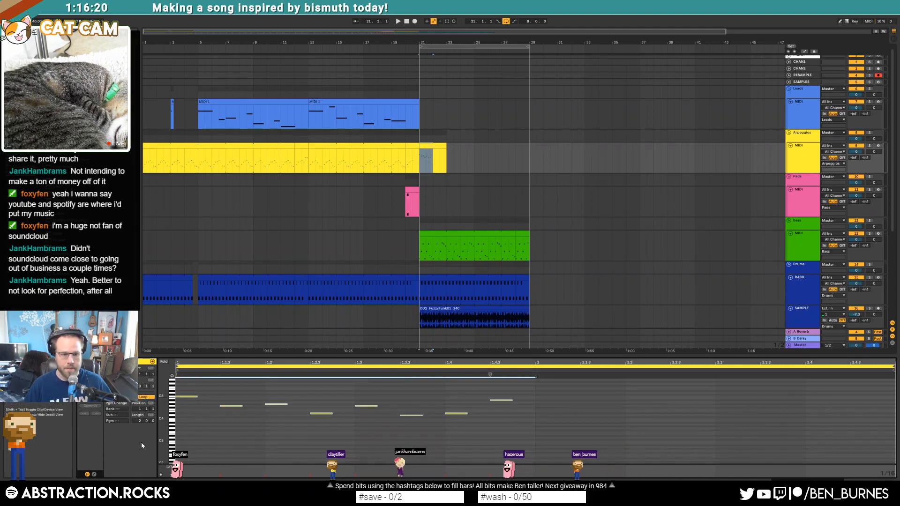
key(Right)
key(space)
key(space)
key(Left)
key(ctrl+d)
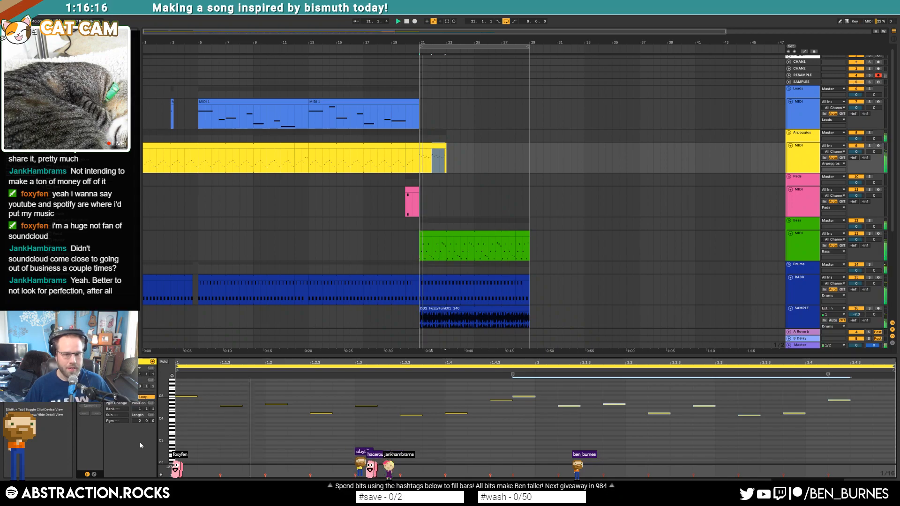
key(ctrl+z)
key(space)
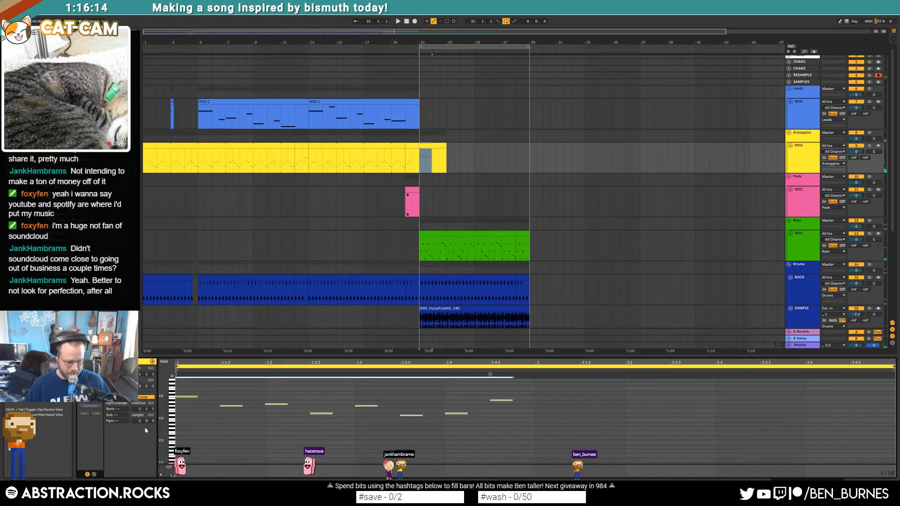
Step: Double the eight arpeggio notes with copies shifted one sixteenth later and audition them
key(Right)
key(space)
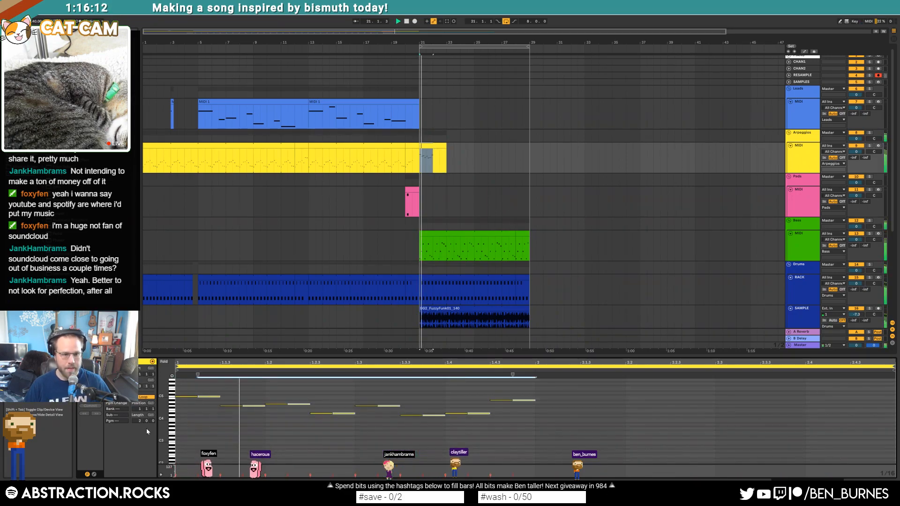
key(space)
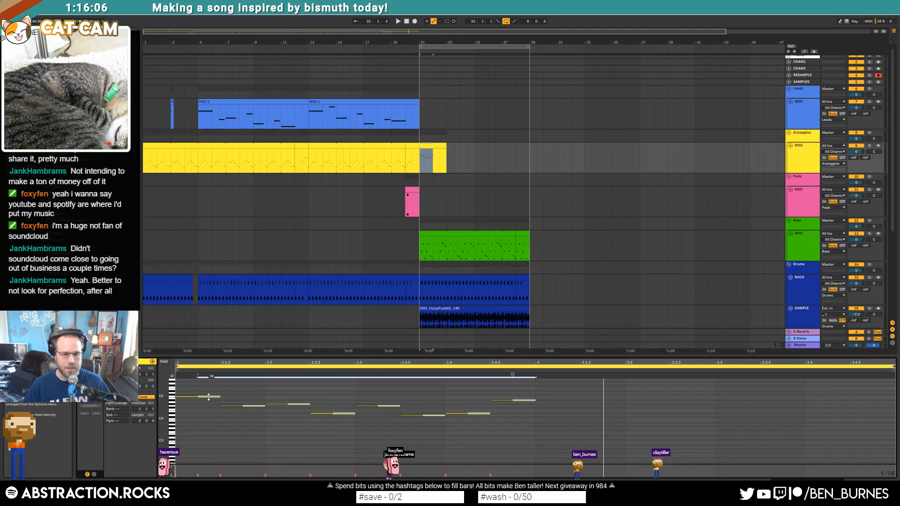
Step: Adjust the velocities of the offset arpeggio copies relative to the original notes and audition the pattern
drag(502, 469, 220, 472)
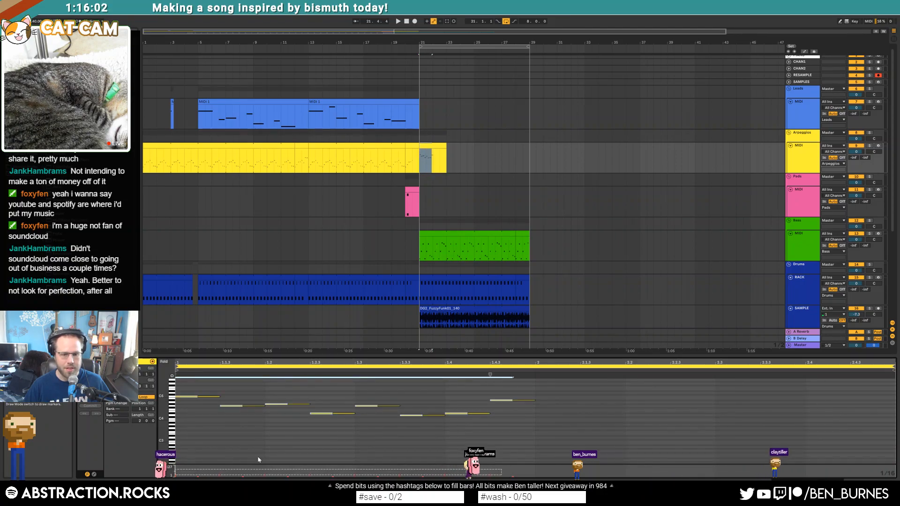
key(space)
drag(528, 477, 176, 475)
key(space)
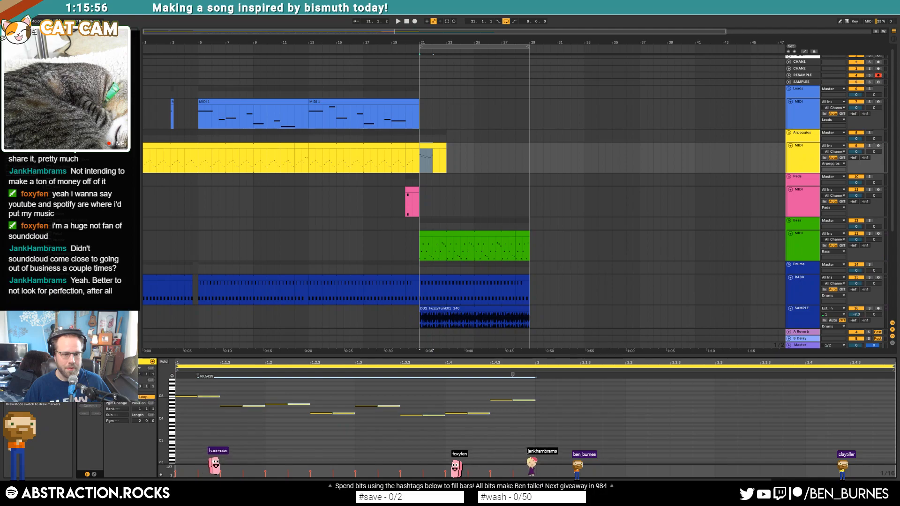
Step: Duplicate all the arpeggio notes of the clip's first bar into its second bar
click(235, 423)
drag(185, 389, 526, 446)
key(ctrl+d)
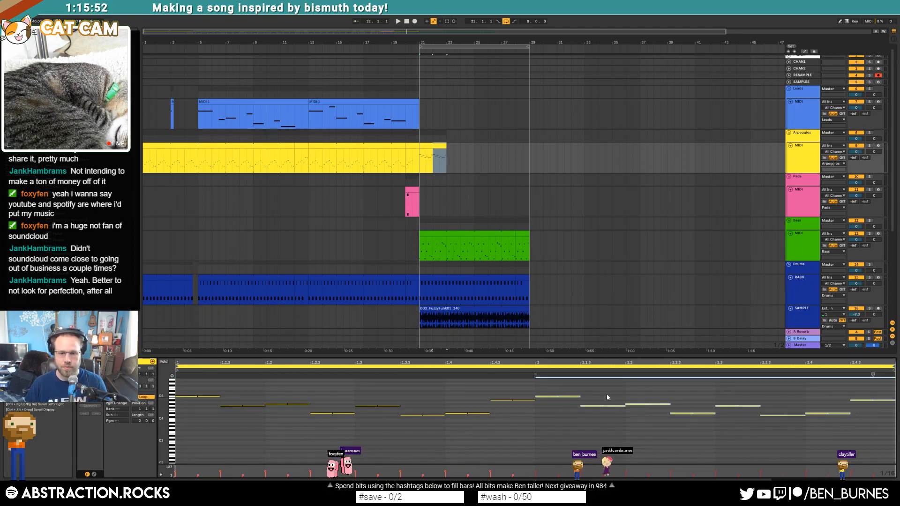
Step: Repitch the last five note pairs of the arpeggio's second bar higher to form a rising variation
drag(678, 396, 758, 426)
key(shift+Up)
scroll(750, 417, up, 1)
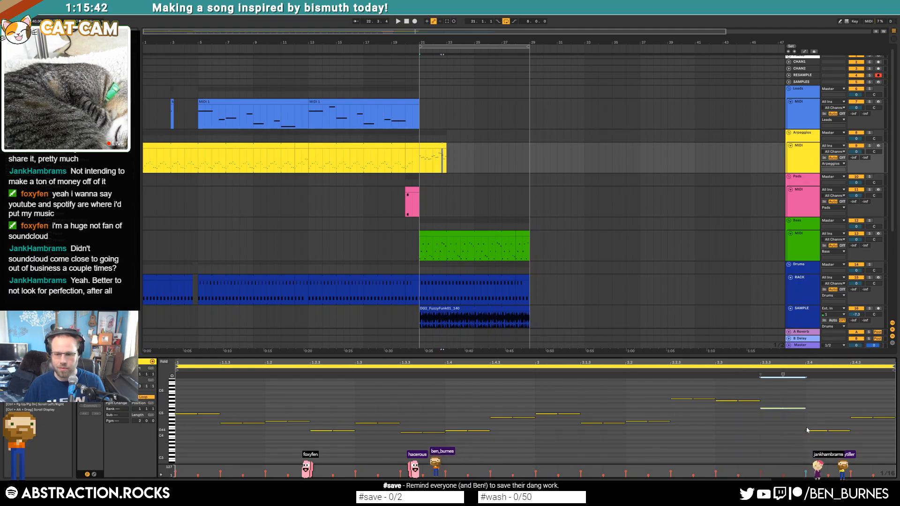
key(Down)
key(Down)
key(Down)
key(Down)
key(Down)
key(Down)
key(Down)
key(Down)
key(Down)
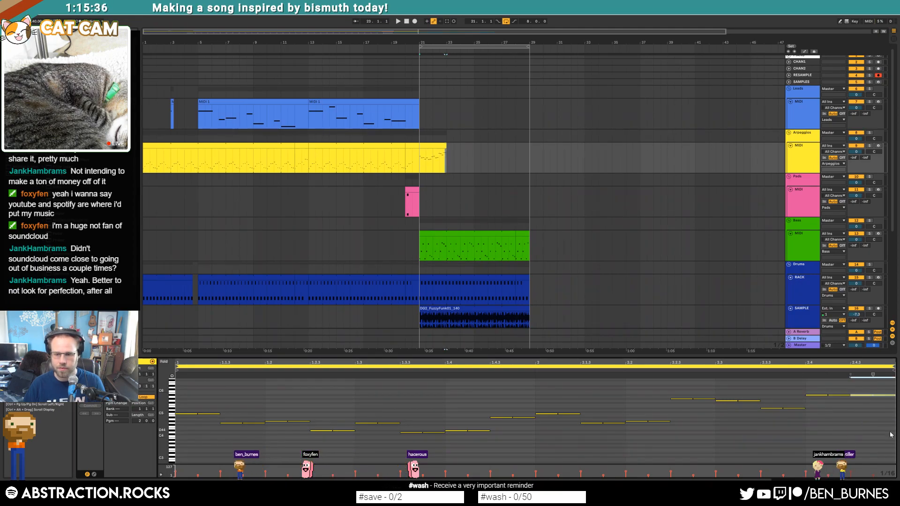
key(Up)
Step: Extend the looping arpeggio clip to bar 29 and audition it with the other parts
key(space)
drag(445, 146, 523, 158)
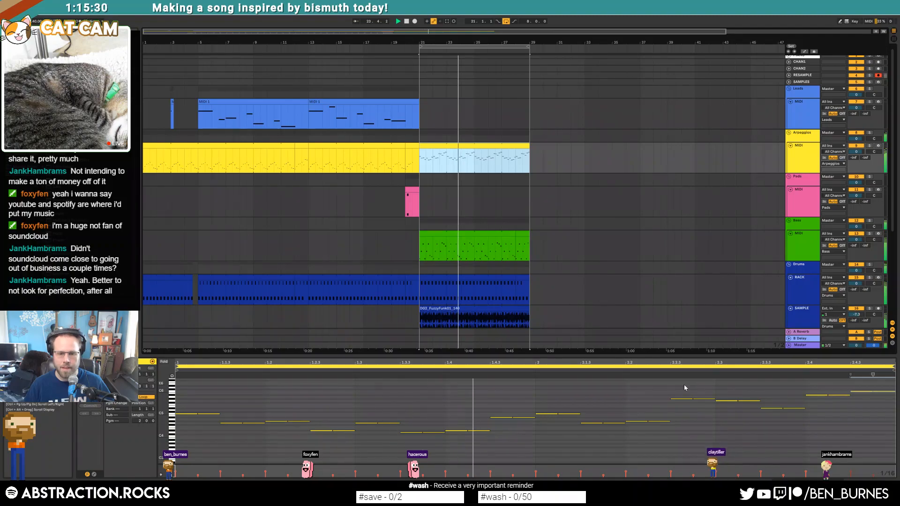
Step: Lower the last two note pairs of the arpeggio's second bar and audition the revised ending
click(816, 395)
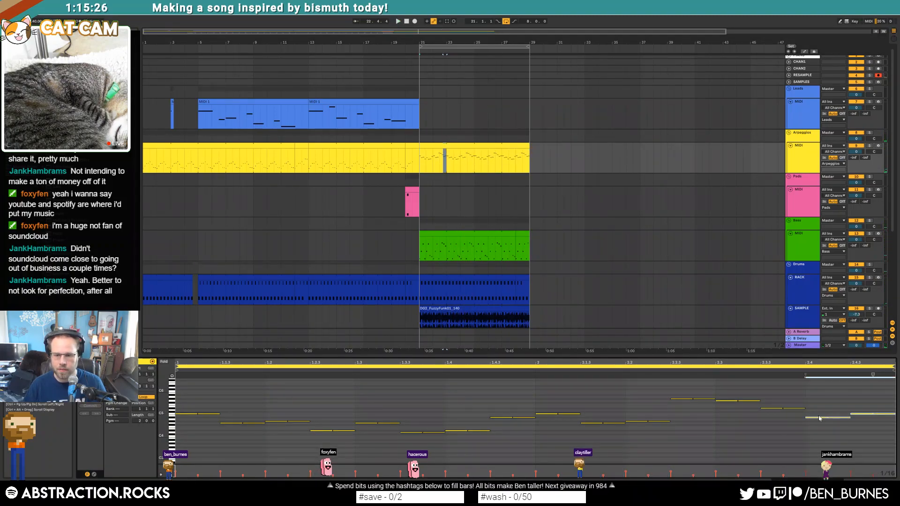
drag(862, 406, 889, 427)
key(Down)
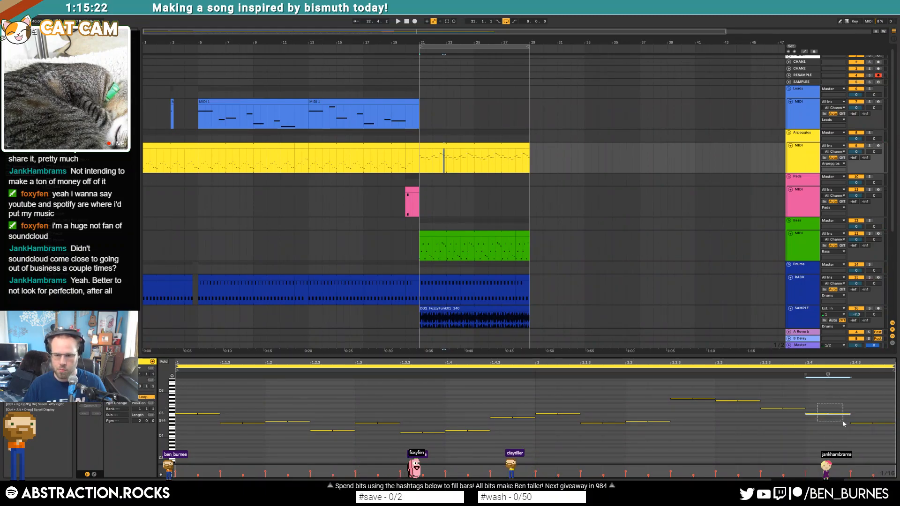
key(space)
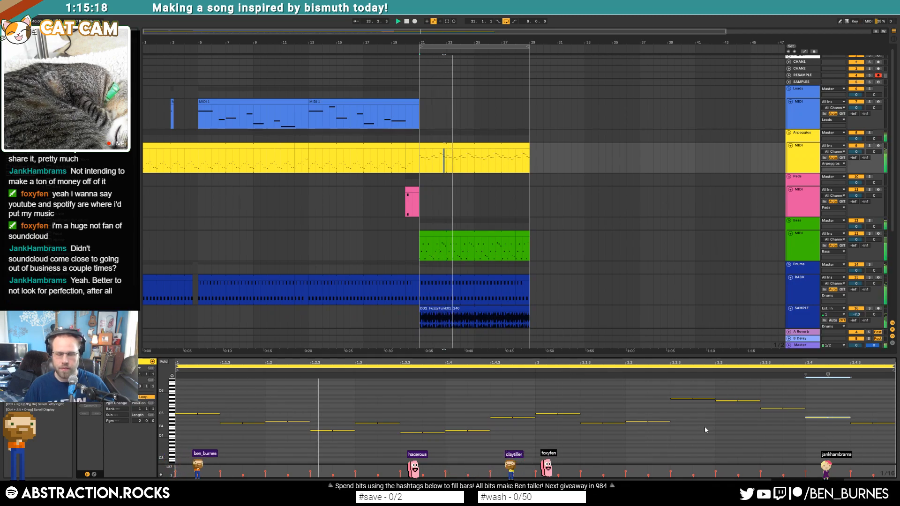
key(space)
Step: Inspect the arpeggio track's Analog Dreams instrument in Kontakt, close it and show the arrangement's automation lanes
key(shift+Tab)
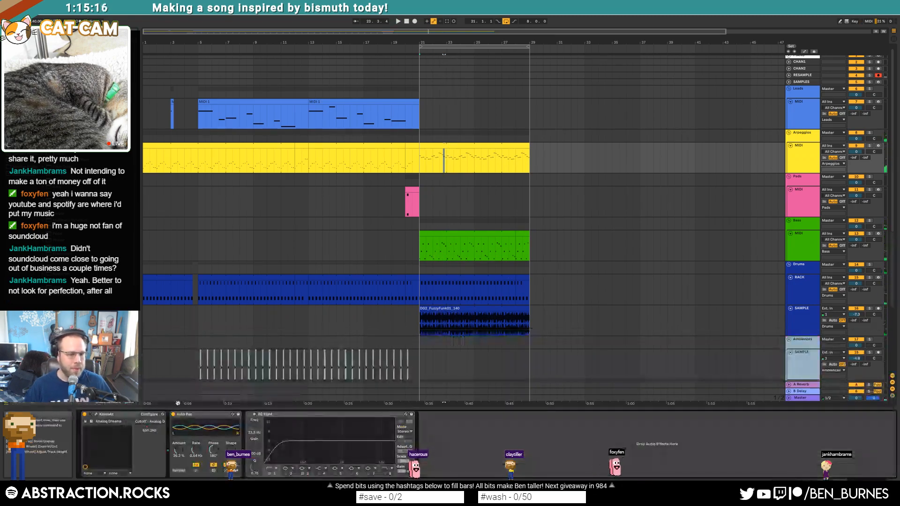
click(96, 414)
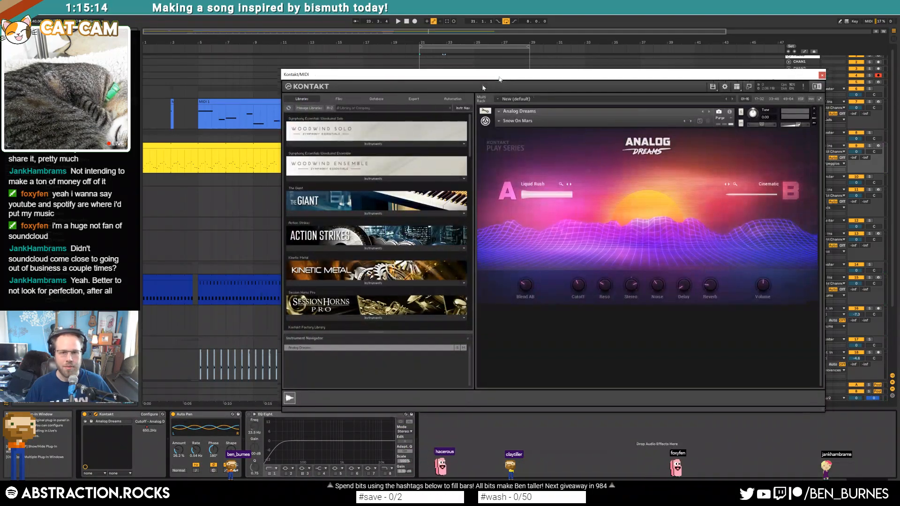
drag(823, 71, 708, 135)
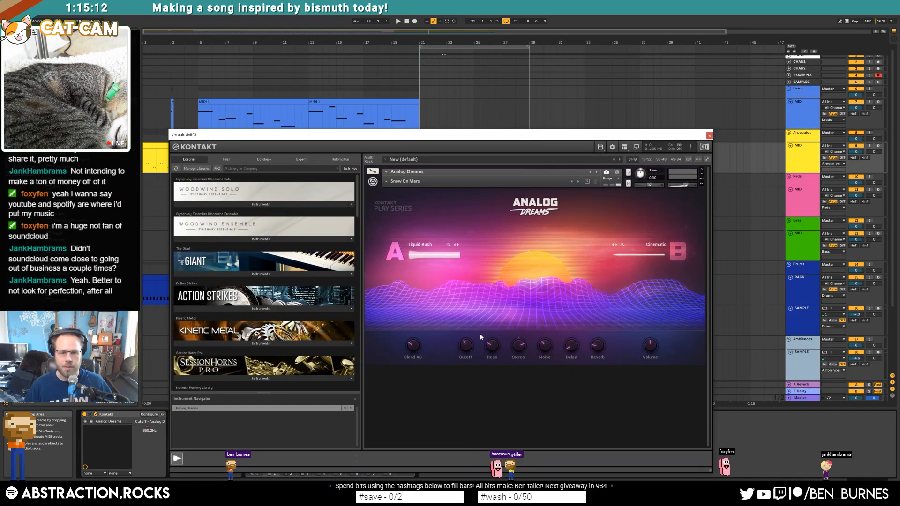
click(709, 136)
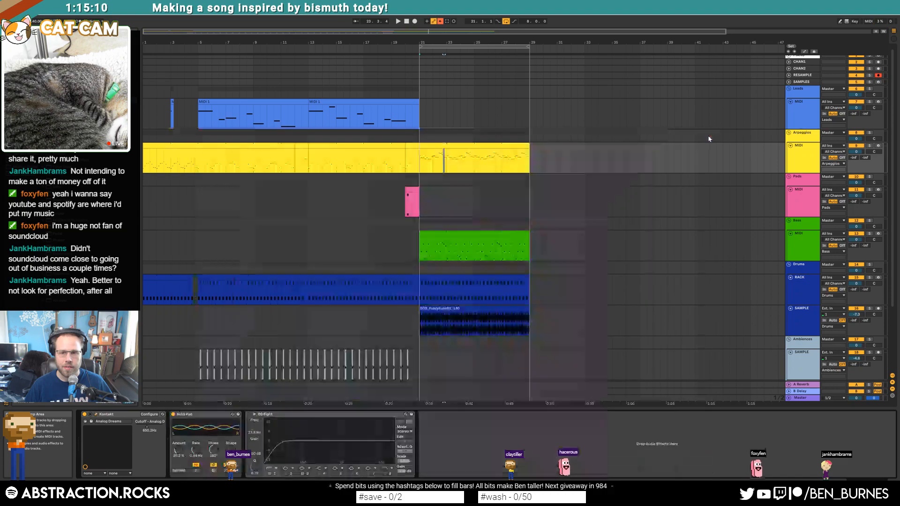
key(a)
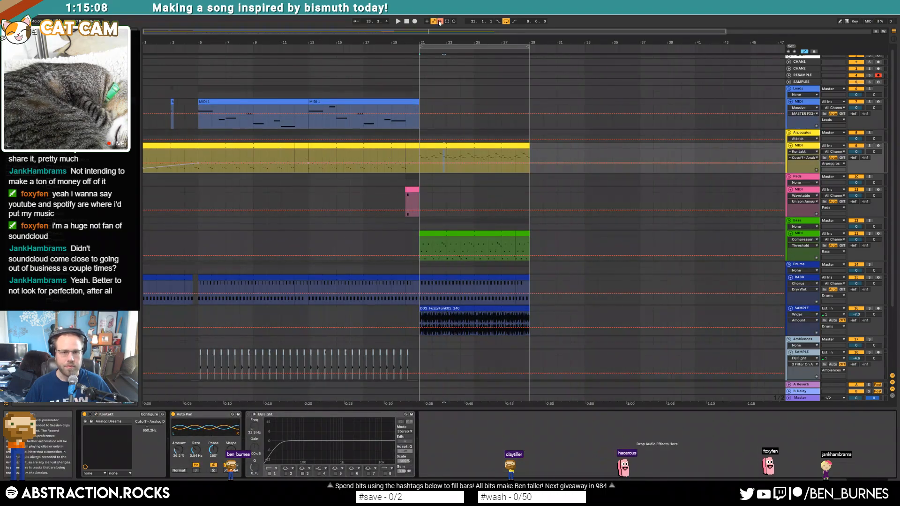
Step: Try inserting a sine shape on the arpeggio's Kontakt cutoff automation over bars 21–29, and undo it
click(421, 159)
drag(420, 160, 528, 157)
right_click(505, 163)
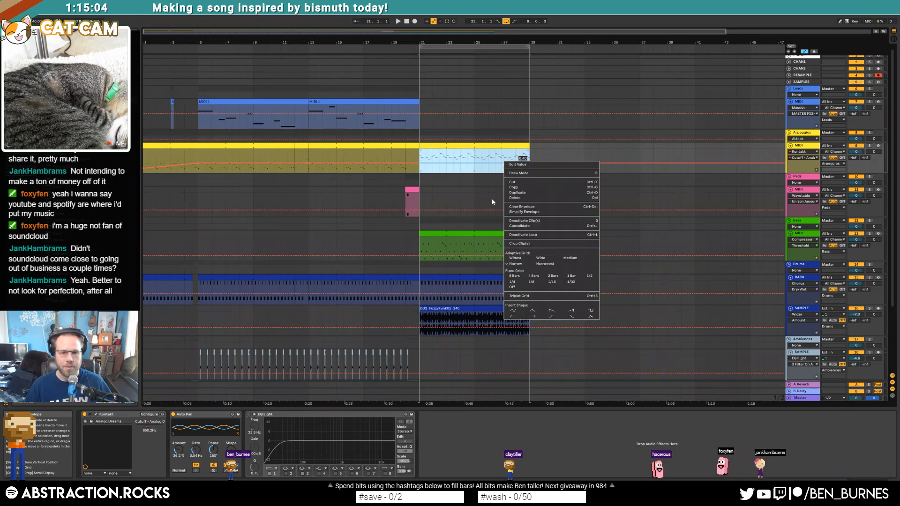
click(515, 312)
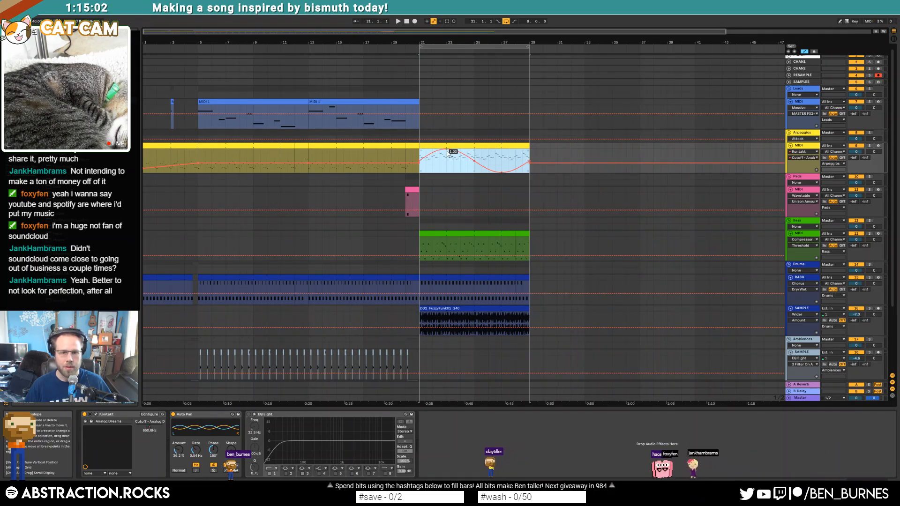
key(ctrl+z)
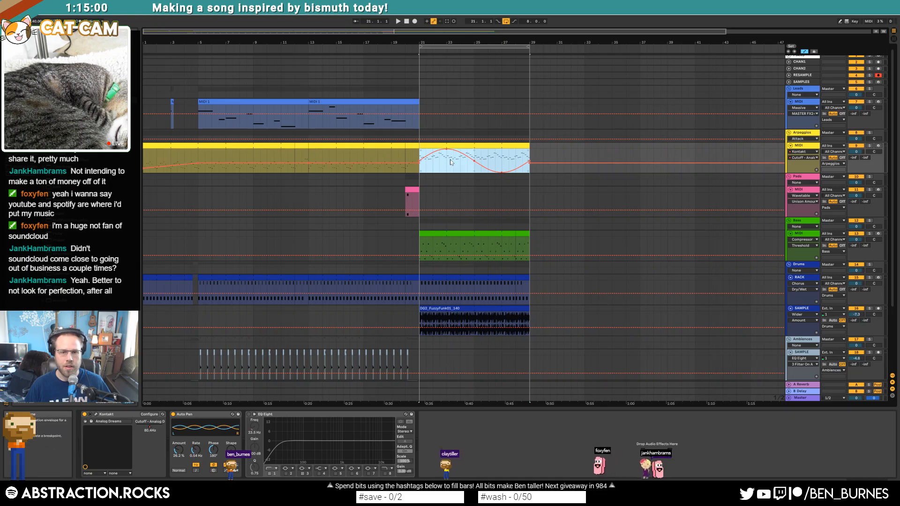
scroll(450, 160, up, 4)
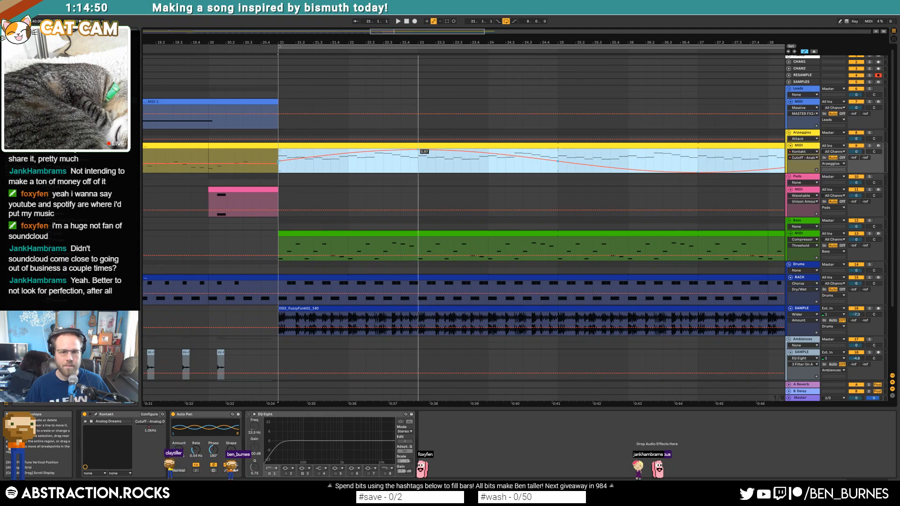
drag(418, 152, 418, 155)
key(ctrl+z)
key(ctrl+z)
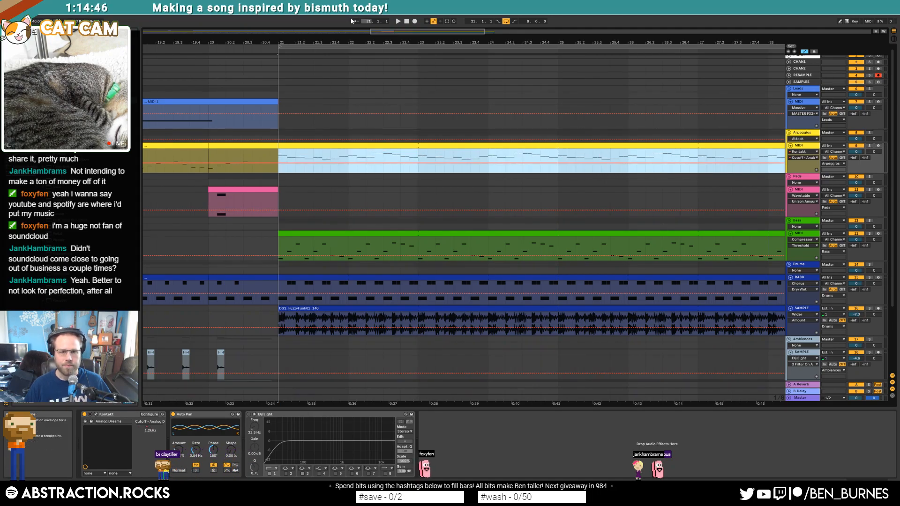
Step: Try an eight-bar sine shape on the arpeggio's cutoff automation with a lowered peak and raised trough, and audition it
drag(511, 44, 408, 45)
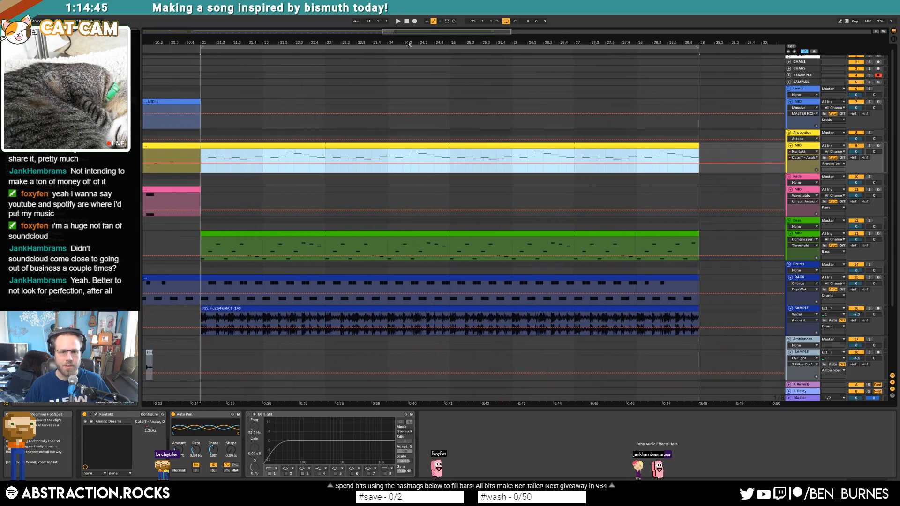
right_click(434, 164)
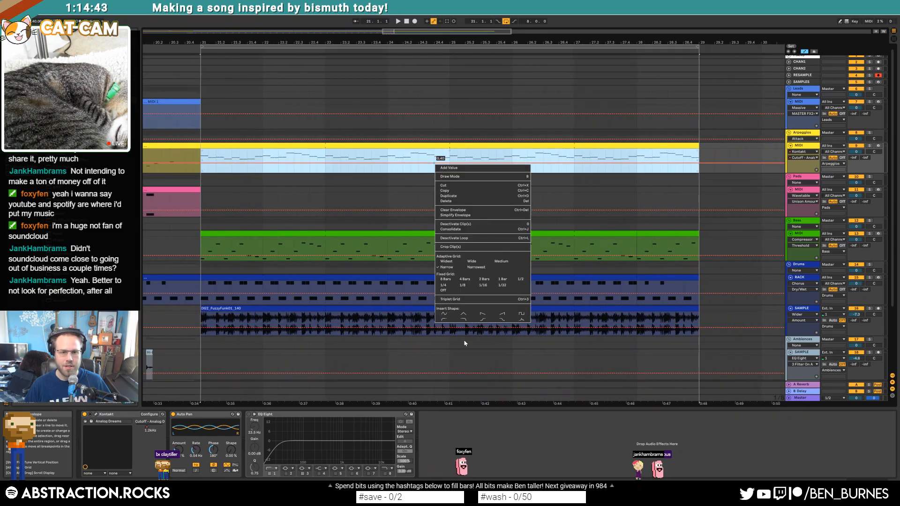
click(445, 318)
right_click(451, 164)
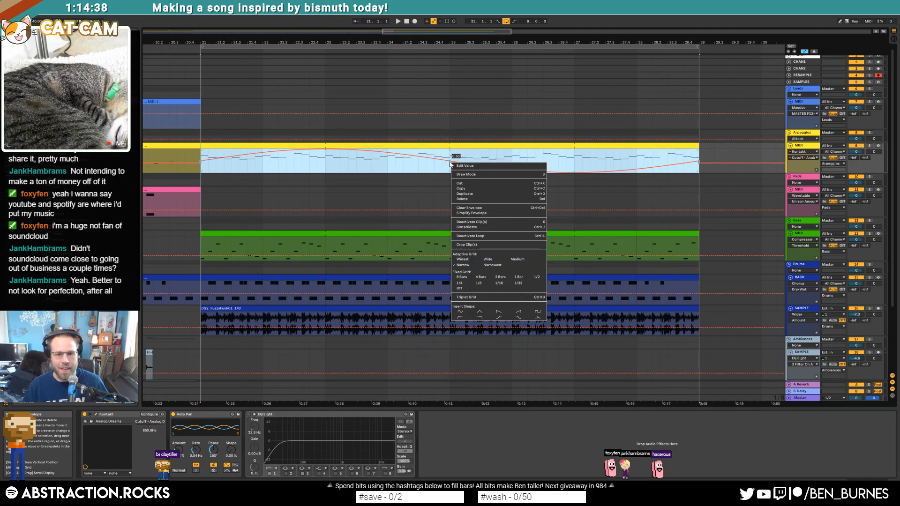
click(339, 147)
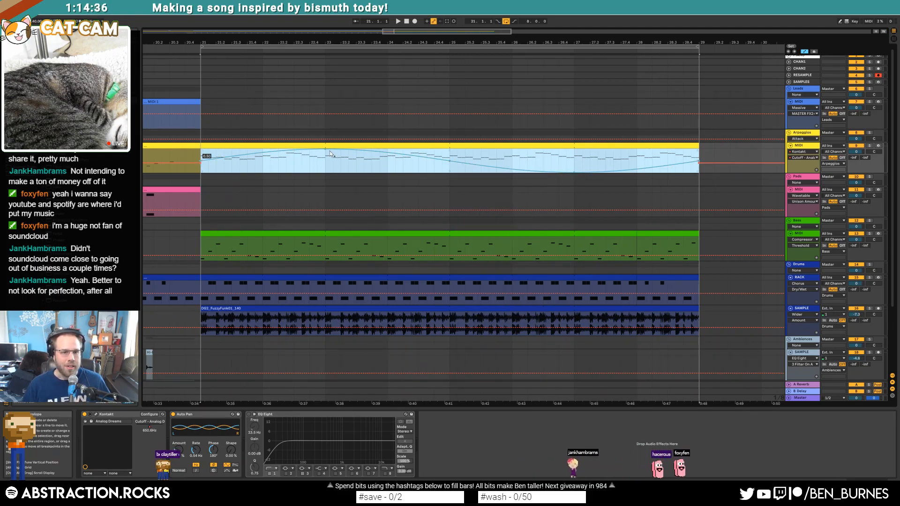
right_click(326, 150)
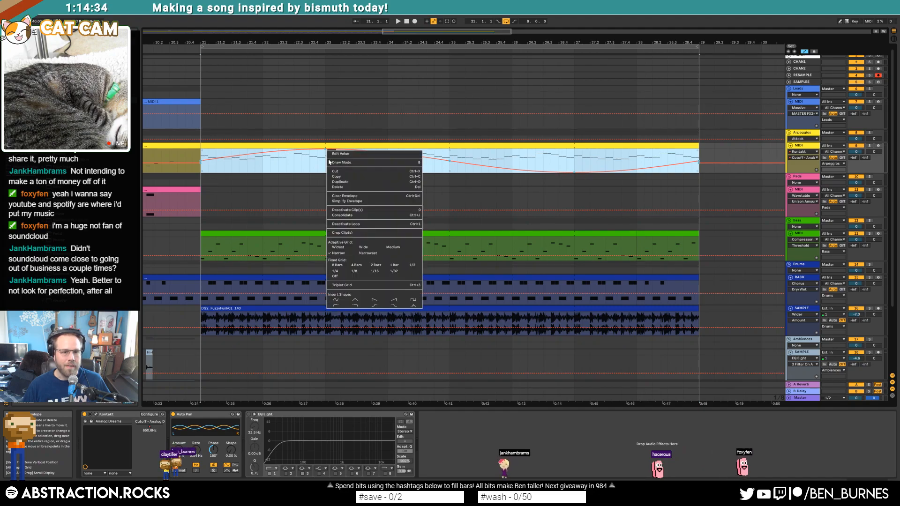
click(323, 152)
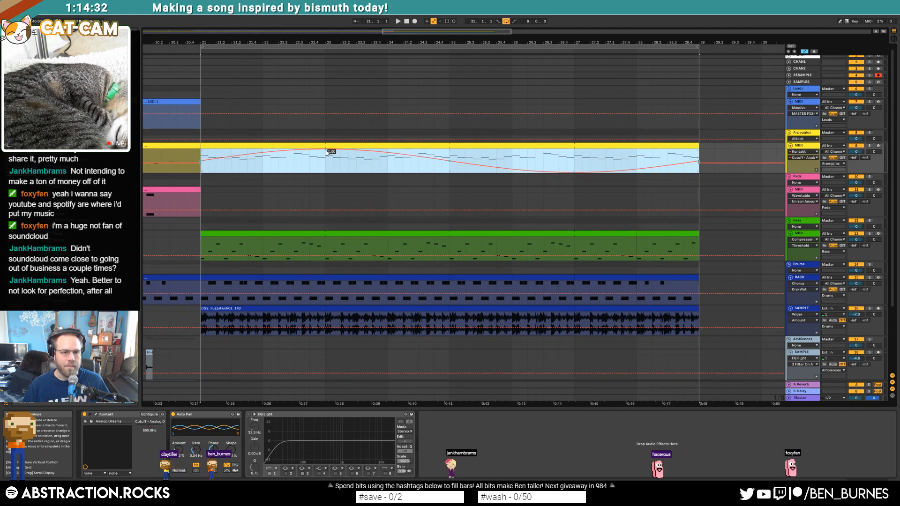
click(327, 153)
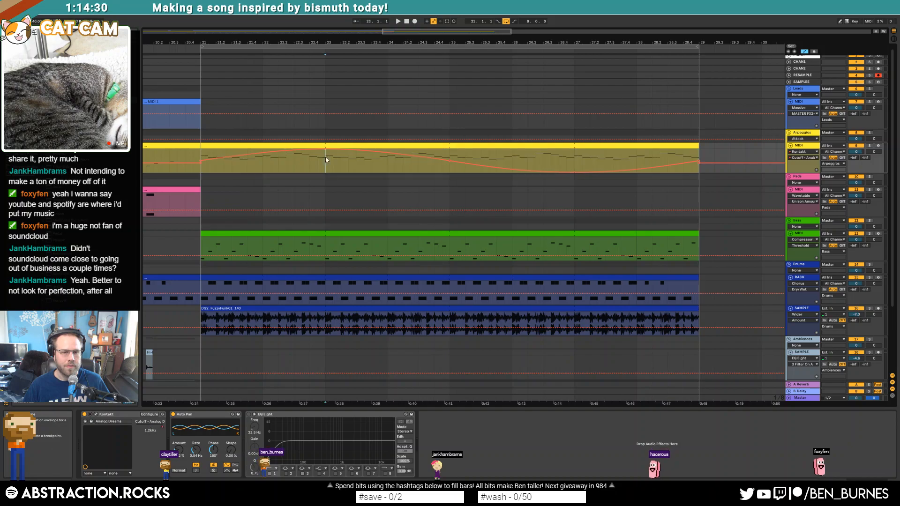
drag(326, 153, 325, 156)
click(201, 161)
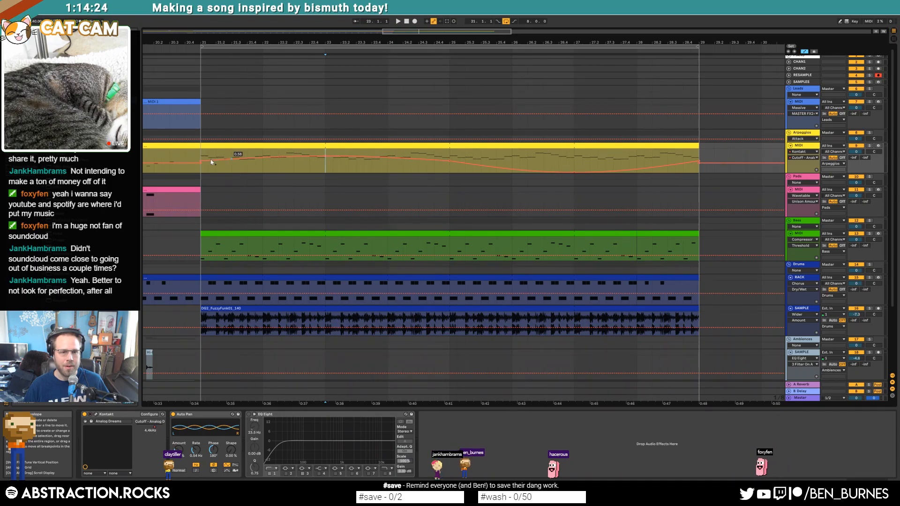
click(206, 152)
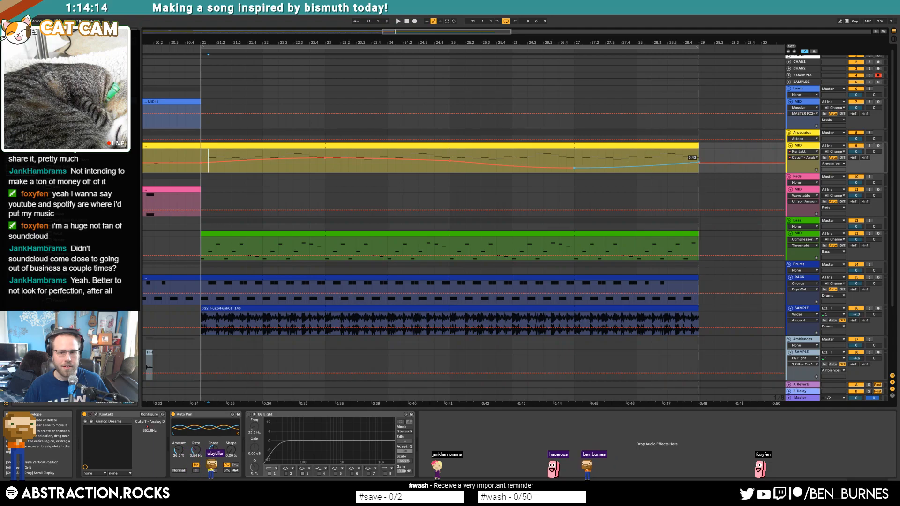
key(space)
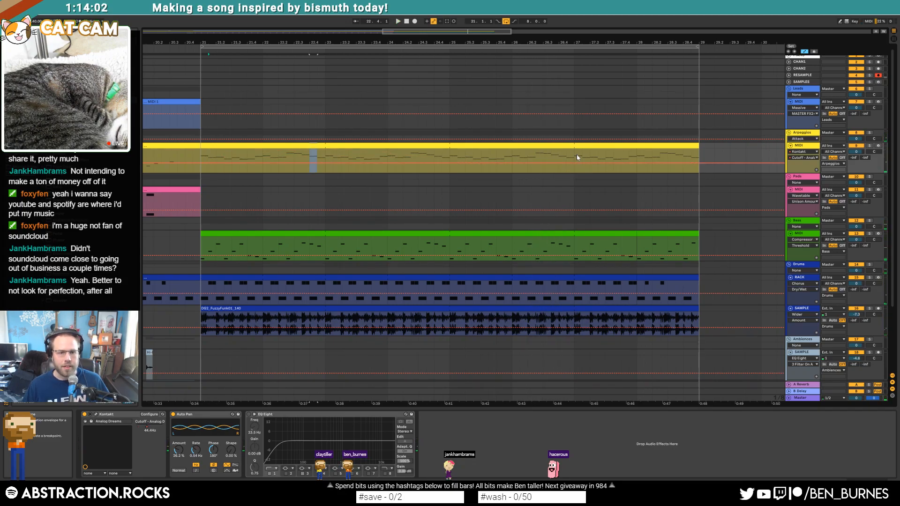
Step: Insert a sine shape on the arpeggio's cutoff automation over bars 21–25, then lower its peak and raise its trough
drag(201, 156, 313, 164)
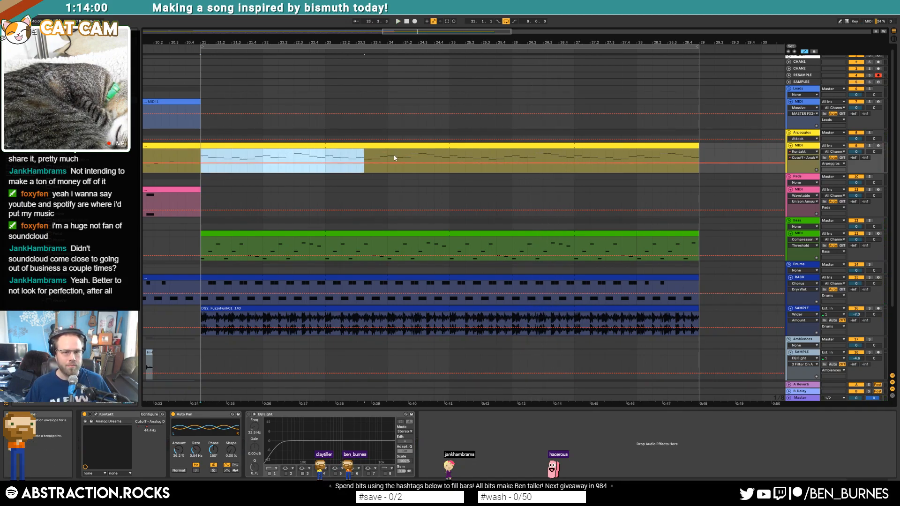
right_click(444, 158)
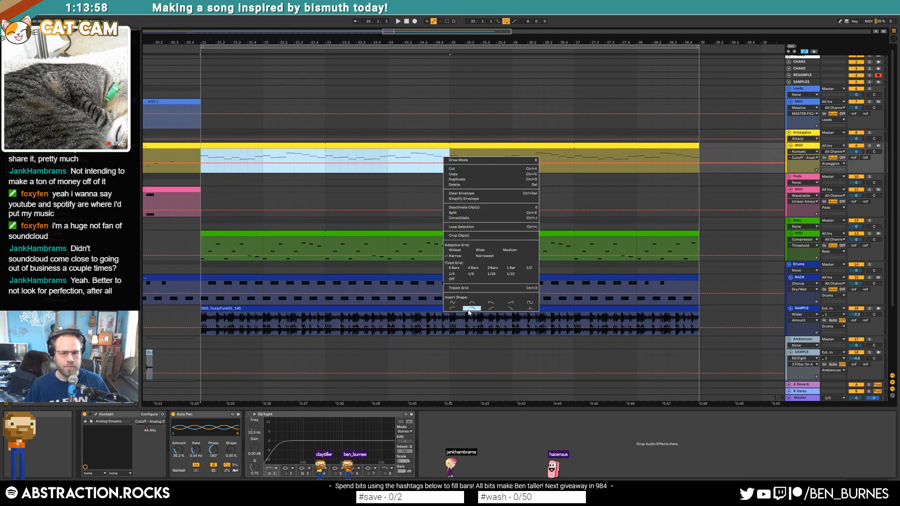
click(254, 164)
drag(263, 150, 264, 158)
drag(387, 176, 389, 163)
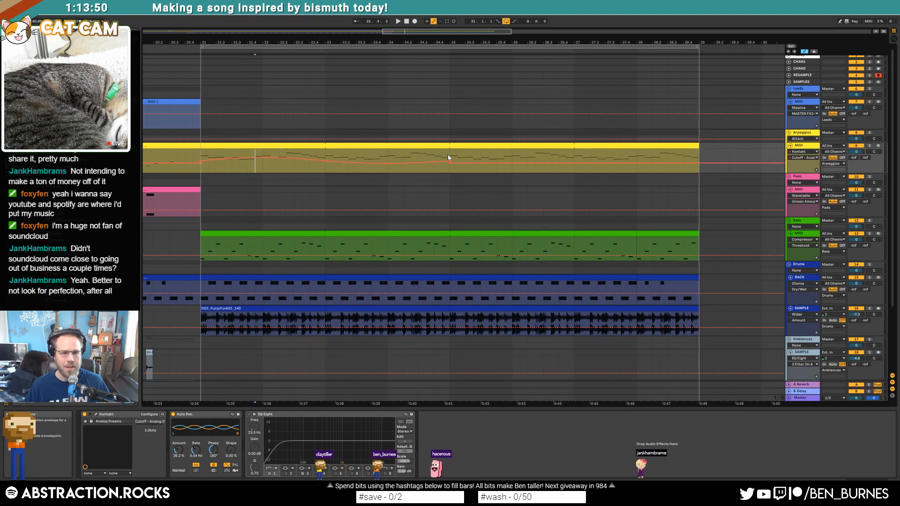
Step: Duplicate the arpeggio section with its cutoff curve from bars 21–25 into bars 25–29
drag(448, 154, 266, 152)
drag(210, 153, 199, 153)
key(ctrl+d)
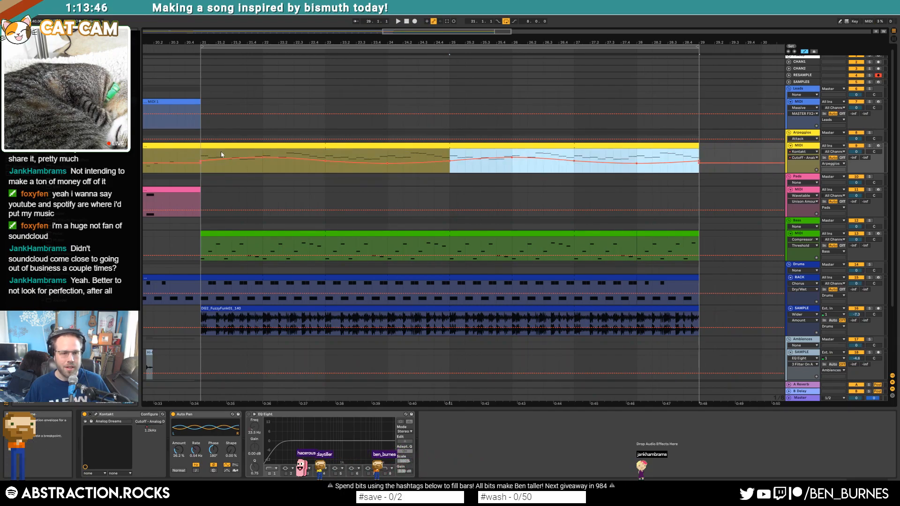
Step: Lower the whole arpeggio cutoff curve across bars 21–29 slightly and audition it
drag(201, 153, 699, 163)
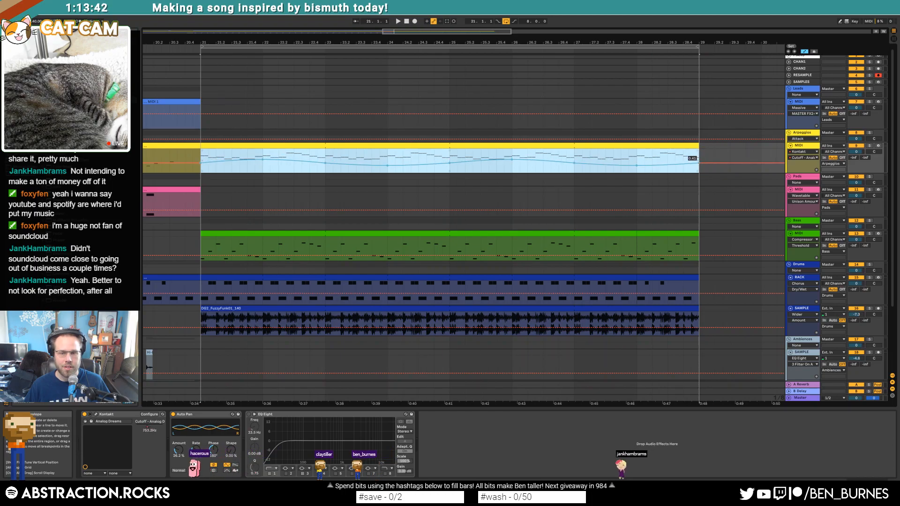
click(151, 154)
key(space)
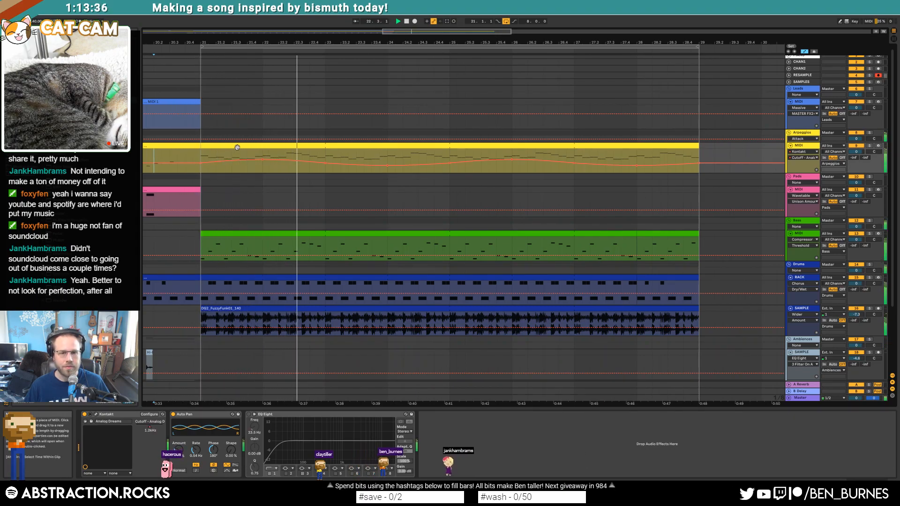
Step: Open the arpeggio clip's notes during playback, select the second bar's seventh note pair and stop playback
click(341, 151)
double_click(342, 151)
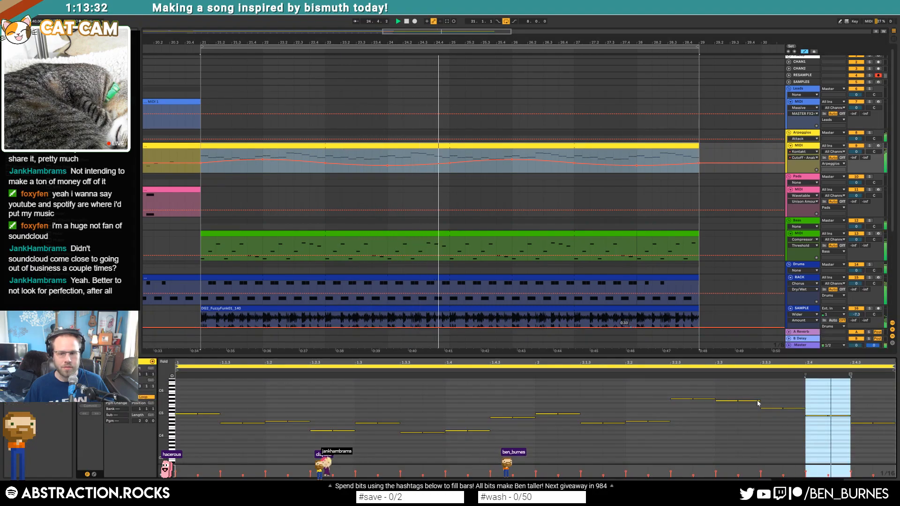
click(828, 408)
key(space)
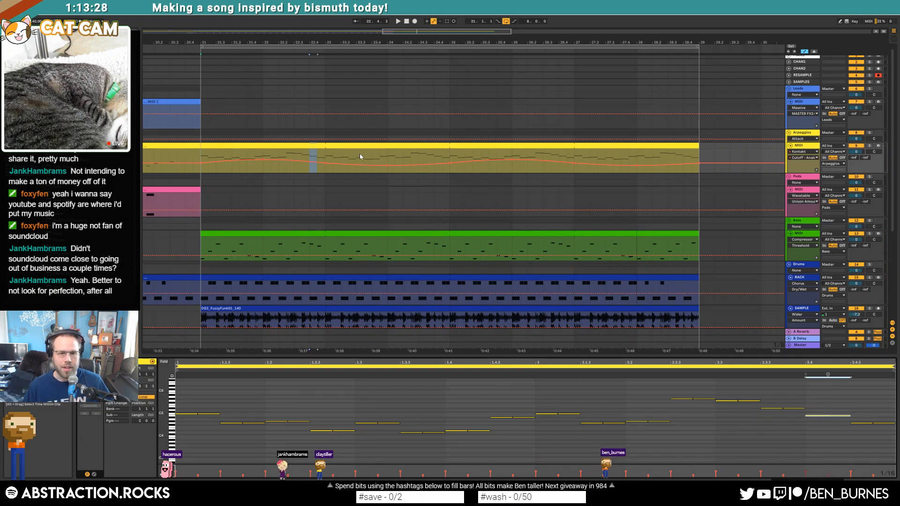
Step: Open the bars 23–25 arpeggio clip and shift its last two note pairs down in pitch
drag(325, 159, 450, 163)
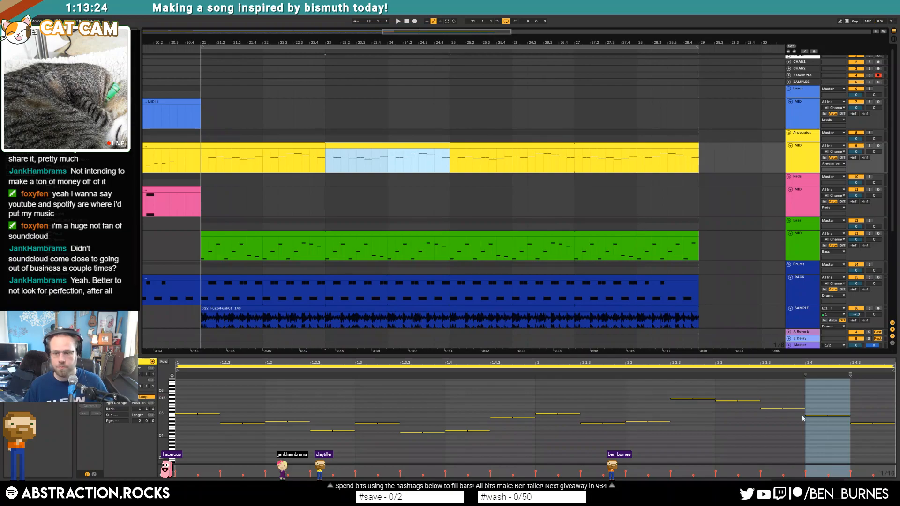
drag(814, 410, 885, 443)
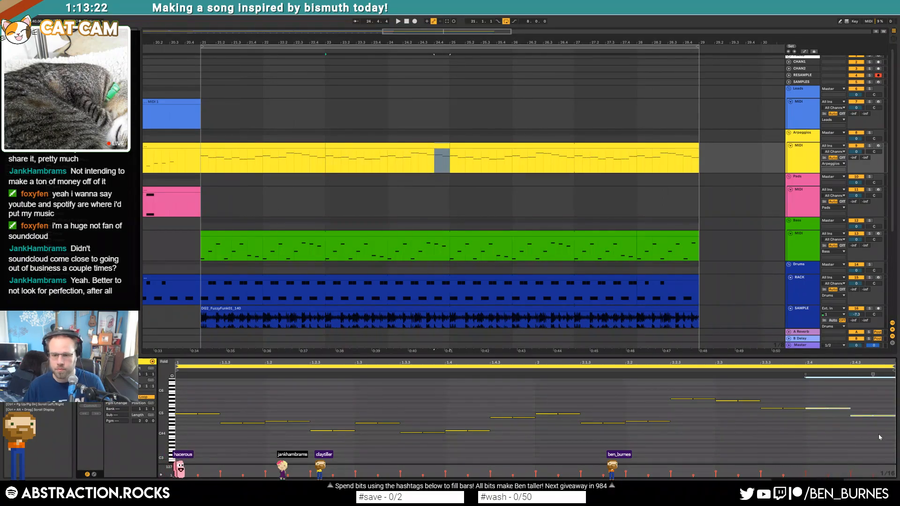
key(Down)
key(Down)
key(Down)
key(Down)
key(Down)
key(Down)
Step: Raise the final note pair of the bars 23–25 arpeggio clip and lower the pair before it
drag(858, 402, 885, 435)
key(Up)
key(Up)
key(Up)
key(Up)
key(Up)
key(Up)
key(Up)
key(Up)
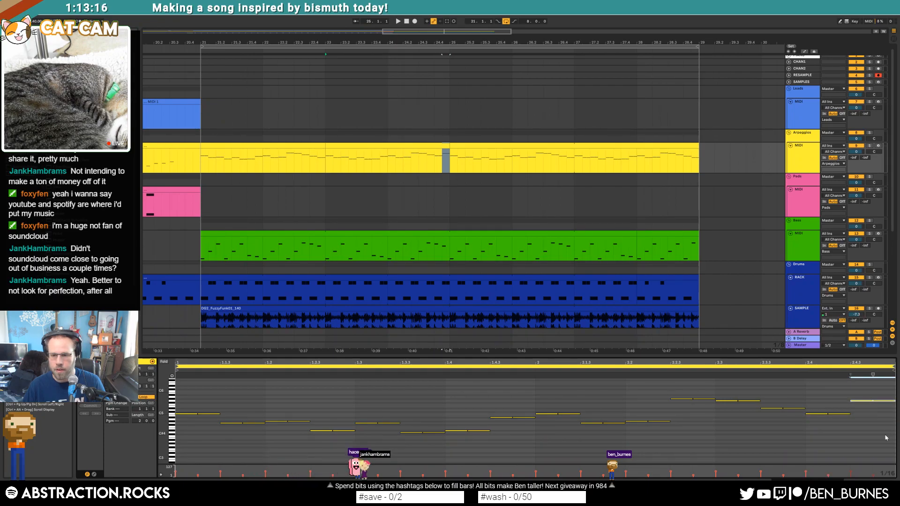
drag(817, 404, 836, 423)
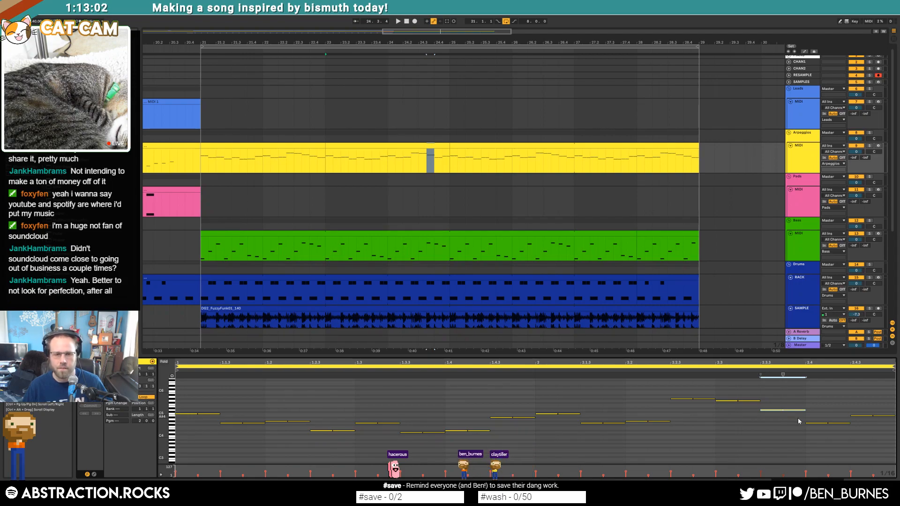
Step: Audition the revised arpeggio, duplicate its bars 21–25 clips into bars 25–29 and check the cutoff automation
drag(201, 157, 326, 157)
key(space)
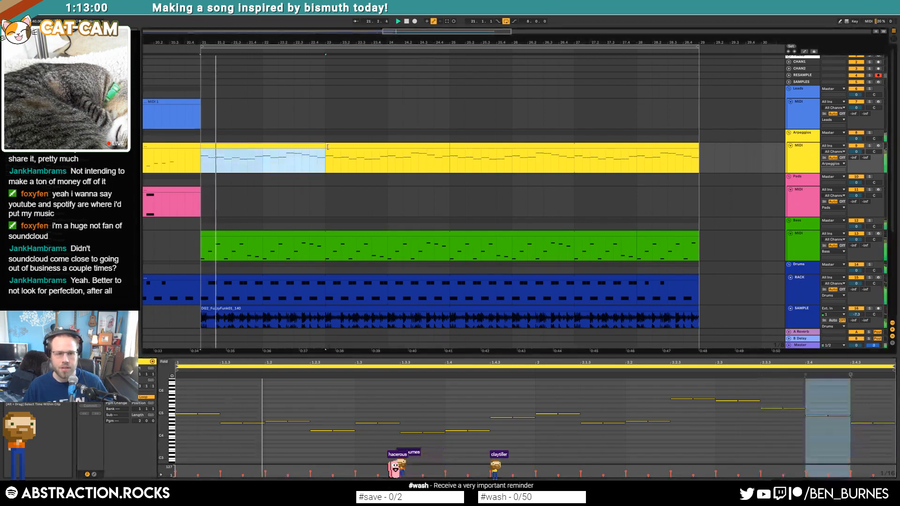
click(373, 146)
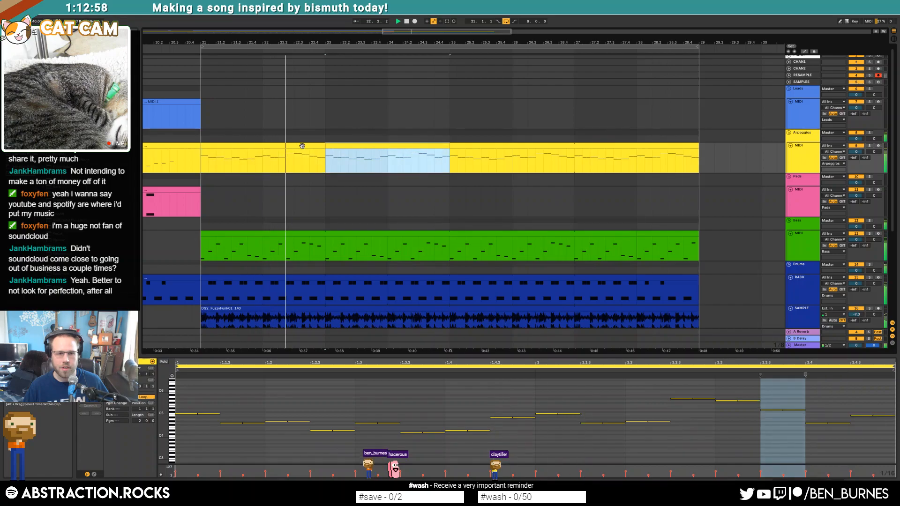
shift+click(302, 146)
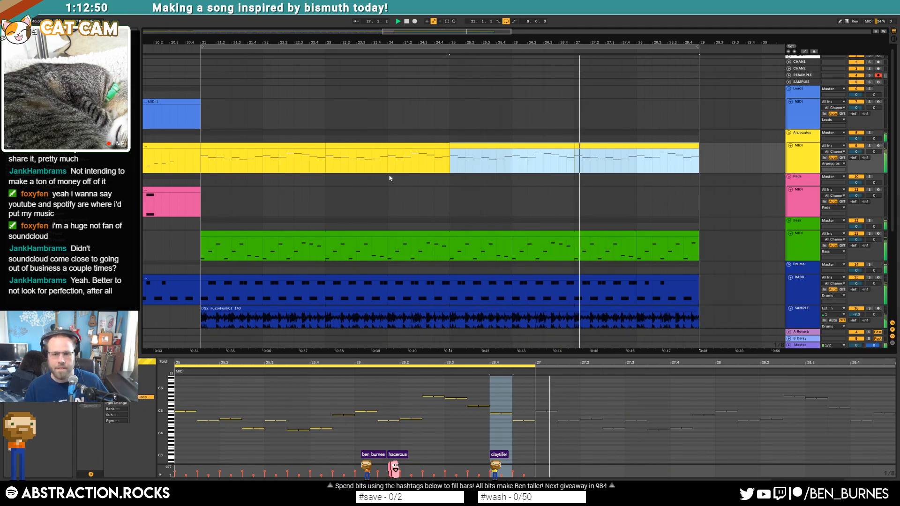
key(a)
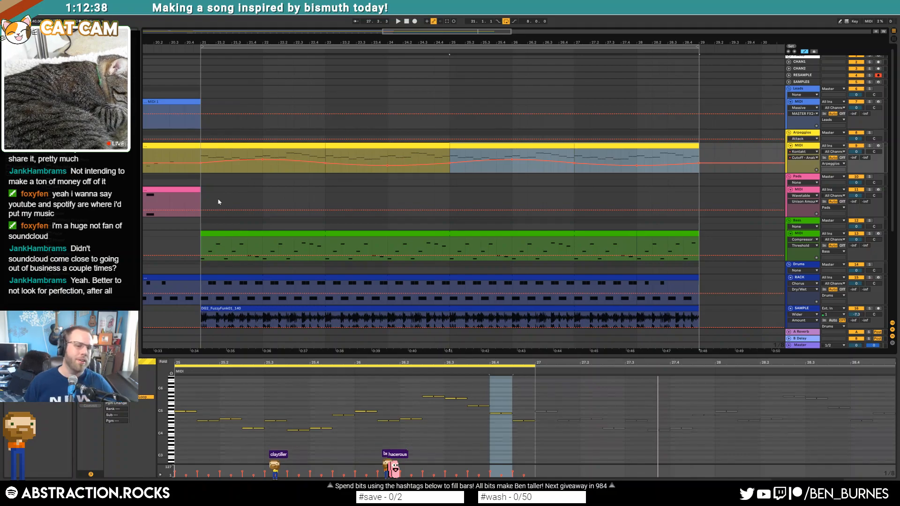
Step: Play the song from its beginning to hear how the intro leads into the bar 21 section
click(200, 180)
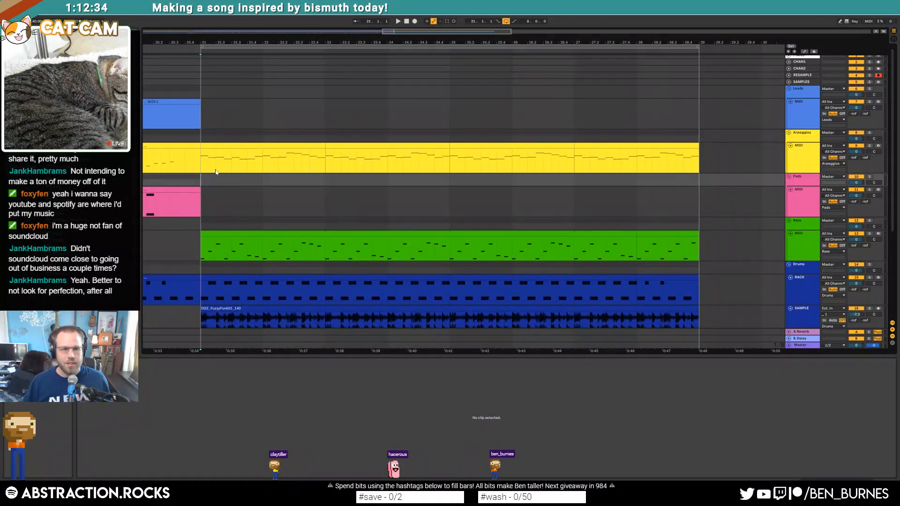
click(186, 120)
scroll(190, 121, down, 4)
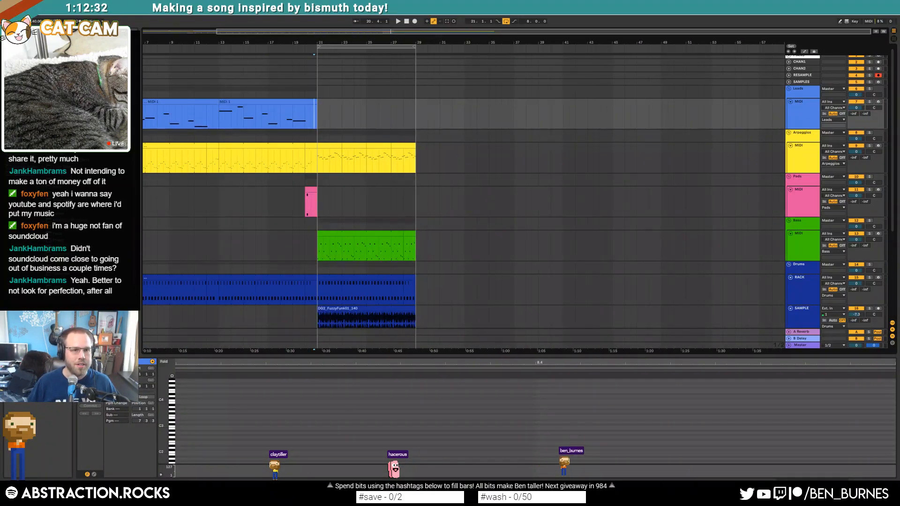
scroll(295, 52, left, 3)
click(152, 51)
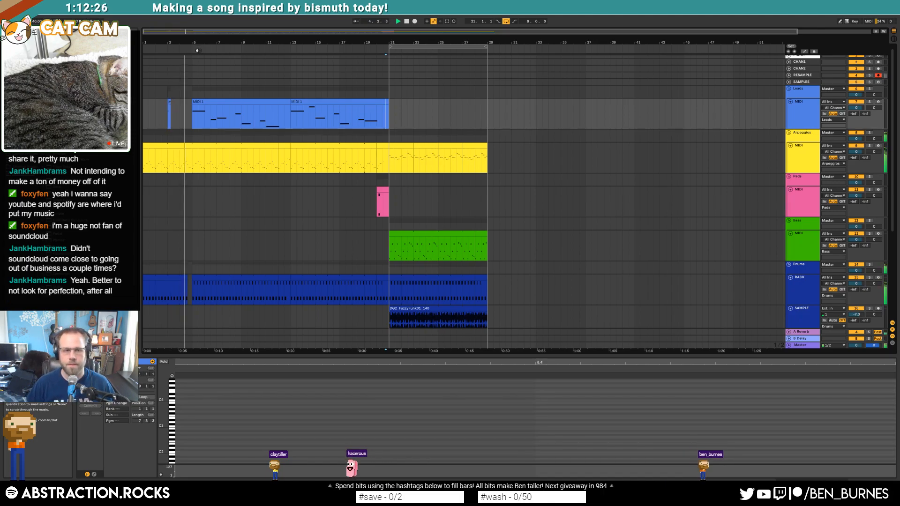
Step: Copy the RESAMPLE clip that ends near bar 5 to just before bar 21 on the same ambience track
scroll(192, 263, down, 5)
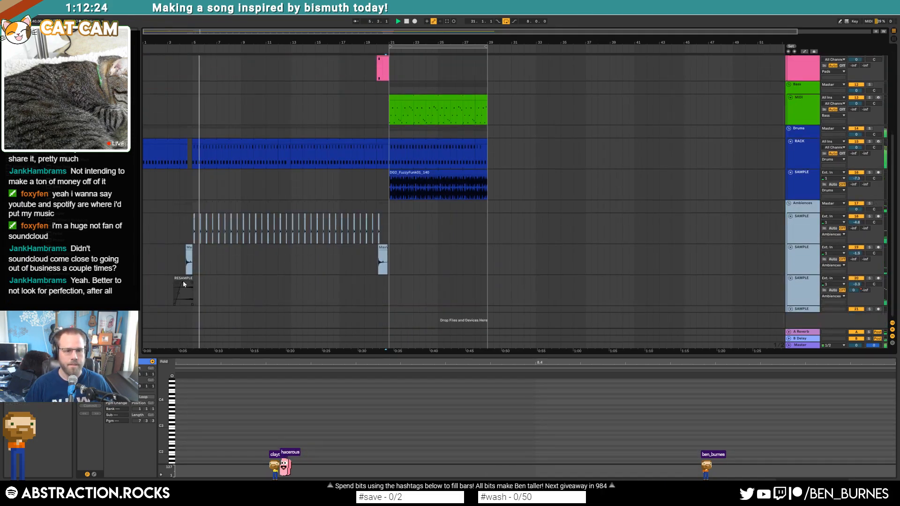
click(182, 284)
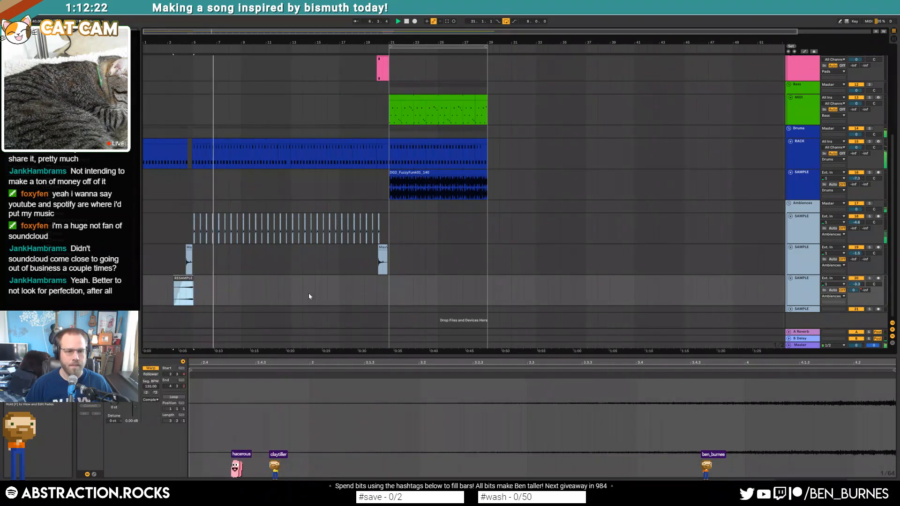
click(369, 291)
key(ctrl+v)
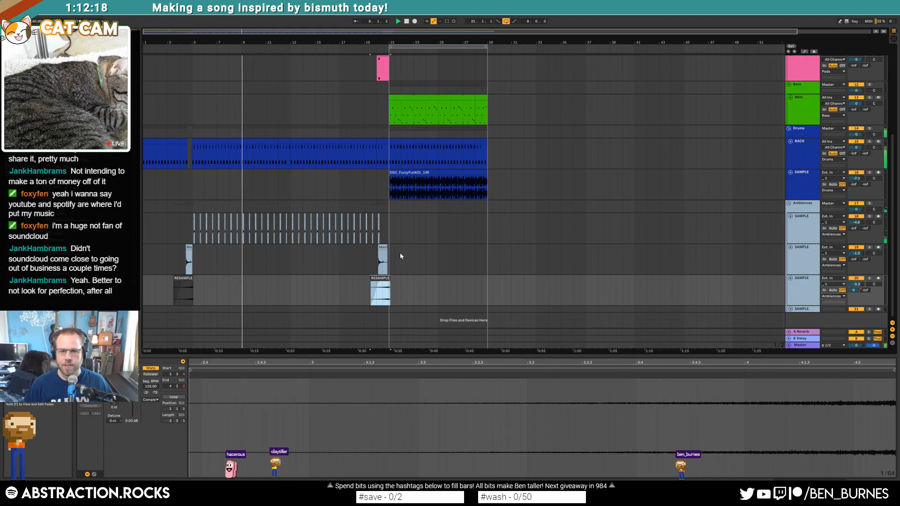
Step: Try playing bars 21–29 without the arpeggio clips, then restore them
scroll(425, 263, up, 5)
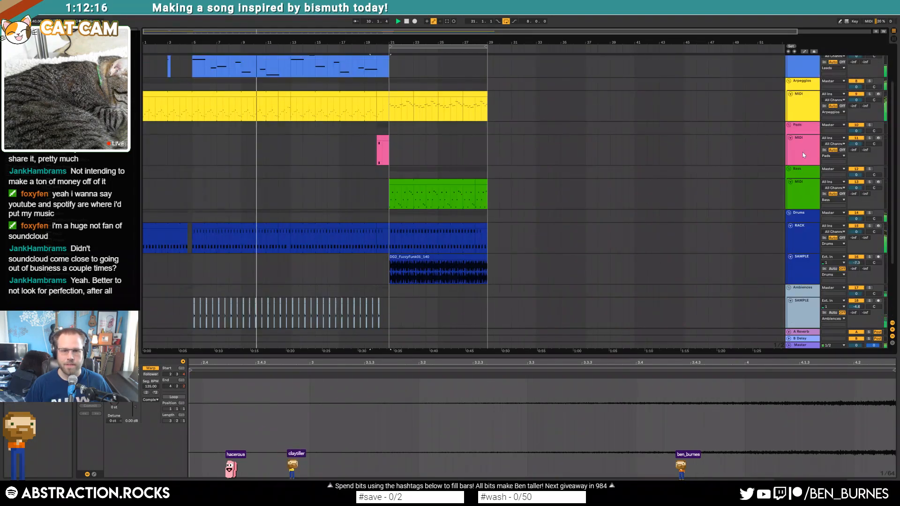
click(801, 164)
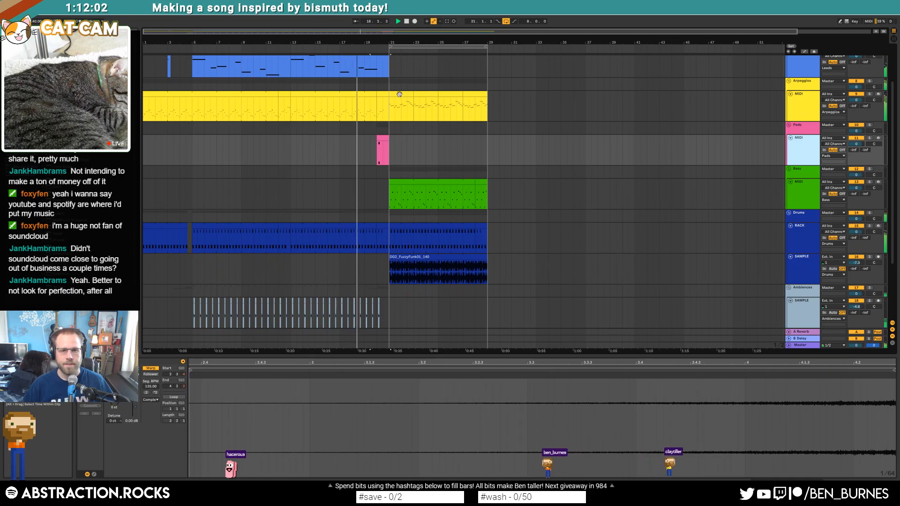
click(398, 94)
shift+click(473, 93)
key(Delete)
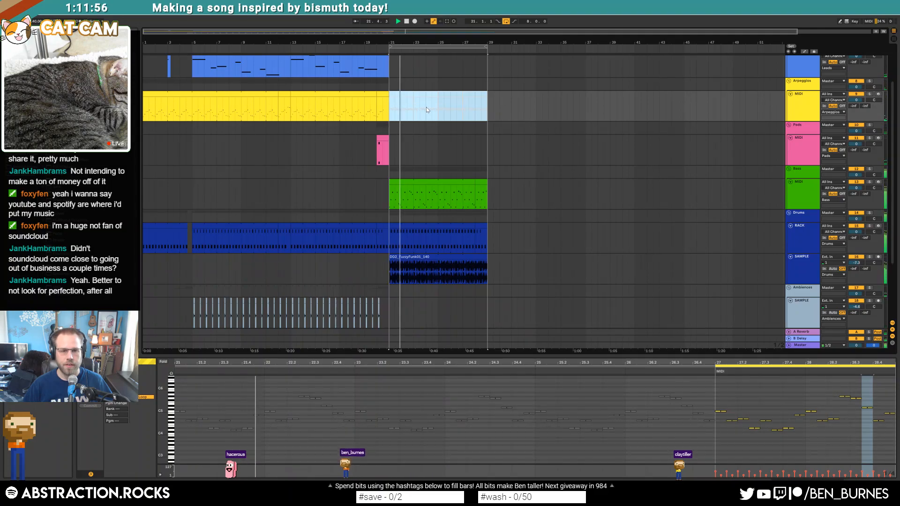
key(ctrl+z)
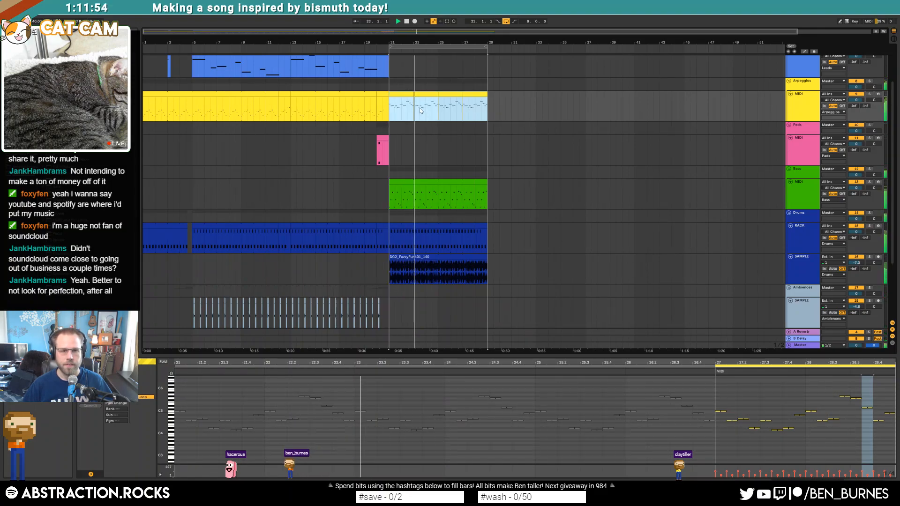
click(797, 103)
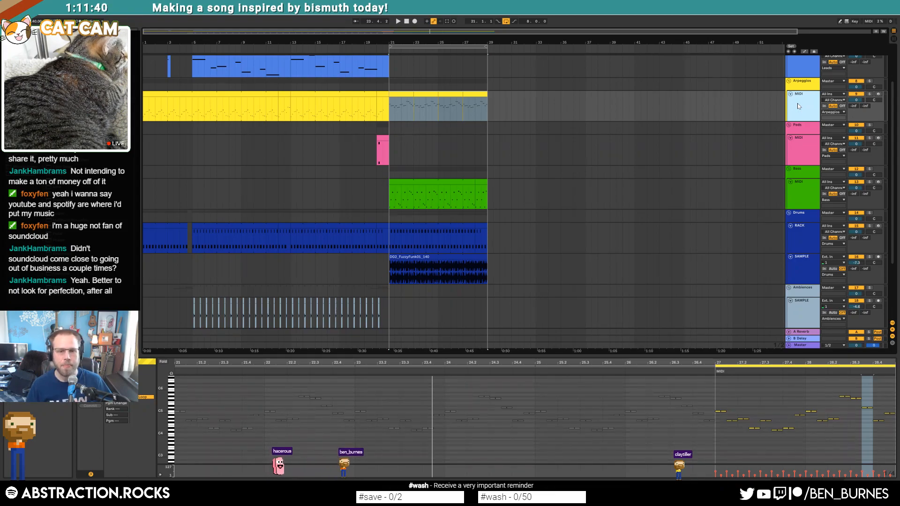
Step: Add the TR-808Snare12 sound to the drum rack and show the bar 21 drum clip's notes
click(446, 228)
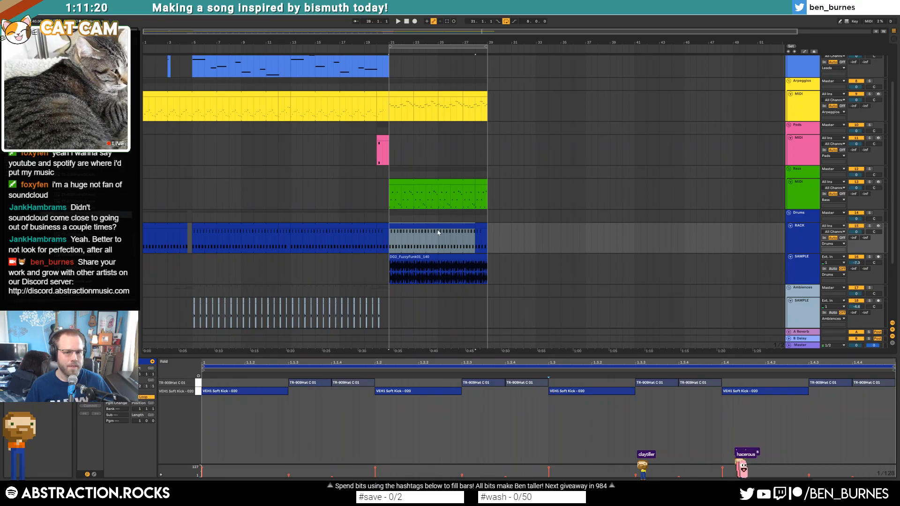
key(shift+Tab)
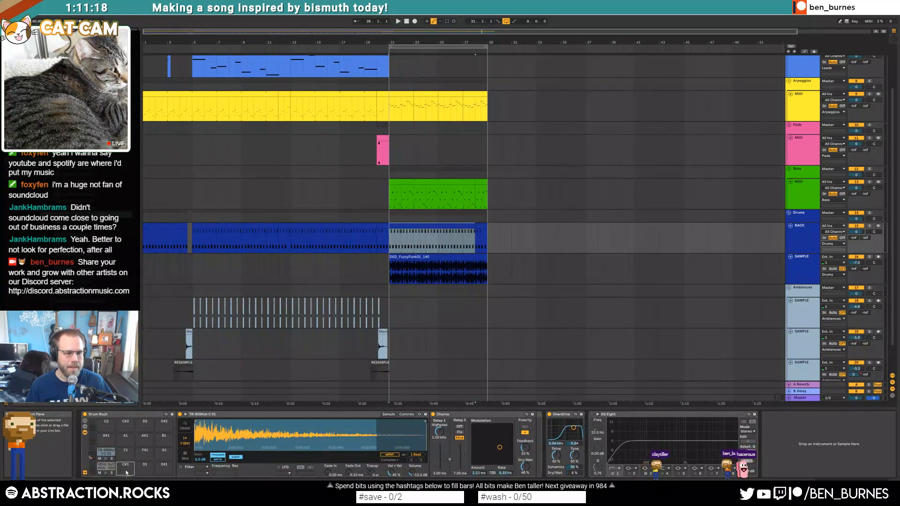
key(shift+Tab)
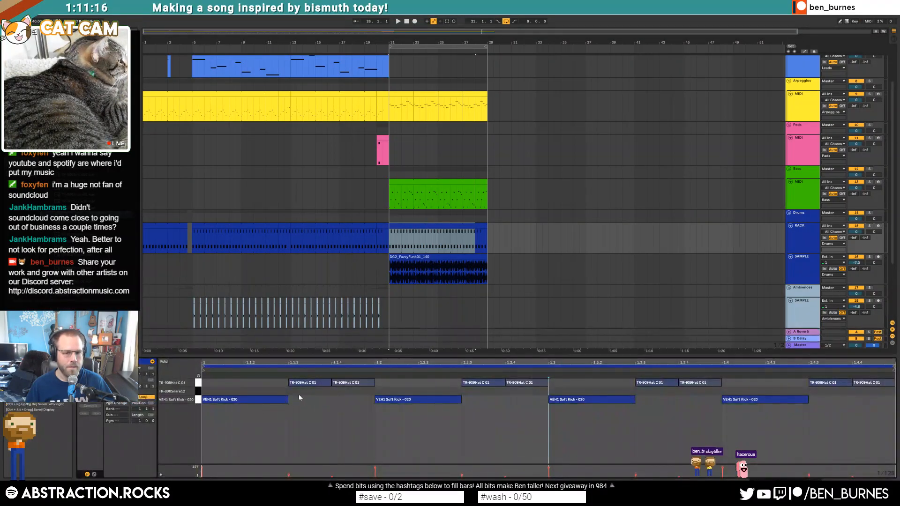
Step: Add eighth-note TR-808Snare12 hits on beats 2 and 4 of the drum pattern and audition it
double_click(379, 391)
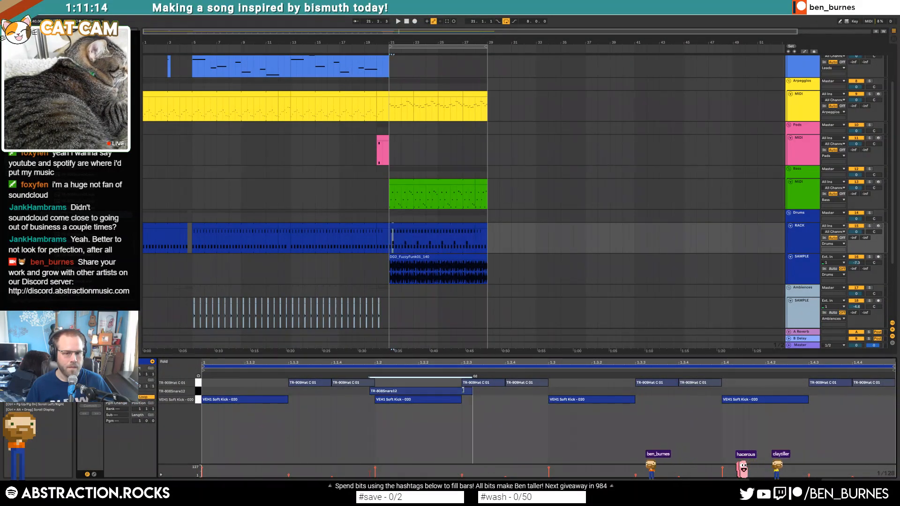
drag(410, 392, 461, 392)
drag(549, 378, 167, 388)
key(ctrl+d)
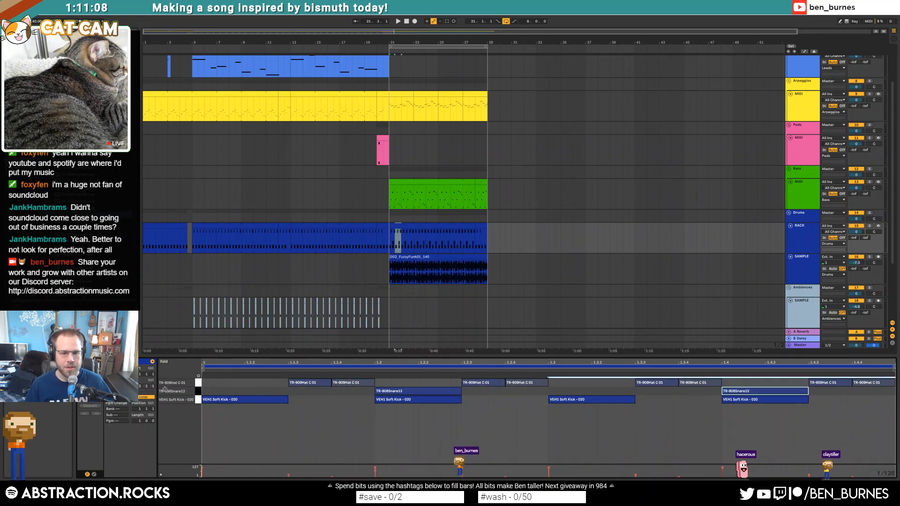
key(space)
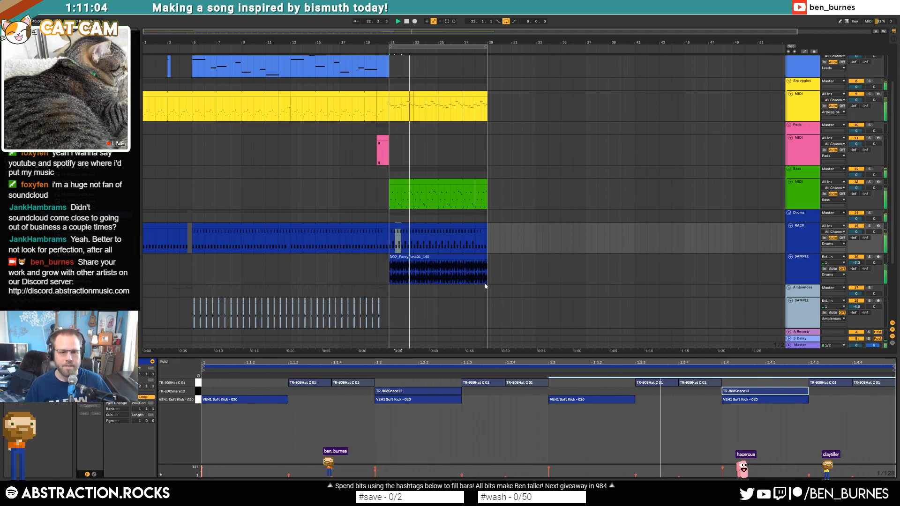
Step: Consolidate the drums in bars 21–23 into a two-bar clip and add a snare on its last sixteenth
scroll(413, 252, up, 2)
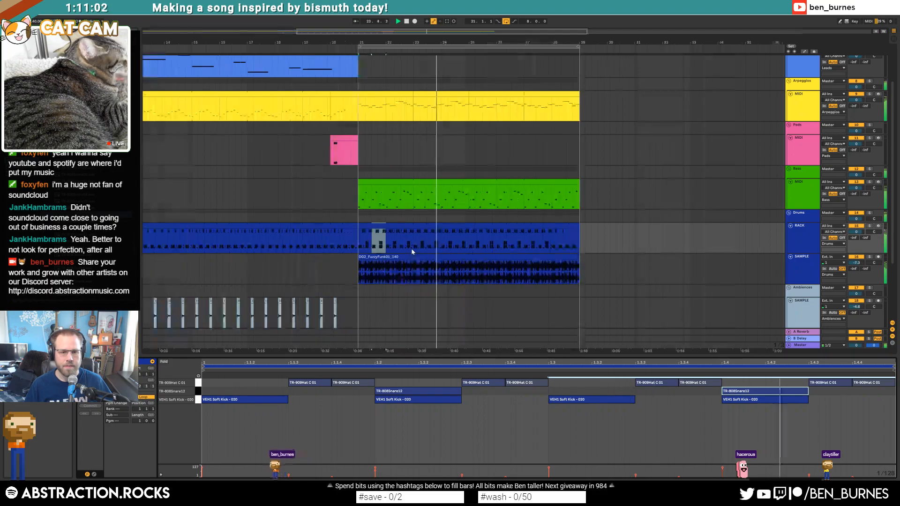
drag(413, 246, 358, 241)
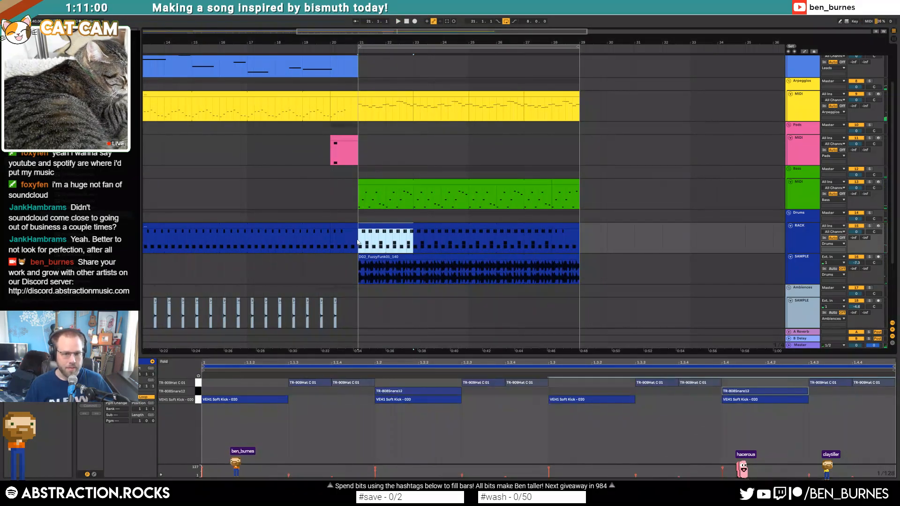
key(ctrl+j)
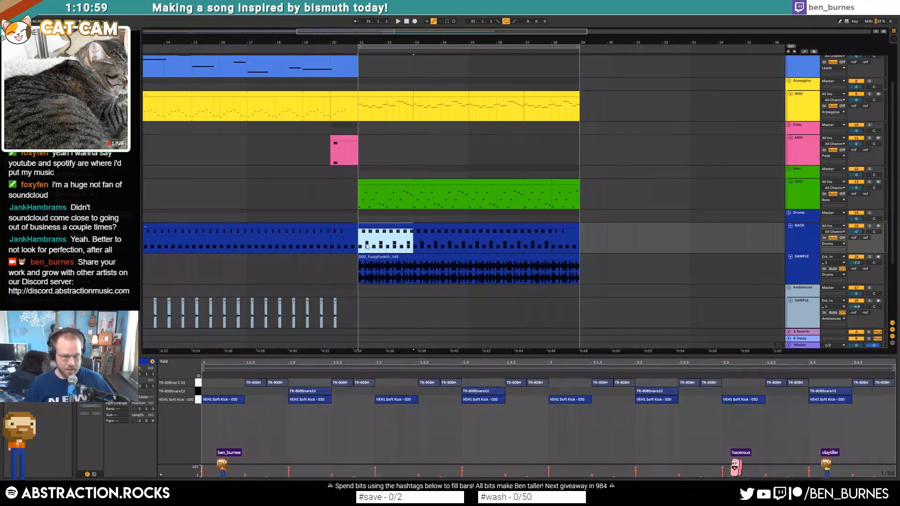
click(845, 392)
key(ctrl+d)
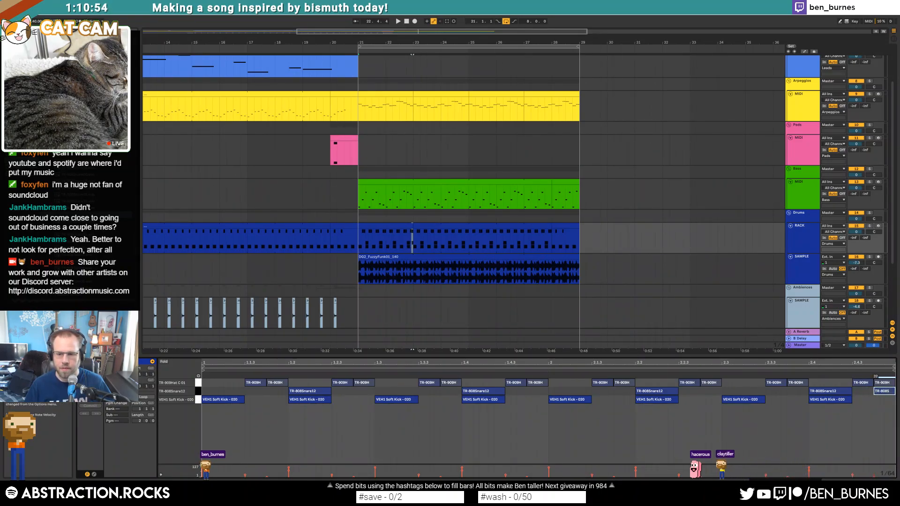
Step: Extend the two-bar drum clip with the new snares from bar 21 up to bar 28
click(409, 226)
click(143, 397)
drag(411, 226, 549, 231)
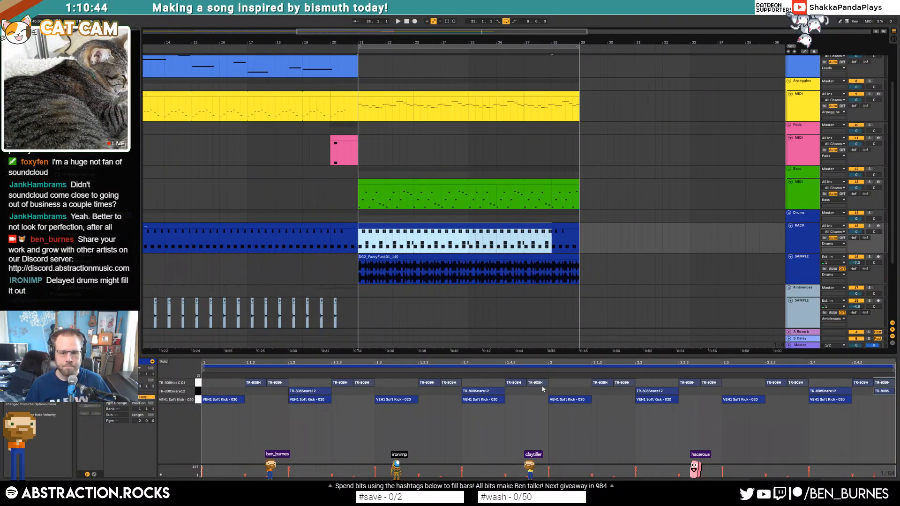
Step: Copy the snare hits from the drum pattern's second bar into the separate drum clip at bar 28
drag(551, 393, 853, 383)
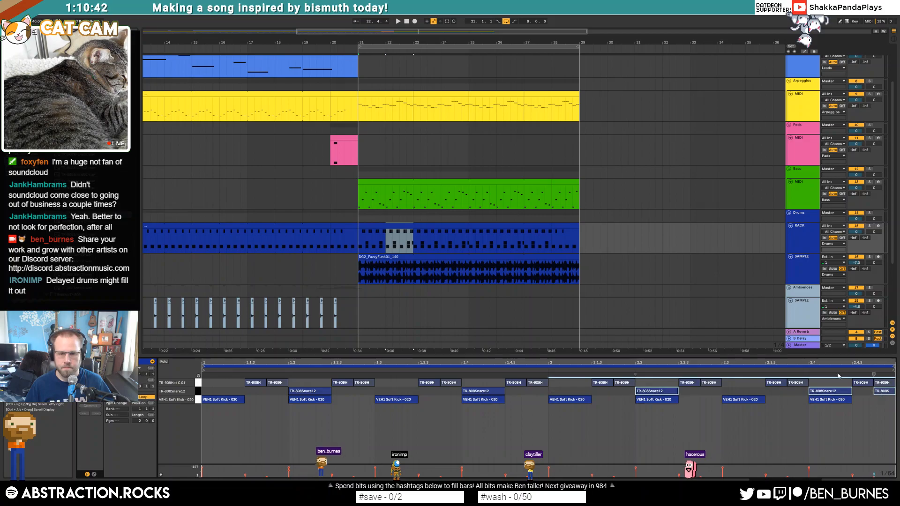
click(551, 250)
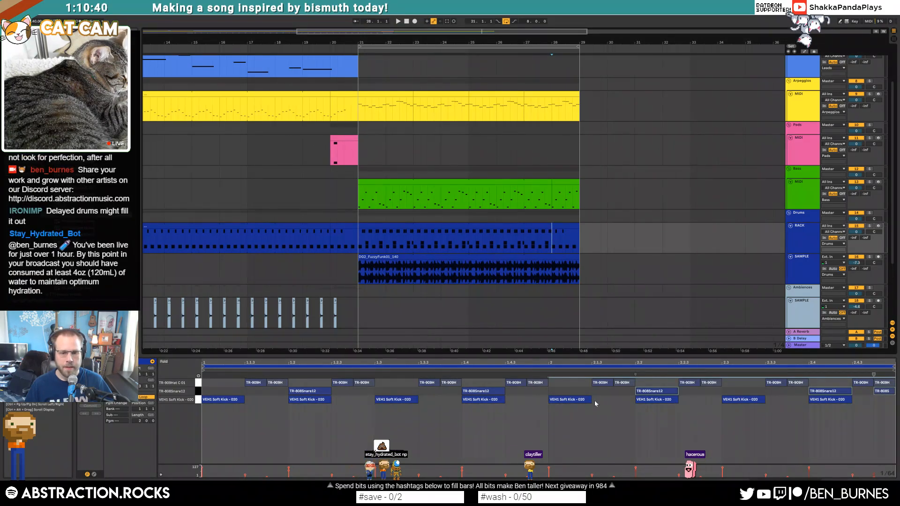
click(568, 227)
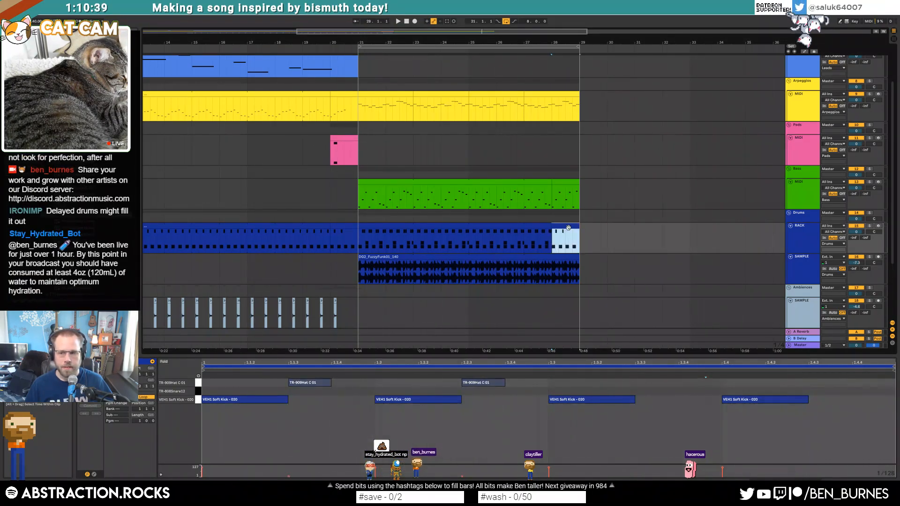
click(204, 390)
key(ctrl+v)
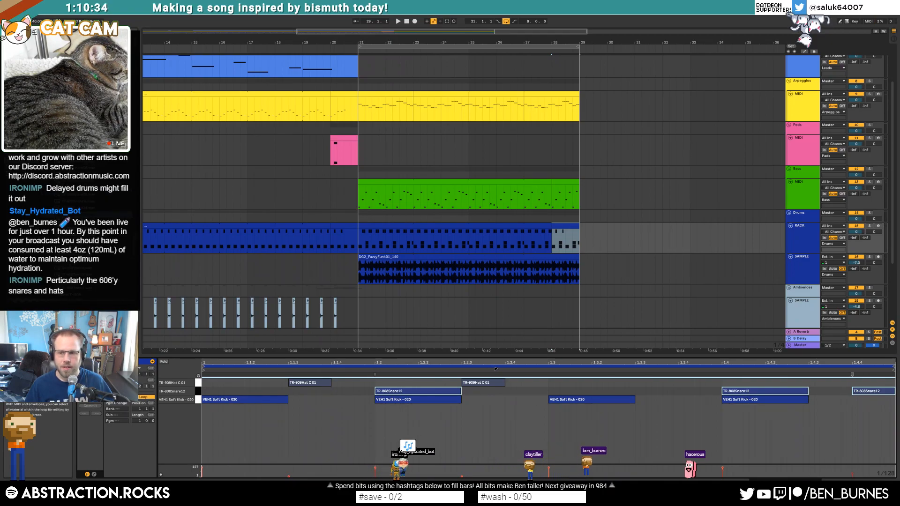
Step: Audition the section from bar 21 with the snare-driven drum clip
key(ctrl+s)
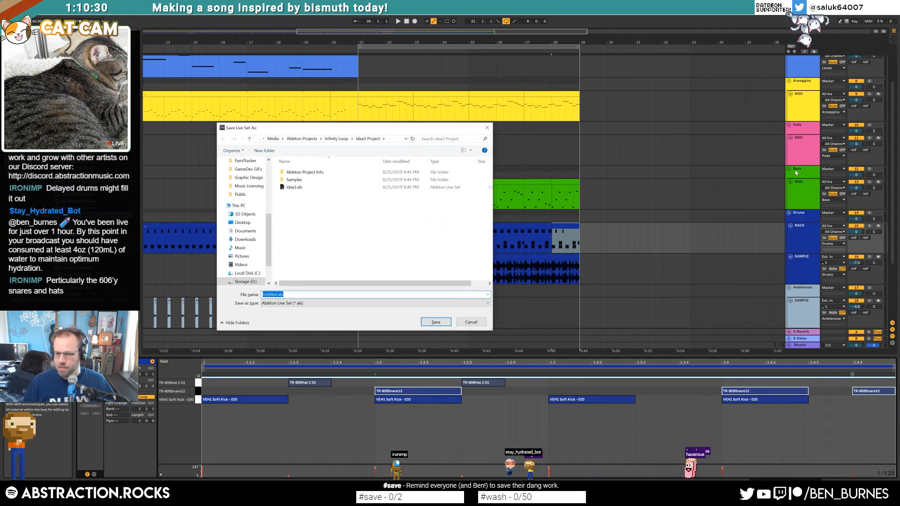
click(487, 127)
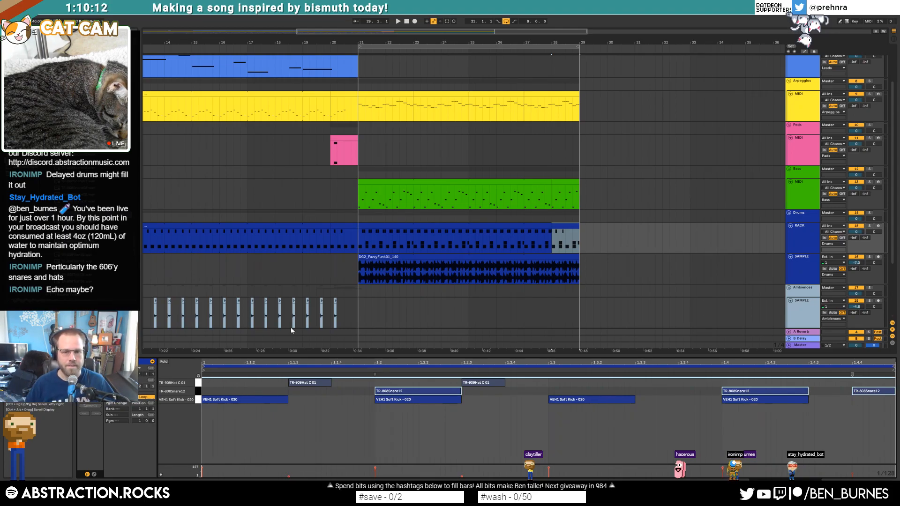
click(444, 232)
key(space)
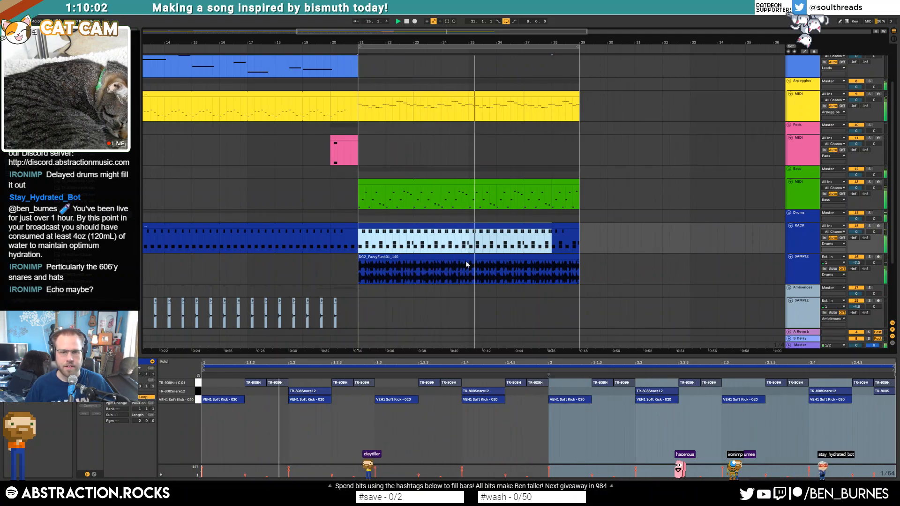
Step: Audition bars 21–29 with both bass clips deactivated, and reactivate the two clips
click(457, 180)
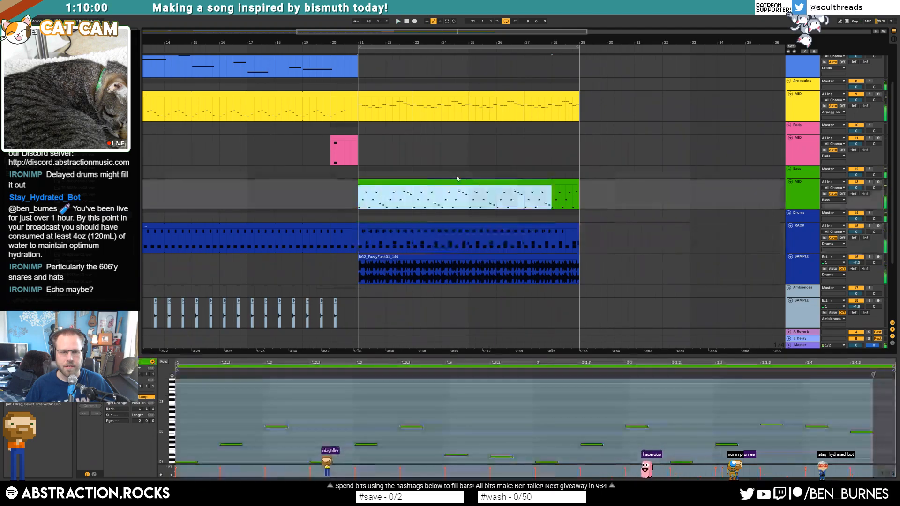
click(565, 179)
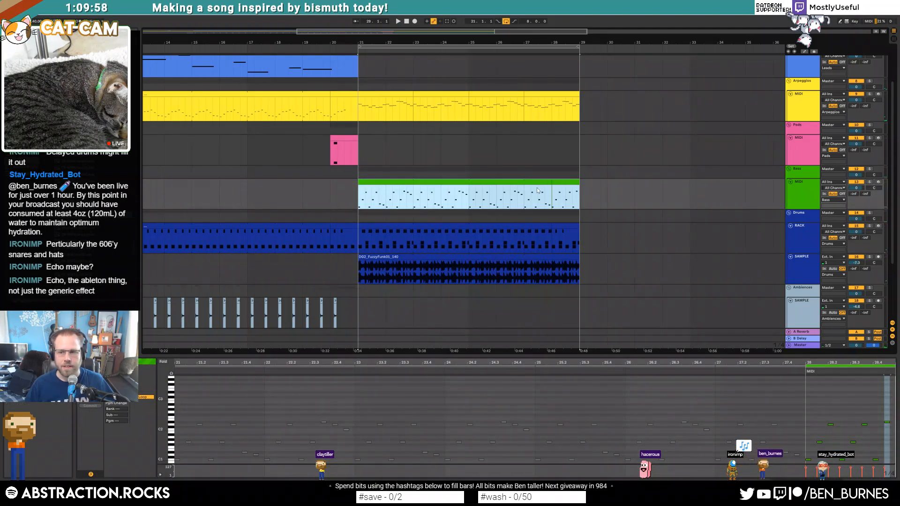
key(Delete)
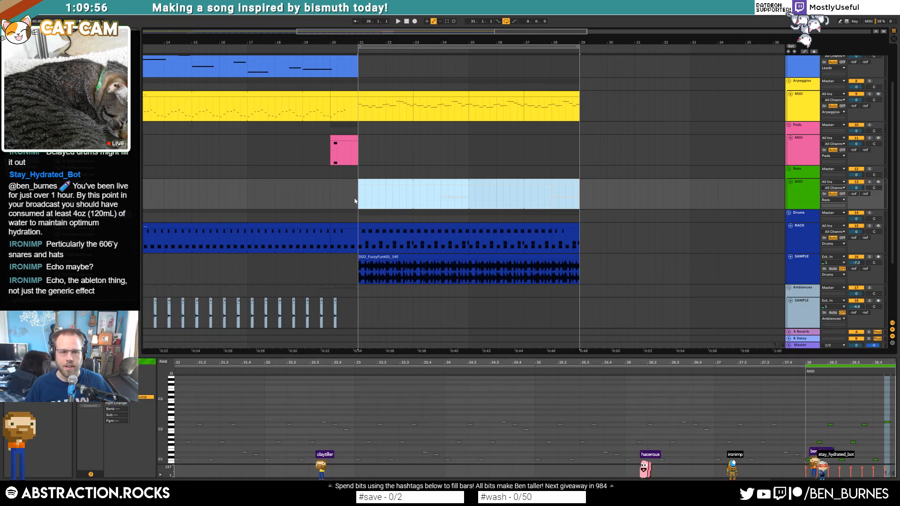
key(space)
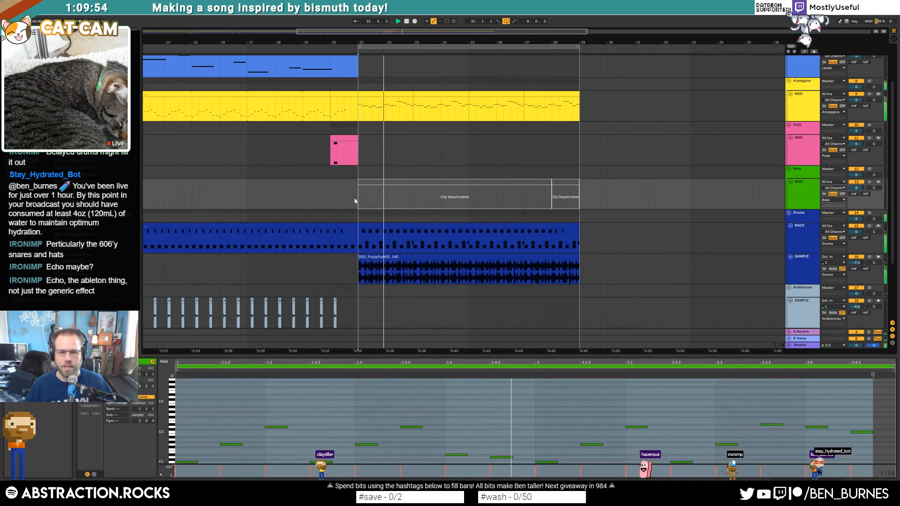
key(space)
click(423, 182)
key(0)
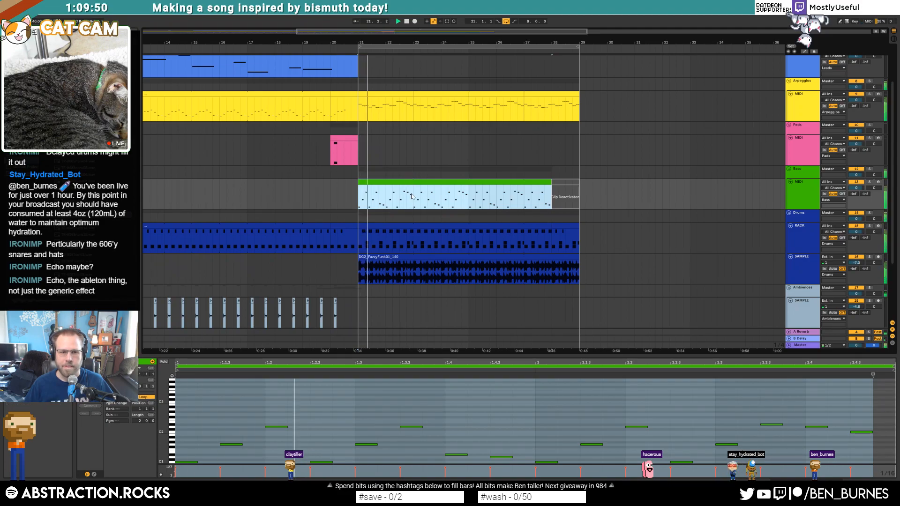
key(space)
click(557, 184)
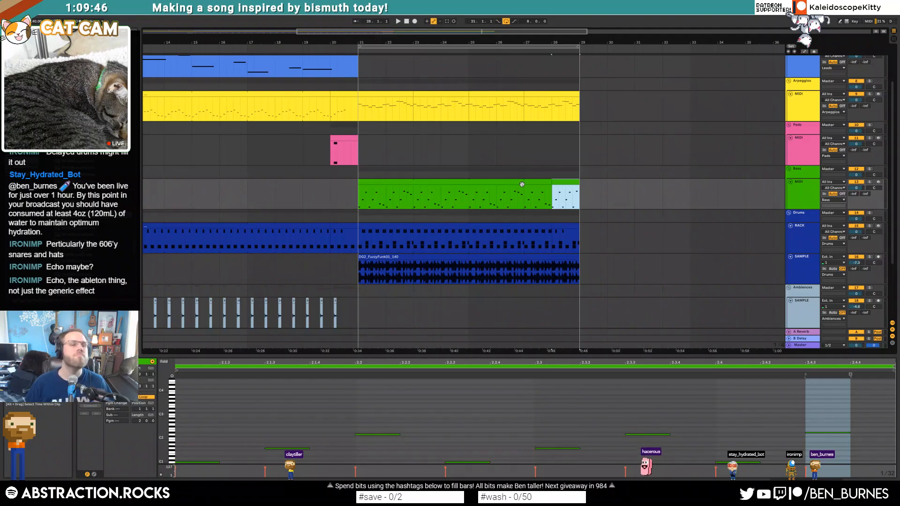
Step: Play the whole arrangement from the beginning of the song
drag(354, 40, 364, 10)
click(406, 21)
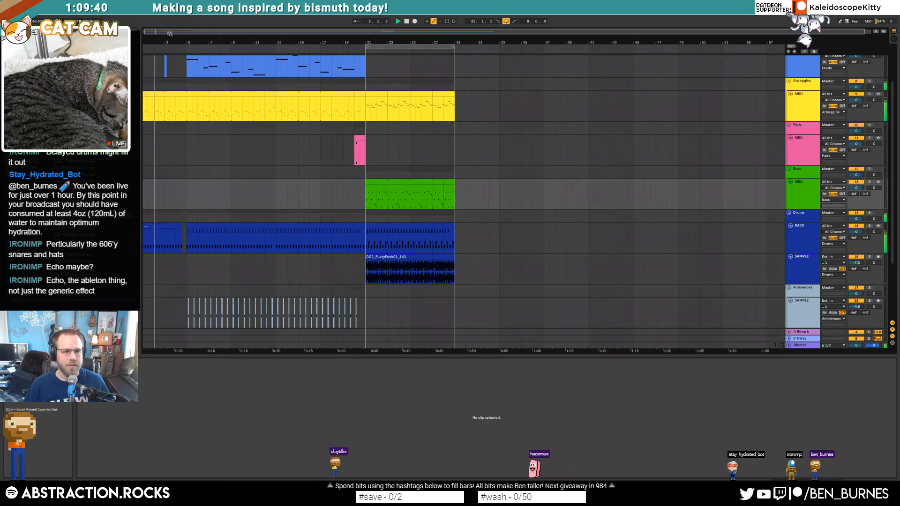
click(169, 34)
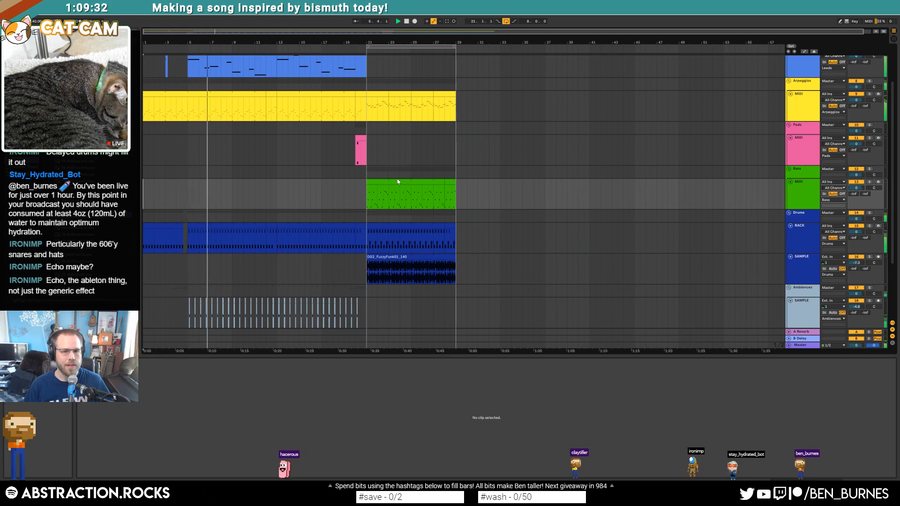
Step: Add a new MIDI track below the existing arpeggio track and move the bar 21–29 arpeggio clips onto it
click(382, 94)
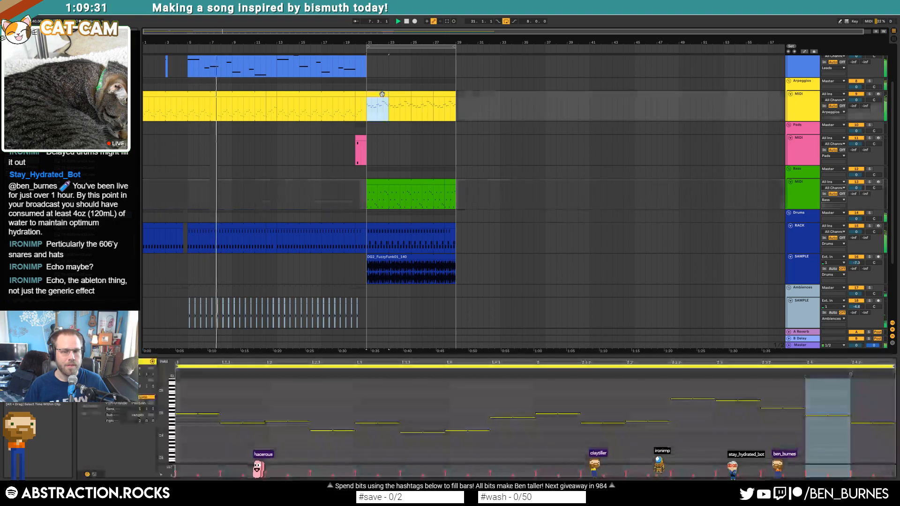
click(795, 113)
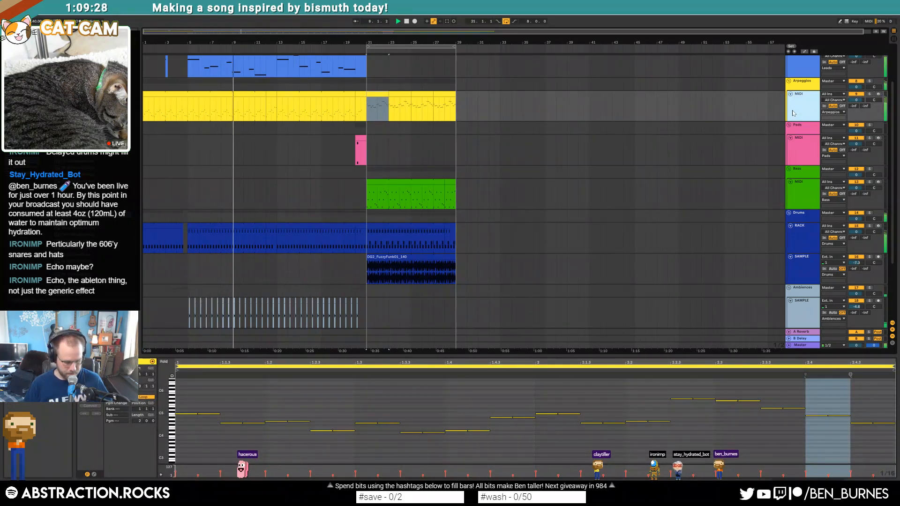
key(ctrl+shift+t)
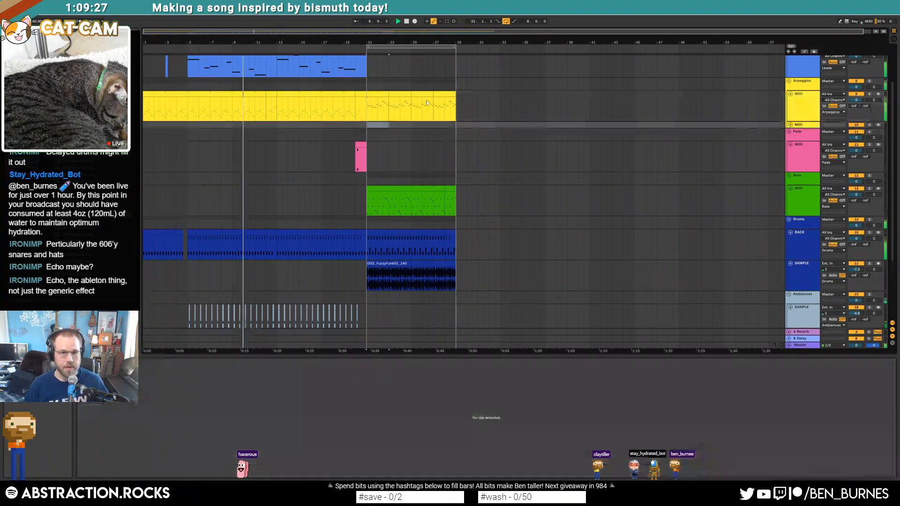
click(377, 94)
shift+click(443, 94)
drag(382, 94, 378, 125)
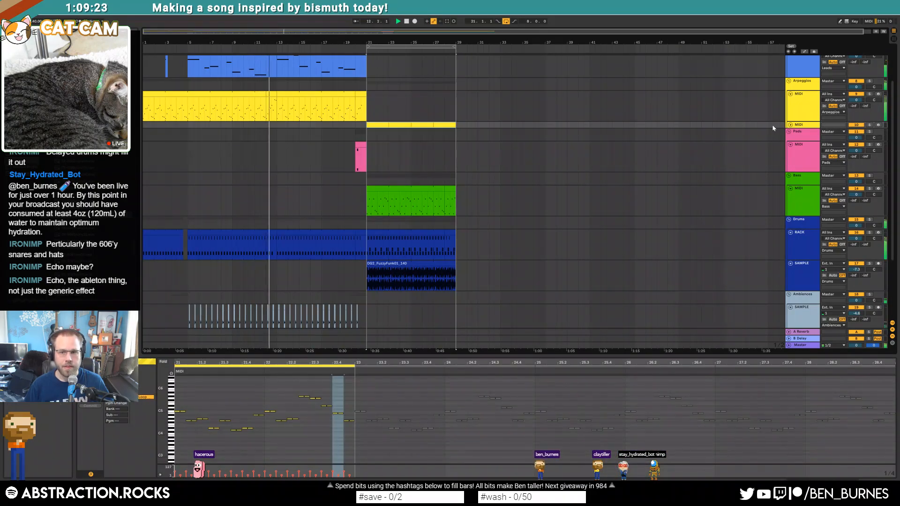
Step: Unfold the new arpeggio track and change the oscillator shape in its Analog synth
double_click(803, 128)
click(101, 436)
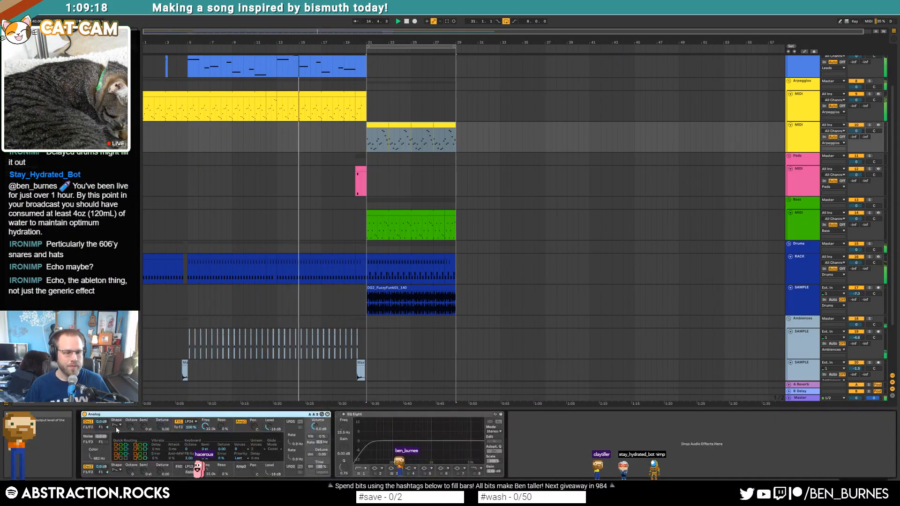
click(117, 425)
click(118, 429)
click(118, 426)
click(117, 441)
click(88, 467)
Step: Shorten the amp envelope's decay in the new arpeggio track's Analog synth to 383 ms
click(241, 422)
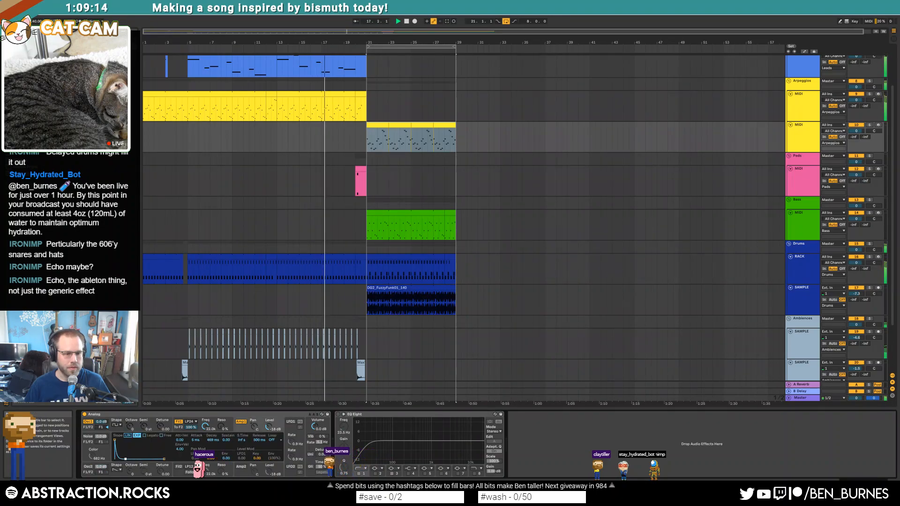
drag(147, 453, 126, 454)
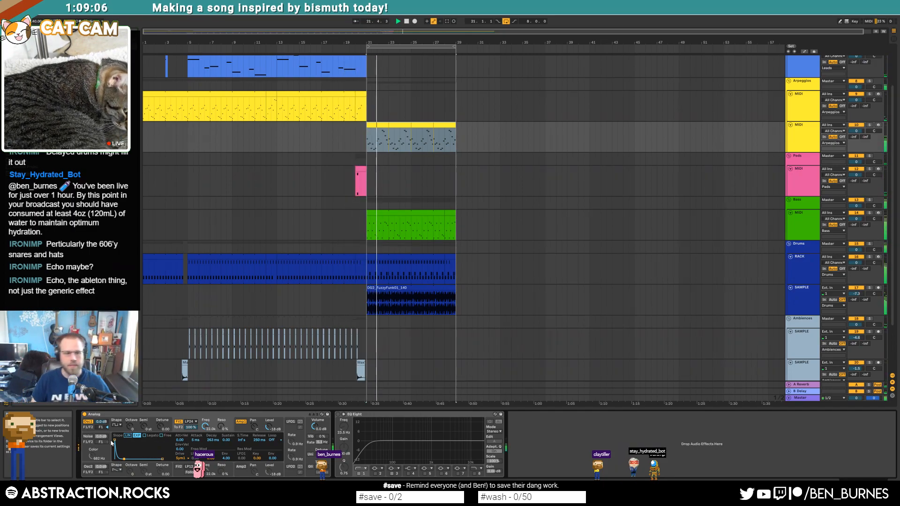
click(240, 425)
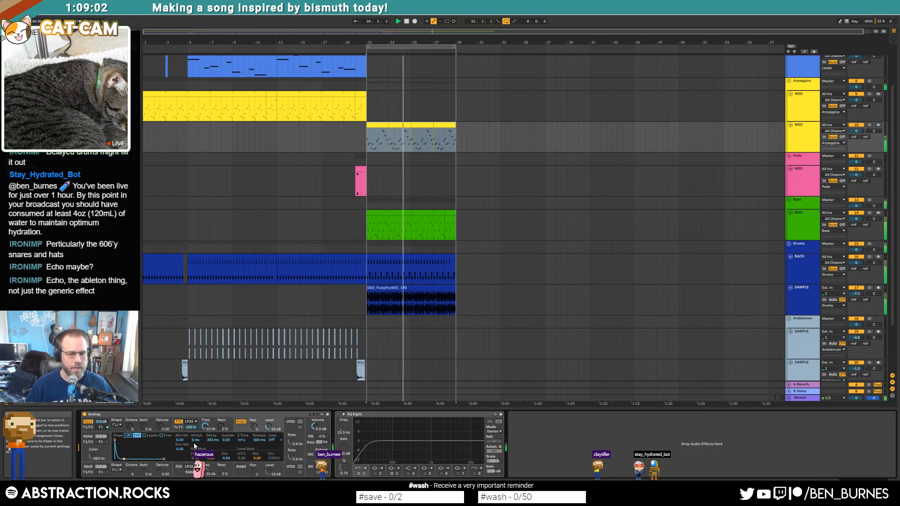
Step: Enable unison in the Analog synth and detune Oscillator 1 slightly
click(310, 454)
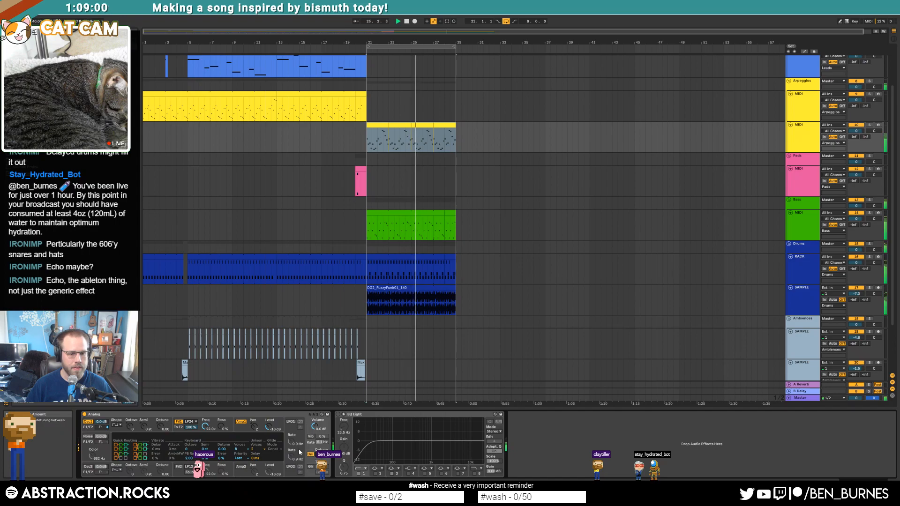
drag(166, 429, 166, 425)
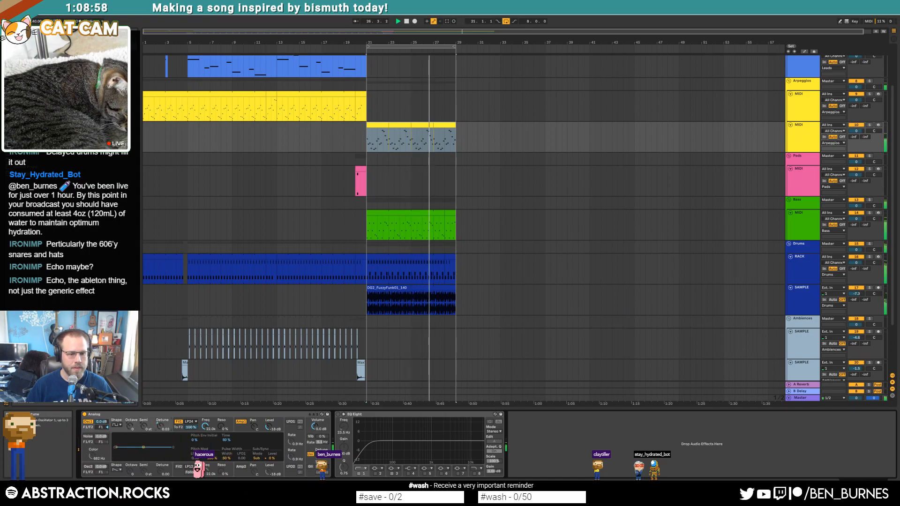
key(space)
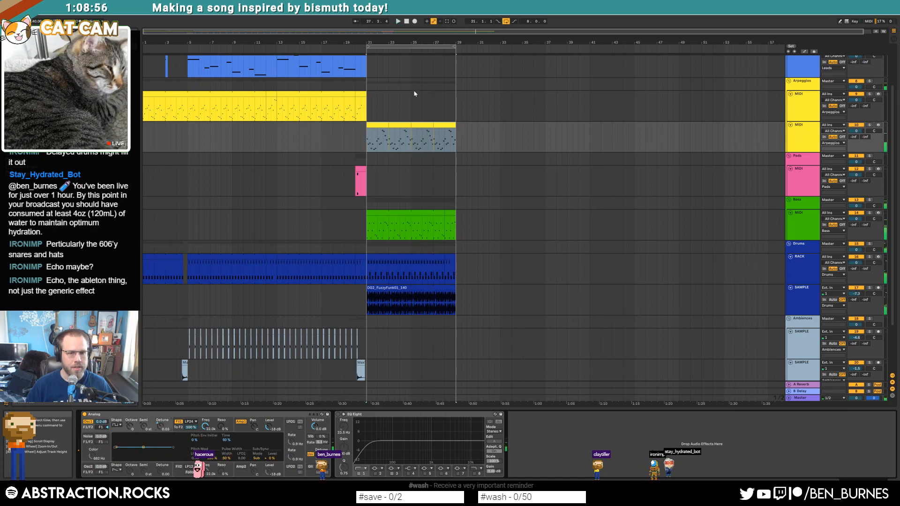
Step: Consolidate the bar 21–29 arpeggio clips into one clip and transpose its notes down an octave while auditioning
click(381, 127)
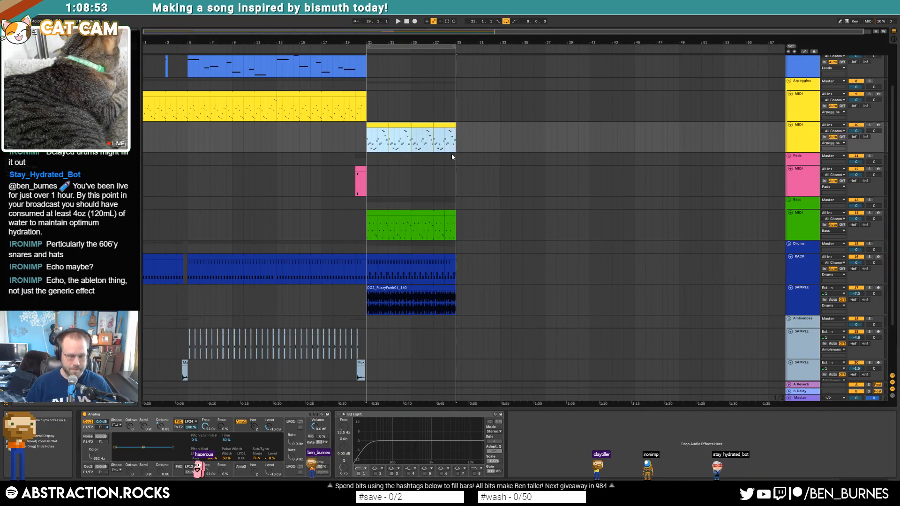
double_click(401, 124)
click(220, 440)
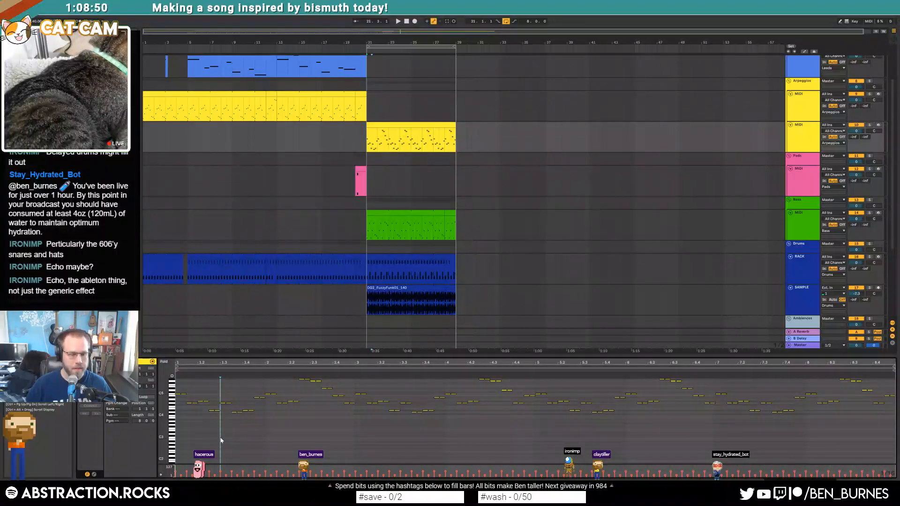
key(space)
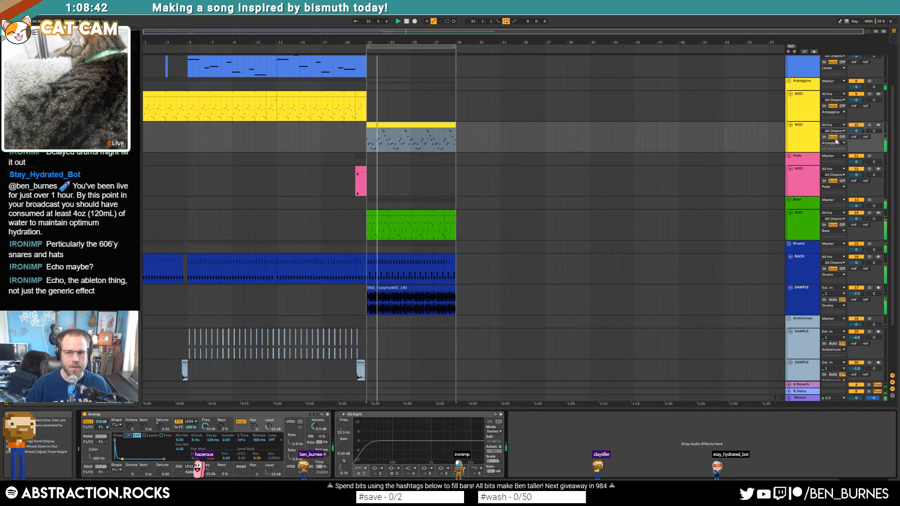
click(419, 124)
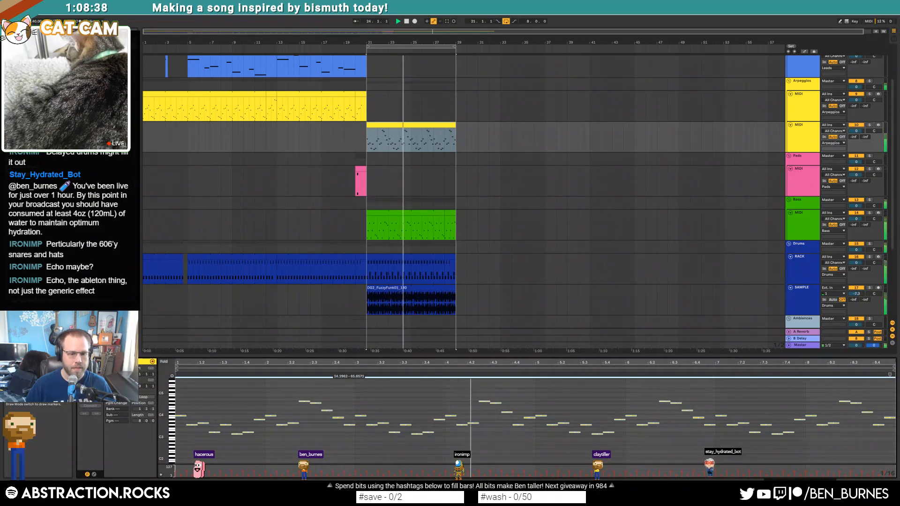
key(space)
Step: Inspect the bass track's Massive X patch while auditioning the section, and close its window
key(shift+Tab)
click(420, 215)
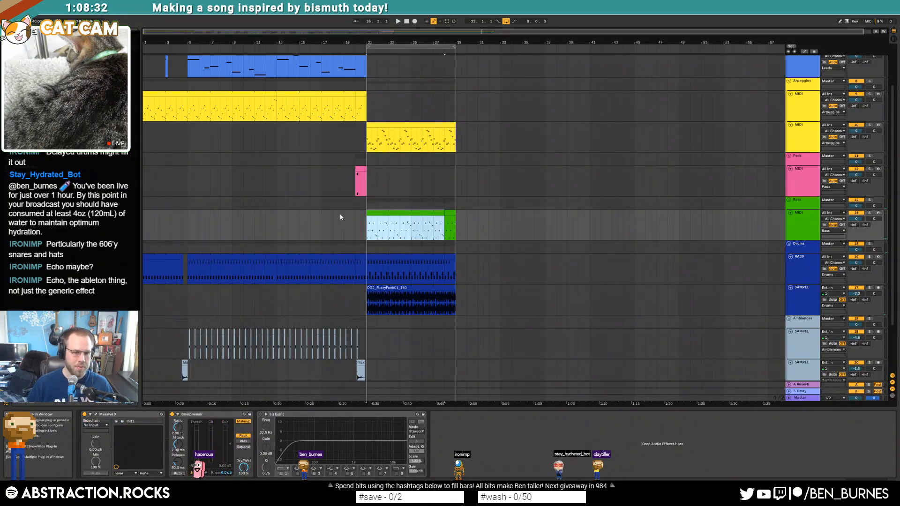
drag(373, 234, 363, 149)
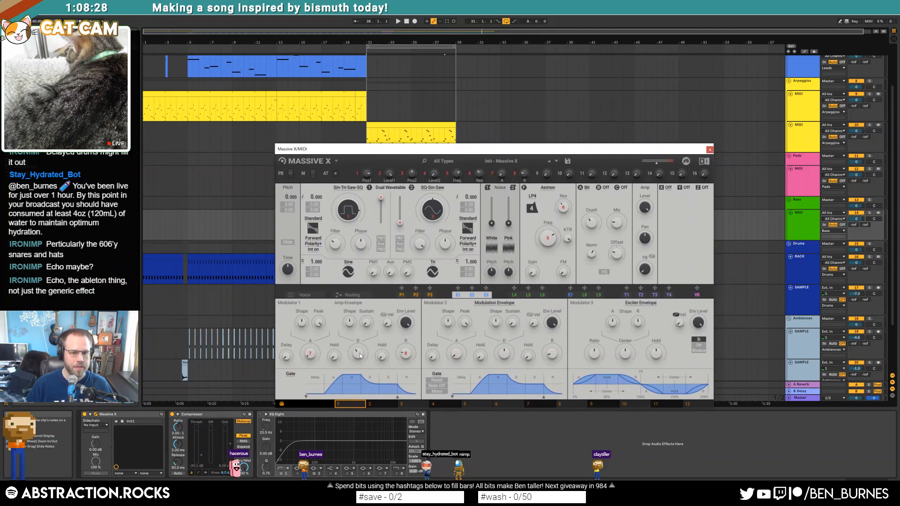
key(space)
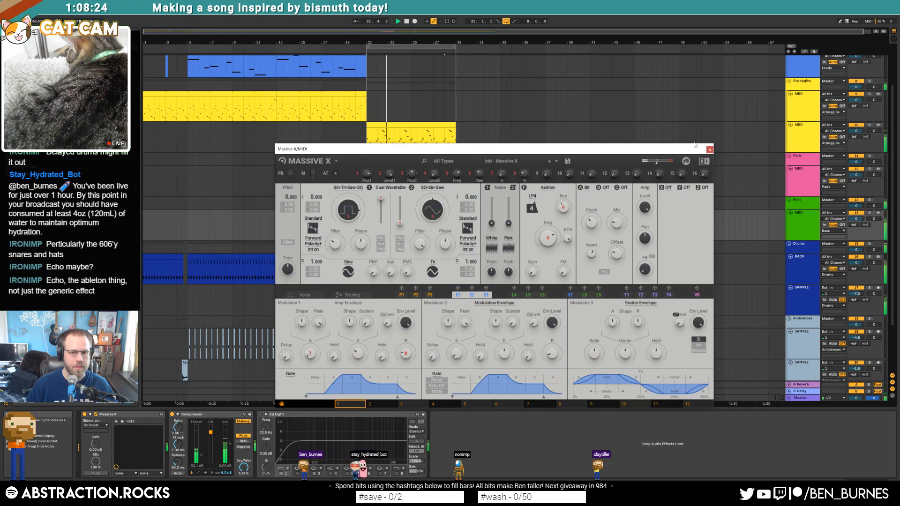
click(709, 149)
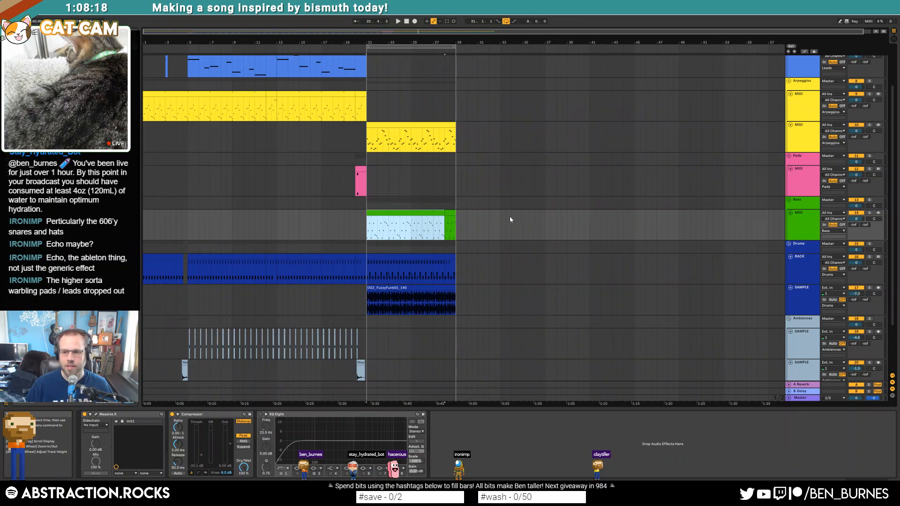
Step: In the first bar of the bar 21 drum clip, move the beat-2 kick an eighth note later and delete the beat-3 kick
scroll(510, 219, up, 5)
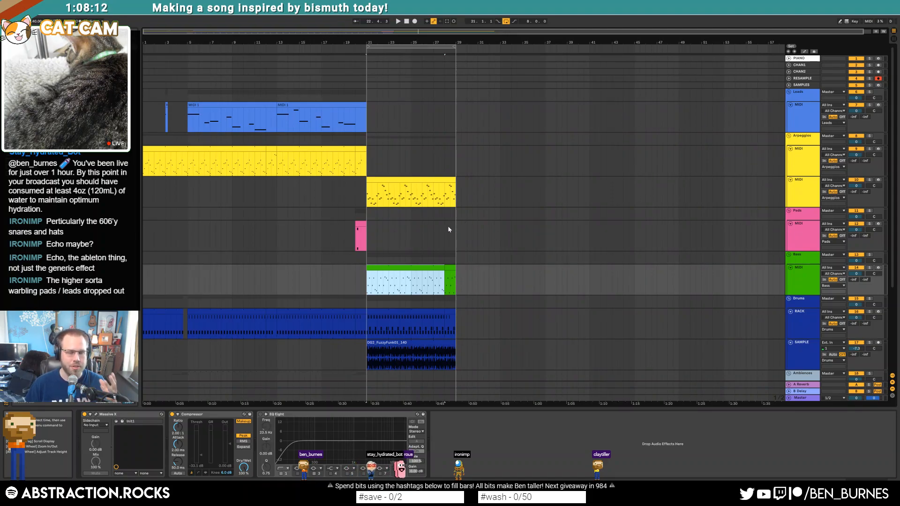
click(398, 311)
click(398, 307)
double_click(396, 311)
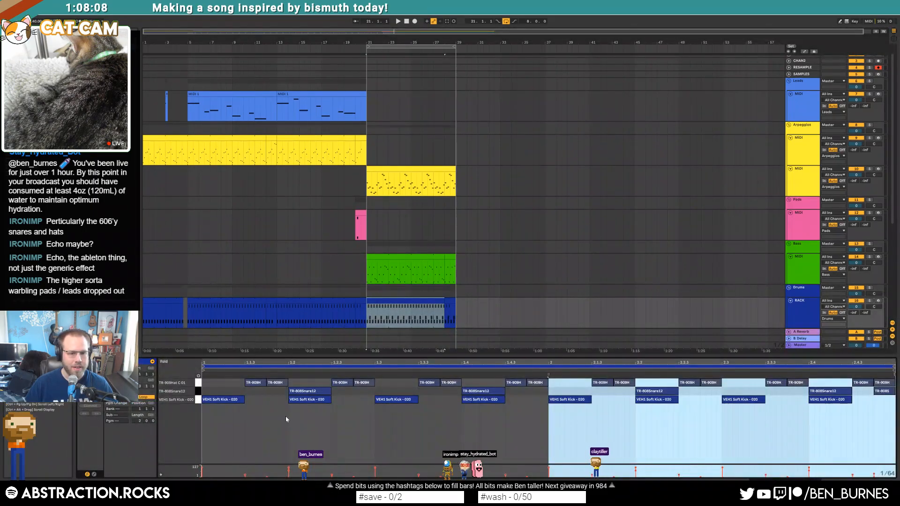
drag(303, 403, 346, 403)
double_click(391, 402)
Step: Audition the drum pattern and move the second bar's beat-2 kick an eighth note earlier
key(space)
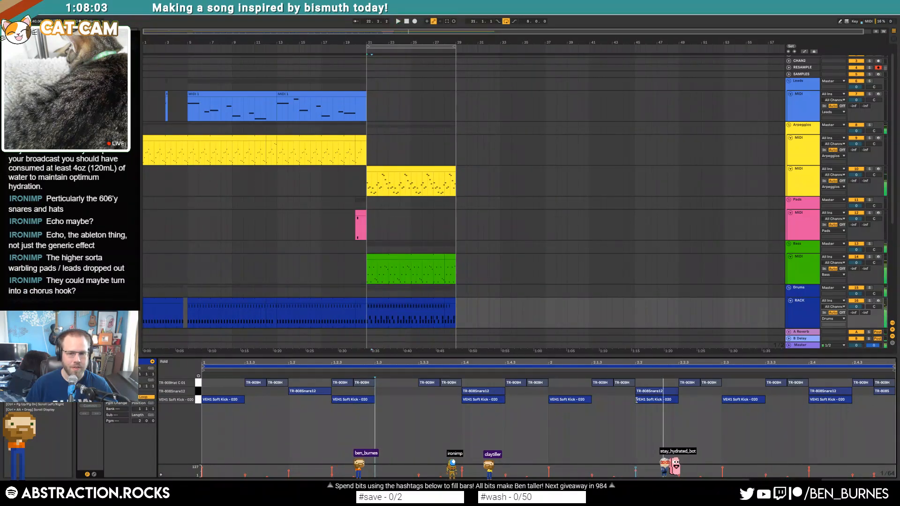
drag(653, 401, 608, 405)
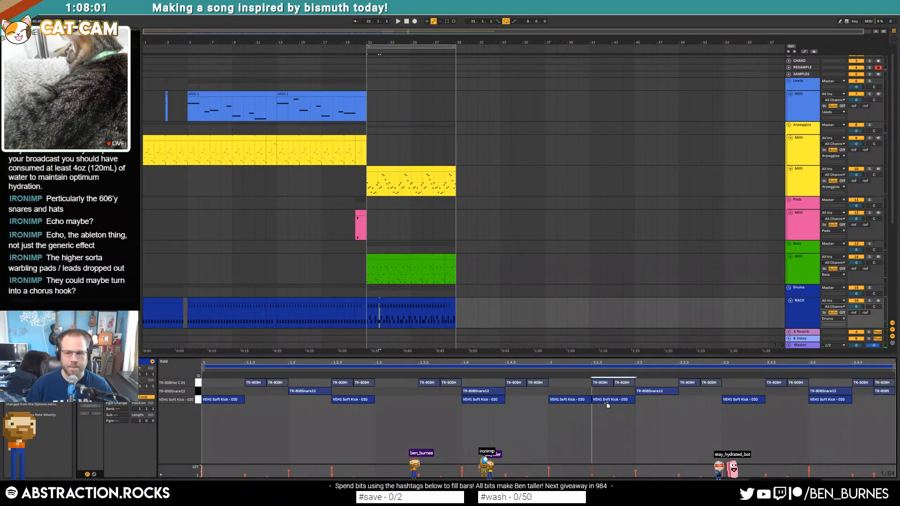
click(641, 427)
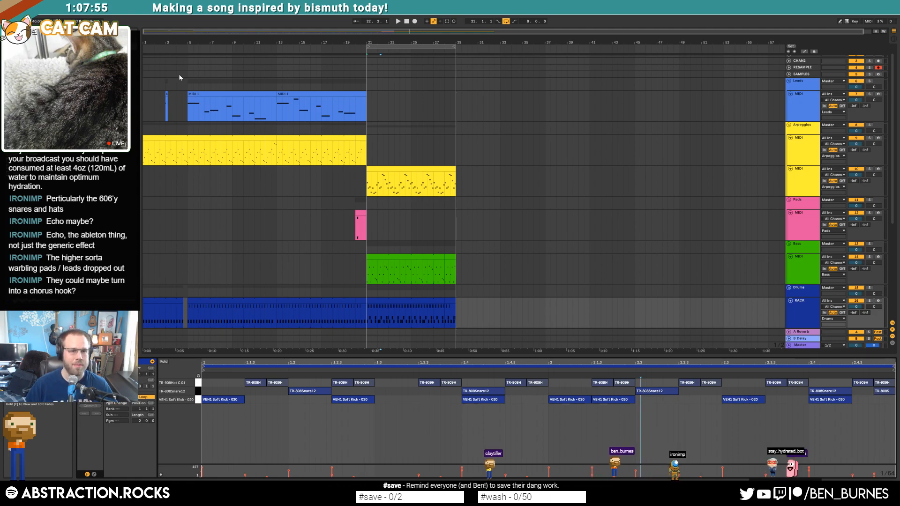
drag(180, 74, 305, 321)
drag(368, 83, 462, 322)
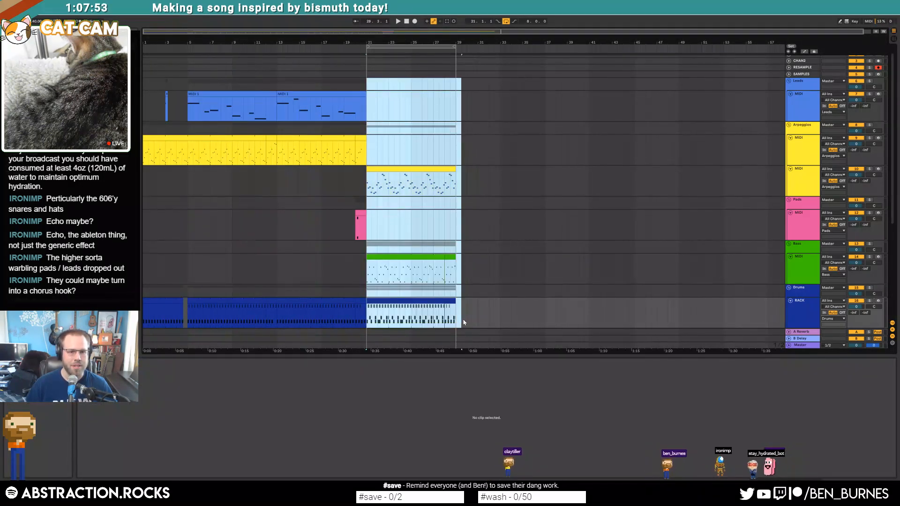
click(489, 228)
drag(205, 73, 282, 239)
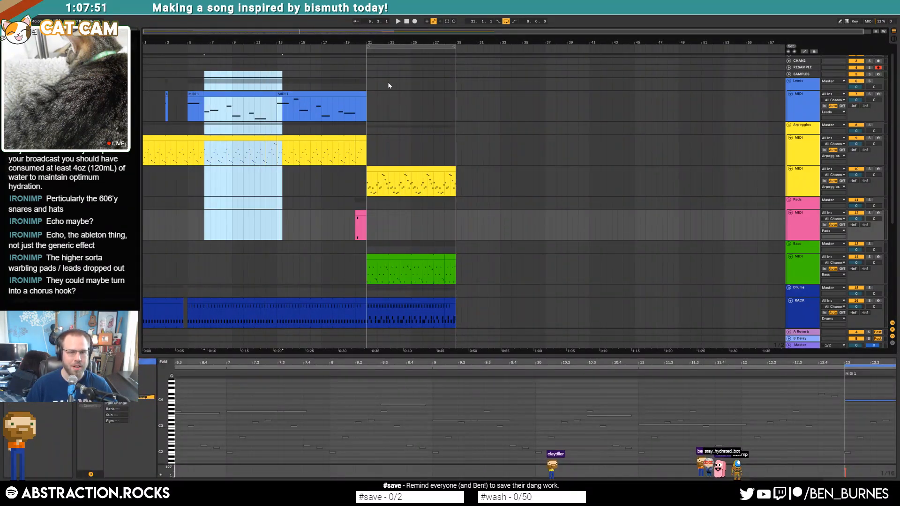
drag(377, 32, 378, 23)
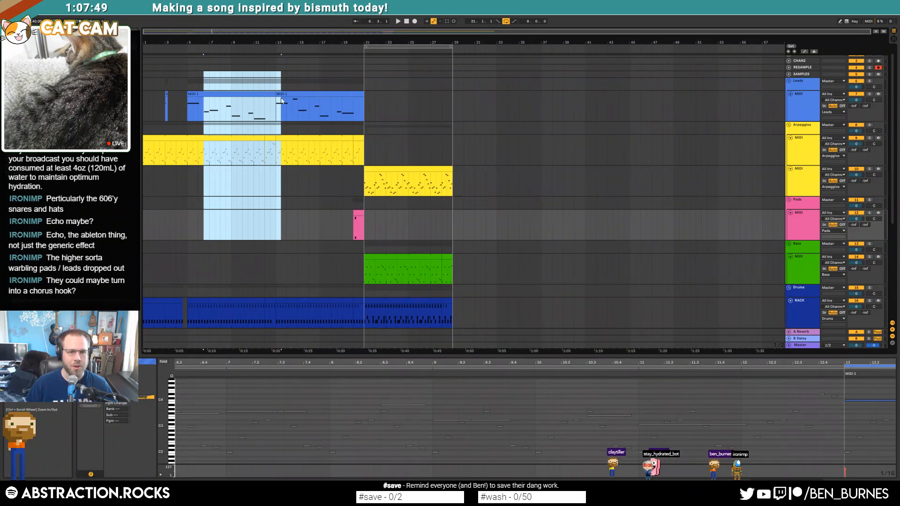
click(292, 95)
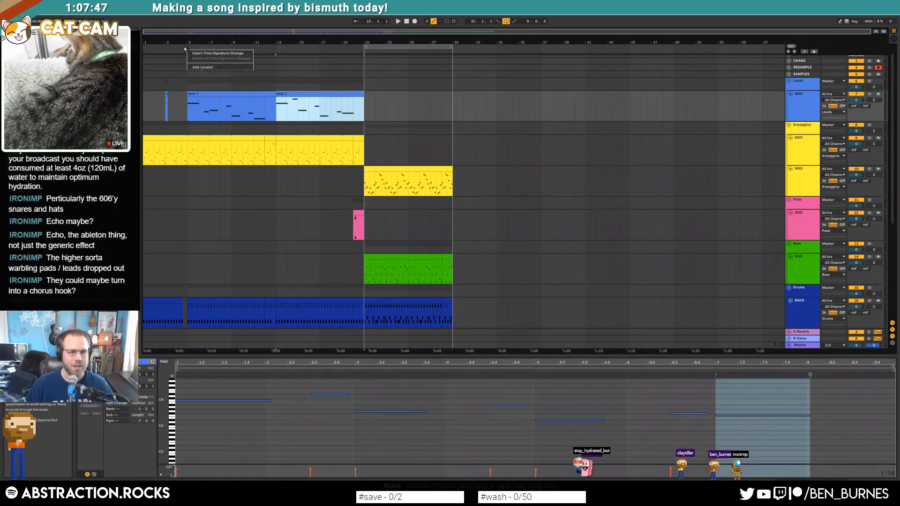
Step: Add a locator named "A Intro" at bar 5 and one named "B Intro" at bar 21
click(189, 48)
key(Escape)
right_click(188, 50)
click(204, 67)
text(A Intro)
key(Return)
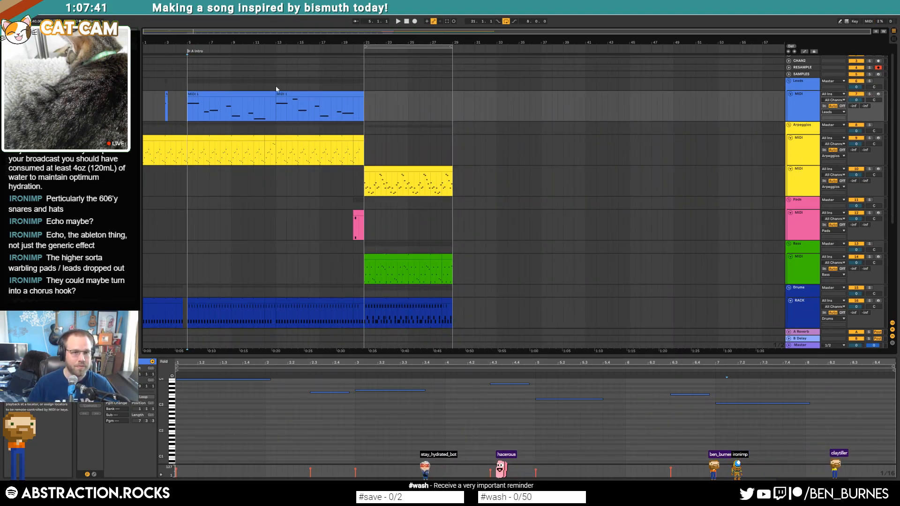
right_click(365, 52)
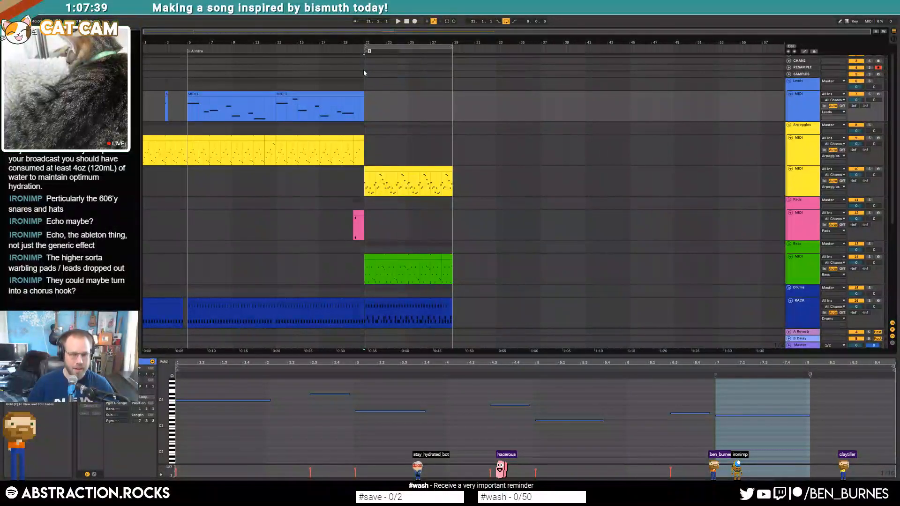
text(B Intro)
key(Return)
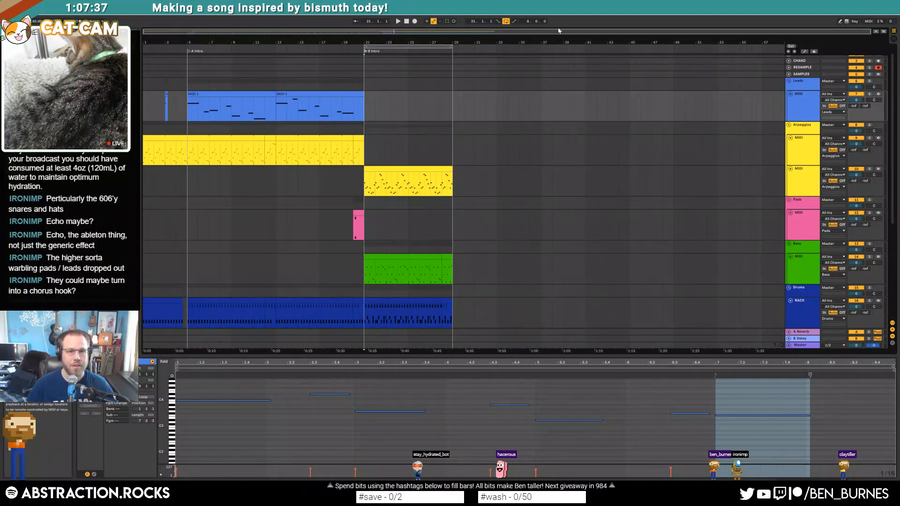
Step: Add a locator named "A Expand" at bar 33 and one named "Chorus" at bar 49
right_click(496, 50)
click(512, 68)
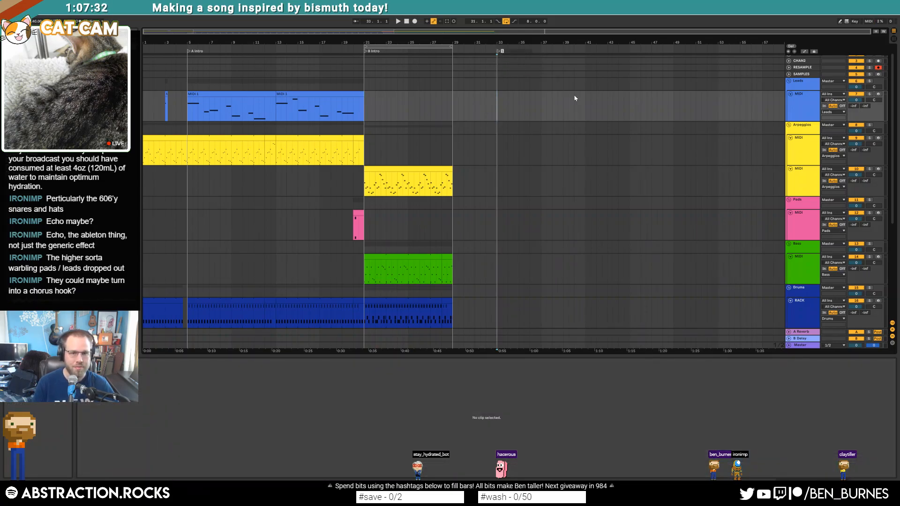
text(A Expand)
key(Return)
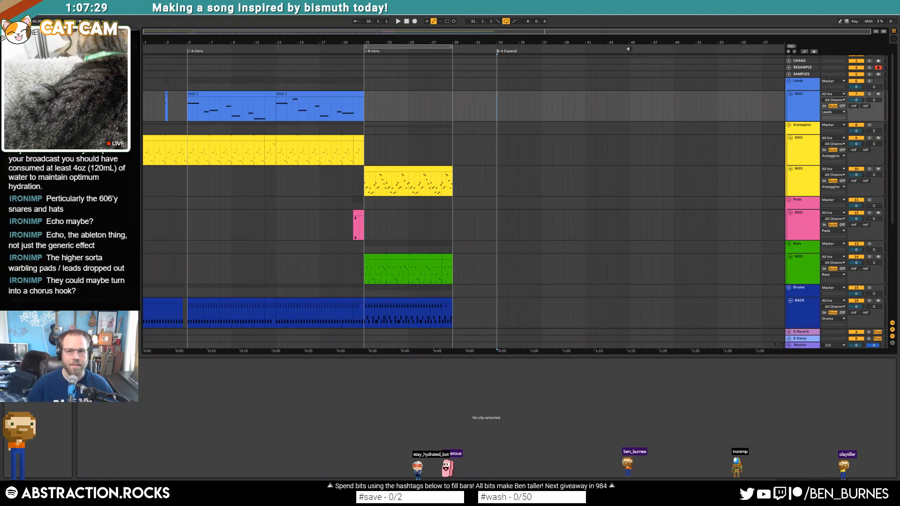
right_click(672, 51)
click(686, 71)
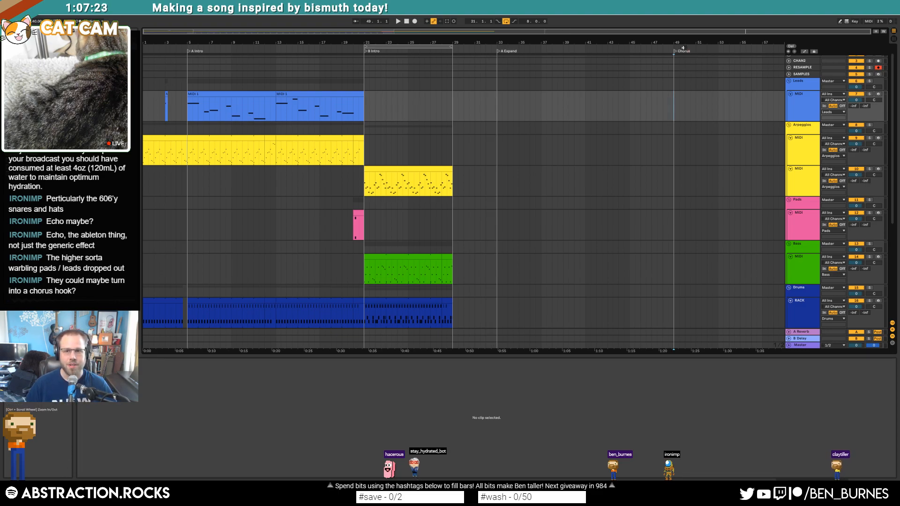
Step: Add a locator named "B Expand" at bar 57 and a second "Chorus" locator at bar 73
right_click(762, 50)
click(775, 70)
text(B Expand)
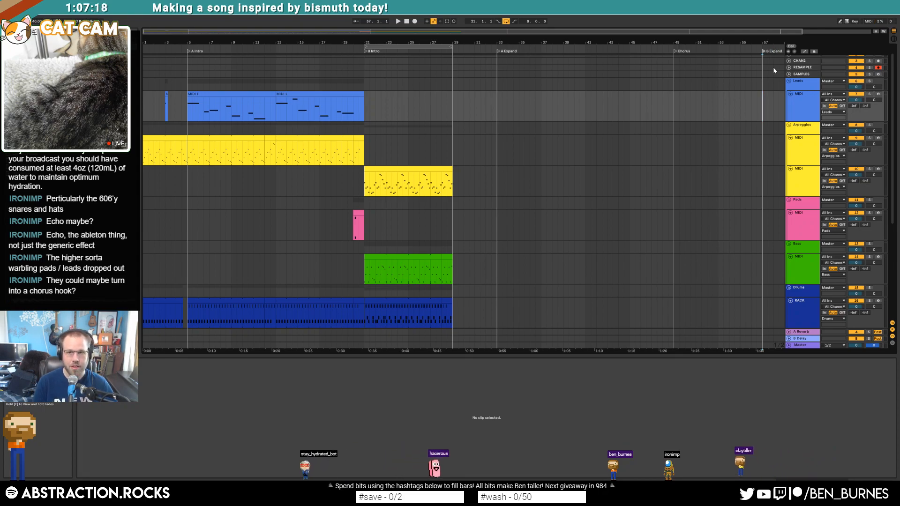
key(Return)
drag(751, 34, 753, 21)
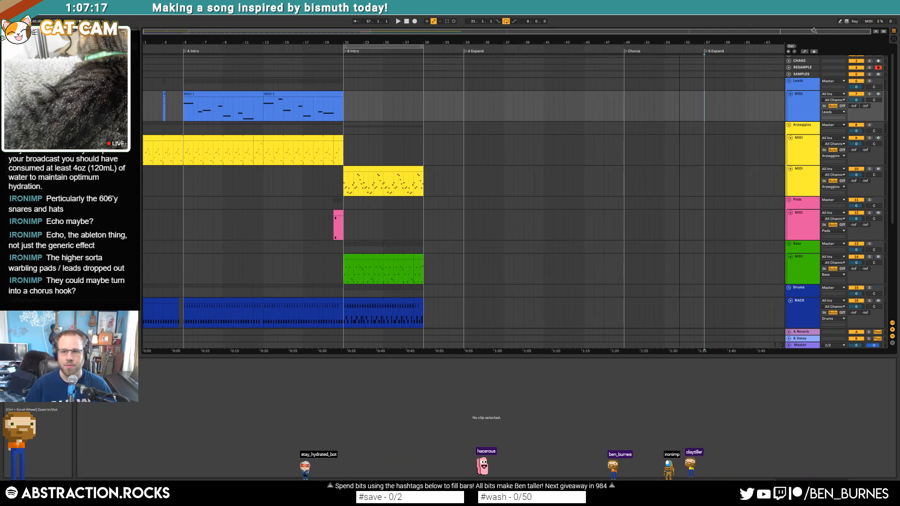
drag(776, 85, 783, 84)
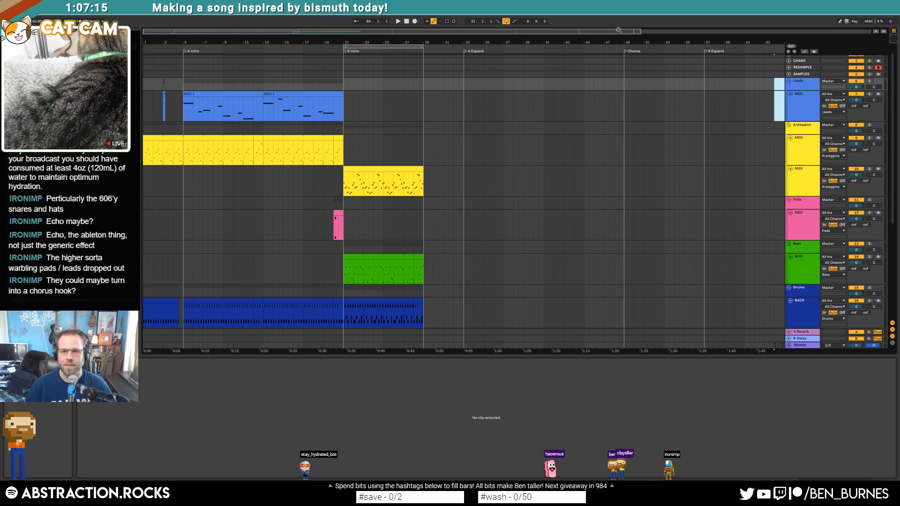
scroll(500, 63, right, 5)
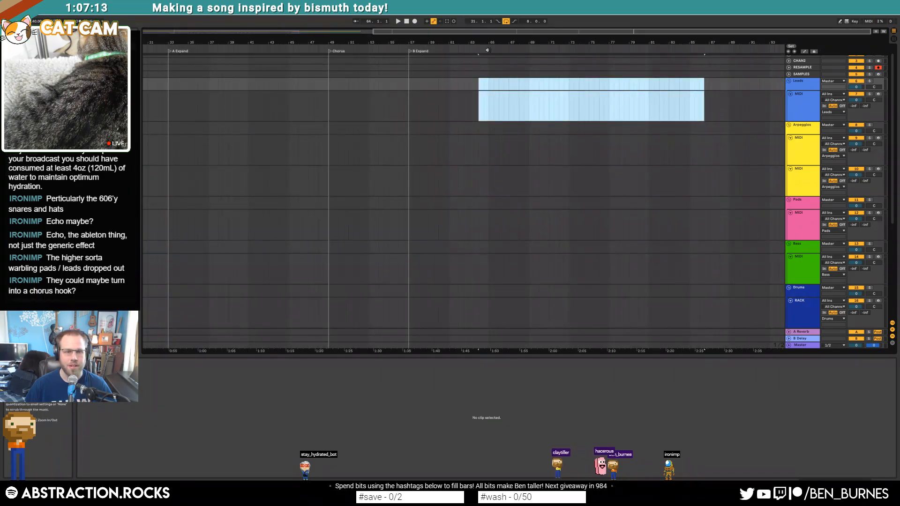
click(568, 51)
text(Chorus)
key(Return)
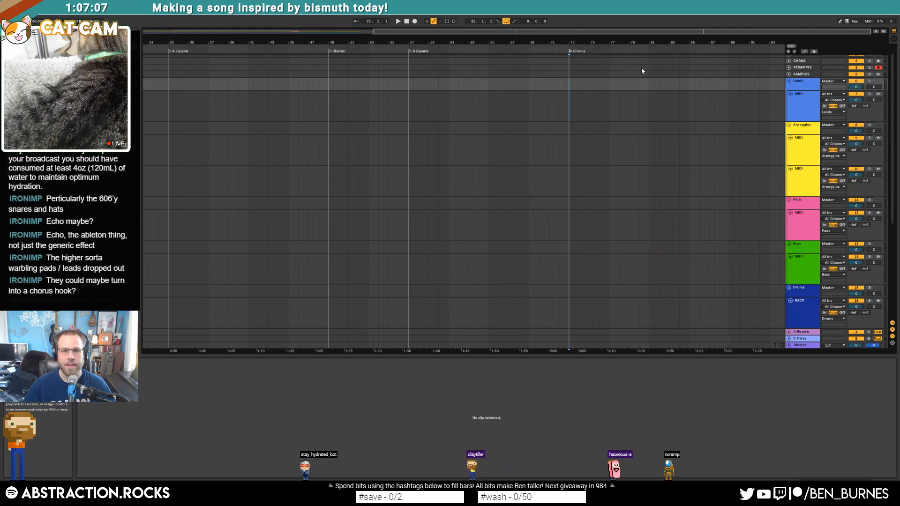
Step: Add a locator named "Finale" at bar 81 and one named "Leadout" at bar 89
right_click(649, 50)
click(664, 69)
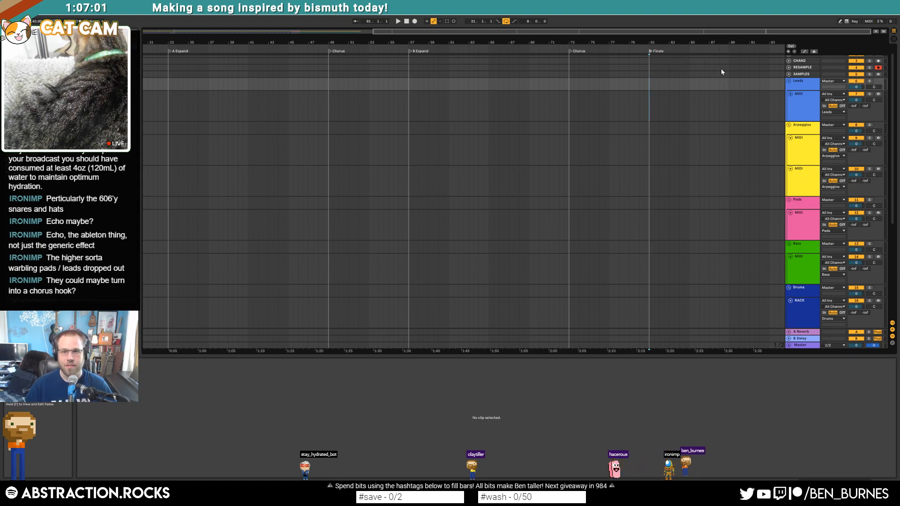
right_click(727, 51)
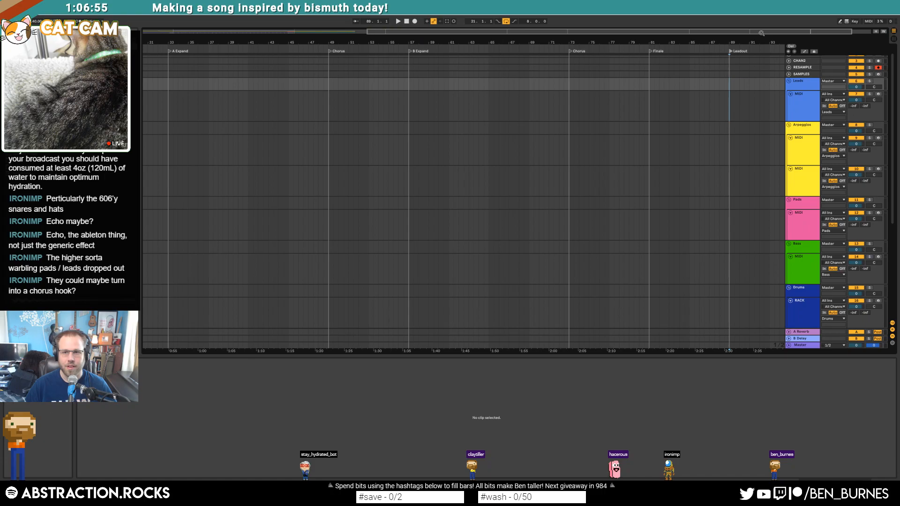
scroll(734, 40, down, 5)
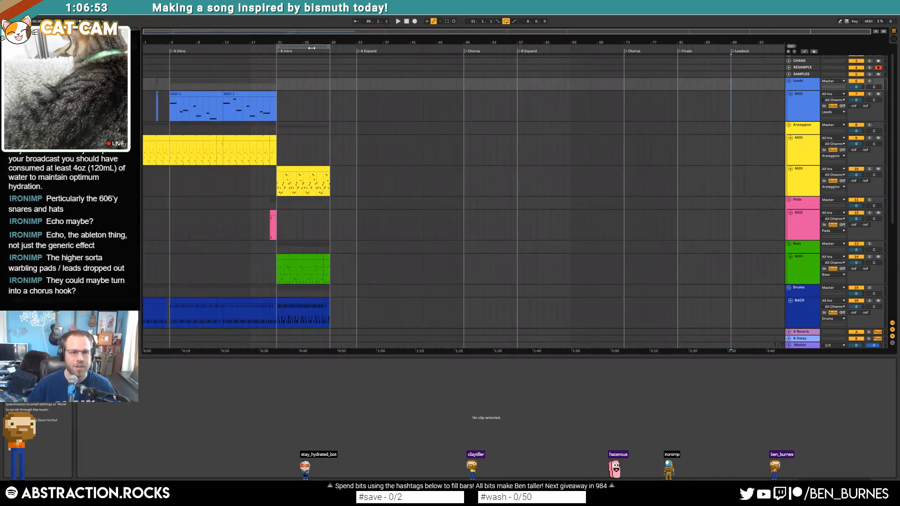
Step: Move the A Expand locator to bar 37, the first Chorus to bar 53, B Expand to bar 61 and the second Chorus to bar 77
drag(292, 34, 292, 75)
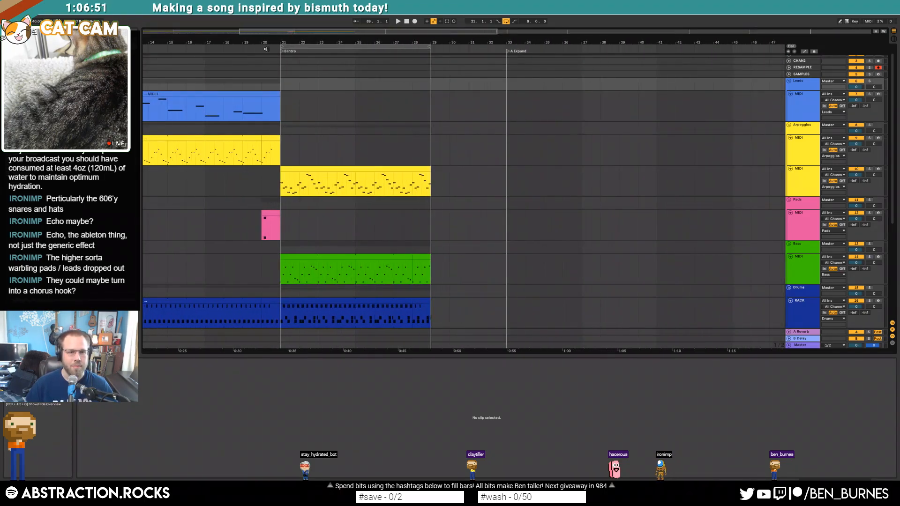
click(258, 50)
drag(373, 32, 373, 6)
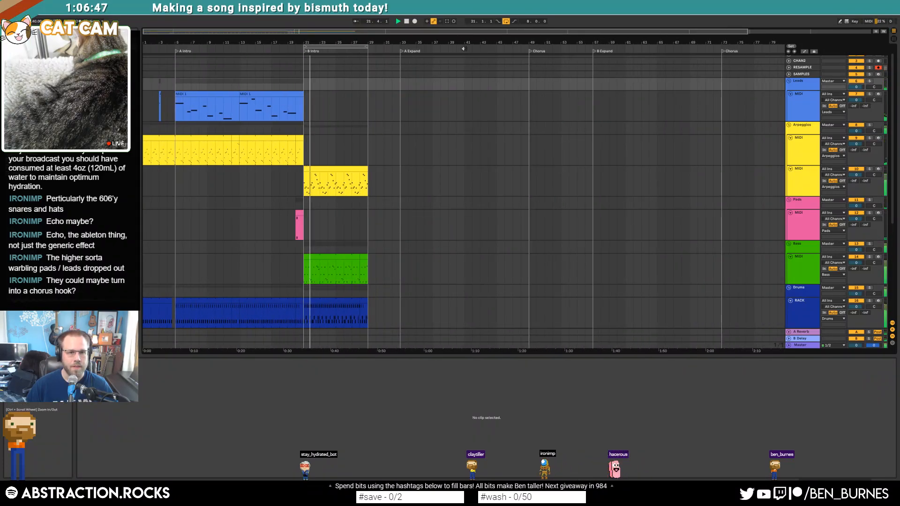
drag(405, 52, 433, 52)
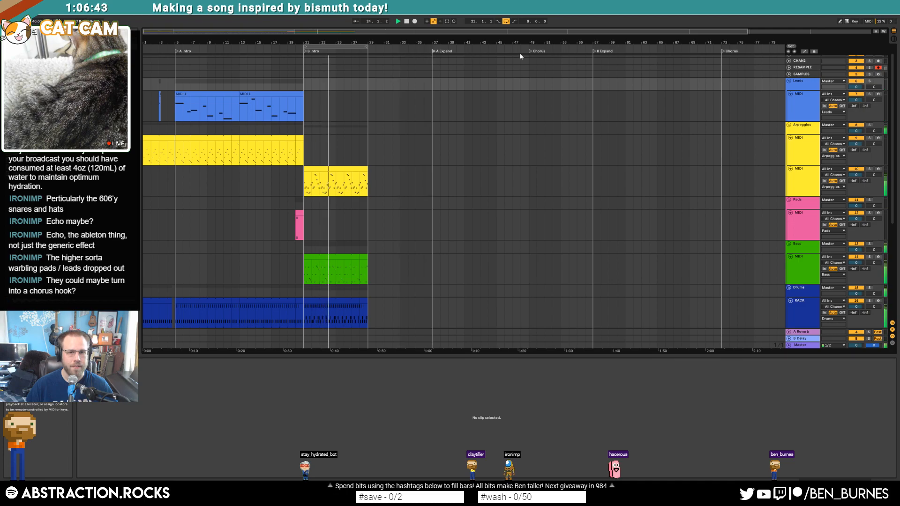
drag(530, 52, 630, 52)
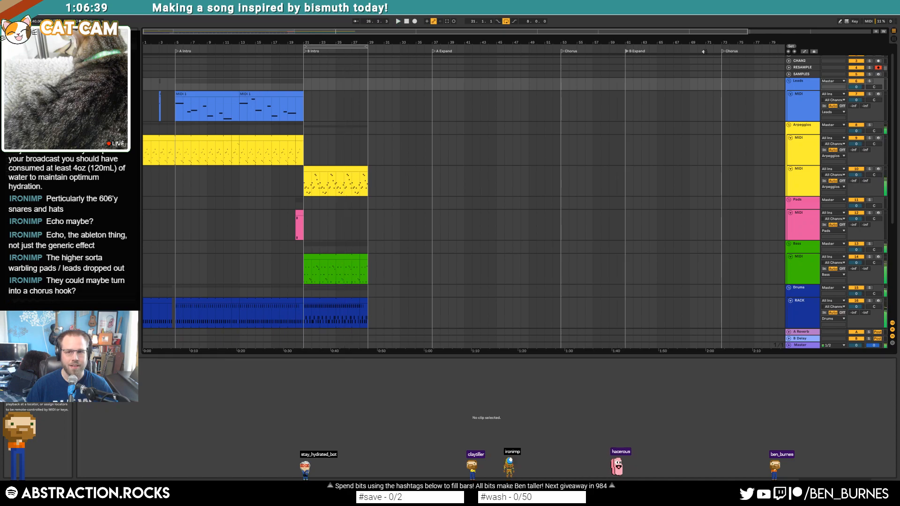
drag(723, 51, 747, 53)
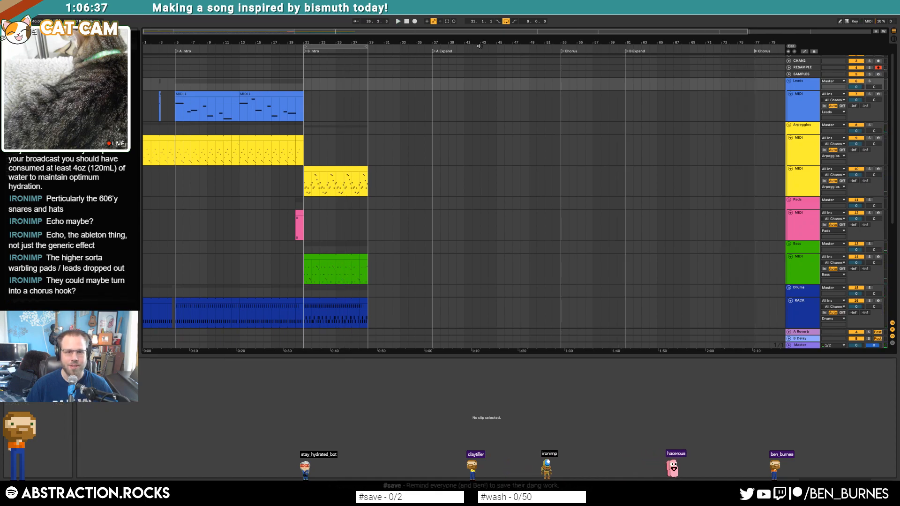
Step: Move the Finale locator to bar 85 and the Leadout locator to bar 93
scroll(746, 53, down, 2)
drag(679, 51, 690, 53)
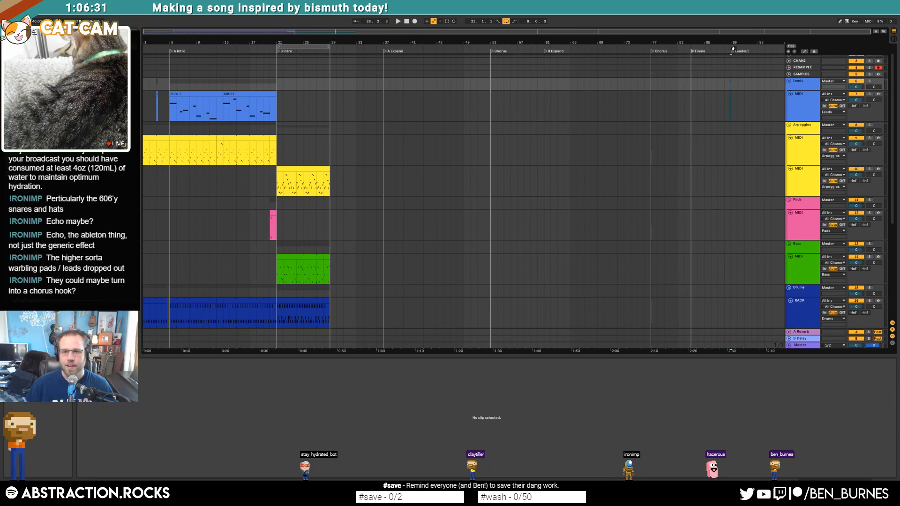
mouse_move(690, 54)
mouse_down()
mouse_move(771, 53)
mouse_move(759, 56)
mouse_up()
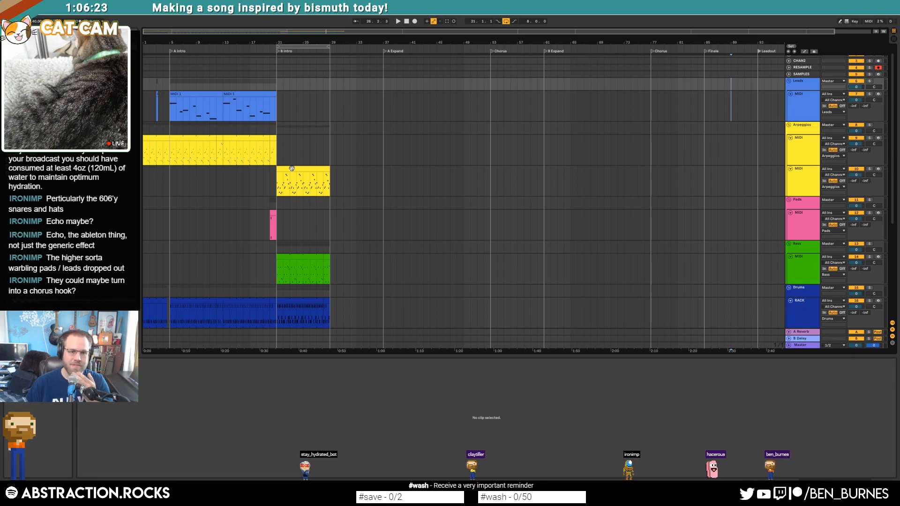
Step: Deactivate the arpeggio and bass clips in the B Intro section and open that section's drum rack clip
click(170, 49)
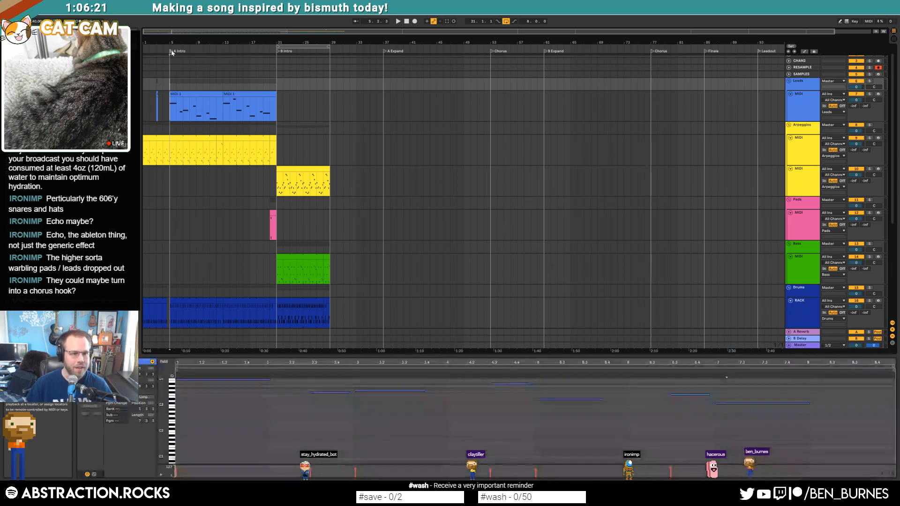
click(292, 167)
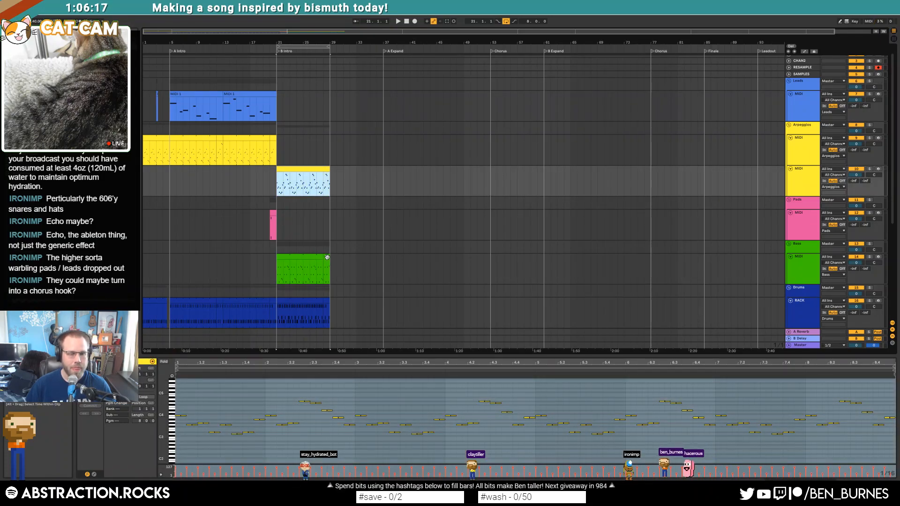
shift+click(304, 261)
key(0)
scroll(323, 231, down, 5)
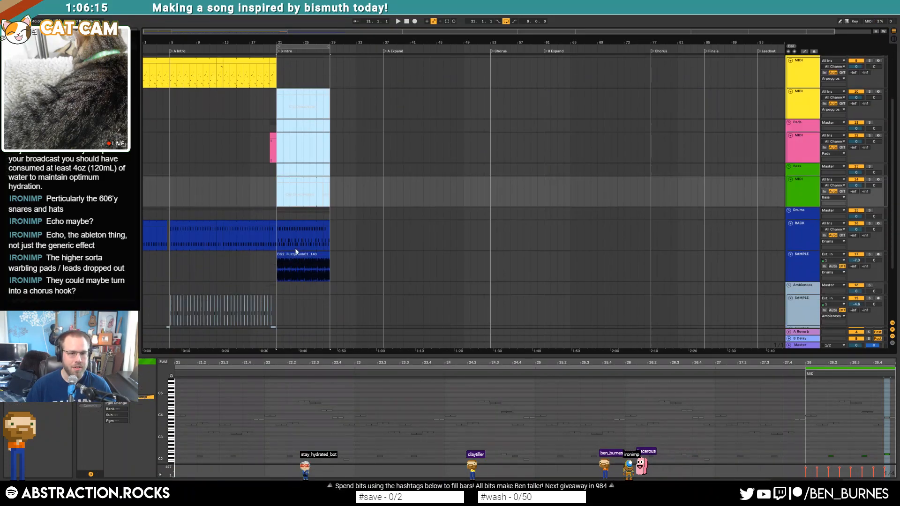
click(305, 223)
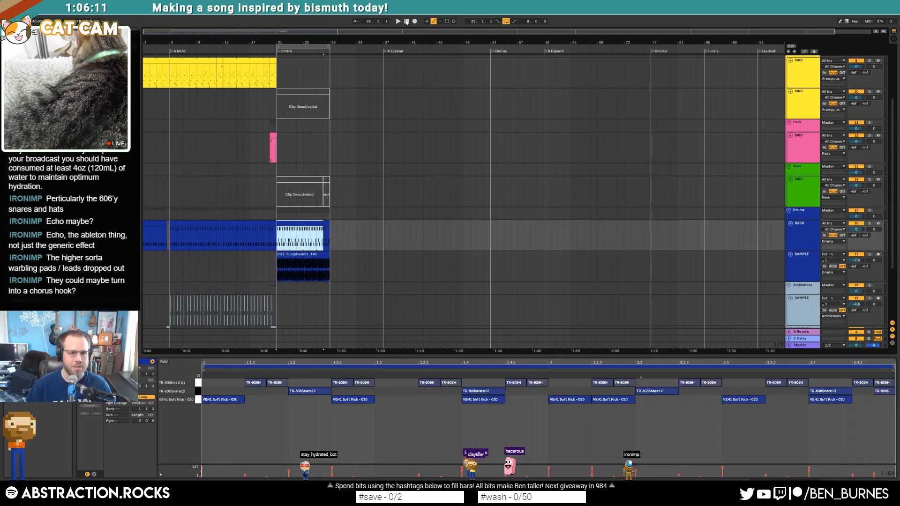
key(Home)
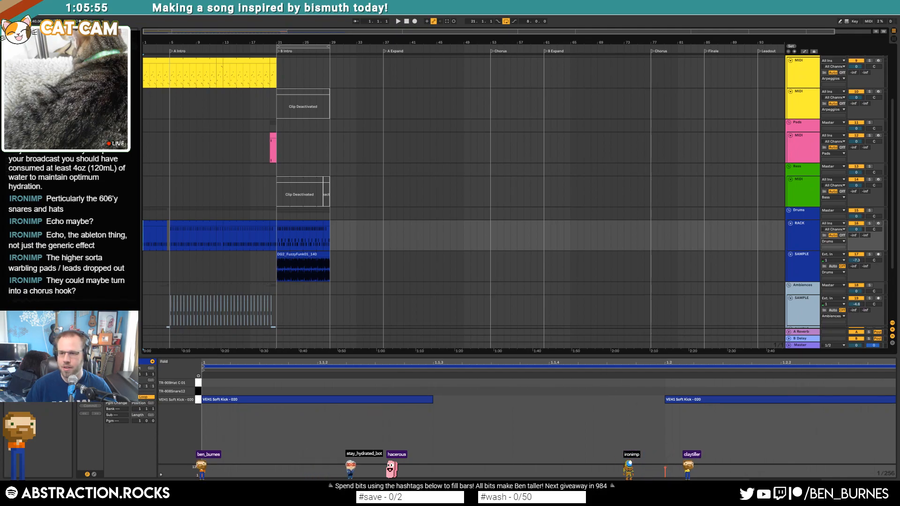
Step: Save the Live Set in the 2 Hour Tracks 2019 folder as "2019-08-28 Quadrilateral Rainbow"
key(ctrl+s)
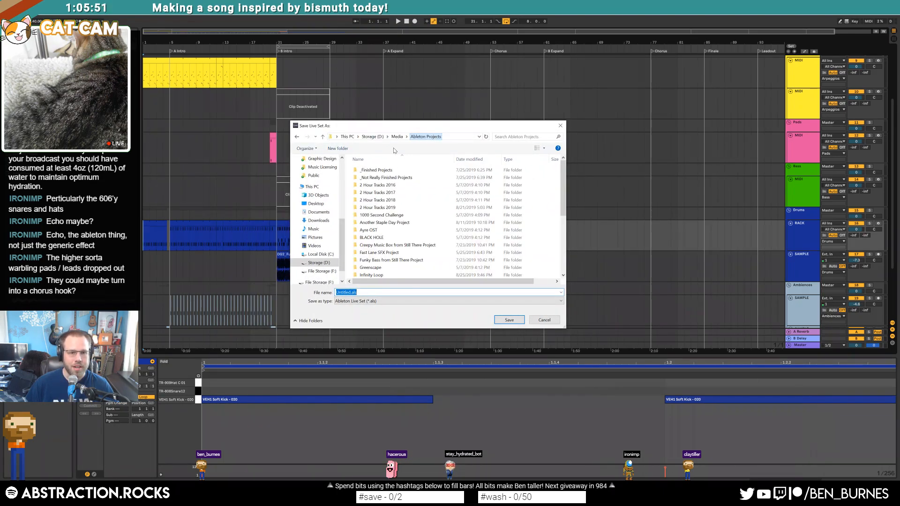
double_click(377, 207)
scroll(407, 272, down, 5)
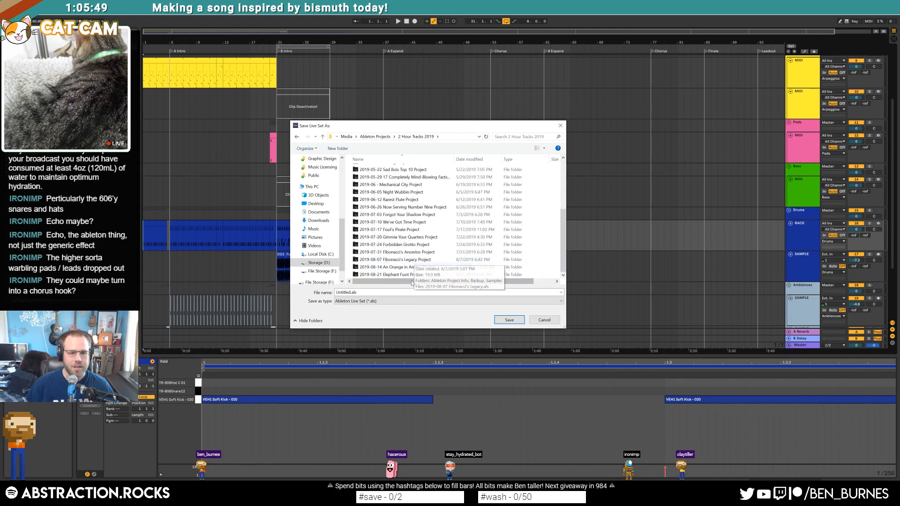
click(406, 292)
text(2019-)
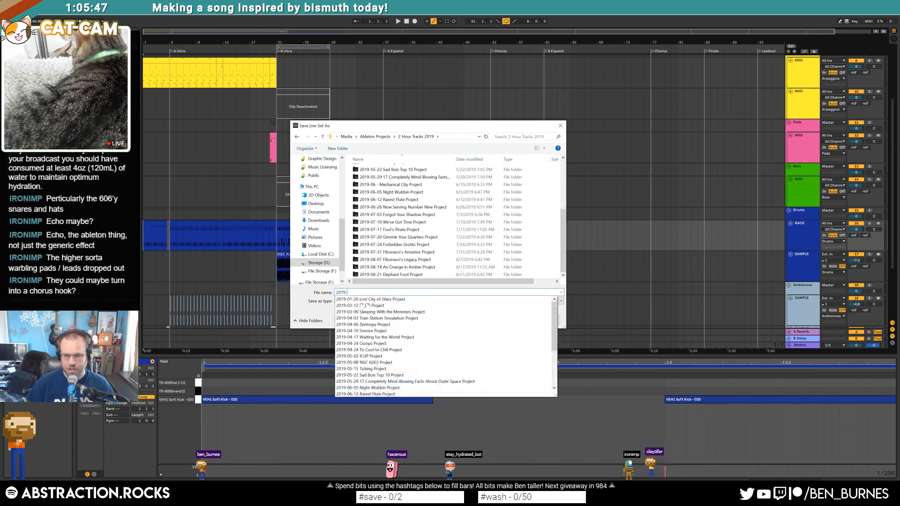
text(08-28 Q)
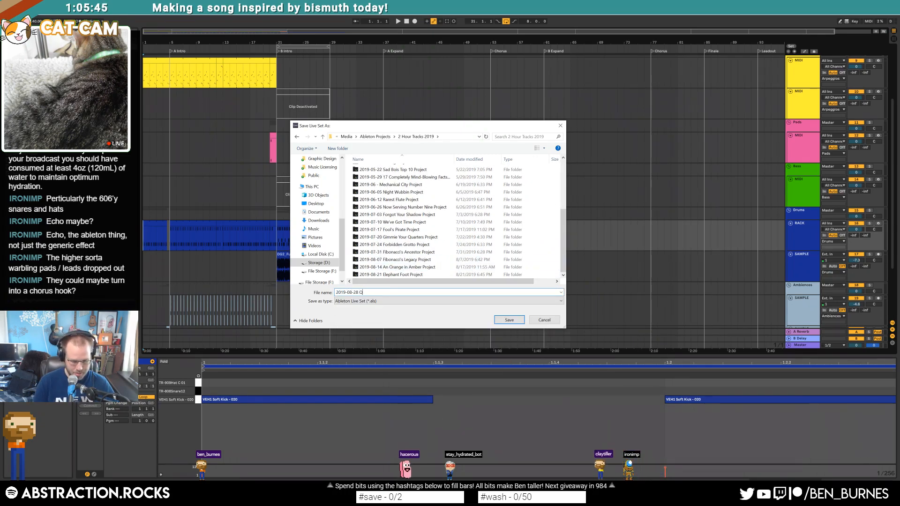
text(uadrilateral Rainbow)
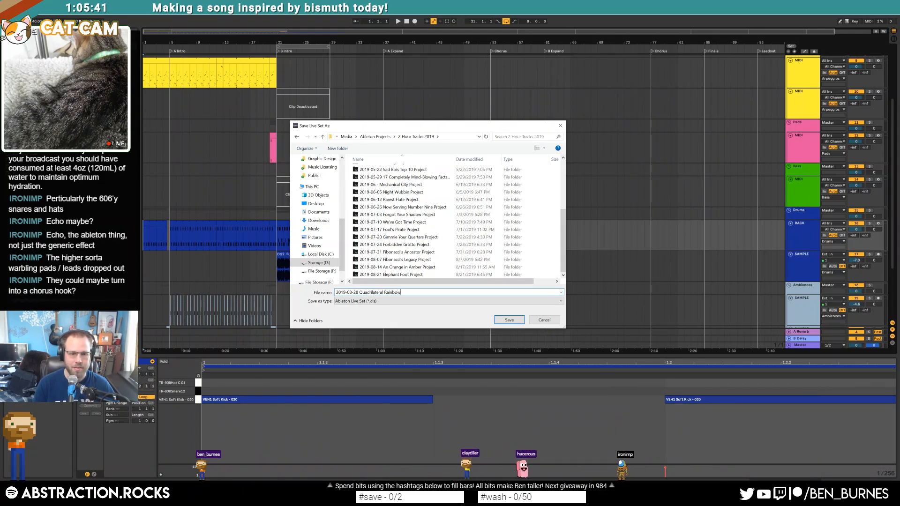
key(Return)
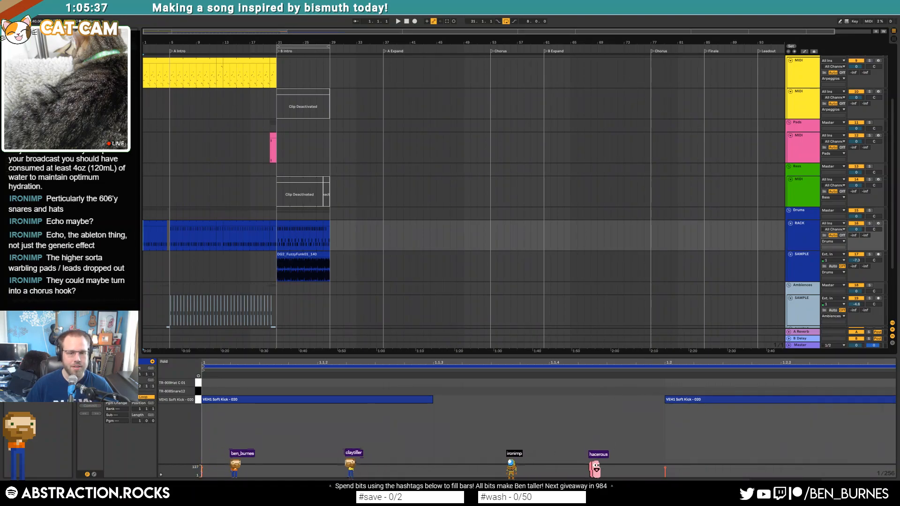
key(Return)
Step: Play the arrangement from the start of A Intro and look over its drum rack and arpeggio clips
click(283, 238)
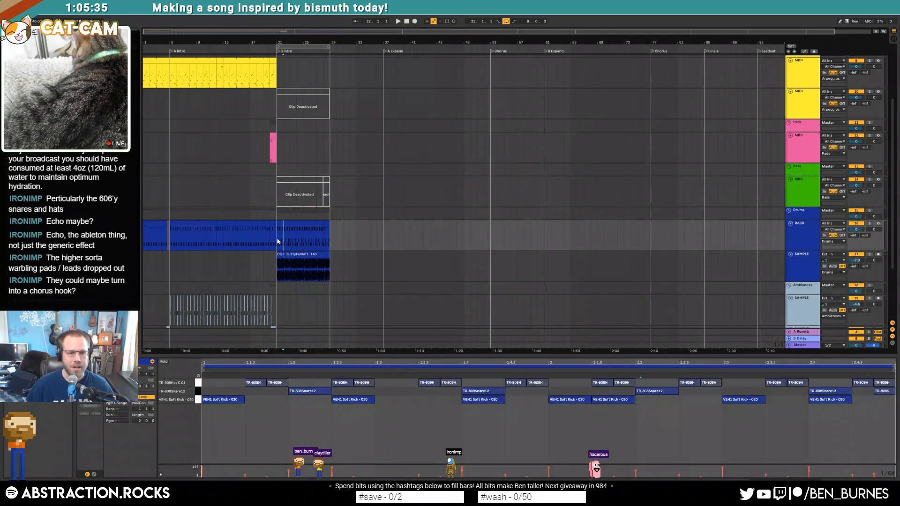
click(176, 240)
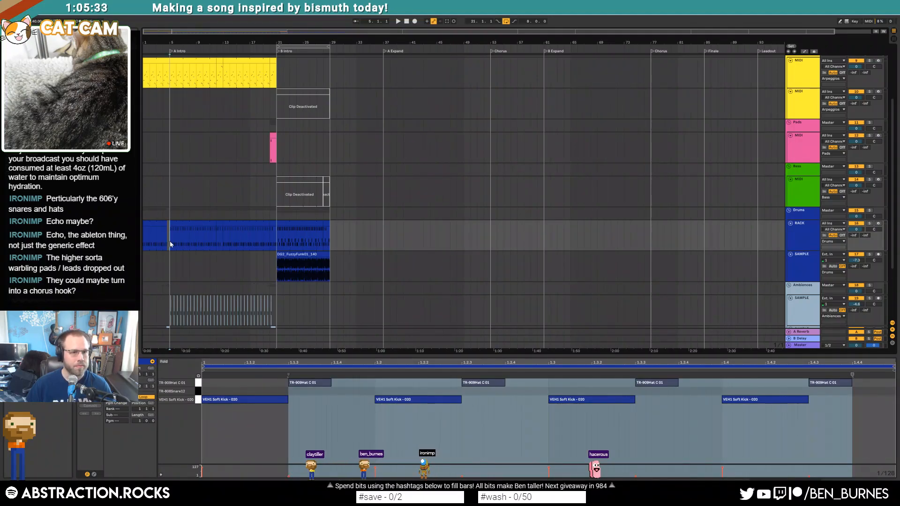
click(406, 22)
key(space)
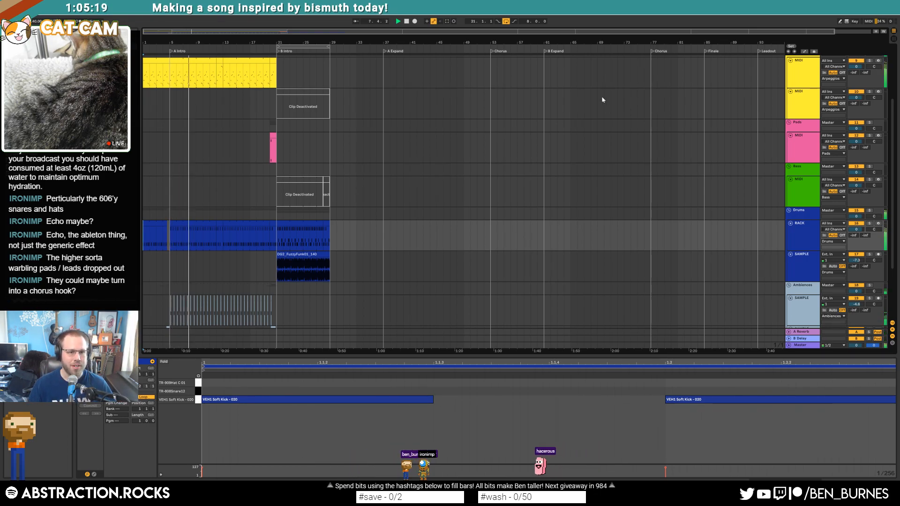
scroll(260, 146, up, 1)
scroll(260, 146, up, 3)
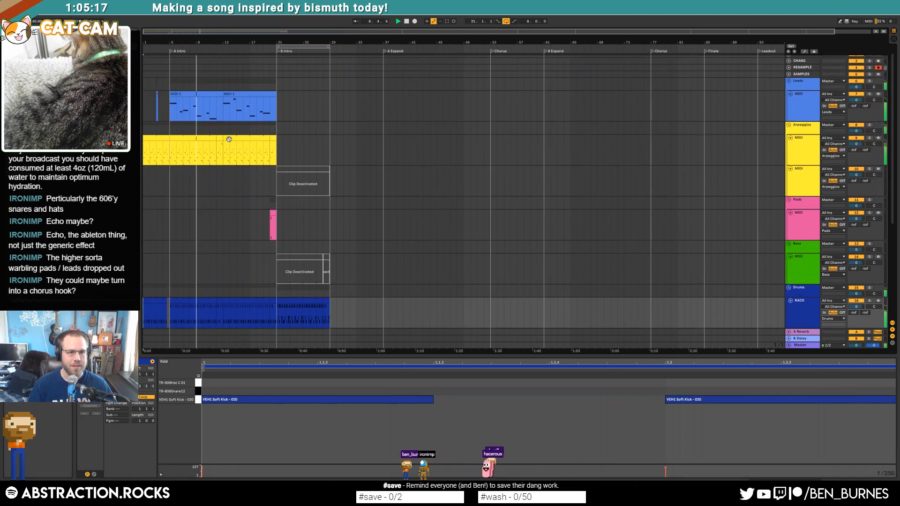
click(207, 139)
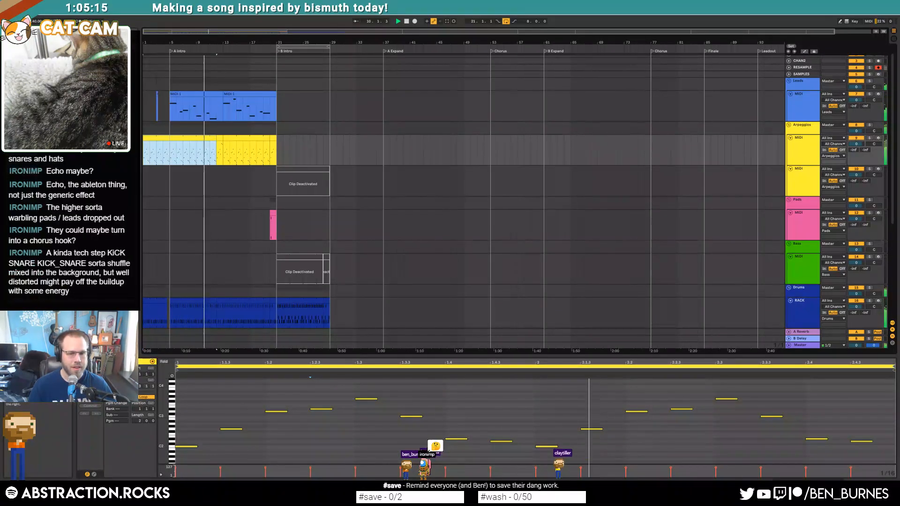
click(377, 206)
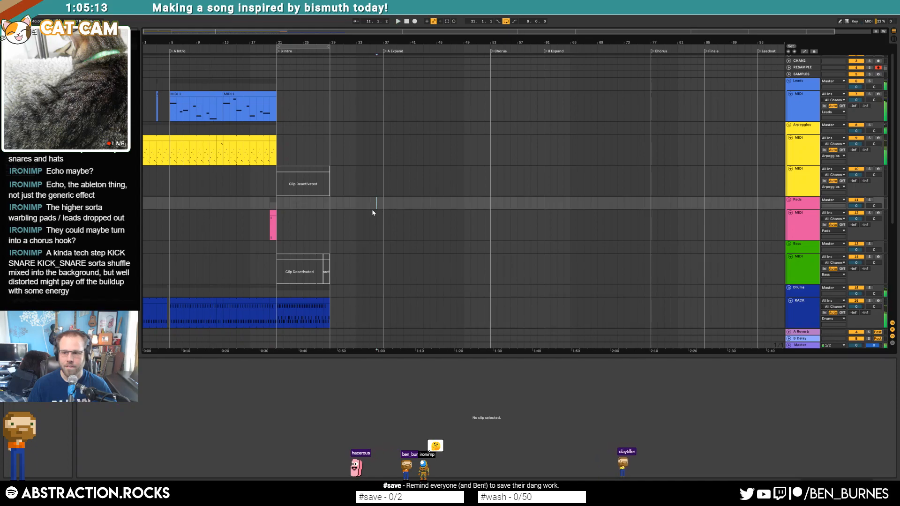
key(space)
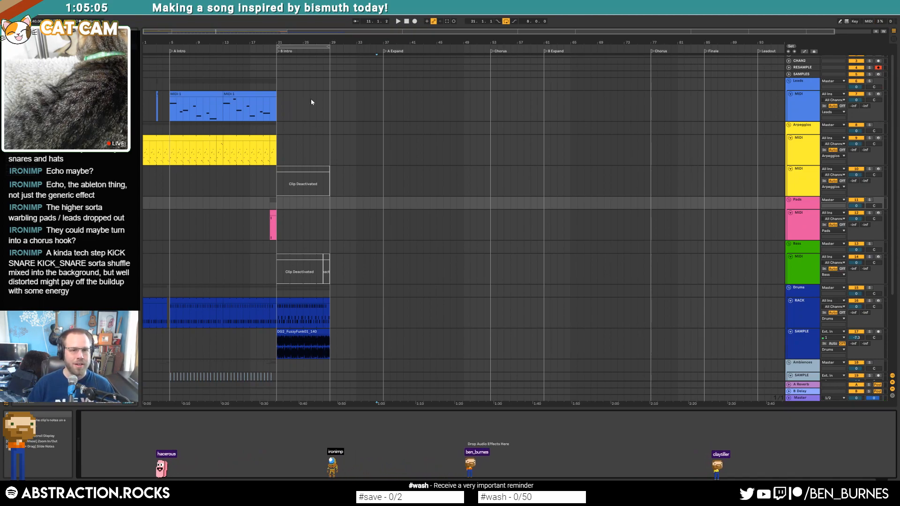
Step: Extend the arrangement loop to cover the whole B Intro section, from bar 21 to bar 37
click(356, 99)
drag(328, 47, 383, 59)
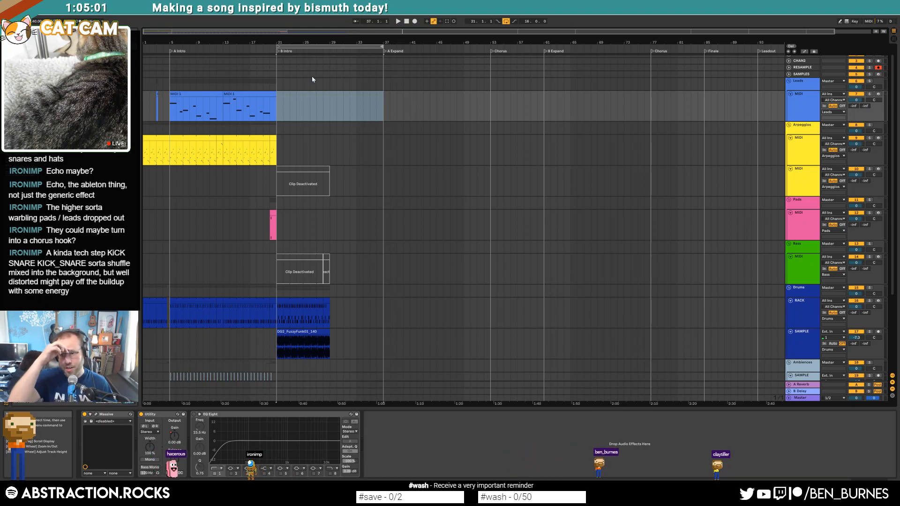
Step: Open the first B Intro drum rack clip and shift the kick at 2.1.3 one sixteenth earlier
click(293, 300)
click(327, 300)
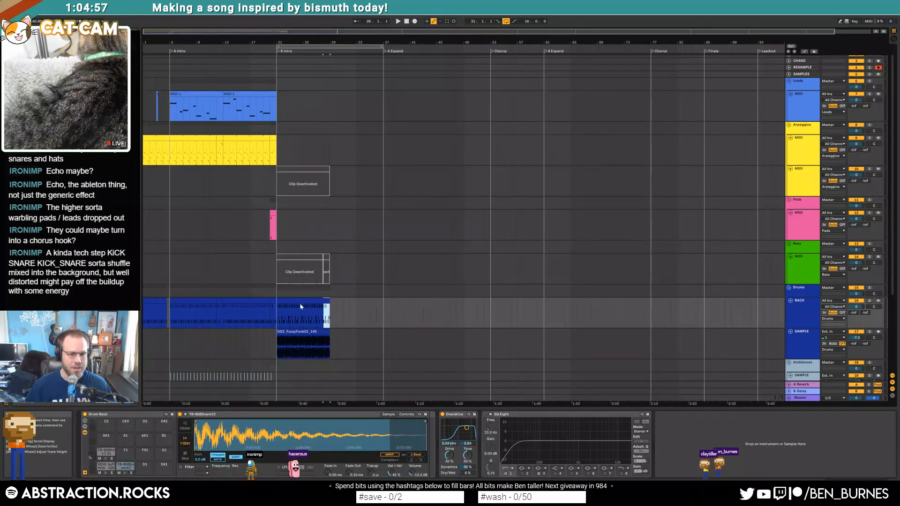
click(289, 301)
click(327, 301)
click(311, 304)
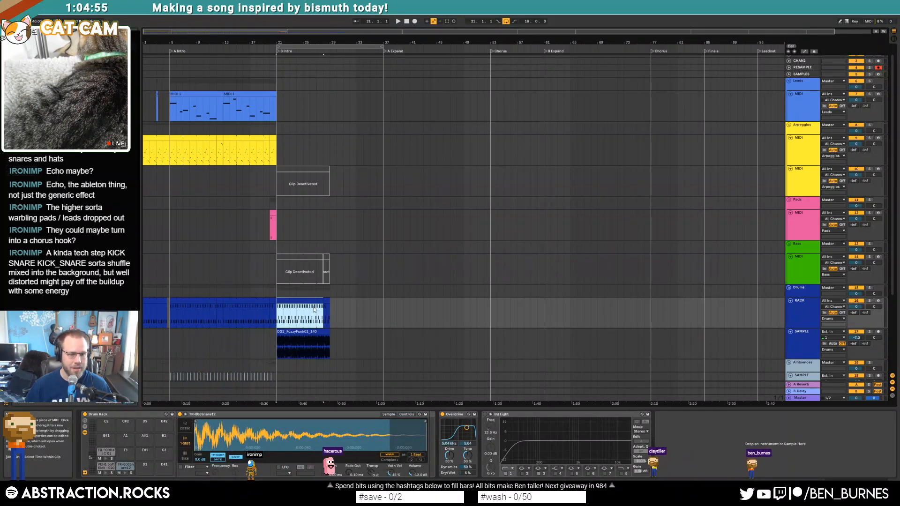
drag(278, 327, 326, 322)
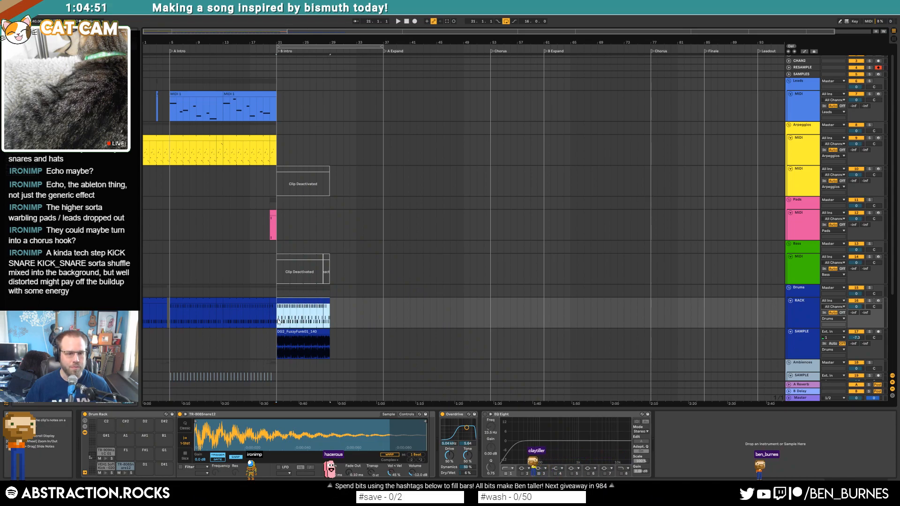
double_click(280, 302)
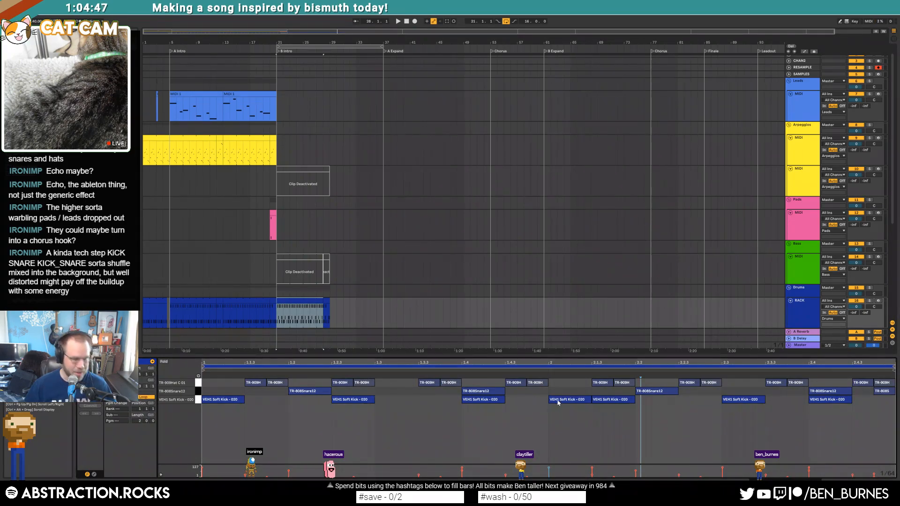
click(571, 401)
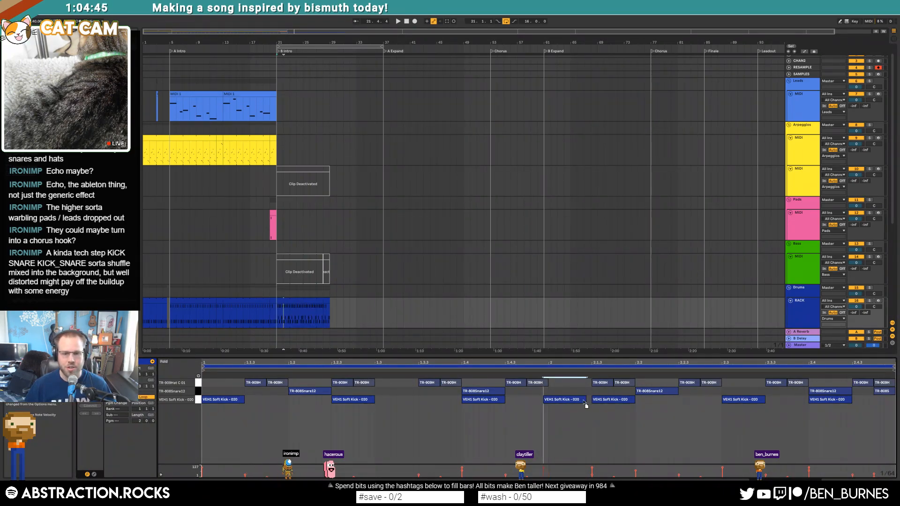
key(space)
drag(587, 402, 582, 401)
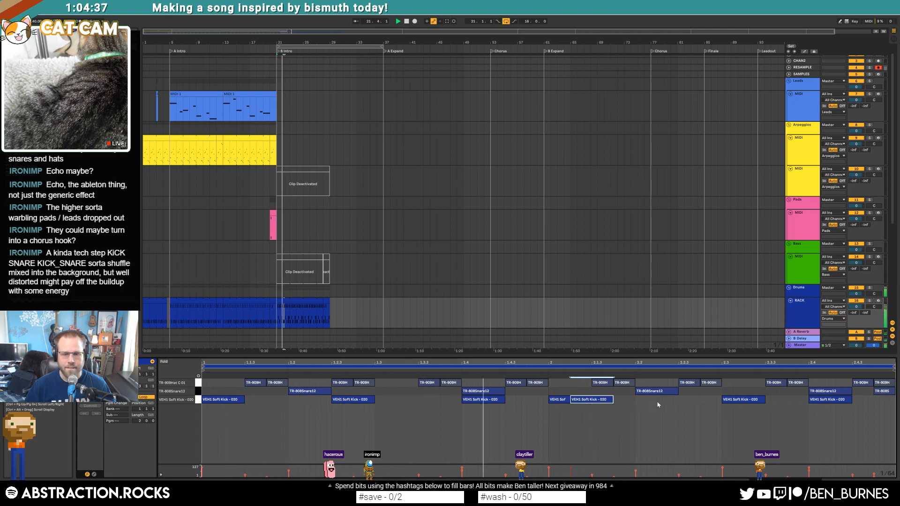
Step: Move the kick at 2.3 back to 2.2.4, shorten it to a sixteenth and copy it to 2.3.2
drag(730, 400, 712, 400)
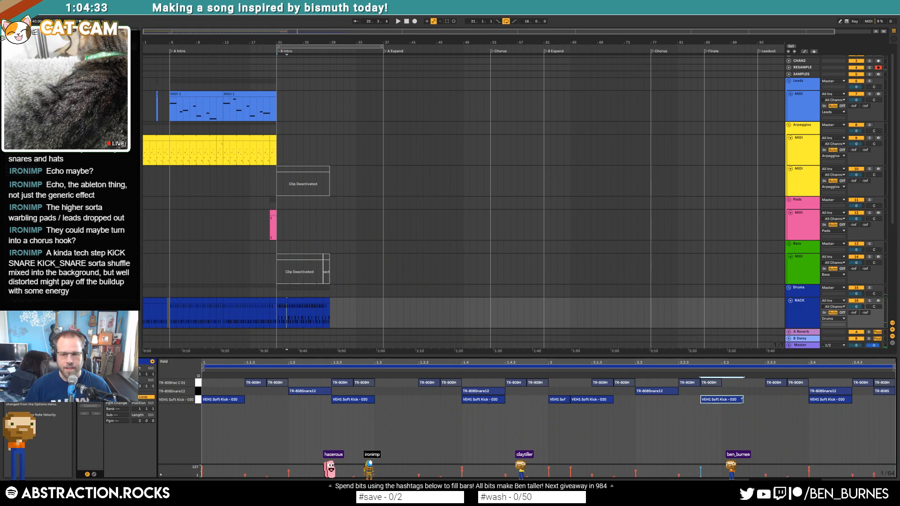
drag(719, 401, 761, 404)
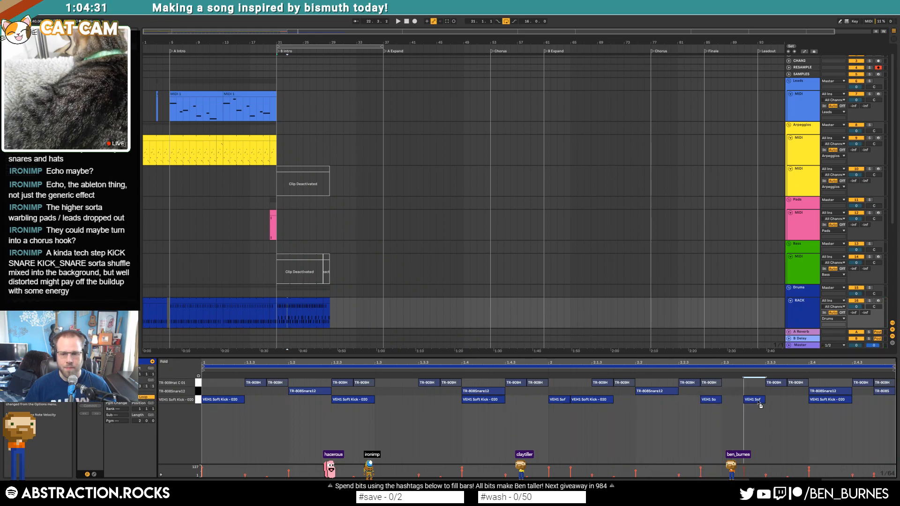
click(772, 406)
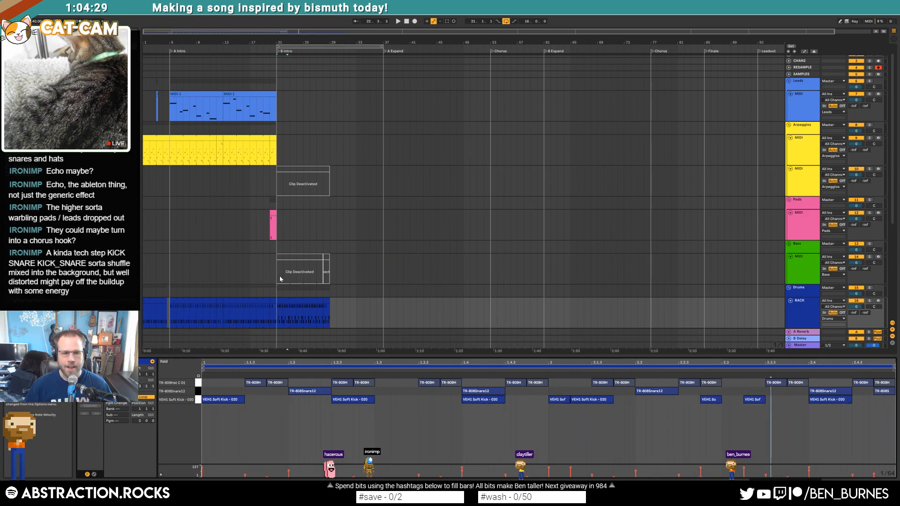
Step: Check the short drum rack clip at the end of the B Intro drums and the first A Intro drum clip
click(319, 302)
click(323, 306)
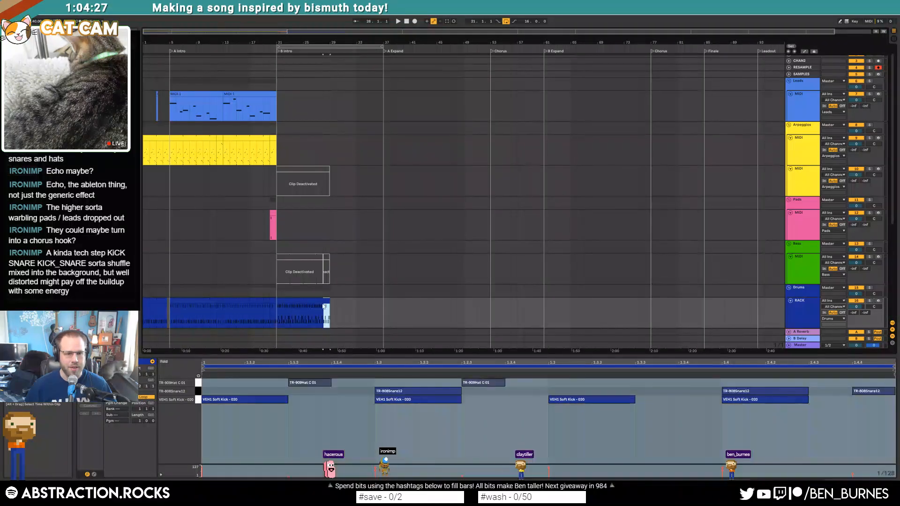
click(199, 301)
key(shift+Tab)
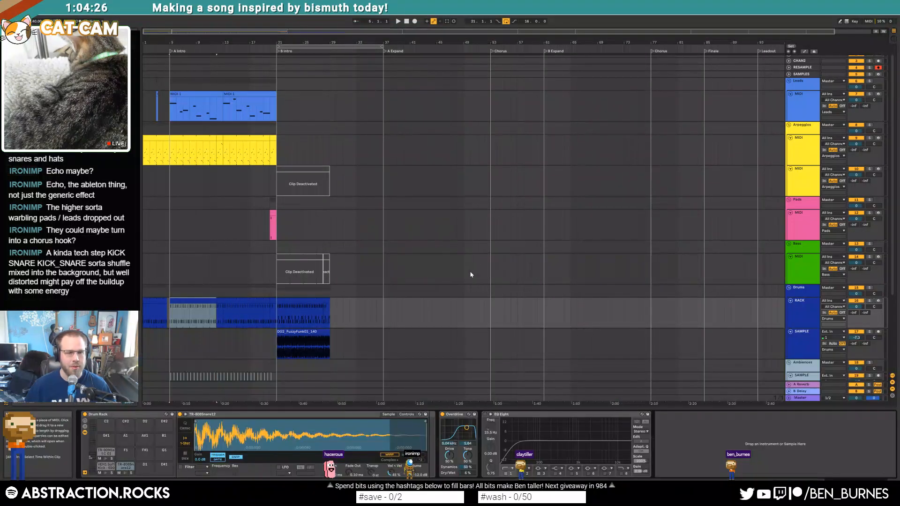
Step: Play the song from A Intro into B Intro and review the tracks at the transition
click(188, 95)
key(space)
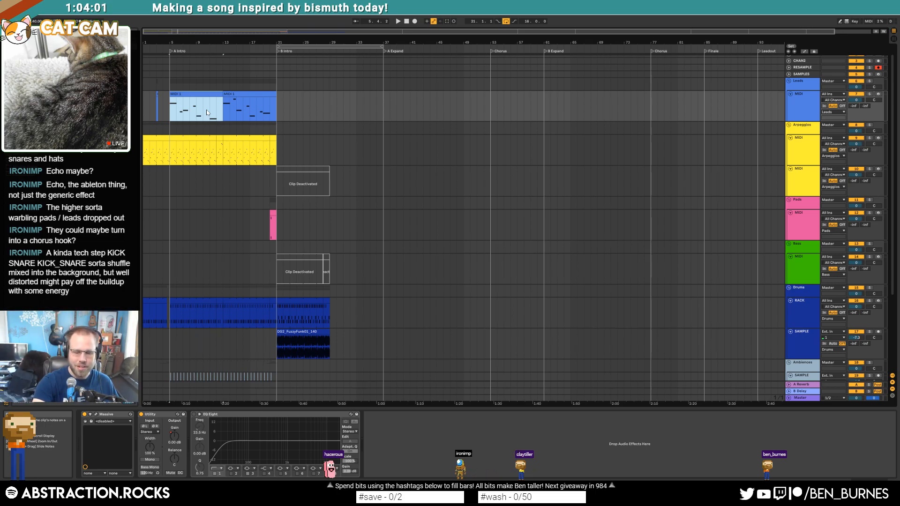
click(168, 109)
key(space)
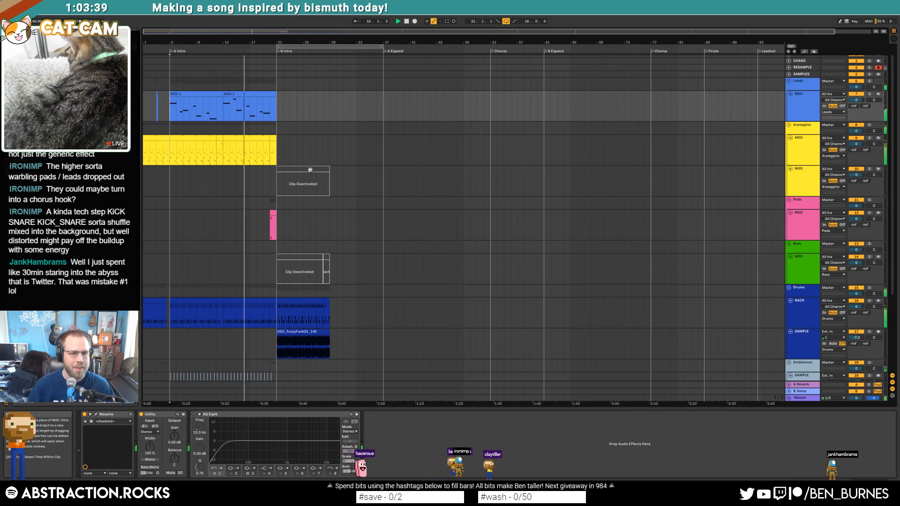
scroll(300, 192, down, 3)
scroll(299, 194, down, 3)
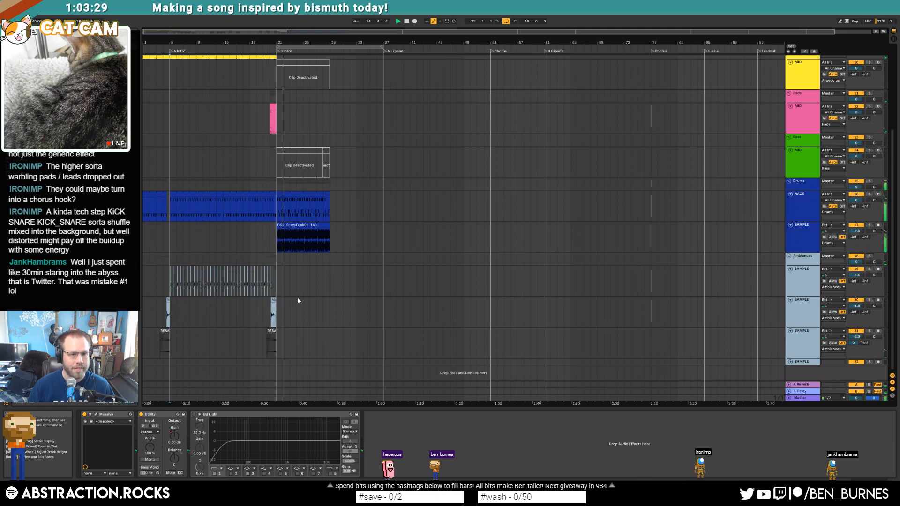
scroll(298, 301, up, 5)
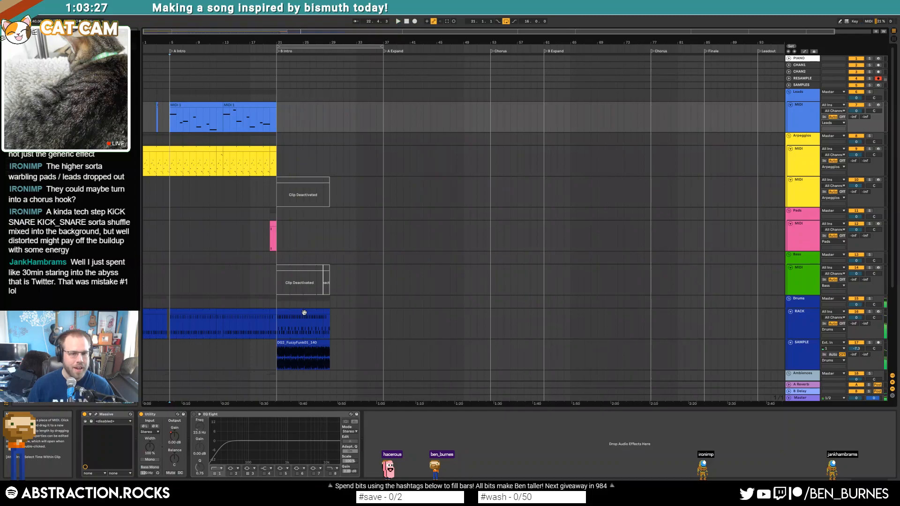
click(279, 218)
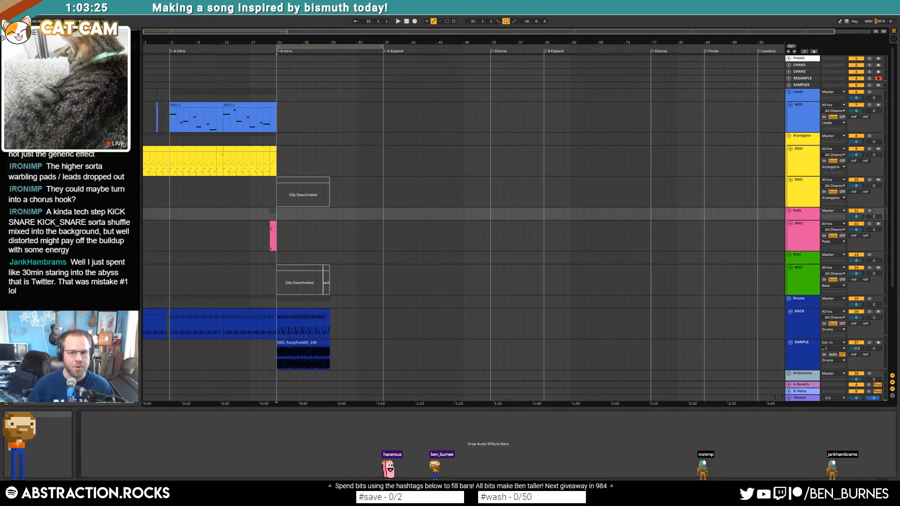
click(286, 249)
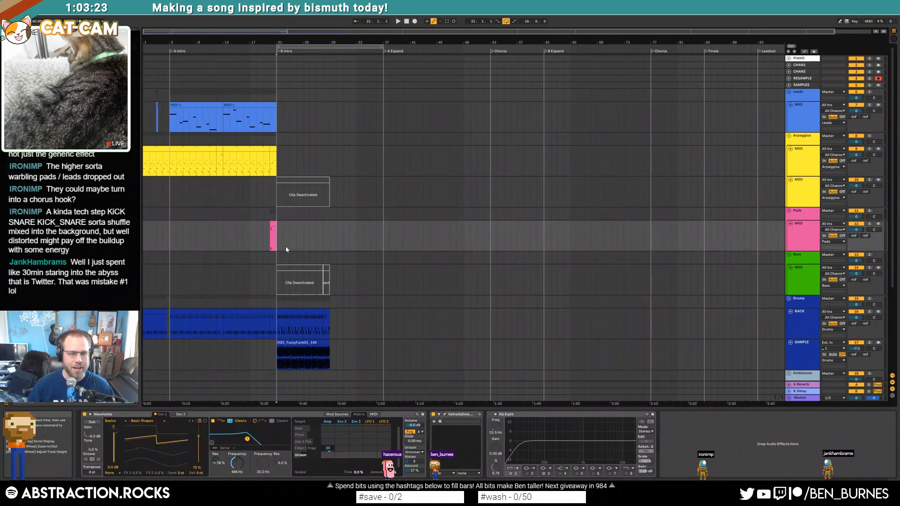
Step: Reactivate the two B Intro bass clips and turn them into one continuous clip from bar 21 to bar 29
scroll(290, 325, down, 3)
ctrl+scroll(284, 315, up, 2)
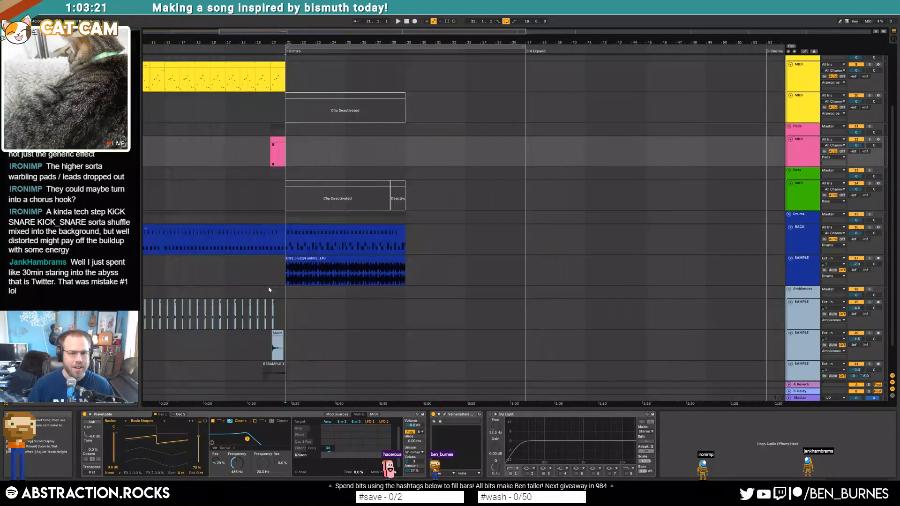
drag(290, 32, 422, 128)
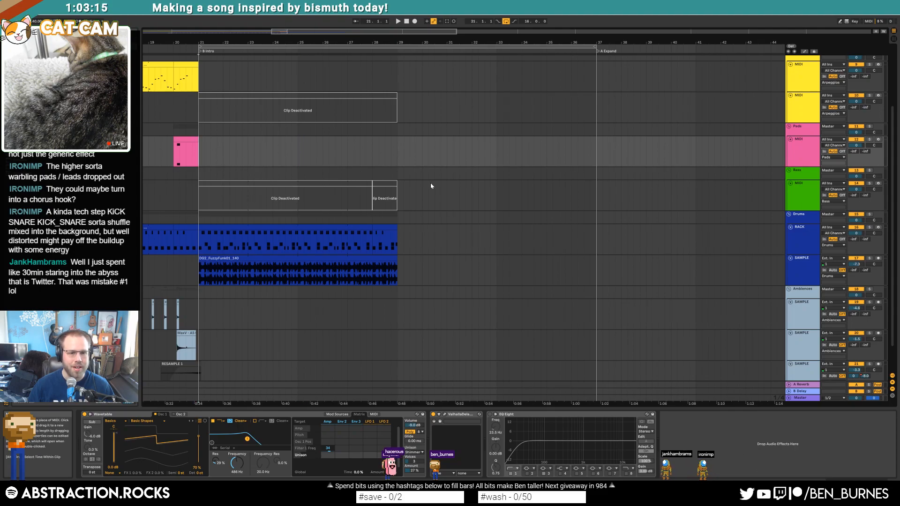
click(399, 197)
shift+click(361, 185)
key(0)
click(384, 189)
key(ctrl+e)
click(377, 183)
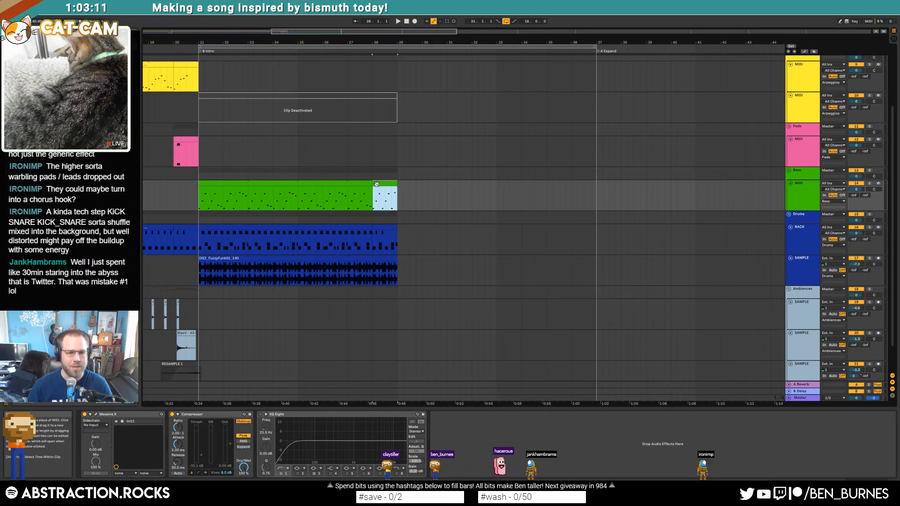
key(ctrl+z)
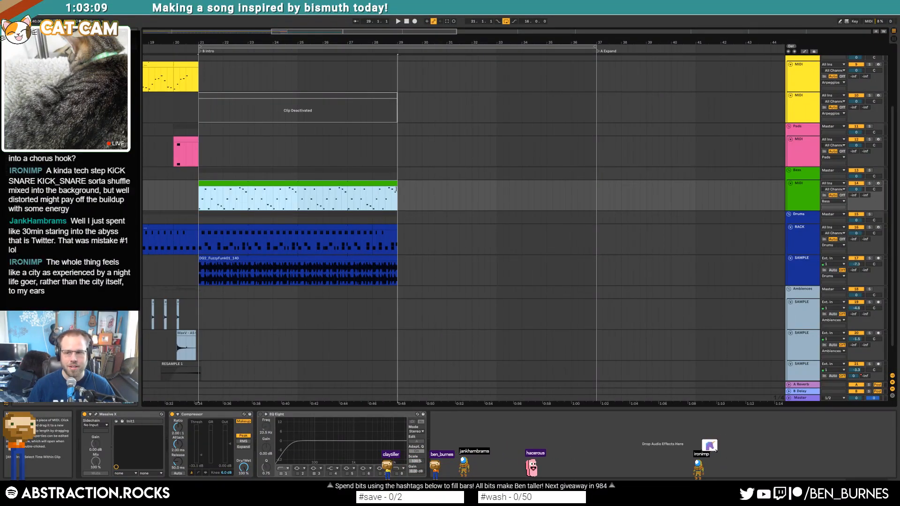
Step: Thin out the B Intro bass pattern by removing its notes at 1.1.3, 1.3 and 2.3
double_click(380, 186)
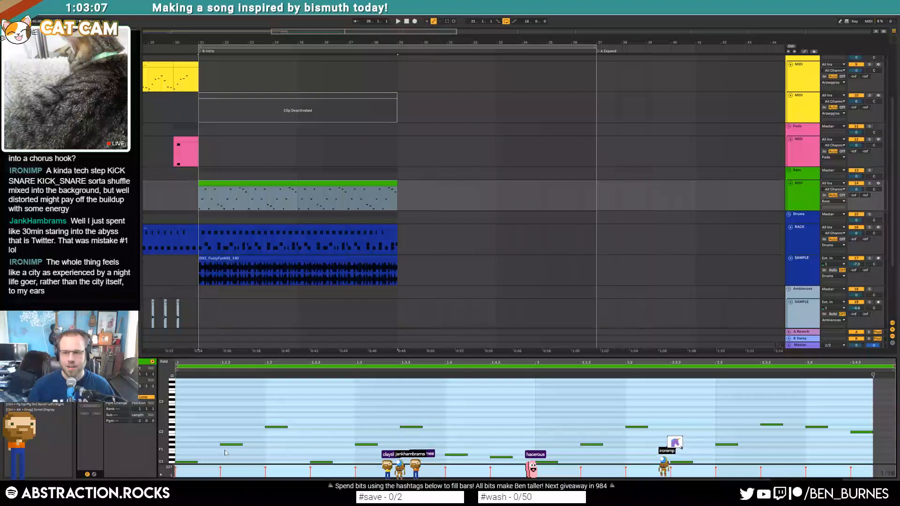
click(333, 424)
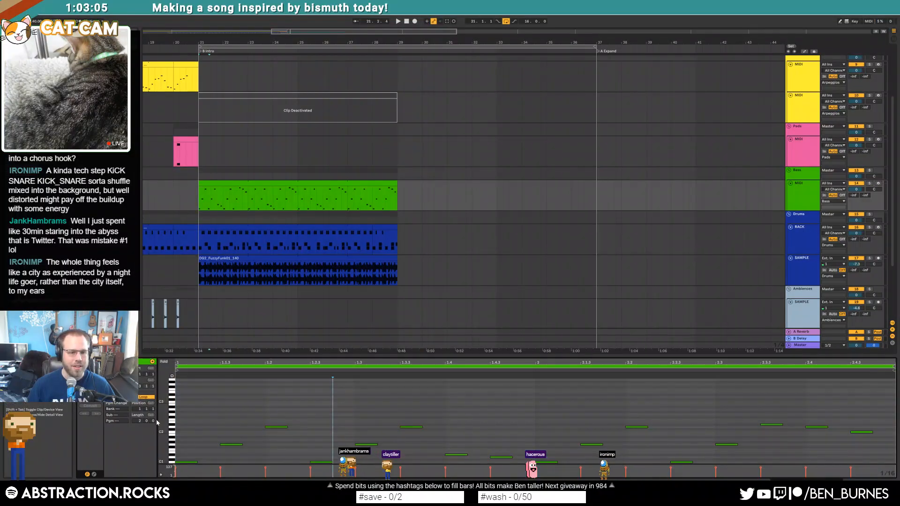
scroll(332, 422, down, 1)
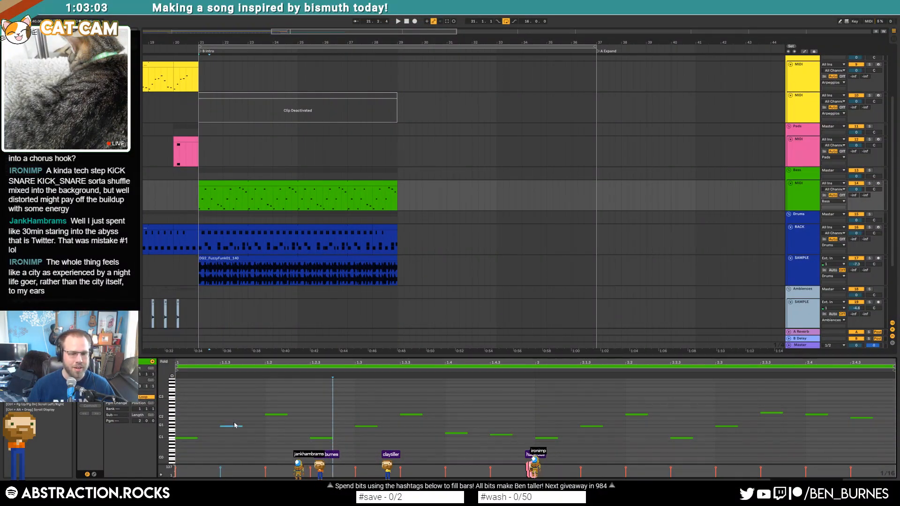
key(space)
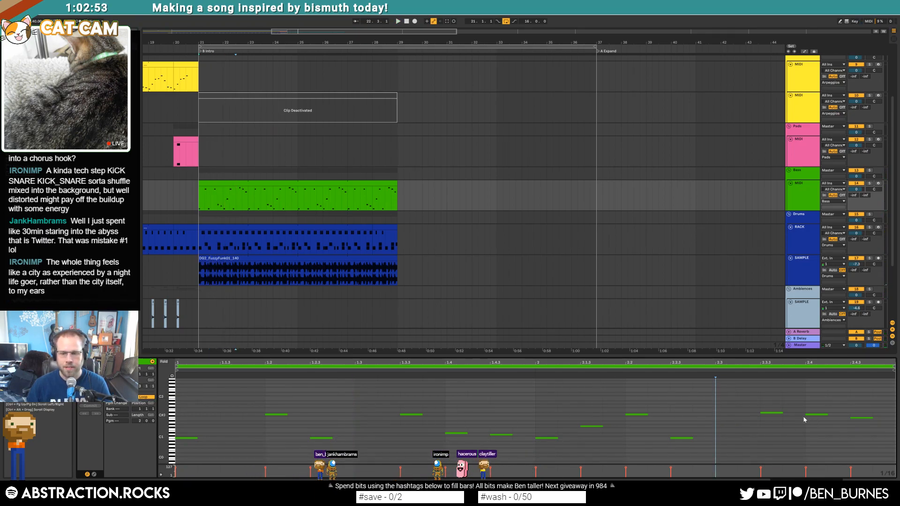
Step: Rework the pitches of the last three bass notes, raising the ones at 2.4 and 2.4.3, and play the clip
key(Up)
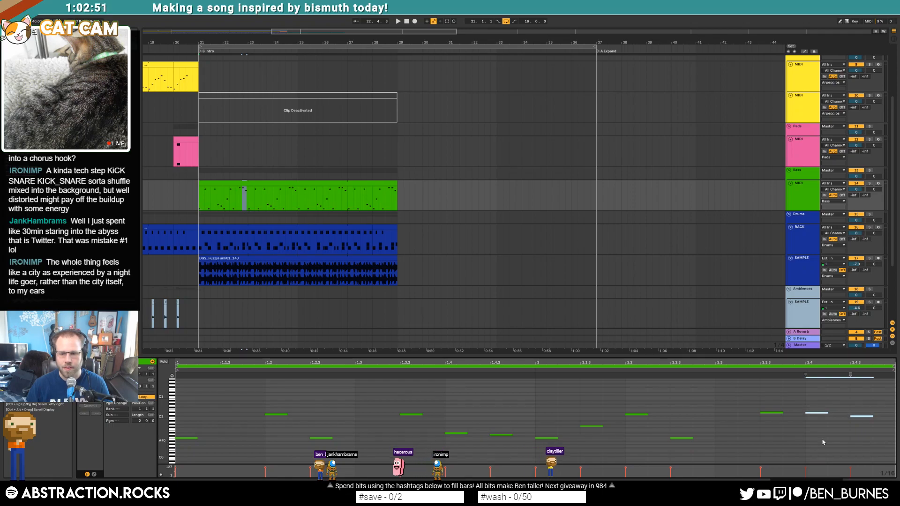
click(772, 412)
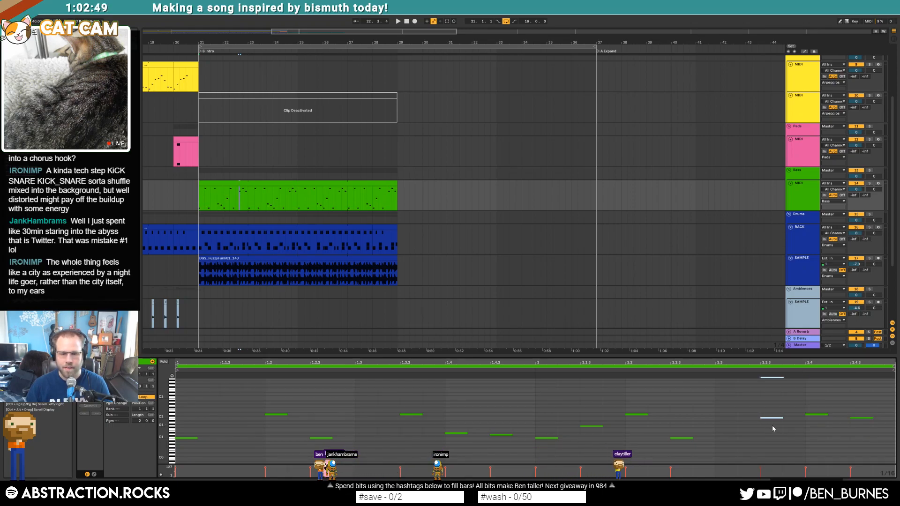
drag(796, 405, 879, 445)
key(Up)
key(Up)
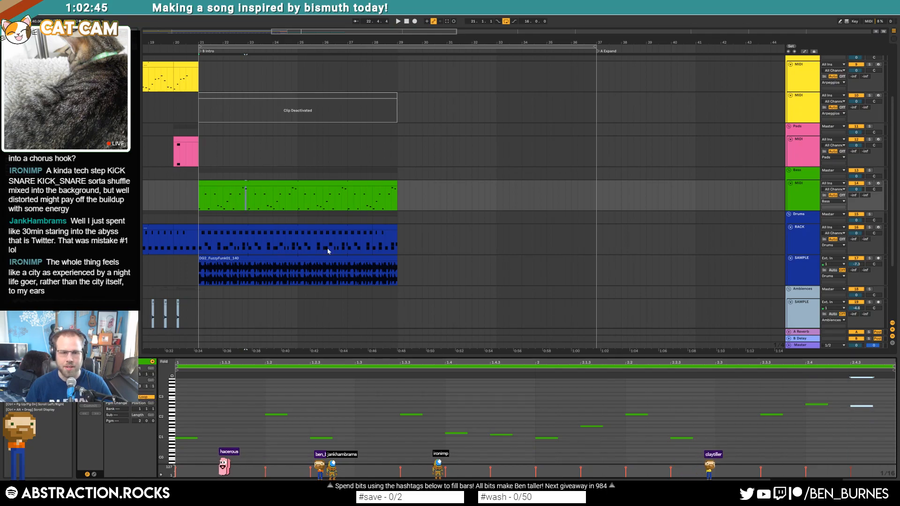
click(241, 187)
key(space)
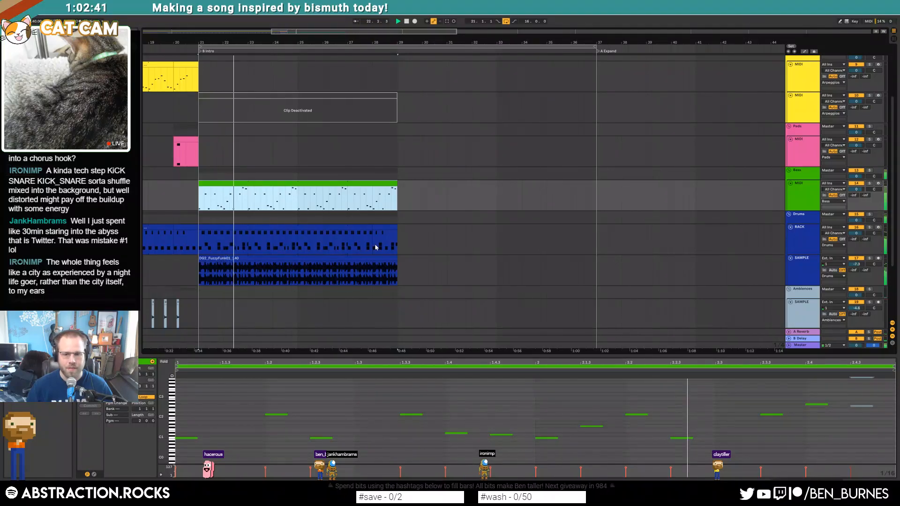
Step: Lower the last two bass notes by five semitones and try a lower pitch for the note before them
drag(797, 396, 867, 427)
key(space)
key(Down)
key(Down)
key(Down)
key(Down)
key(Down)
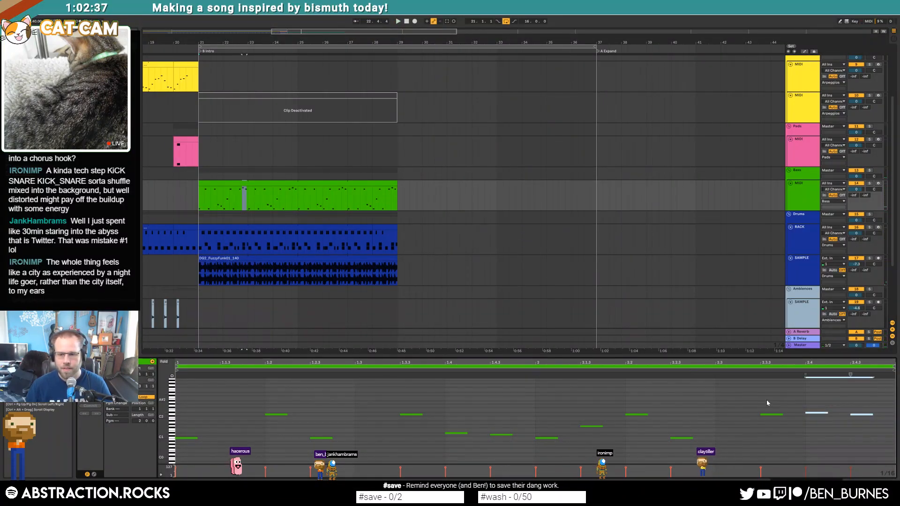
drag(767, 403, 769, 427)
Step: Open the bass track's Massive X synth and place its window clear of the track controls
key(shift+Tab)
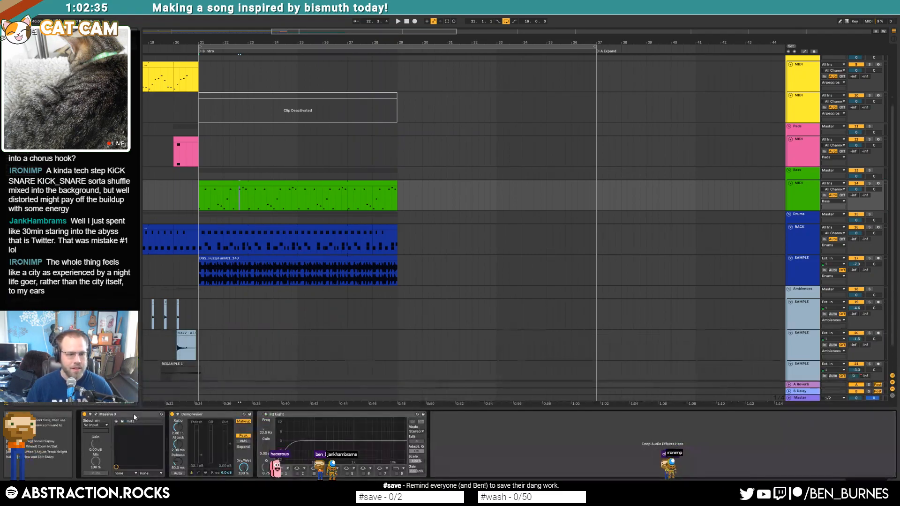
click(97, 417)
click(97, 416)
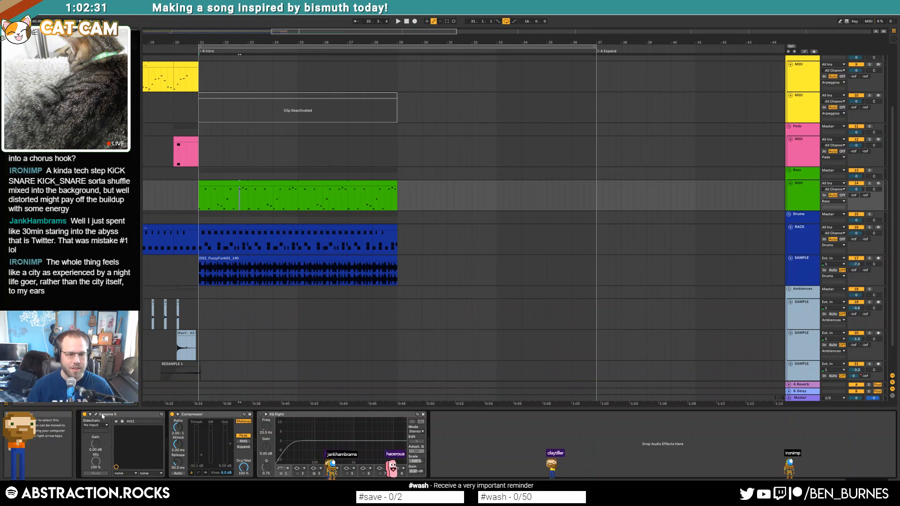
click(101, 415)
drag(460, 149, 583, 88)
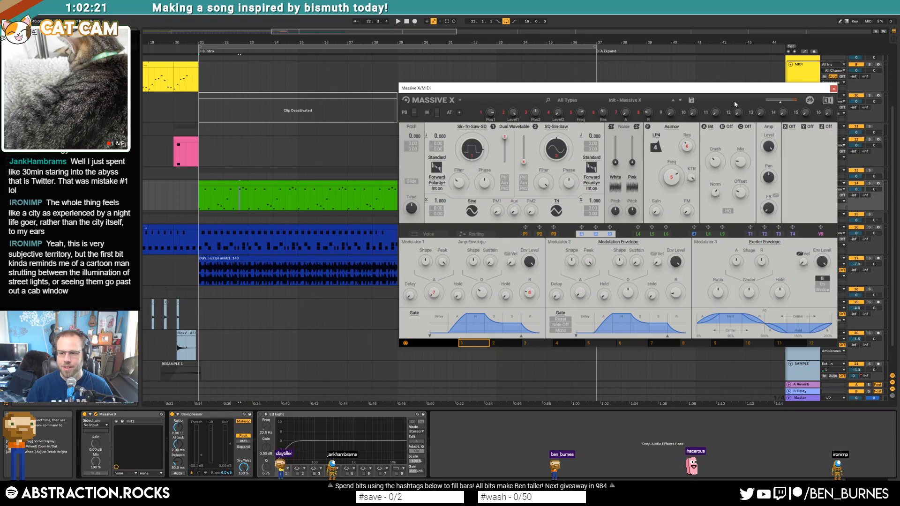
drag(735, 89, 674, 114)
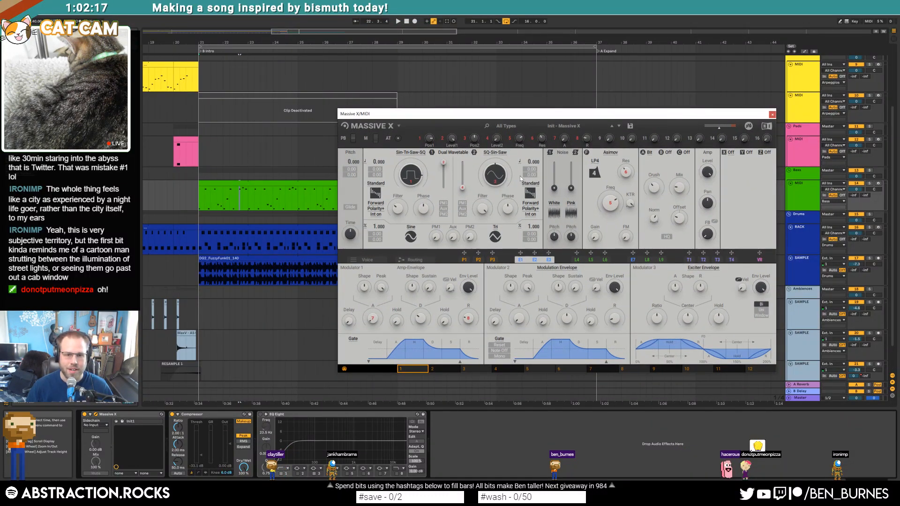
Step: Play the B Intro, solo the bass track and loop its clip from bar 21 to bar 29
key(space)
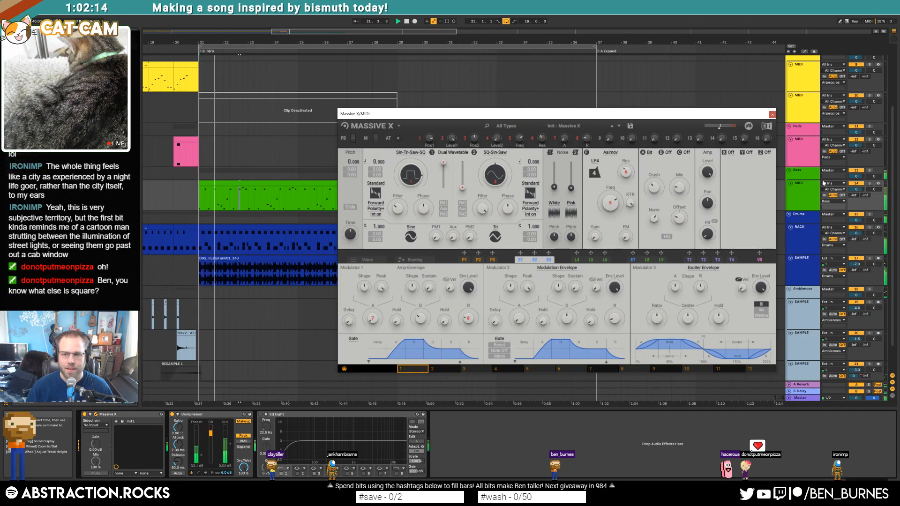
click(869, 183)
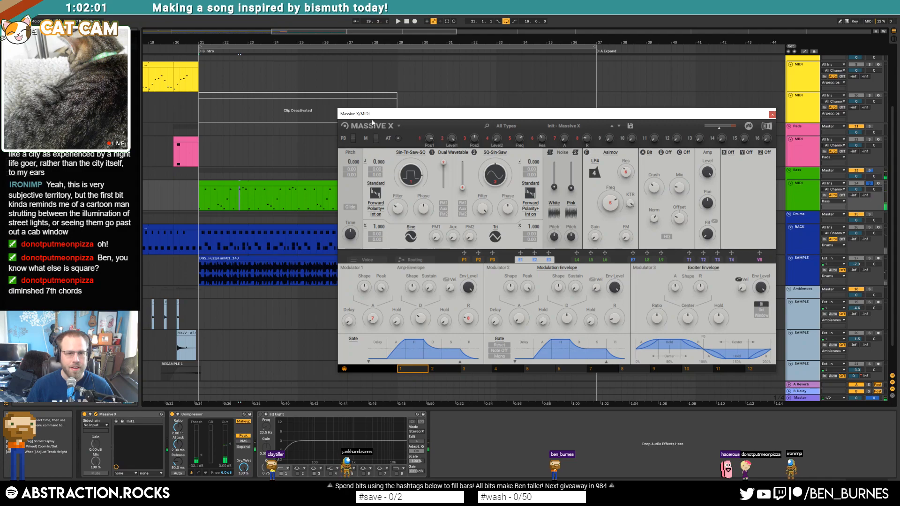
click(283, 181)
key(ctrl+l)
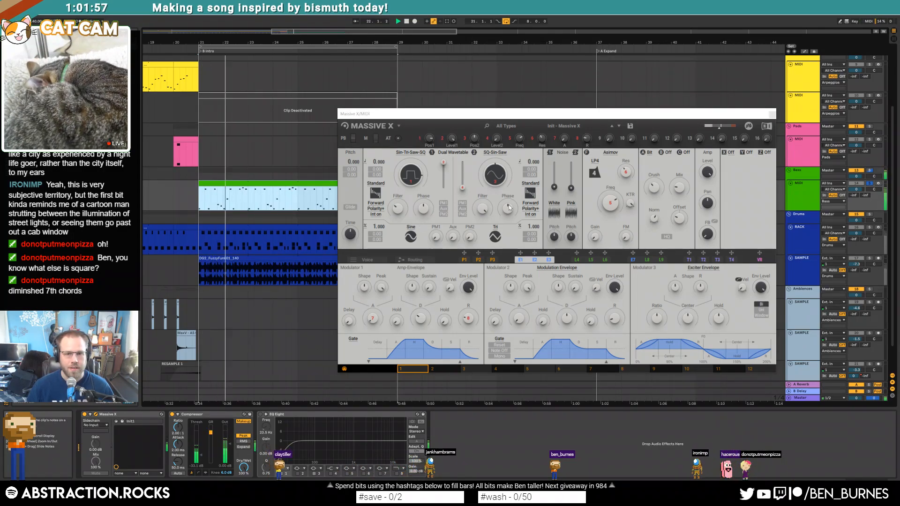
Step: Try Utility in Massive X's insert slot B, replace it with Distortion, and unsolo the bass and close the synth
drag(398, 208, 397, 187)
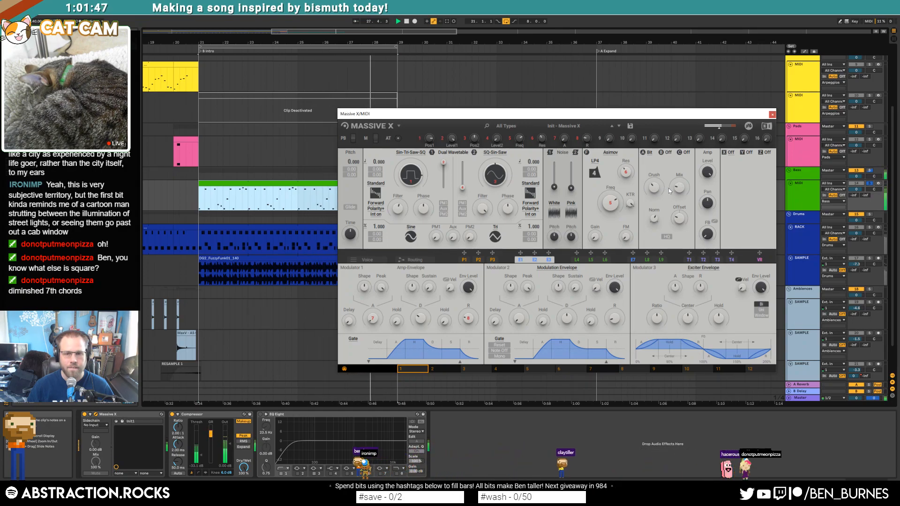
click(663, 153)
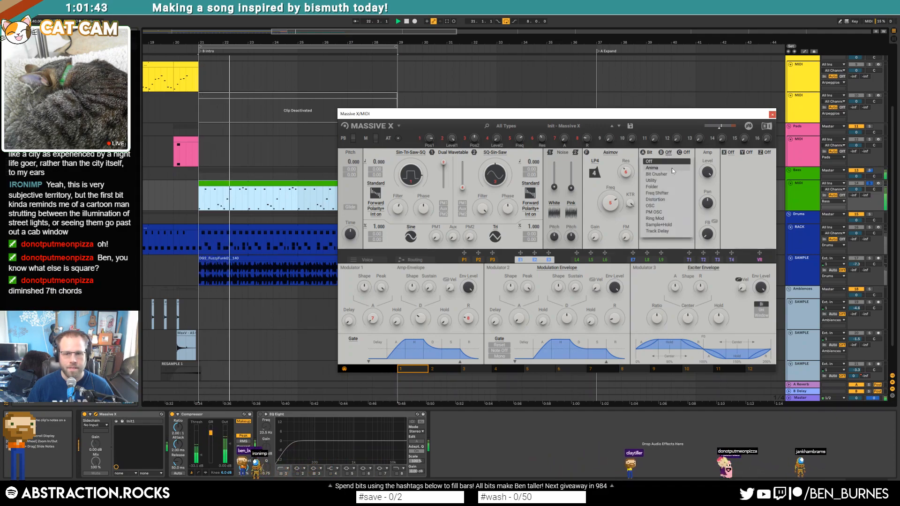
click(675, 180)
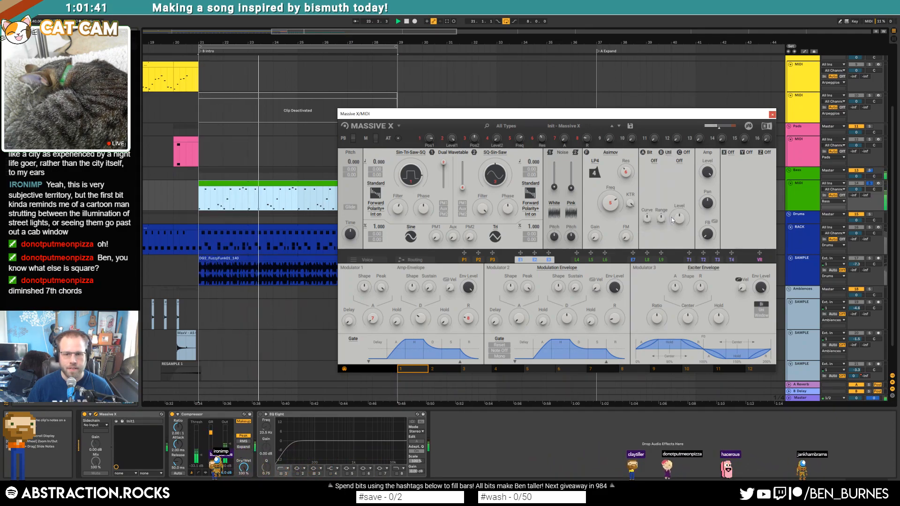
click(668, 155)
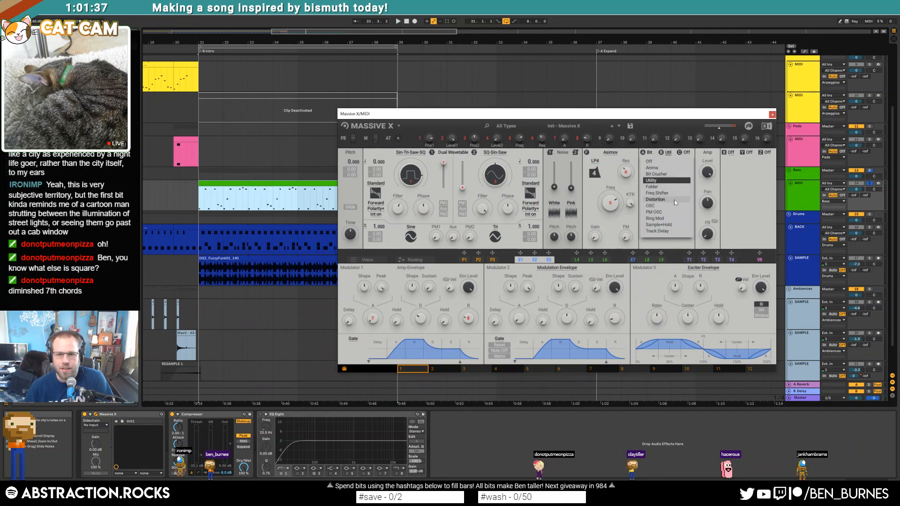
click(674, 200)
key(space)
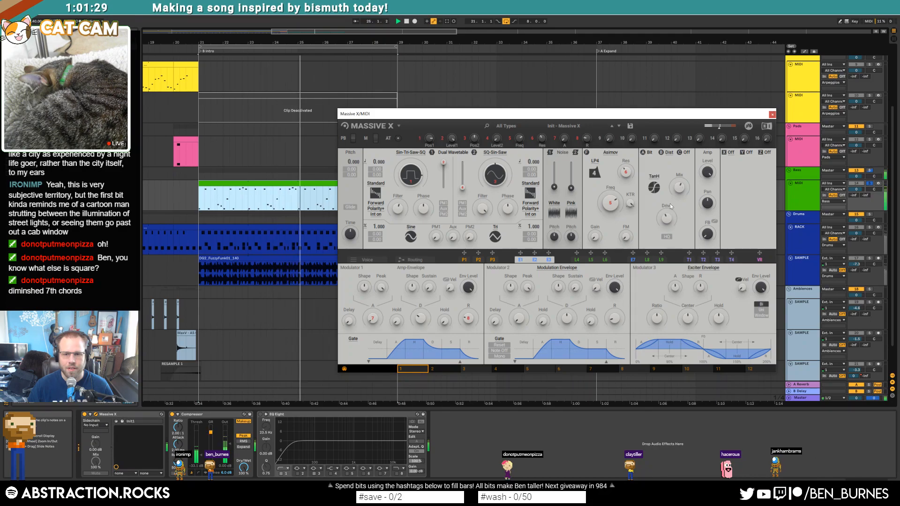
click(868, 183)
click(772, 114)
Step: Insert a MIDI track below the existing lead track, expand it and stop playback
scroll(328, 188, up, 4)
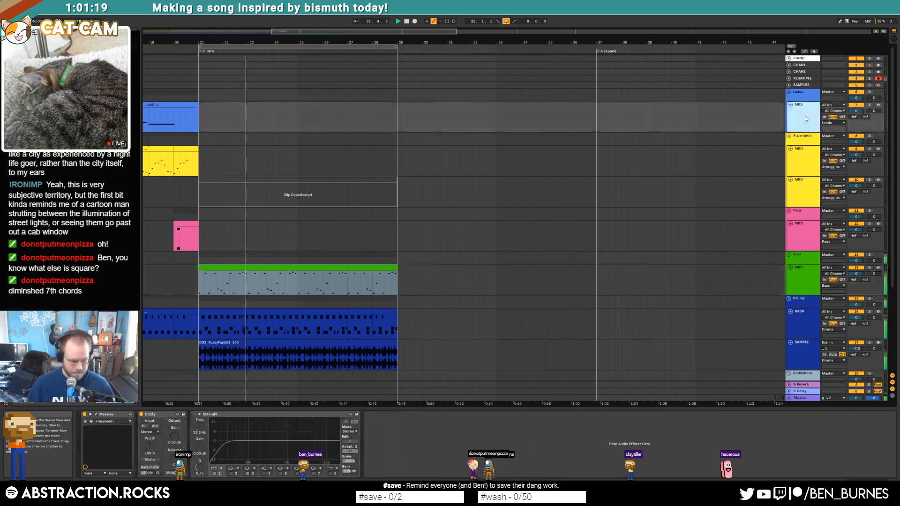
key(ctrl+shift+t)
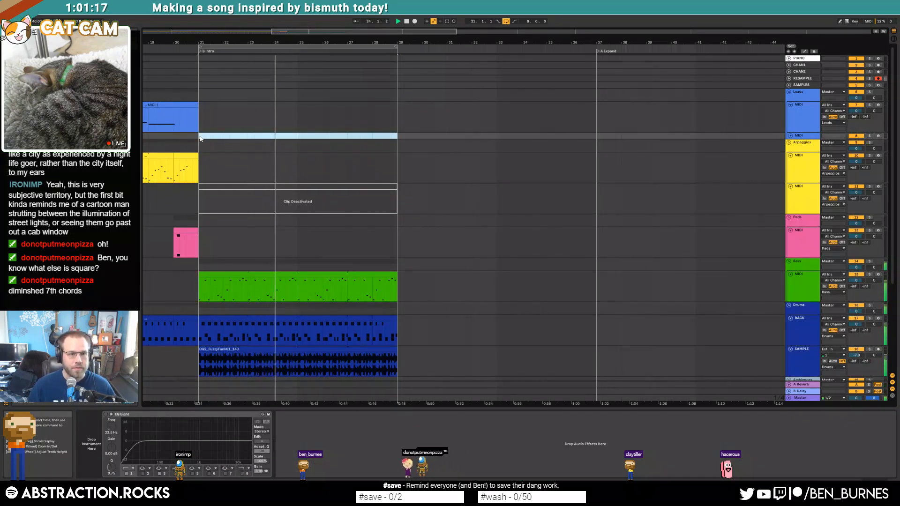
click(790, 136)
click(804, 141)
key(space)
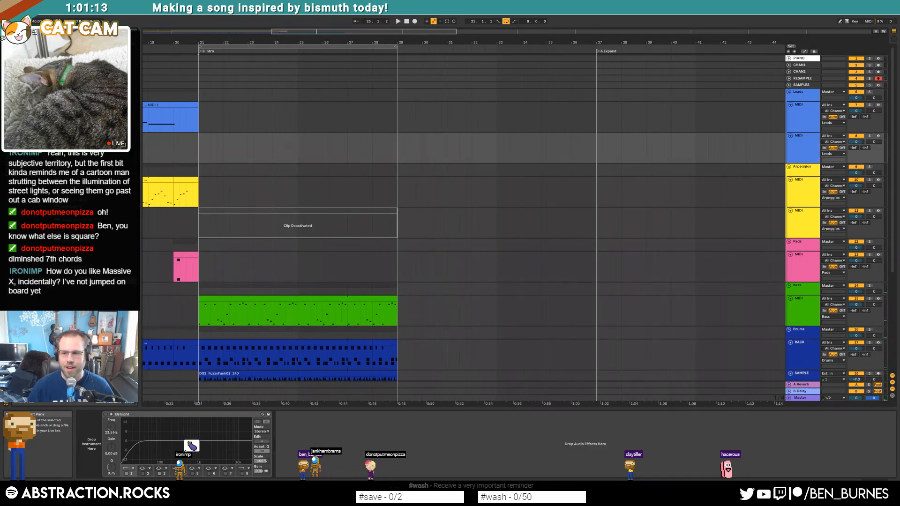
Step: Compare the instruments on the bass, arpeggio, pad and lead tracks around the start of the B Intro
click(254, 142)
scroll(260, 143, down, 2)
drag(322, 33, 298, 32)
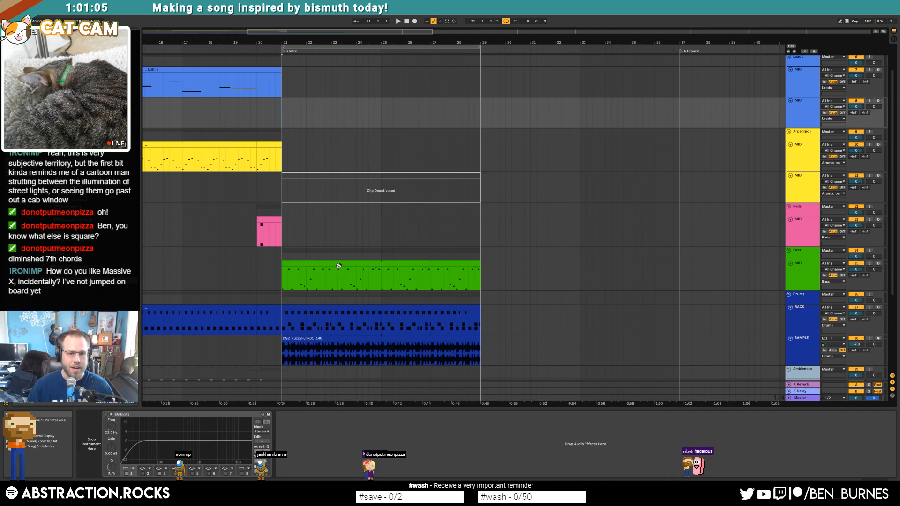
click(311, 262)
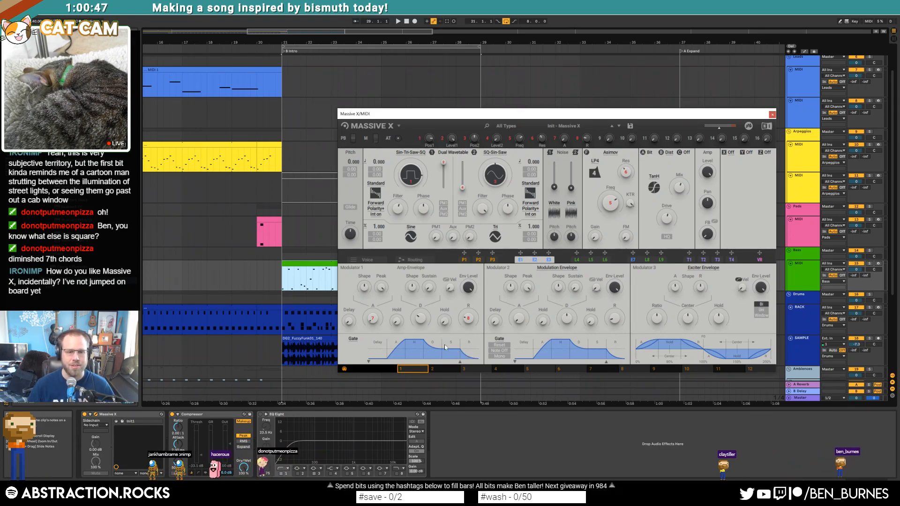
click(293, 152)
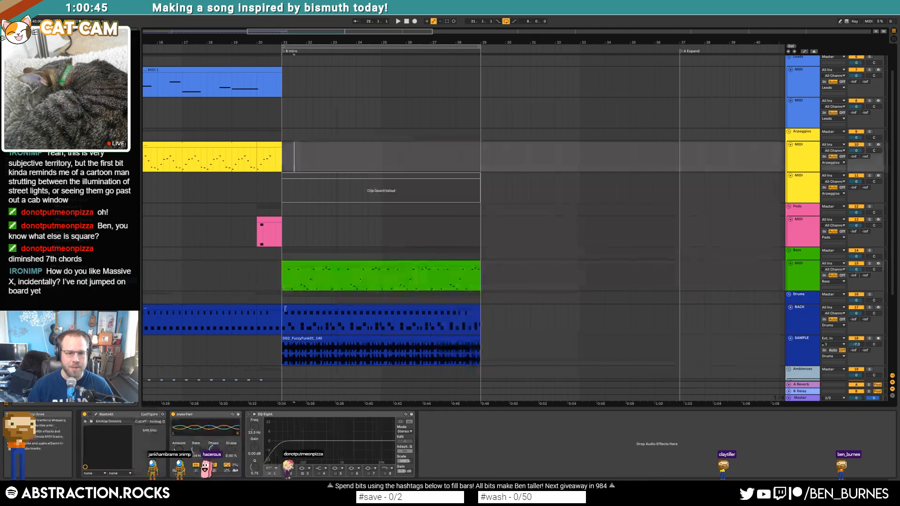
click(316, 263)
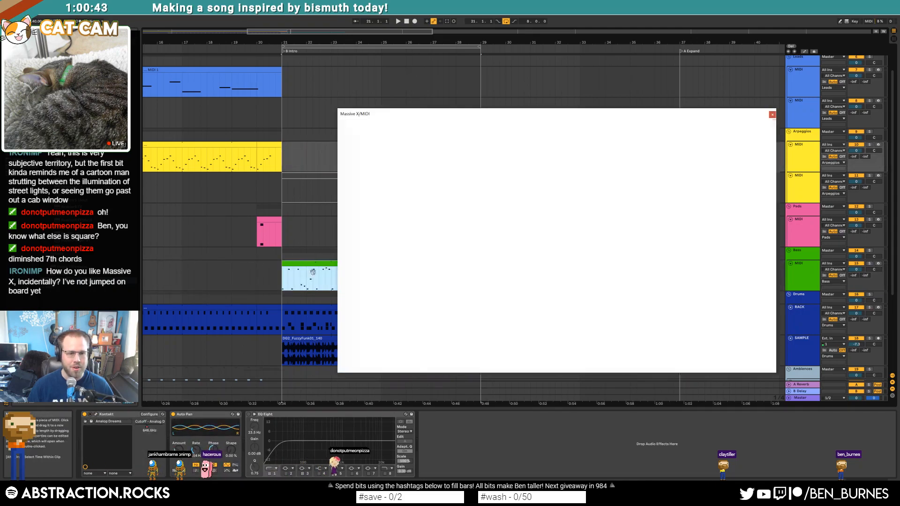
click(300, 230)
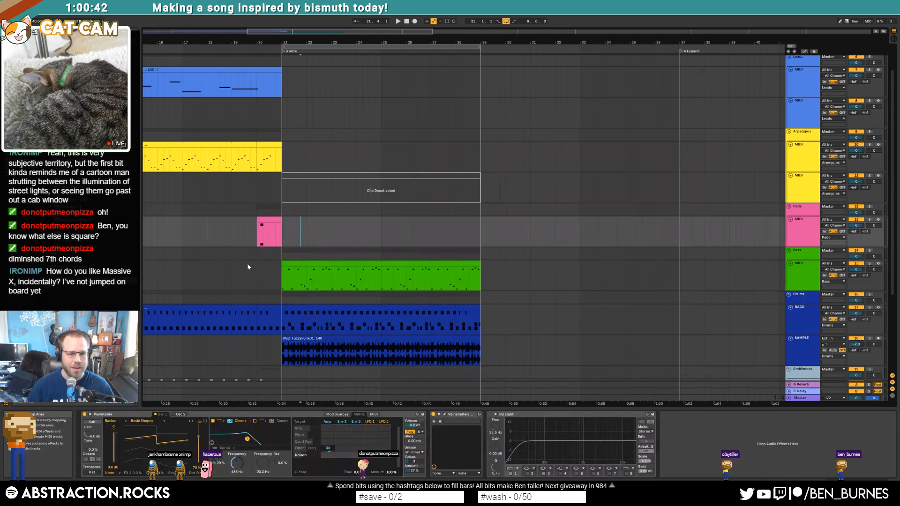
click(305, 162)
click(325, 89)
Step: Try moving the envelope points in the first lead track's Massive synth and undo the last change
click(95, 415)
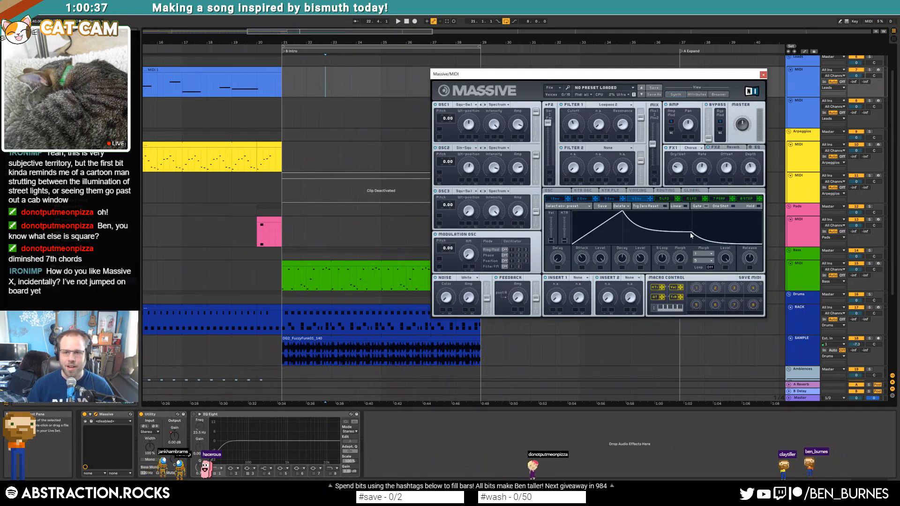
drag(691, 234, 759, 285)
drag(712, 240, 678, 232)
key(ctrl+z)
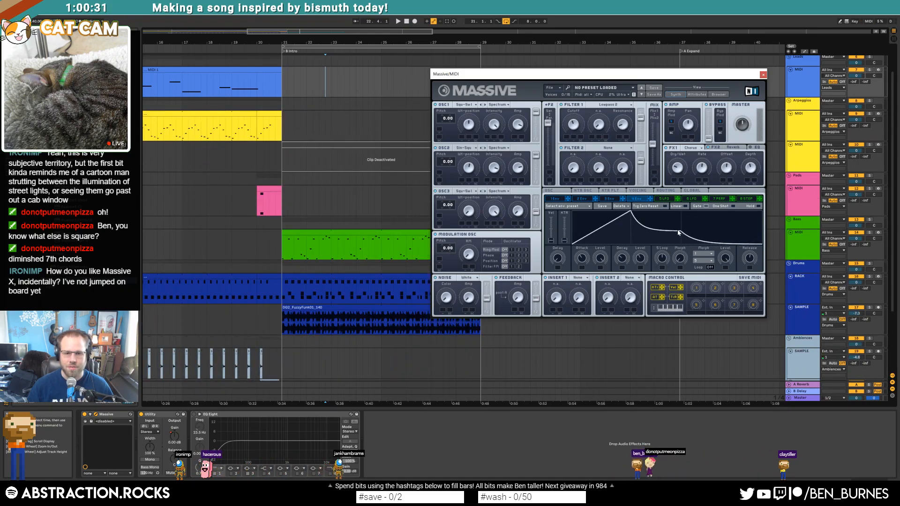
Step: Add a new MIDI track to the Leads group under the first lead track and unfold it
key(ctrl+alt+p)
key(ctrl+shift+t)
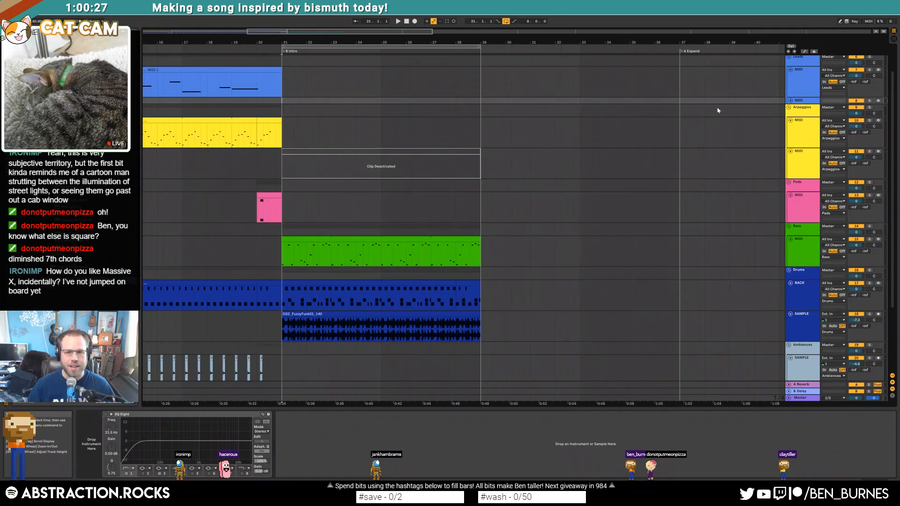
click(791, 101)
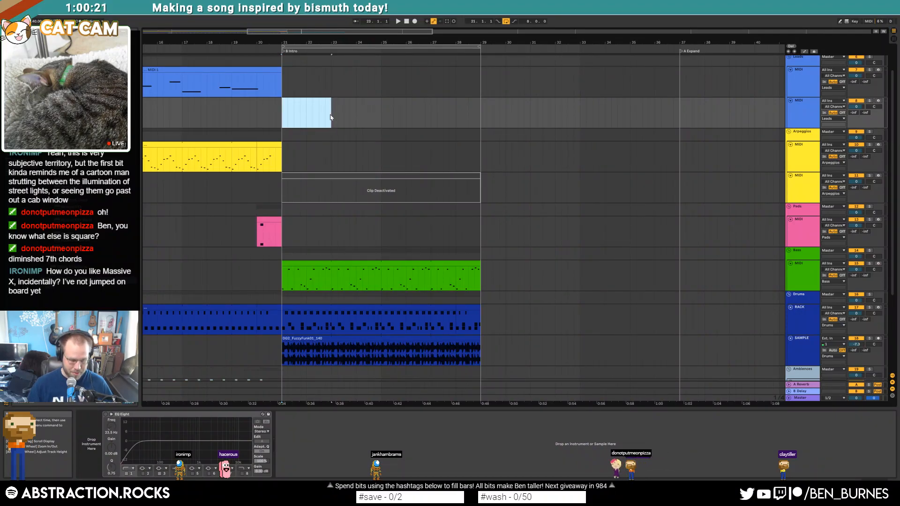
Step: Delete the empty two-bar clip at bar 21 on the new lead track and load Kontakt as the track's instrument
double_click(310, 108)
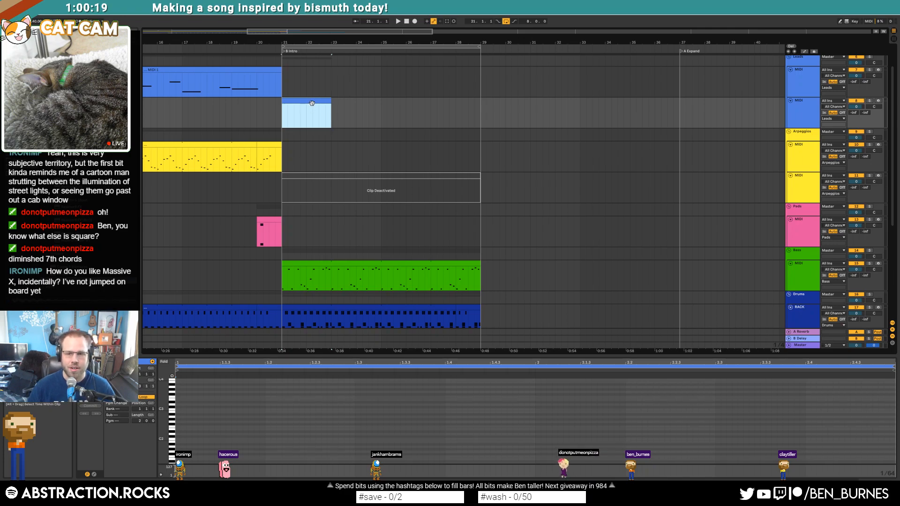
key(Delete)
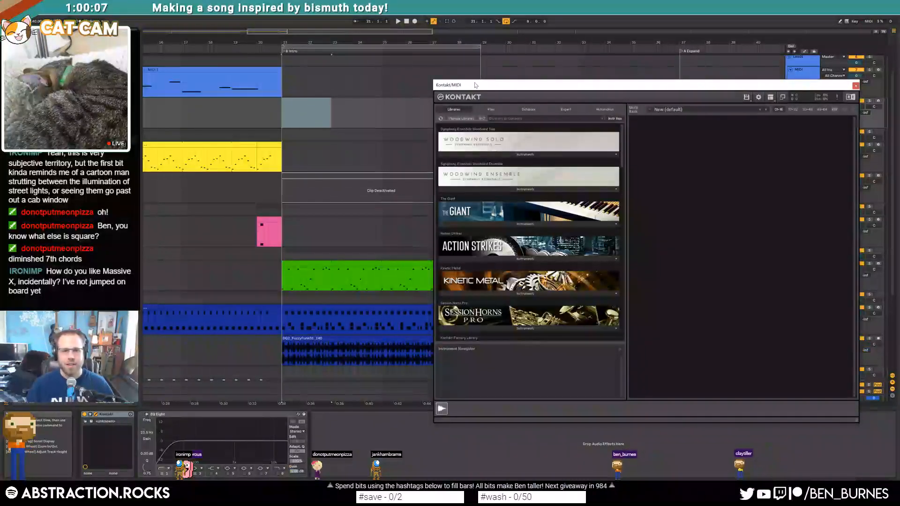
Step: Load the Hybrid Keys instrument into Kontakt on the new lead track and arm the track for recording
drag(476, 85, 448, 77)
drag(595, 146, 607, 323)
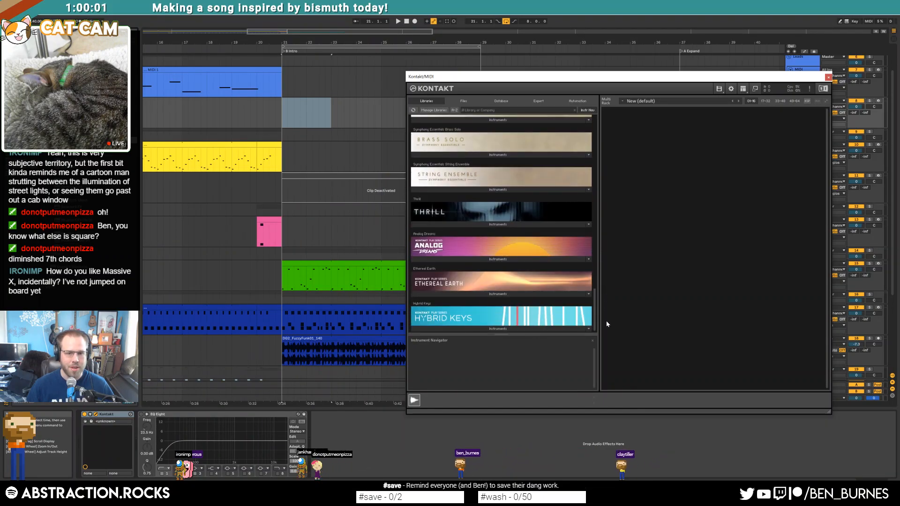
click(498, 294)
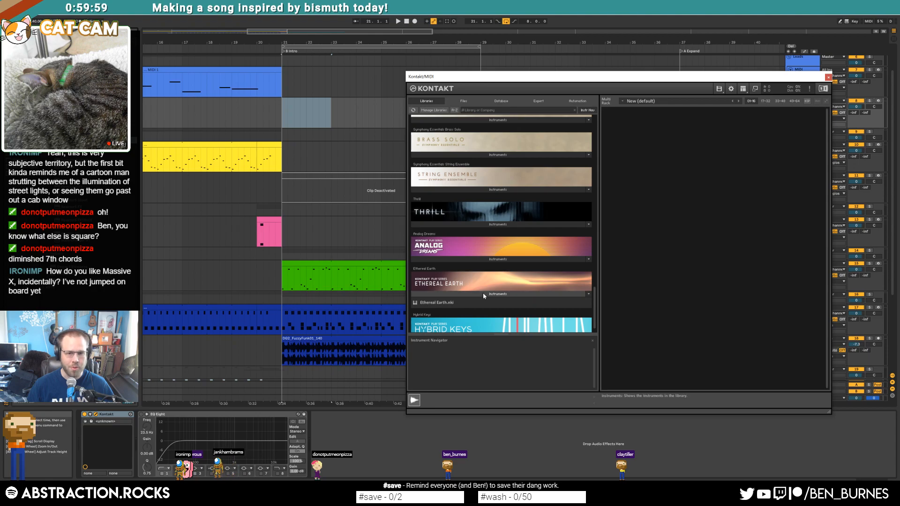
click(482, 294)
click(446, 330)
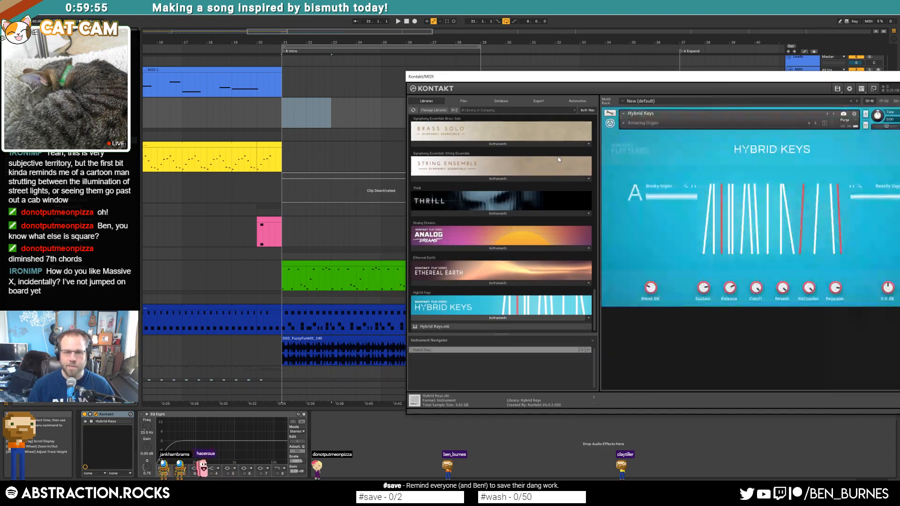
drag(892, 75, 752, 99)
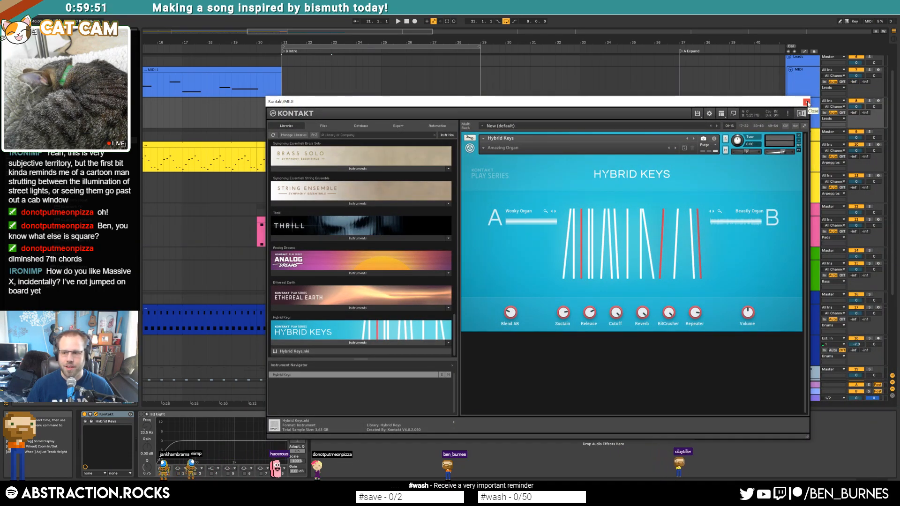
click(807, 101)
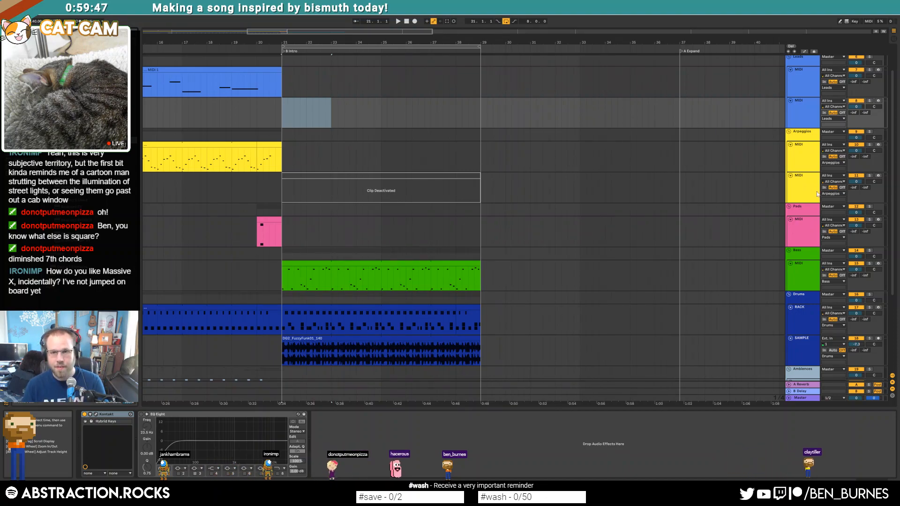
click(878, 101)
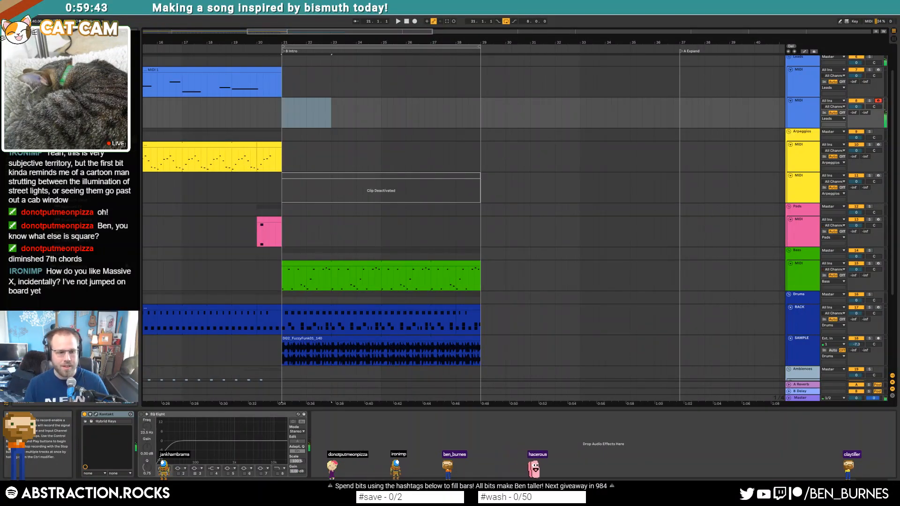
Step: Try the Soft E-Piano preset from the Electrics category of Hybrid Keys
click(96, 414)
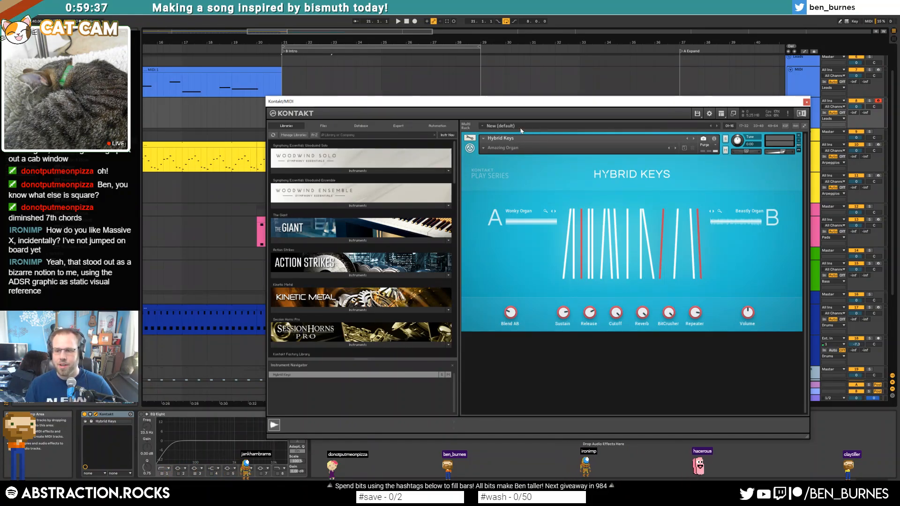
click(482, 149)
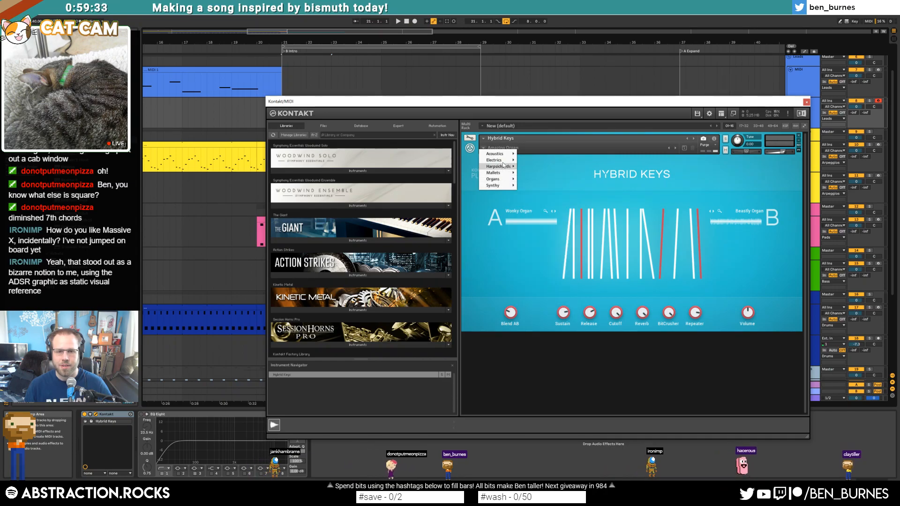
mouse_move(494, 159)
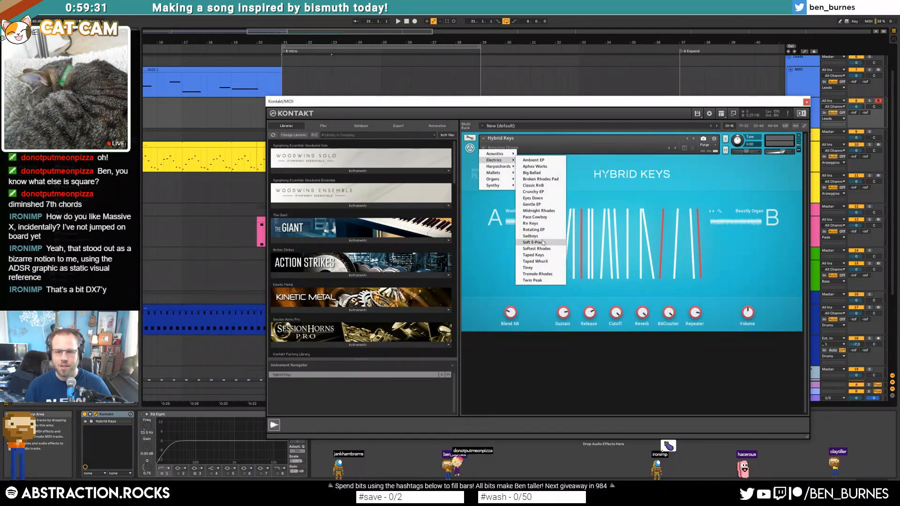
click(546, 242)
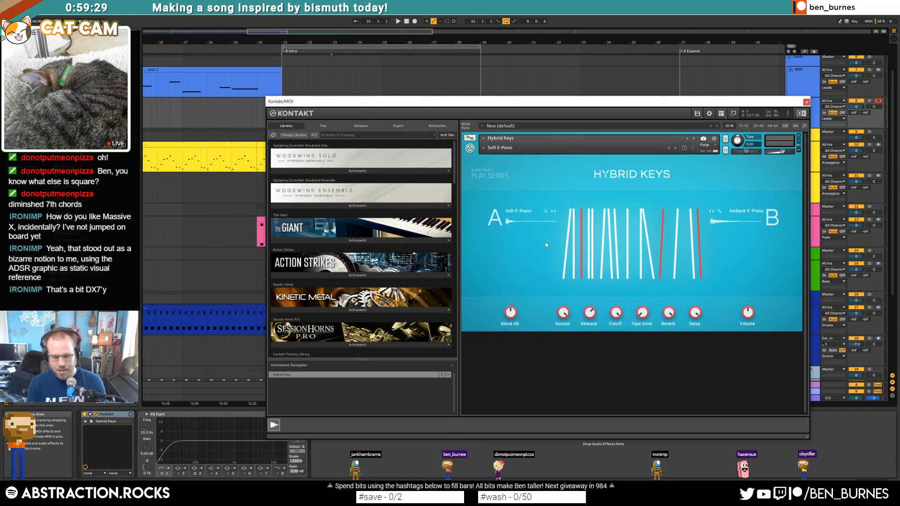
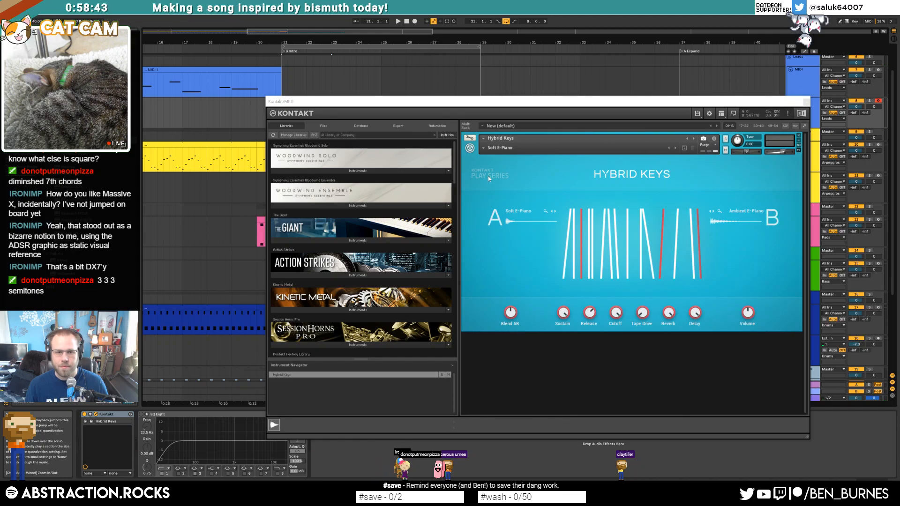
Step: Try the Funky Rio instrument from the Scarbee Vintage Keys library in place of Hybrid Keys
drag(454, 167, 448, 224)
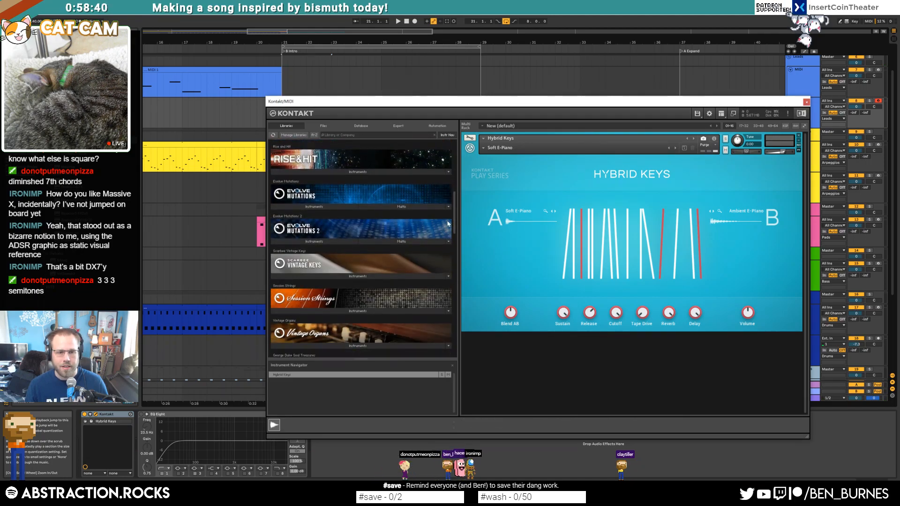
click(365, 278)
double_click(303, 336)
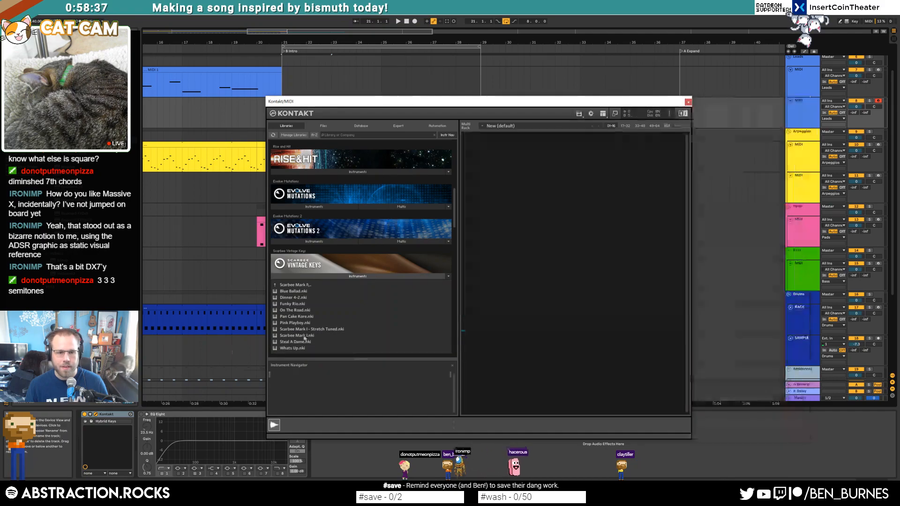
double_click(305, 305)
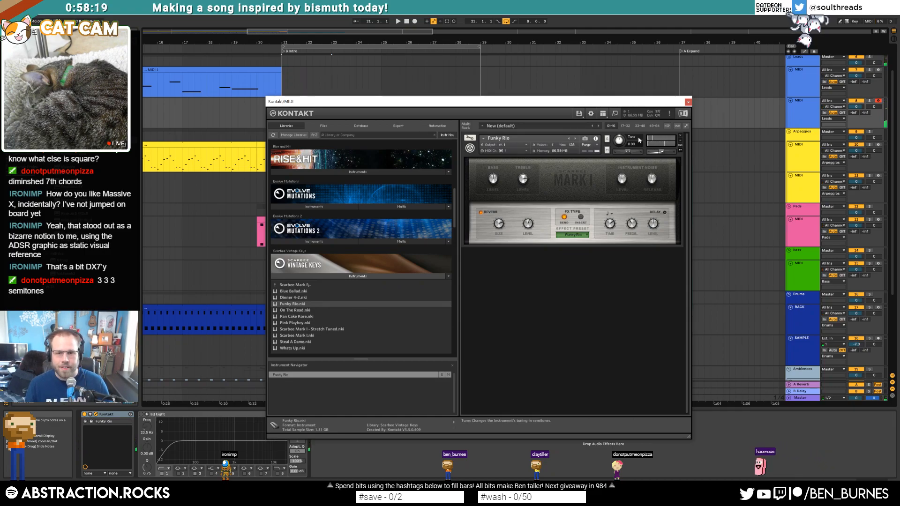
Step: Remove the Funky Rio instrument without saving its changes and load Hybrid Keys in Kontakt again
click(680, 136)
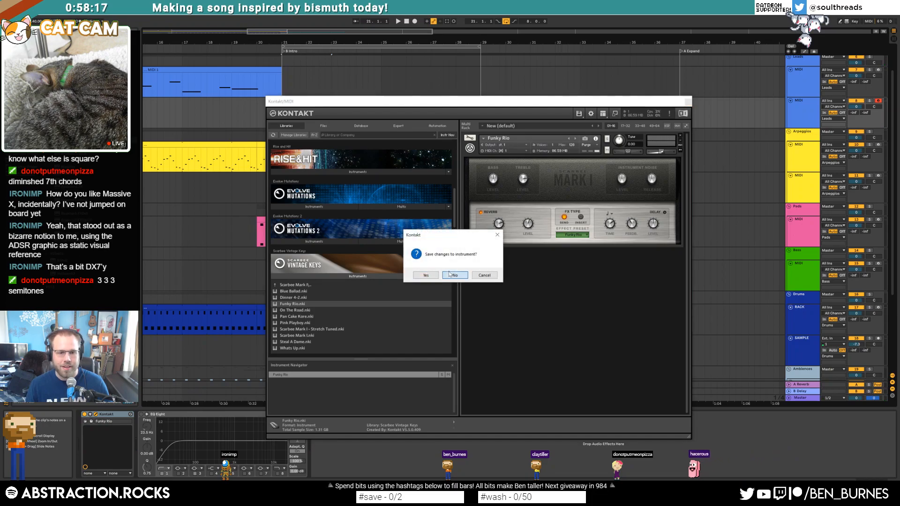
click(449, 274)
drag(452, 196, 463, 345)
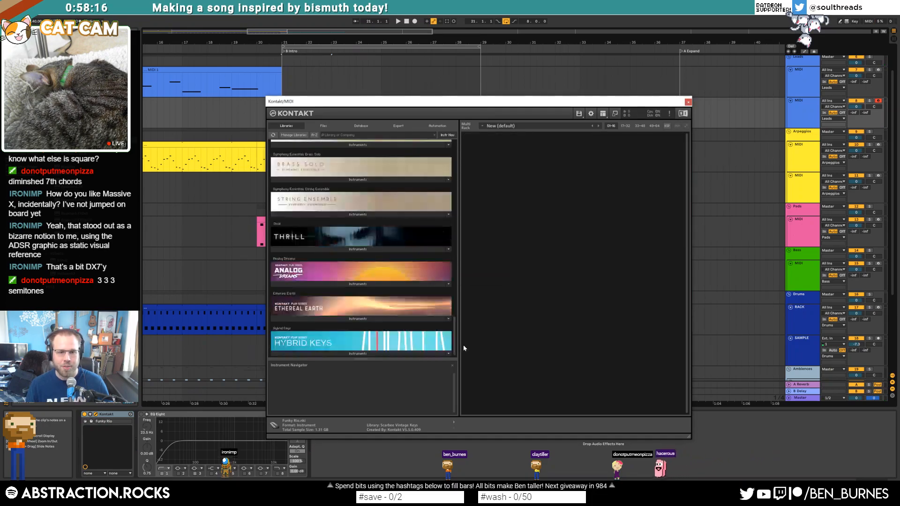
click(328, 355)
double_click(302, 351)
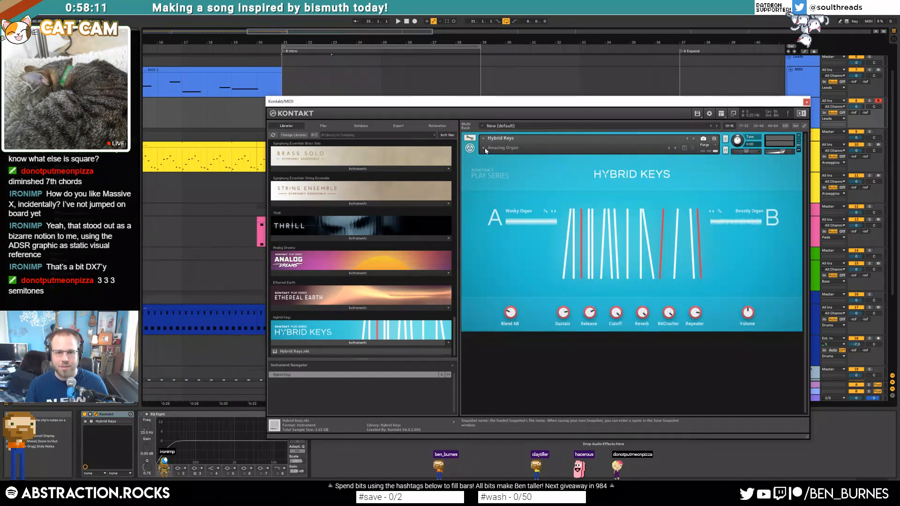
Step: Choose the Pad Sphere preset from the Synthy category, lower its Reverb and set its Delay to 26 %
click(485, 149)
mouse_move(494, 186)
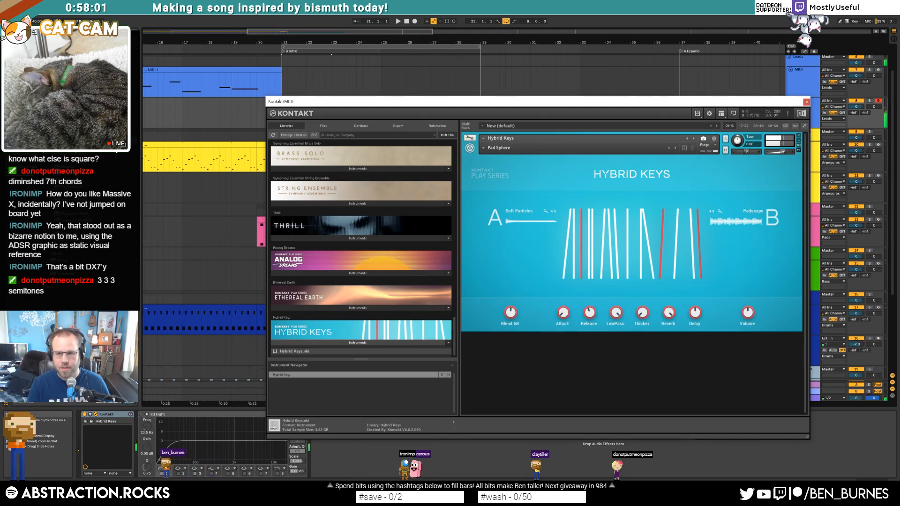
drag(668, 313, 668, 375)
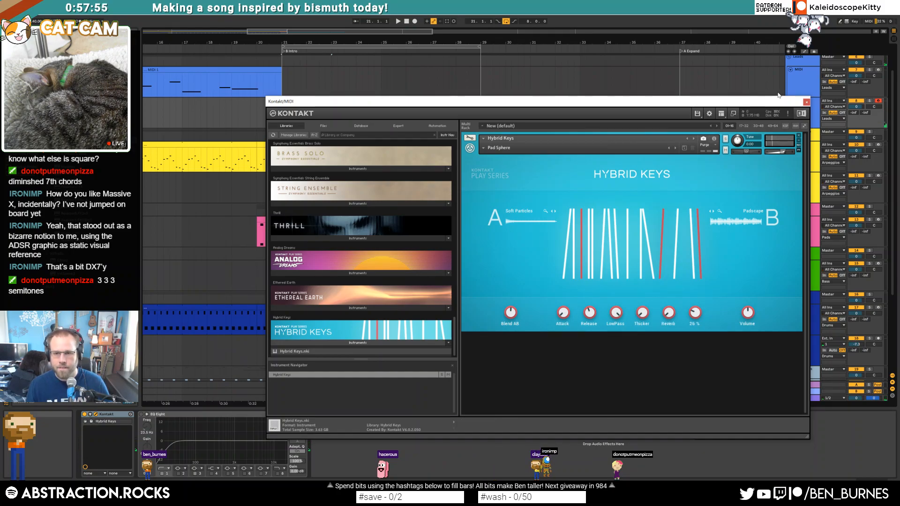
click(806, 102)
Step: Try recording held chord notes on the second lead track at the start of the B Intro and delete the recorded clip
key(F9)
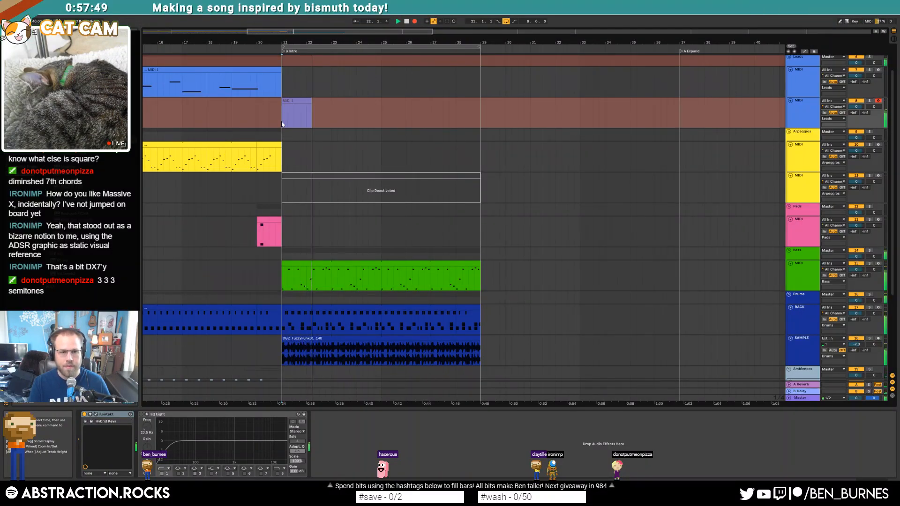
key(F9)
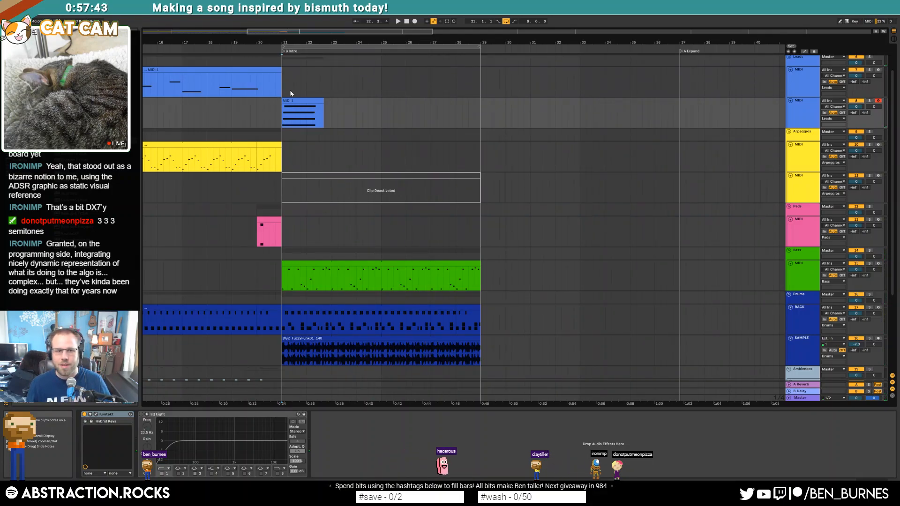
click(298, 101)
key(Delete)
drag(280, 117, 338, 121)
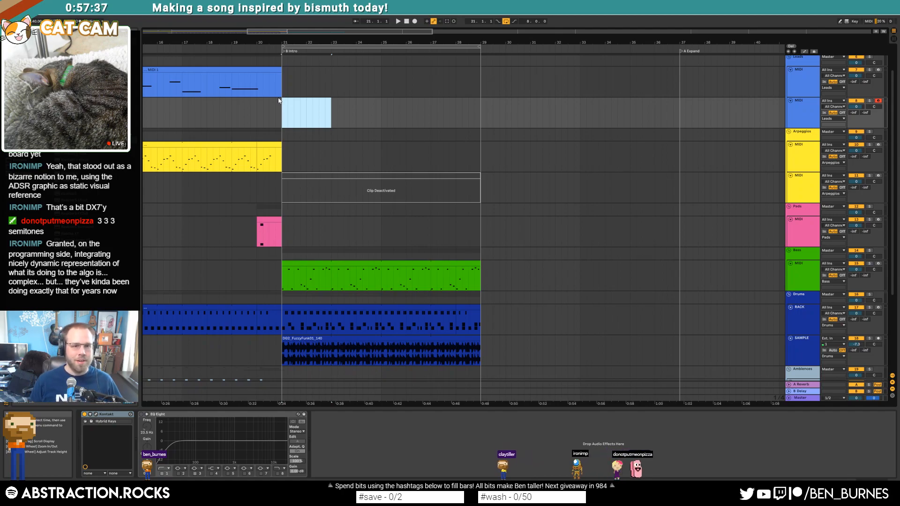
click(282, 119)
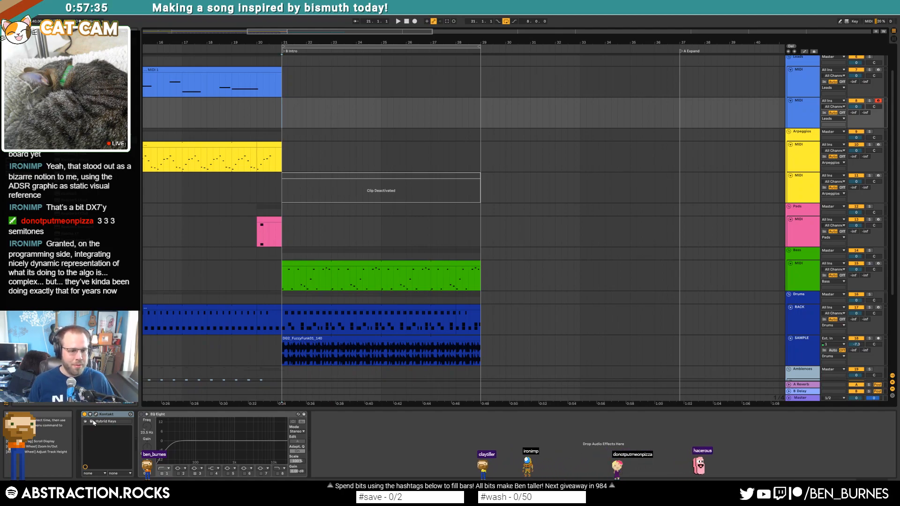
Step: Move the Kontakt track from the Leads group into the Pads group below the Wavetable track and colour it pink
key(ctrl+alt+p)
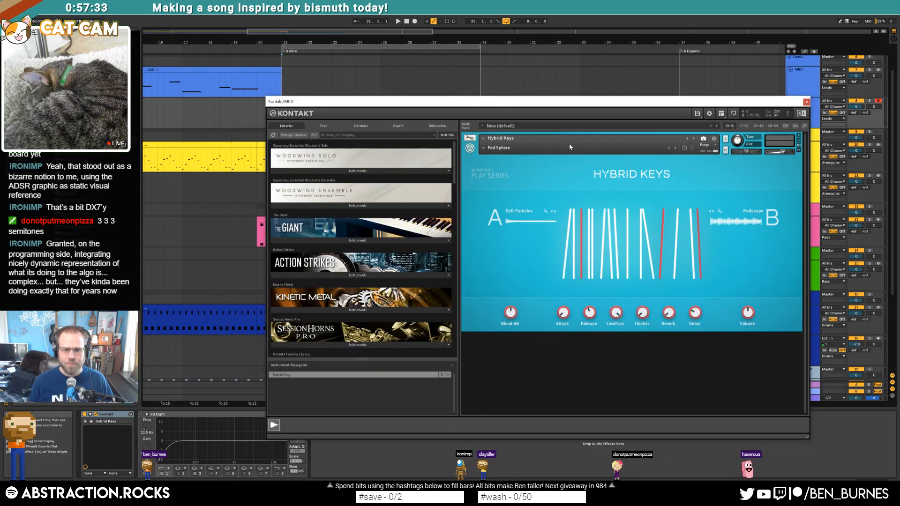
click(806, 102)
click(328, 227)
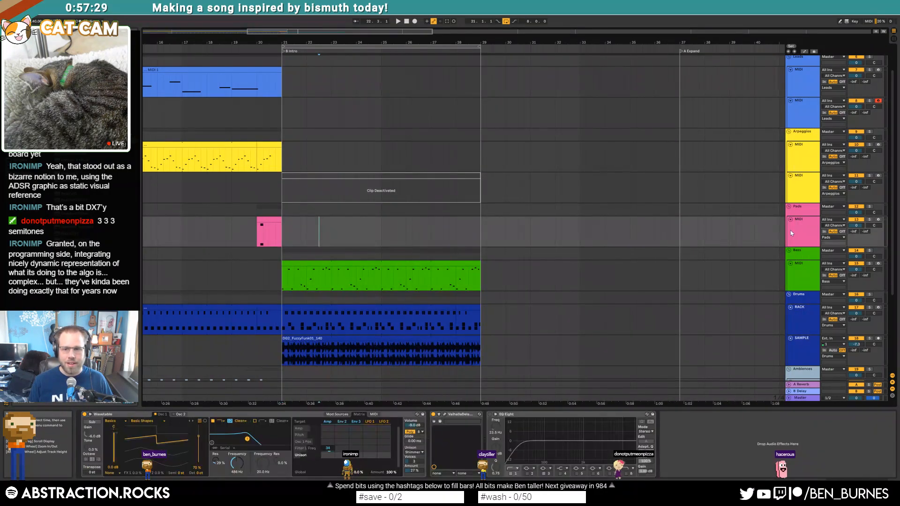
drag(799, 114, 804, 241)
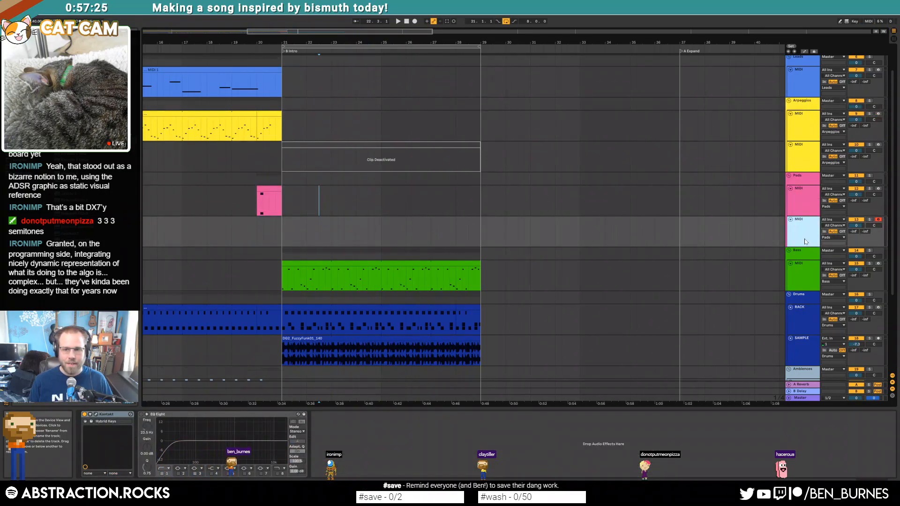
right_click(807, 211)
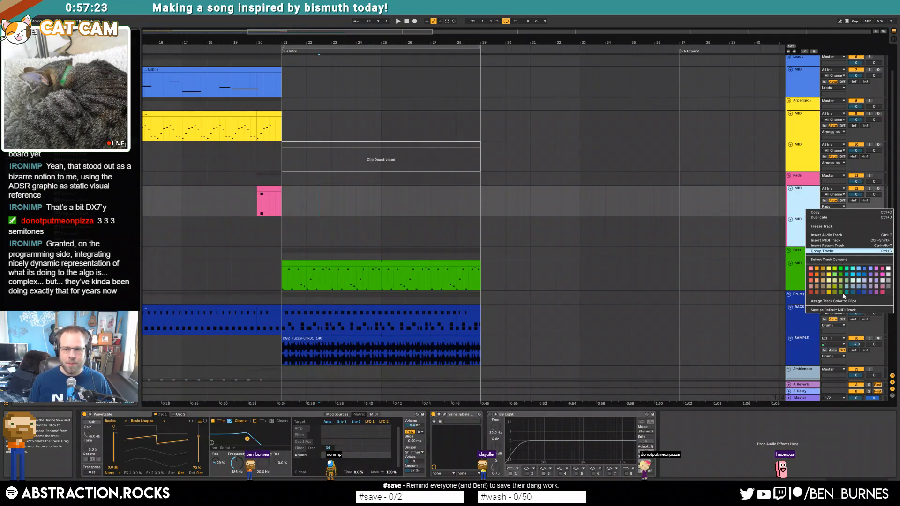
click(882, 273)
click(300, 224)
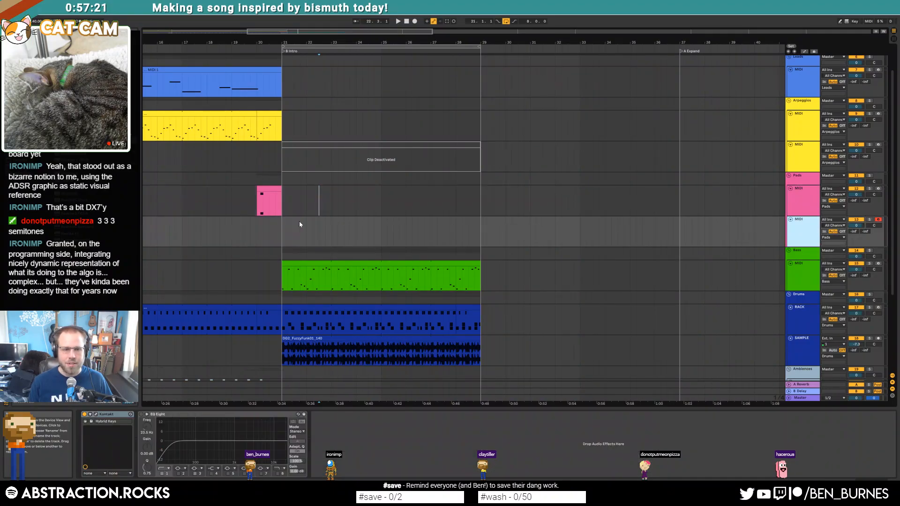
Step: Play from the pad clip at bar 20 and try transposing its notes an octave up and back down
click(282, 203)
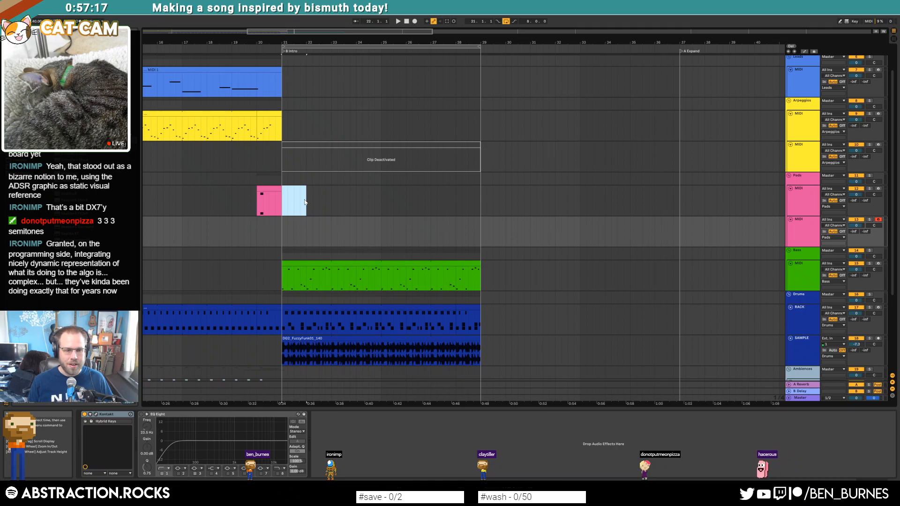
click(261, 196)
key(space)
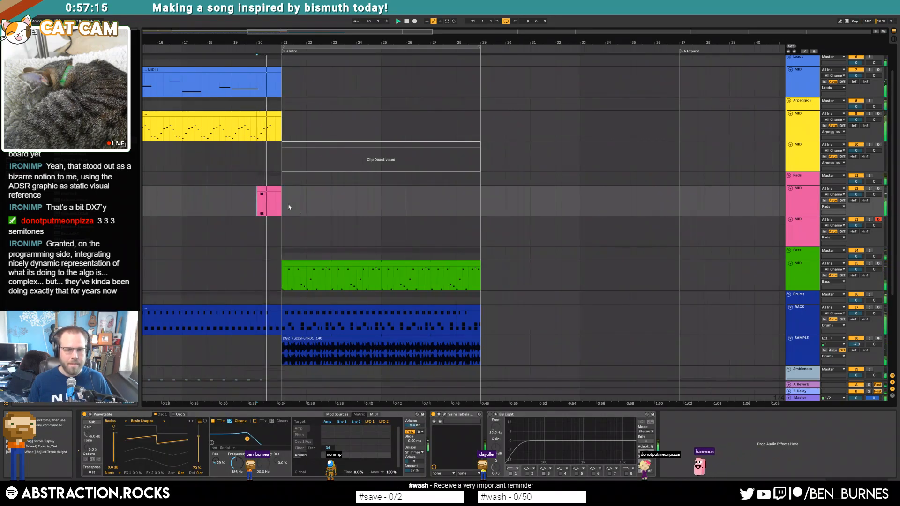
click(271, 190)
double_click(271, 189)
click(382, 425)
key(shift+Up)
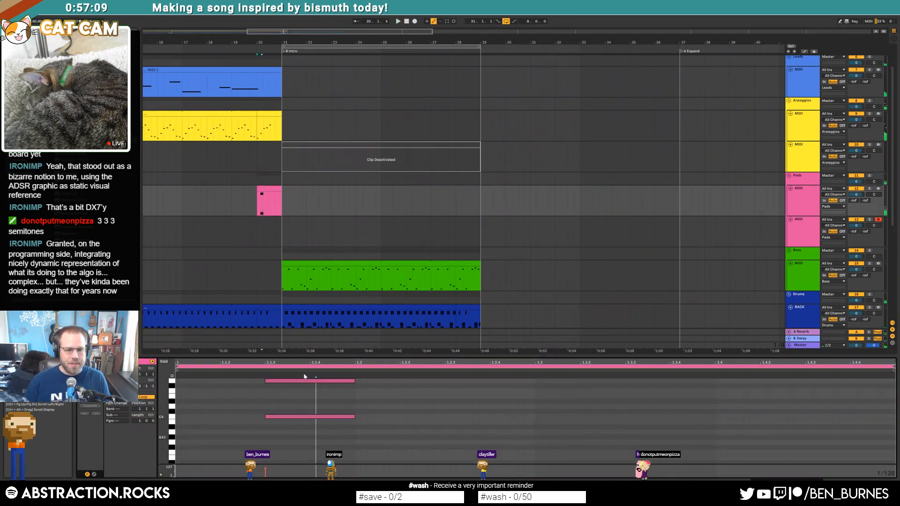
key(shift+Down)
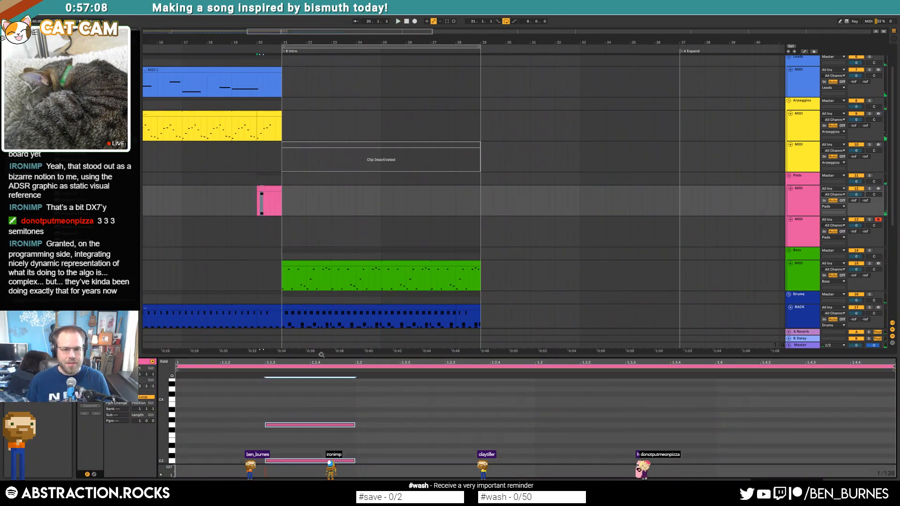
Step: Insert a one-bar MIDI clip at bar 21 on the first pads track with a sixteenth-note C3 at its start
click(291, 207)
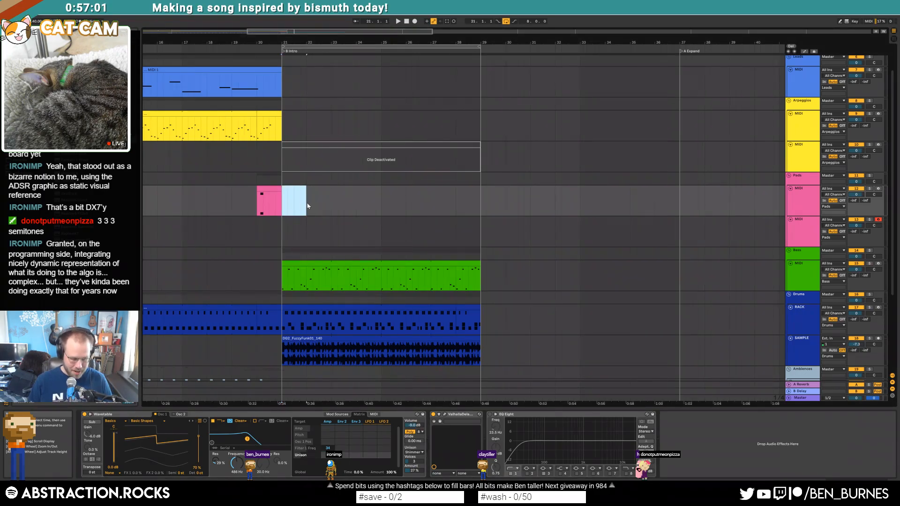
key(ctrl+shift+m)
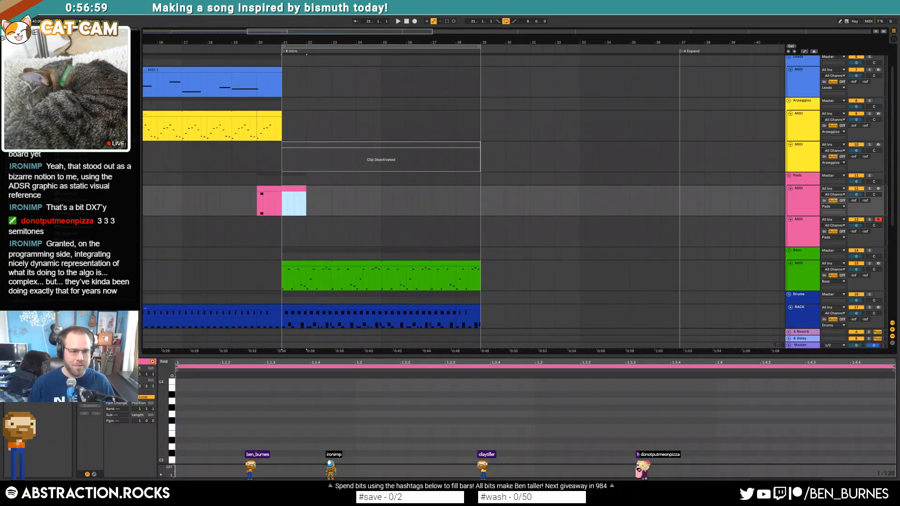
drag(164, 408, 157, 401)
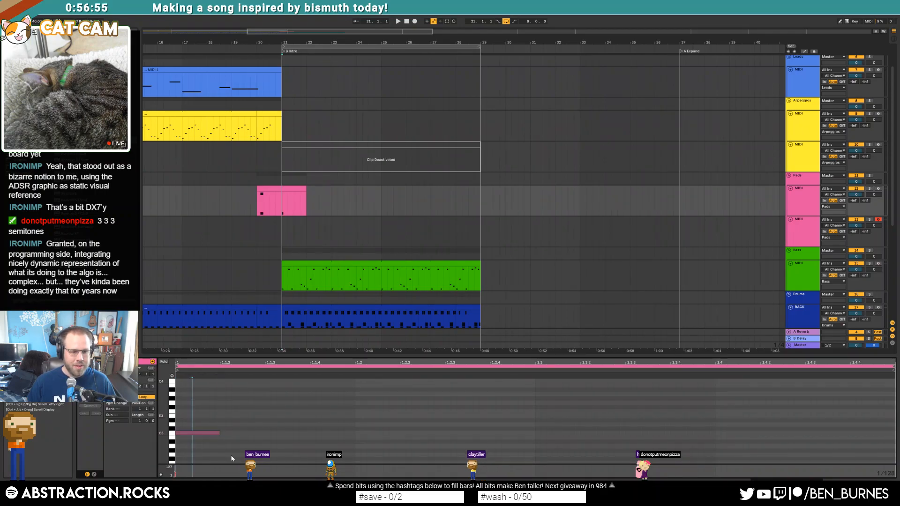
Step: Shift the C3 note in the bar 21 pad clip two sixteenths later to start at 1.1.3
key(Right)
key(Right)
key(Right)
key(Right)
key(Right)
key(Right)
key(Right)
key(Right)
key(Right)
key(Right)
key(Right)
key(Right)
key(Right)
key(Right)
key(Right)
key(Right)
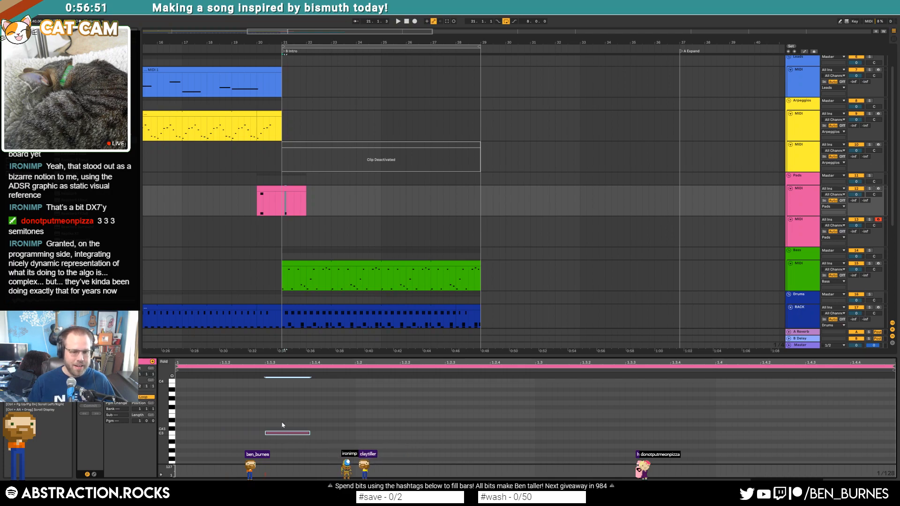
Step: Copy the C3 note in place and raise the copy six semitones to F#3
key(ctrl+c)
key(ctrl+v)
key(Up)
key(Up)
key(Up)
key(Up)
key(Up)
key(Up)
key(Up)
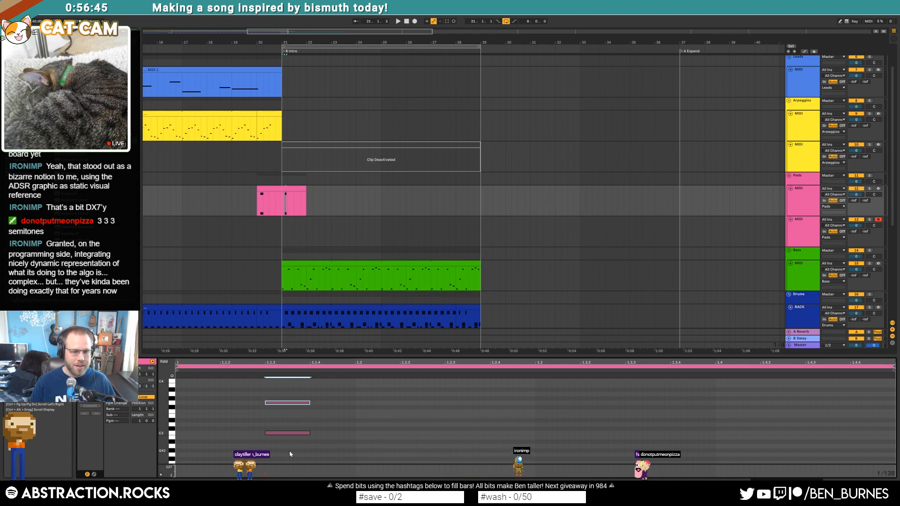
key(Down)
Step: Complete the stacked chord with a D#3 copy three semitones above the C3 root and play the clip
key(ctrl+v)
key(Up)
key(Up)
key(Up)
key(Up)
key(Down)
key(ctrl+v)
key(space)
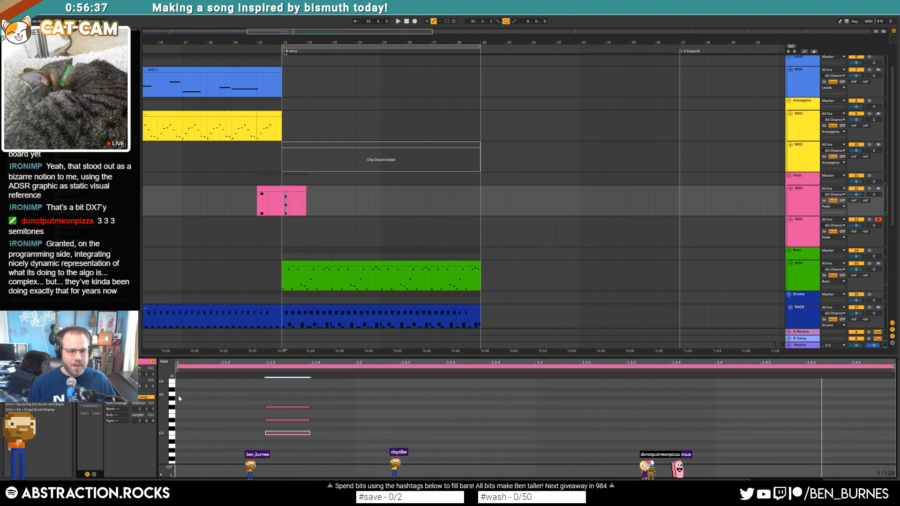
key(space)
Step: Duplicate the pad clip to bar 22 and raise its top note three semitones and its middle note two
click(293, 187)
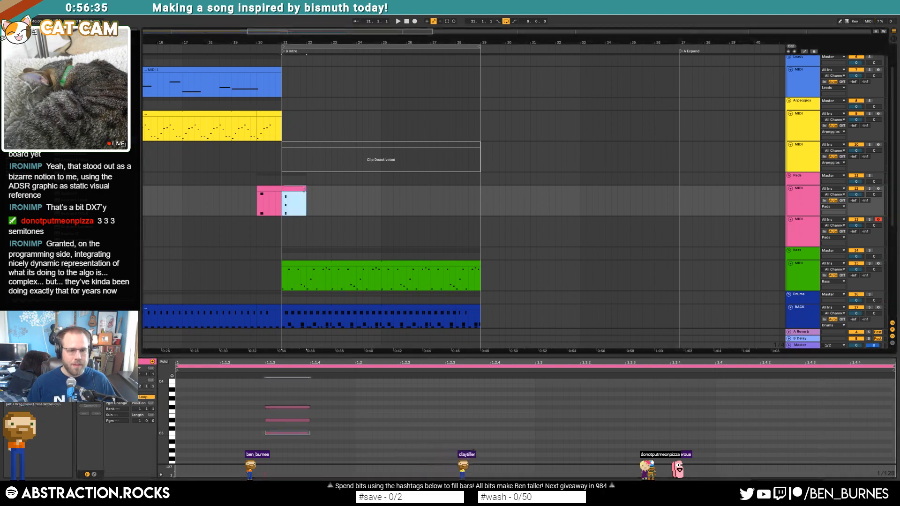
key(ctrl+d)
click(293, 407)
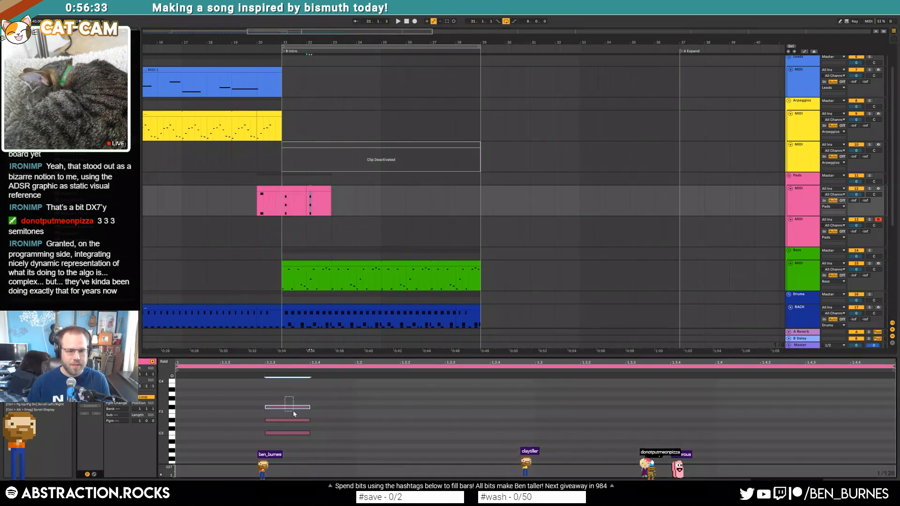
key(Up)
key(Up)
key(Up)
click(297, 421)
key(Up)
key(Up)
Step: Duplicate the two pad clips at bars 21 and 22 three times to fill the B Intro up to bar 29 and play it
shift+click(295, 200)
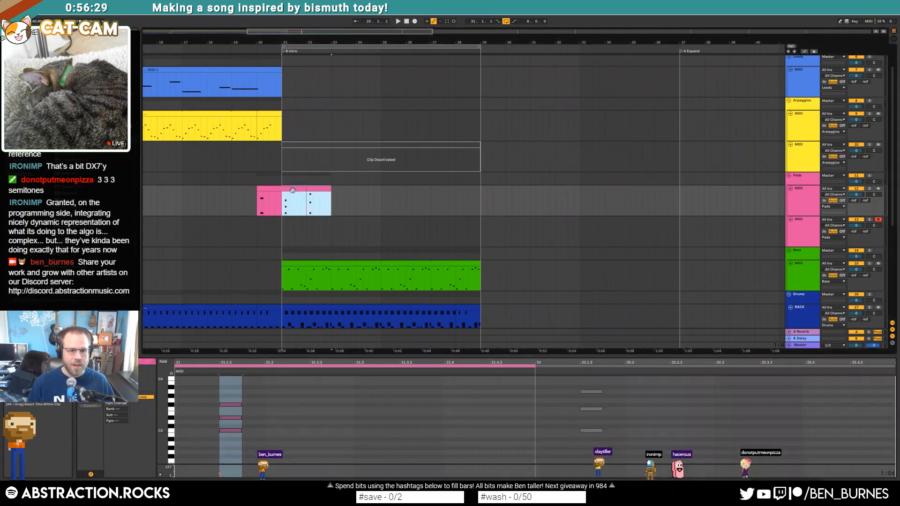
key(ctrl+d)
key(ctrl+d)
key(ctrl+d)
key(space)
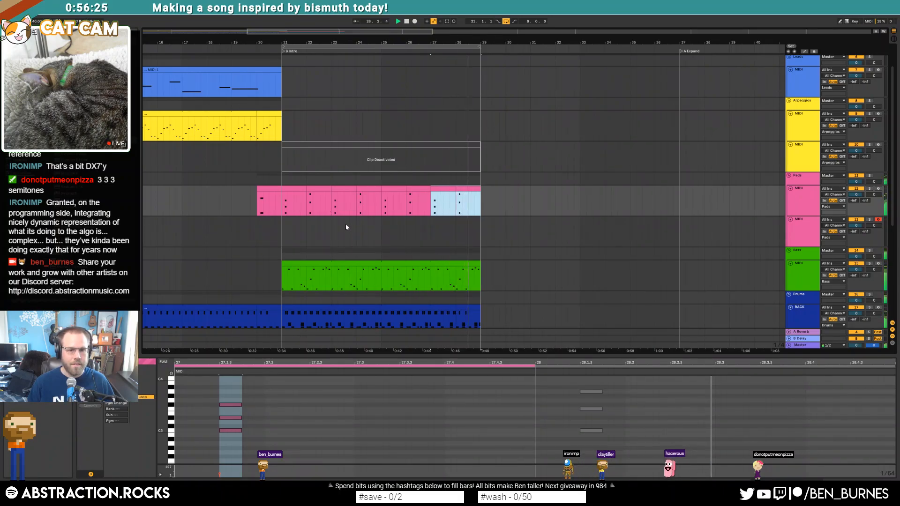
Step: Fill the pad clip from bar 21 to 29 with a repeating loop of its first two bars
click(318, 202)
key(space)
shift+click(292, 201)
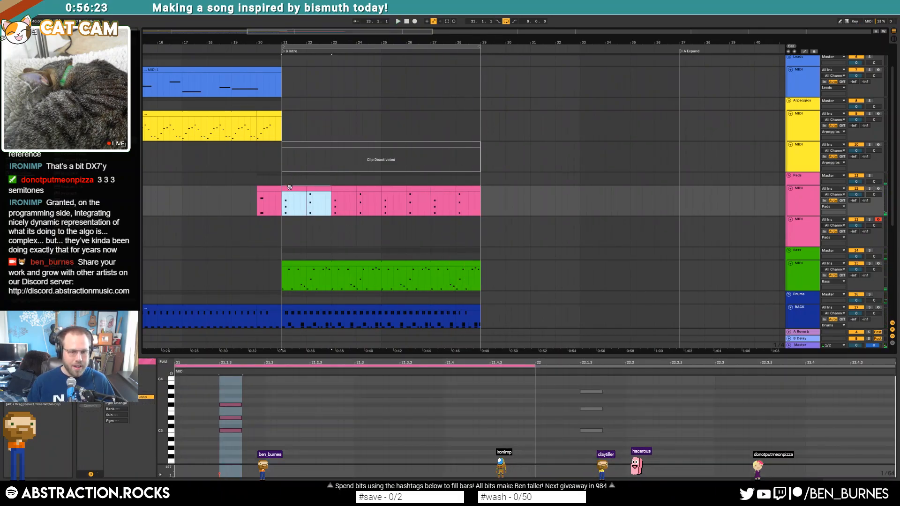
click(467, 407)
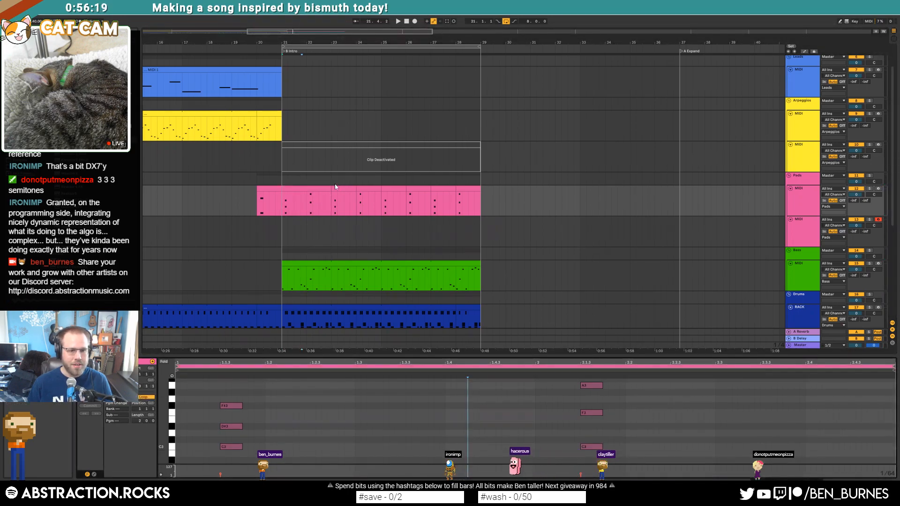
shift+click(481, 194)
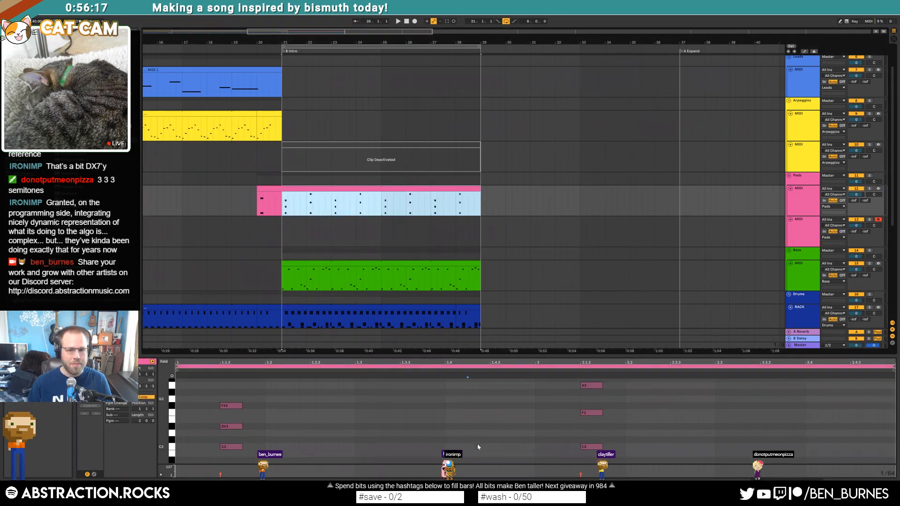
Step: Raise the middle note of the second pad chord by one semitone and play the section
click(589, 414)
key(Up)
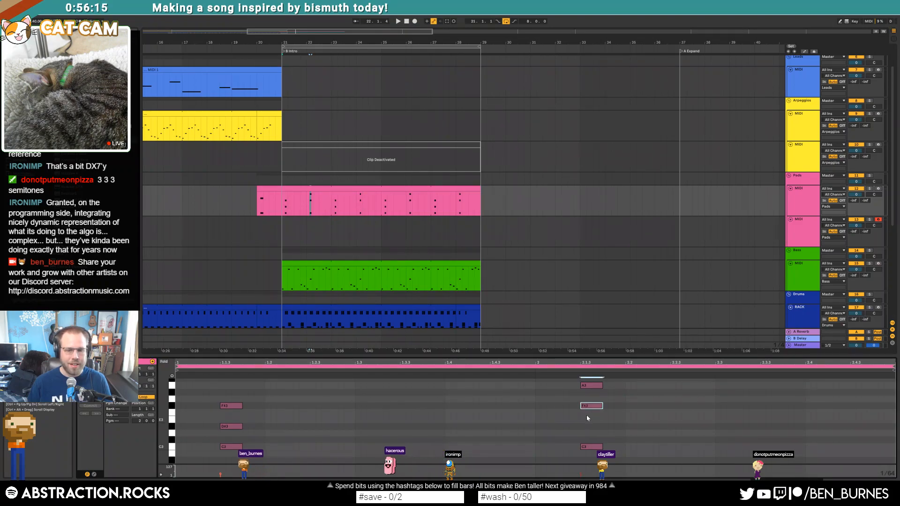
key(space)
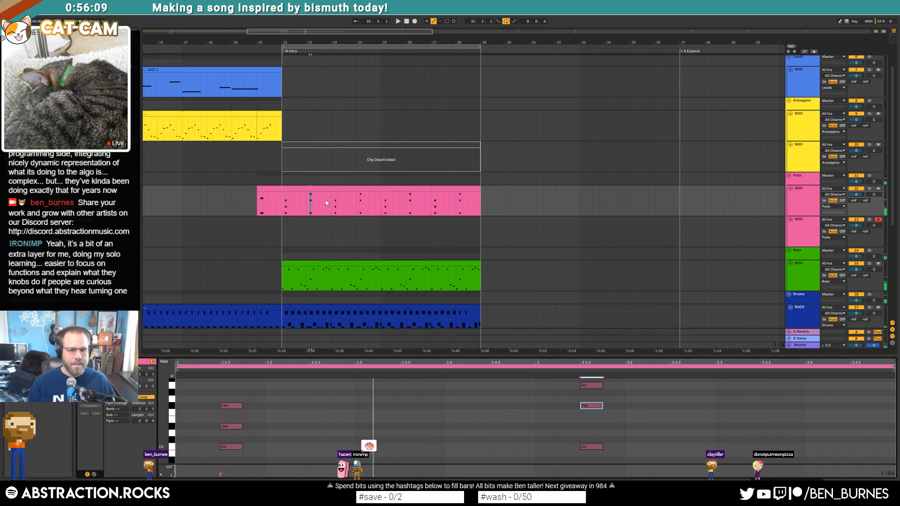
Step: Set the pad clip's loop length to 4 bars
click(139, 421)
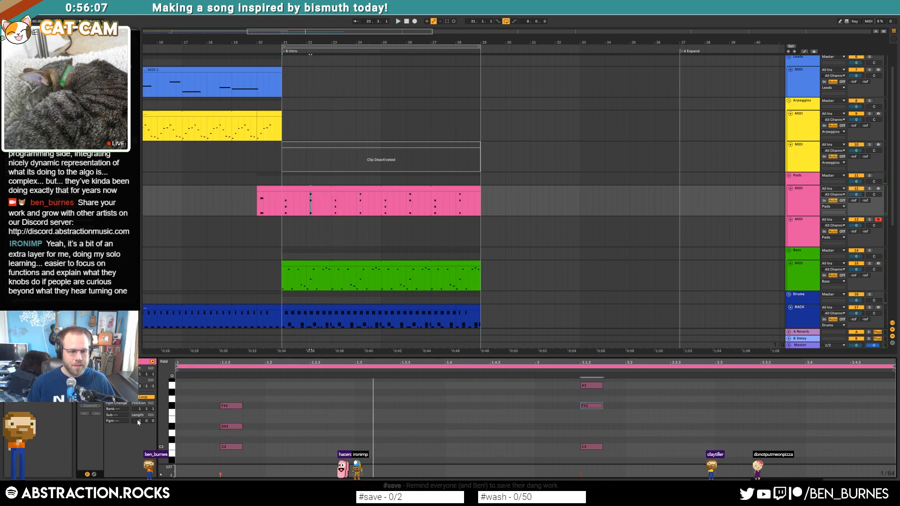
text(4)
key(Return)
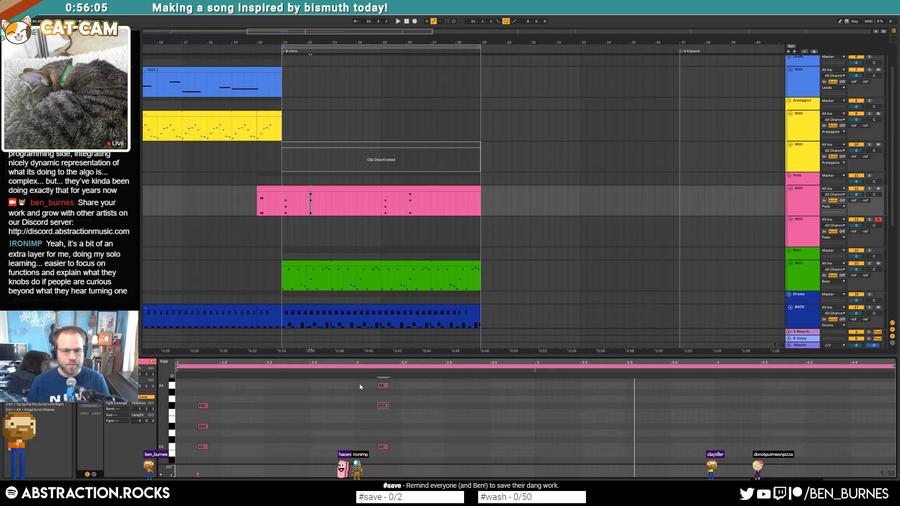
Step: Move the second pad chord from bar 2 to bar 3 of the clip and play it back
key(Delete)
click(535, 402)
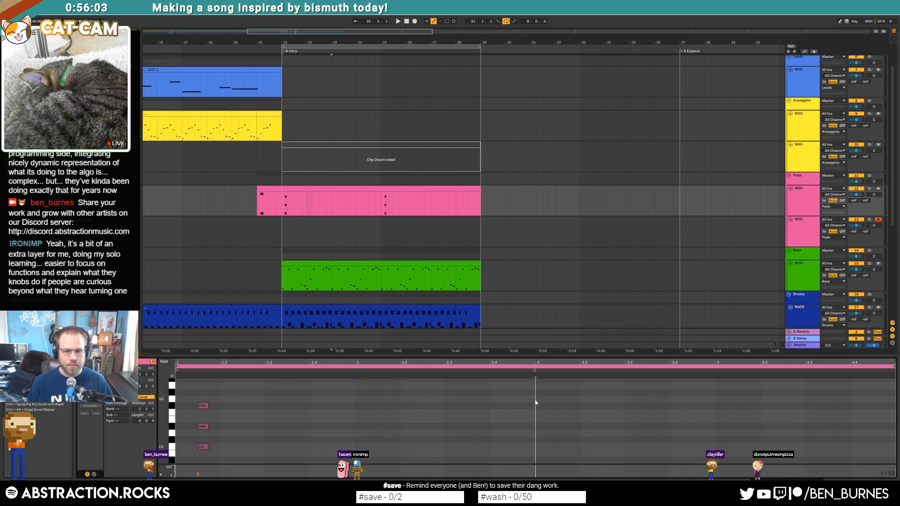
click(424, 402)
key(space)
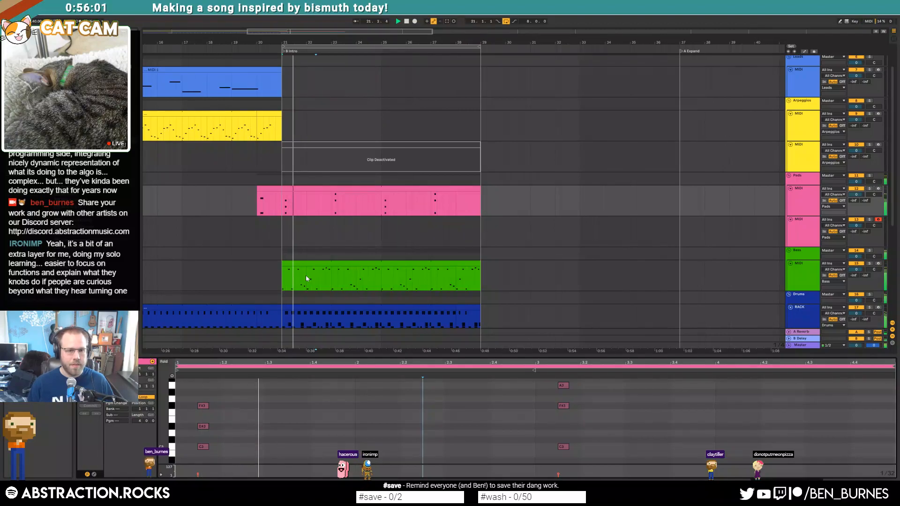
key(shift+Tab)
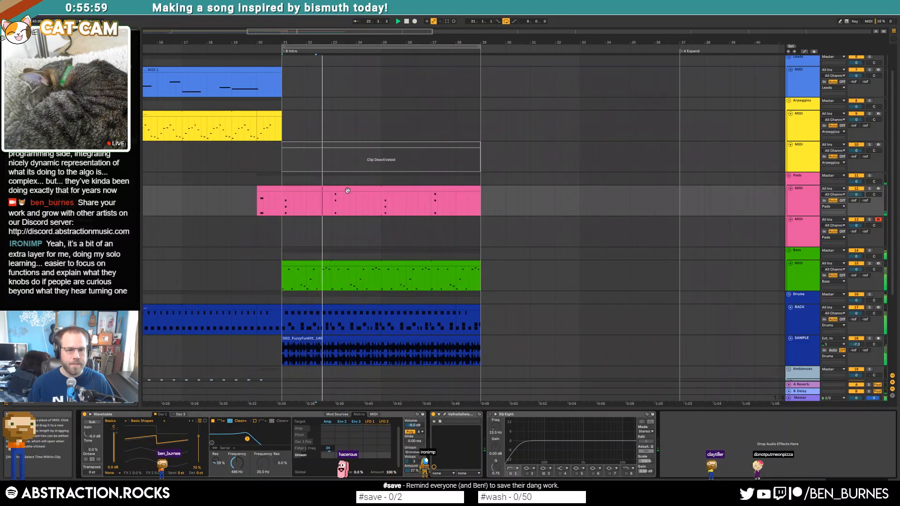
click(347, 190)
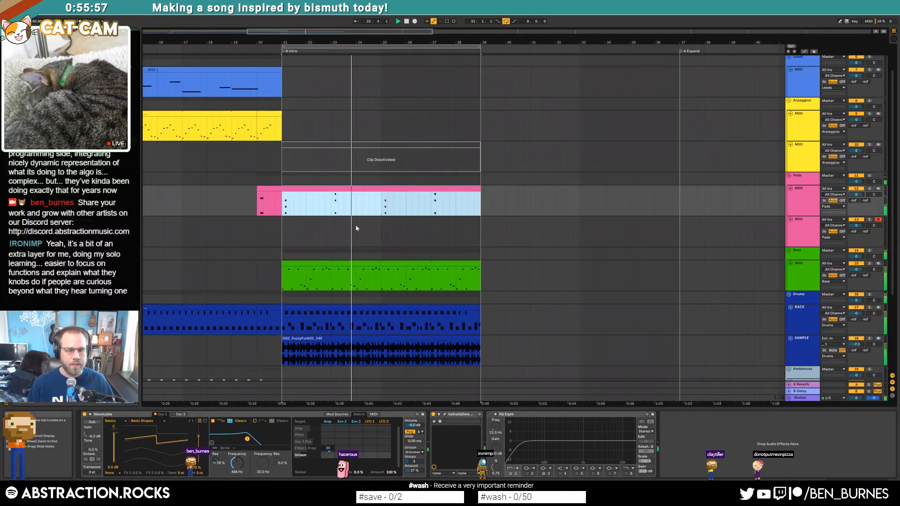
key(space)
Step: Try a short three-note run near the end of bar 4 in the pad clip
double_click(382, 193)
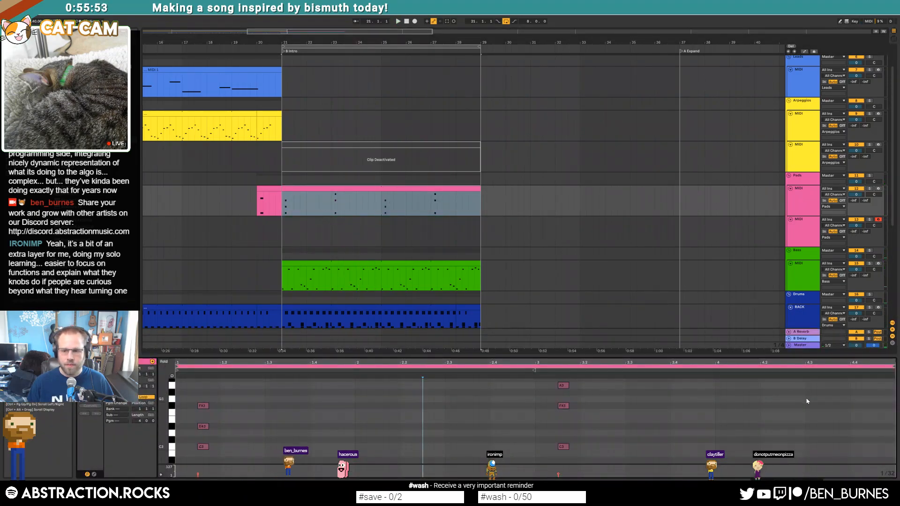
click(807, 400)
double_click(814, 399)
double_click(832, 393)
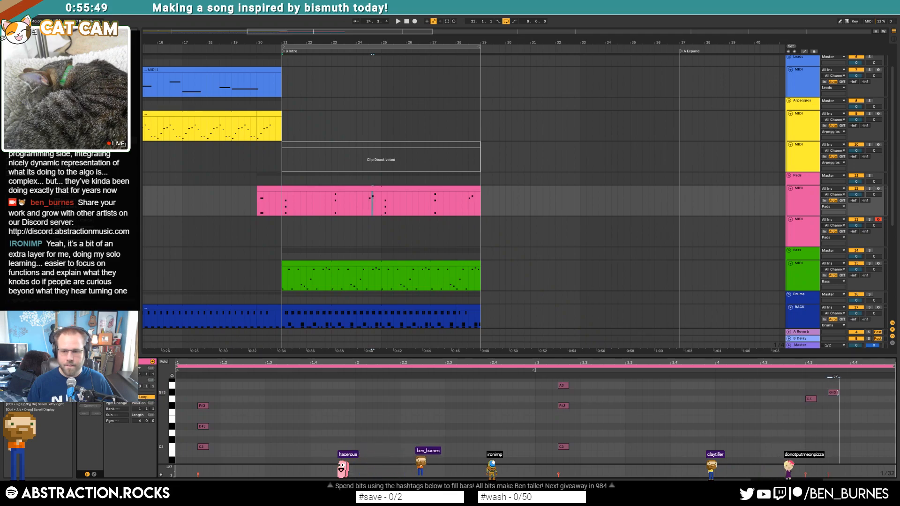
key(space)
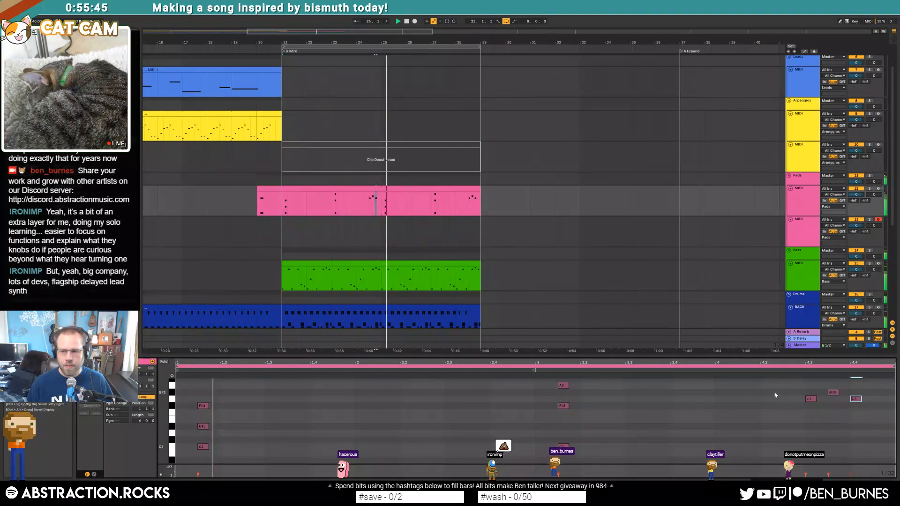
key(space)
drag(808, 380, 860, 422)
key(Delete)
Step: Move the B Intro pad clip down to the second Pads track and play it
click(370, 202)
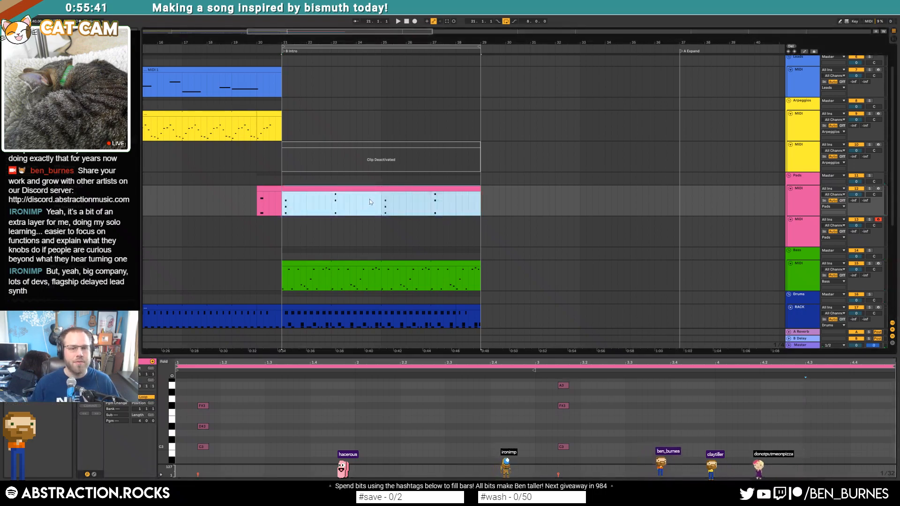
drag(369, 202, 382, 224)
key(space)
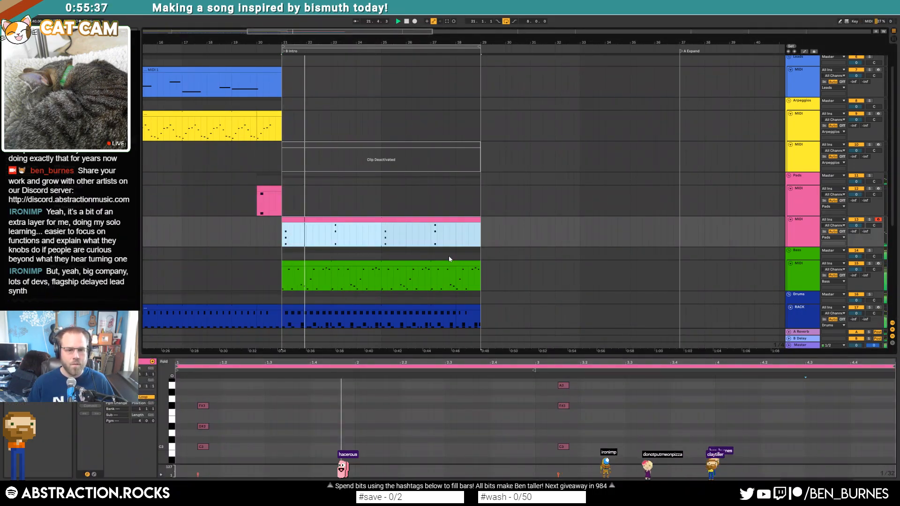
Step: Set the Delay to about 51% and the Reverb to about 35% in the pad's Kontakt Hybrid Keys instrument
key(shift+Tab)
click(95, 414)
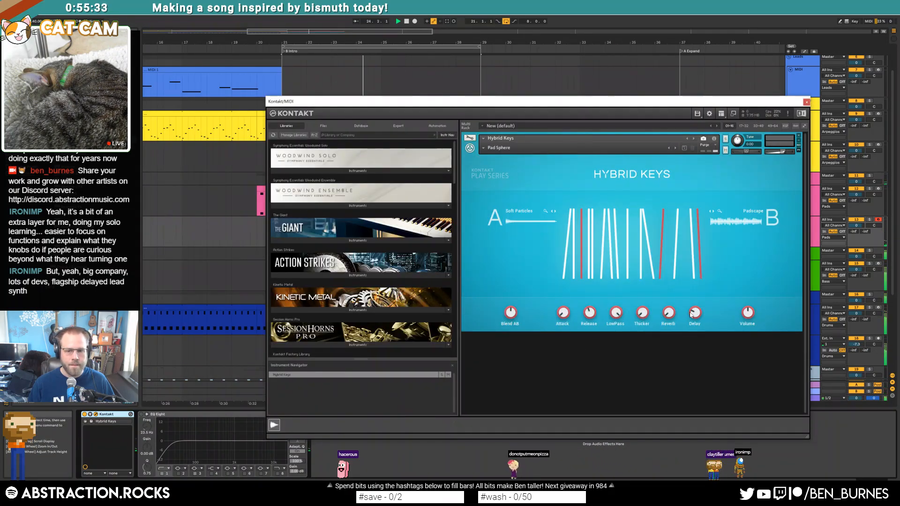
mouse_move(691, 313)
mouse_down()
mouse_move(682, 294)
mouse_move(665, 294)
mouse_move(694, 312)
mouse_up()
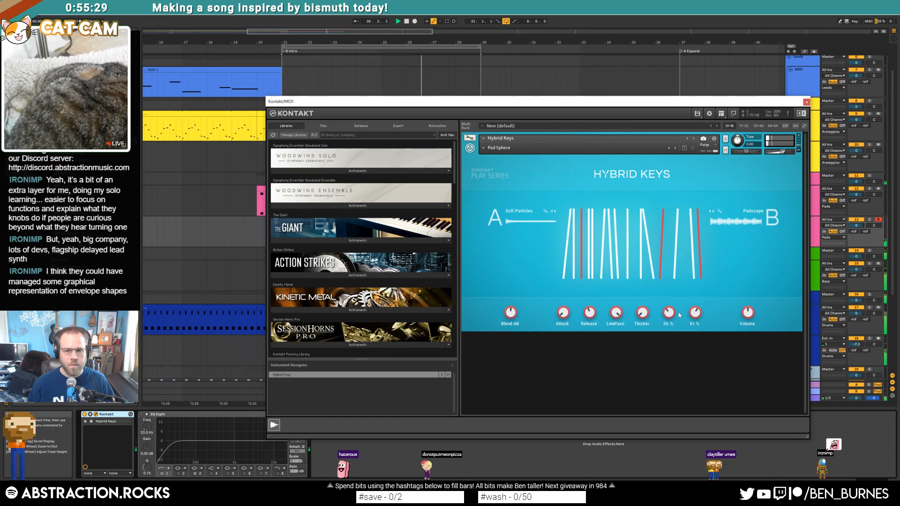
click(806, 102)
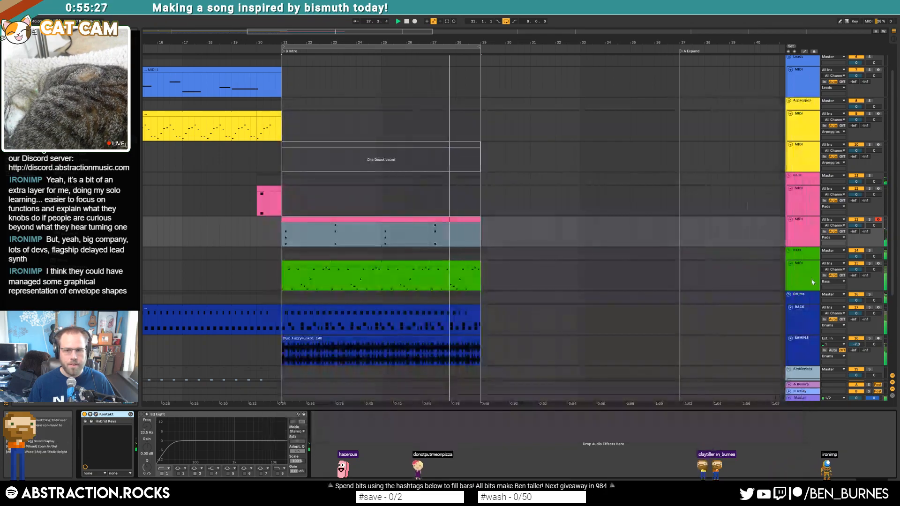
Step: Examine the Massive X synth settings on the Bass track during playback
click(812, 282)
drag(487, 116, 487, 114)
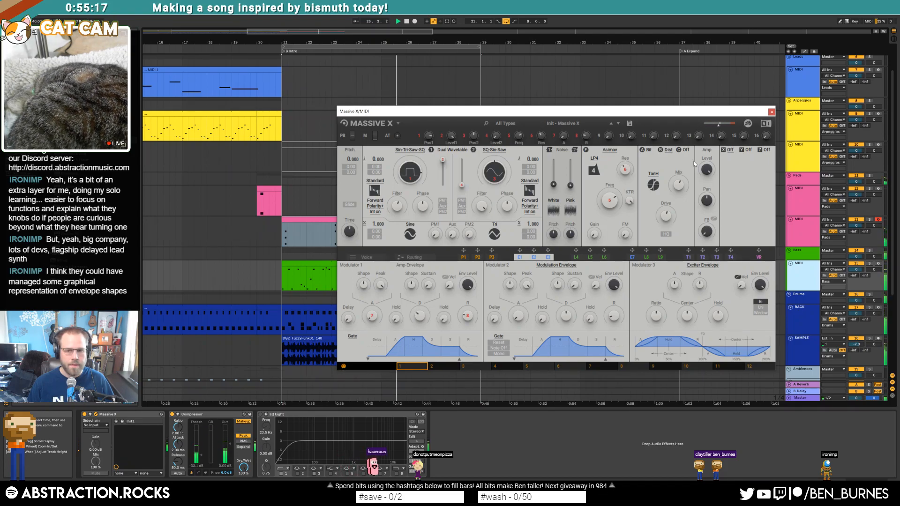
key(ctrl+alt+p)
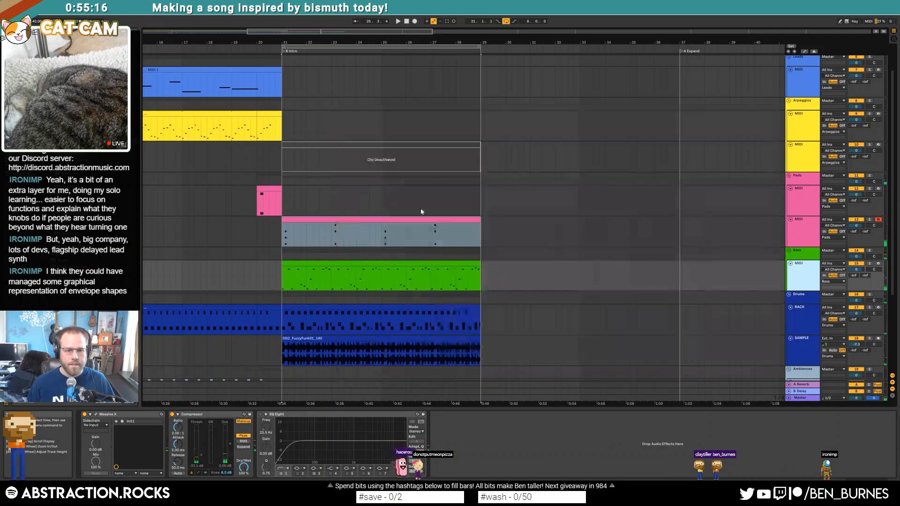
Step: Check the deactivated clip on the second Arpeggios track and play the B Intro section
click(381, 265)
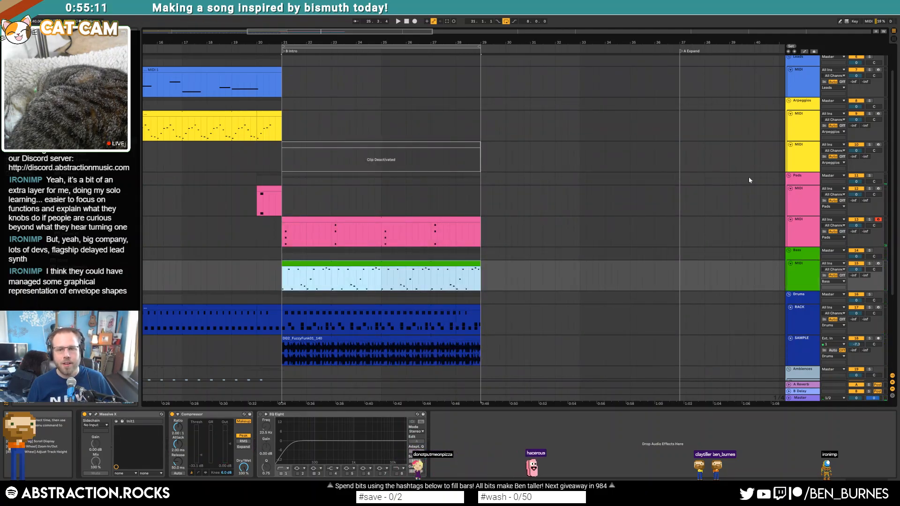
click(811, 151)
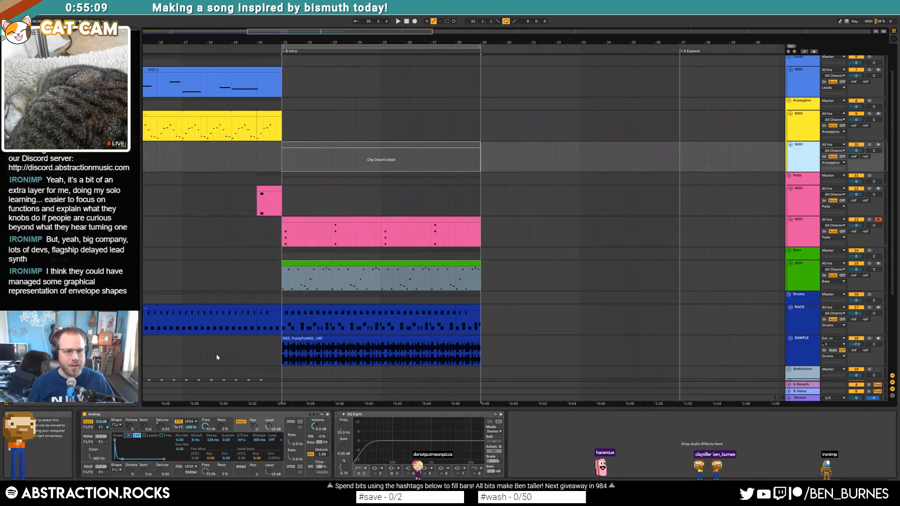
key(0)
key(space)
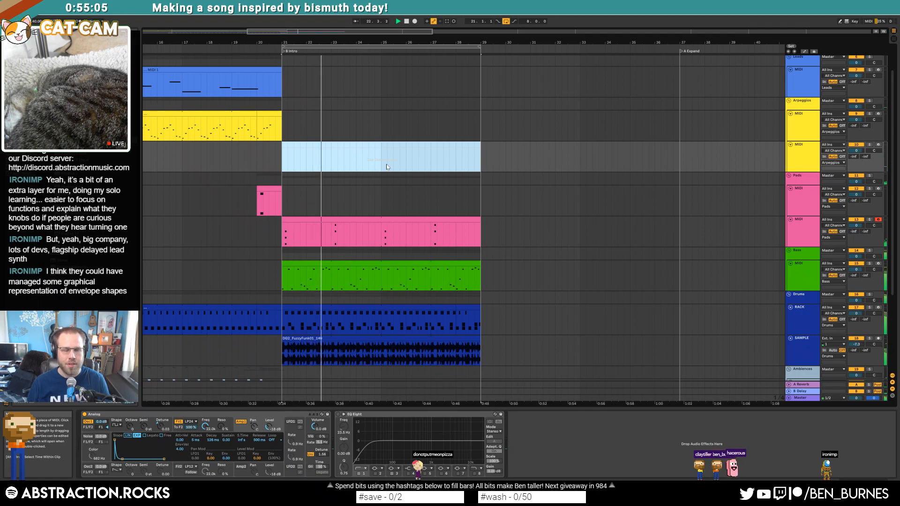
Step: Copy the B Intro bass clip onto the first Arpeggios track and transpose its notes to a higher octave
drag(333, 263, 336, 131)
key(space)
key(space)
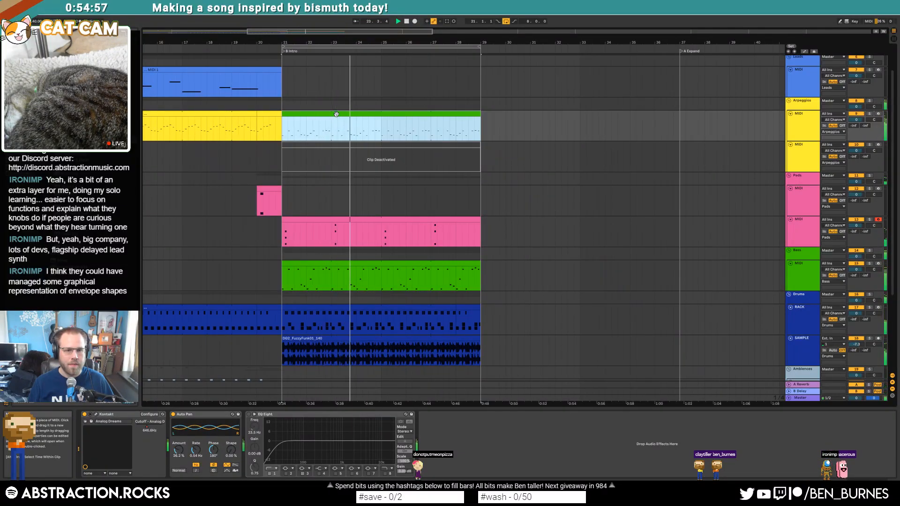
double_click(336, 114)
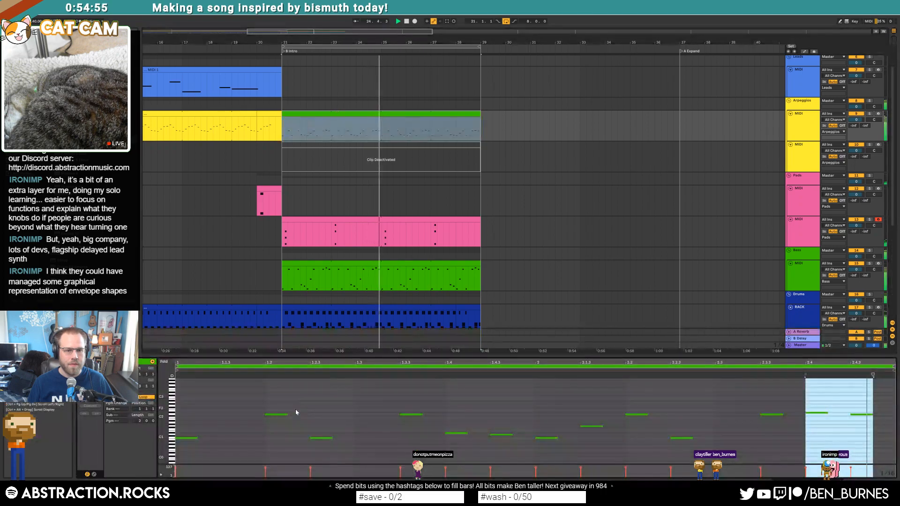
scroll(294, 407, down, 3)
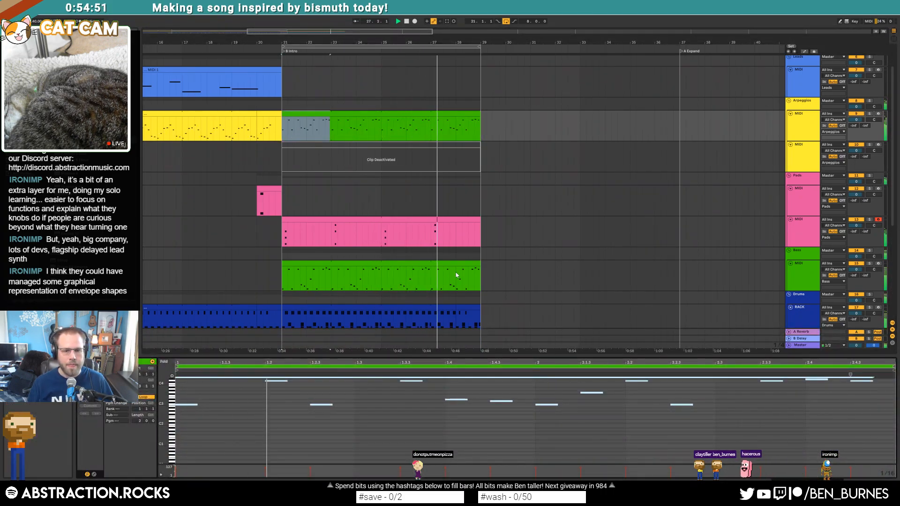
Step: Review the bass's Massive X oscillators, routing and modulation envelopes
click(799, 280)
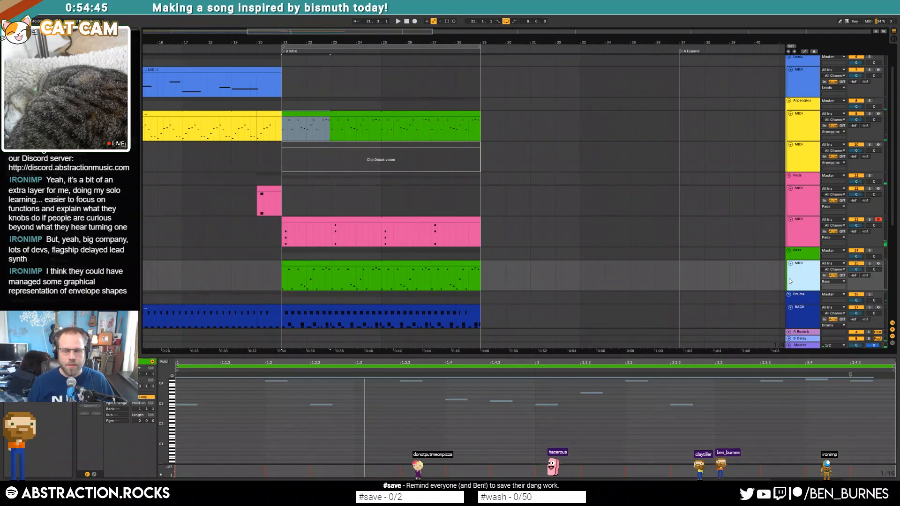
click(530, 232)
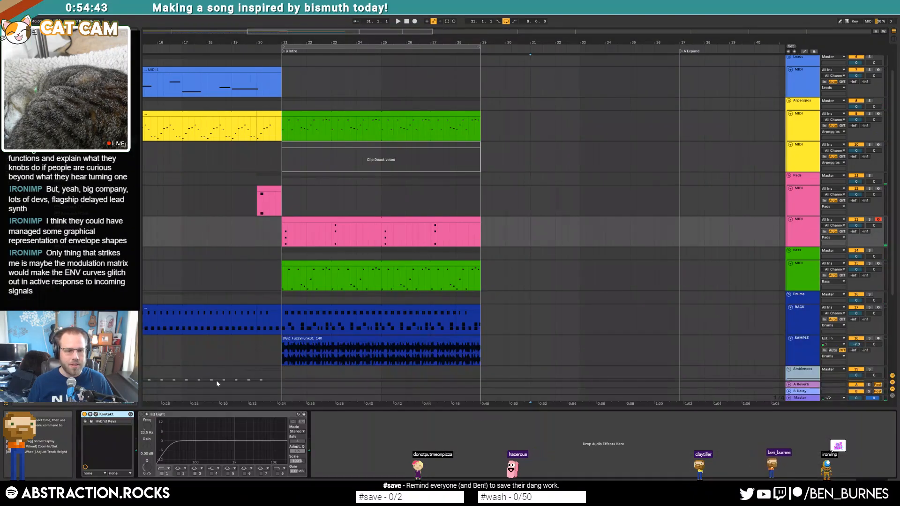
click(532, 281)
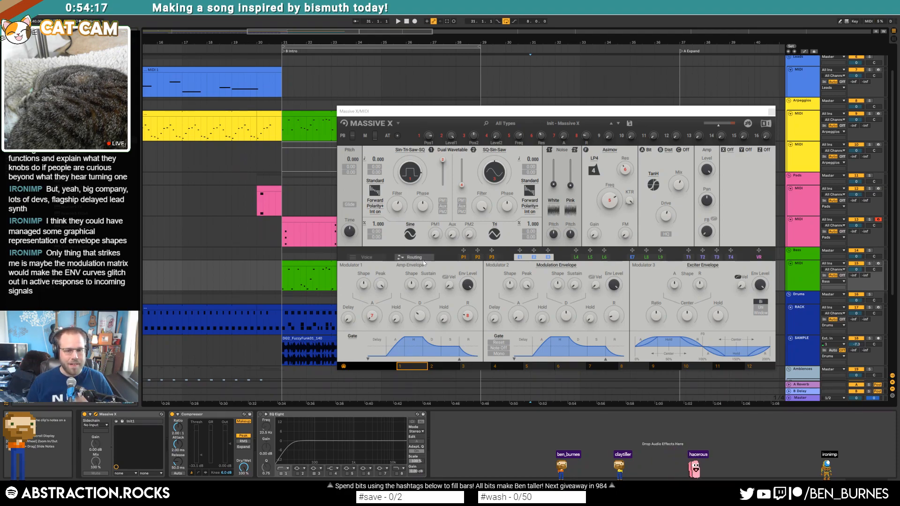
click(439, 346)
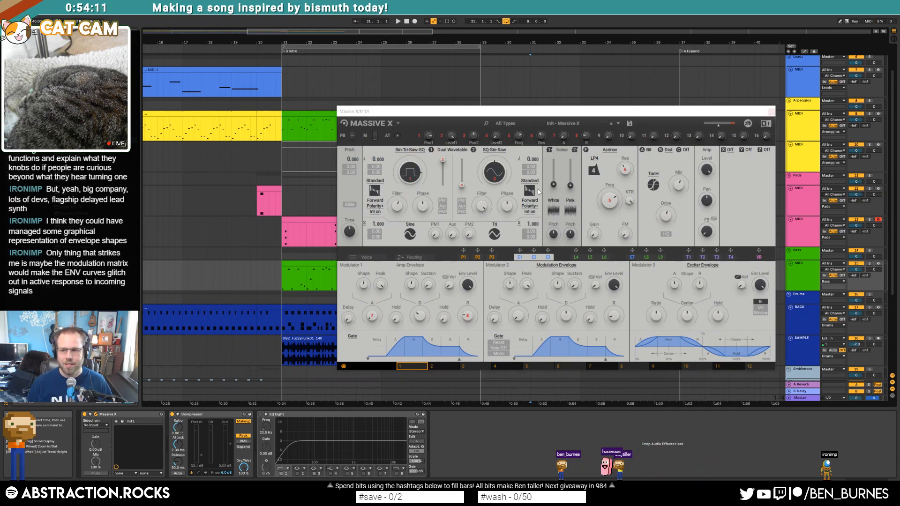
key(ctrl+alt+p)
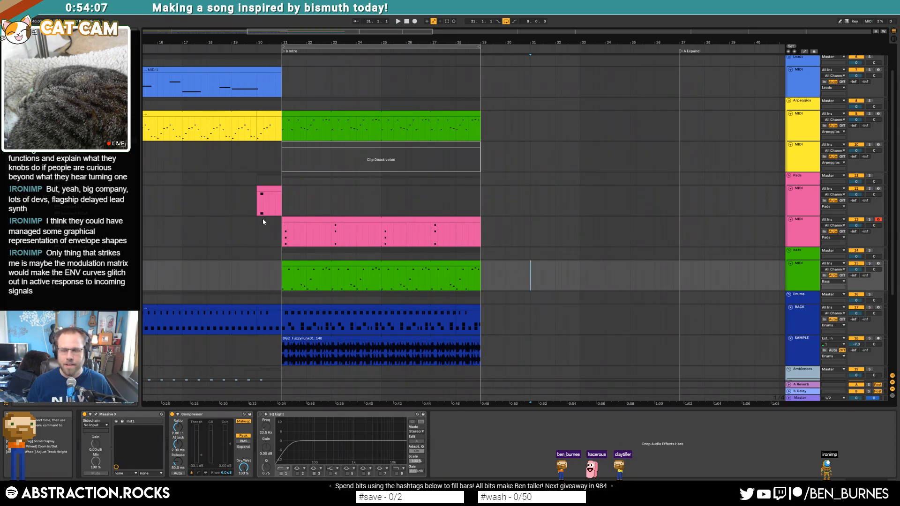
Step: Play the transition from bar 20 into the B Intro and listen to the bass with the arpeggio
click(257, 207)
key(space)
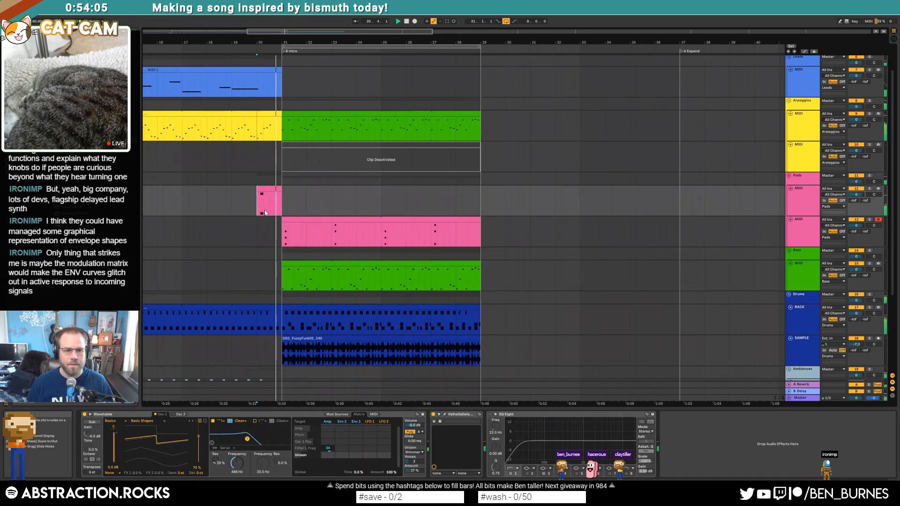
click(391, 264)
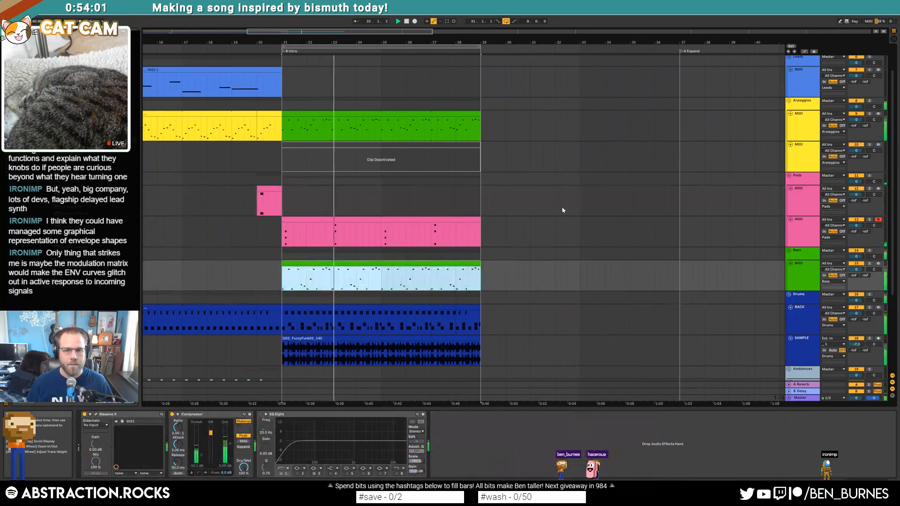
scroll(564, 210, up, 1)
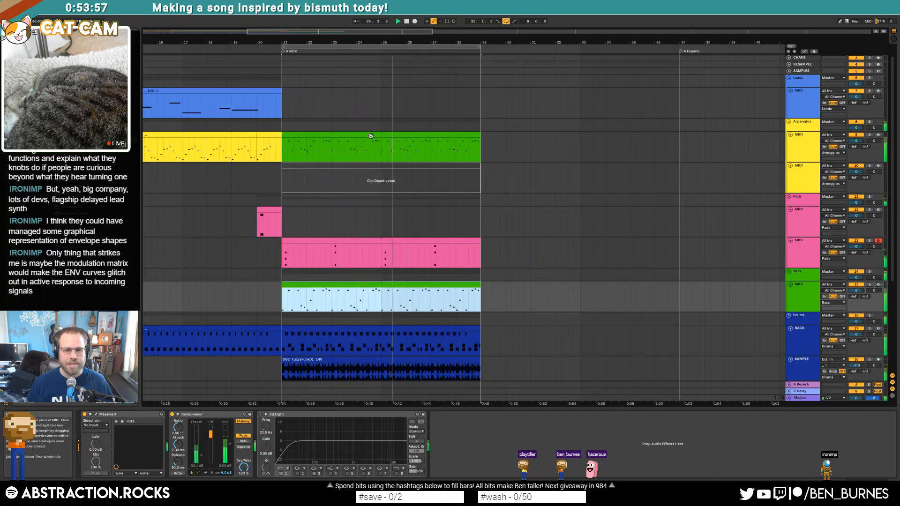
Step: Insert a MIDI track below the Bass group's MIDI track and create an empty two-bar clip on it at bar 21
click(812, 294)
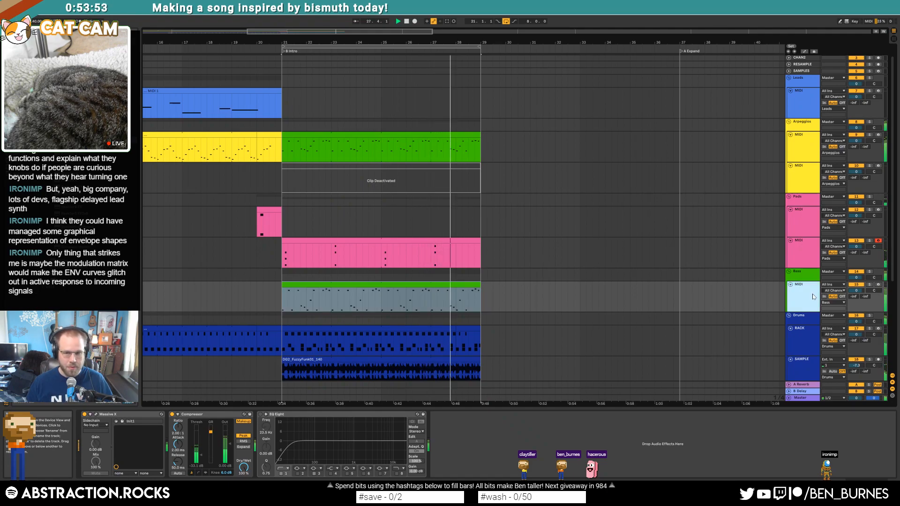
key(ctrl+shift+t)
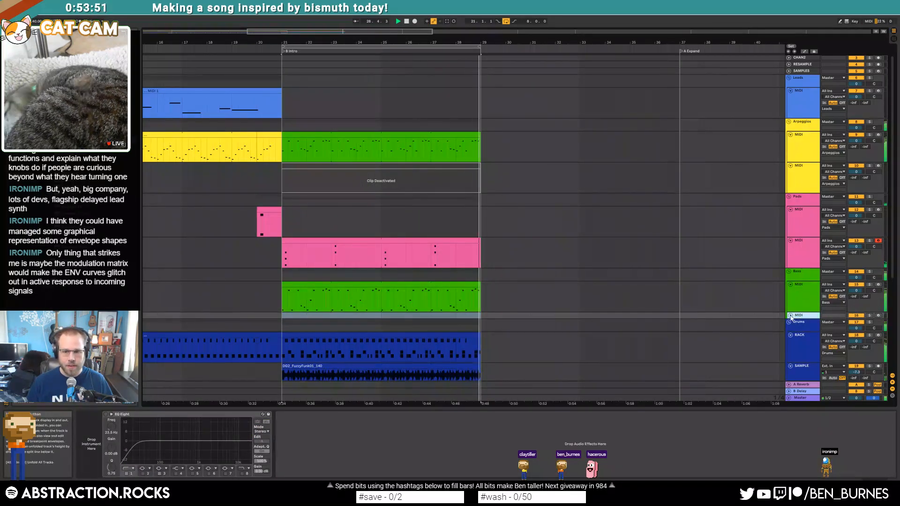
click(790, 316)
key(space)
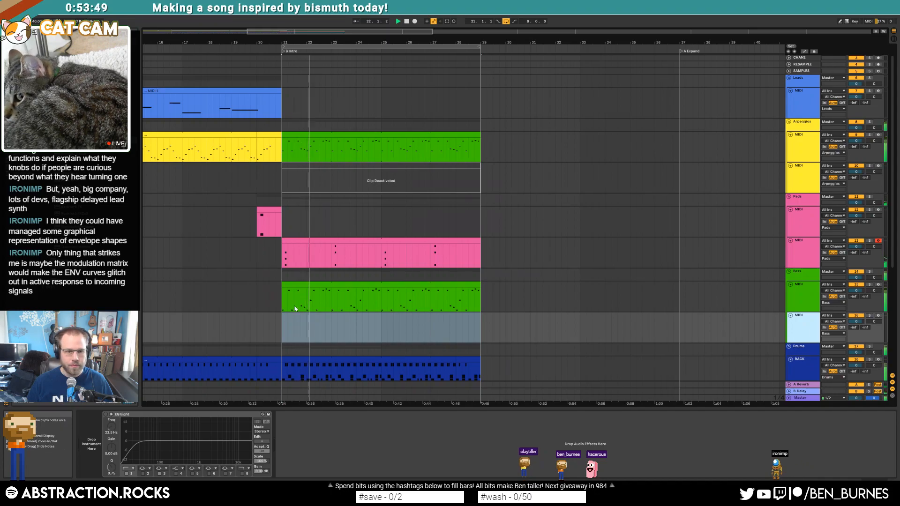
drag(282, 328, 300, 328)
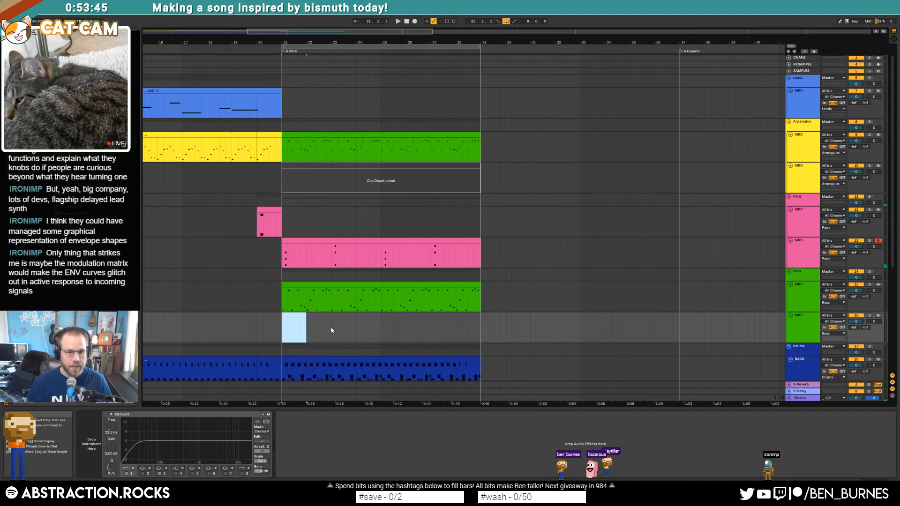
key(ctrl+shift+m)
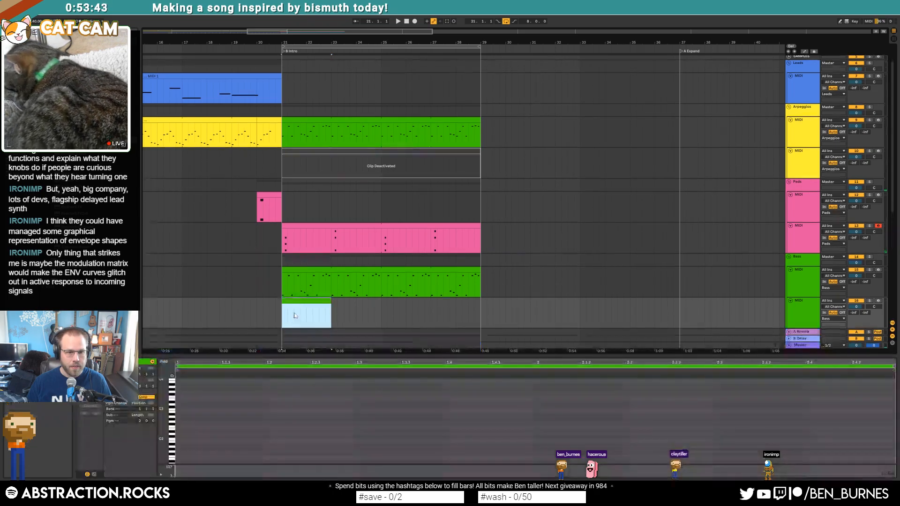
Step: Draw a C1 note at the start of the new bass clip, lengthen it and duplicate it into a three-note rhythm in the first bar
drag(167, 412, 162, 385)
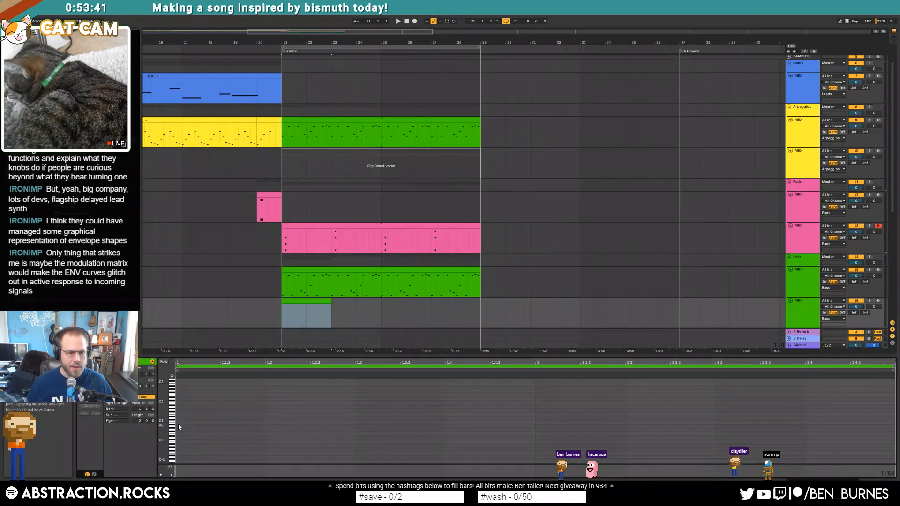
double_click(226, 422)
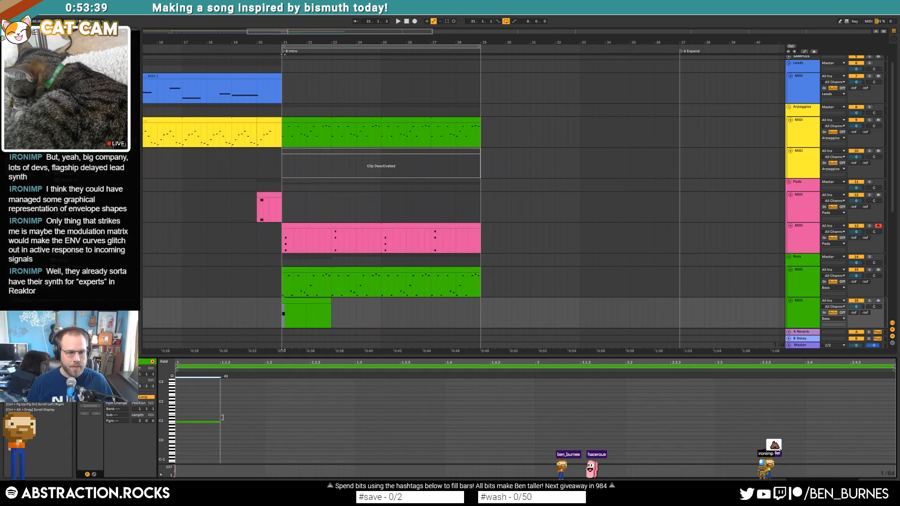
drag(172, 417, 165, 417)
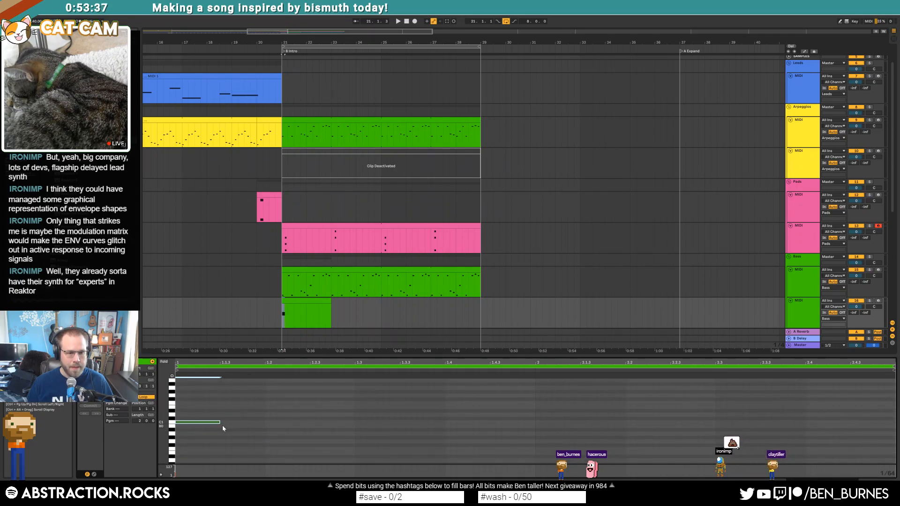
drag(220, 421, 250, 423)
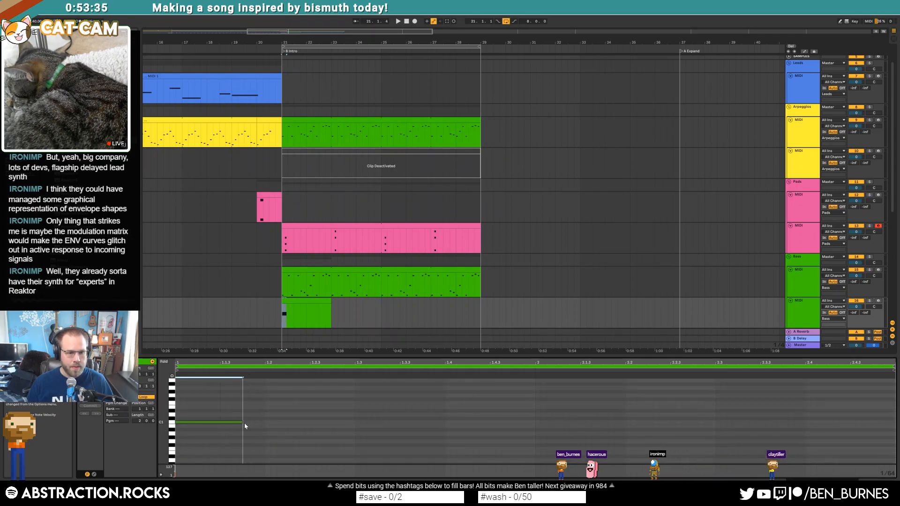
drag(309, 442, 309, 443)
key(ctrl+d)
key(ctrl+d)
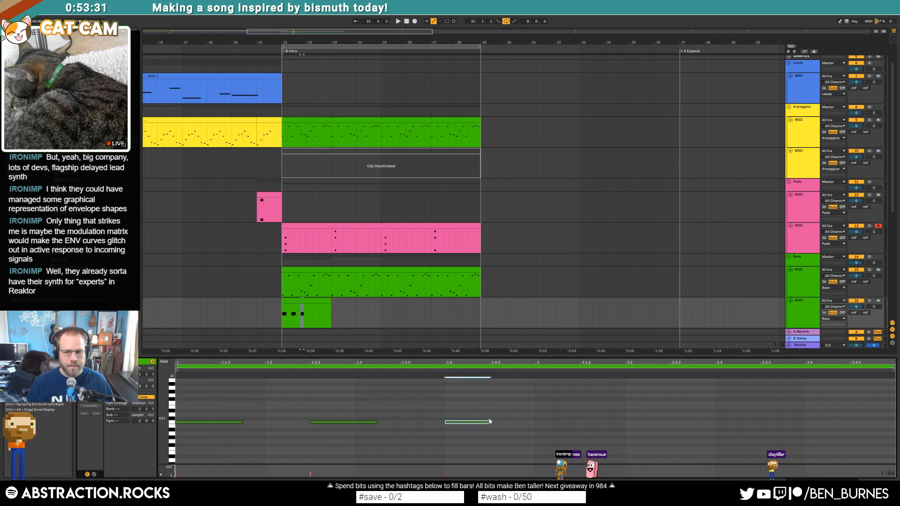
Step: Load the Analog instrument on the new bass track, adjust its oscillator shapes and remove the EQ Eight
key(shift+Tab)
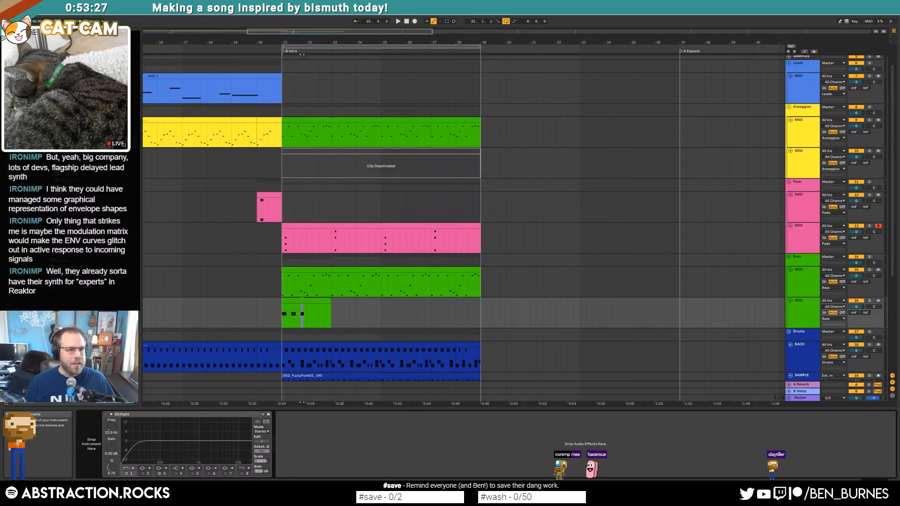
drag(98, 417, 94, 436)
click(119, 425)
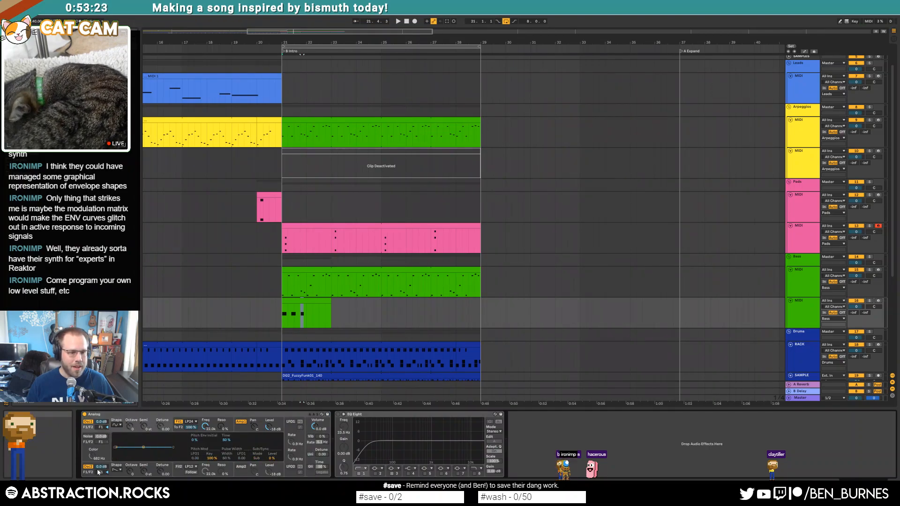
click(115, 471)
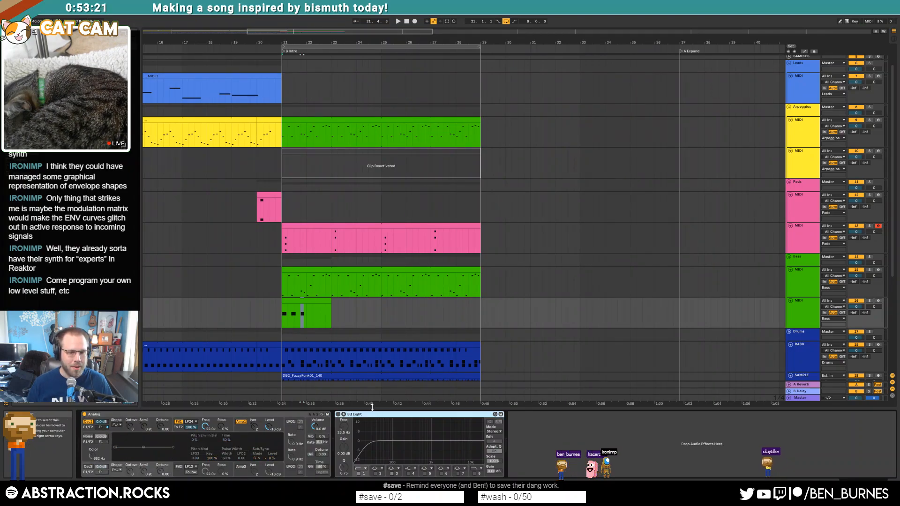
Step: Select all notes in the new bass clip and play them to hear the Analog sound
double_click(315, 308)
key(ctrl+a)
key(space)
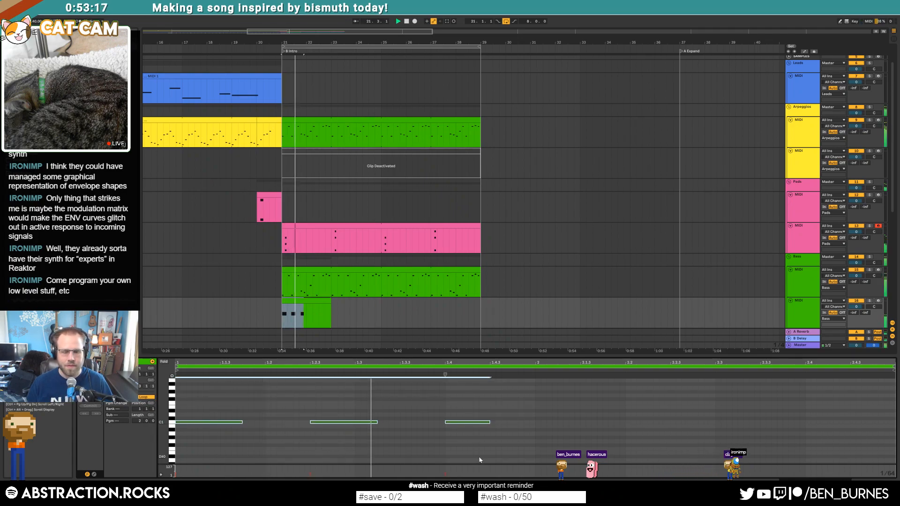
key(space)
Step: Show Analog's amp envelope and add a Redux effect with its downsampling mode set to Soft
key(shift+Tab)
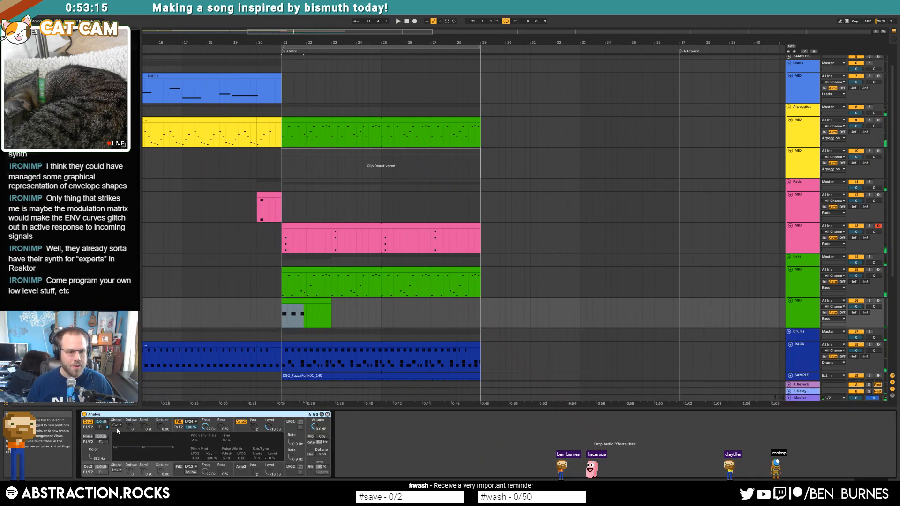
click(236, 430)
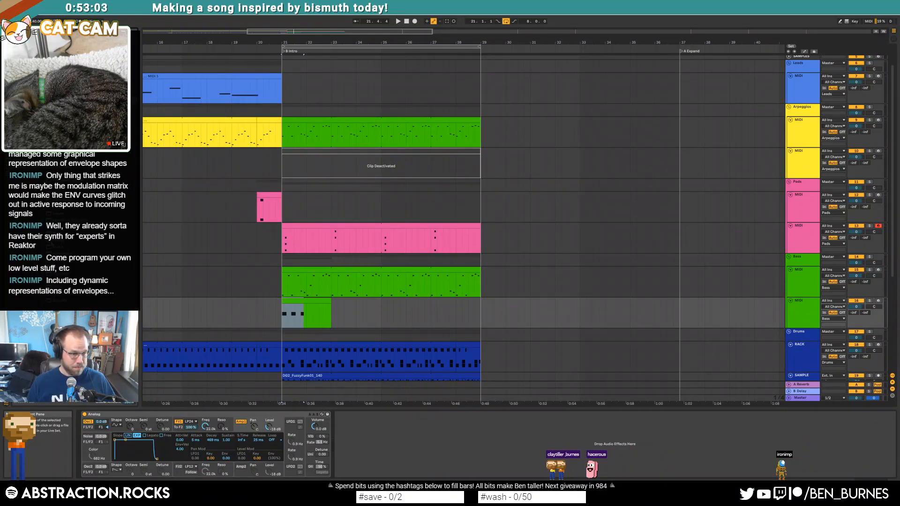
drag(381, 461, 379, 457)
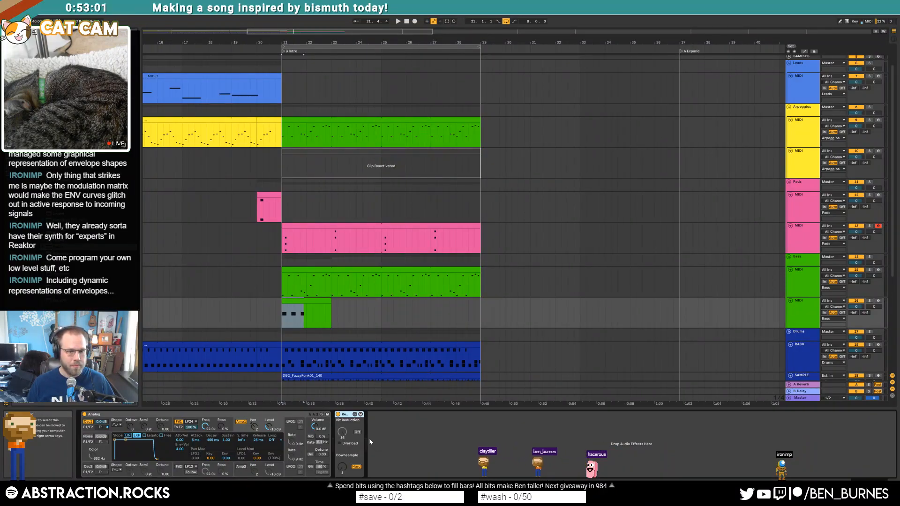
click(354, 466)
Step: Extend the new bass clip to bar 29 so its pattern repeats through the B Intro, and play the section
key(space)
drag(330, 311, 477, 306)
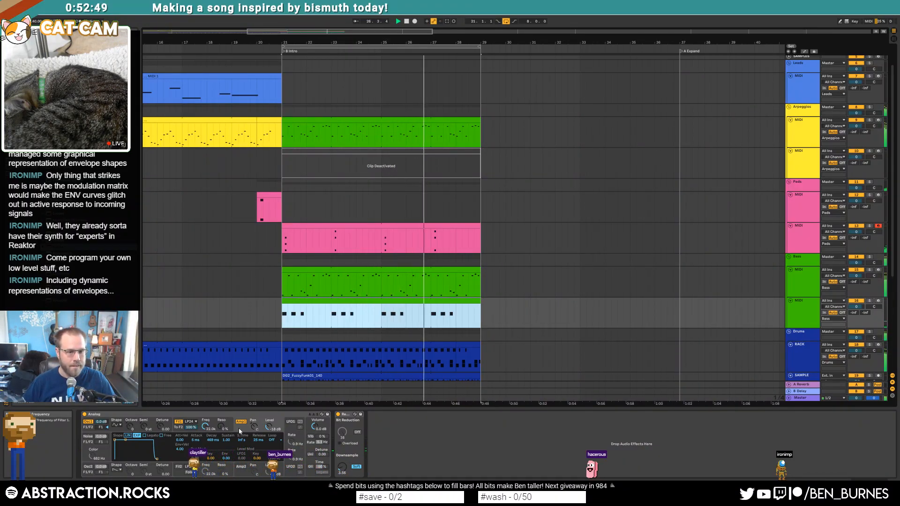
click(869, 300)
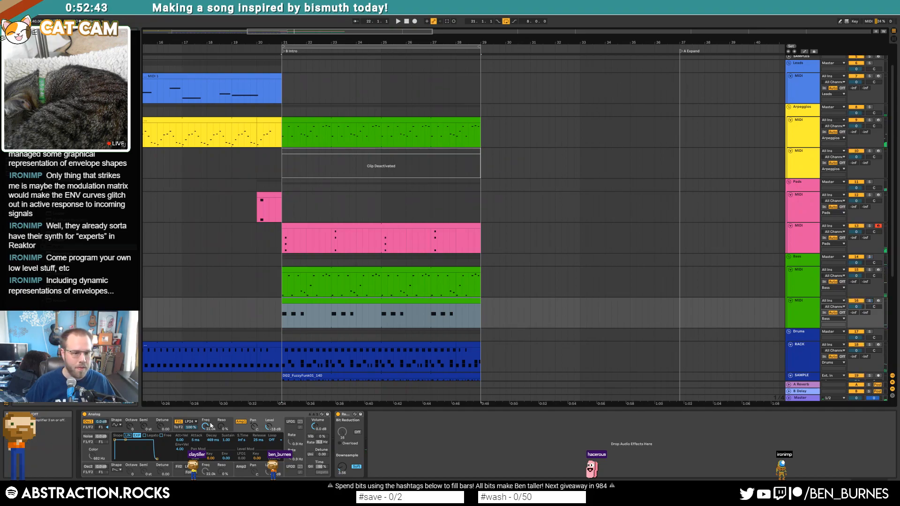
key(space)
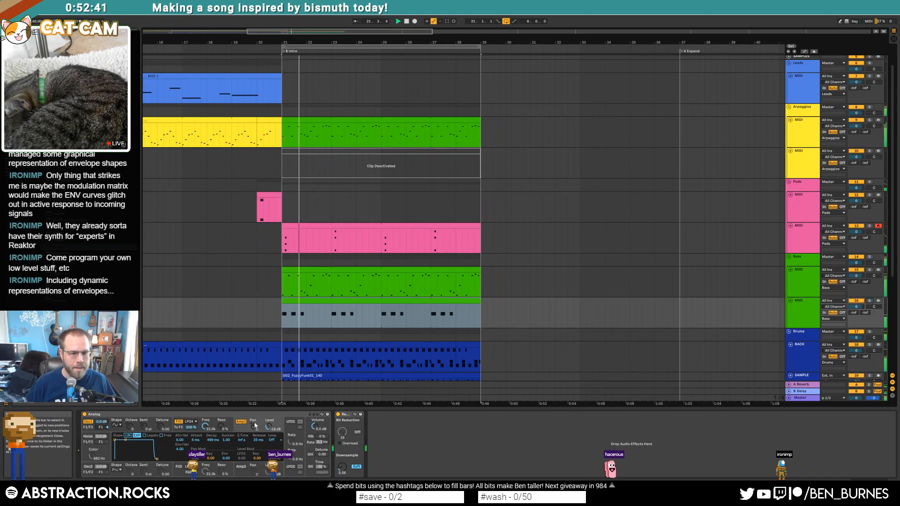
Step: Transpose the three notes in the new bass clip up one octave and play them
double_click(304, 312)
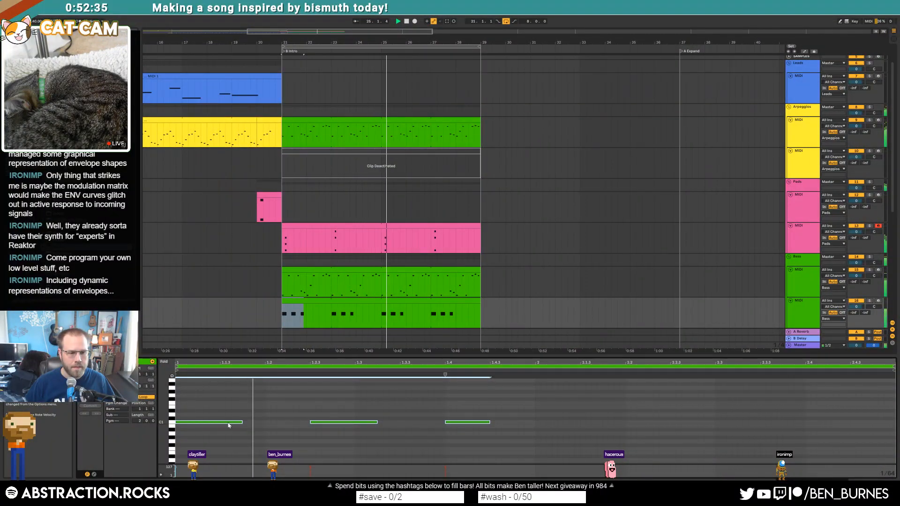
key(shift+Tab)
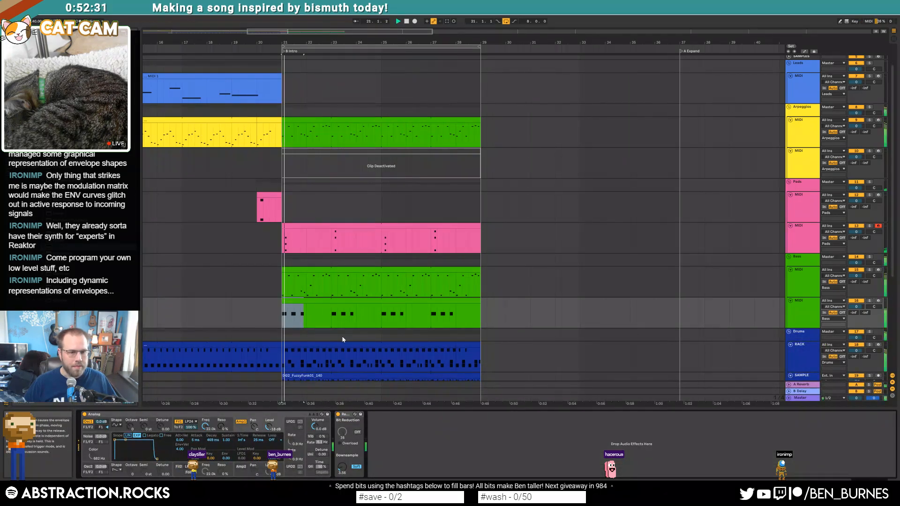
key(space)
key(shift+Tab)
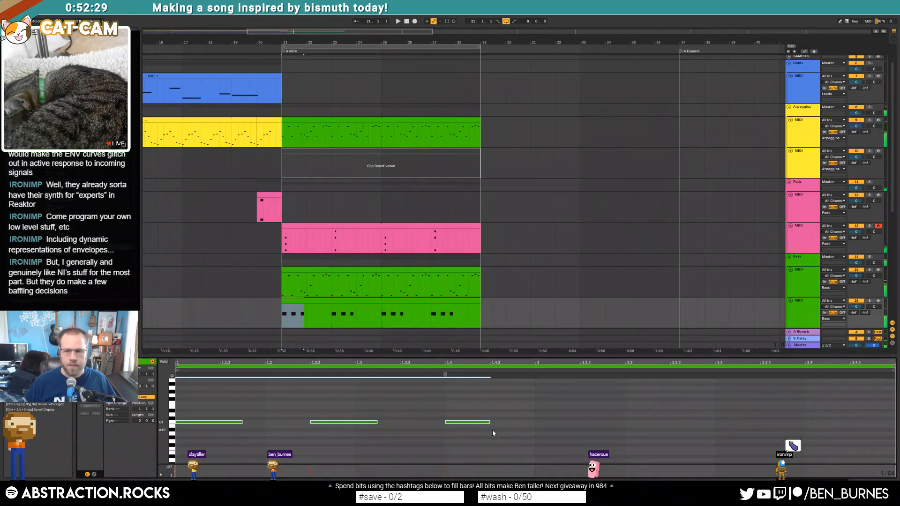
key(shift+Up)
key(space)
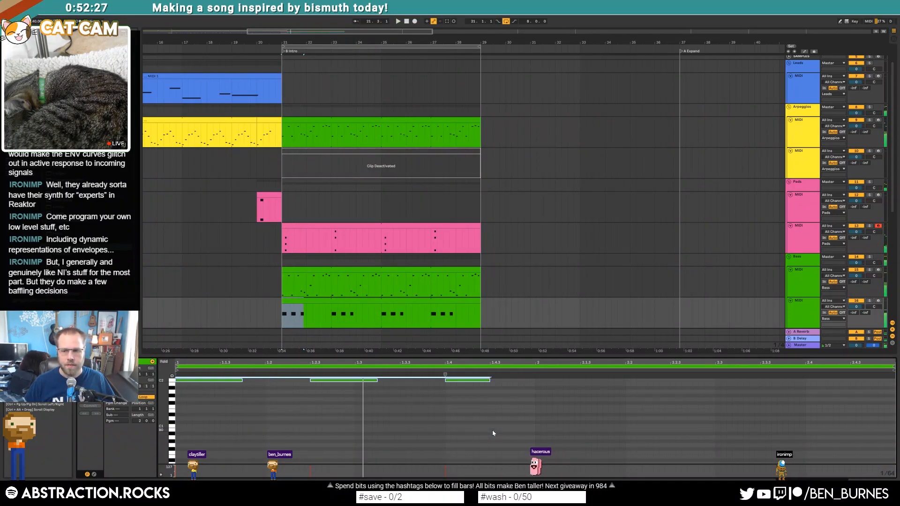
Step: Enable Analog's second oscillator and adjust its octave while playing the B Intro
key(shift+Tab)
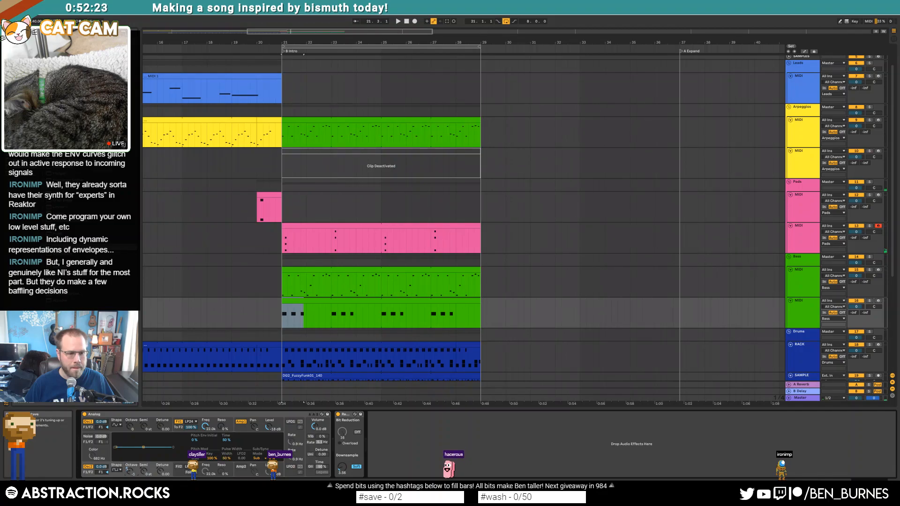
key(space)
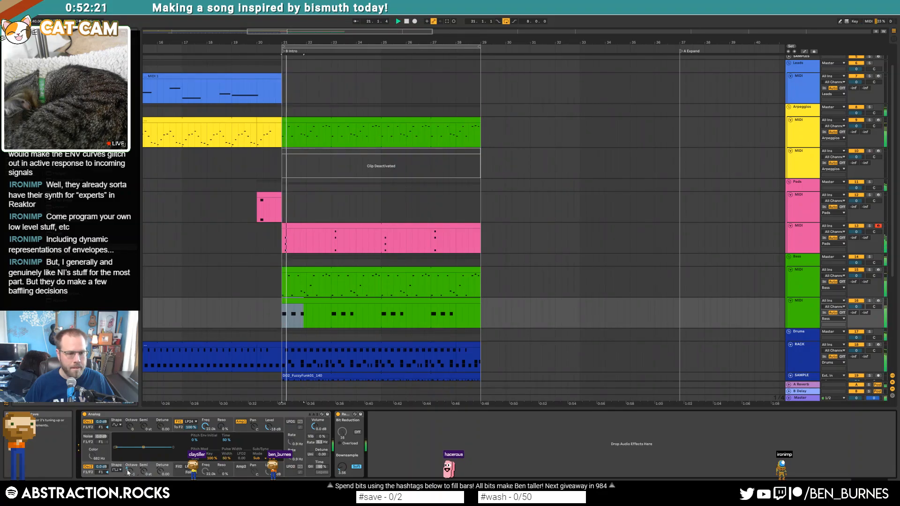
key(space)
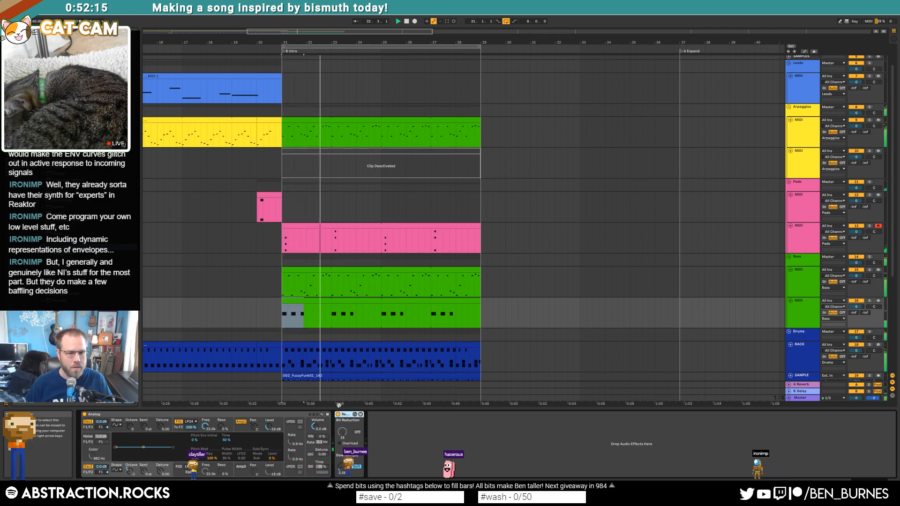
Step: Replace the Redux after Analog with a Saturator, raise its Drive to about 10 dB and listen to the bass
key(Delete)
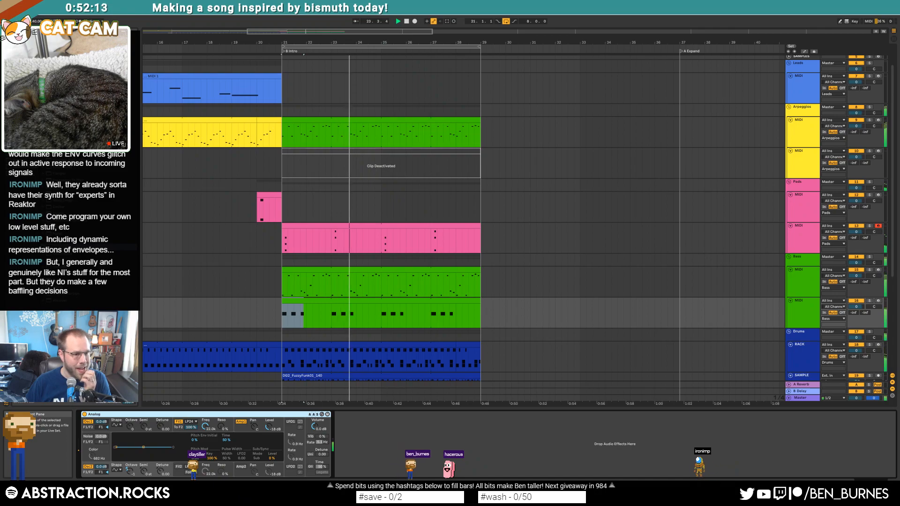
click(345, 436)
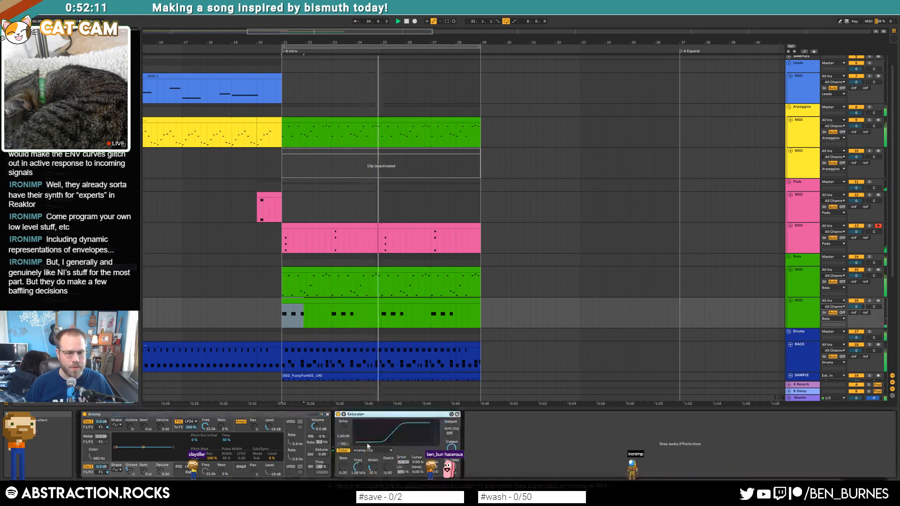
drag(343, 429, 344, 414)
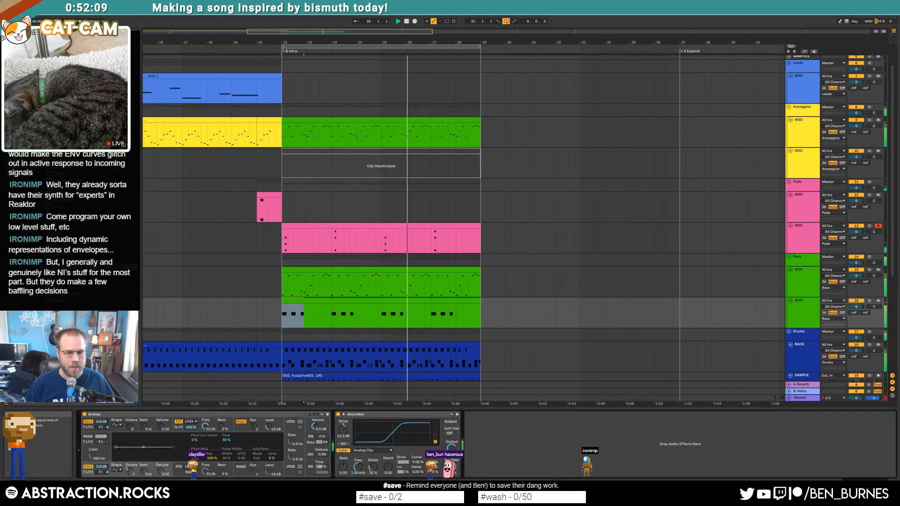
key(space)
key(space)
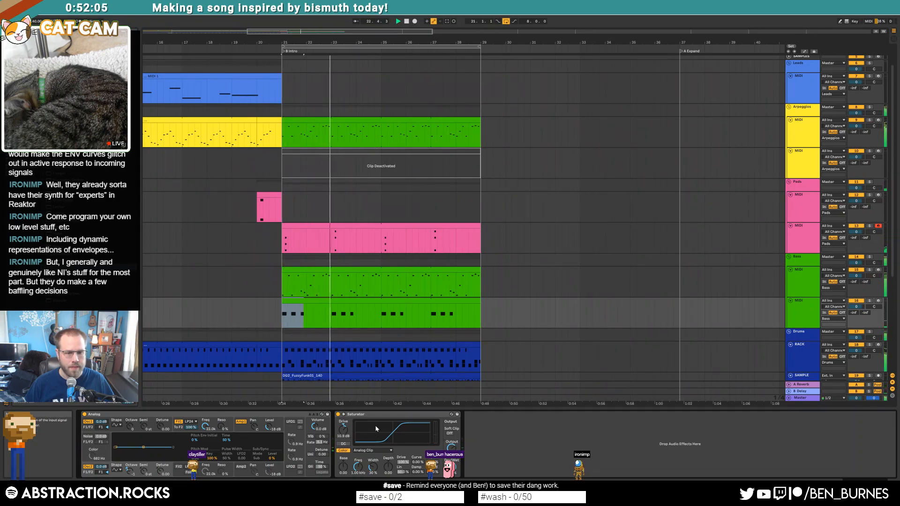
key(space)
Step: Edit bars 23–25 of the upper bass clip, repitching the middle notes into a descending run, and play the result
click(363, 270)
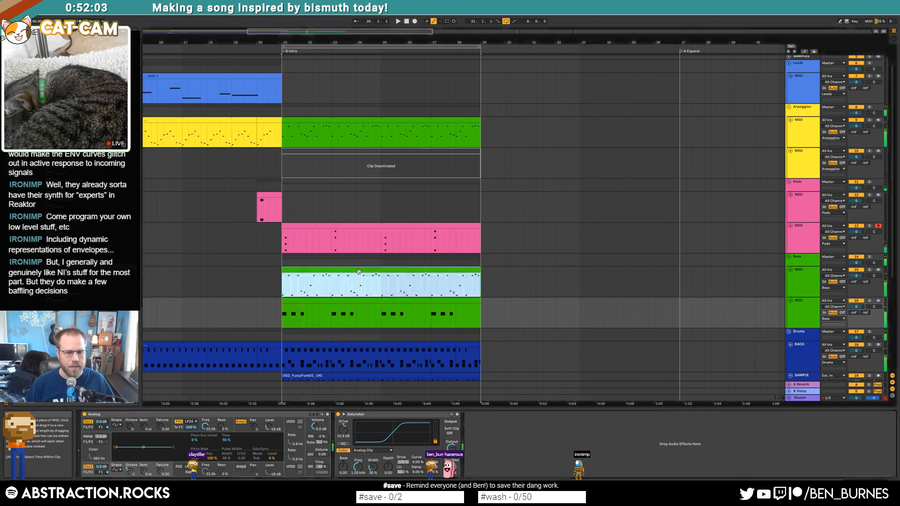
click(370, 284)
drag(333, 285, 382, 287)
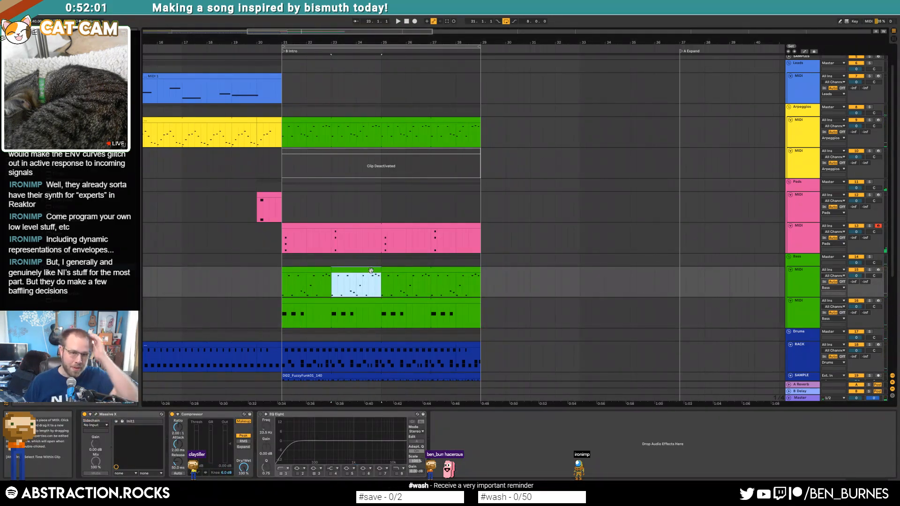
double_click(371, 271)
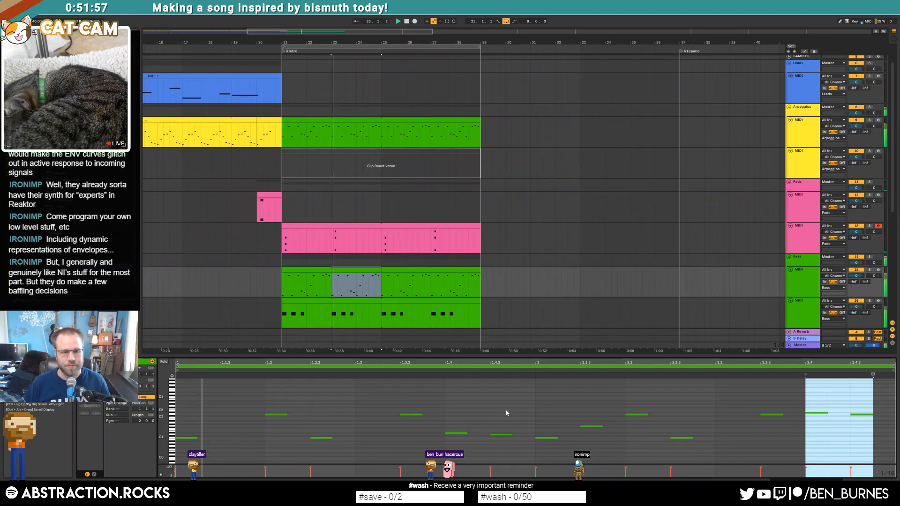
key(space)
drag(449, 411, 547, 466)
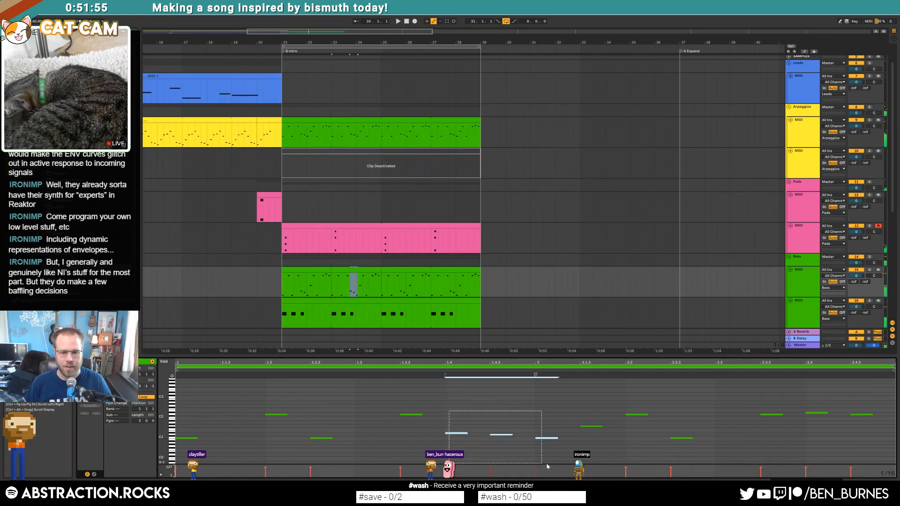
drag(588, 411, 591, 436)
drag(626, 402, 640, 440)
key(Down)
key(Down)
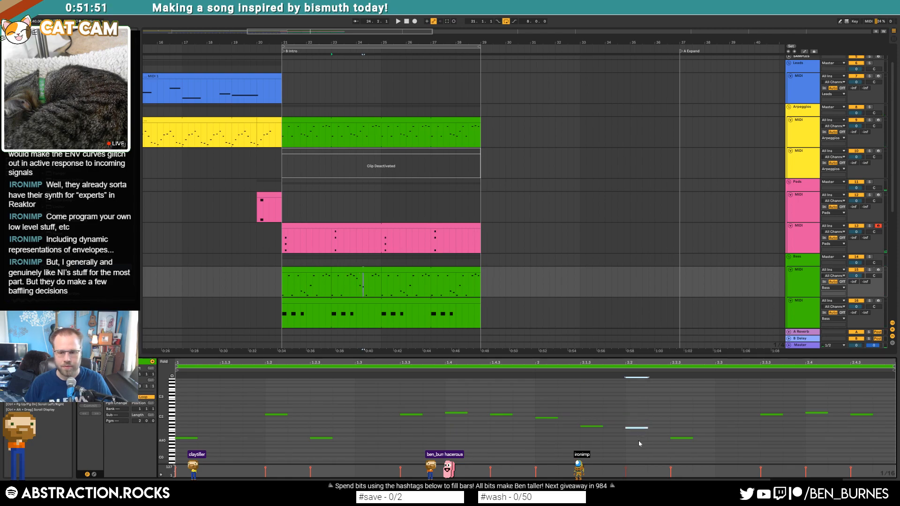
key(Down)
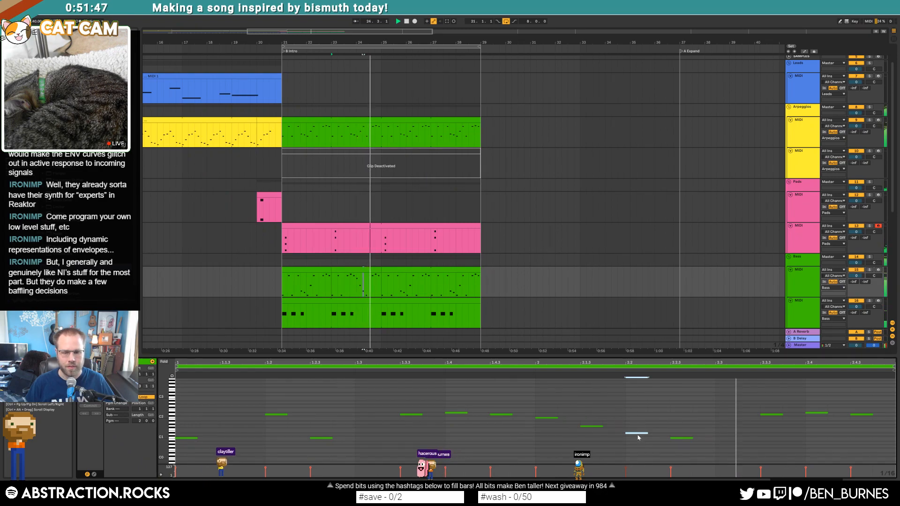
key(space)
Step: Copy the edited bars 23–25 from the bass to the first arpeggio track, transpose them up two octaves and play them
drag(363, 270, 367, 123)
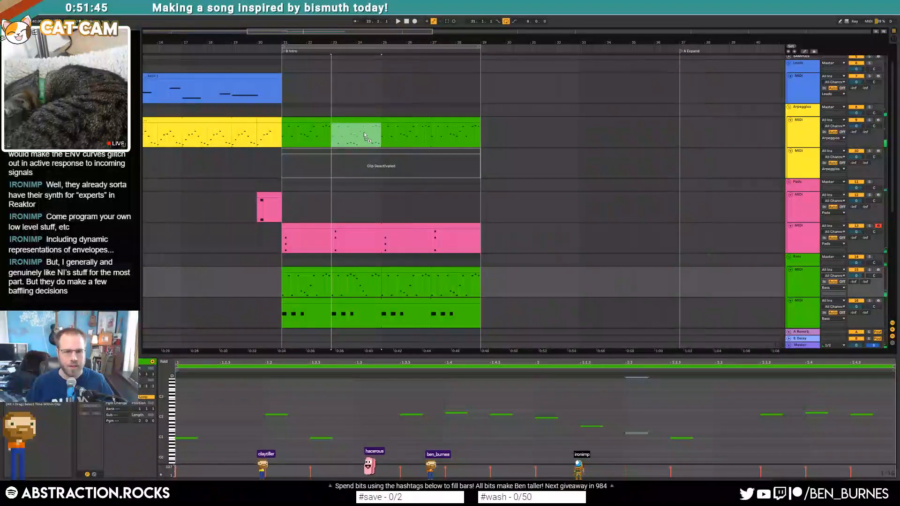
key(ctrl+a)
key(shift+Up)
key(shift+Up)
key(space)
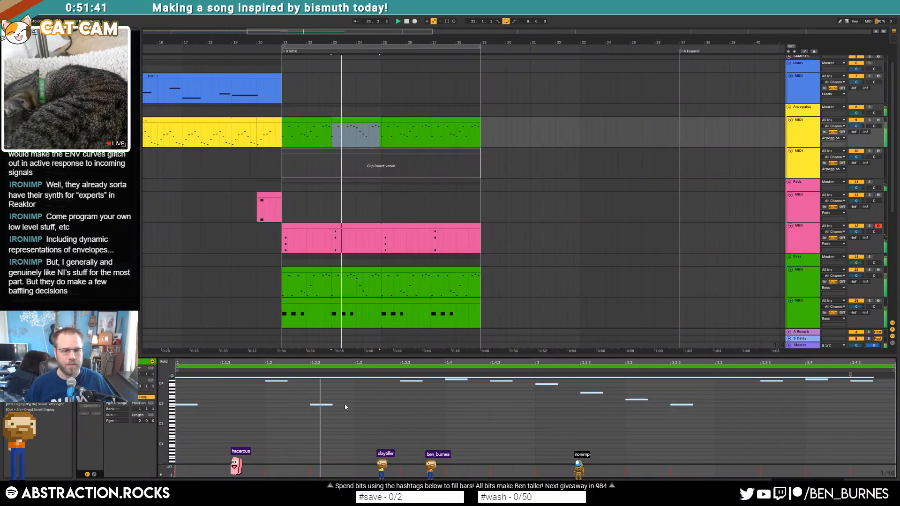
Step: Deactivate the hi-hat notes in the longer B Intro drum rack clip and play the section
key(shift+Tab)
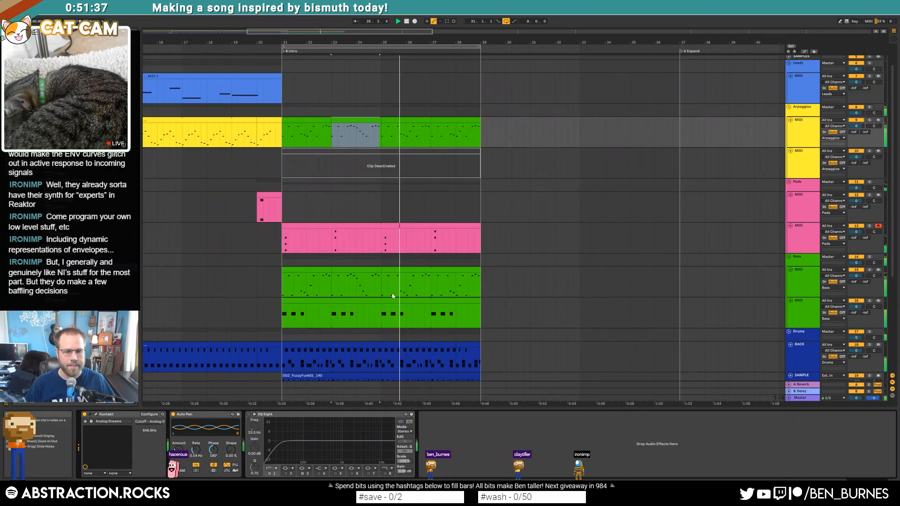
click(403, 346)
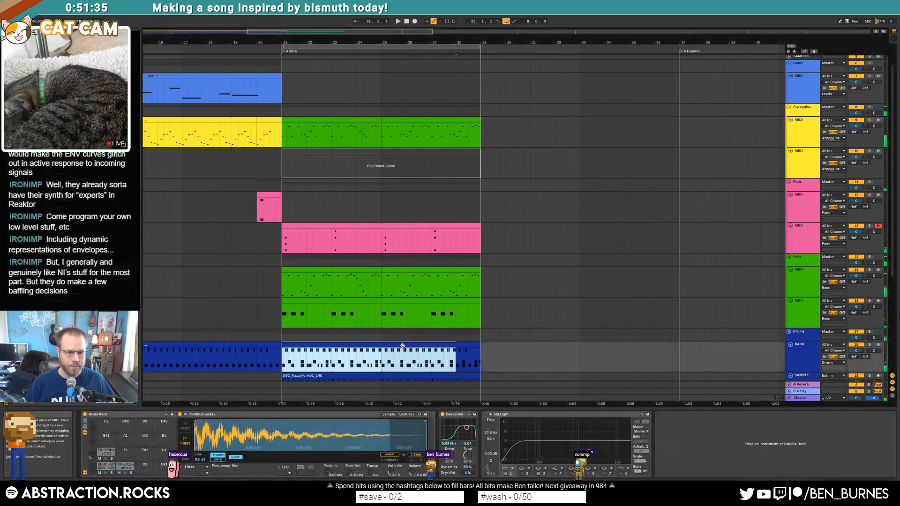
double_click(402, 346)
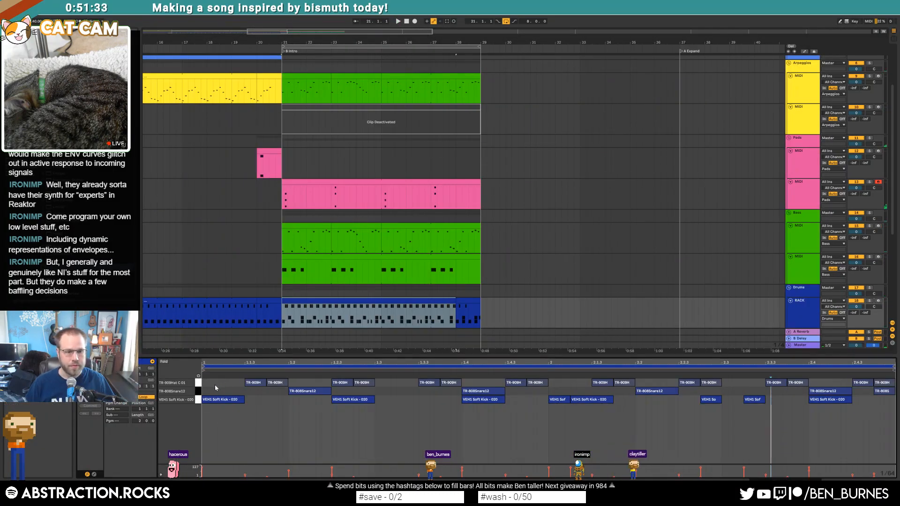
key(space)
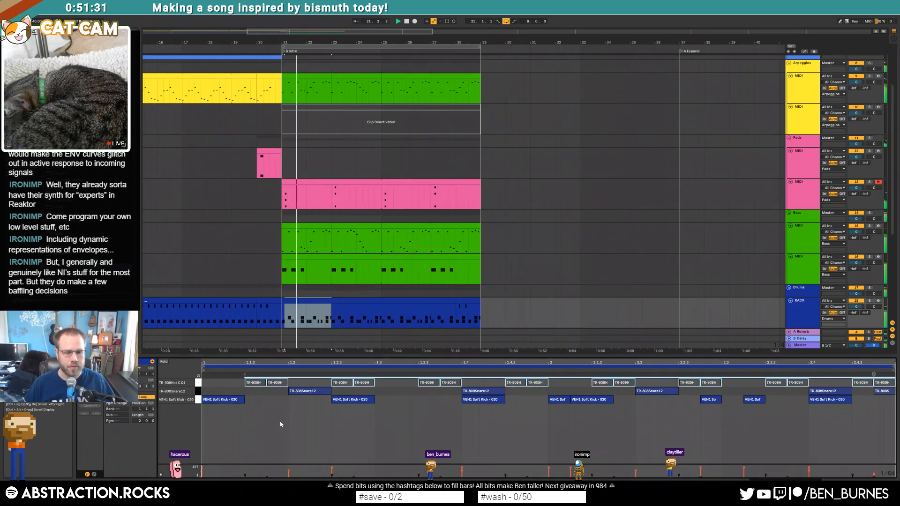
Step: Deactivate the hi-hat notes in the short drum rack clip at bar 28 and listen to the B Intro
click(468, 301)
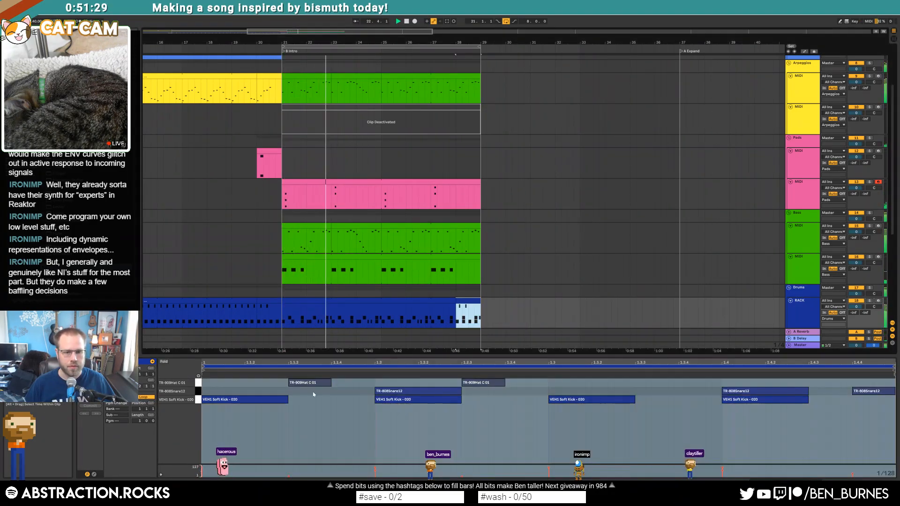
drag(269, 384, 525, 377)
key(0)
key(space)
key(space)
key(space)
click(228, 312)
key(space)
key(shift+Tab)
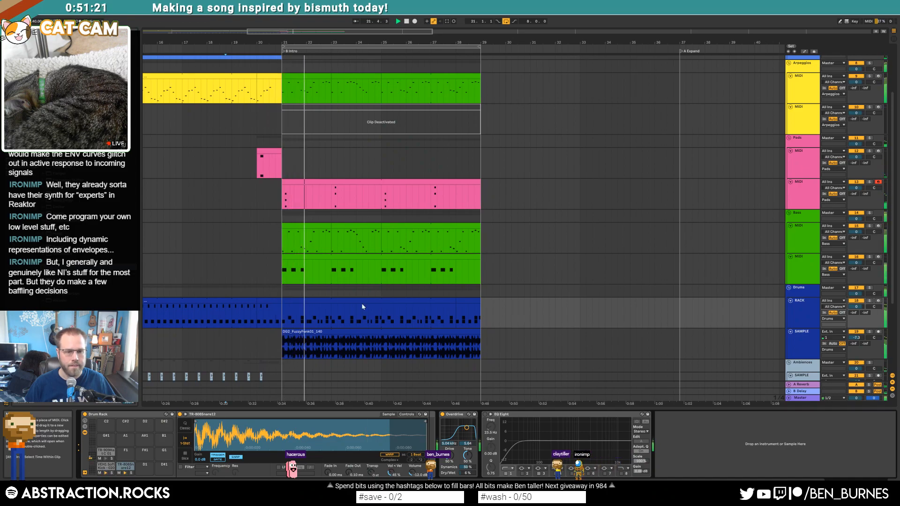
Step: Group the drum rack's TR-808Snare12 sampler into an Instrument Rack
click(360, 331)
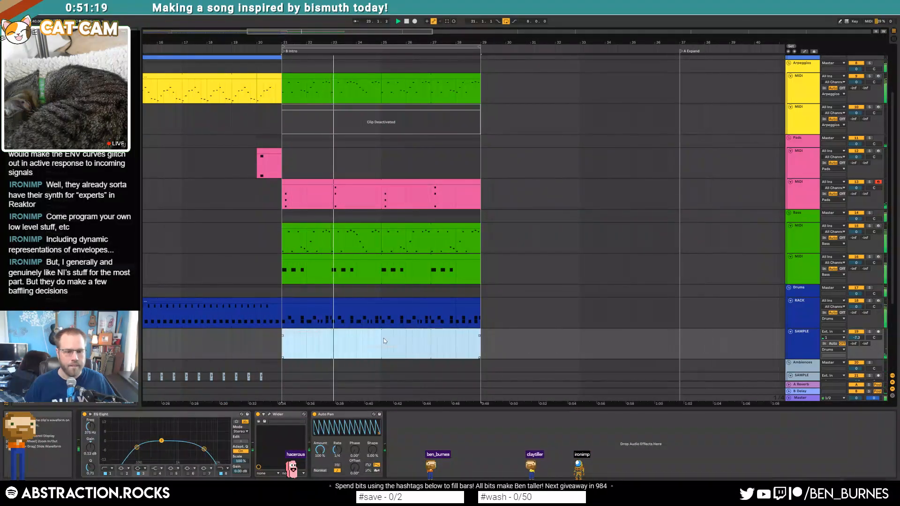
key(space)
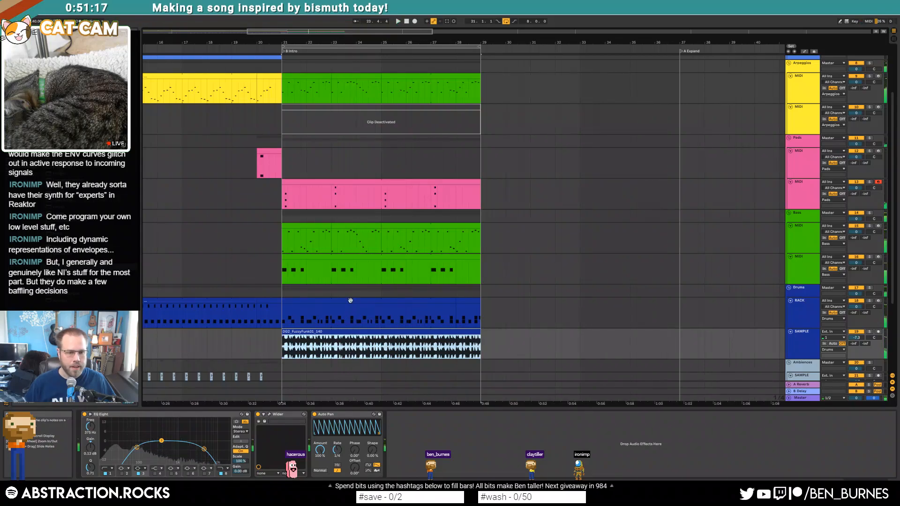
double_click(350, 300)
key(shift+Tab)
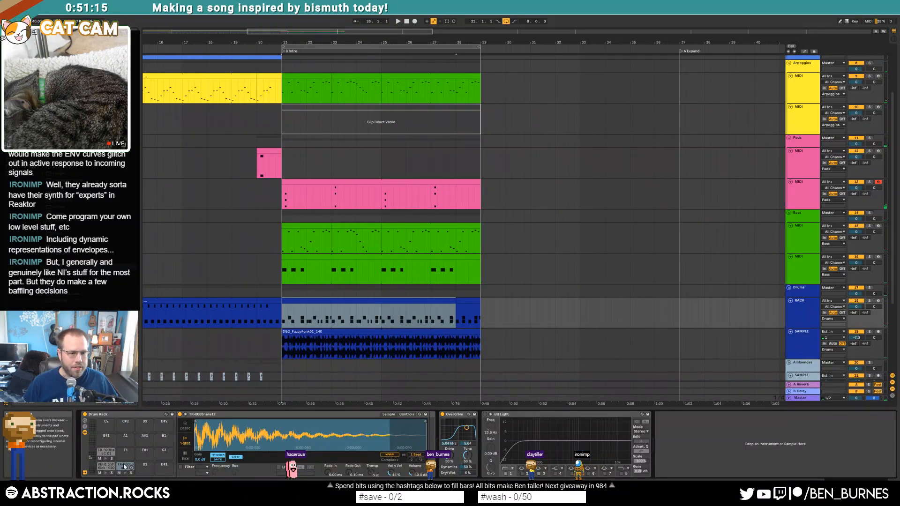
click(238, 415)
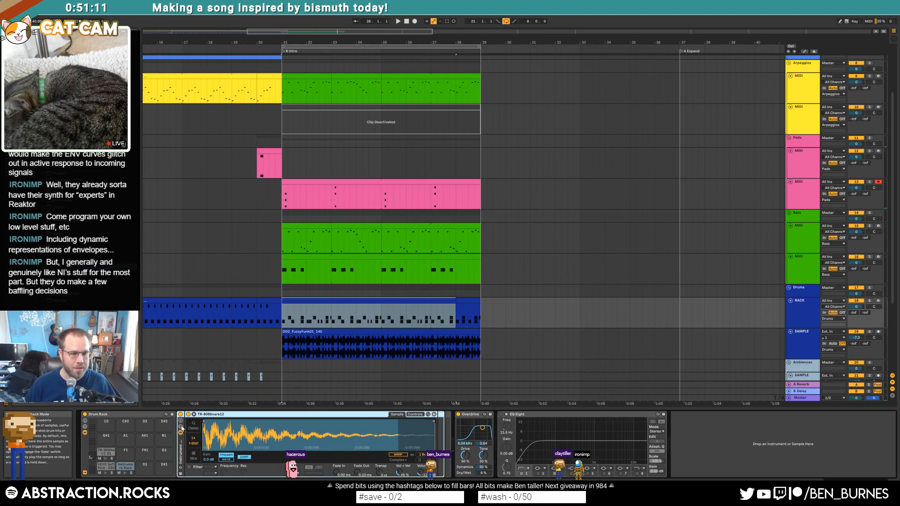
key(ctrl+g)
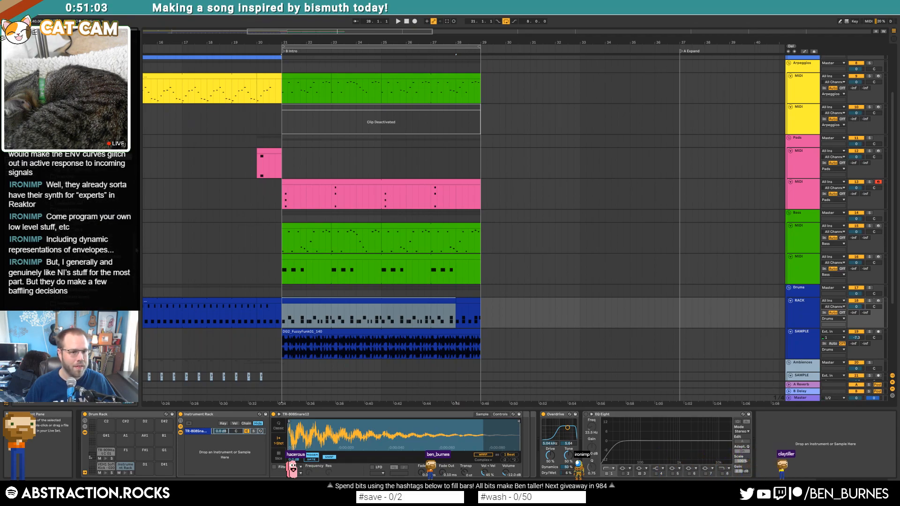
Step: Raise the Saturator Drive on the second bass track to about 23 dB and play the section
click(324, 265)
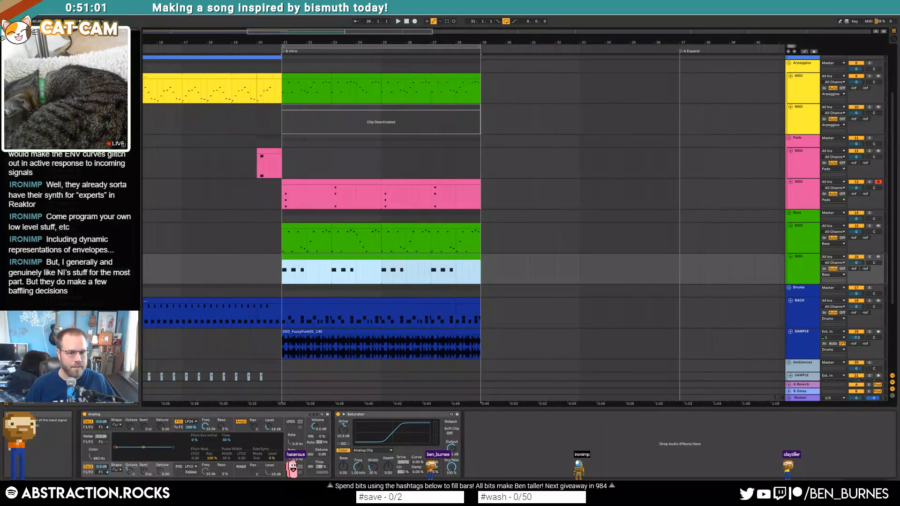
drag(343, 434, 343, 429)
key(space)
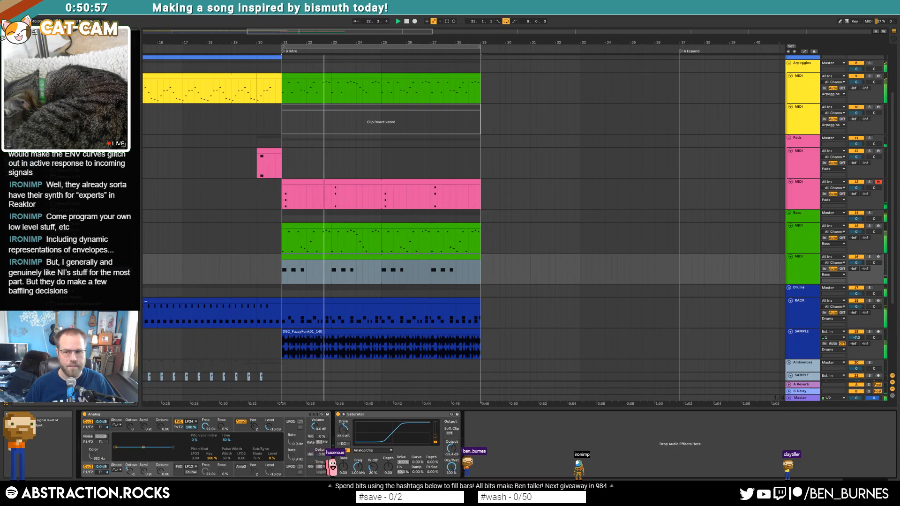
Step: Reshape the first amp envelope of the bass's Analog into a plucky decay while playing the B Intro
click(244, 427)
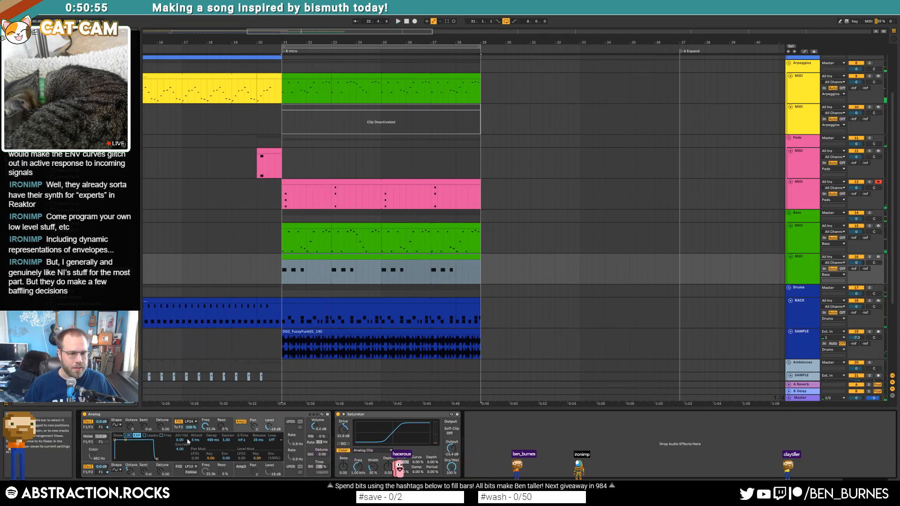
key(space)
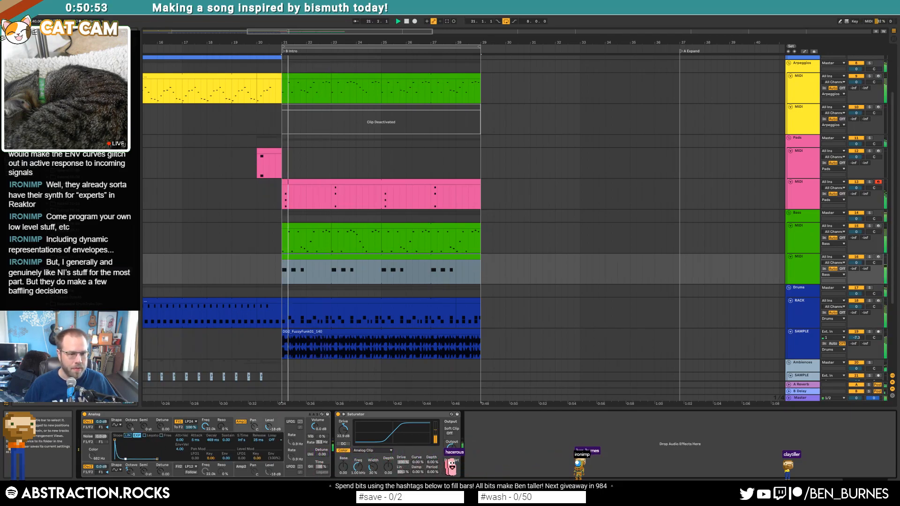
drag(124, 439, 123, 439)
key(space)
Step: Layer the VEH1 Snares & Claps - 036 sample as a second chain in the snare's Instrument Rack
click(321, 305)
double_click(321, 301)
key(shift+Tab)
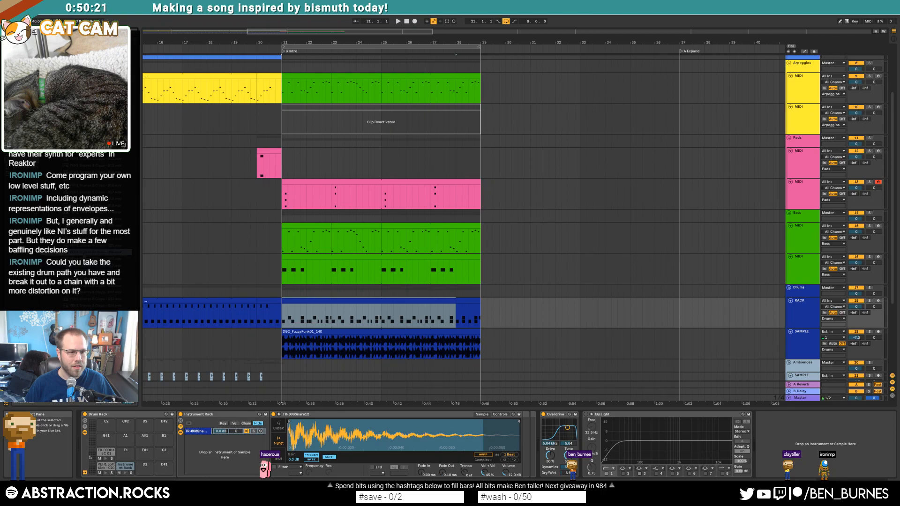
drag(230, 454, 230, 452)
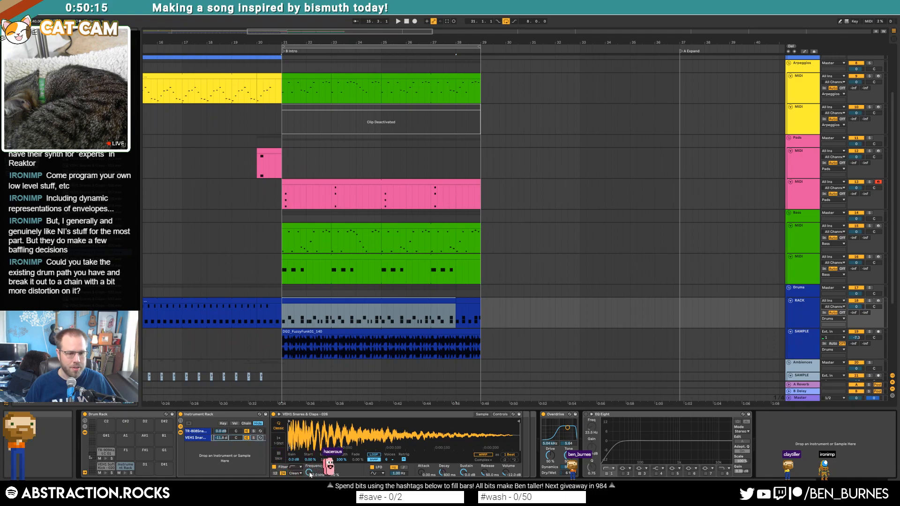
Step: Adjust the new snare layer's filter and raise its chain volume to 0.0 dB while listening to the B Intro
key(space)
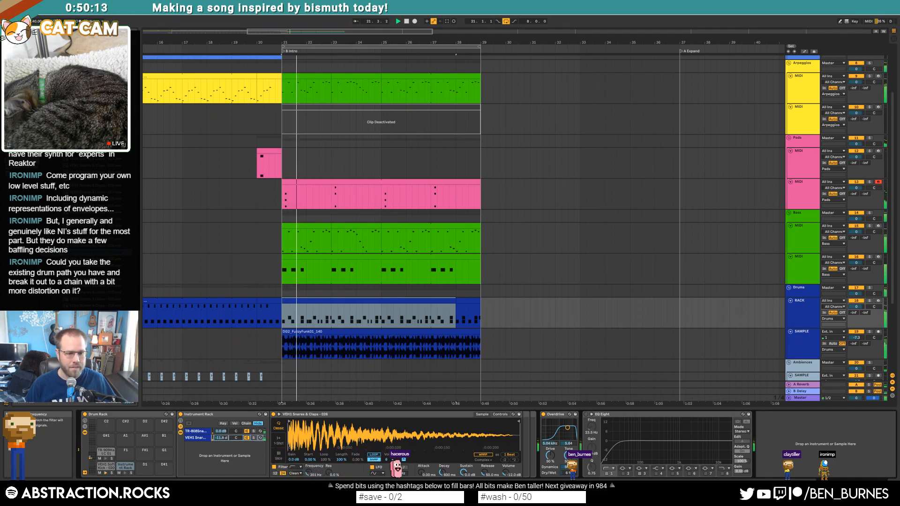
drag(220, 438, 220, 420)
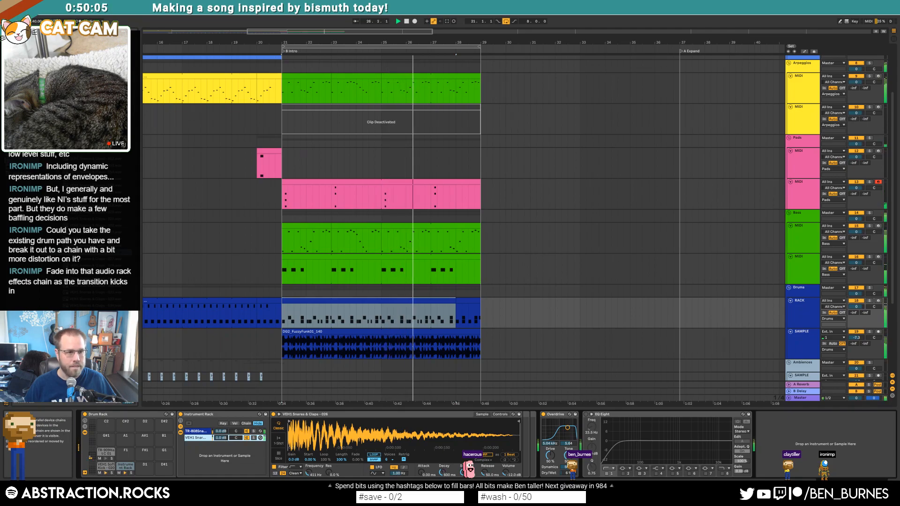
key(space)
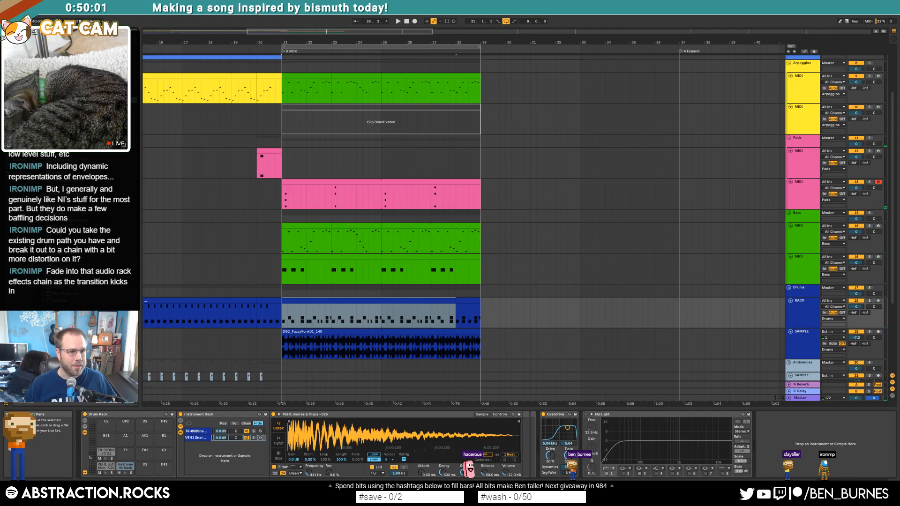
Step: Add a Glue Compressor to the new snare layer and open its sampler filter to about 11.1 kHz during playback
drag(94, 193, 532, 439)
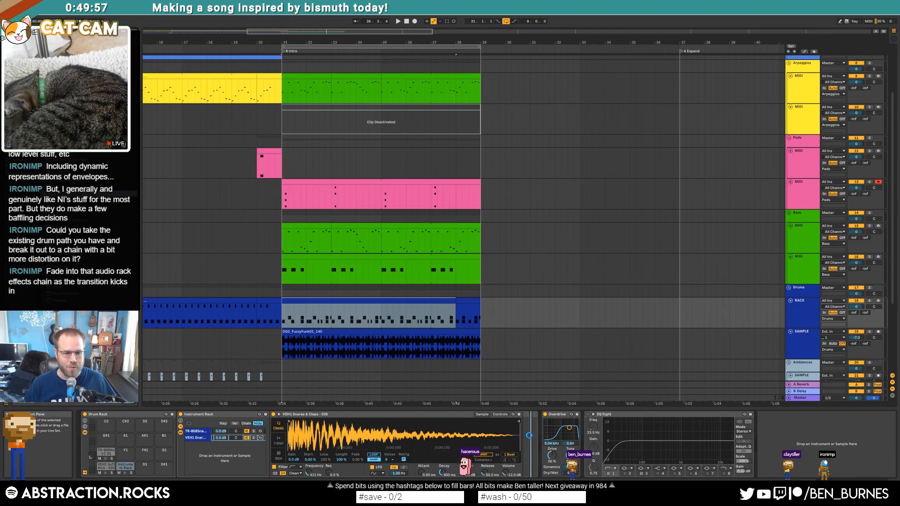
drag(532, 440, 561, 450)
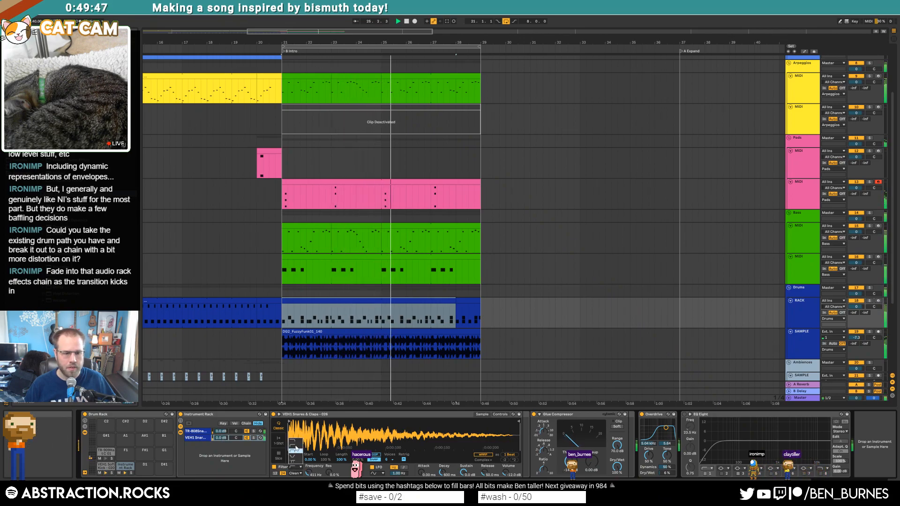
drag(309, 472, 308, 426)
key(space)
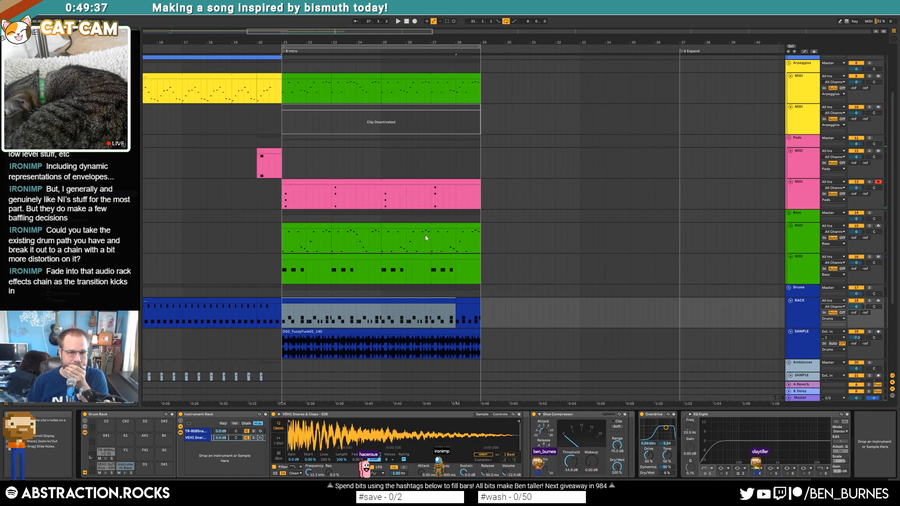
Step: Raise the drum sample track's volume and set the snare layer's Glue Compressor threshold to about -11.7 dB
click(757, 334)
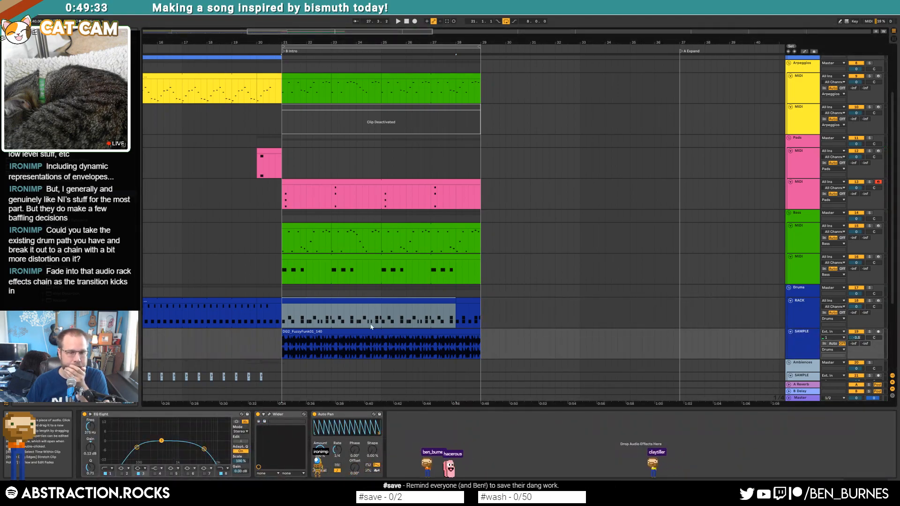
click(342, 332)
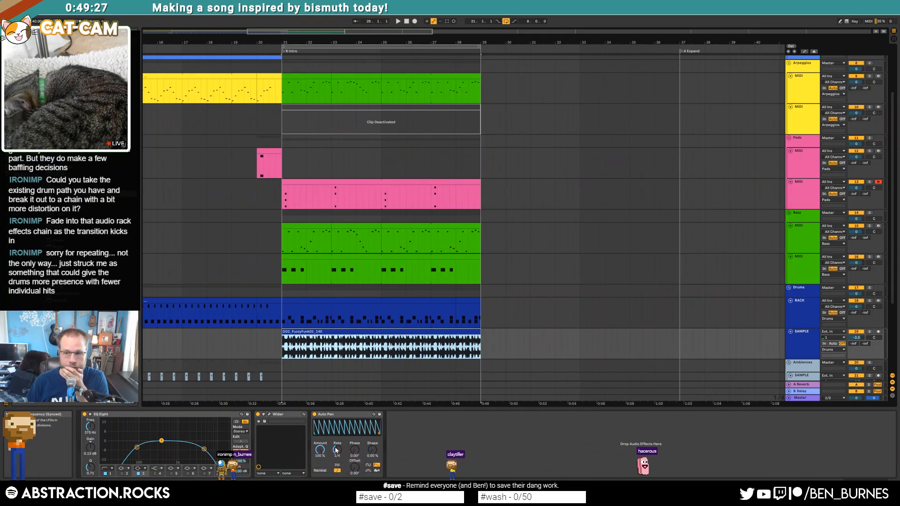
click(337, 301)
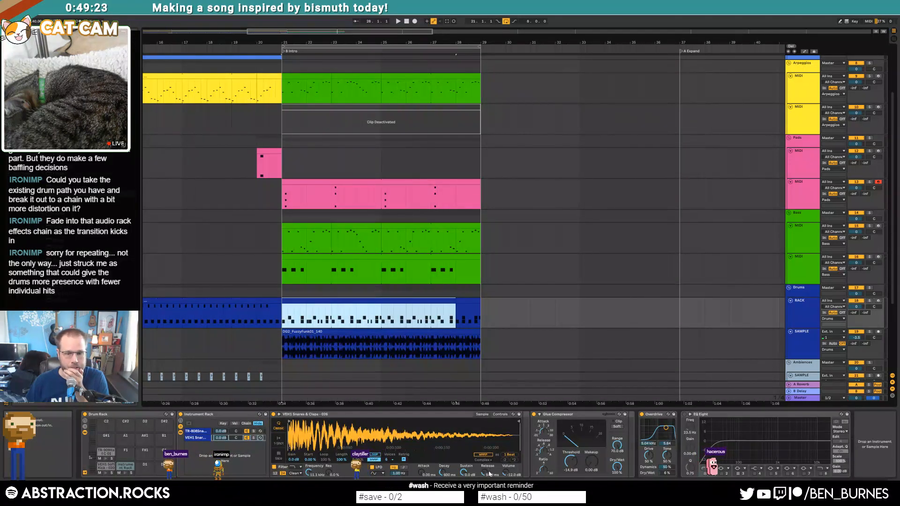
drag(572, 467, 571, 463)
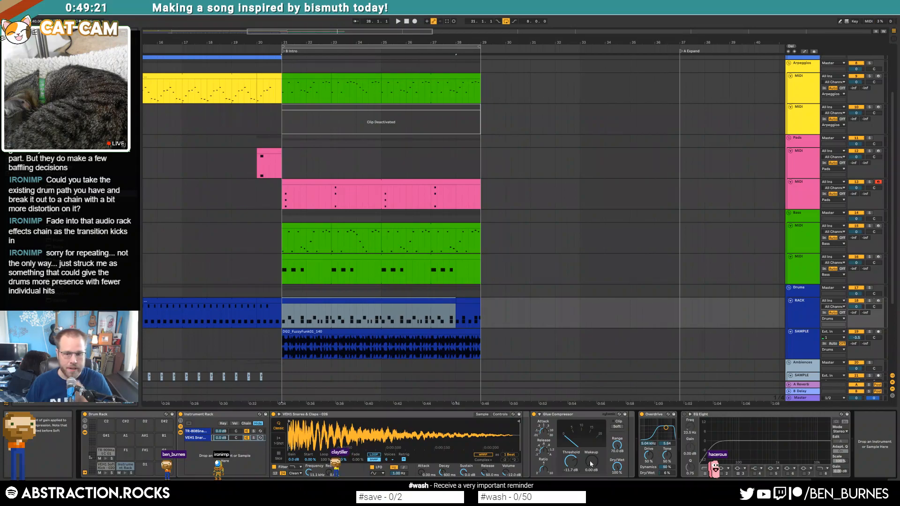
Step: Audition the B Intro and examine the kick, snare and hi-hat notes in its two drum rack clips
key(space)
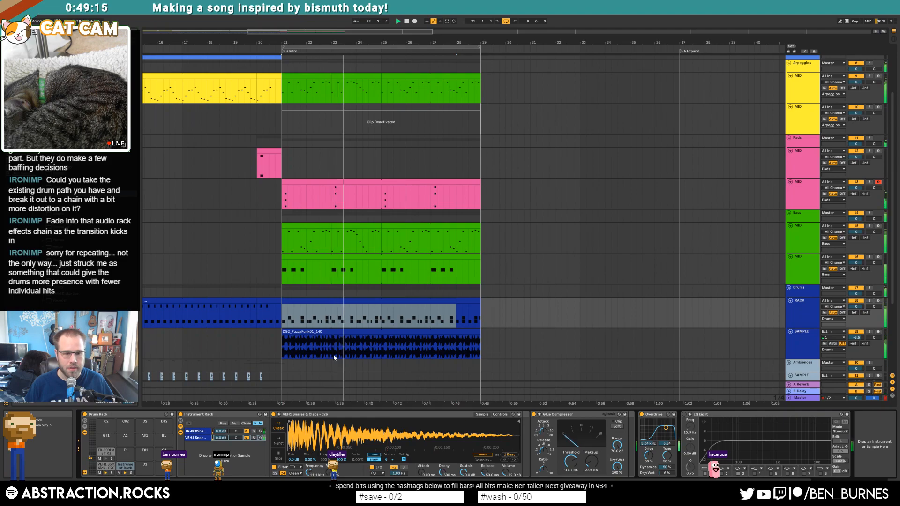
double_click(330, 308)
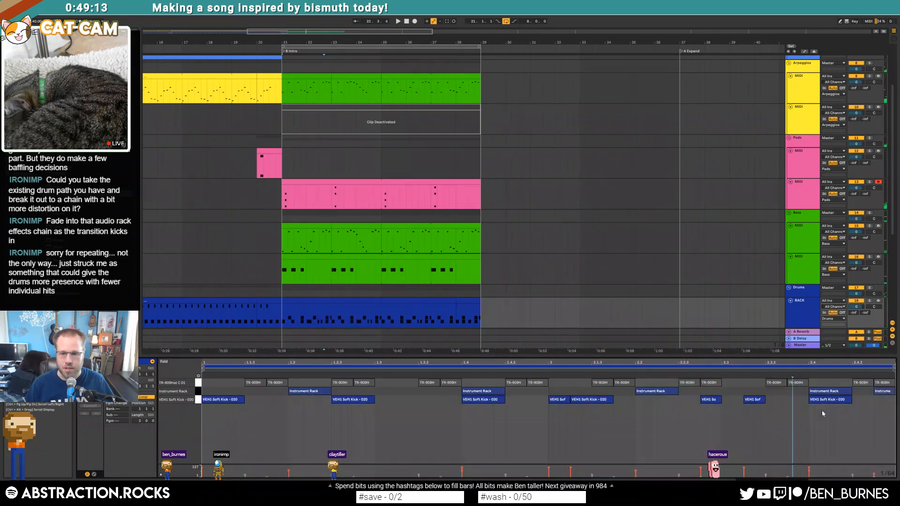
click(405, 298)
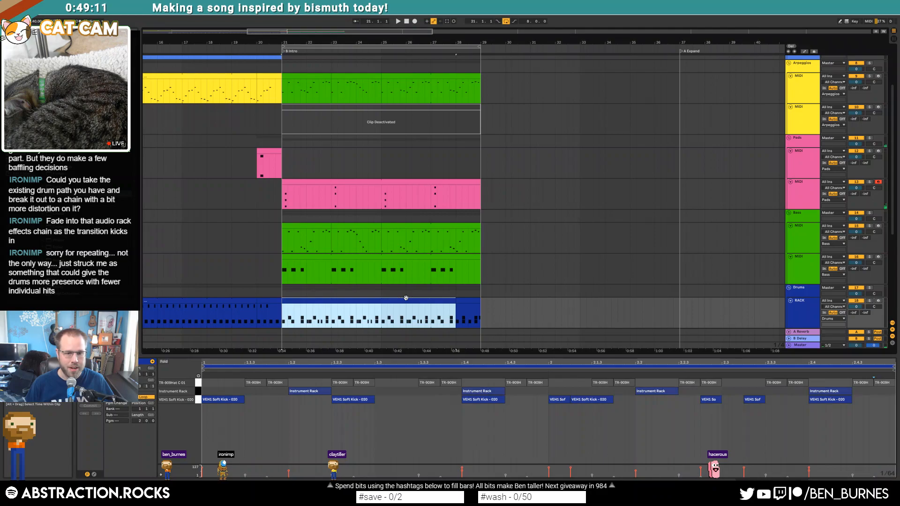
click(461, 301)
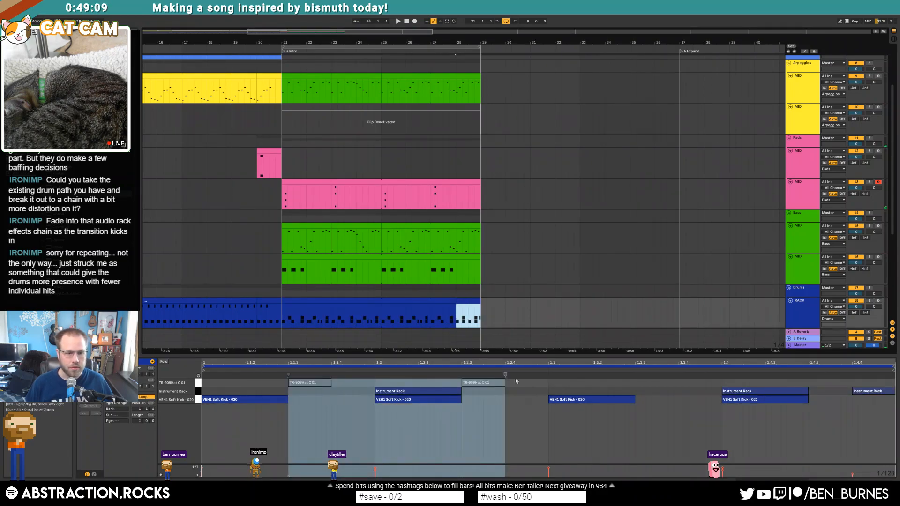
key(shift+Tab)
click(309, 302)
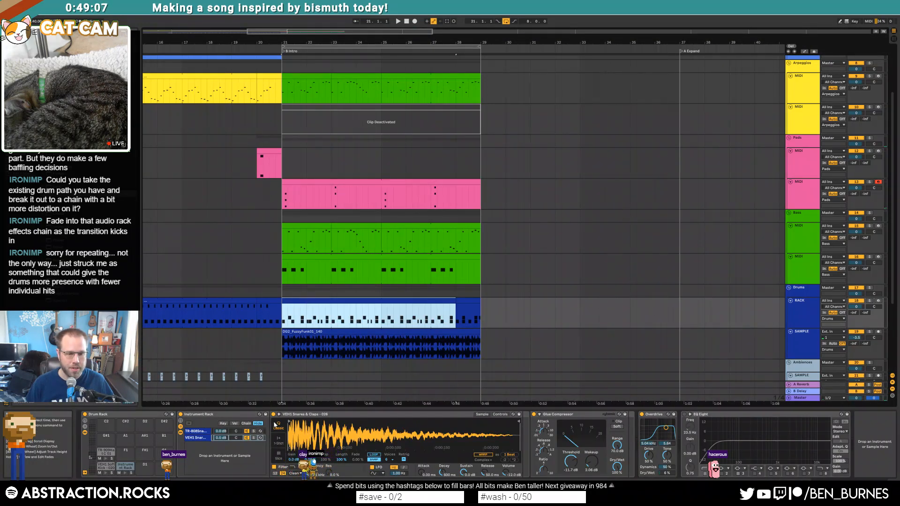
key(space)
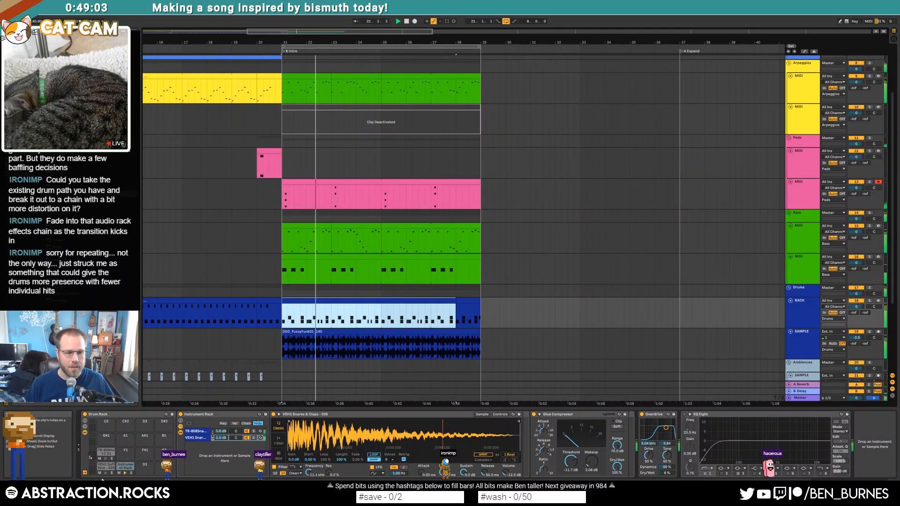
key(space)
key(shift+Tab)
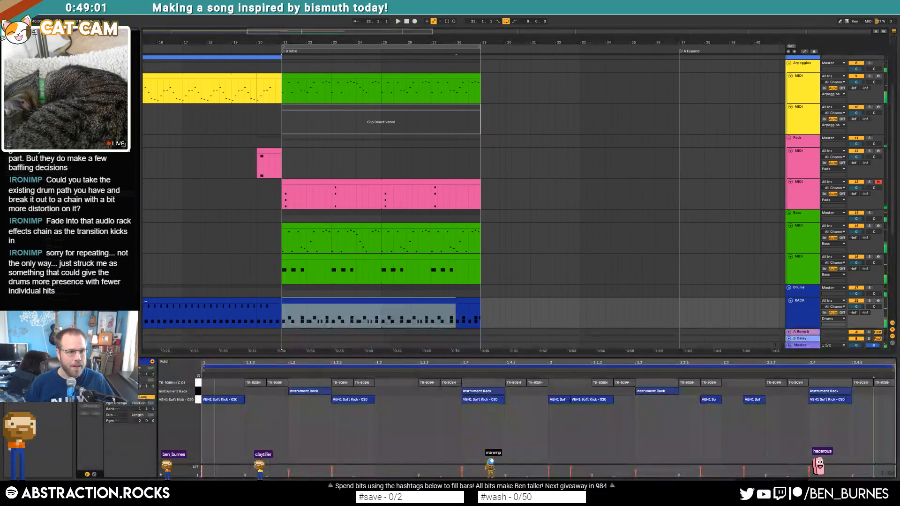
key(shift+Tab)
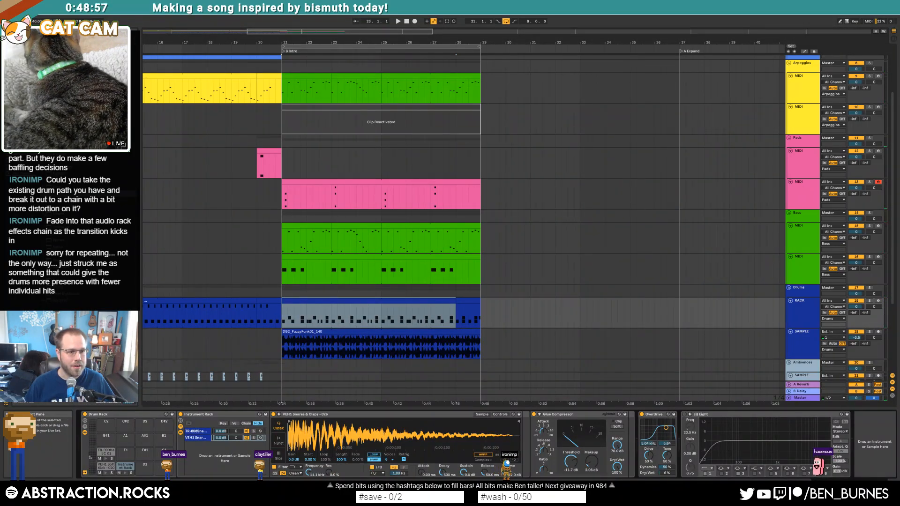
Step: Add a second Overdrive before the existing one on the drum rack track, automating its Dry/Wet at the B Intro start and adjusting its frequency band
drag(635, 436, 638, 440)
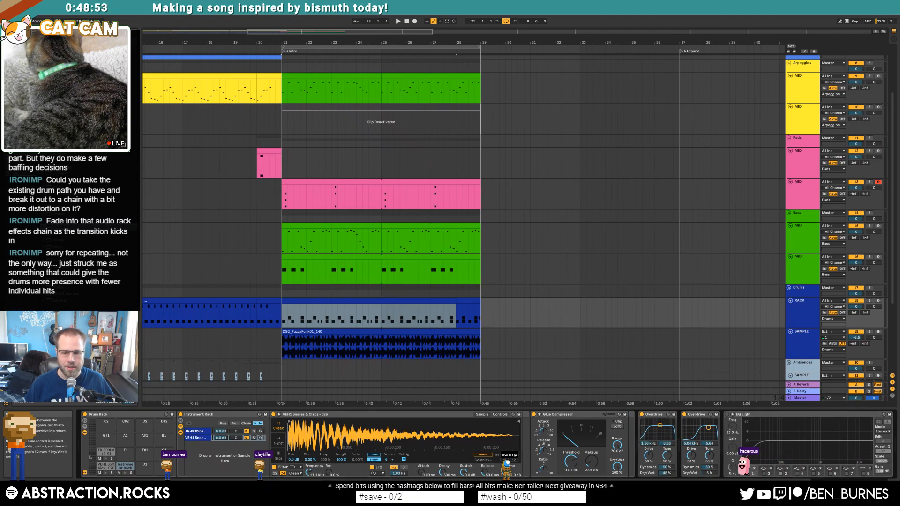
key(a)
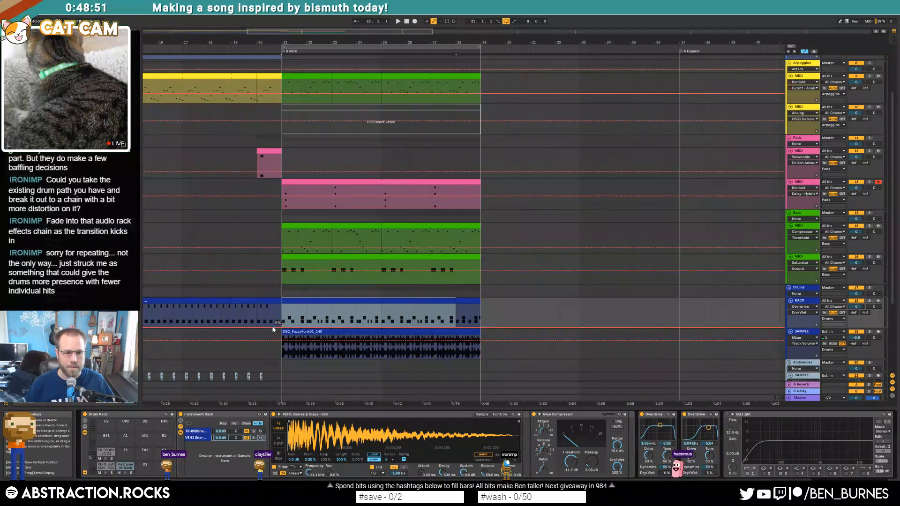
click(282, 328)
mouse_move(282, 328)
mouse_down()
mouse_move(281, 316)
mouse_move(289, 321)
mouse_up()
key(space)
drag(659, 425, 665, 458)
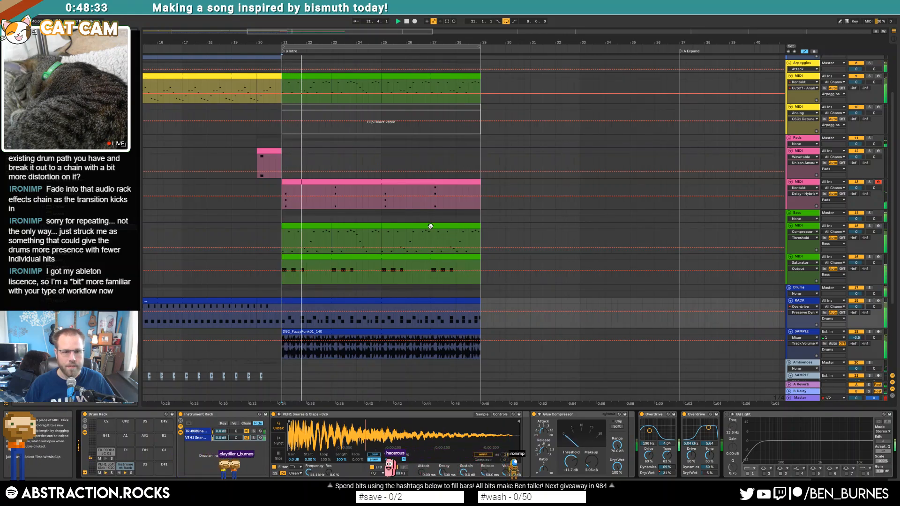
Step: Duplicate the Hybrid Keys pad track and shift the first two chords in the copied clip later so they start on beat 3
click(324, 184)
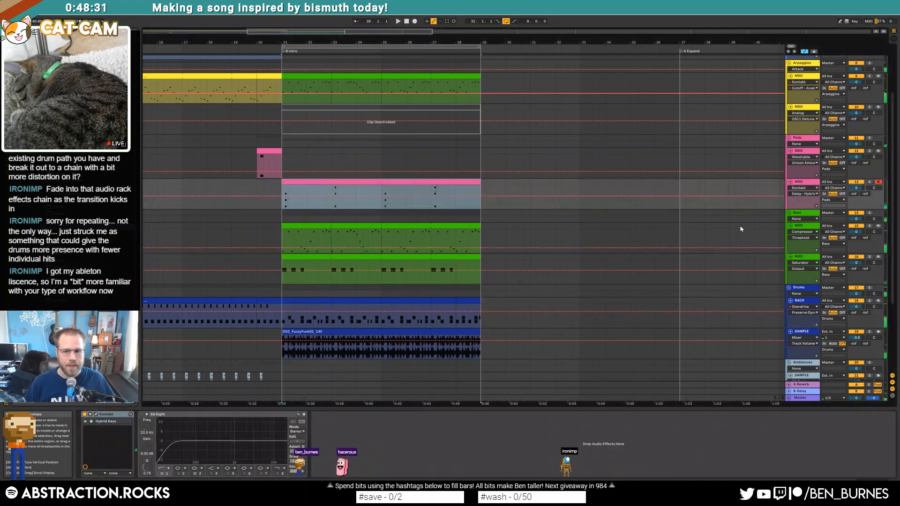
click(799, 182)
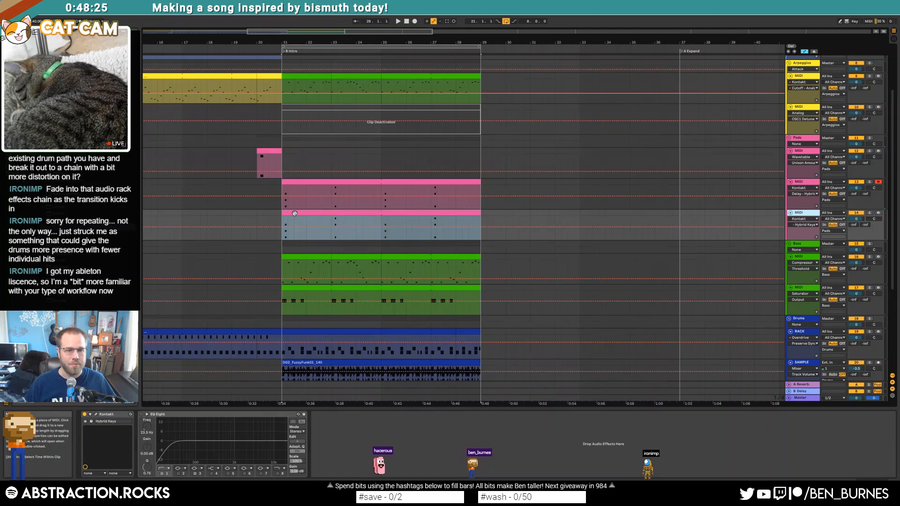
double_click(294, 213)
drag(190, 457, 658, 343)
key(Right)
key(Right)
key(Right)
key(Right)
key(Right)
key(Right)
key(Right)
key(Right)
key(Right)
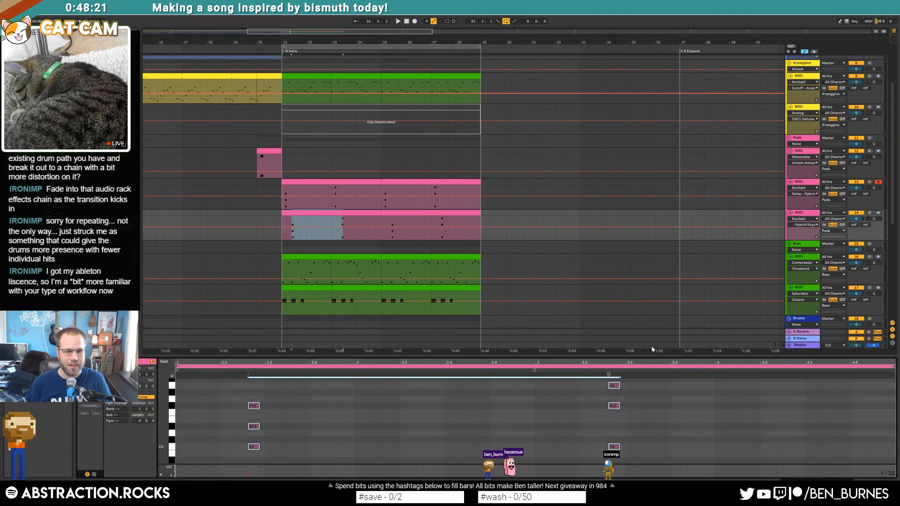
key(Right)
key(Right)
key(Right)
Step: Lengthen the copied pad chords to one bar each and move them to start on bars 2 and 4 of the clip
key(shift+Right)
key(shift+Right)
key(shift+Right)
key(shift+Right)
key(shift+Right)
key(shift+Right)
key(shift+Right)
key(shift+Right)
key(shift+Right)
key(shift+Right)
key(shift+Right)
key(shift+Right)
key(shift+Right)
key(shift+Right)
key(shift+Right)
key(shift+Right)
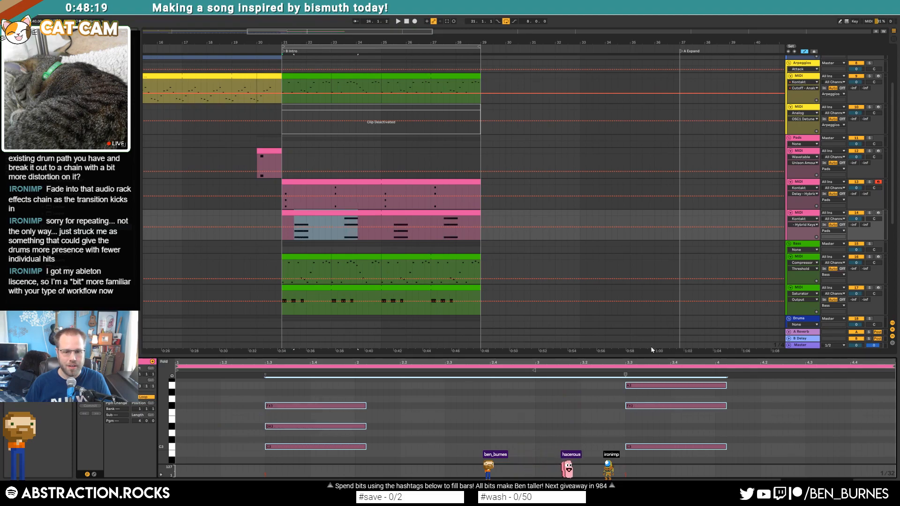
key(shift+Right)
key(shift+Right)
key(shift+Right)
key(shift+Right)
key(shift+Right)
key(shift+Right)
key(shift+Right)
key(shift+Right)
key(shift+Right)
key(shift+Right)
key(shift+Right)
key(shift+Right)
key(shift+Right)
key(shift+Right)
key(shift+Left)
key(shift+Left)
key(shift+Left)
key(shift+Left)
key(shift+Left)
key(shift+Left)
key(shift+Left)
key(shift+Left)
key(shift+Left)
key(shift+Left)
key(shift+Left)
key(shift+Left)
key(shift+Left)
key(shift+Left)
key(Right)
key(Right)
key(Right)
key(Right)
key(Right)
key(Right)
key(Right)
key(Right)
key(Right)
key(Right)
key(Right)
key(Right)
key(Right)
key(Right)
key(Right)
Step: Check the Hybrid Keys instrument on the duplicated pad track and delete its Kontakt device
key(shift+Tab)
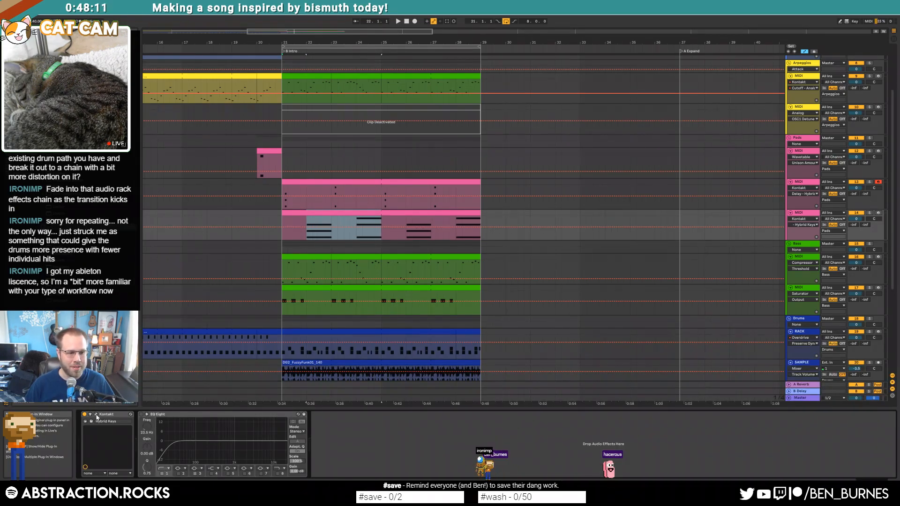
click(96, 415)
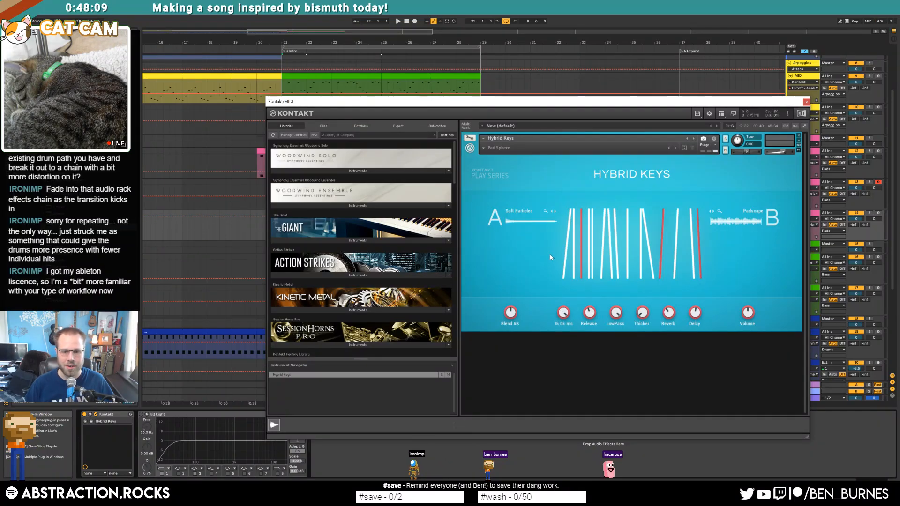
click(806, 102)
click(113, 415)
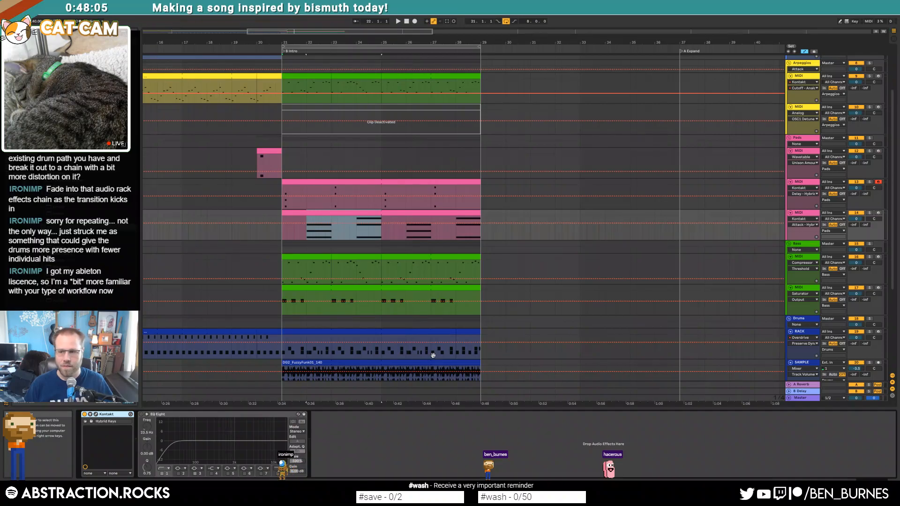
key(Delete)
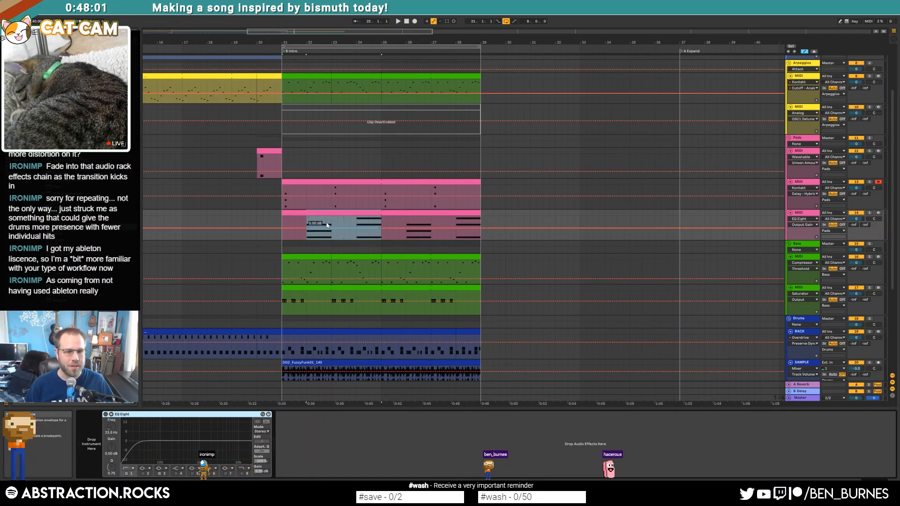
Step: Load an Analog synth on the duplicated pad track, set Filter 1 to Notch 2-pole and adjust its frequency
drag(99, 476, 277, 473)
click(191, 421)
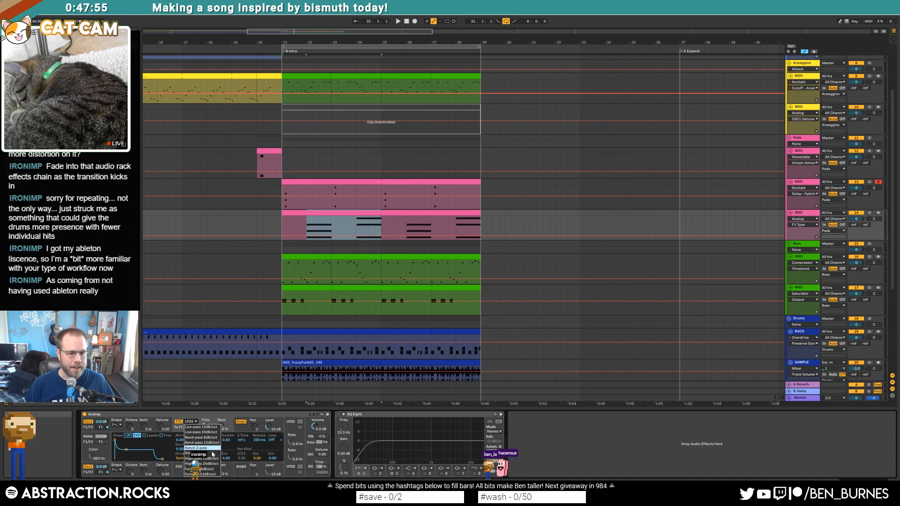
click(210, 449)
mouse_move(221, 427)
mouse_down()
mouse_move(221, 416)
mouse_move(205, 418)
mouse_up()
Step: Reshape the Analog synth's amp envelope while listening to the B Intro
key(space)
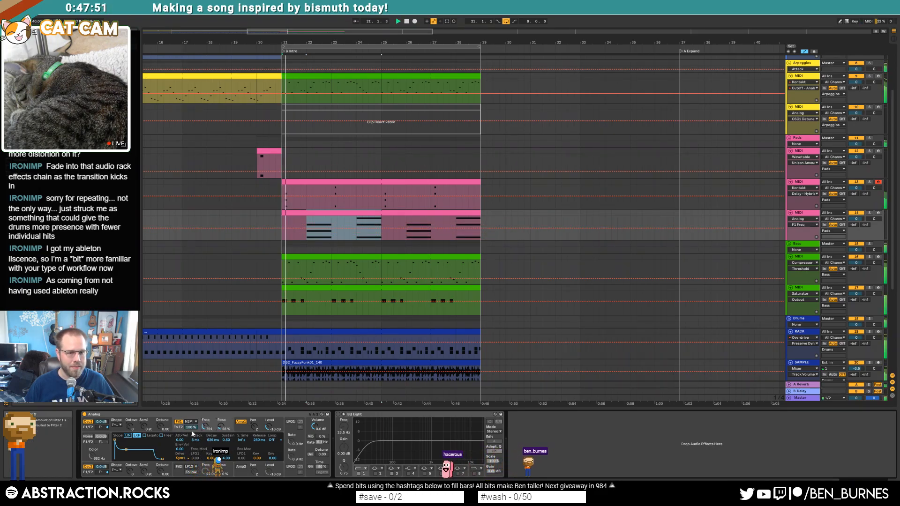
click(252, 425)
drag(132, 440, 132, 443)
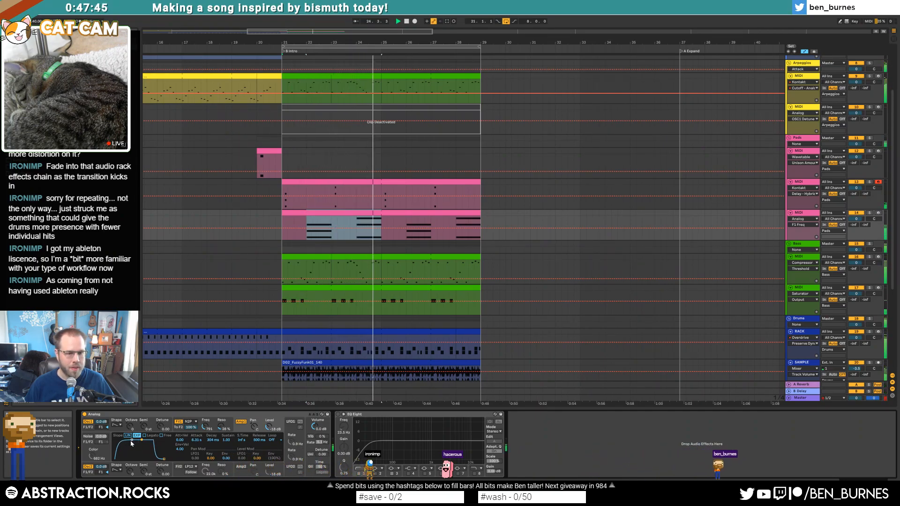
key(space)
Step: Select all the chord notes in the duplicated pad clip and raise their velocity
drag(398, 228, 397, 214)
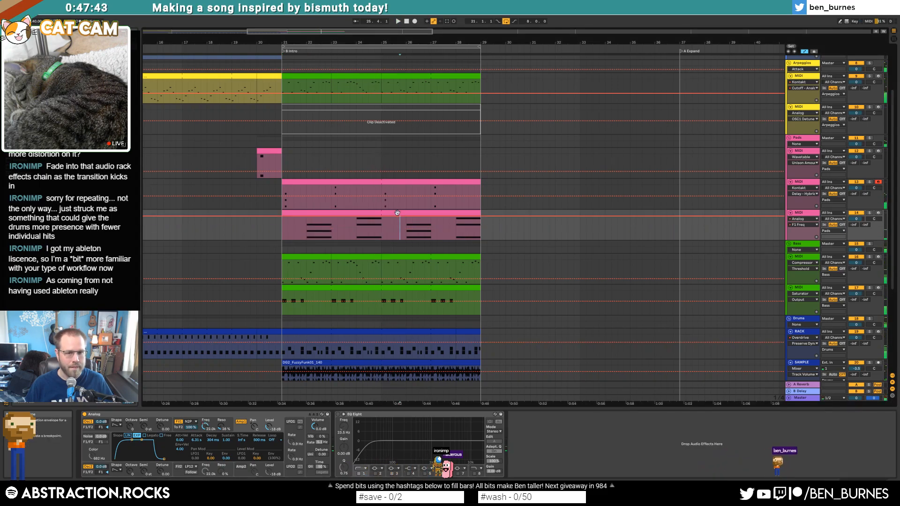
double_click(397, 213)
key(ctrl+a)
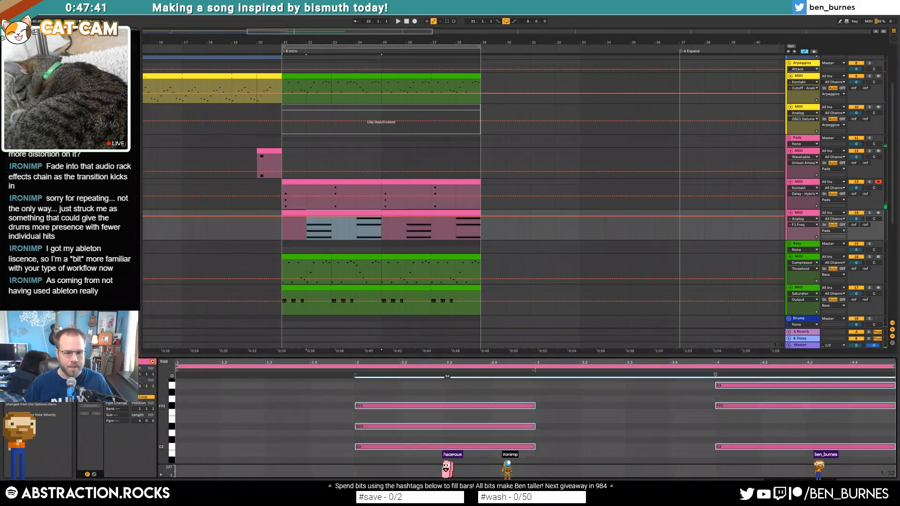
key(shift+Tab)
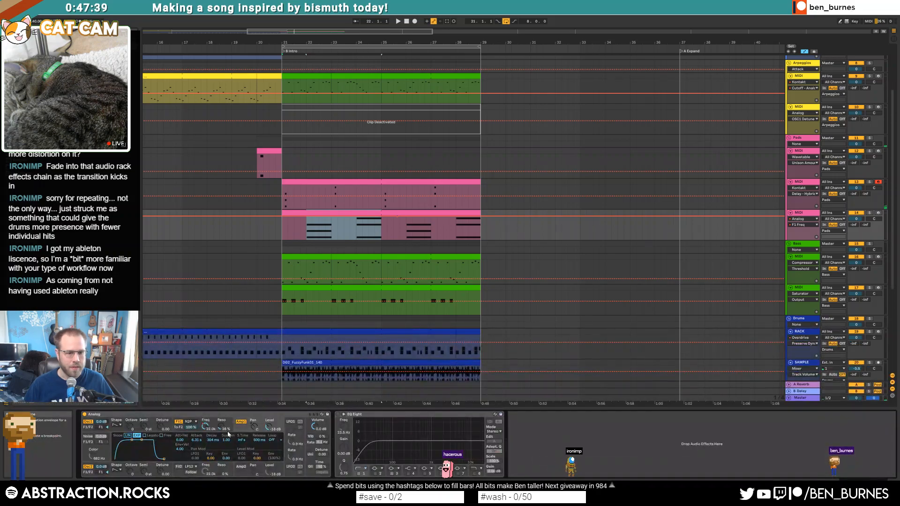
Step: Lower the Analog synth's Filter 1 frequency and fine-tune it by ear during playback
drag(205, 426, 205, 444)
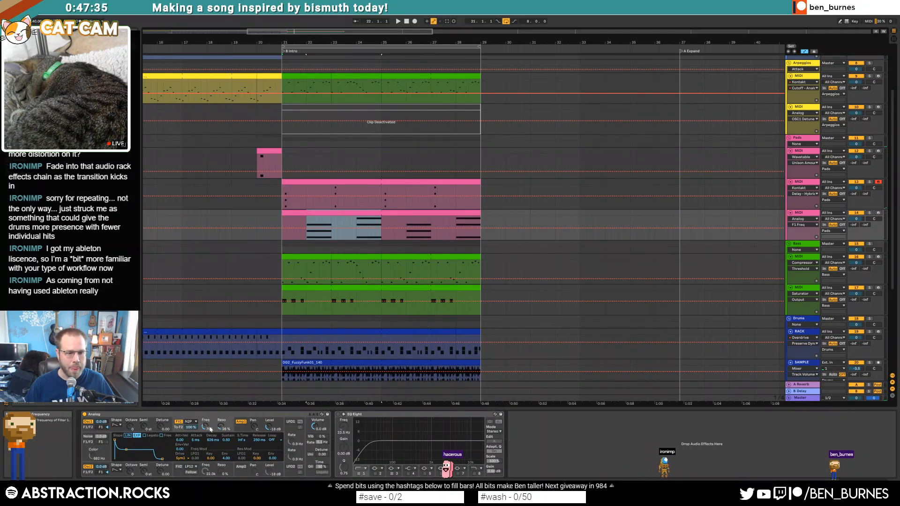
key(space)
drag(210, 428, 209, 424)
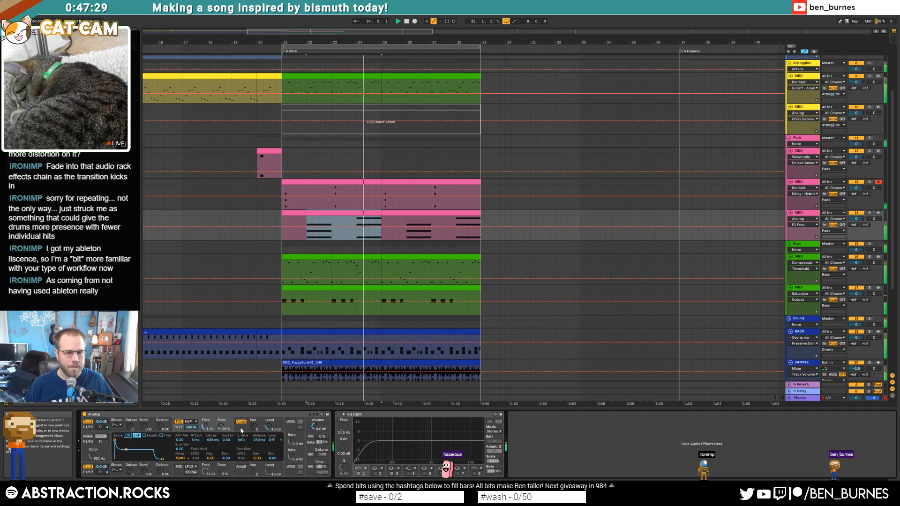
drag(206, 427, 205, 443)
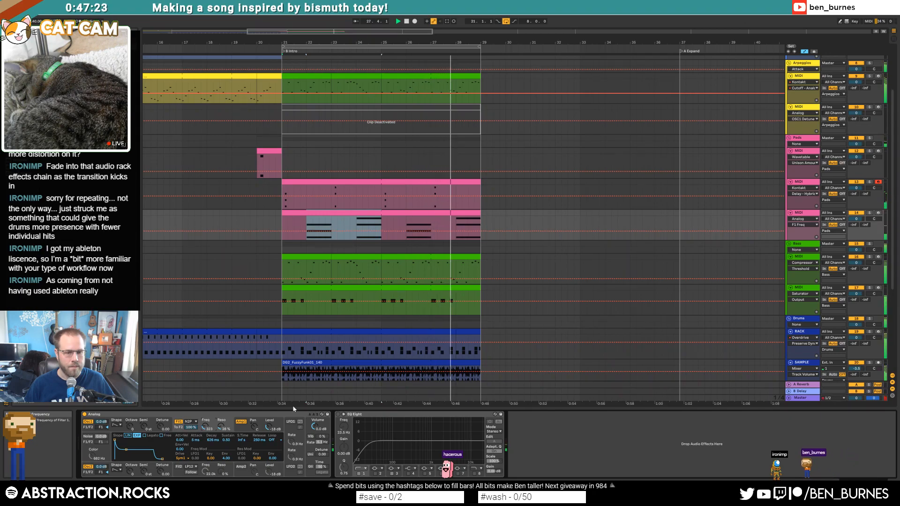
Step: Lengthen the Analog filter envelope's decay to about 1.29 s and audition the new pad layer in the B Intro
click(447, 212)
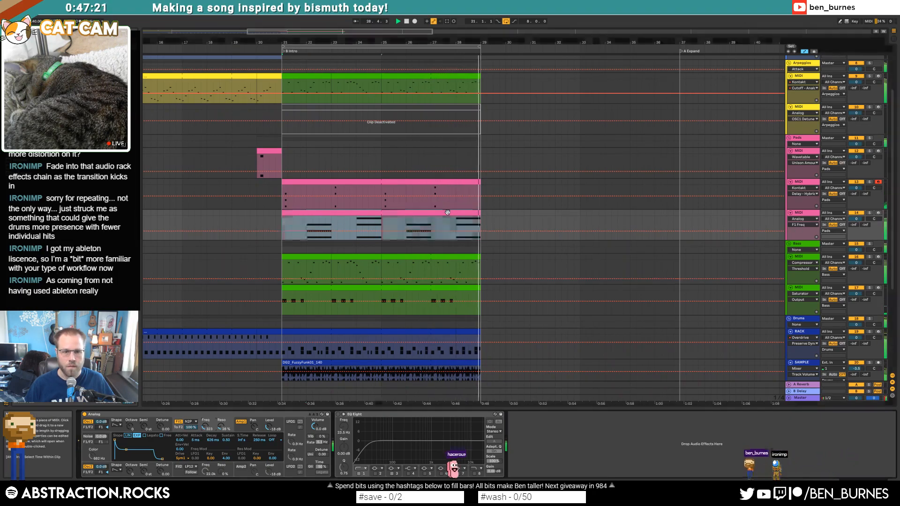
key(space)
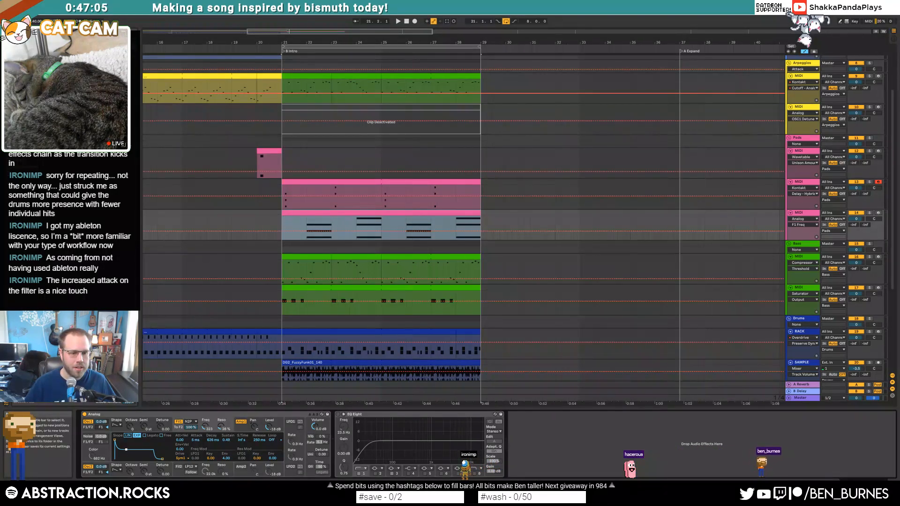
key(space)
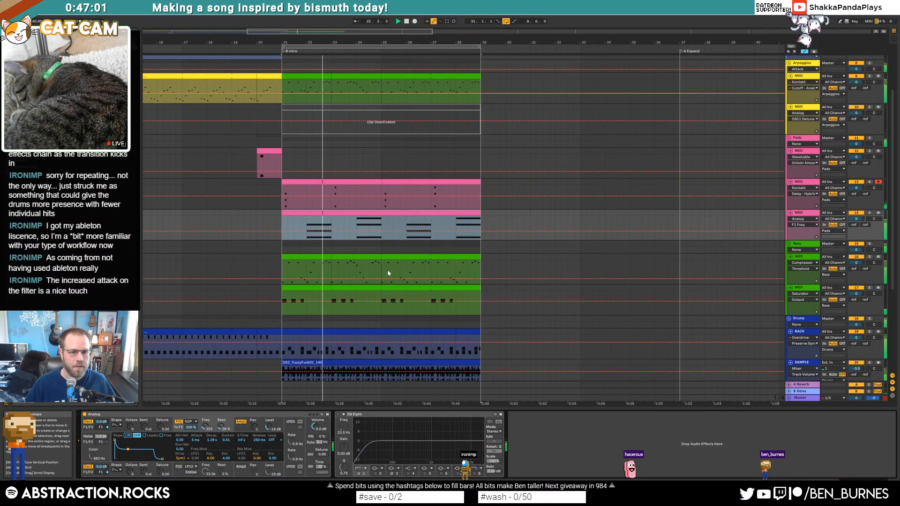
Step: Deactivate the last three notes of the first B Intro bass clip and select the matching notes in the first arpeggio clip
double_click(320, 257)
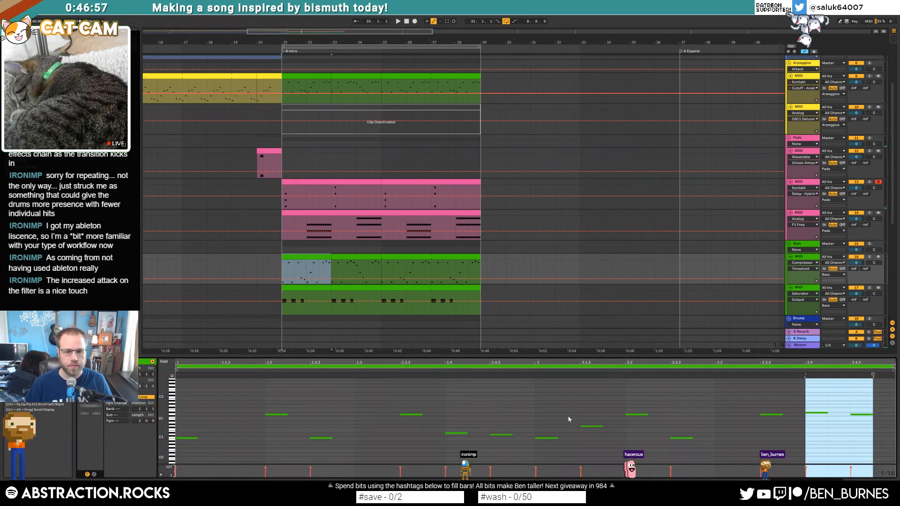
drag(754, 390, 860, 441)
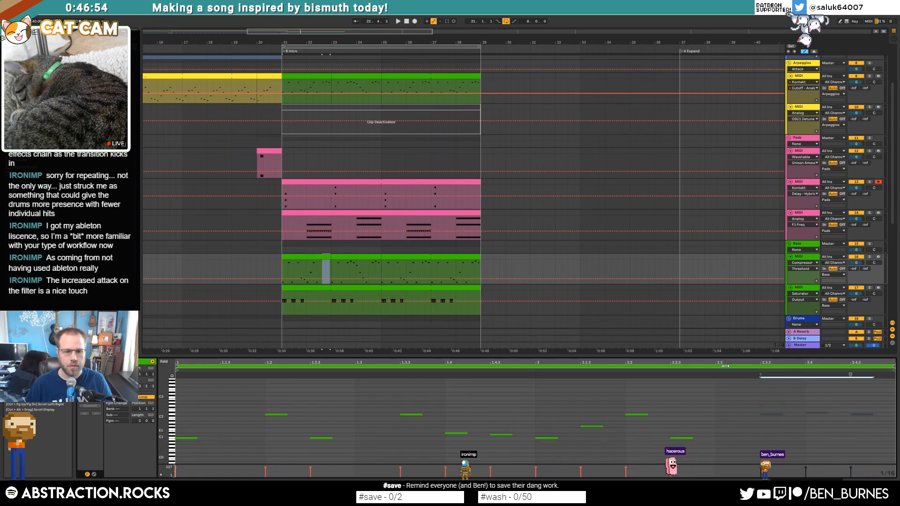
click(363, 76)
click(317, 76)
drag(778, 416, 879, 376)
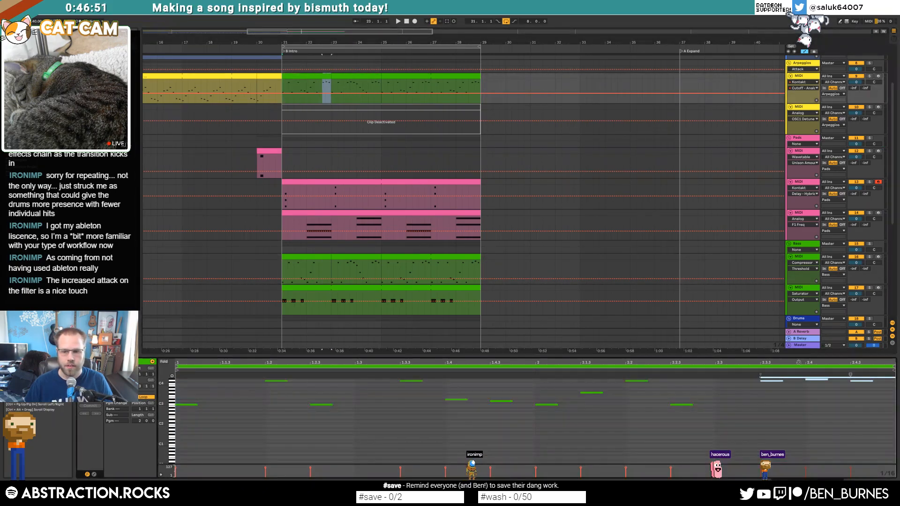
click(316, 75)
key(shift+Tab)
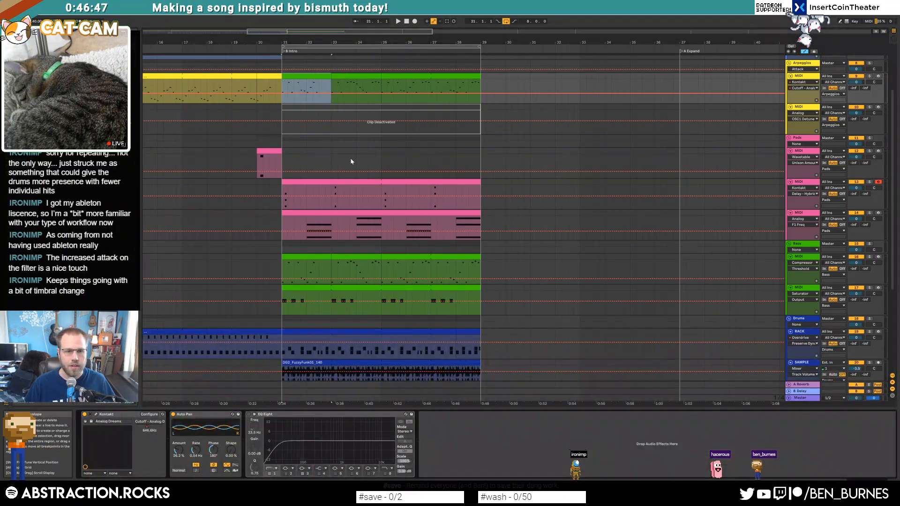
Step: Reactivate the Analog arpeggio track's B Intro clip and move it so it starts at bar 29
scroll(346, 169, down, 2)
scroll(334, 188, up, 2)
drag(354, 167, 353, 172)
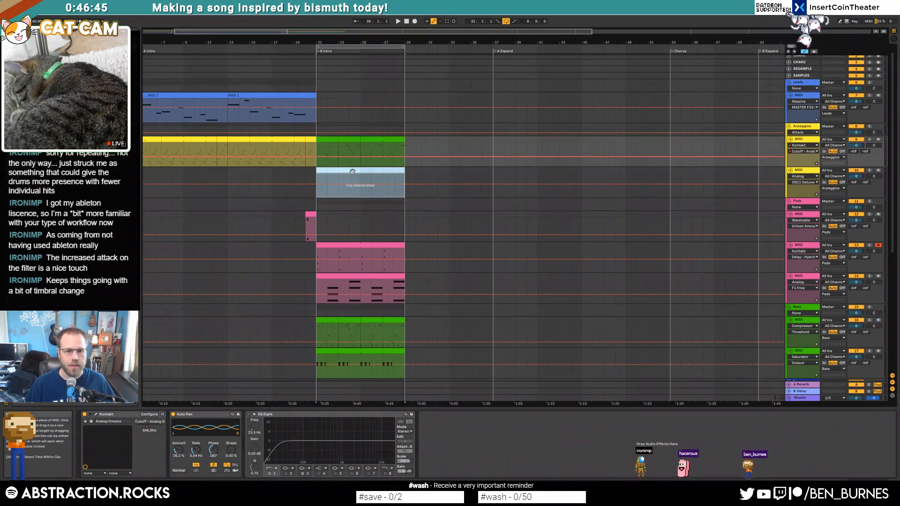
key(space)
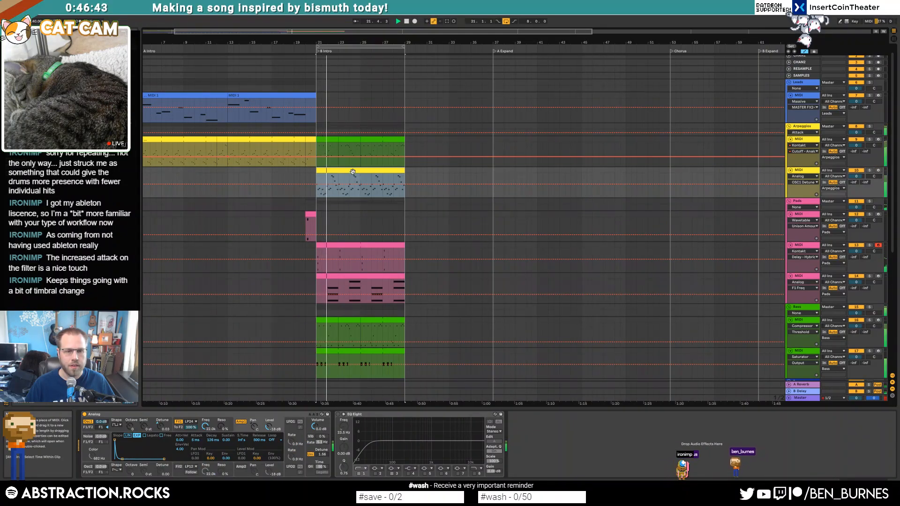
key(ctrl+d)
drag(442, 173, 424, 174)
Step: Play from the A Intro and assign the Kontakt arpeggio track's color to all of its clips
click(219, 46)
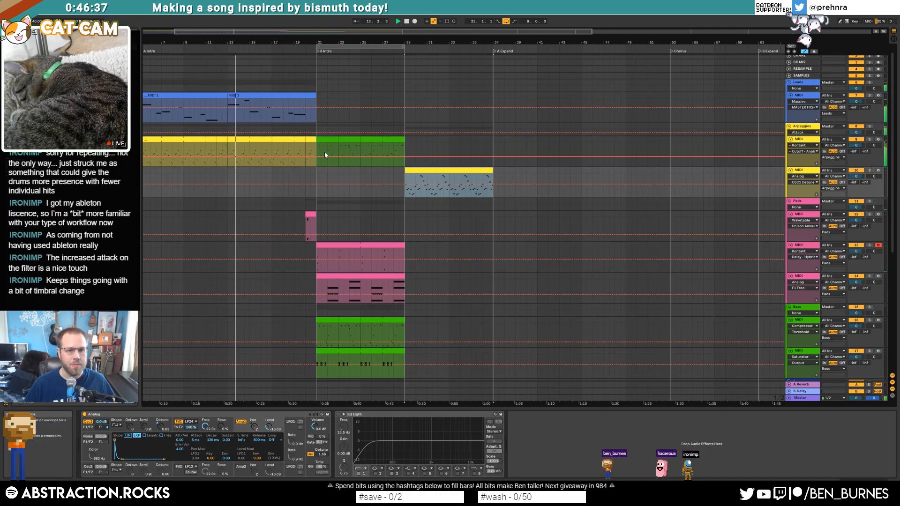
click(808, 139)
right_click(807, 141)
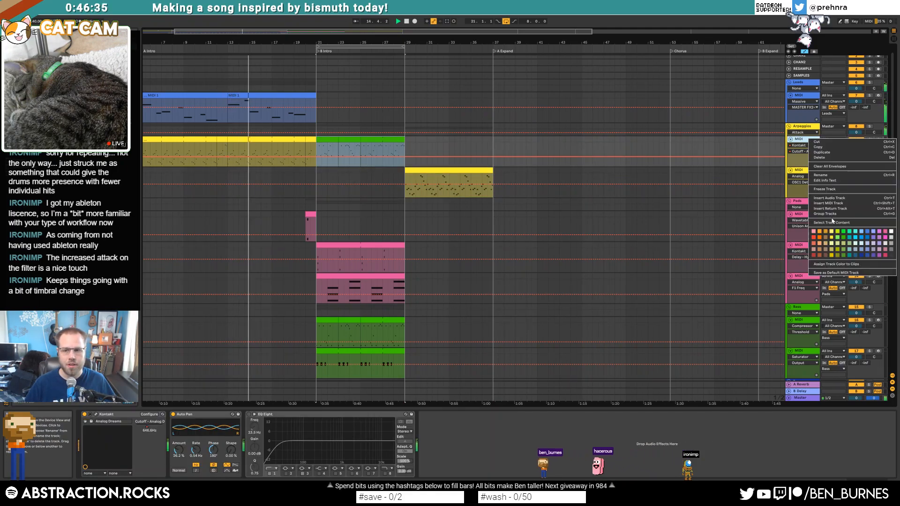
click(833, 263)
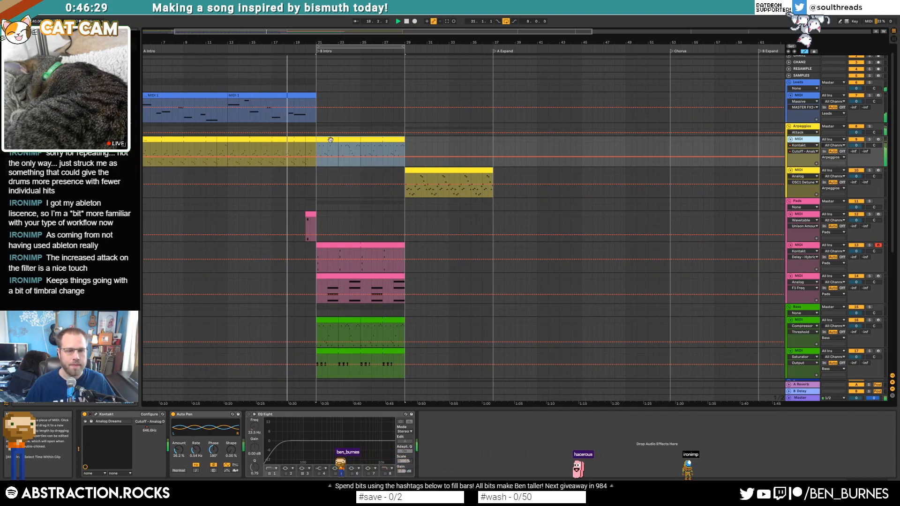
Step: Open the Analog pad clip in the B Intro and shorten all of its chord notes together
click(807, 276)
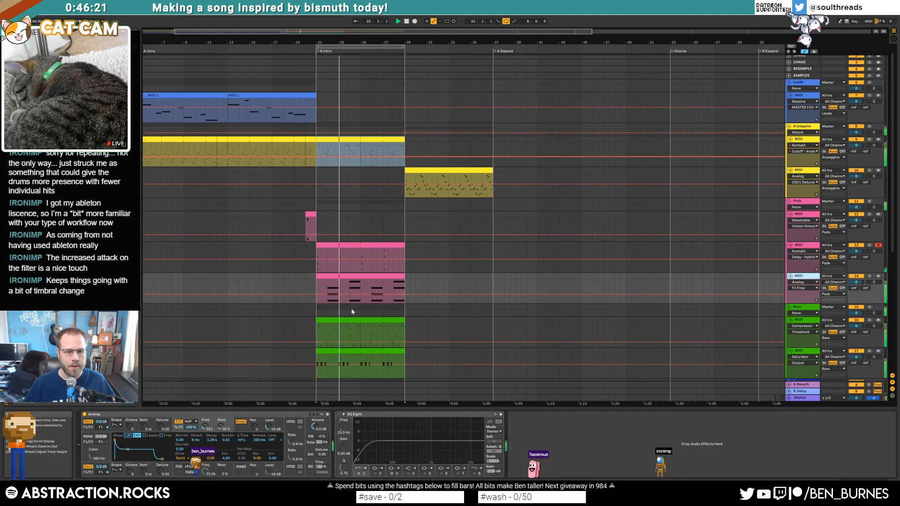
double_click(336, 285)
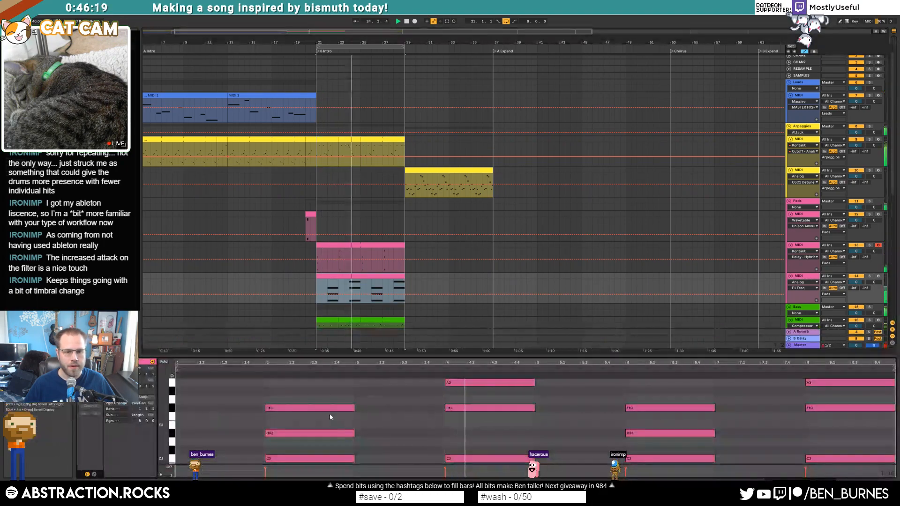
key(ctrl+a)
drag(354, 407, 333, 408)
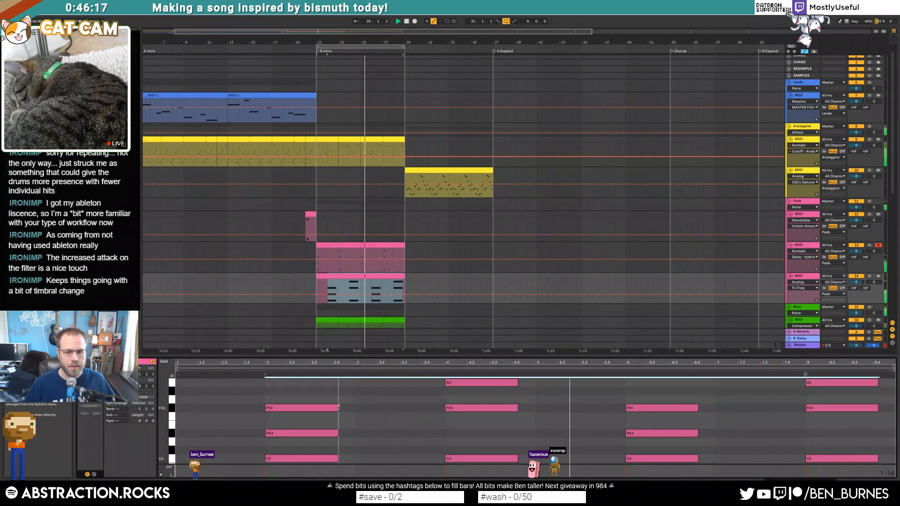
Step: Revoice the pad clip's last chord by lowering F#3 three semitones to D#3 and A3 two semitones to G3
click(585, 410)
click(799, 420)
click(821, 408)
key(Down)
key(Down)
key(Down)
click(820, 383)
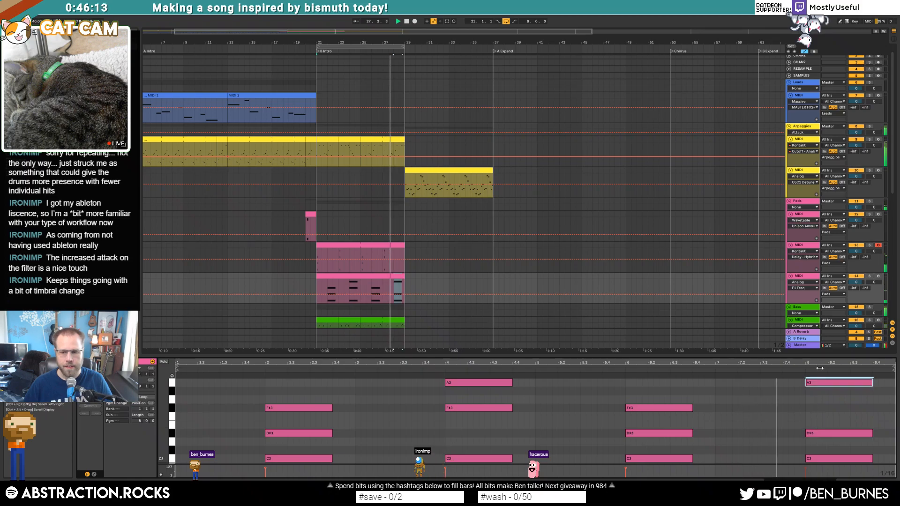
key(Down)
key(Down)
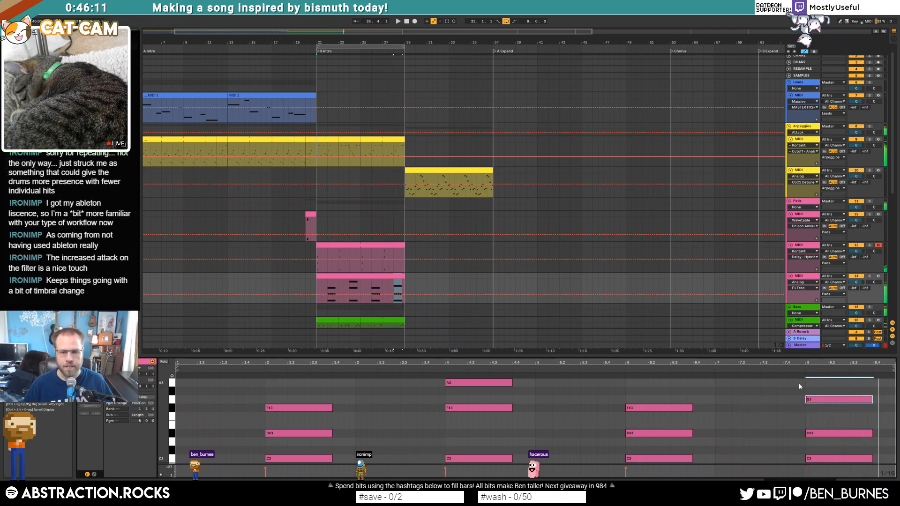
key(shift+Tab)
scroll(371, 300, down, 2)
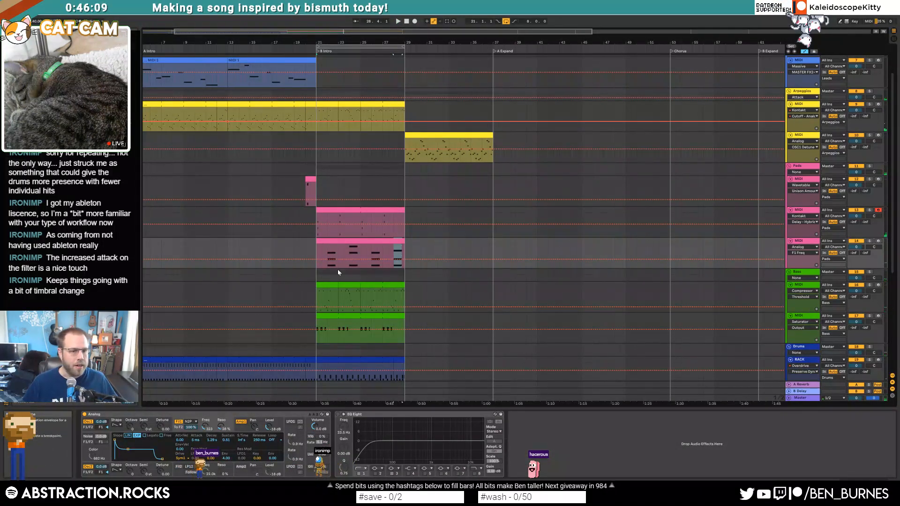
Step: Enable the Analog pad's LFO 1, modulate Filter 1 frequency with it by about 0.87 and raise the filter frequency
click(352, 247)
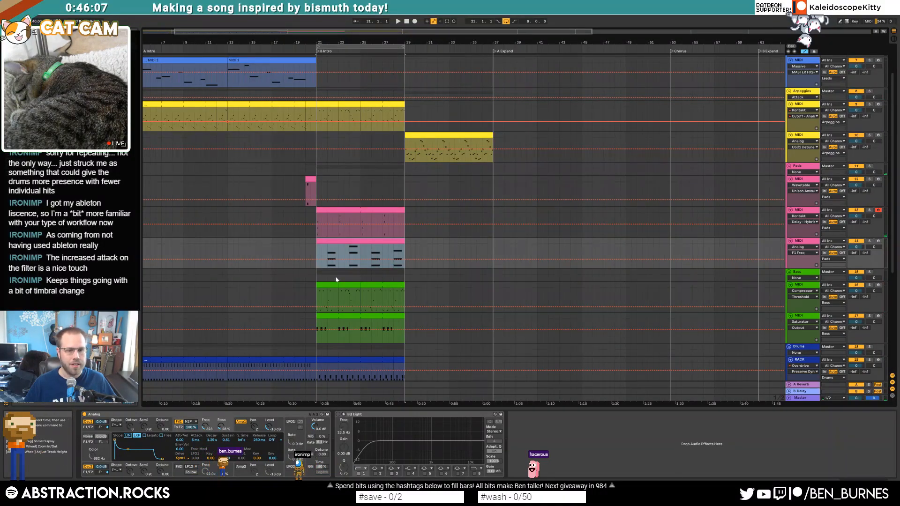
drag(205, 428, 205, 427)
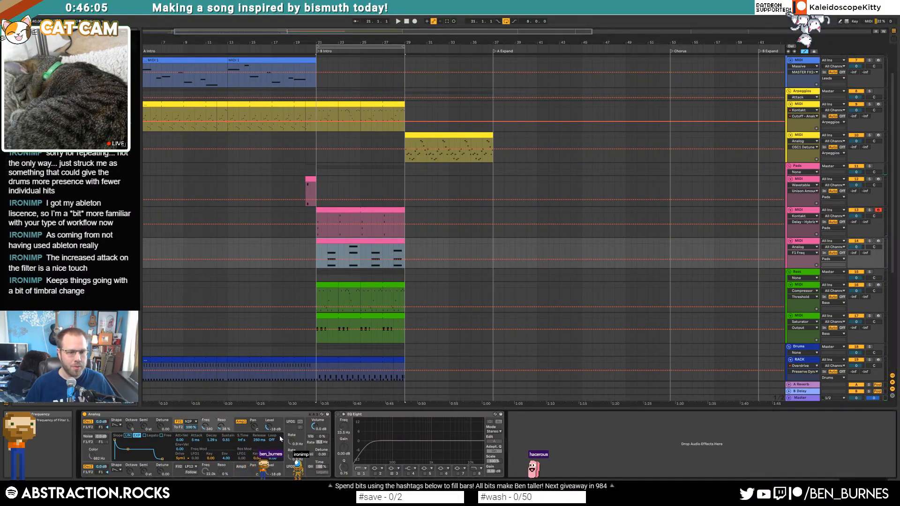
click(299, 422)
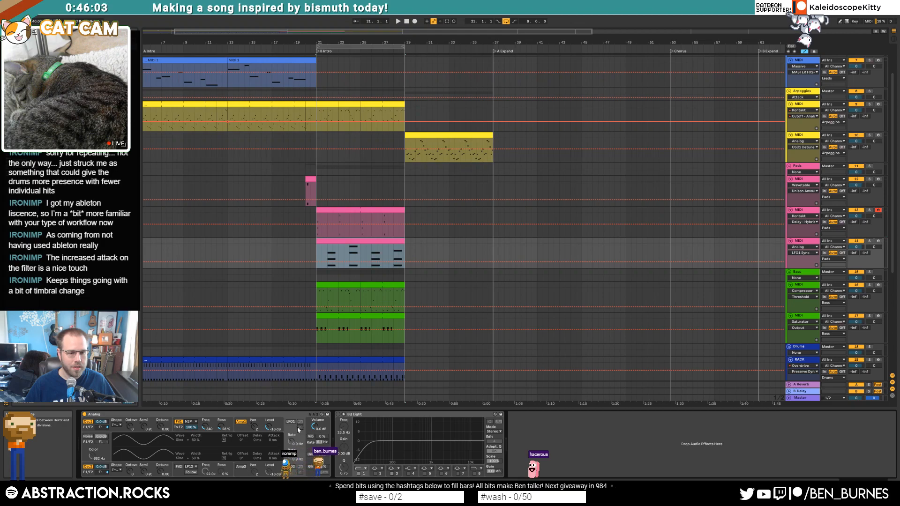
click(197, 428)
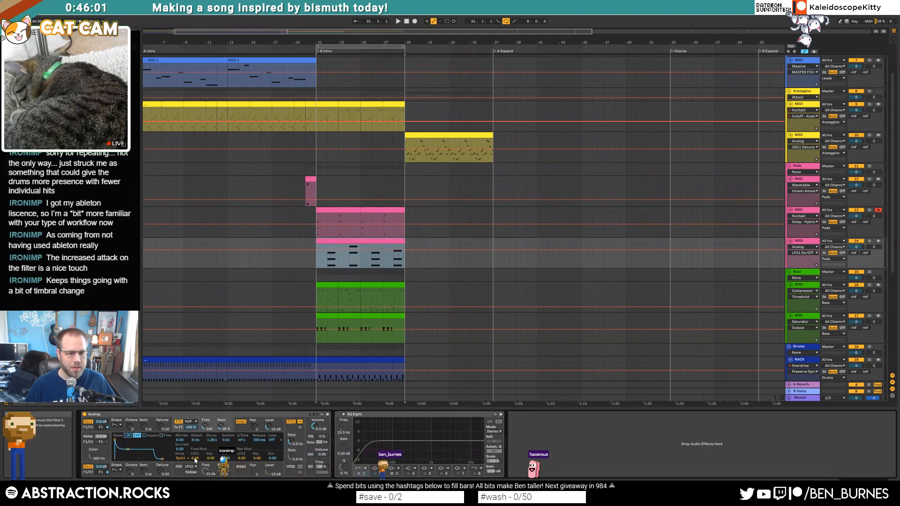
drag(195, 458, 195, 445)
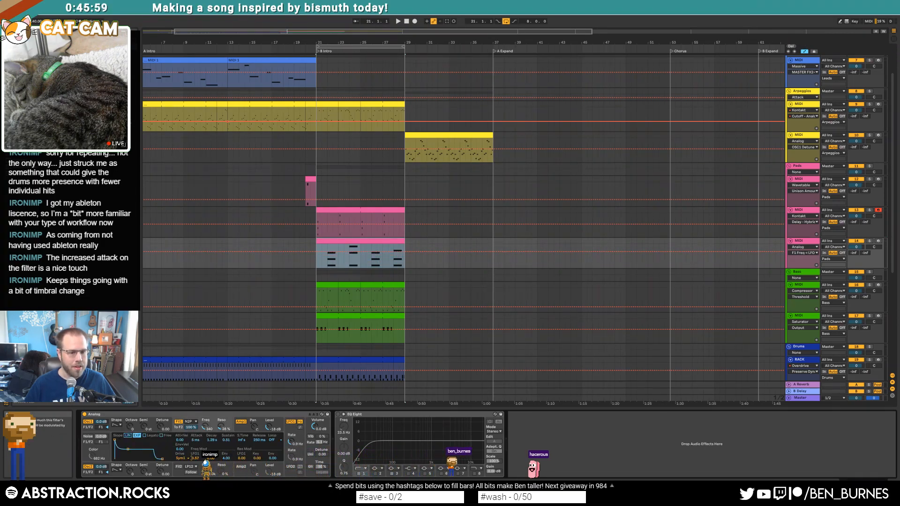
click(290, 441)
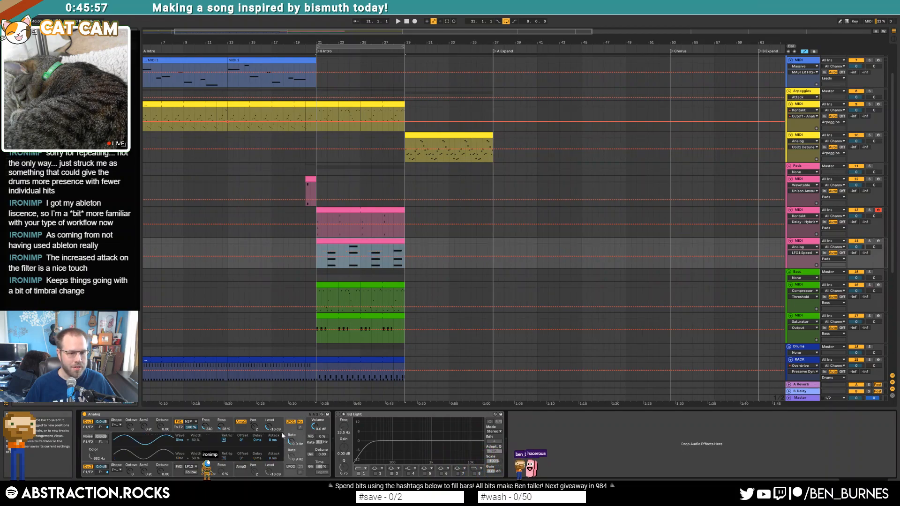
click(181, 430)
drag(206, 427, 205, 424)
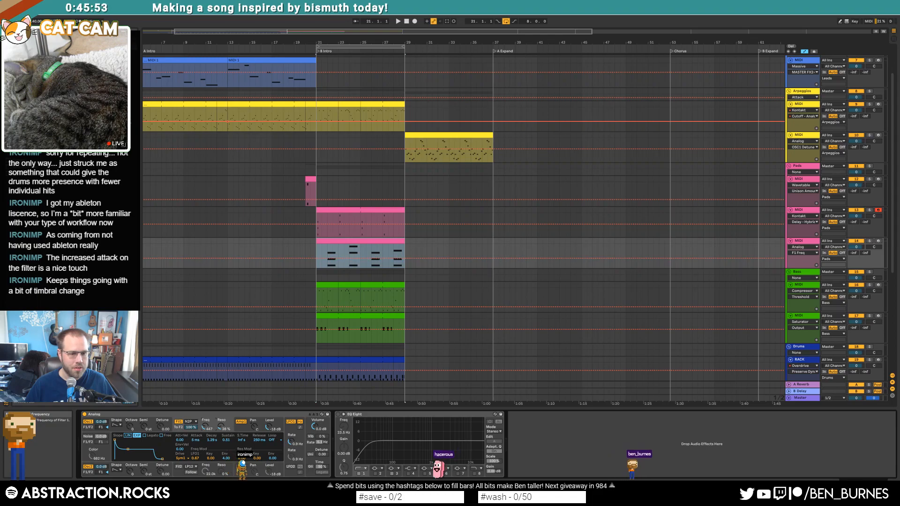
Step: Hide the automation lanes and inspect the first Kontakt pad clip's notes and its Hybrid Keys instrument
click(317, 236)
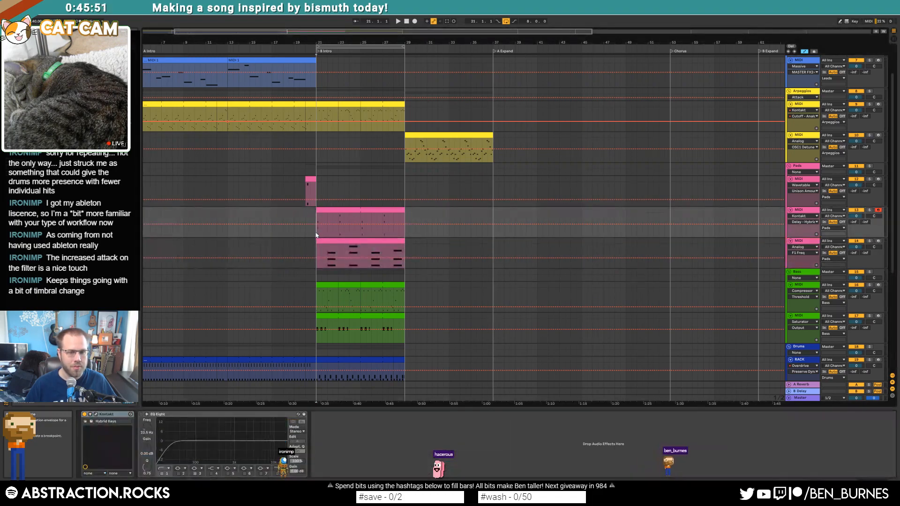
key(a)
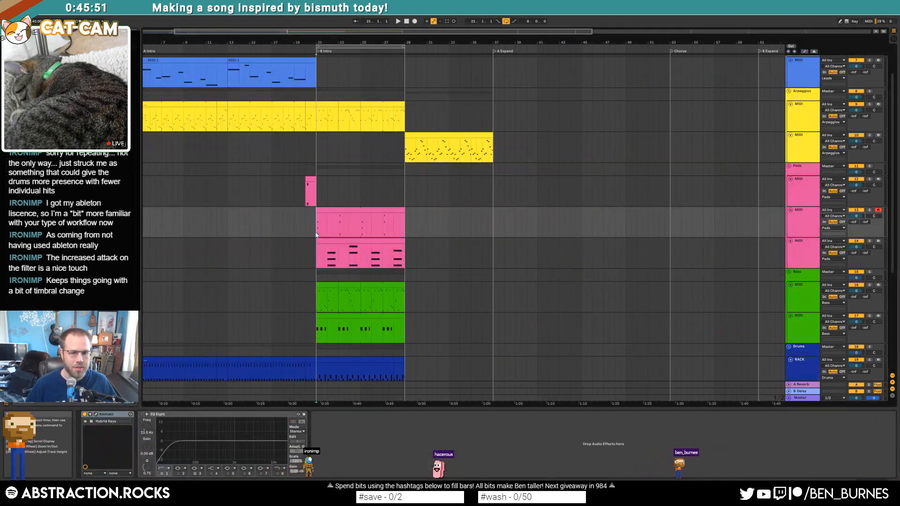
click(329, 211)
double_click(335, 211)
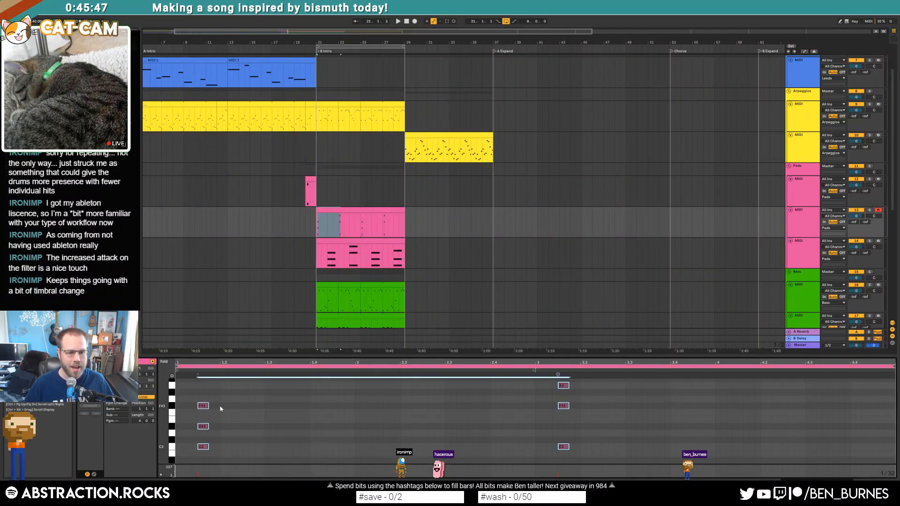
key(shift+Tab)
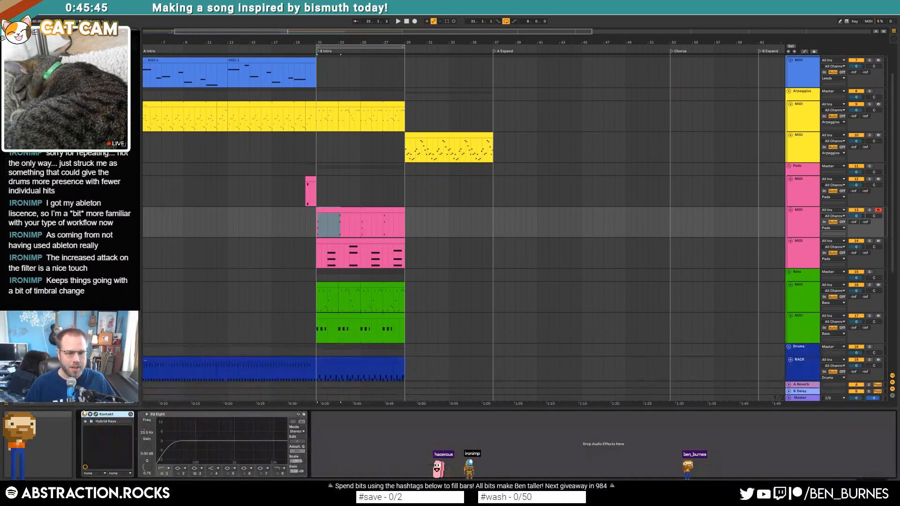
click(96, 416)
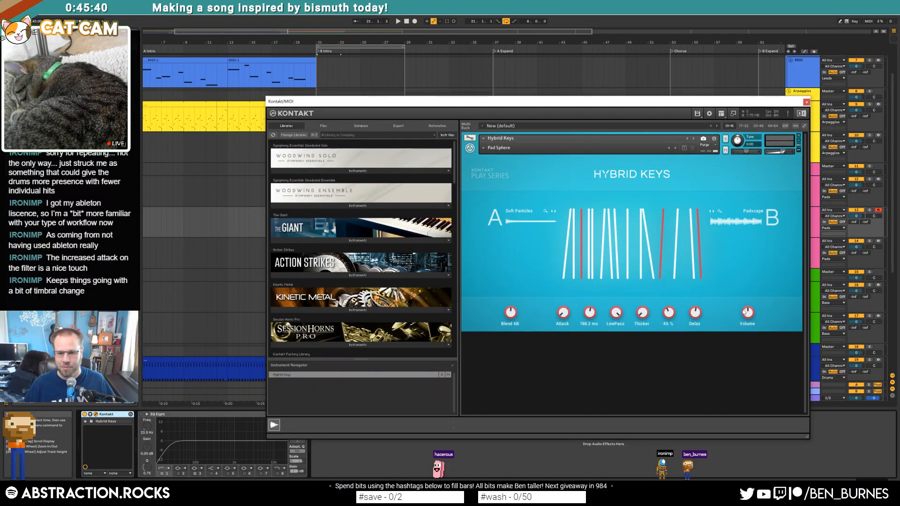
click(806, 102)
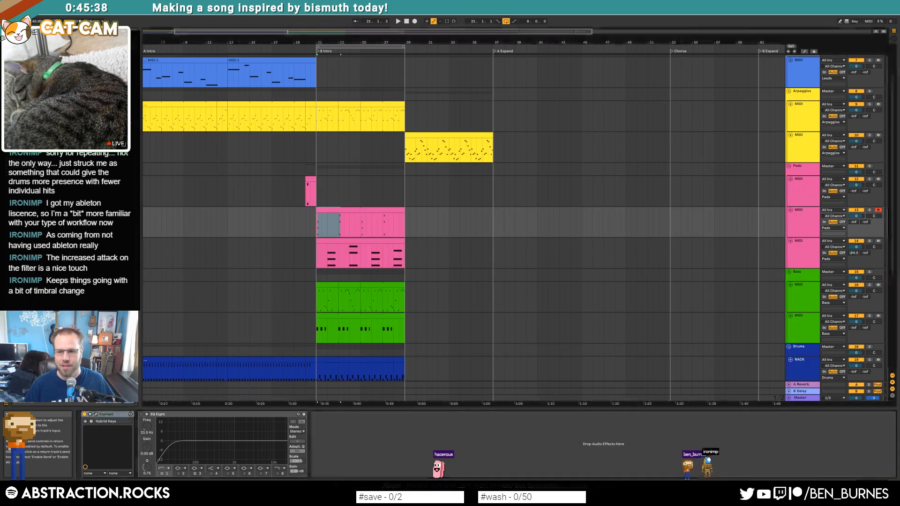
Step: Set the Analog pad track's sends to about -13.7 for reverb and -7.8 for delay, and audition the B Intro
click(861, 249)
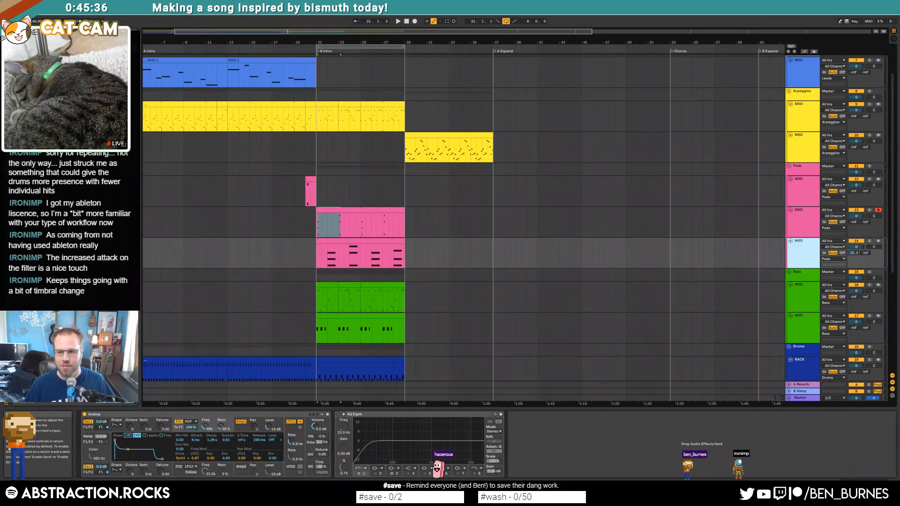
drag(866, 253, 866, 234)
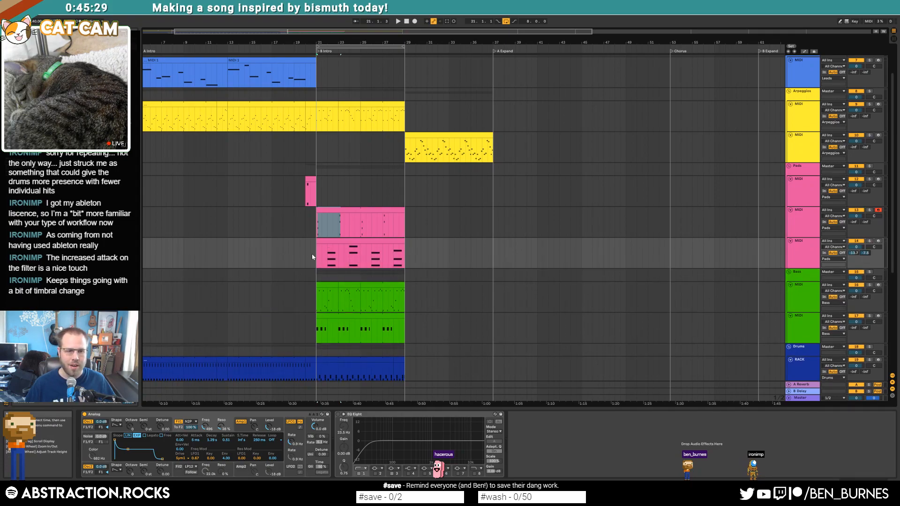
key(space)
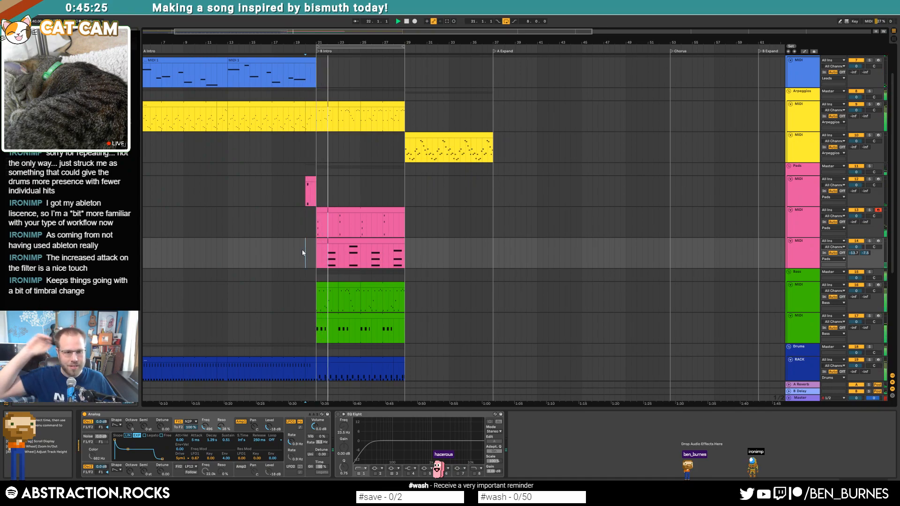
key(space)
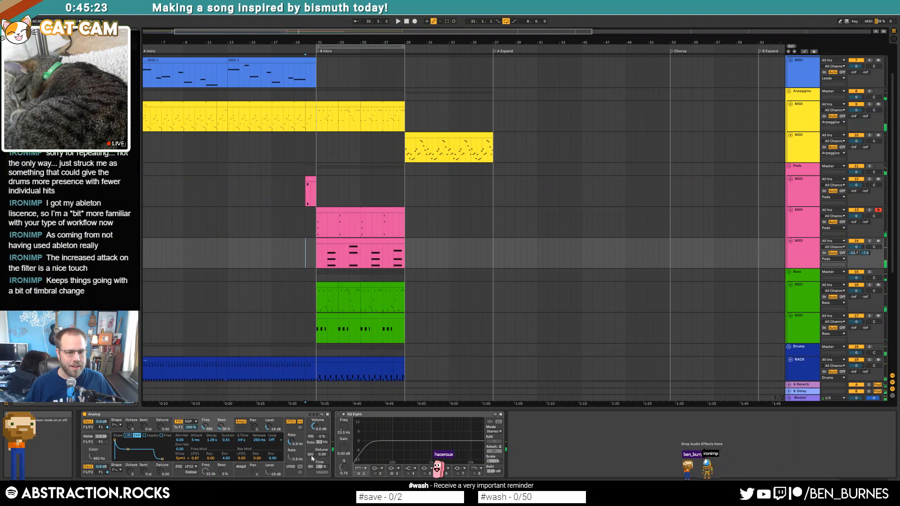
Step: Turn on unison for the Analog pad and adjust the detune of oscillators 1 and 2
click(309, 454)
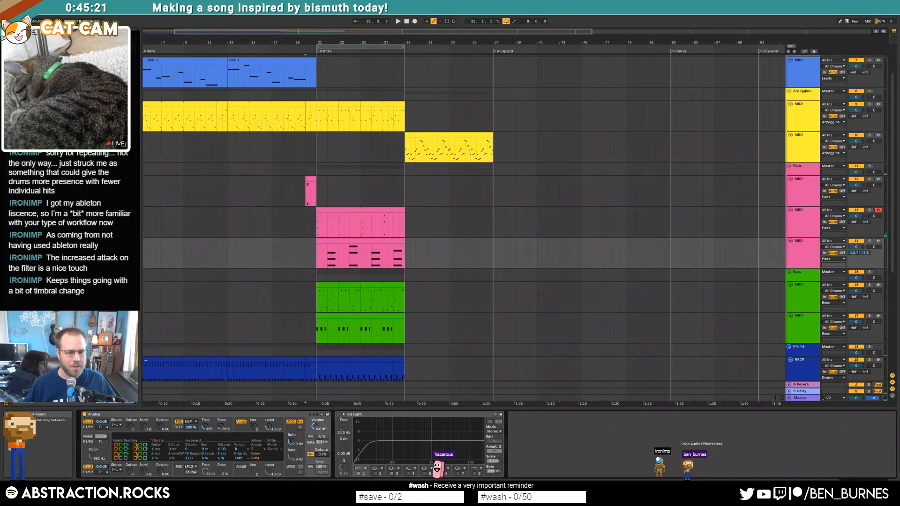
click(160, 428)
drag(160, 471, 161, 474)
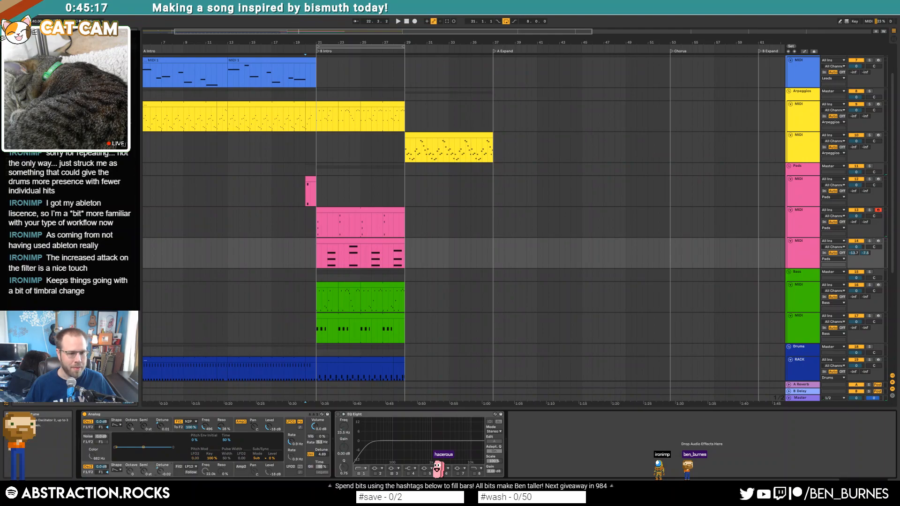
Step: Play the B Intro and slightly lengthen all the chord notes in the Analog pad clip
click(336, 240)
key(space)
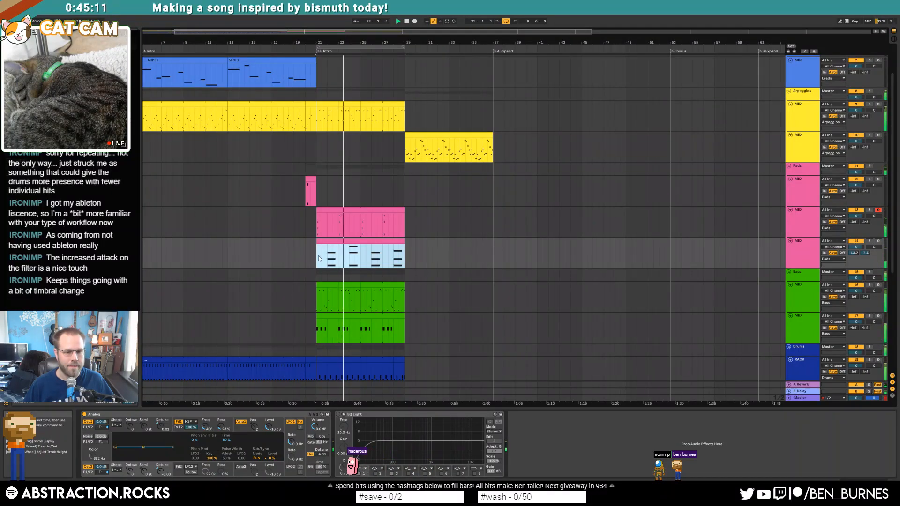
key(shift+Tab)
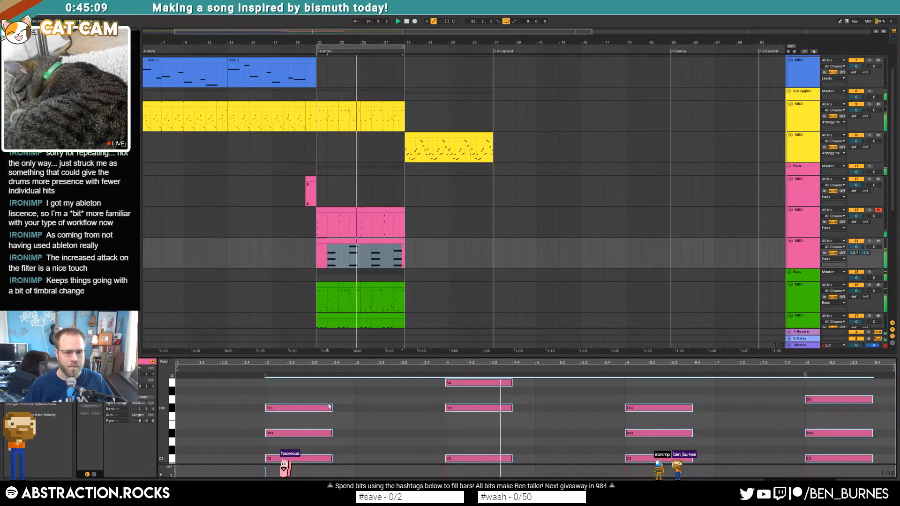
key(shift+Tab)
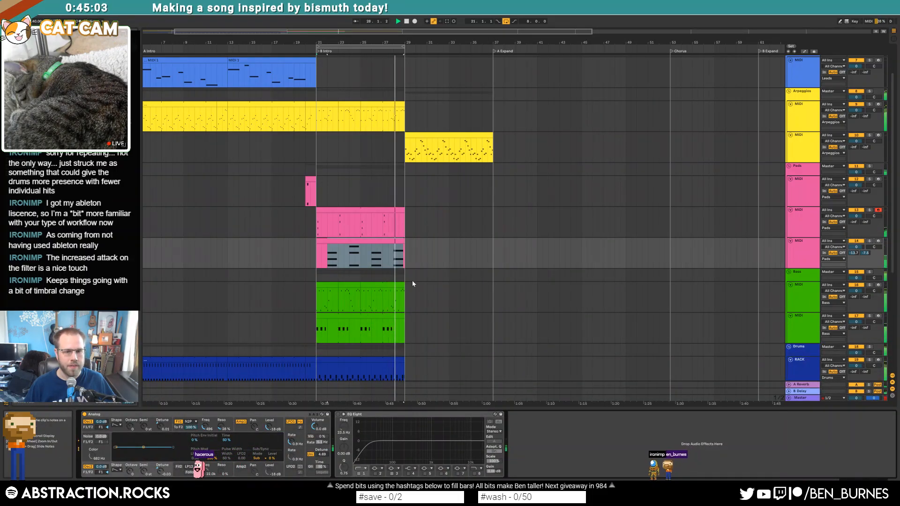
Step: Deactivate the notes at 2.1.3, 2.2 and 2.3.3 in the first B Intro arpeggio clip and reactivate its last two notes
click(353, 104)
key(space)
click(330, 103)
double_click(330, 104)
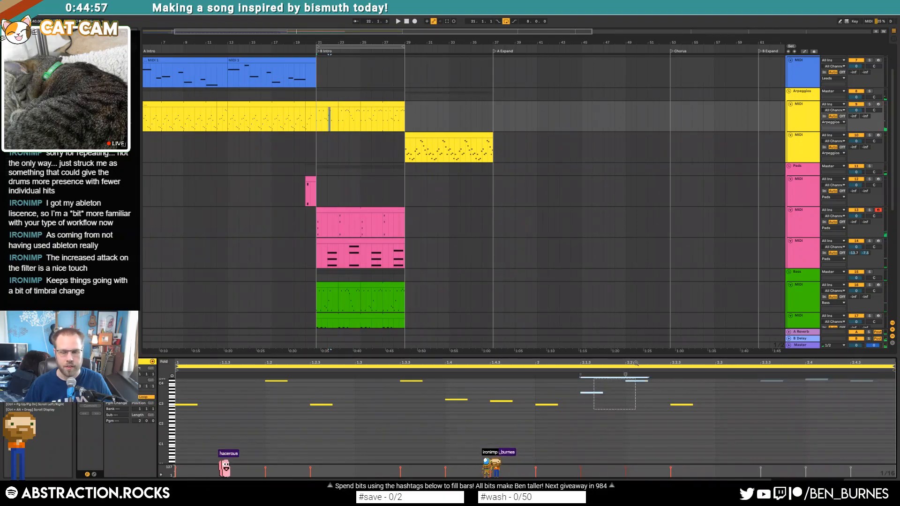
click(772, 401)
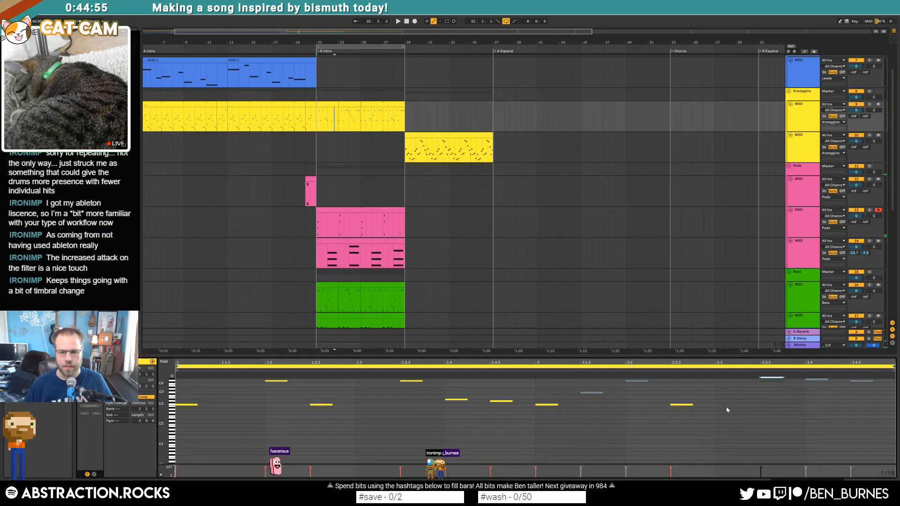
drag(798, 412, 858, 344)
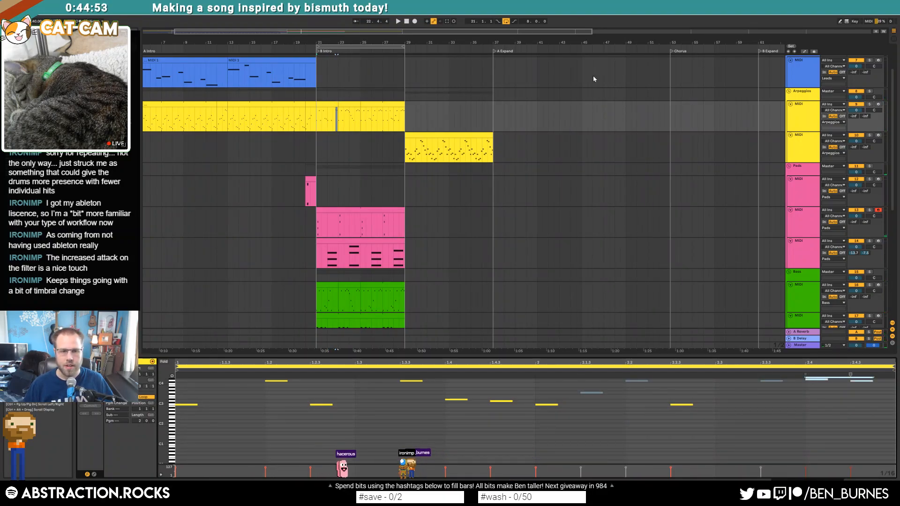
Step: Apply the same note deactivations to the first B Intro bass clip, reactivate its last two notes and play the section
click(325, 285)
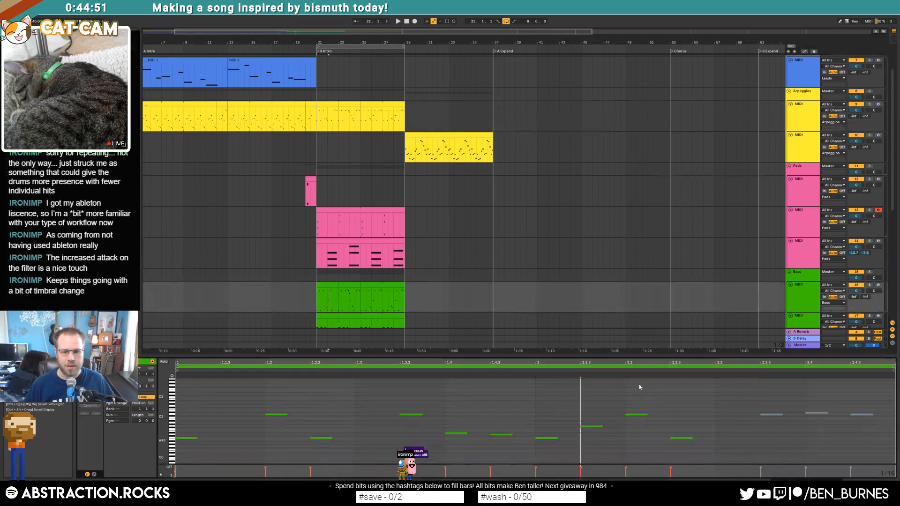
key(space)
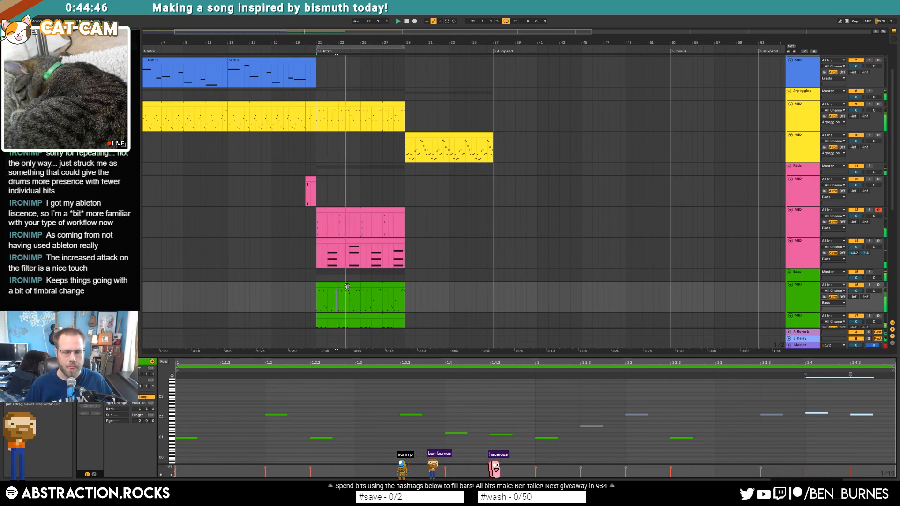
Step: Deactivate the note at 1.3.3 in the second B Intro bass and arpeggio clips and play the section
drag(347, 286, 359, 287)
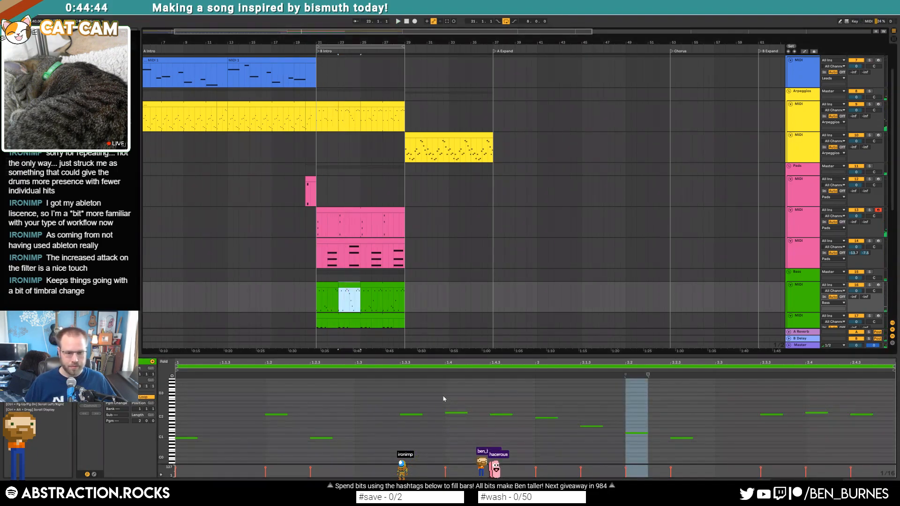
drag(398, 394, 417, 424)
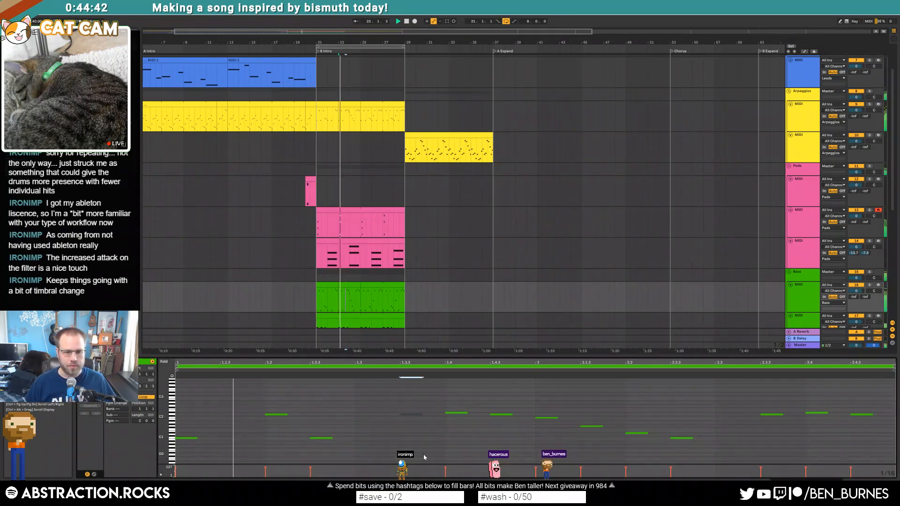
drag(353, 118, 359, 119)
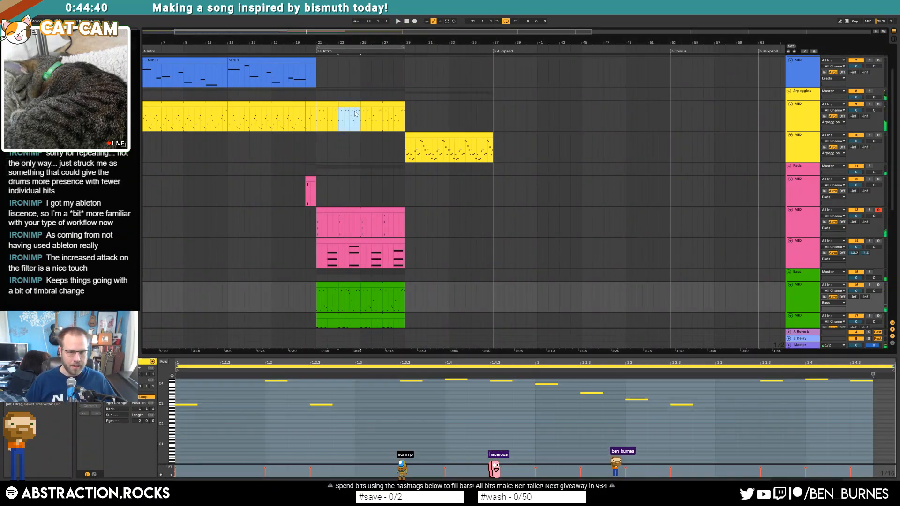
drag(392, 415, 422, 378)
key(Up)
key(Up)
key(space)
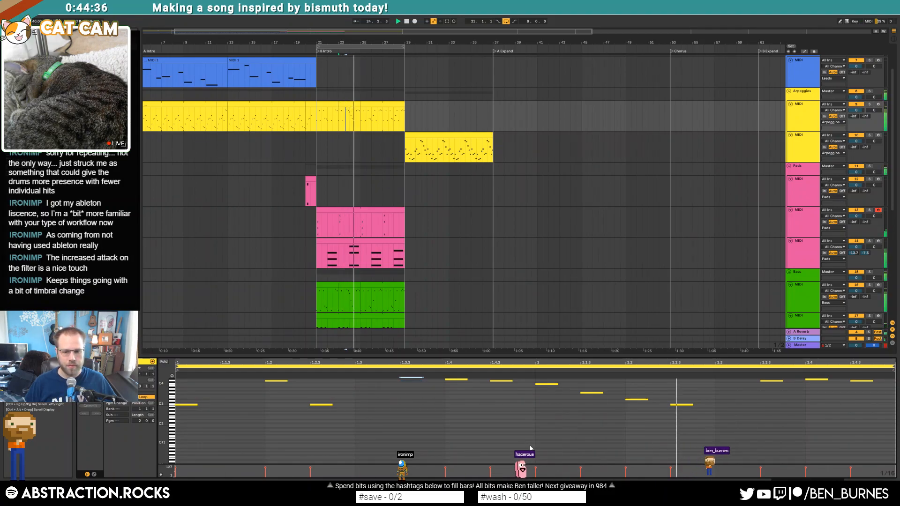
Step: Try deactivating single notes near the end of the second B Intro arpeggio clip and open the matching bass clip
key(space)
key(ctrl+z)
drag(765, 401, 774, 381)
click(806, 395)
click(353, 291)
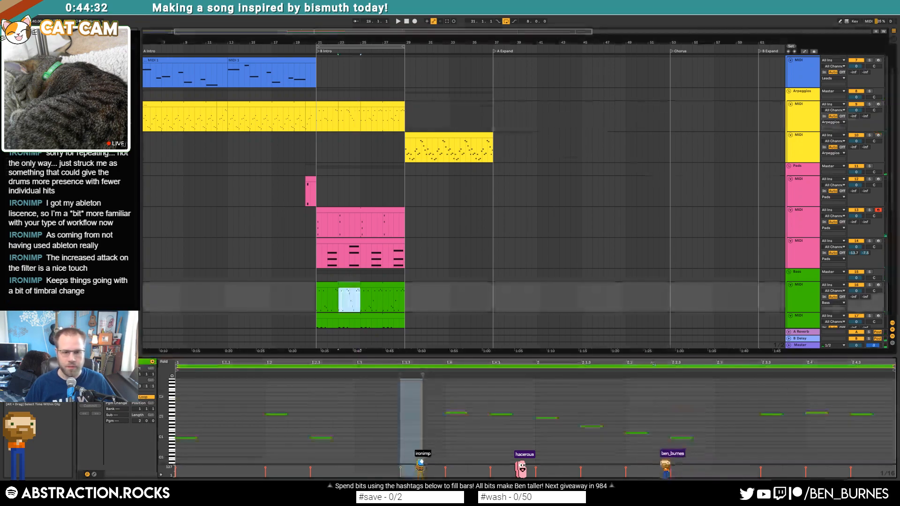
Step: Deactivate the notes at 1.2, 1.4.3, 2.1.3 and 2.3.3 in the third B Intro bass clip
scroll(401, 273, down, 3)
click(373, 199)
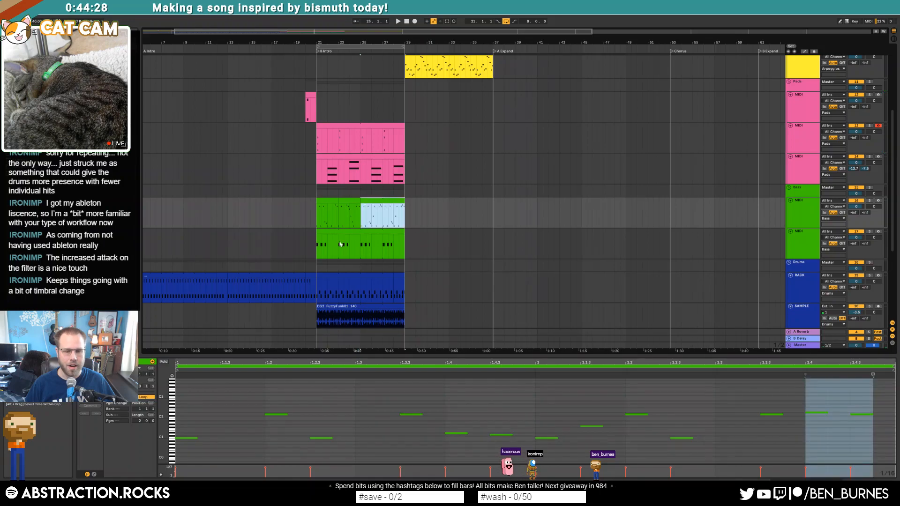
drag(249, 399, 281, 422)
key(0)
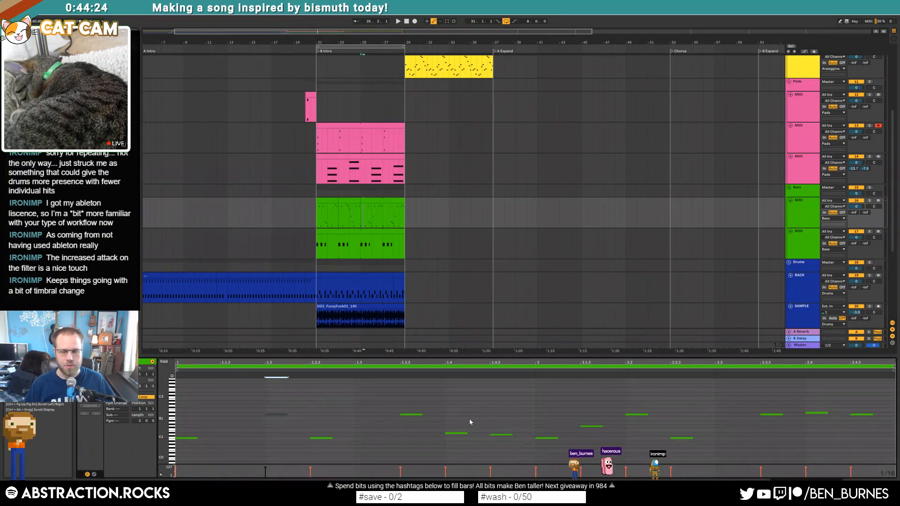
drag(479, 418, 506, 441)
key(0)
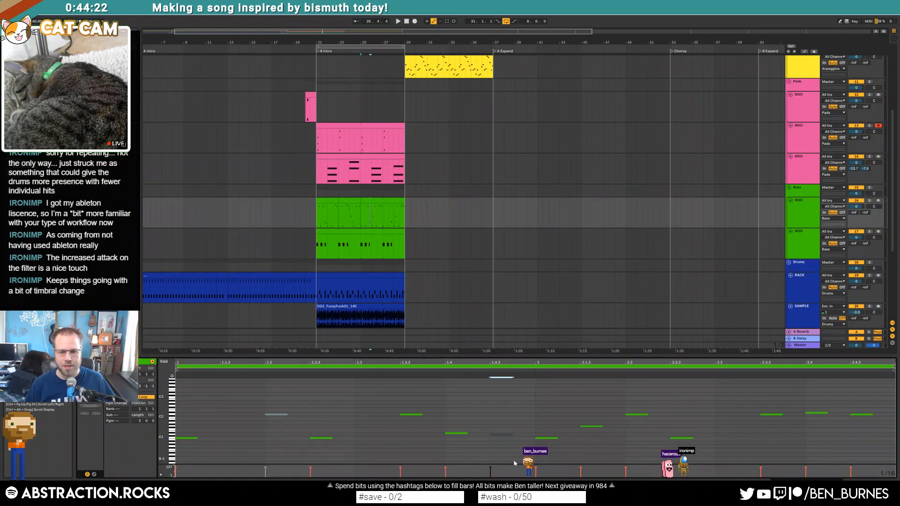
click(770, 414)
key(0)
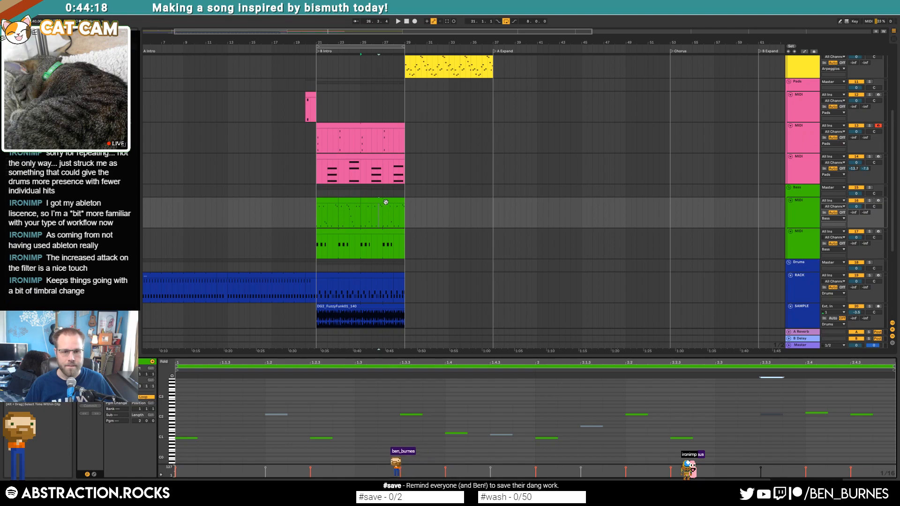
Step: Duplicate the first two B Intro clips of both the bass and the arpeggio over the section's second half
scroll(384, 220, up, 1)
drag(318, 238, 361, 235)
key(ctrl+d)
scroll(385, 237, up, 1)
click(346, 77)
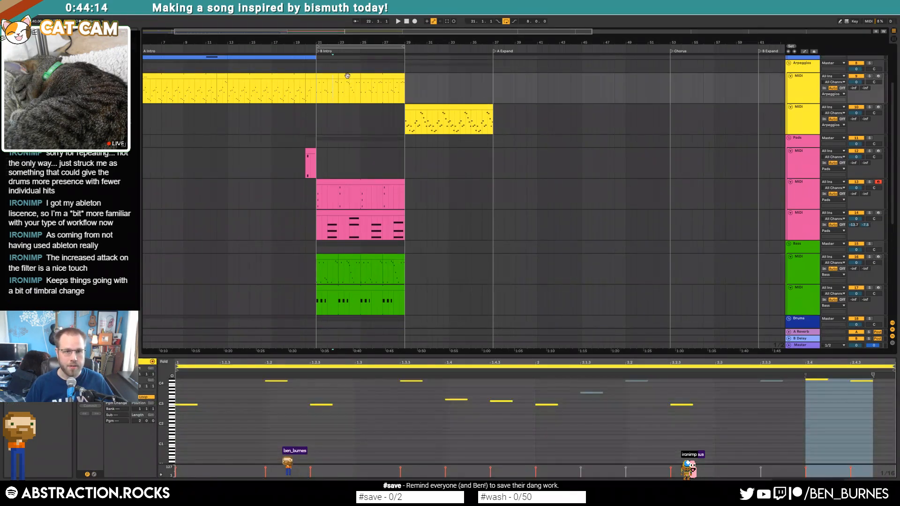
shift+click(326, 76)
key(ctrl+d)
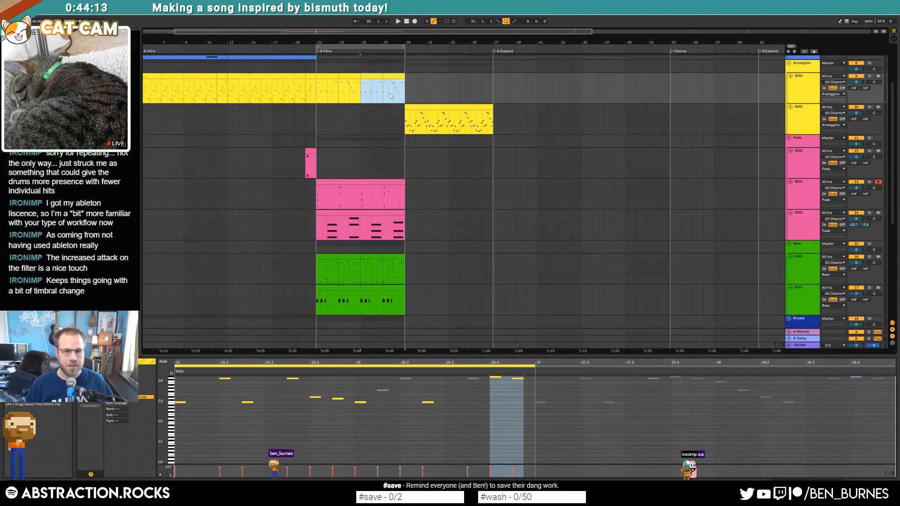
Step: Play back the duplicated clips and deactivate all the arpeggio clips in the B Intro
click(465, 443)
key(space)
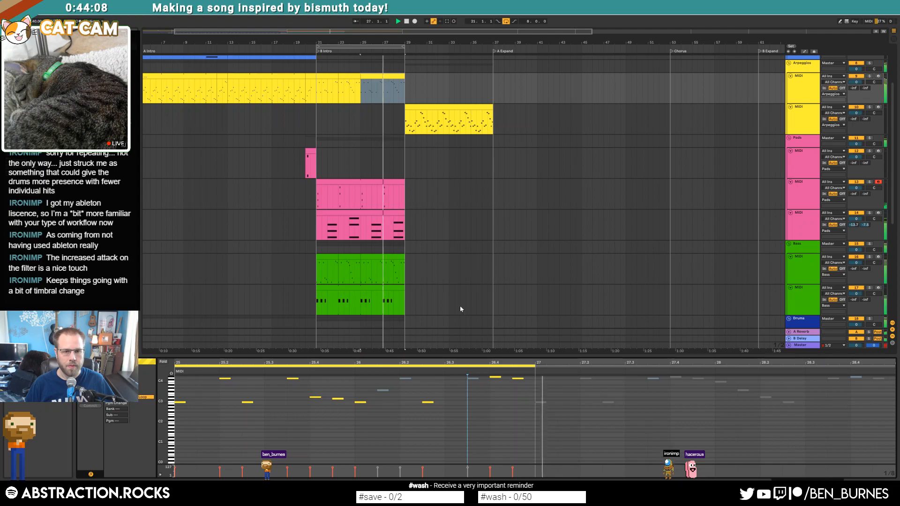
key(space)
click(367, 77)
click(310, 77)
click(327, 76)
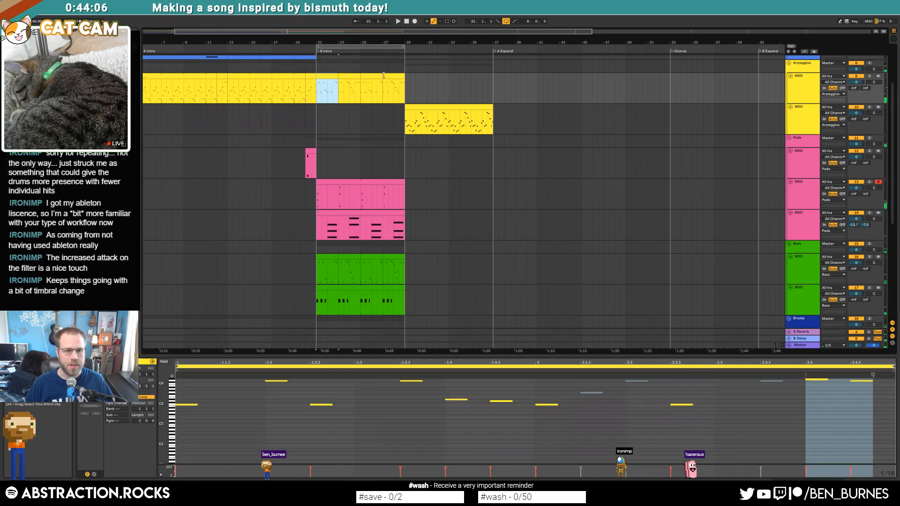
click(370, 84)
key(0)
Step: Play the B Intro and inspect the Massive X synth on the first bass track
click(321, 257)
key(space)
key(shift+Tab)
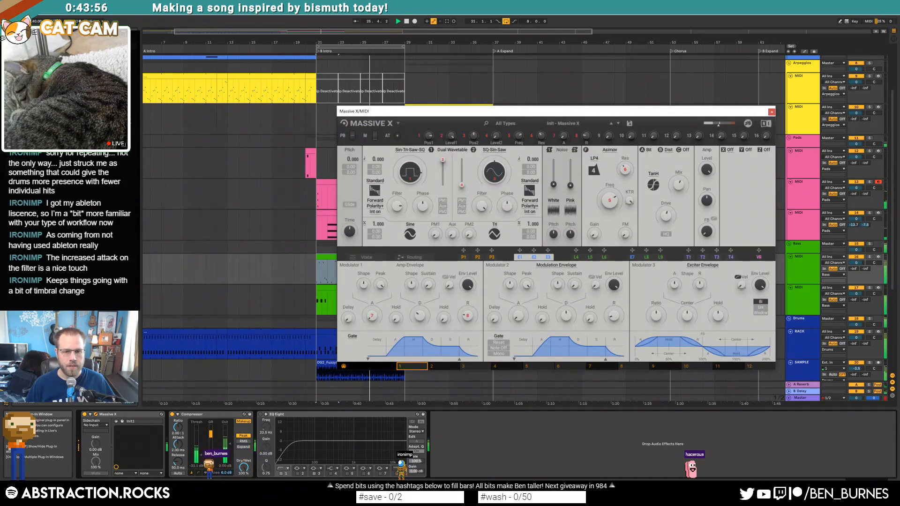
drag(533, 113, 539, 123)
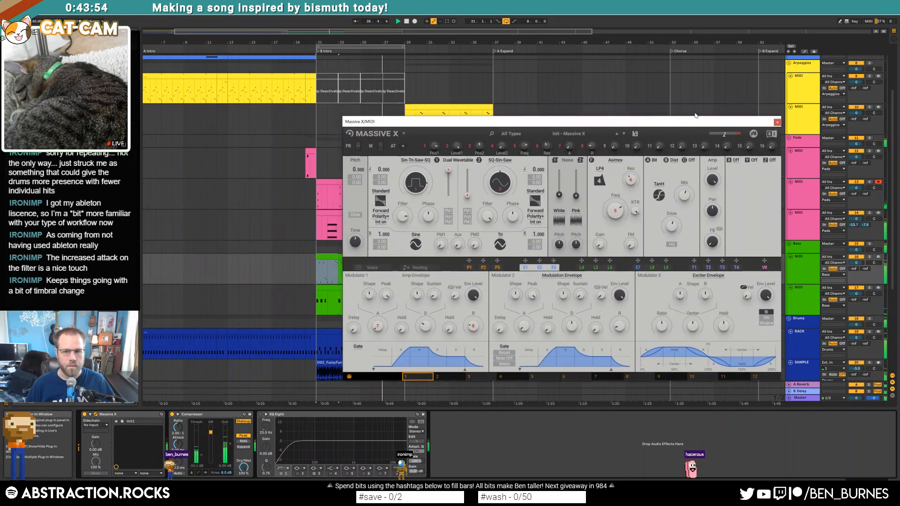
Step: Switch the drum rack's VEH1 snare layer to 1-Shot playback and extend its sample end while auditioning the B Intro
click(333, 329)
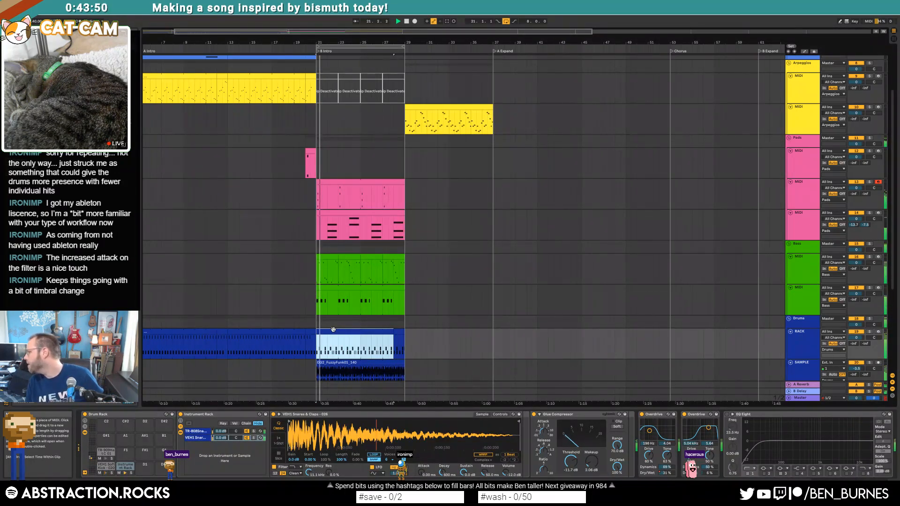
scroll(275, 376, up, 1)
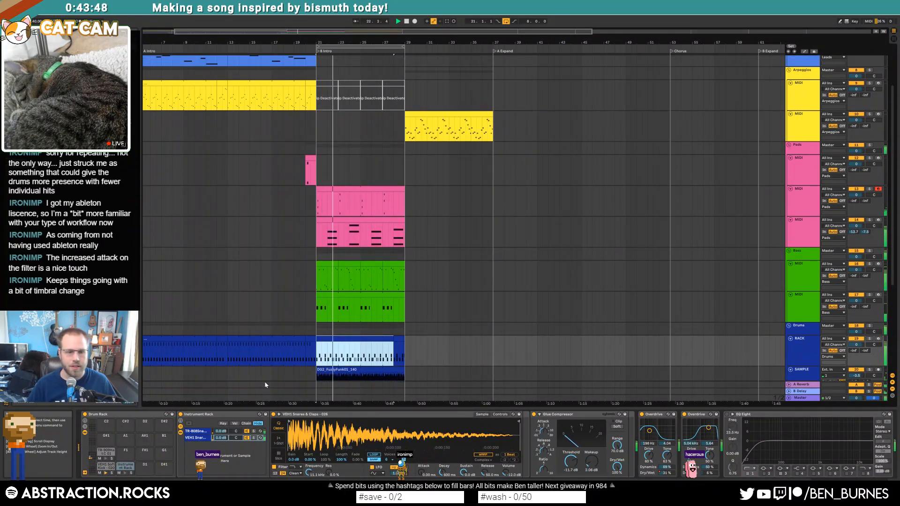
click(355, 415)
key(space)
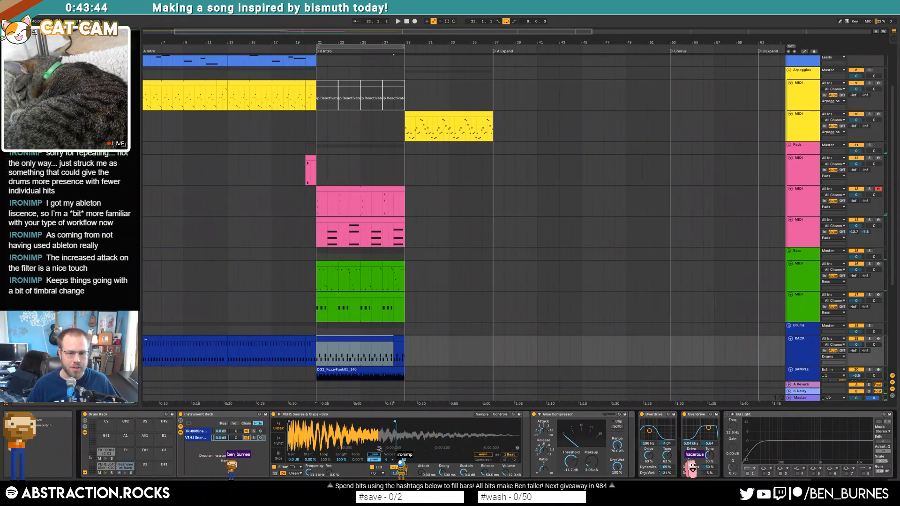
click(280, 440)
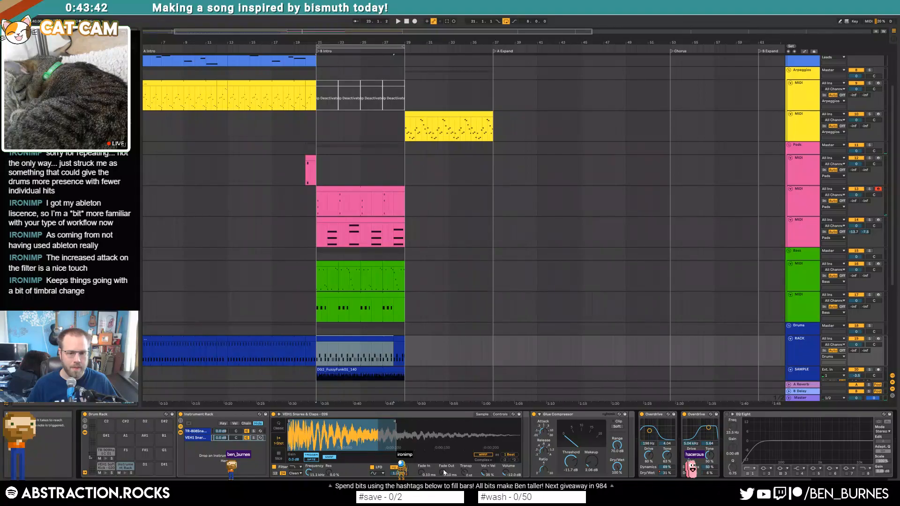
key(space)
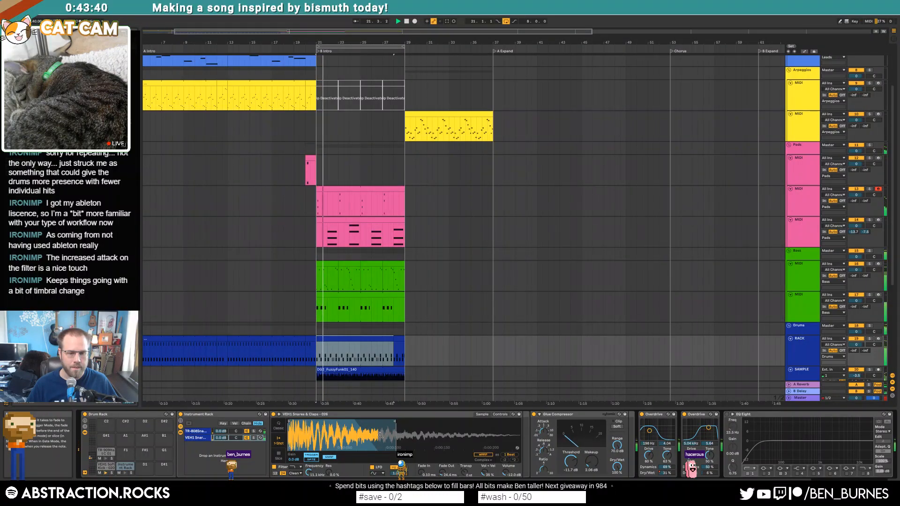
drag(390, 421, 411, 421)
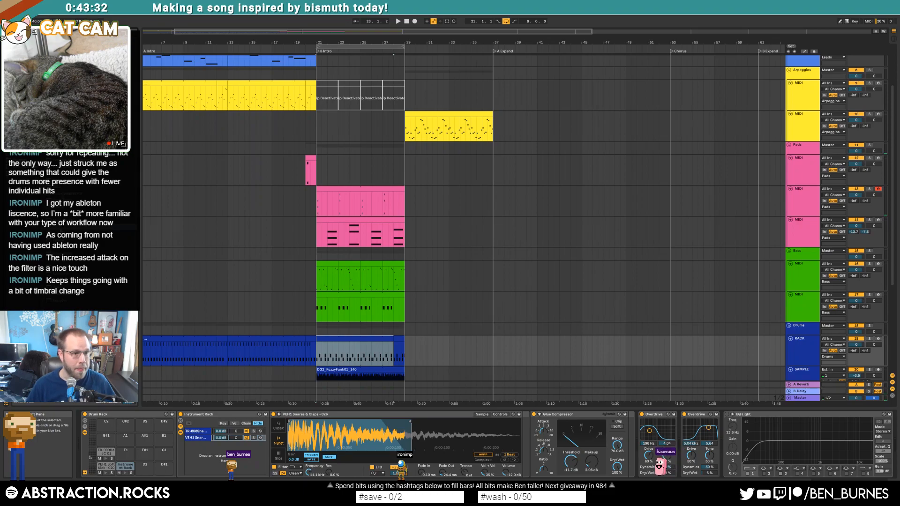
Step: Add a Reverb before the snare rack's Glue Compressor, adjust its decay and dry/wet, and lower the compressor threshold to -18.4 dB
drag(419, 416, 551, 449)
drag(624, 469, 624, 479)
key(space)
drag(695, 468, 695, 490)
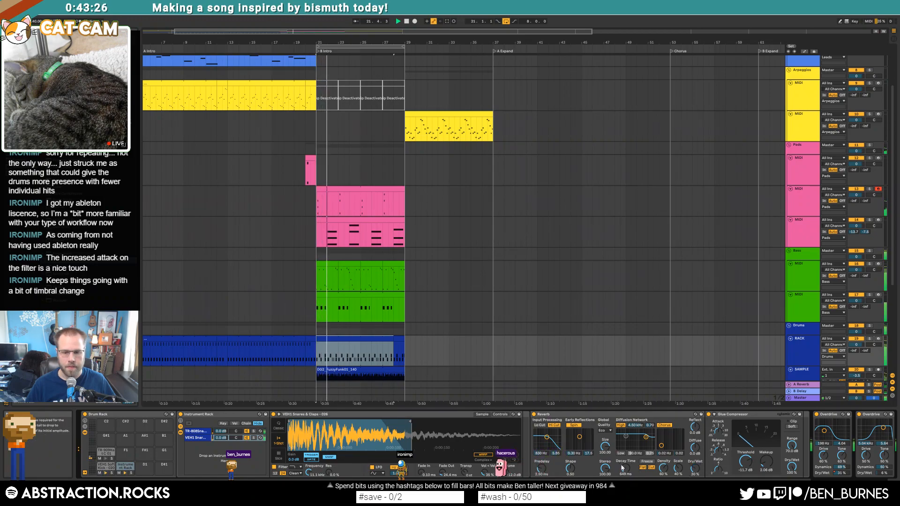
drag(625, 469, 625, 463)
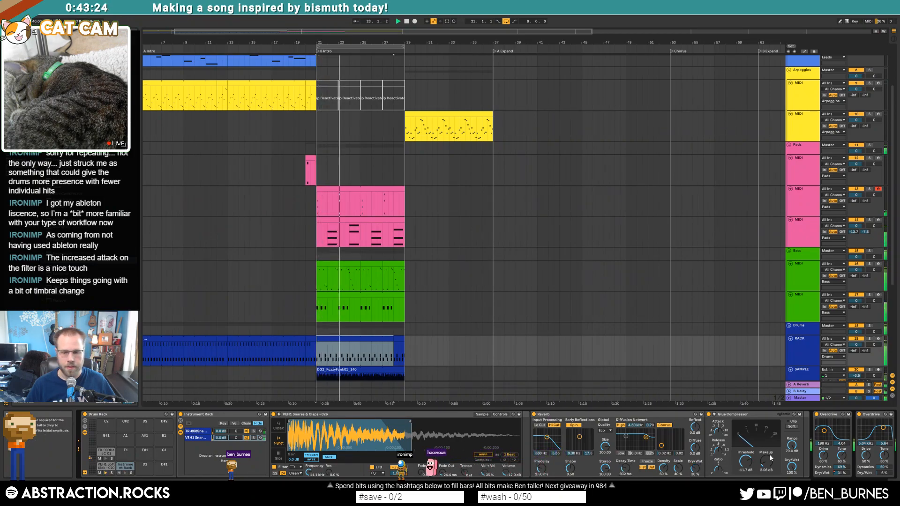
drag(745, 462, 764, 464)
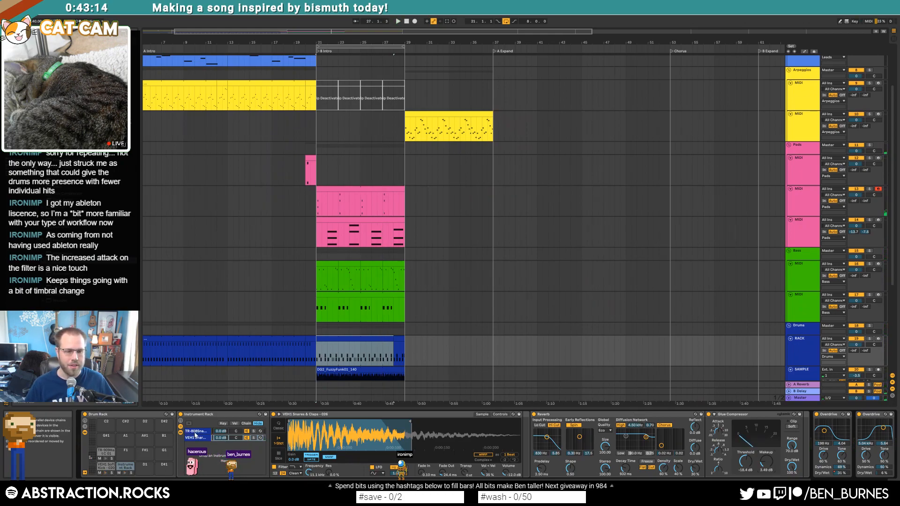
Step: Select the TR-808 snare layer, audition the snare pad, and play the B Intro with the drum rack track soloed
click(195, 431)
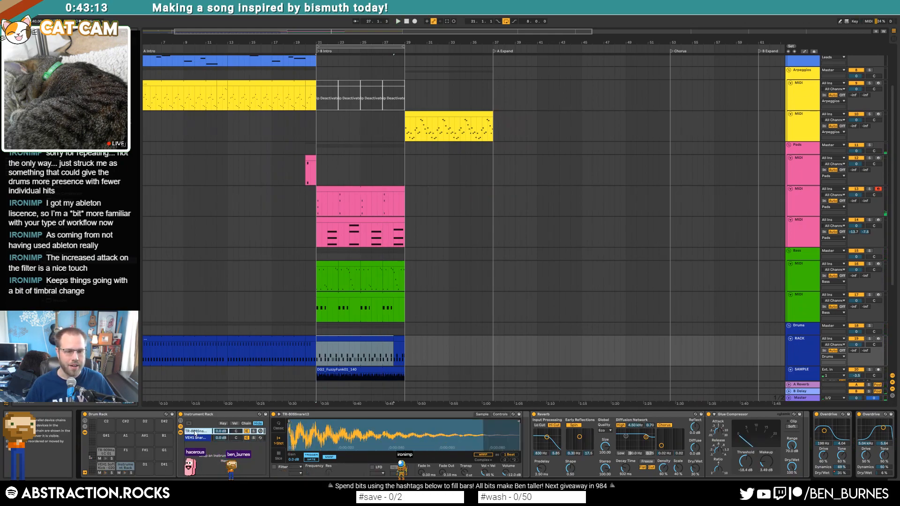
click(124, 474)
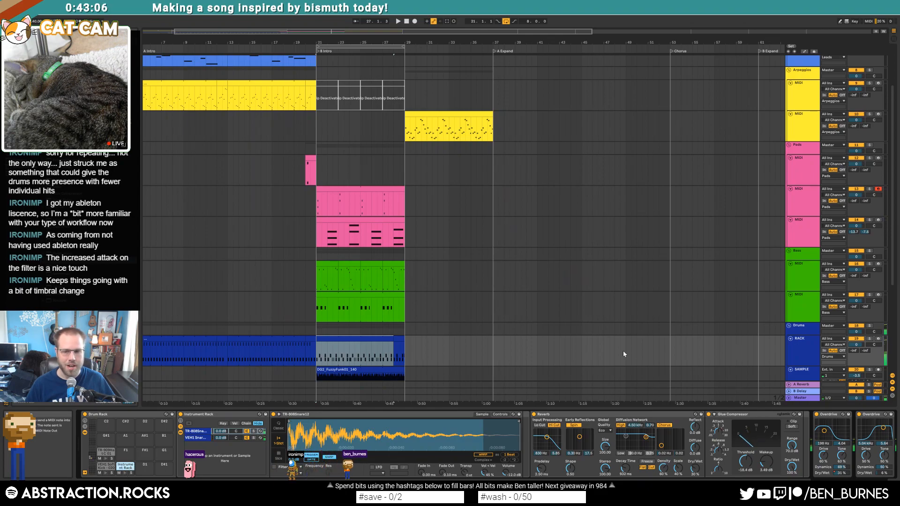
click(358, 349)
key(space)
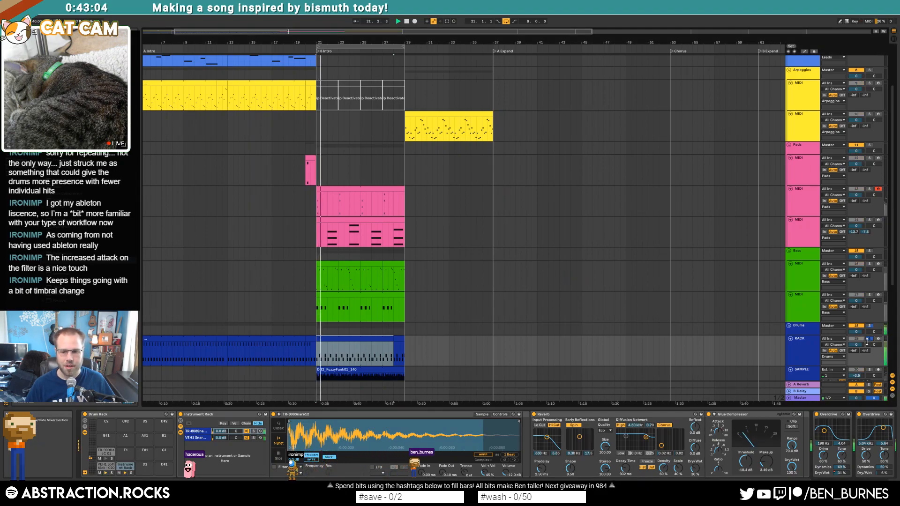
Step: Shift the final kick notes later in the drum rack's B Intro pattern in the two-bar clip starting at bar 23
double_click(359, 349)
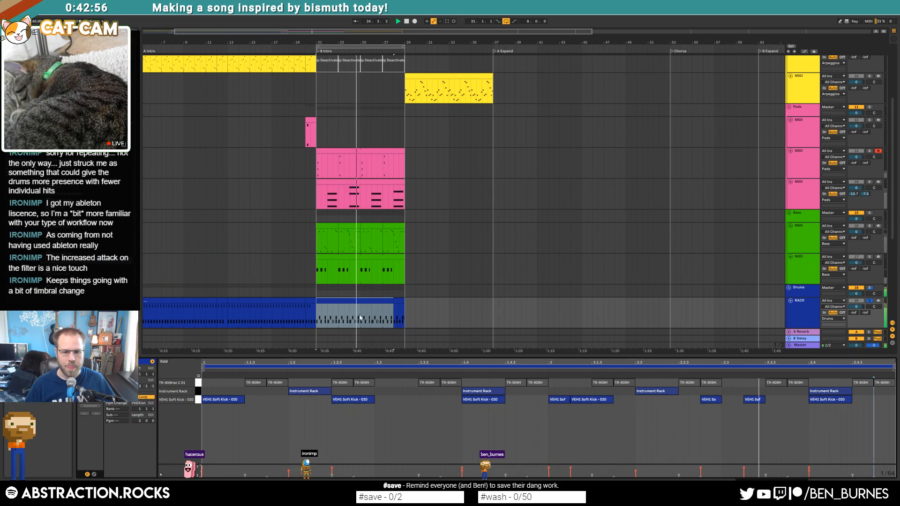
key(space)
scroll(366, 321, up, 1)
scroll(366, 315, up, 4)
scroll(366, 314, down, 4)
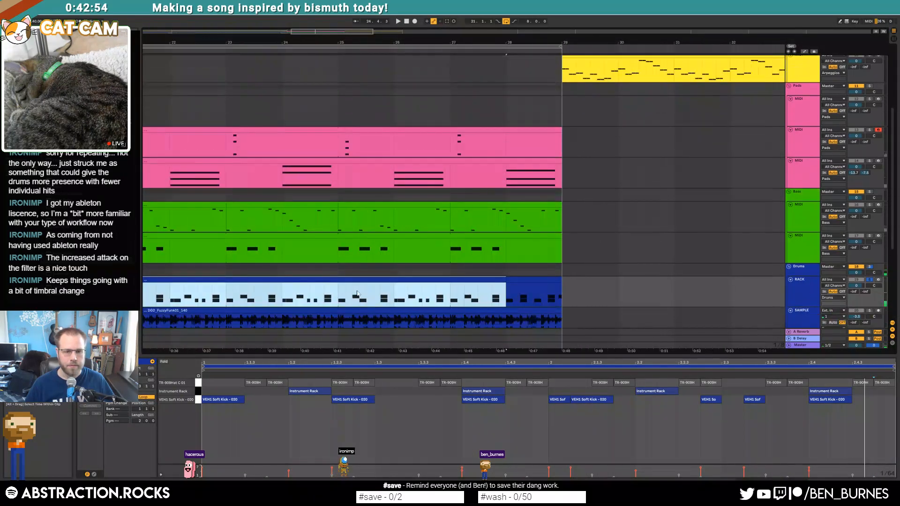
drag(354, 33, 348, 25)
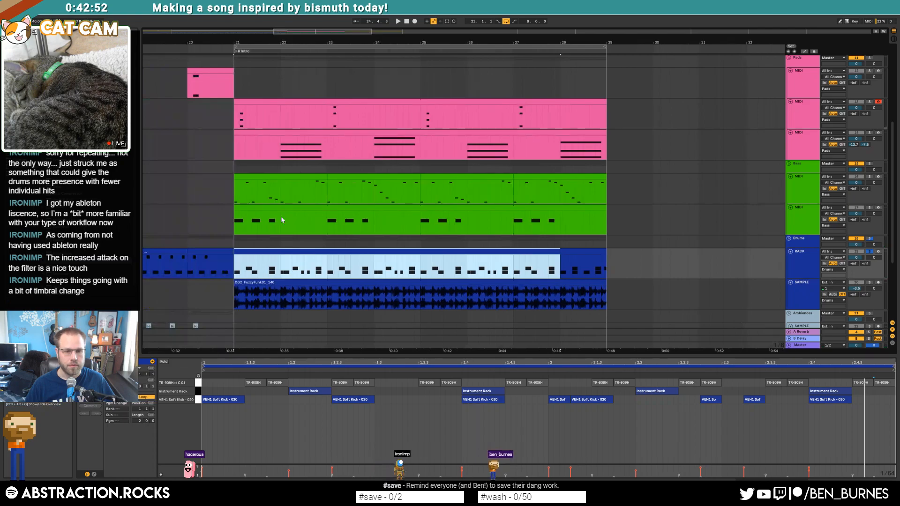
click(275, 268)
drag(328, 270, 418, 271)
click(754, 399)
drag(756, 401, 865, 404)
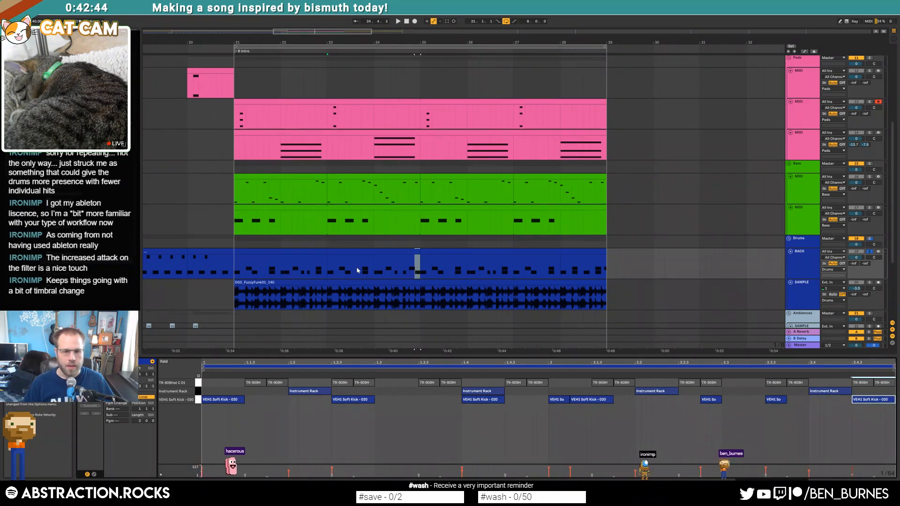
Step: Copy the drum rack pattern from bar 23 and paste it at bar 27
drag(347, 266, 373, 268)
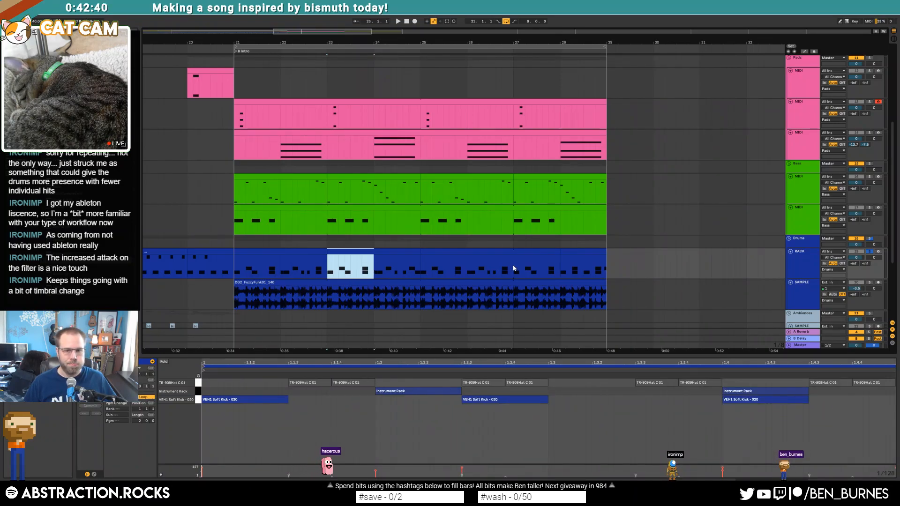
click(514, 268)
key(ctrl+v)
Step: Play the B Intro and compare the TR-808 and VEH1 snare layers by switching each one off and on
click(232, 252)
click(243, 252)
key(space)
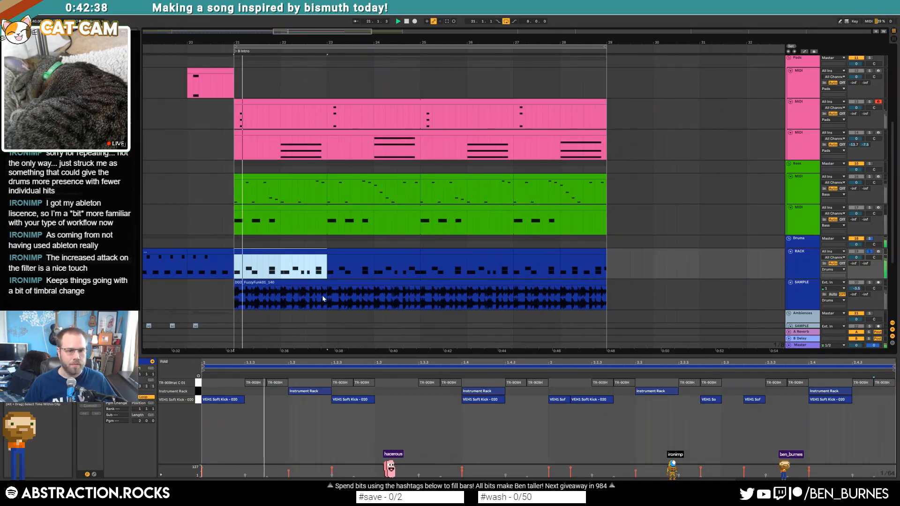
key(shift+Tab)
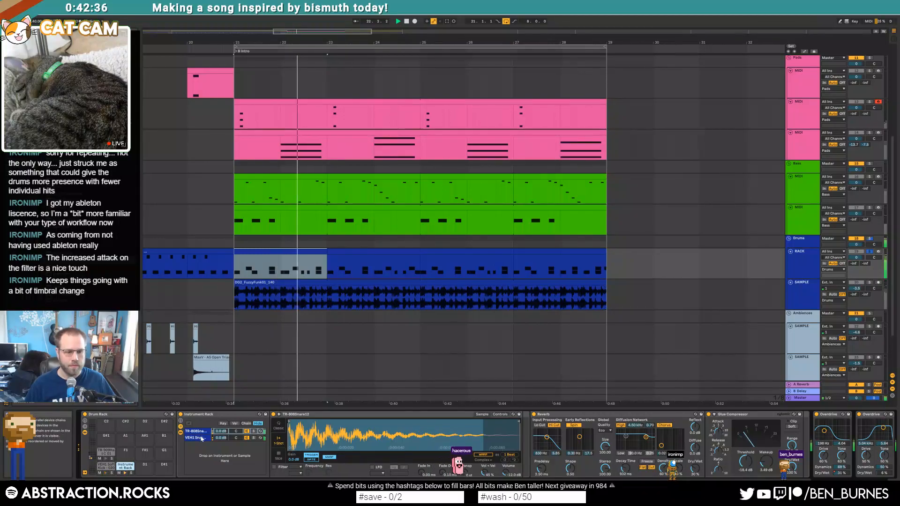
click(247, 438)
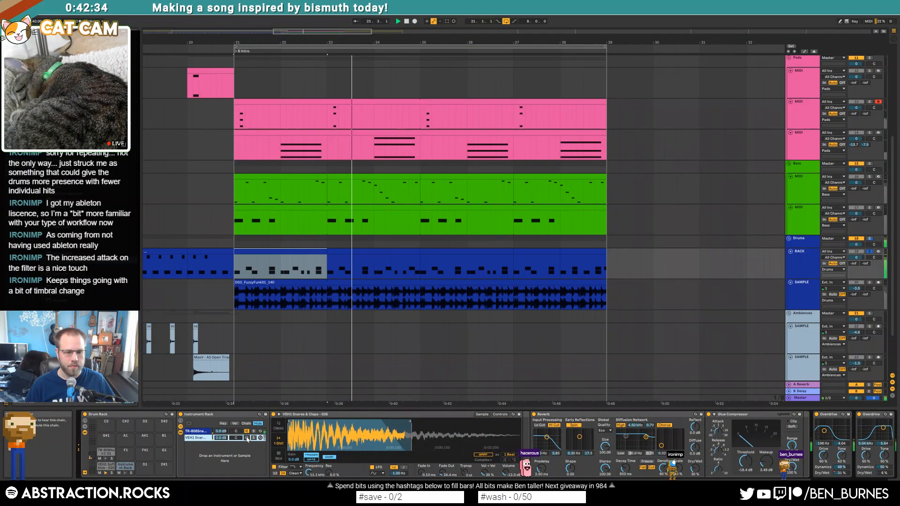
click(246, 431)
click(246, 438)
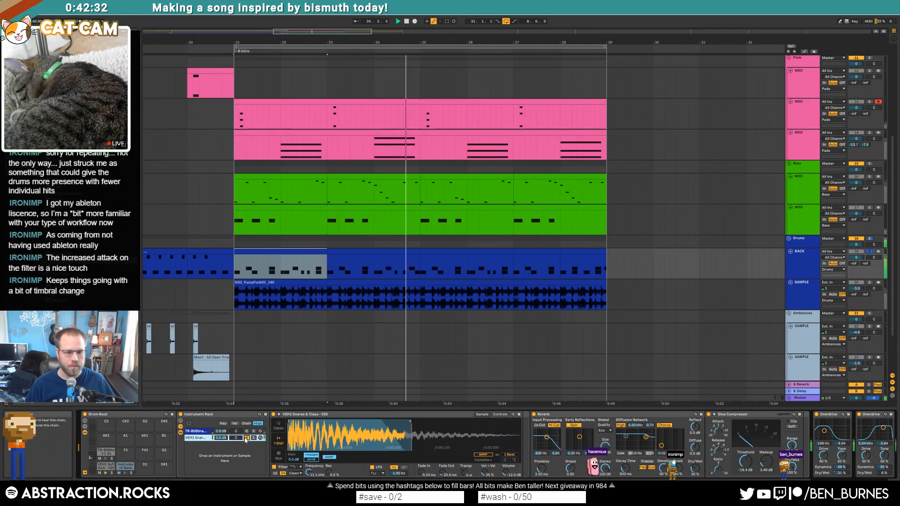
click(246, 437)
click(247, 431)
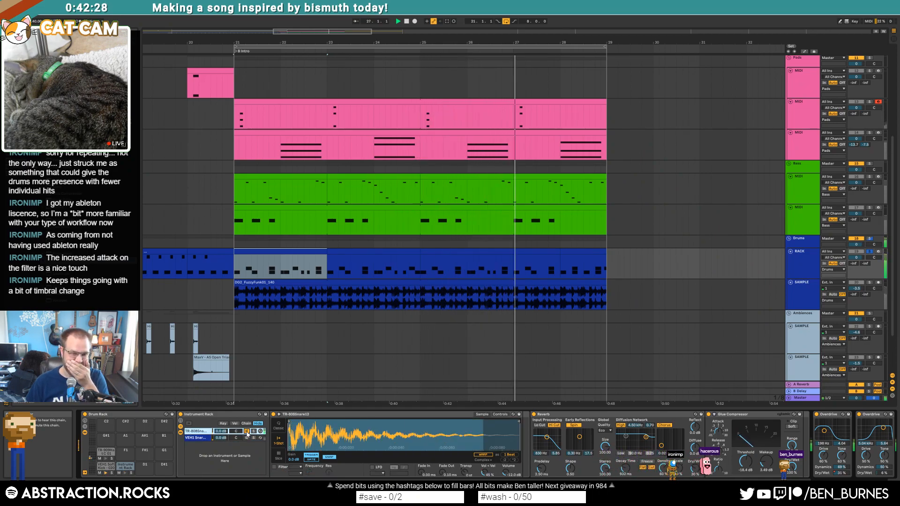
click(246, 431)
click(246, 437)
click(246, 431)
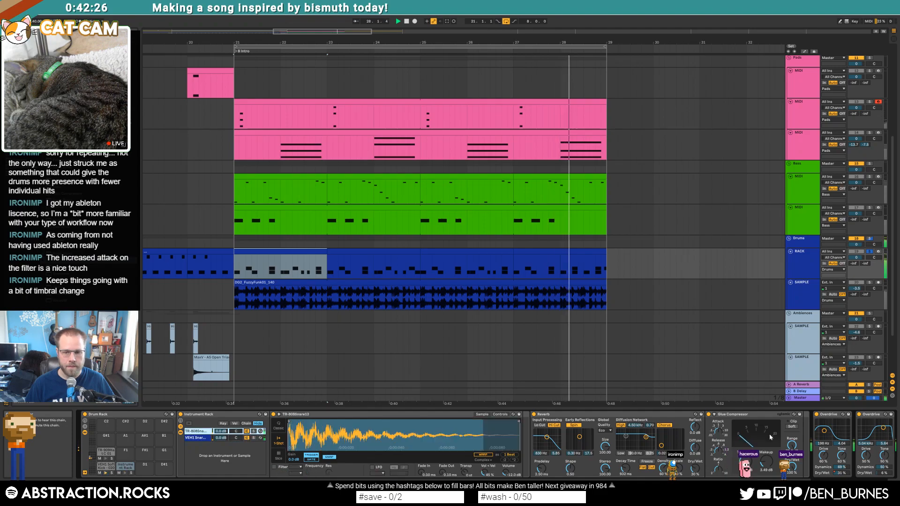
Step: Adjust the first Overdrive's filter band, unsolo the drum rack track, and set the snare Reverb's decay time to about 710 ms
drag(824, 430, 828, 430)
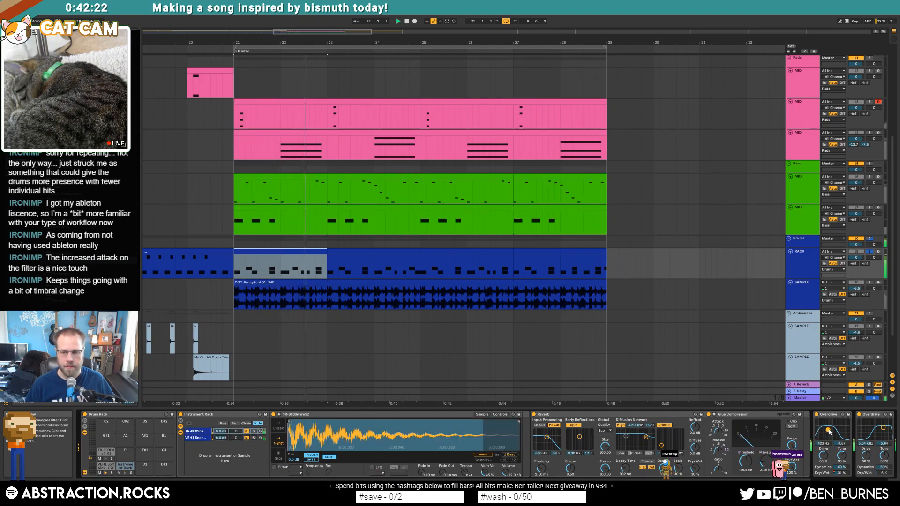
click(870, 254)
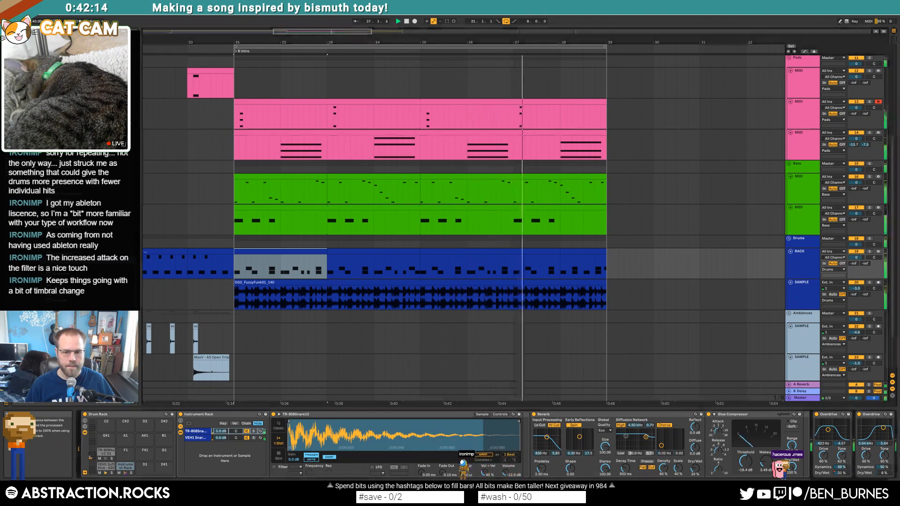
drag(625, 468, 625, 475)
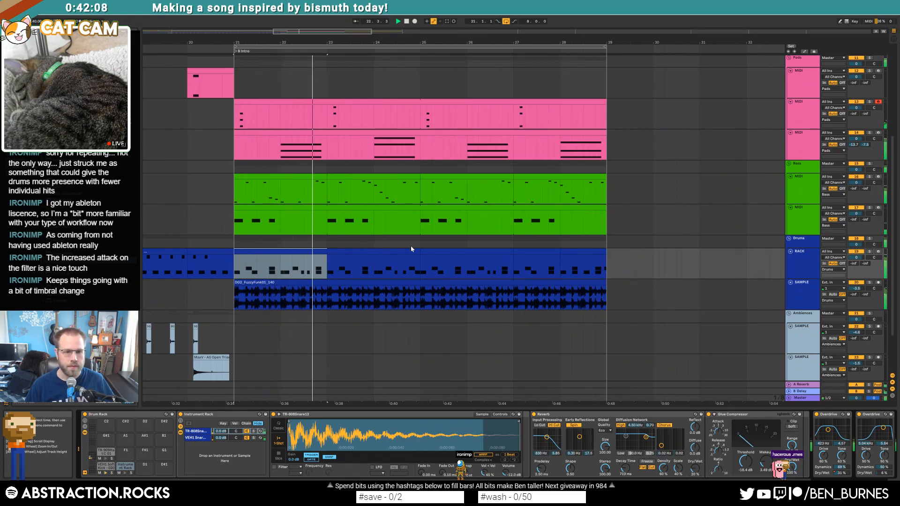
Step: Inspect the second bass track's Analog and Saturator devices, and audition the B Intro with the first bass track selected
click(419, 206)
key(space)
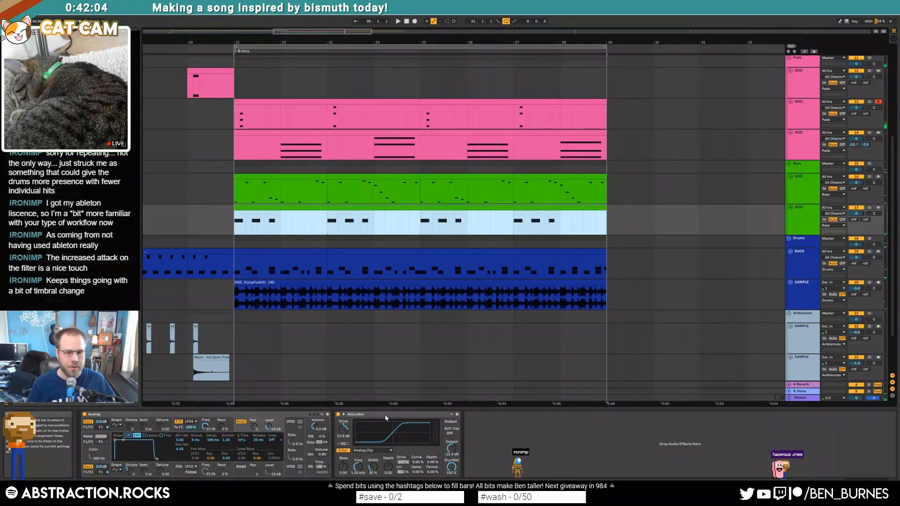
click(386, 417)
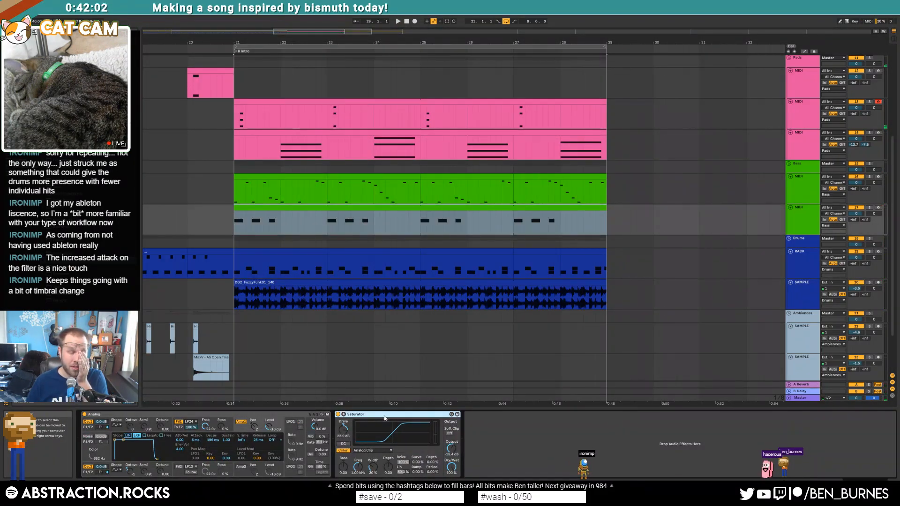
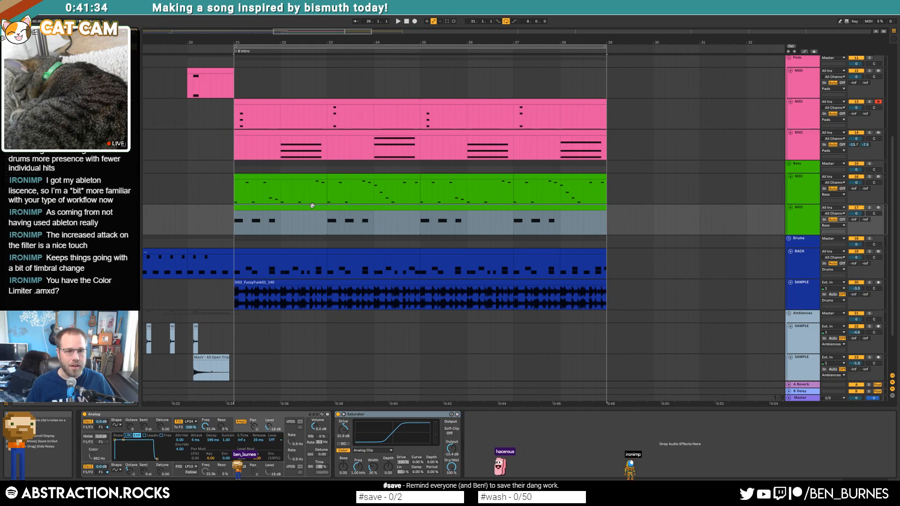
click(228, 192)
key(space)
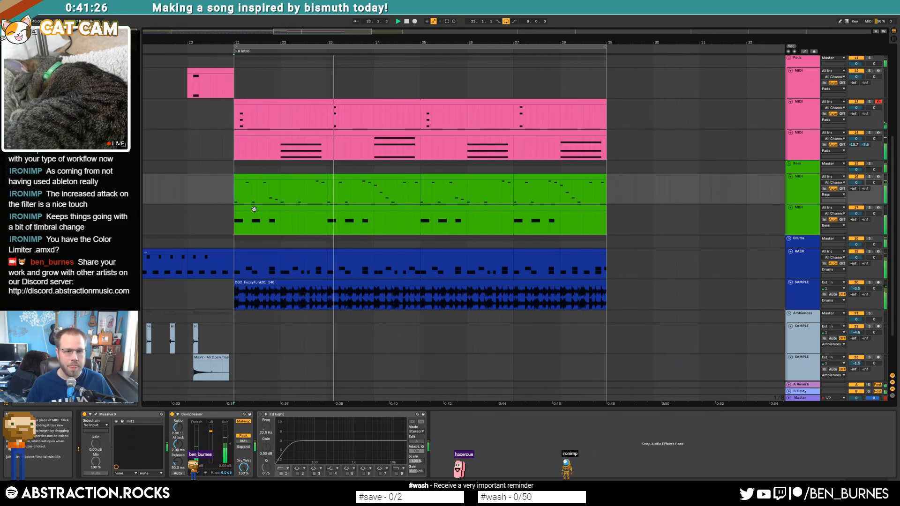
key(space)
Step: Lower the second bass track's Saturator drive to 6.29 dB and reshape the Analog filter envelope while auditioning the B Intro
click(271, 216)
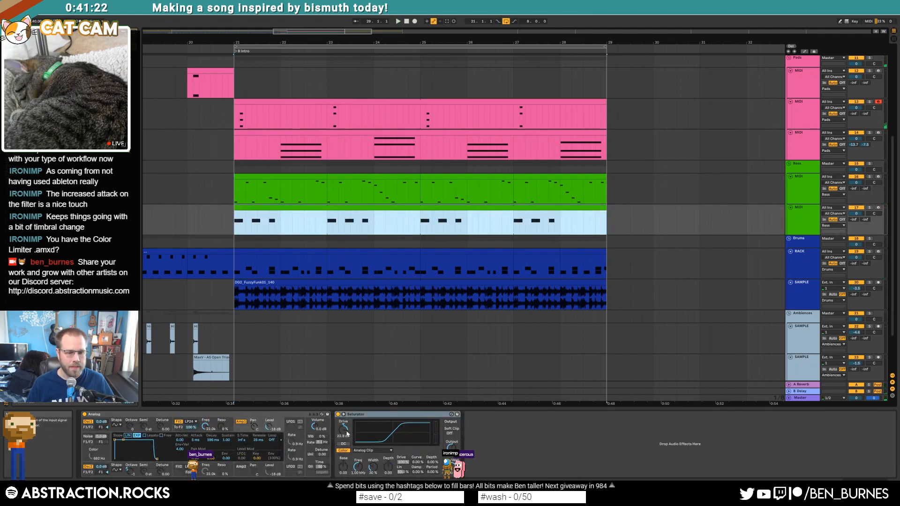
drag(347, 433, 347, 457)
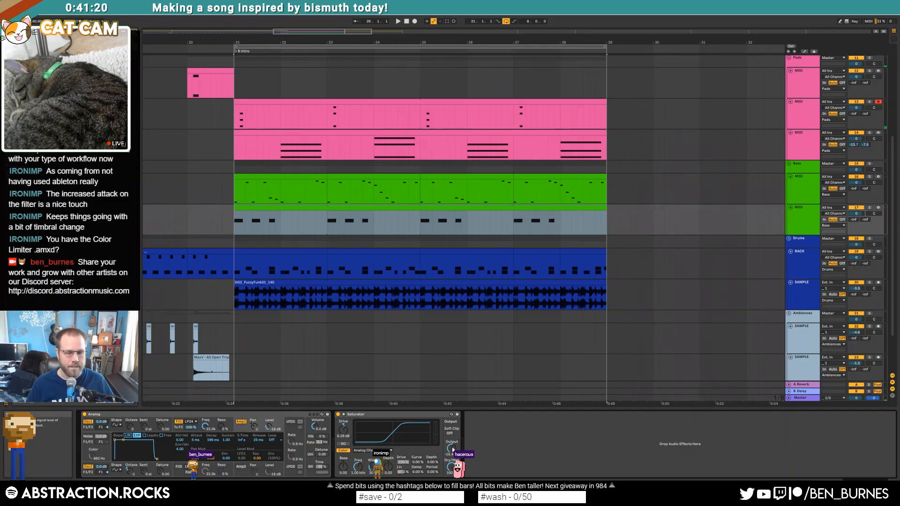
key(space)
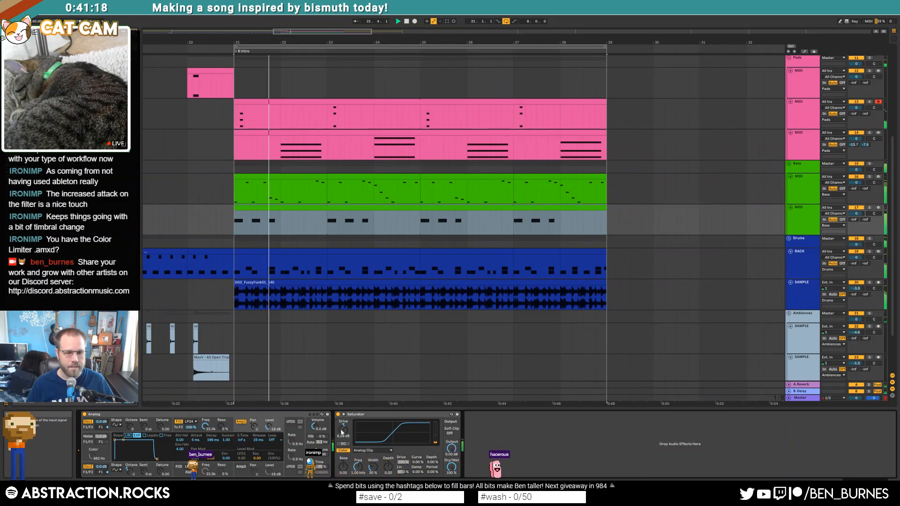
key(space)
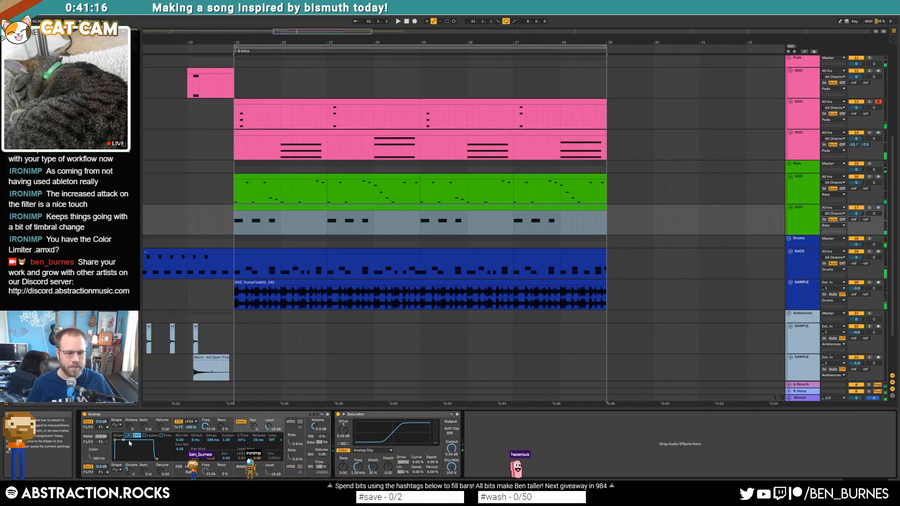
key(space)
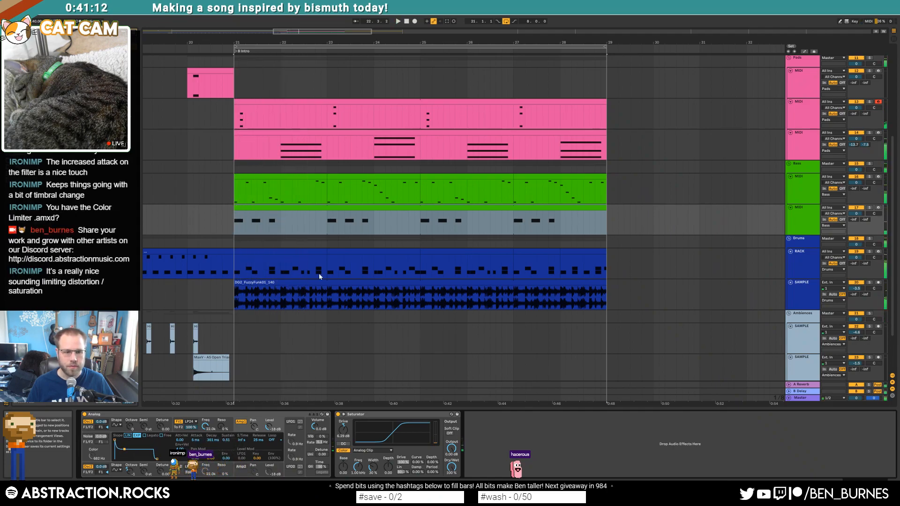
Step: Replace the first Overdrive in the snare chain with a Color Limiter placed after the Glue Compressor
click(339, 253)
click(720, 415)
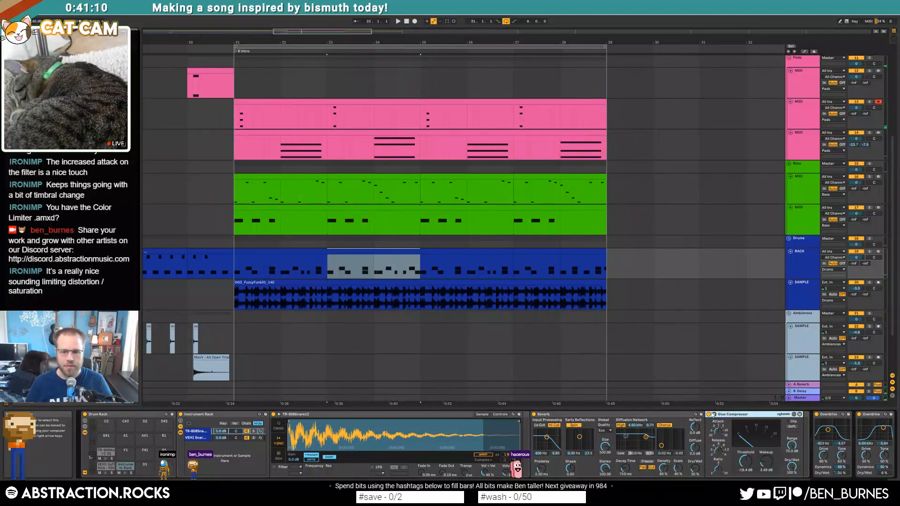
click(826, 416)
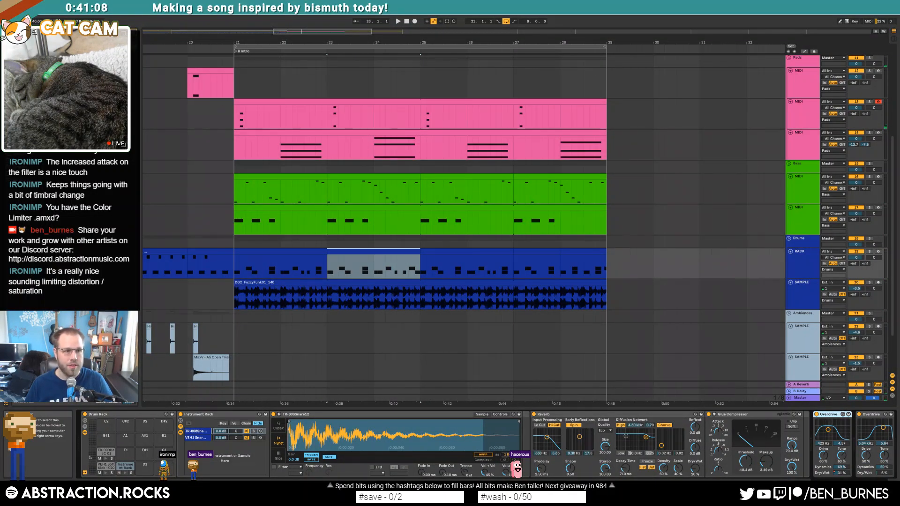
key(Delete)
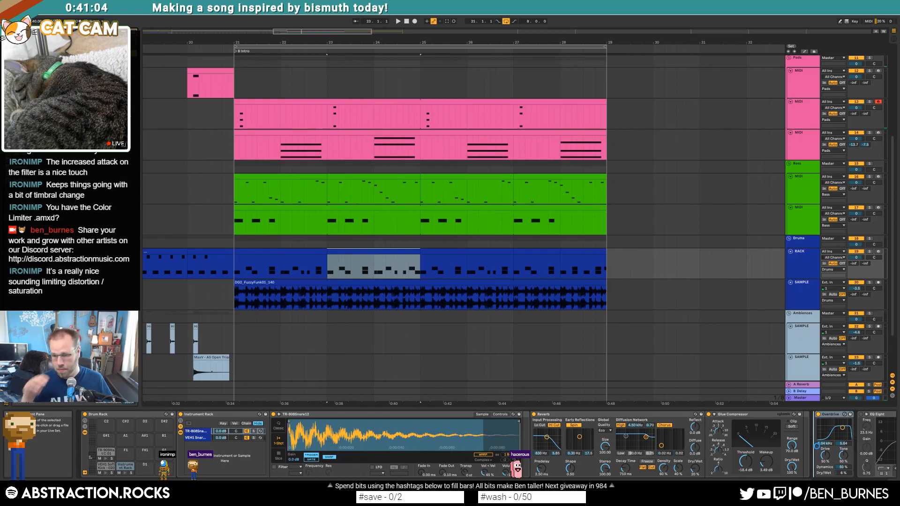
key(Delete)
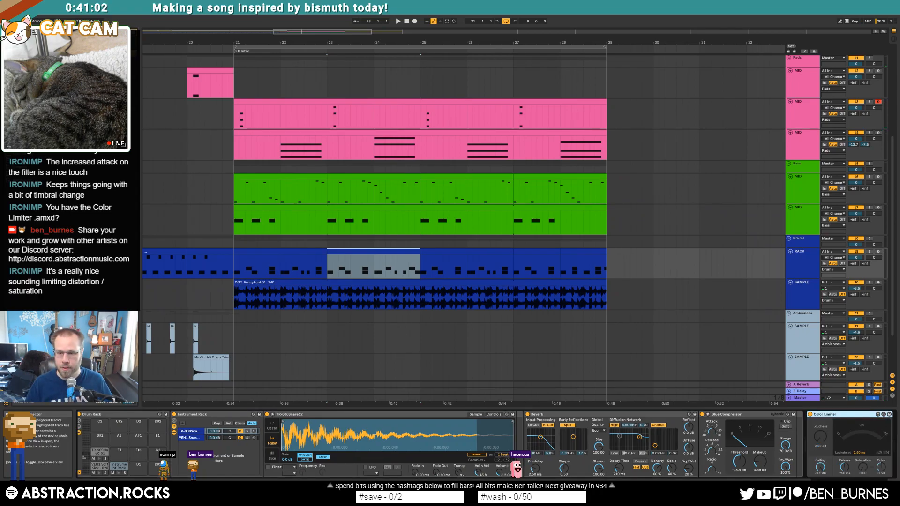
Step: Raise the Color Limiter's loudness and adjust its limiting settings while playing the B Intro
scroll(486, 445, right, 5)
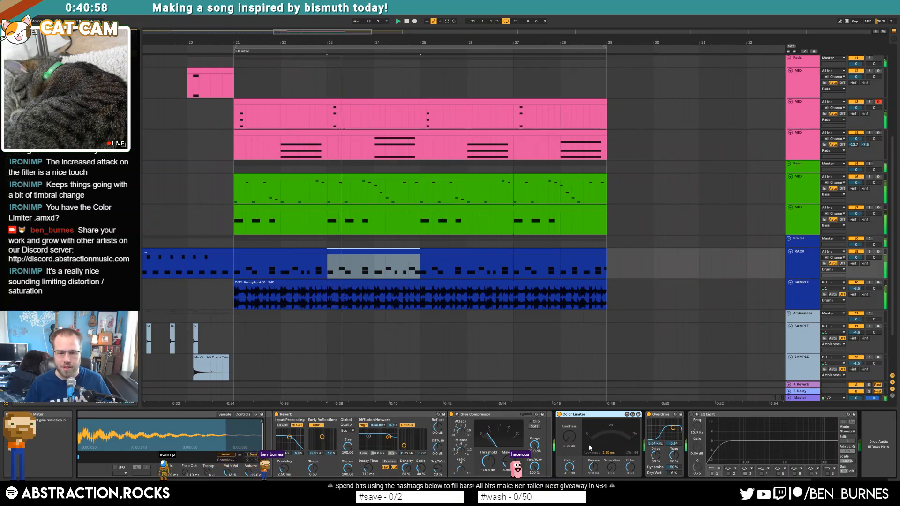
drag(572, 444, 572, 426)
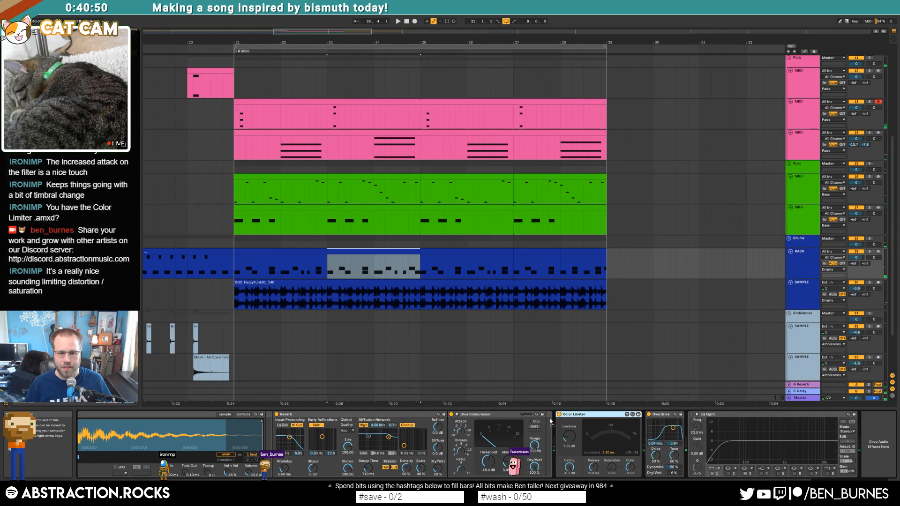
drag(546, 421, 557, 433)
key(space)
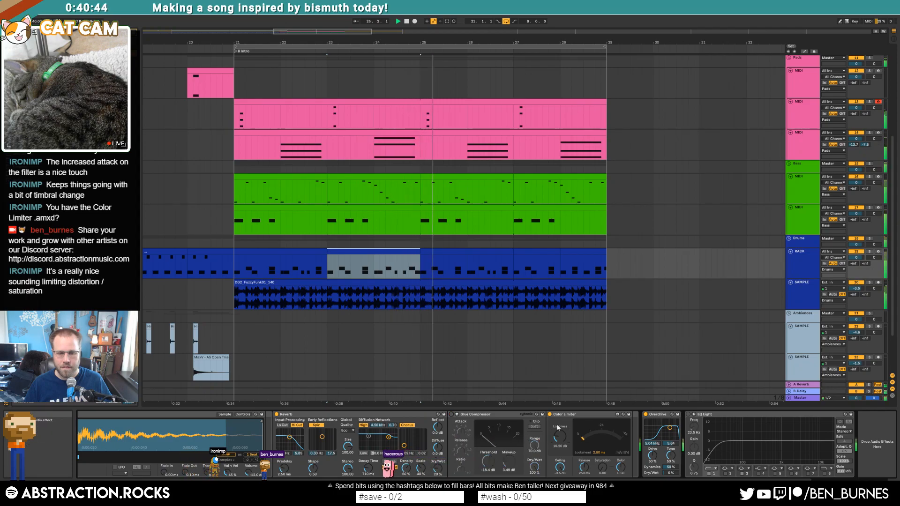
drag(559, 436, 602, 453)
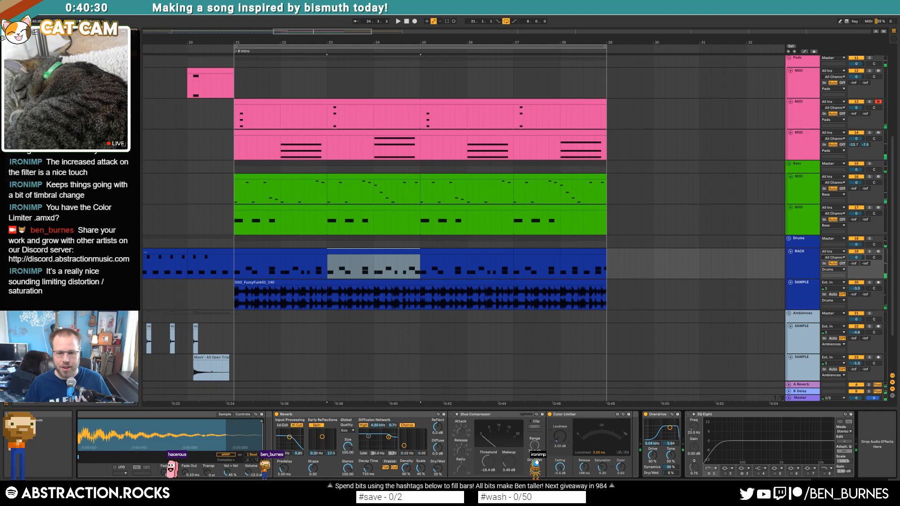
Step: Audition the processed snare in the B Intro and select the section's first drum rack clip
key(space)
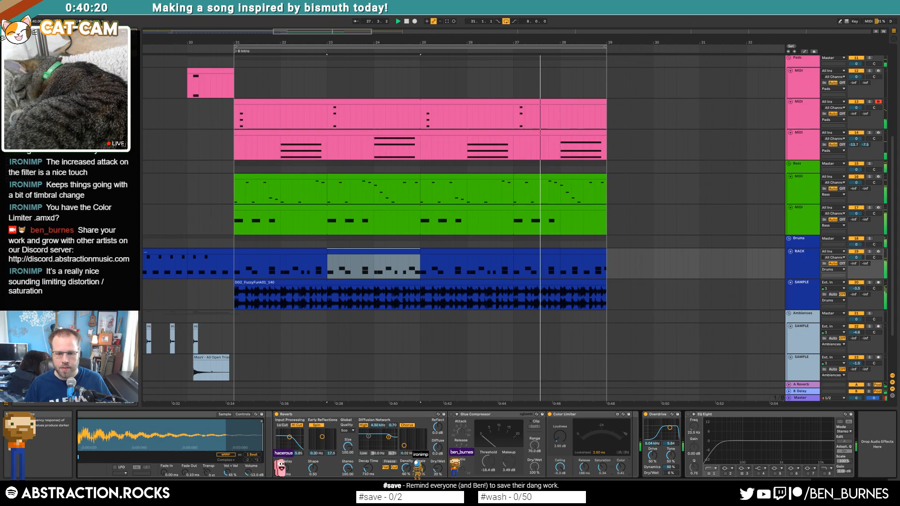
key(space)
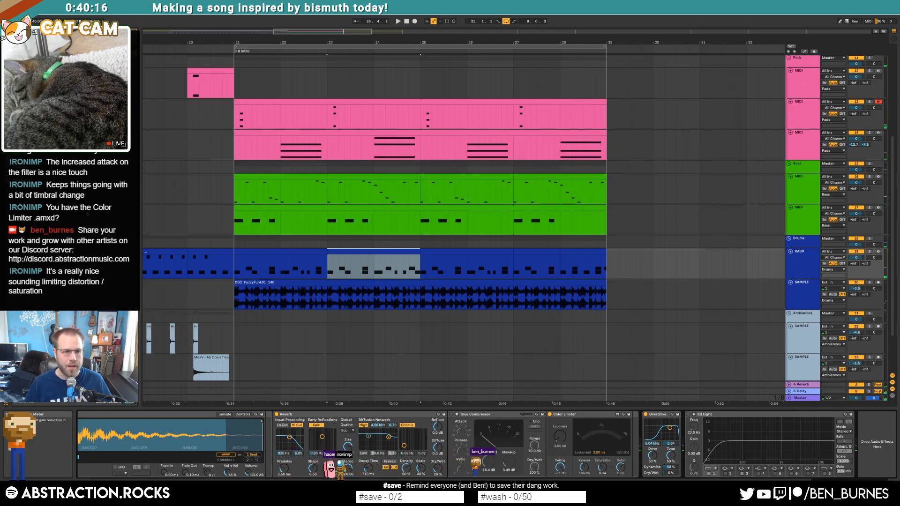
click(294, 263)
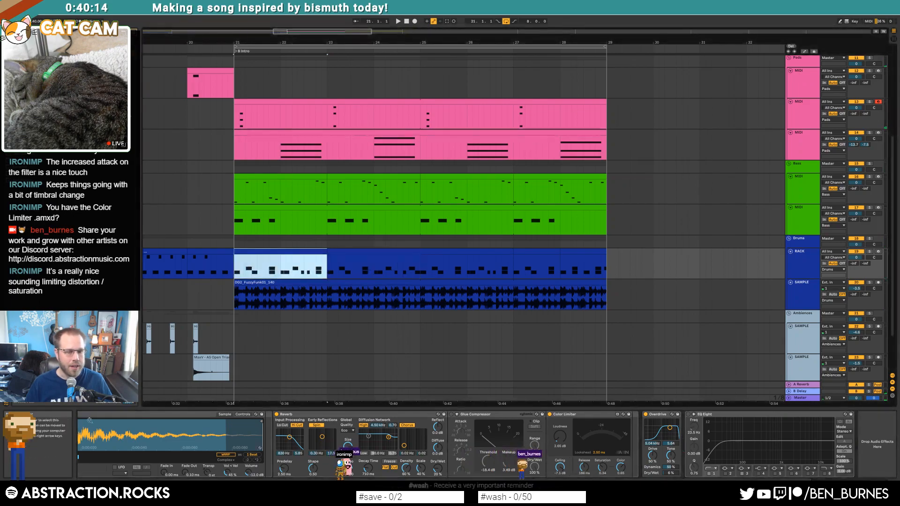
key(ctrl+f)
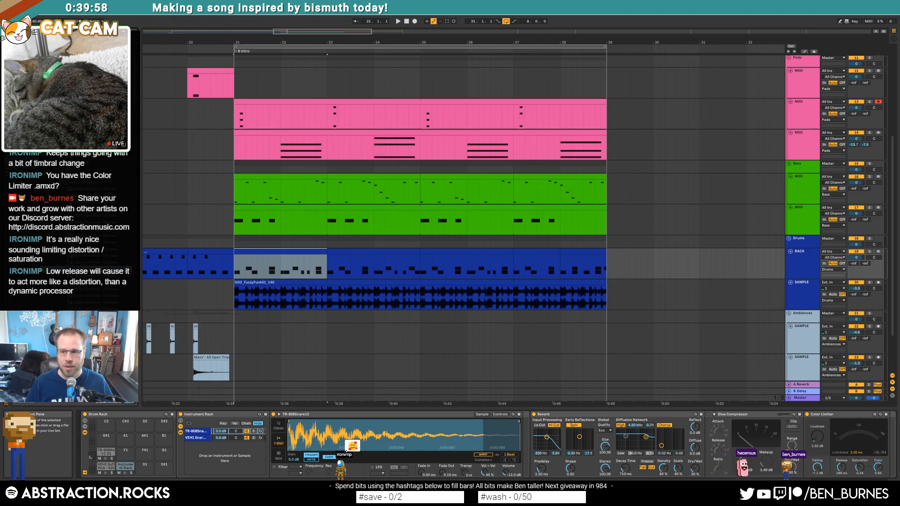
Step: Adjust the release of the Color Limiter in the snare chain
drag(841, 470, 841, 459)
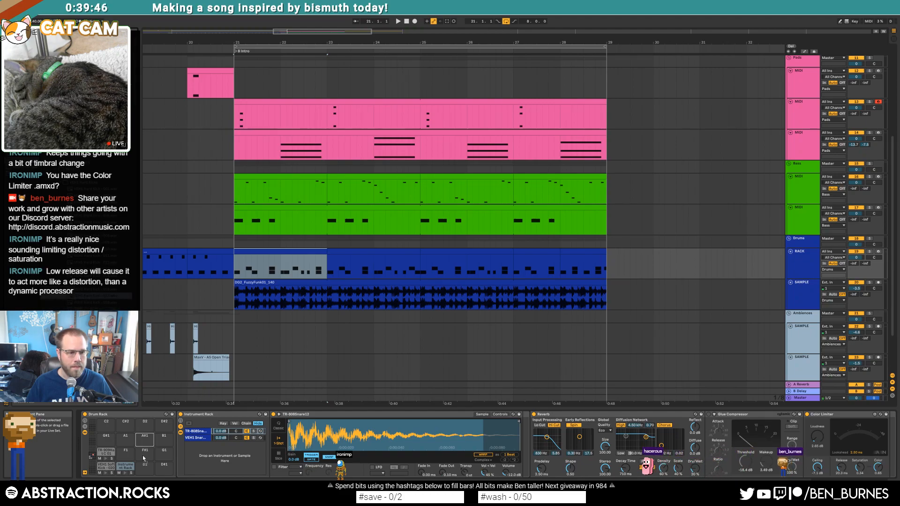
Step: Move the soft kick notes up to the VEH1 Hard Kick lane in the first three B Intro drum rack clips
double_click(288, 262)
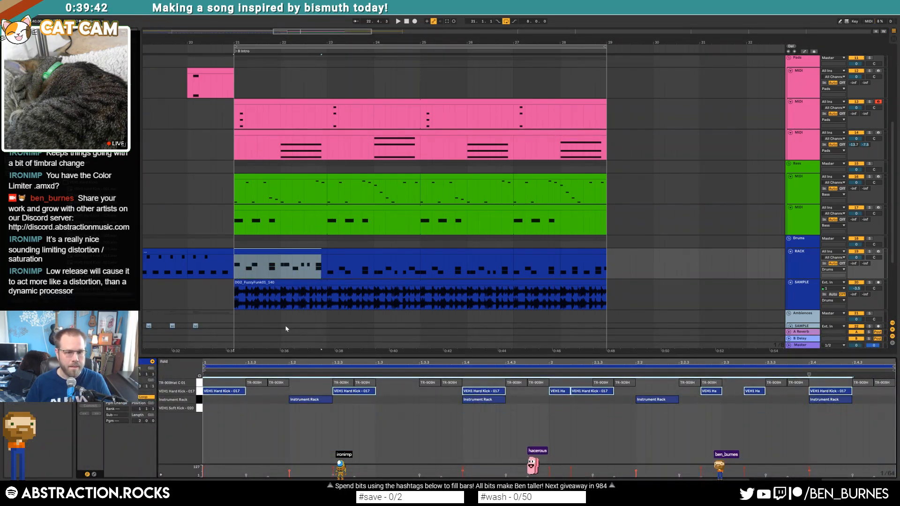
click(342, 263)
click(199, 407)
key(Up)
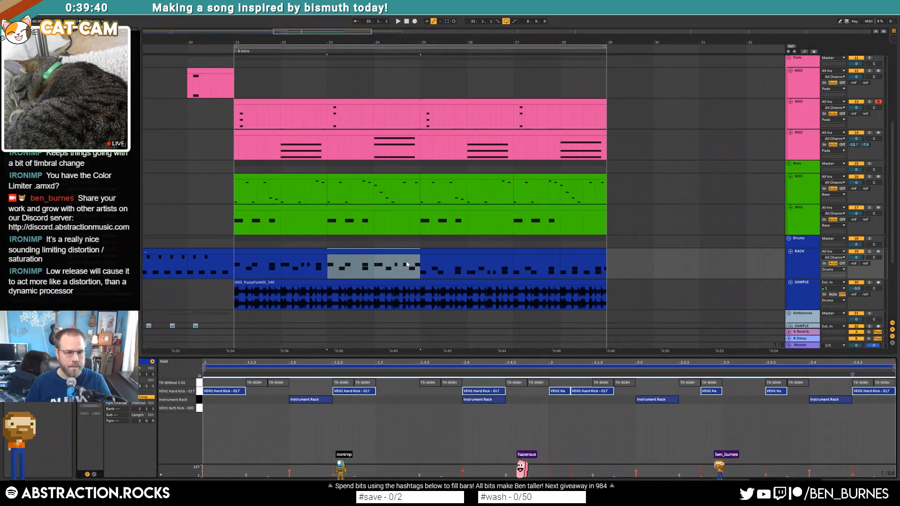
click(451, 253)
click(199, 407)
key(Up)
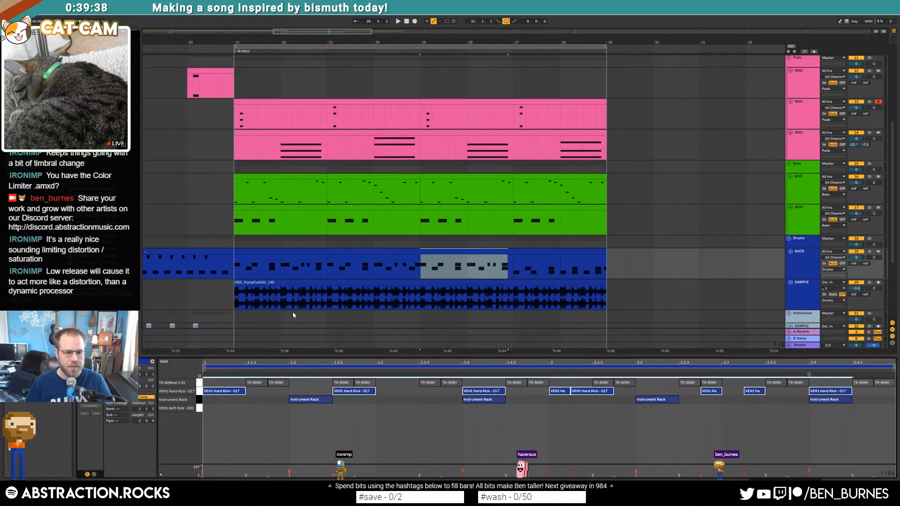
Step: Consolidate the B Intro drum rack clips into one, move its remaining soft kick notes to the VEH1 Hard Kick lane, and start playback
click(311, 249)
shift+click(585, 266)
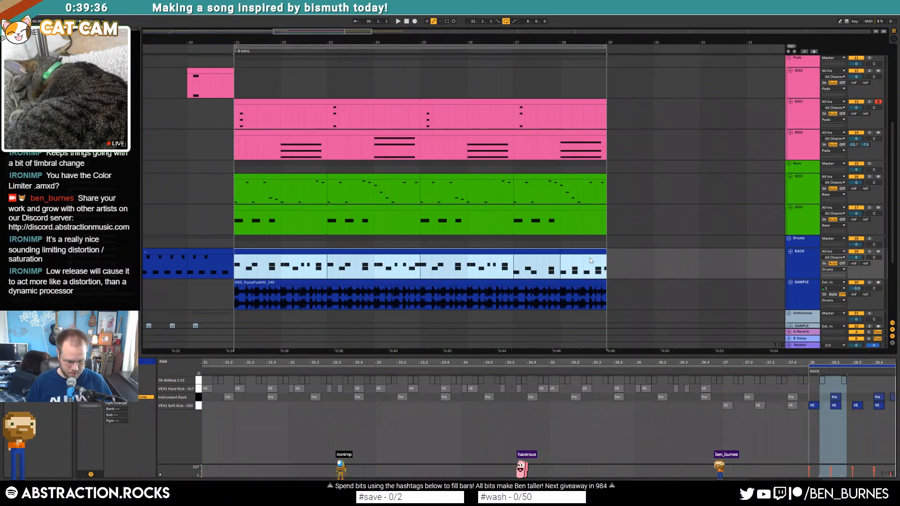
drag(709, 410, 895, 423)
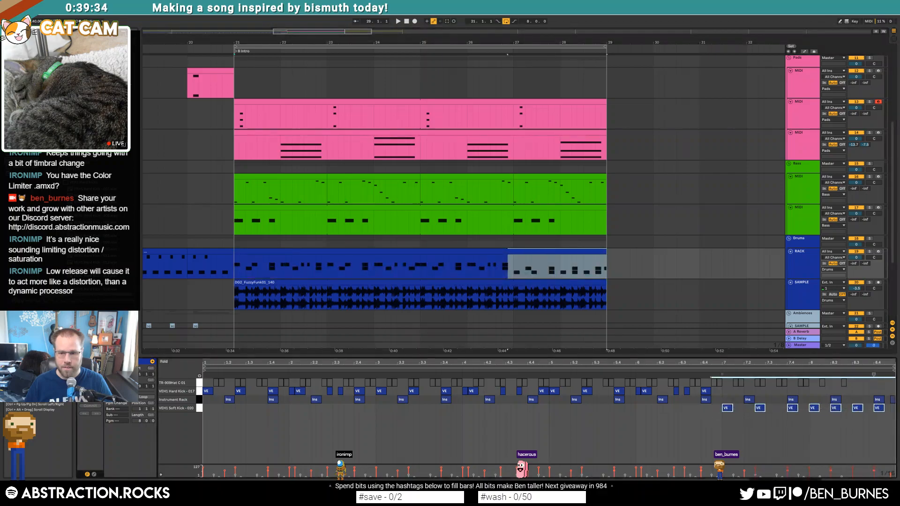
key(Up)
key(Up)
key(space)
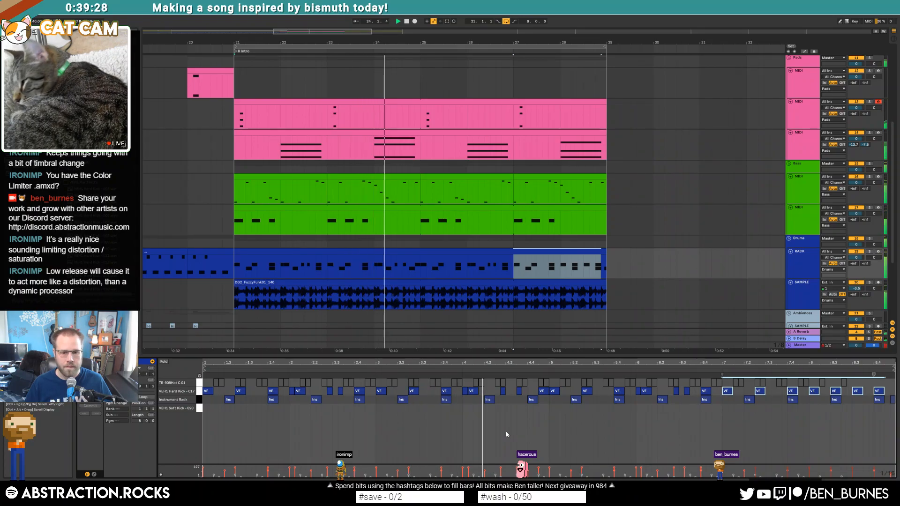
Step: Delete the hard kick that coincides with the snare on beat 2.4, and audition the snare notes
double_click(466, 391)
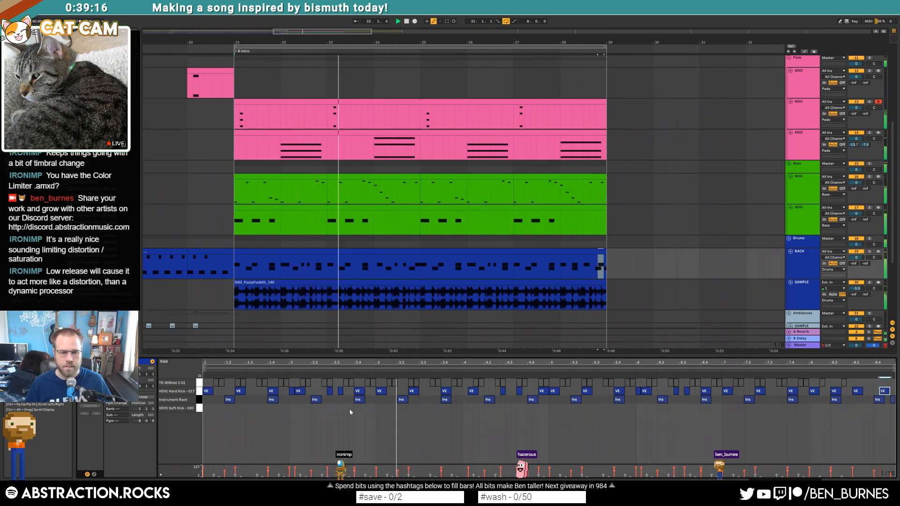
double_click(359, 392)
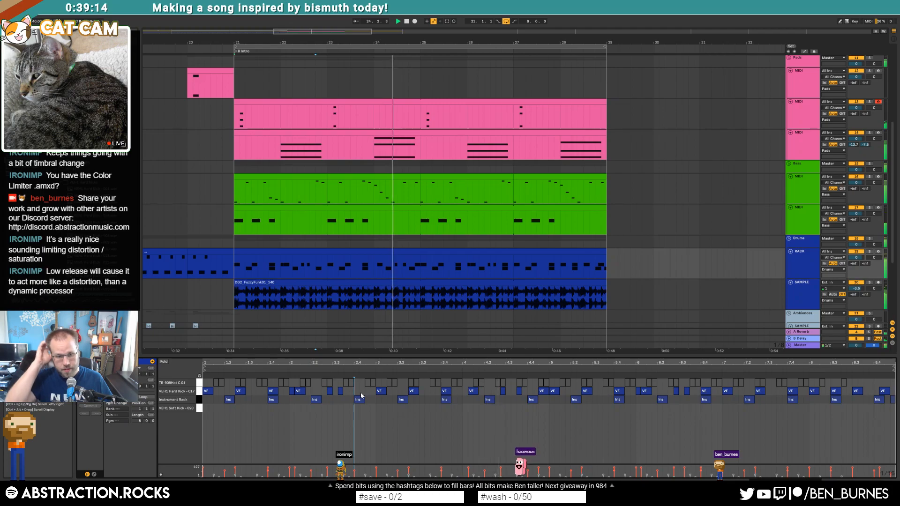
click(199, 401)
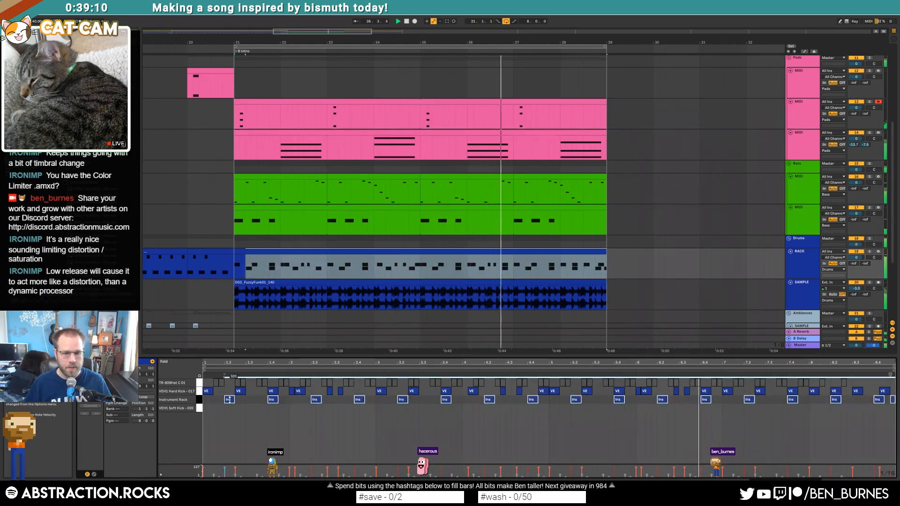
key(shift+Tab)
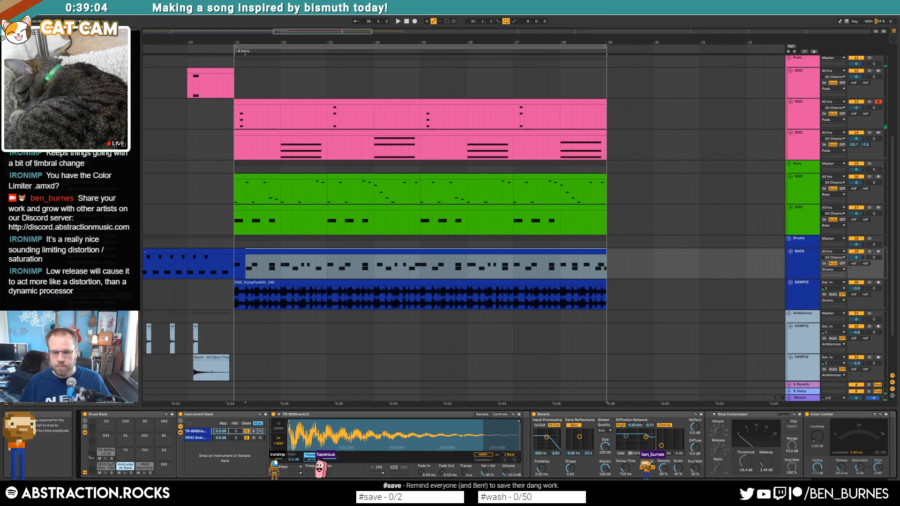
key(space)
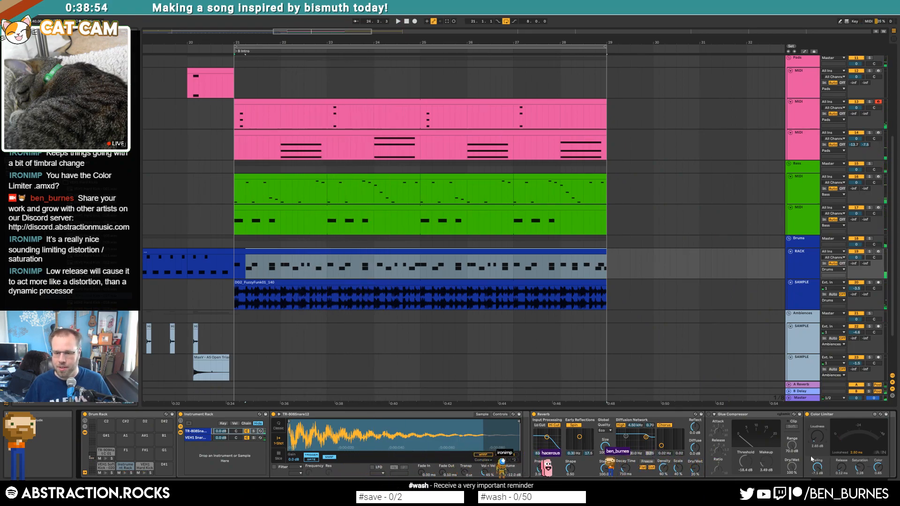
Step: Move the Glue Compressor after the Color Limiter in the snare chain and raise its threshold to about -10 dB during playback
scroll(469, 423, down, 5)
drag(479, 415, 637, 448)
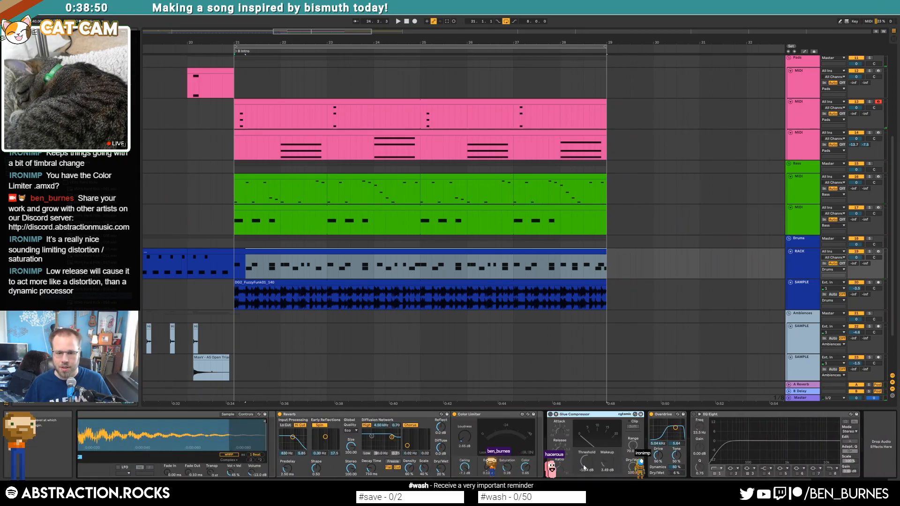
key(space)
mouse_move(590, 466)
mouse_down()
mouse_move(590, 438)
mouse_move(608, 467)
mouse_move(588, 464)
mouse_up()
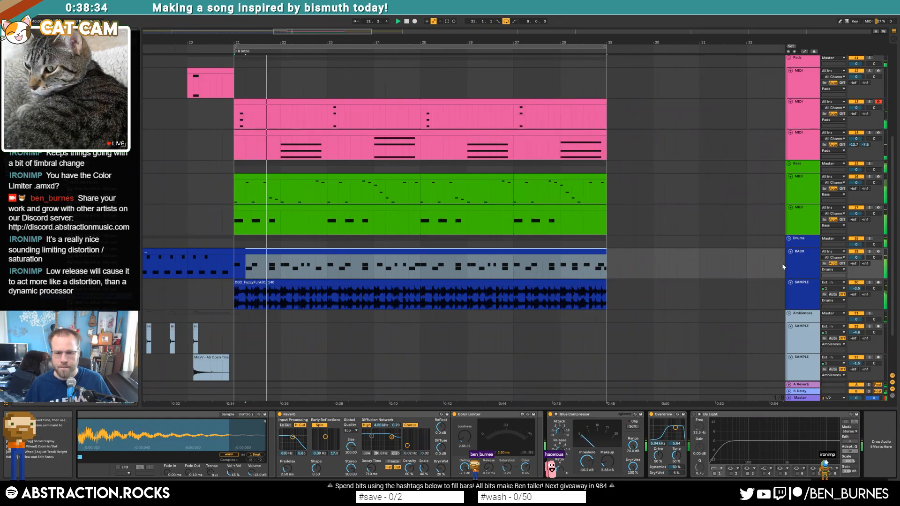
Step: Lower the drum rack track's volume to -4.0 dB while the B Intro plays
drag(856, 257, 856, 262)
scroll(468, 445, left, 2)
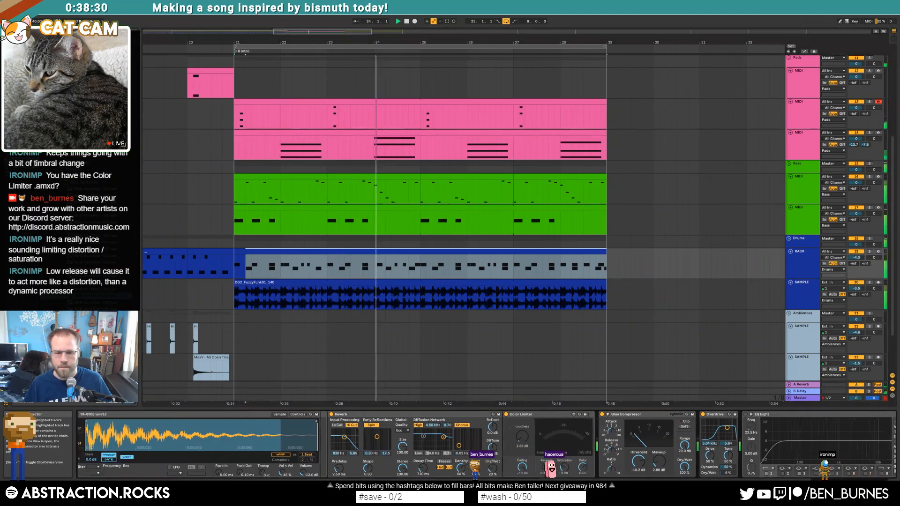
scroll(468, 445, right, 2)
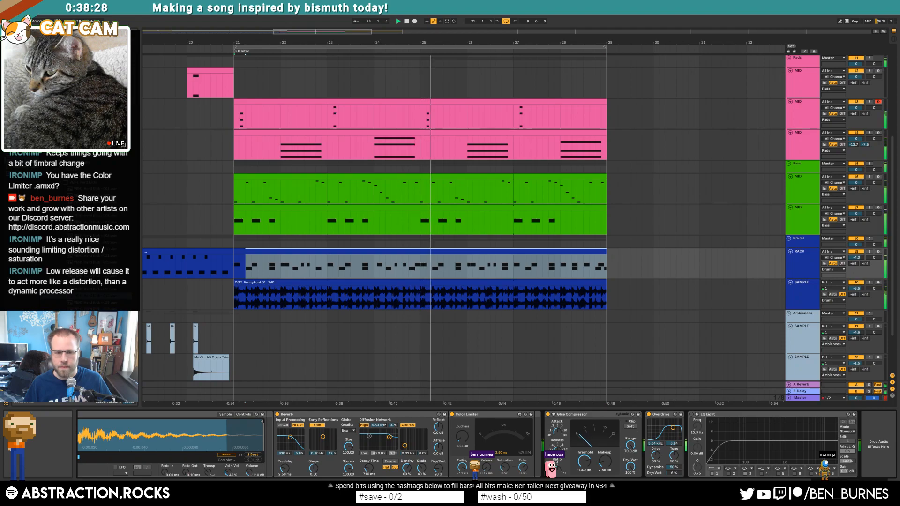
Step: Check the chord pad clip's notes and its track's Analog and EQ Eight devices, and stop playback
double_click(375, 148)
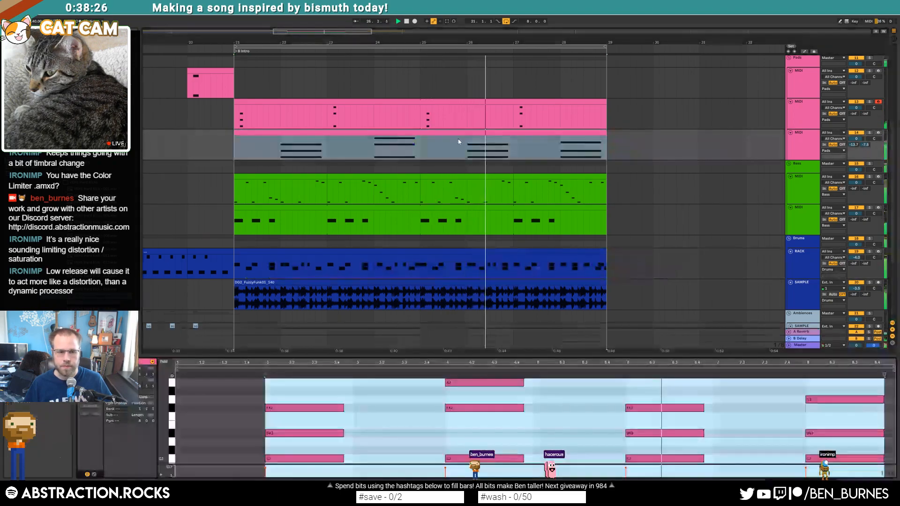
key(shift+Tab)
key(space)
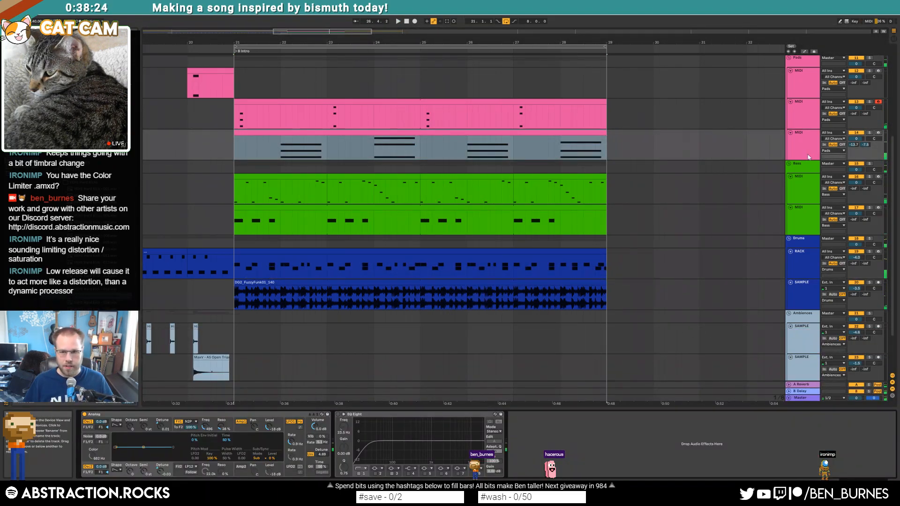
click(808, 157)
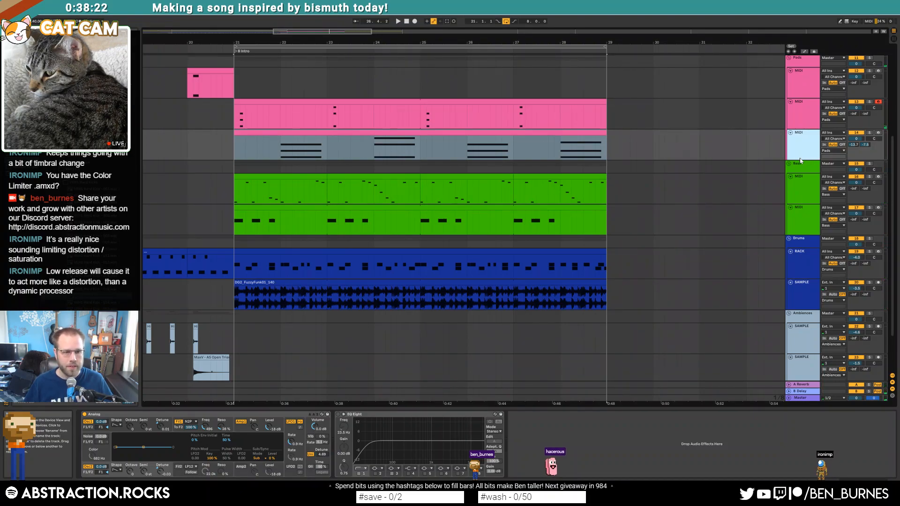
Step: Extend both B Intro pad clips to the A Expand marker at bar 37
scroll(363, 126, down, 5)
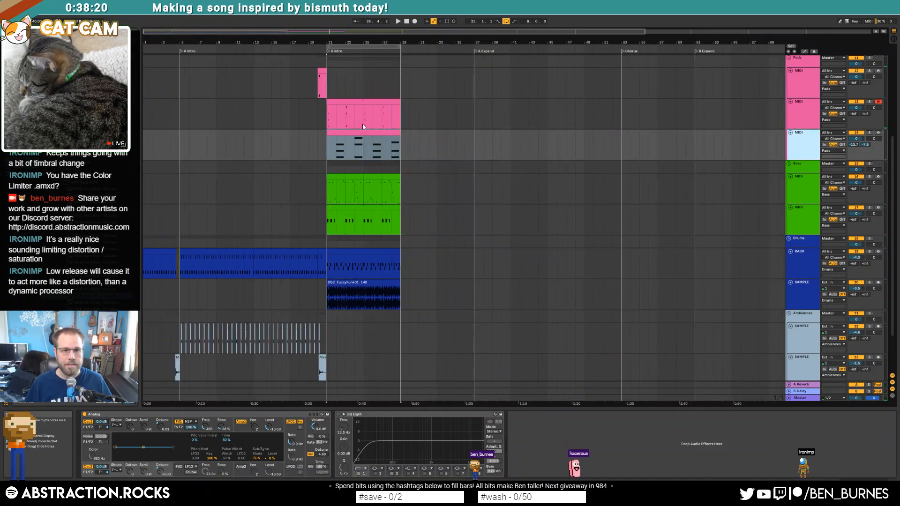
scroll(364, 128, up, 5)
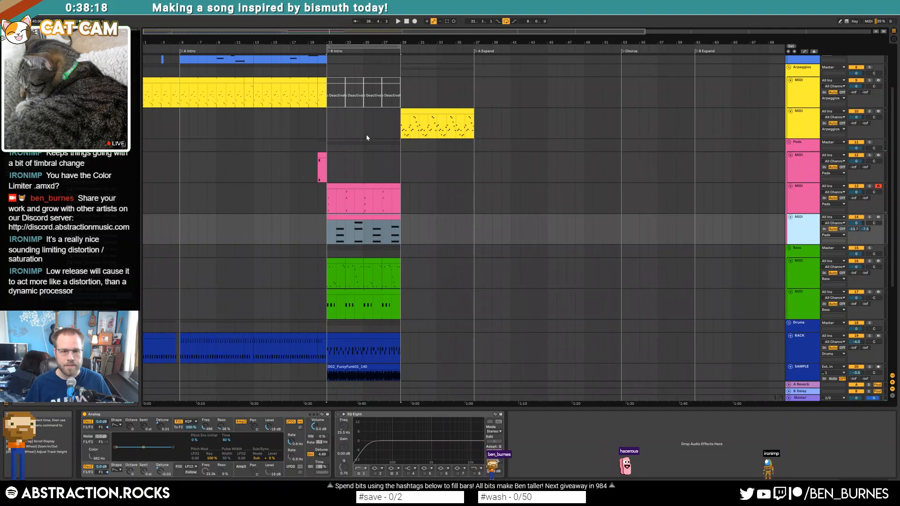
click(398, 187)
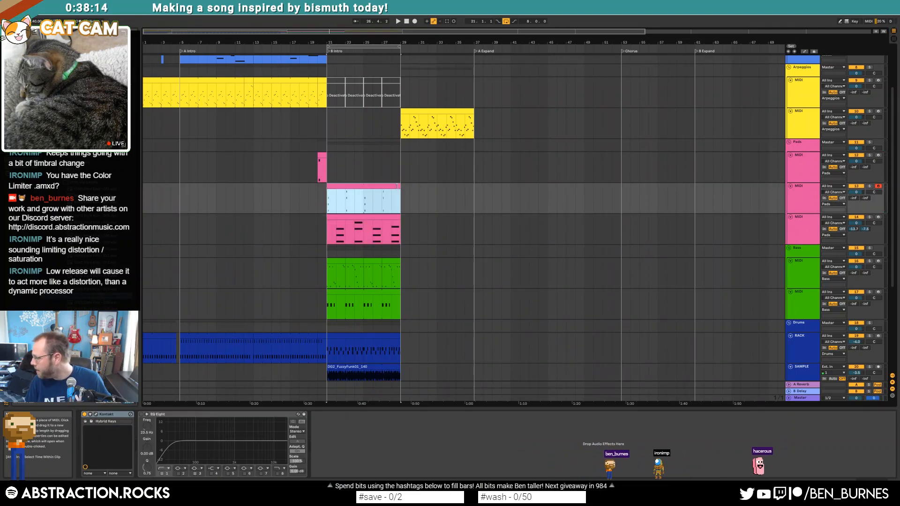
drag(397, 186, 473, 199)
drag(401, 217, 473, 220)
Step: Duplicate the first bass track's B Intro clips into bars 29 to 37 and extend the second bass clip to bar 37
click(409, 278)
click(332, 265)
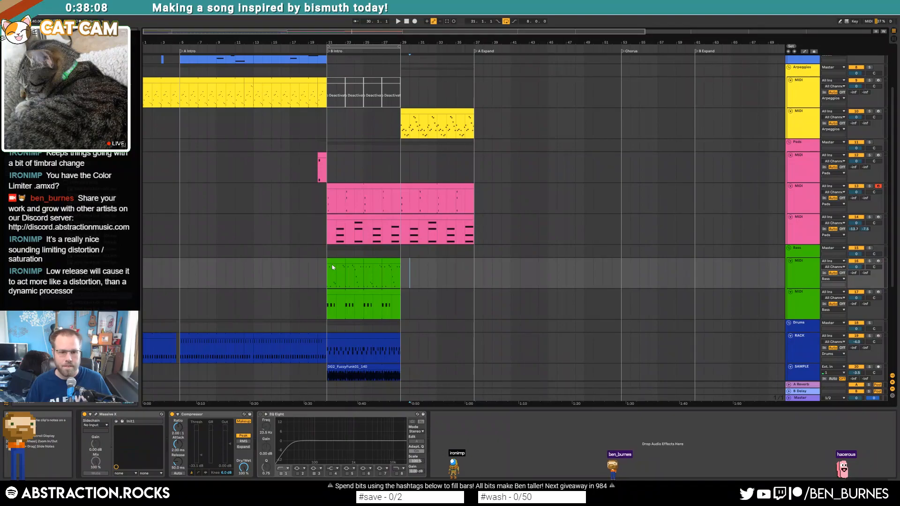
drag(332, 264, 473, 263)
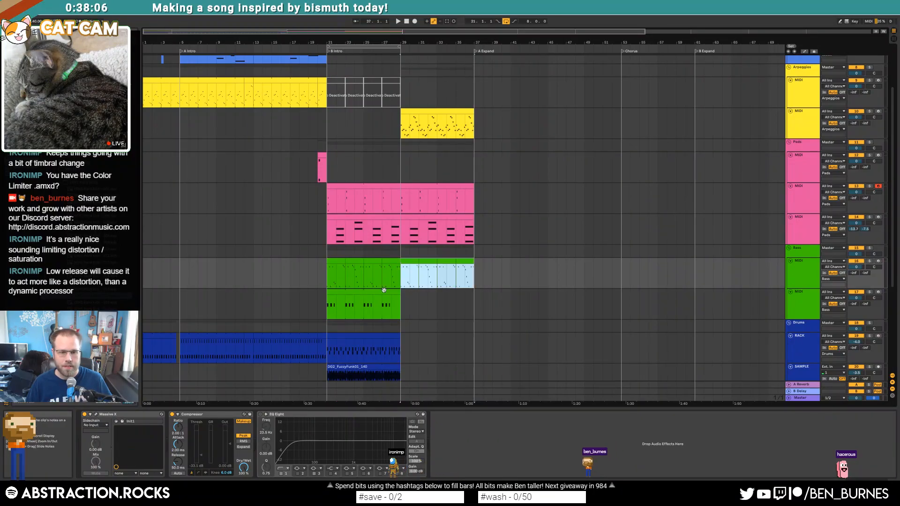
drag(398, 292, 473, 293)
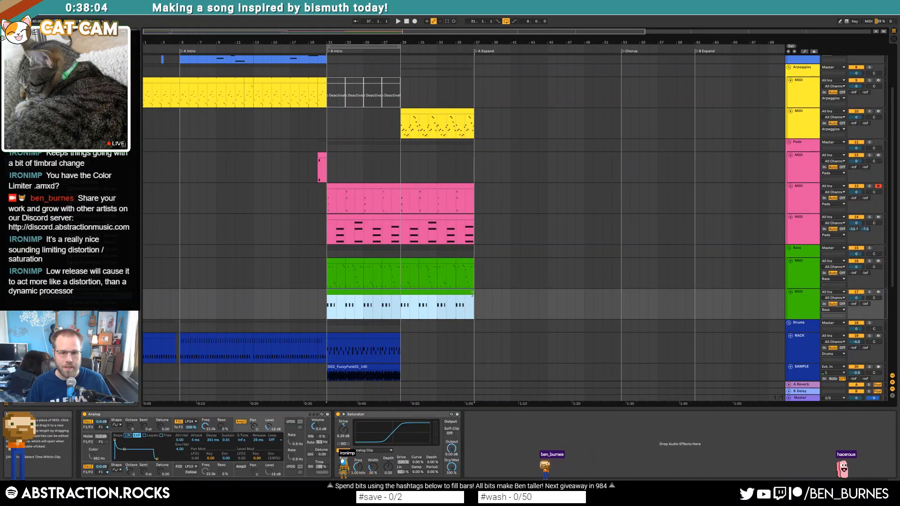
Step: Duplicate the B Intro drum rack clip into bars 29 to 37 and reactivate the copy's hi-hat notes
scroll(441, 293, down, 1)
click(367, 294)
key(ctrl+d)
double_click(403, 295)
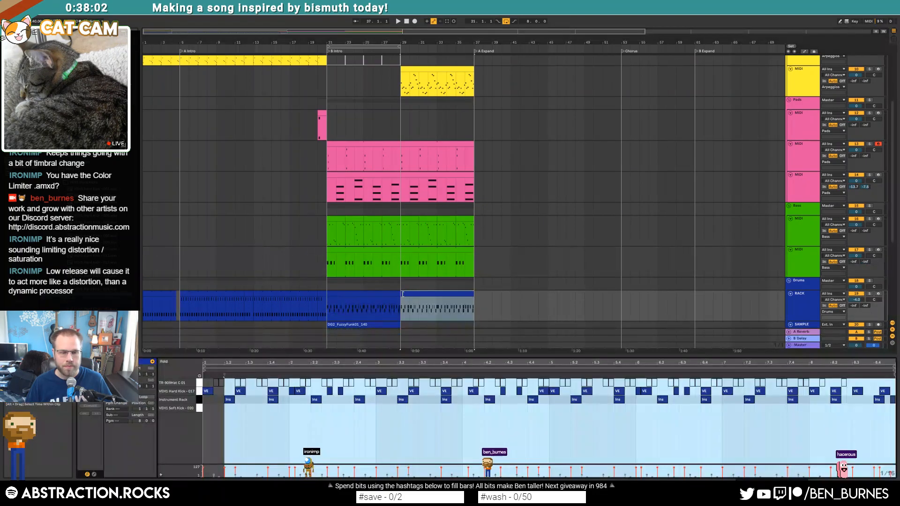
scroll(444, 338, down, 3)
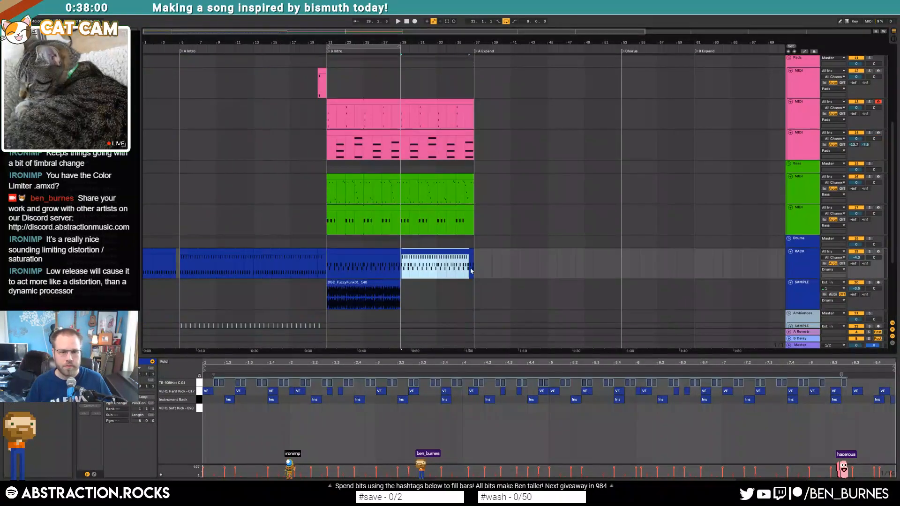
Step: Delete the last kick and snare notes at the end of the duplicated drum rack clip
click(426, 247)
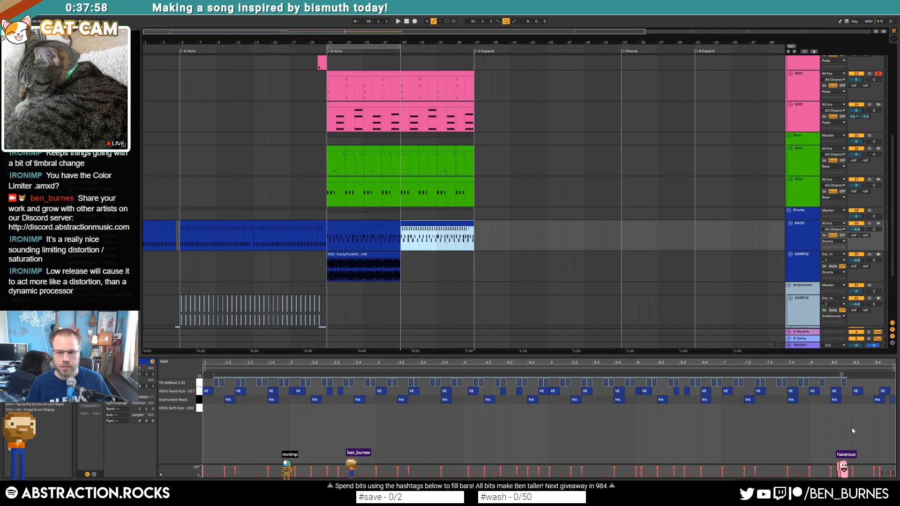
drag(868, 389, 886, 407)
key(Delete)
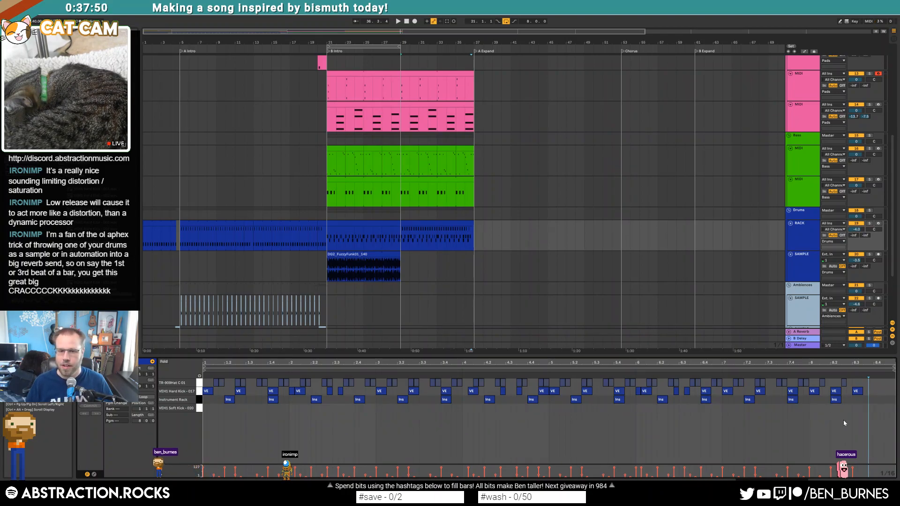
Step: Extend the FuzzyFunk drum loop sample to the A Expand marker at bar 37
click(427, 267)
drag(397, 254, 467, 257)
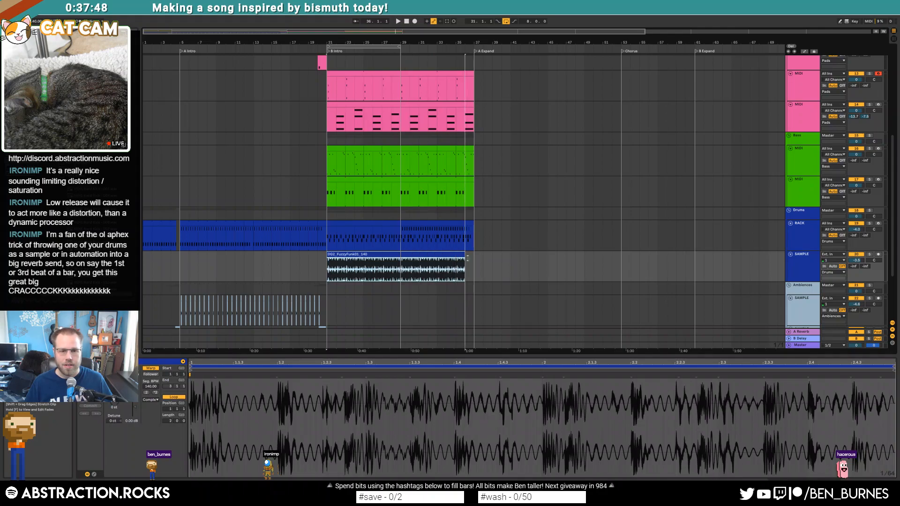
scroll(165, 292, down, 3)
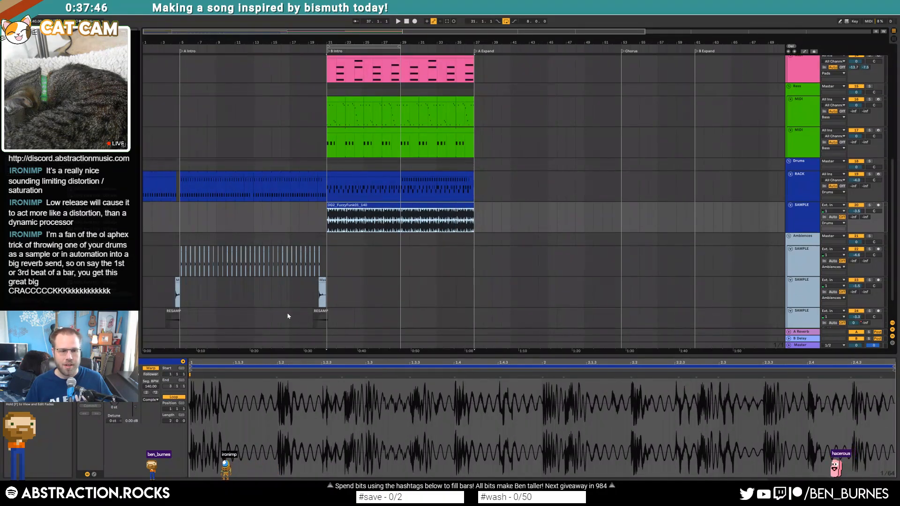
Step: Copy the ambience sample hits from the second half of A Intro into the second half of B Intro, starting at bar 29
scroll(288, 316, down, 2)
drag(325, 215, 253, 221)
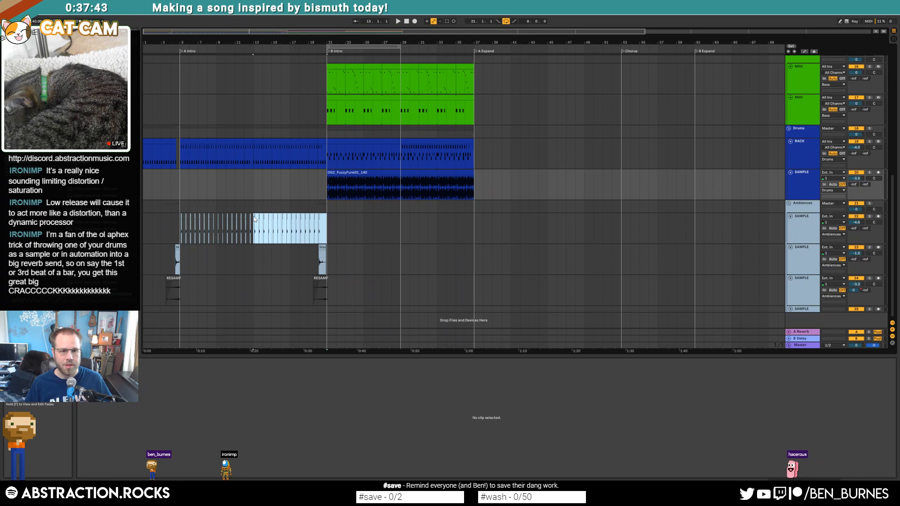
click(403, 222)
key(ctrl+v)
Step: Extend the playback loop to bar 37 and play the lengthened B Intro
drag(399, 48, 473, 47)
key(space)
scroll(490, 142, up, 3)
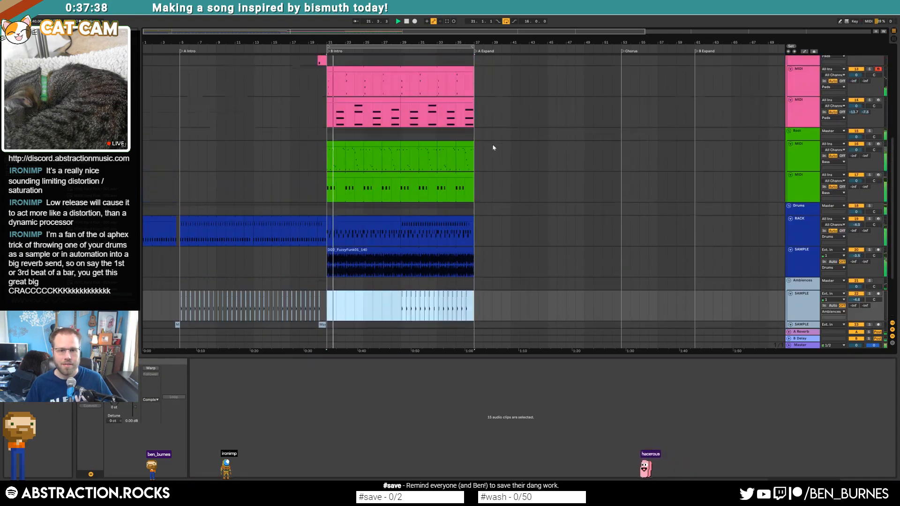
Step: Switch the second bass track's Saturator to Medium Curve and raise its drive to 7.43 dB during playback
click(373, 175)
key(shift+Tab)
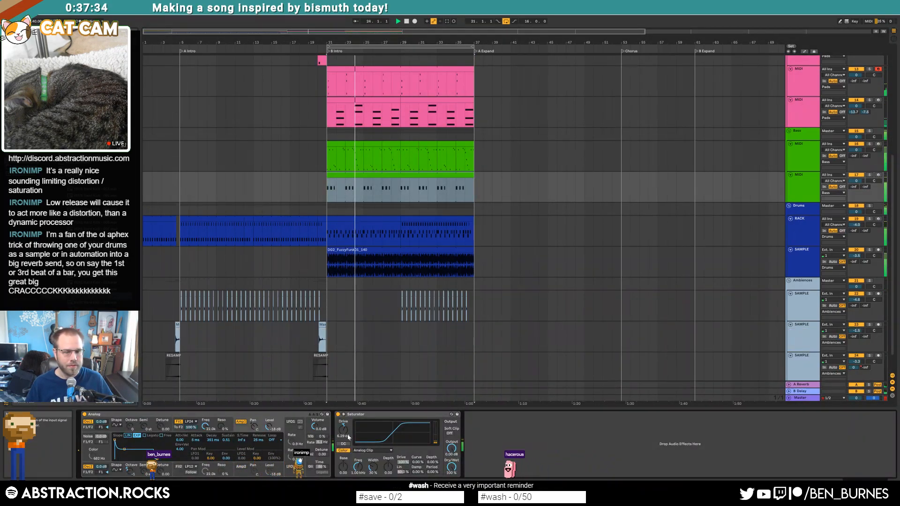
click(372, 450)
click(368, 456)
click(374, 450)
click(370, 456)
drag(344, 427, 343, 425)
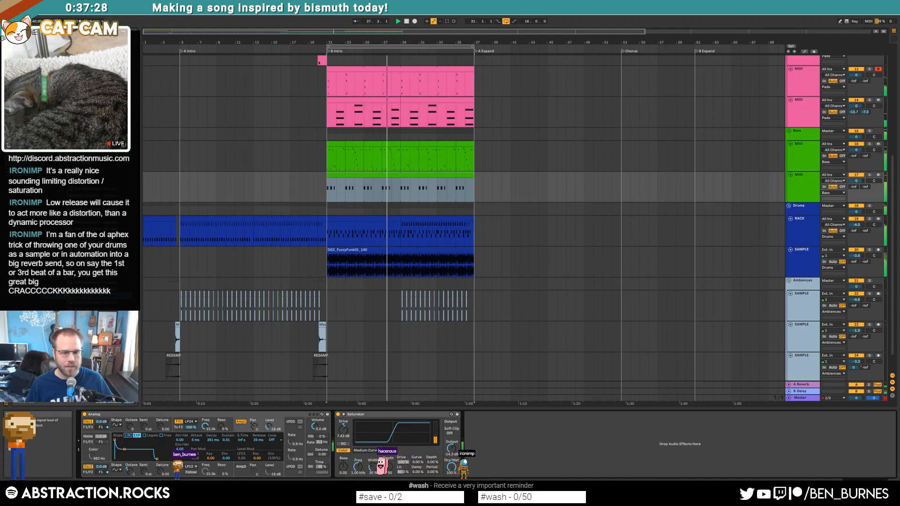
Step: Set the second bass track's Saturator output to -3.73 dB and listen through the end of B Intro
drag(452, 448, 451, 455)
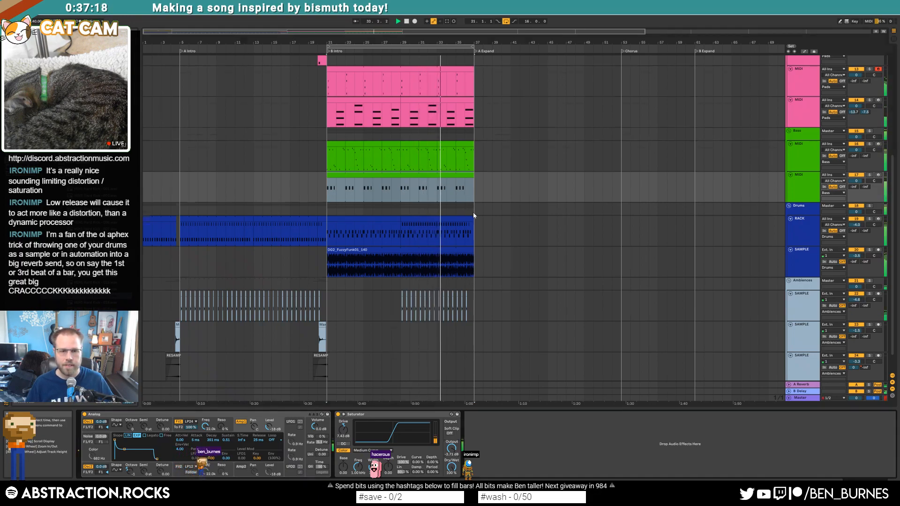
scroll(467, 220, up, 5)
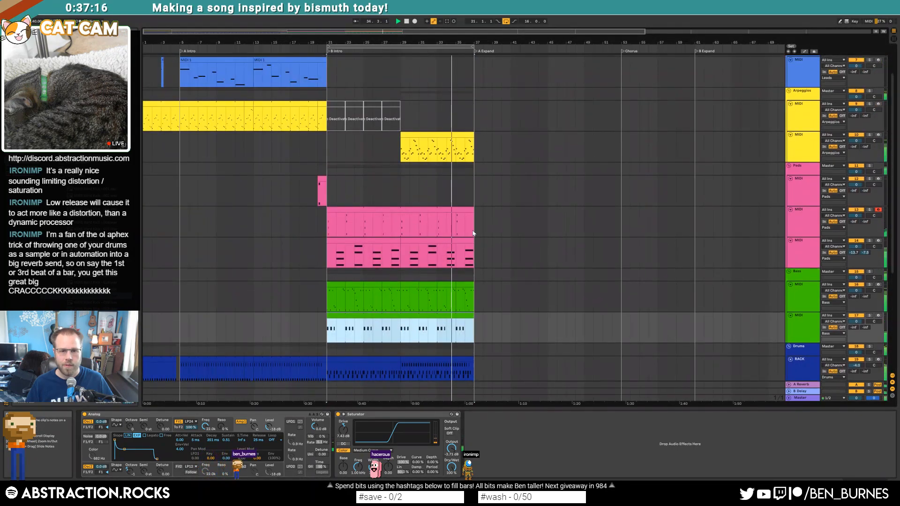
scroll(473, 234, up, 2)
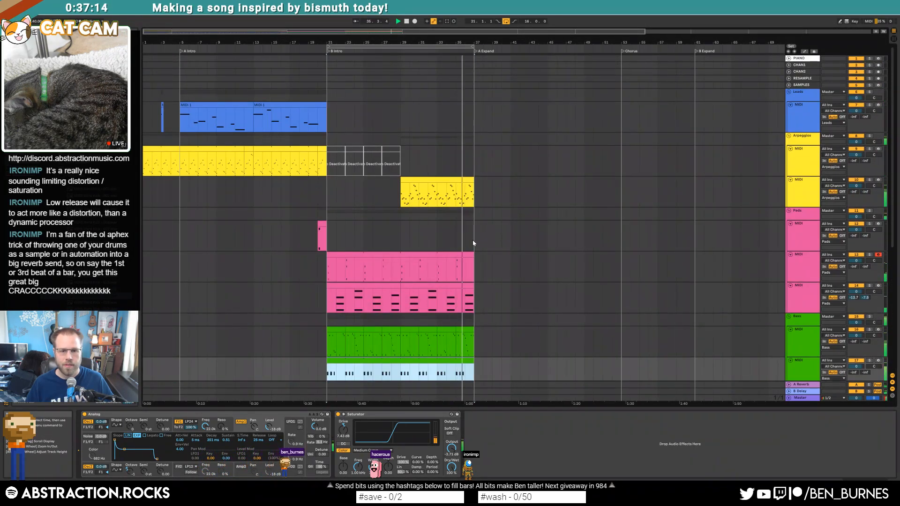
scroll(471, 249, down, 4)
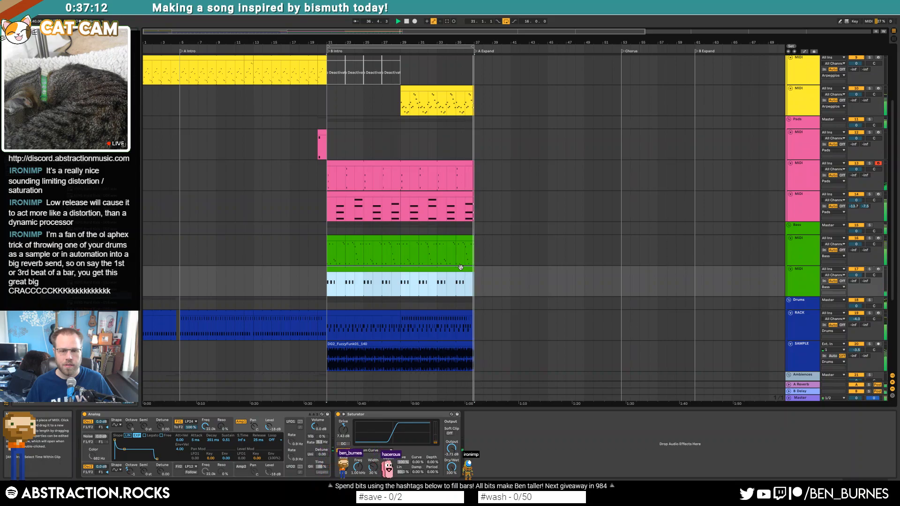
key(space)
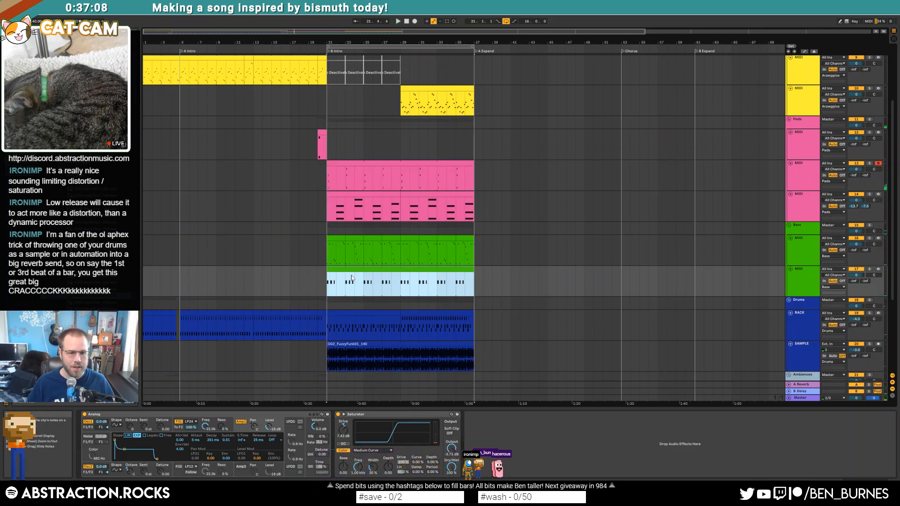
Step: Play from the A Intro marker and duplicate the second bass track's first four B Intro bars three times, up to bar 37
click(308, 283)
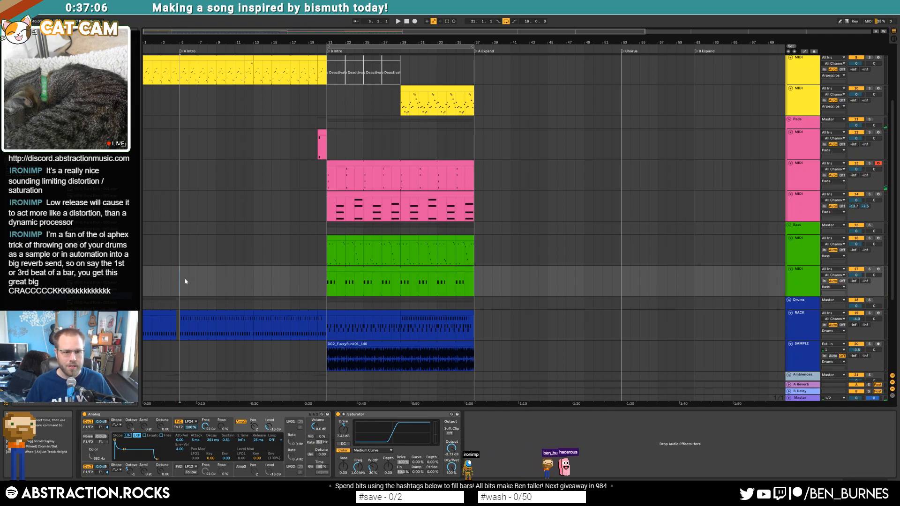
key(space)
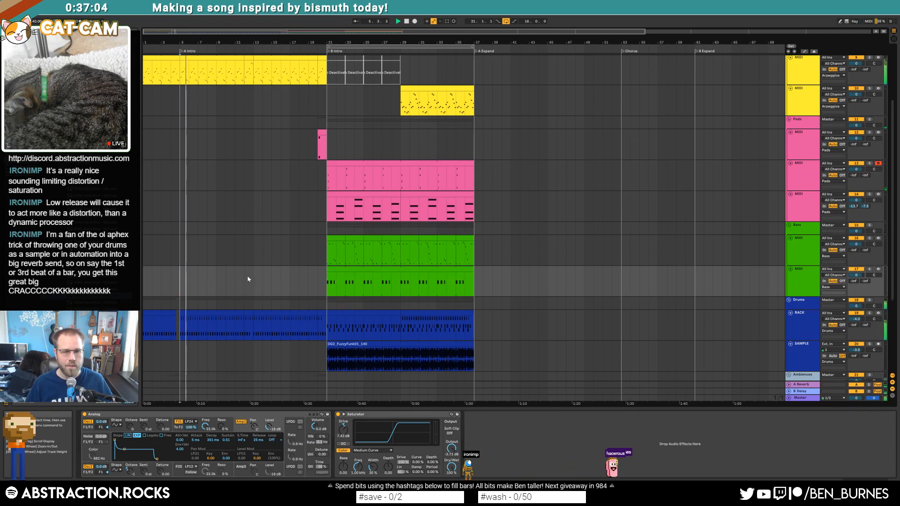
click(360, 281)
shift+click(334, 270)
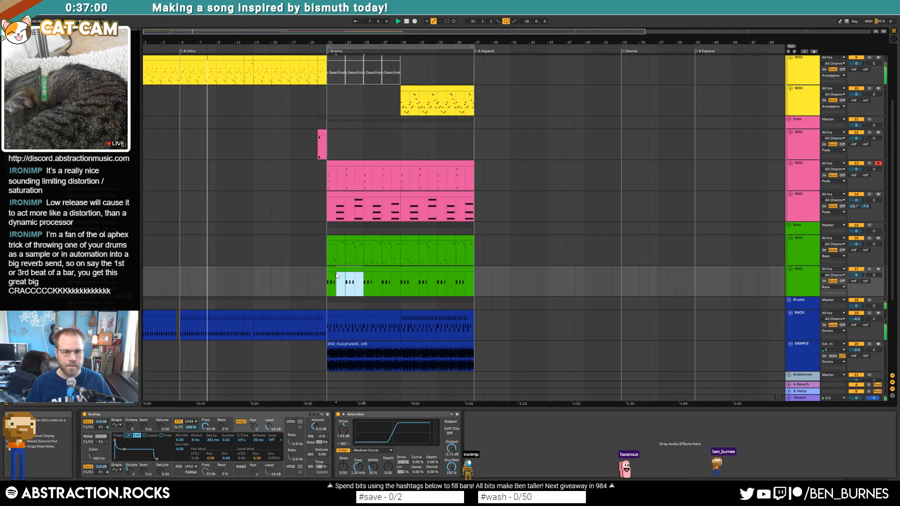
key(ctrl+d)
key(ctrl+d)
key(ctrl+d)
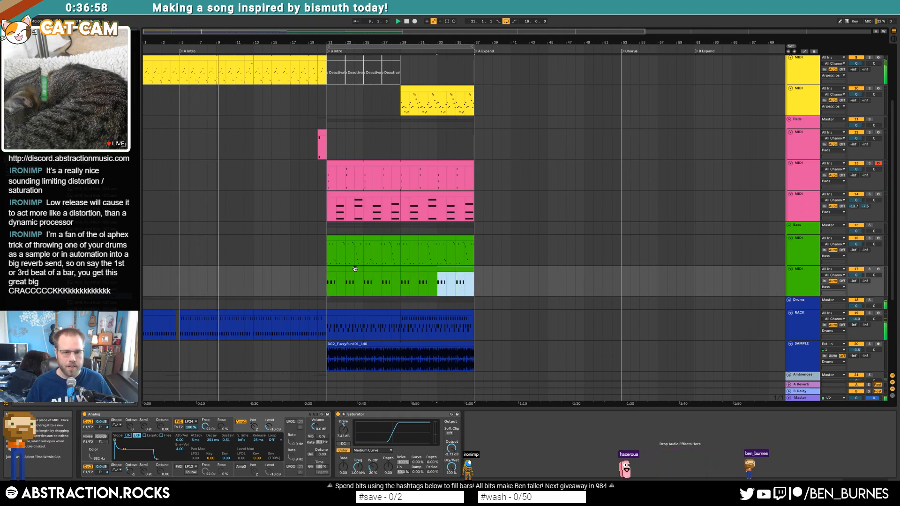
Step: In the bass clip at bar 23, move the last note to 1.4.3 and lengthen the short note before it to 1.4
double_click(355, 269)
click(398, 404)
click(424, 381)
double_click(424, 380)
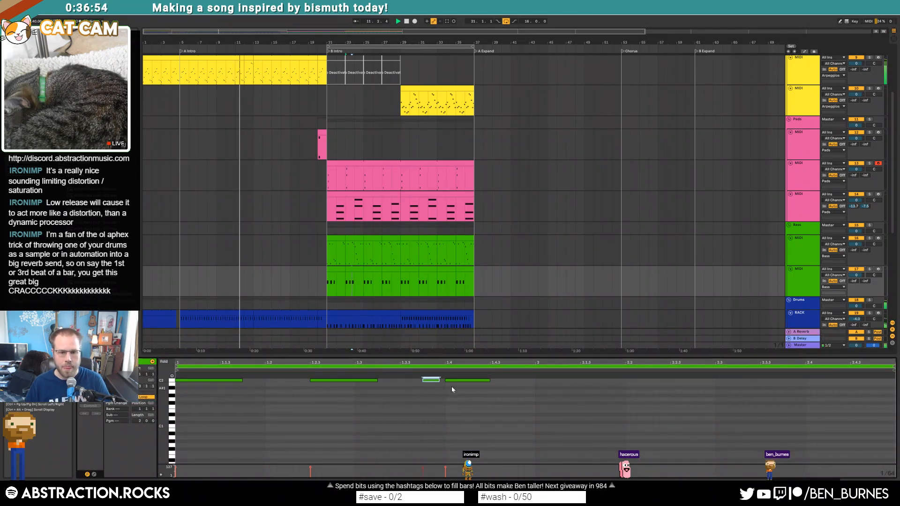
drag(458, 383, 503, 382)
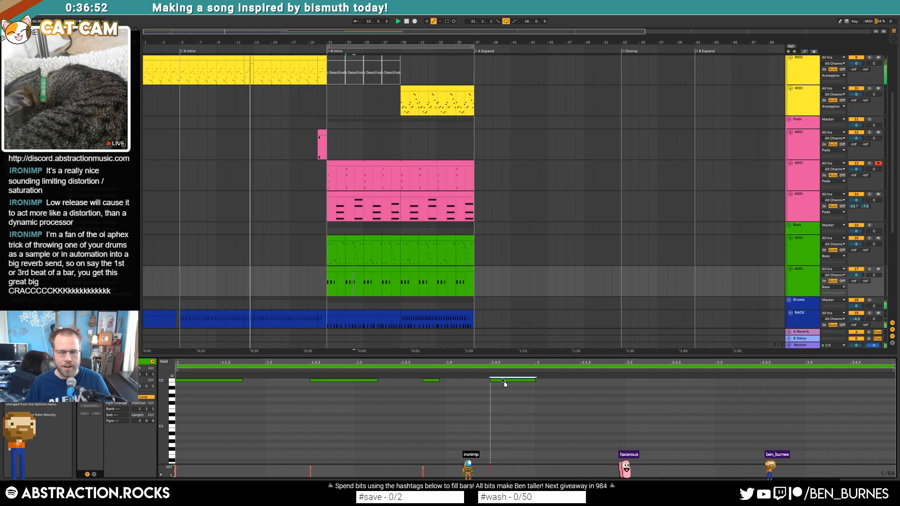
drag(439, 380, 444, 381)
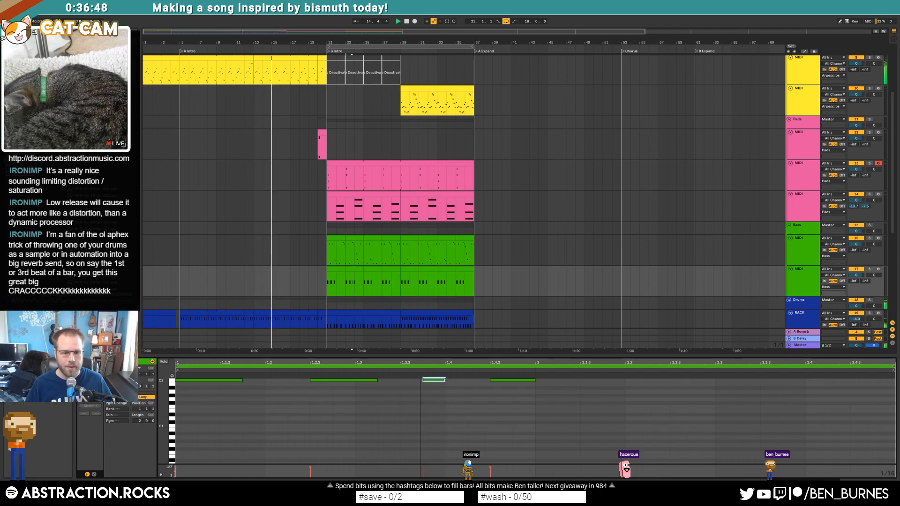
key(shift+Tab)
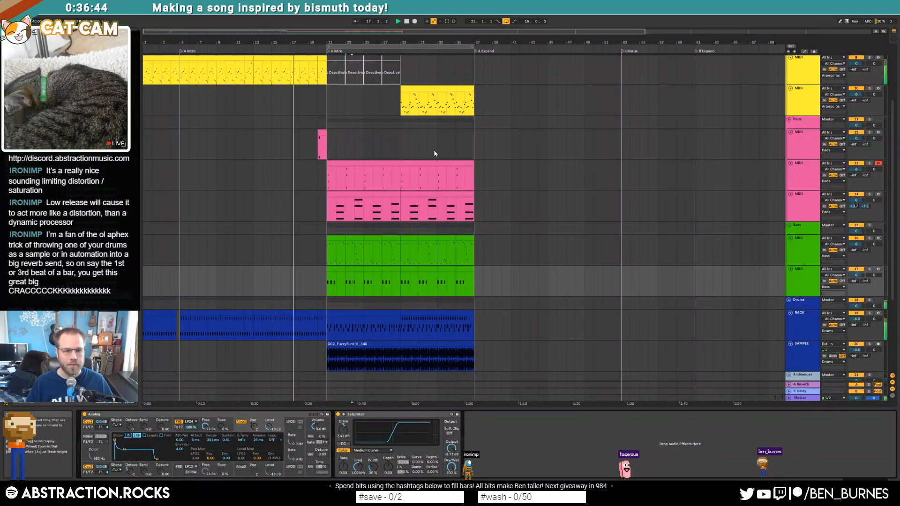
Step: Set the second bass track's volume to -5.1 dB and the drum rack's reverb send to -53.0 dB
scroll(834, 238, down, 2)
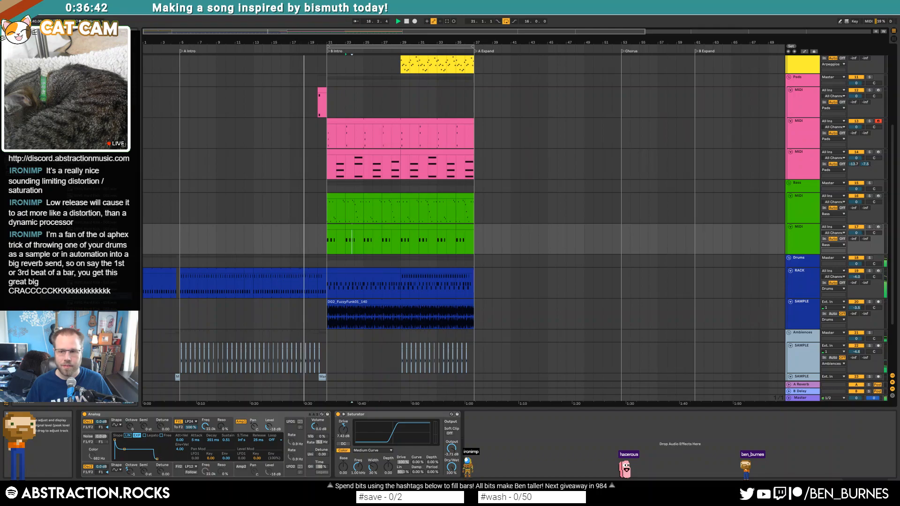
drag(859, 233, 859, 235)
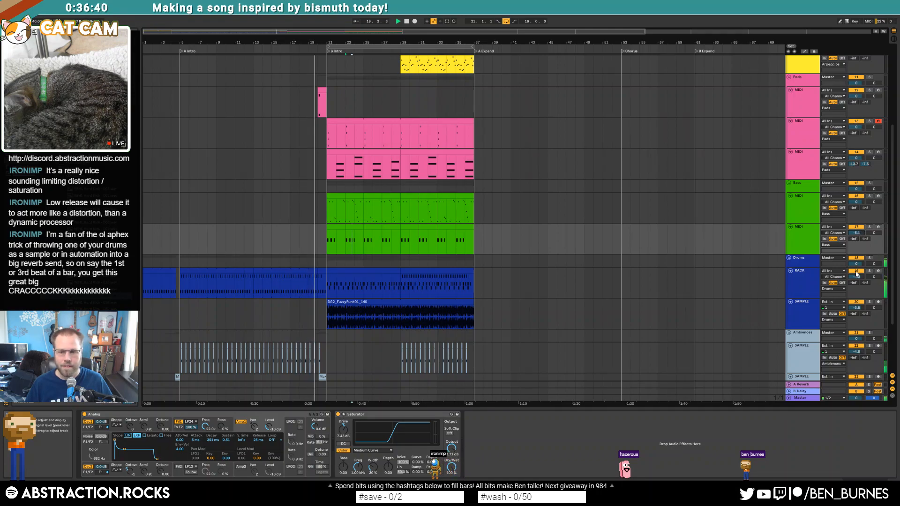
drag(856, 285, 856, 284)
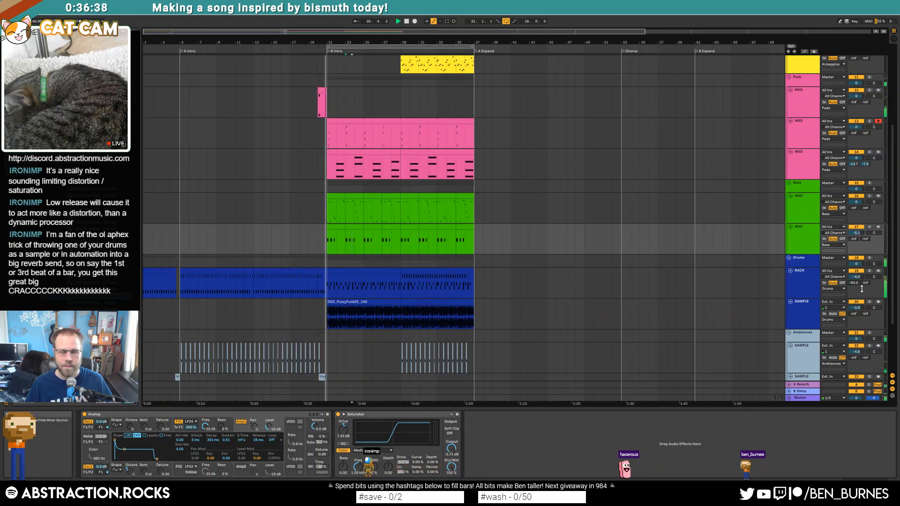
Step: Try different waveform shapes for both Analog oscillators on the second bass track
key(space)
click(108, 424)
click(115, 425)
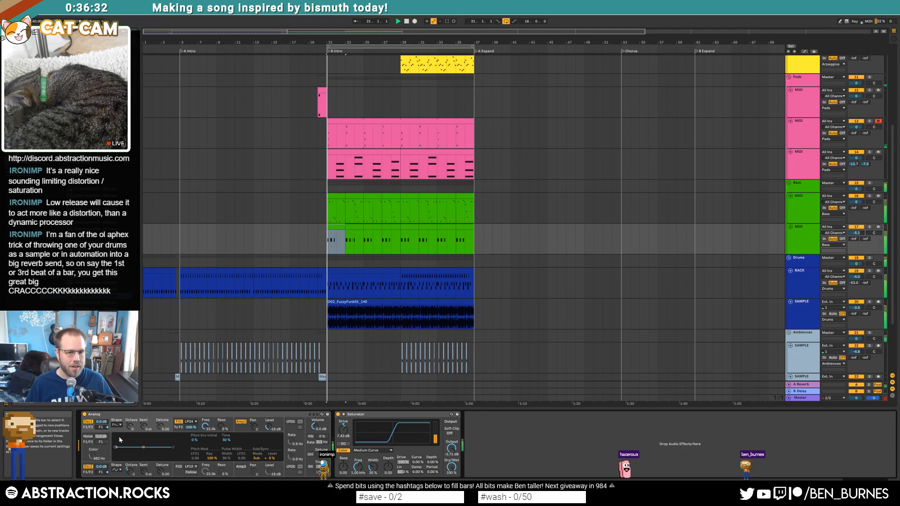
click(115, 470)
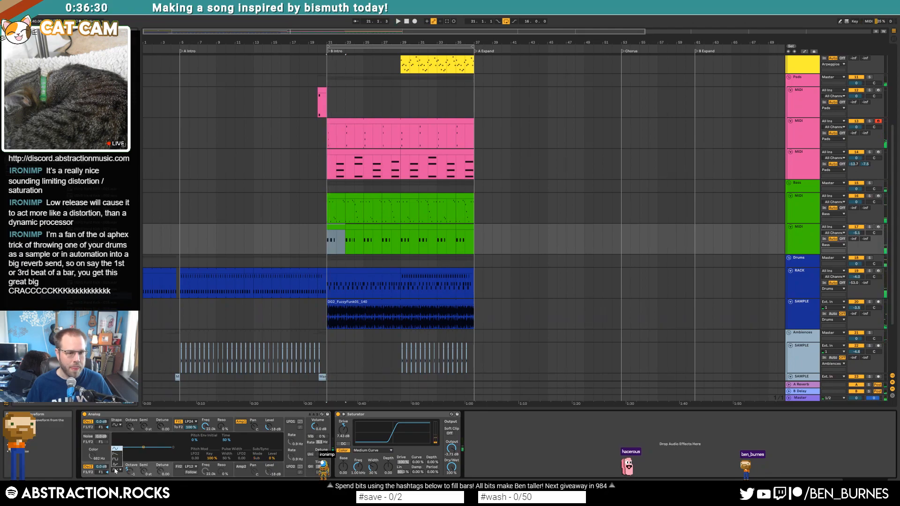
Step: Adjust Analog's Filter 1 frequency and raise the sustain of the Amp 1 envelope while B Intro plays
mouse_move(205, 427)
mouse_down()
mouse_move(205, 459)
mouse_move(209, 425)
mouse_up()
key(space)
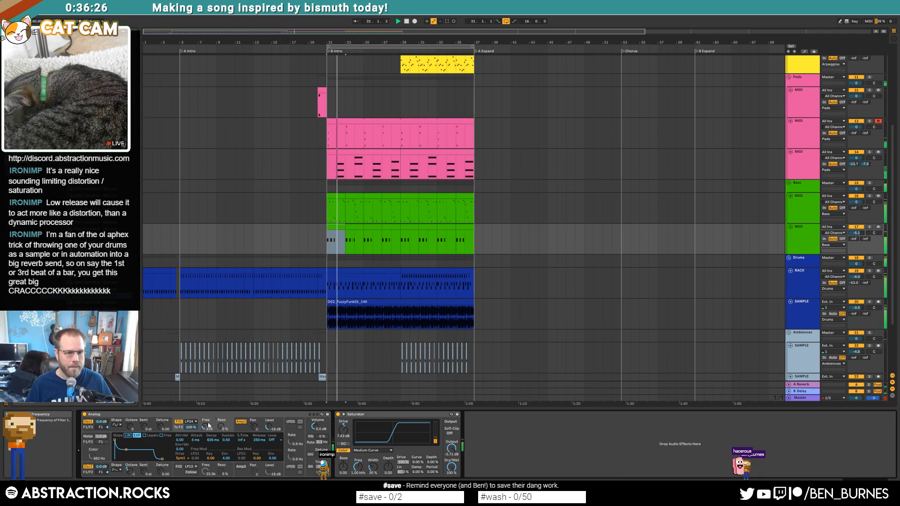
click(241, 427)
drag(126, 449, 123, 440)
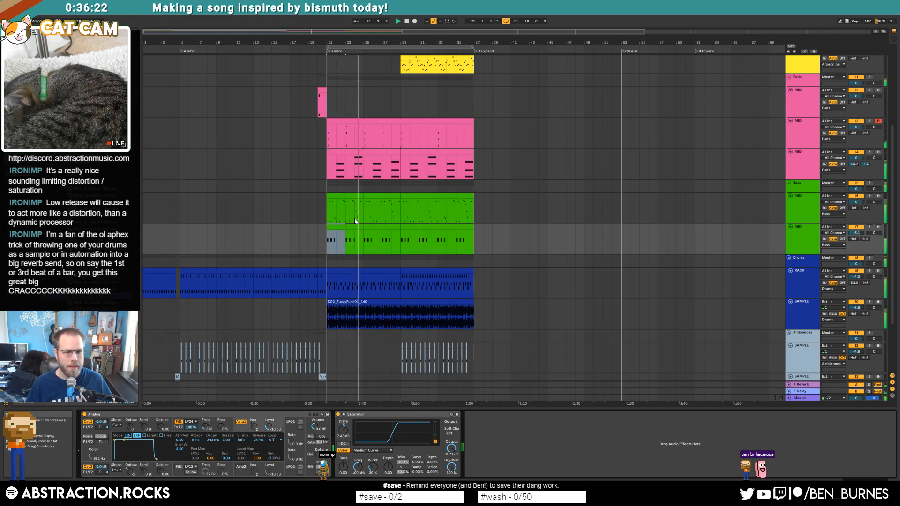
Step: Copy the edited bass clip from bar 23 to bar 27 and readjust Analog's Filter 1 frequency
key(Right)
key(Right)
key(Right)
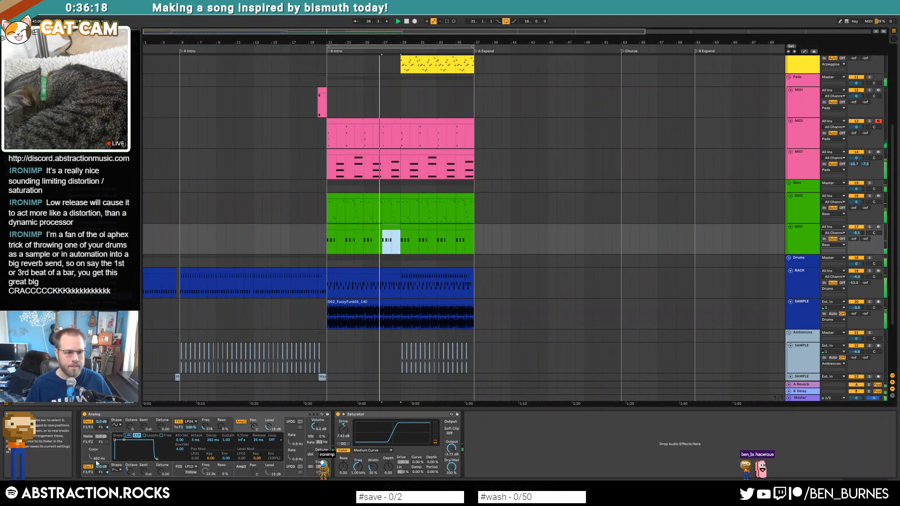
click(205, 427)
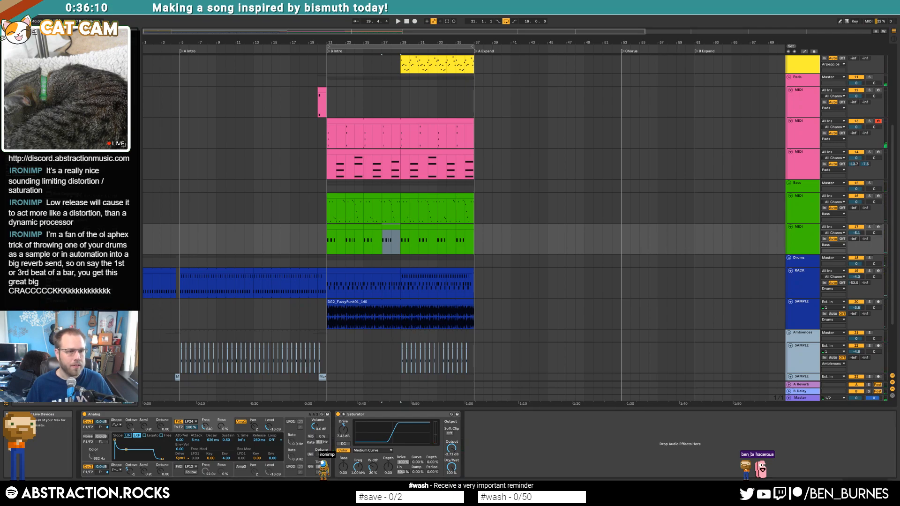
Step: Try Multiband Dynamics between Analog and Saturator on the second bass track during playback
drag(70, 221, 335, 453)
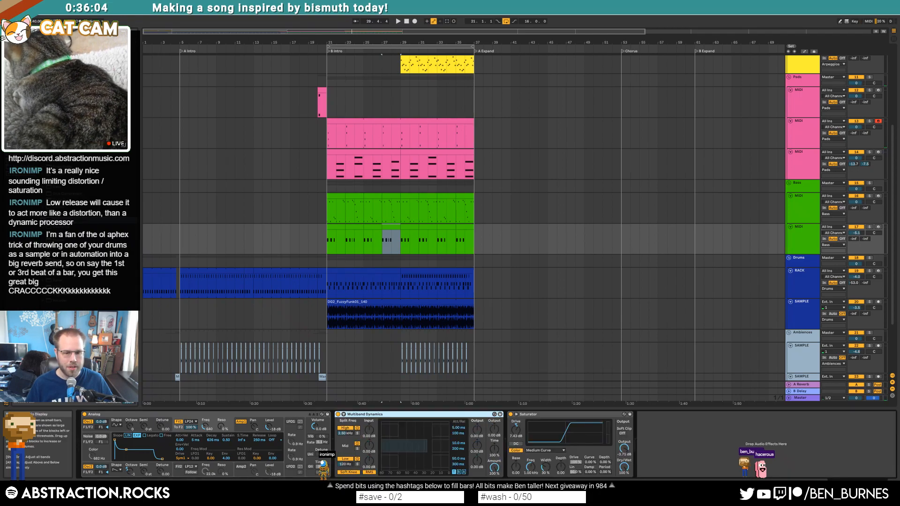
key(space)
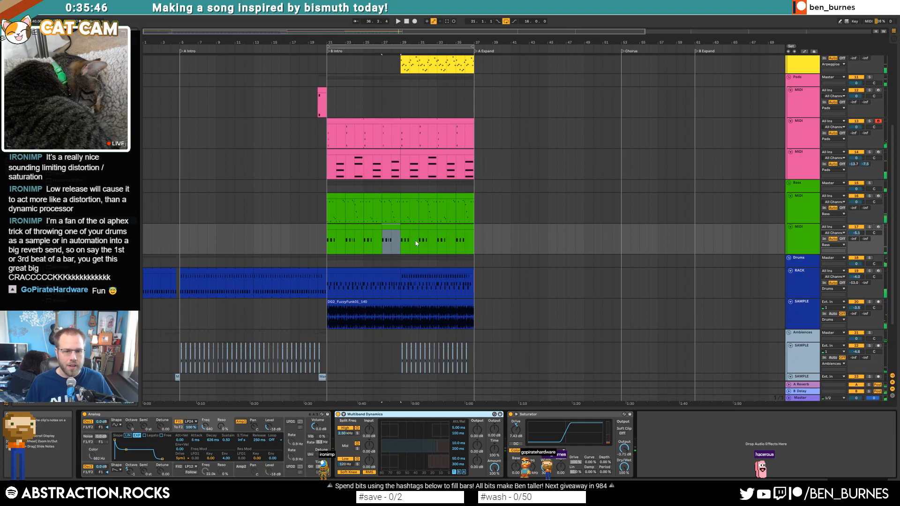
Step: Copy the second bass track's clip at bar 27 over the clips at bars 31 and 35
click(389, 229)
key(ctrl+c)
click(430, 227)
key(ctrl+v)
click(463, 227)
key(ctrl+v)
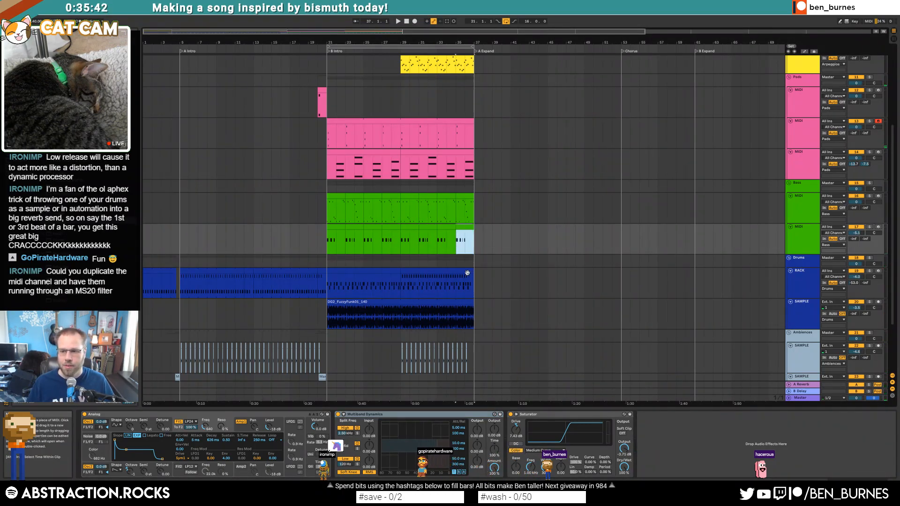
Step: Check the notes of the bass clip at bar 35 while playing across the loop's end
double_click(467, 228)
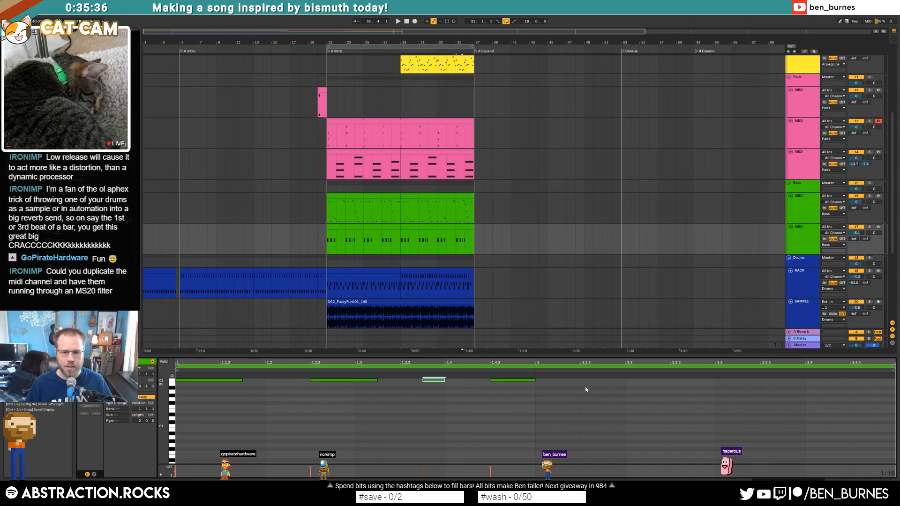
key(space)
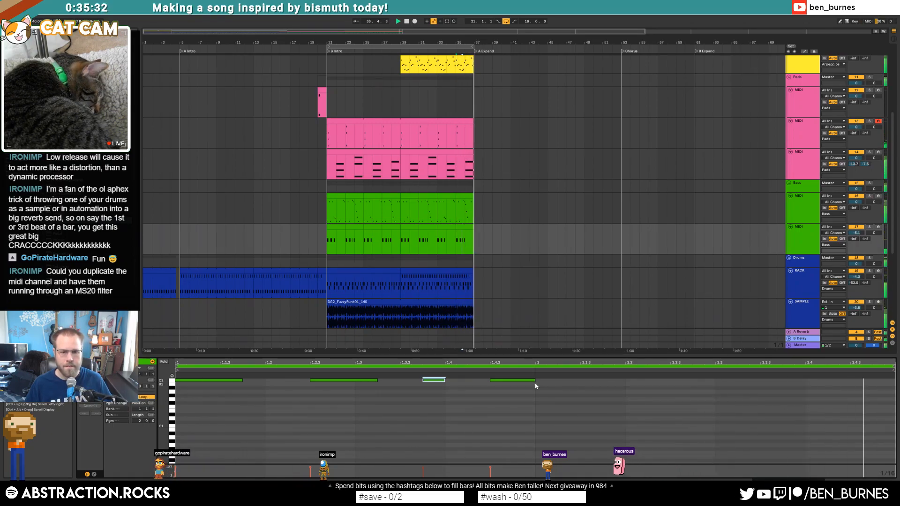
key(shift+Tab)
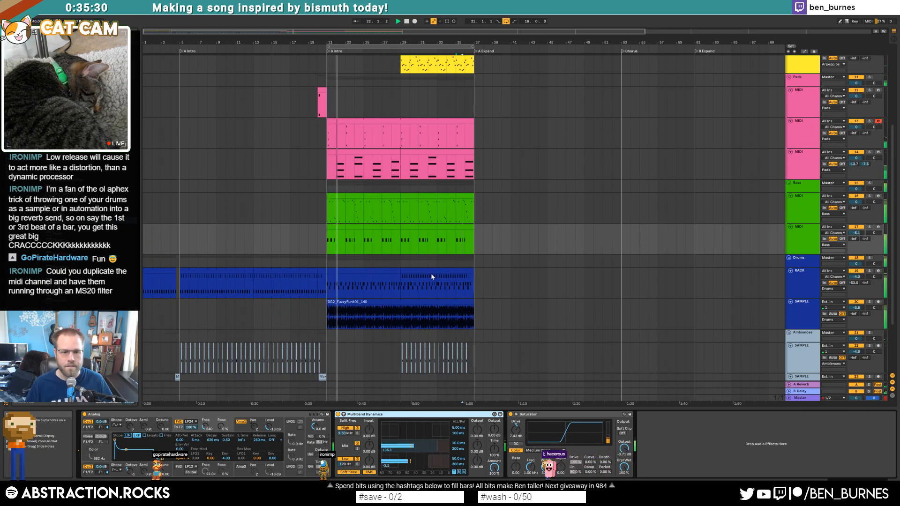
Step: Audition the first bass clip with Multiband Dynamics and remove that device from the second bass track
drag(343, 224, 338, 233)
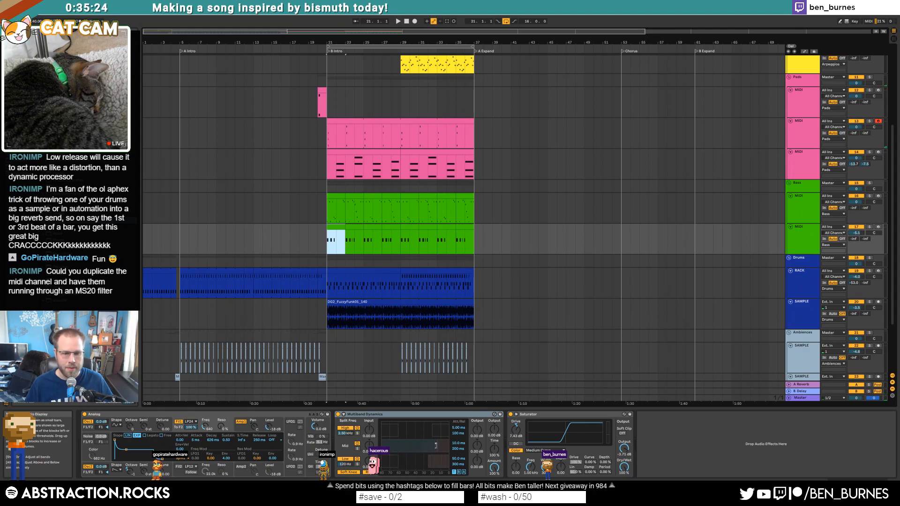
key(space)
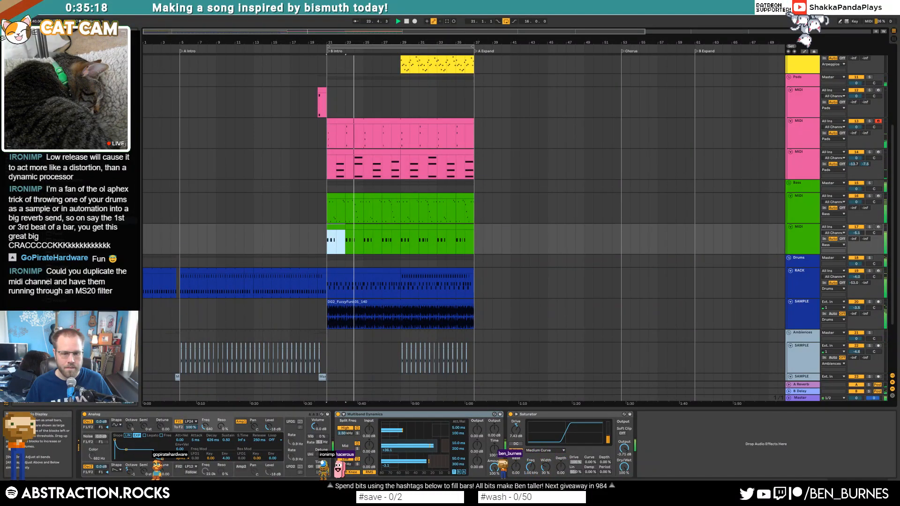
key(space)
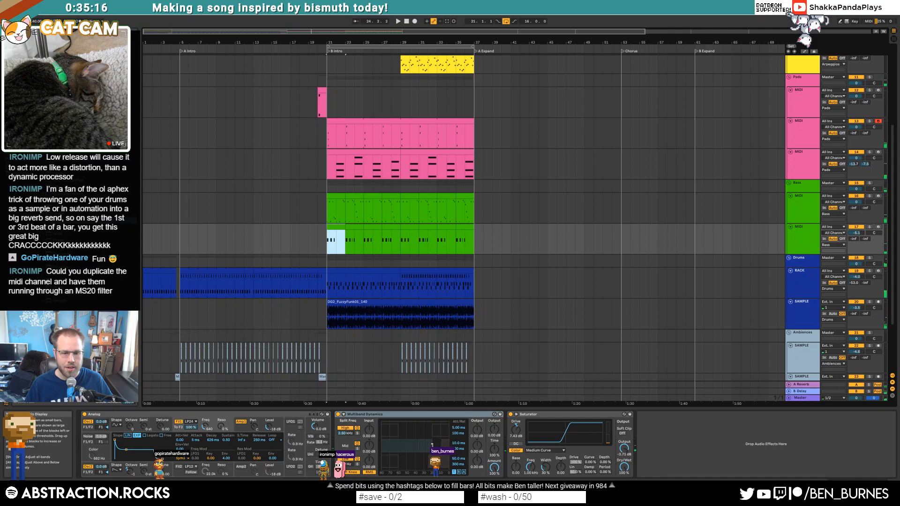
click(384, 414)
key(Delete)
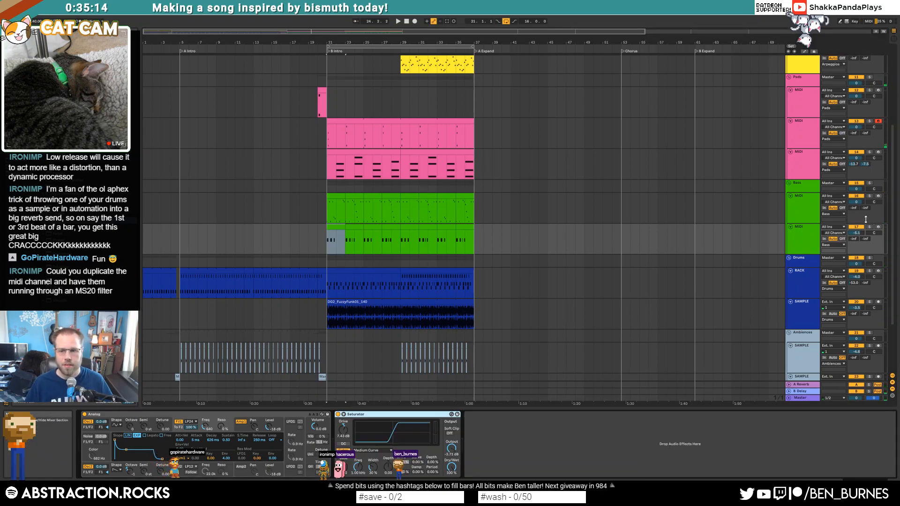
Step: Merge the second bass track's B Intro clips into one sixteen-bar clip and open its notes
click(878, 227)
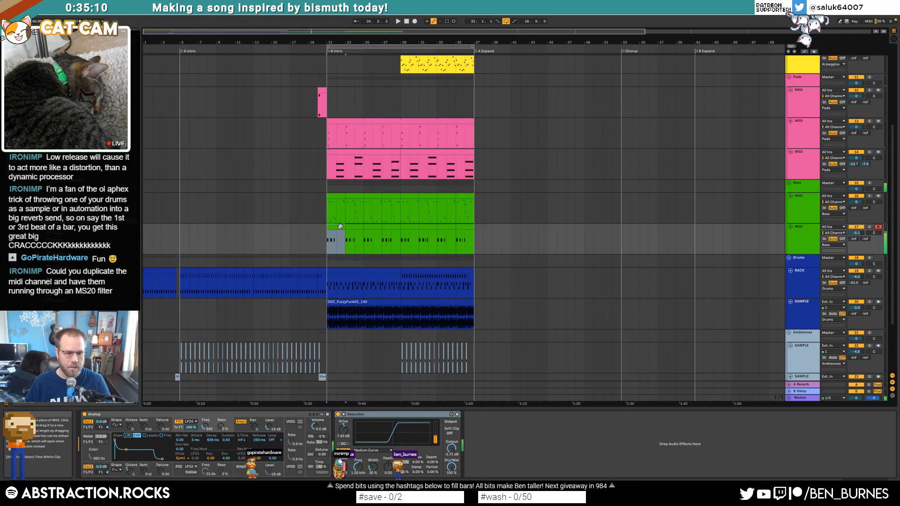
click(463, 229)
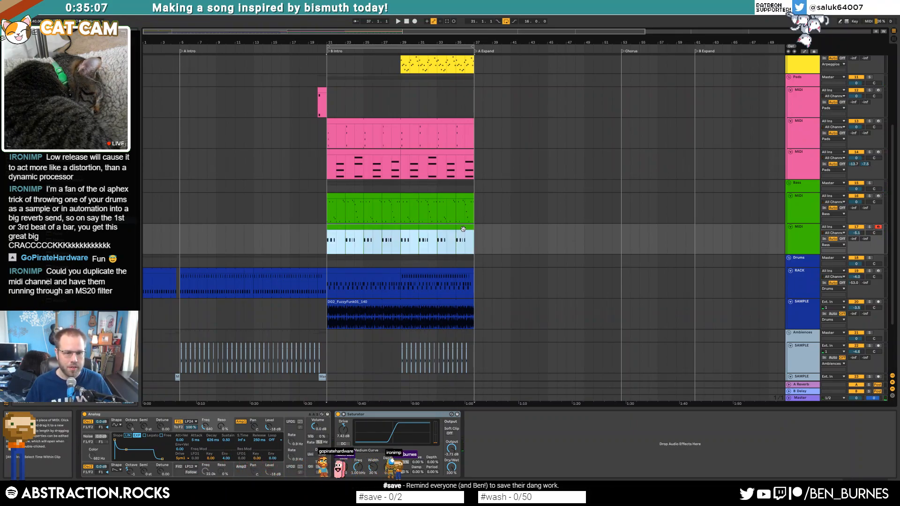
double_click(426, 229)
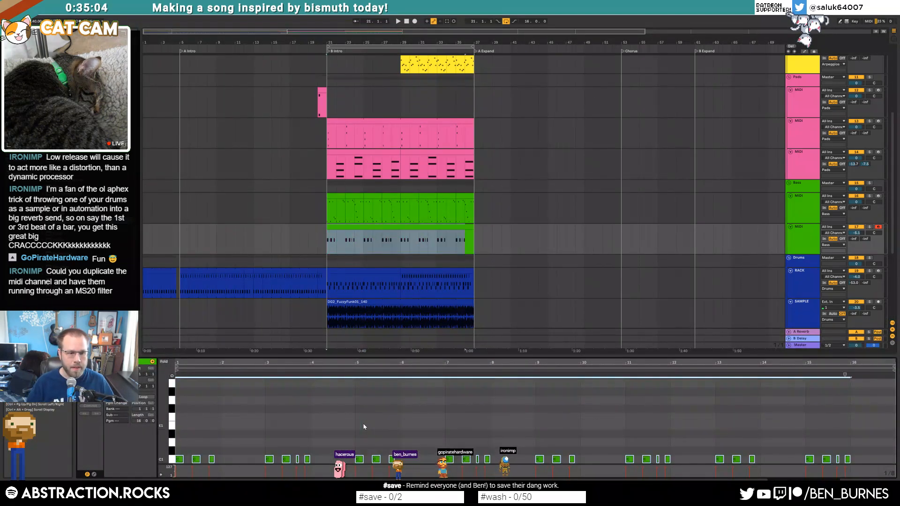
Step: Raise the second bass track's Saturator drive to 10.3 dB, reduce its output, and fine-tune Analog's filter 1 frequency during playback
key(space)
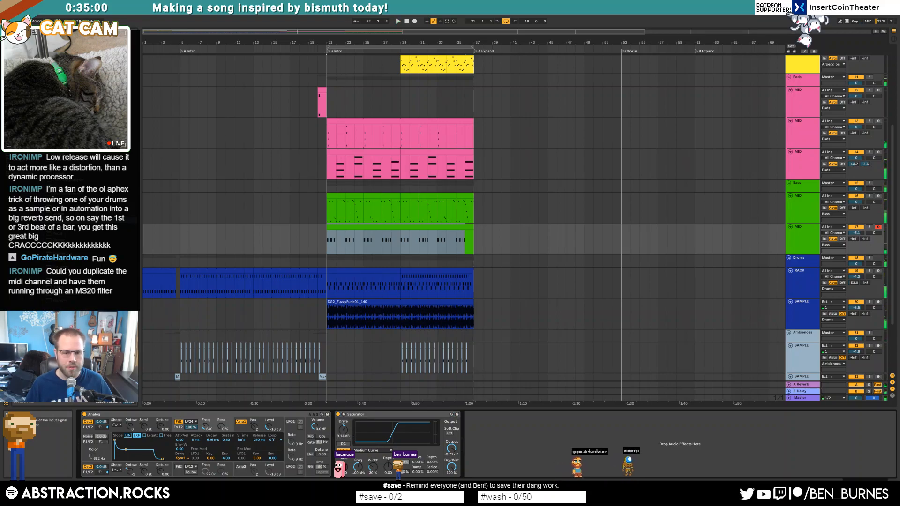
key(space)
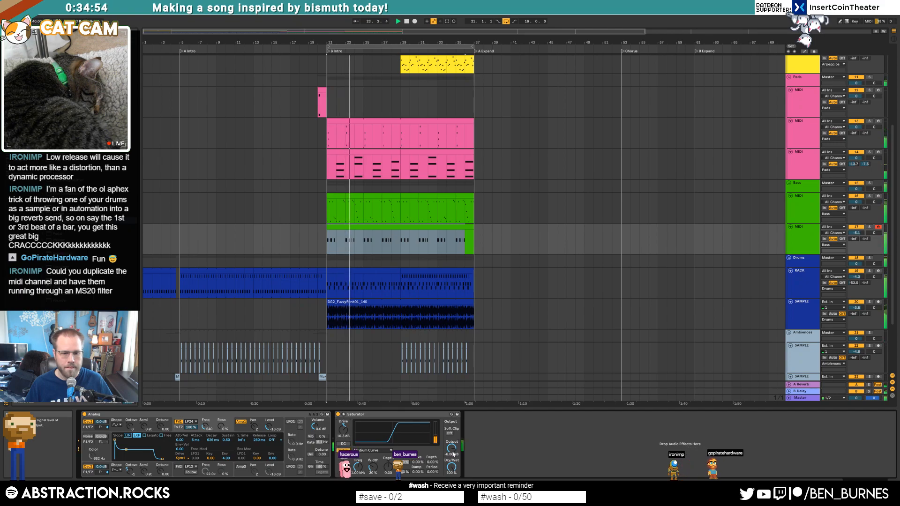
drag(205, 427, 205, 425)
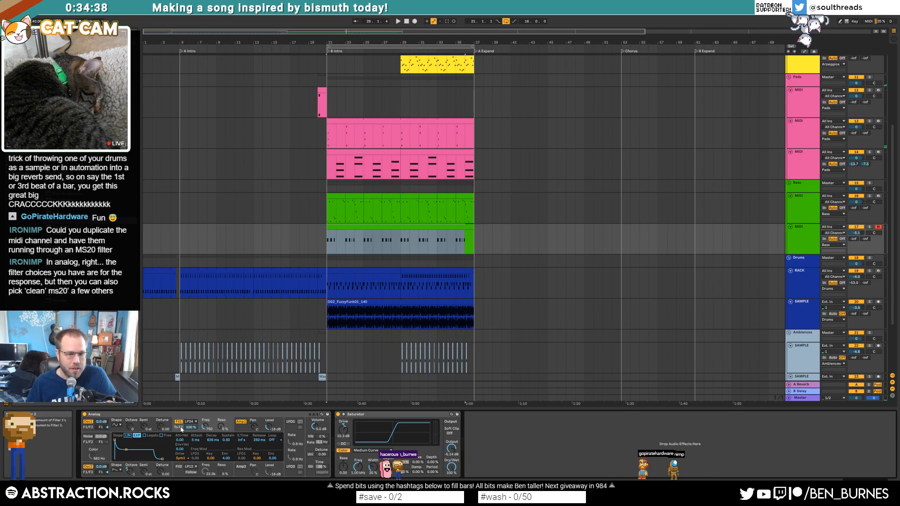
Step: Examine the amp, filter drive, envelope loop and global settings of Analog on the second bass track
click(242, 427)
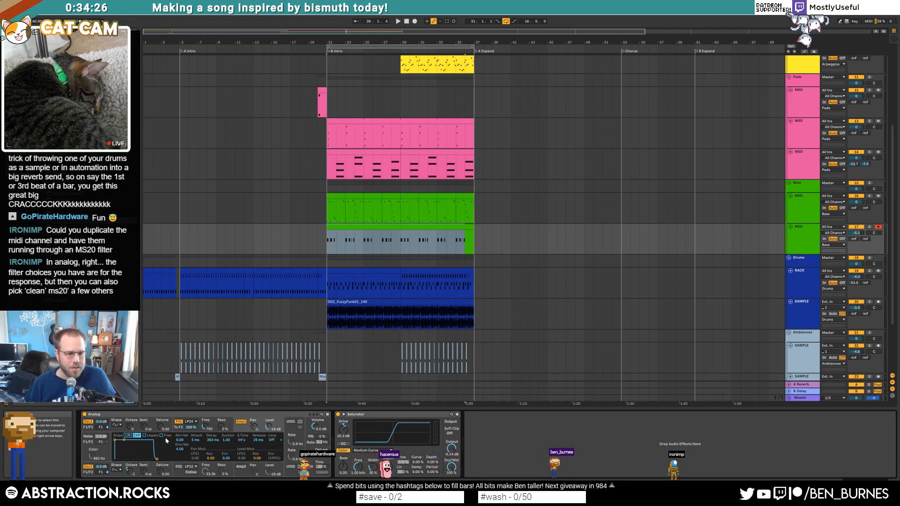
click(179, 431)
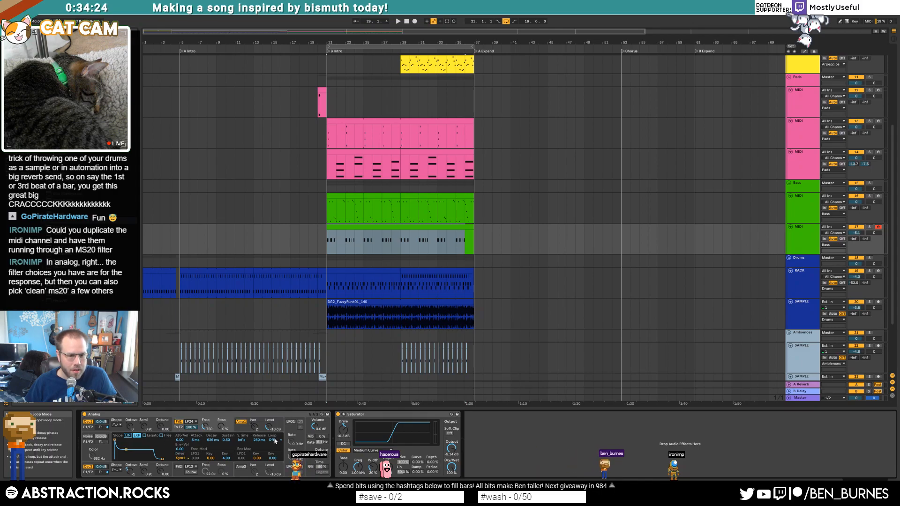
click(182, 458)
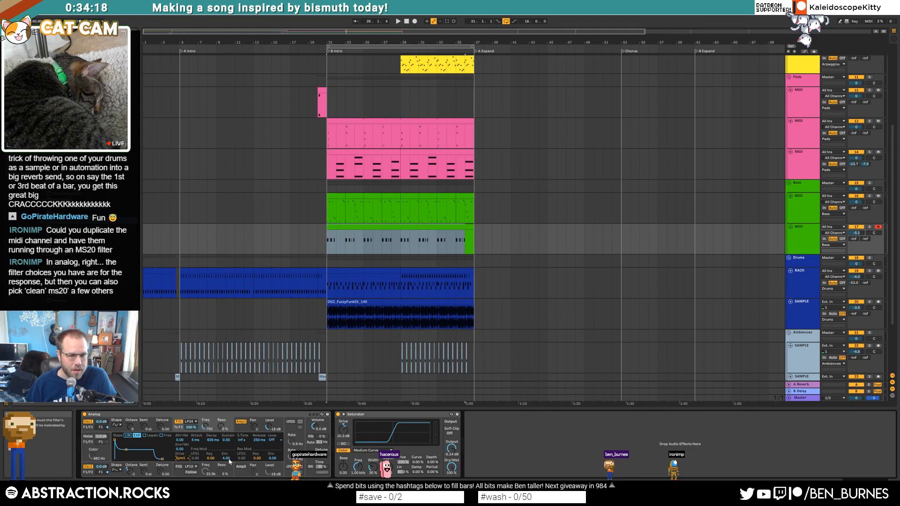
click(279, 441)
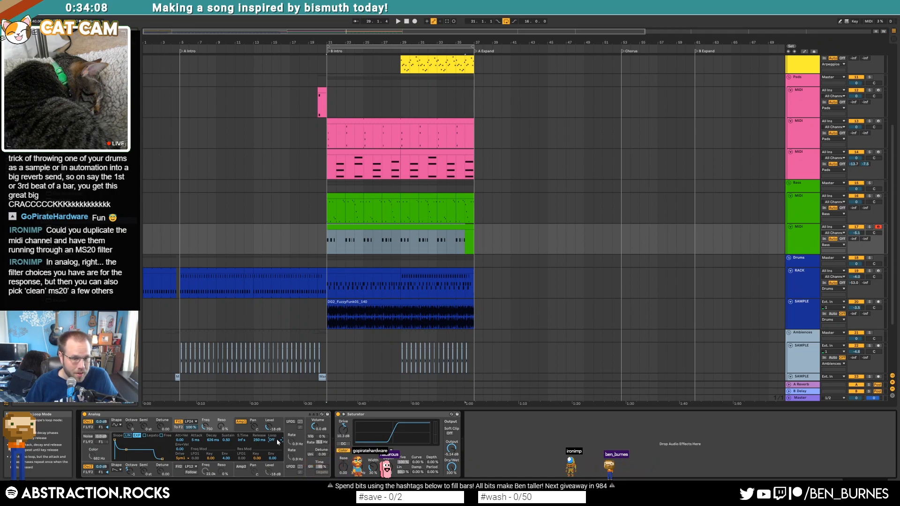
click(307, 434)
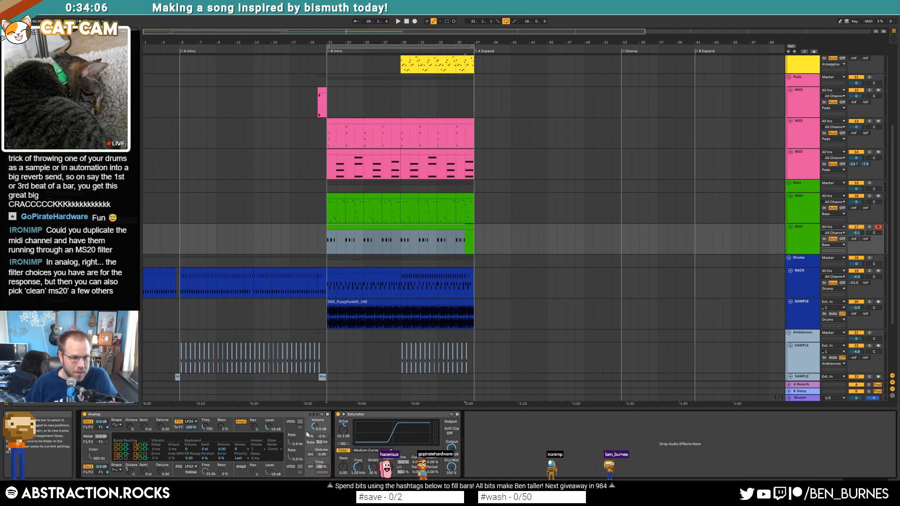
click(242, 427)
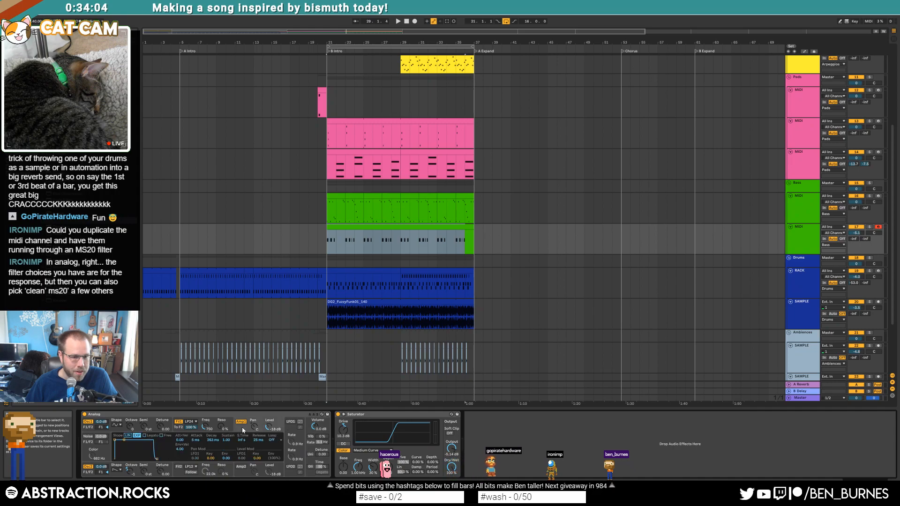
click(177, 432)
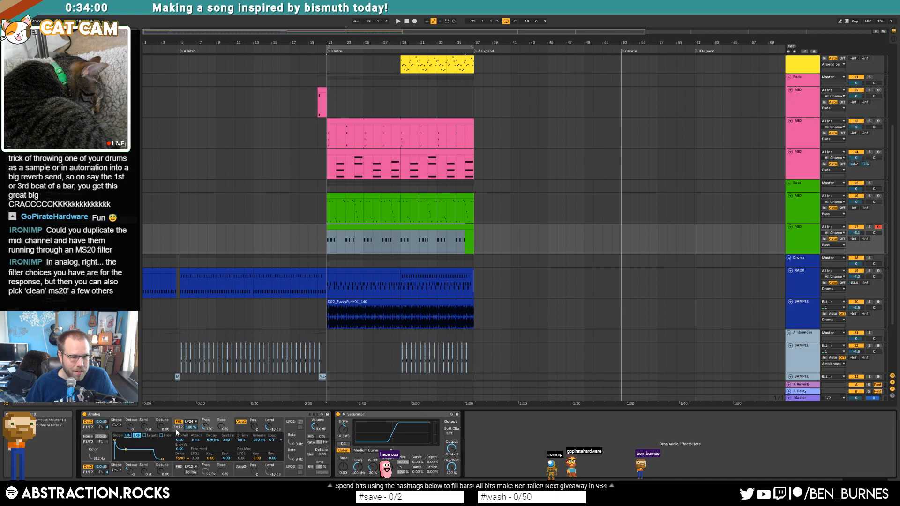
Step: Shorten the envelope release in Analog on the chord pad track during playback
key(space)
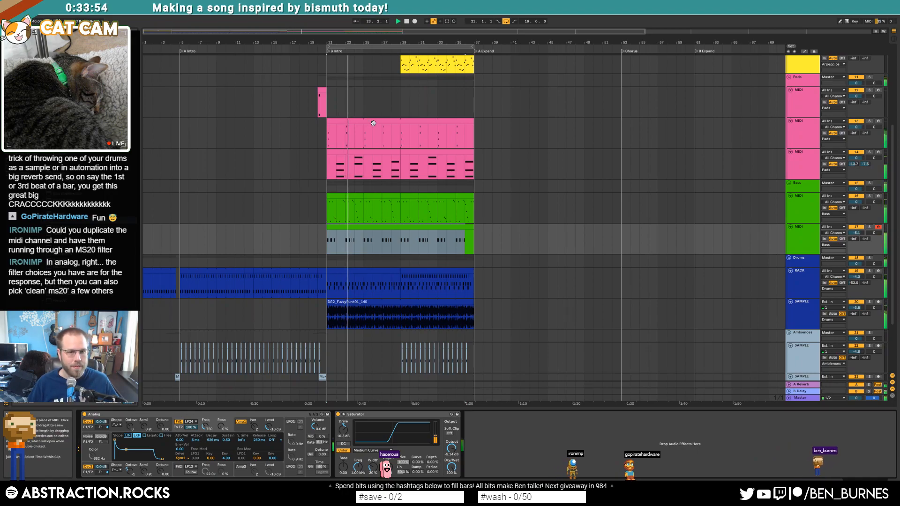
click(364, 152)
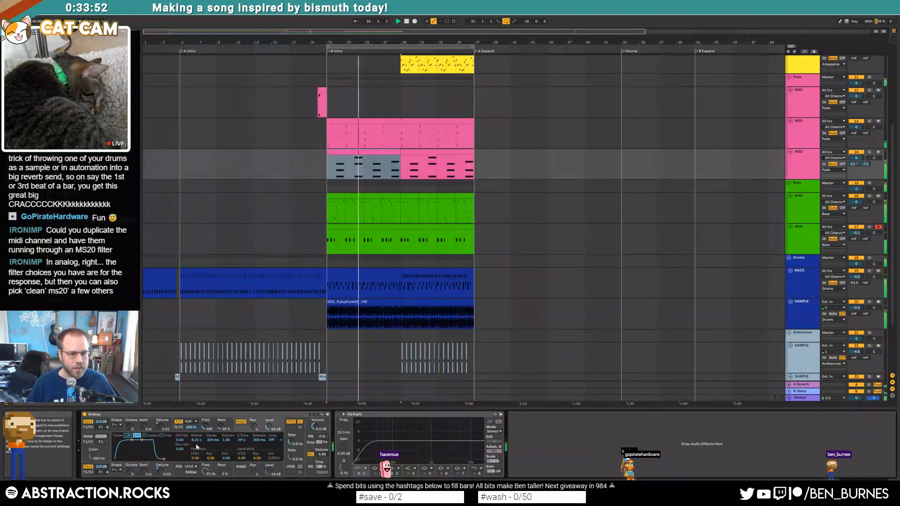
drag(164, 459, 156, 459)
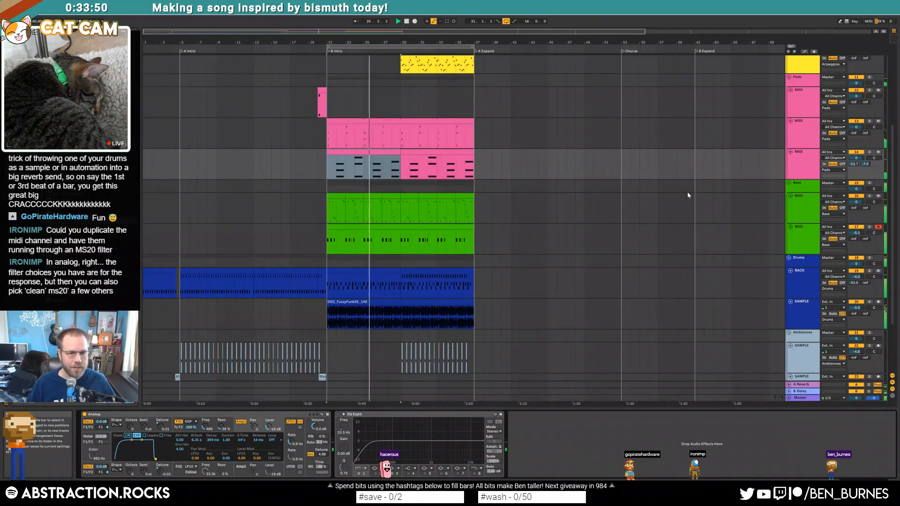
Step: Adjust the octave settings of oscillators 2 and 1 in the second bass track's Analog during playback
click(424, 238)
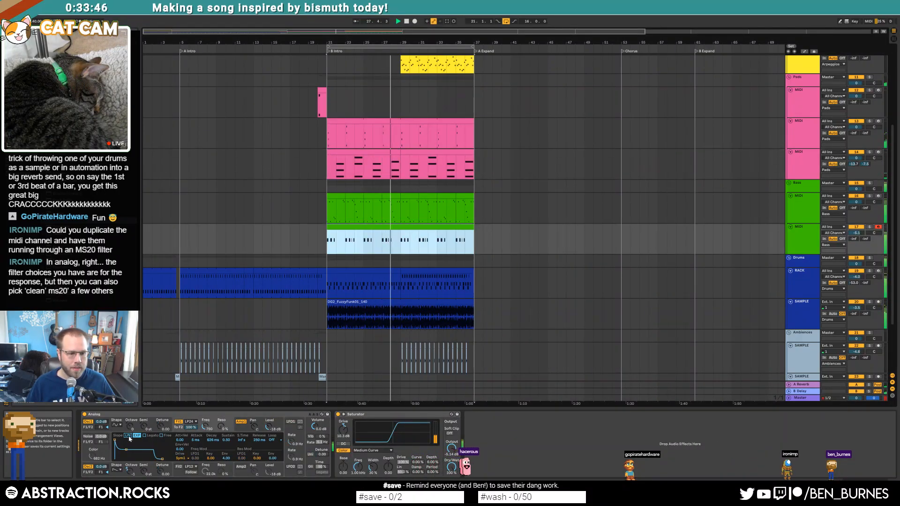
click(130, 471)
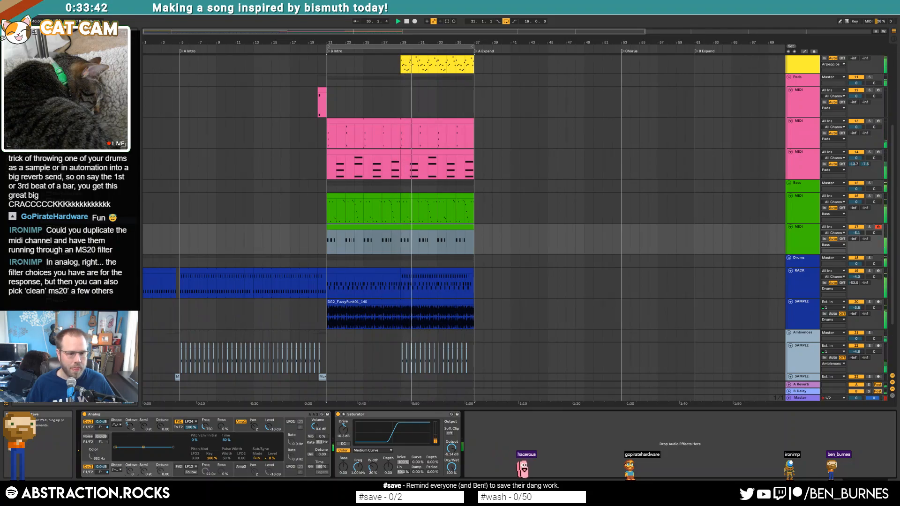
drag(130, 471, 130, 463)
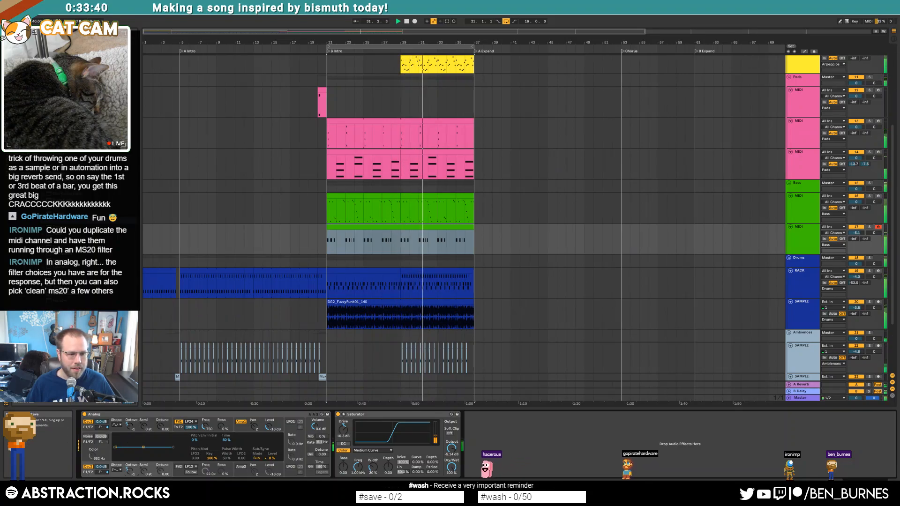
drag(127, 428, 127, 419)
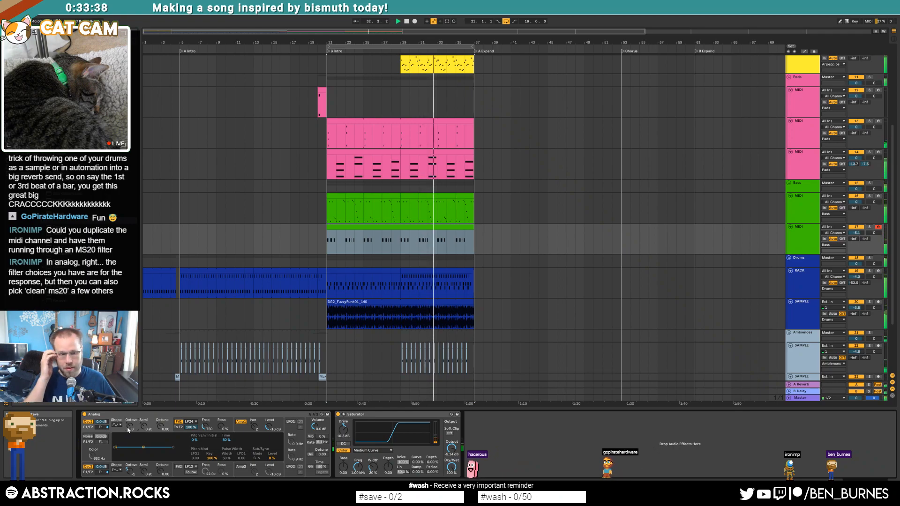
Step: Open the second bass clip's notes and listen to the part from just before clip bar 11
double_click(437, 227)
key(space)
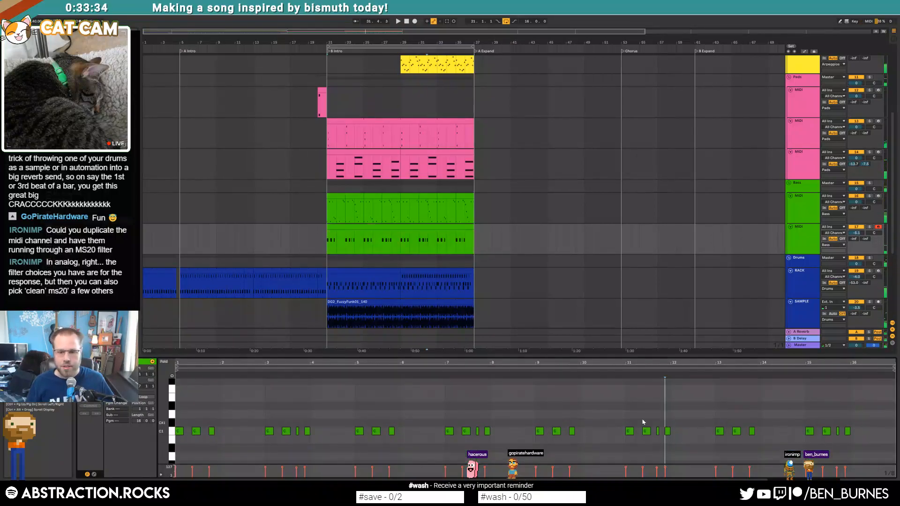
click(627, 409)
key(space)
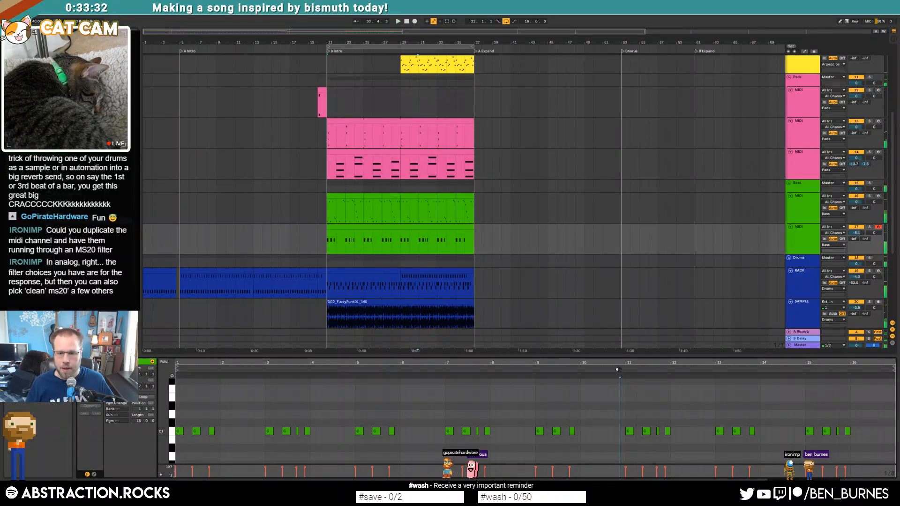
click(617, 370)
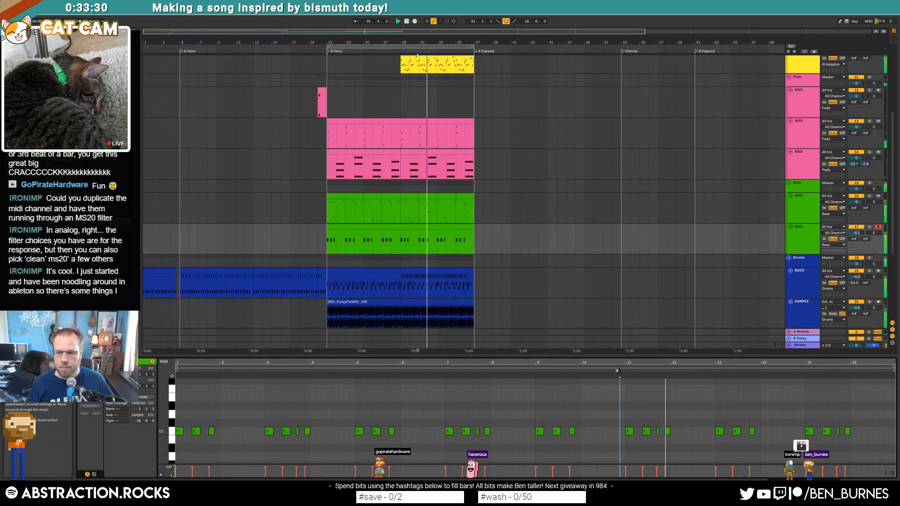
key(space)
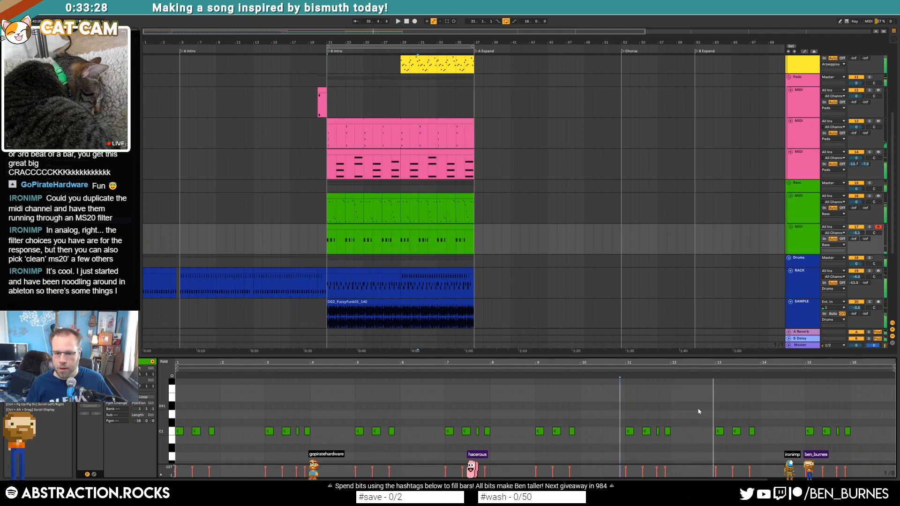
Step: Add a descending run of short notes G#1, G1, F1, D#1 and D1 across clip bar 12 of the second bass part and audition it
scroll(698, 411, up, 2)
double_click(683, 385)
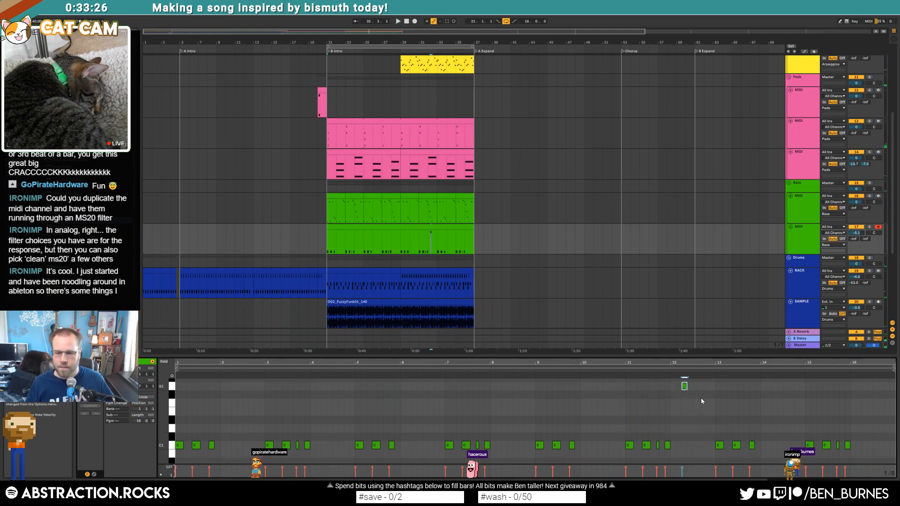
double_click(690, 394)
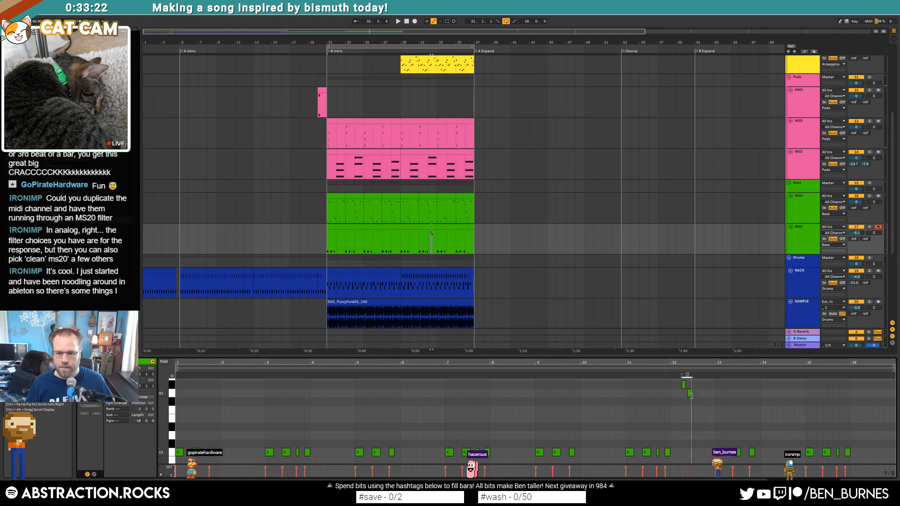
ctrl+scroll(689, 410, up, 5)
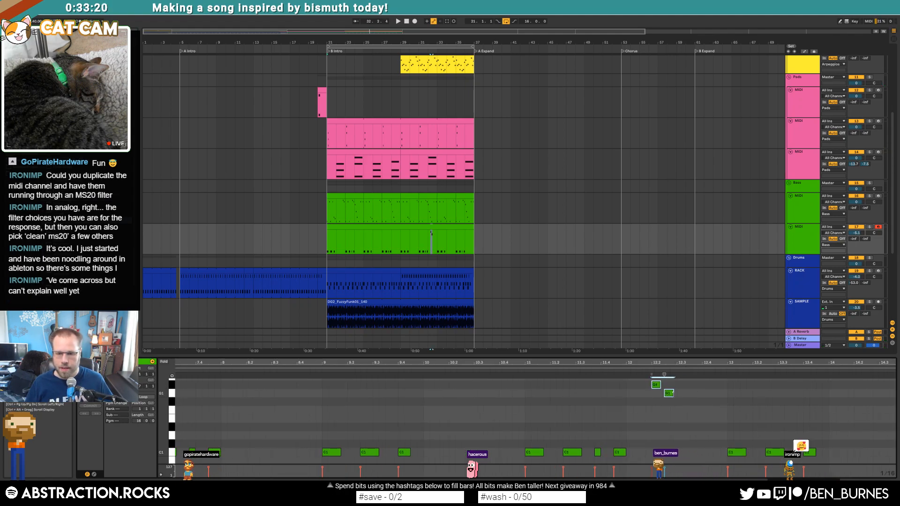
key(space)
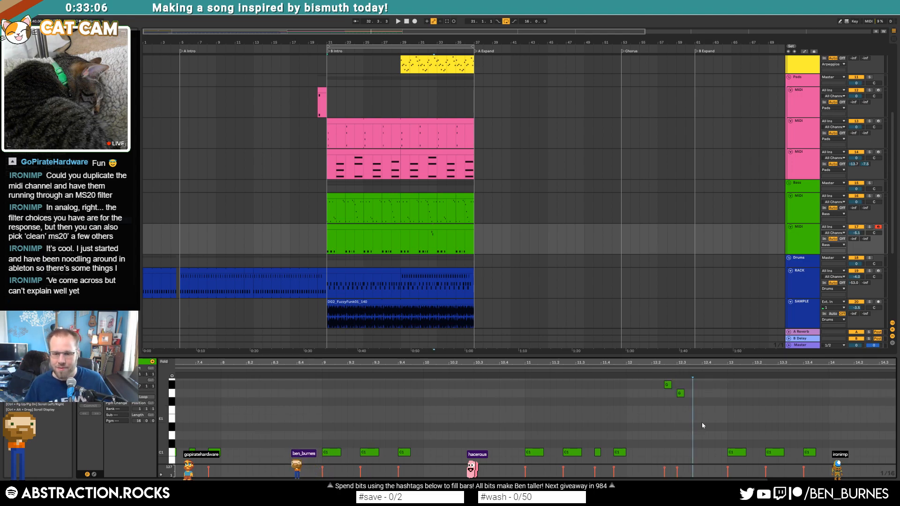
scroll(714, 418, up, 3)
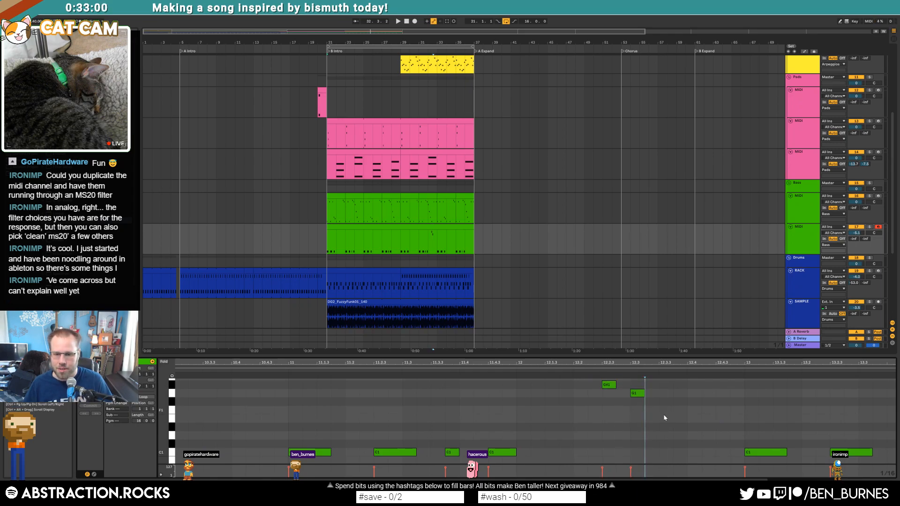
double_click(664, 425)
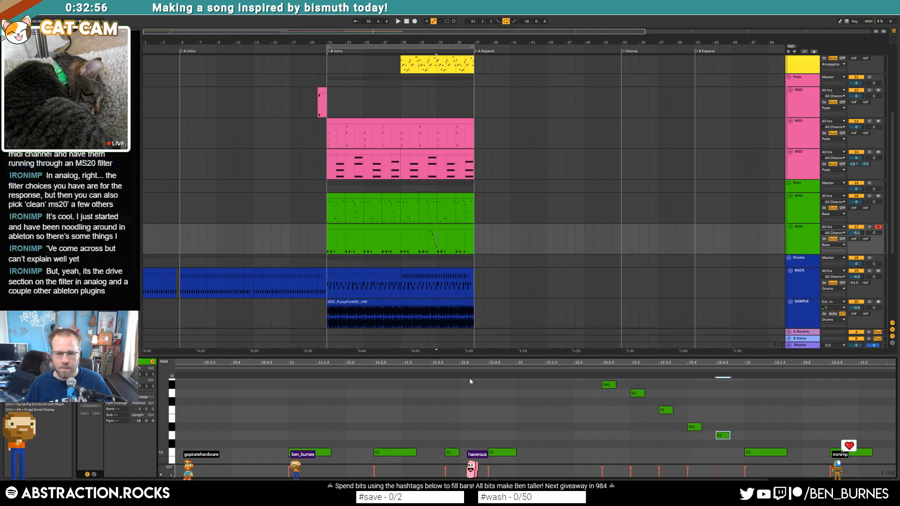
key(space)
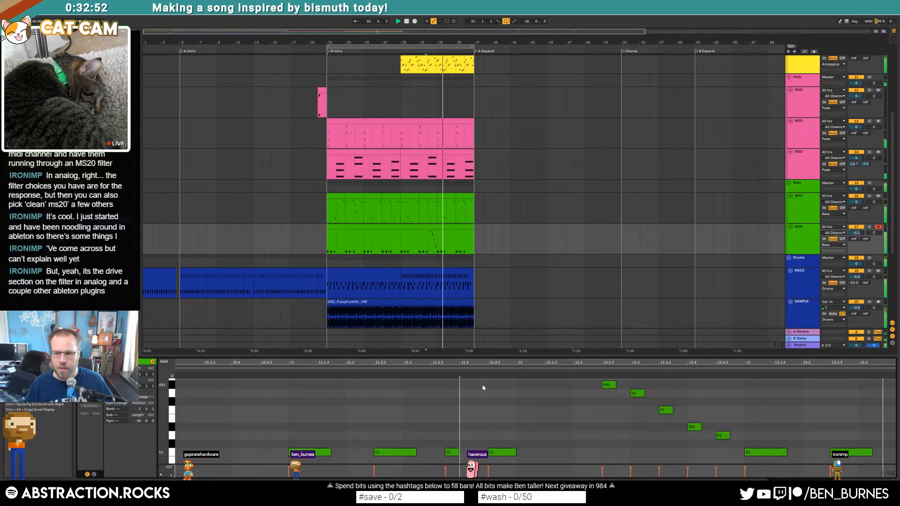
key(space)
Step: Set filter 1's drive type to Asym1 in the second bass track's Analog and raise the filter frequency during playback
key(shift+Tab)
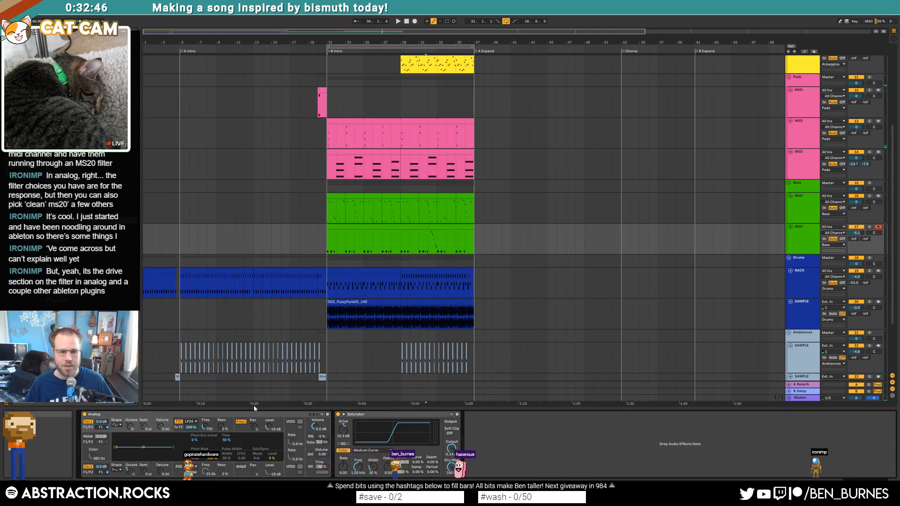
click(181, 427)
click(182, 459)
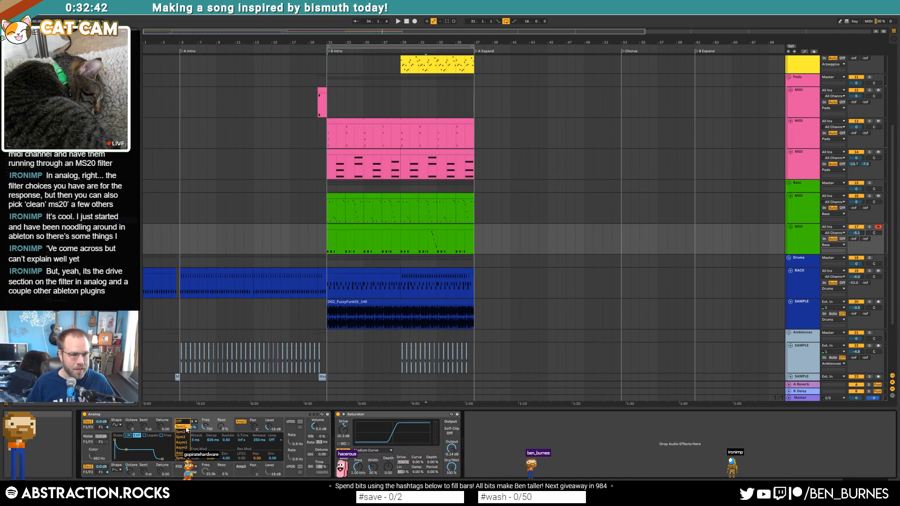
click(186, 443)
key(space)
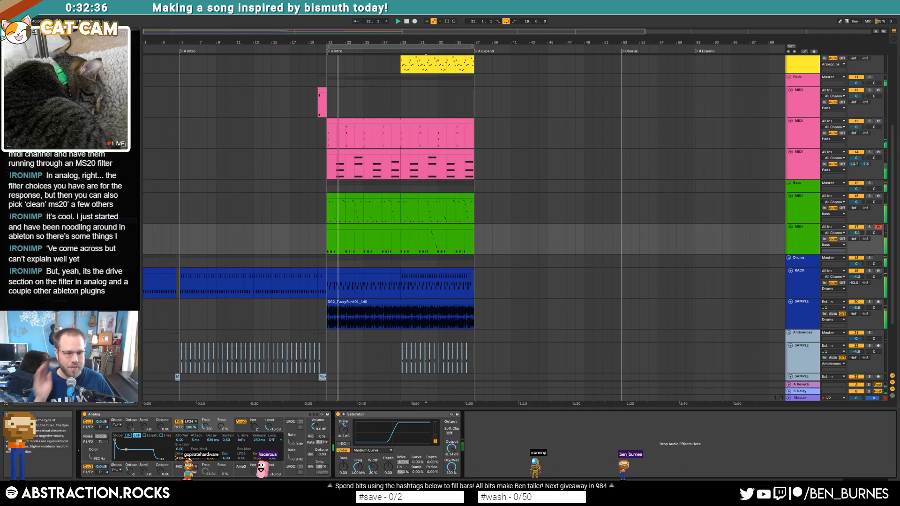
mouse_move(205, 427)
mouse_down()
mouse_move(205, 413)
mouse_move(207, 427)
mouse_up()
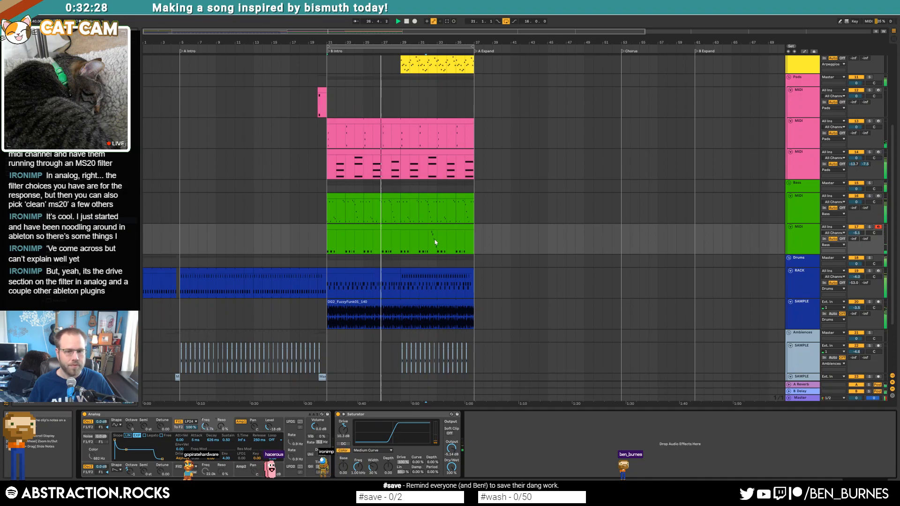
Step: Adjust the second bass track's volume and set filter 1's drive type to Sym1 in its Analog
drag(860, 234, 859, 234)
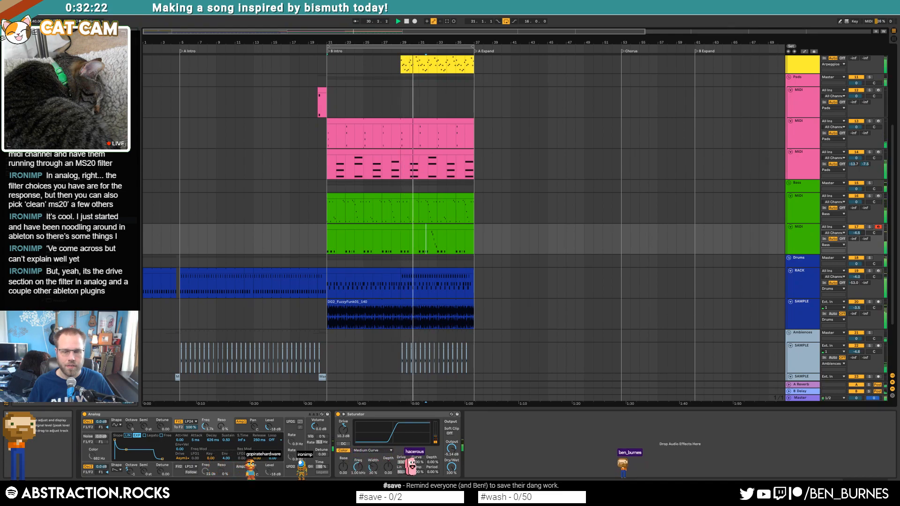
click(182, 458)
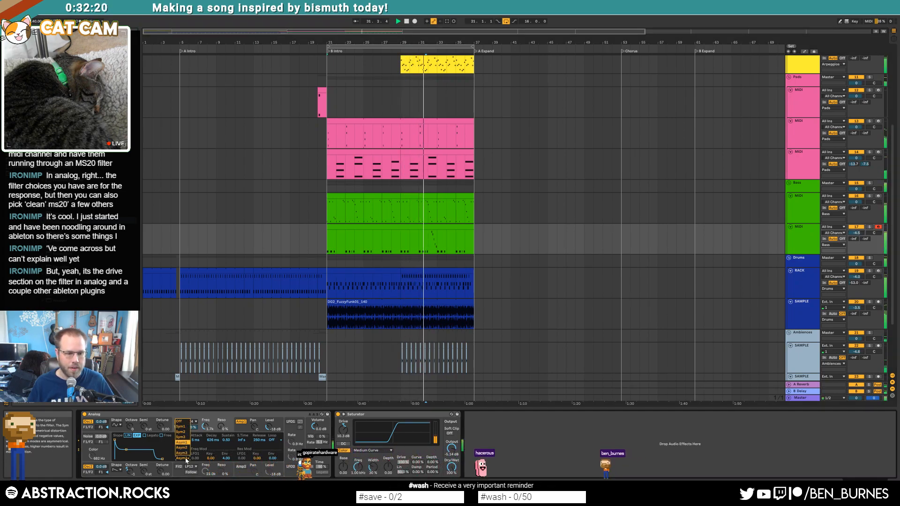
click(183, 426)
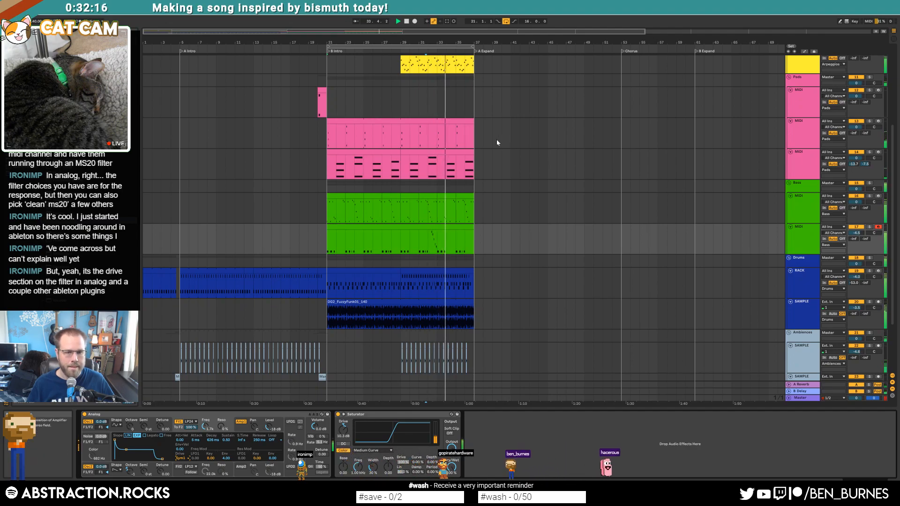
Step: Shorten all five notes of the descending run in bar 12 of the second bass clip
double_click(435, 226)
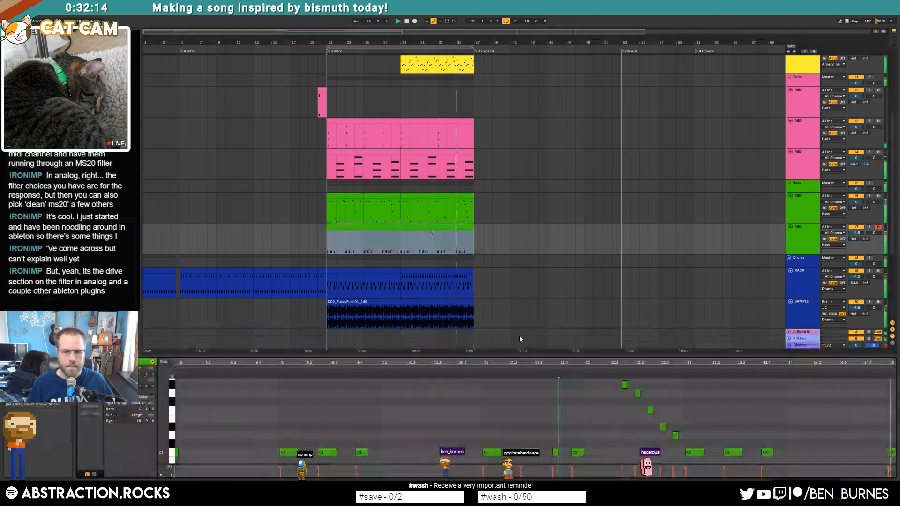
drag(620, 444, 679, 372)
drag(677, 435, 674, 433)
click(679, 414)
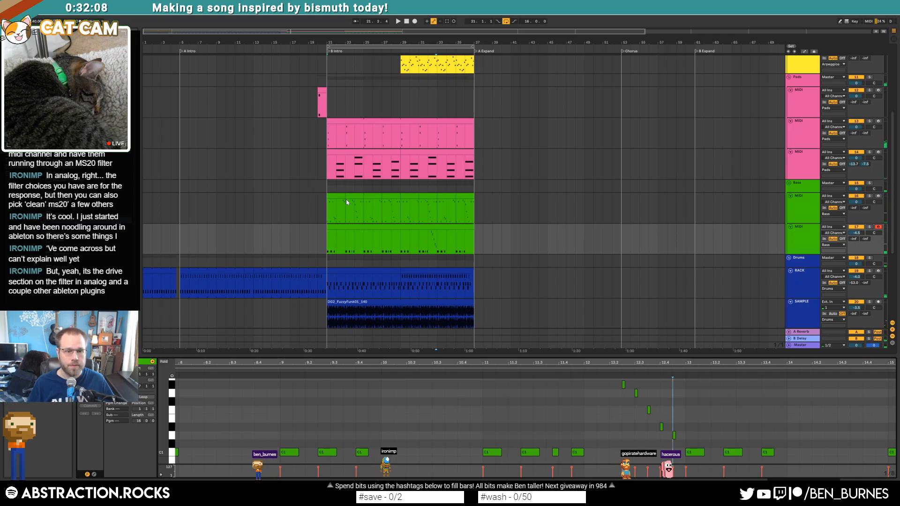
Step: Copy the A Intro lead and first arpeggio clips to the start of A Expand at bar 37
scroll(370, 186, down, 2)
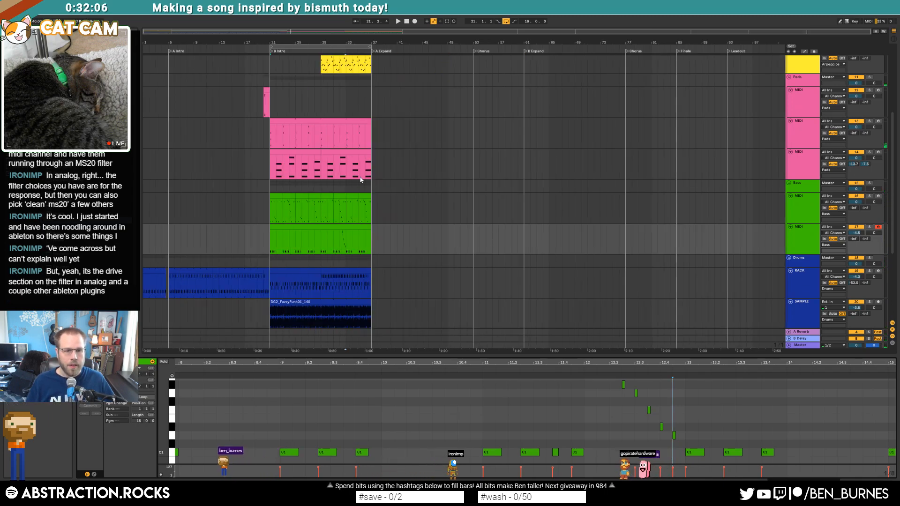
scroll(313, 198, up, 5)
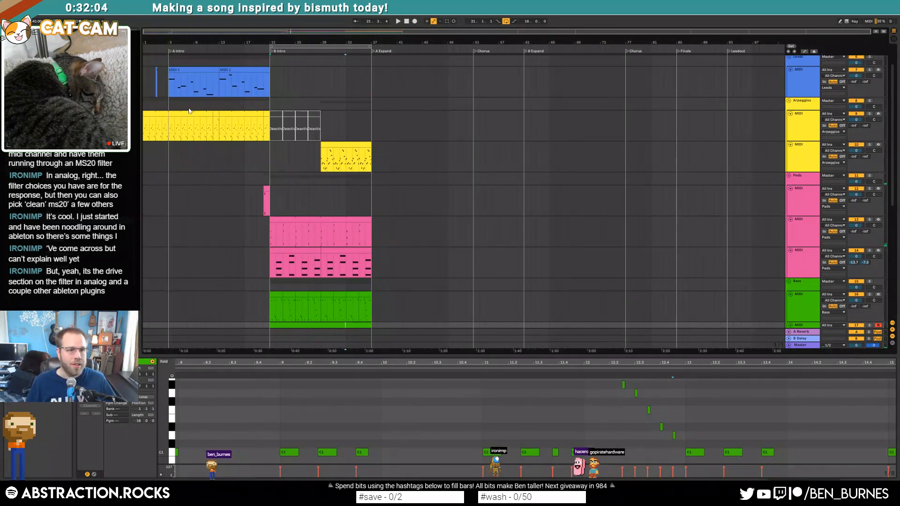
click(178, 72)
shift+click(266, 114)
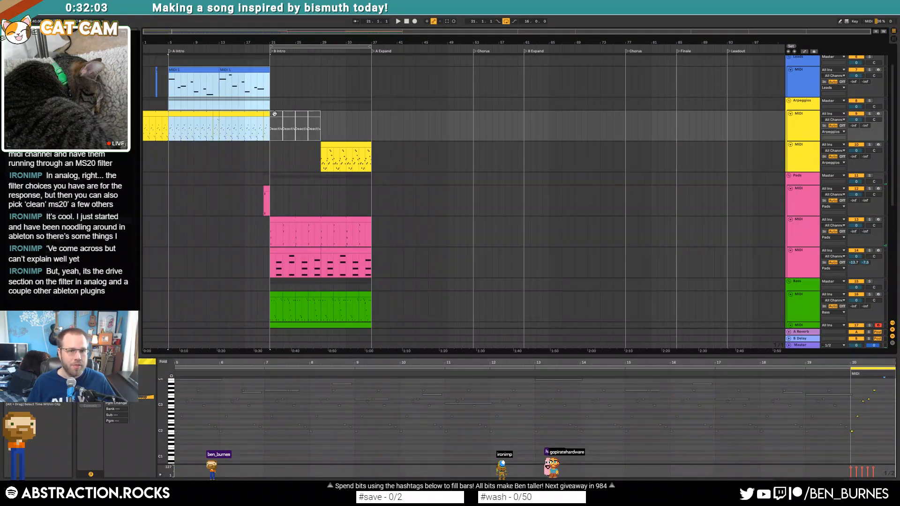
click(369, 86)
click(763, 74)
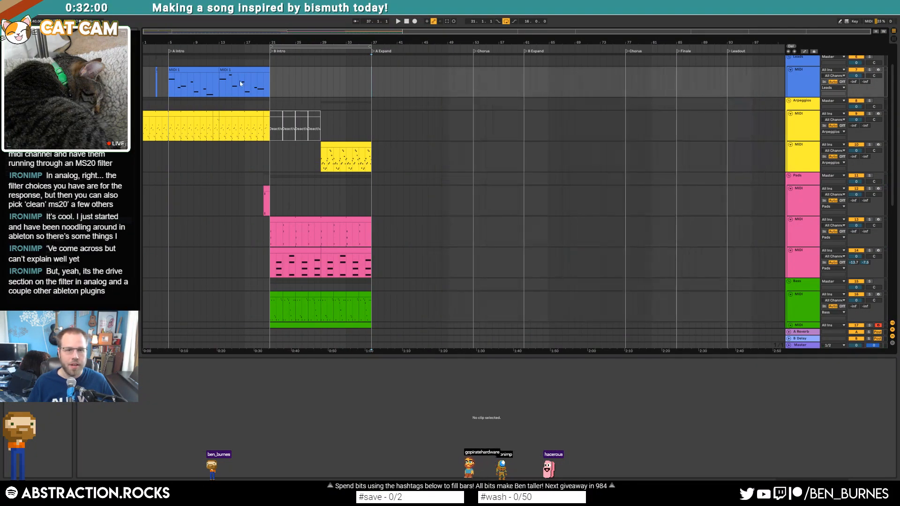
click(209, 74)
shift+click(265, 114)
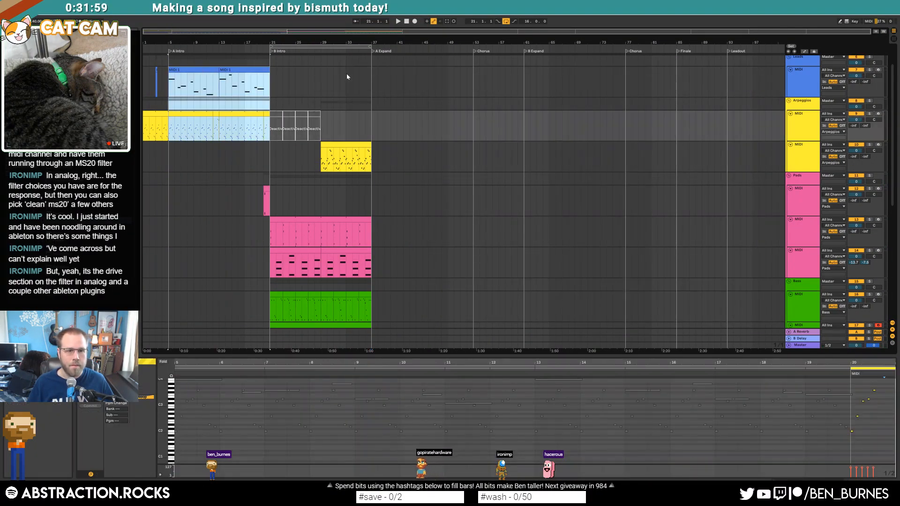
click(374, 81)
key(ctrl+v)
Step: Duplicate the second bass clip from B Intro into A Expand
scroll(393, 181, down, 3)
click(349, 266)
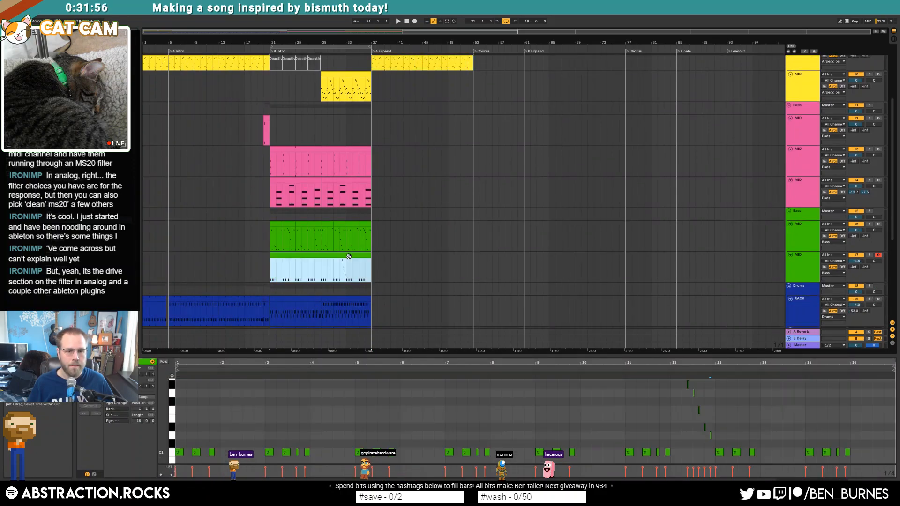
key(ctrl+d)
Step: Copy the A Intro drum rack clips to the start of A Expand at bar 37
scroll(390, 238, down, 2)
click(200, 258)
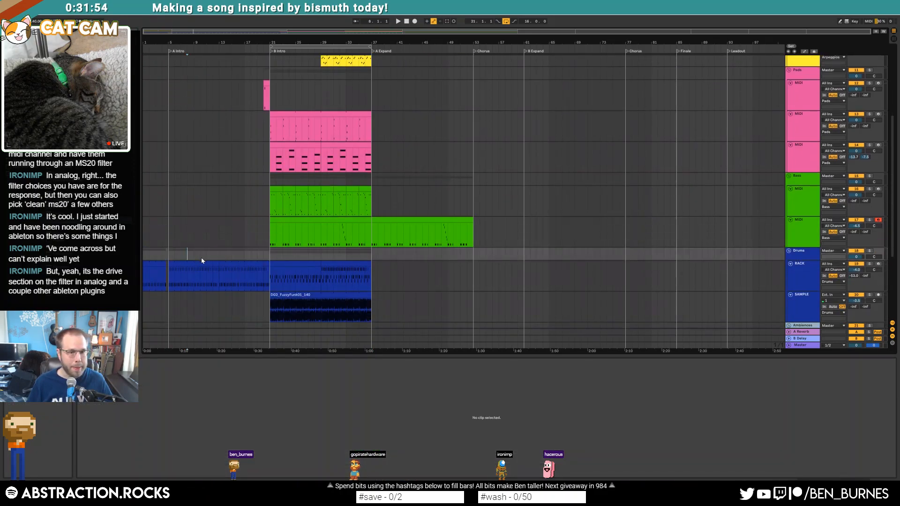
click(199, 264)
shift+click(266, 263)
key(ctrl+c)
click(372, 274)
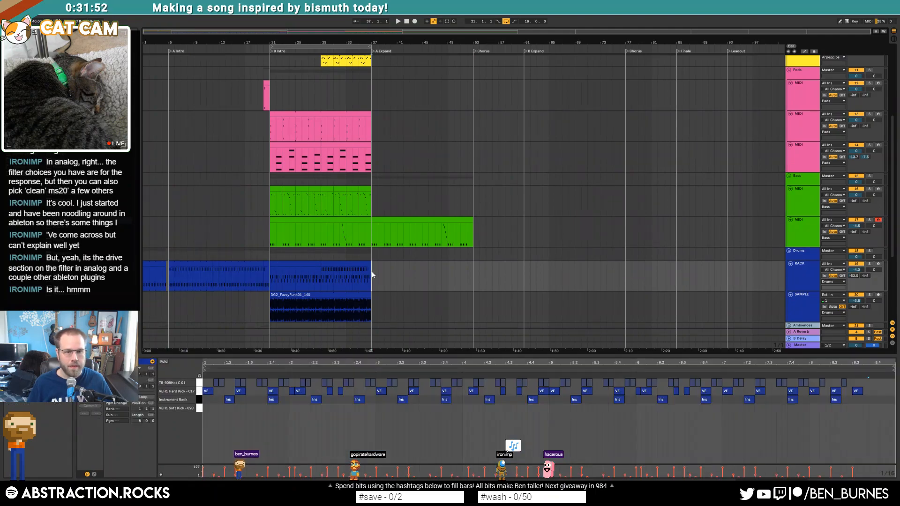
key(ctrl+v)
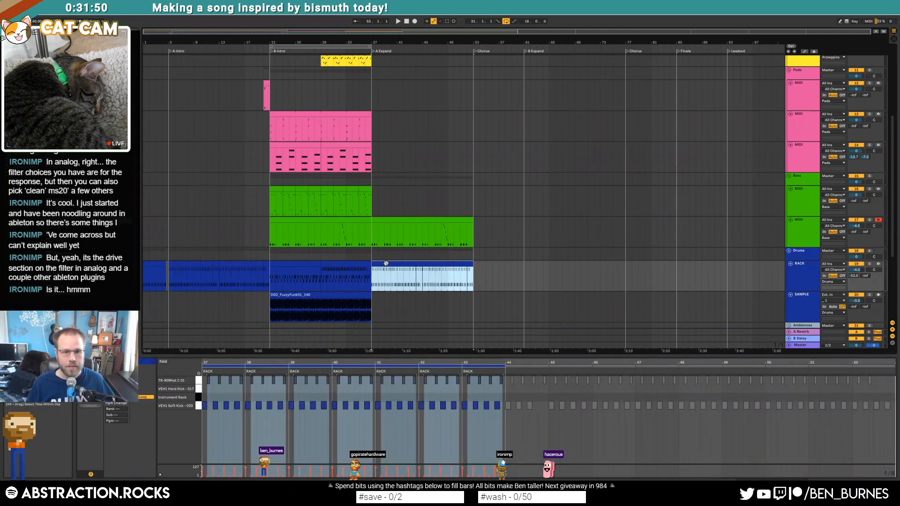
Step: Copy the A Intro ambience sample clips to the start of A Expand and start playback there
scroll(352, 240, down, 7)
drag(270, 232, 170, 231)
key(ctrl+c)
click(369, 225)
key(ctrl+v)
key(space)
Step: Thin out the duplicated bass clip in A Expand by deleting the descending run and several of the repeated C1 notes
scroll(406, 232, up, 2)
scroll(407, 231, up, 2)
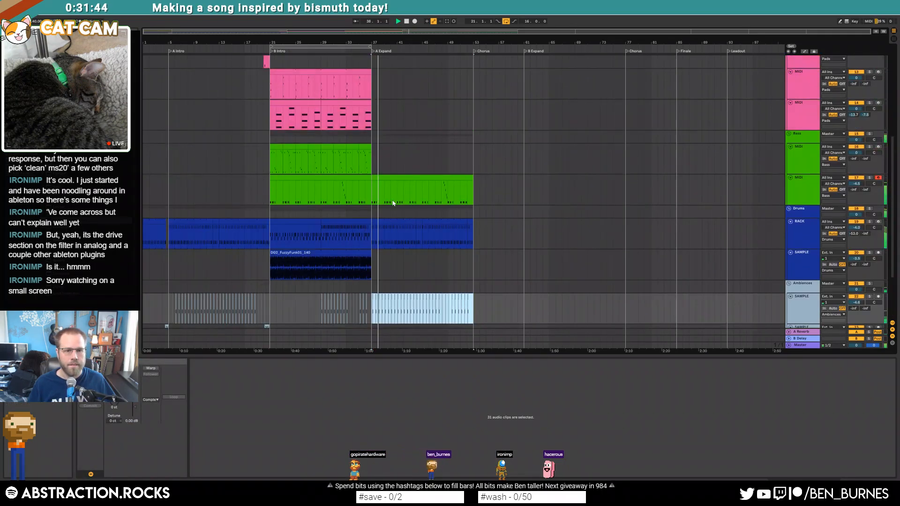
click(389, 185)
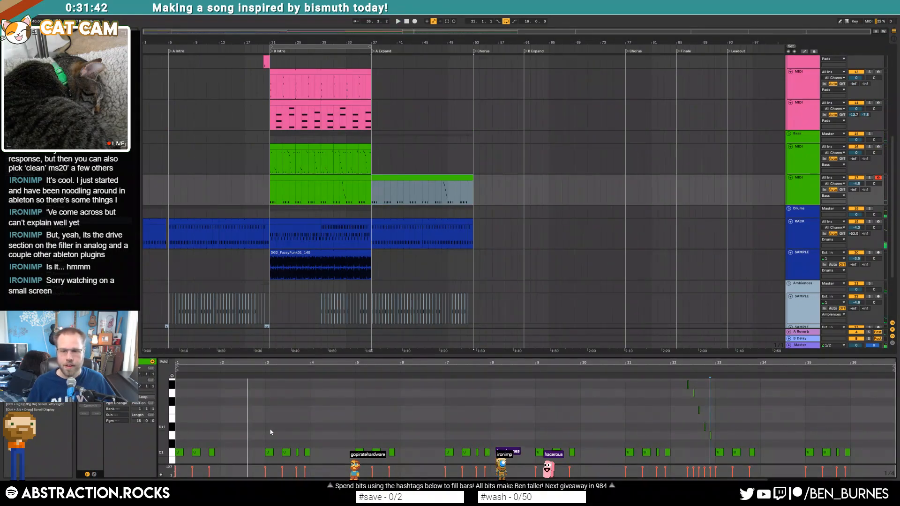
drag(191, 420, 220, 456)
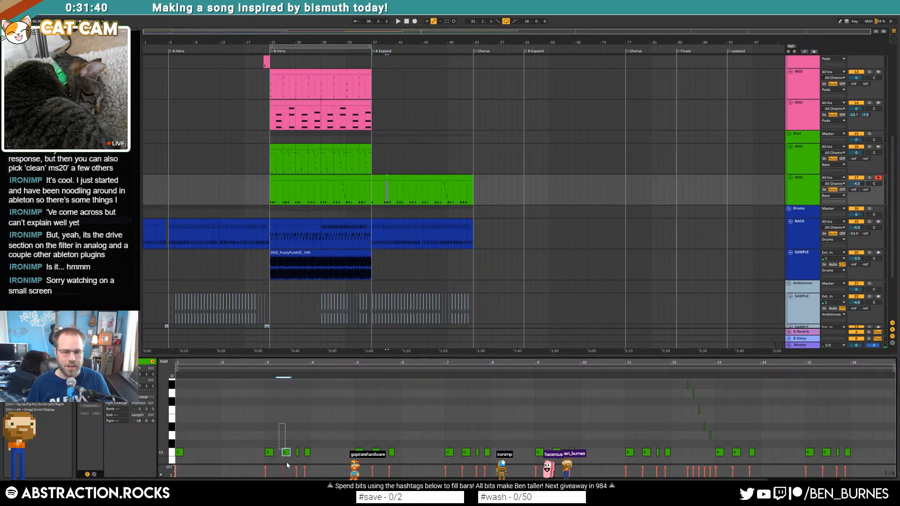
key(Delete)
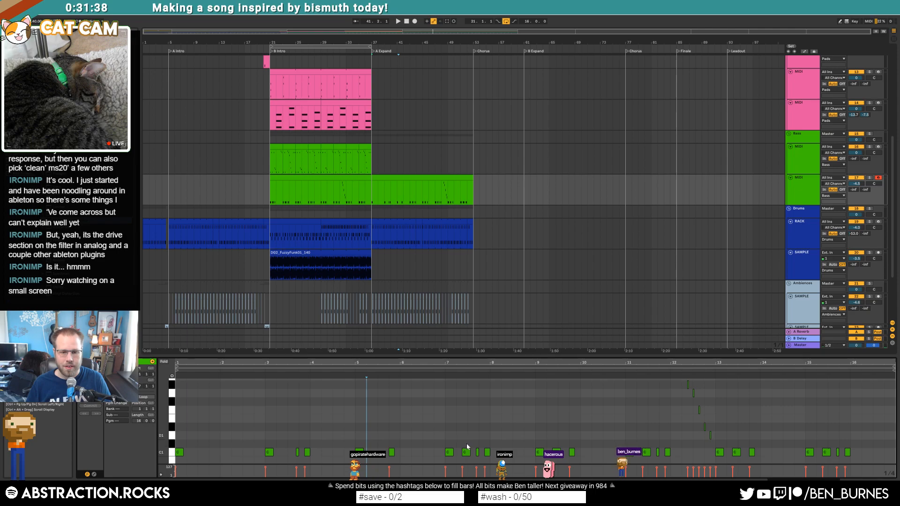
key(Delete)
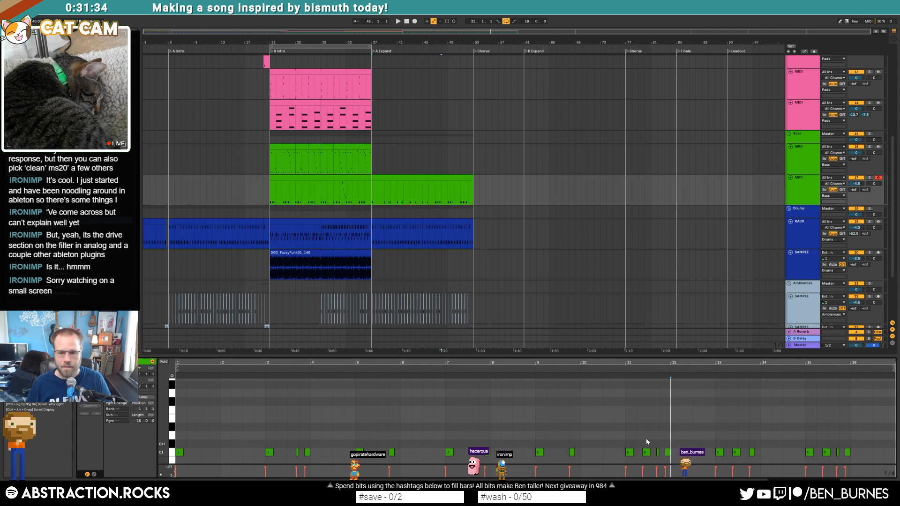
key(Delete)
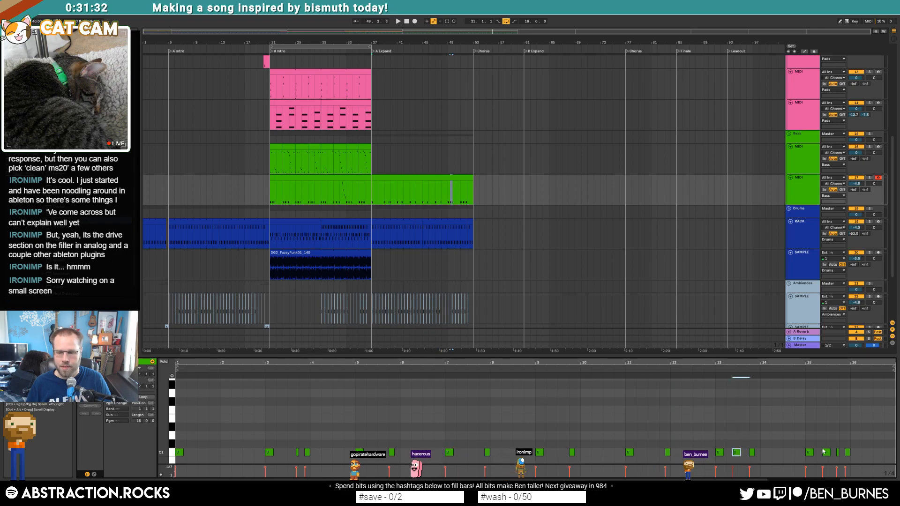
click(837, 452)
key(Delete)
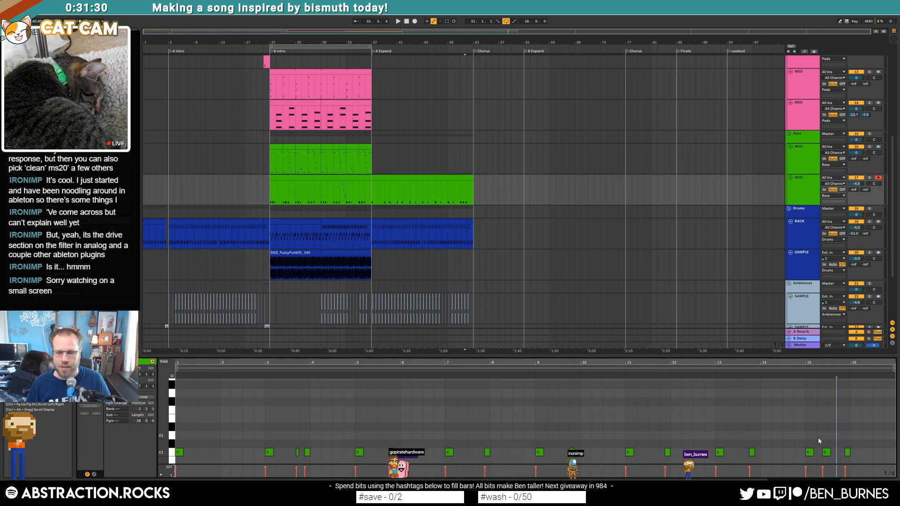
key(Delete)
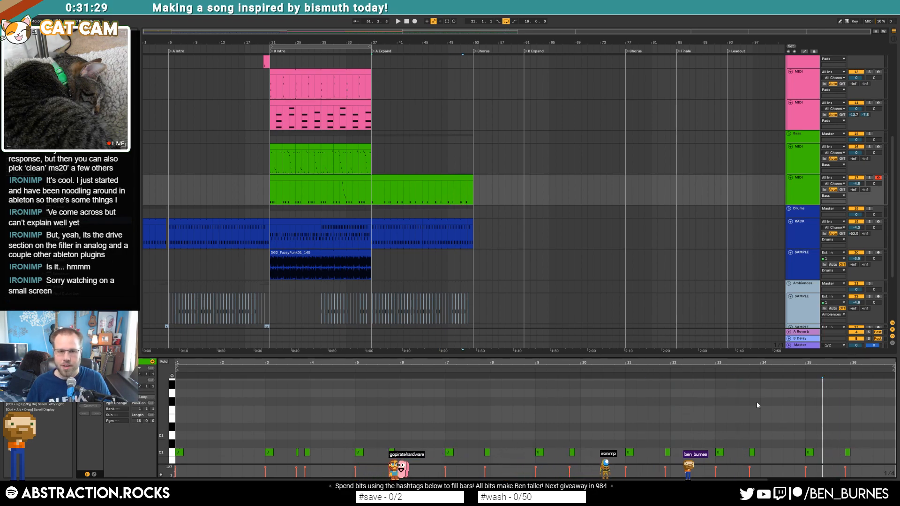
Step: Play A Expand from its start to hear the thinned bass part, checking its notes and devices
click(397, 185)
key(space)
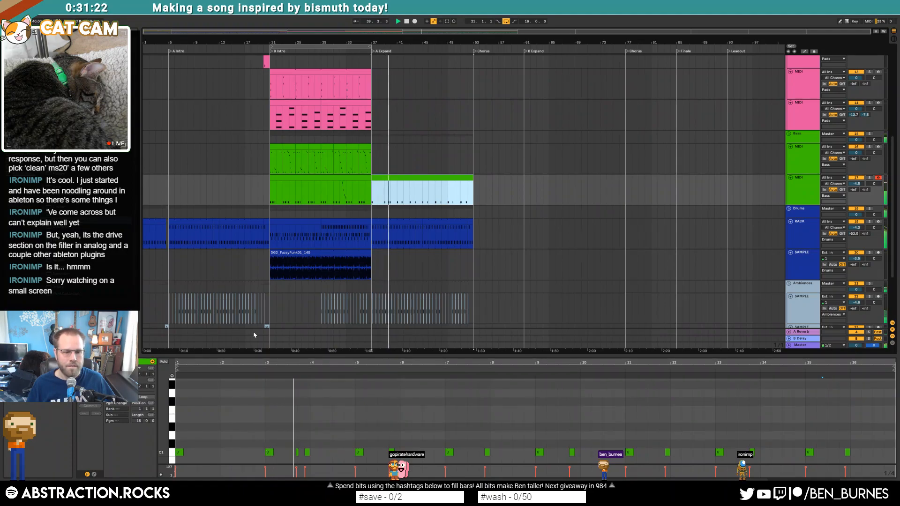
key(shift+Tab)
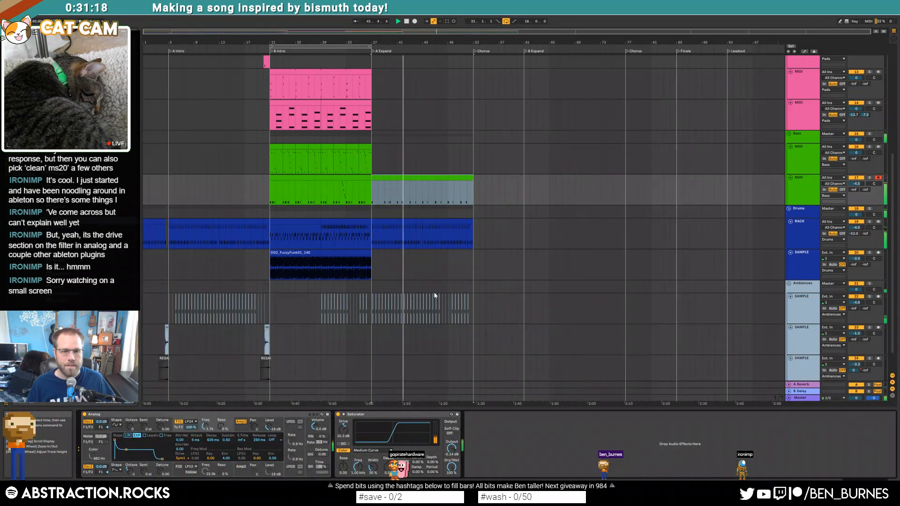
key(shift+Tab)
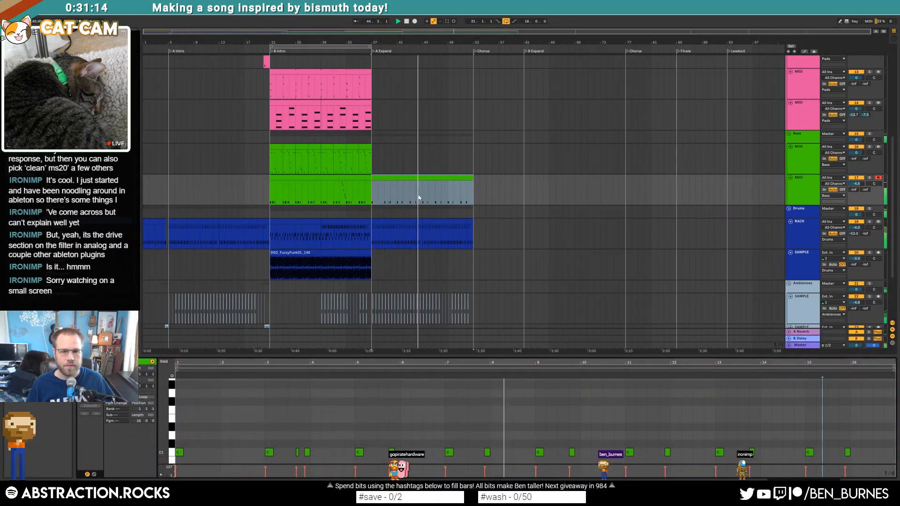
key(shift+Tab)
Step: Insert a new MIDI track below the lead track in the Leads group, unfold it and arm it
scroll(475, 268, up, 5)
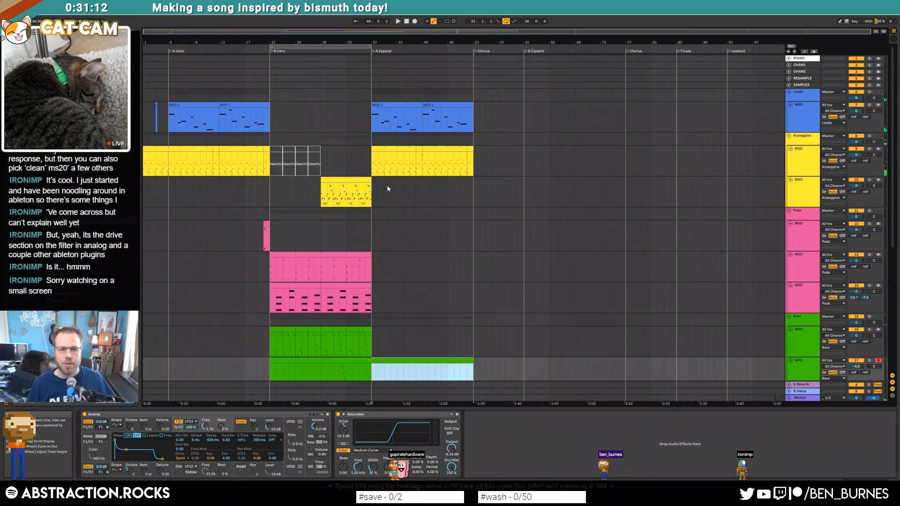
click(795, 117)
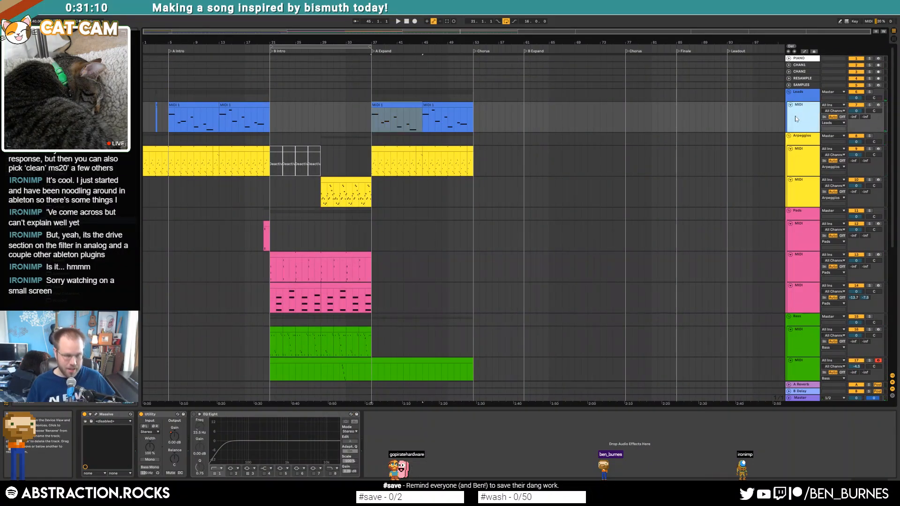
key(ctrl+shift+t)
click(790, 136)
click(877, 136)
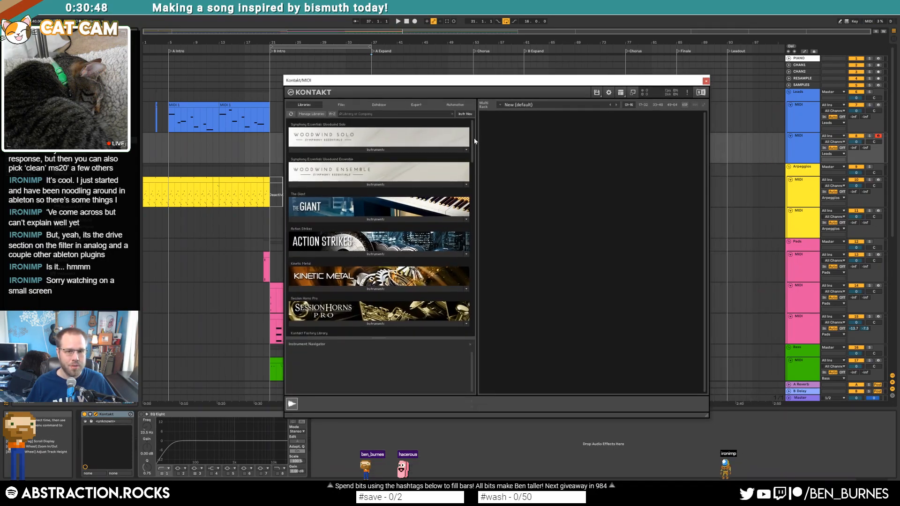
Step: Load Ethereal Earth into Kontakt on the new lead track and choose its Air Vibrations lead preset
scroll(475, 141, down, 5)
click(311, 298)
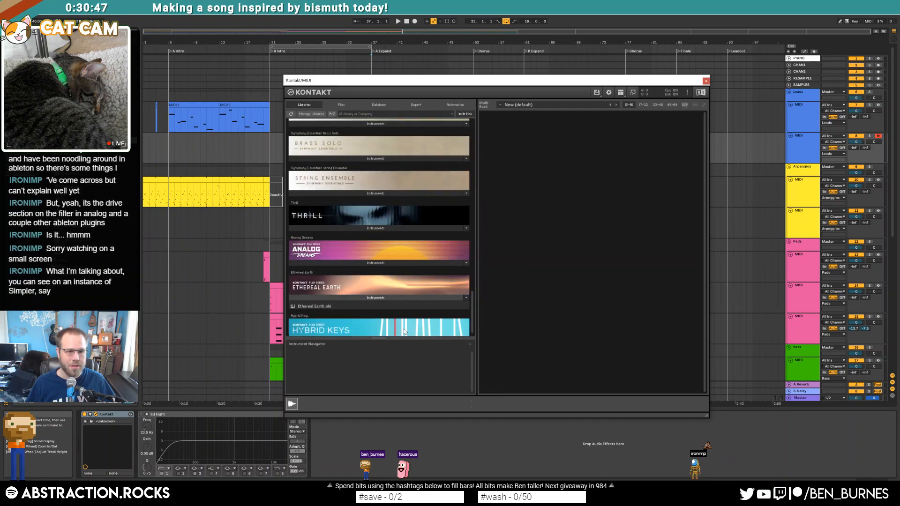
double_click(312, 306)
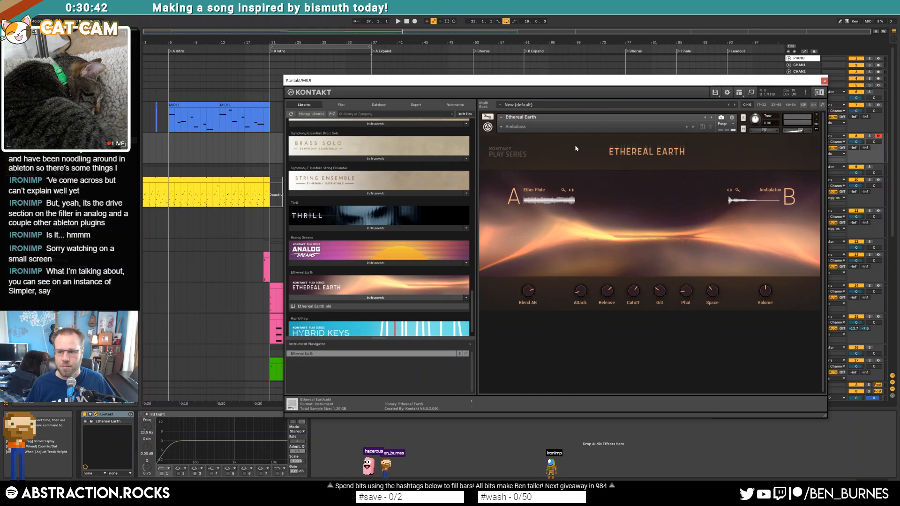
click(506, 127)
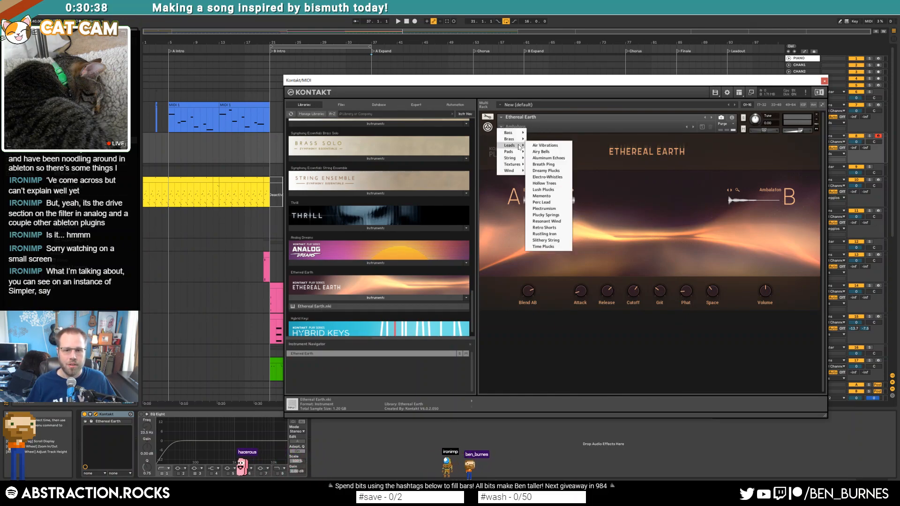
click(545, 145)
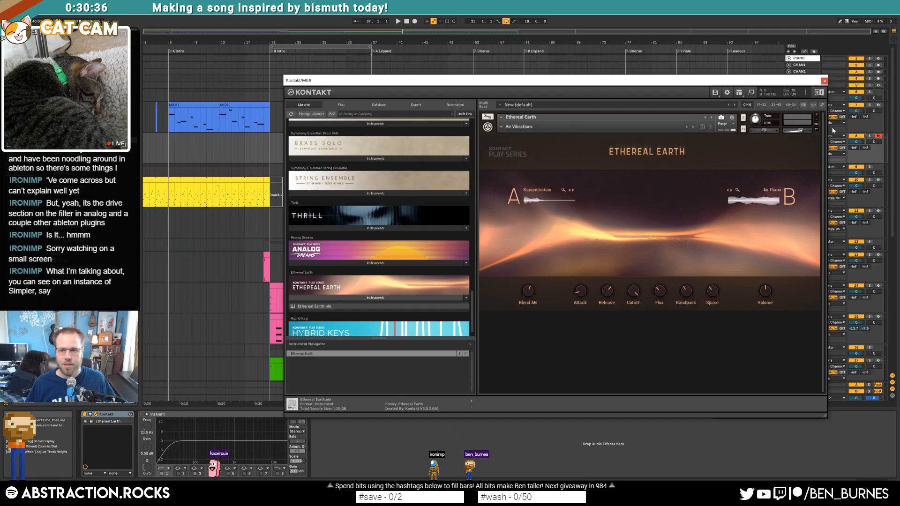
drag(668, 84, 527, 102)
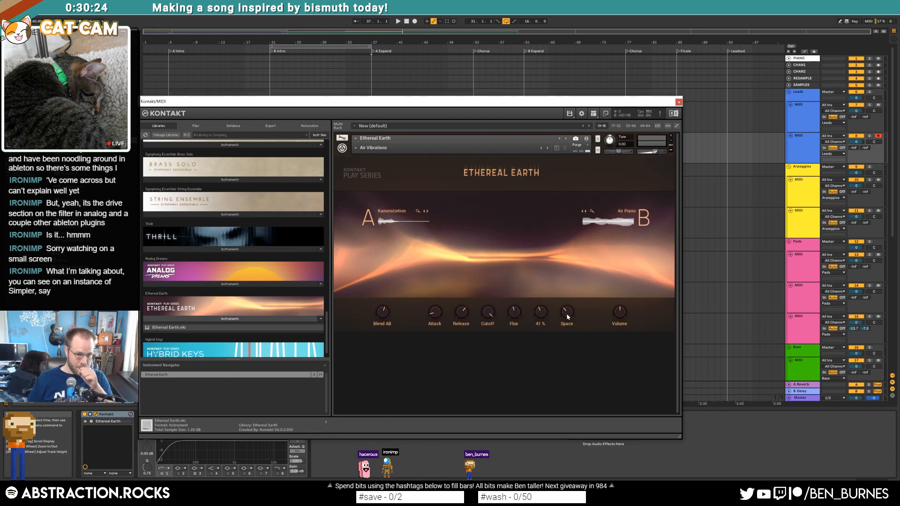
click(678, 101)
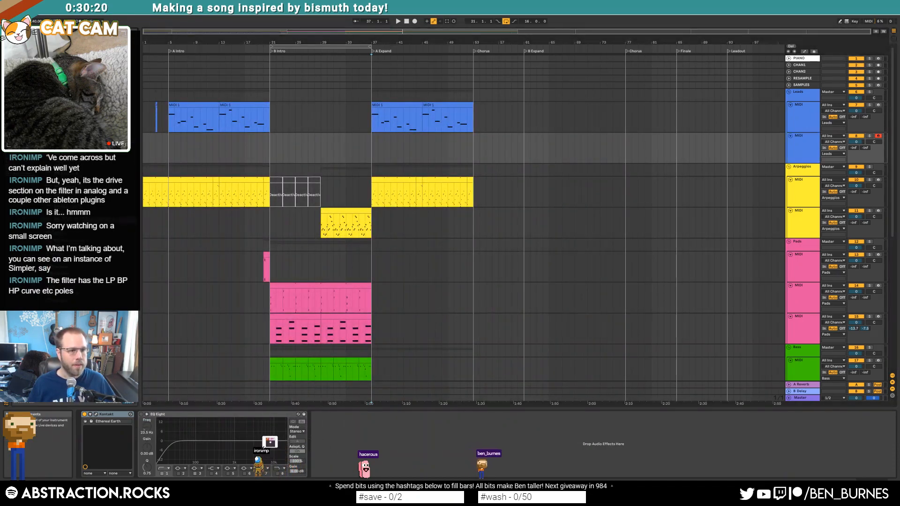
Step: Insert an Auto Pan between Kontakt and EQ Eight on the new lead track
drag(61, 187, 175, 438)
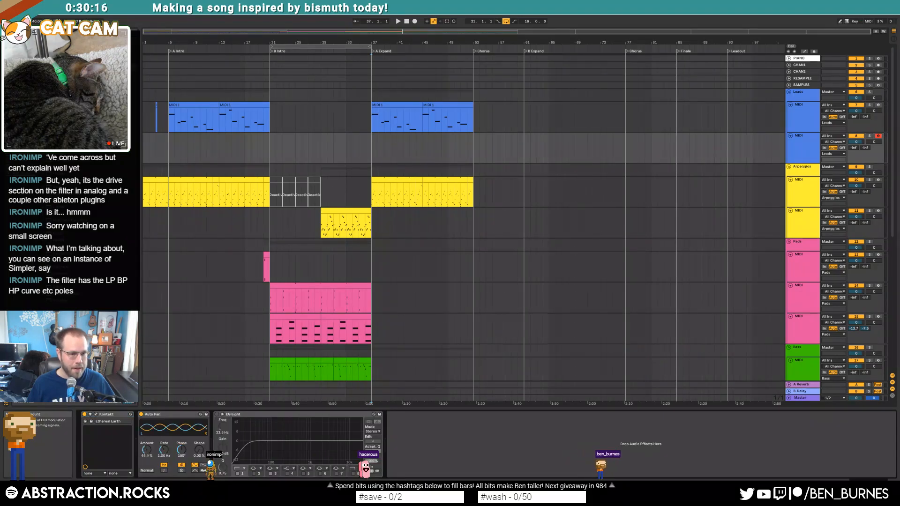
Step: Sync the new lead's Auto Pan at a 1/16 rate with a reduced amount, and insert a Phaser before it at about 32% dry/wet
click(164, 470)
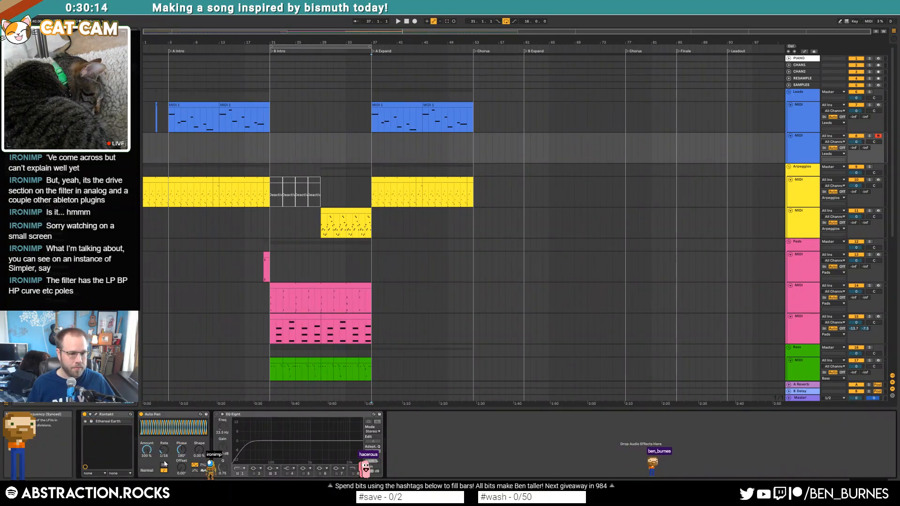
drag(146, 450, 147, 457)
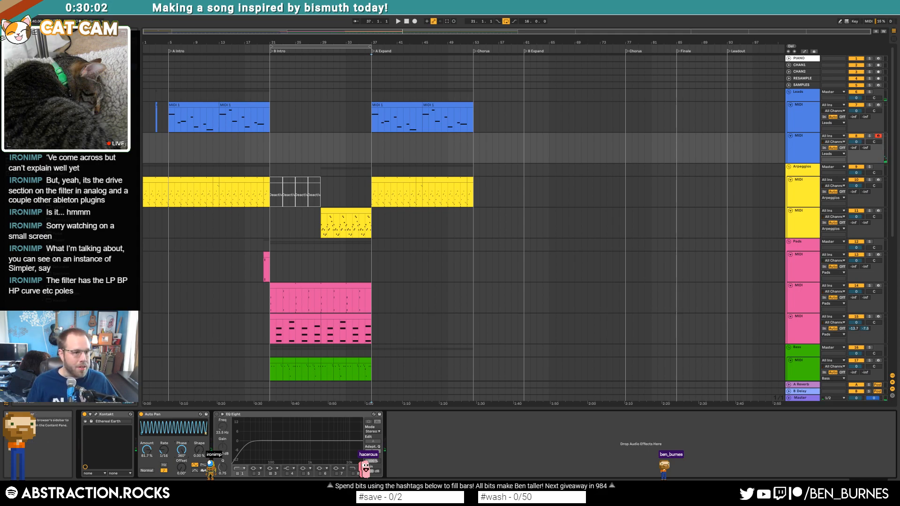
drag(71, 241, 136, 426)
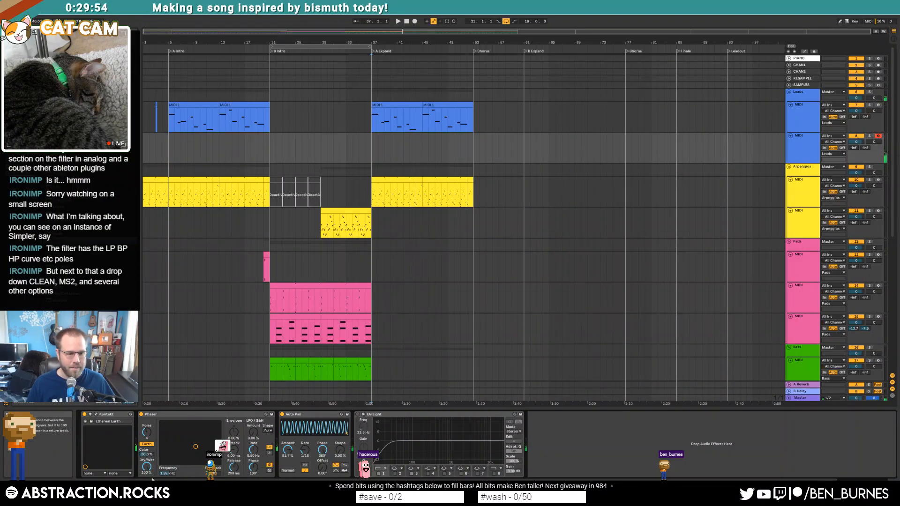
drag(147, 466, 146, 503)
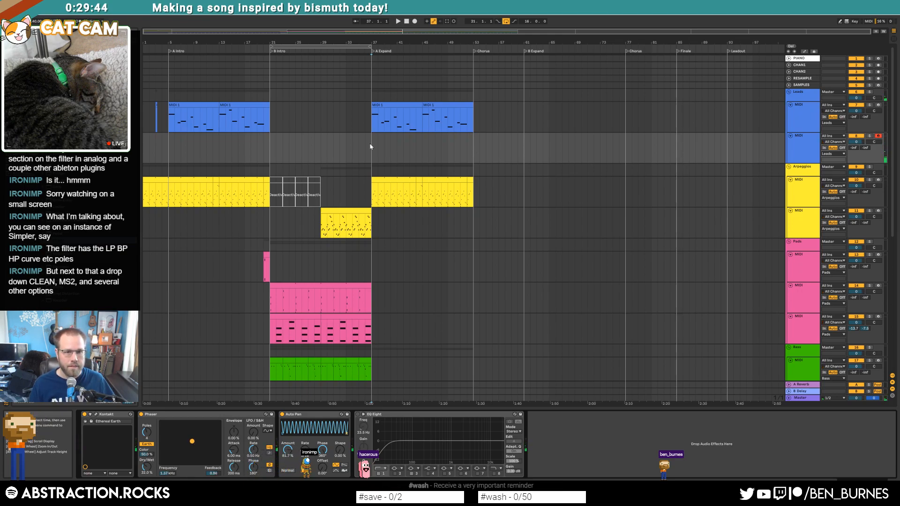
Step: Record a new lead melody on the armed Kontakt track from the start of A Expand to the Chorus marker
key(F9)
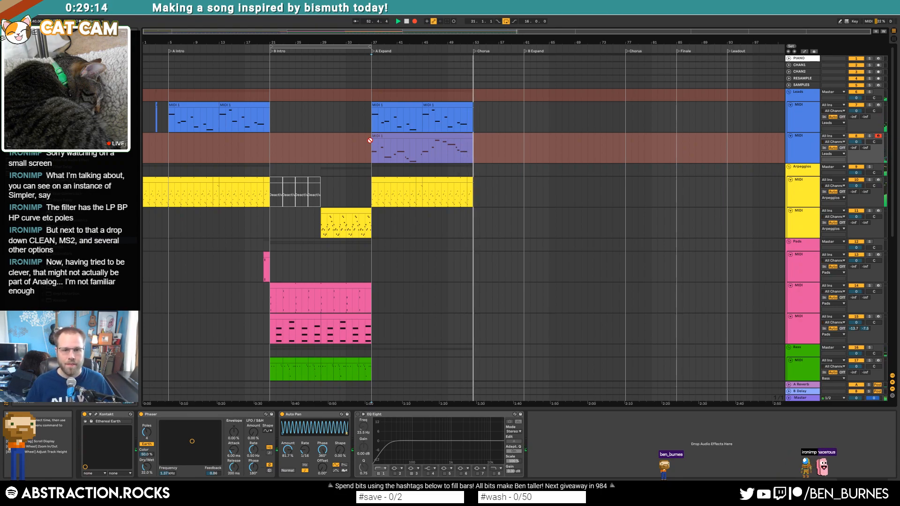
key(space)
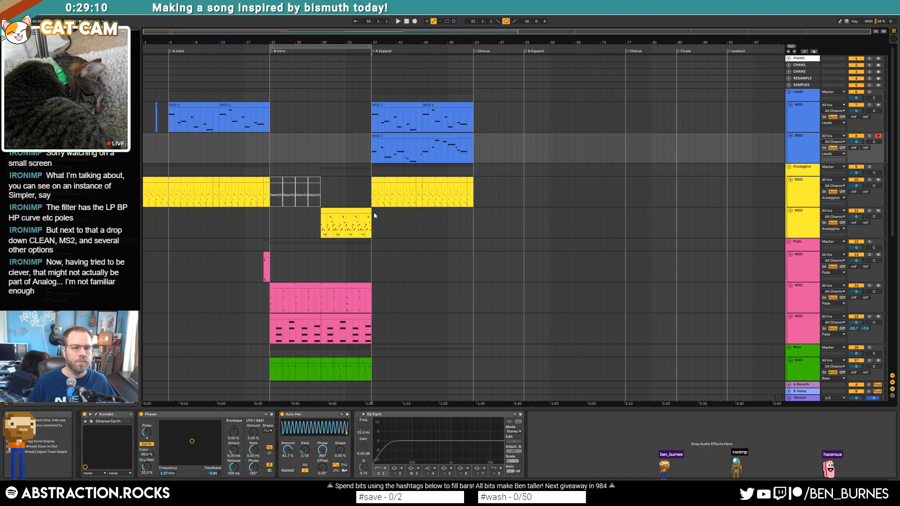
Step: Examine the notes of the two arpeggio clips in the A Expand section
click(389, 179)
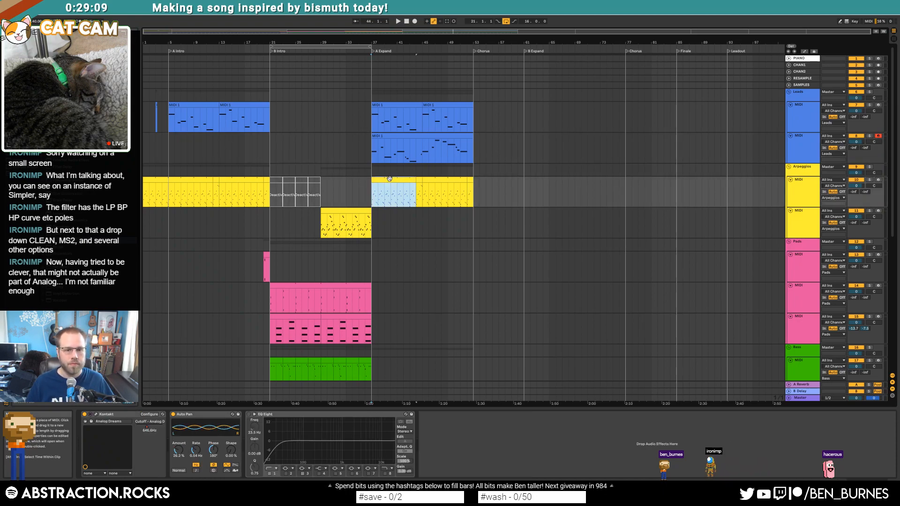
double_click(443, 180)
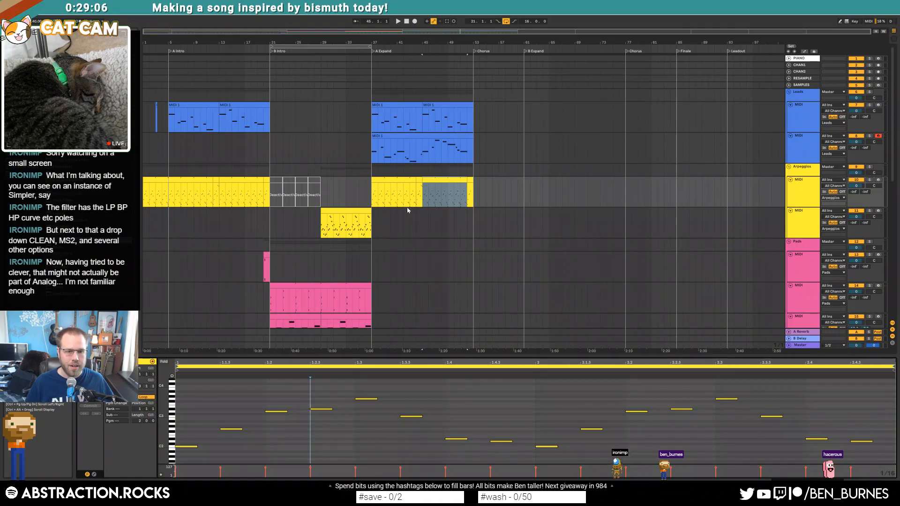
click(398, 179)
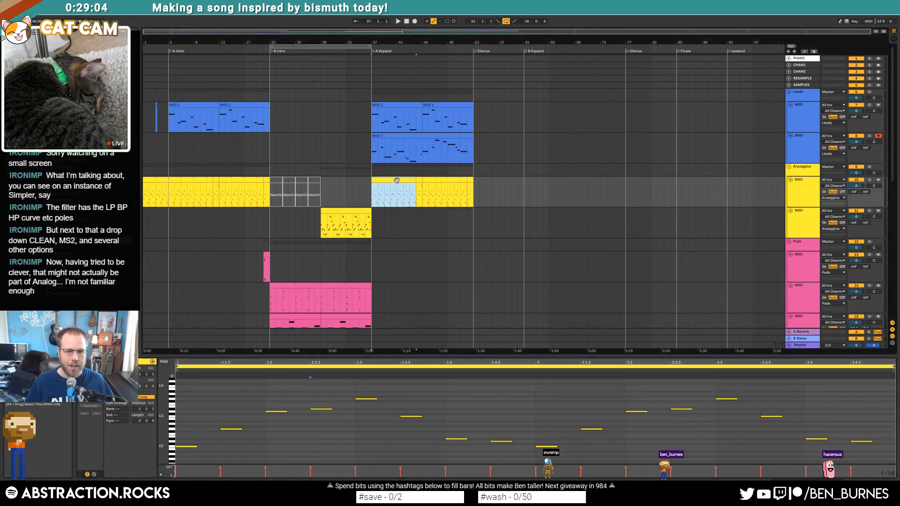
Step: Arm the third Pads track and record a MIDI pad part from bar 49 to the Chorus marker
key(shift+Tab)
click(441, 261)
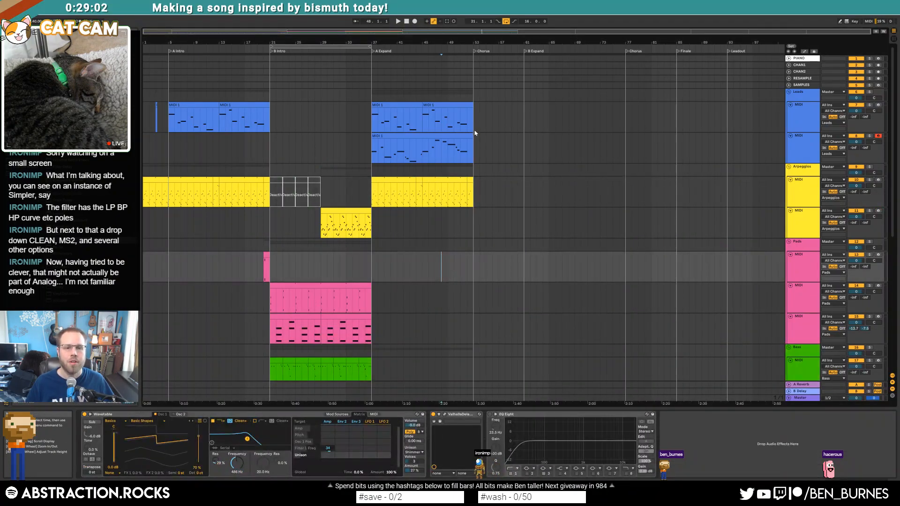
click(479, 146)
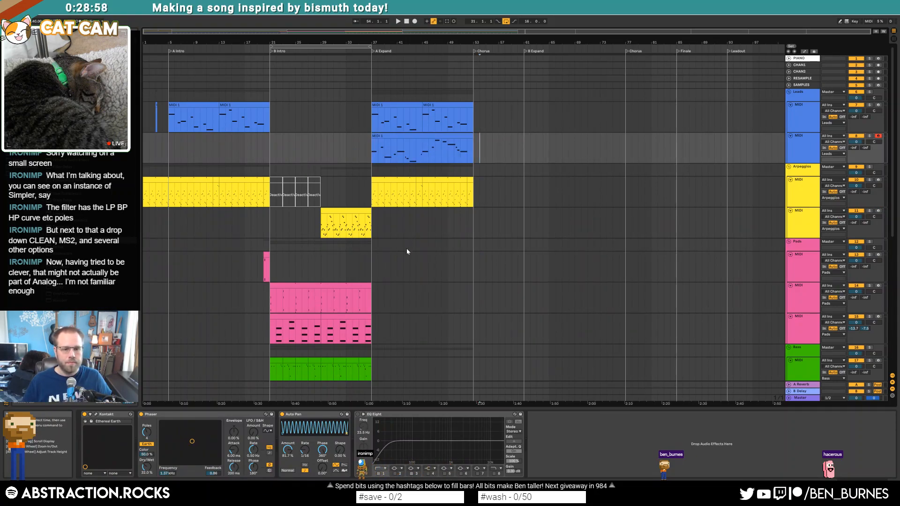
click(448, 328)
click(879, 318)
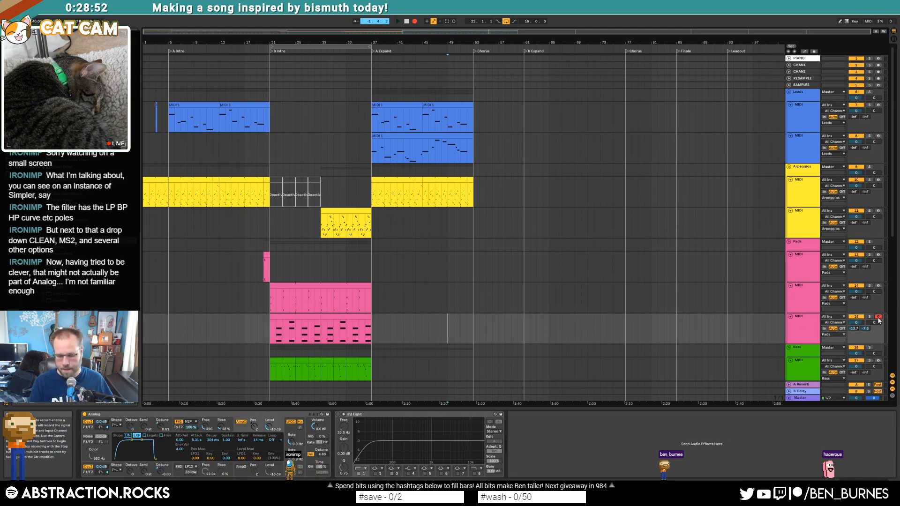
key(F9)
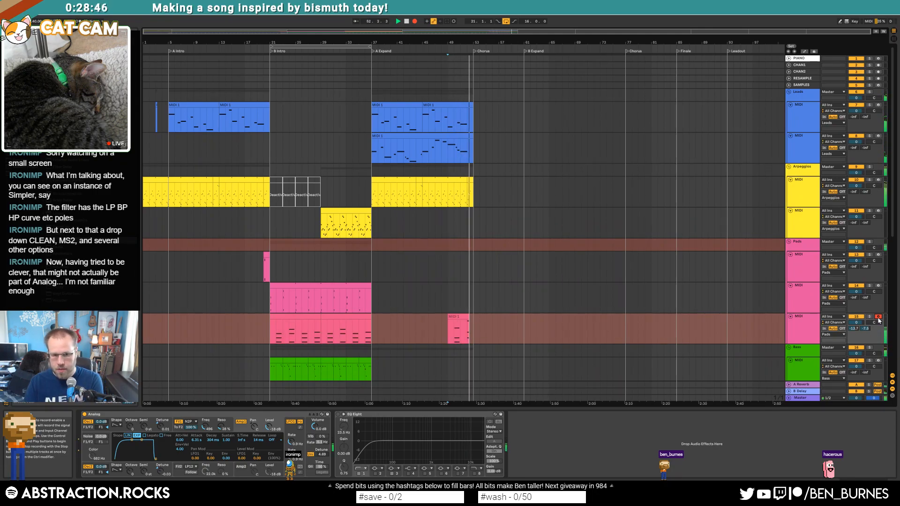
key(space)
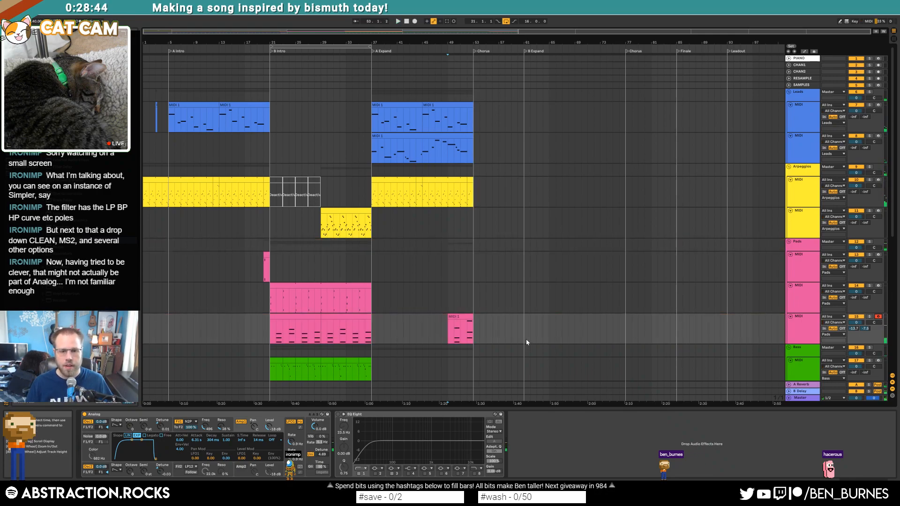
Step: Trim the recorded pad clip to start at bar 51 and place a copy of it at bar 43
drag(449, 318, 459, 320)
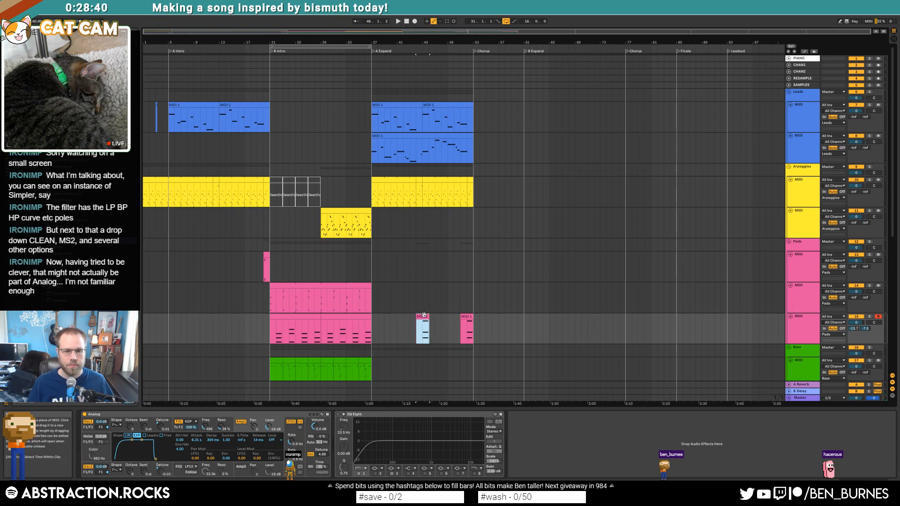
drag(422, 318, 416, 318)
click(441, 328)
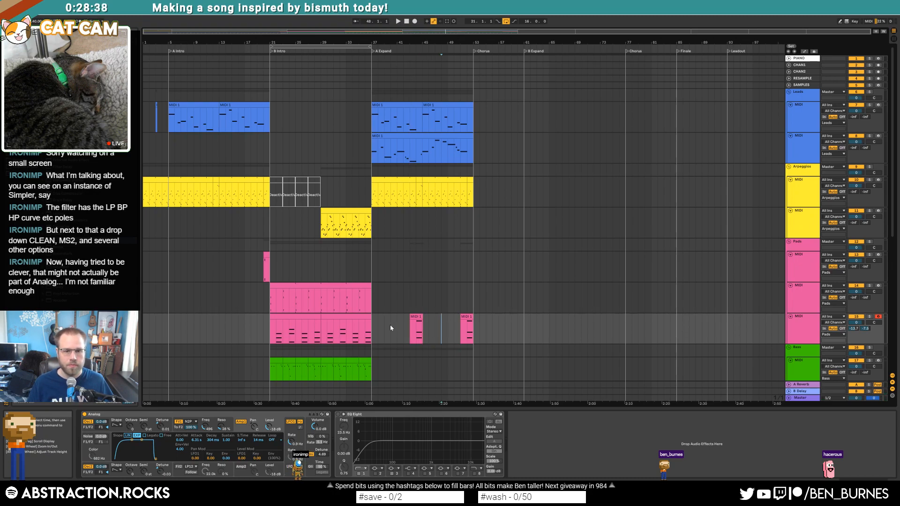
Step: Play from the A Expand marker and open the section's clips on both Leads tracks for note editing together
click(373, 324)
key(space)
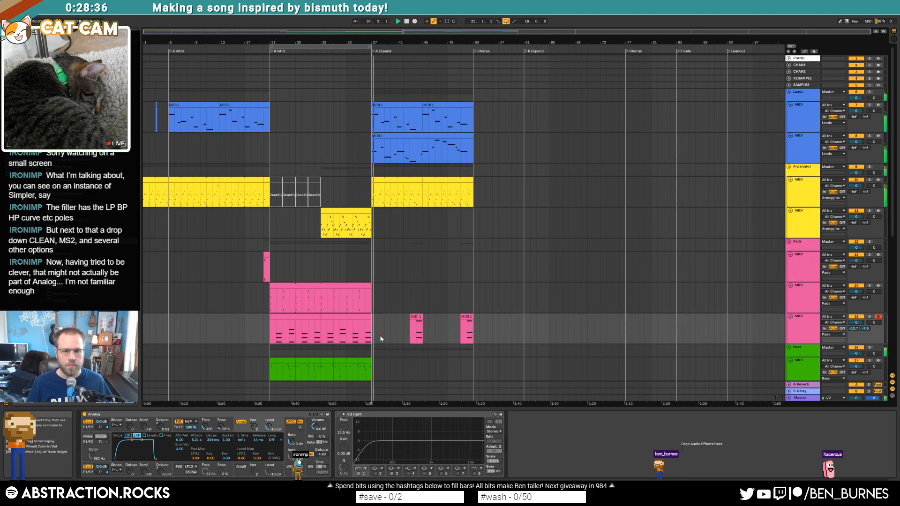
click(408, 135)
shift+click(408, 105)
key(shift+Tab)
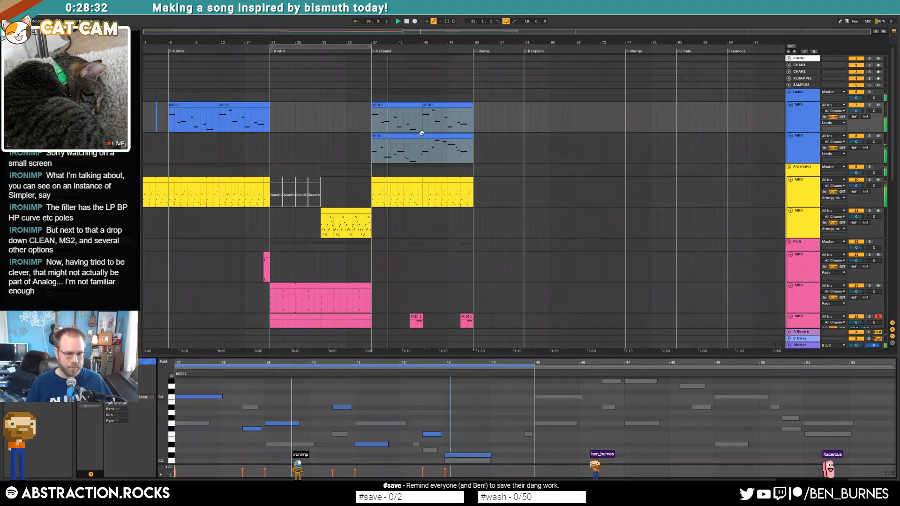
Step: Try raising the first lead's long note at bar 43 by two semitones
click(472, 456)
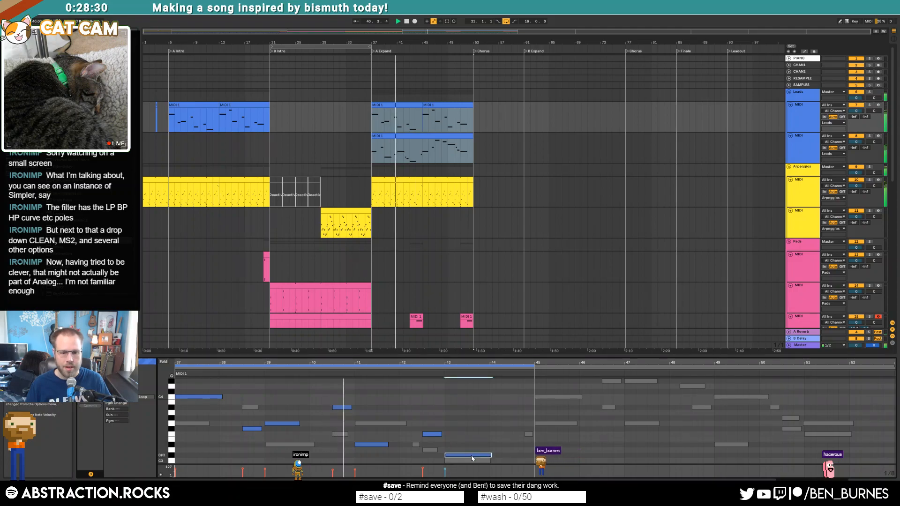
key(Up)
key(Up)
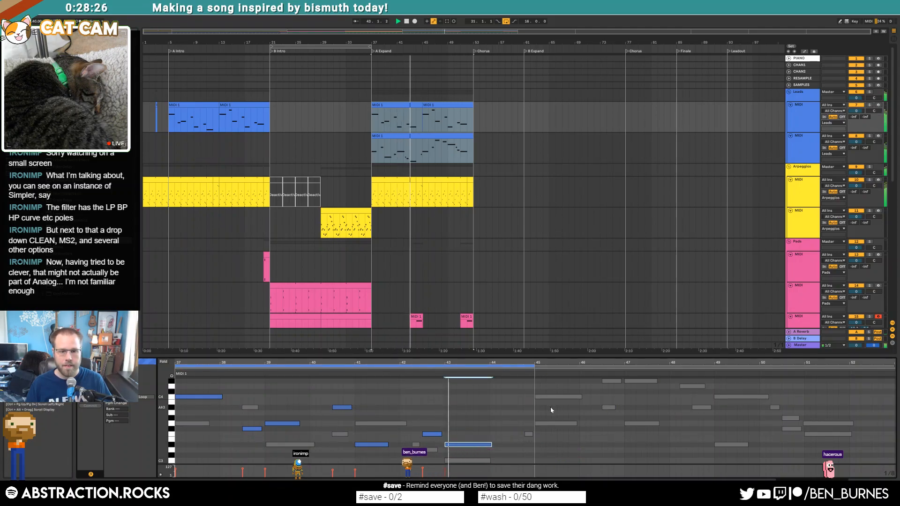
key(Down)
key(Down)
Step: Raise the second lead's long note at bar 43 by five semitones and play back from bar 42
click(480, 461)
key(Up)
key(Up)
key(Up)
key(Up)
key(Up)
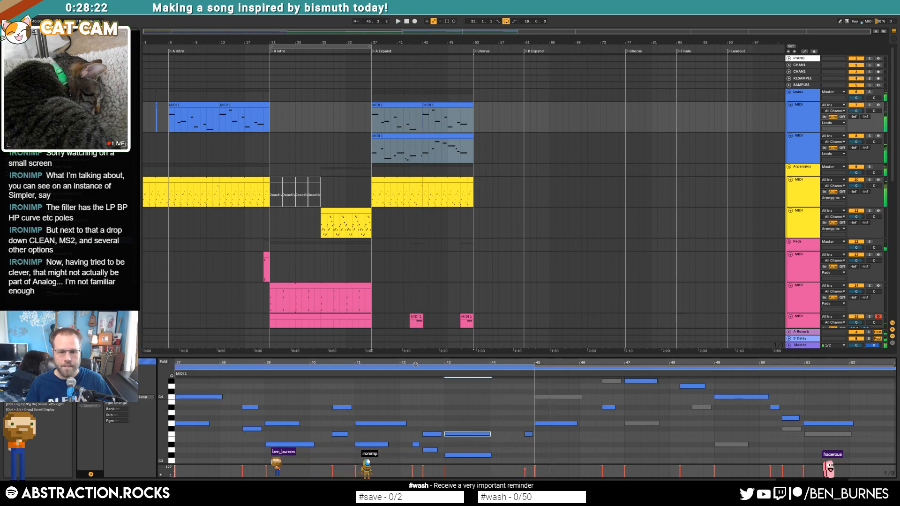
click(400, 372)
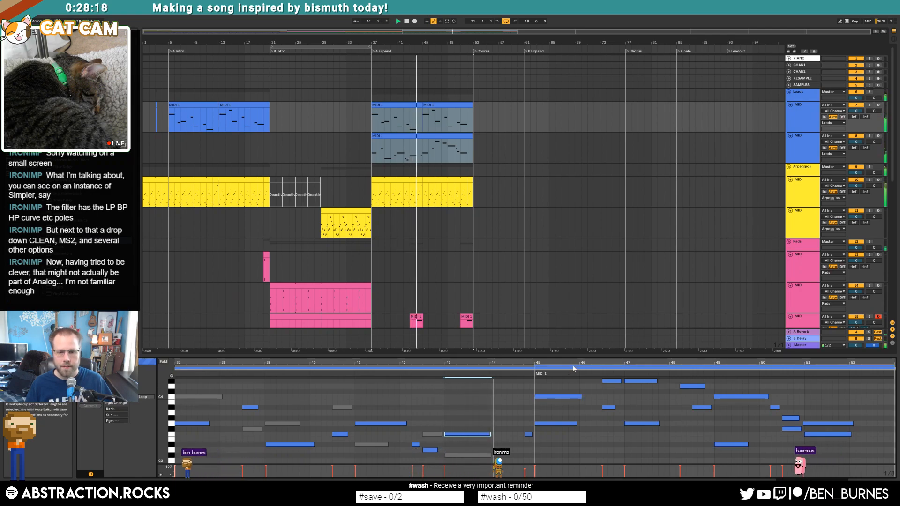
Step: Lower the last two notes of the second lead clip by two semitones each
drag(791, 410, 806, 420)
key(Down)
key(Down)
click(837, 424)
key(Down)
key(Down)
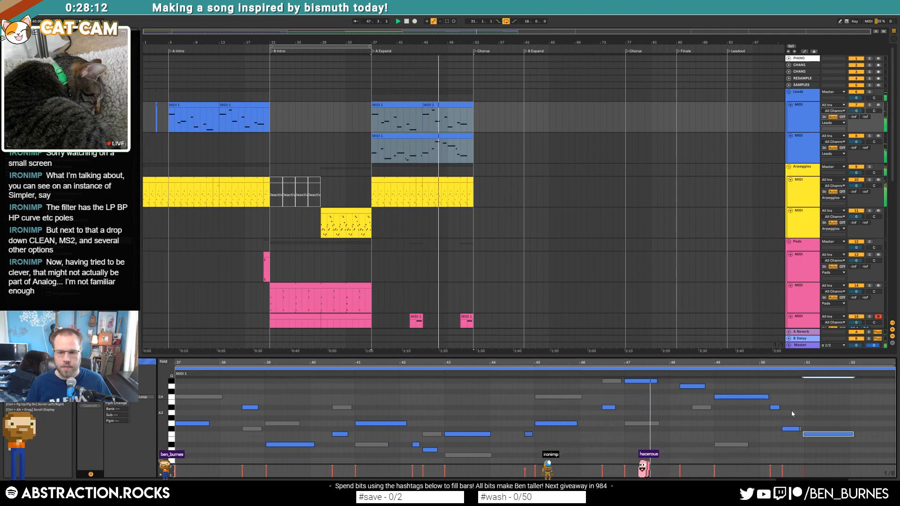
Step: Shorten the second lead's note in bar 48, add a longer note one semitone higher directly after it, and play back the change
scroll(746, 431, up, 1)
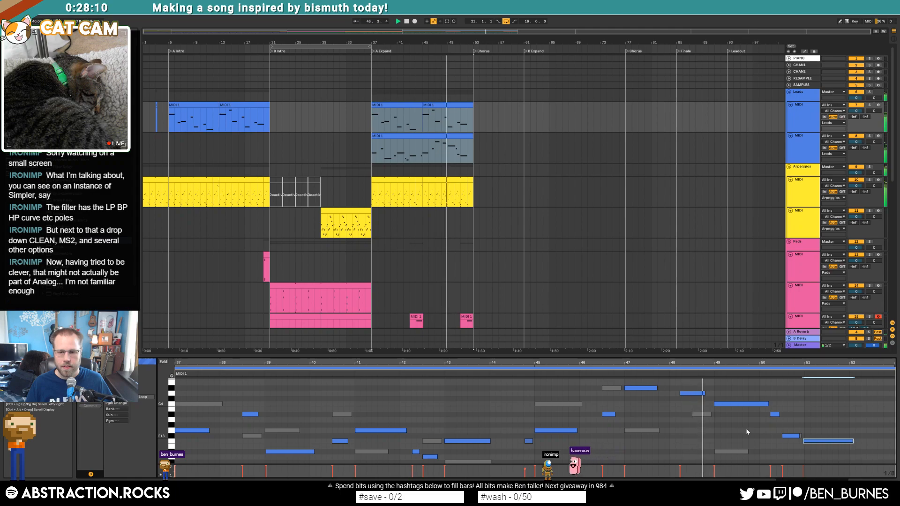
drag(705, 393, 692, 393)
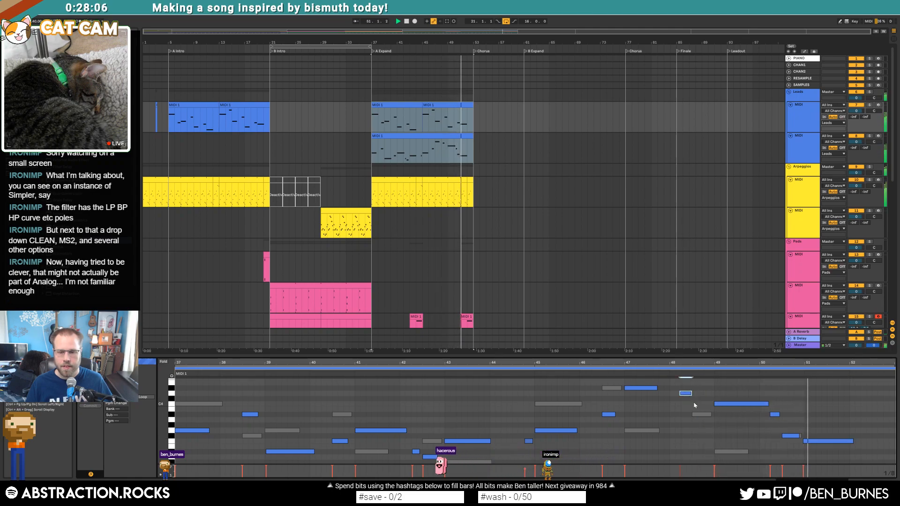
double_click(696, 388)
drag(695, 389, 708, 390)
click(675, 373)
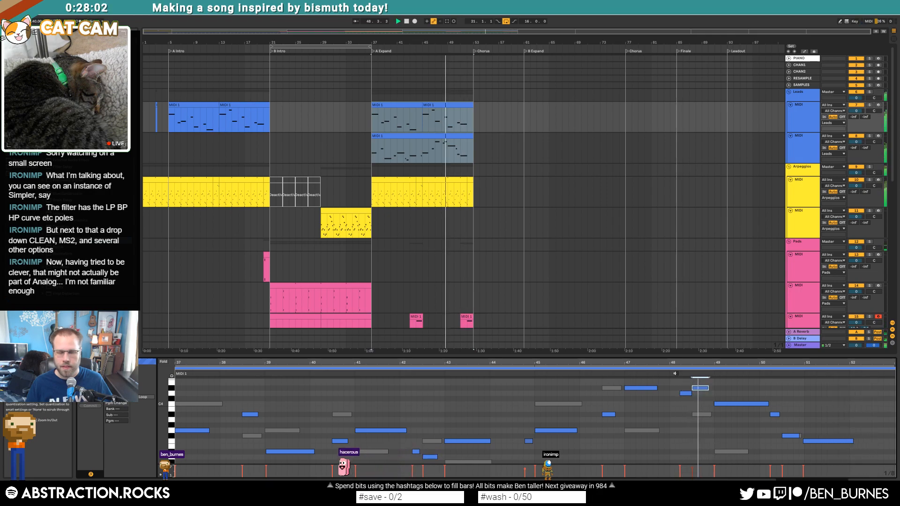
Step: Try raising all notes of the arpeggio clip starting at bar 45 by an octave
click(477, 330)
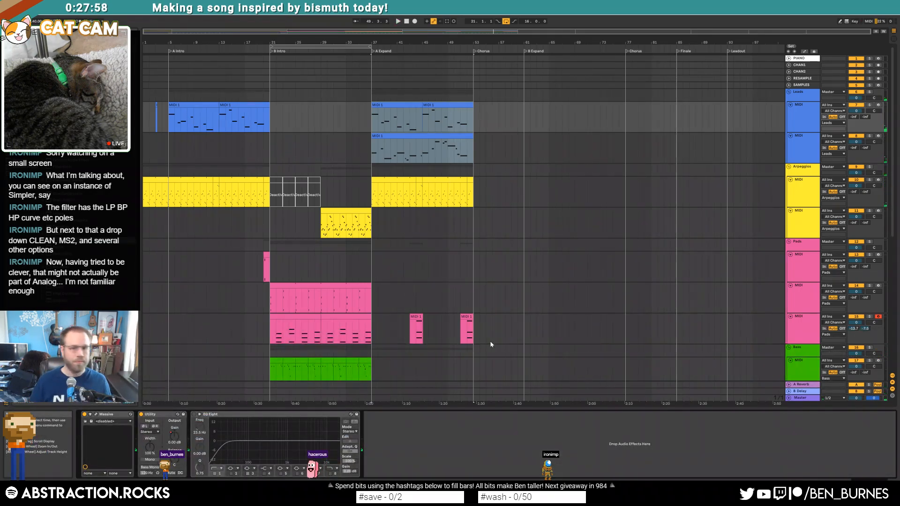
double_click(435, 178)
click(264, 446)
key(ctrl+a)
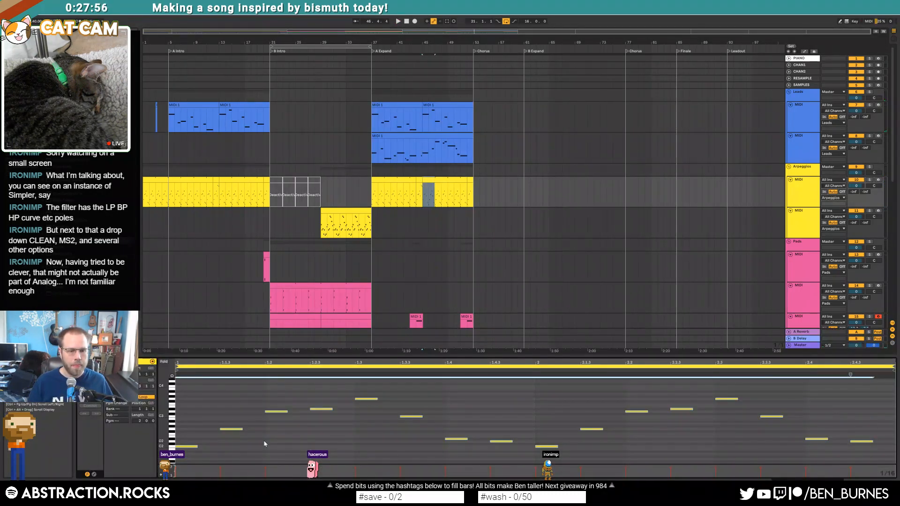
key(shift+Up)
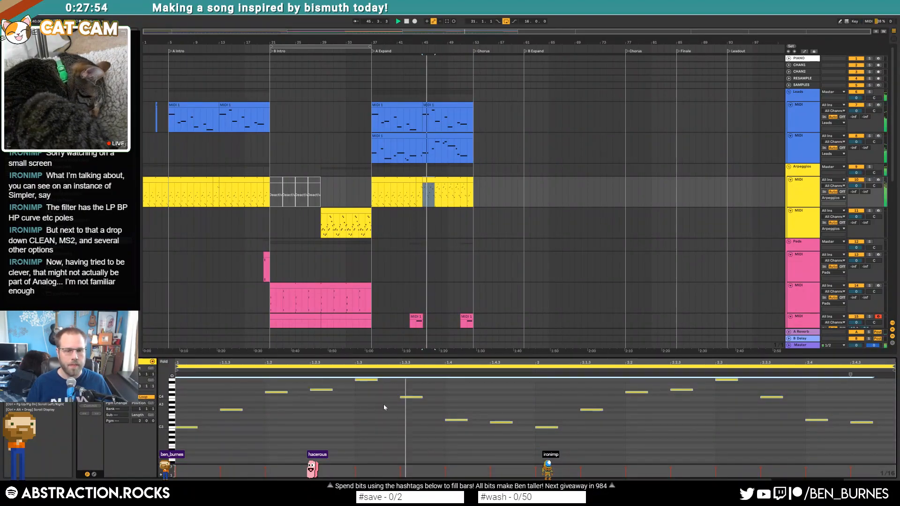
Step: Raise all notes of the first arpeggio clip in the A Expand section by an octave and play it
click(397, 171)
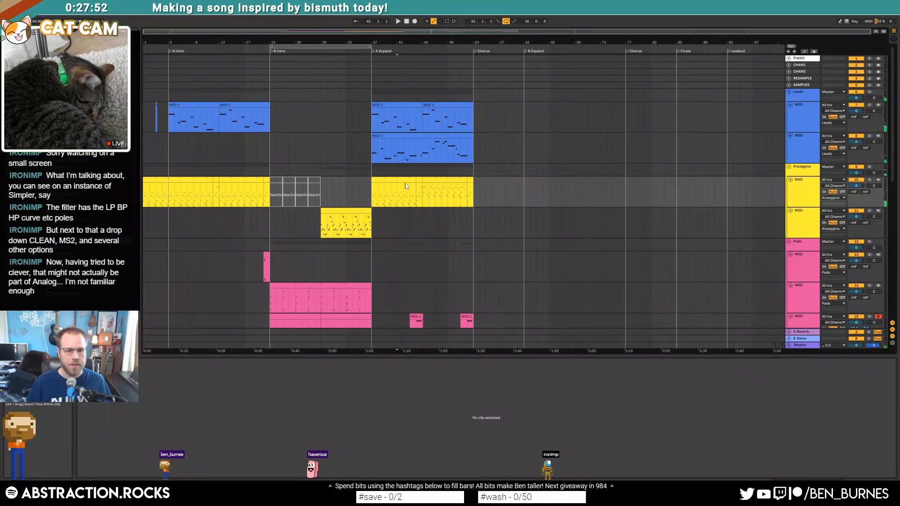
click(414, 177)
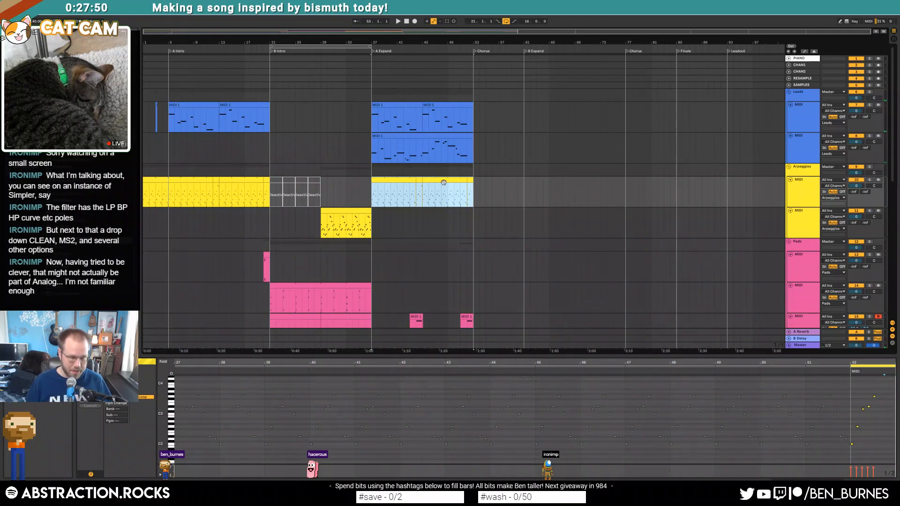
key(ctrl+e)
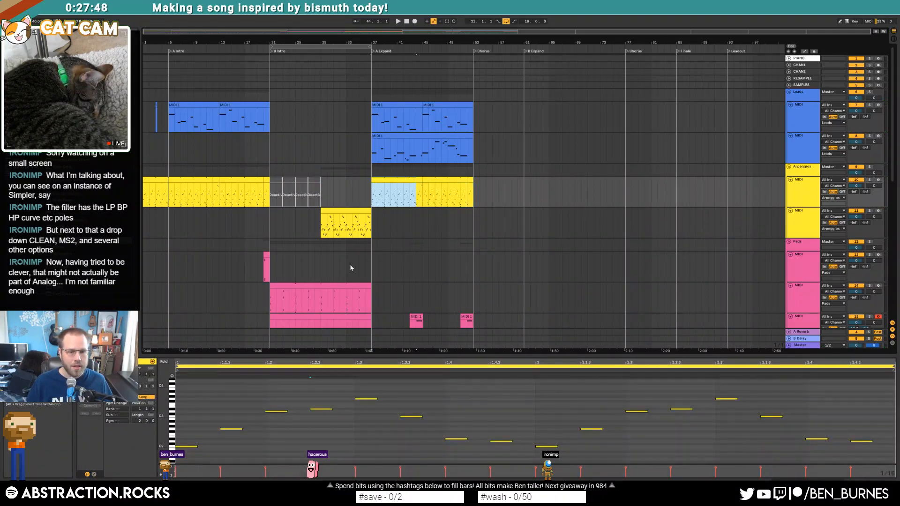
click(230, 402)
key(ctrl+a)
key(shift+Up)
key(space)
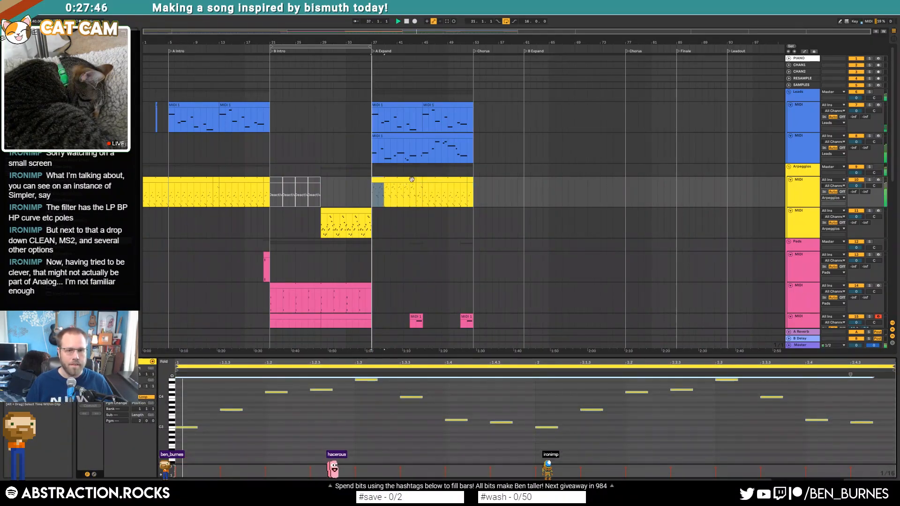
Step: Raise all notes of the one-bar arpeggio clip at bar 44 by an octave
click(418, 180)
click(322, 398)
key(ctrl+a)
key(shift+Up)
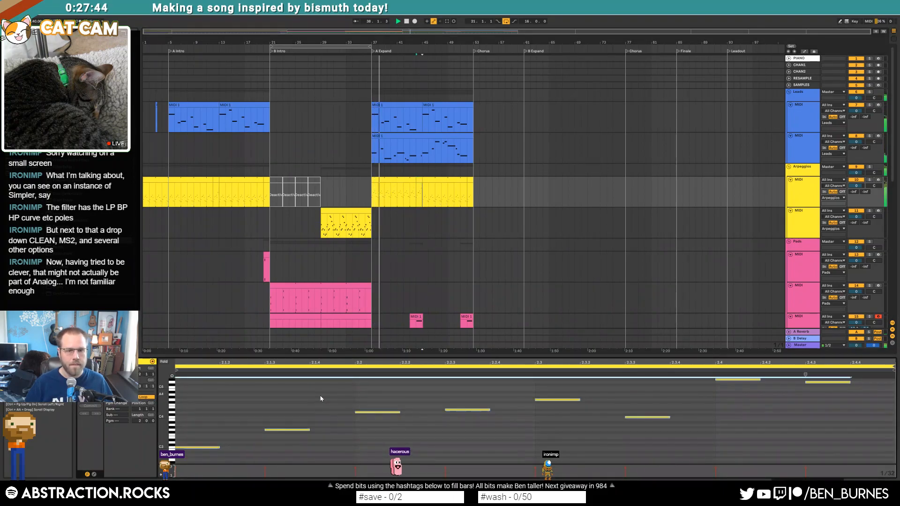
Step: Open the arpeggio clip starting at bar 45 and select all of its notes
click(428, 180)
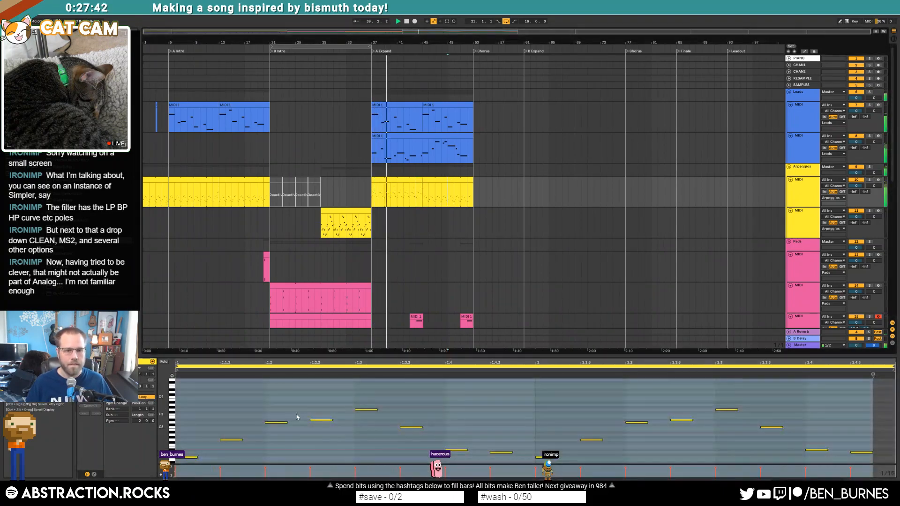
click(297, 413)
key(ctrl+a)
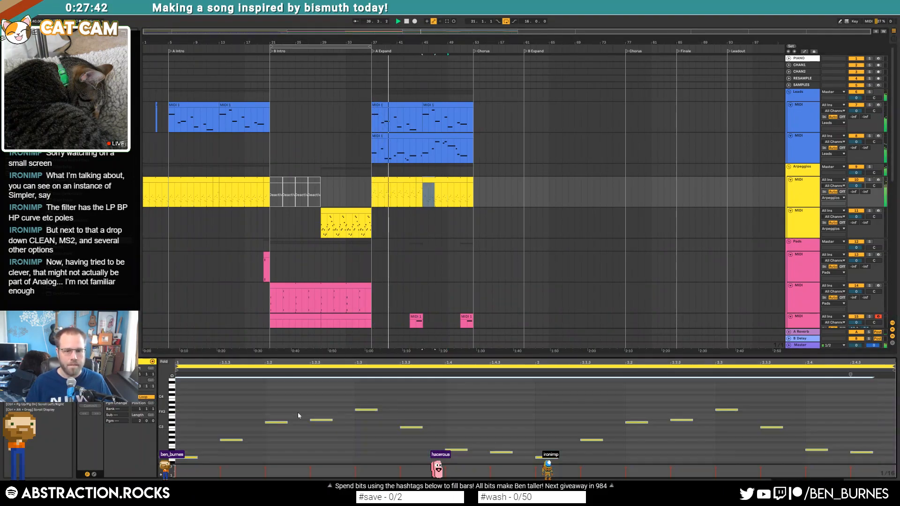
Step: Delete every note after the first three in the one-bar arpeggio clip at bar 44
click(467, 188)
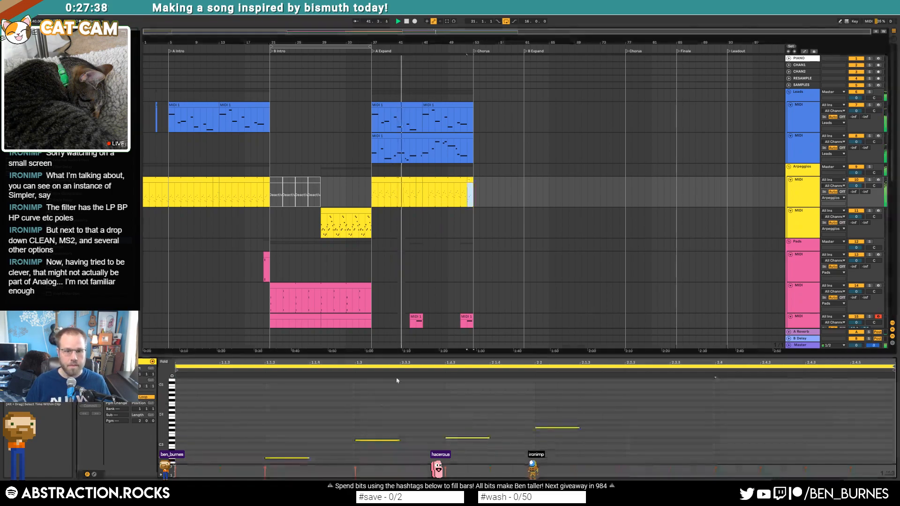
key(shift+Tab)
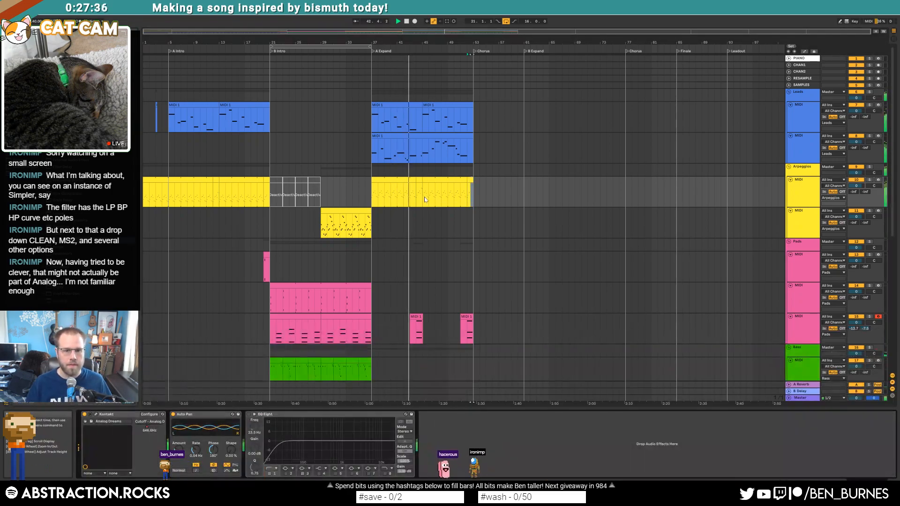
click(411, 181)
click(419, 182)
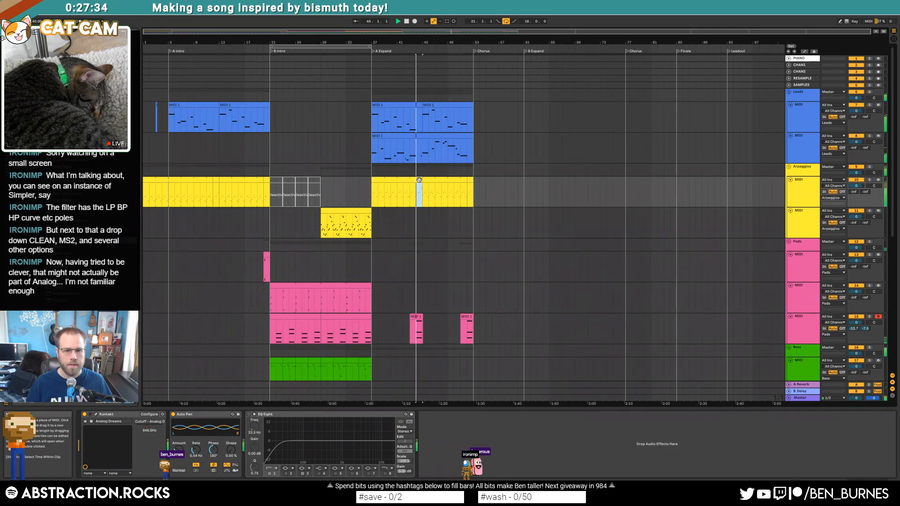
key(shift+Tab)
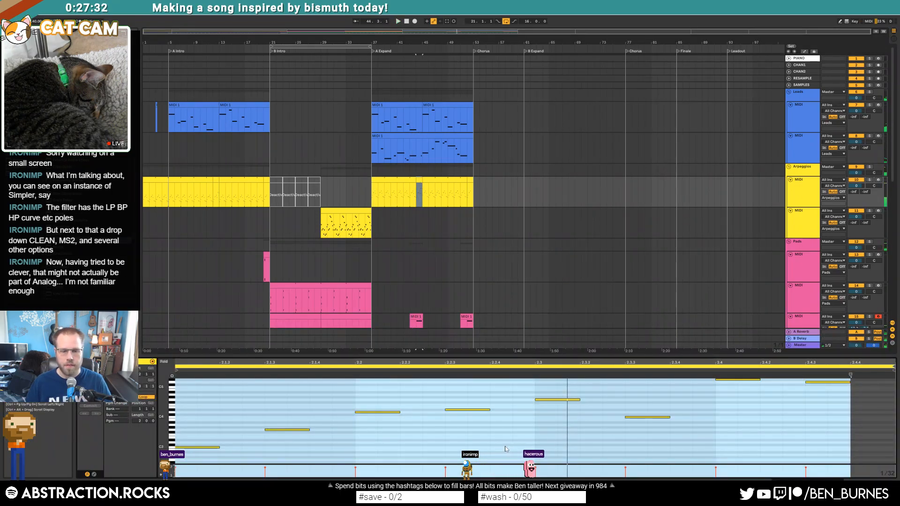
mouse_move(441, 428)
mouse_down()
mouse_move(687, 384)
mouse_move(827, 379)
mouse_up()
key(Delete)
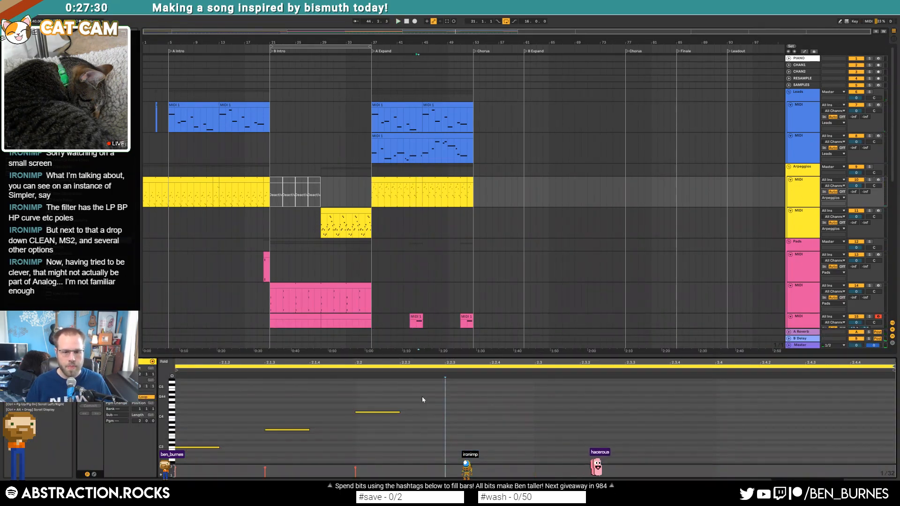
Step: Duplicate the three-note pattern twice in the bar 44 arpeggio clip and delete the surplus ninth note
drag(443, 401, 179, 461)
key(ctrl+d)
key(ctrl+d)
drag(857, 402, 844, 438)
key(Delete)
Step: Raise the last note of the bar 44 arpeggio clip by ten semitones and play it back
drag(776, 411, 794, 456)
key(shift+Up)
key(Down)
key(Down)
key(Down)
key(Up)
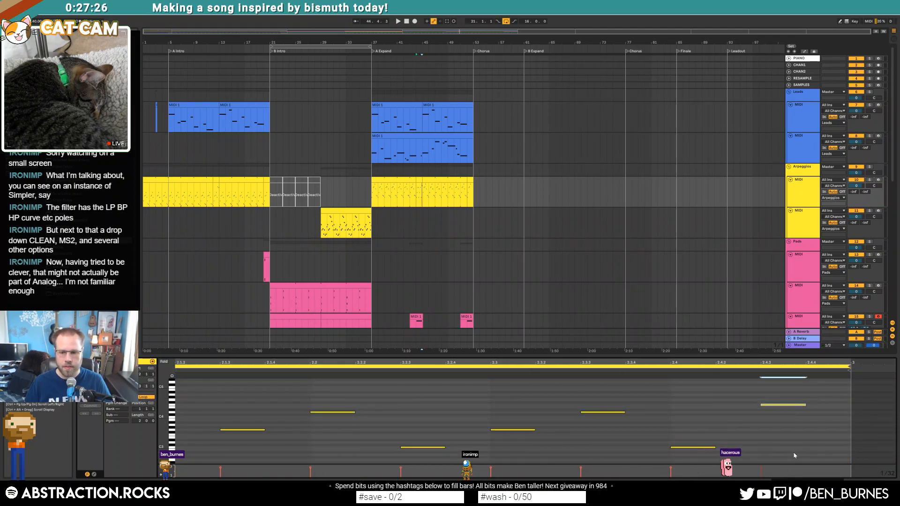
key(Down)
key(Up)
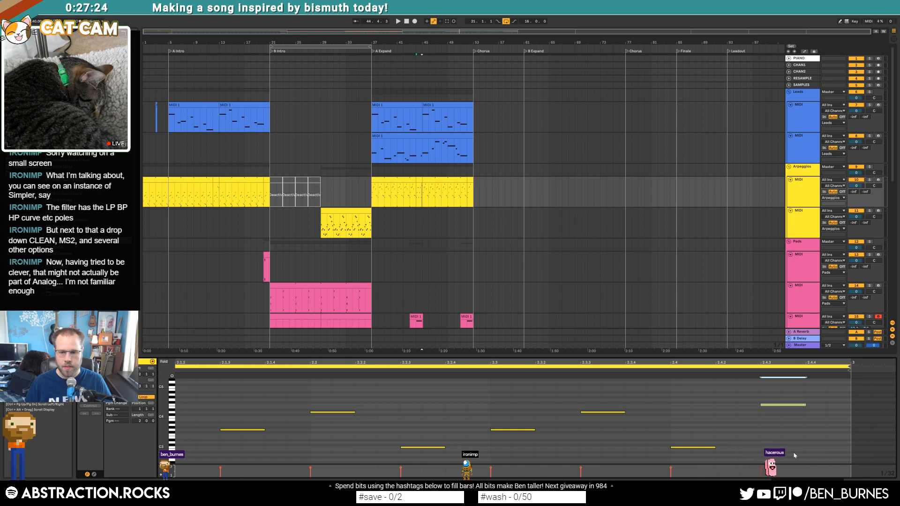
key(space)
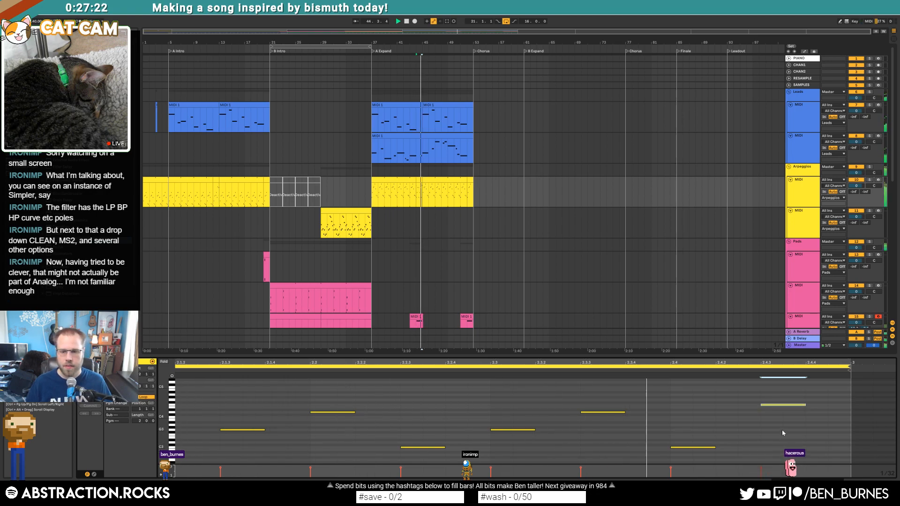
Step: Raise the last note of the bar 44 arpeggio clip by two semitones and delete the selected middle notes
key(Up)
key(Up)
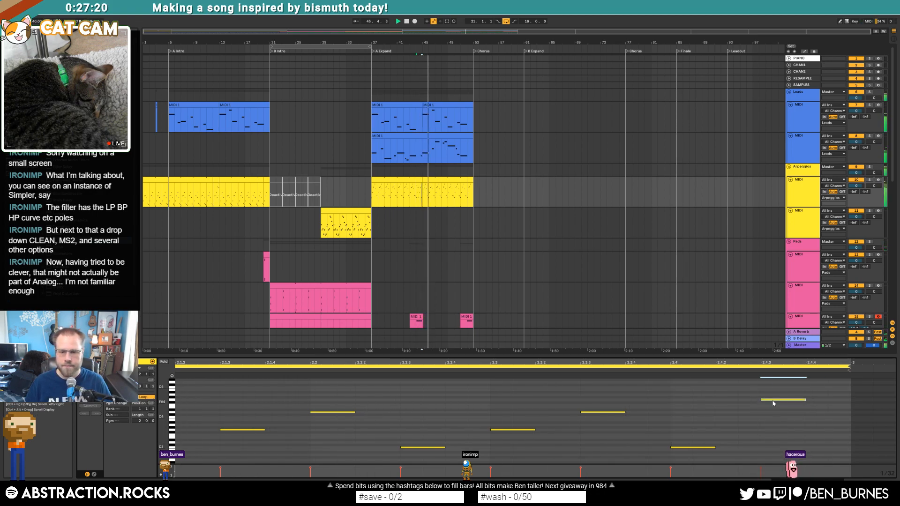
click(625, 410)
drag(598, 412, 425, 438)
key(Delete)
key(shift+Tab)
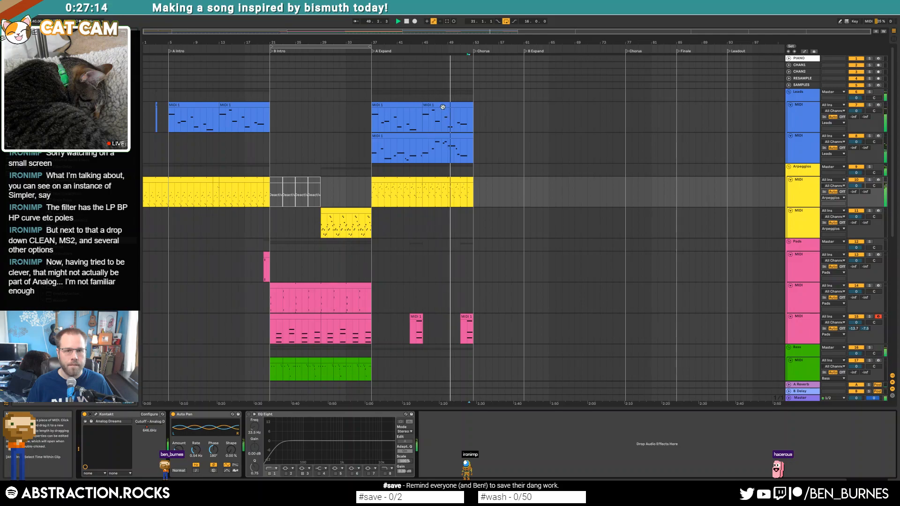
Step: Open the Massive synth of the upper lead track and show its Filter 1 cutoff automation in the arrangement
click(449, 103)
key(space)
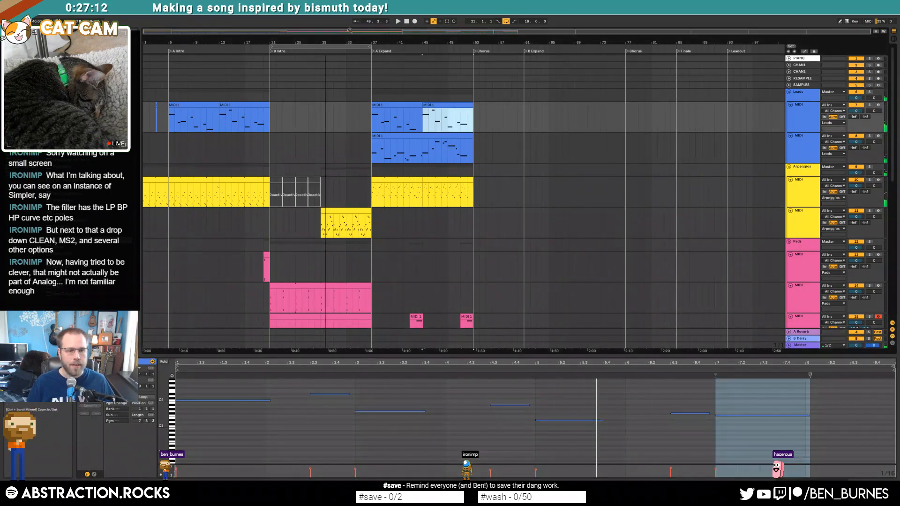
key(shift+Tab)
click(96, 415)
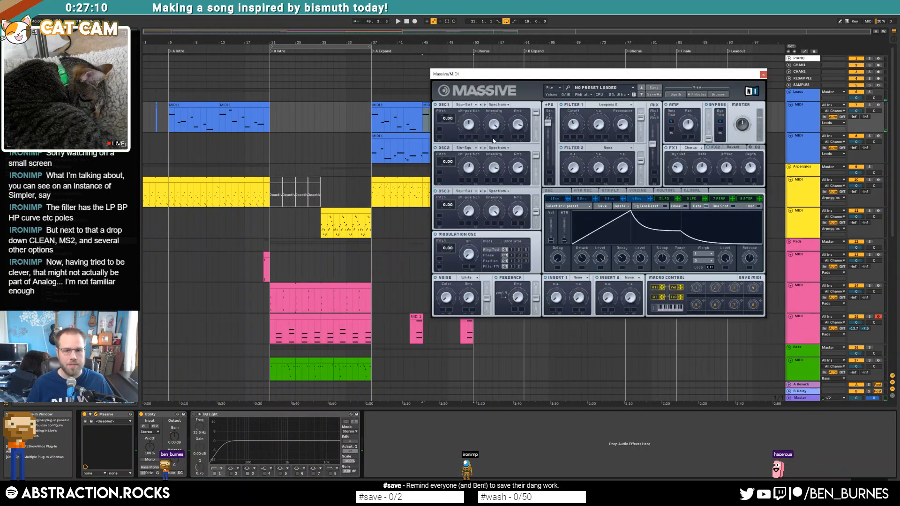
drag(559, 74, 408, 201)
key(a)
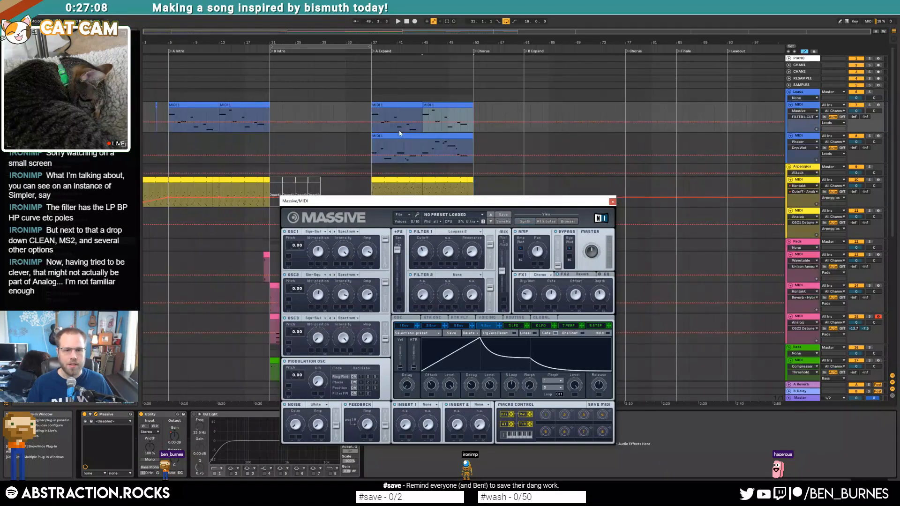
Step: Shape the upper lead's Filter 1 cutoff automation to rise, dip and climb again across A Expand, and play it back
click(380, 125)
drag(394, 122, 460, 113)
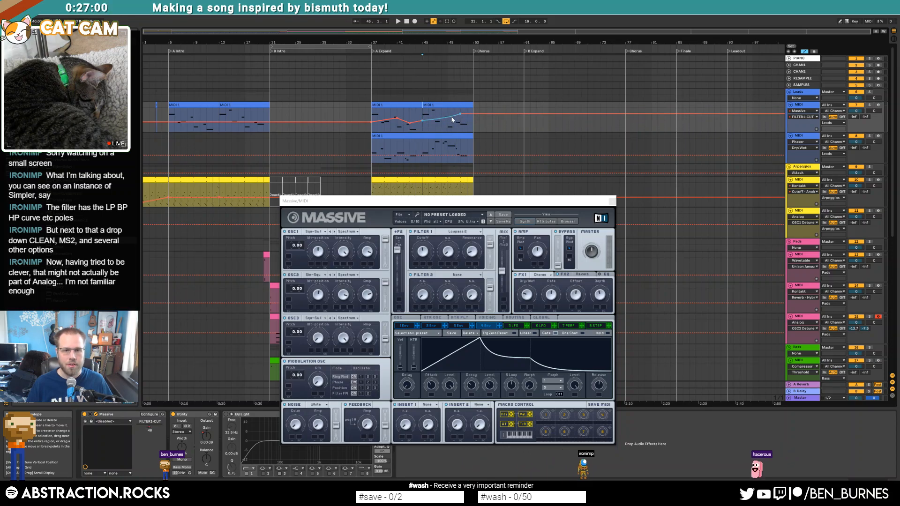
key(space)
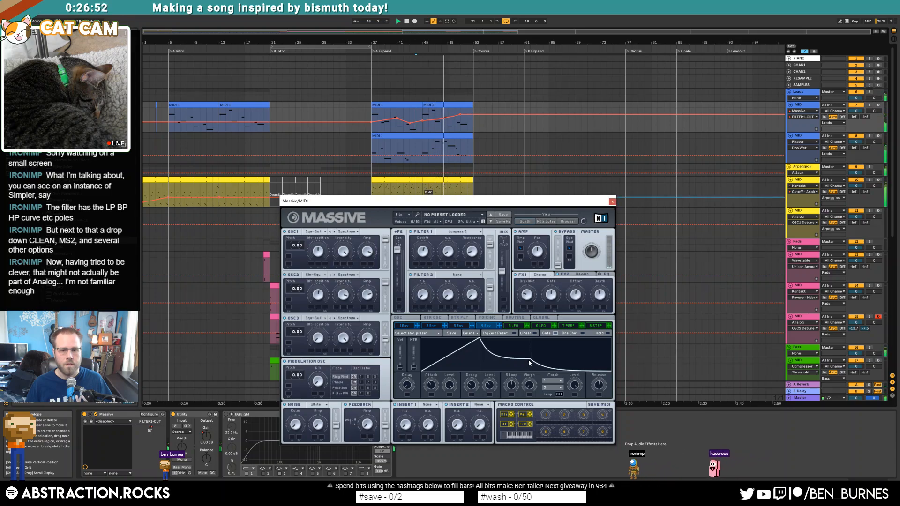
Step: Close Massive and raise the last three notes of the upper lead clip at bar 45 by an octave
double_click(445, 105)
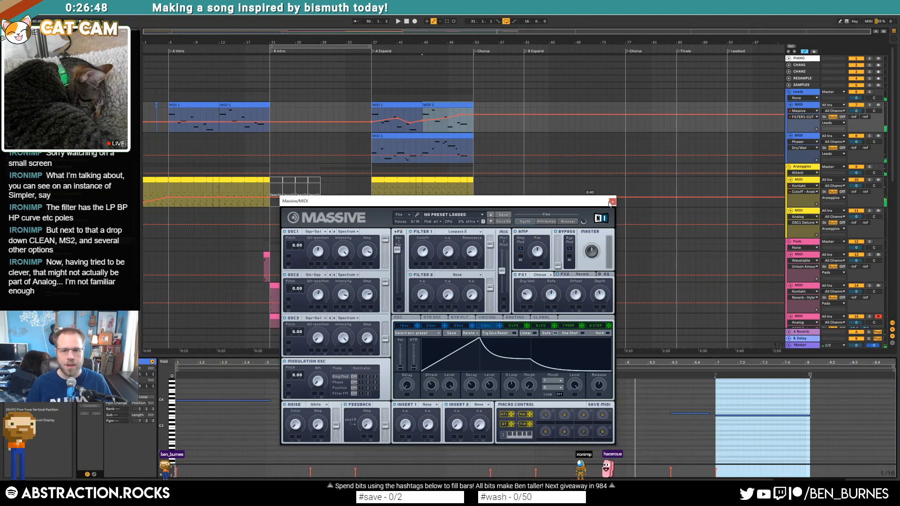
click(611, 201)
click(826, 471)
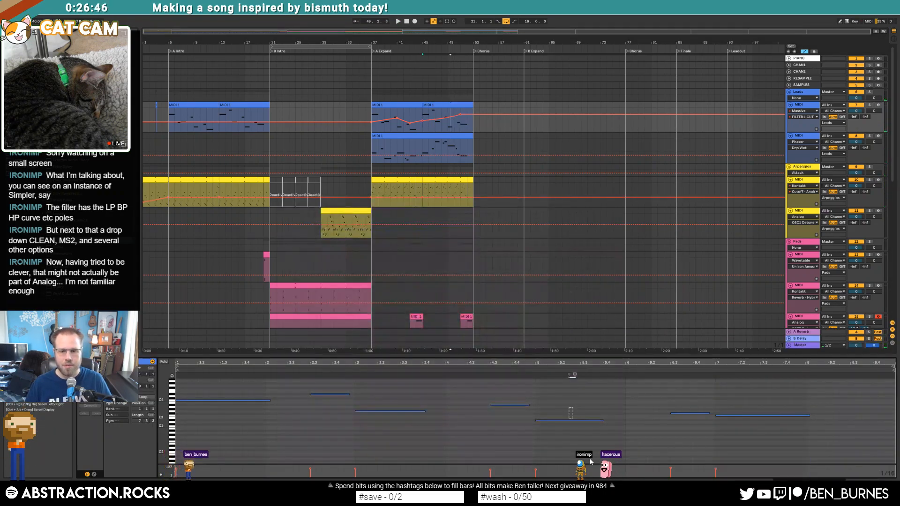
drag(678, 390, 826, 470)
key(shift+Up)
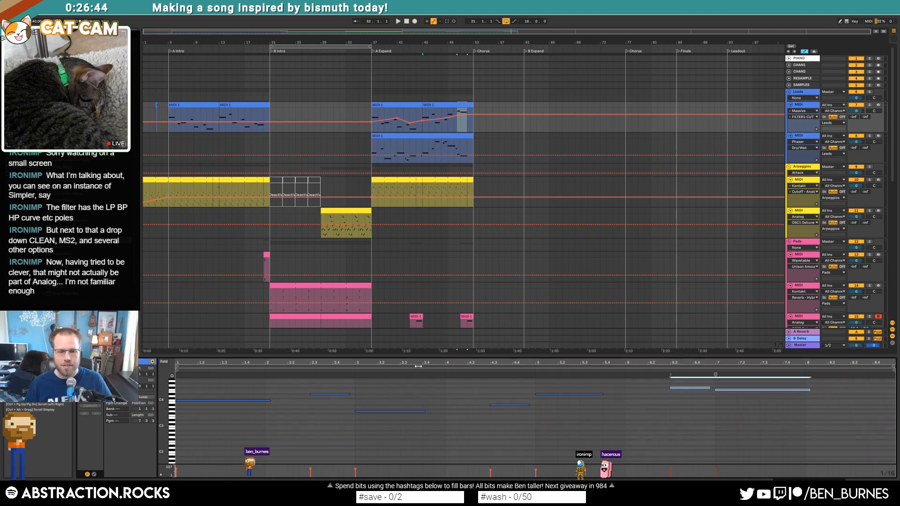
Step: Lower each of the last two notes of the bar 45 lead clip by a few semitones while playing it back
key(space)
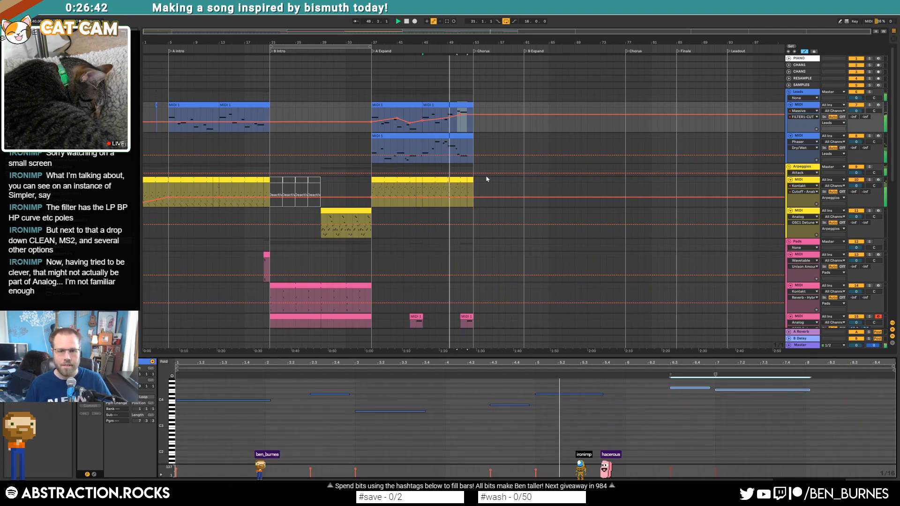
drag(693, 388, 697, 396)
drag(757, 398, 755, 401)
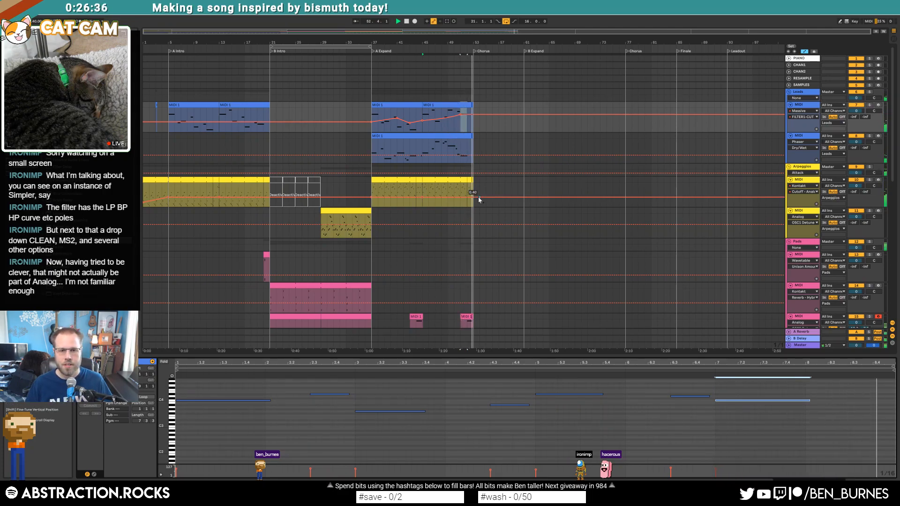
key(space)
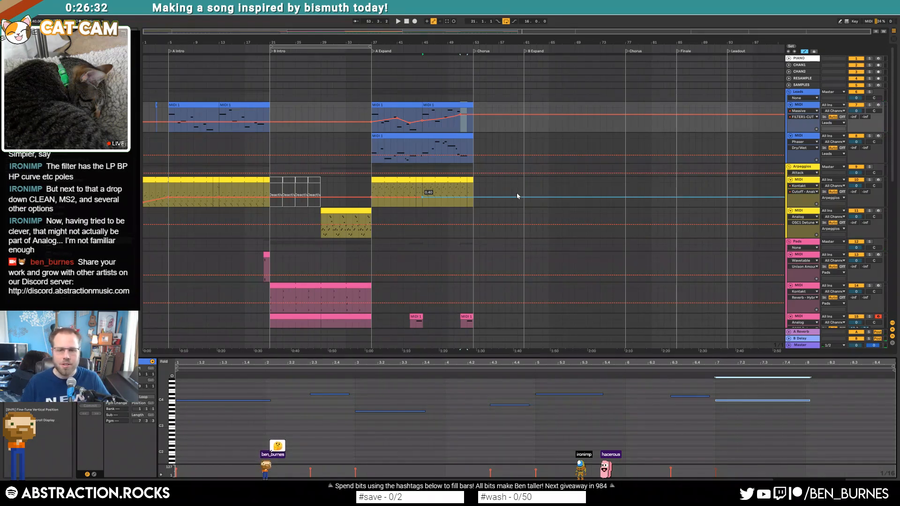
Step: Open the A Expand clip on the lower bass track to view its notes
scroll(506, 200, down, 2)
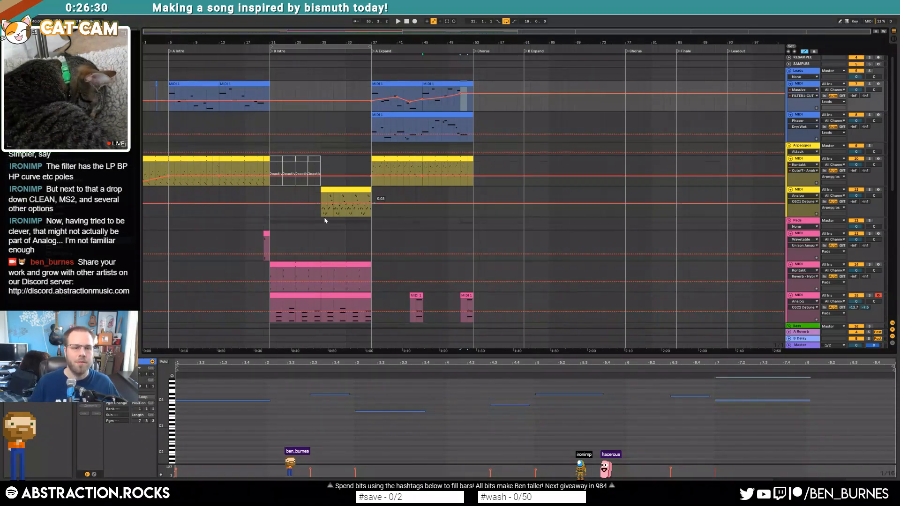
scroll(318, 300, down, 5)
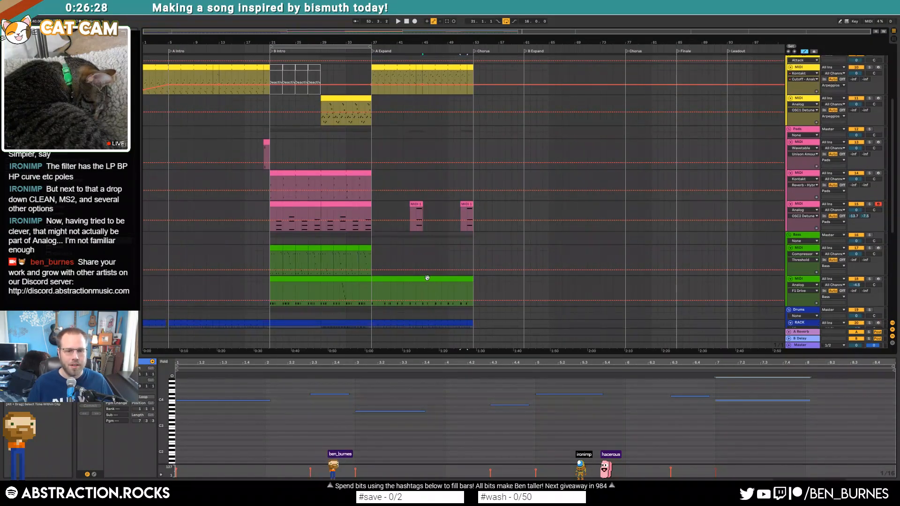
click(427, 278)
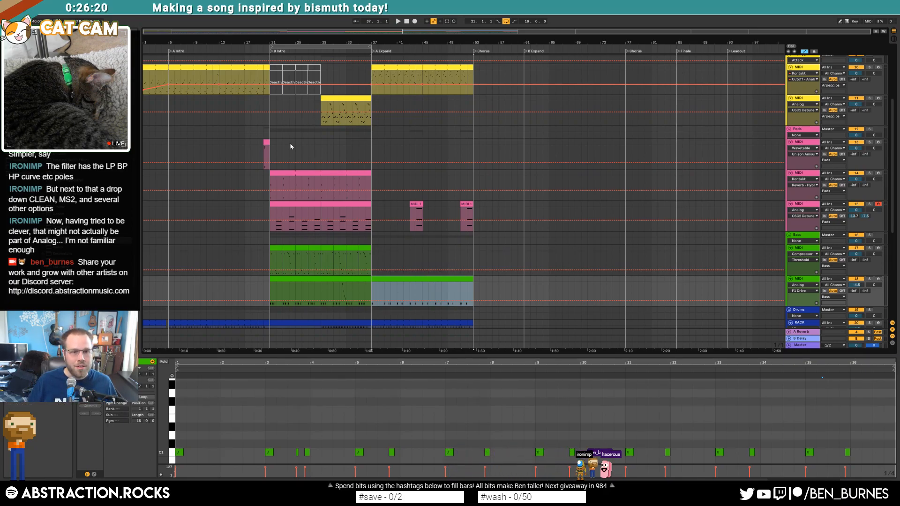
Step: Copy the B Intro section, bars 21 to 37, from the arpeggio through ambience tracks to B Expand at bar 61, and hide automation
click(274, 68)
scroll(314, 225, up, 4)
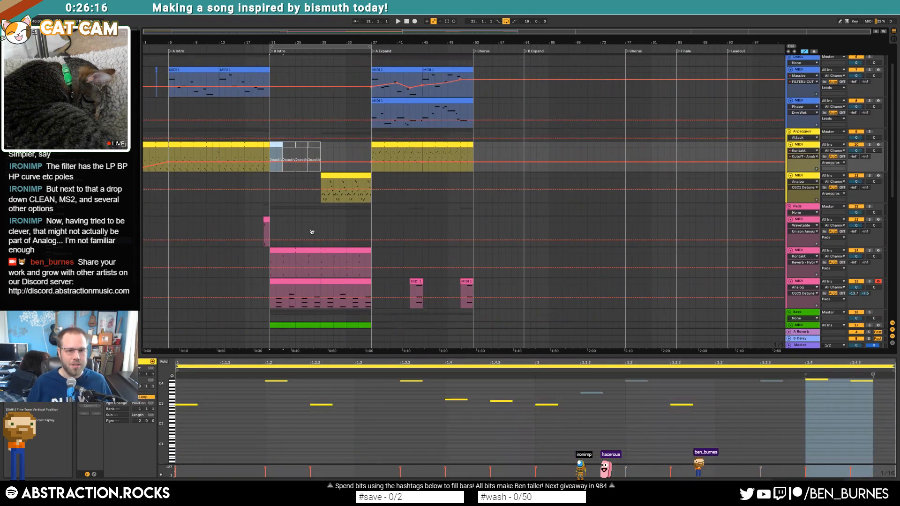
scroll(314, 226, down, 8)
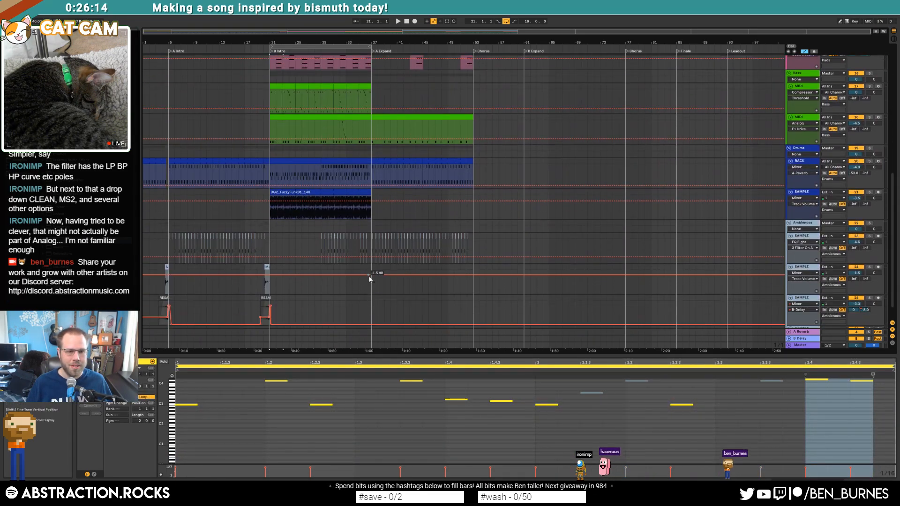
shift+click(372, 289)
scroll(547, 173, up, 1)
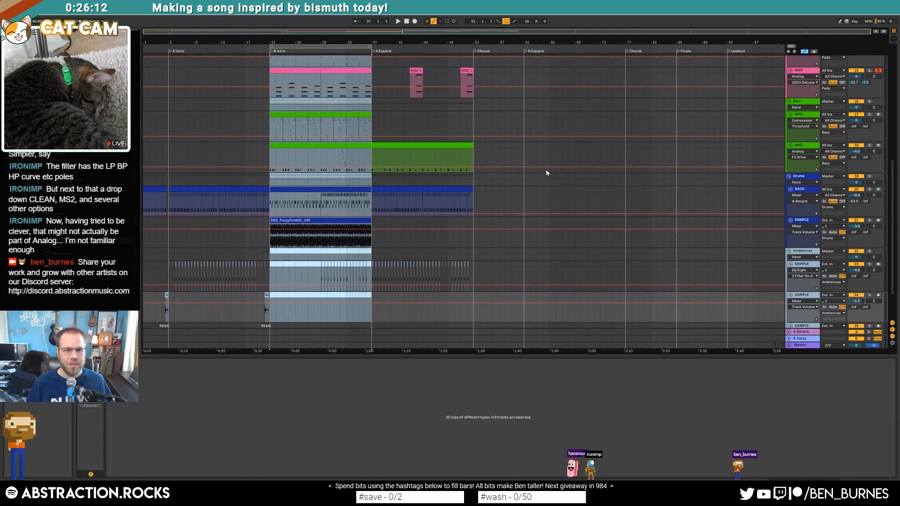
scroll(546, 173, up, 6)
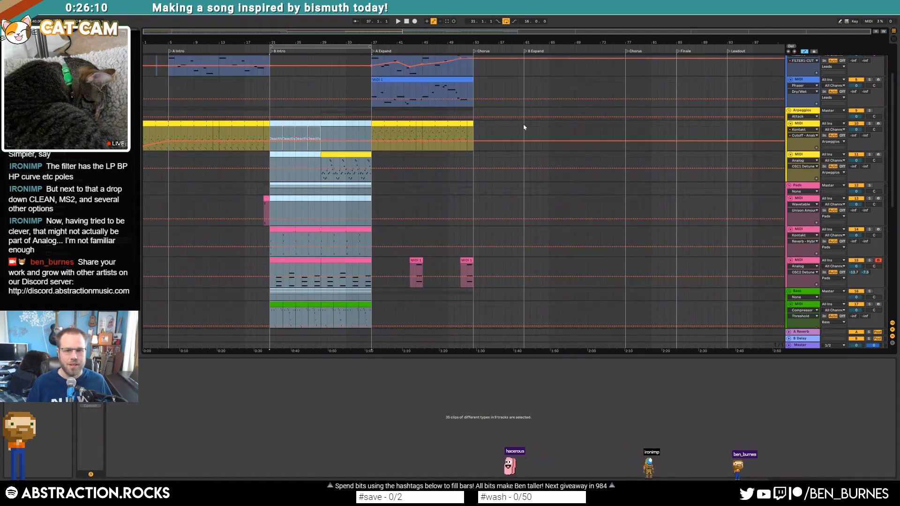
click(522, 123)
key(ctrl+v)
key(a)
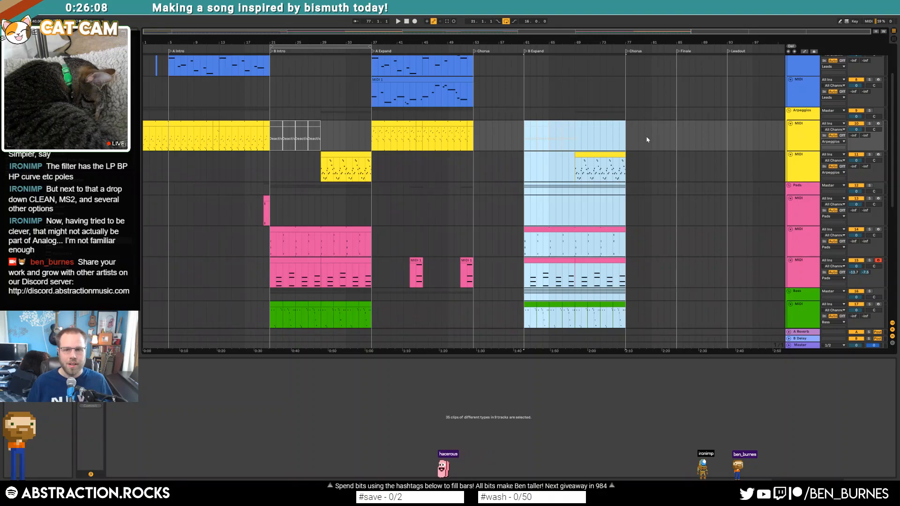
Step: Play B Expand from bar 61 and select the TR-909 hi-hat notes in its two drum rack clips
click(526, 141)
key(space)
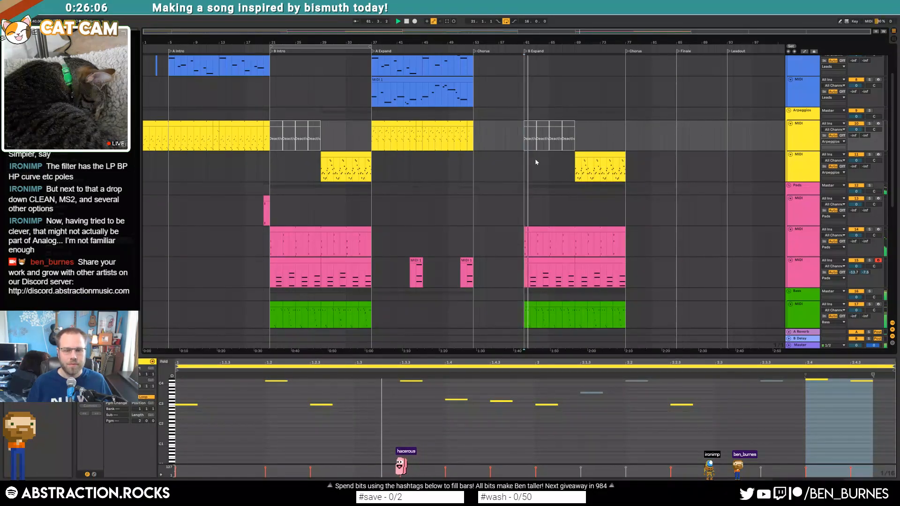
scroll(537, 200, down, 5)
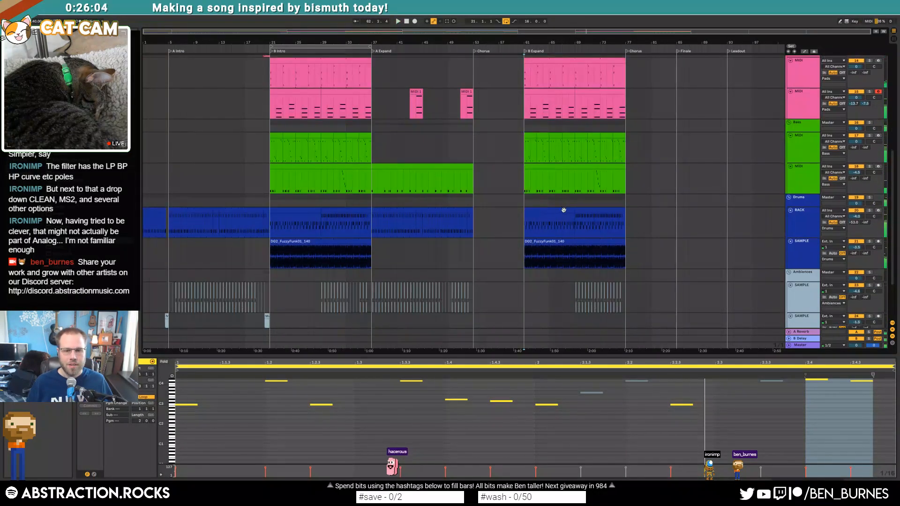
click(584, 220)
click(199, 383)
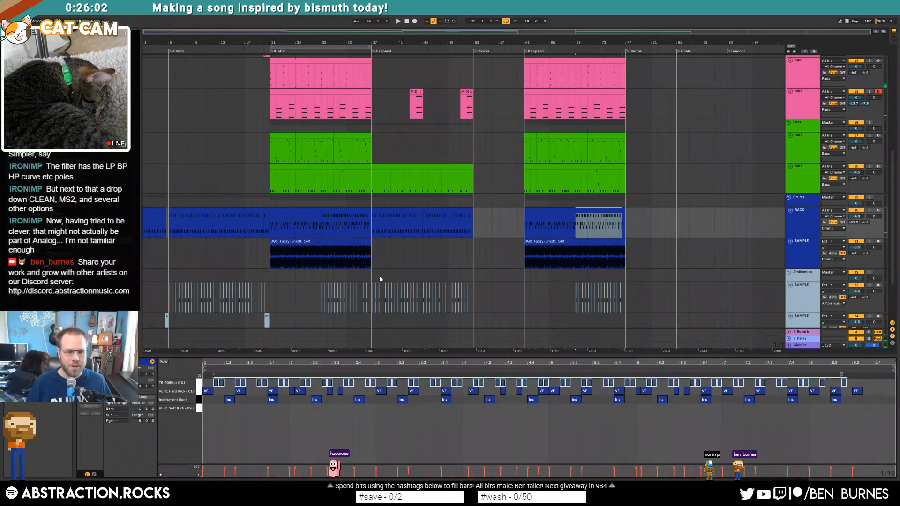
click(552, 210)
click(205, 383)
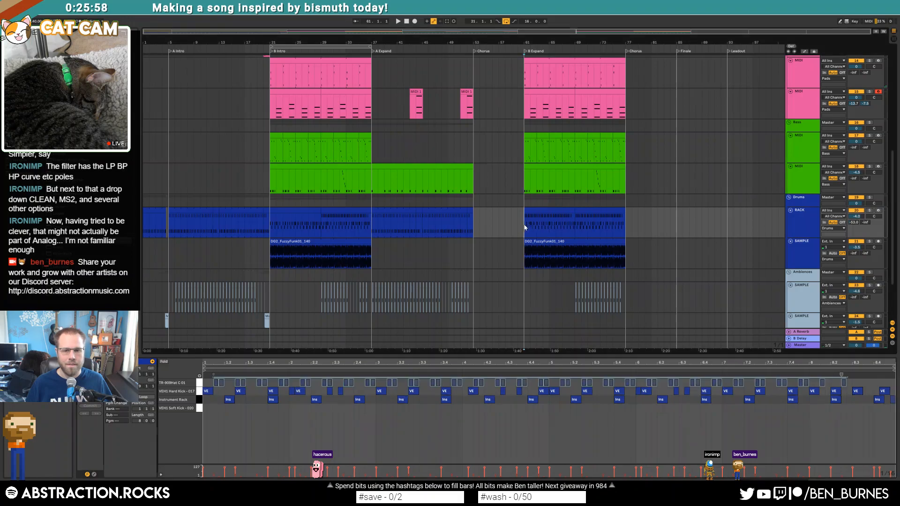
Step: Raise the second note of the lower bass clip in B Expand by an octave and play it back
click(586, 179)
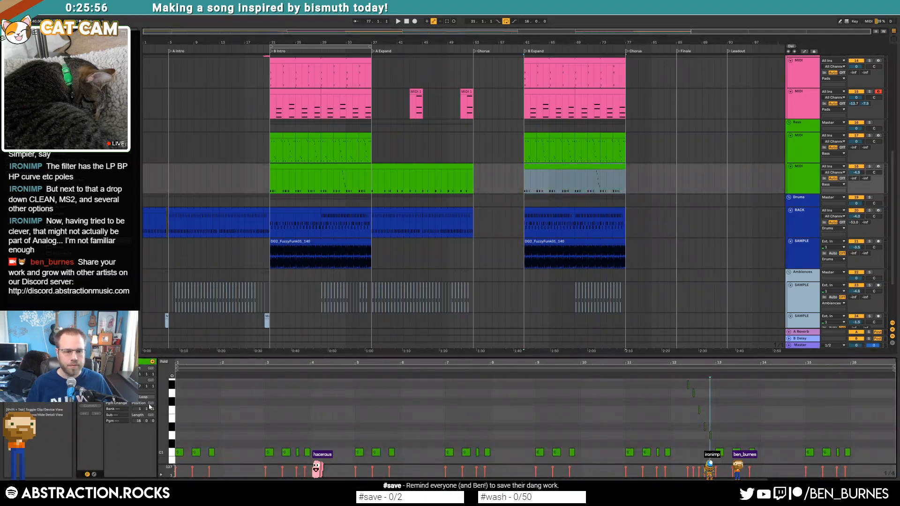
click(196, 452)
key(shift+Up)
key(space)
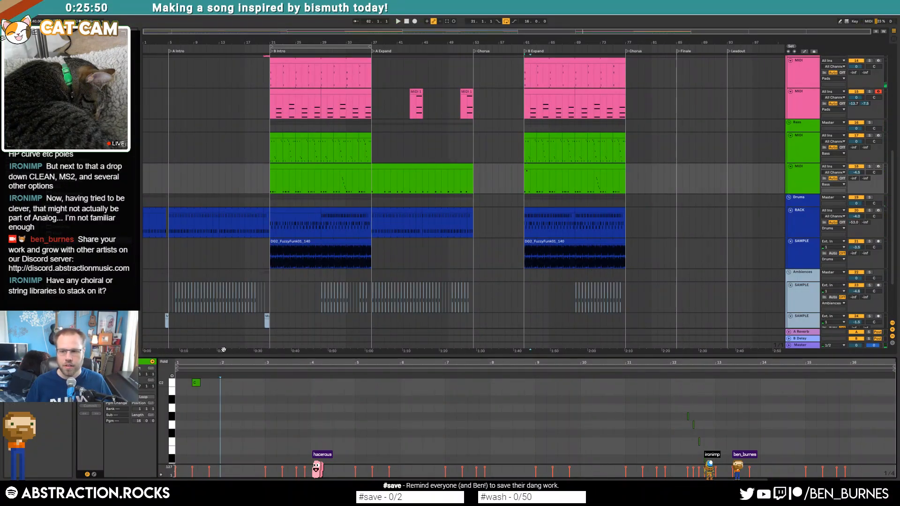
Step: Add a short C2 bass note at beat 1.4 and move the following C1 note to just before bar 2
drag(195, 363, 151, 398)
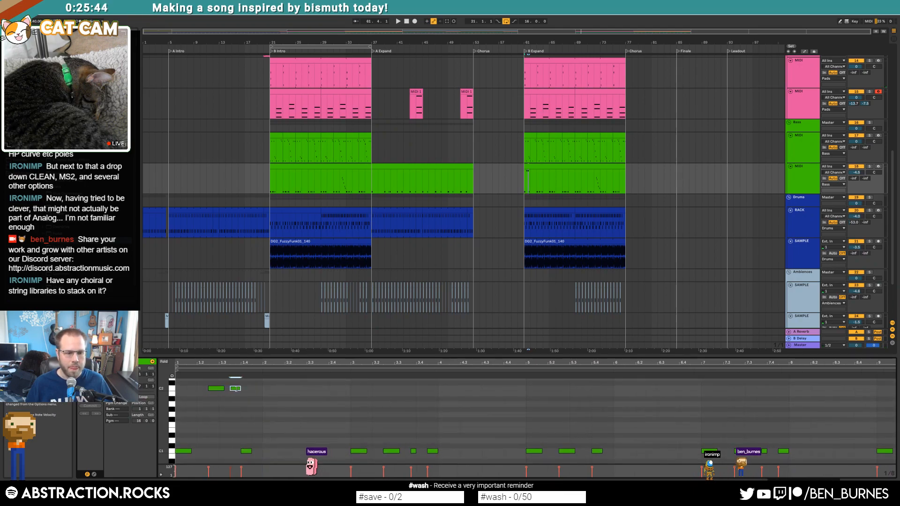
key(space)
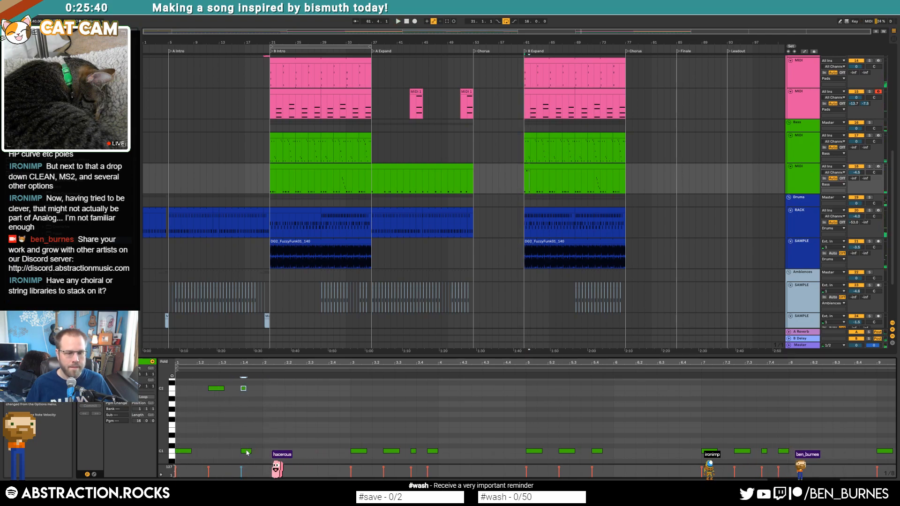
drag(257, 451, 261, 451)
key(space)
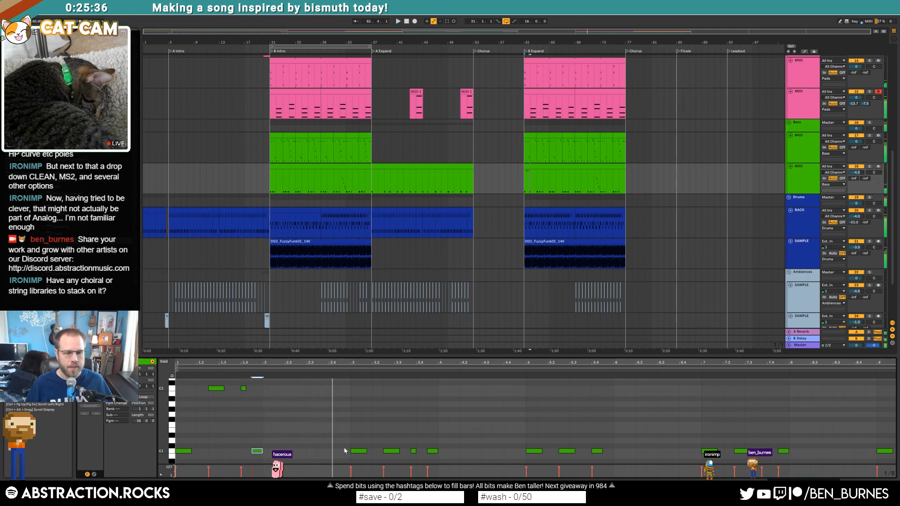
Step: Add two short descending bass notes from beat 2.4 and raise the second and third notes of bar 3 by an octave
double_click(330, 436)
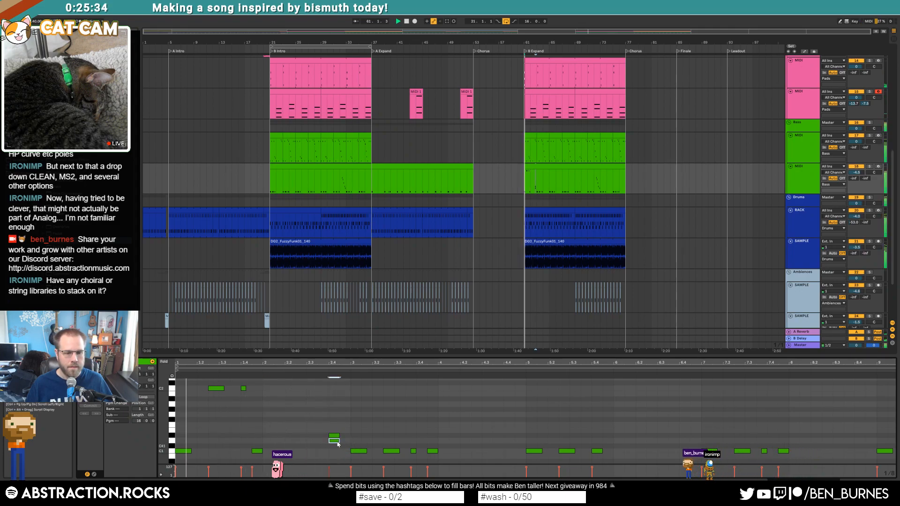
double_click(345, 442)
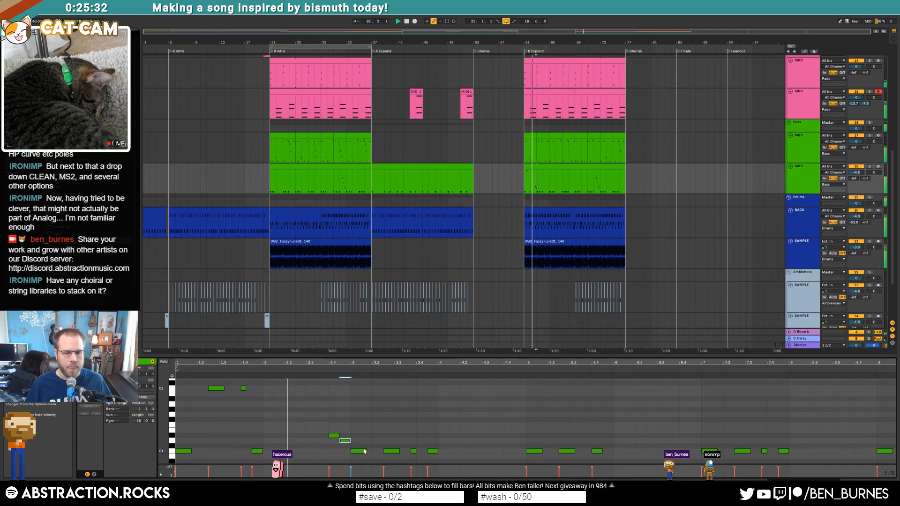
click(392, 451)
key(shift+Up)
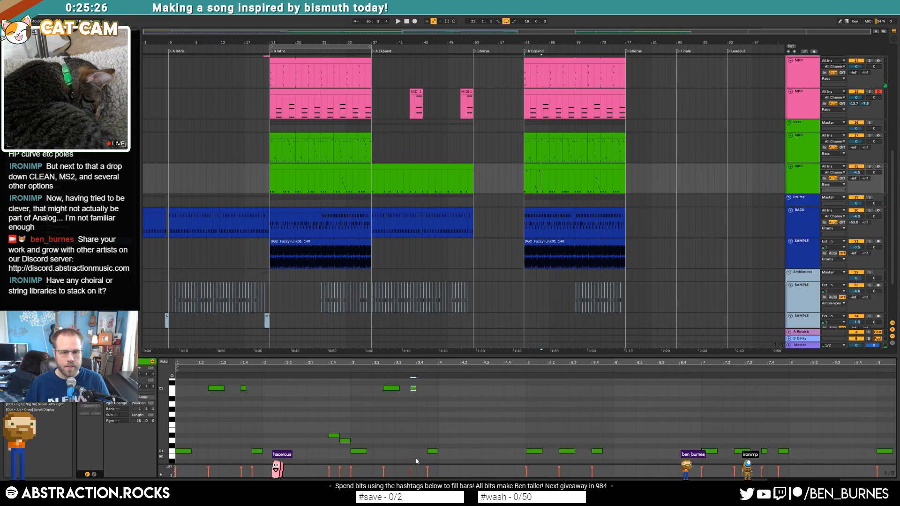
key(shift+Up)
key(shift+Down)
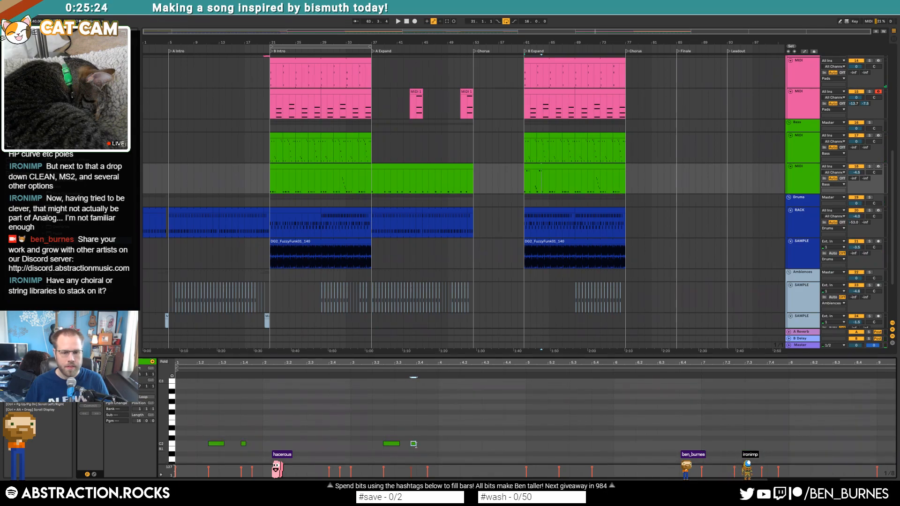
Step: Raise the second note of bar 5 in the B Expand bass clip by an octave
scroll(433, 431, down, 2)
click(567, 436)
key(shift+Up)
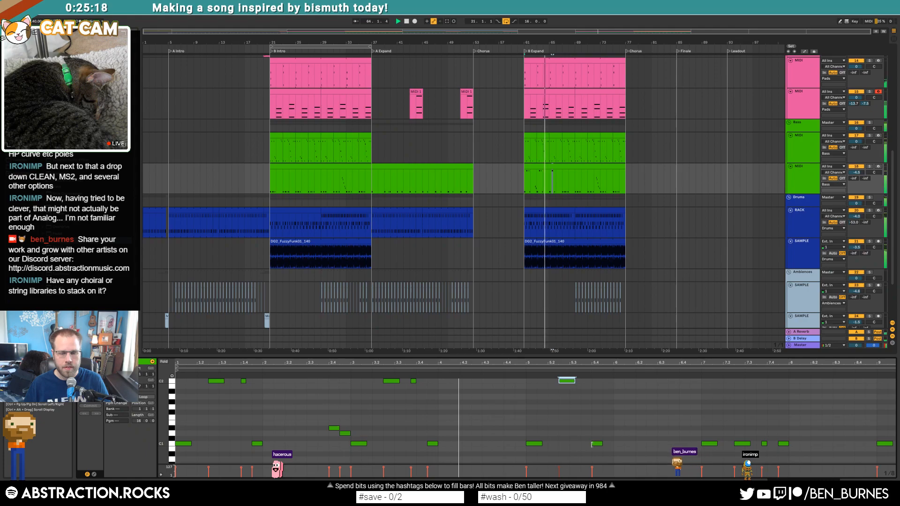
Step: Add a short D#2 bass note at beat 5.4 of the B Expand bass clip, ahead of the low C1 note
double_click(592, 382)
key(Up)
key(Up)
key(Up)
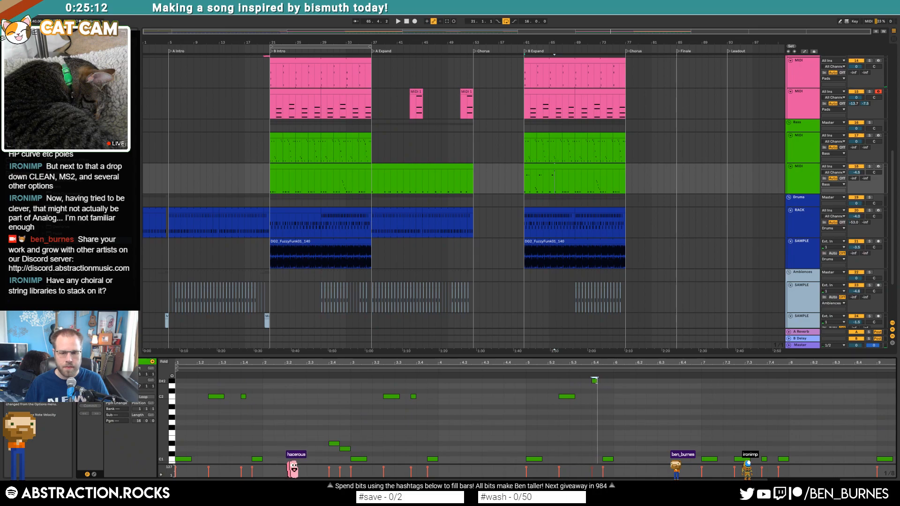
Step: Raise the second and third bass notes of bars 7, 9, 11, 13 and 15 and bar 12's descending run by an octave
drag(725, 427, 765, 467)
key(shift+Up)
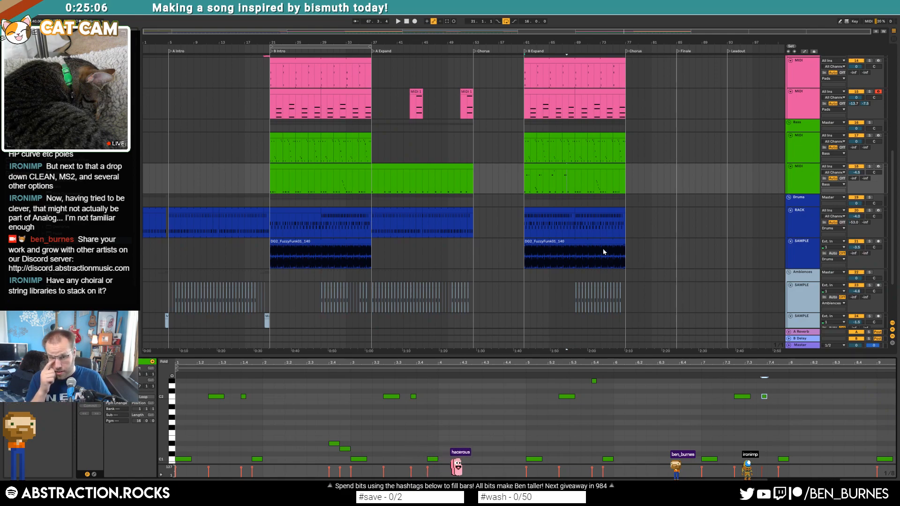
drag(857, 359, 857, 324)
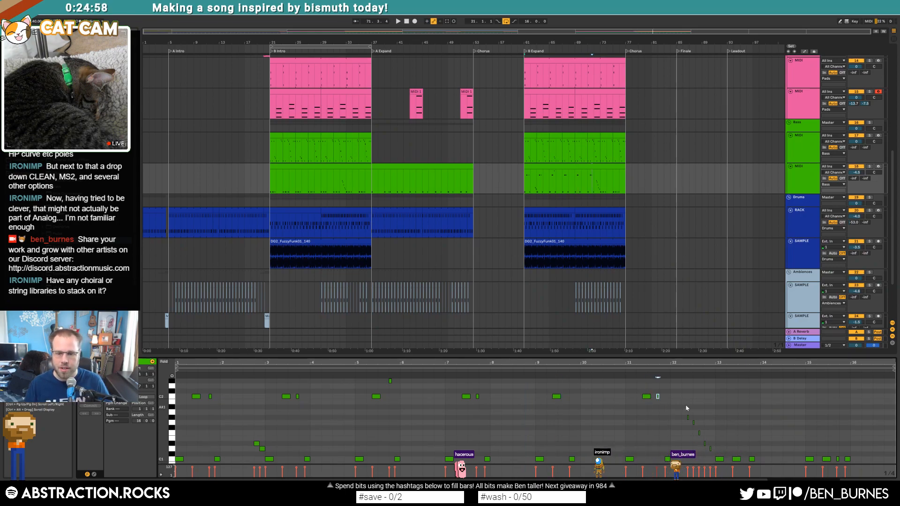
scroll(729, 442, down, 3)
scroll(817, 406, up, 2)
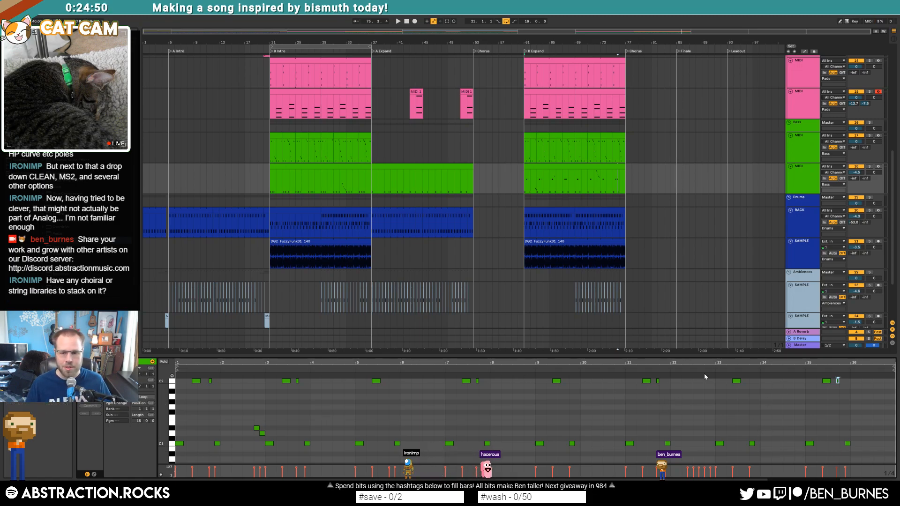
Step: Place the low note just before bar 14 a semitone lower, add a short C2 note at beat 13.4, and play it back
drag(753, 362, 671, 389)
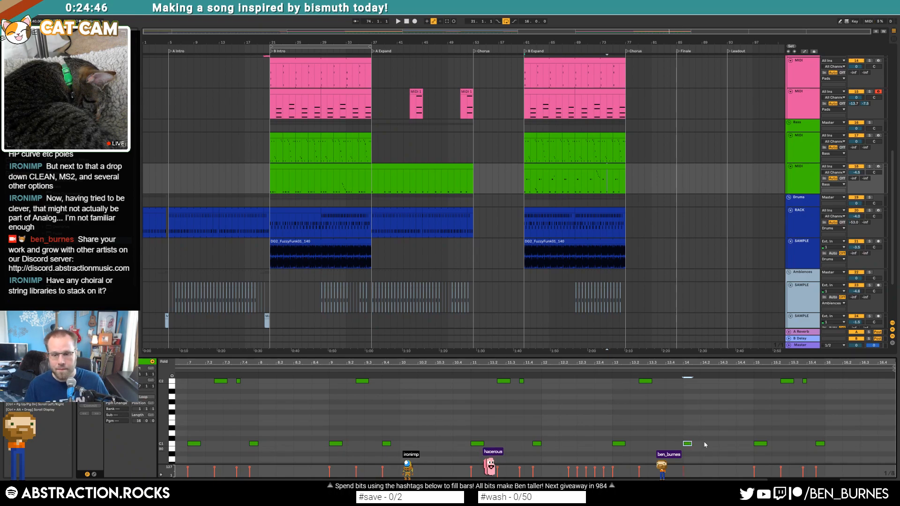
key(Left)
key(Down)
double_click(667, 381)
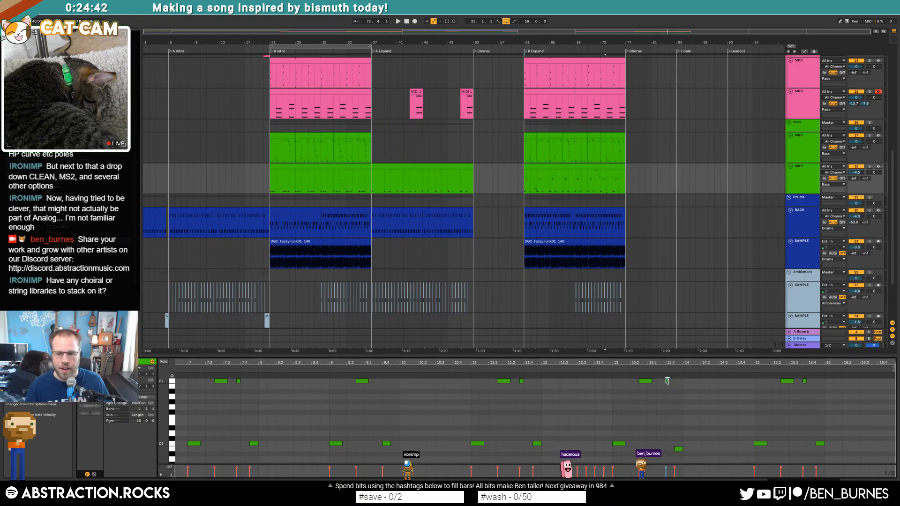
key(space)
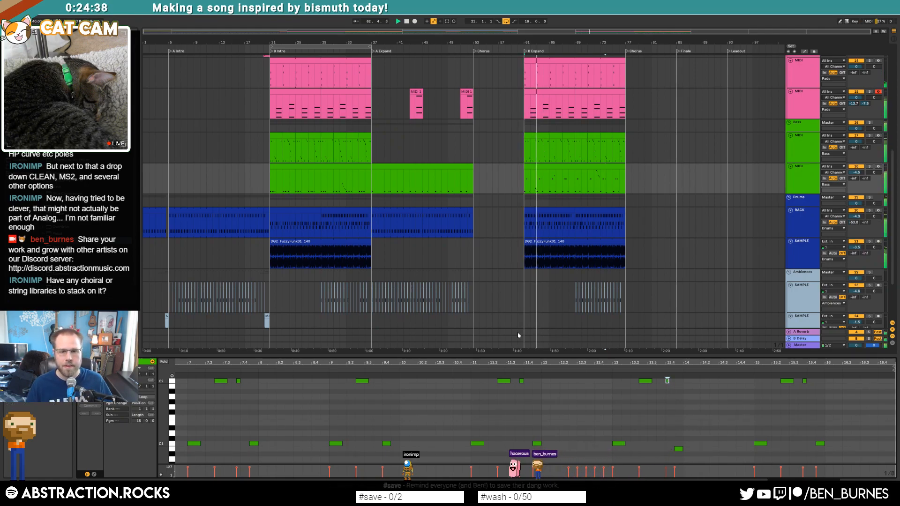
Step: Shift the Instrument Rack hits at beats 3.4 and 7.4 half a beat later in the first B Expand drum clip
click(541, 208)
click(366, 434)
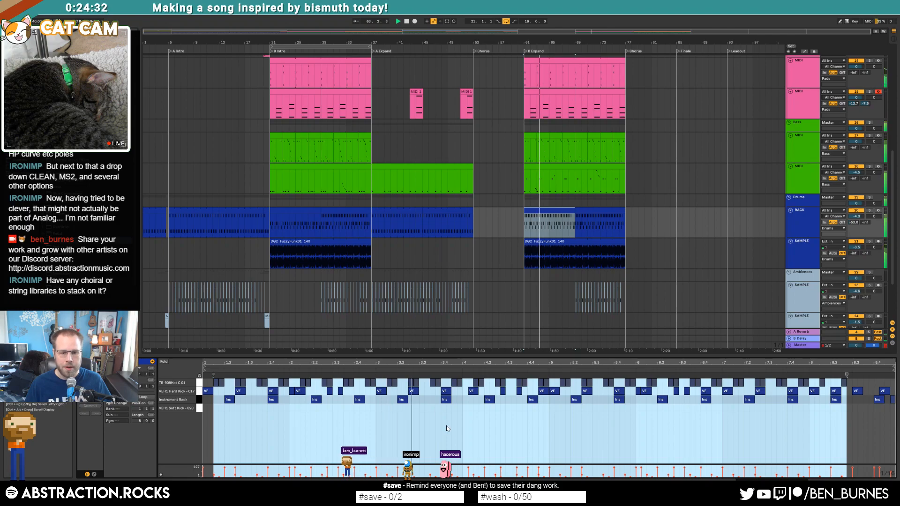
key(space)
mouse_move(440, 409)
mouse_down()
mouse_move(447, 392)
mouse_move(438, 395)
mouse_move(455, 401)
mouse_up()
key(space)
click(448, 407)
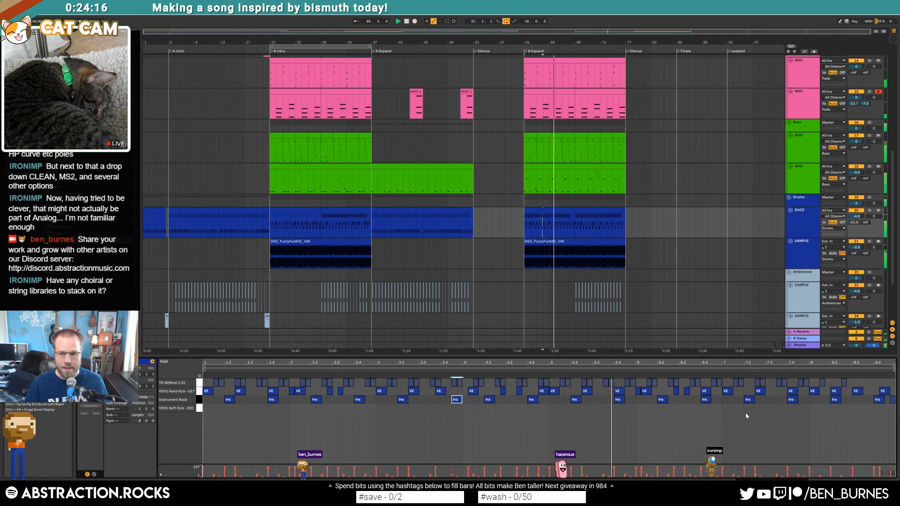
drag(791, 393, 804, 404)
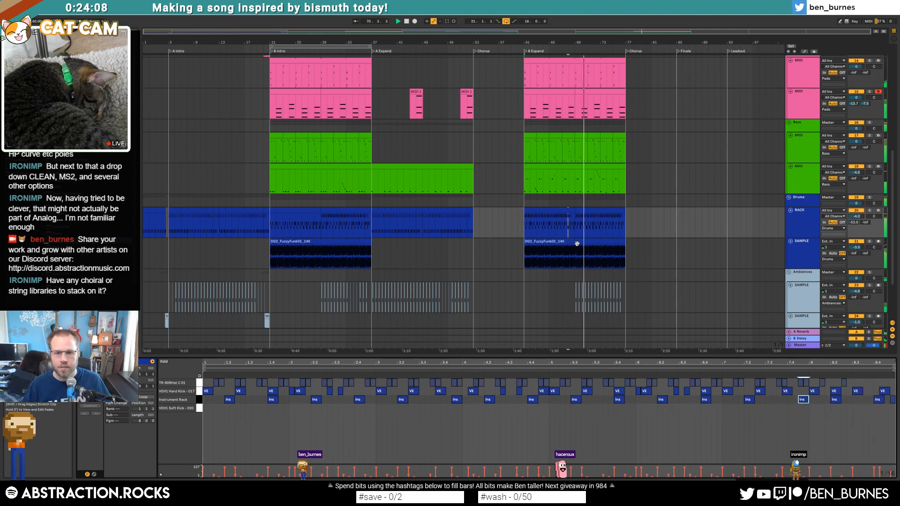
Step: Review the second B Expand drum clip and the descending run in bar 12 of the bass clip during playback
drag(572, 213, 625, 218)
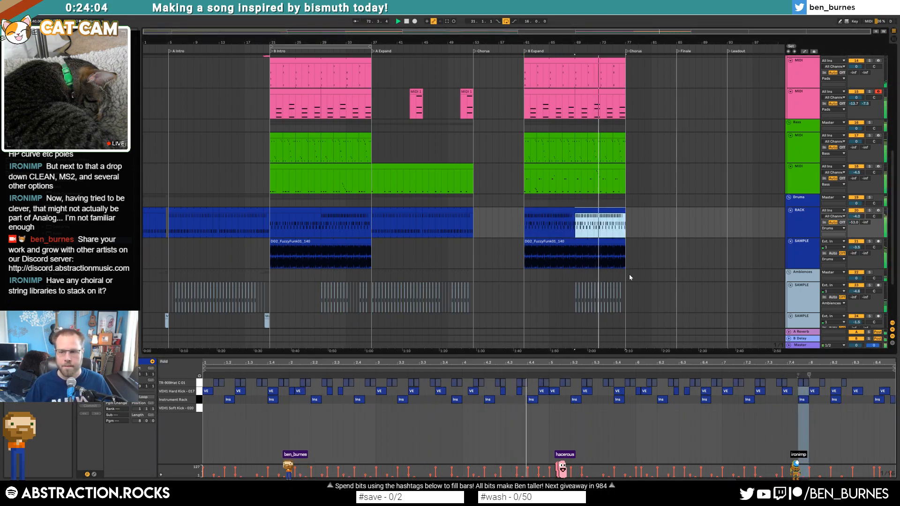
scroll(599, 304, down, 1)
scroll(600, 304, down, 4)
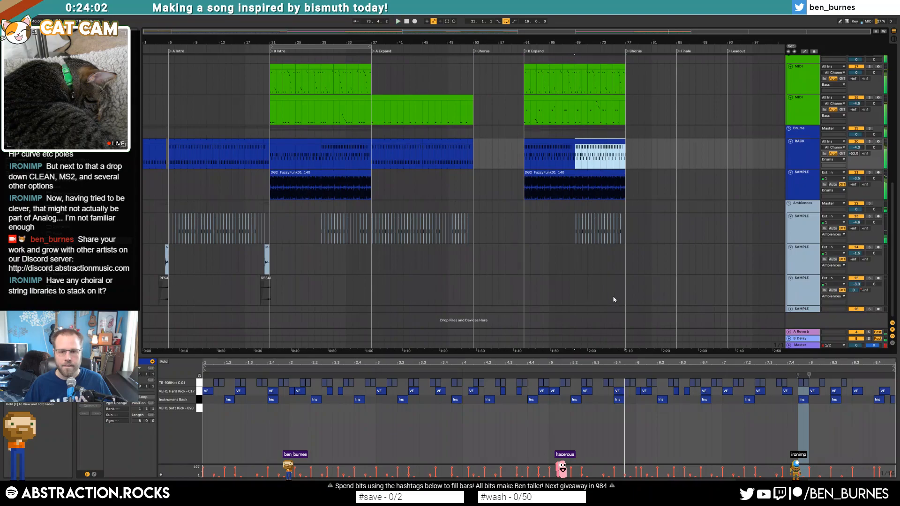
click(592, 98)
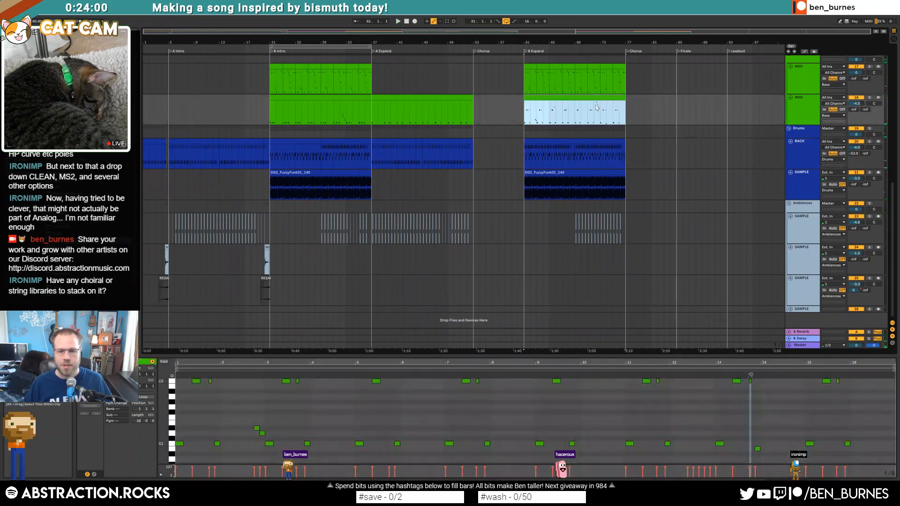
scroll(761, 394, up, 3)
drag(683, 386, 713, 449)
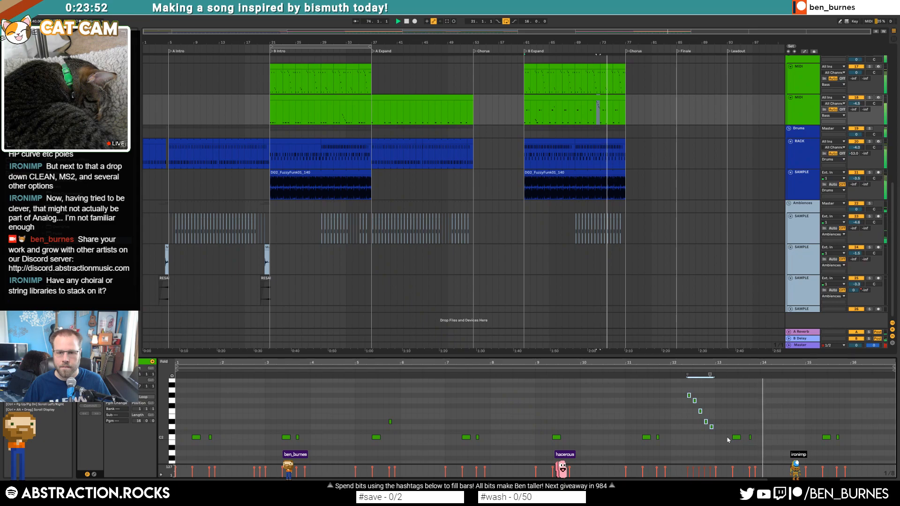
Step: Shorten the VEH1 Hard Kick sample in the drum rack and adjust its fade-out, checking the result in playback
key(shift+Tab)
scroll(600, 218, up, 5)
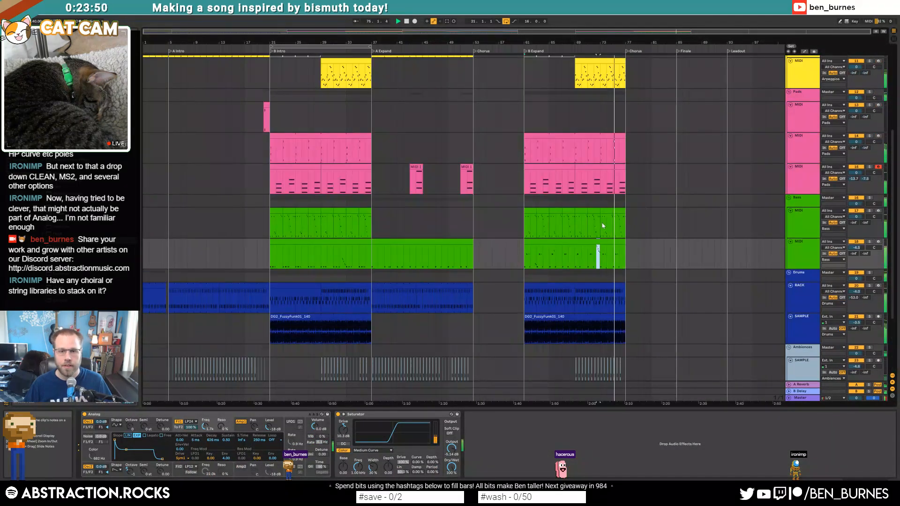
click(592, 299)
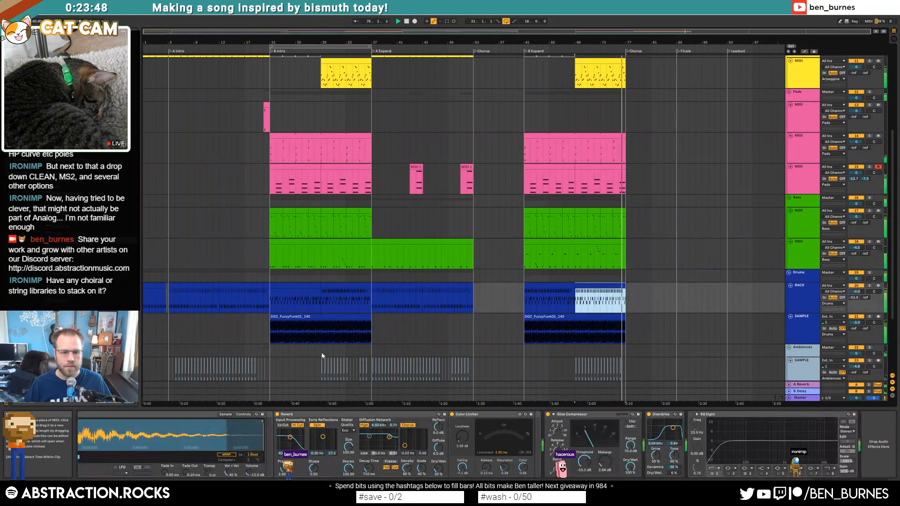
click(852, 484)
key(space)
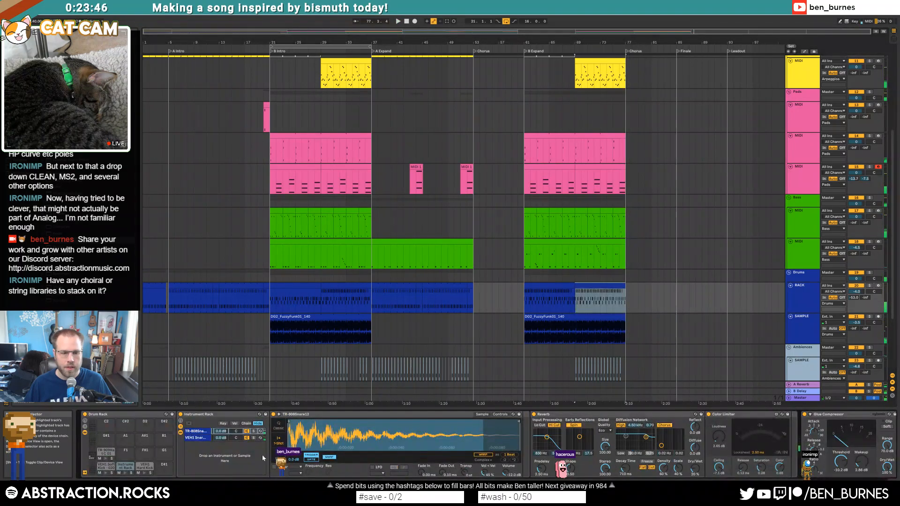
click(144, 470)
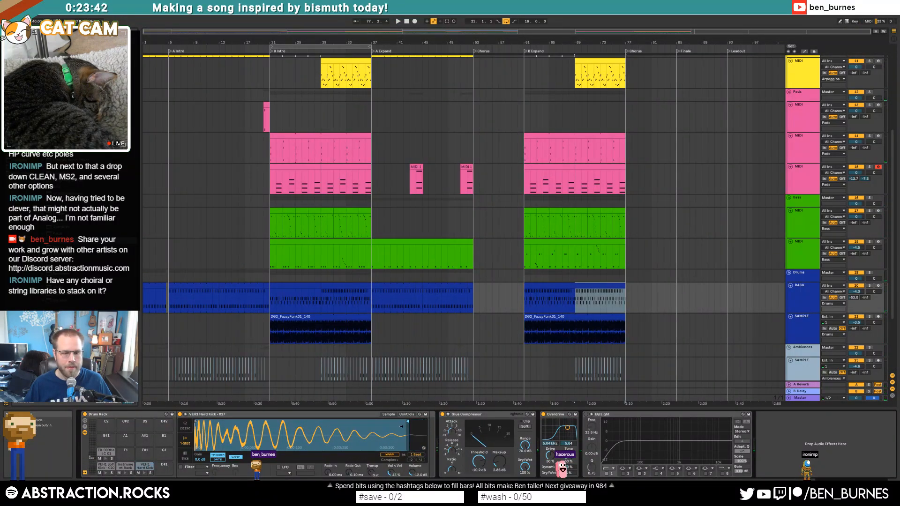
drag(384, 422, 359, 422)
drag(349, 475, 349, 462)
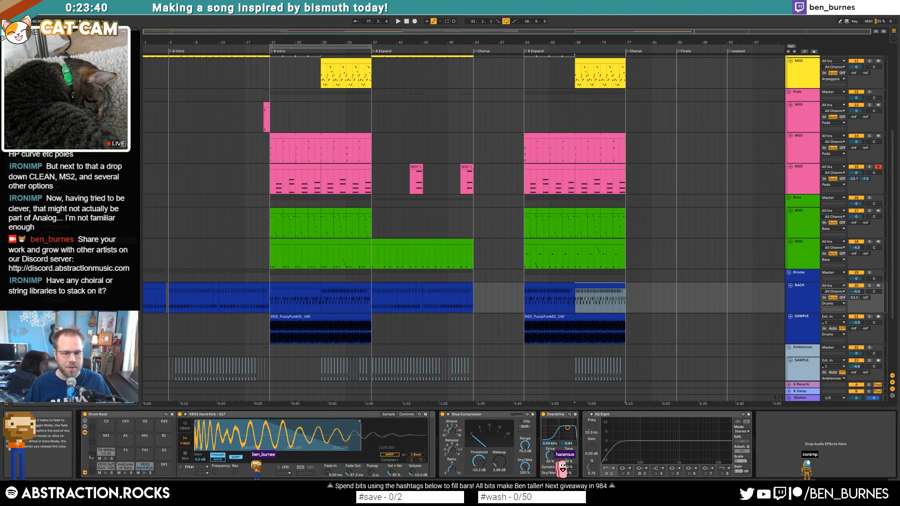
key(space)
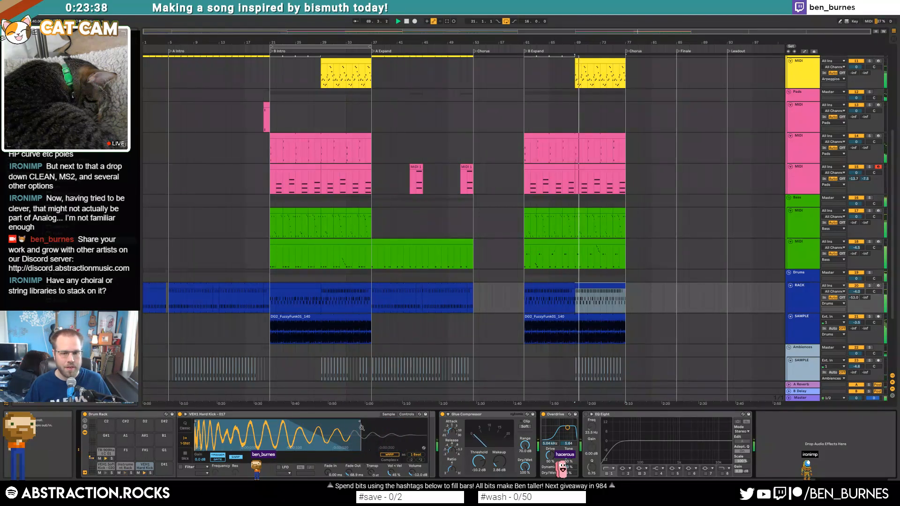
drag(360, 421, 371, 421)
key(space)
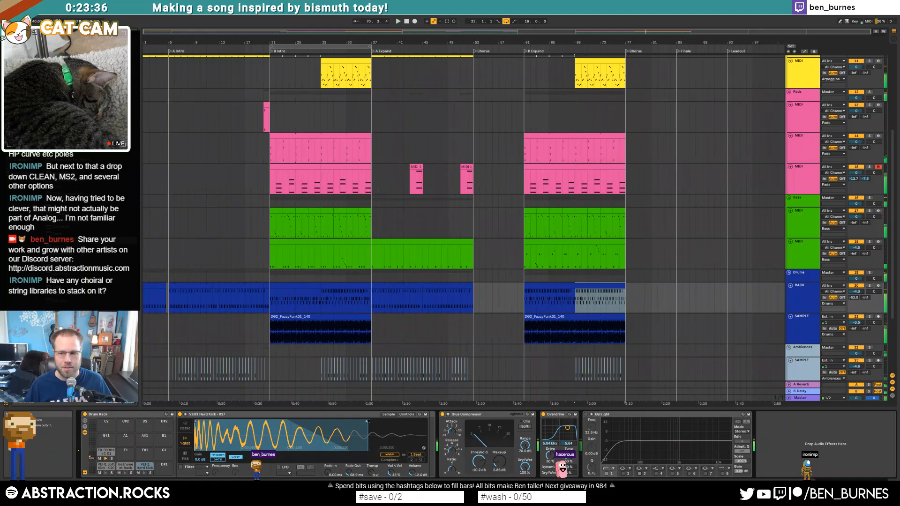
Step: Automate the lower pad's Analog F1 Freq to ramp up into the start of B Expand and play it back
key(shift+Tab)
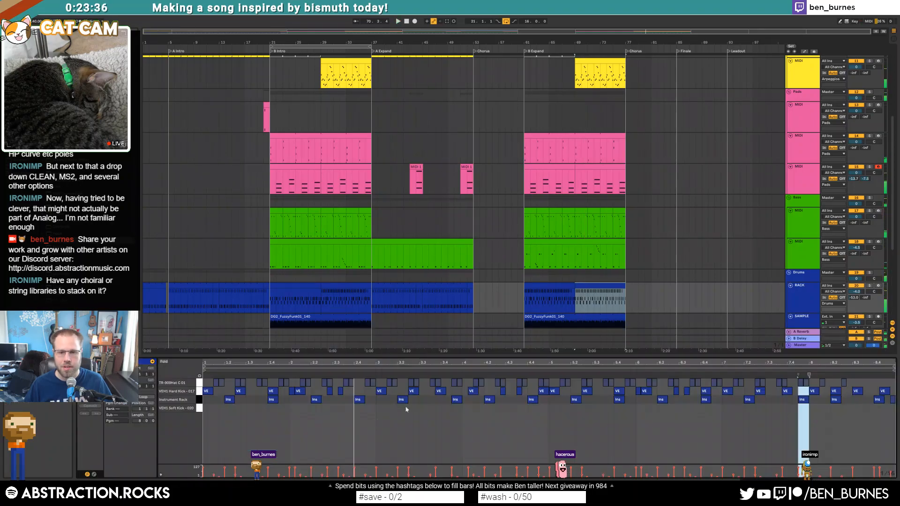
click(565, 165)
key(shift+Tab)
click(220, 428)
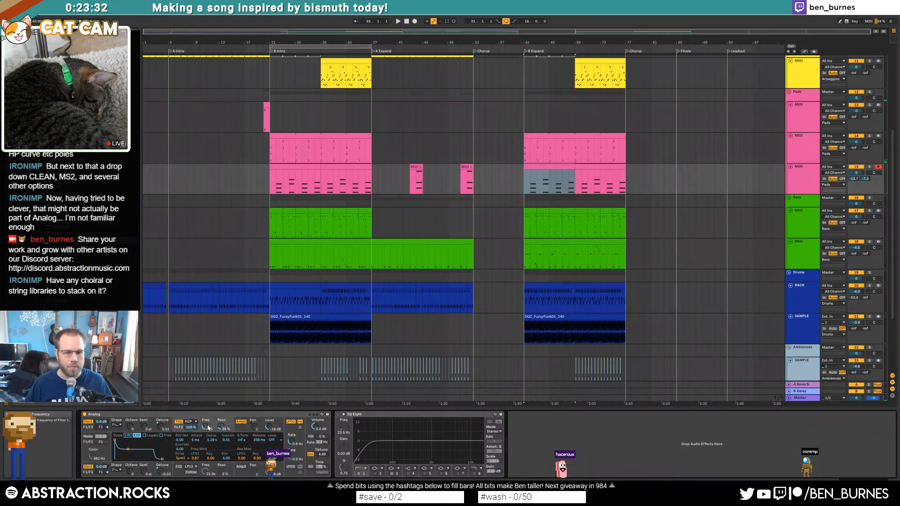
key(a)
click(518, 183)
drag(524, 184, 524, 180)
key(space)
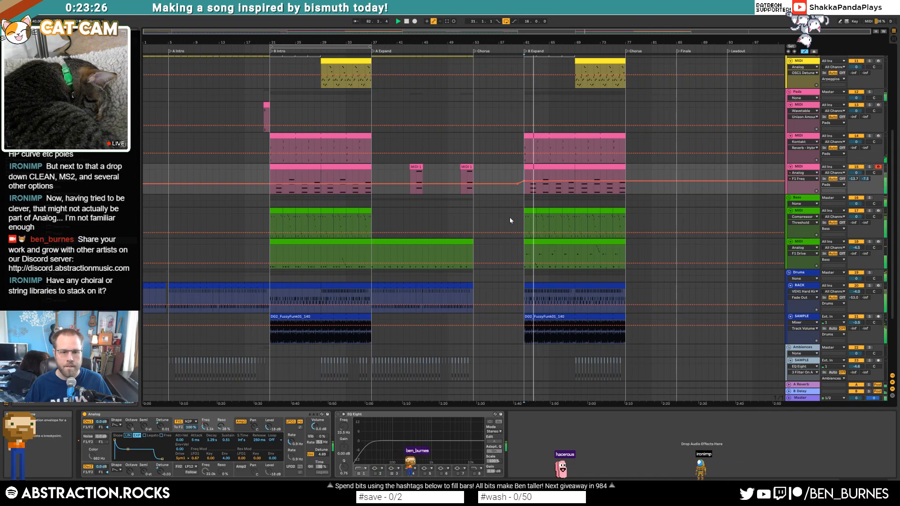
key(space)
Step: Automate the lower pad's B-Delay send to ramp down to about -21 dB at the start of B Expand and listen
click(865, 179)
key(a)
key(a)
click(518, 175)
drag(524, 175, 523, 182)
key(space)
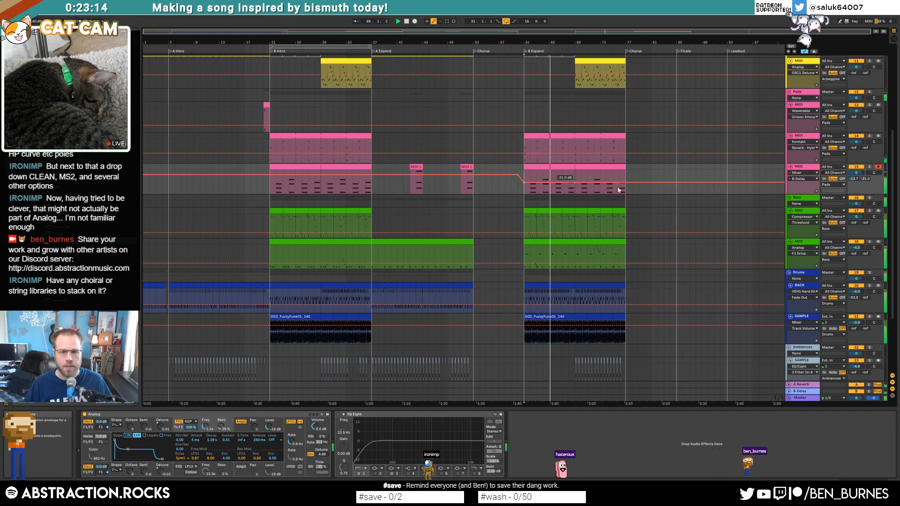
scroll(639, 198, up, 3)
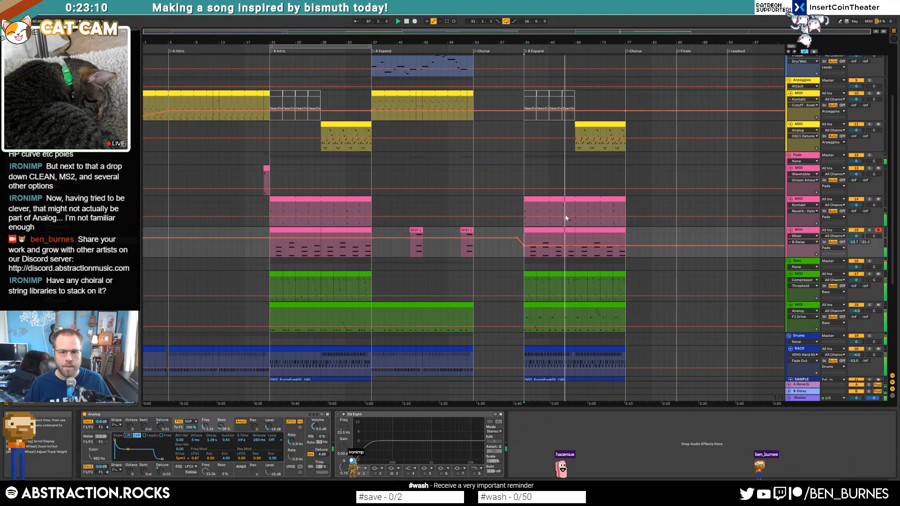
key(space)
Step: Raise the top note of the third pad chord to G3 and that of the fourth chord to A#3 in B Expand's first half
double_click(561, 230)
click(642, 425)
drag(662, 408, 666, 399)
click(818, 401)
key(Up)
key(Up)
key(Up)
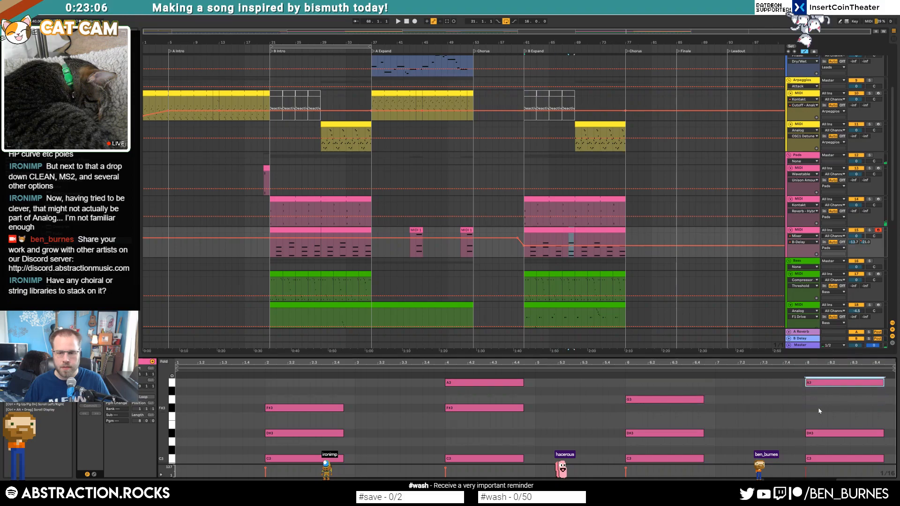
scroll(744, 415, up, 1)
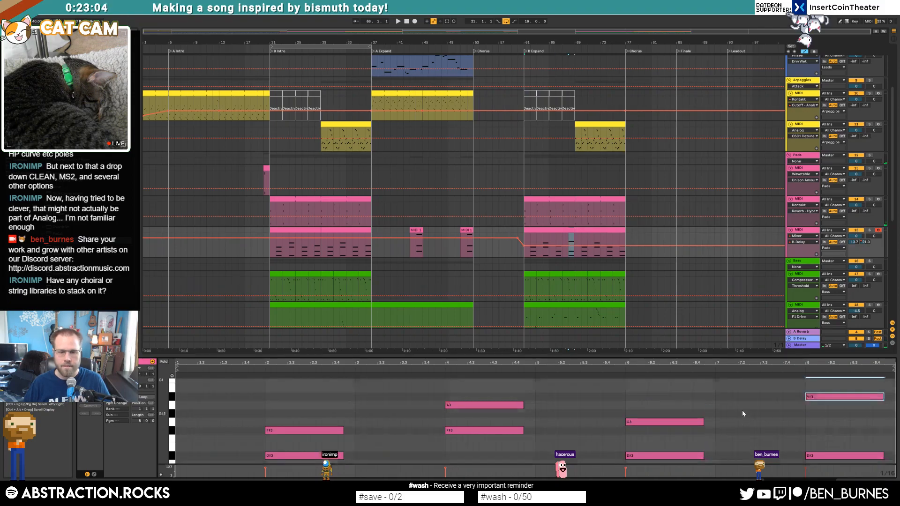
Step: Duplicate the edited pad clip over the second half of B Expand and play it back
click(585, 231)
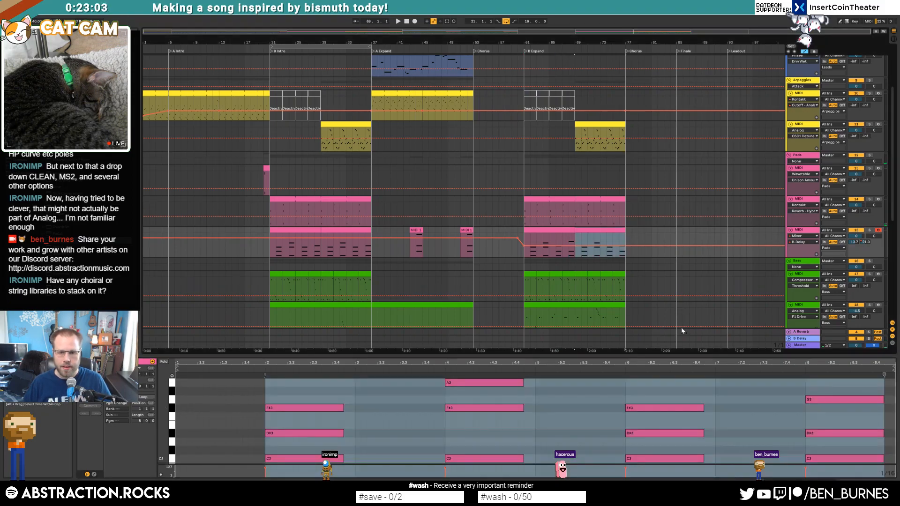
click(562, 229)
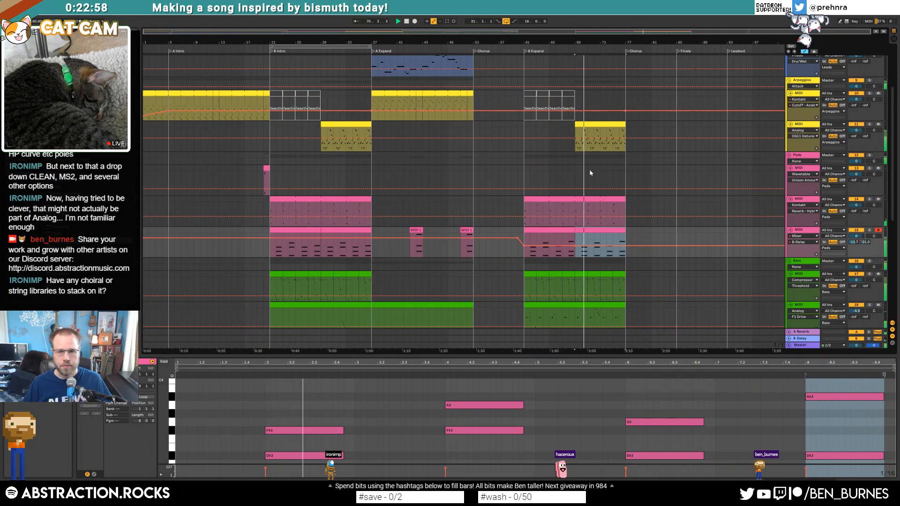
key(shift+Tab)
scroll(628, 170, up, 5)
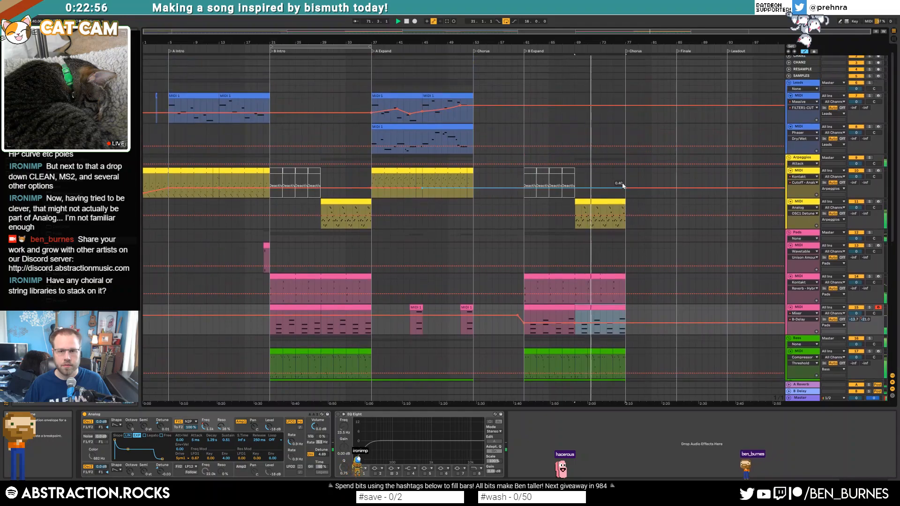
scroll(622, 186, up, 1)
key(space)
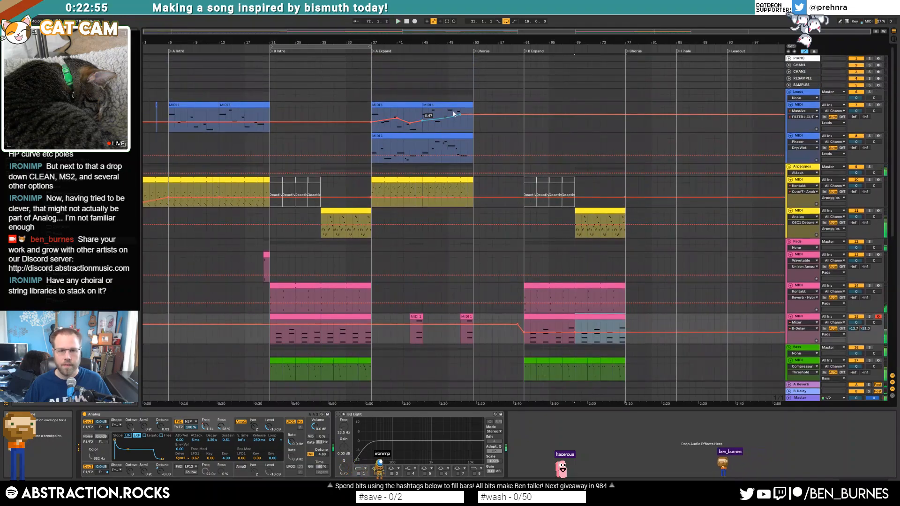
Step: Record a MIDI lead phrase on the first Leads track from bar 69 and select the recorded clip
click(577, 108)
key(a)
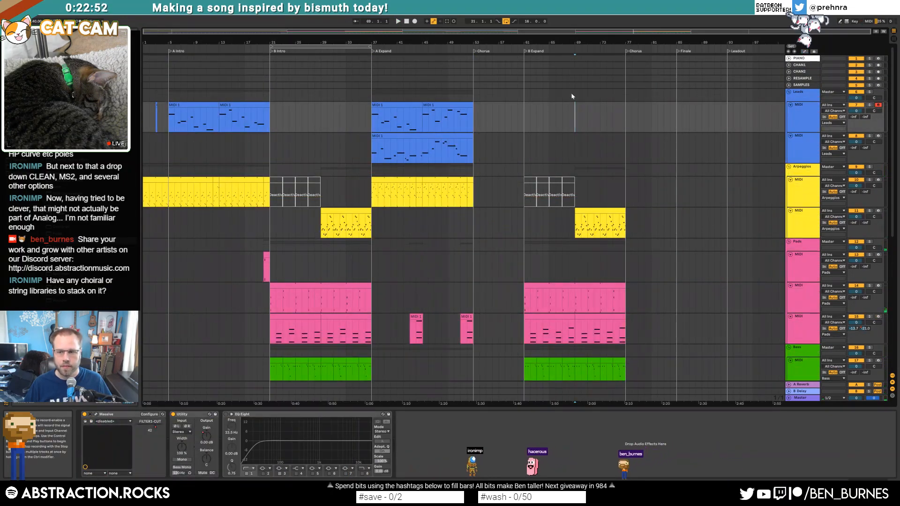
key(F9)
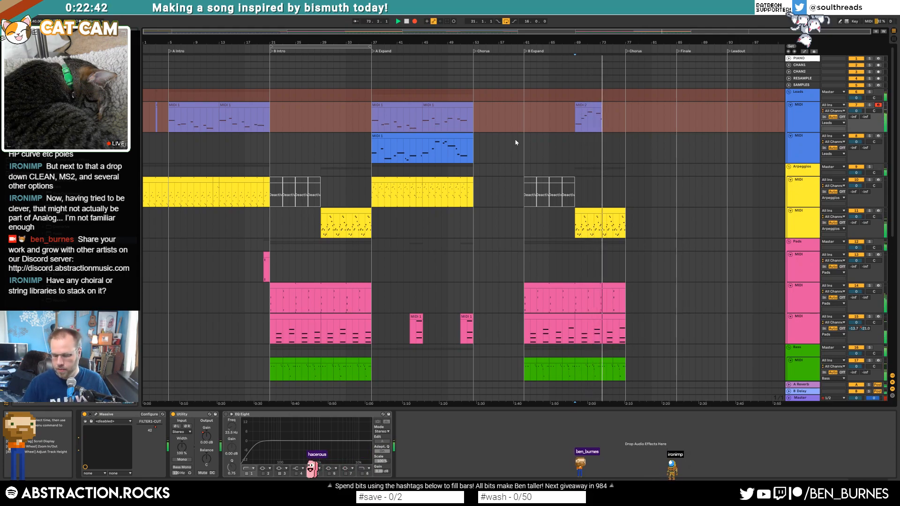
key(space)
click(588, 103)
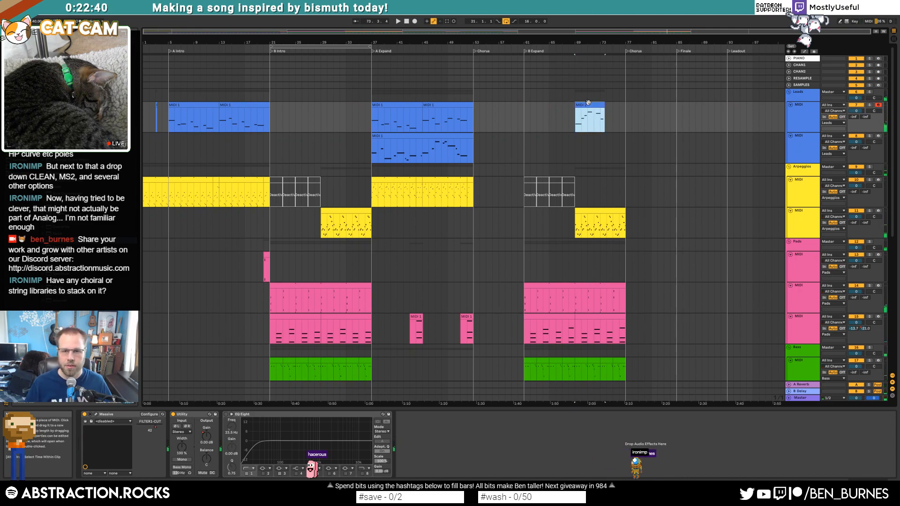
Step: Re-record the MIDI lead on the first Leads track over the second half of B Expand, from bar 69 to 77
key(F9)
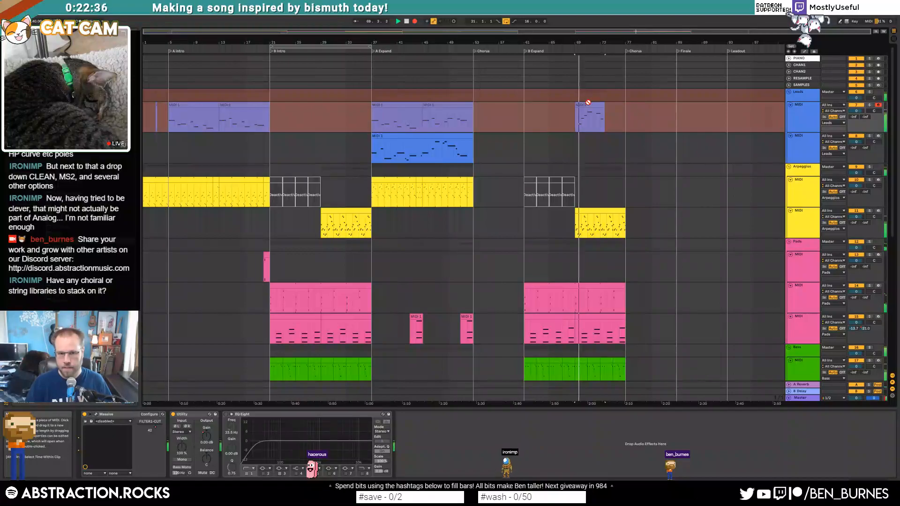
key(space)
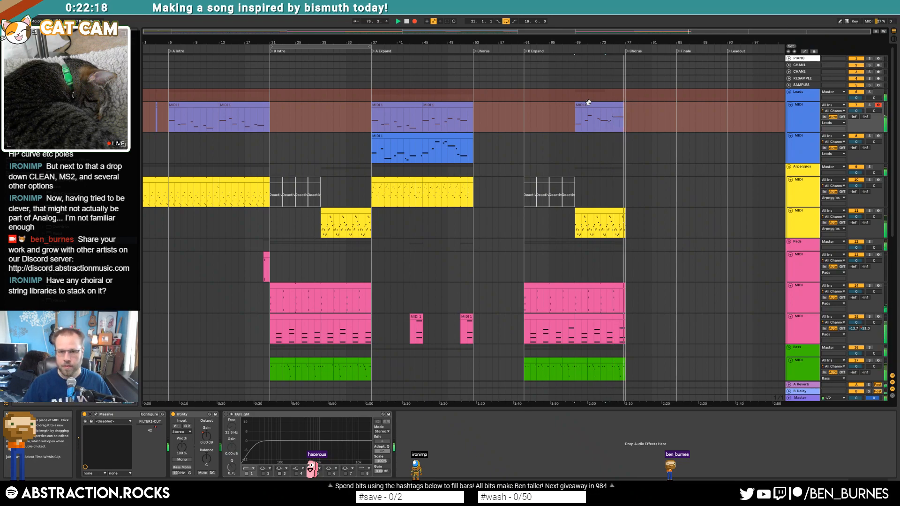
key(space)
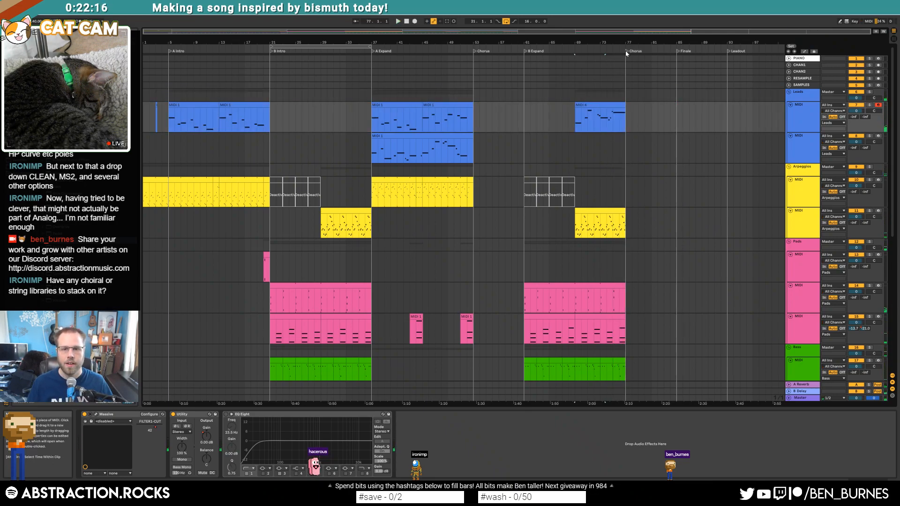
Step: Move the Finale locator to the end of B Expand at bar 77 and play the song from the beginning
drag(678, 55, 627, 56)
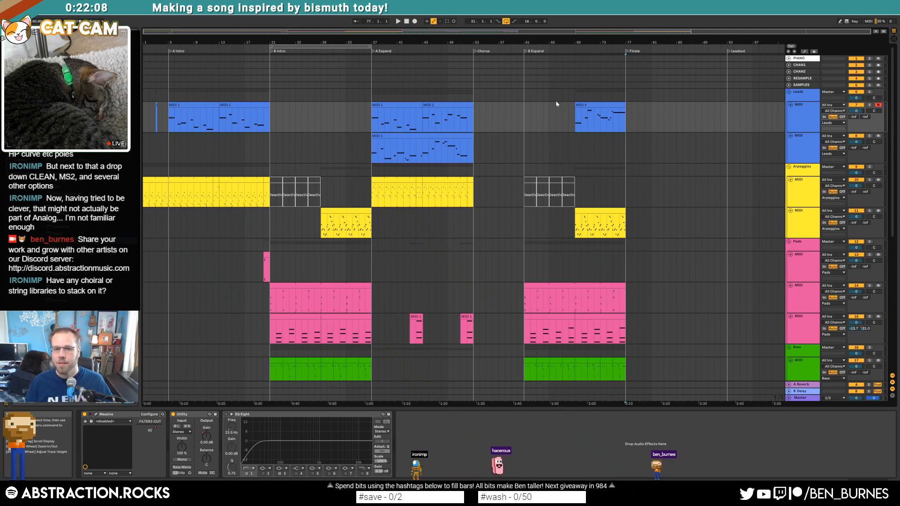
click(524, 120)
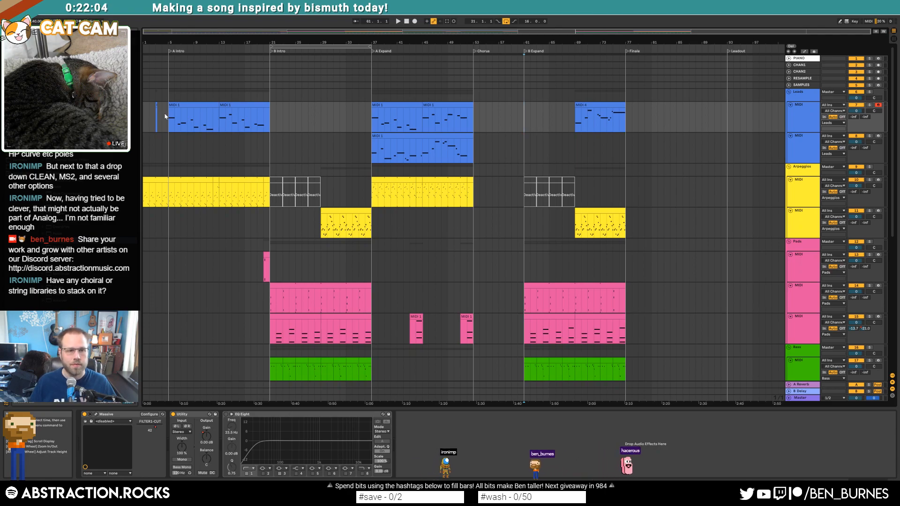
click(407, 21)
key(space)
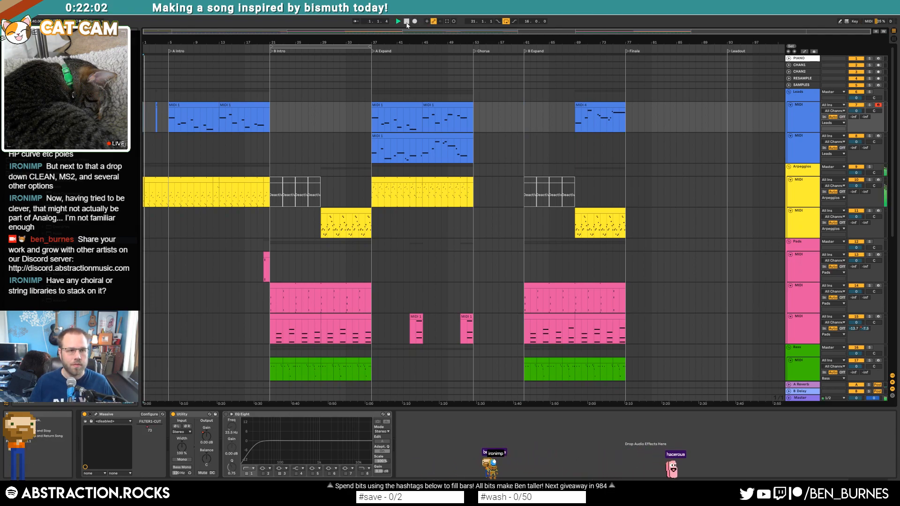
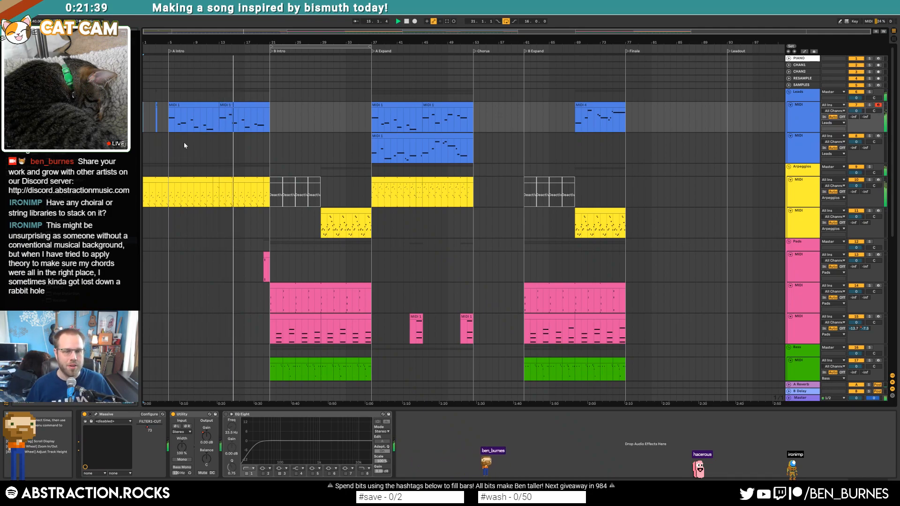
Step: Add EQ Eight after Saturator on the lower Bass track, enable band 1 and make a deep cut at about 167 Hz
scroll(211, 153, down, 3)
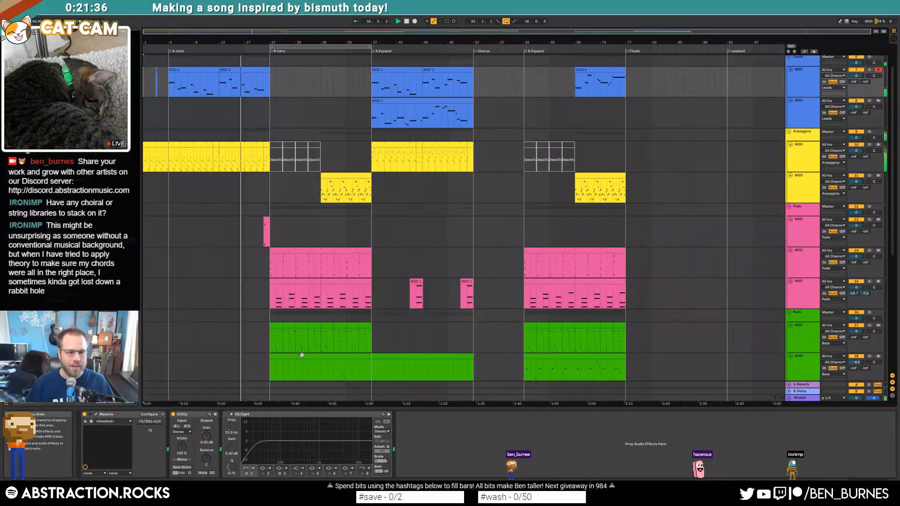
click(282, 370)
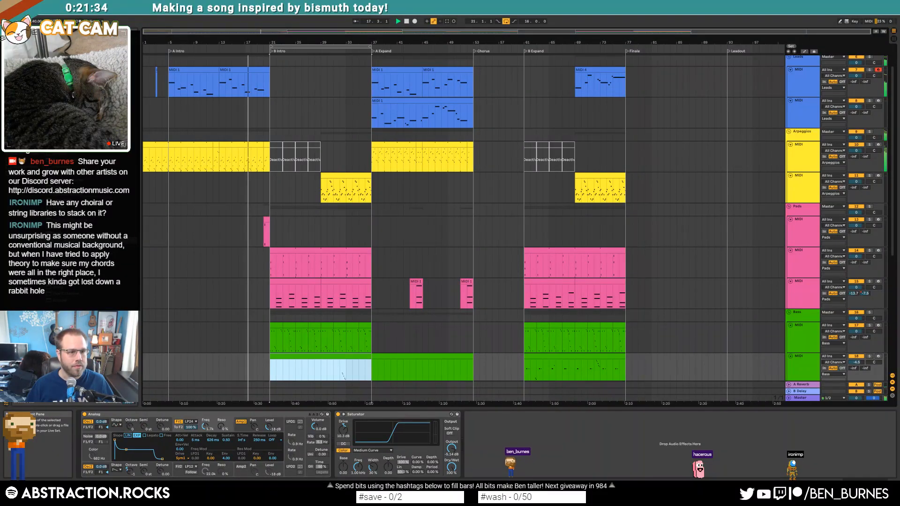
drag(65, 294, 530, 446)
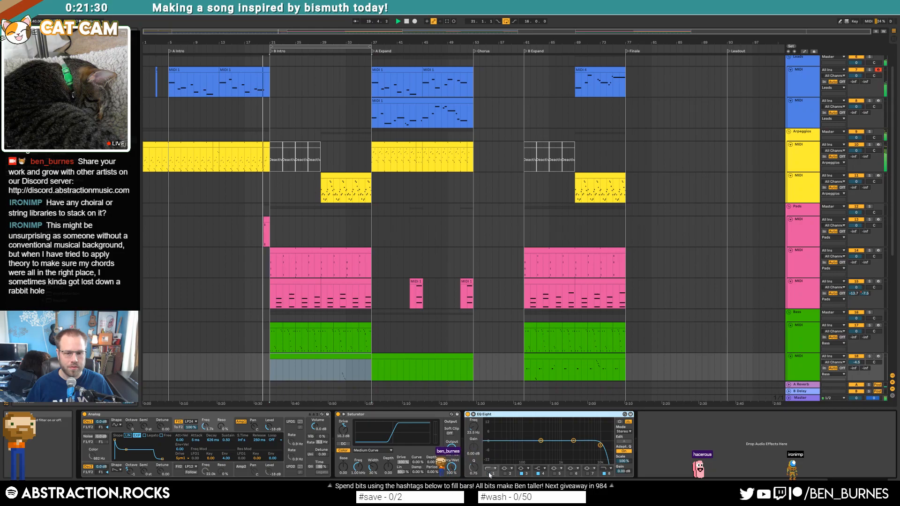
click(491, 473)
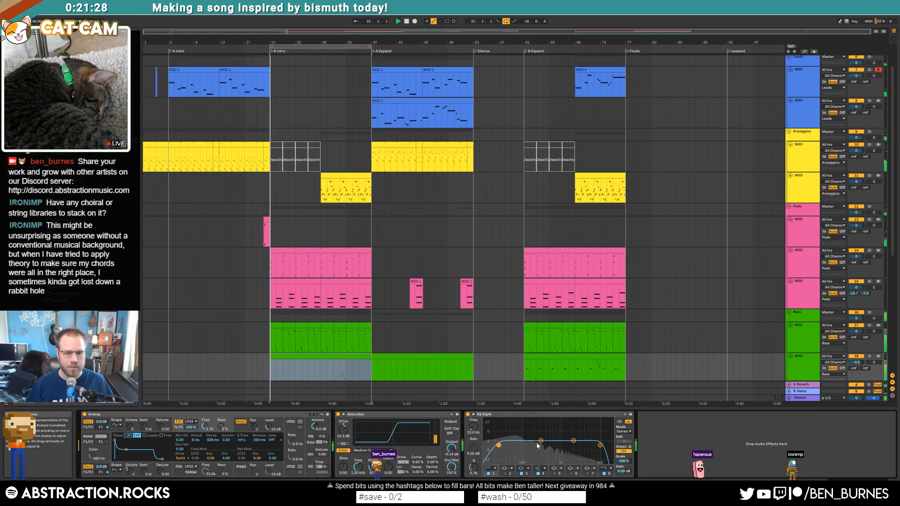
drag(539, 442, 531, 462)
drag(474, 465, 474, 471)
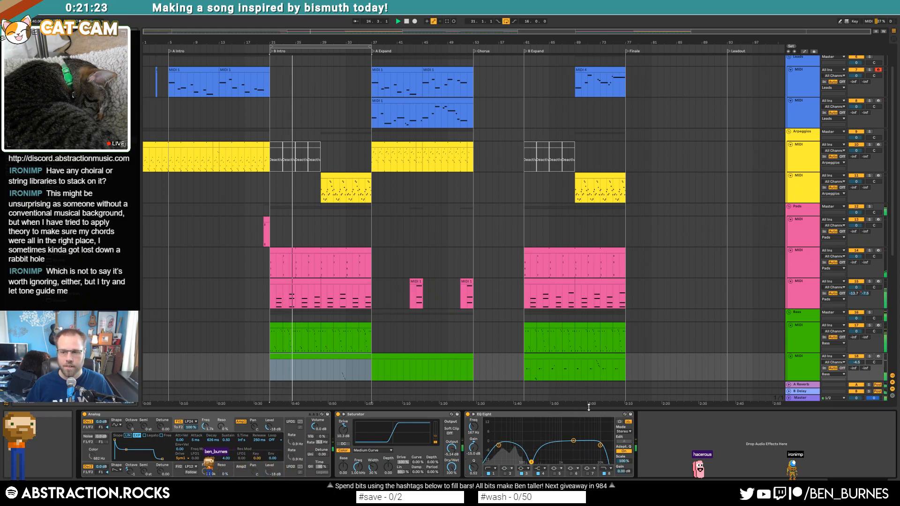
Step: Move EQ Eight before Saturator and reshape its curve with band 1 off, a shallow low-mid cut, a boost near 383 Hz and a lower high cut
drag(578, 415, 337, 417)
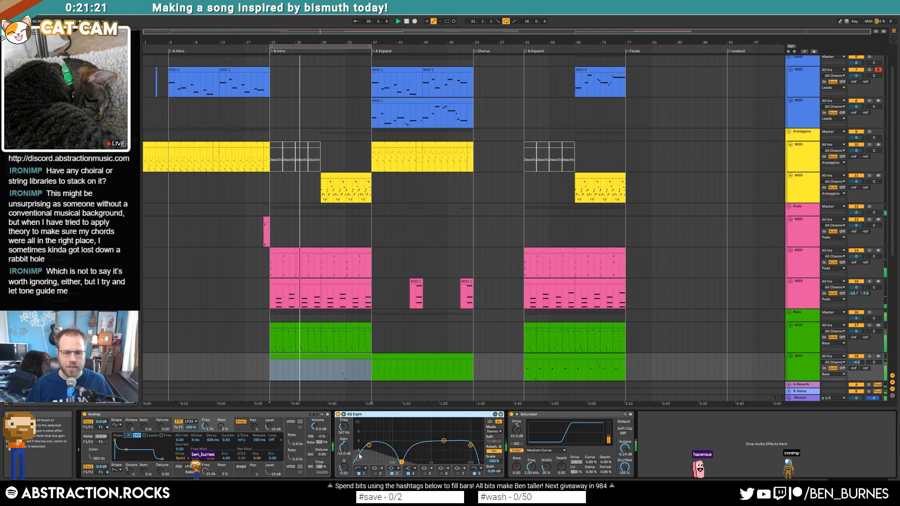
drag(401, 463, 405, 463)
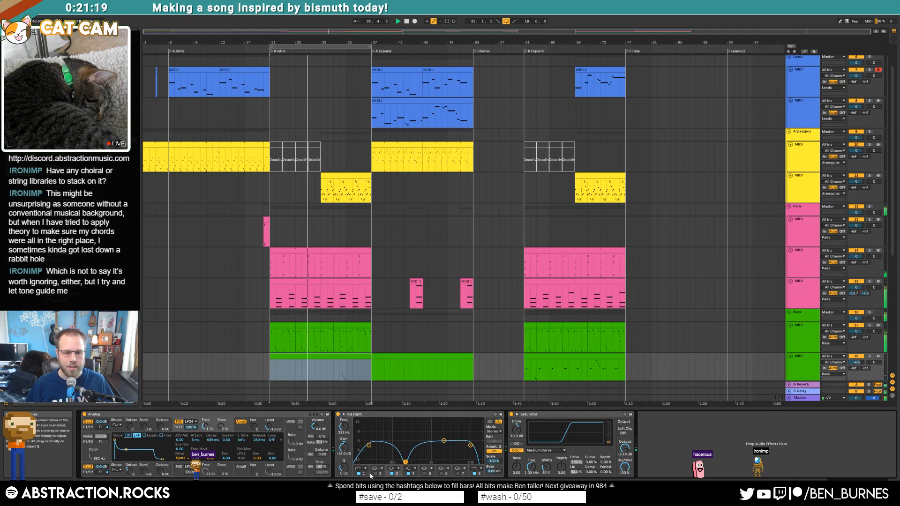
drag(406, 462, 403, 447)
click(359, 474)
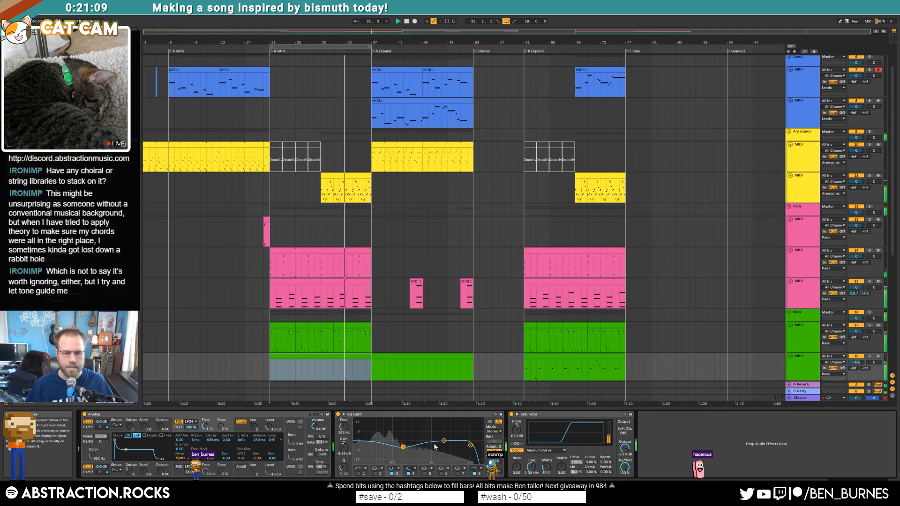
drag(445, 441, 421, 431)
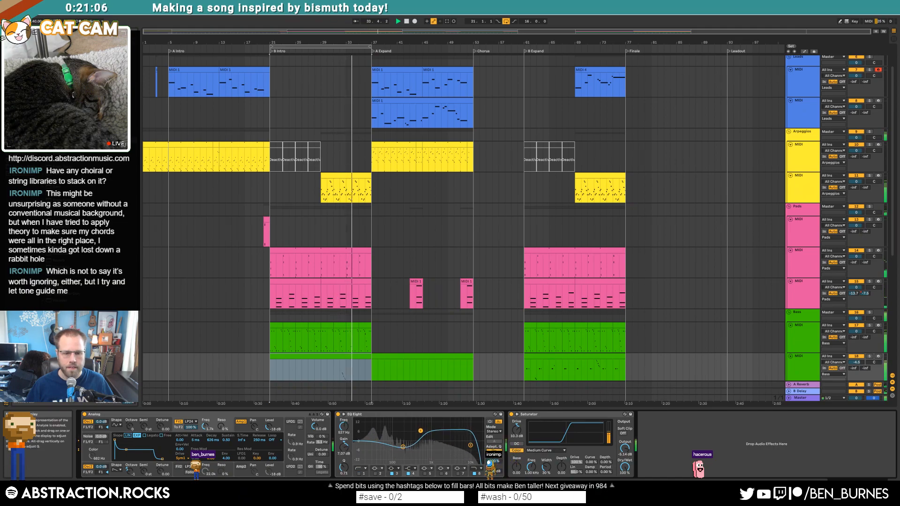
drag(464, 455, 465, 458)
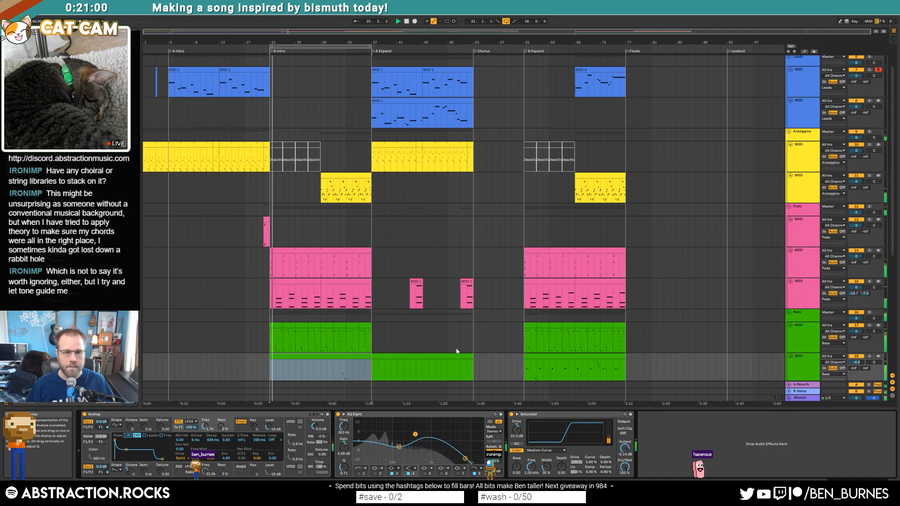
Step: Turn off arrangement looping and play on into A Expand
key(space)
click(505, 22)
click(361, 52)
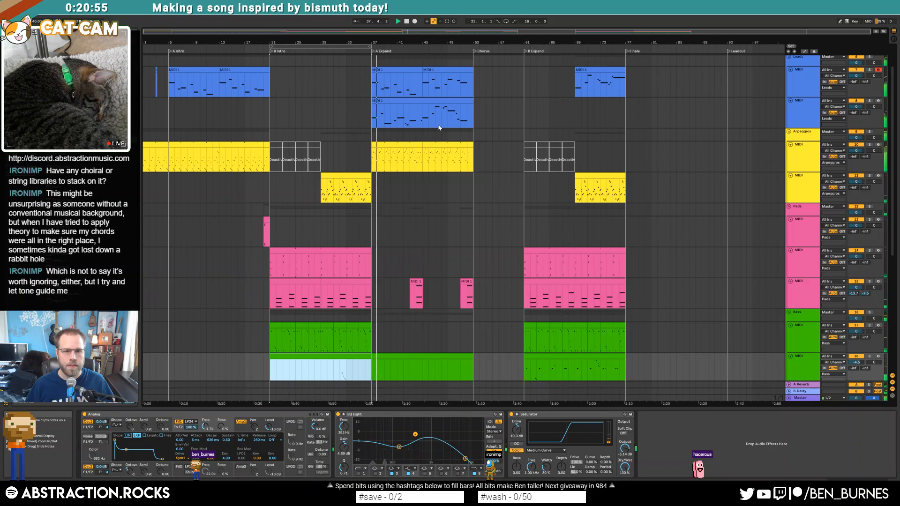
Step: Check the Ethereal Earth settings in Kontakt on the second Leads track
click(424, 108)
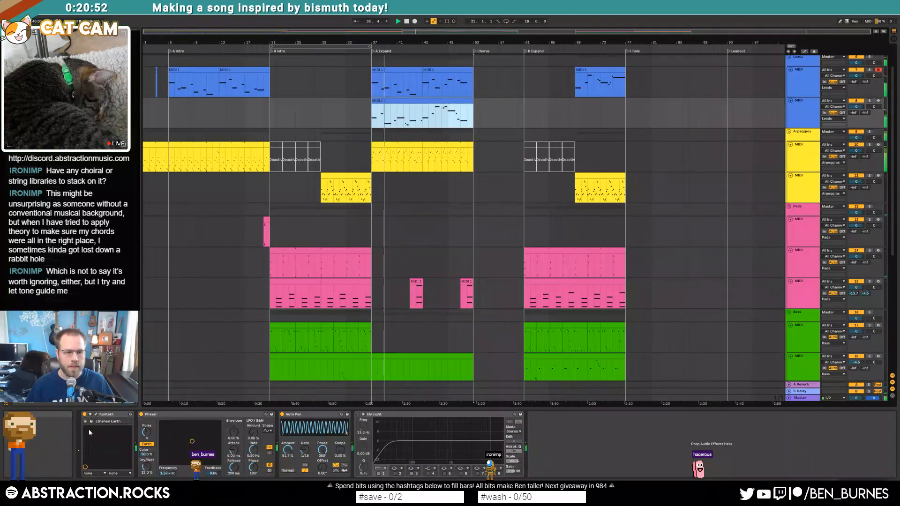
click(96, 415)
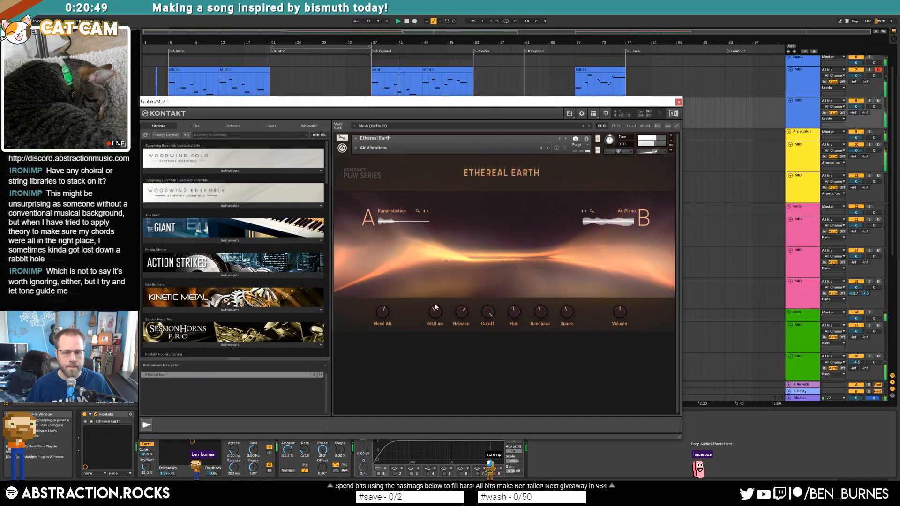
click(677, 102)
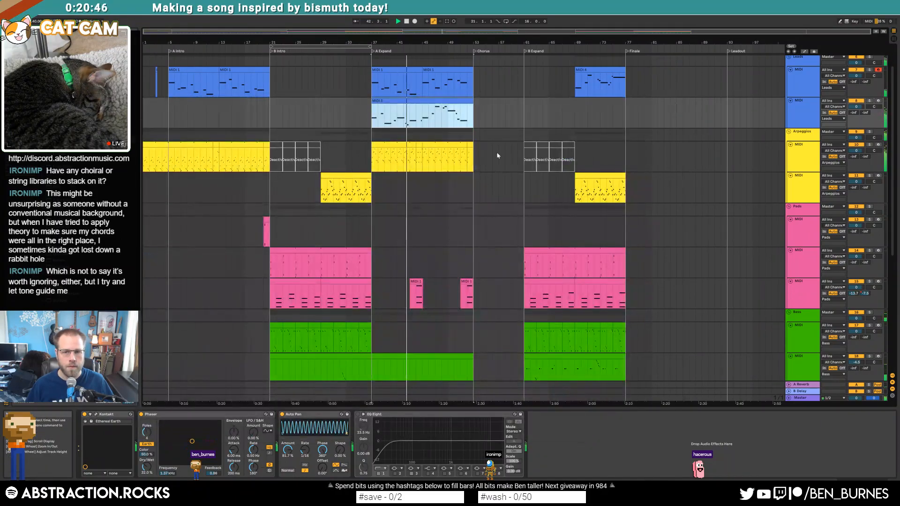
Step: Raise the long note at bar 7 of the second Leads track's A Expand clip by one semitone and listen
key(shift+Tab)
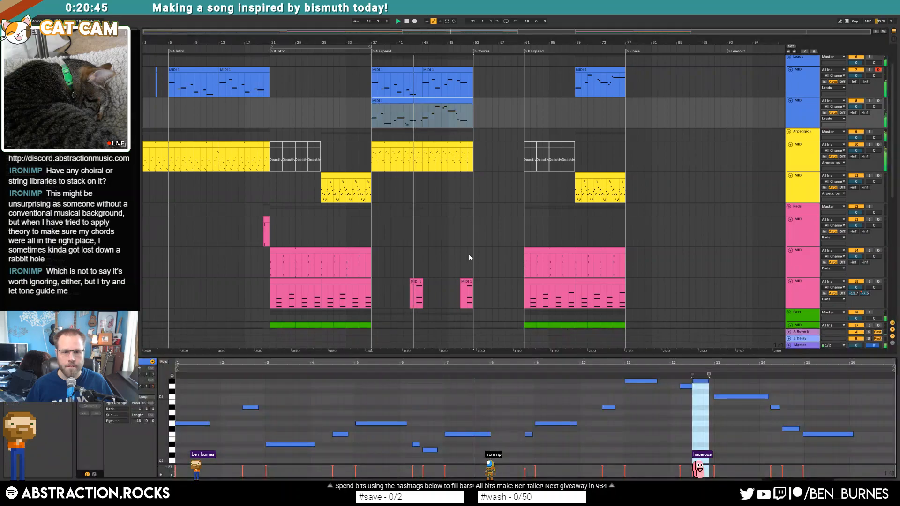
click(473, 434)
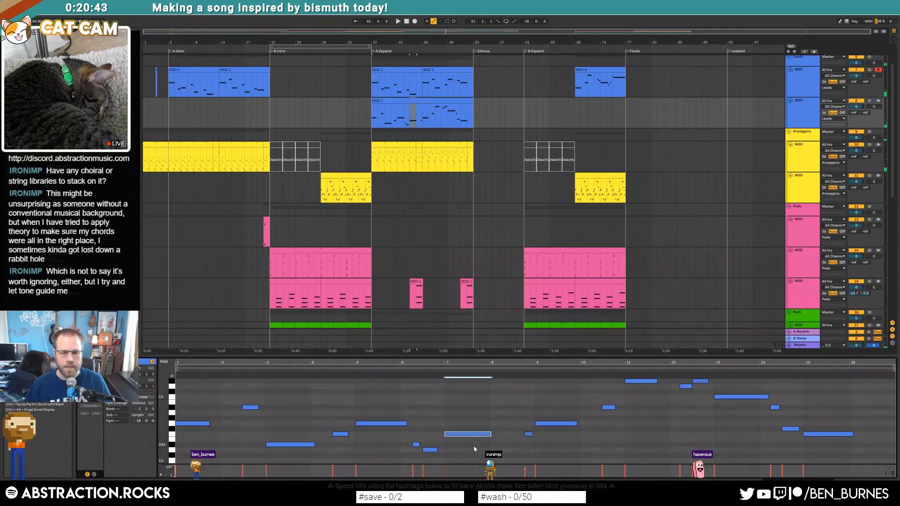
key(Up)
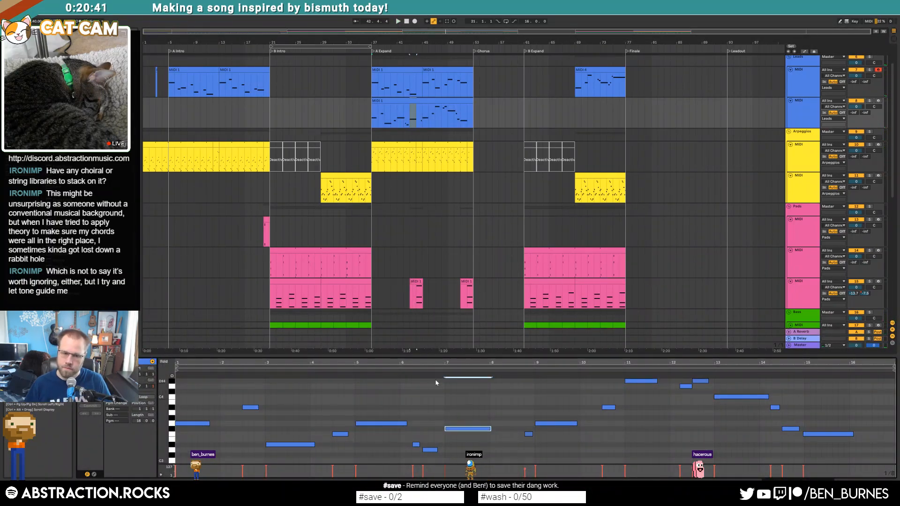
key(space)
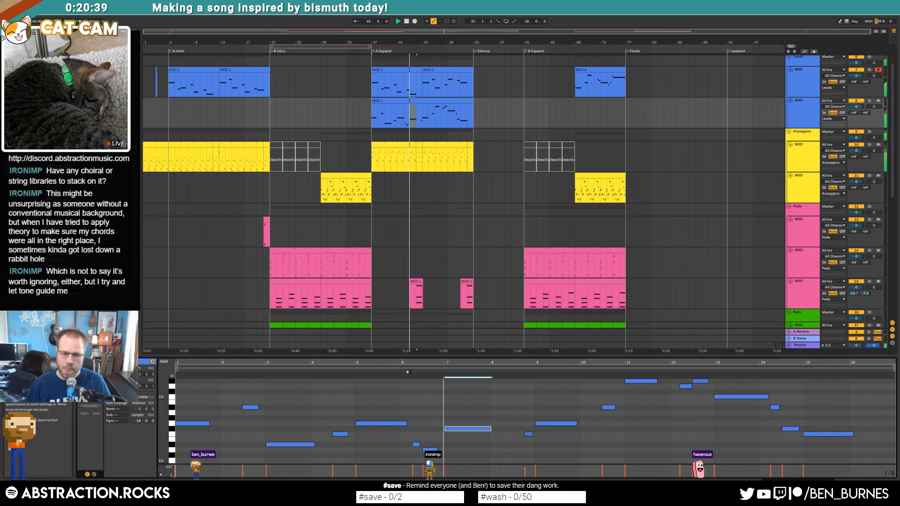
Step: Tighten the timing of the second Leads track's A Expand notes by nudging and quantizing them, and close the note view
drag(417, 444, 414, 444)
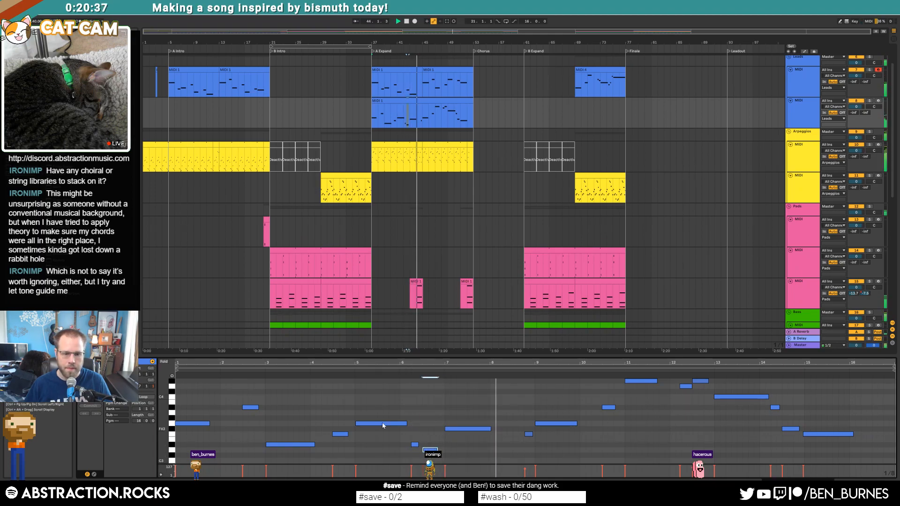
click(272, 444)
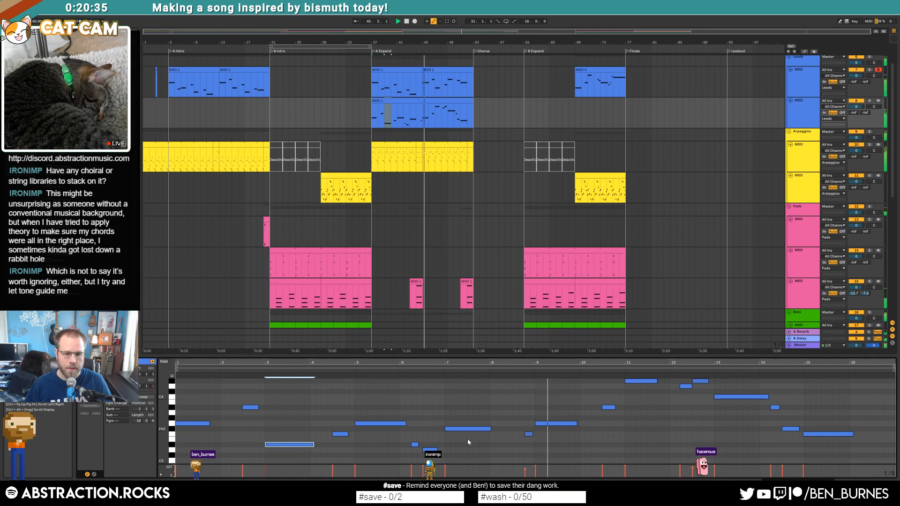
click(556, 423)
click(687, 387)
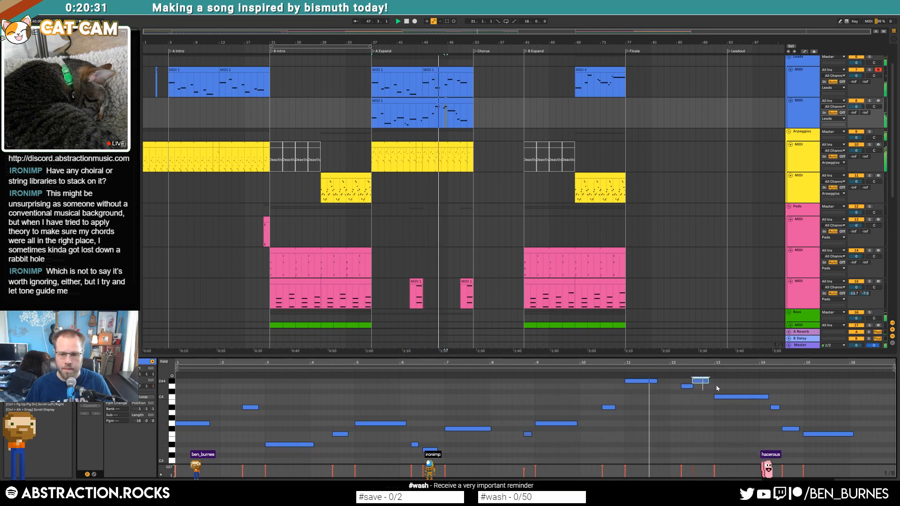
click(750, 397)
drag(781, 415, 821, 441)
key(ctrl+u)
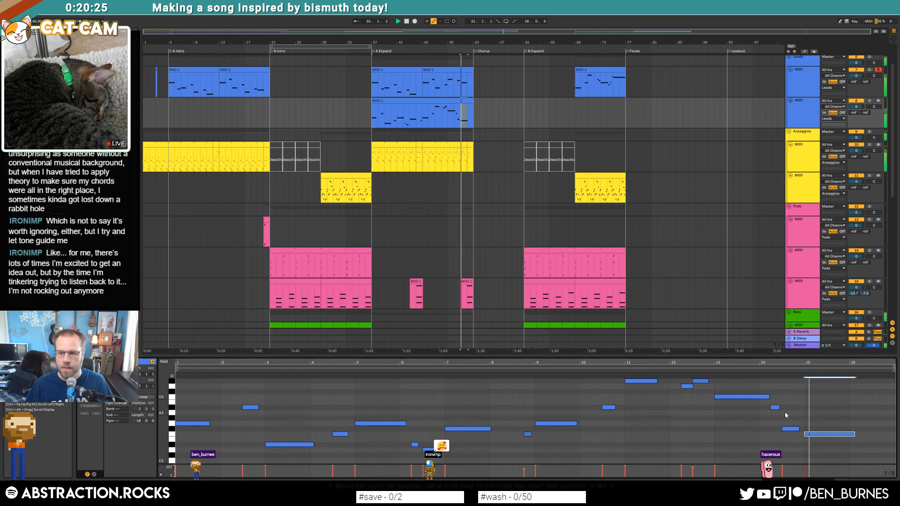
key(shift+Tab)
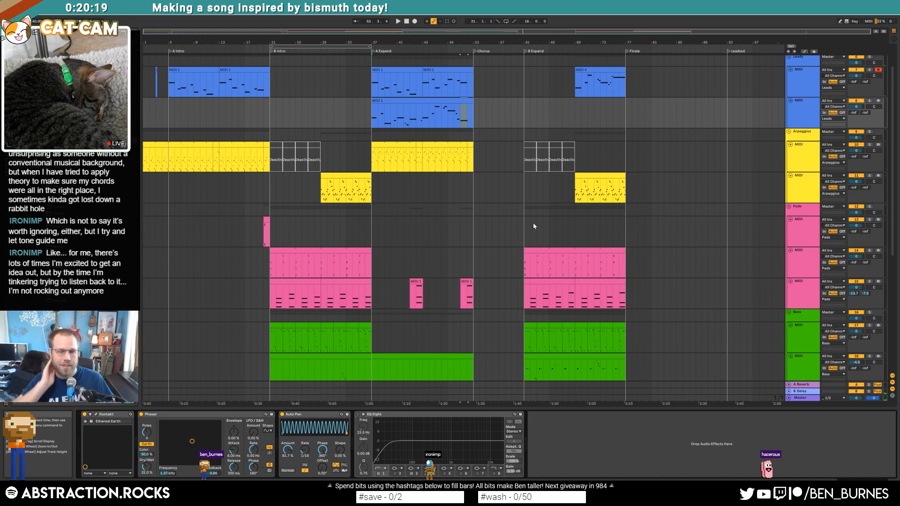
Step: Play the arrangement from the start of B Intro at bar 21
click(526, 51)
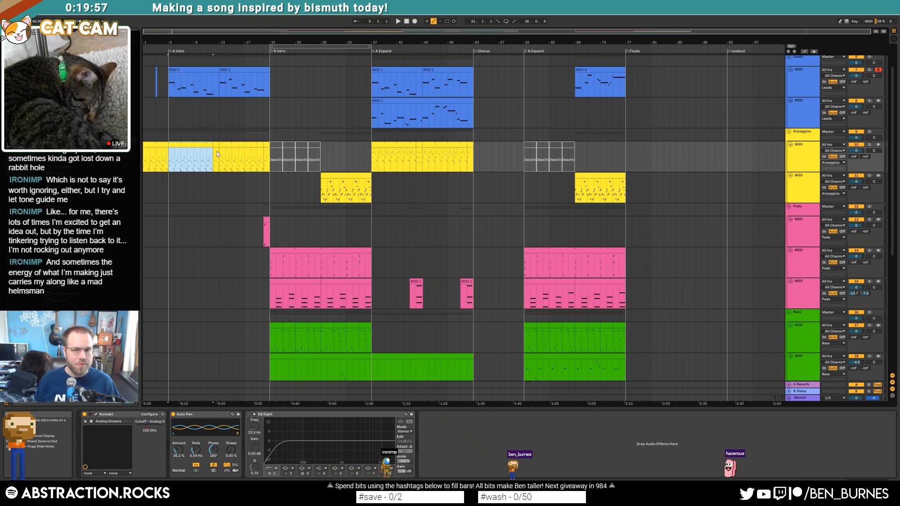
click(272, 156)
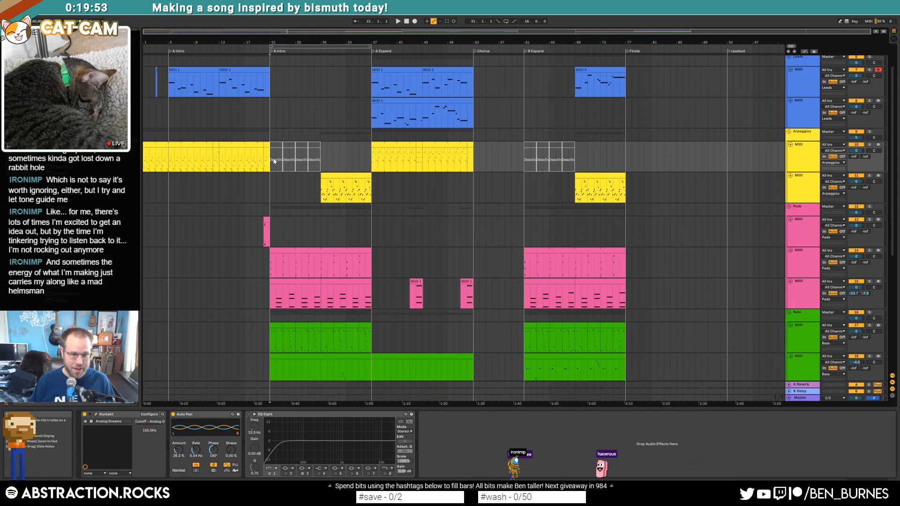
key(space)
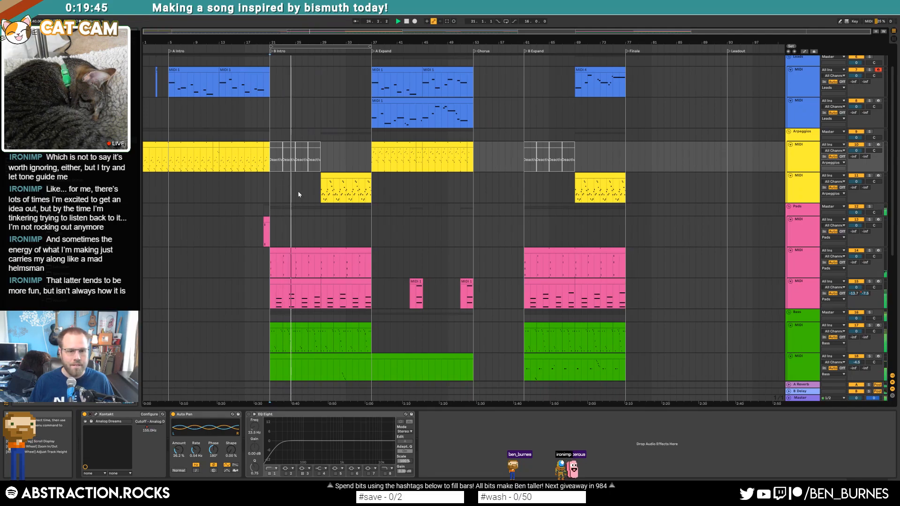
Step: Raise the descending fill at bar 12 of the second Bass track's B Intro clip by one octave, listen, and close the note view
scroll(273, 165, down, 3)
click(309, 273)
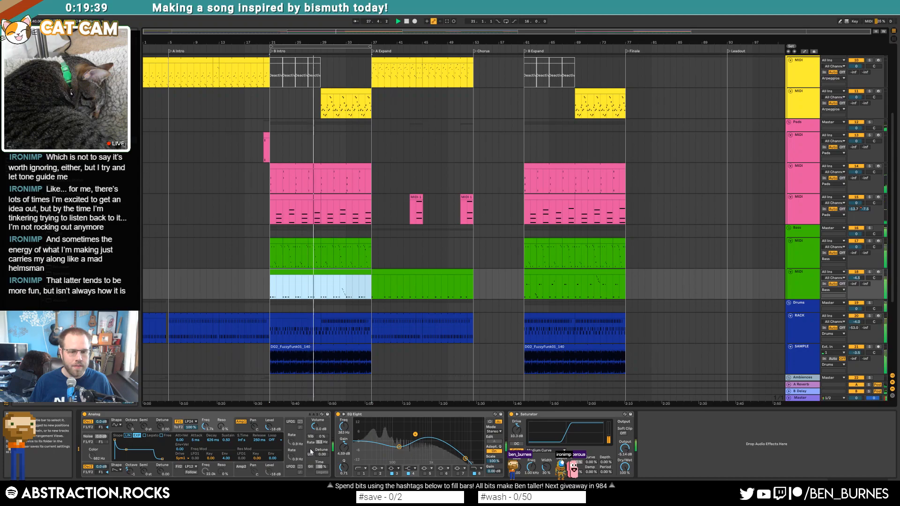
key(shift+Tab)
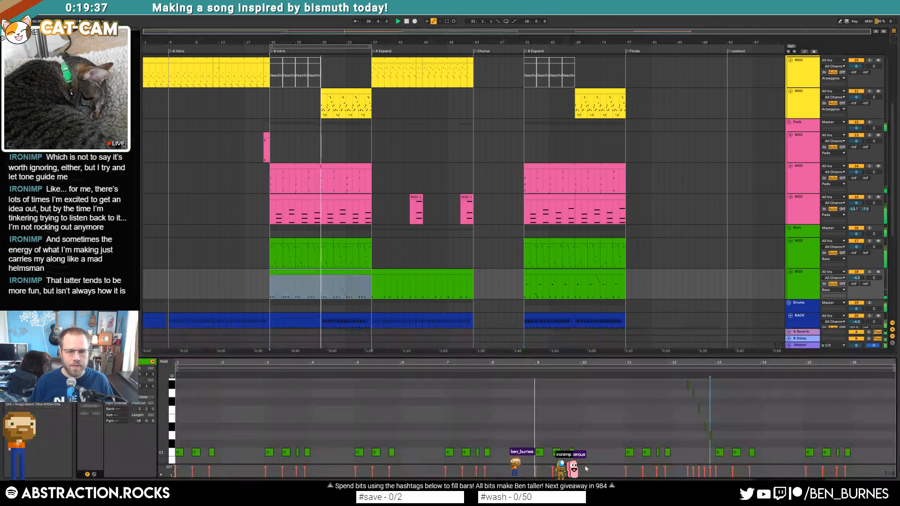
scroll(551, 438, up, 3)
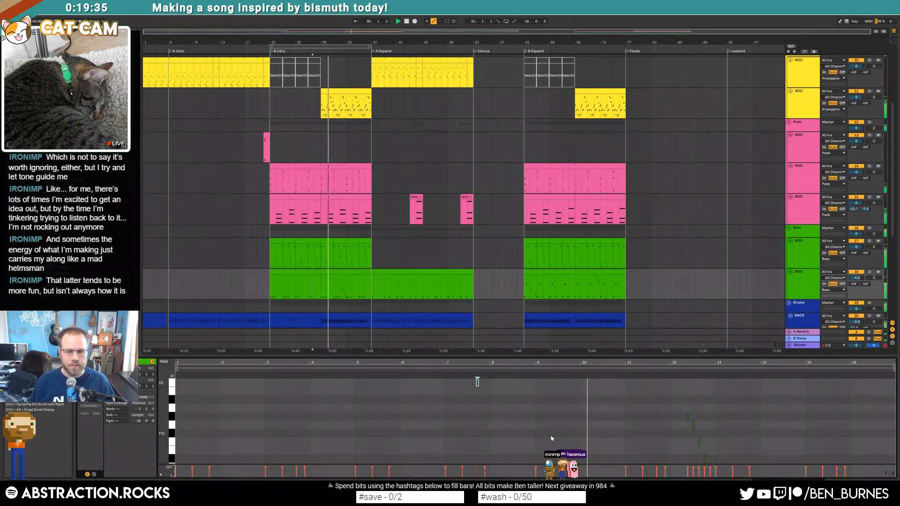
scroll(551, 438, down, 2)
drag(667, 394, 712, 449)
key(shift+Up)
drag(694, 390, 696, 389)
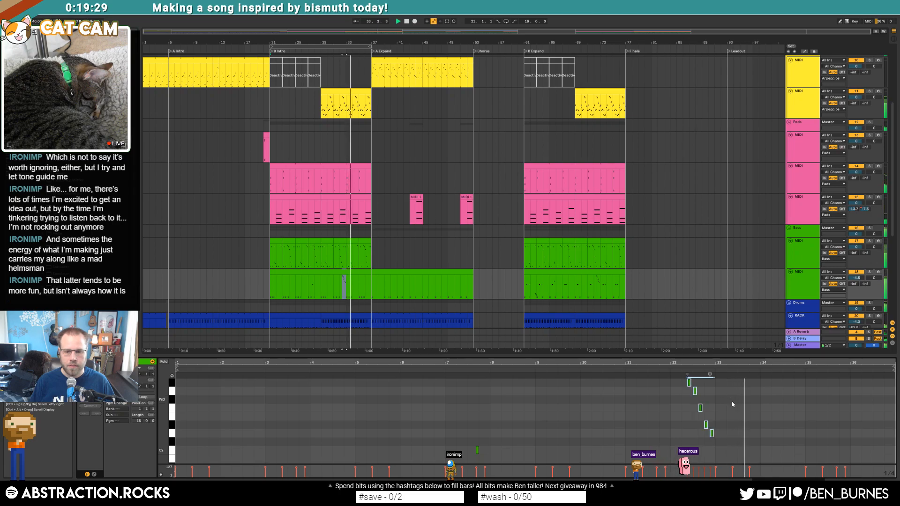
key(shift+Tab)
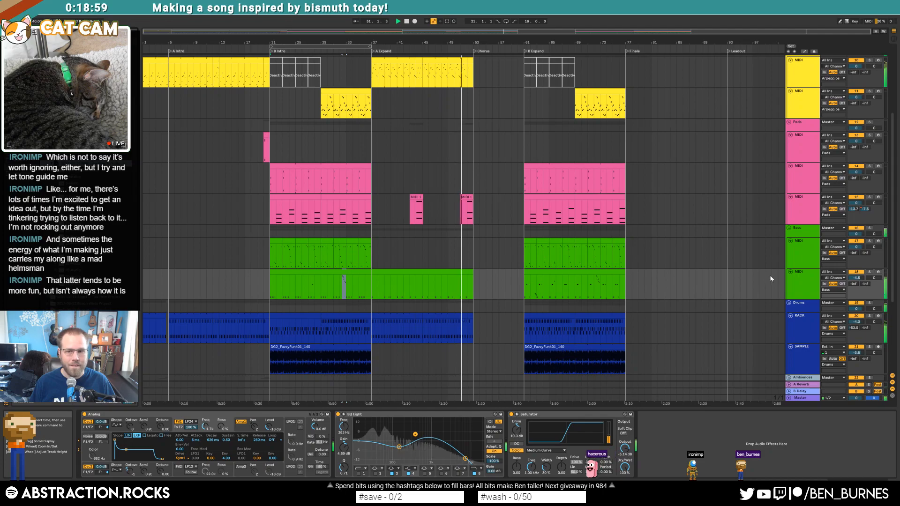
Step: Stop playback, import the Massive track below the second Bass track, and unfold it
click(800, 277)
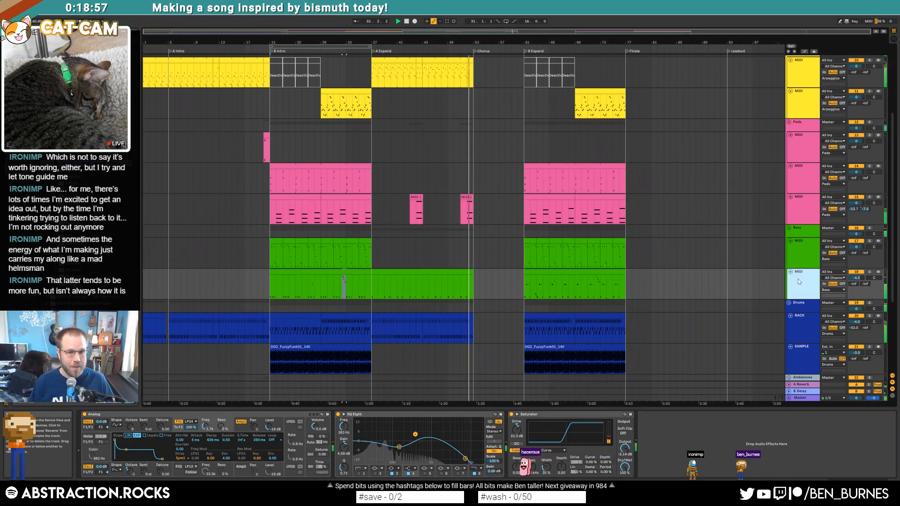
key(space)
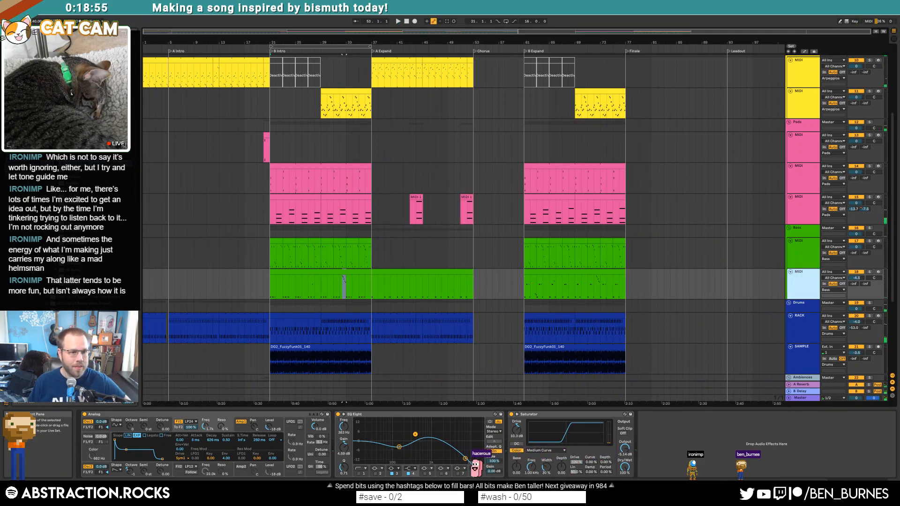
drag(84, 230, 487, 302)
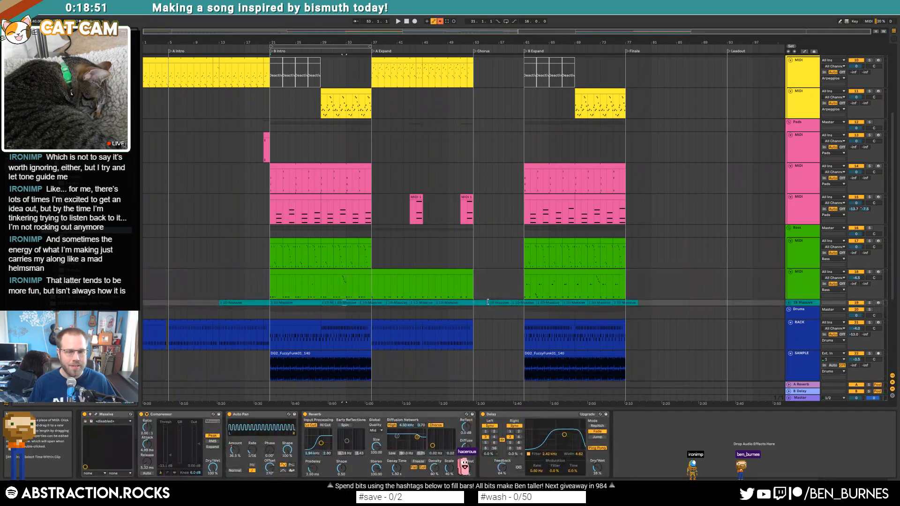
click(788, 303)
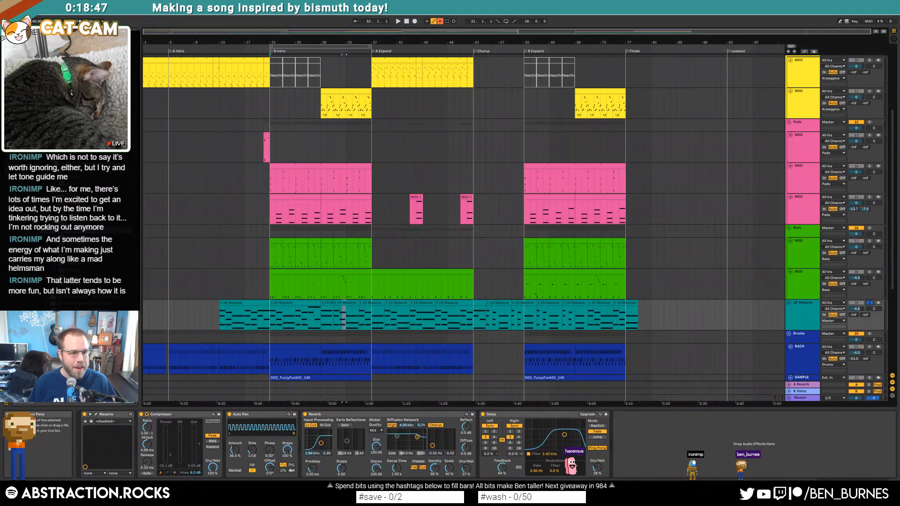
Step: Import the blue Analog track with its 12-Kontakt clips below the Massive track and audition it soloed
click(516, 330)
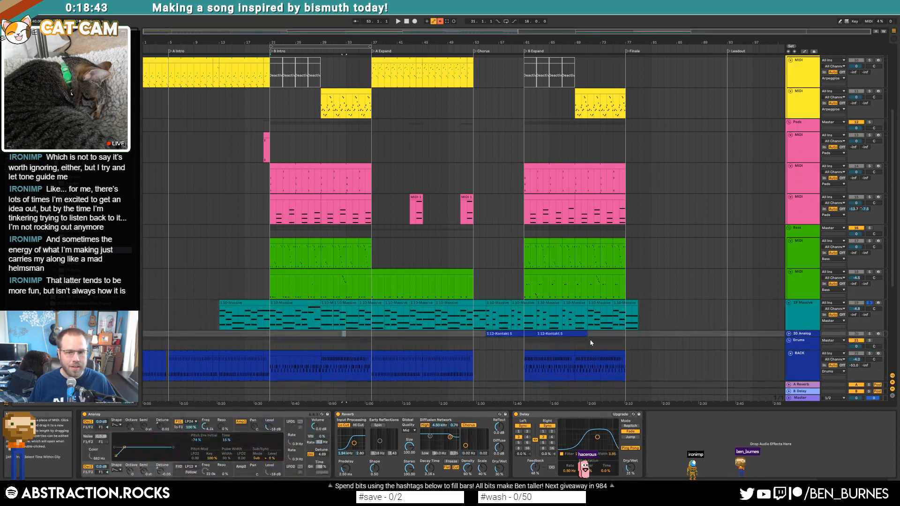
click(790, 333)
click(512, 339)
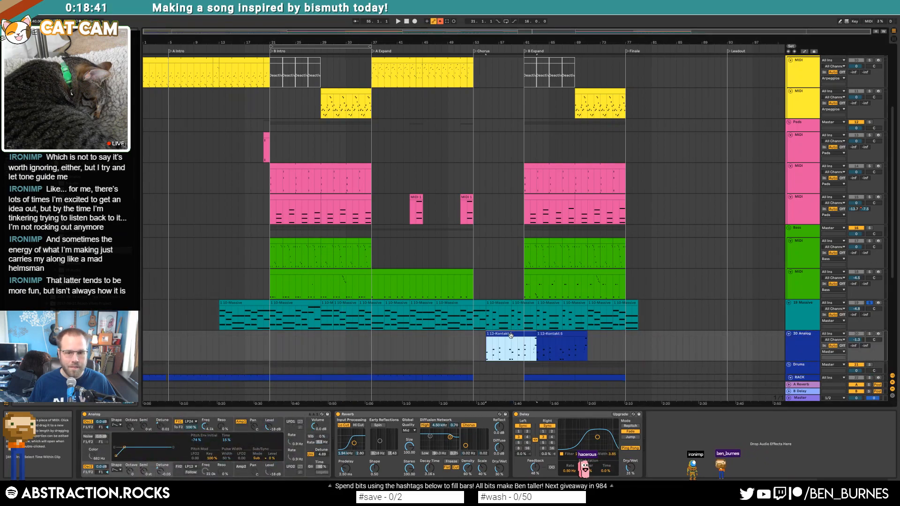
key(space)
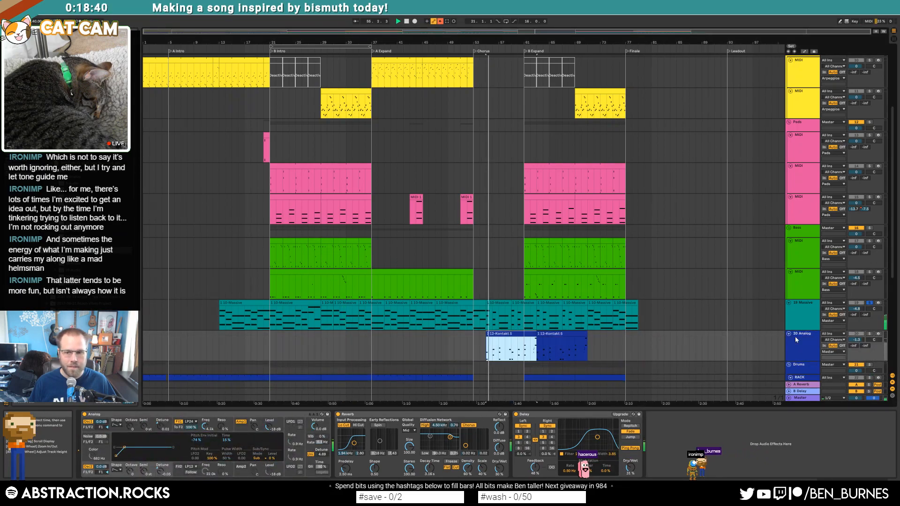
click(869, 334)
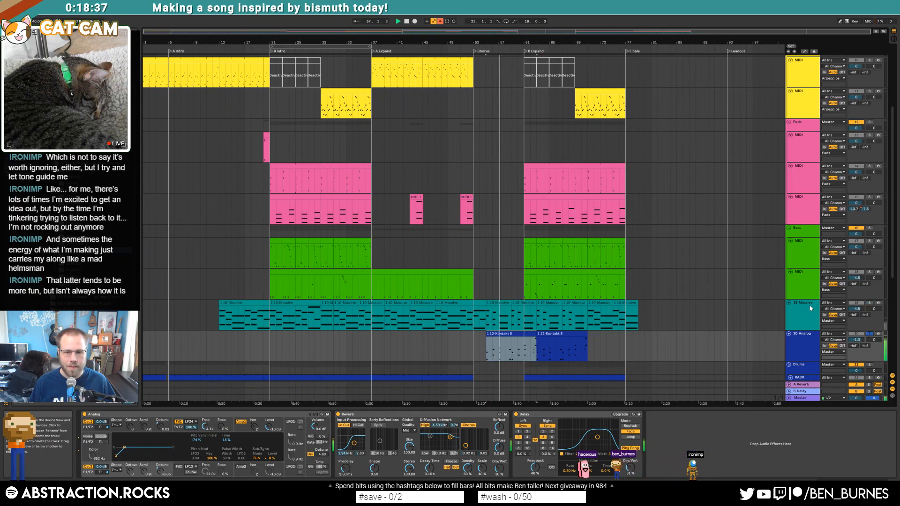
Step: Delete the imported Massive track and move the blue Analog track into the end of the Pads group
click(800, 314)
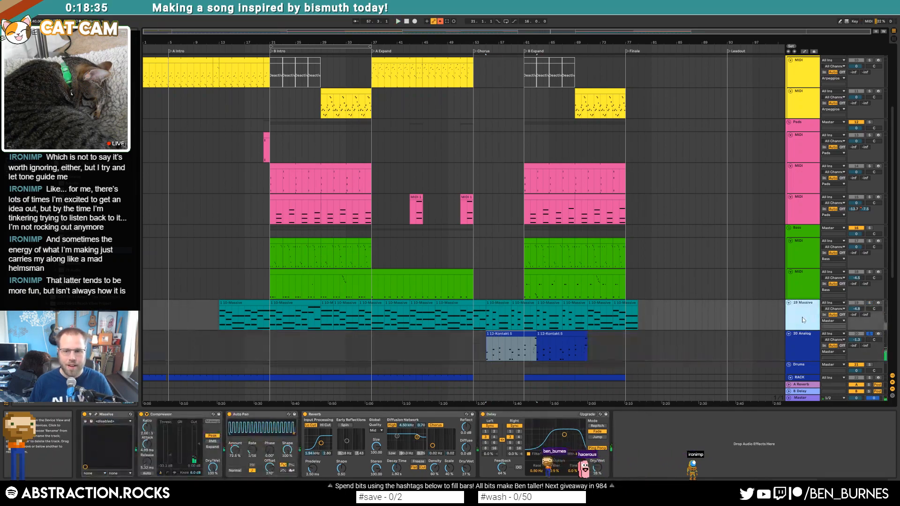
key(Delete)
drag(800, 314, 798, 224)
Step: Move the blue Analog track's first clip to the start of the Chorus at bar 53 and delete its second clip
click(505, 227)
drag(506, 227, 493, 228)
click(553, 228)
key(Delete)
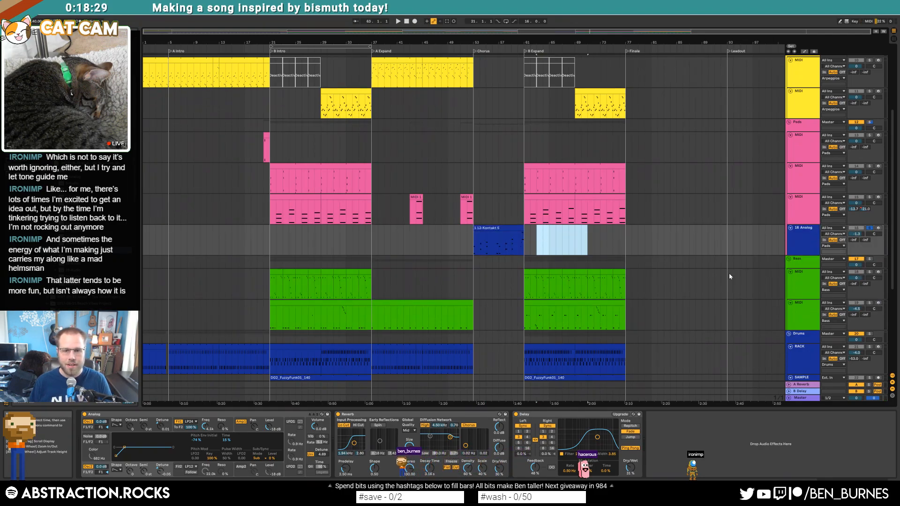
Step: Import the green Analog track below the second Bass track, audition its last clip soloed, and clear all its clips
click(804, 319)
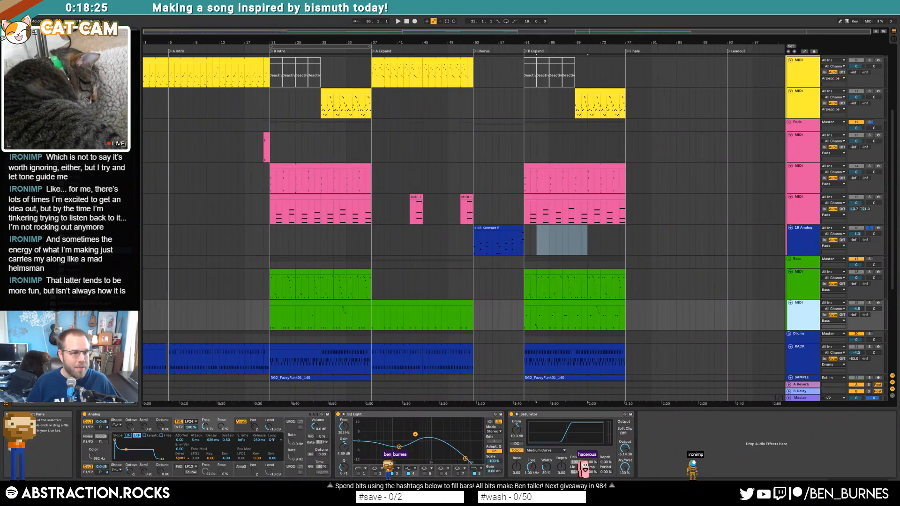
drag(77, 257, 488, 329)
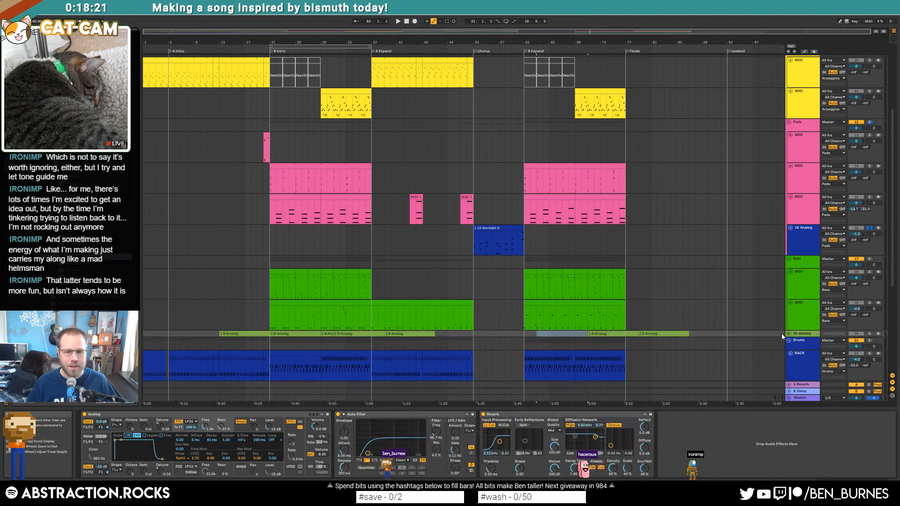
click(790, 333)
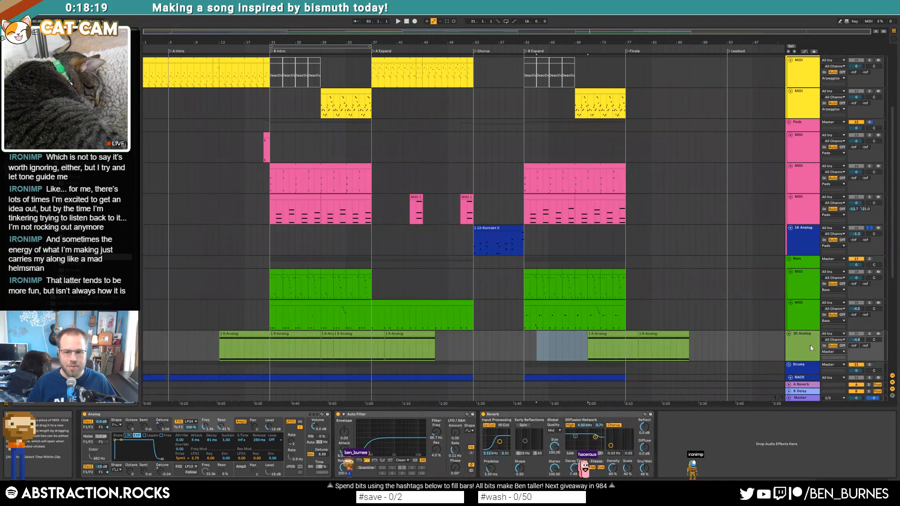
click(662, 334)
key(space)
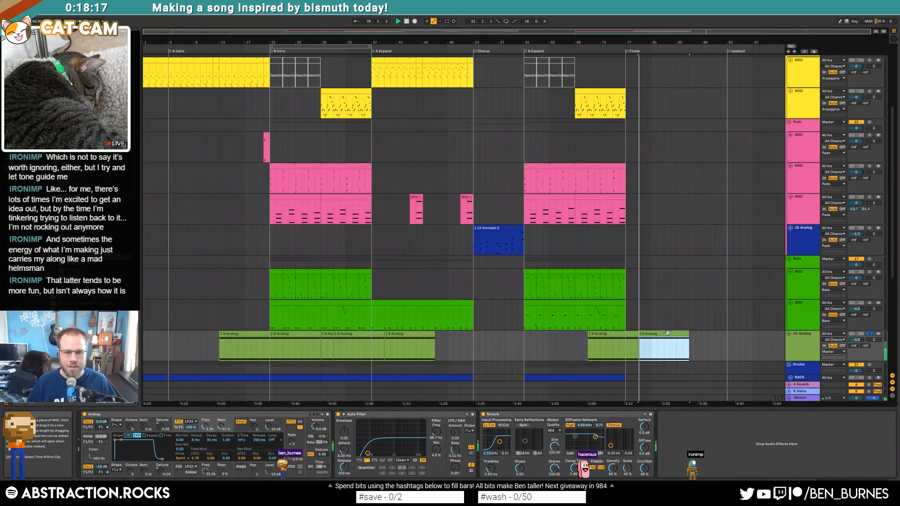
shift+click(237, 334)
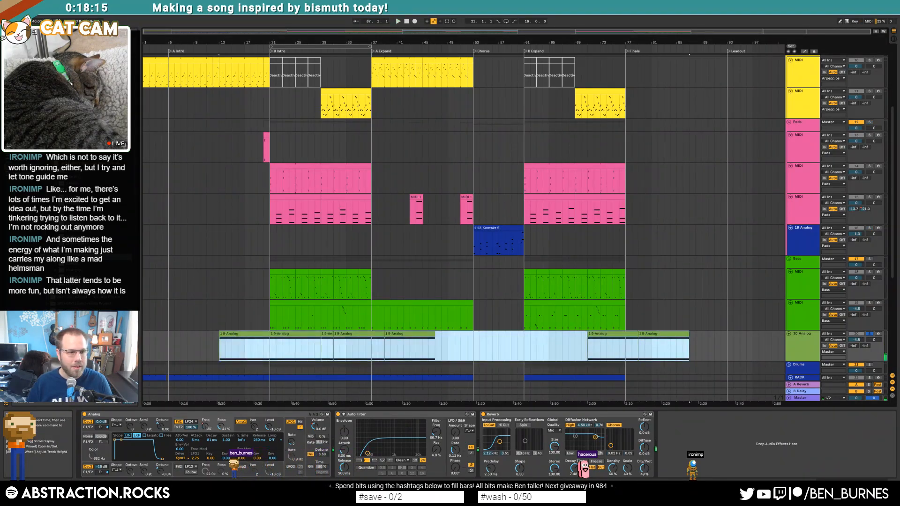
key(ctrl+j)
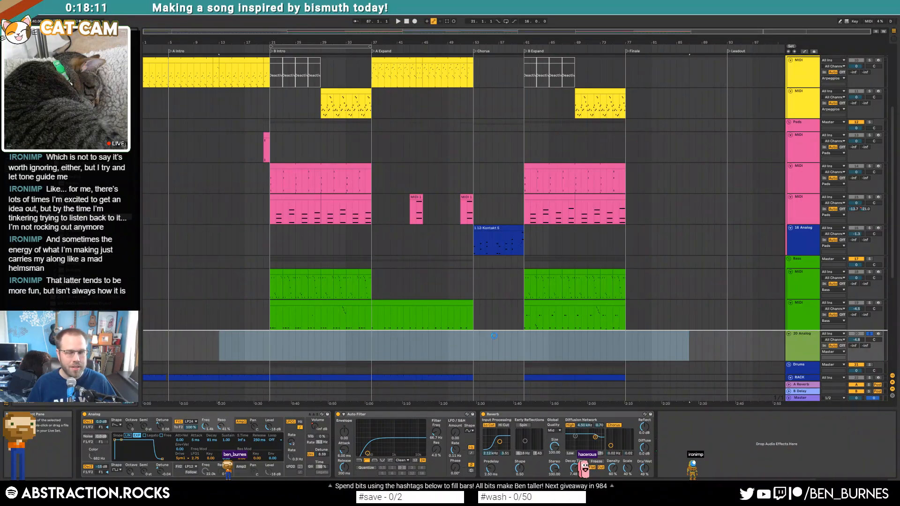
Step: Import the purple Analog track and the purple group above the green Analog track, and audition the group soloed
key(ctrl+z)
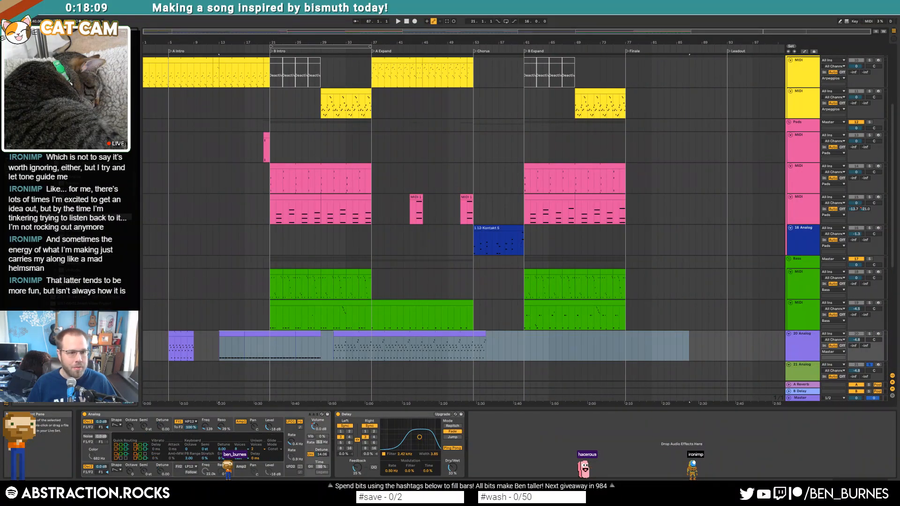
click(501, 336)
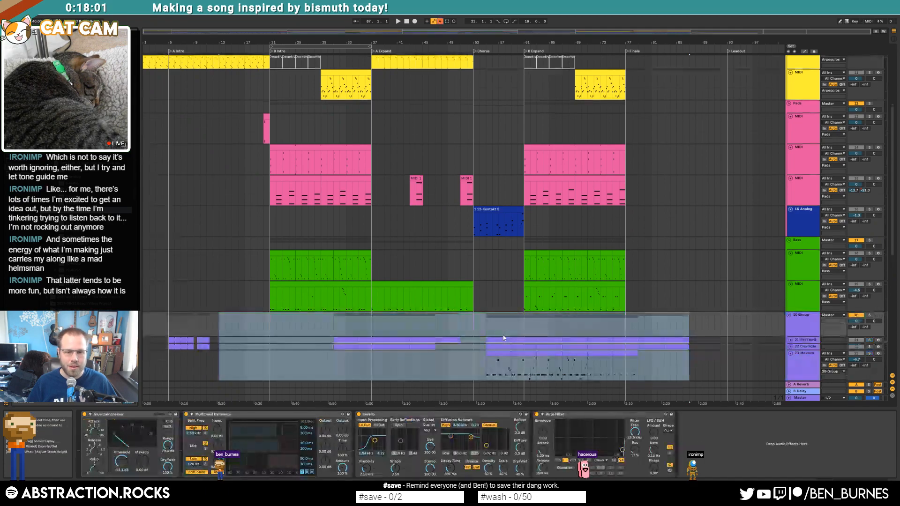
scroll(762, 368, down, 3)
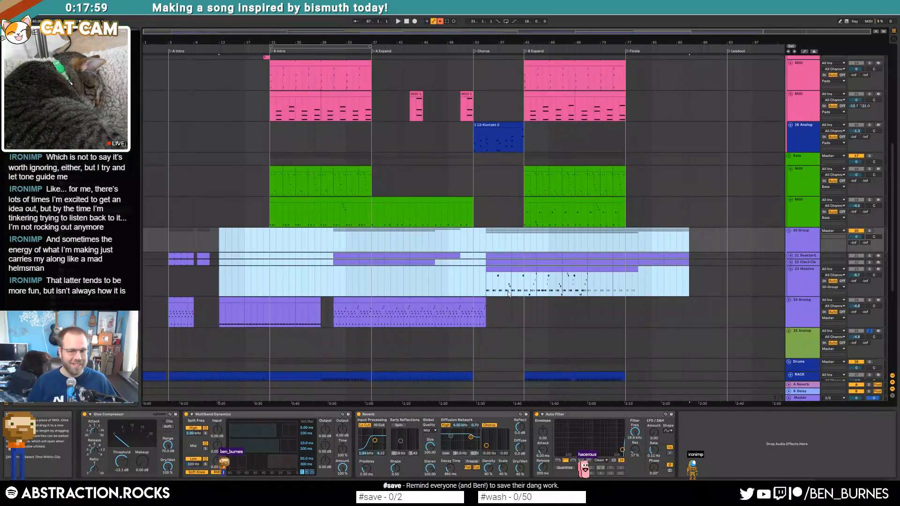
click(494, 266)
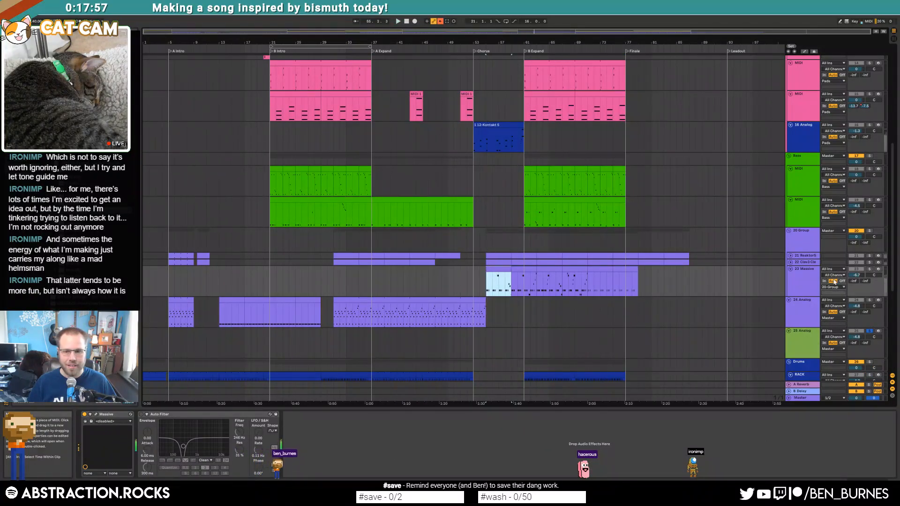
click(870, 231)
key(space)
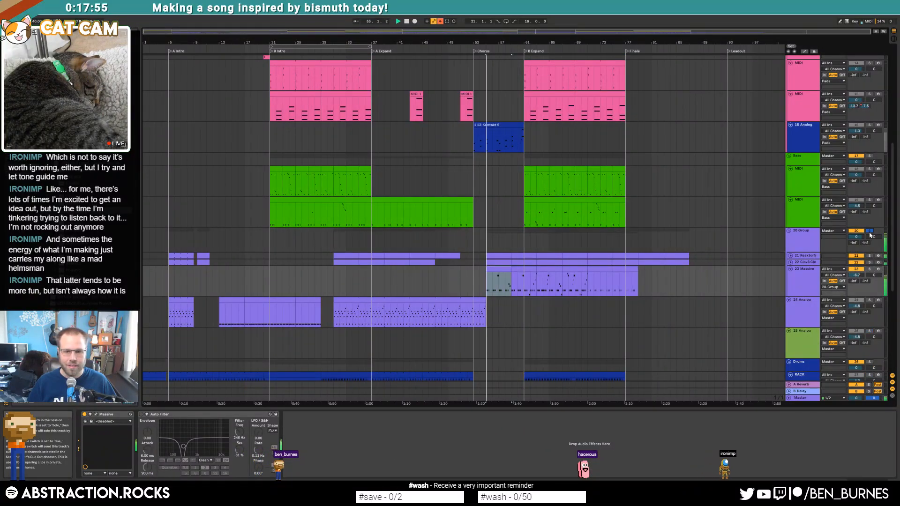
key(space)
Step: Move eight bars of the purple group's clips and the purple Analog track's long clip to the Chorus start at bar 53
click(500, 256)
shift+click(501, 269)
shift+click(523, 268)
drag(499, 255, 487, 255)
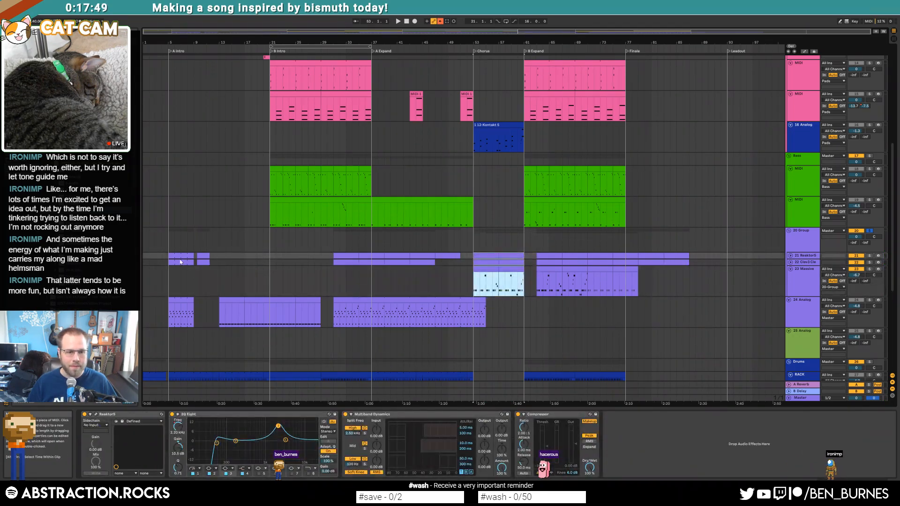
drag(393, 302, 533, 300)
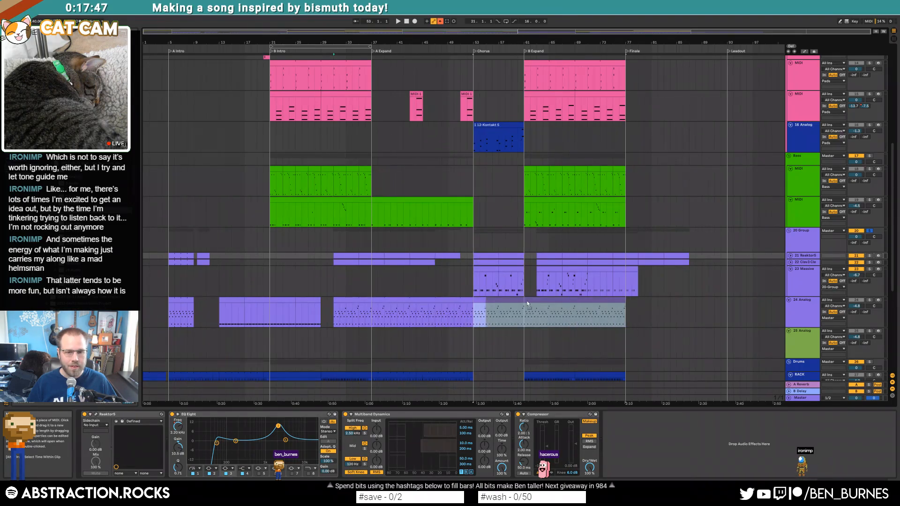
Step: Delete the clips of the purple group and purple Analog track before and after the Chorus section
drag(526, 257, 733, 311)
key(Delete)
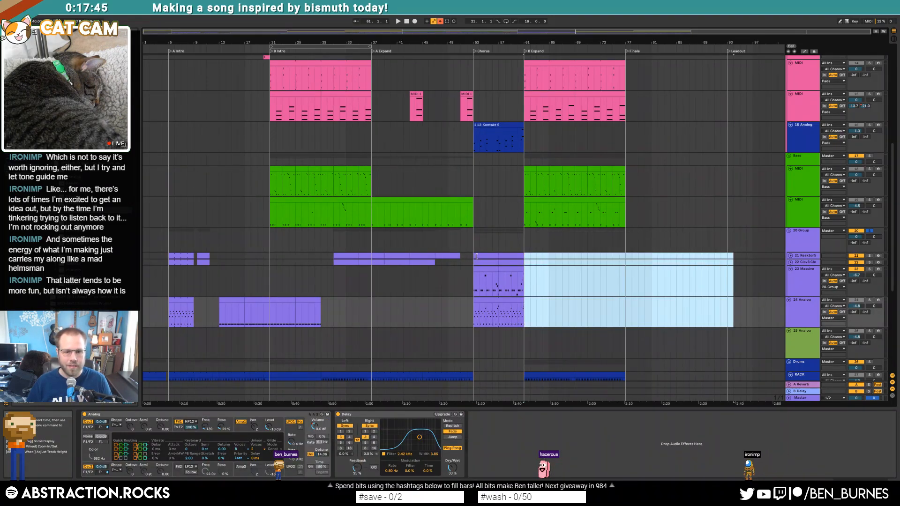
drag(468, 255, 155, 321)
key(Delete)
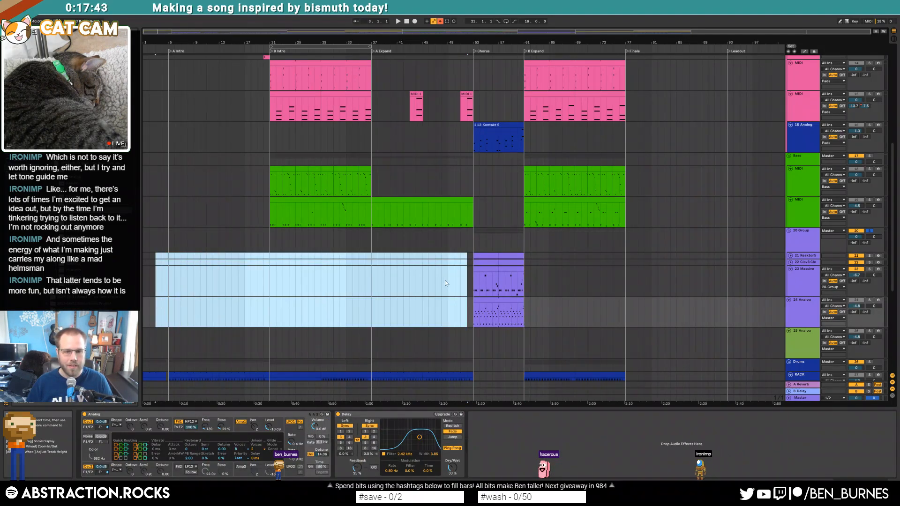
Step: Play the Chorus with the imported parts and delete the purple Analog track's Chorus clip
click(484, 254)
key(space)
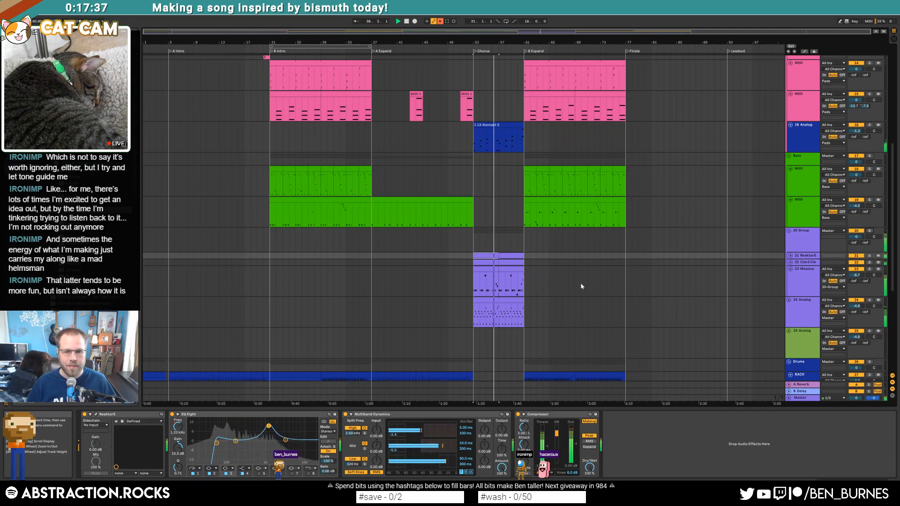
click(513, 301)
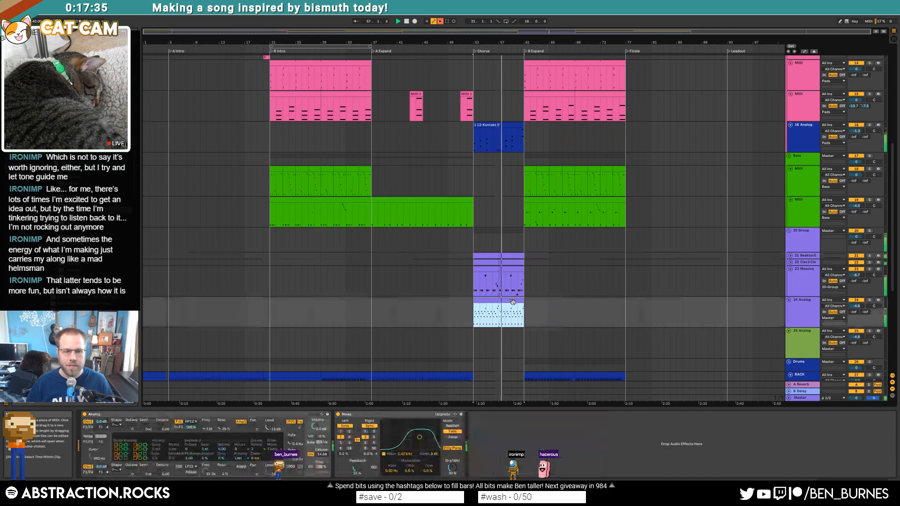
key(space)
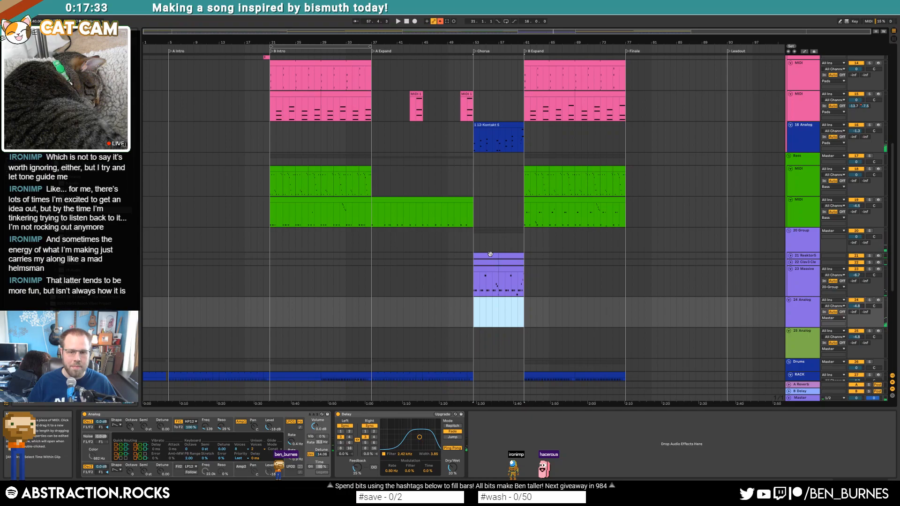
Step: Examine the devices and notes of the blue Analog track's Chorus clip and set playback at the clip's start
scroll(490, 255, up, 3)
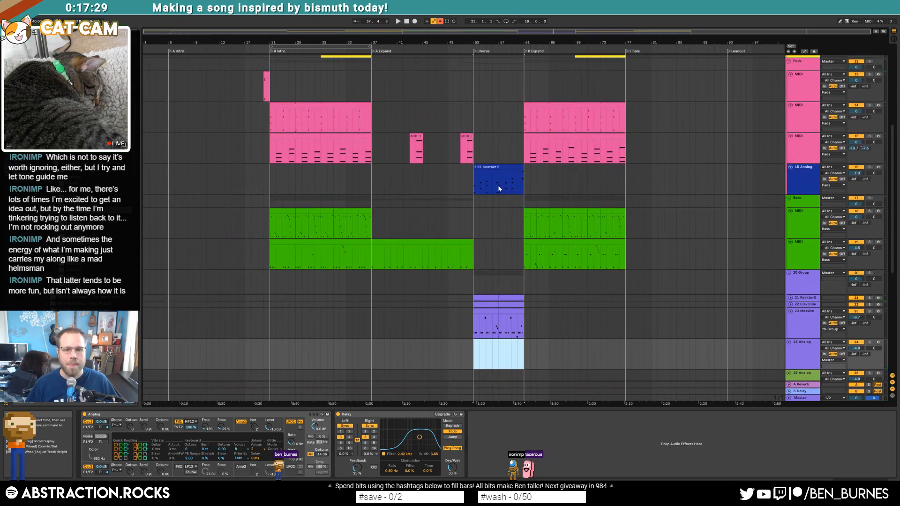
drag(501, 169, 500, 171)
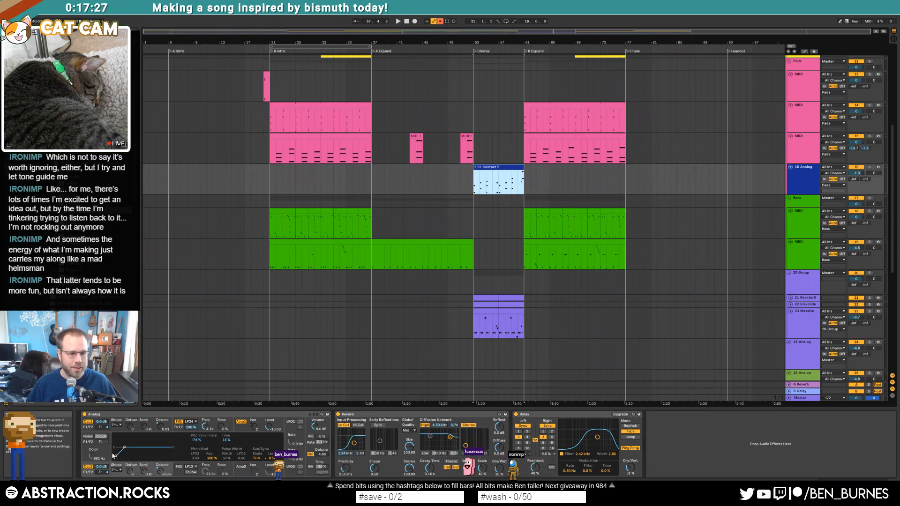
click(205, 417)
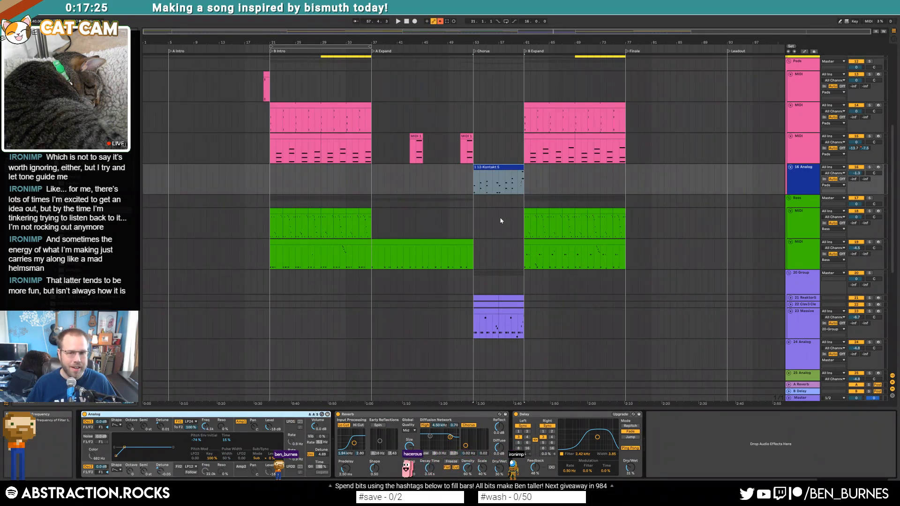
double_click(501, 167)
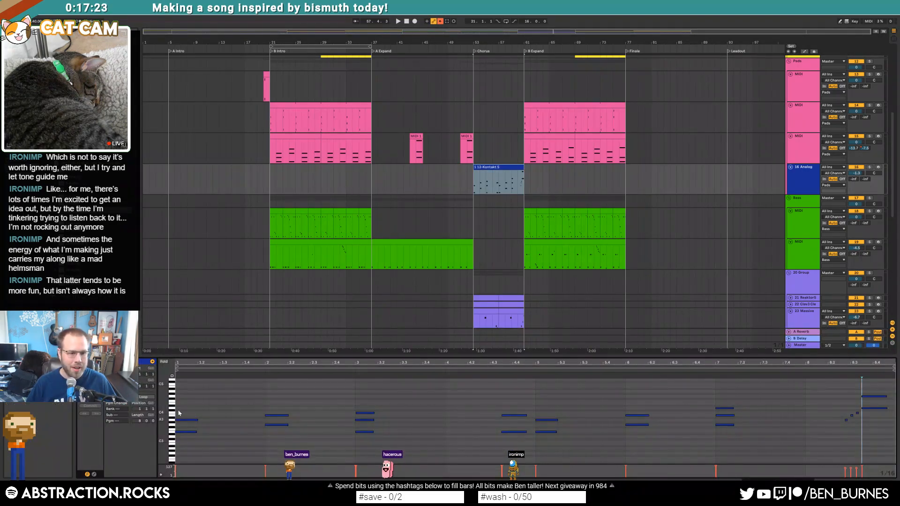
click(187, 406)
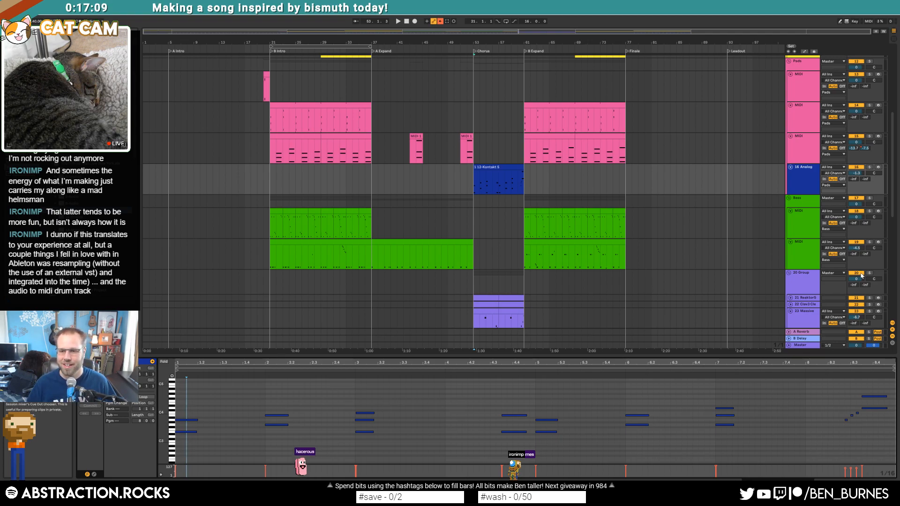
click(501, 168)
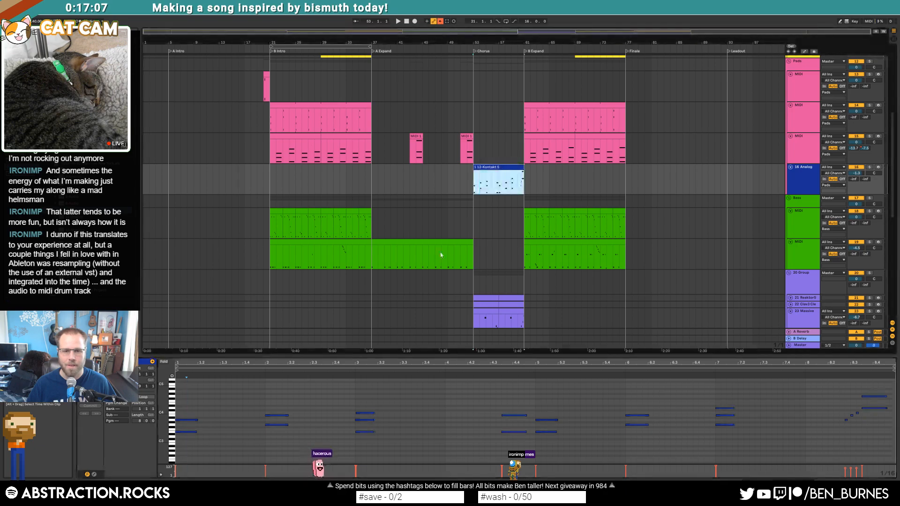
Step: Unfold the two collapsed tracks in the purple group and delete the empty purple Analog track below the group
scroll(715, 277, down, 3)
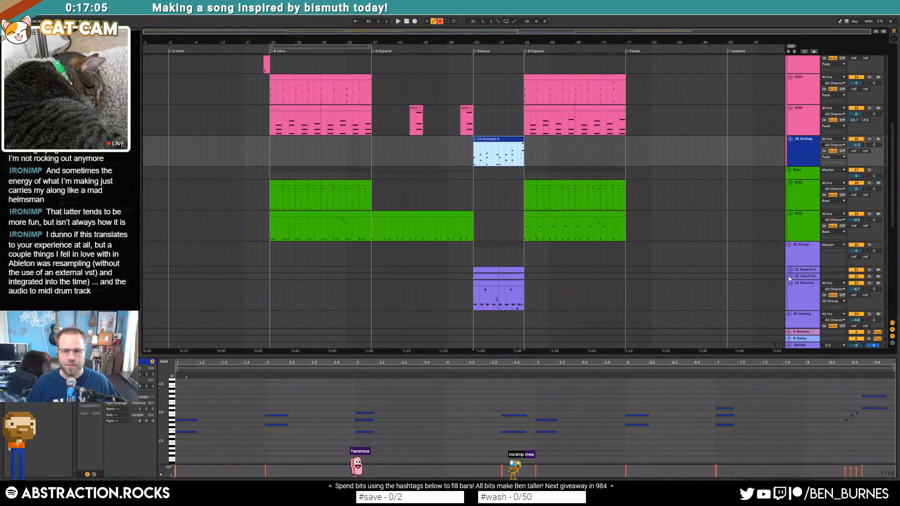
click(790, 276)
click(790, 270)
scroll(624, 280, down, 3)
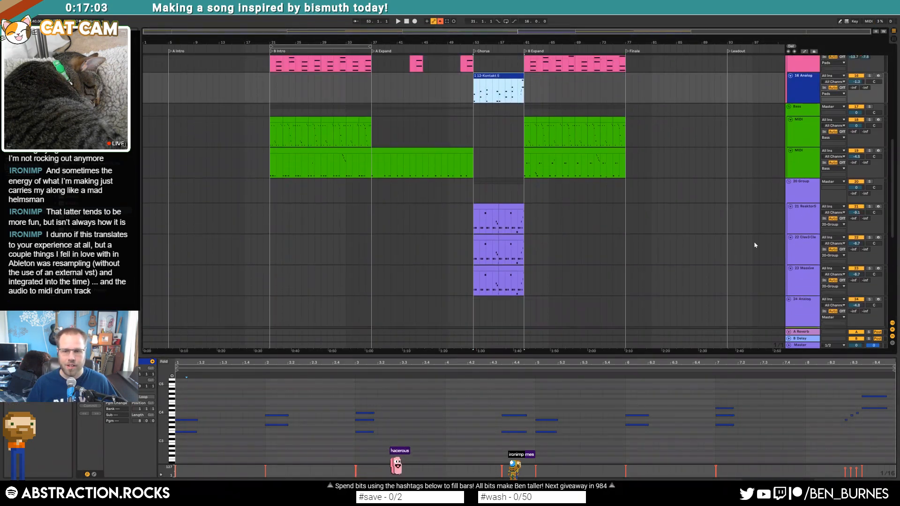
click(801, 216)
click(800, 310)
scroll(771, 283, down, 1)
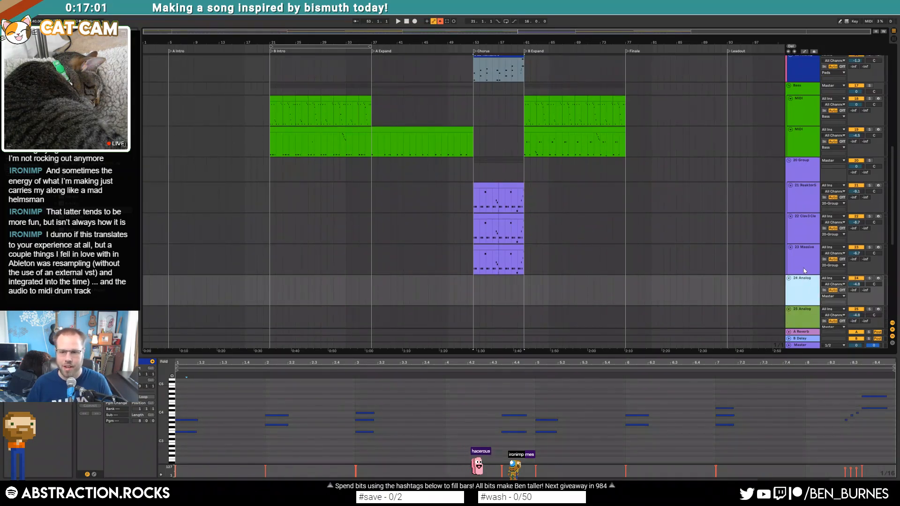
key(Delete)
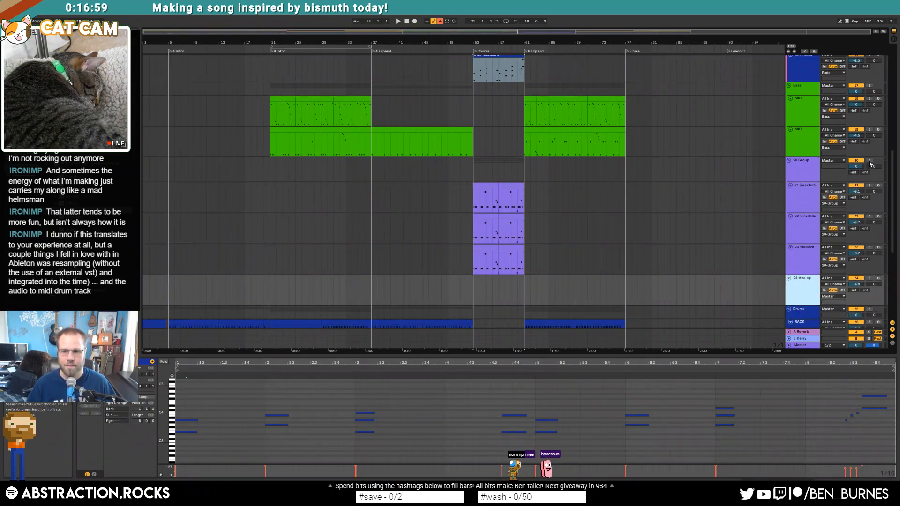
Step: Audition the purple group's Chorus part soloed, and solo each of its three tracks in turn to compare their sounds
click(870, 160)
key(space)
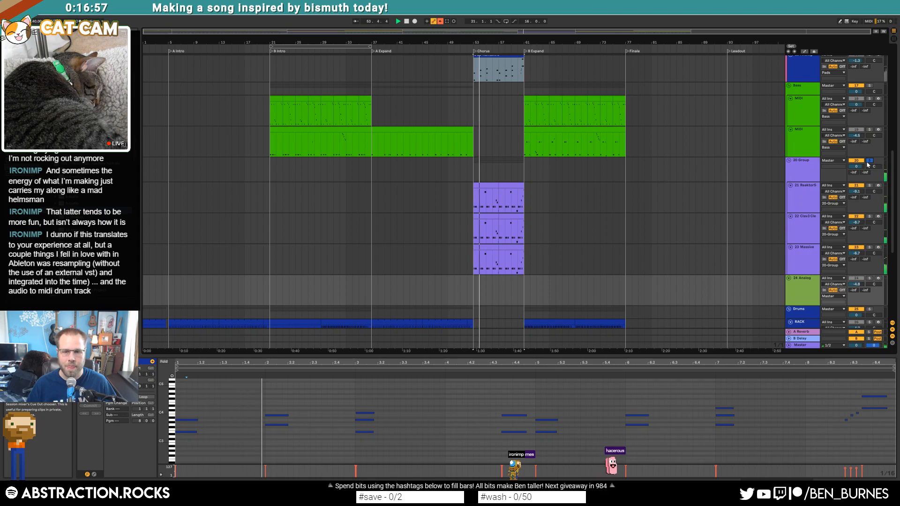
click(486, 186)
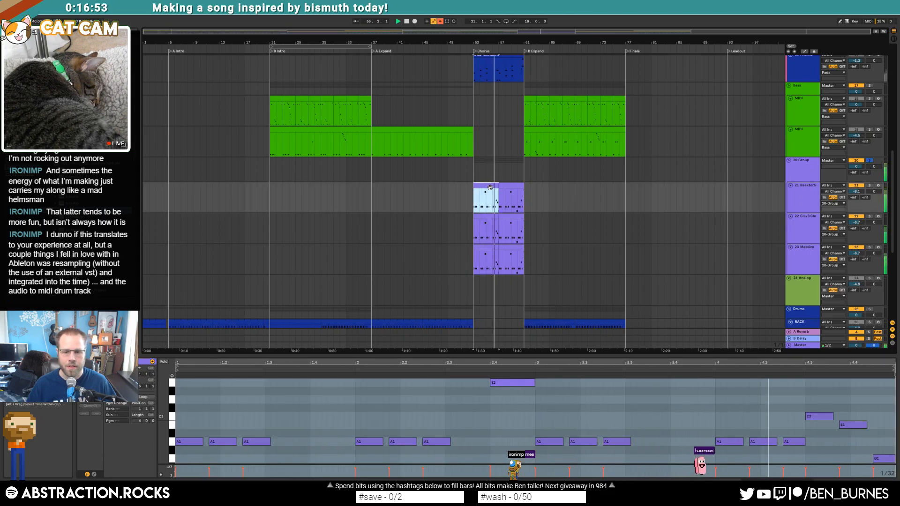
key(space)
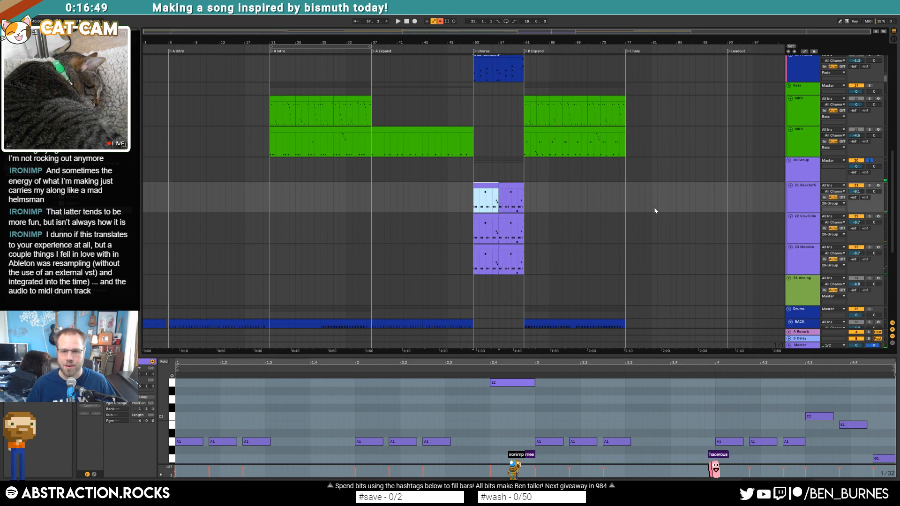
click(870, 186)
key(space)
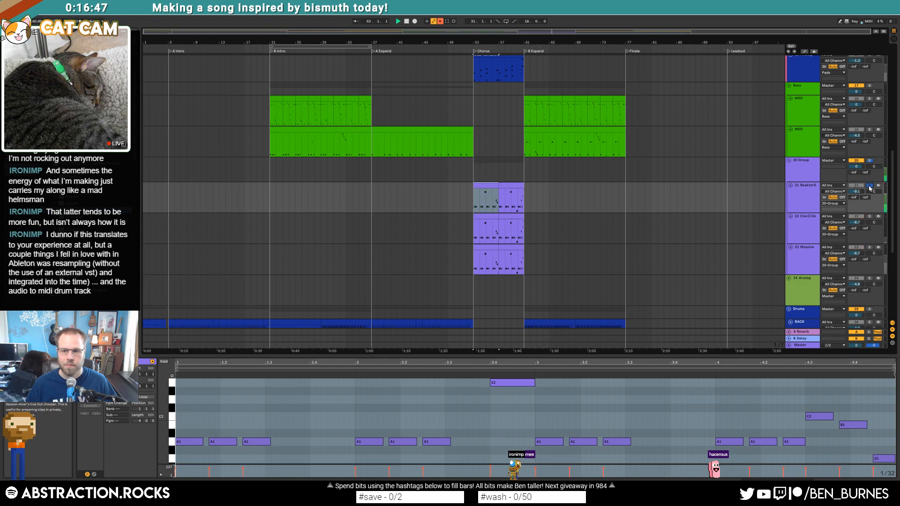
click(870, 217)
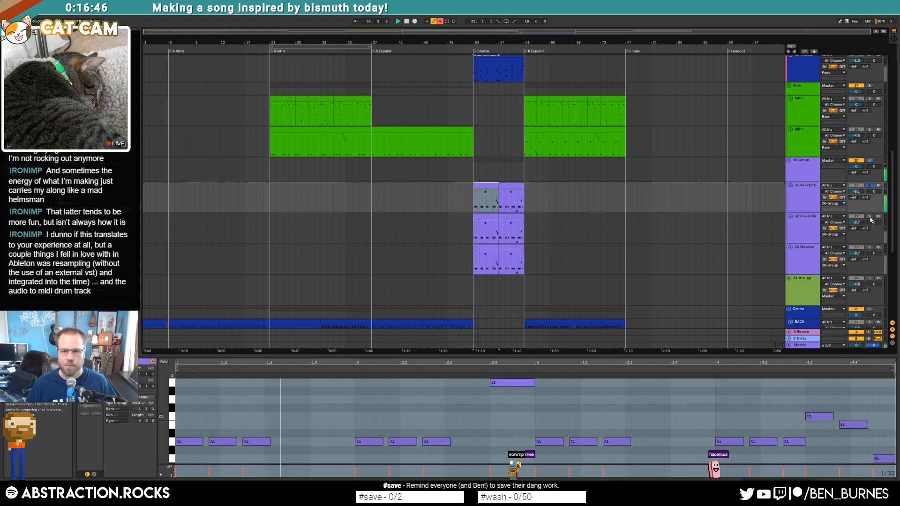
click(869, 248)
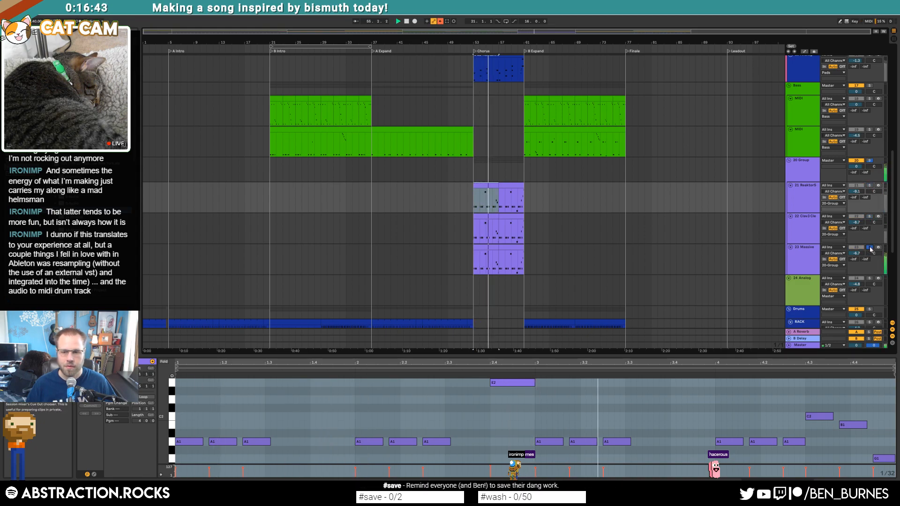
Step: Delete the purple group's first two tracks and ungroup the remaining Massive track
click(809, 223)
shift+click(807, 196)
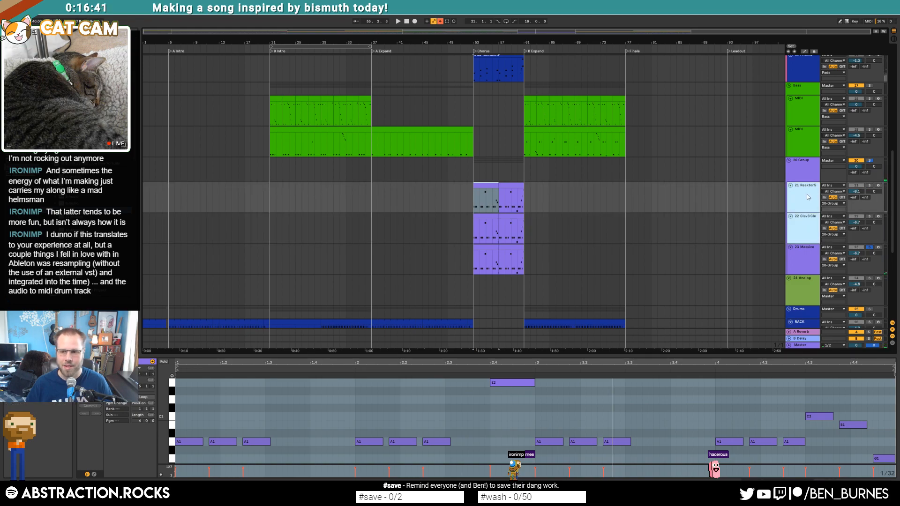
key(Delete)
drag(806, 224, 790, 212)
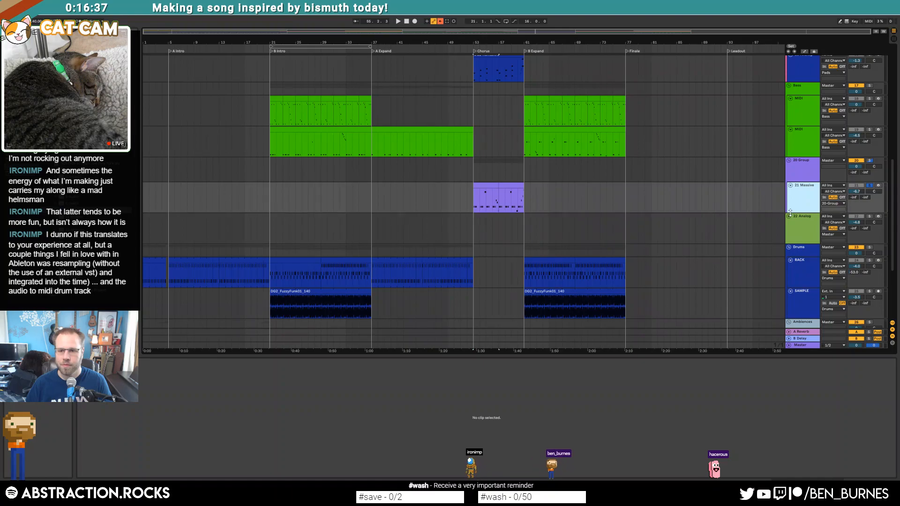
right_click(803, 172)
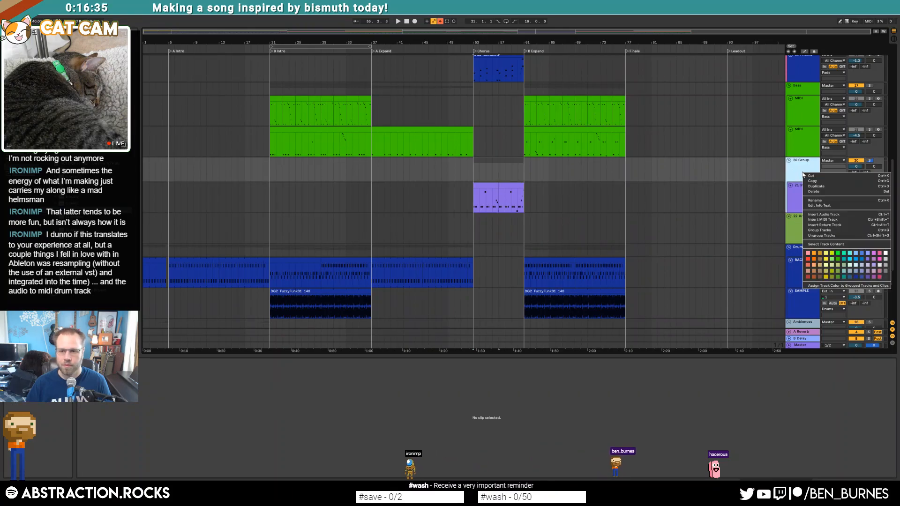
click(823, 235)
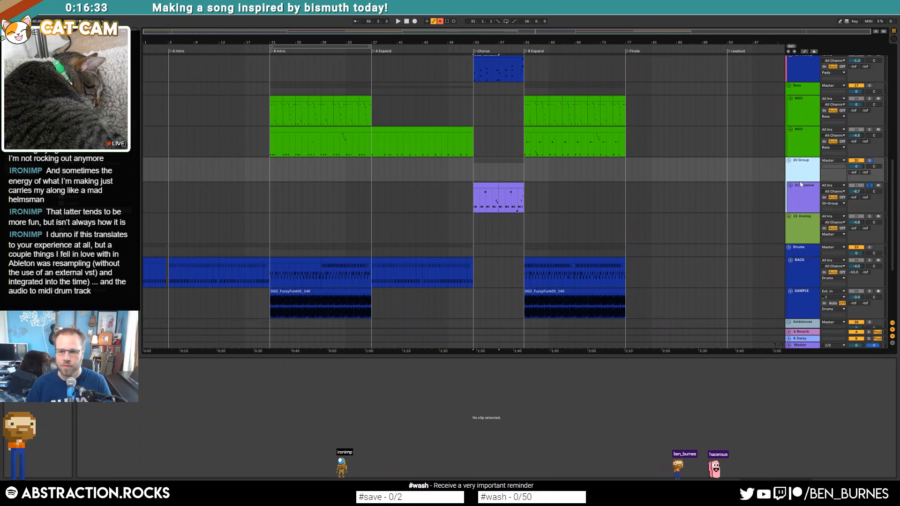
Step: Play the transition from A Expand into the Chorus and delete the blue Analog track in the Pads group
scroll(803, 172, up, 3)
click(443, 217)
key(space)
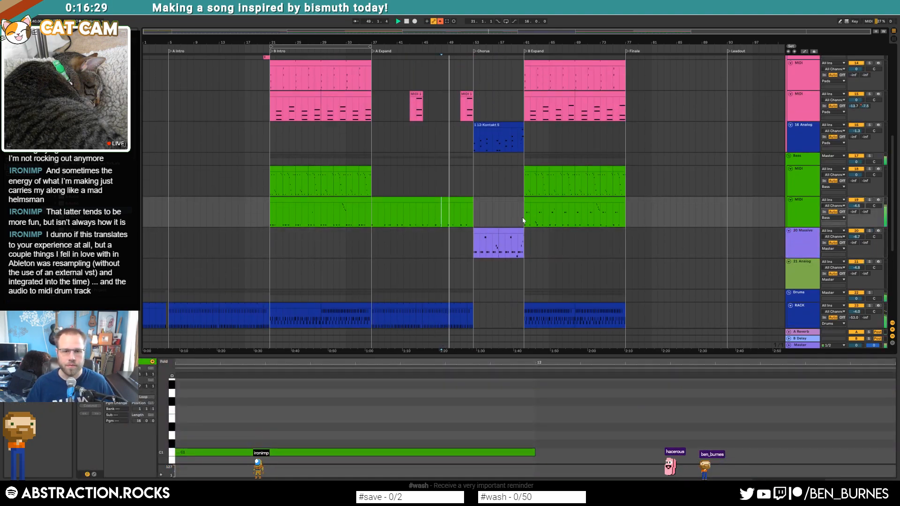
scroll(527, 223, up, 2)
scroll(527, 223, up, 1)
click(494, 196)
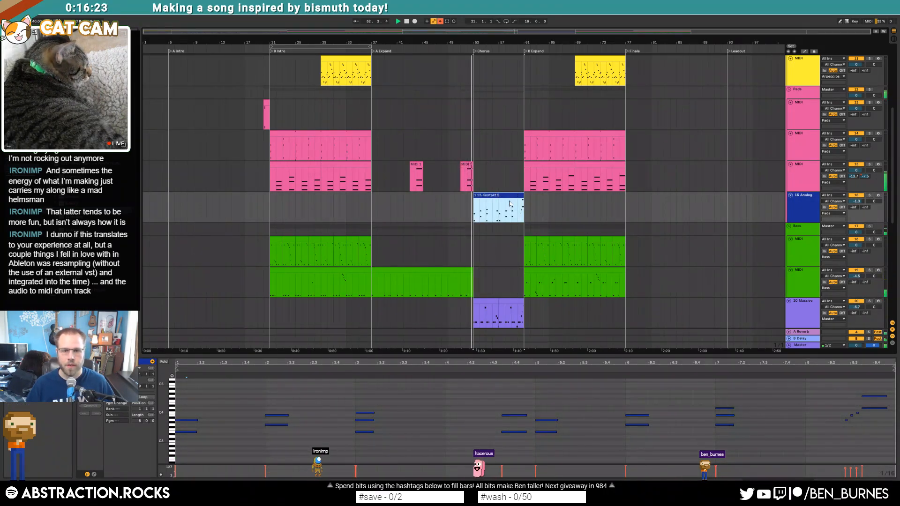
key(space)
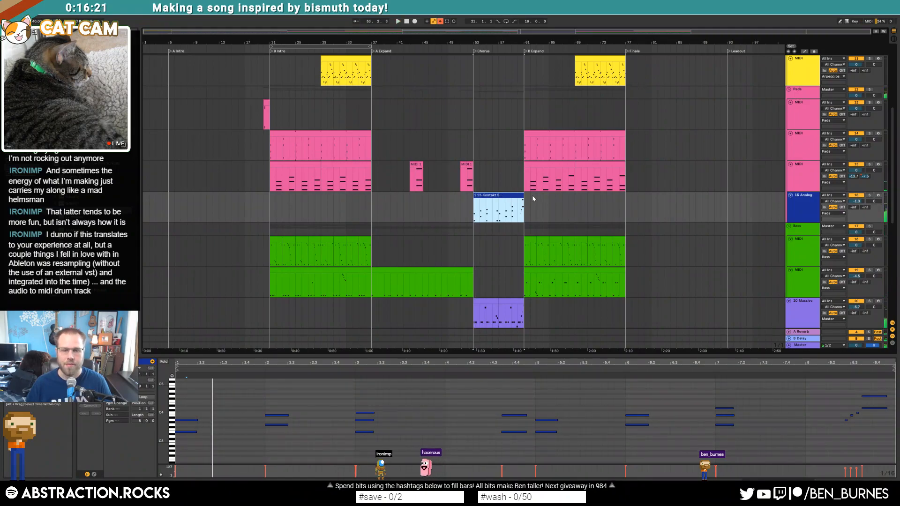
key(Delete)
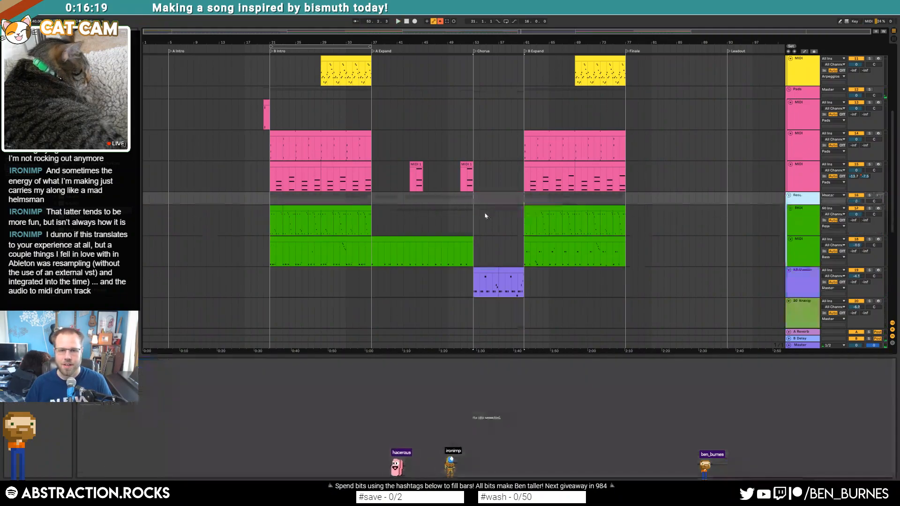
Step: In the Massive clip's first bar, shorten the first three A1 notes, add short A1, D2 and D#2 notes, and play it
click(485, 277)
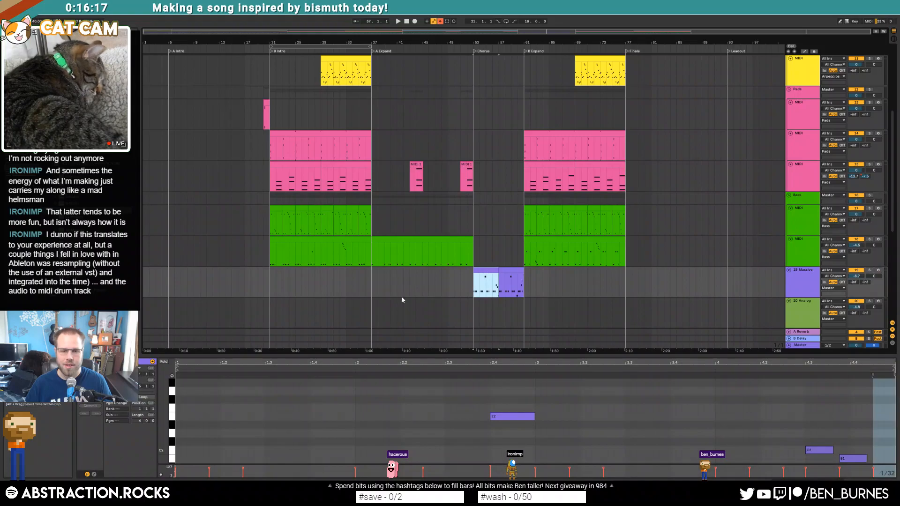
shift+click(510, 270)
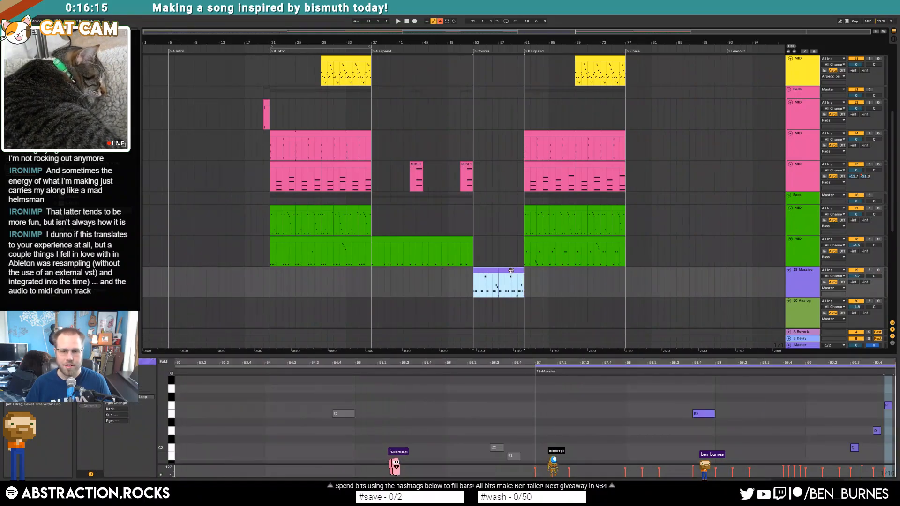
click(484, 272)
scroll(288, 414, down, 3)
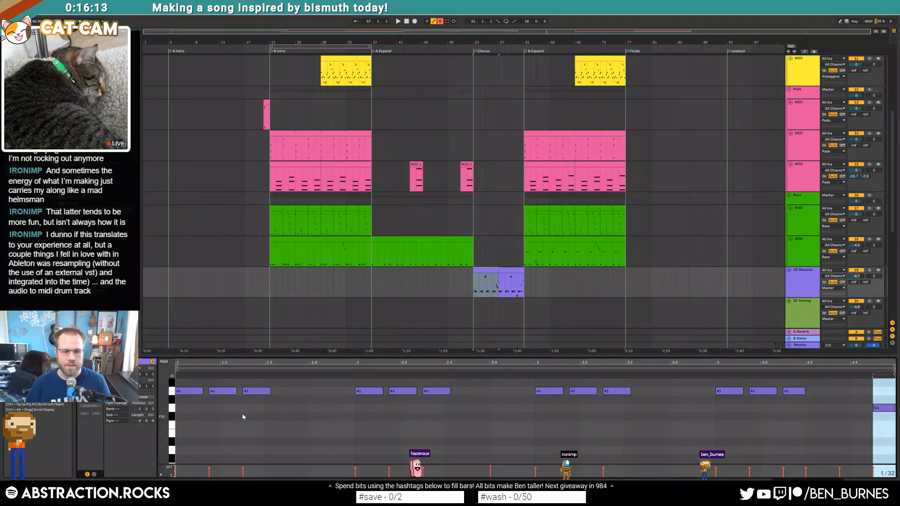
drag(202, 412, 253, 415)
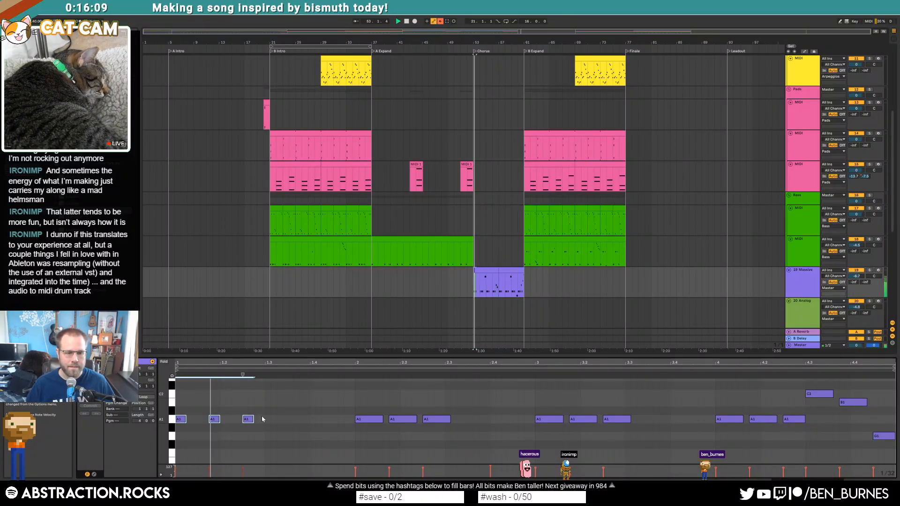
click(315, 419)
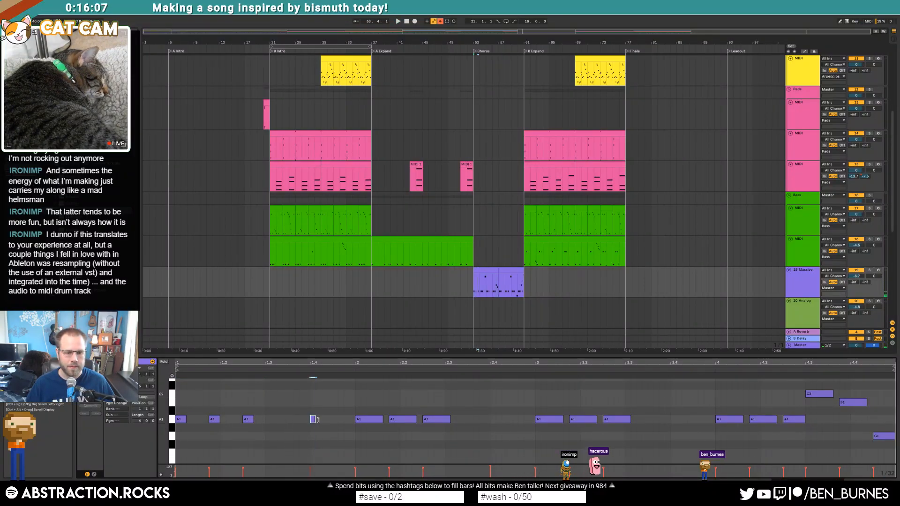
click(320, 420)
scroll(327, 422, up, 2)
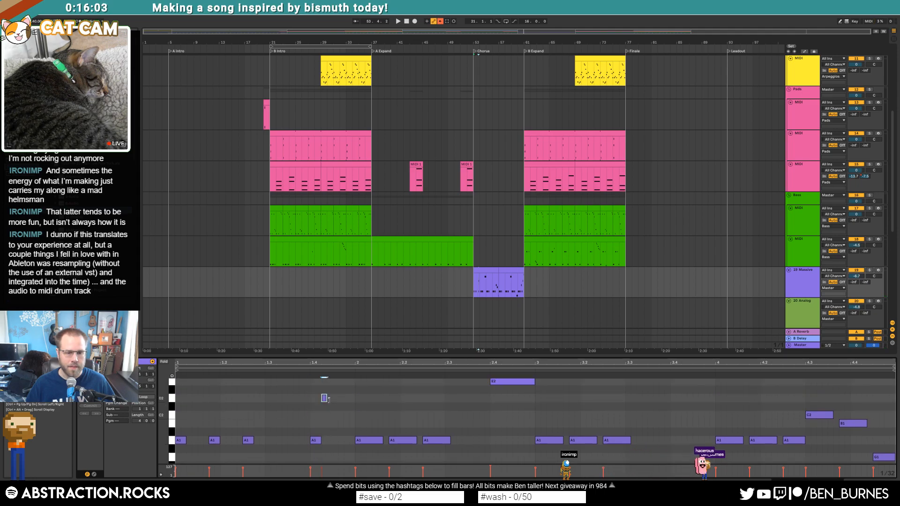
key(space)
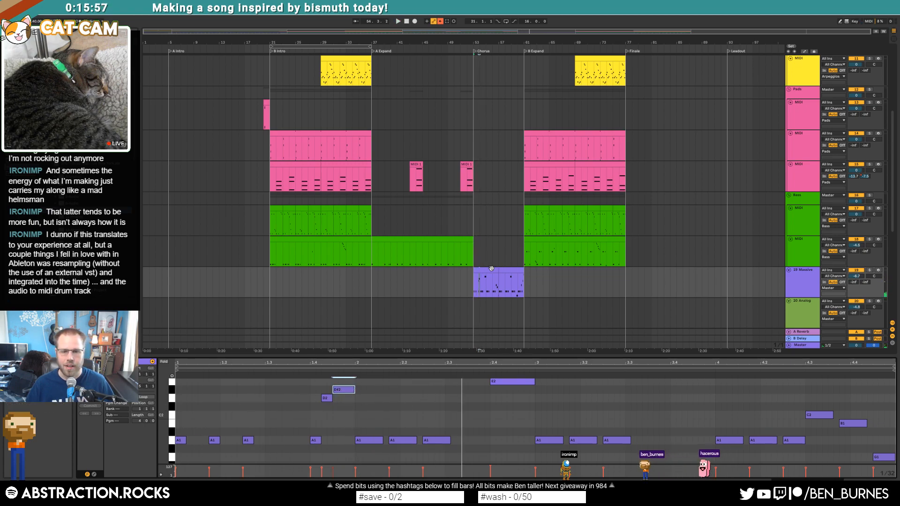
Step: Delete the Massive and green Analog tracks, and play the song from within the A Expand section
click(787, 276)
key(Delete)
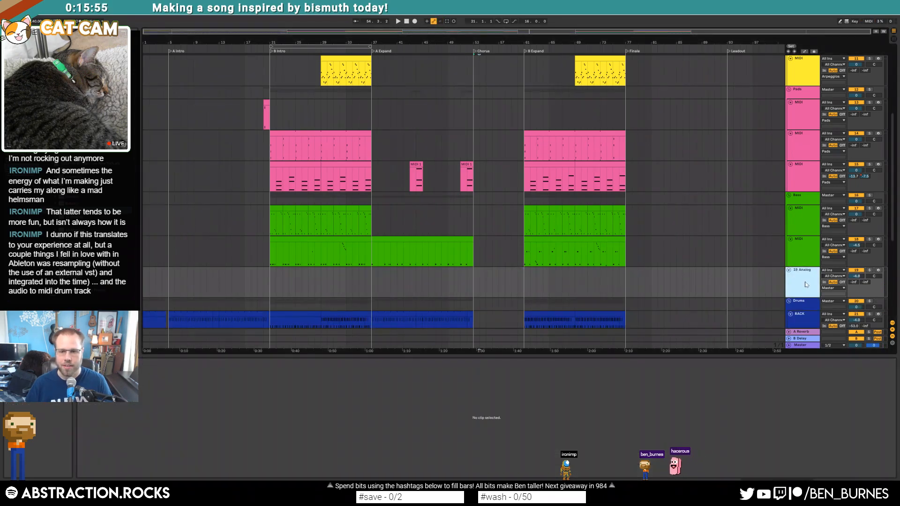
key(Delete)
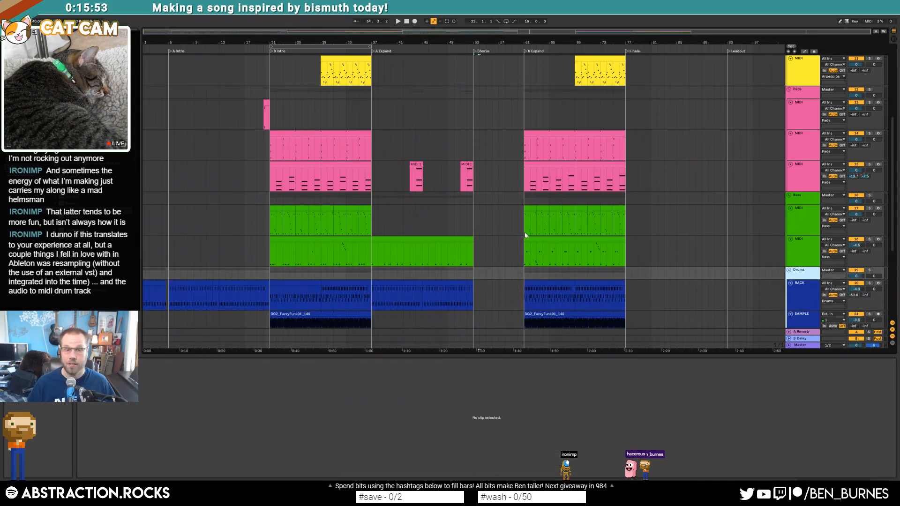
scroll(525, 230, up, 4)
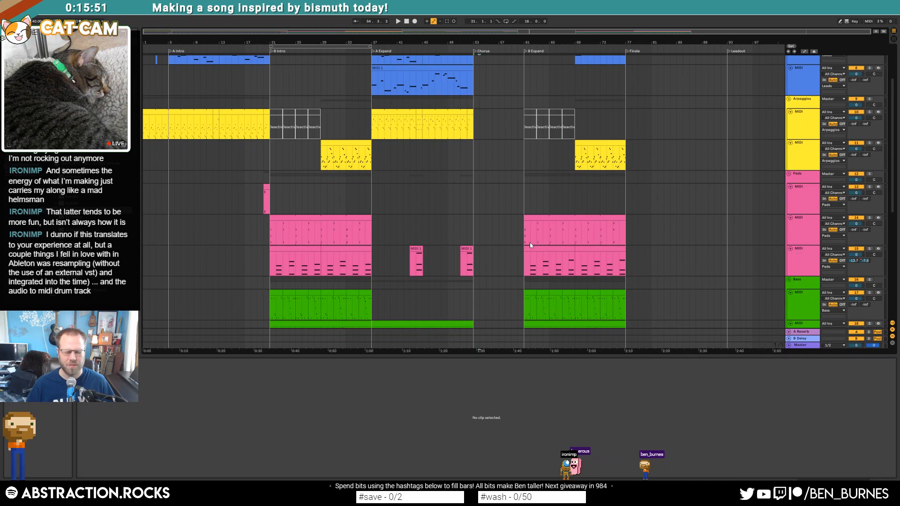
click(403, 51)
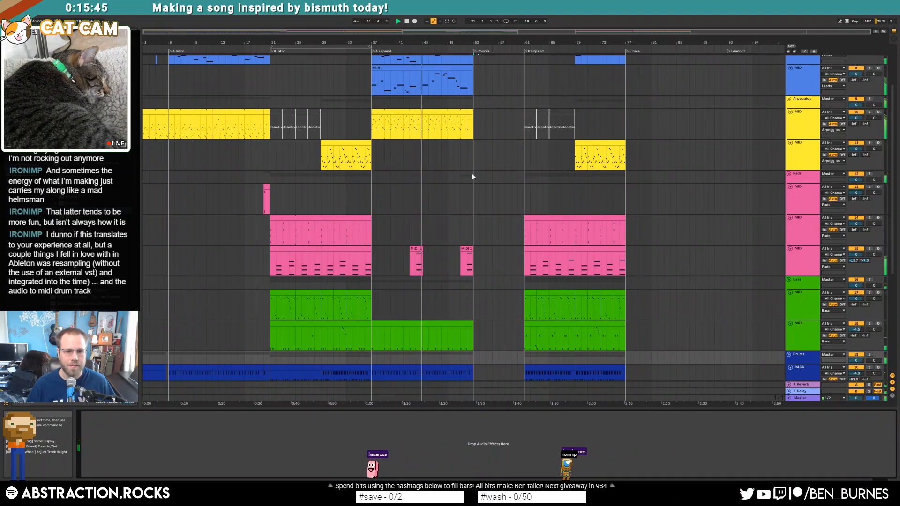
Step: Duplicate the second Arpeggios track's last clip into the start of the Finale and delete the Leadout locator
click(797, 260)
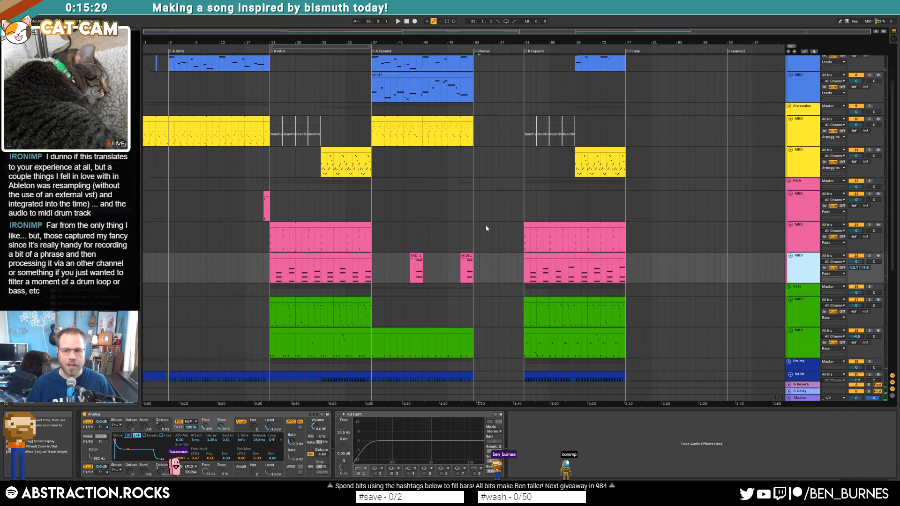
scroll(478, 225, up, 2)
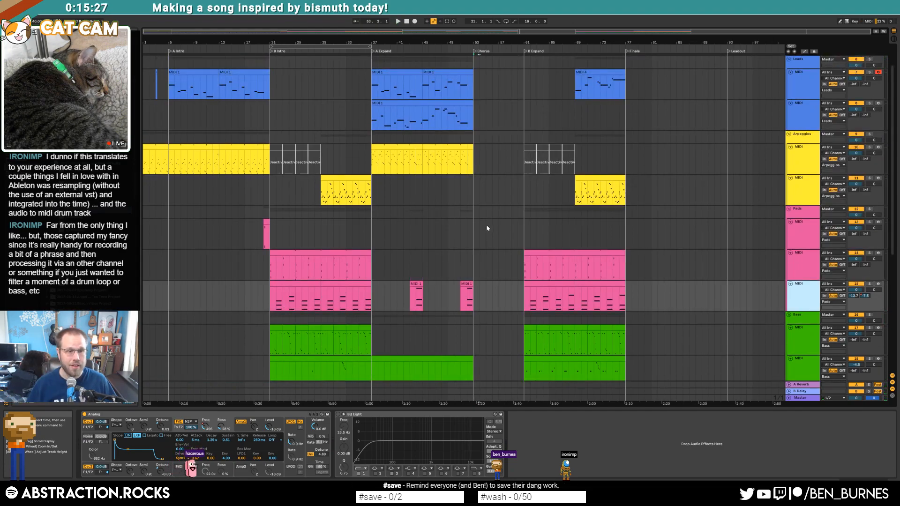
click(396, 153)
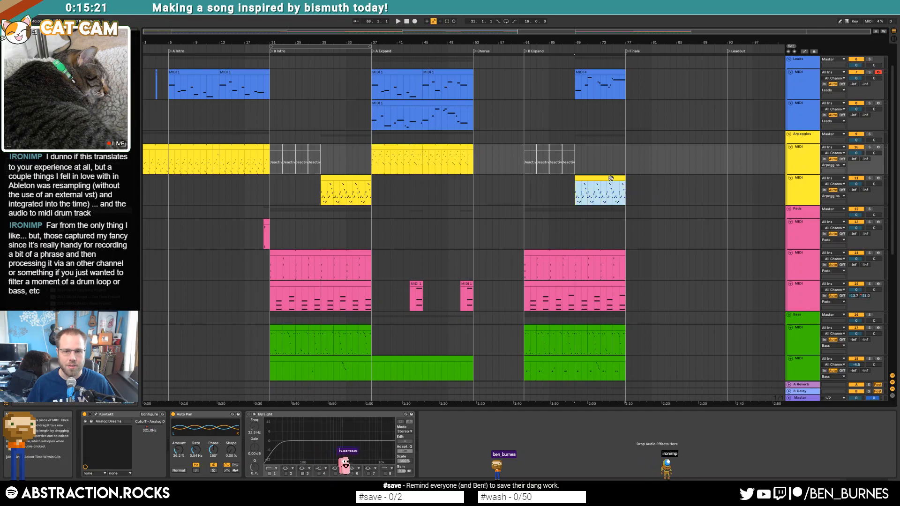
click(625, 191)
key(ctrl+d)
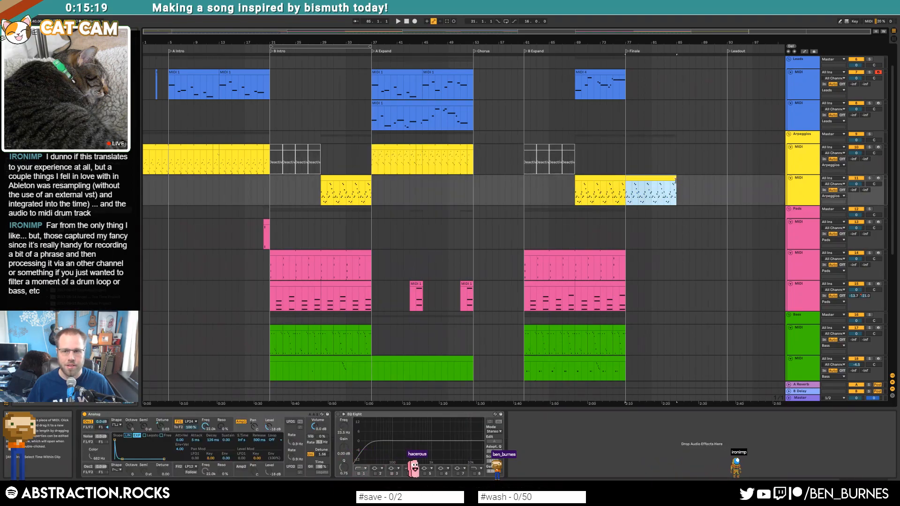
click(729, 53)
key(Delete)
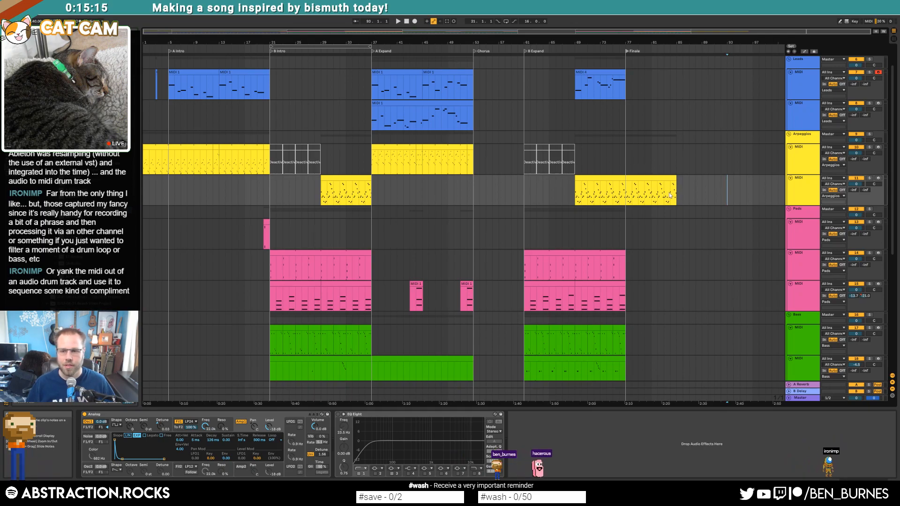
Step: Automate the Analog arpeggio's F1 Freq to curve downward across the Finale clip, raising its end point while listening
click(653, 178)
double_click(654, 178)
double_click(655, 179)
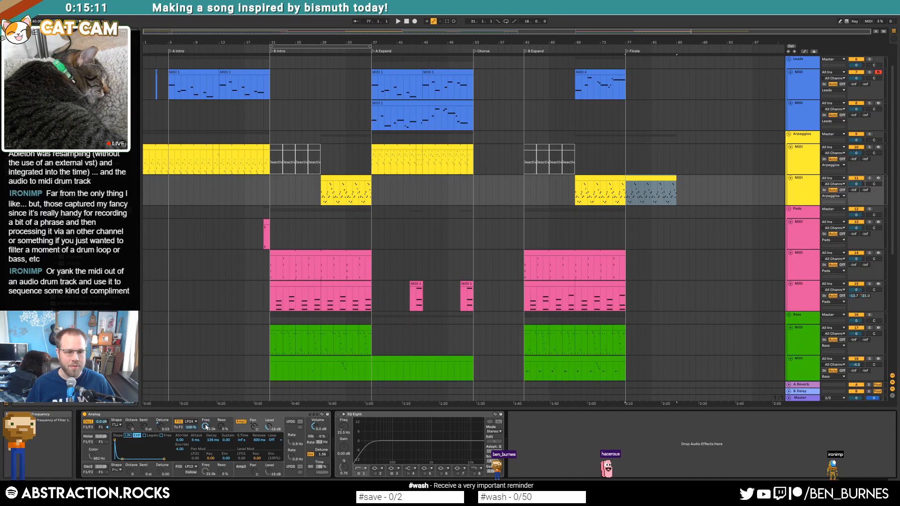
key(a)
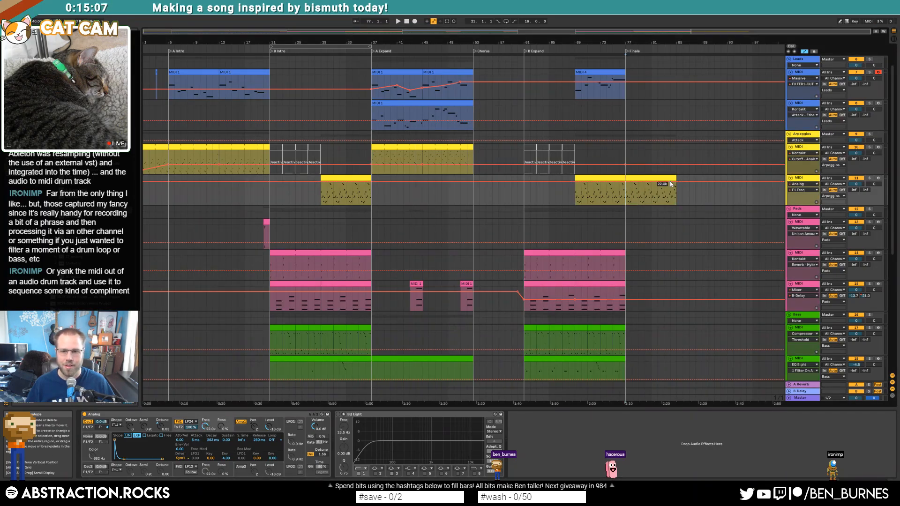
drag(675, 184, 675, 200)
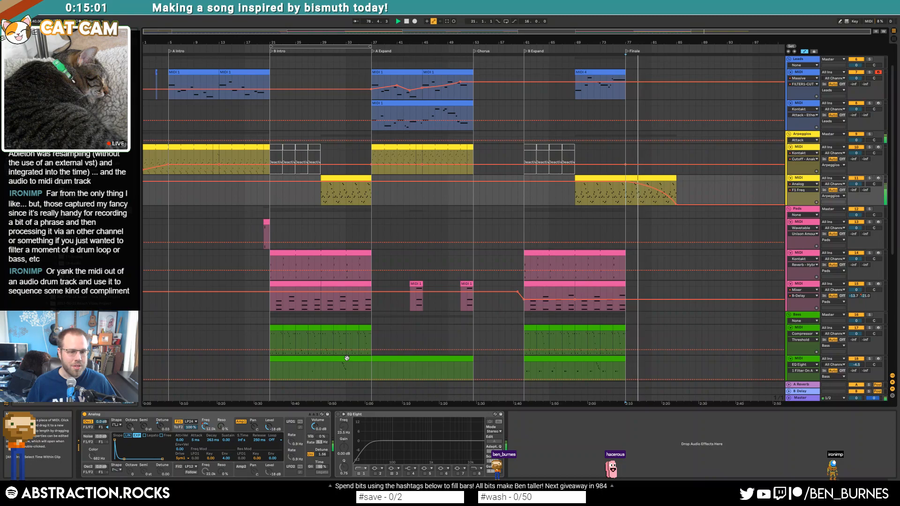
drag(675, 205, 675, 195)
click(682, 187)
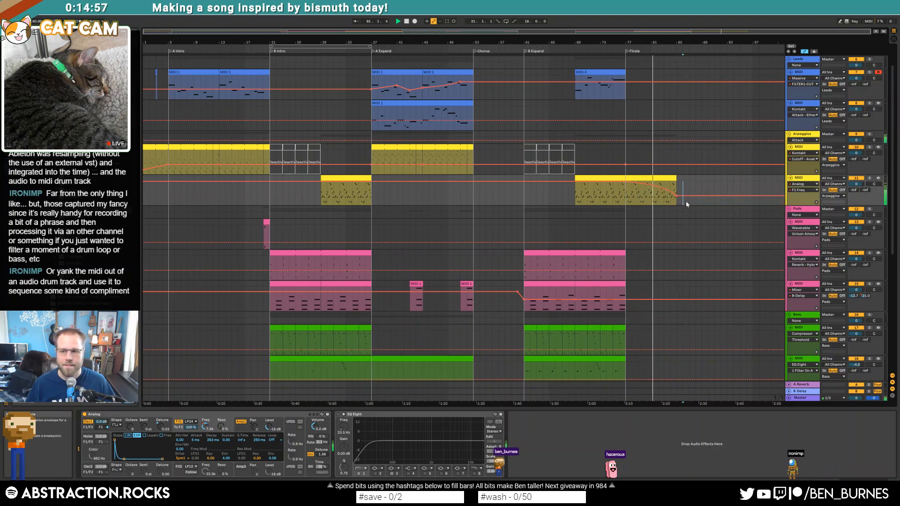
drag(676, 195, 676, 192)
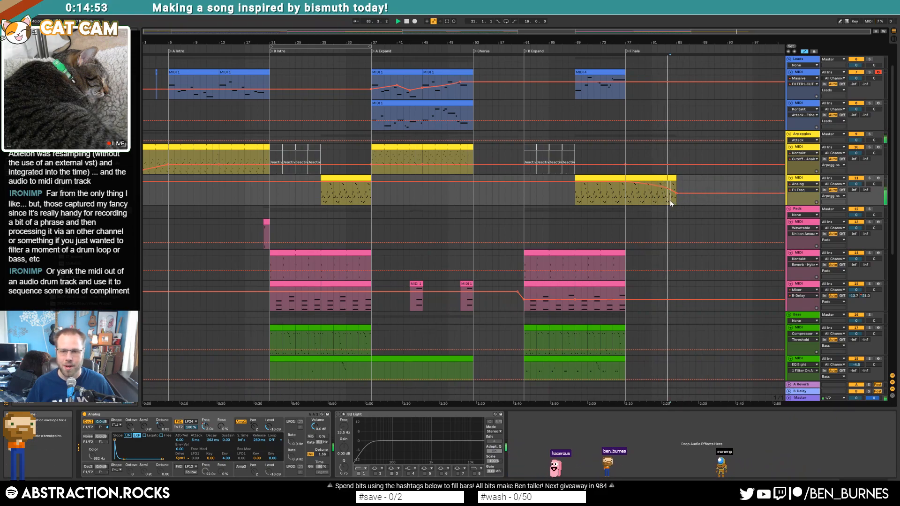
click(673, 177)
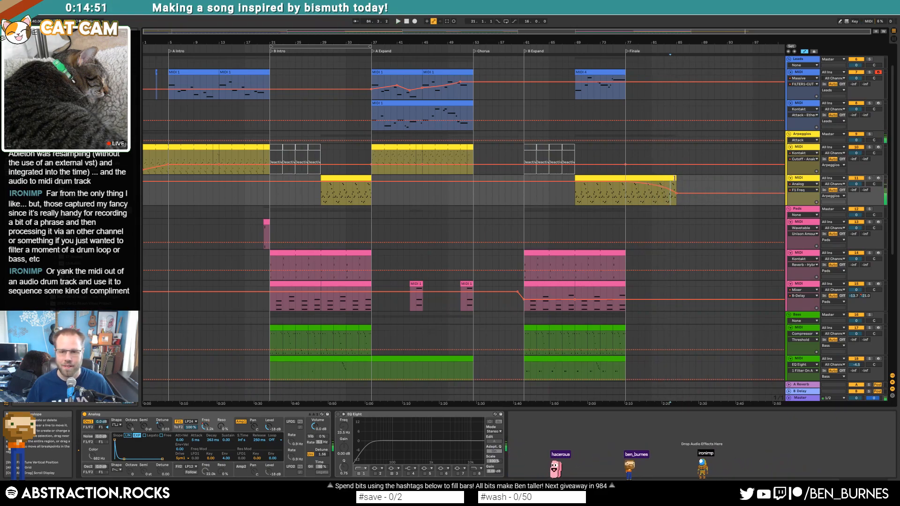
Step: Open the Finale arpeggio clip and delete the last few notes at its end
double_click(673, 177)
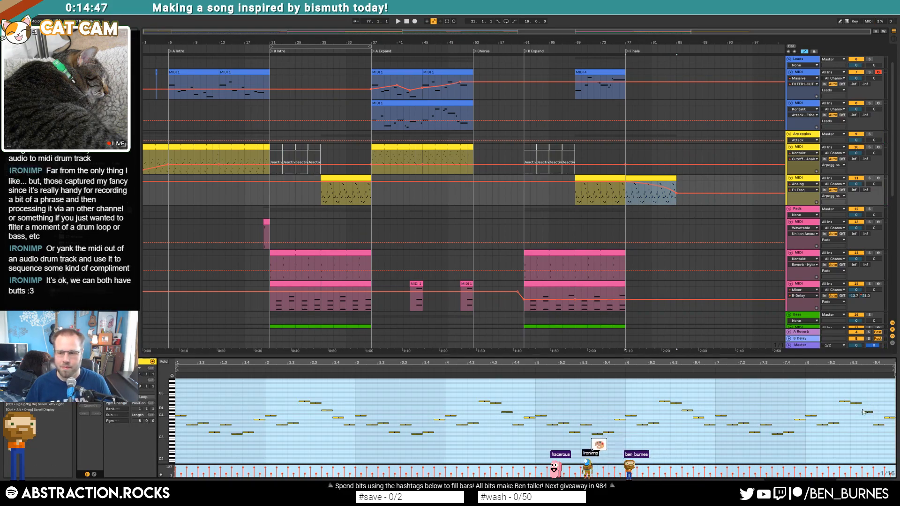
click(862, 411)
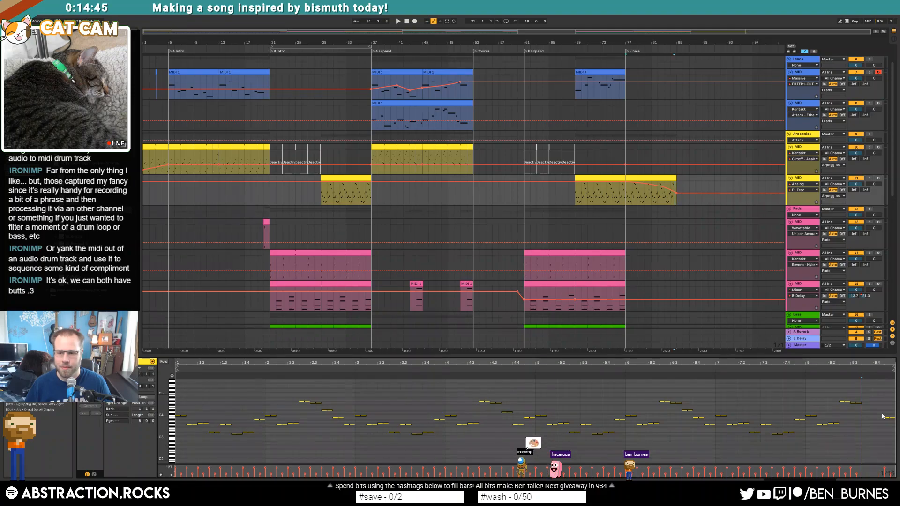
key(Delete)
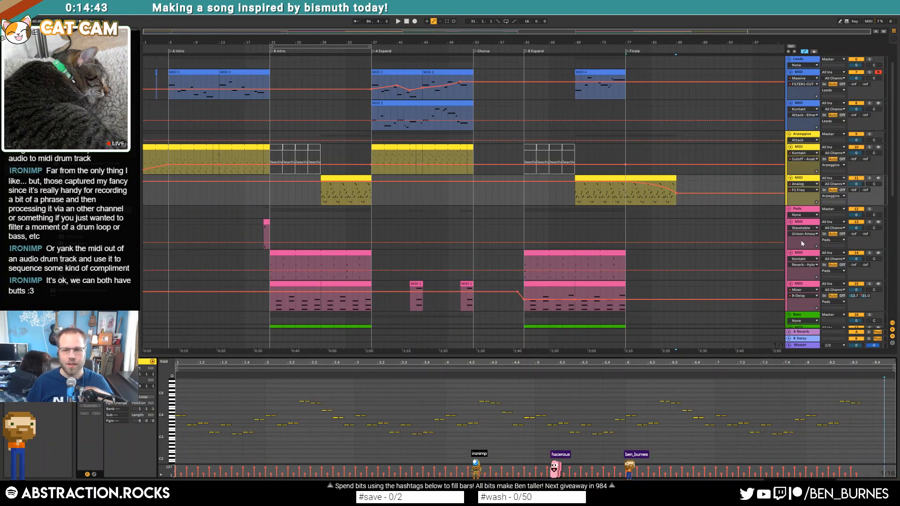
Step: Automate the arpeggio's B-Delay send to rise in a curve across the Finale clip and play from late B Expand
click(864, 193)
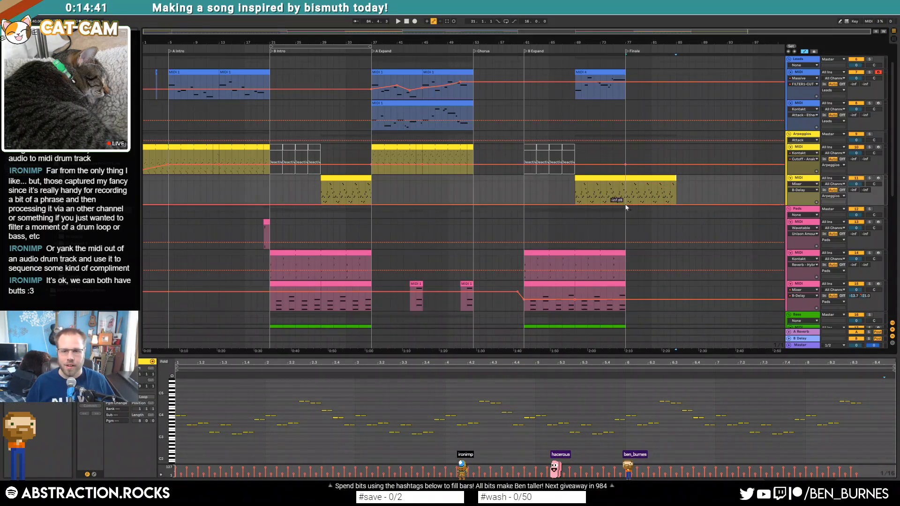
drag(642, 204, 656, 184)
key(space)
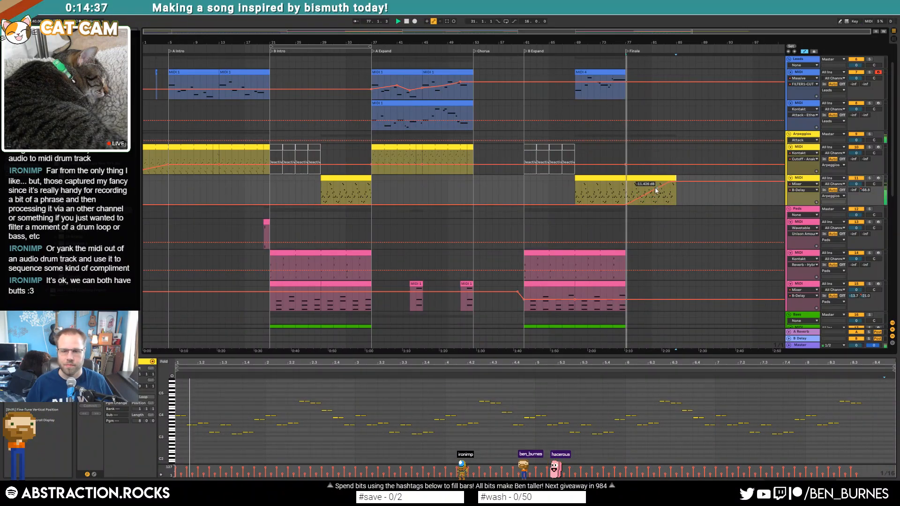
key(shift+Tab)
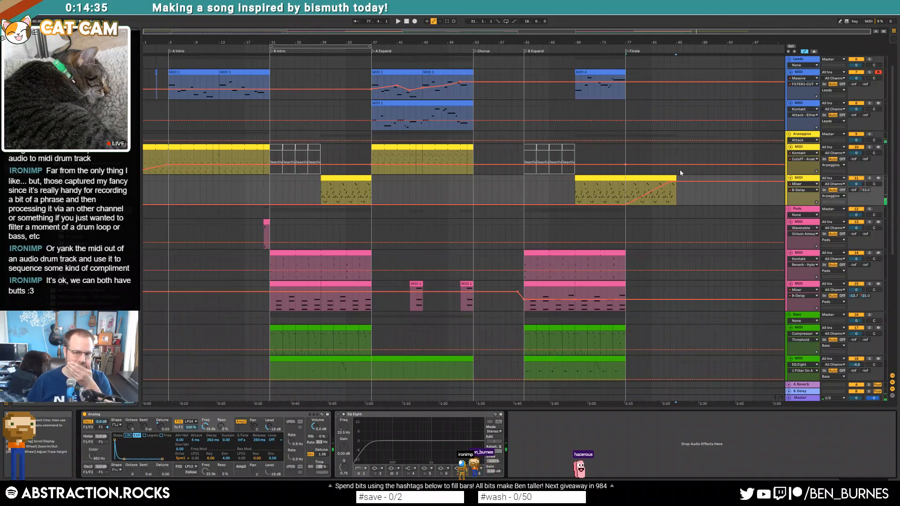
drag(652, 196, 653, 203)
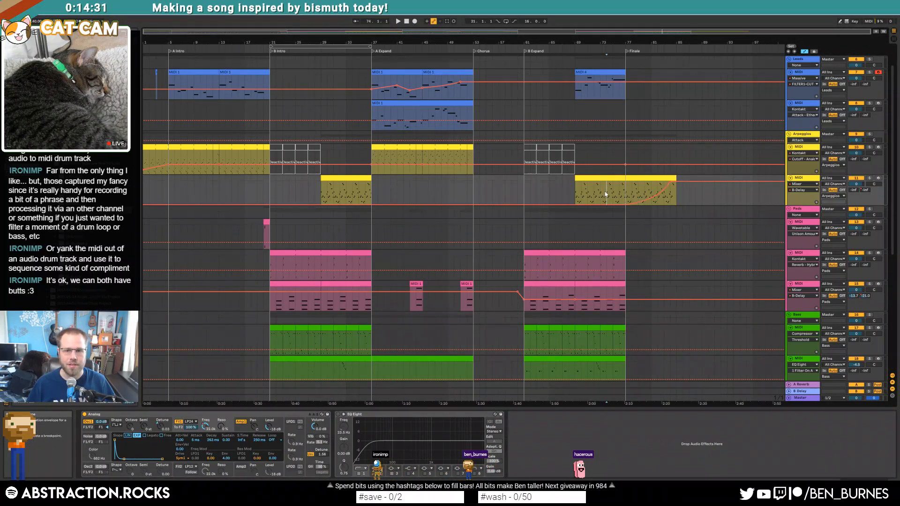
key(space)
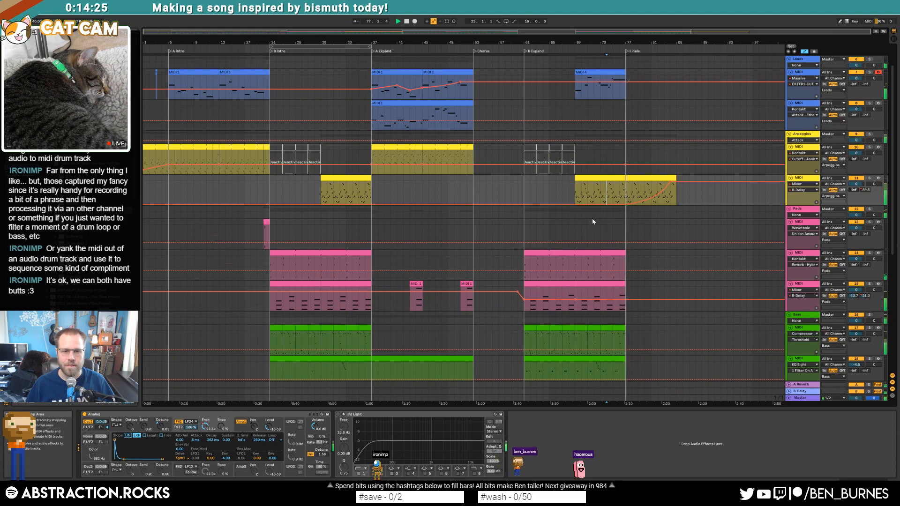
Step: Try continuing the drums into the Finale by duplicating the RACK track's last clip
scroll(593, 222, down, 5)
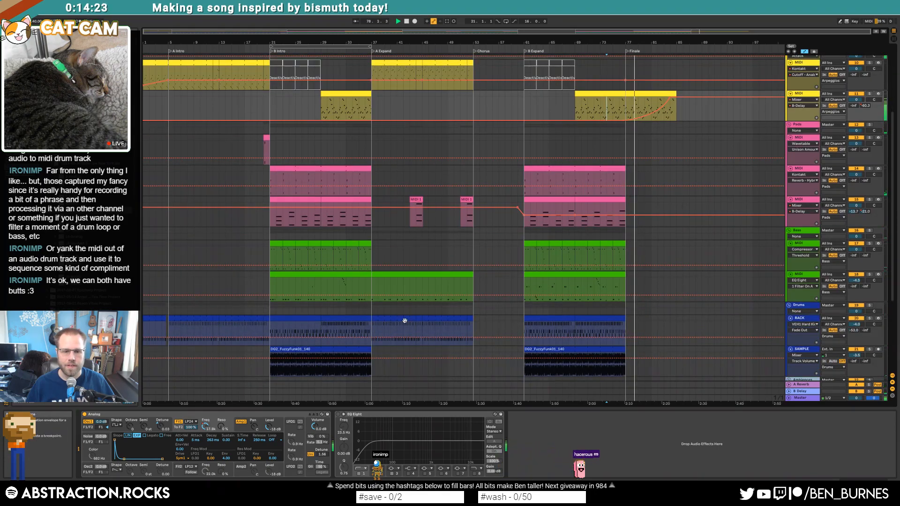
click(581, 318)
key(ctrl+d)
key(space)
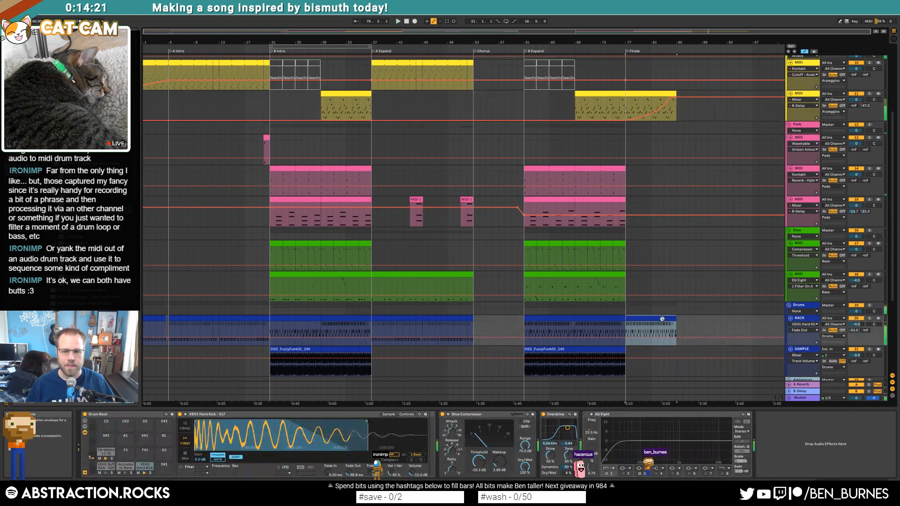
Step: Try deactivating the hard kick and TR-909 hat notes in the Finale drum clip during playback, and delete the clip
double_click(663, 320)
click(200, 391)
shift+click(199, 383)
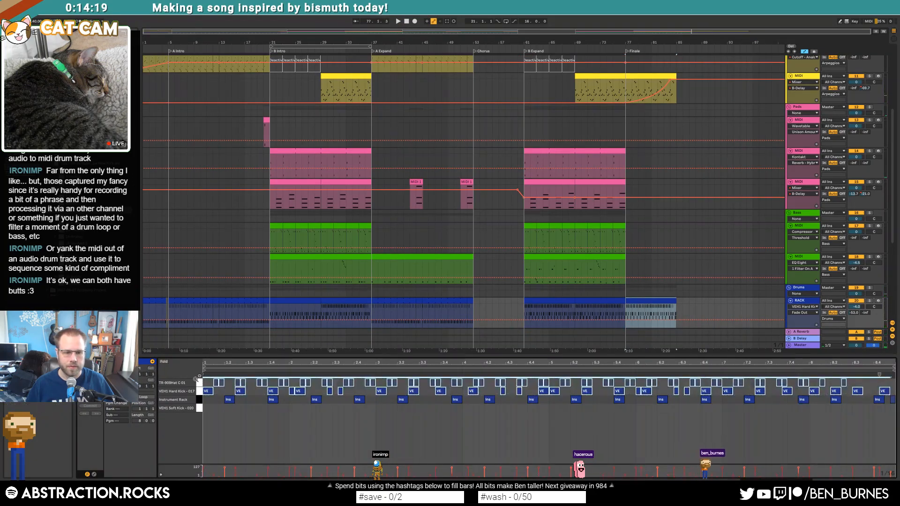
key(0)
key(space)
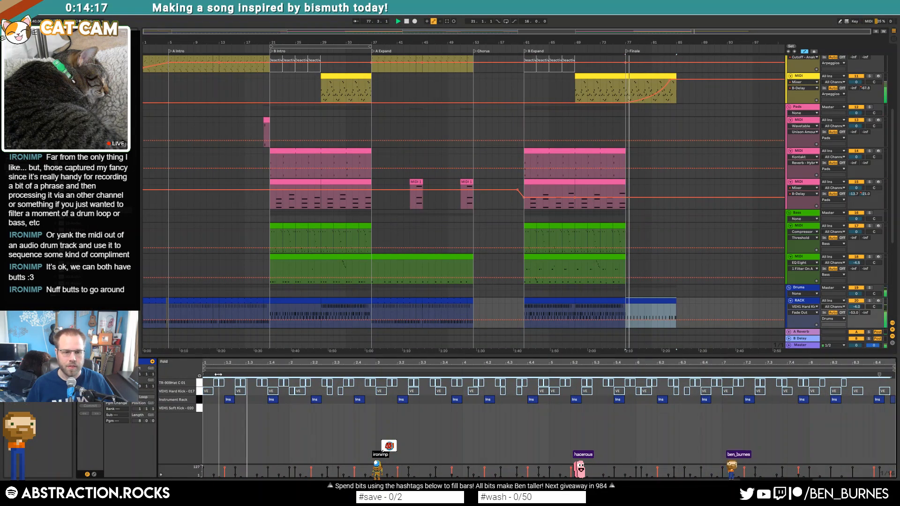
click(200, 391)
key(0)
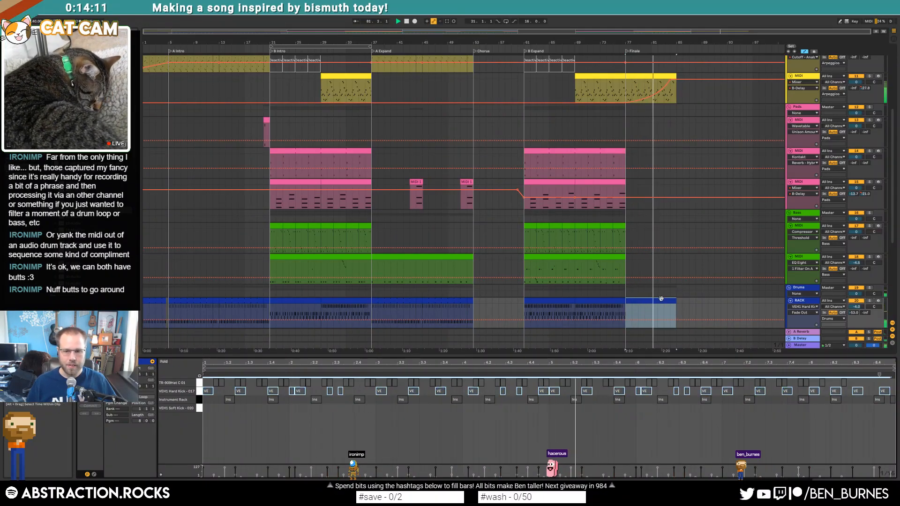
click(659, 300)
key(Delete)
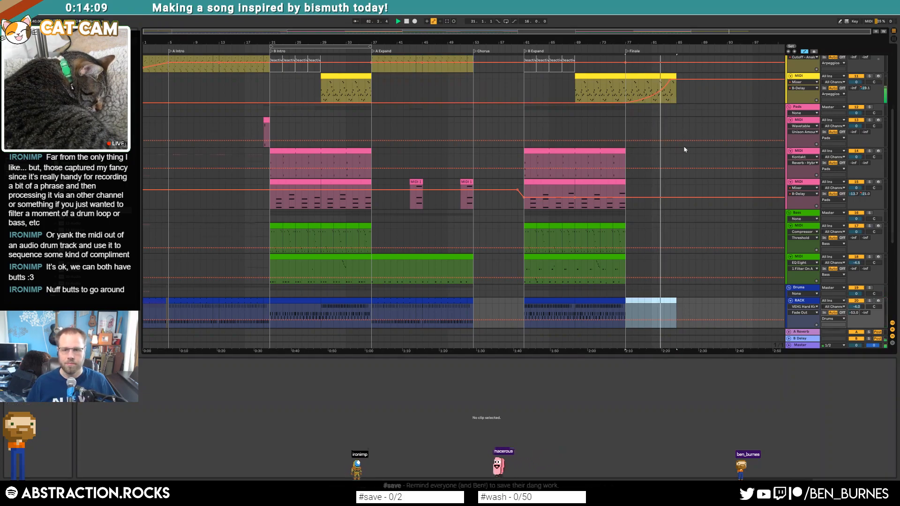
Step: Listen to the end of the Finale arpeggio and play the song from B Intro into A Expand
scroll(652, 135, up, 3)
click(652, 135)
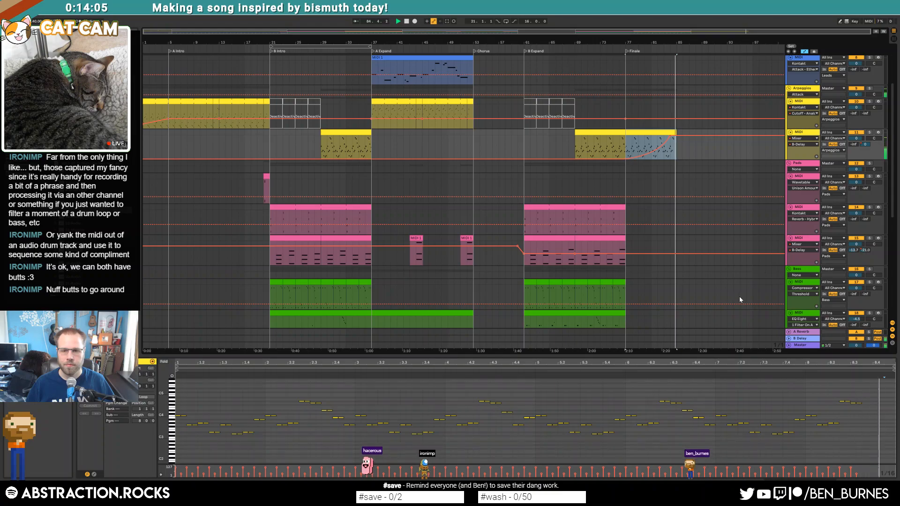
key(space)
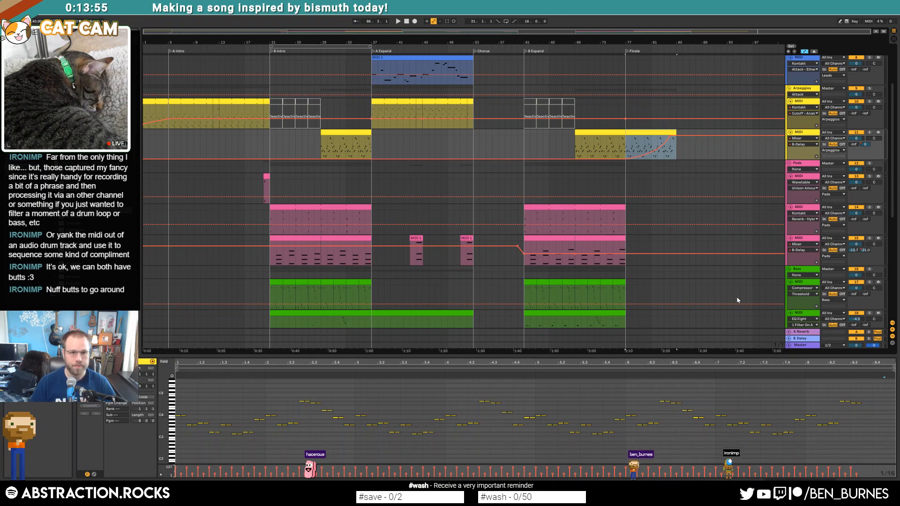
click(472, 149)
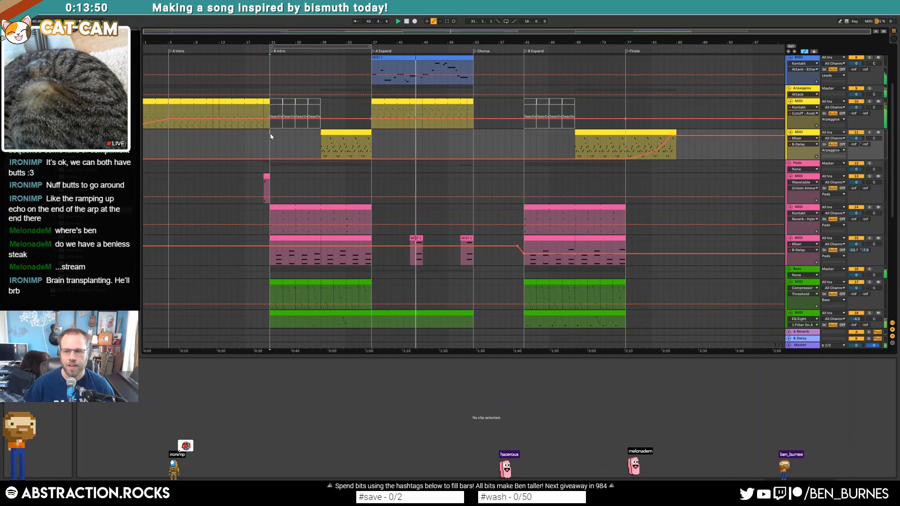
key(a)
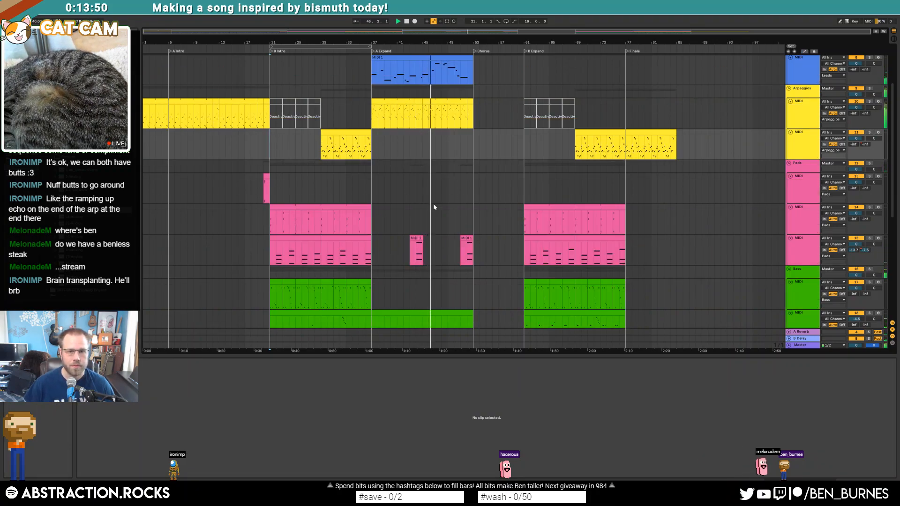
scroll(421, 201, down, 2)
key(space)
Step: Lower the Analog bass track's F1 Freq automation to about 531 across A Expand and play the transition into that section
click(426, 282)
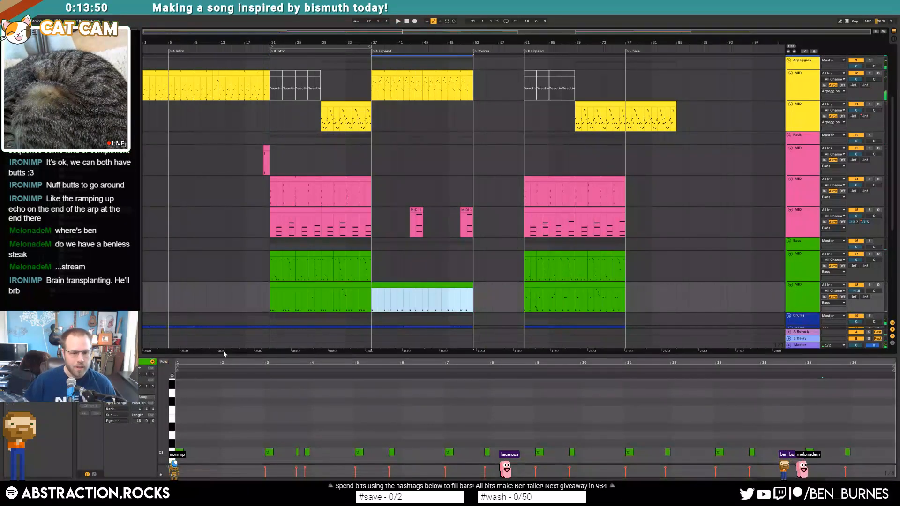
key(shift+Tab)
key(a)
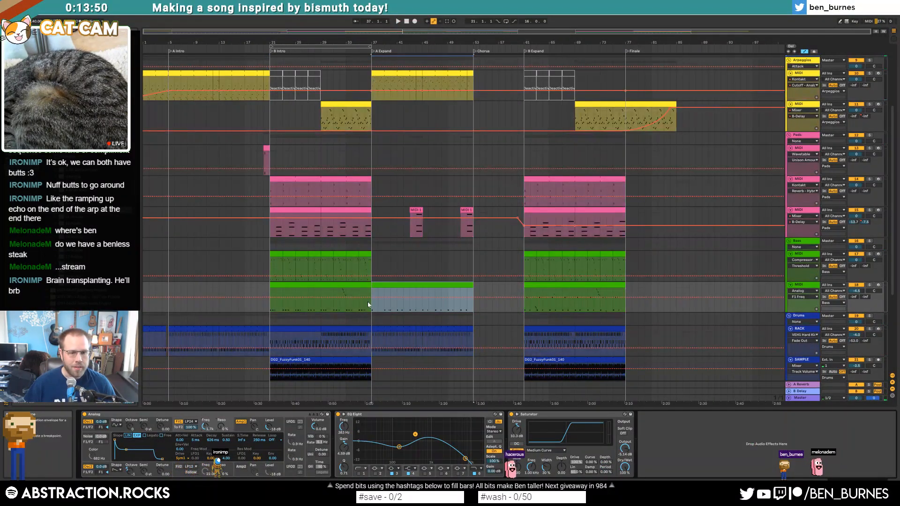
drag(373, 298, 373, 300)
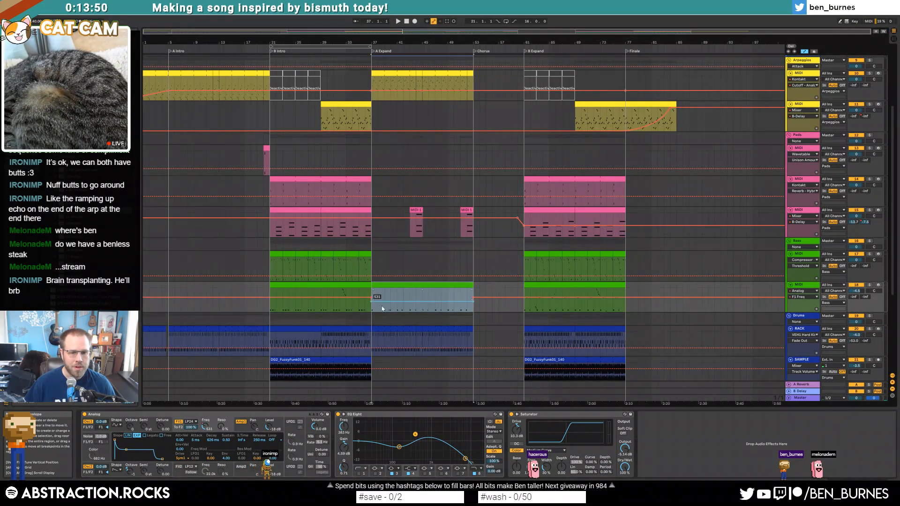
click(428, 297)
drag(477, 297, 479, 297)
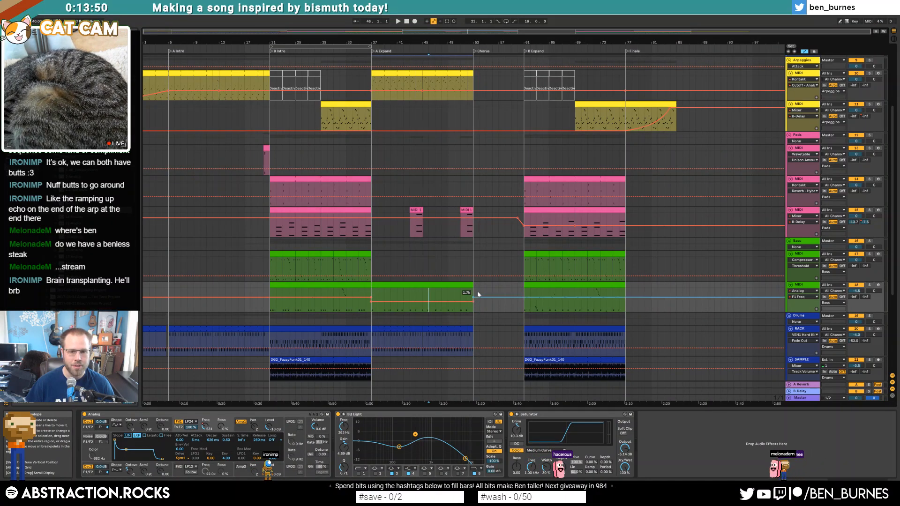
click(358, 291)
key(space)
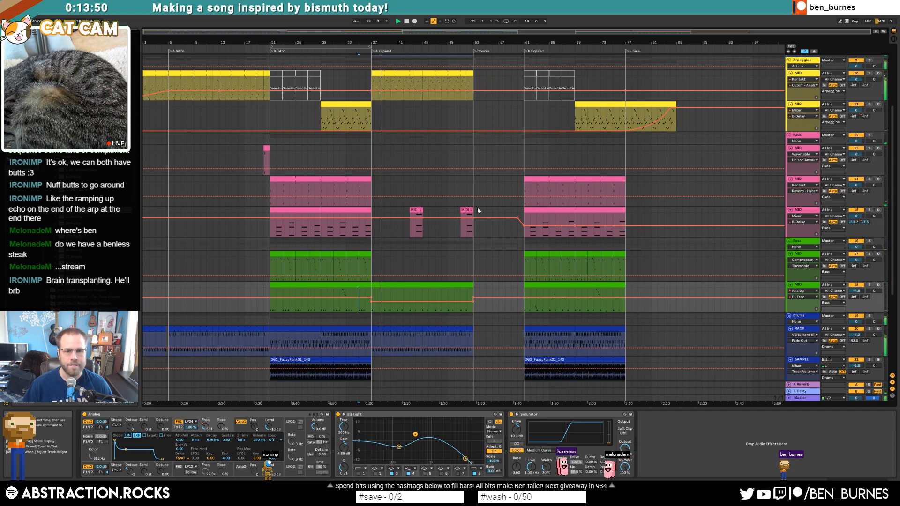
scroll(413, 285, down, 5)
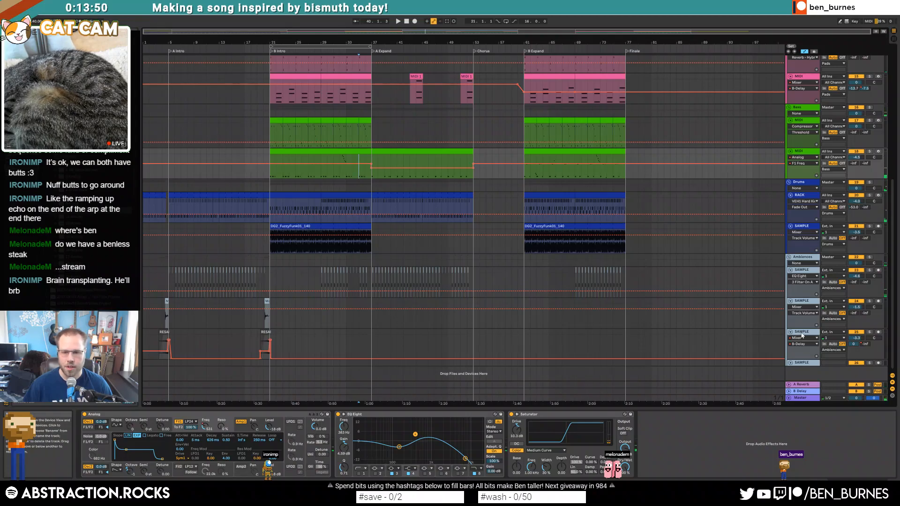
Step: Play the song from B Intro into A Expand and hide the automation lanes in the arrangement
click(801, 334)
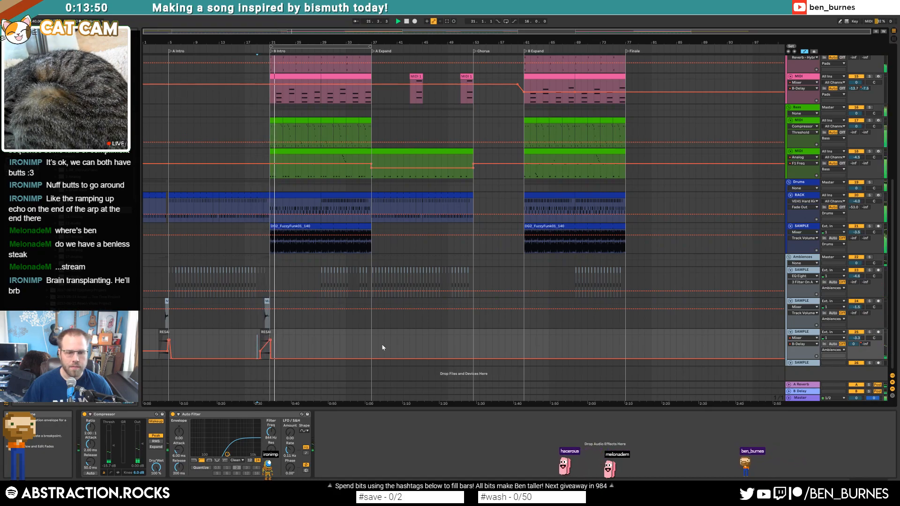
key(a)
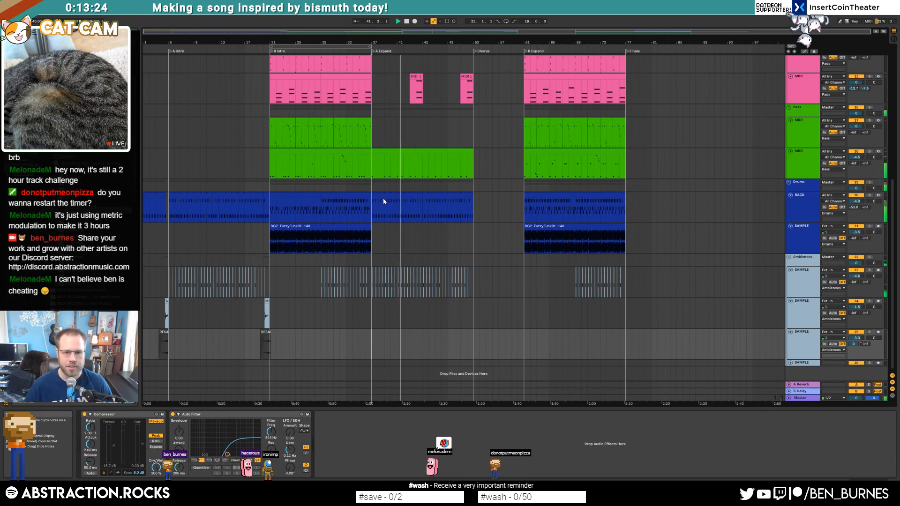
key(space)
Step: Insert a new MIDI track in the Arpeggios group below its second arpeggio track
click(812, 214)
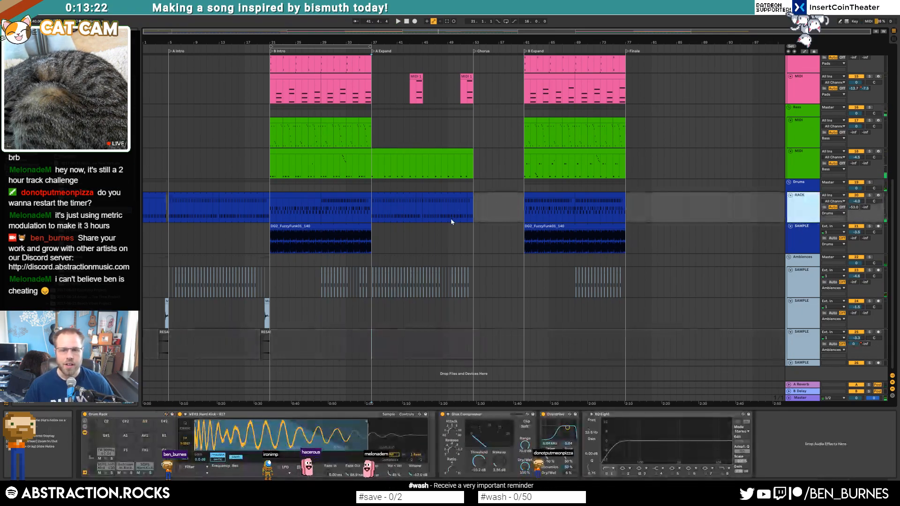
scroll(441, 221, up, 1)
scroll(445, 229, up, 6)
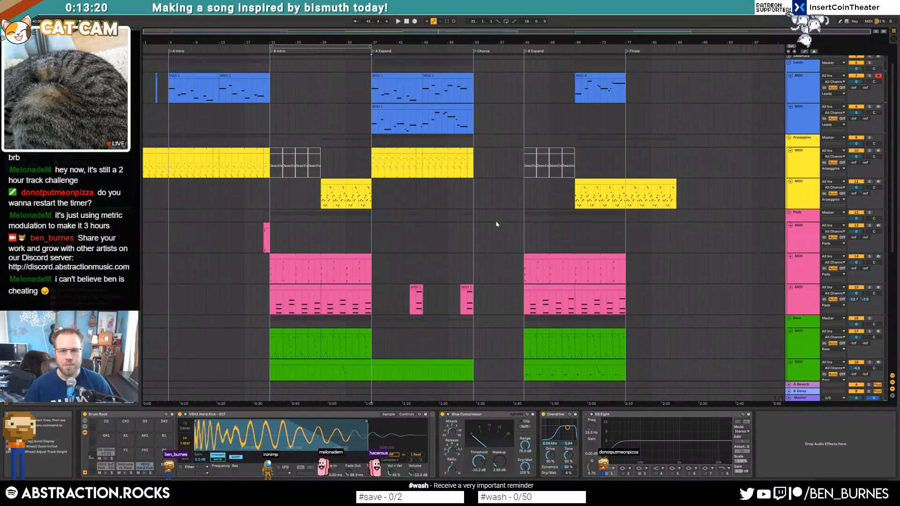
click(797, 197)
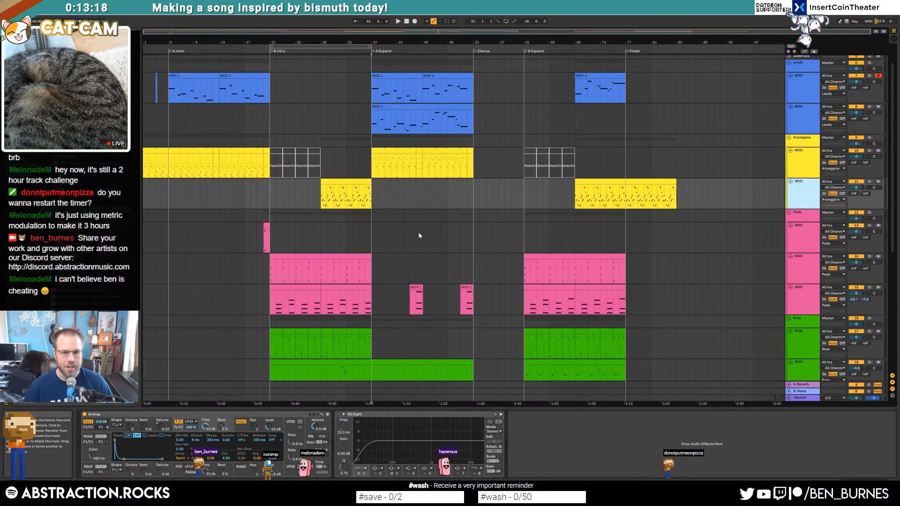
key(ctrl+shift+t)
click(790, 212)
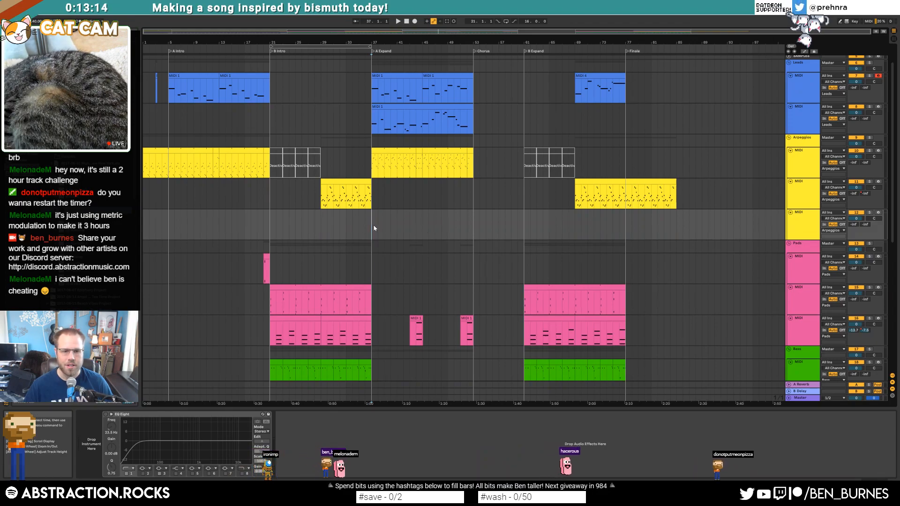
Step: Create an empty two-bar MIDI clip at the start of A Expand on the new arpeggio track
key(space)
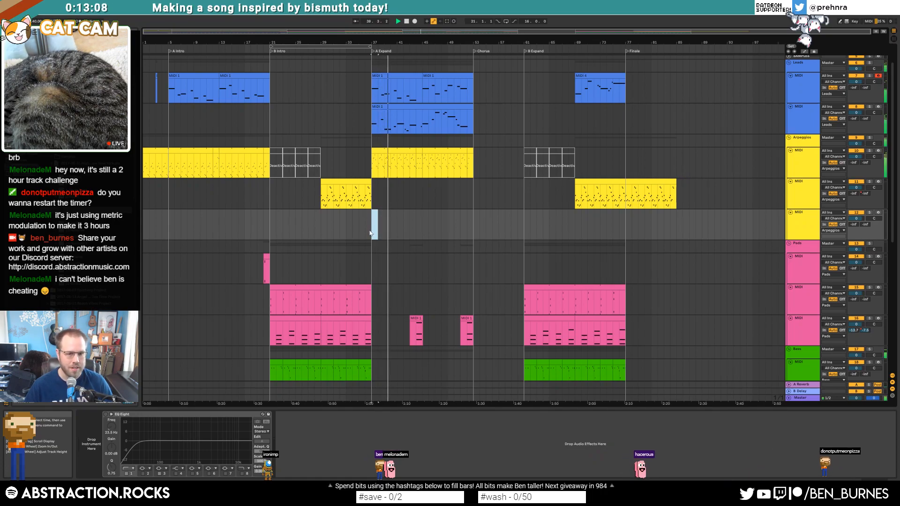
key(space)
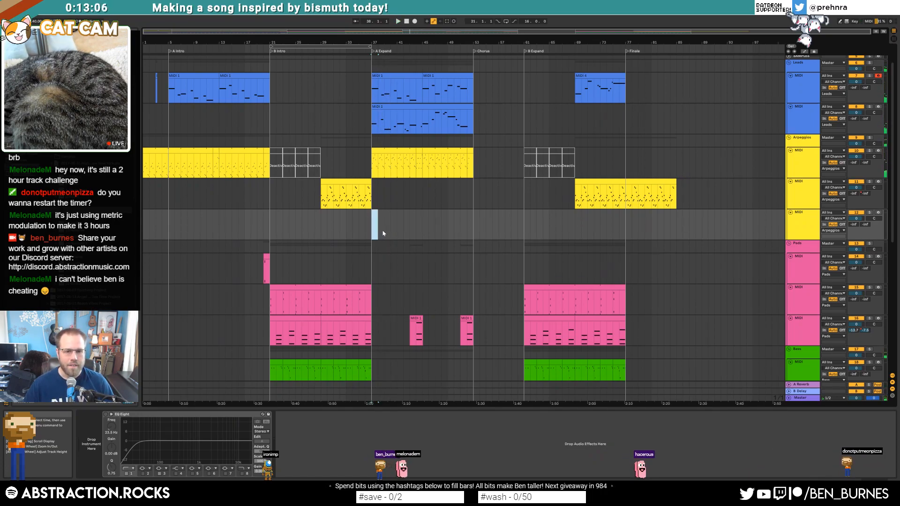
key(ctrl+shift+m)
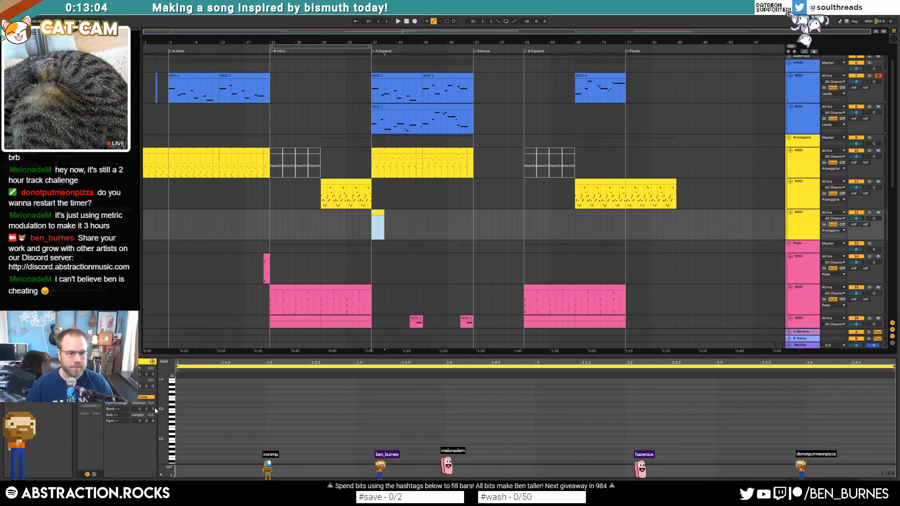
drag(164, 409, 158, 450)
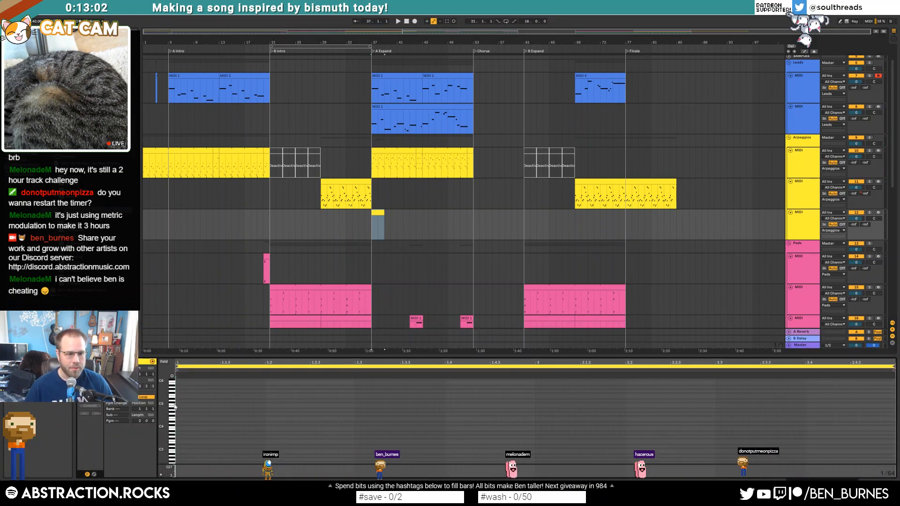
drag(159, 409, 171, 409)
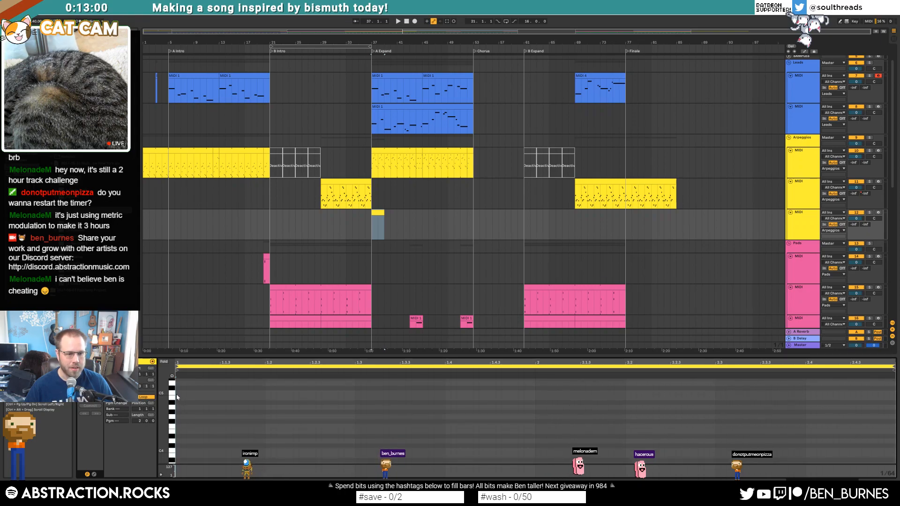
Step: Build a descending three-note arpeggio figure with evenly spaced short notes at the start of the new clip
double_click(178, 379)
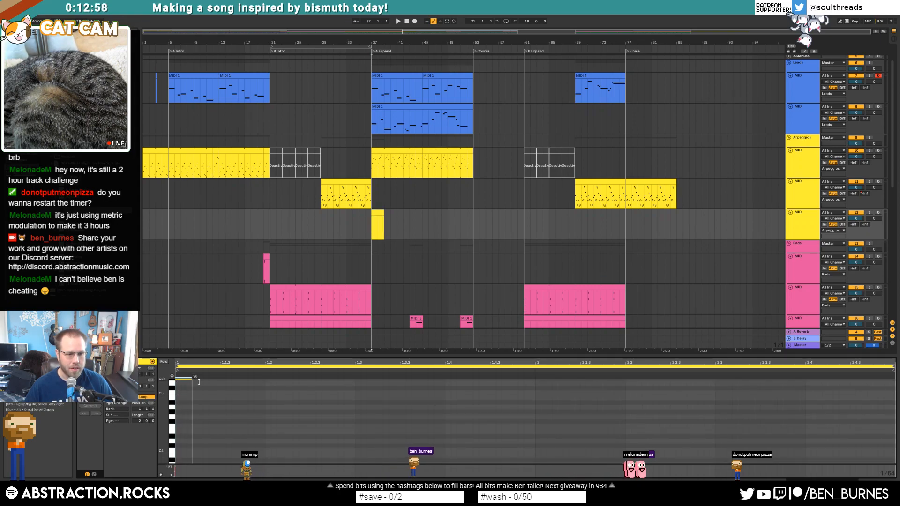
scroll(200, 398, up, 1)
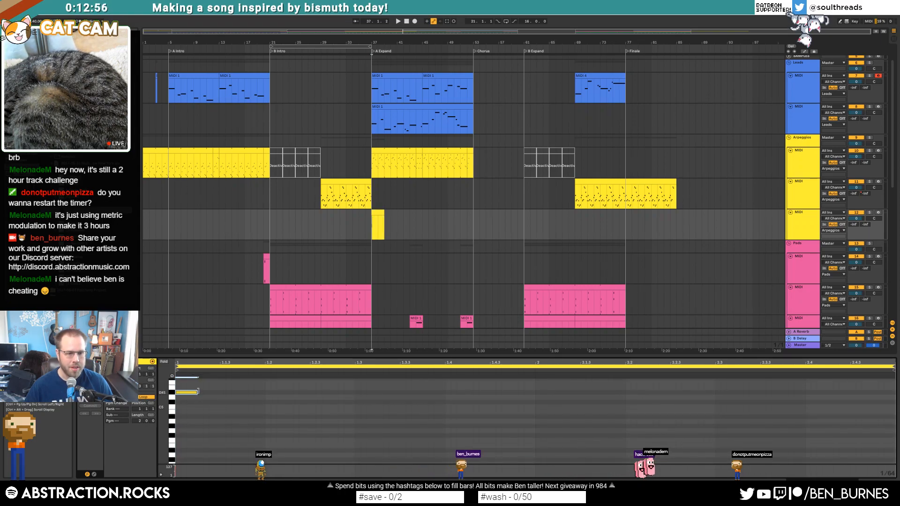
click(200, 392)
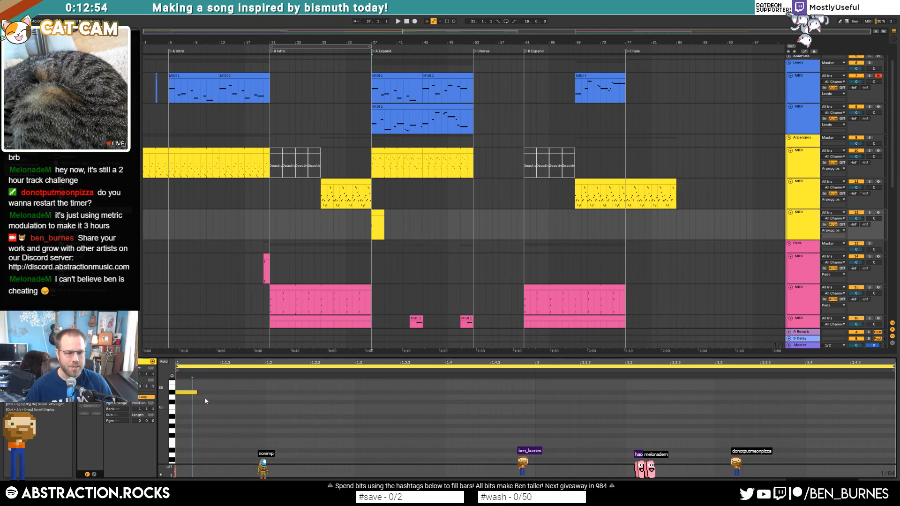
key(ctrl+d)
key(Down)
key(ctrl+d)
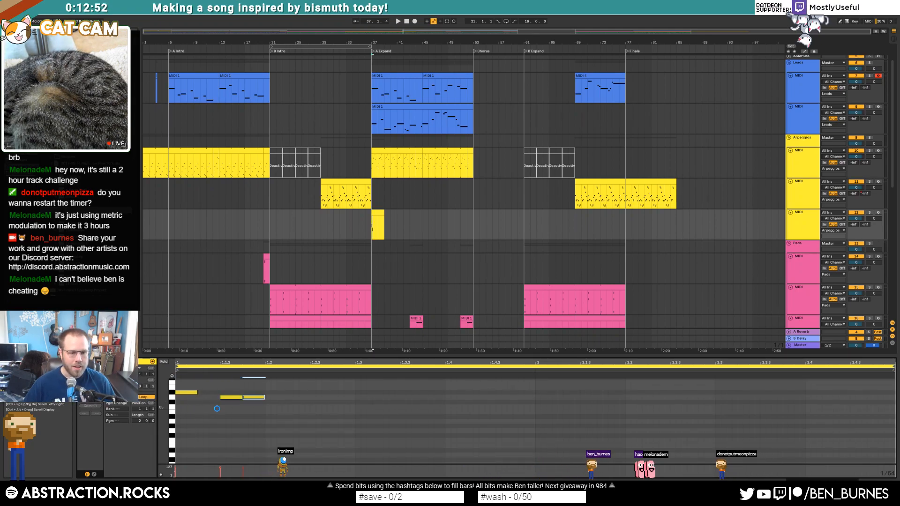
key(Right)
key(Right)
key(Right)
key(Right)
key(Down)
key(Down)
key(Down)
key(Down)
key(Down)
key(Down)
key(Down)
key(Up)
key(Up)
key(Up)
Step: Duplicate the three-note figure four times to carry the arpeggio through the two-bar clip
key(ctrl+a)
key(ctrl+d)
key(ctrl+d)
key(ctrl+d)
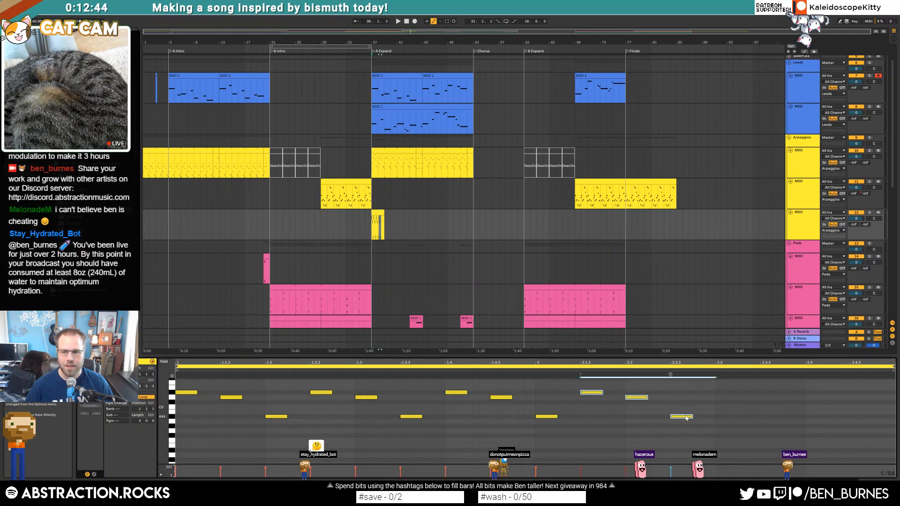
key(space)
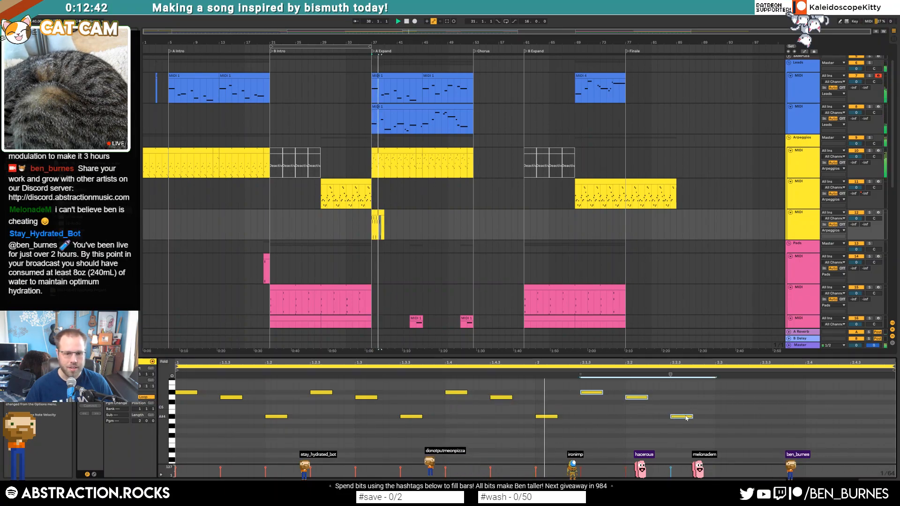
key(ctrl+d)
Step: Add a longer, higher note in the gap after the last figure of the arpeggio clip
scroll(849, 403, up, 2)
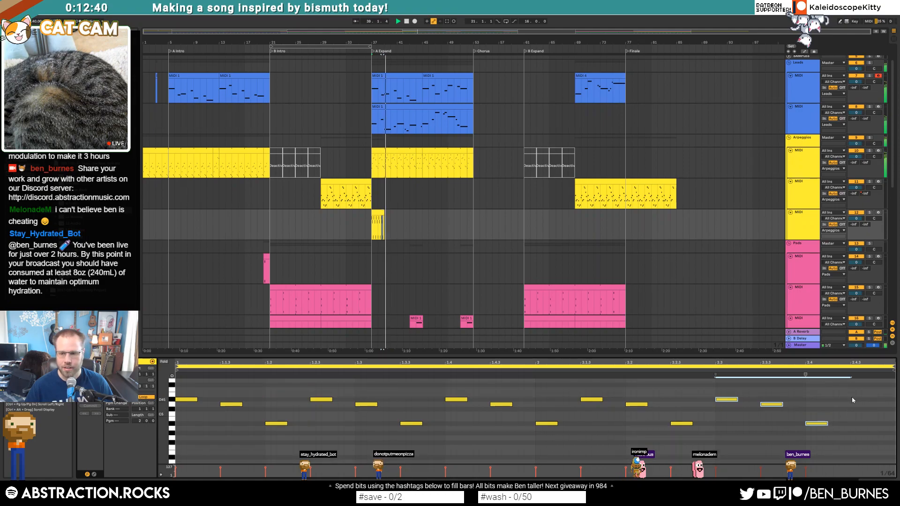
click(854, 397)
drag(854, 397, 884, 395)
scroll(881, 408, up, 3)
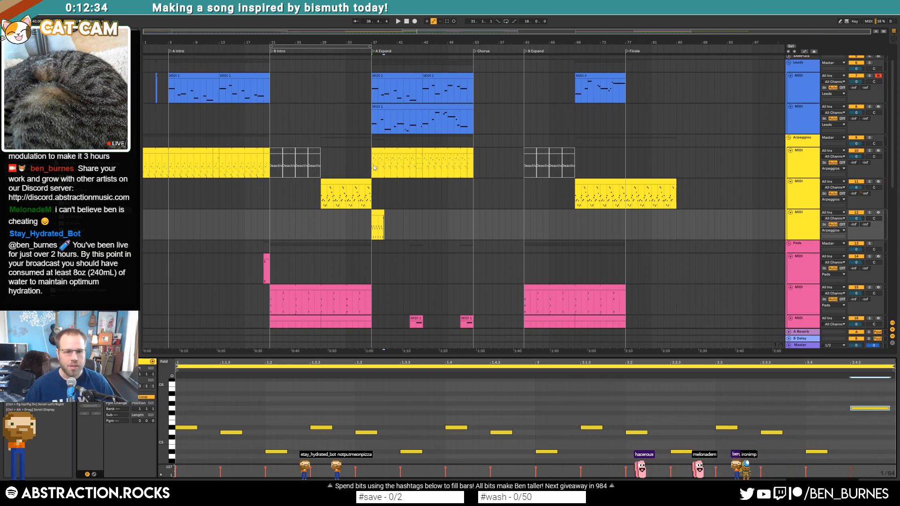
Step: Load the Massive synth onto the new arpeggio track and place its window clear of the clip
click(229, 216)
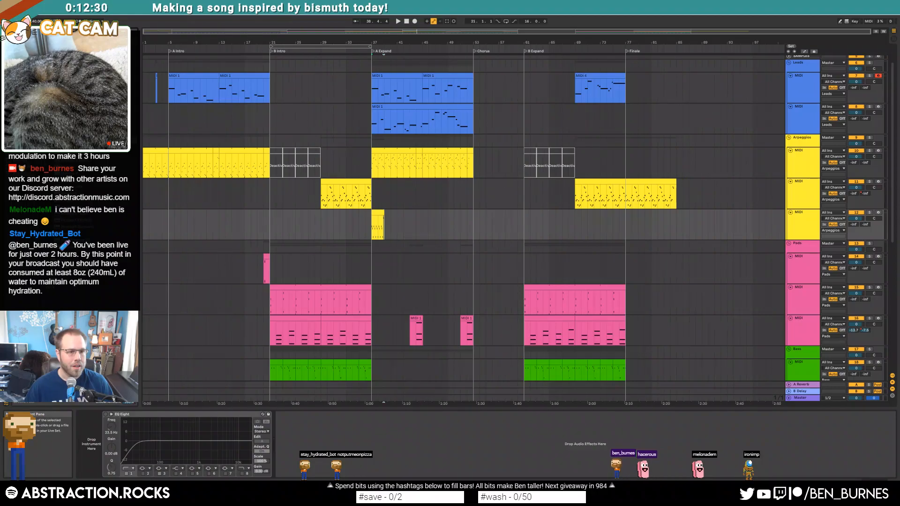
double_click(70, 220)
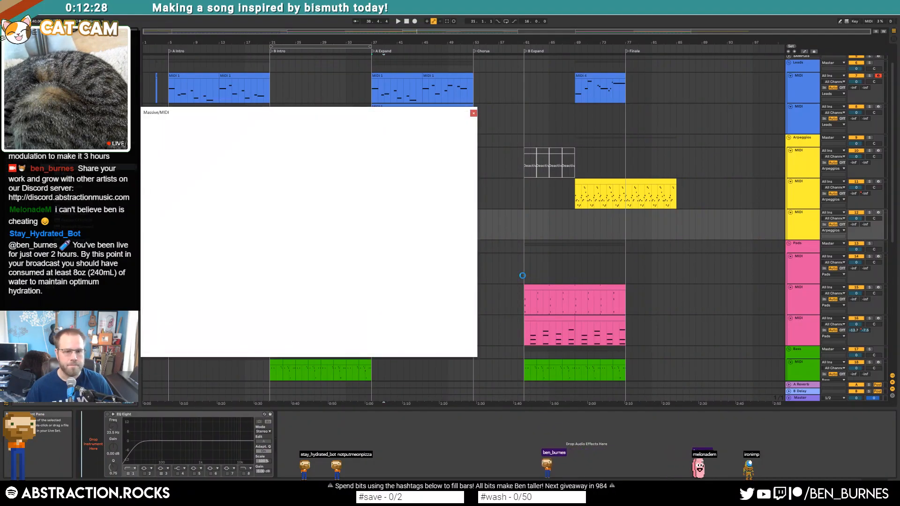
drag(305, 113, 491, 158)
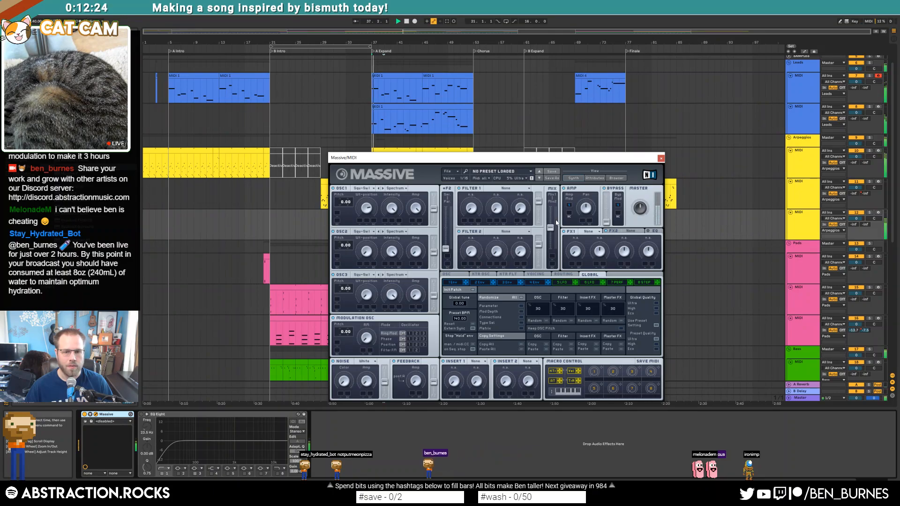
drag(646, 159, 789, 121)
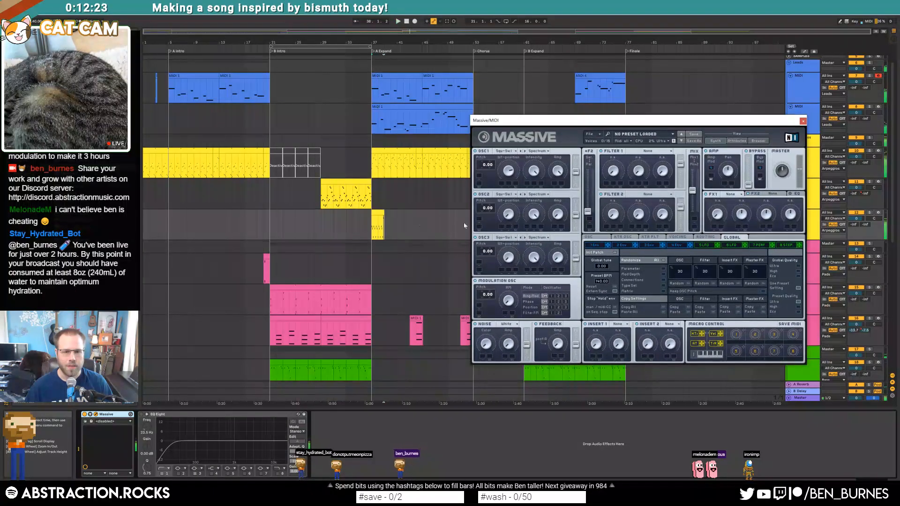
Step: Lower the first two notes of the opening arpeggio figure to C5 and A#4
double_click(377, 213)
key(space)
drag(192, 428, 201, 435)
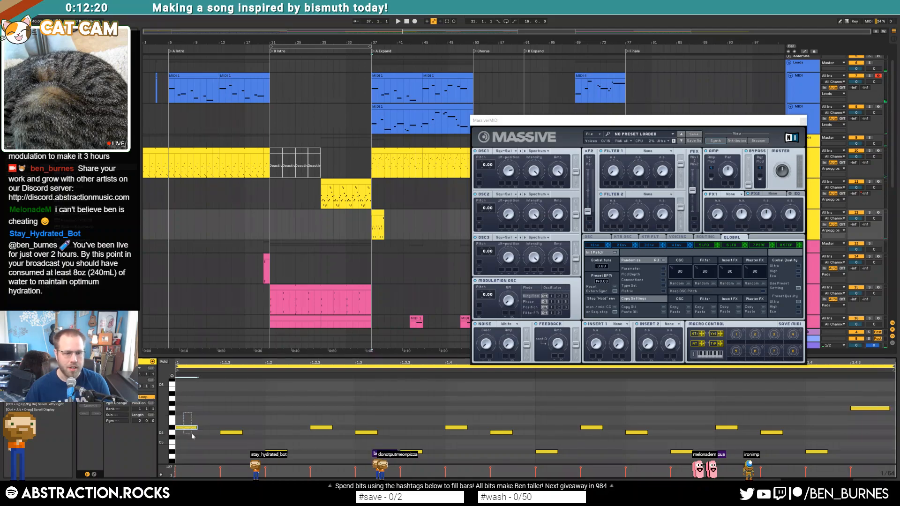
key(Down)
key(Down)
click(229, 433)
key(Down)
key(Down)
key(Down)
key(Down)
scroll(280, 423, down, 1)
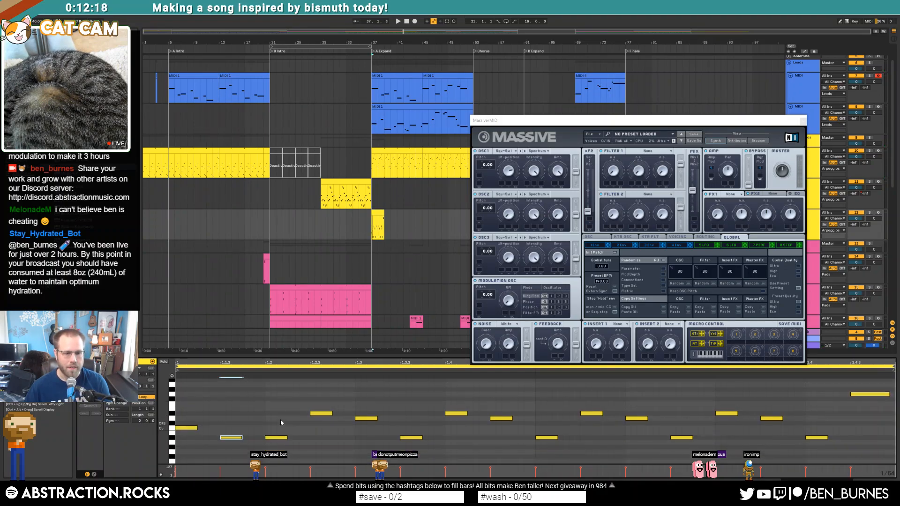
Step: Replace the old repeats with four duplicates of the C5, A#4, G4 figure across the clip
mouse_move(306, 401)
mouse_down()
mouse_move(707, 454)
mouse_move(814, 454)
mouse_up()
key(Delete)
drag(186, 418, 314, 454)
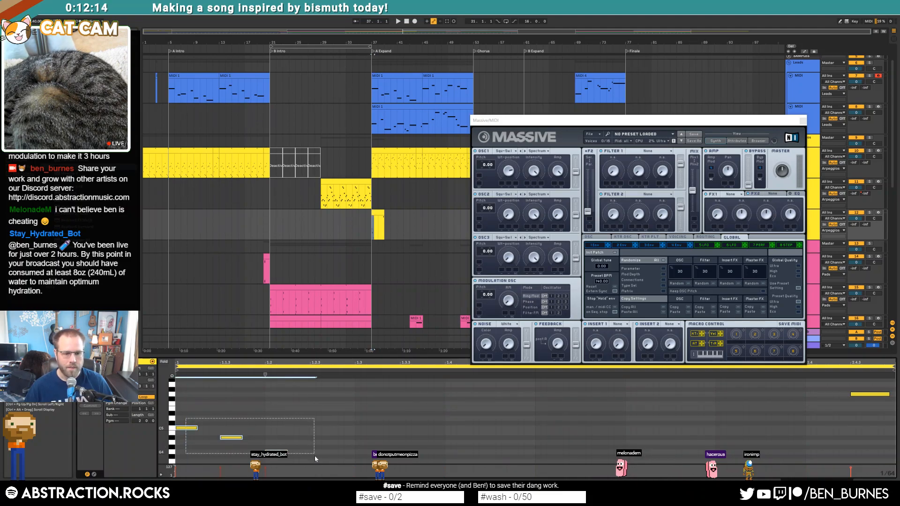
key(ctrl+d)
key(ctrl+d)
key(ctrl+d)
key(ctrl+d)
Step: Move the long closing note down to D#5 at beat 2.4, replace the last G4, and extend its length
key(space)
drag(867, 394, 864, 414)
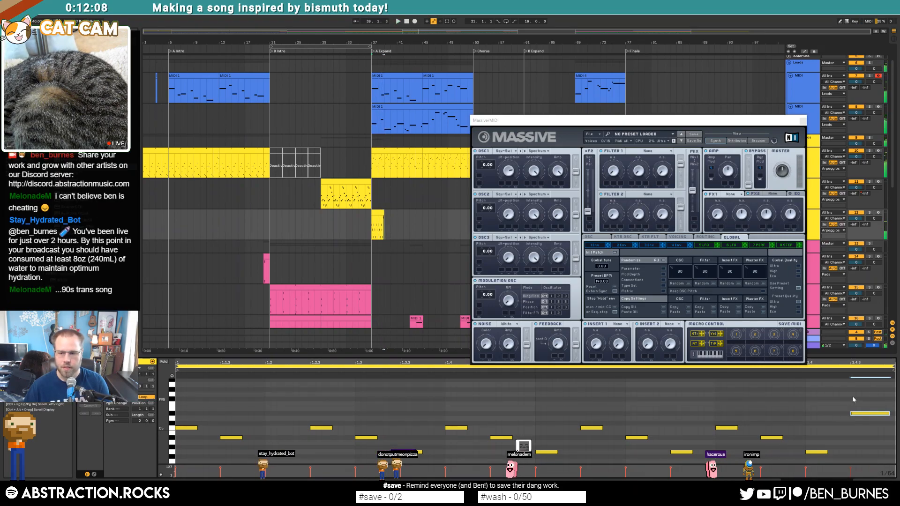
key(Left)
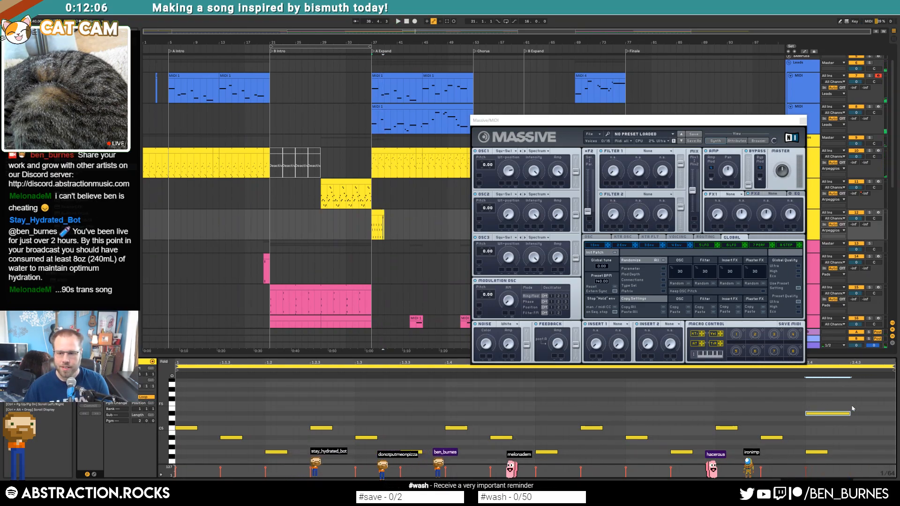
drag(861, 413, 877, 414)
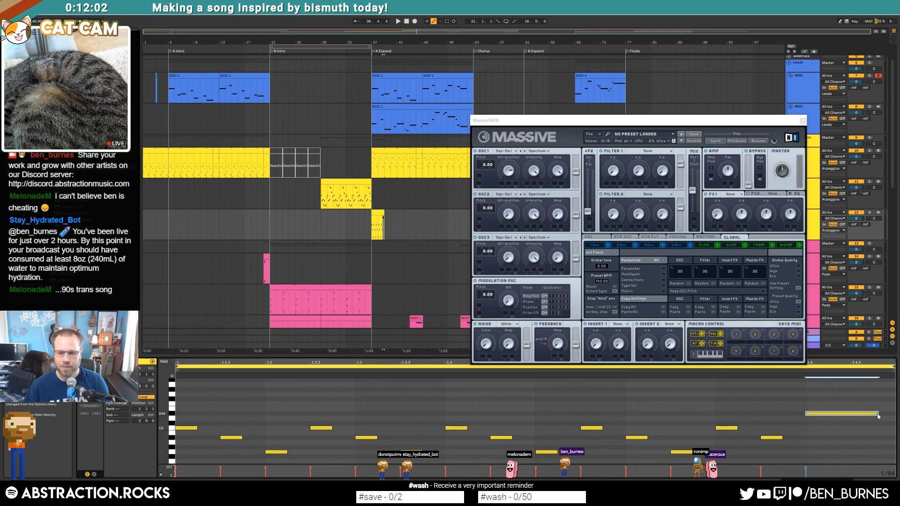
Step: Reshape Massive's fourth envelope into a plucked decay without sustain and play the result
click(677, 245)
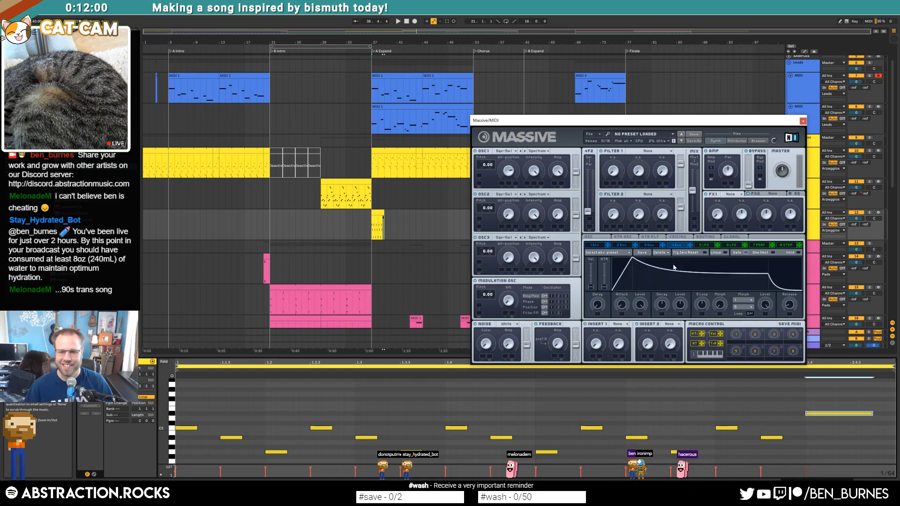
key(space)
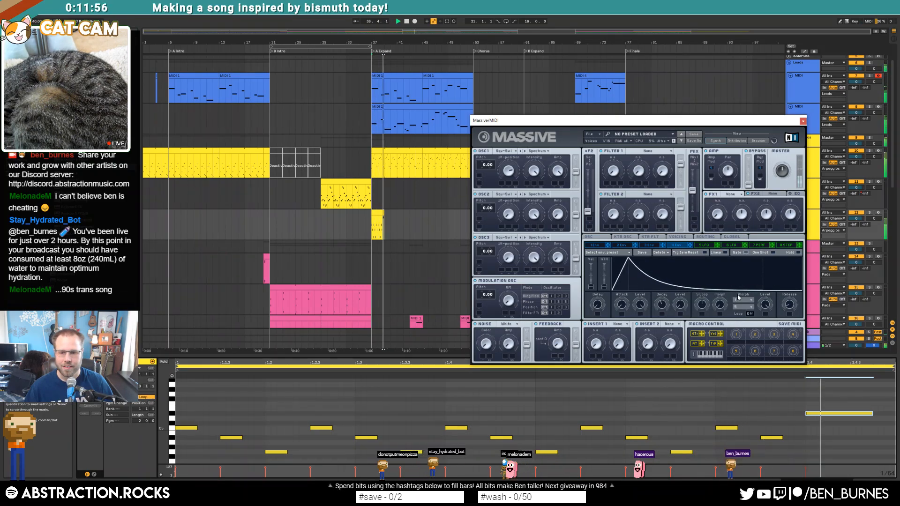
Step: Extend the arpeggio clip to four bars and consolidate it into a single clip
drag(383, 213, 397, 220)
key(space)
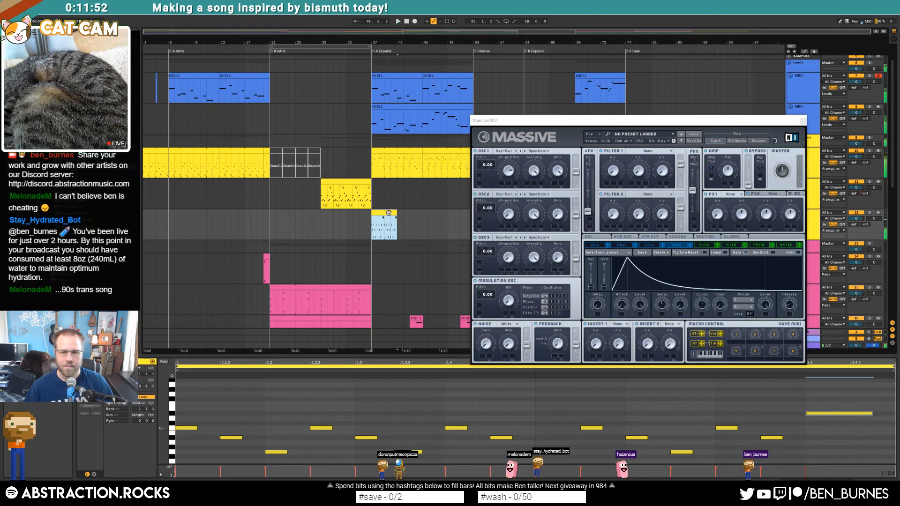
key(ctrl+j)
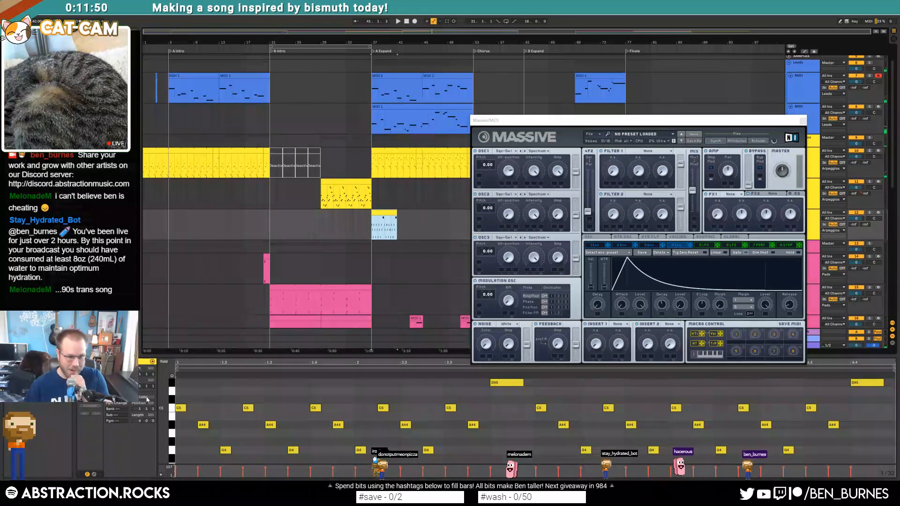
Step: Shorten the final D#5 note of the four-bar clip and duplicate it right after
click(882, 392)
drag(883, 384, 862, 383)
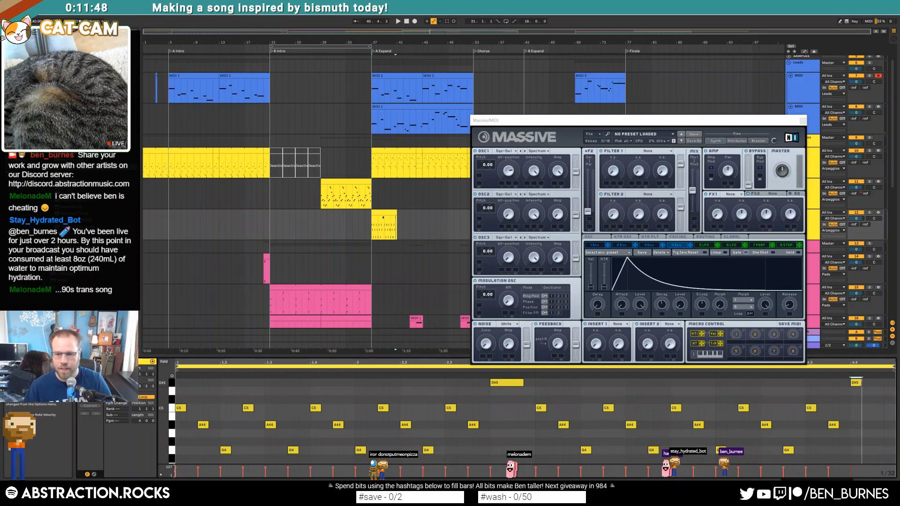
key(ctrl+d)
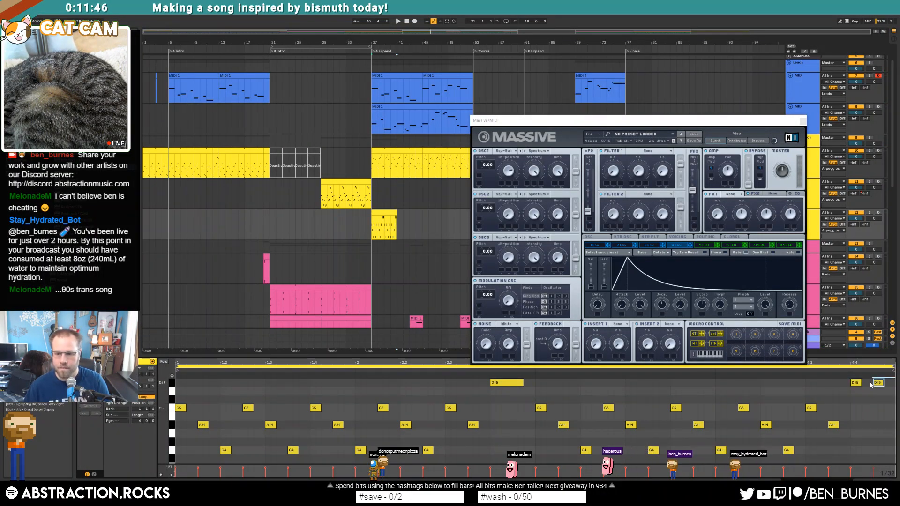
Step: Lower the duplicated closing note of the arpeggio clip to D5 and return to the track's device chain
key(Down)
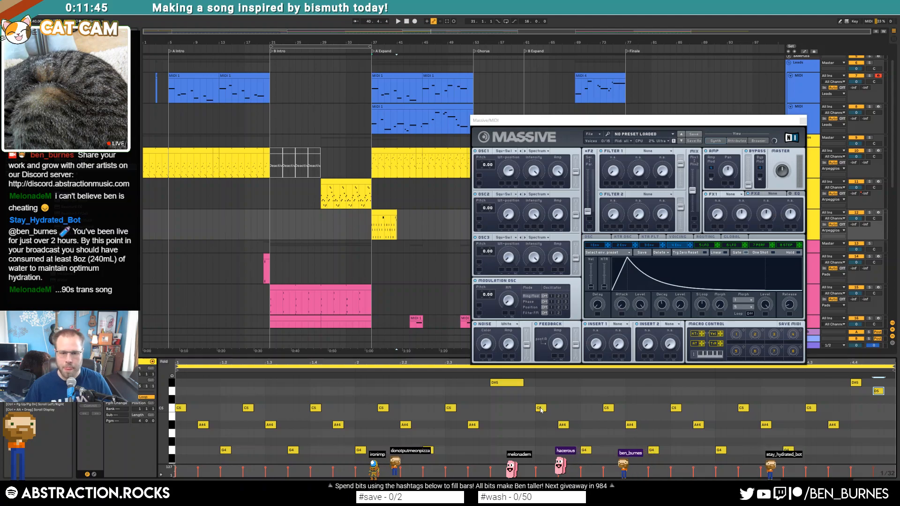
click(803, 121)
key(shift+Tab)
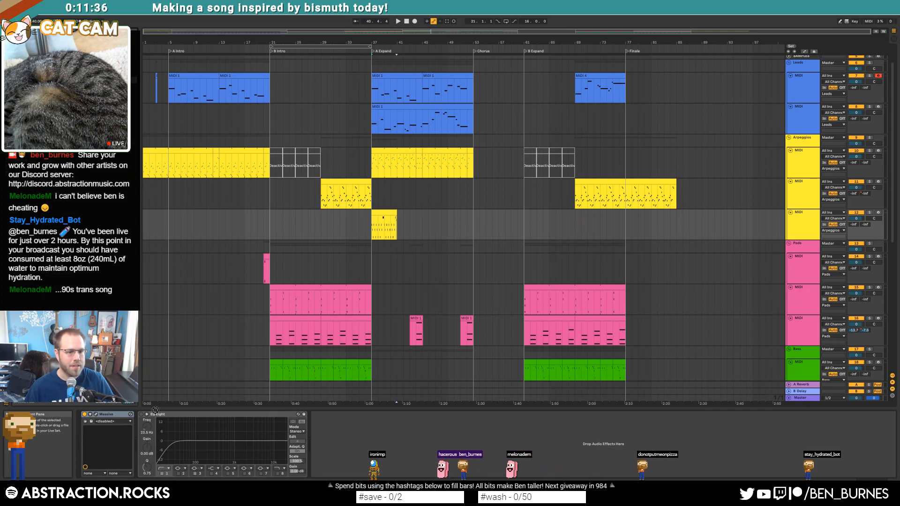
Step: Insert ValhallaDelay between Massive and EQ Eight, and extend the arpeggio clip to bar 45
drag(156, 404, 162, 443)
drag(599, 131, 611, 213)
drag(396, 215, 423, 220)
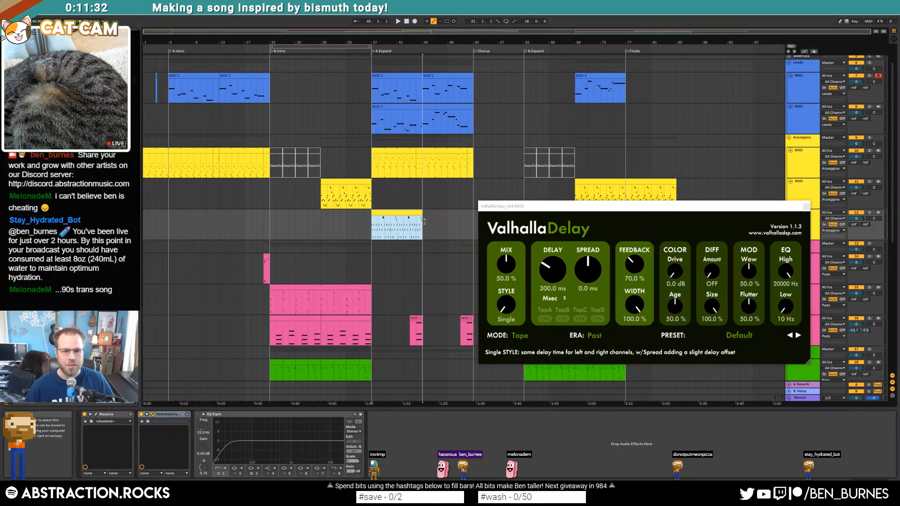
Step: Set ValhallaDelay to about 45% mix, Ghost mode and note-synced delay time, and lower the arpeggio track's volume slightly
drag(506, 265, 506, 271)
click(521, 336)
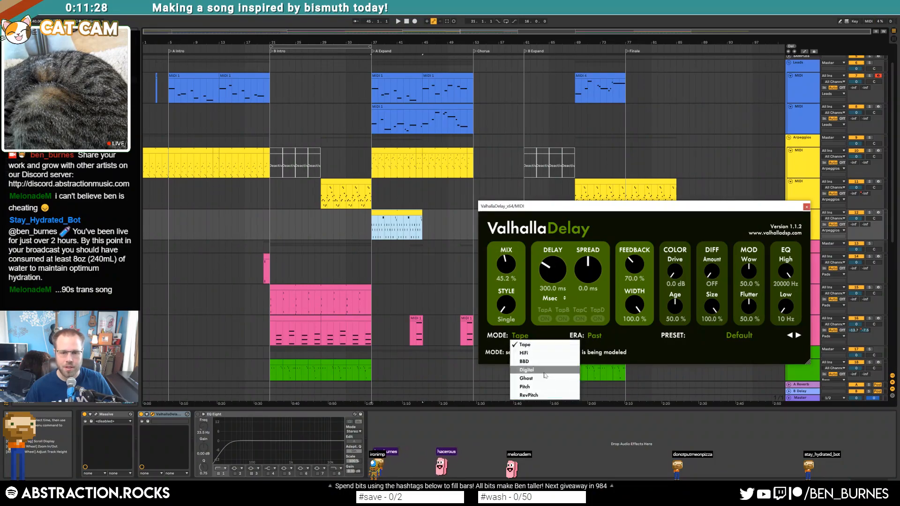
click(543, 378)
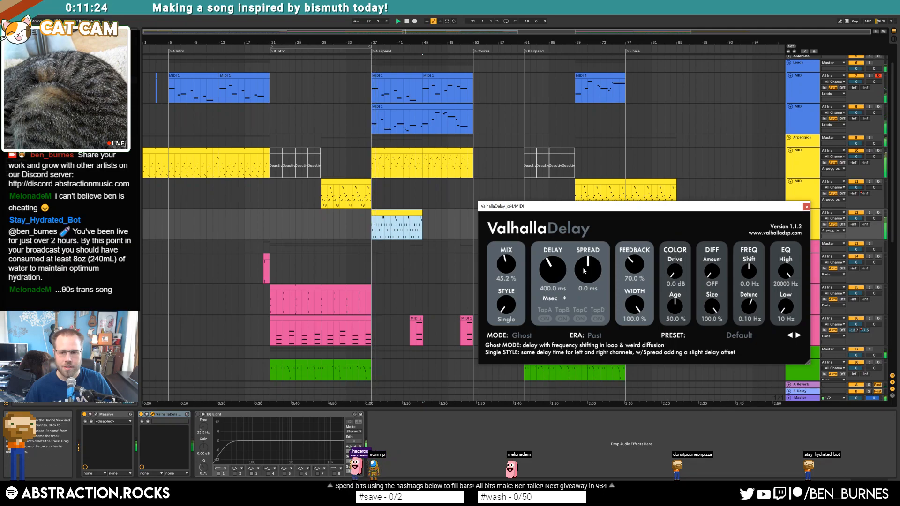
click(551, 298)
click(552, 313)
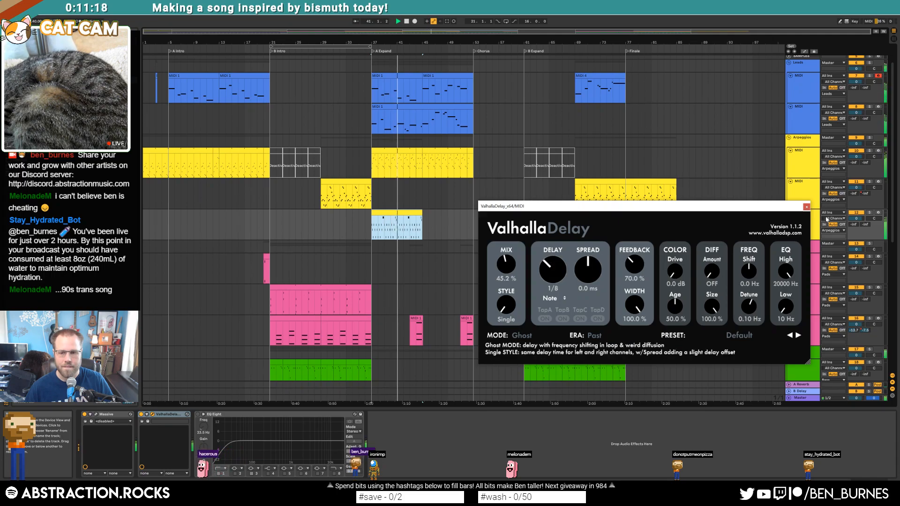
drag(856, 219, 857, 229)
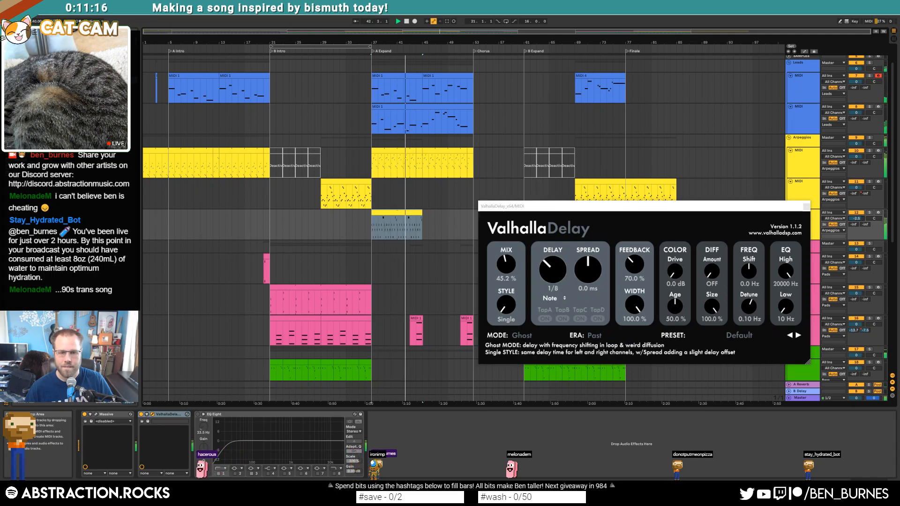
Step: Try a 1/32 delay time with a lower mix during playback, and remove ValhallaDelay from the arpeggio track
drag(557, 271, 557, 290)
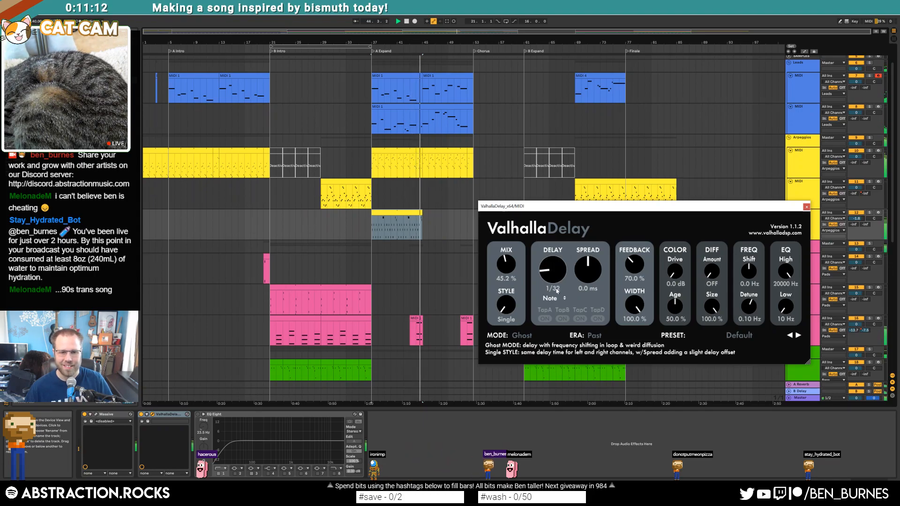
key(space)
key(space)
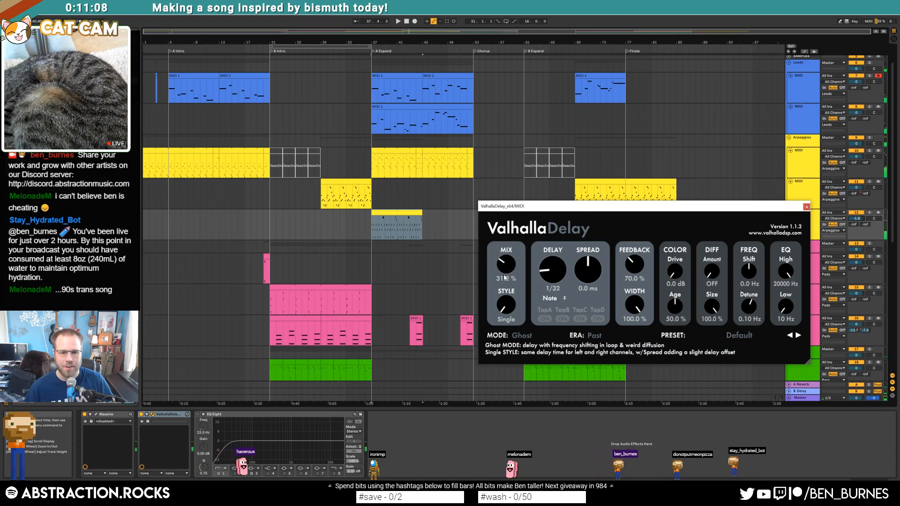
click(807, 207)
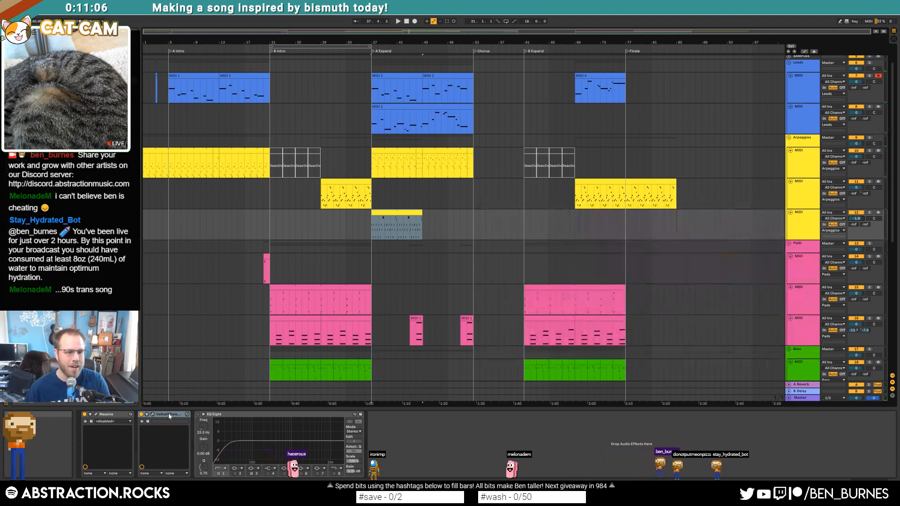
key(Delete)
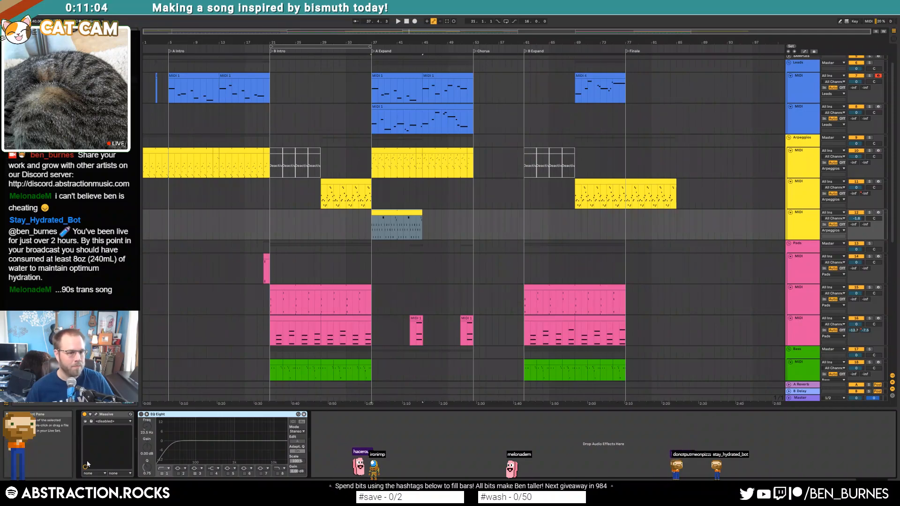
Step: Set Massive's first effect slot to Chorus and play the arpeggio
click(94, 415)
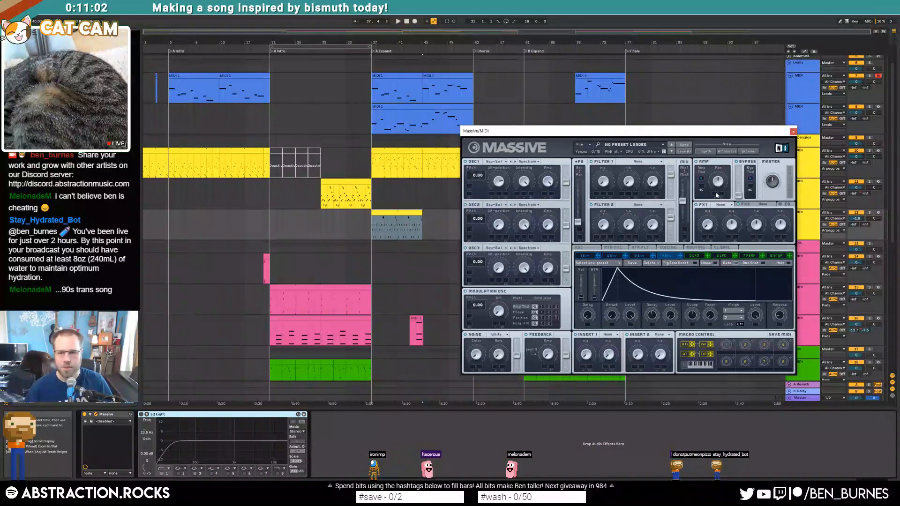
click(722, 206)
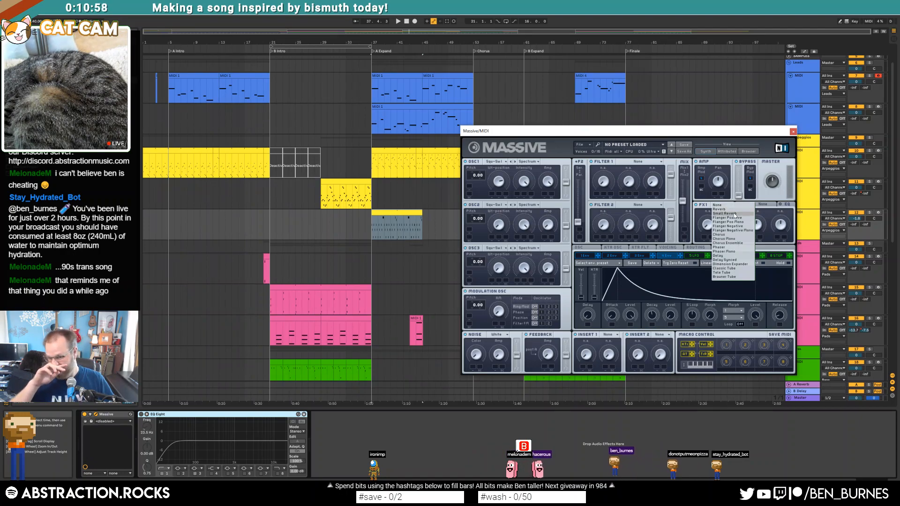
click(732, 234)
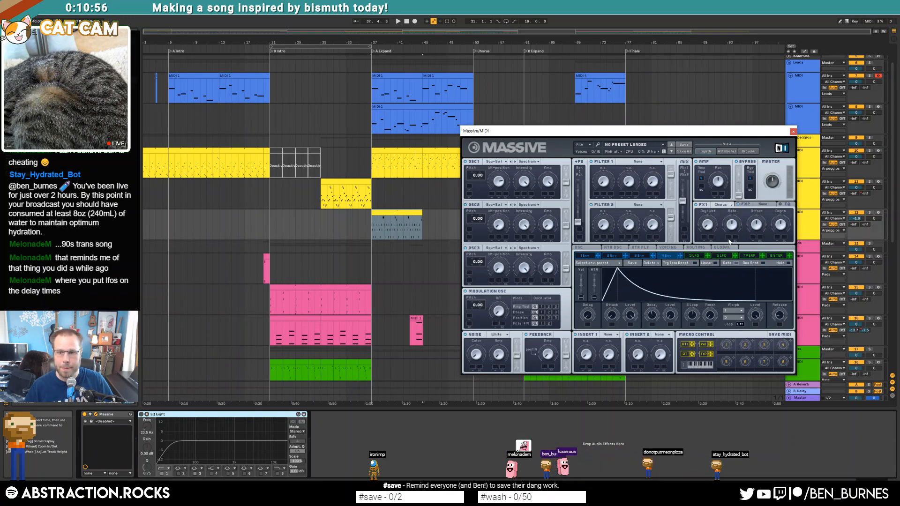
key(space)
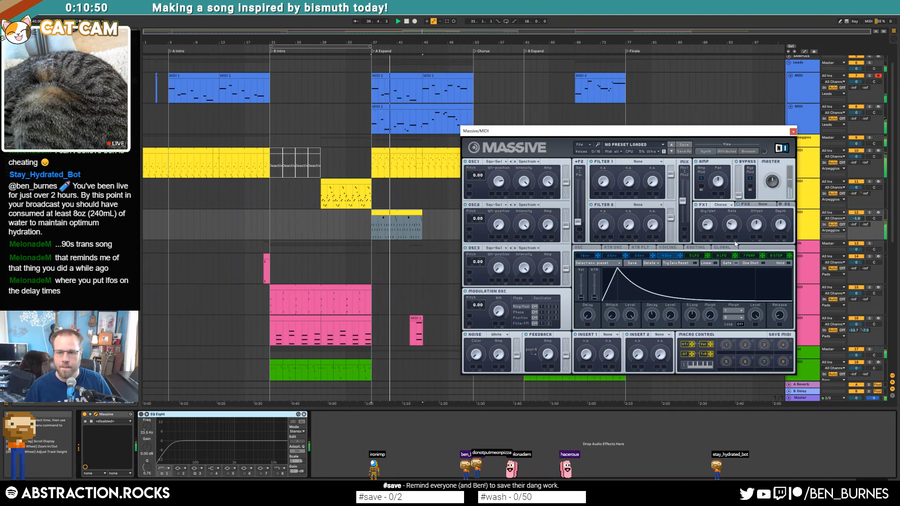
Step: Try Lowpass 4 and Scream as the type of Massive's first filter during playback
click(628, 161)
click(628, 171)
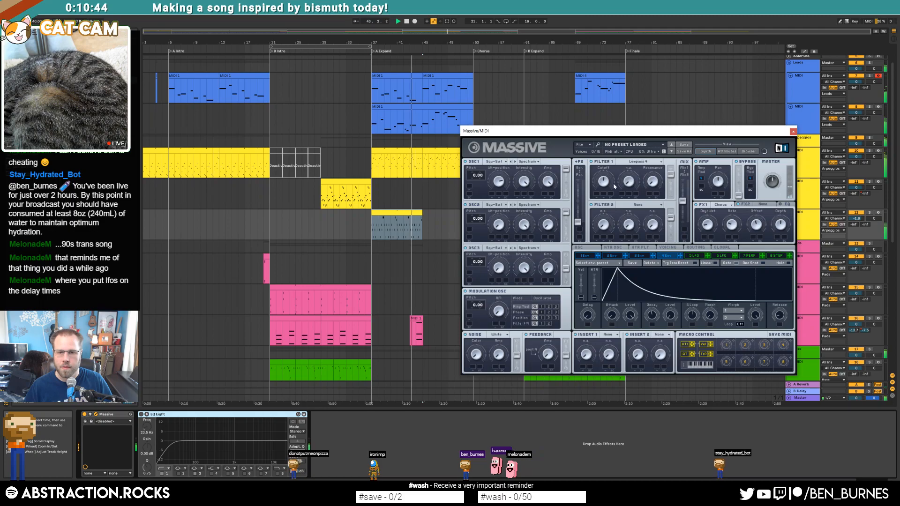
click(629, 162)
click(631, 199)
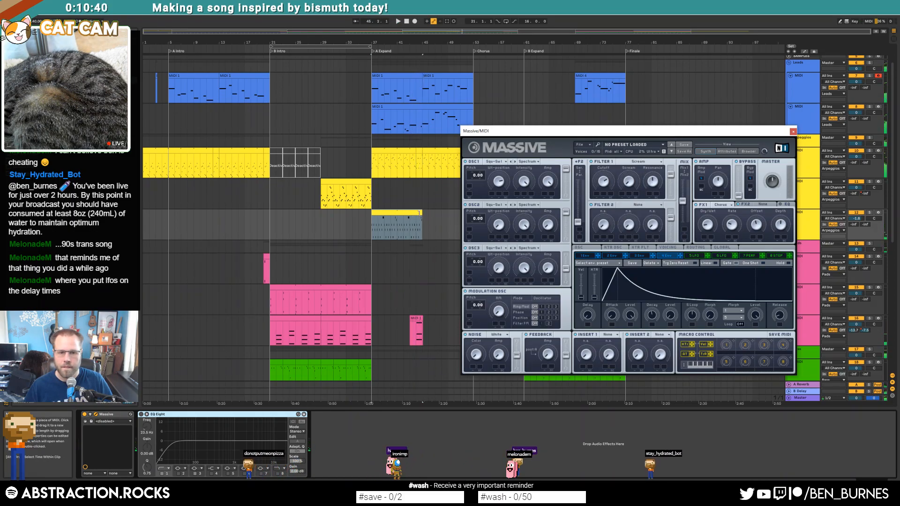
Step: Extend the arpeggio clip to the end of A Expand at bar 53 and loop playback over it
drag(421, 212, 473, 213)
key(space)
drag(518, 130, 542, 131)
key(space)
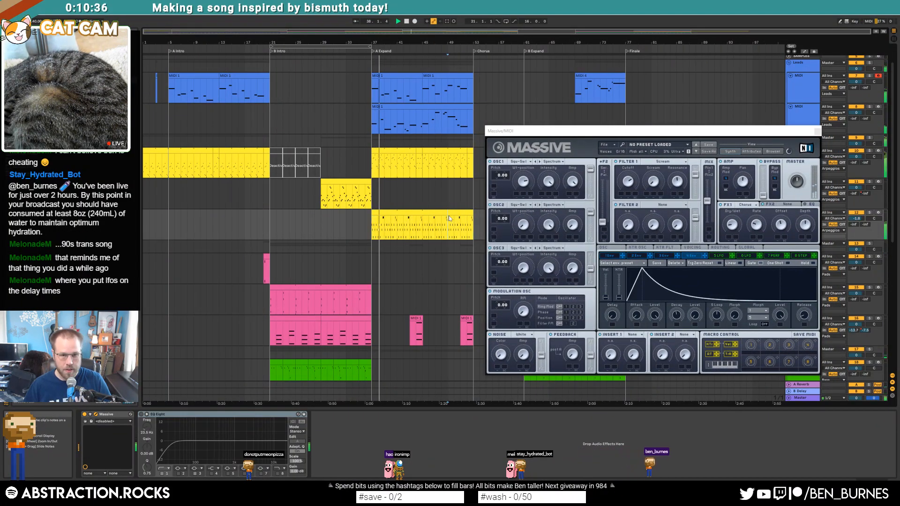
key(ctrl+l)
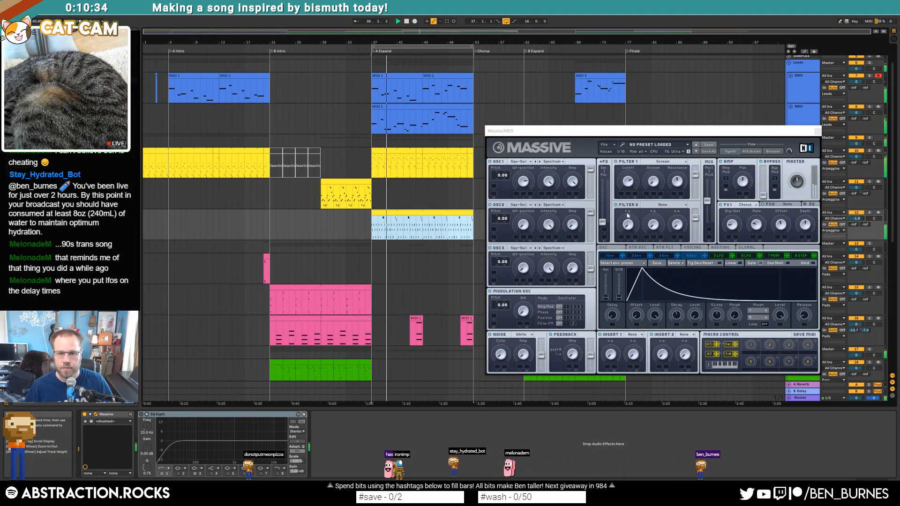
Step: Assign LFO 5 to modulate the cutoff of Massive's first filter and check the LFO's settings
drag(702, 233, 621, 183)
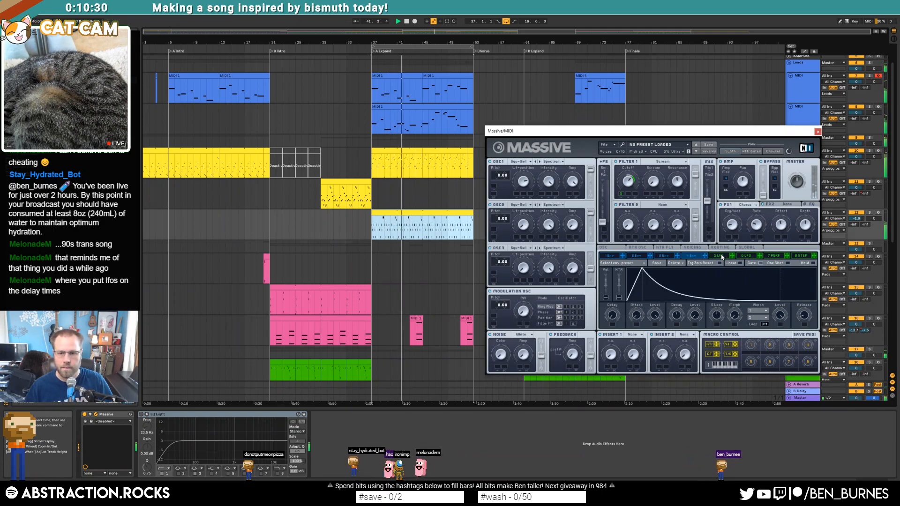
click(718, 256)
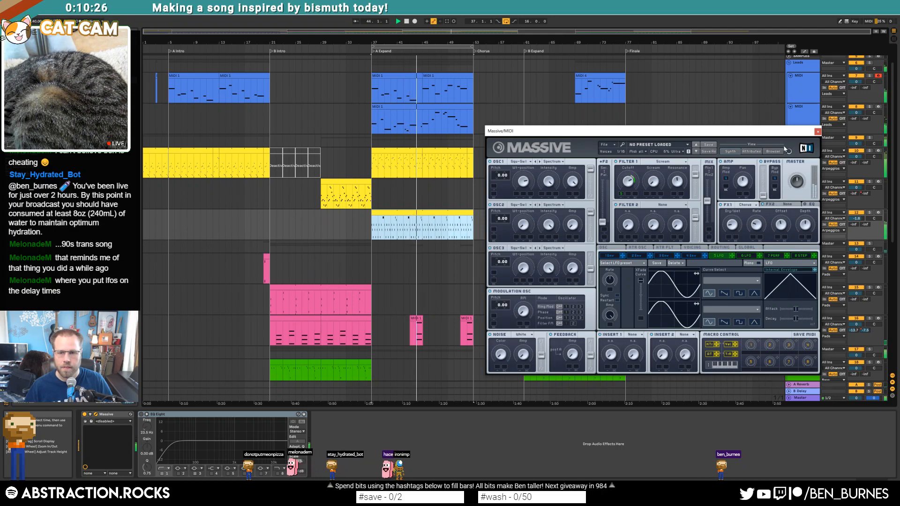
click(817, 132)
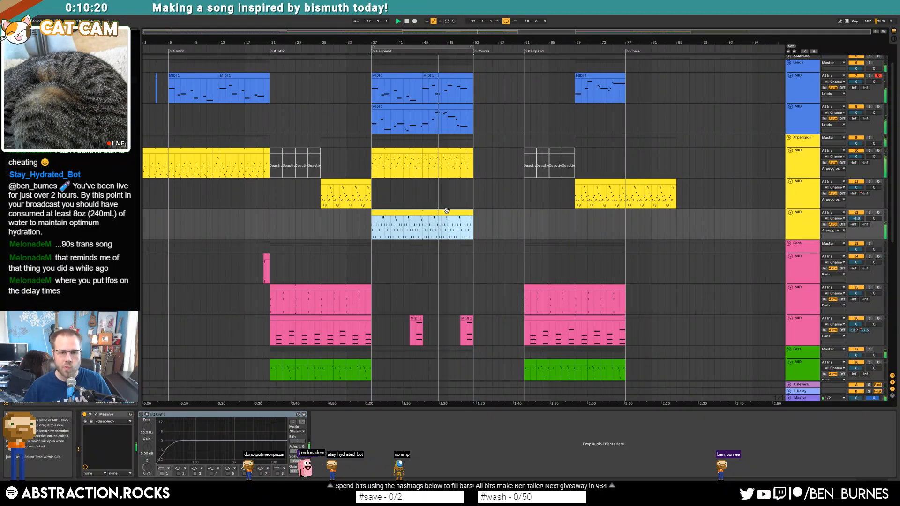
Step: Change Massive's first filter type to Daft and listen to the looped section
double_click(446, 211)
key(shift+Tab)
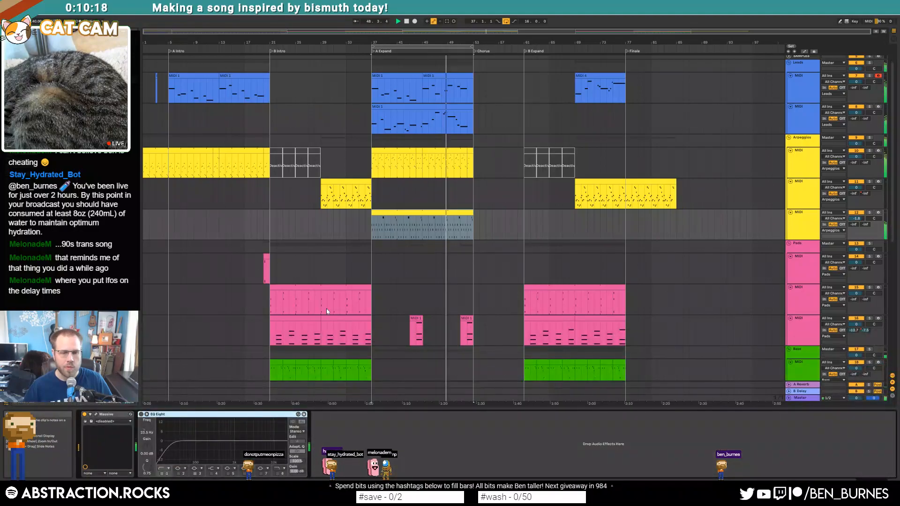
click(96, 414)
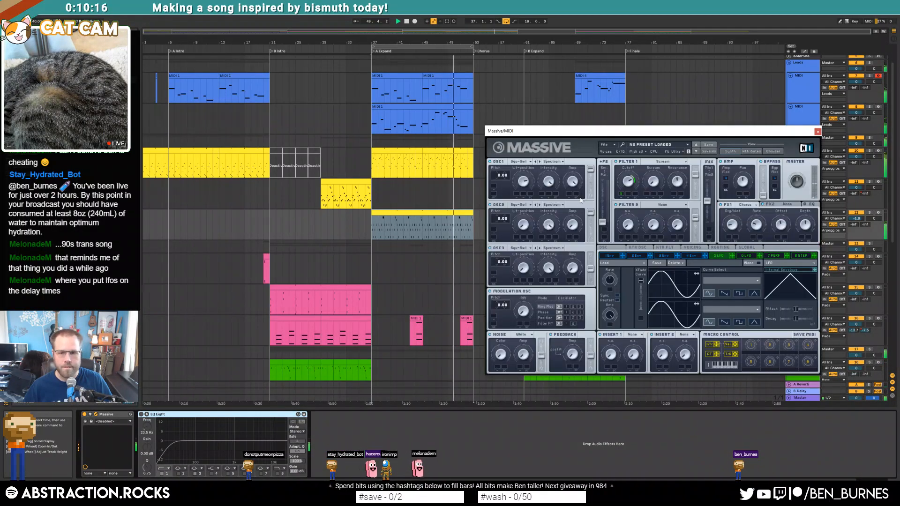
click(675, 163)
key(space)
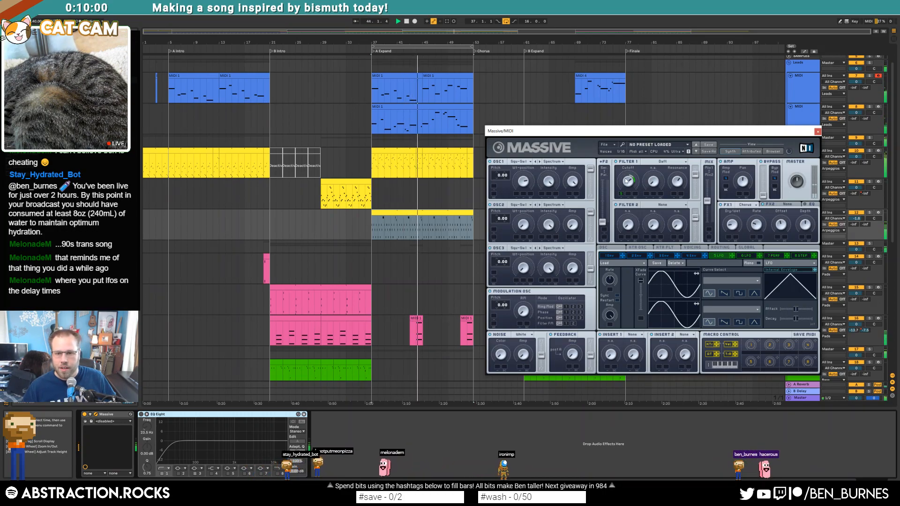
key(space)
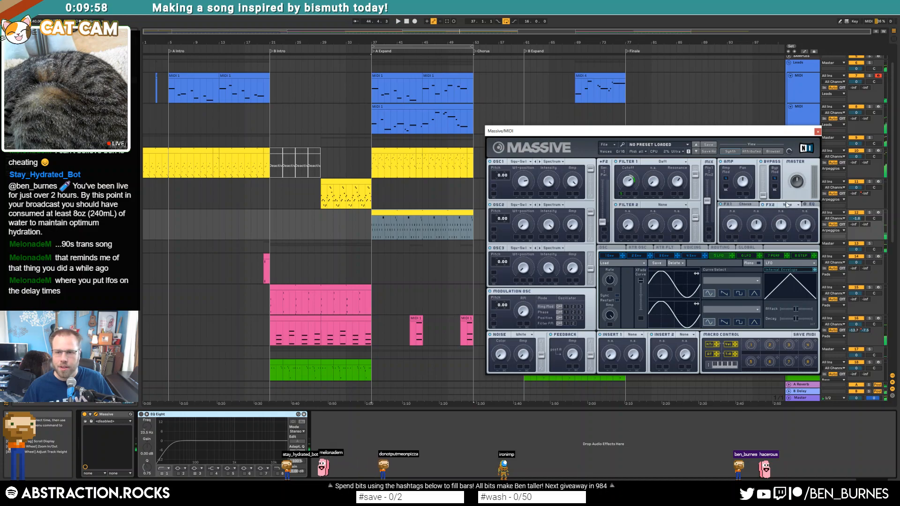
Step: Set Massive's second effect slot to Delay and play the section again
click(788, 204)
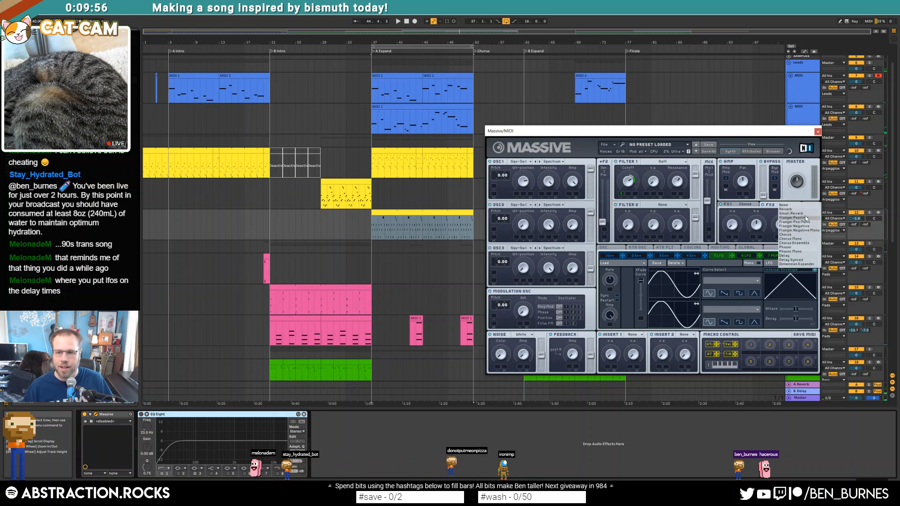
click(800, 256)
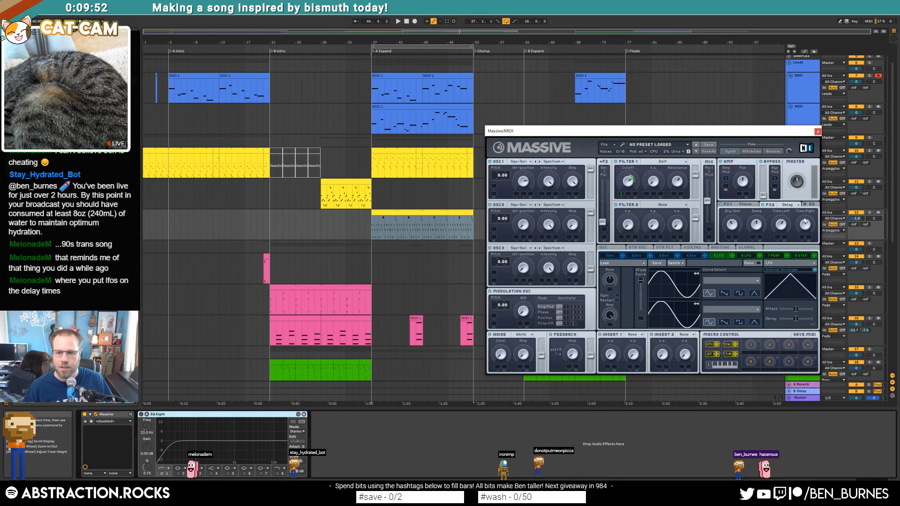
key(space)
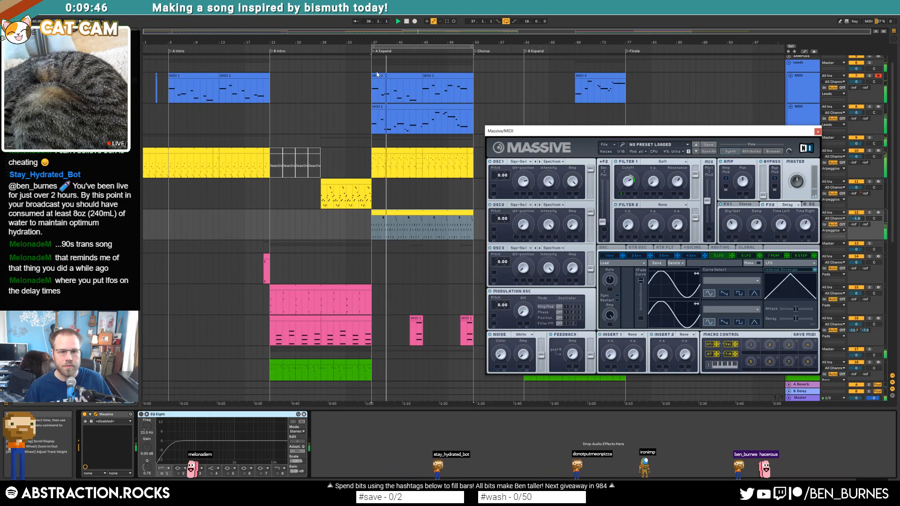
Step: Lower the volume of the second lead track in the A Expand section
click(374, 75)
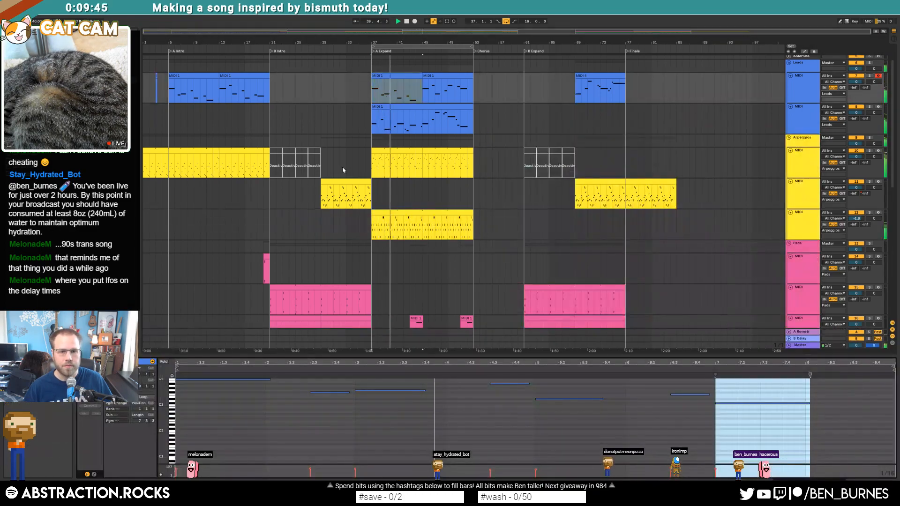
click(402, 118)
drag(857, 113, 861, 114)
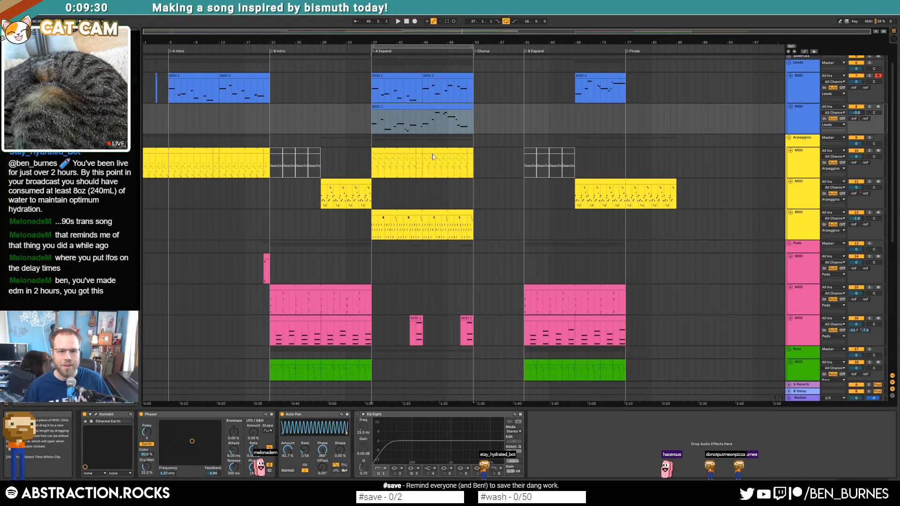
Step: Automate Massive's first filter cutoff on the new arpeggio track with an overall rising curve across A Expand and play it
click(359, 223)
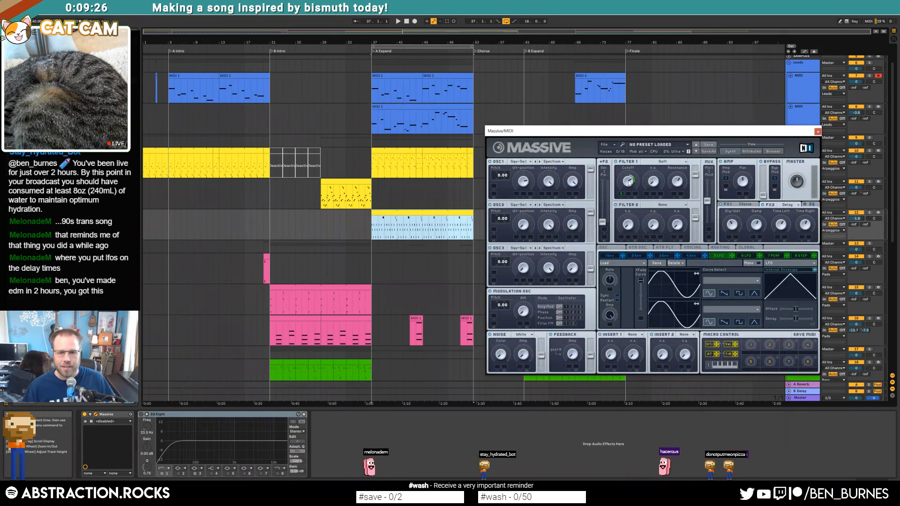
key(a)
click(398, 223)
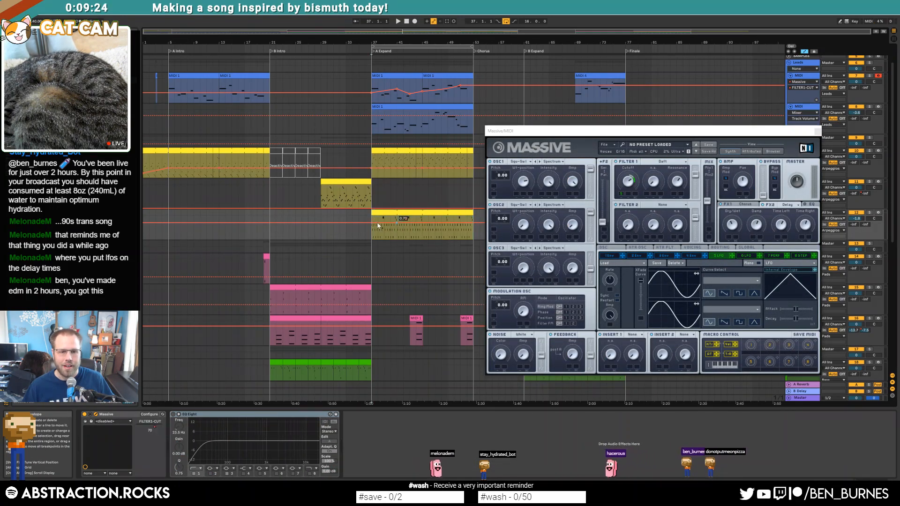
drag(371, 223, 369, 228)
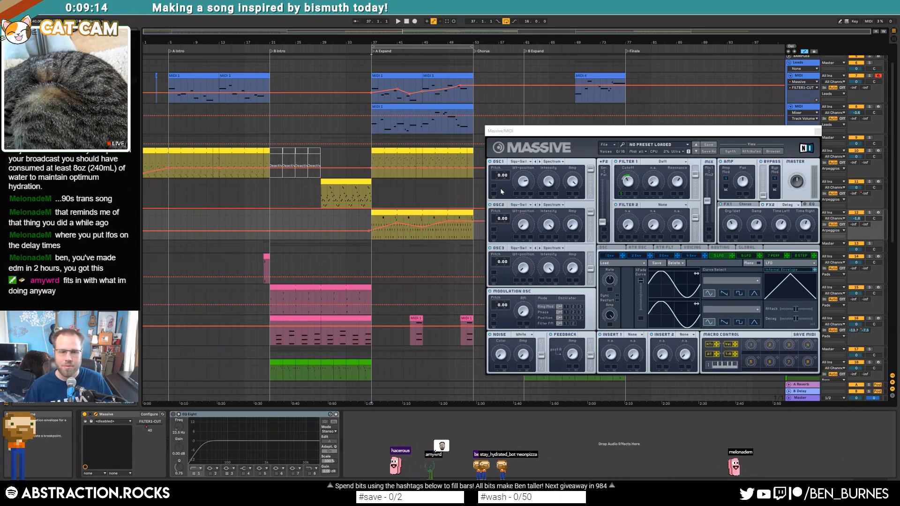
click(365, 222)
key(space)
key(a)
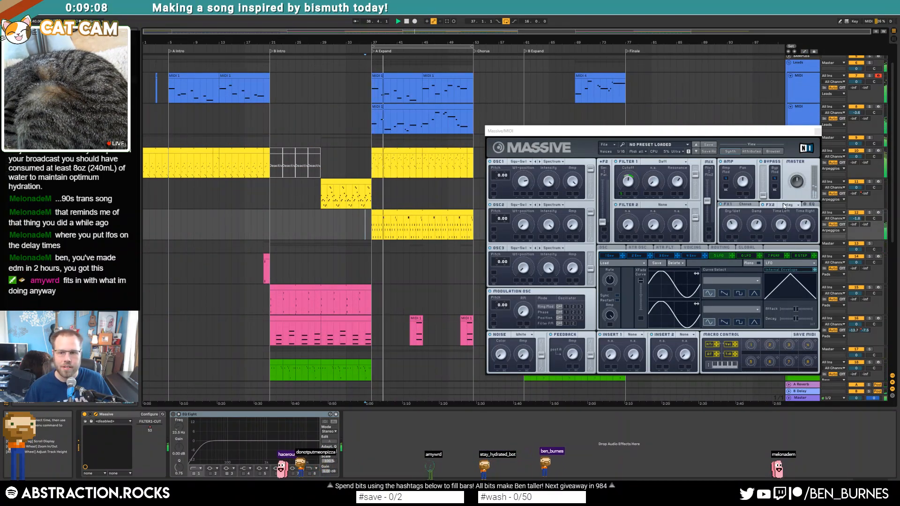
Step: Add a Delay to the new arpeggio track with both channel times at one sixteenth, and raise its filter frequency to 2.08 kHz
click(818, 131)
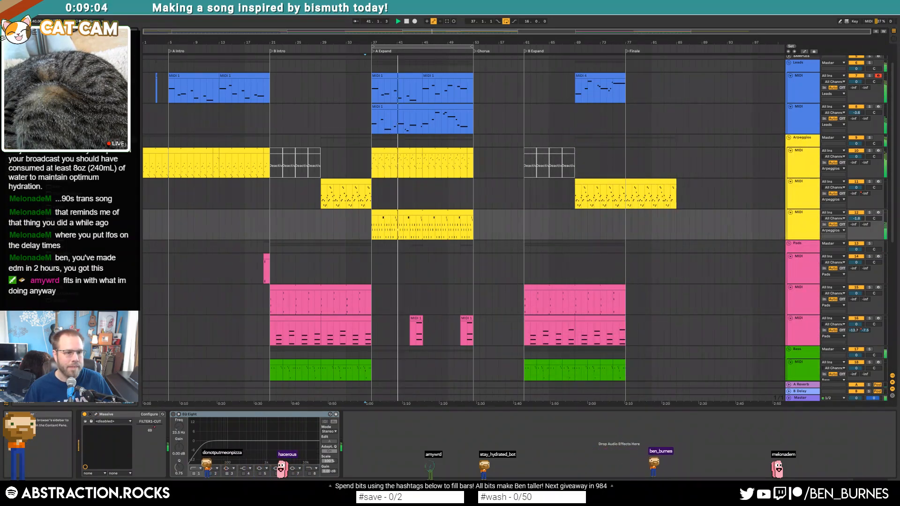
drag(61, 114, 174, 447)
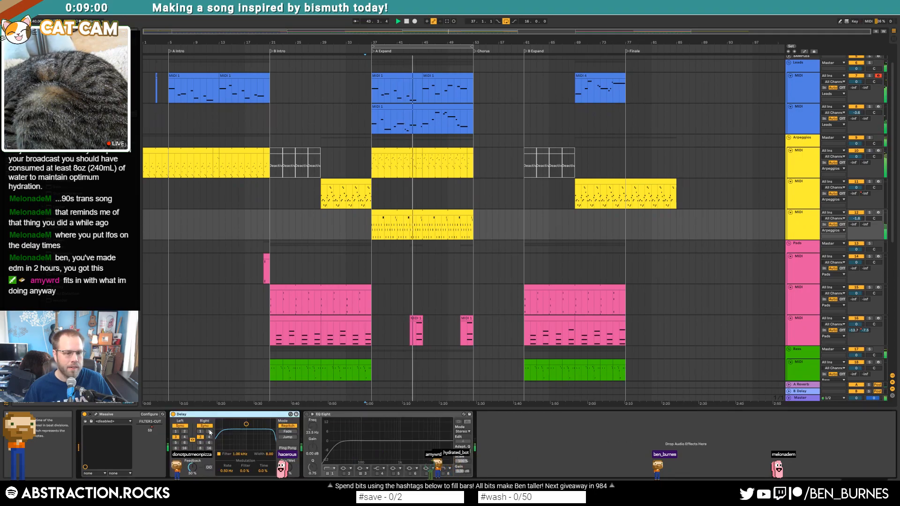
click(185, 432)
drag(192, 467, 192, 497)
click(200, 432)
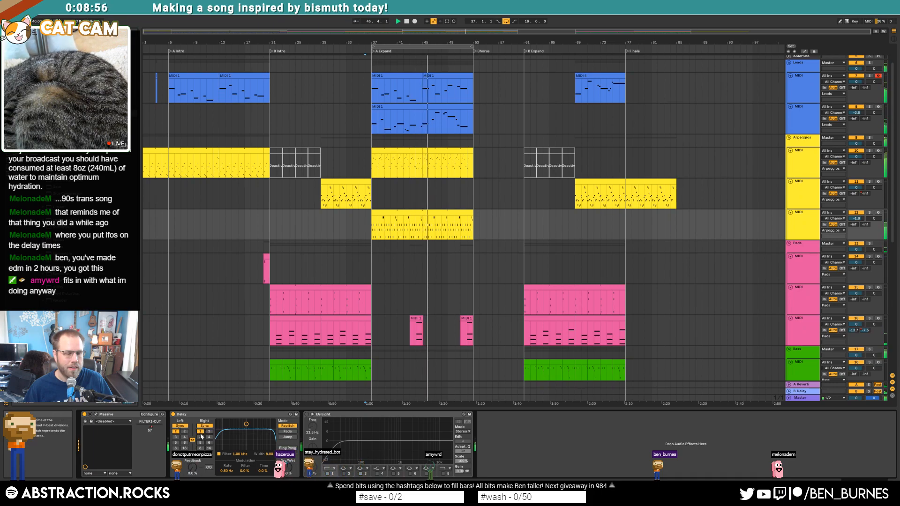
drag(246, 425, 253, 431)
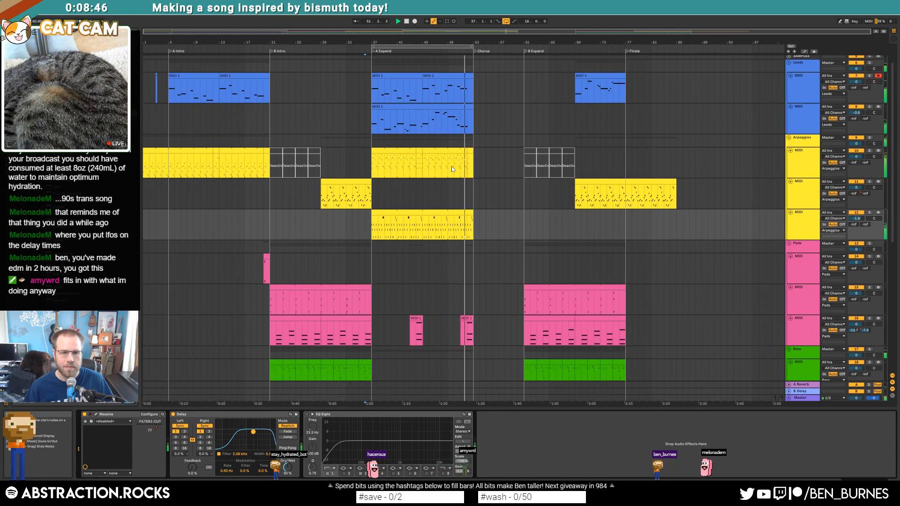
Step: Lower the volume of the second lead track further and stop playback
click(850, 105)
drag(856, 112, 854, 128)
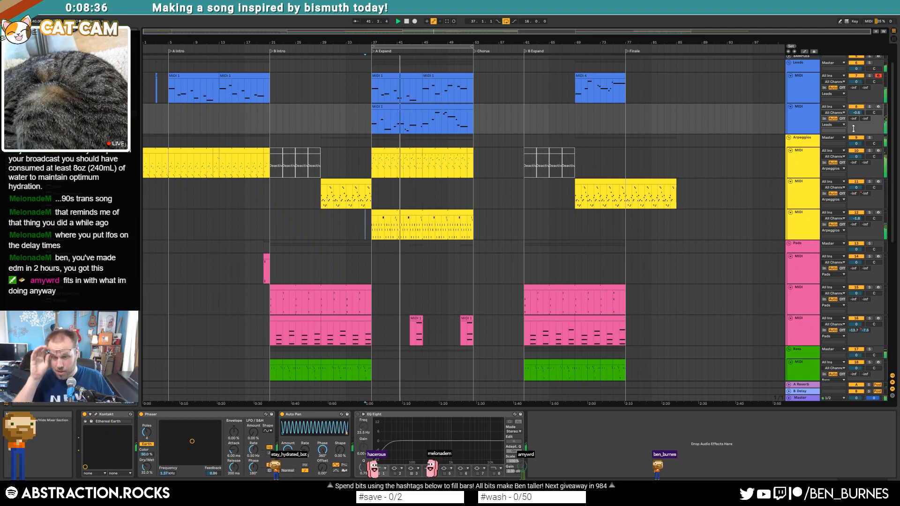
key(space)
Step: Unfold the RESAMPLE track and arm it for recording
click(469, 81)
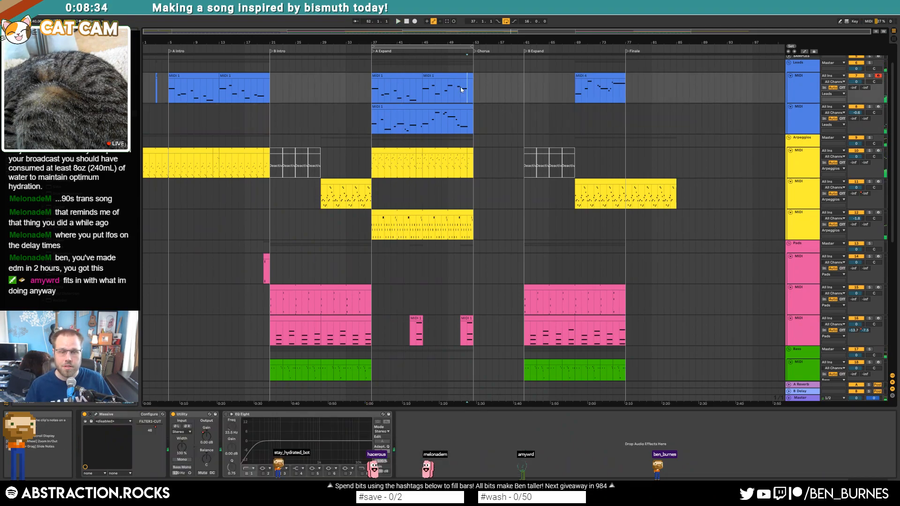
scroll(464, 89, up, 2)
click(789, 81)
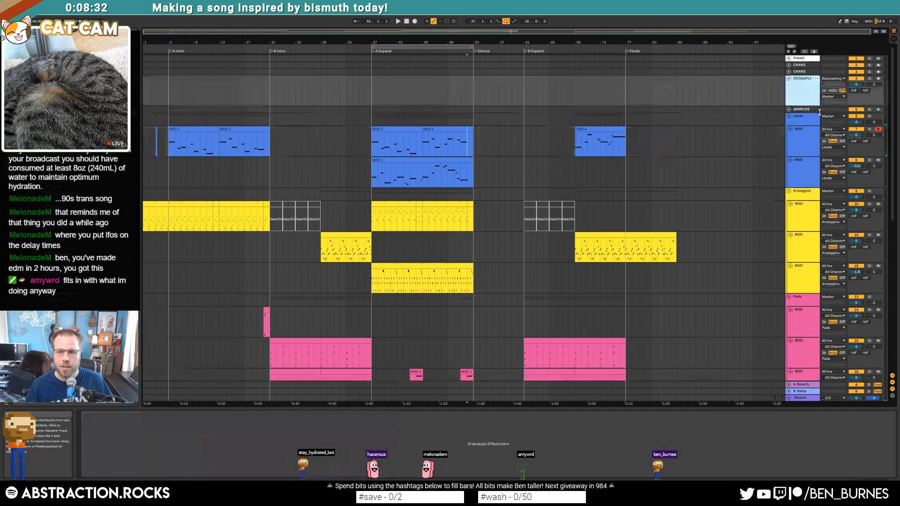
click(879, 79)
click(805, 139)
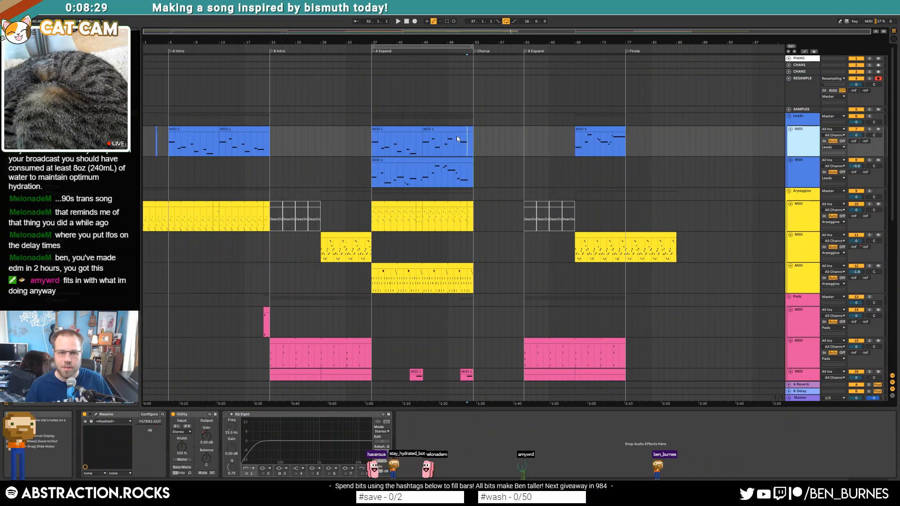
Step: Solo the first lead track and record its closing phrase in A Expand onto the RESAMPLE track, starting from bar 50
click(461, 88)
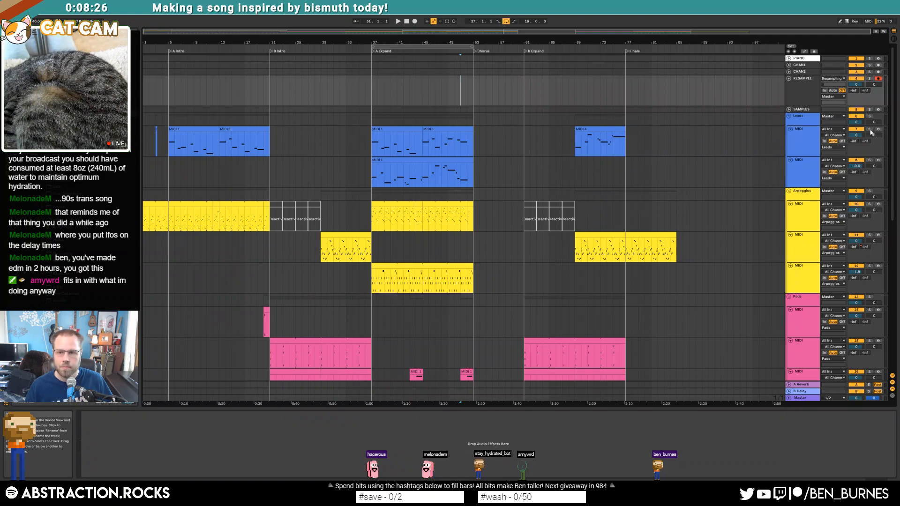
click(869, 129)
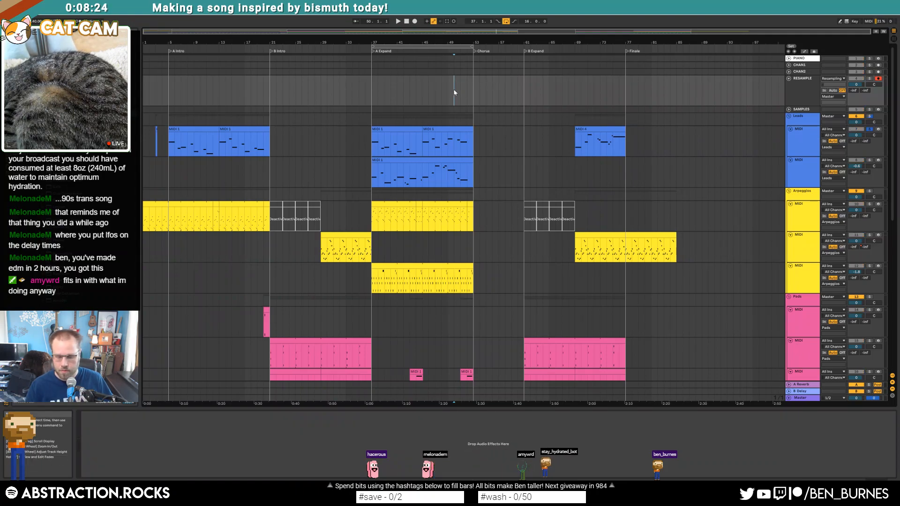
key(F9)
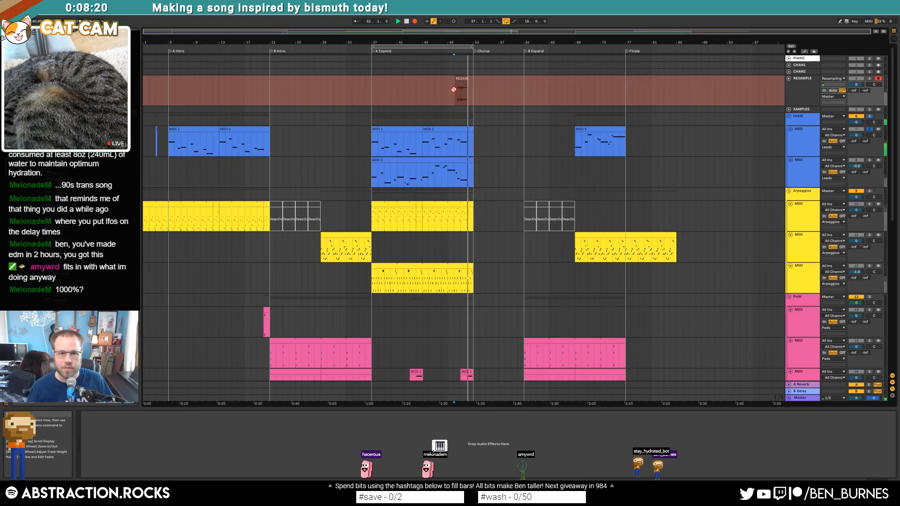
key(space)
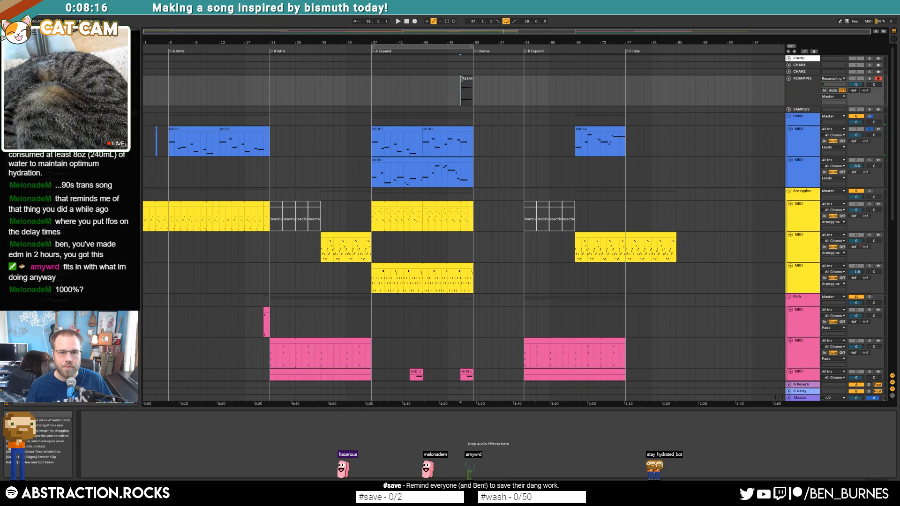
Step: Move the resampled lead clip to the second SAMPLE track in Ambiences, place it just before the Chorus marker, and play it
scroll(468, 85, up, 6)
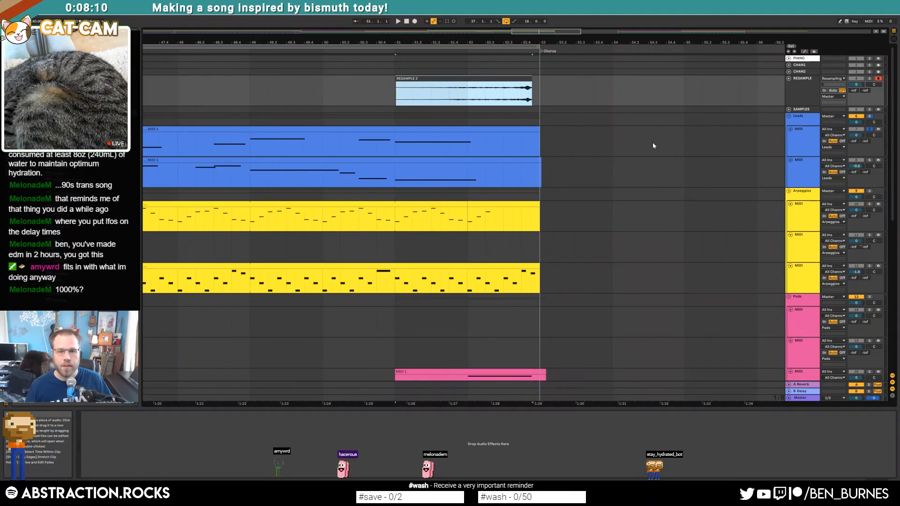
scroll(643, 143, down, 10)
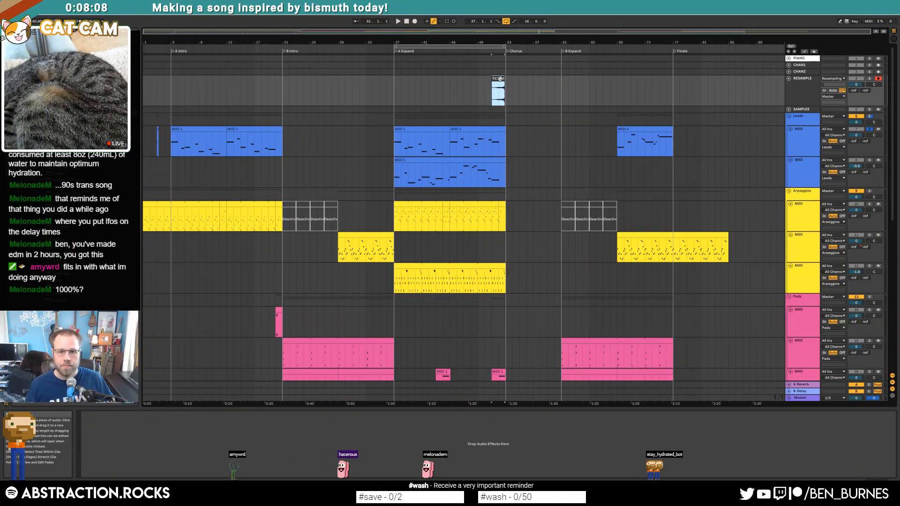
scroll(616, 206, down, 10)
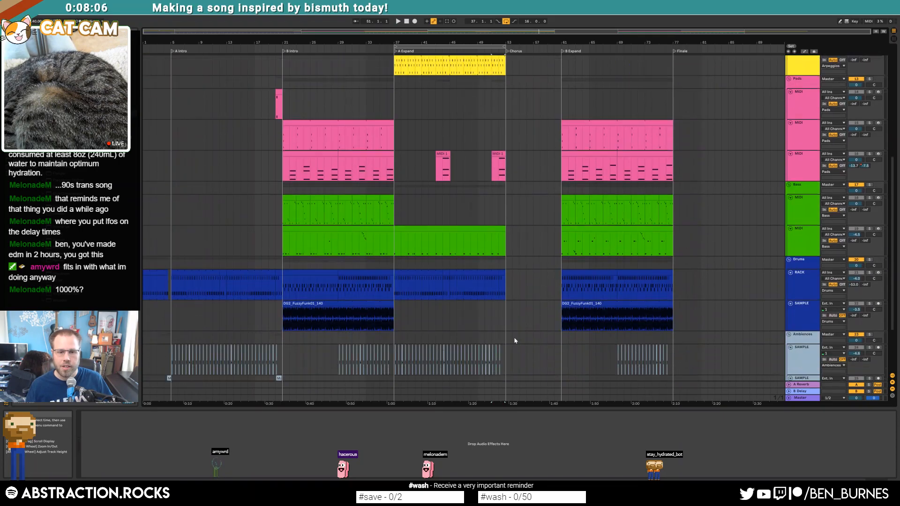
key(ctrl+v)
key(space)
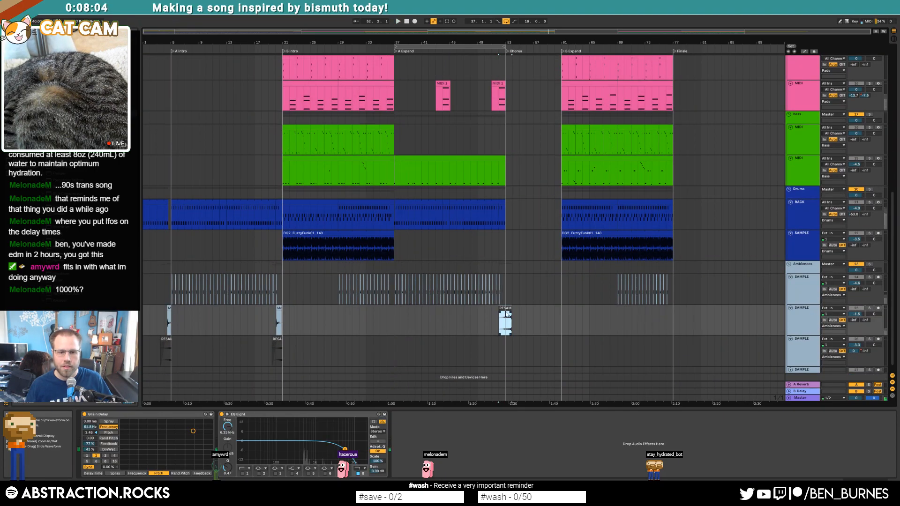
drag(504, 310, 497, 311)
key(space)
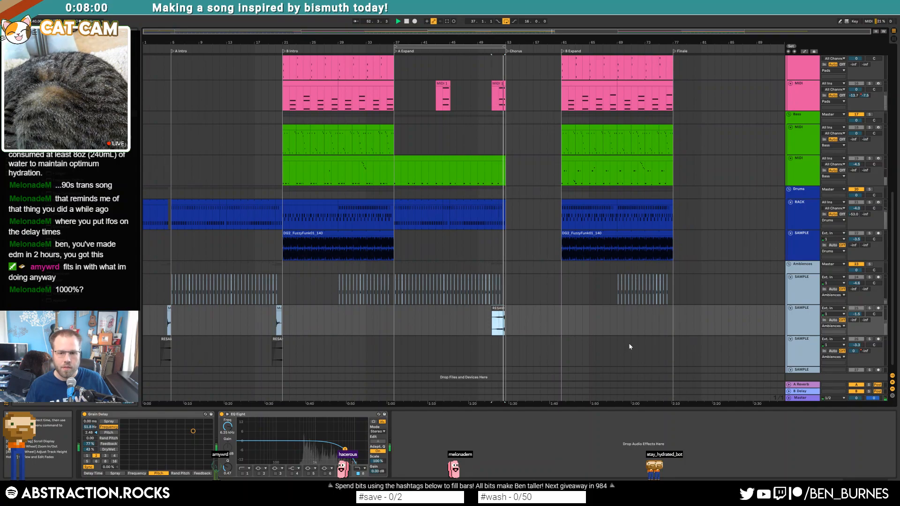
Step: Audition the resampled clip within the full mix, and with only the second SAMPLE track soloed
click(870, 307)
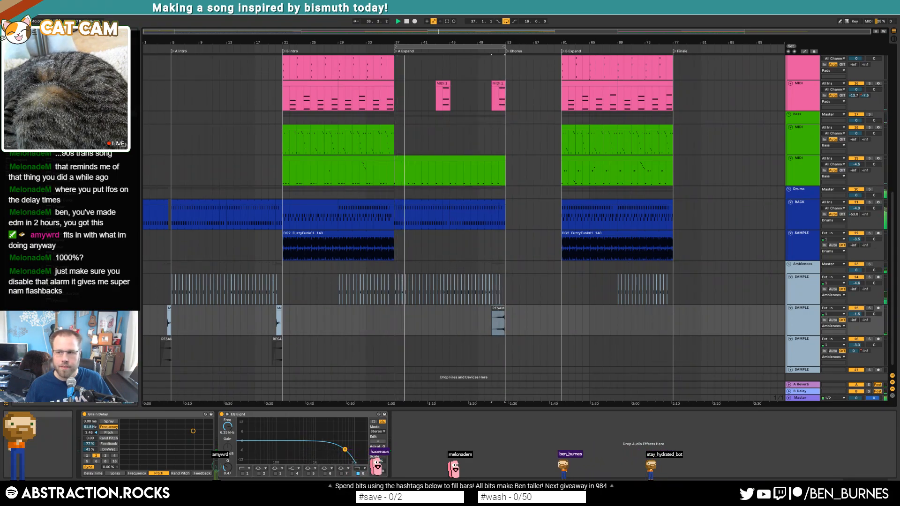
click(499, 309)
key(space)
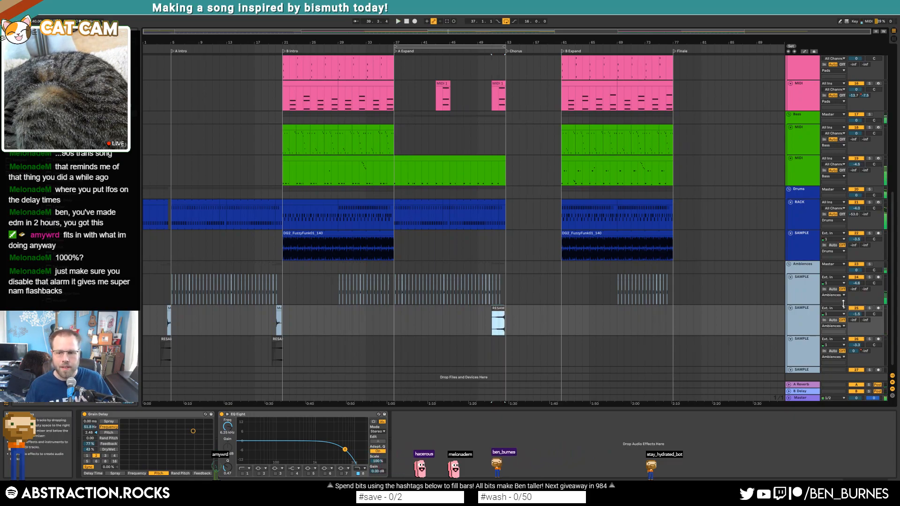
key(space)
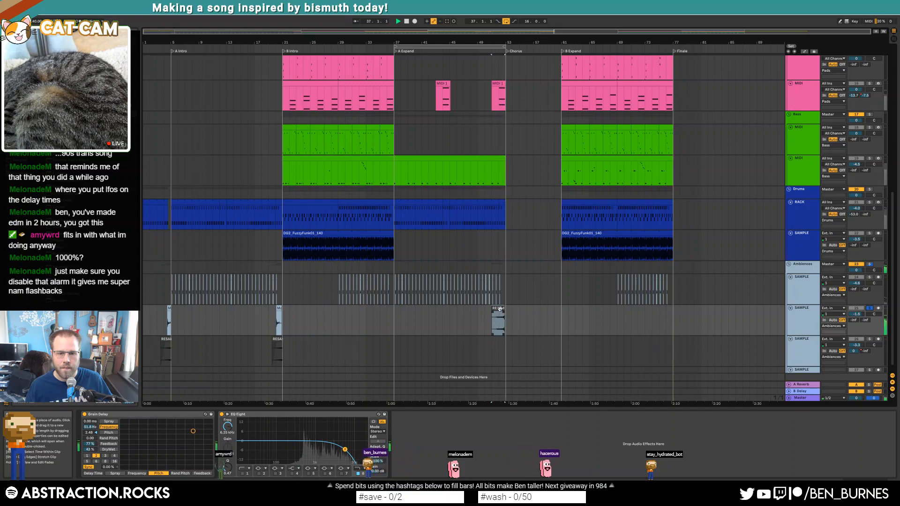
key(space)
Step: Move the resampled clip to the third SAMPLE track in Ambiences and align its end with the Chorus marker
drag(499, 337, 511, 337)
scroll(499, 339, up, 5)
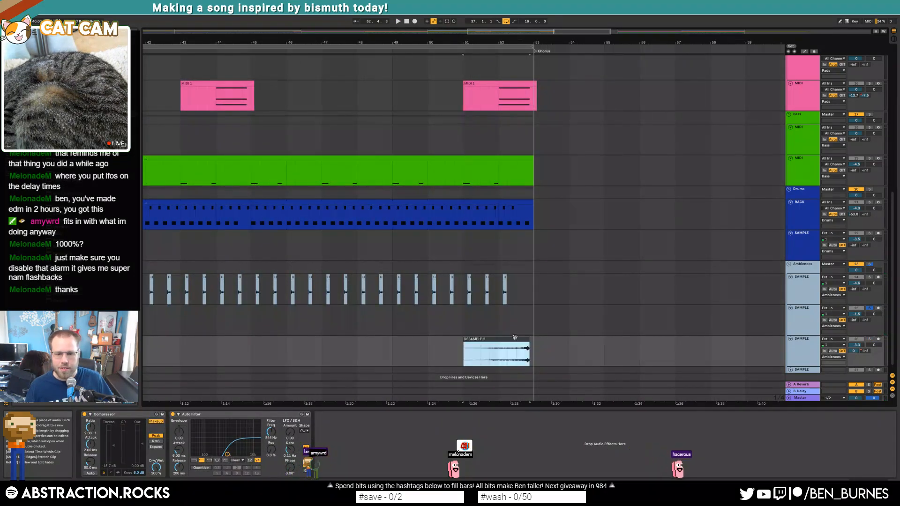
scroll(513, 336, up, 5)
click(536, 339)
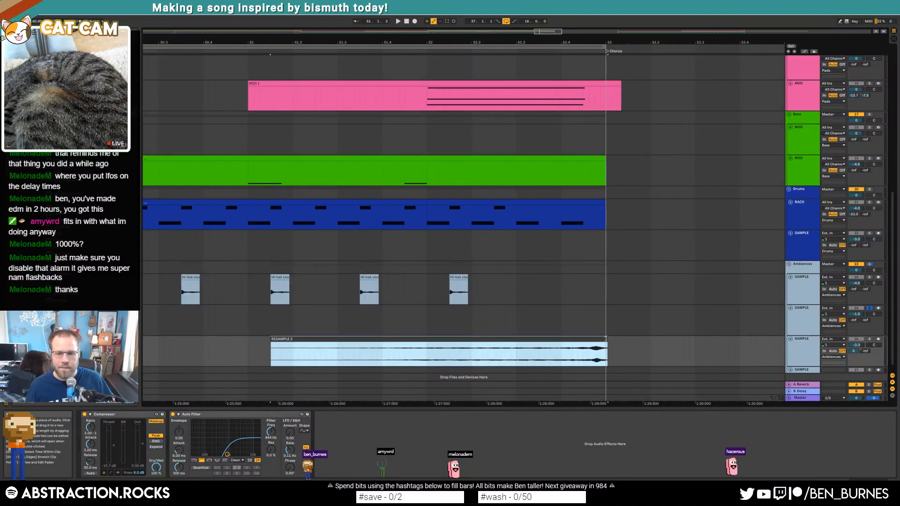
Step: Apply a long fade-in to the resampled clip before Chorus, then listen to it and clear the second SAMPLE track's solo
drag(272, 343, 537, 357)
key(space)
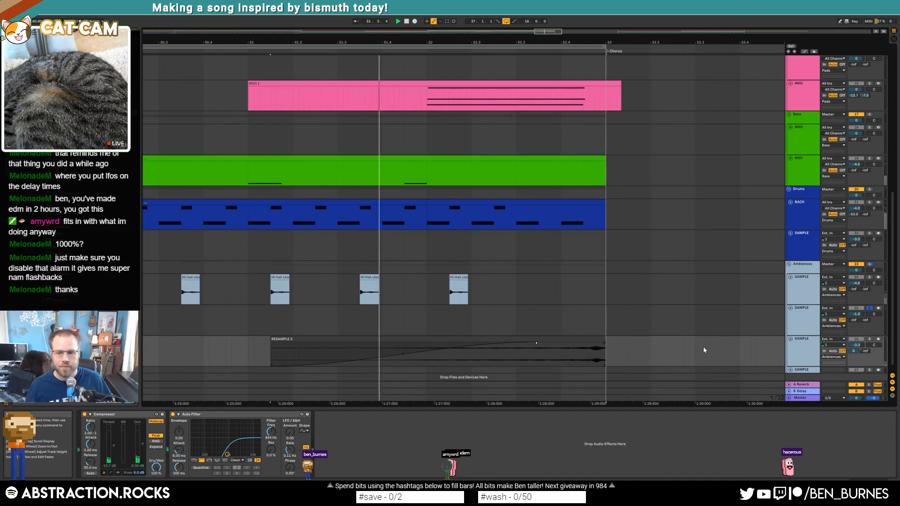
scroll(504, 328, down, 10)
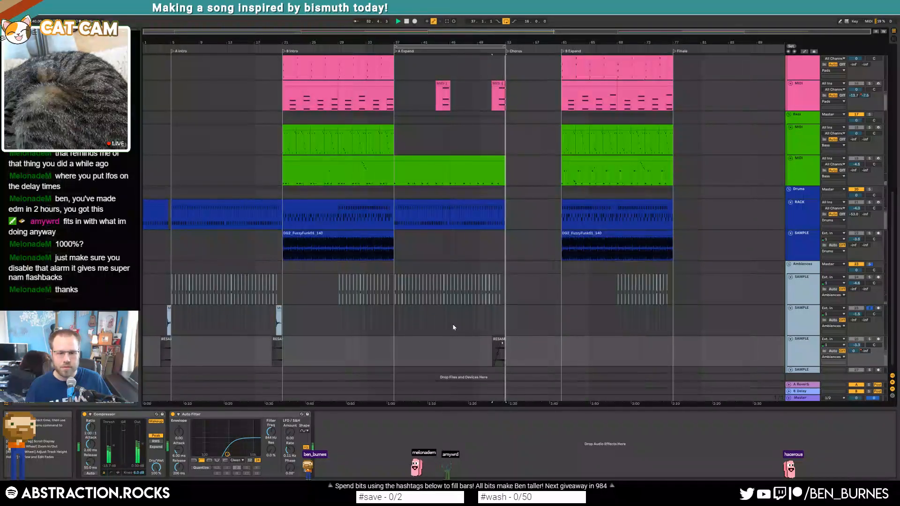
click(869, 309)
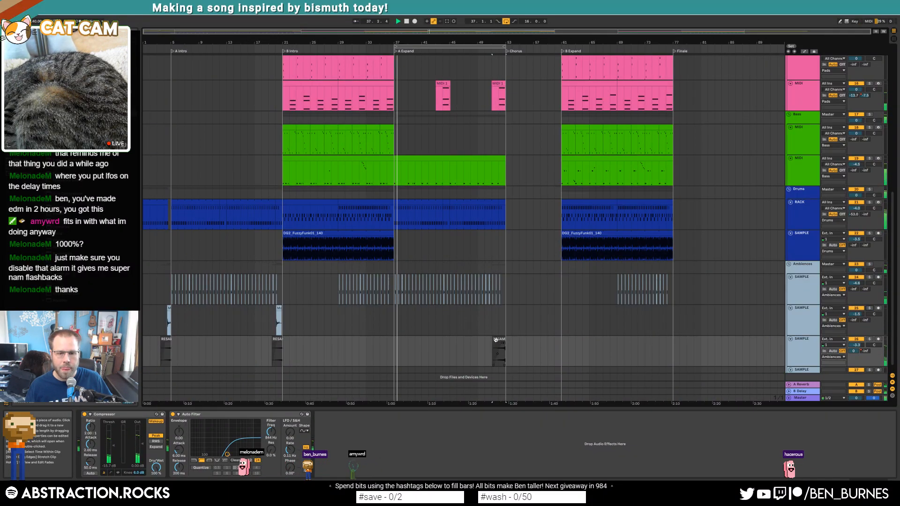
Step: Duplicate the third SAMPLE track, keeping only the clip before Chorus on the copy and only the two earlier clips on the original
click(496, 340)
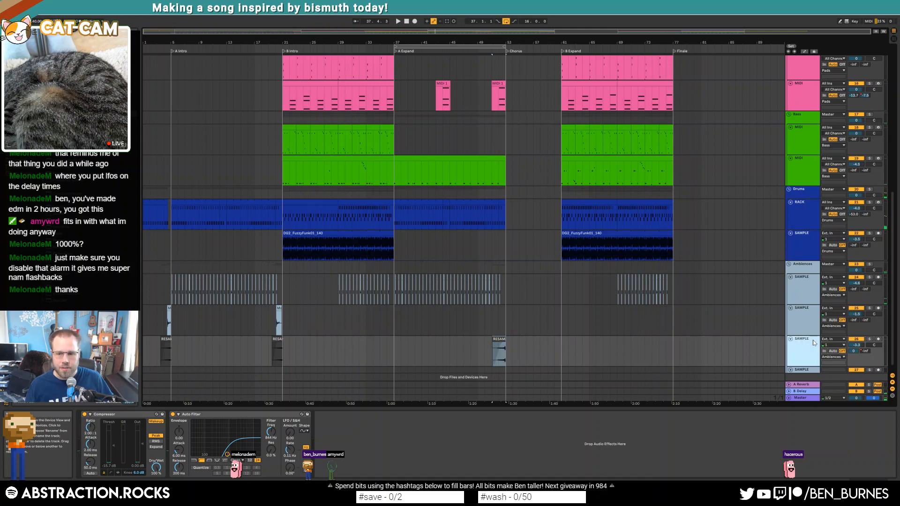
scroll(493, 328, down, 1)
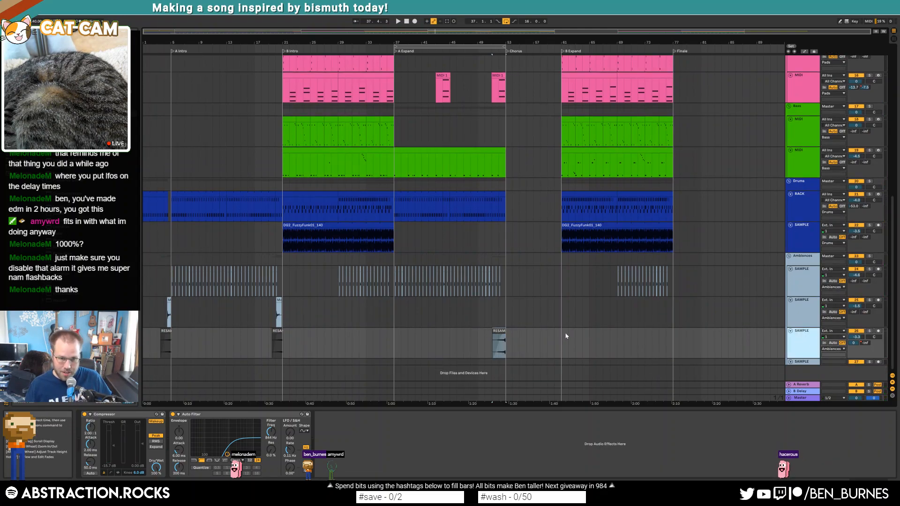
key(ctrl+d)
click(498, 324)
key(Delete)
click(290, 364)
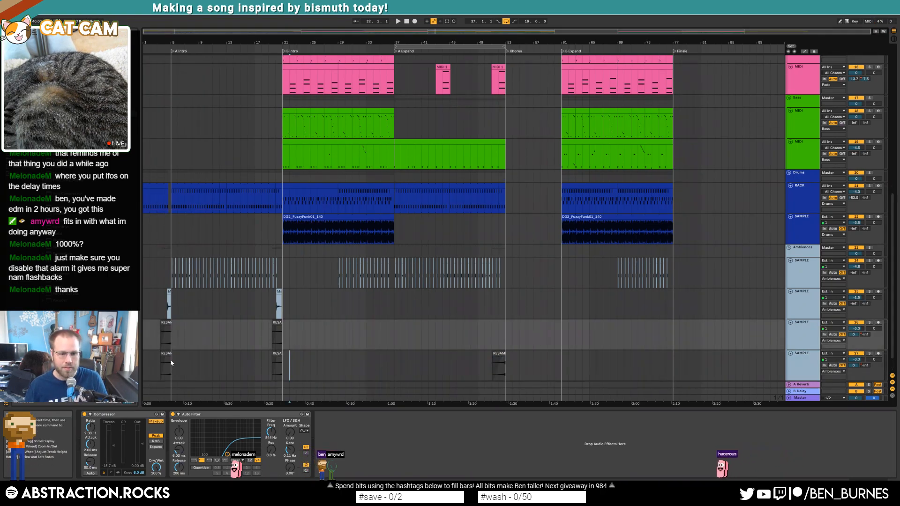
drag(187, 359, 144, 365)
key(Delete)
Step: On the duplicated SAMPLE track, lower the Auto Filter frequency and insert an Overdrive between the Compressor and Auto Filter
click(493, 357)
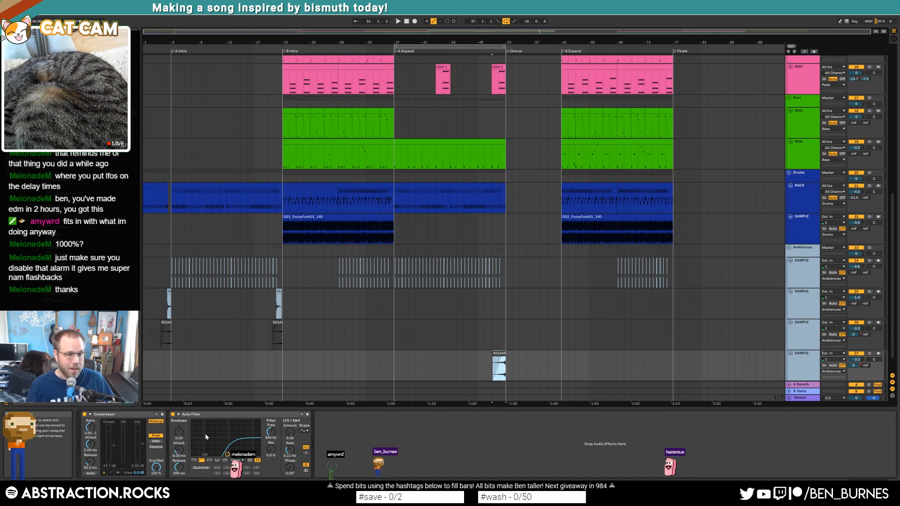
drag(228, 454, 216, 454)
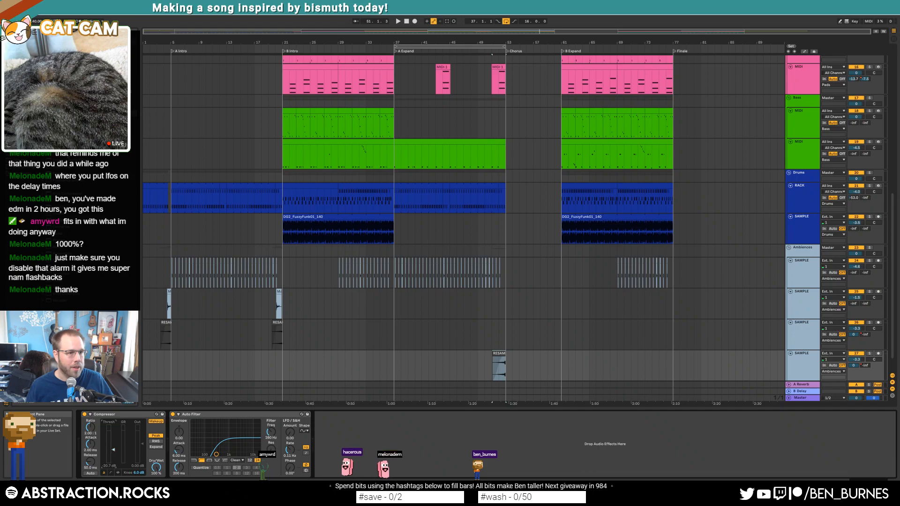
drag(61, 227, 178, 449)
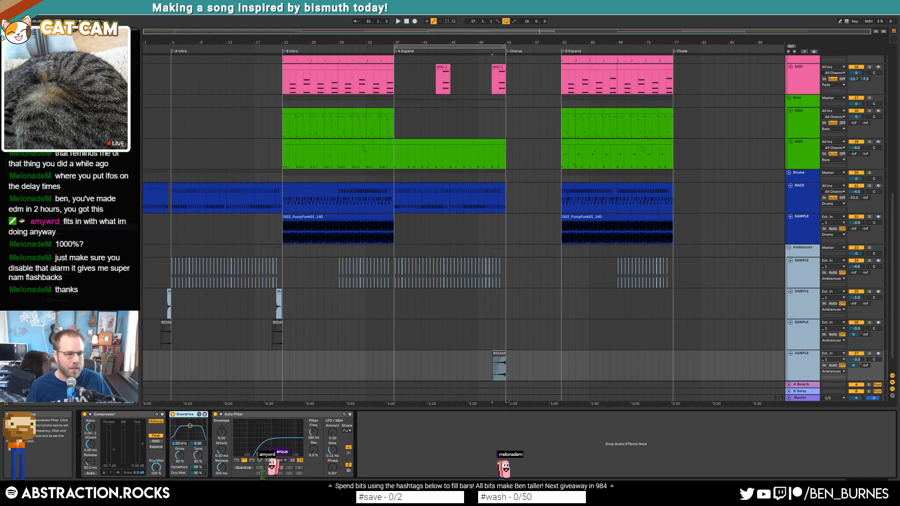
Step: Automate the Overdrive Dry/Wet to rise from zero at the resampled clip's start up to the Chorus marker, and play it
key(a)
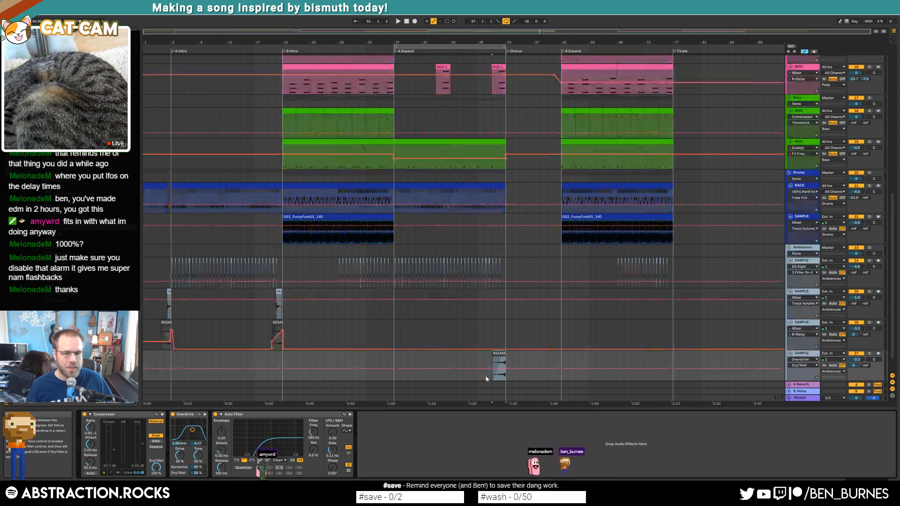
scroll(505, 371, up, 3)
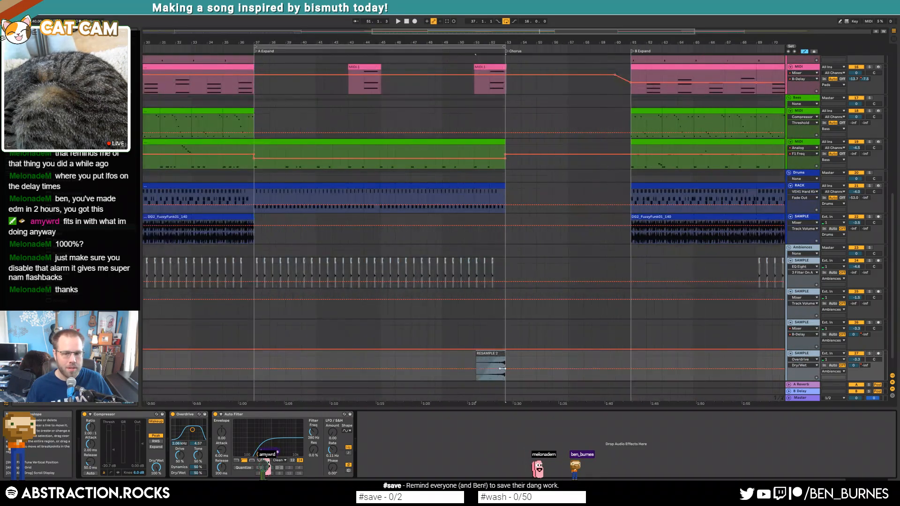
click(505, 370)
drag(475, 369, 475, 381)
key(space)
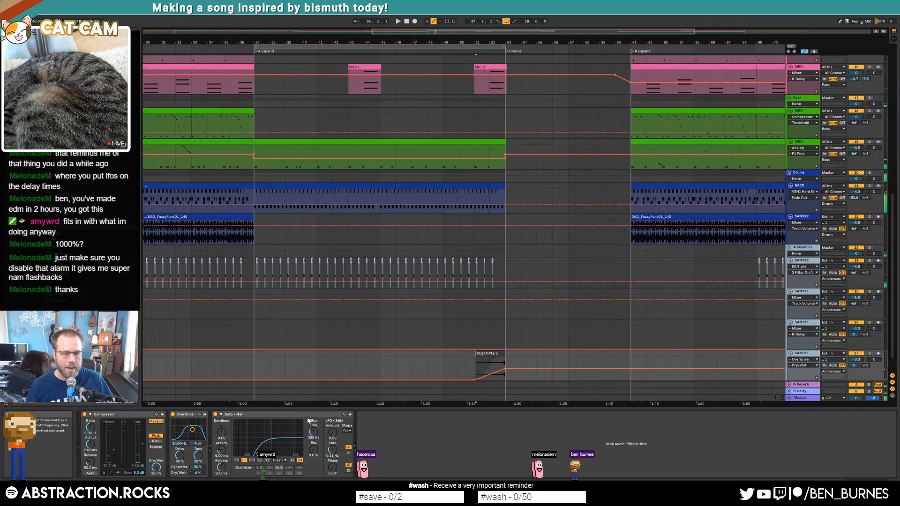
Step: Copy the Grain Delay from the second SAMPLE track to the end of the fourth SAMPLE track's effect chain, after the Auto Filter
click(518, 313)
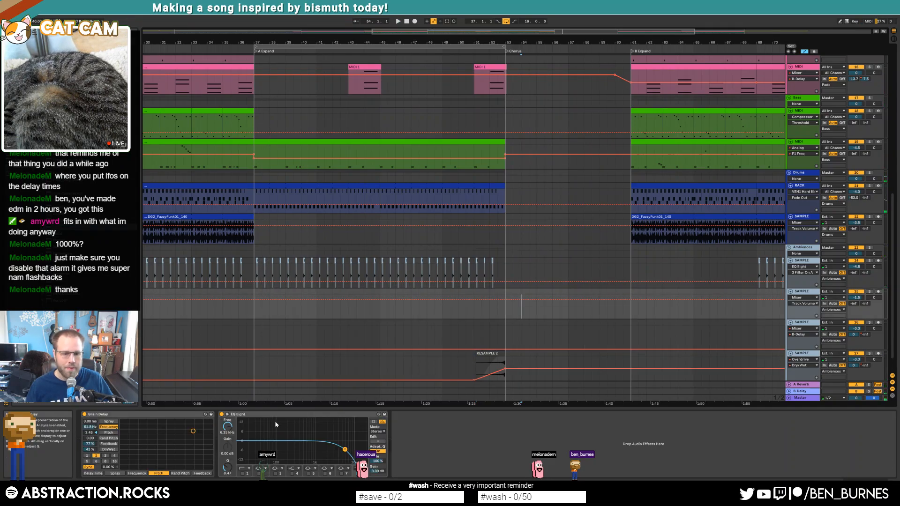
click(171, 416)
click(498, 360)
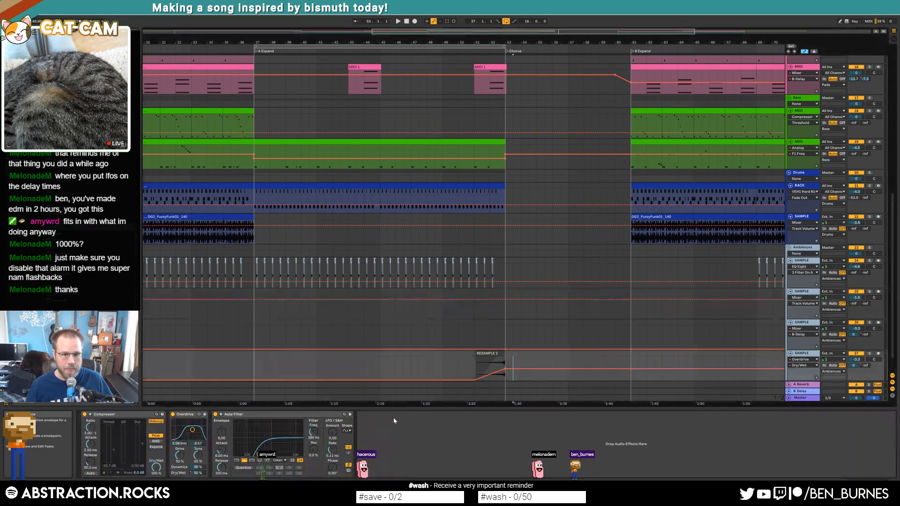
click(397, 448)
key(ctrl+v)
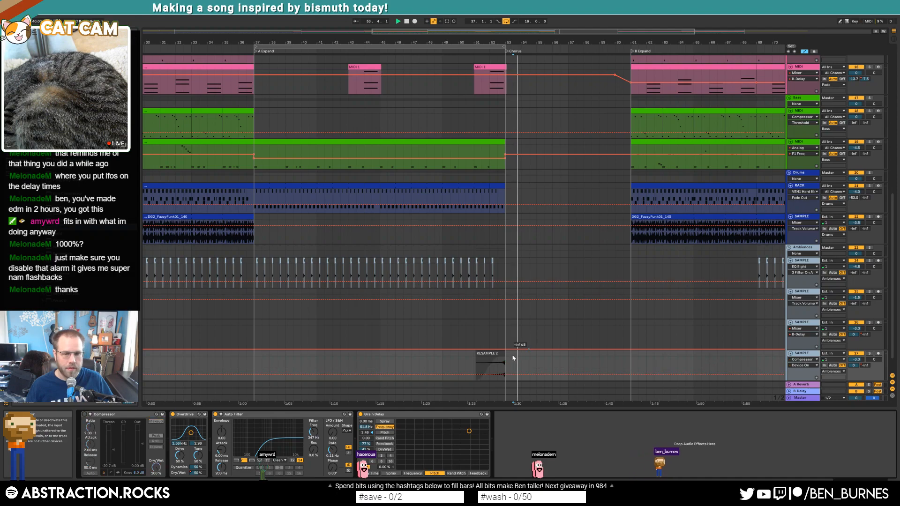
Step: Play from just before the resampled clip and lower the fourth SAMPLE track's volume to -6.1 dB
click(465, 366)
key(space)
drag(859, 359, 860, 362)
Step: Automate the fourth SAMPLE track's B-Delay send to rise to about -10 dB at Chorus, and set its Grain Delay Pitch to 1.50
key(a)
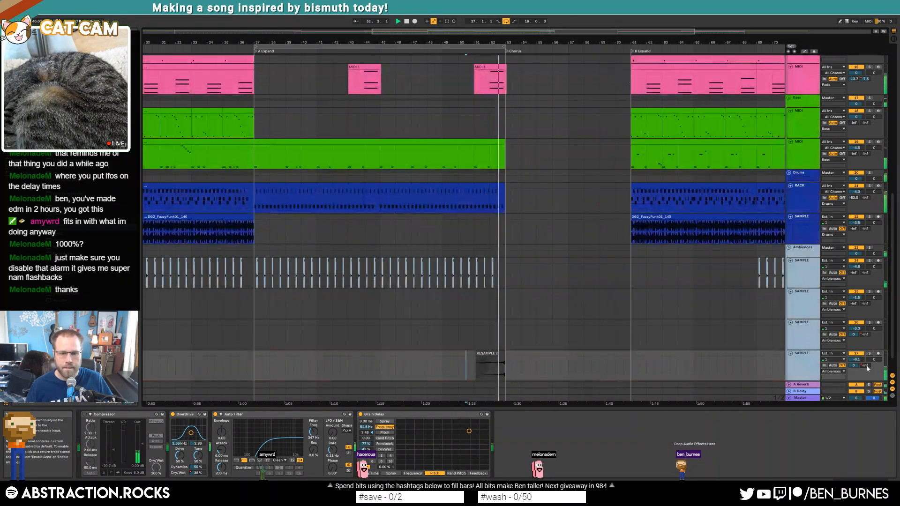
key(a)
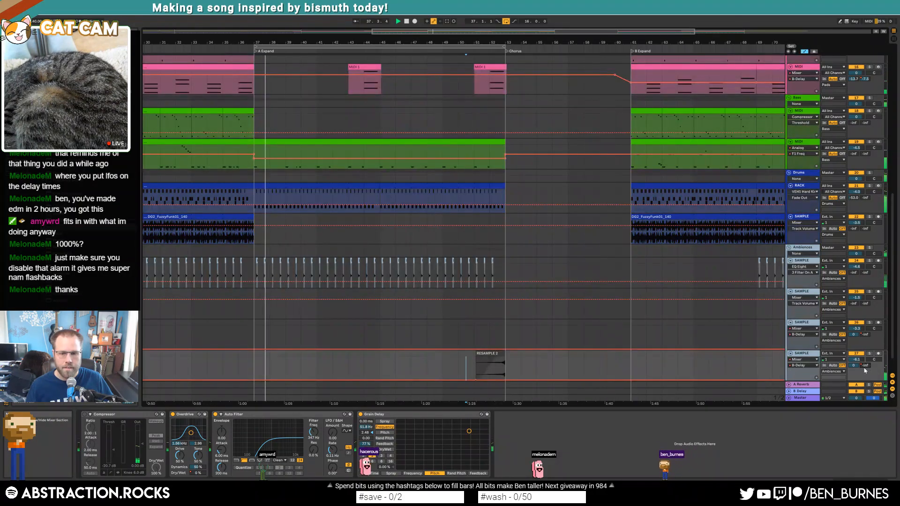
key(w)
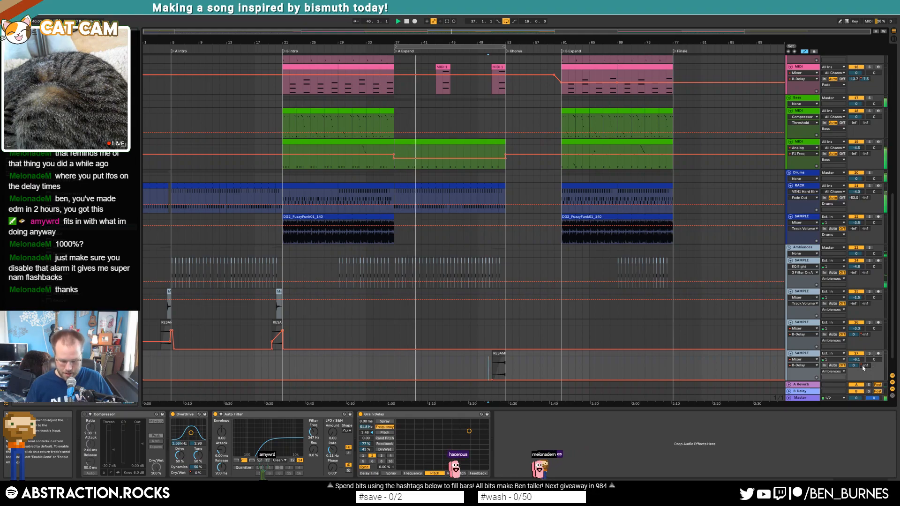
key(ctrl+BackSpace)
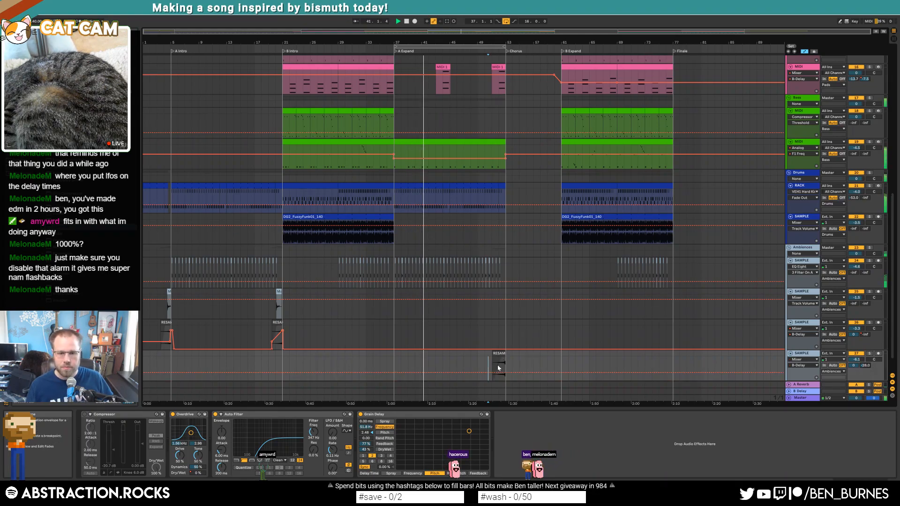
scroll(498, 365, up, 6)
drag(499, 372, 533, 362)
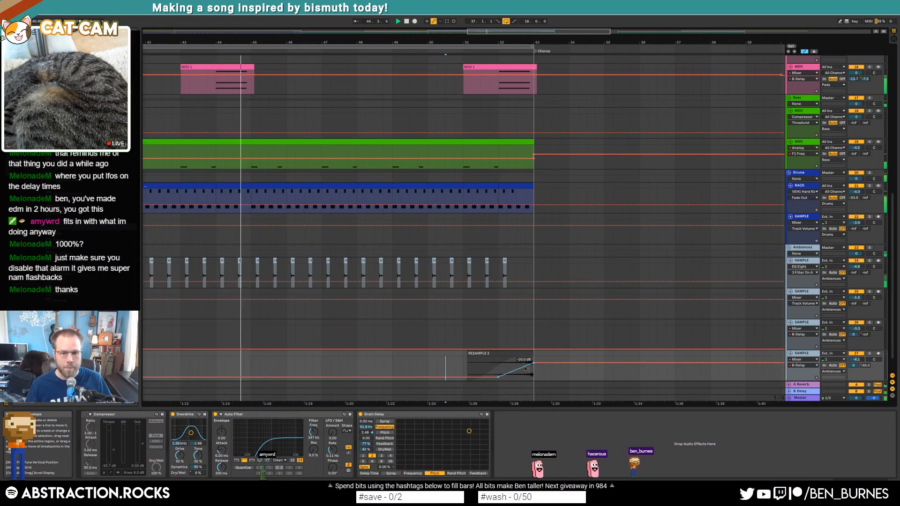
drag(366, 449, 365, 429)
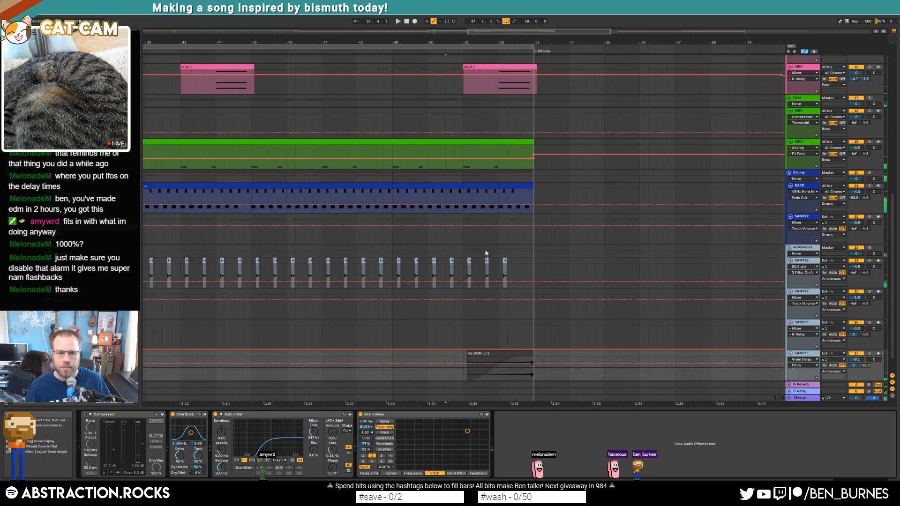
Step: Delete the third arpeggio track's notes in the last two beats before Chorus, and play the ending
scroll(486, 251, down, 6)
key(a)
scroll(500, 343, up, 4)
scroll(532, 298, up, 2)
scroll(494, 186, up, 1)
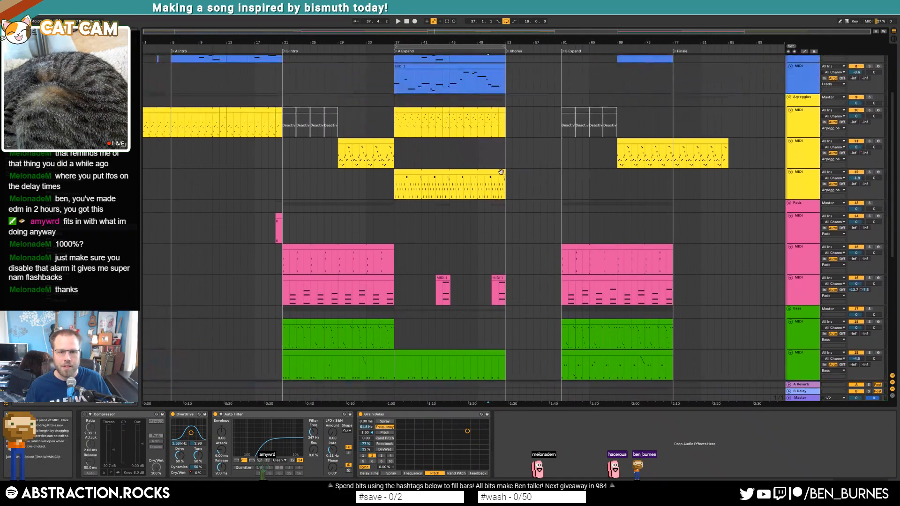
scroll(498, 172, up, 5)
click(499, 171)
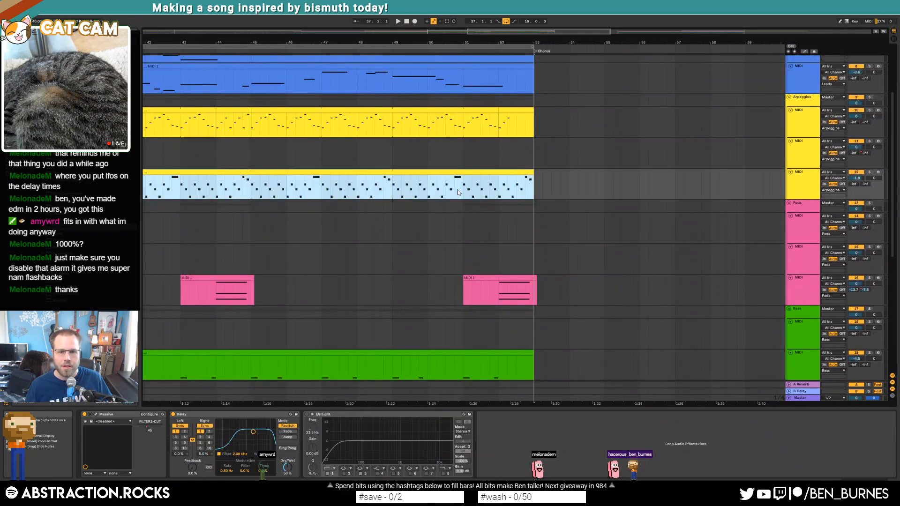
double_click(531, 188)
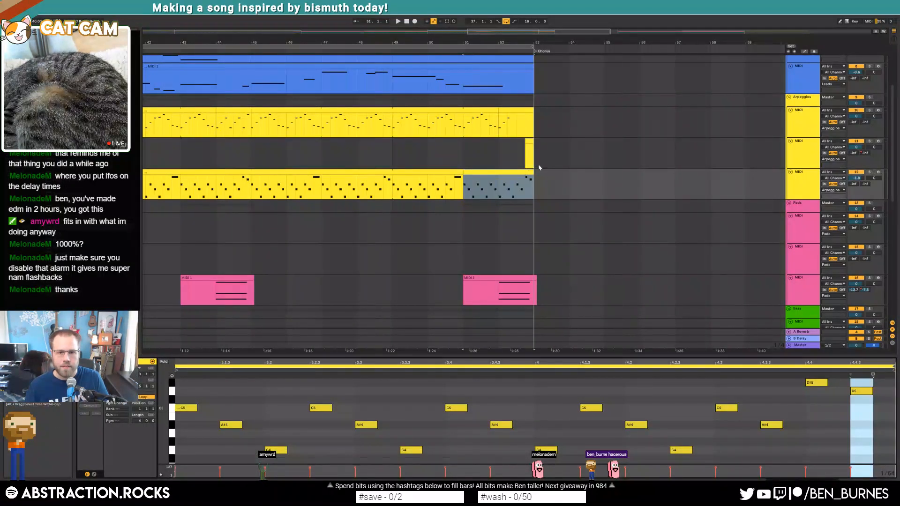
click(518, 233)
click(499, 172)
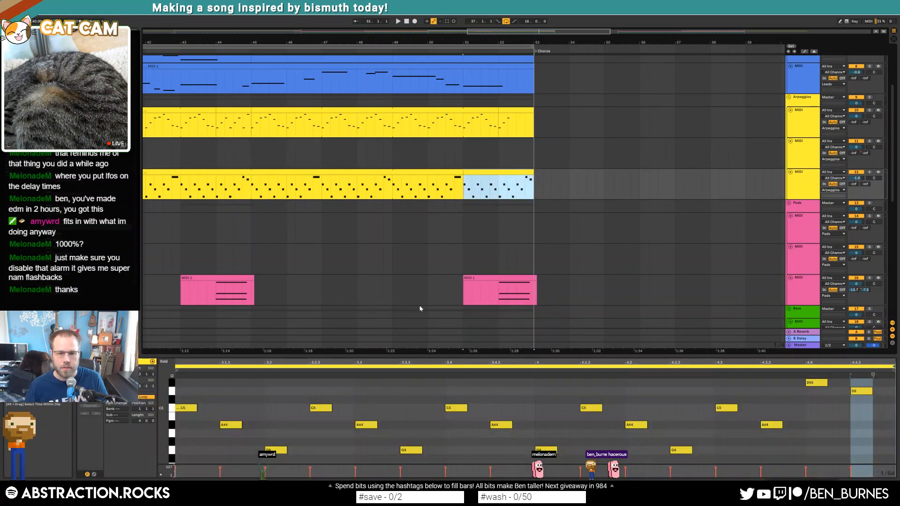
key(space)
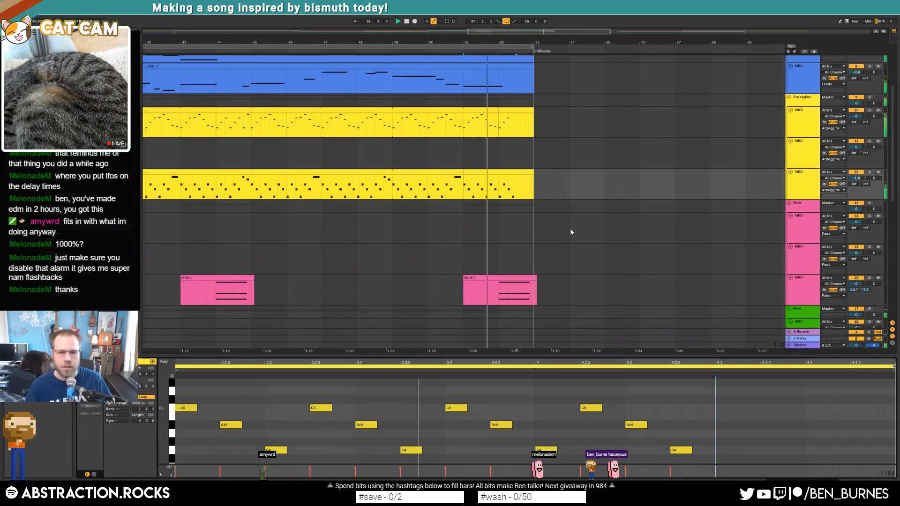
scroll(570, 232, down, 6)
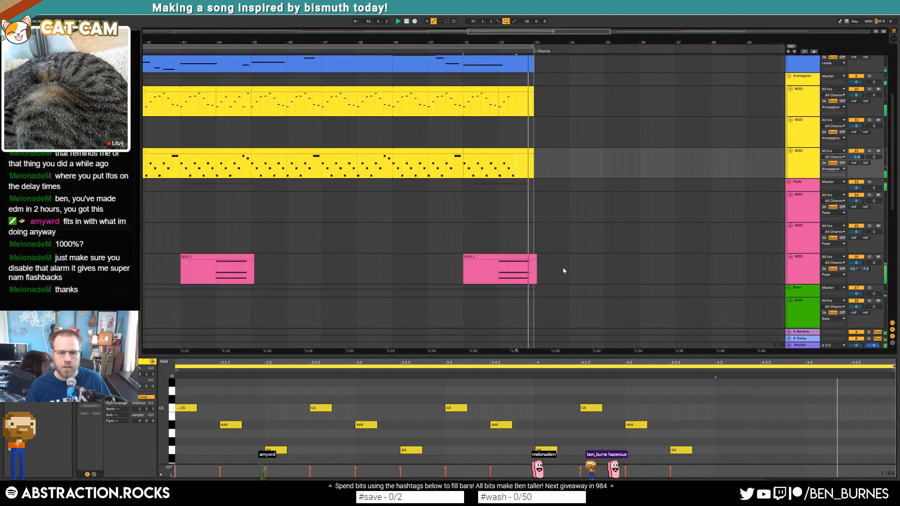
key(space)
Step: Trim the drum RACK clip to end after the first kick of bar 52, and delete the first SAMPLE track's last clip before Chorus
click(513, 237)
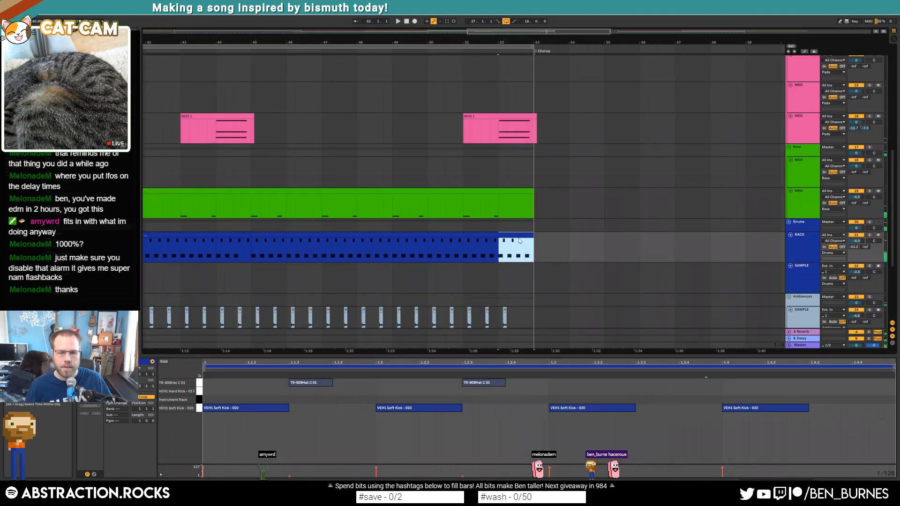
drag(526, 235, 484, 235)
scroll(507, 241, up, 5)
scroll(508, 263, down, 8)
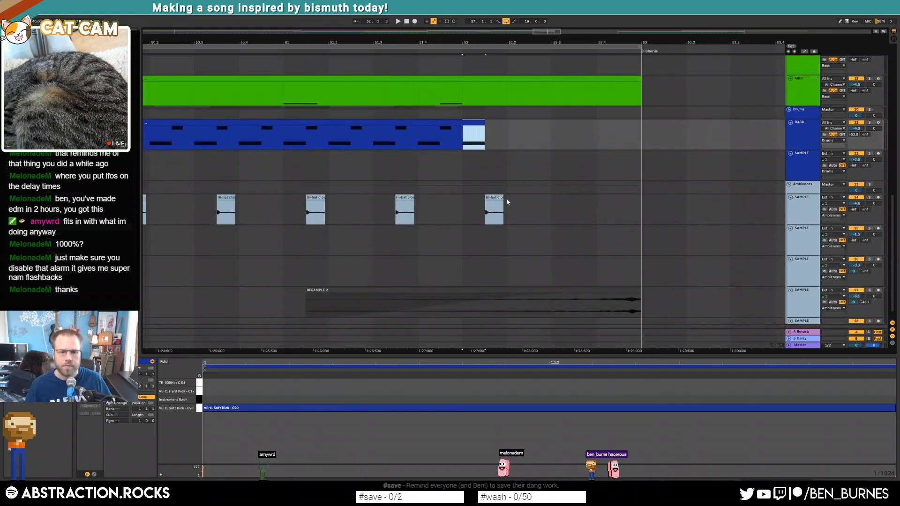
click(491, 200)
key(Delete)
Step: Play from B Intro into A Expand while deleting the deactivated clips on the first arpeggio track in B Expand and B Intro
key(w)
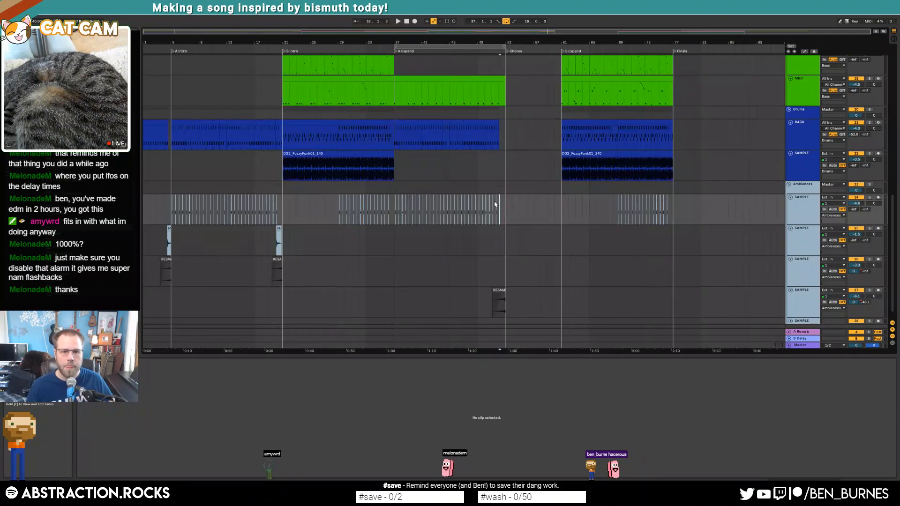
scroll(395, 66, up, 5)
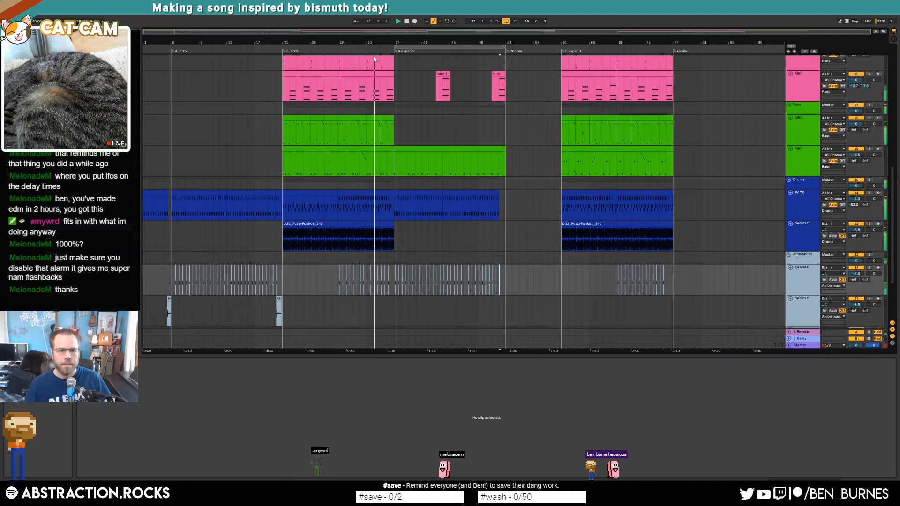
key(shift+Tab)
scroll(504, 147, up, 2)
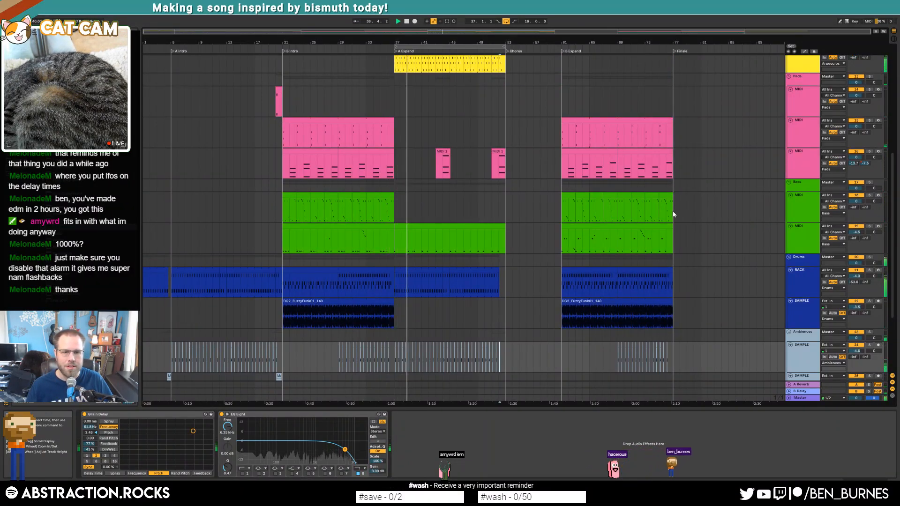
scroll(680, 212, up, 1)
scroll(679, 216, up, 2)
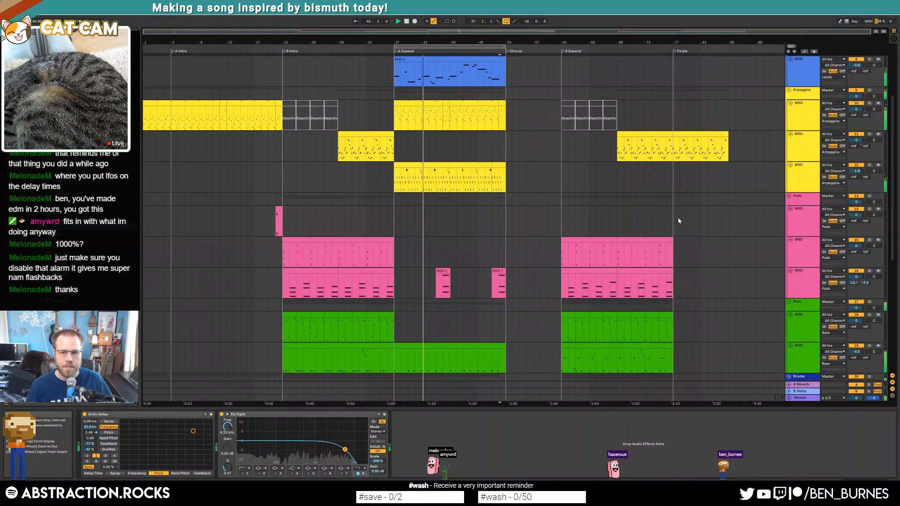
drag(605, 103, 568, 109)
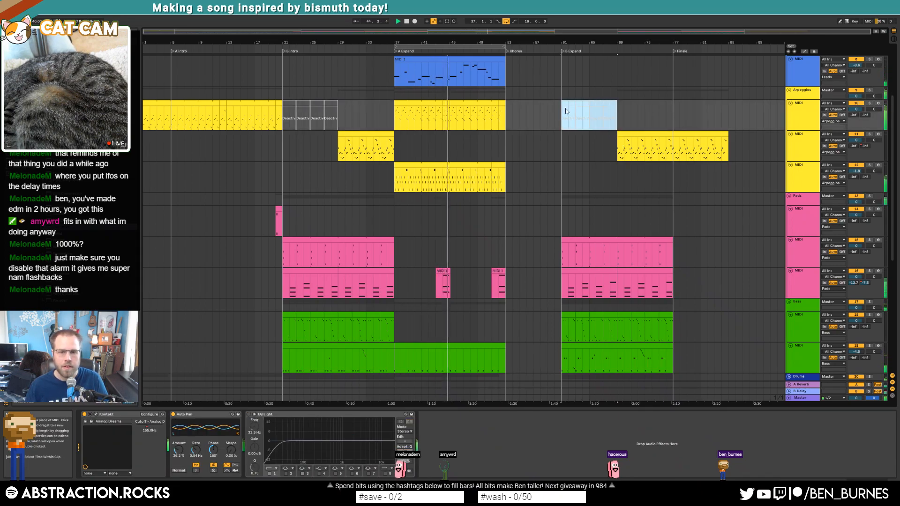
key(Delete)
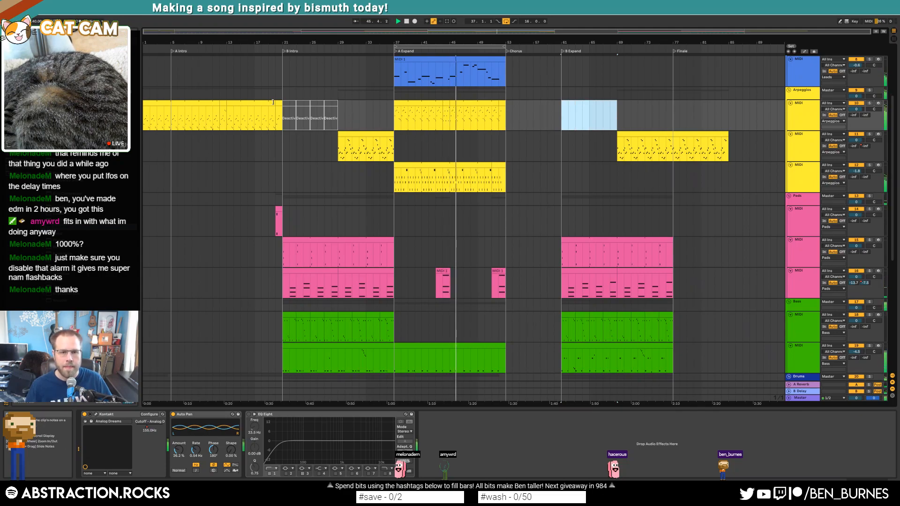
drag(284, 102, 329, 105)
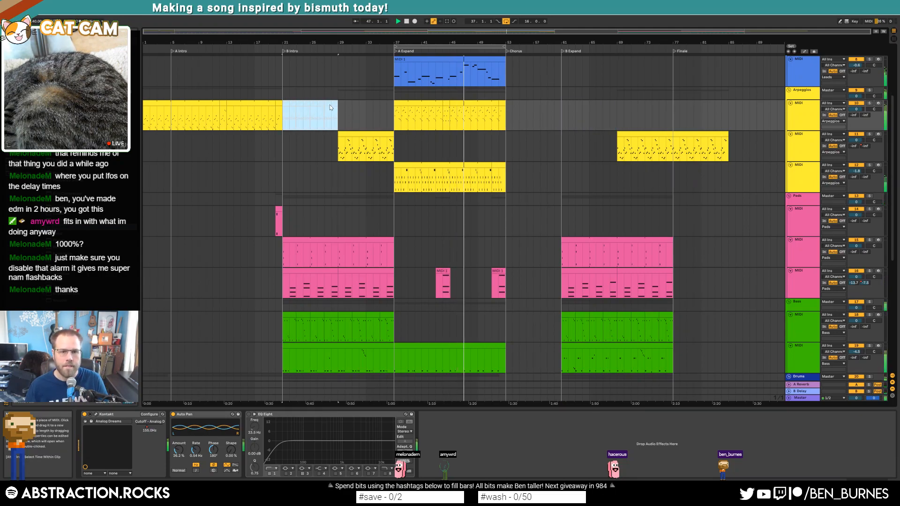
key(Delete)
click(546, 145)
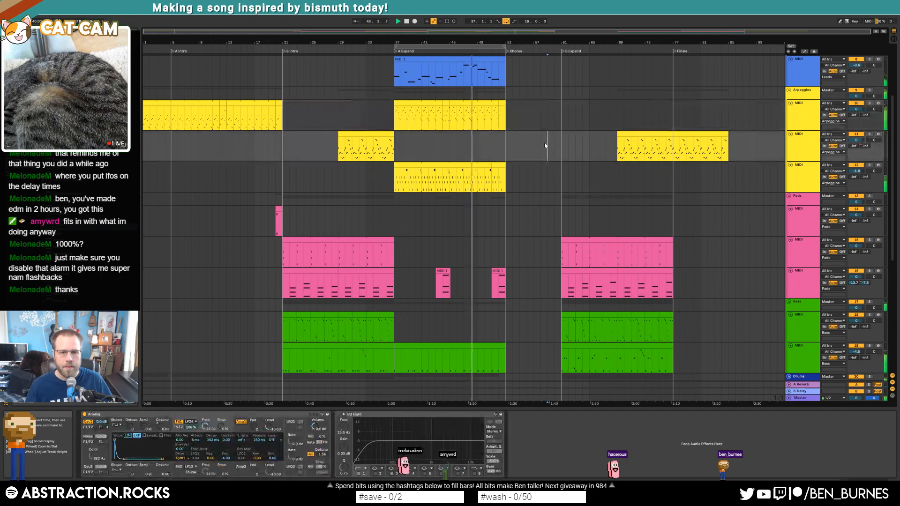
Step: Select the second A Expand clip on the first Leads track, stop playback, and open that track's Massive editor
scroll(549, 158, up, 5)
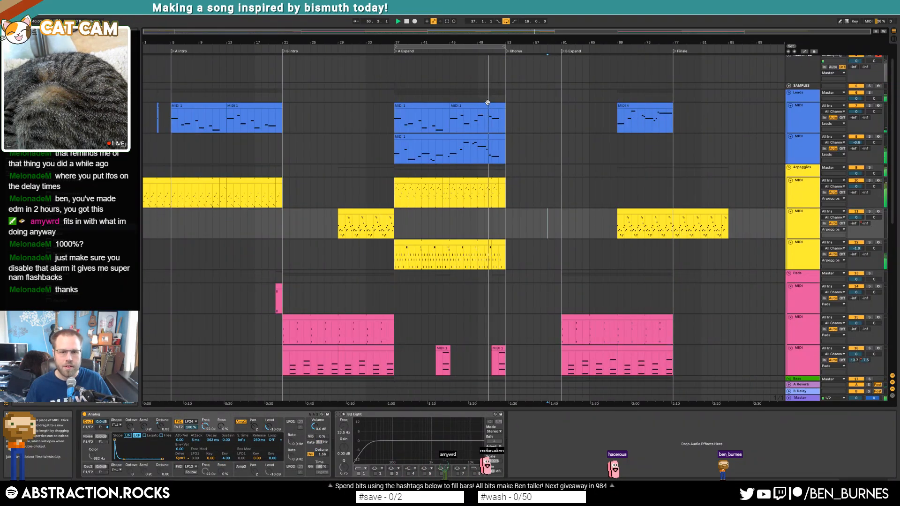
double_click(486, 107)
key(space)
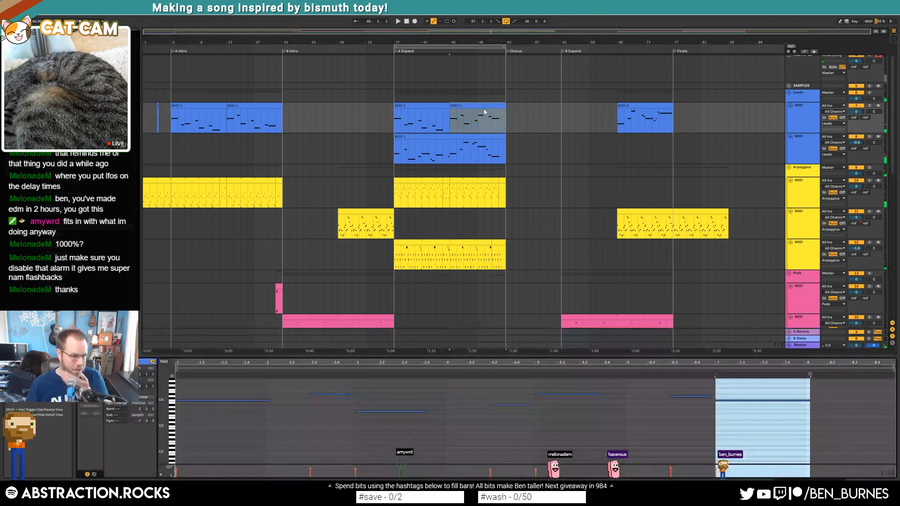
key(shift+Tab)
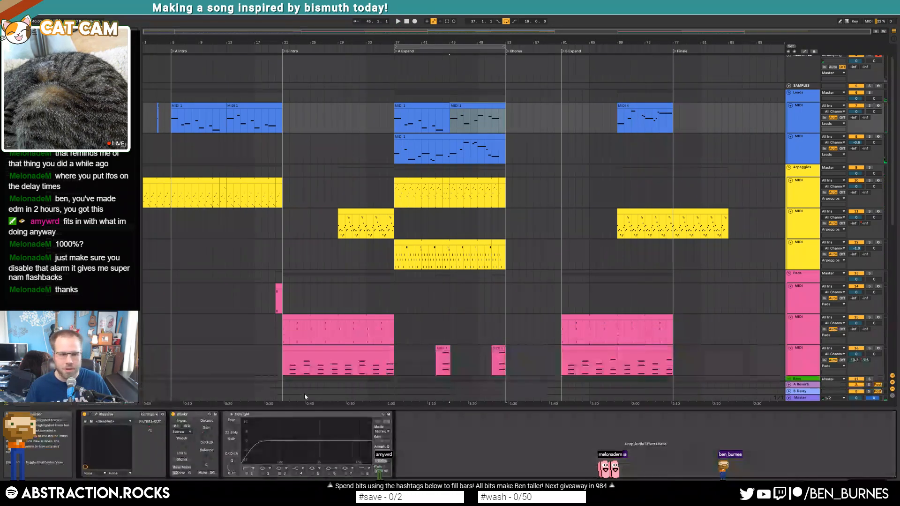
click(96, 415)
drag(453, 207, 435, 204)
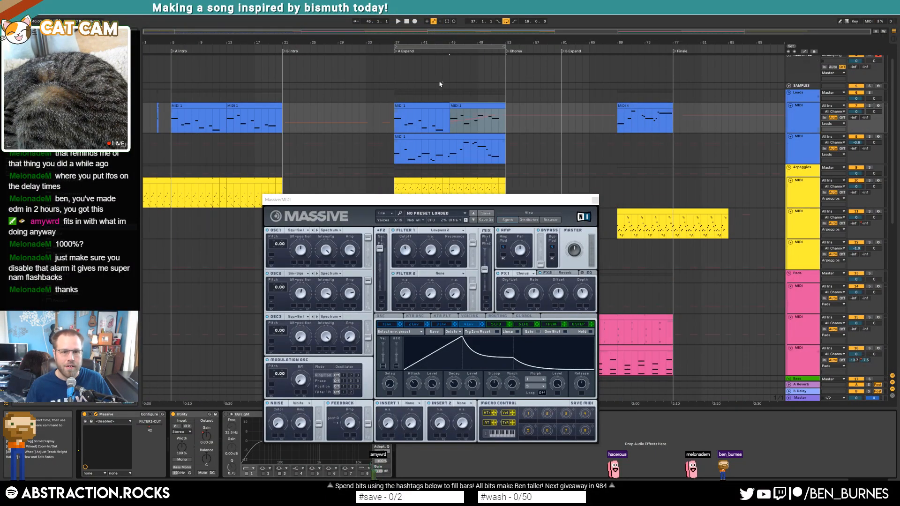
Step: Show the automation lanes and listen to the first Leads track's A Expand melody in the mix and soloed
key(a)
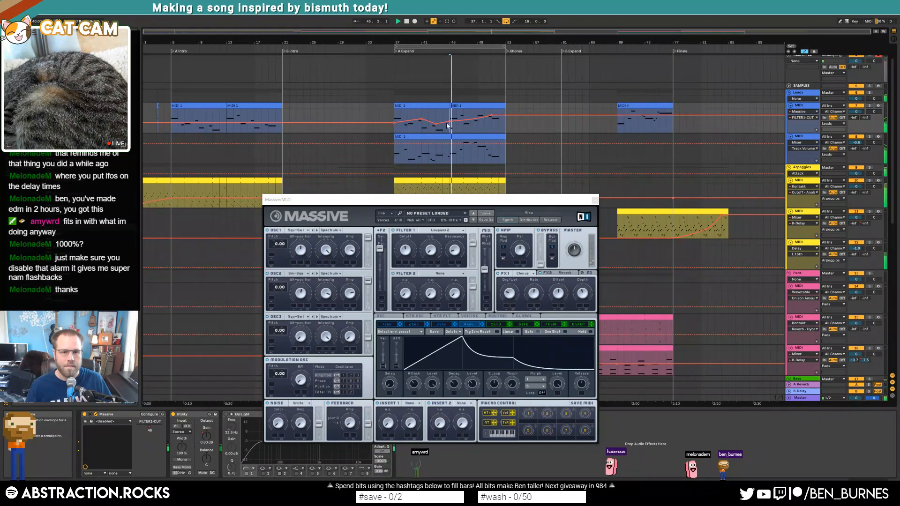
click(869, 106)
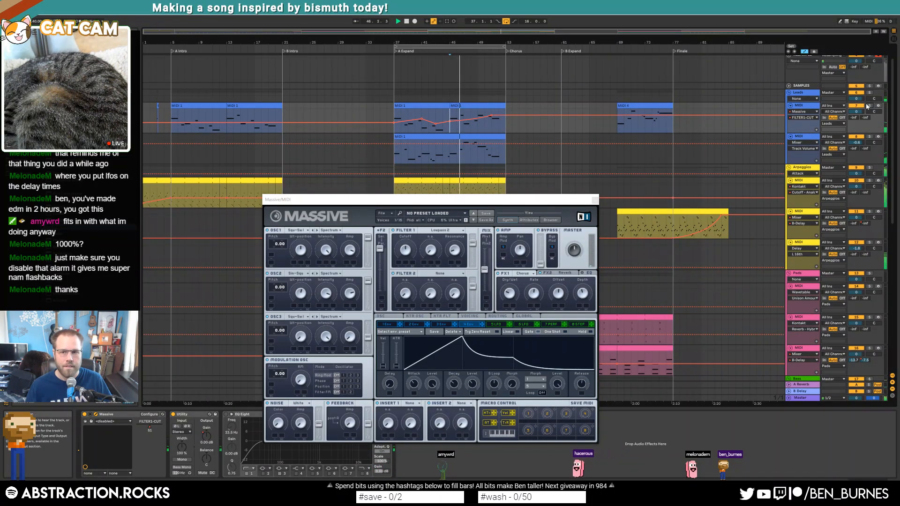
click(868, 106)
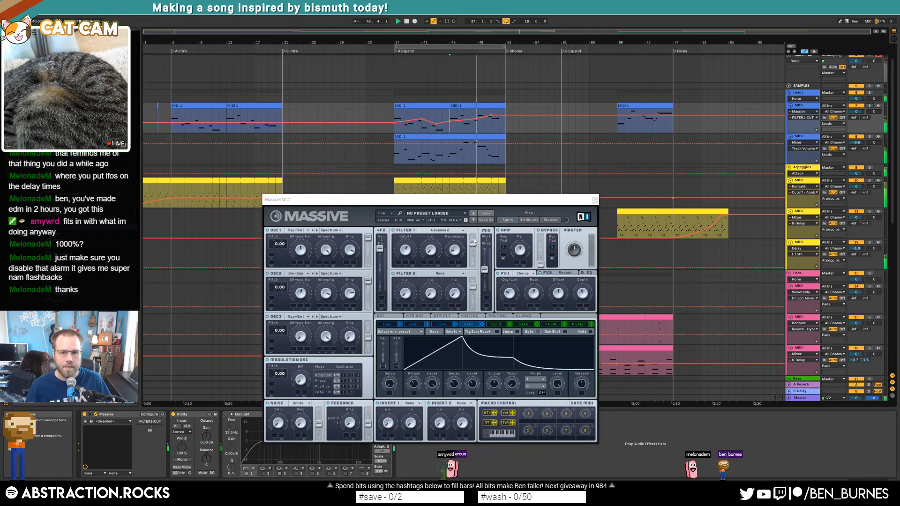
key(space)
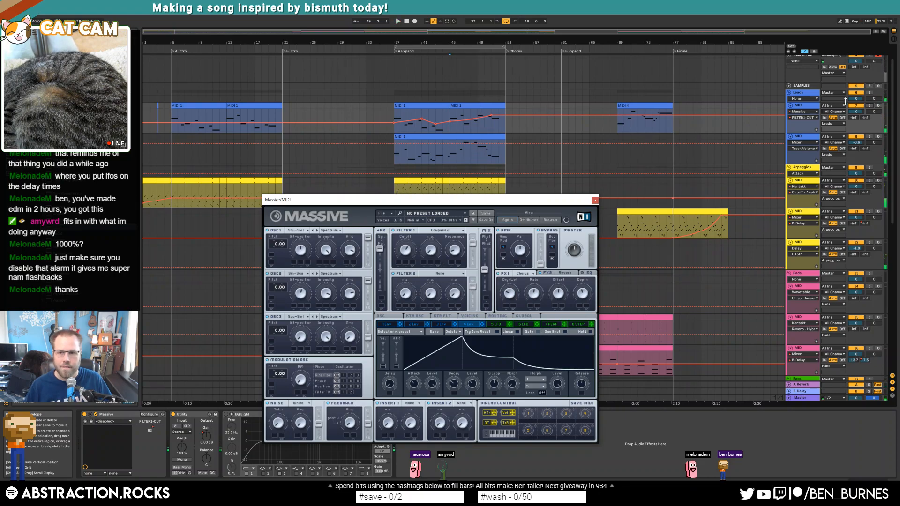
key(space)
key(space)
click(432, 105)
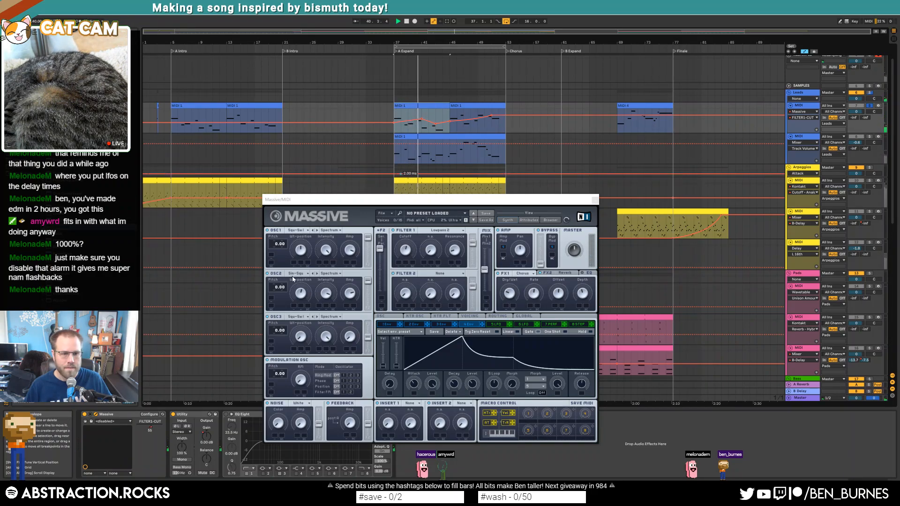
Step: In Massive, adjust the OSC2 wavetable position and Filter 1 resonance, switch Filter 1 to Lowpass 4, and open the Global settings
drag(302, 295, 304, 306)
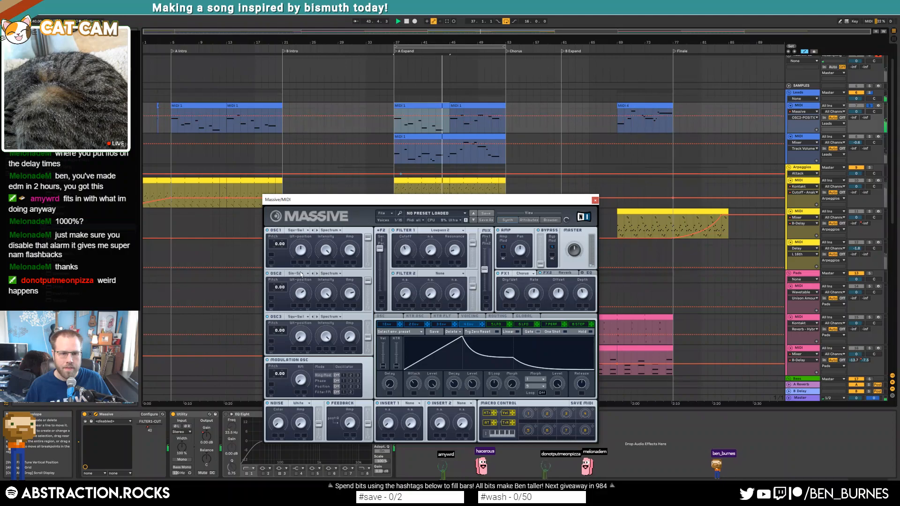
drag(412, 256, 425, 236)
click(440, 21)
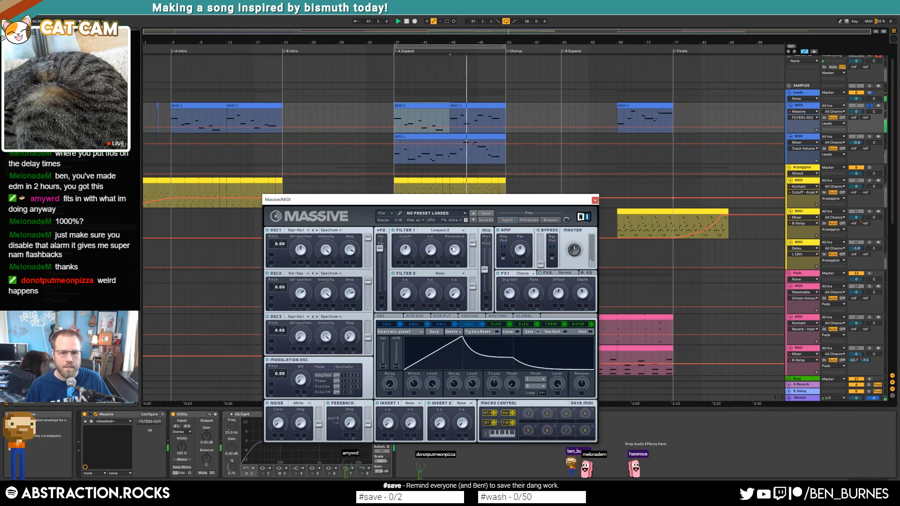
click(441, 230)
click(441, 234)
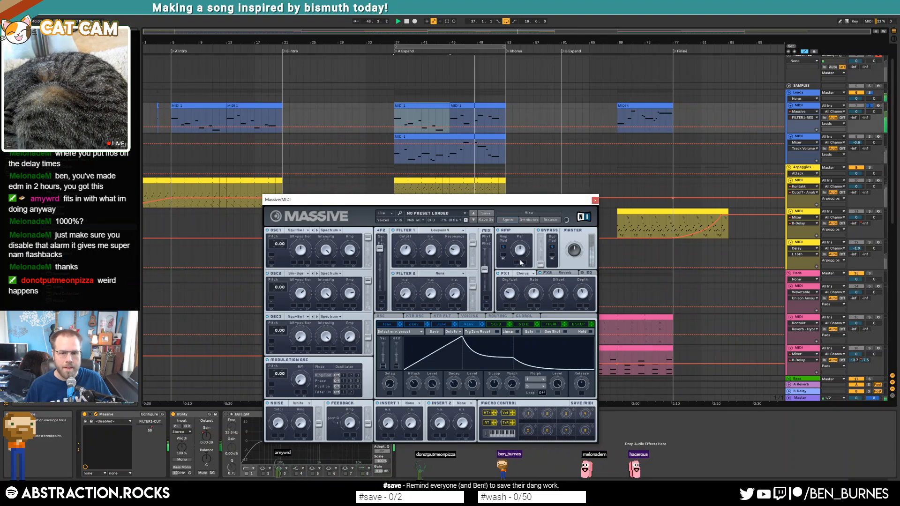
click(524, 315)
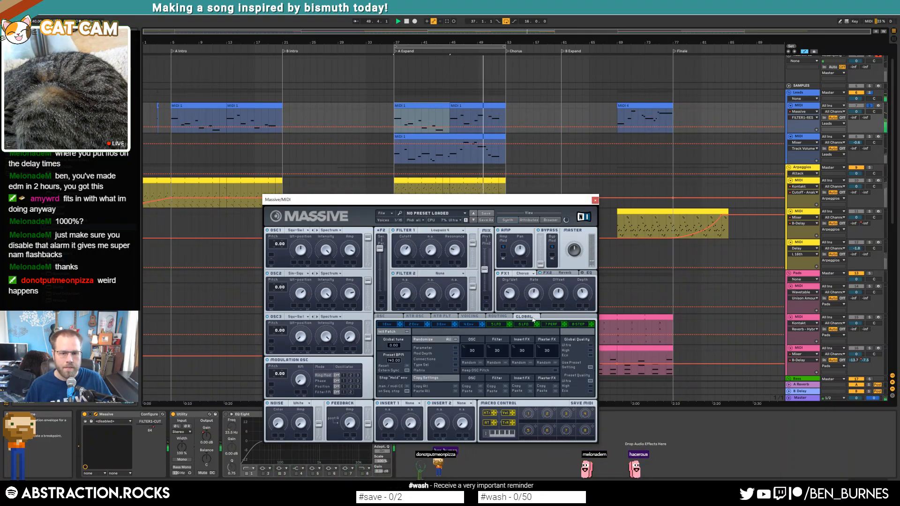
Step: Detune the lead's Massive synth by setting oscillator 1 pitch to 0.02 and oscillator 2 pitch to -0.02, and check it in playback
click(503, 317)
click(470, 317)
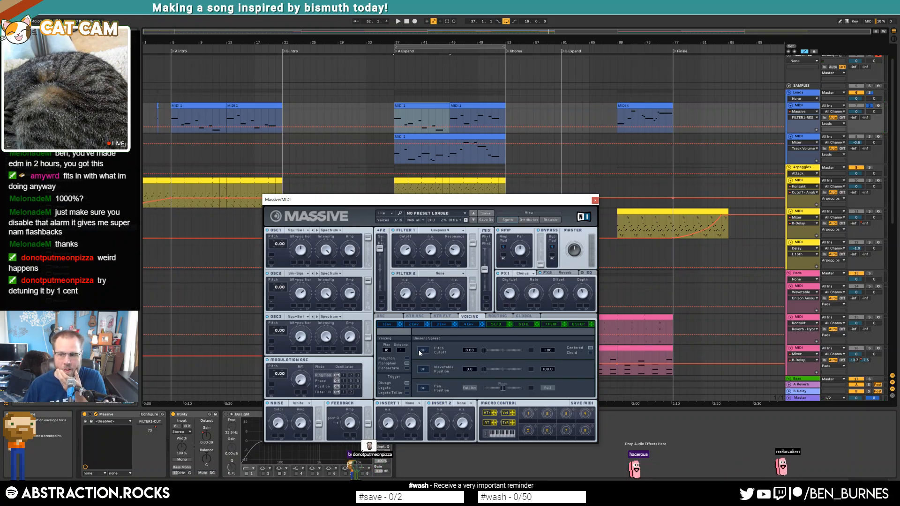
click(284, 244)
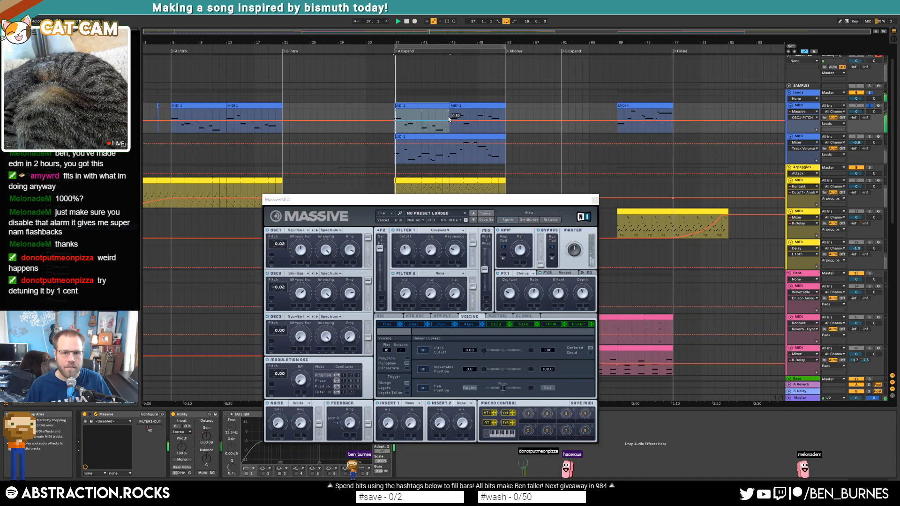
click(450, 131)
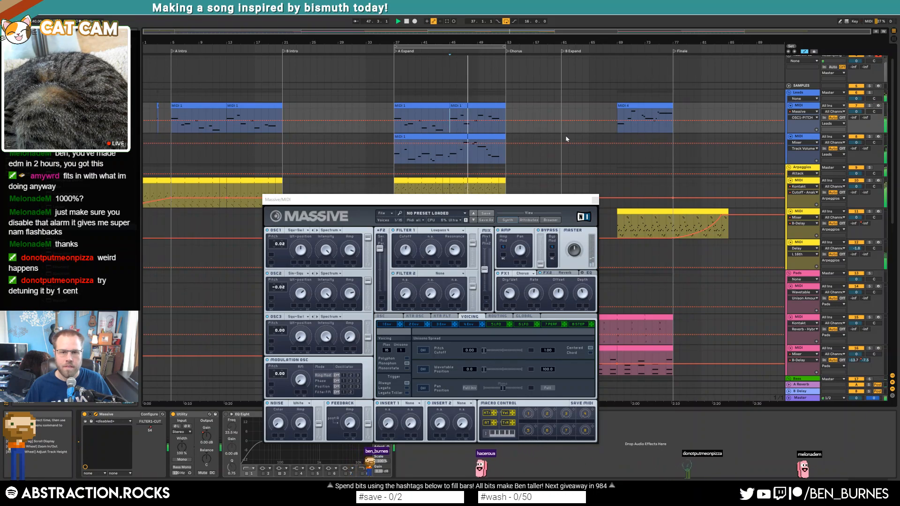
click(483, 137)
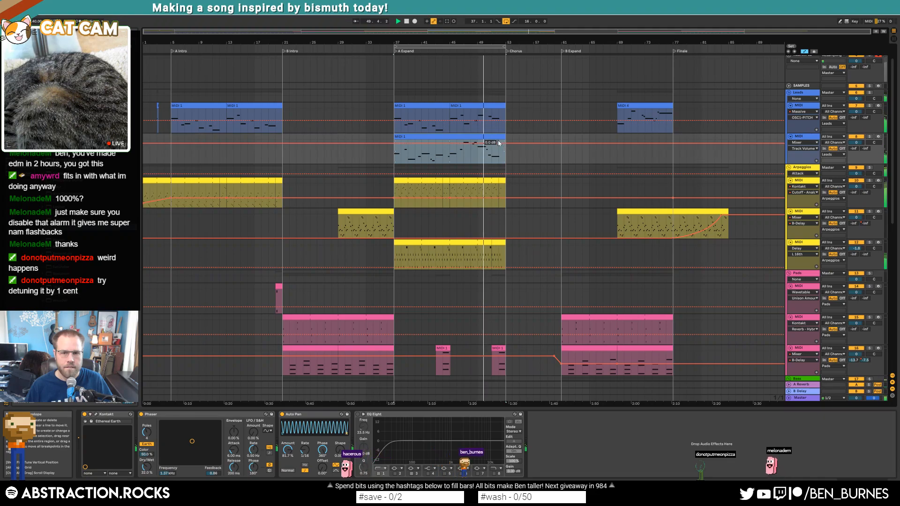
Step: Add a Glue Compressor to the Leads group with a threshold of about -10 dB and makeup gain of about 2.2 dB
click(803, 93)
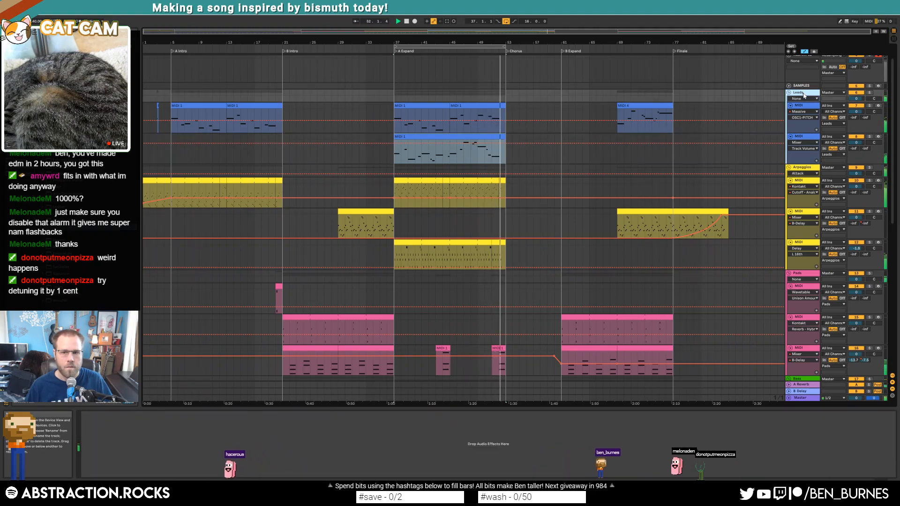
key(space)
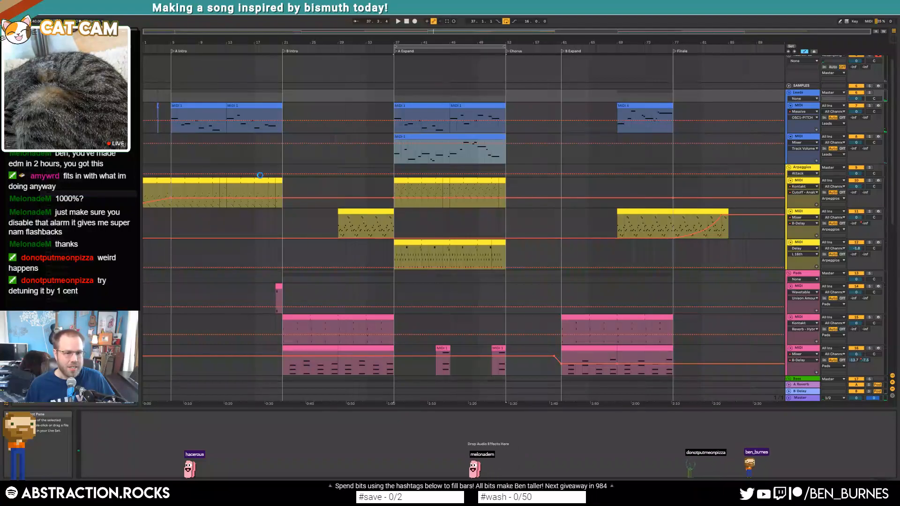
click(436, 96)
mouse_move(122, 462)
mouse_down()
mouse_move(121, 481)
mouse_move(142, 444)
mouse_move(143, 473)
mouse_move(122, 463)
mouse_up()
key(space)
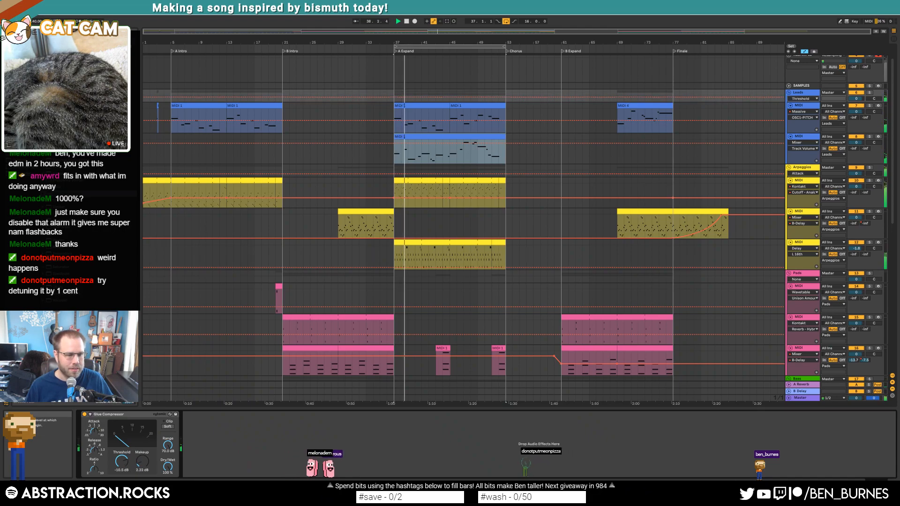
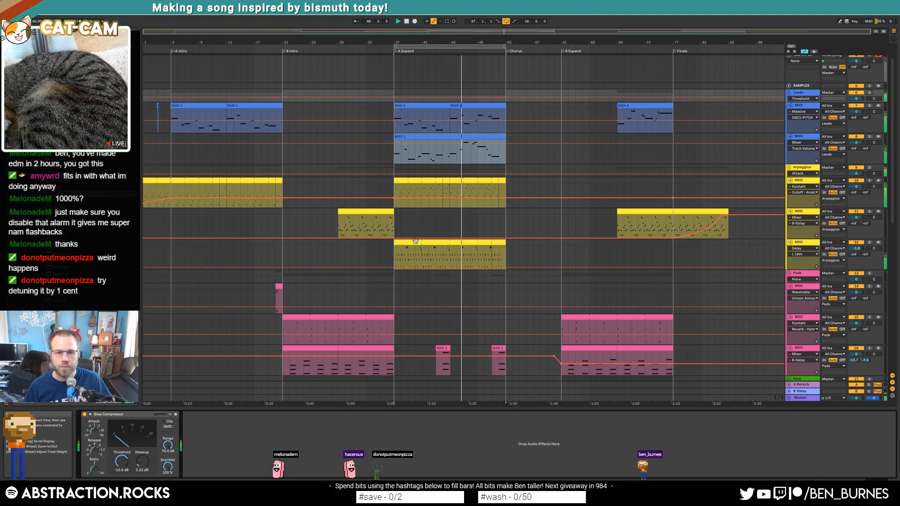
Step: Raise the FILTER1-CUT automation at the end of the A Expand section on the Massive arpeggio track
click(473, 180)
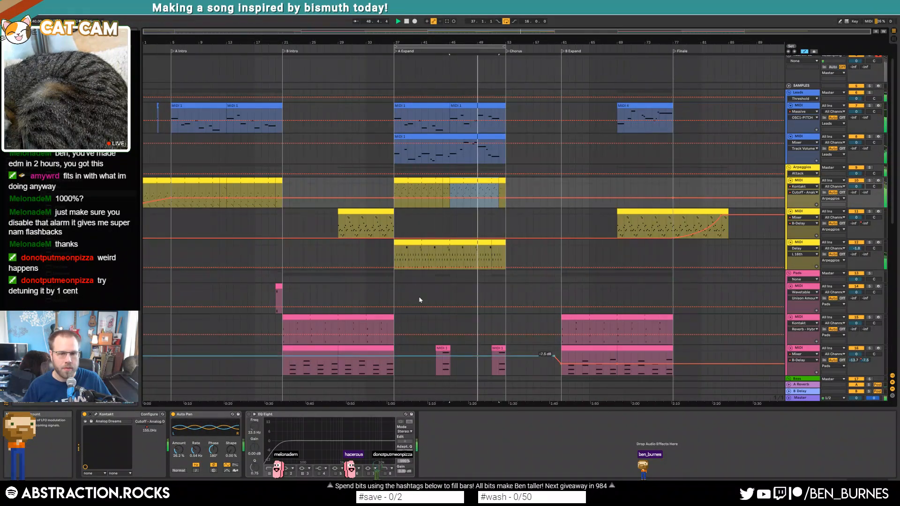
drag(491, 253, 396, 244)
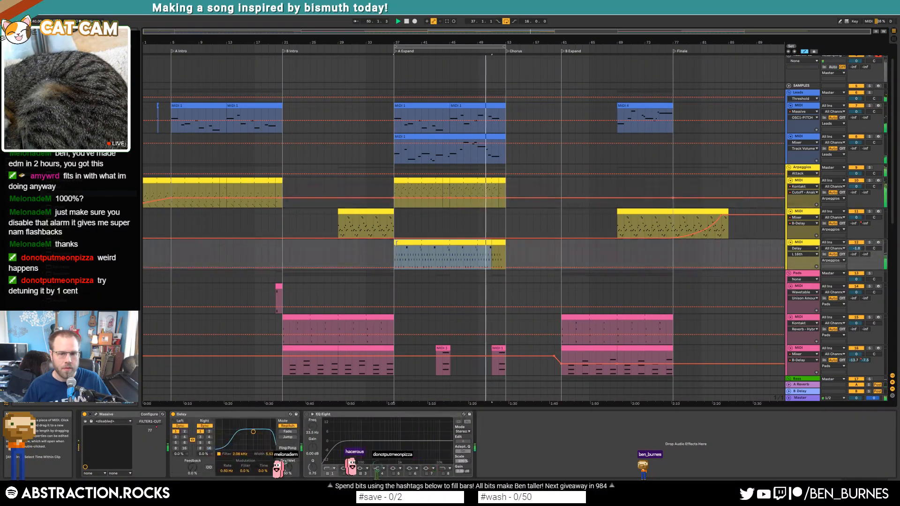
key(a)
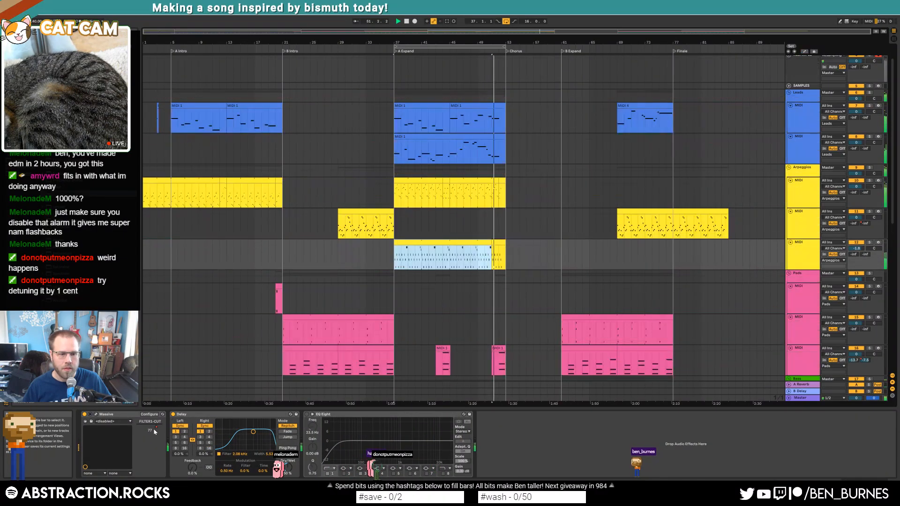
key(a)
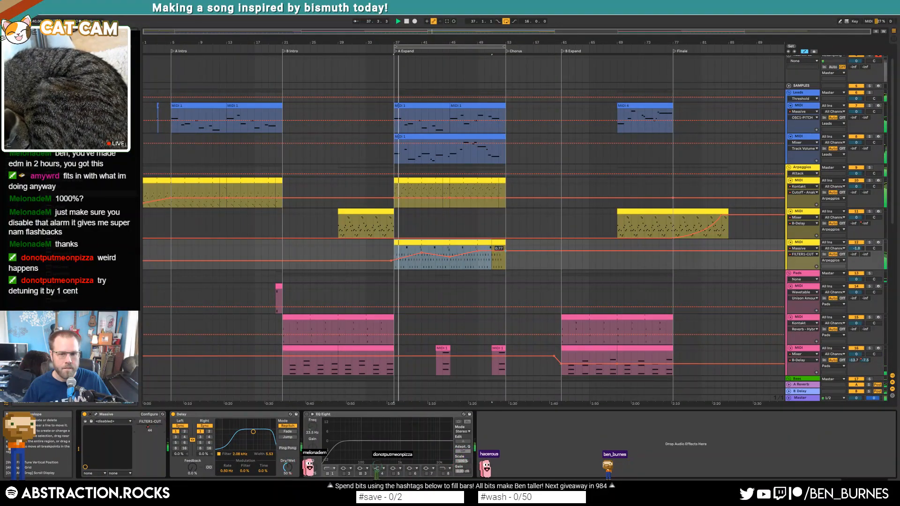
drag(505, 251, 505, 246)
scroll(504, 269, down, 6)
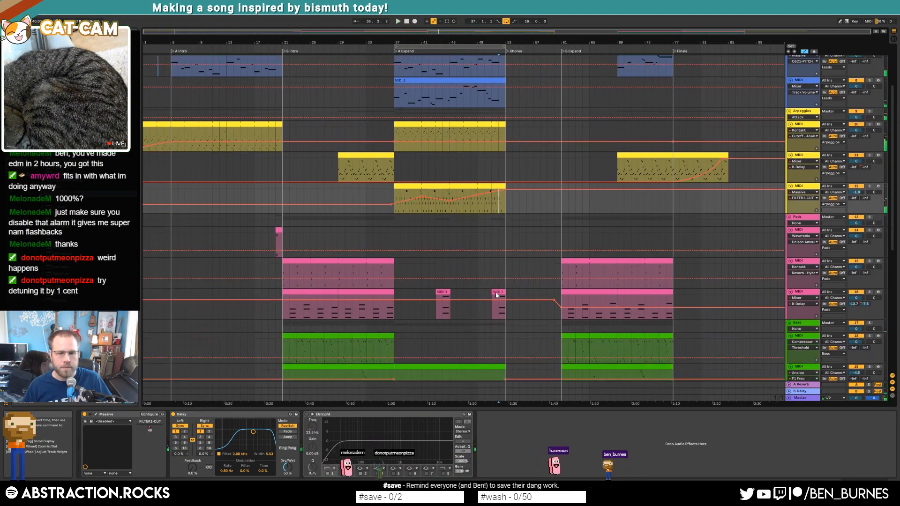
key(a)
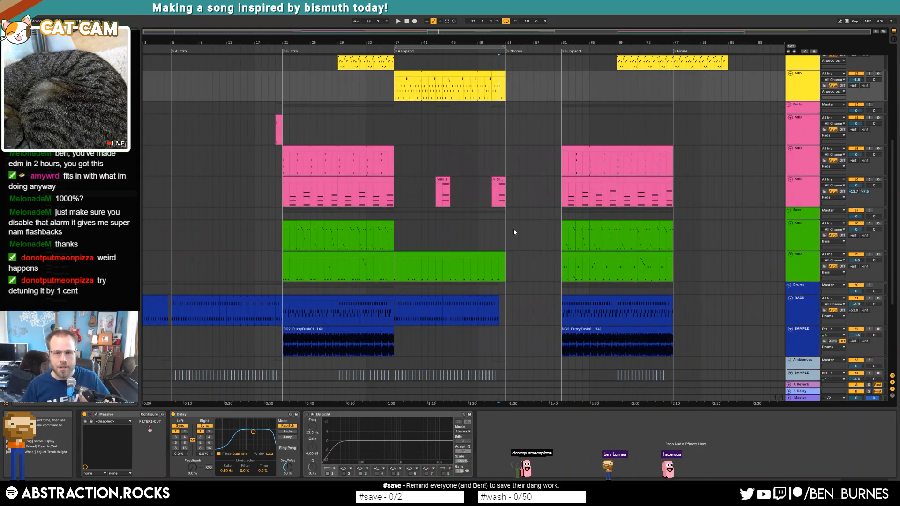
Step: Rename the Chorus locator to "Breakdown :("
right_click(509, 53)
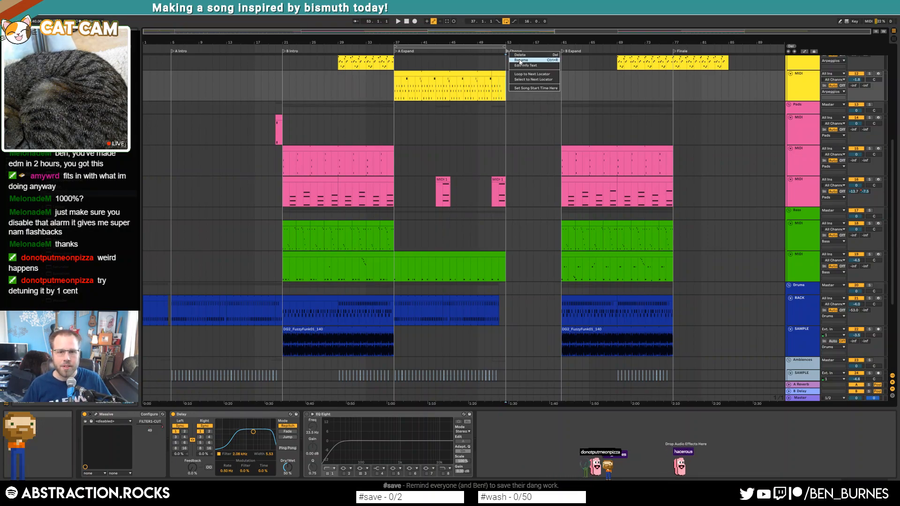
click(519, 63)
text(Breakdown)
key(Return)
right_click(508, 51)
click(514, 60)
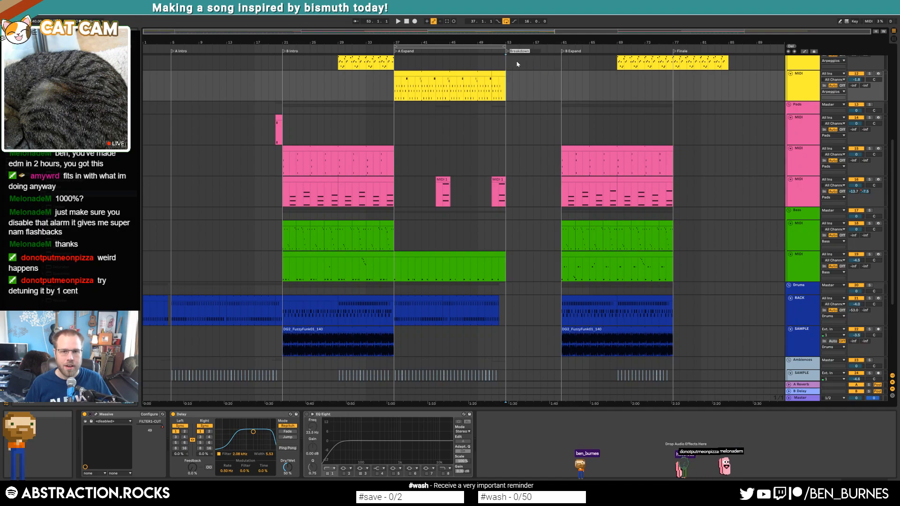
text(:()
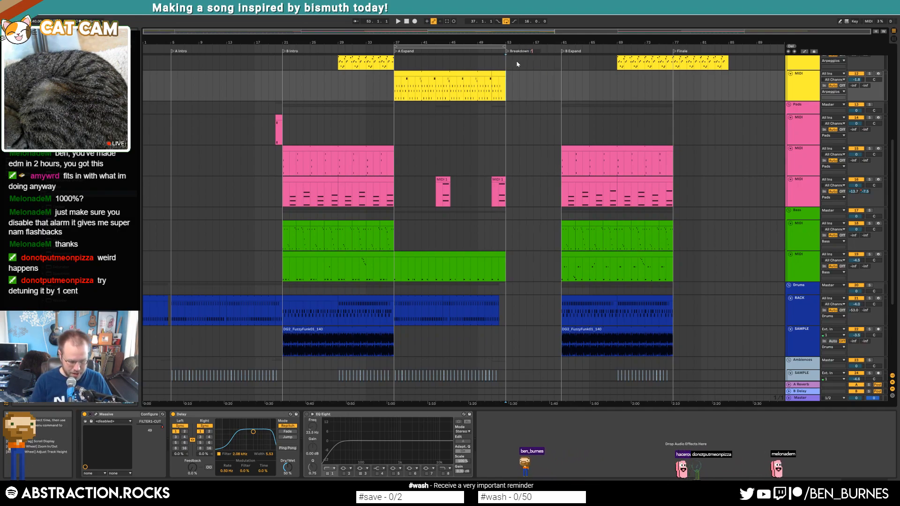
key(Return)
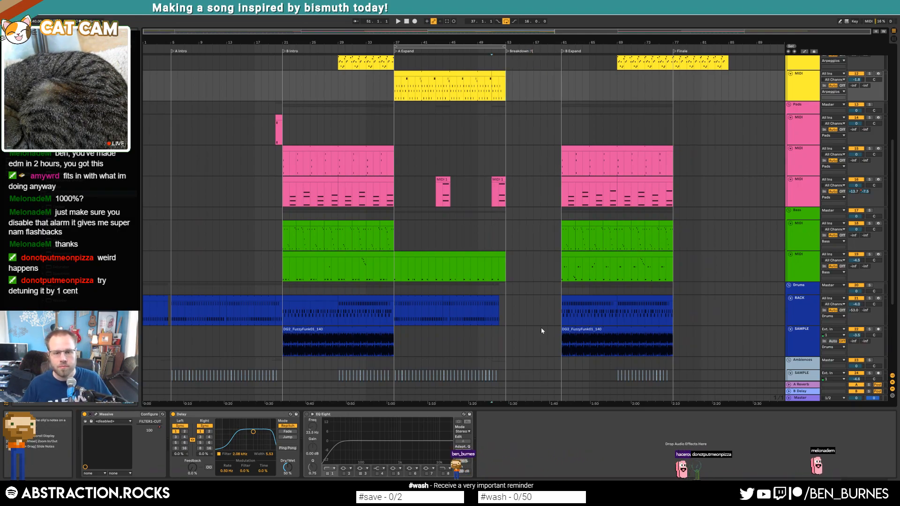
Step: Create a two-bar drum rack clip at the Breakdown locator and place VEH1 Hard Kick notes on beats 1 and 3 of both bars
drag(506, 307, 520, 313)
double_click(515, 304)
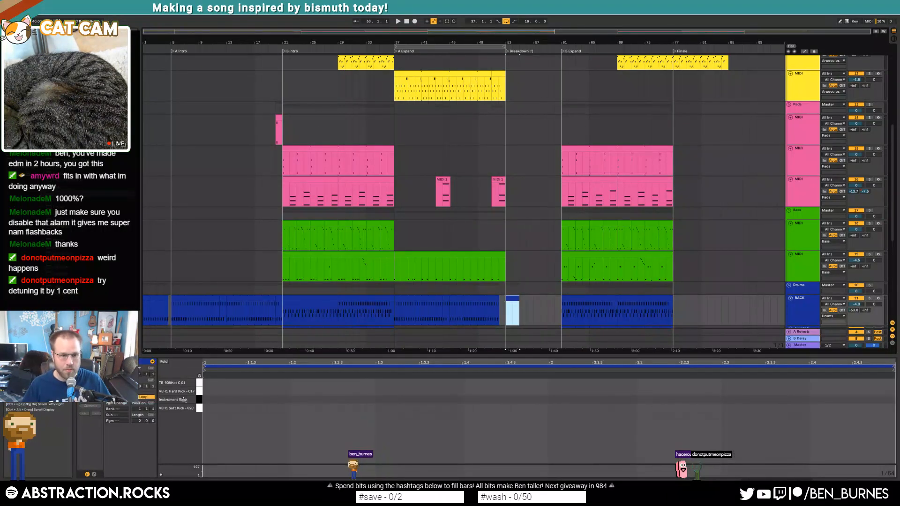
mouse_move(205, 392)
mouse_down()
mouse_move(248, 389)
mouse_move(377, 413)
mouse_up()
key(ctrl+d)
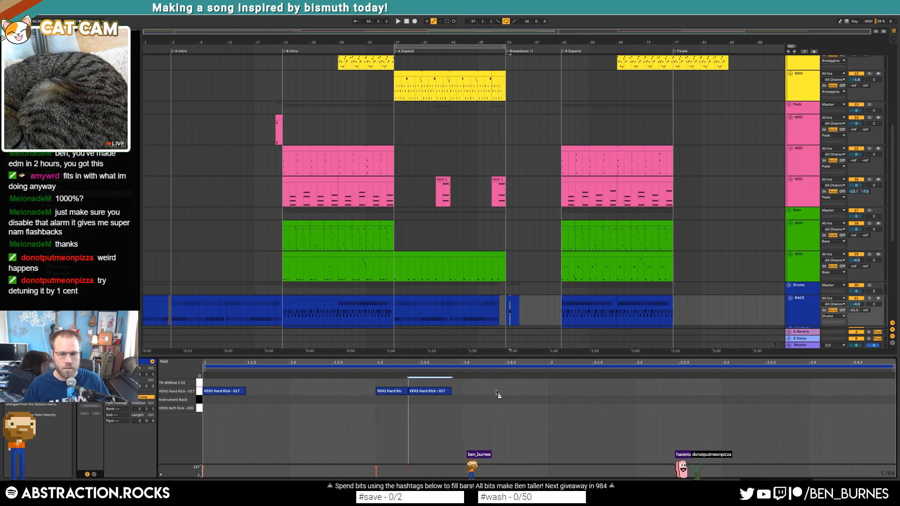
drag(520, 393, 525, 393)
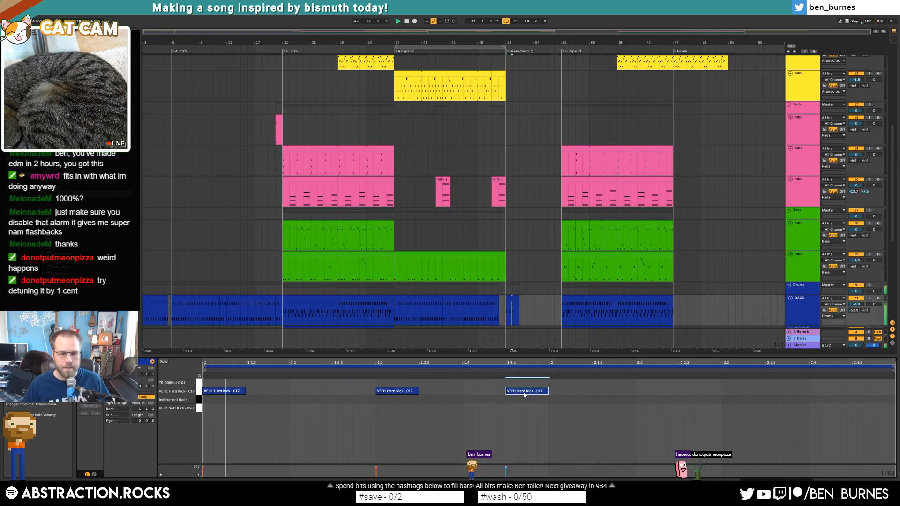
drag(519, 396, 560, 399)
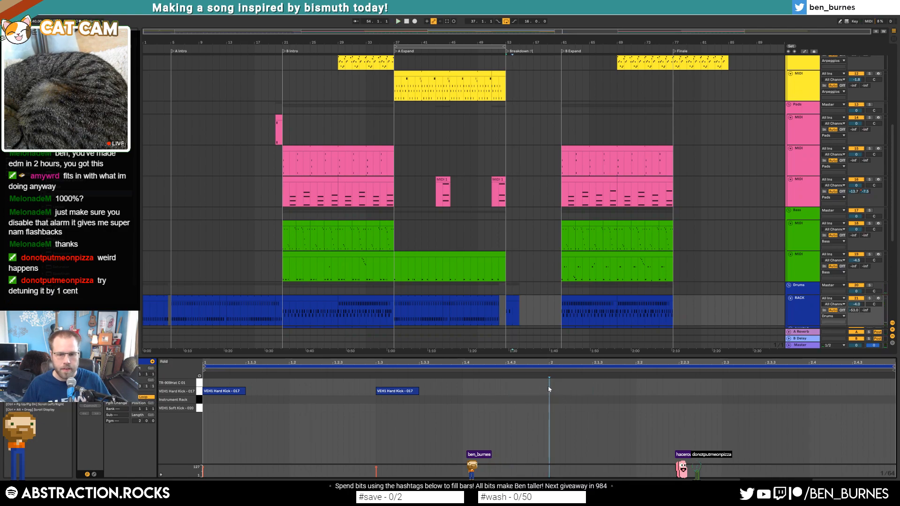
drag(244, 420, 203, 420)
key(ctrl+d)
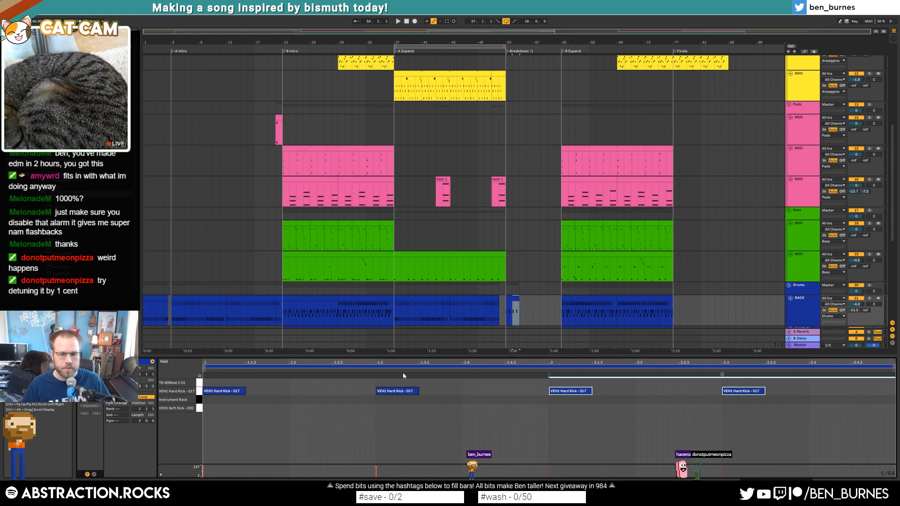
Step: Draw a TR-909 closed hat note just after the first kick and duplicate it one beat further on
drag(245, 383, 295, 382)
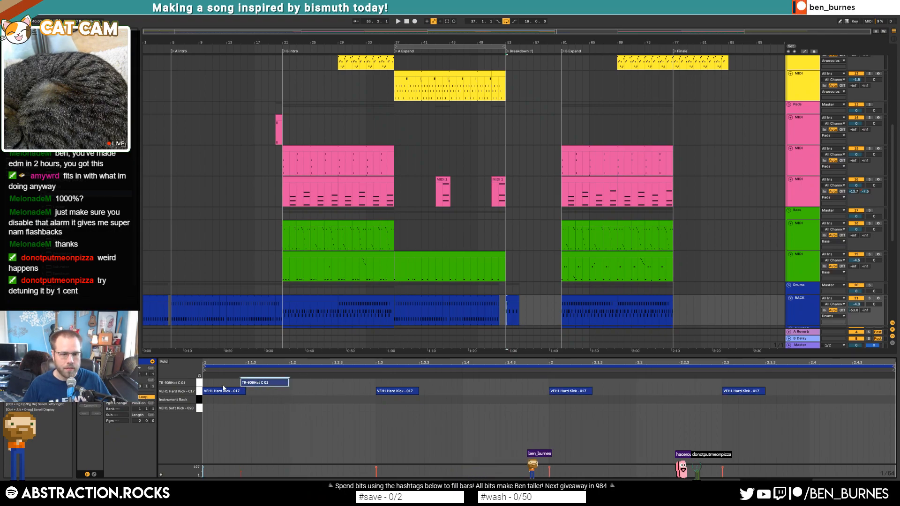
key(ctrl+d)
Step: Try repeating the closed hat every beat through the rest of the drum clip, listen to it, and undo the extra copies
key(ctrl+d)
key(ctrl+d)
key(ctrl+d)
key(ctrl+d)
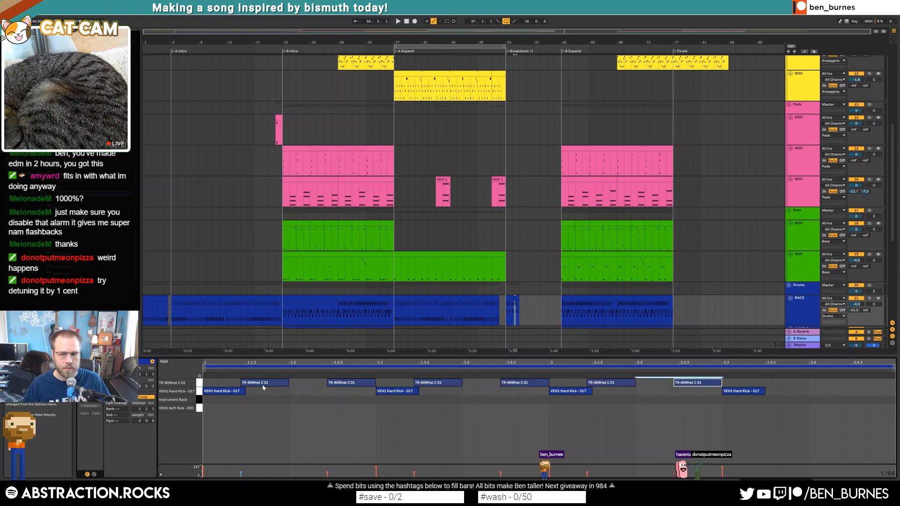
key(space)
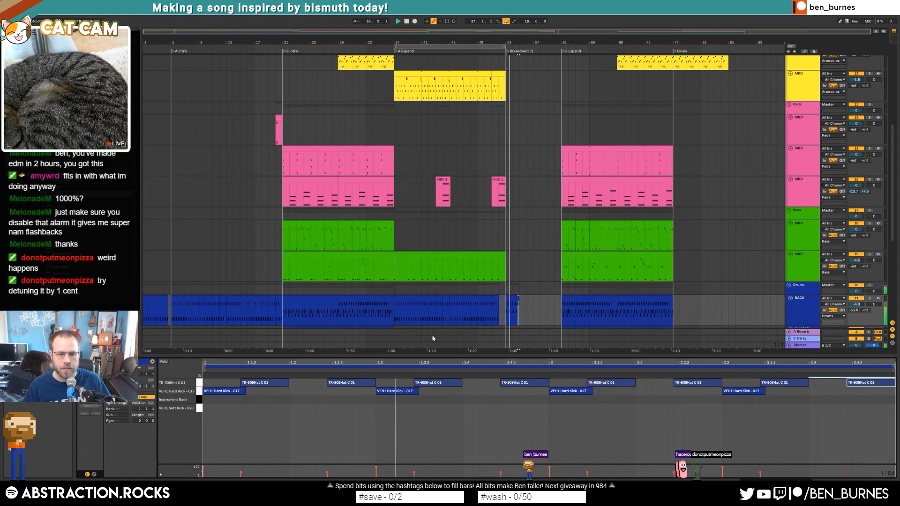
key(space)
key(ctrl+z)
key(ctrl+z)
key(ctrl+z)
key(ctrl+z)
key(ctrl+z)
key(ctrl+z)
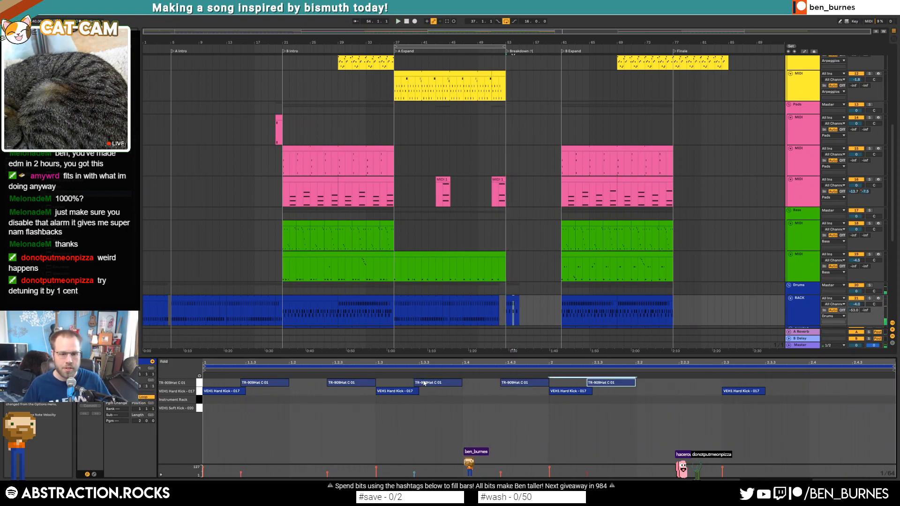
Step: Shift the two closed hat notes onto the exact offbeats and trim their ends to the following beats
shift+click(277, 384)
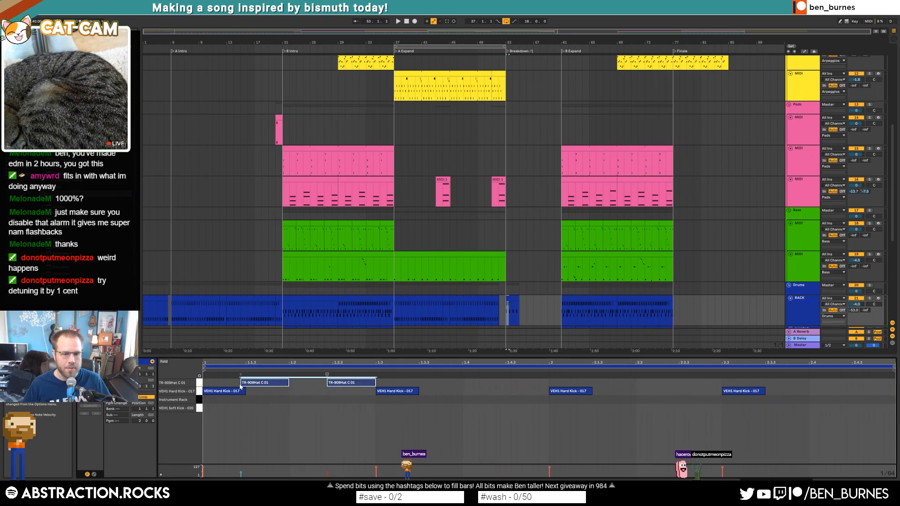
drag(250, 385, 254, 385)
click(278, 410)
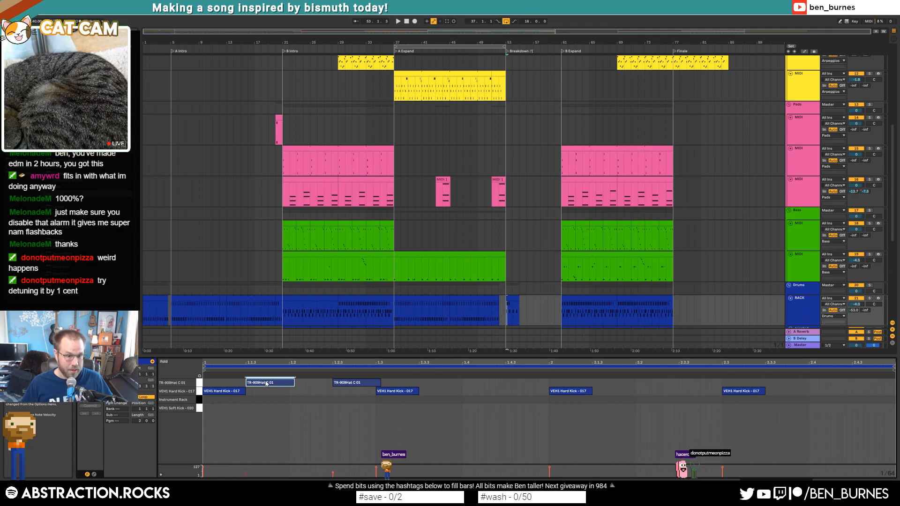
click(349, 384)
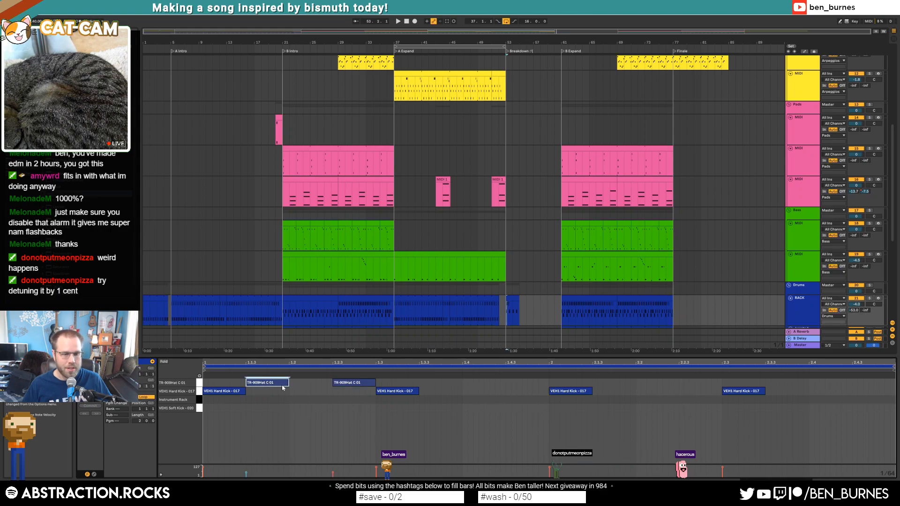
Step: Duplicate the pair of offbeat hats through the rest of the two-bar drum clip and play it back
drag(209, 384, 355, 383)
key(ctrl+d)
key(ctrl+d)
key(ctrl+d)
key(space)
key(space)
Step: Create a two-bar clip on the second bass track at the Breakdown, draw an eighth-long C1 note at 1.1.3, and play it
drag(507, 263, 519, 261)
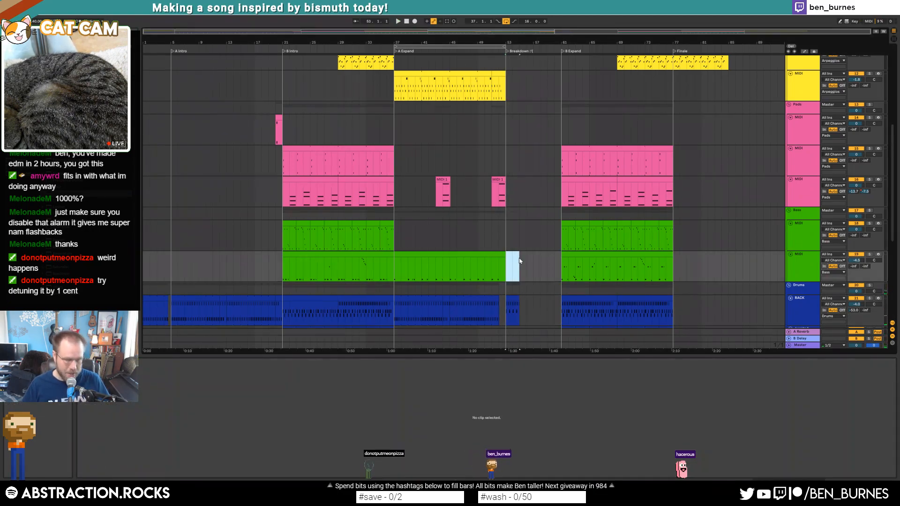
key(ctrl+shift+m)
drag(162, 432, 149, 324)
mouse_move(221, 434)
mouse_down()
mouse_move(260, 435)
mouse_move(256, 452)
mouse_up()
key(space)
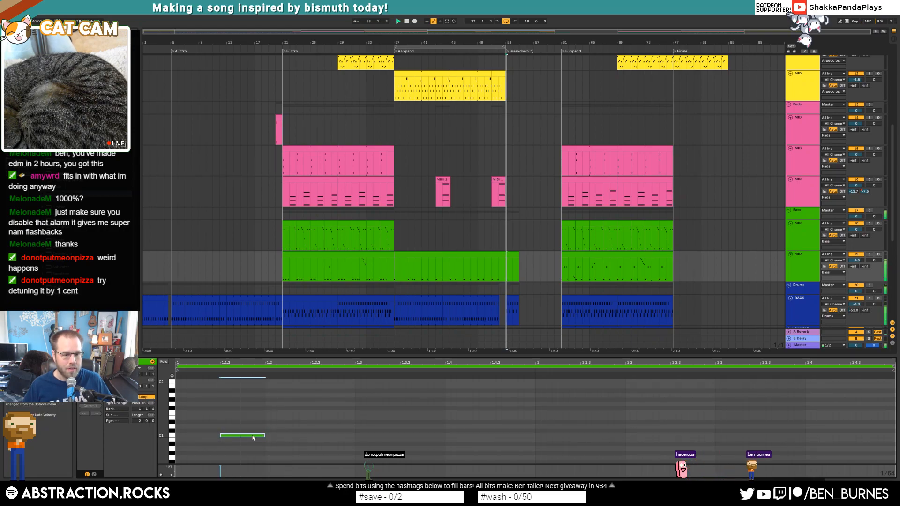
Step: Replace the breakdown's offbeat bass note with one copied from the A Expand bass clip, and shorten it to a sixteenth
click(488, 256)
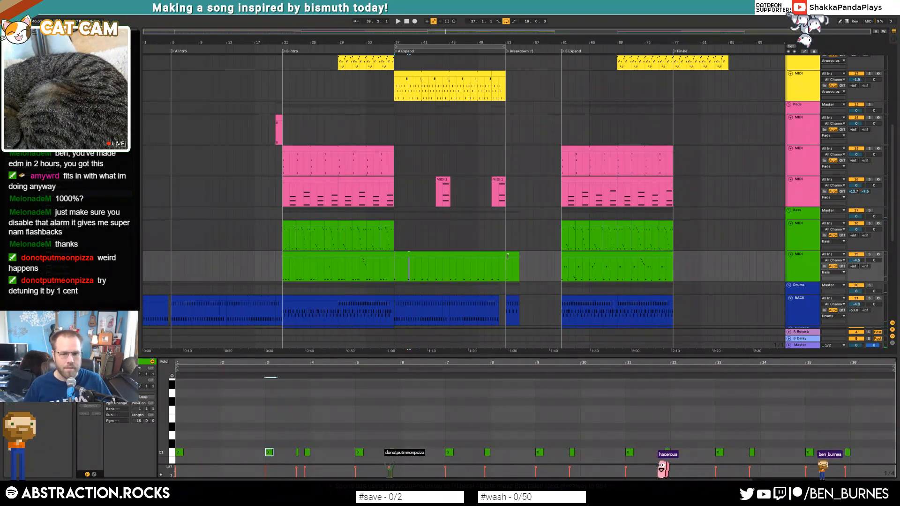
click(512, 267)
key(ctrl+v)
key(space)
drag(288, 436, 244, 435)
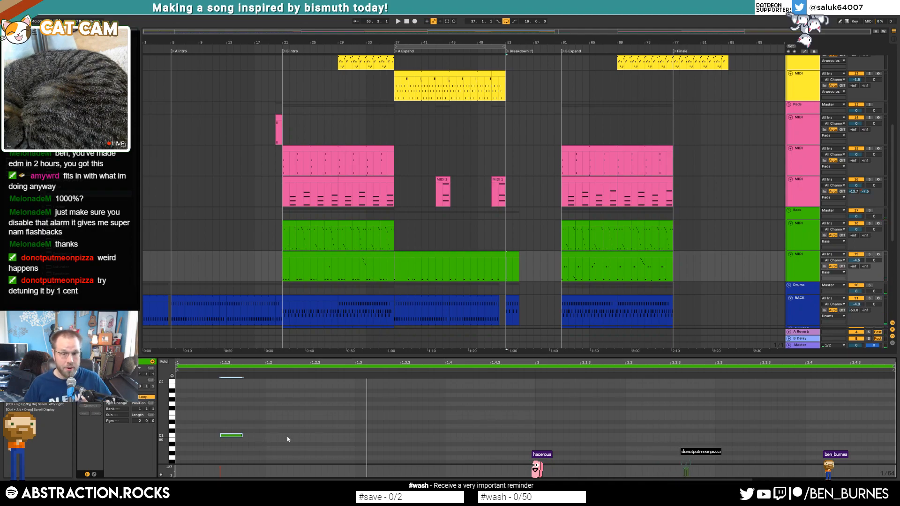
scroll(532, 285, down, 2)
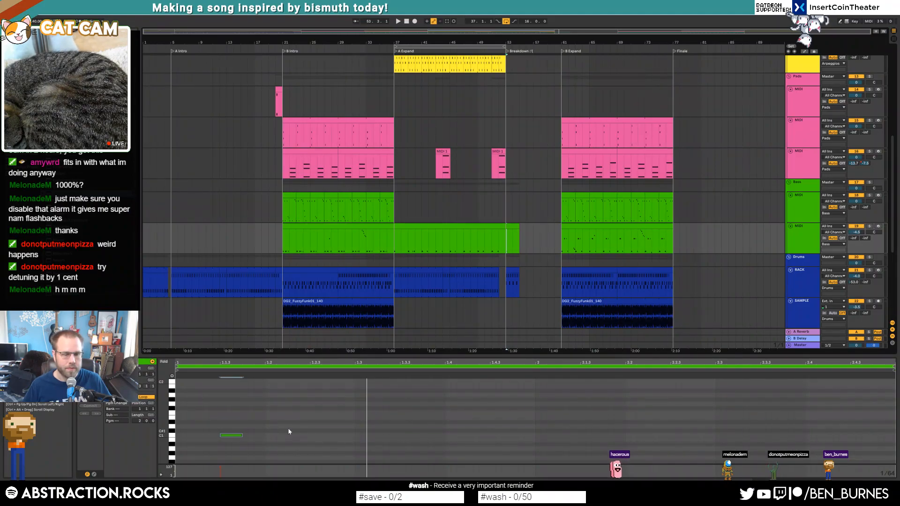
Step: Add a sixteenth-long C1 note at 1.2 and an eighth-long C2 note at 1.2.3 to the breakdown bass clip
double_click(275, 422)
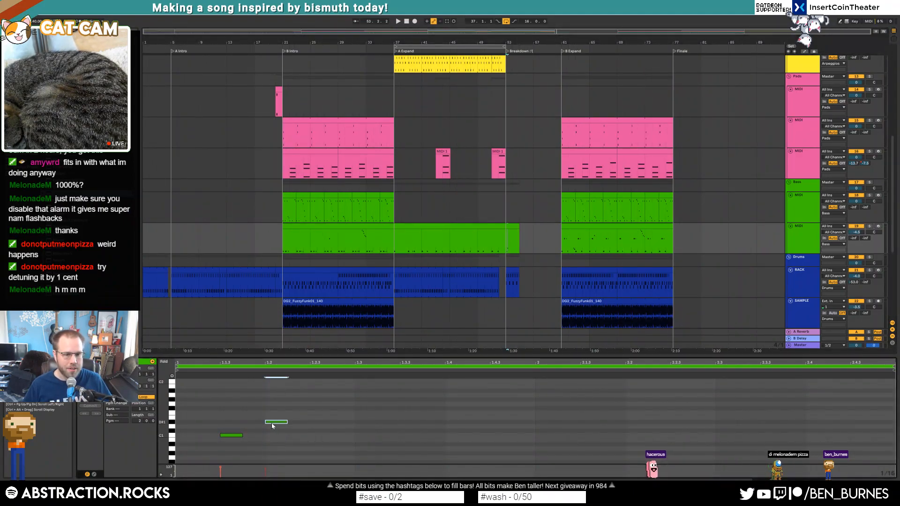
scroll(317, 400, up, 1)
click(313, 388)
drag(313, 388, 361, 387)
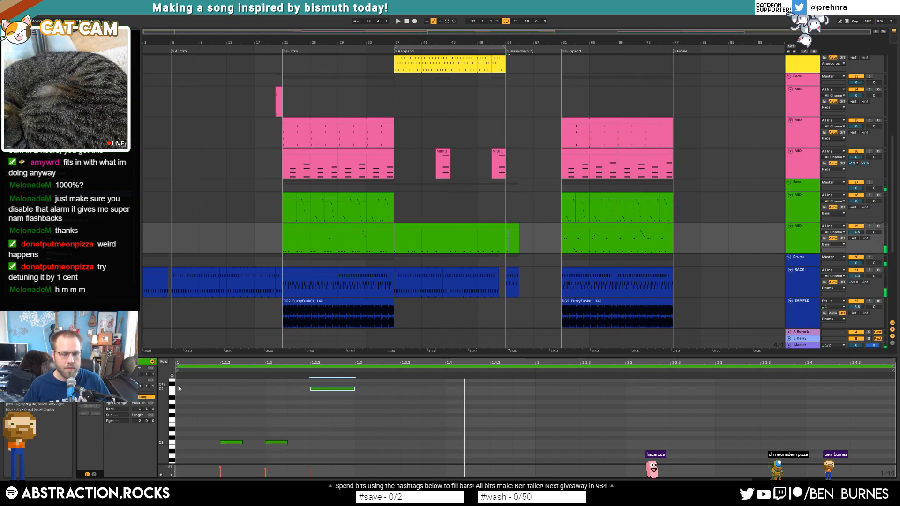
Step: Duplicate the three-note bass phrase directly after itself and play it back
drag(178, 385, 348, 455)
key(ctrl+d)
key(space)
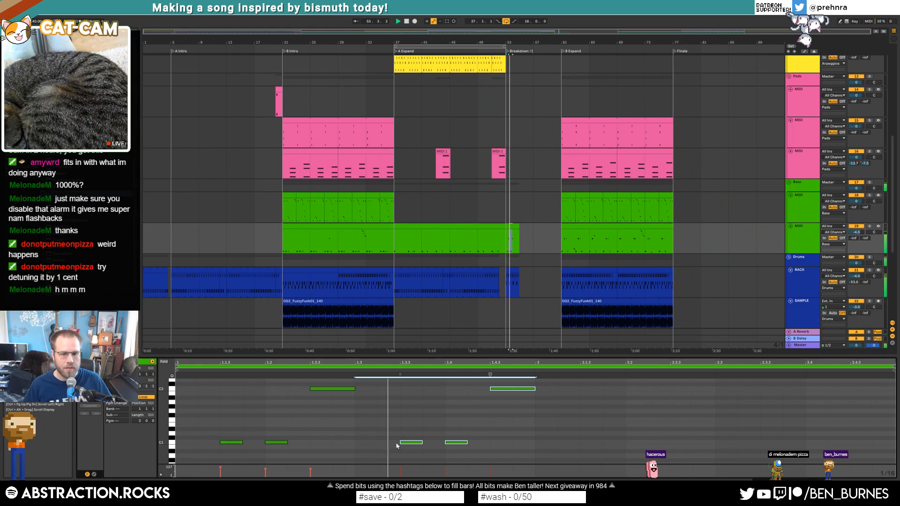
Step: Lower the duplicated high note at 1.4.3, shorten it to a sixteenth, and draw descending sixteenths at 2.1 and 2.1.3
click(501, 389)
drag(532, 389, 538, 408)
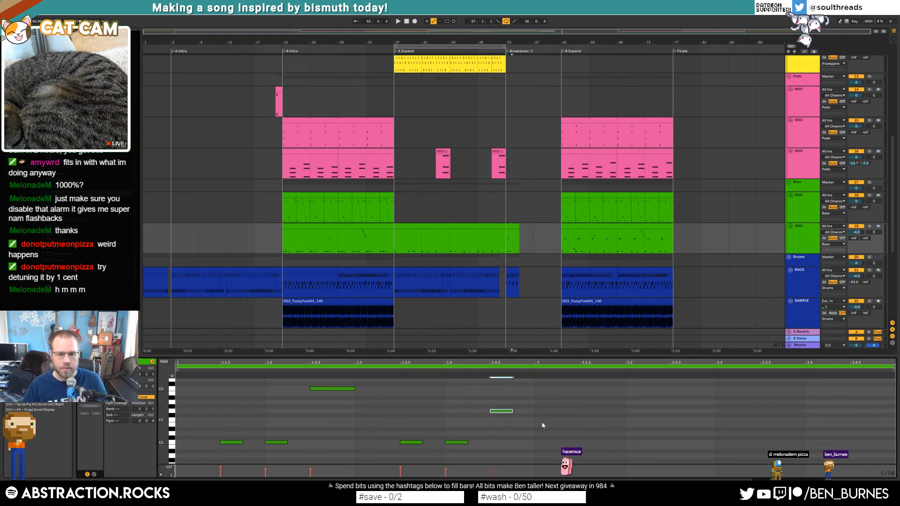
double_click(584, 428)
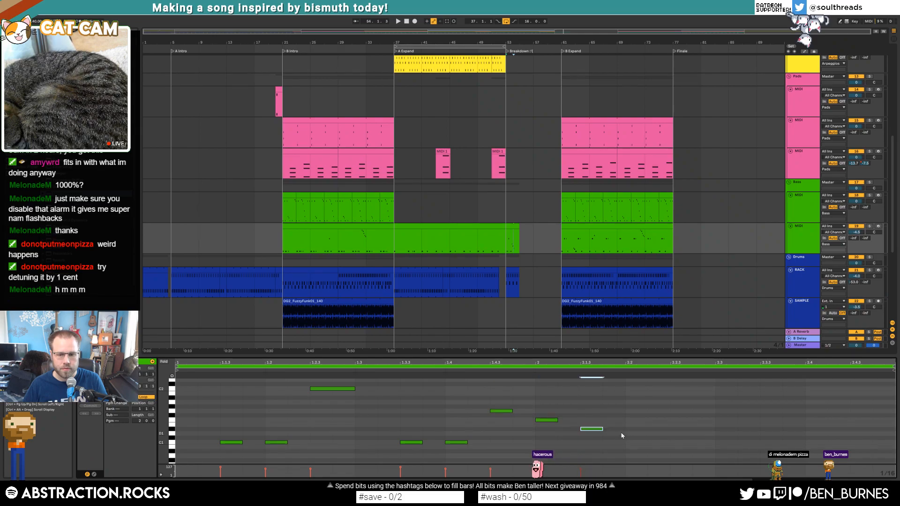
Step: Transpose the descending bass run upward, extend it with sixteenth notes at 2.2 and 2.2.3, and play it
drag(486, 404, 668, 451)
key(Up)
key(Up)
key(Up)
drag(567, 402, 648, 432)
key(Up)
key(Down)
key(Down)
double_click(675, 434)
key(space)
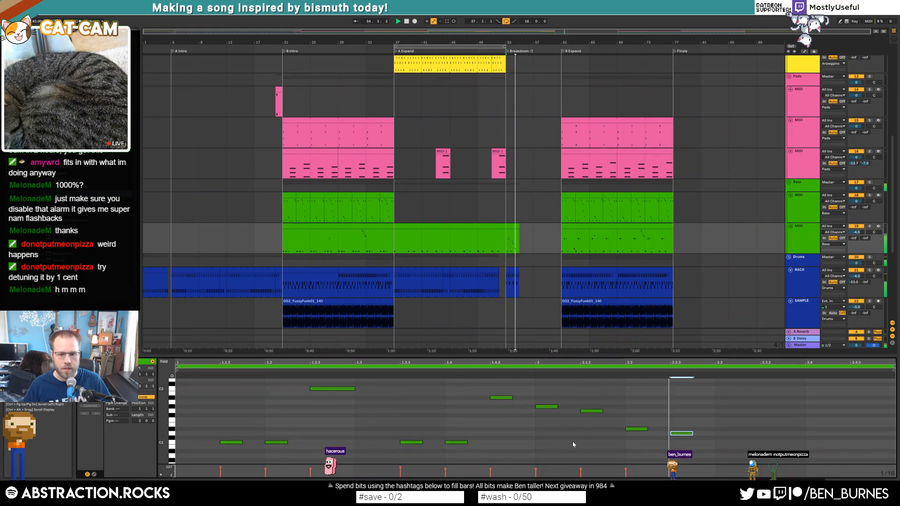
Step: Remove the note at 2.2, lower the notes at 2.1 and 2.1.3, and end the run with an eighth-long note at 2.3
key(space)
drag(641, 423, 687, 449)
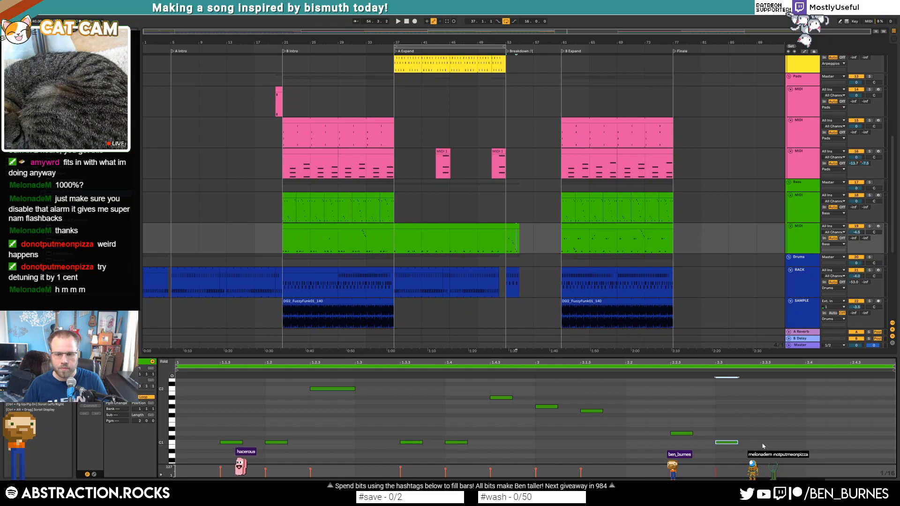
key(space)
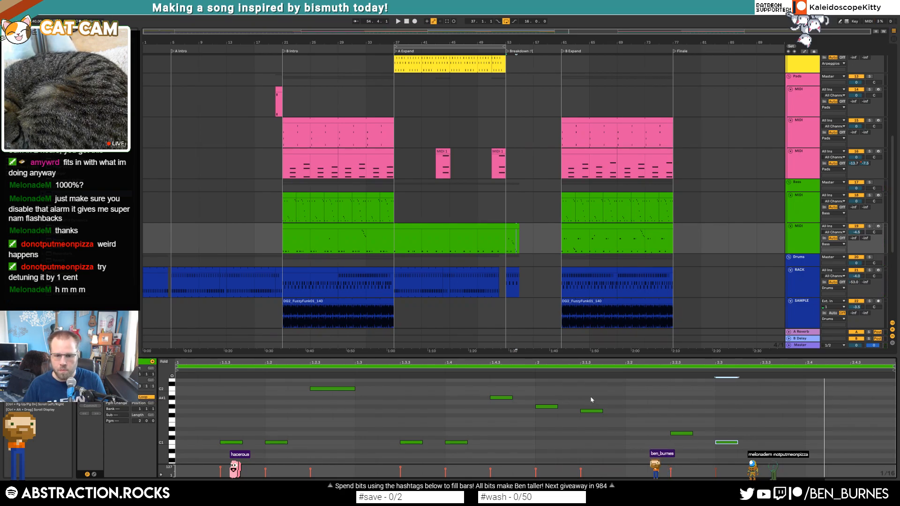
drag(585, 415, 586, 433)
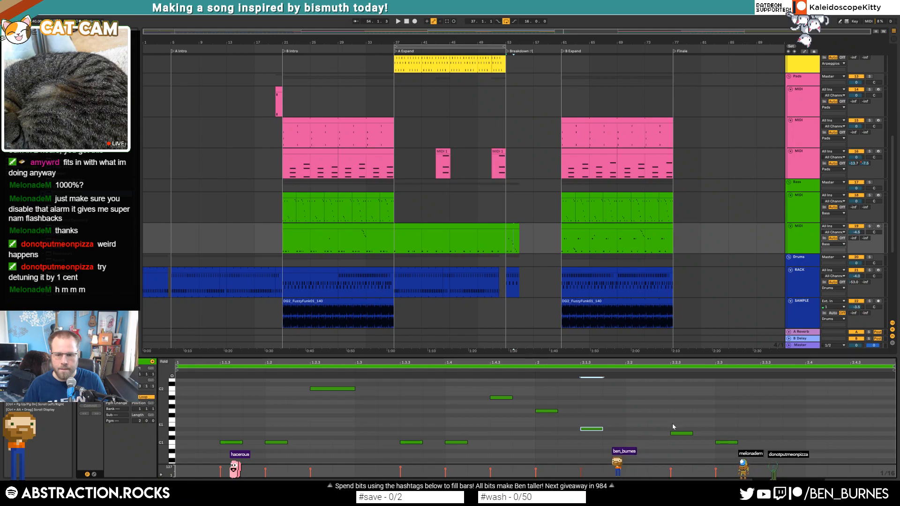
drag(724, 443, 724, 439)
key(shift+Right)
key(space)
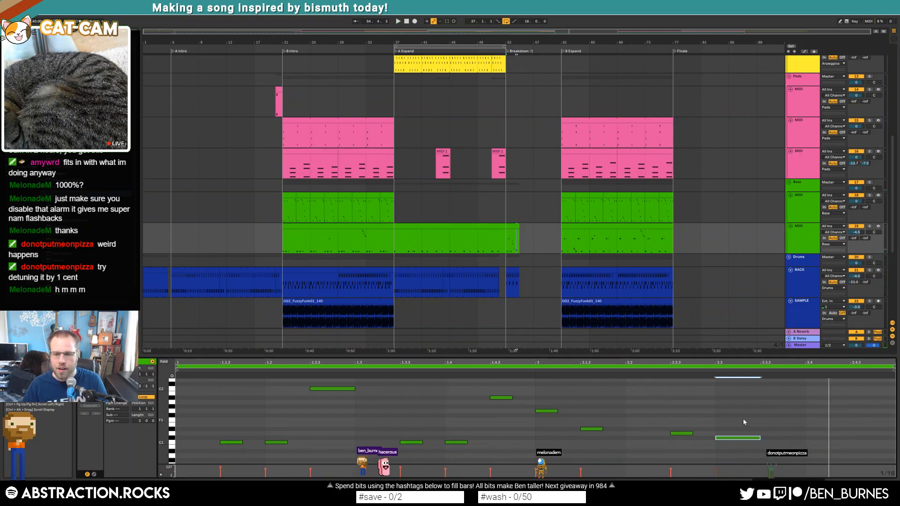
Step: Delete every bass note from 1.4.3 onward and play the clip
drag(675, 414, 775, 446)
key(Delete)
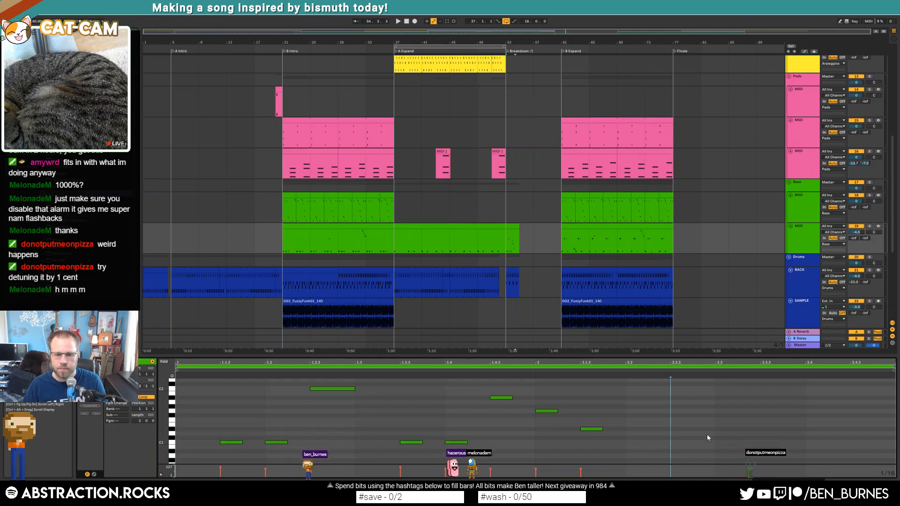
drag(488, 386, 605, 439)
key(Delete)
key(space)
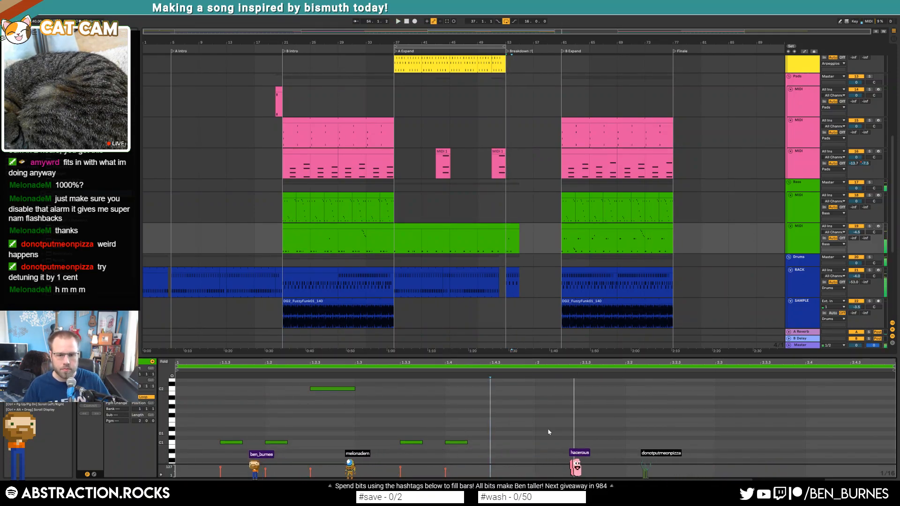
Step: Duplicate the C1 pair at 1.3.3 and 1.4 to 2.1.3 and 2.2, and play the result
key(space)
drag(410, 427, 580, 464)
key(ctrl+d)
key(space)
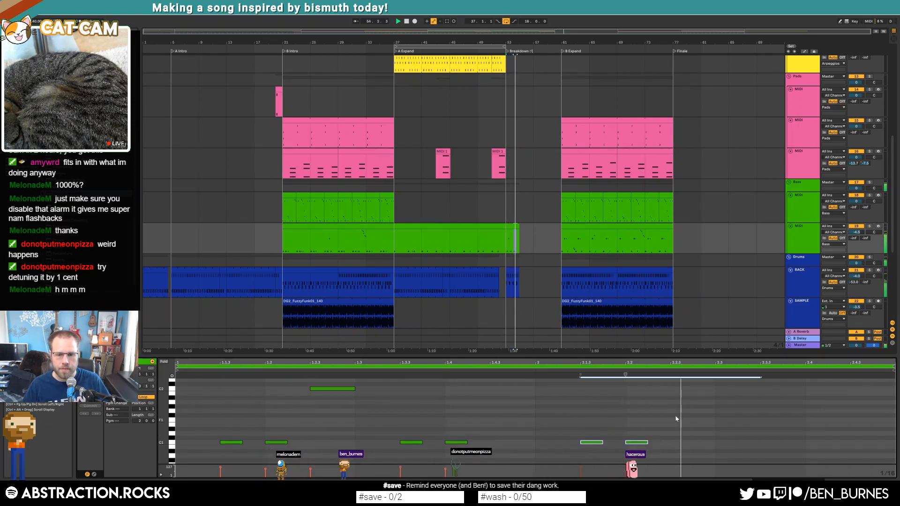
Step: Copy the eighth-long C2 note from 1.2.3 to 2.2.3 in the bass clip
key(space)
click(338, 389)
click(671, 398)
key(ctrl+v)
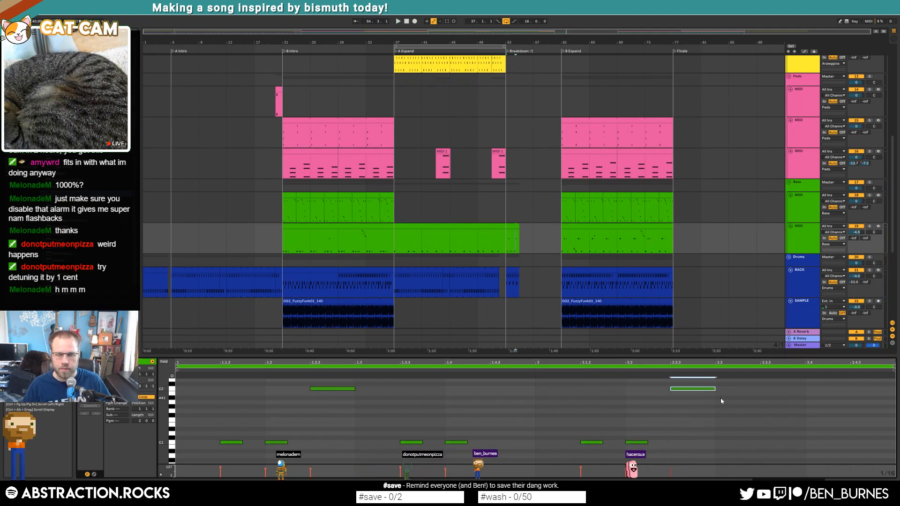
Step: Draw a descending run of three sixteenth-long bass notes at 2.3, 2.3.3 and 2.4, and play it
key(Down)
key(Down)
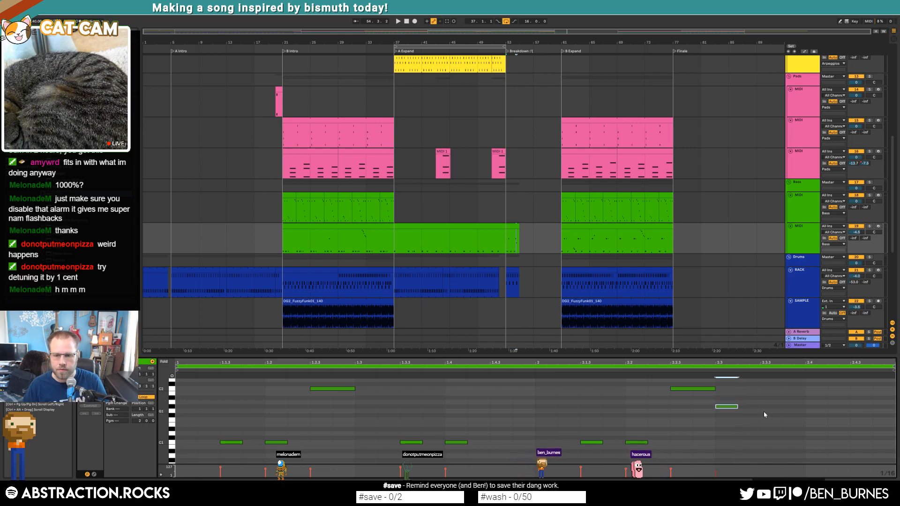
double_click(810, 430)
key(Right)
key(Right)
key(Left)
key(Left)
key(space)
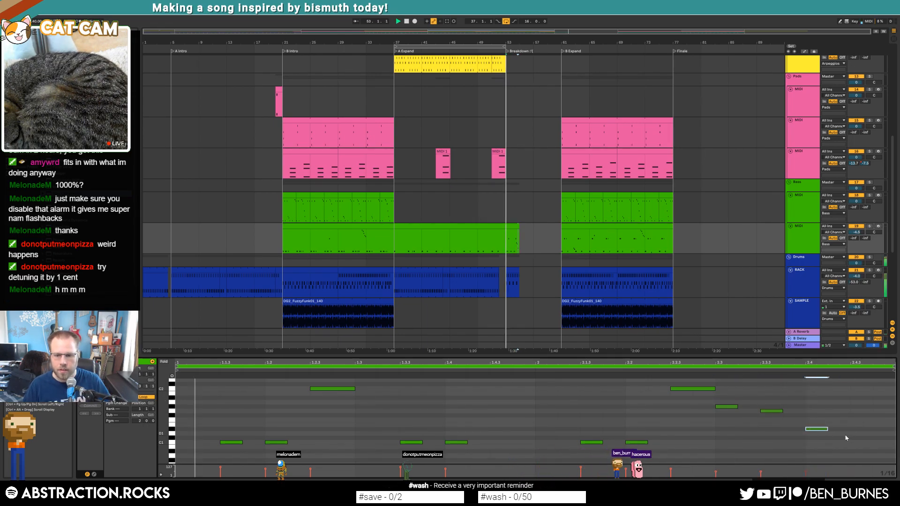
Step: Shift the descending run an eighth later, delete its last note at 2.4.3, and play the clip
drag(720, 398, 834, 456)
key(Right)
key(Right)
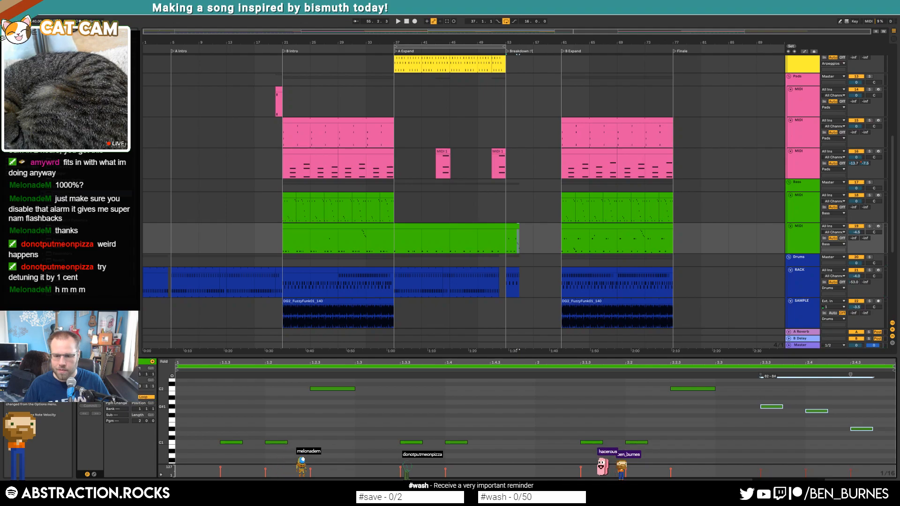
click(861, 429)
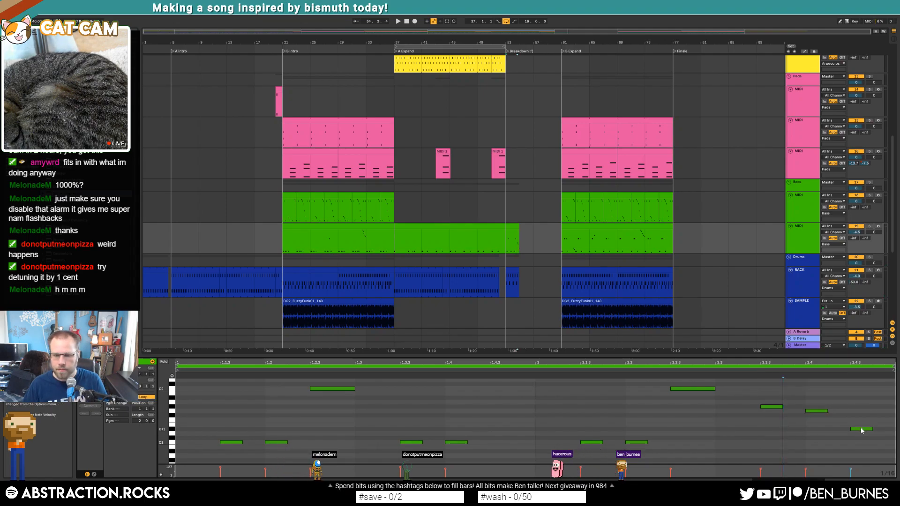
key(space)
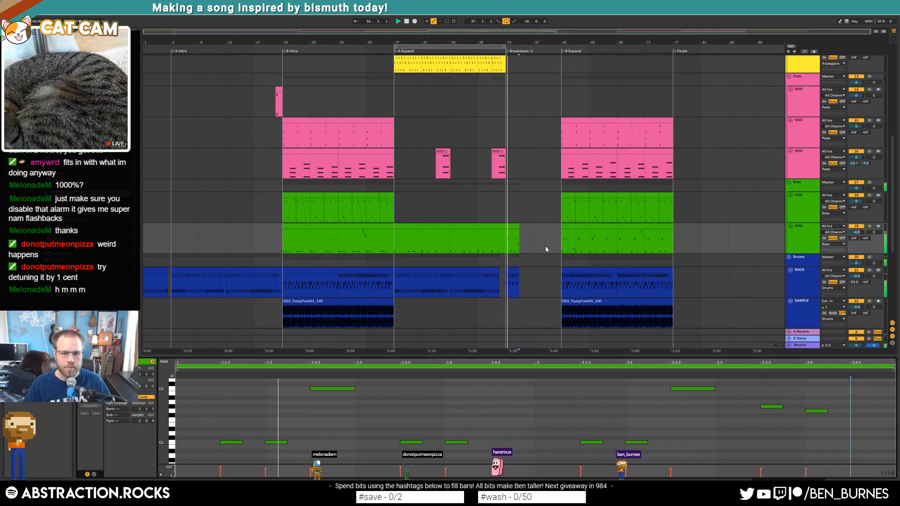
Step: Extend the breakdown's looping bass and drum clips to the start of B Expand and listen through the transition
drag(519, 226, 561, 231)
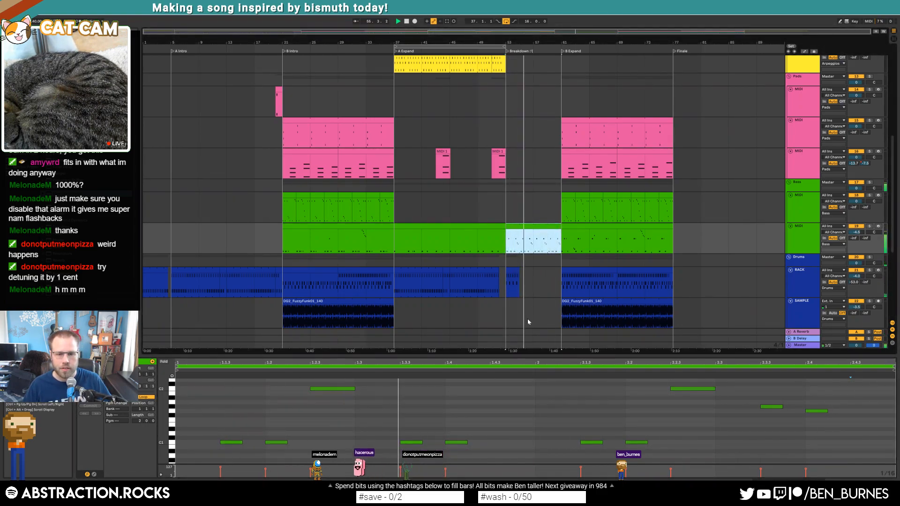
click(538, 281)
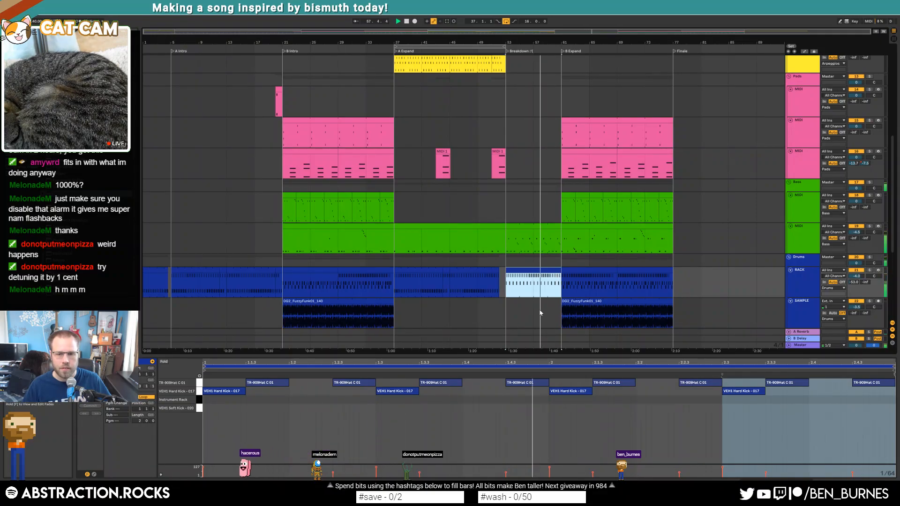
key(shift+Tab)
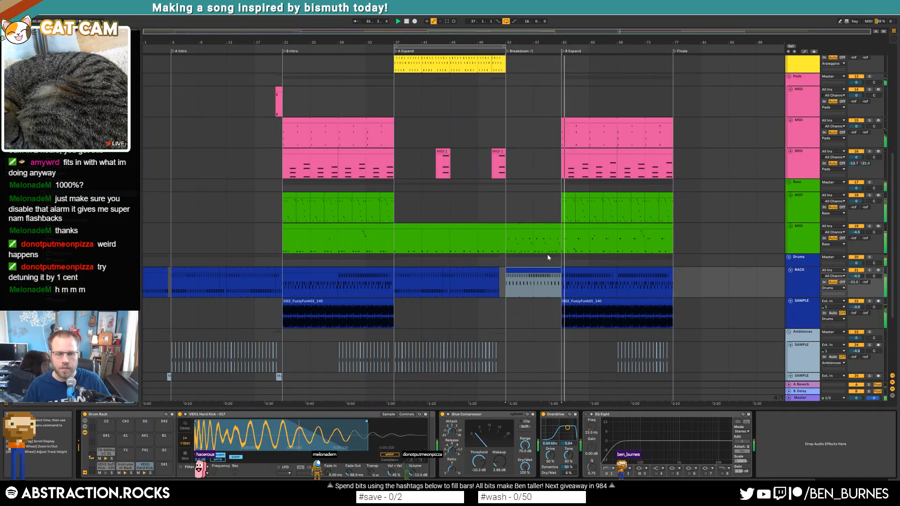
key(space)
Step: Compare the notes of the B Expand bass clip with those of the breakdown bass clip and play B Expand
click(573, 227)
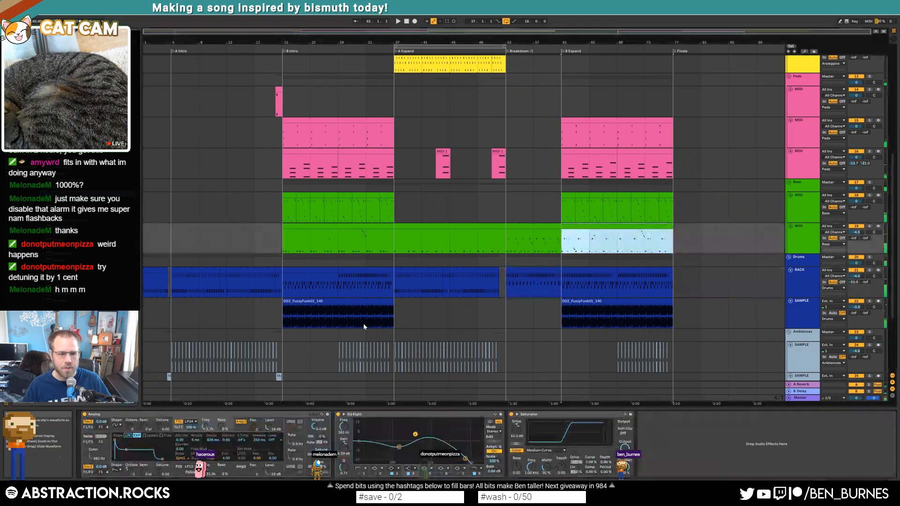
key(shift+Tab)
click(186, 426)
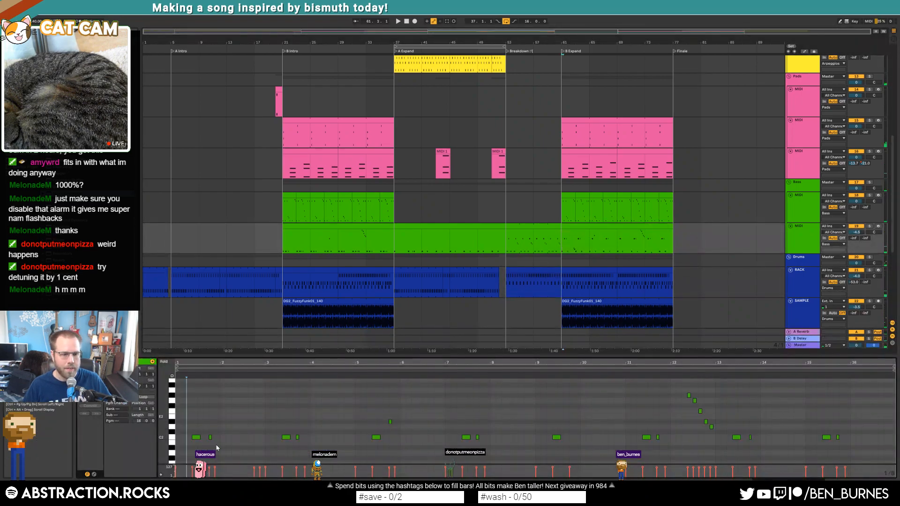
click(533, 226)
click(251, 426)
key(ctrl+a)
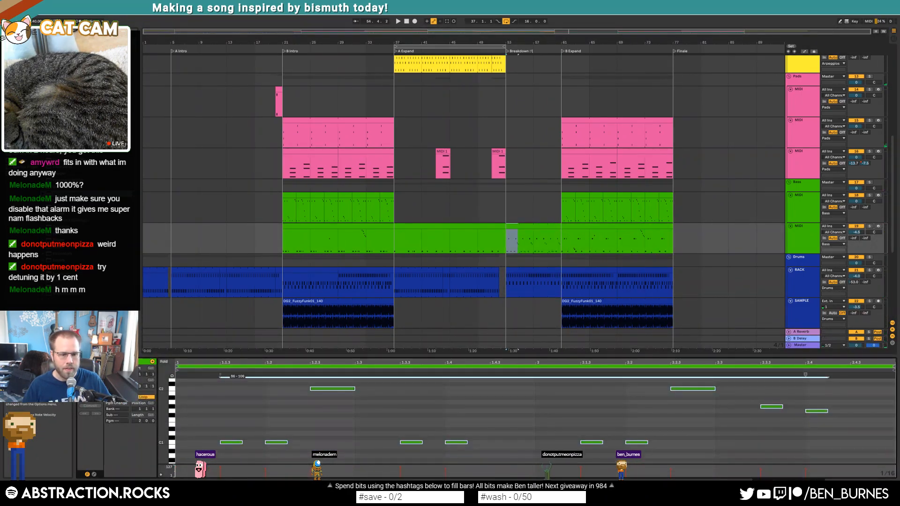
click(571, 226)
key(space)
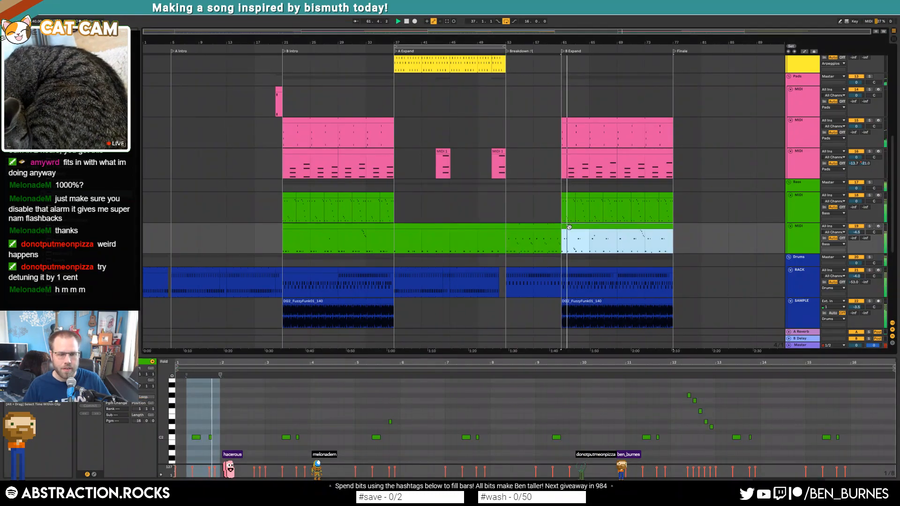
key(space)
Step: Show the second bass track's devices and the automation lanes, and play the bass near the end of A Expand
key(shift+Tab)
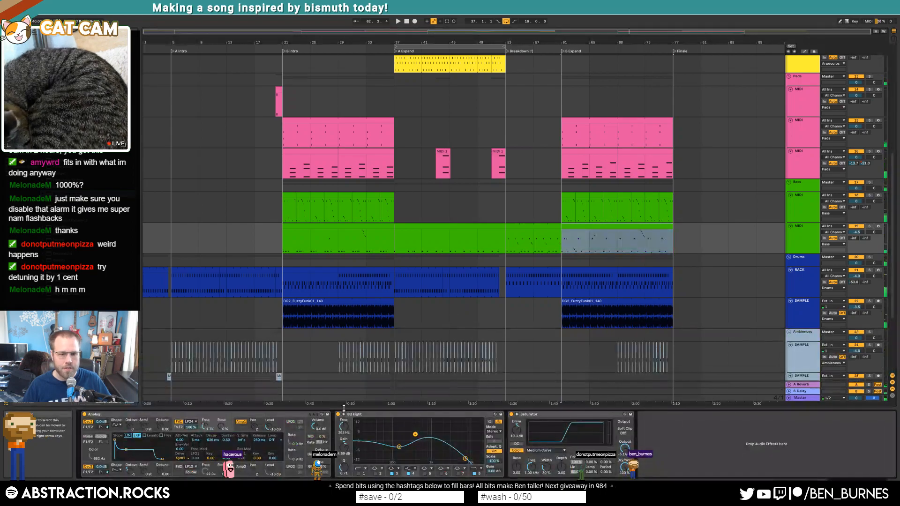
key(a)
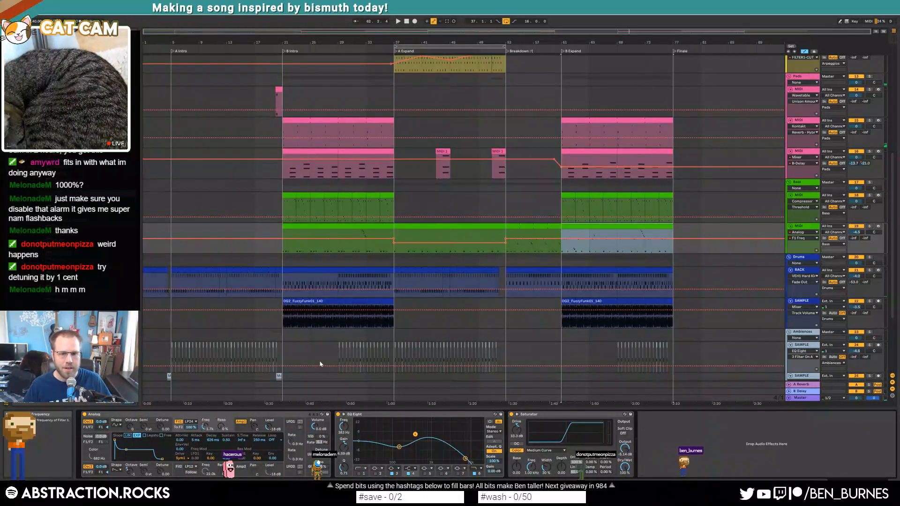
click(477, 232)
key(space)
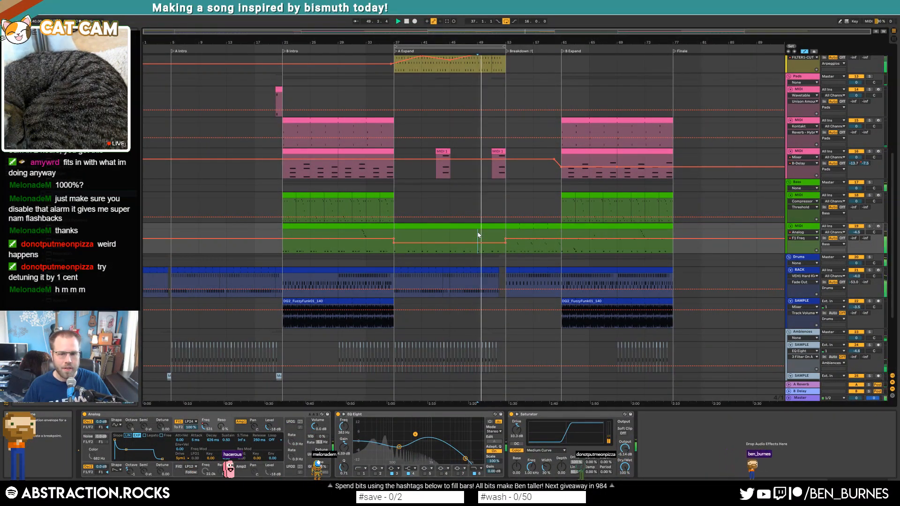
Step: Play the B Expand bass, solo the second bass track, and compare it with the breakdown clip
click(566, 227)
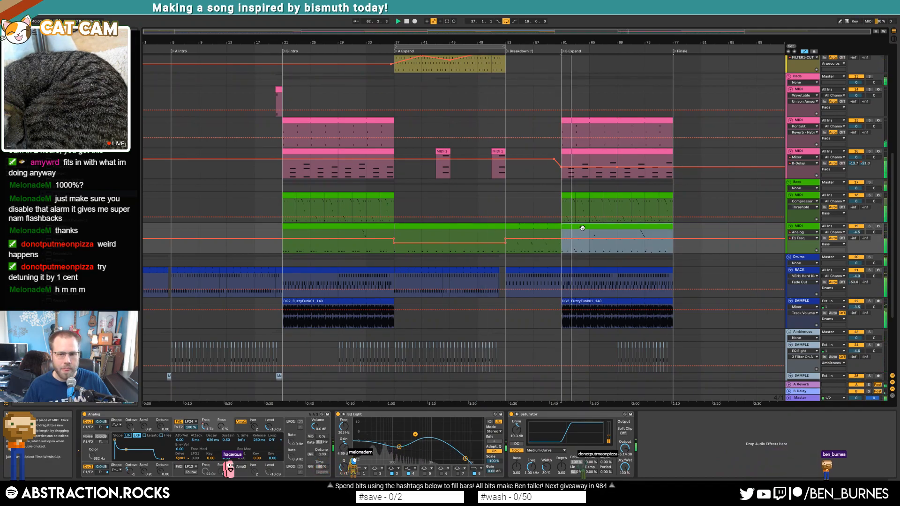
click(869, 226)
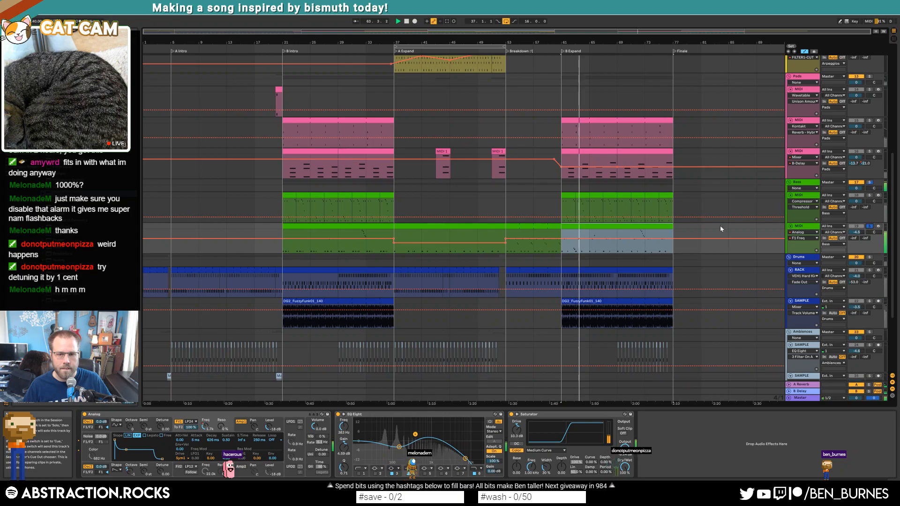
click(524, 224)
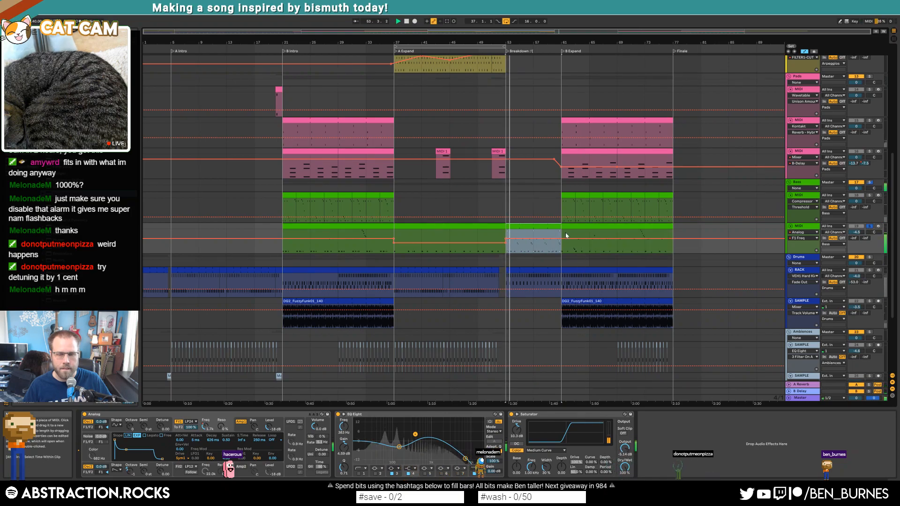
Step: Open the breakdown bass clip, select all its notes, listen to them, and return to the track's device chain
double_click(520, 231)
click(331, 429)
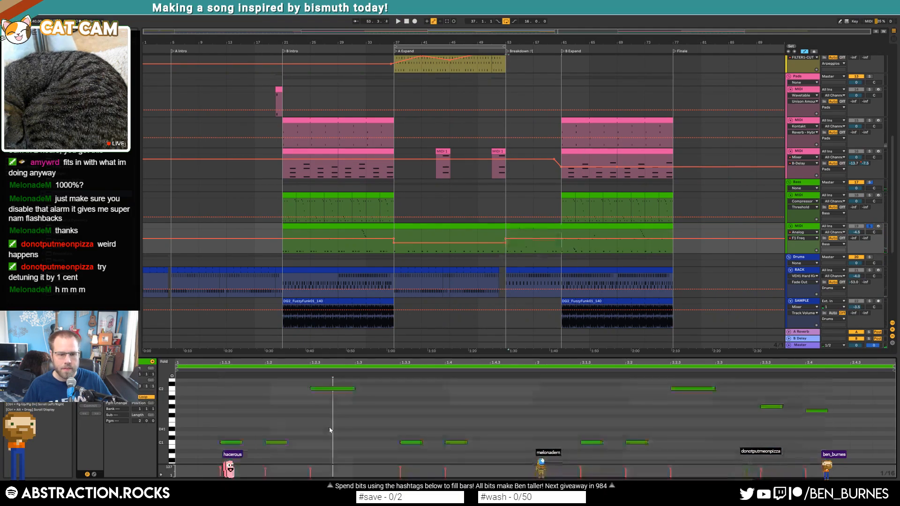
key(ctrl+a)
key(space)
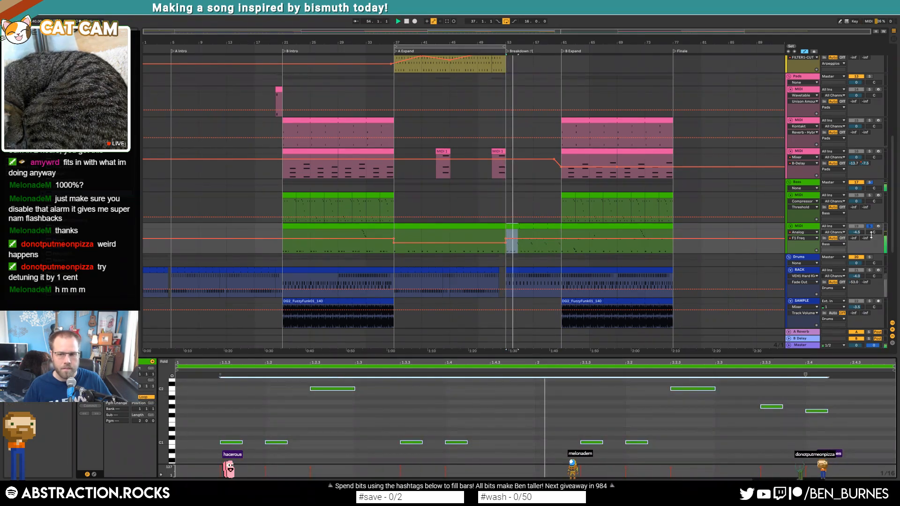
key(shift+Tab)
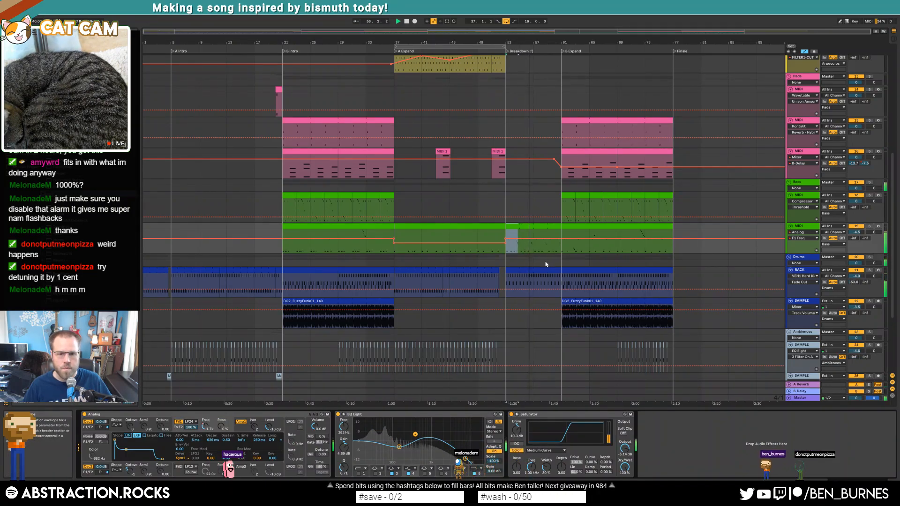
Step: Copy four bars of the first Ambiences sample track from late B Intro, paste them twice from the breakdown's start, and play the result
scroll(491, 329, down, 2)
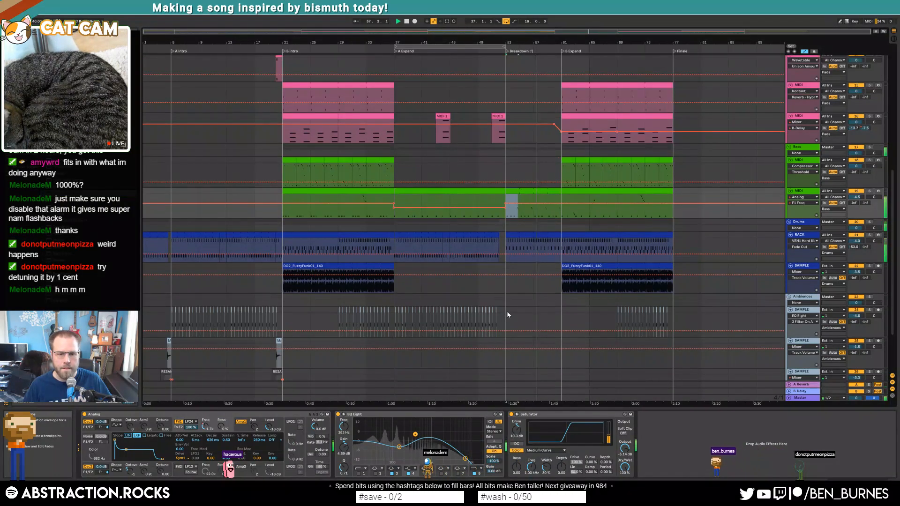
key(space)
drag(337, 311, 366, 310)
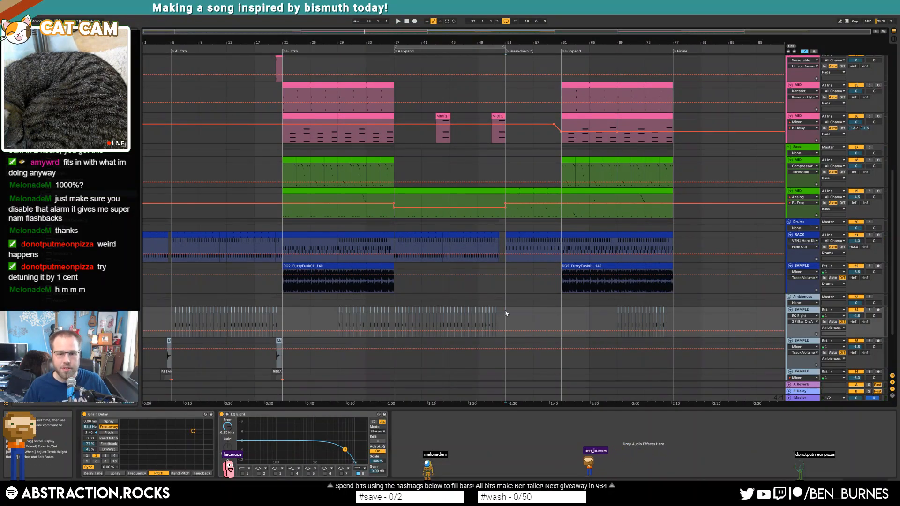
key(ctrl+v)
key(ctrl+v)
click(503, 312)
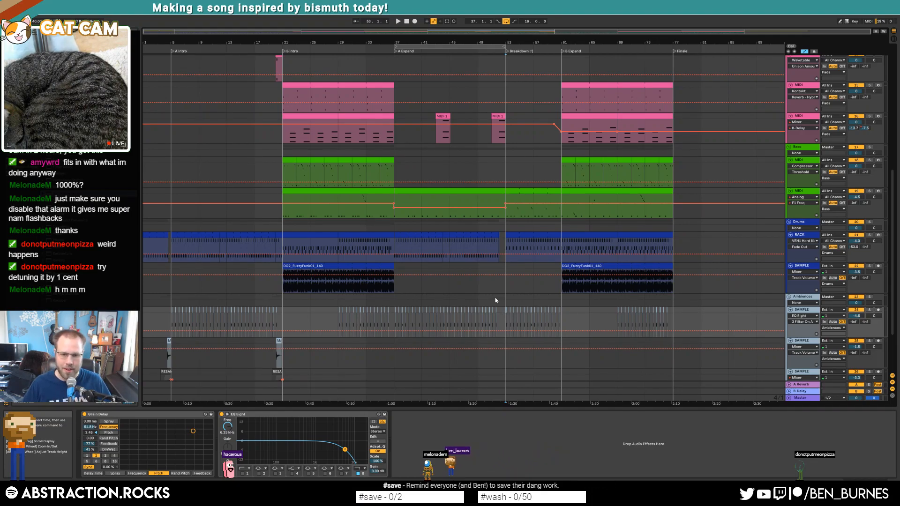
key(space)
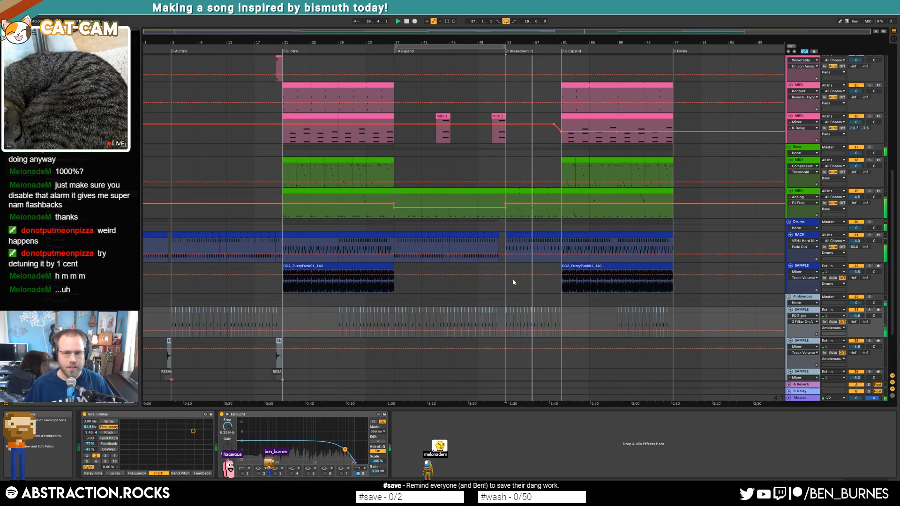
key(space)
Step: Open the second breakdown bass clip, raise each of its last two notes by seven semitones, and listen to the change
click(526, 211)
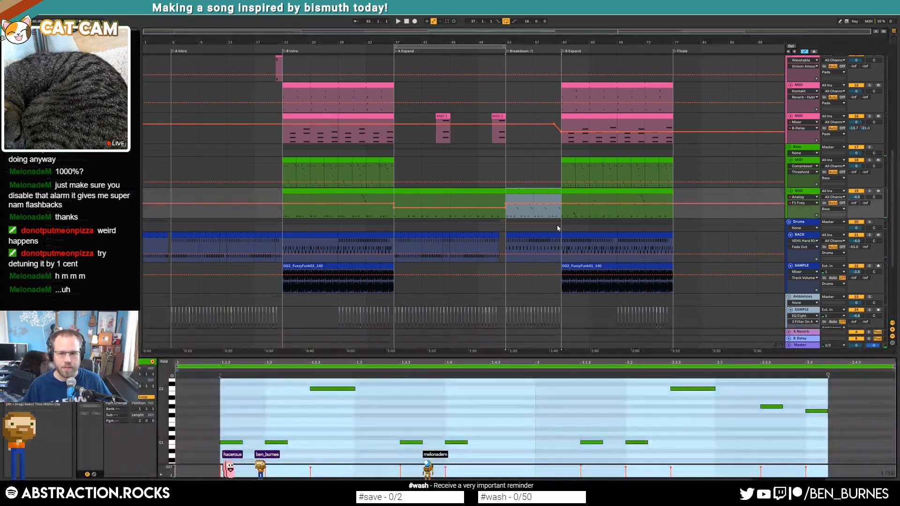
click(532, 212)
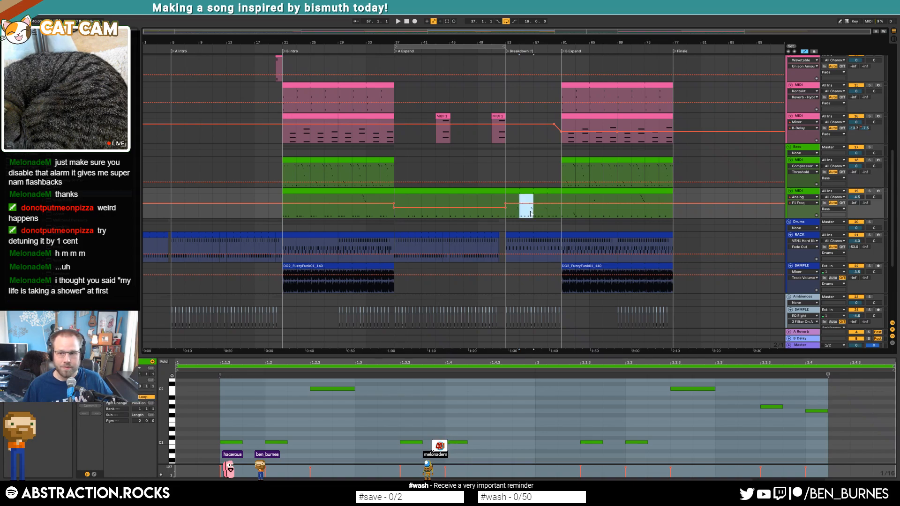
key(a)
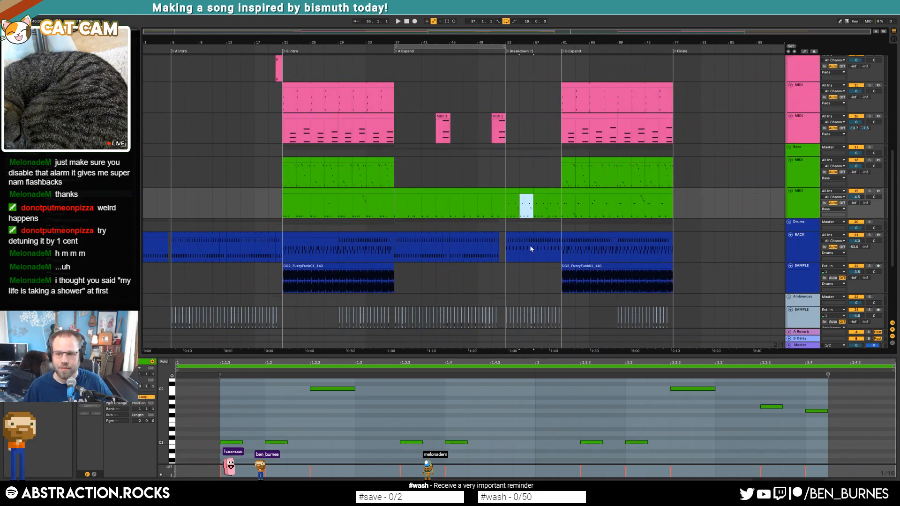
click(602, 420)
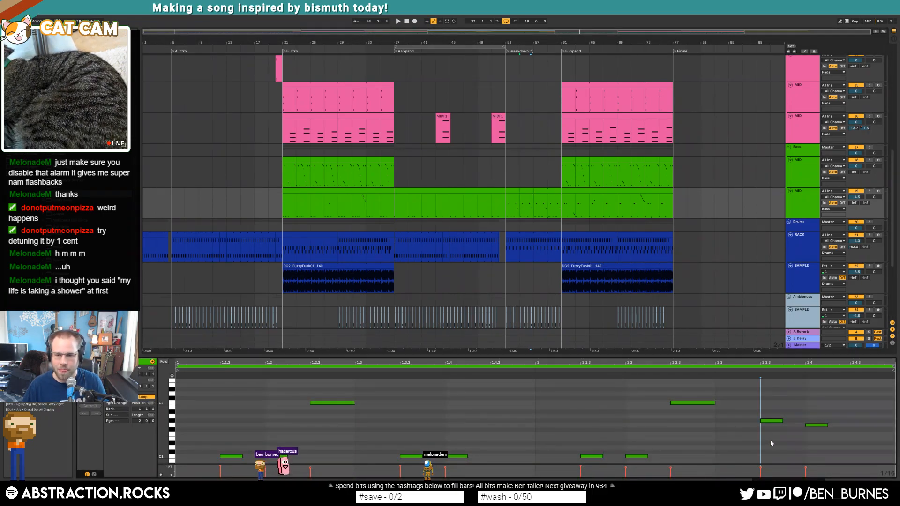
key(Up)
key(Up)
key(Up)
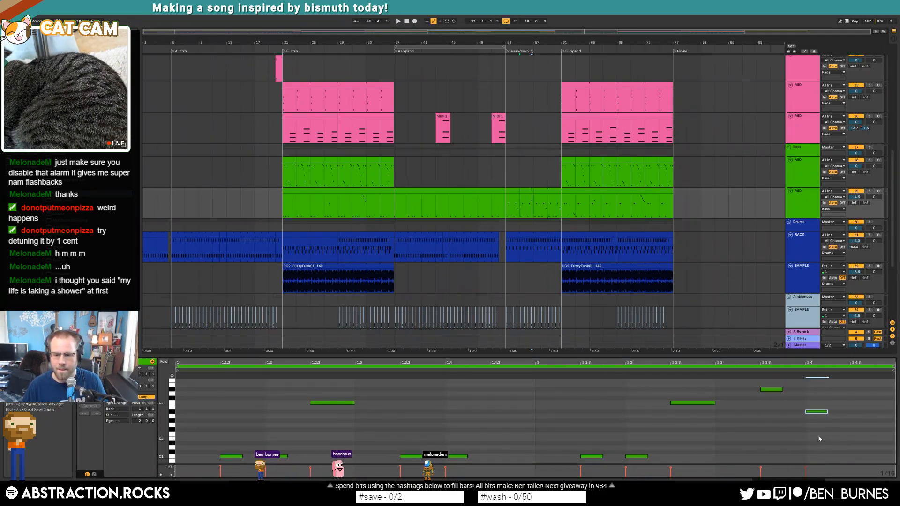
key(Up)
key(Up)
key(Up)
key(Up)
key(space)
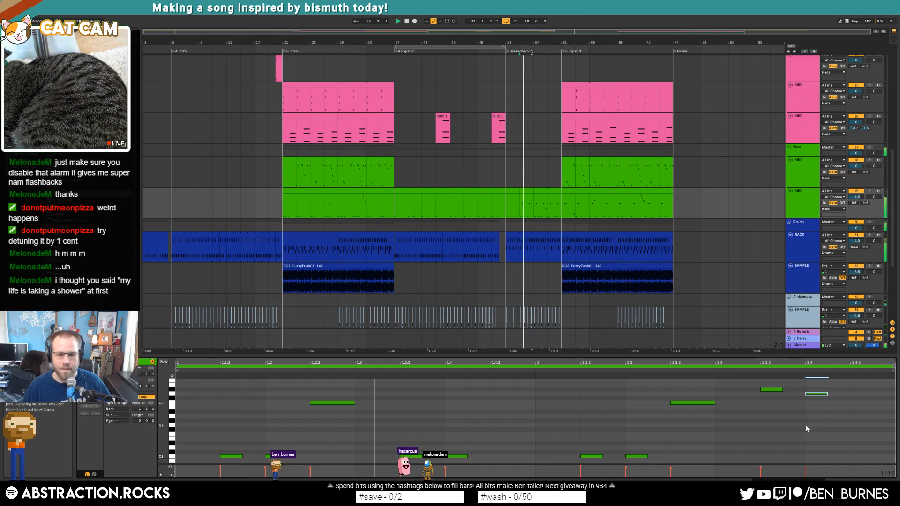
key(space)
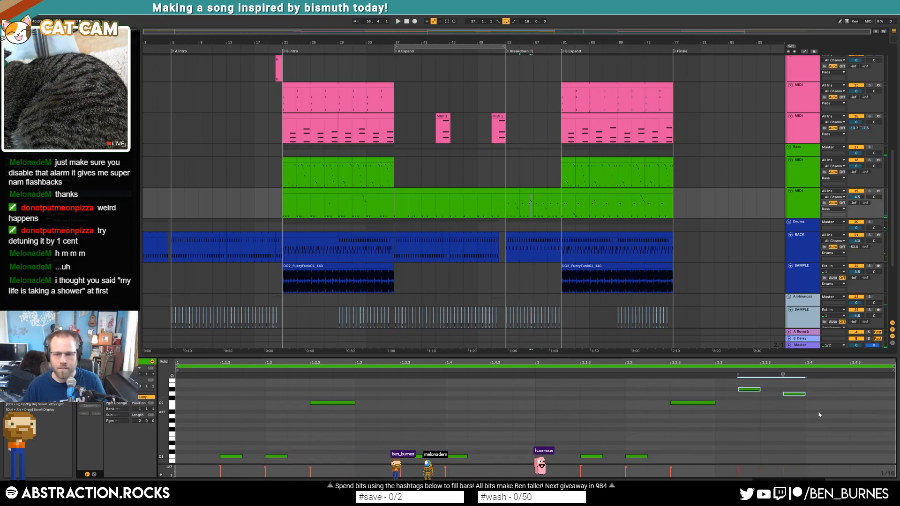
Step: Shift the two raised bass notes an eighth note earlier, add descending notes after them and a longer low note mid-clip while listening
key(Left)
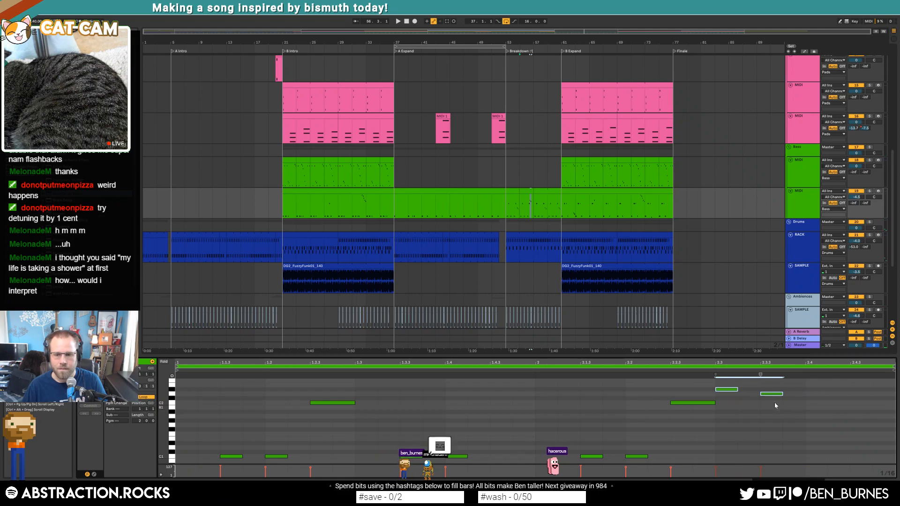
double_click(813, 425)
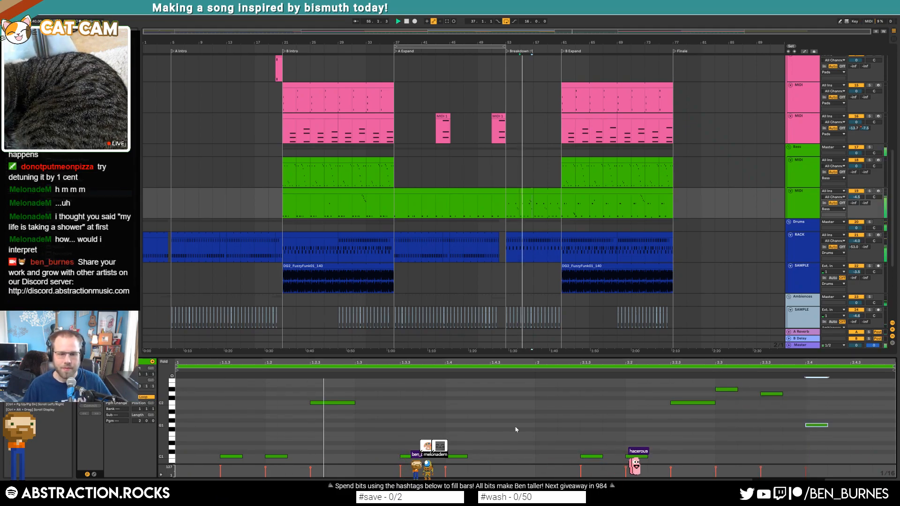
scroll(515, 445, down, 1)
key(space)
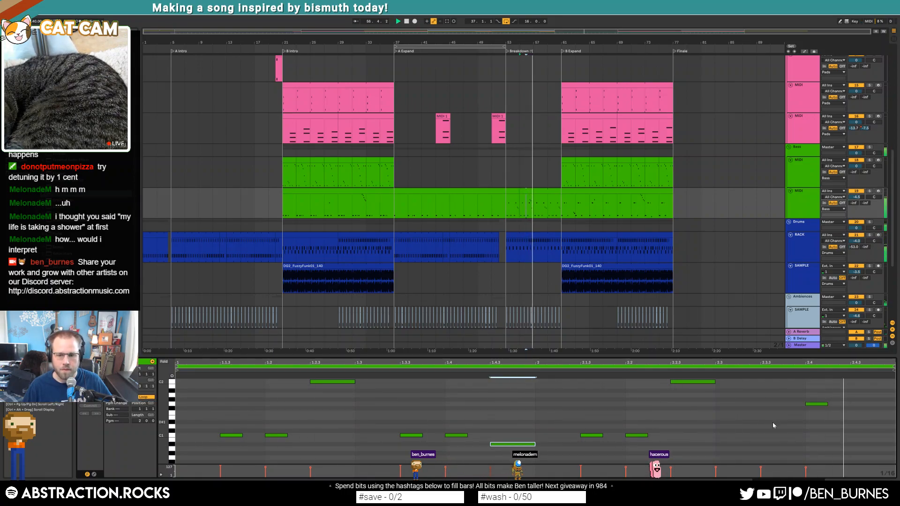
scroll(825, 429, up, 1)
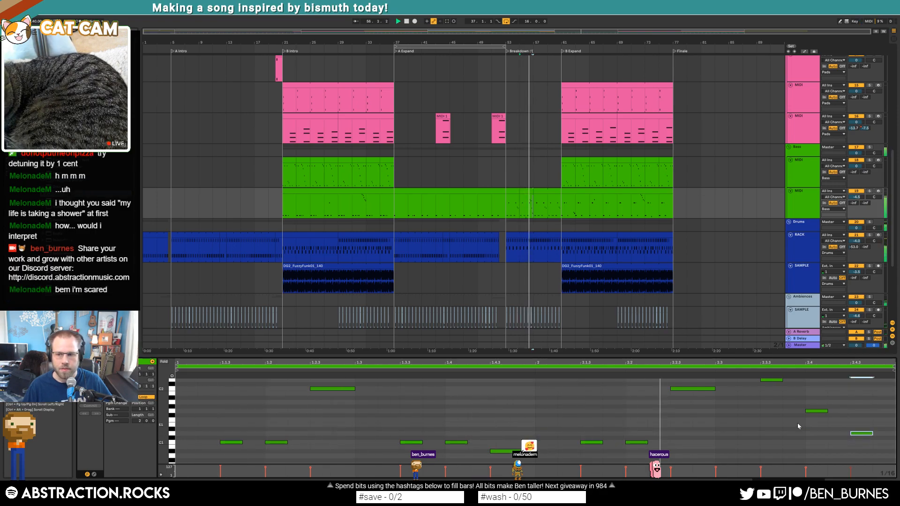
Step: Copy the edited second breakdown bass clip to the slot just before B Expand and check the automation lanes
drag(526, 192, 553, 193)
key(shift+Tab)
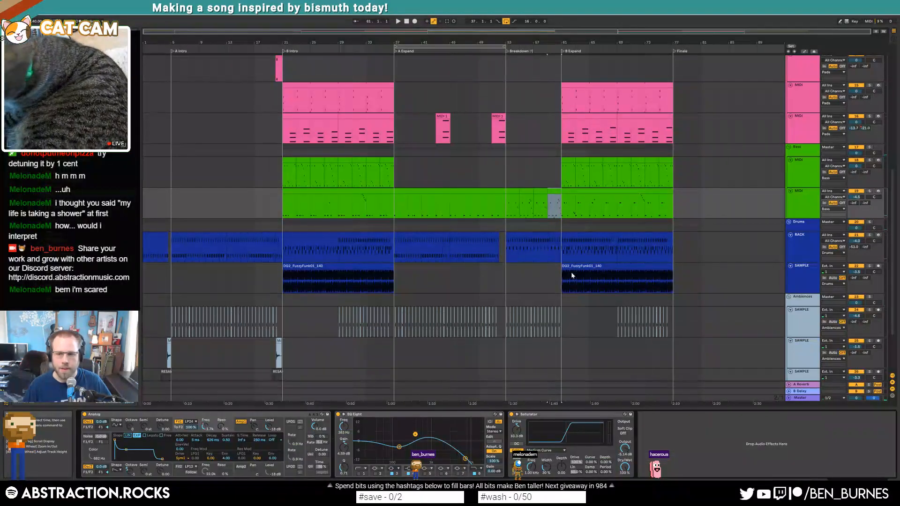
scroll(520, 215, up, 1)
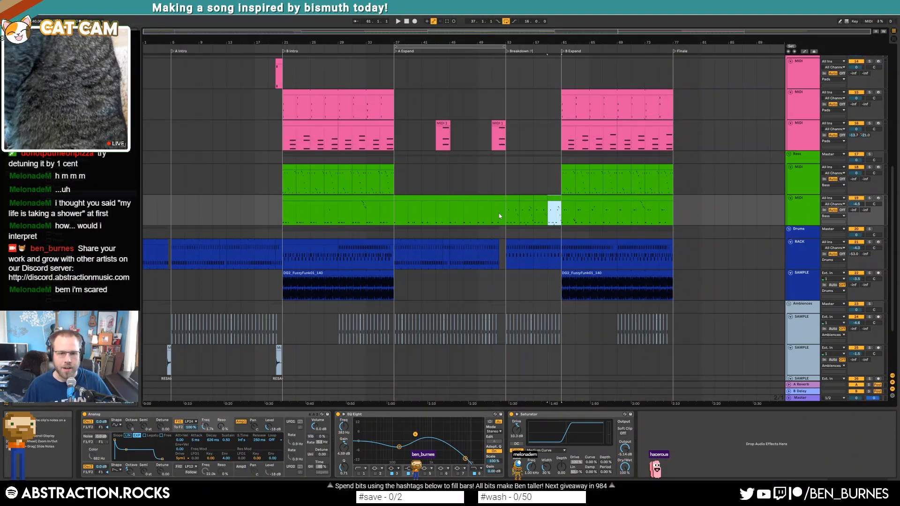
key(a)
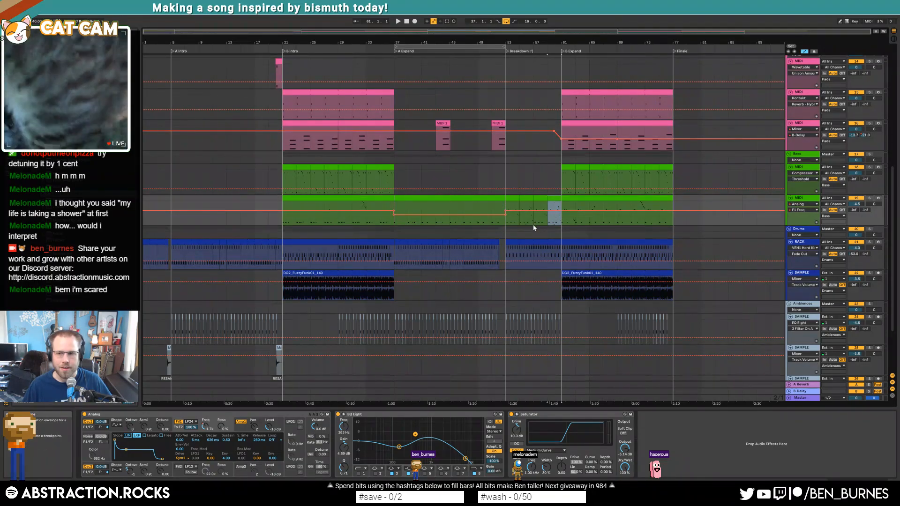
key(a)
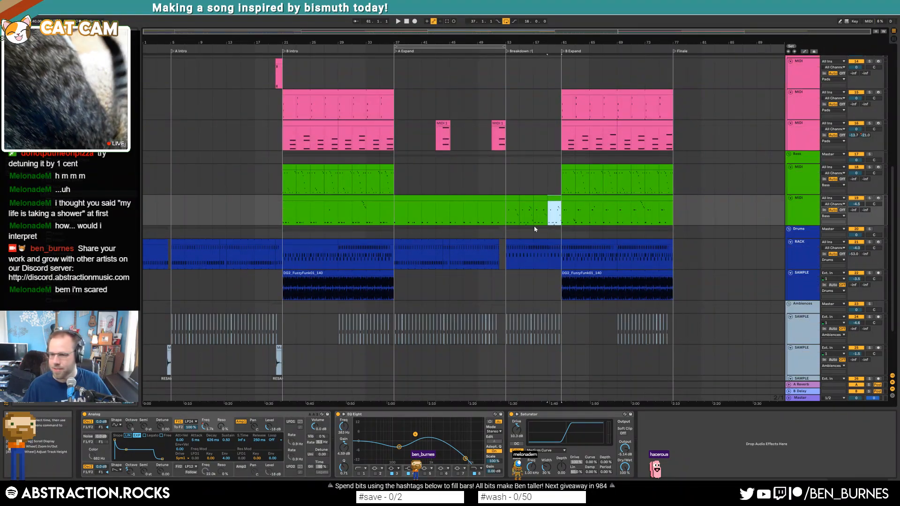
Step: Copy the two transition samples from the end of A Intro to just before B Expand, and play from the end of A Expand
click(530, 241)
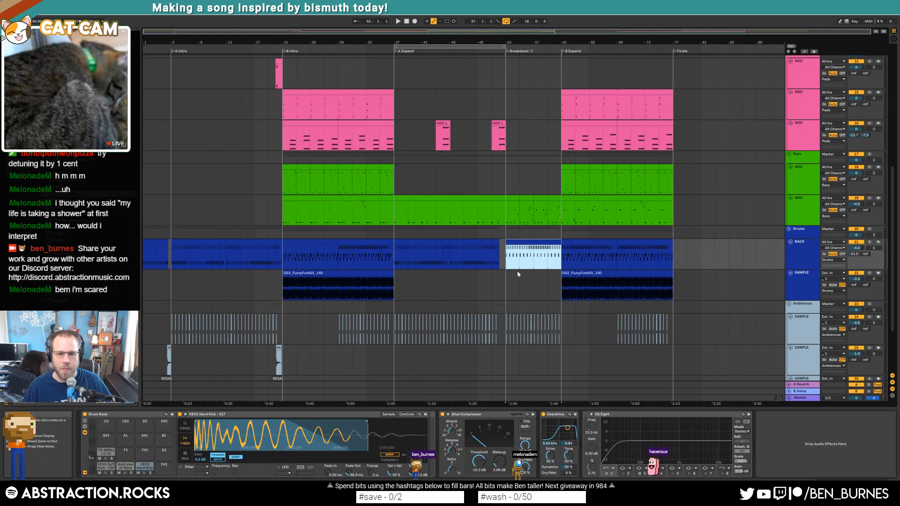
scroll(513, 274, down, 3)
drag(268, 297, 294, 329)
click(285, 330)
click(552, 299)
key(ctrl+v)
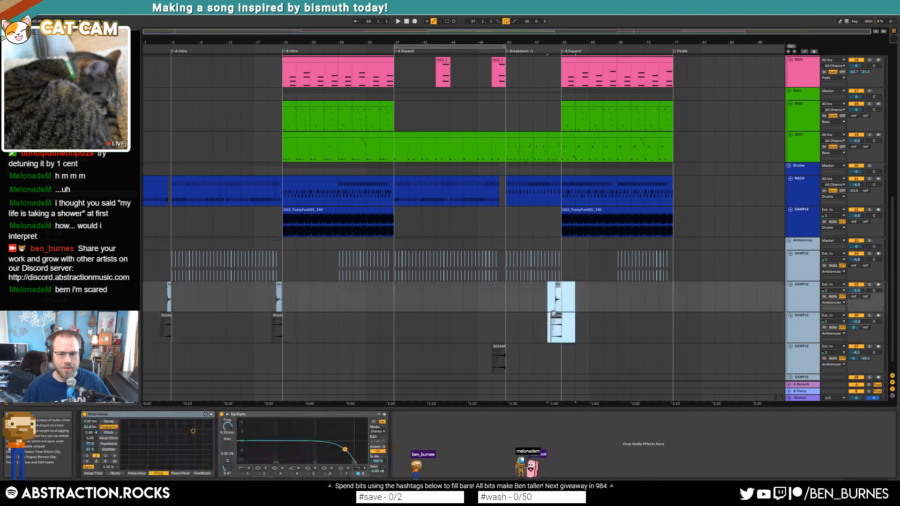
click(492, 305)
key(space)
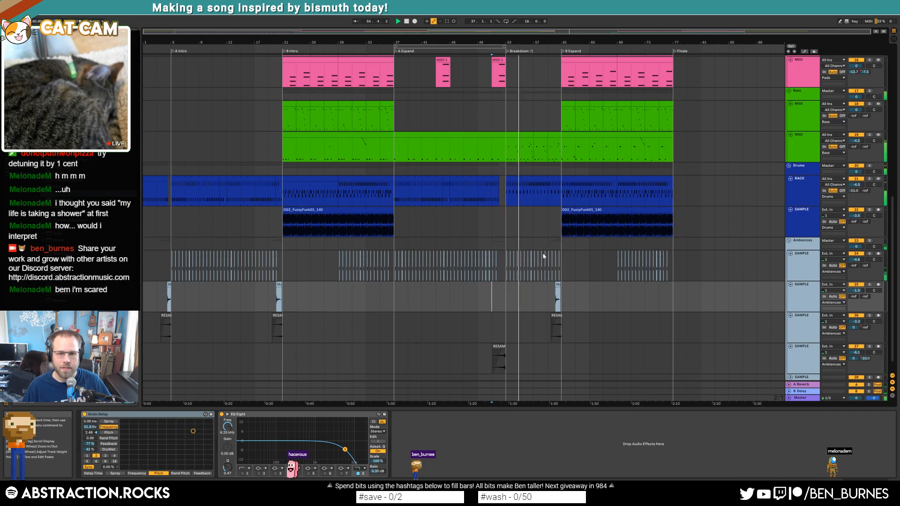
Step: Open the first breakdown bass clip, place the cursor at its closing notes, and play the clip
scroll(544, 236, up, 1)
click(515, 169)
key(space)
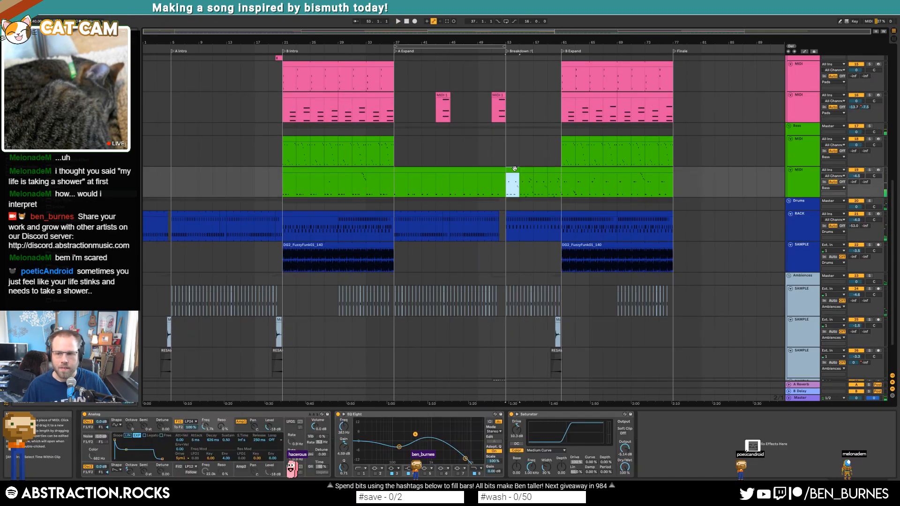
double_click(514, 169)
click(760, 454)
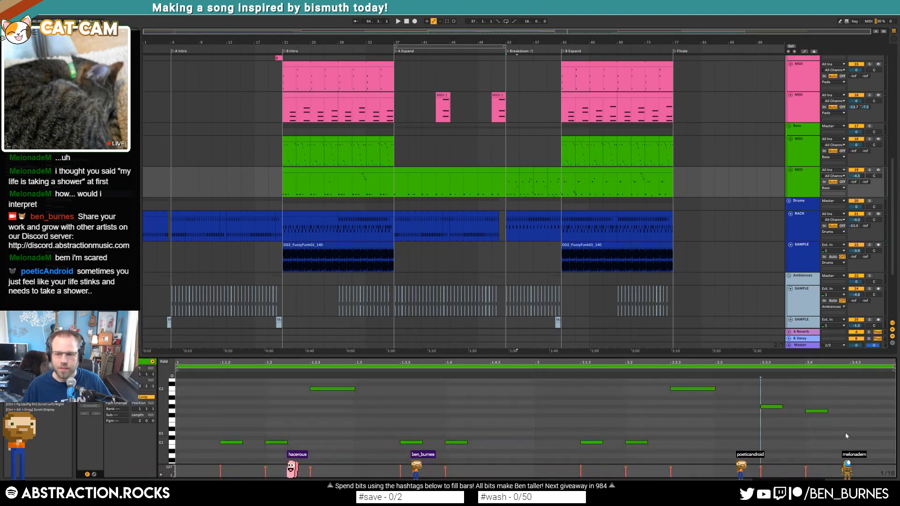
key(space)
Step: Try an extra closing note in the third breakdown bass clip, then remove all the notes at that clip's end
drag(534, 175, 542, 172)
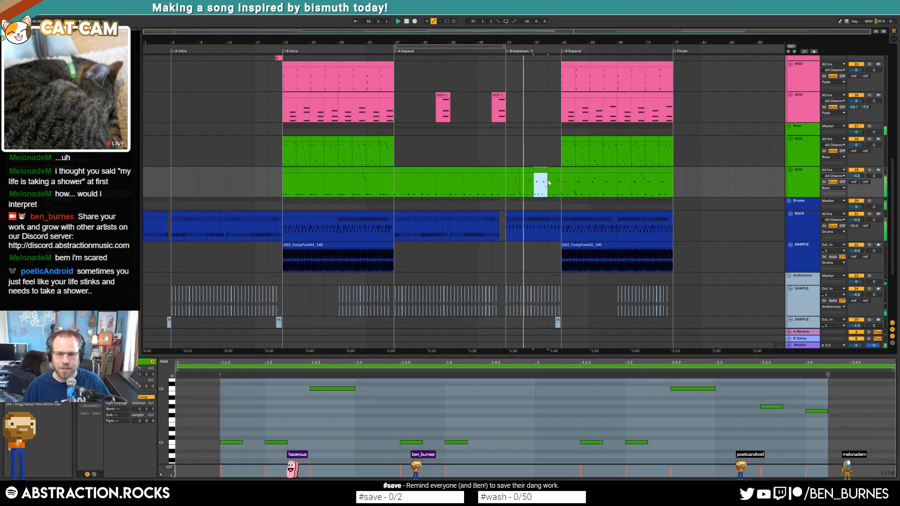
double_click(852, 401)
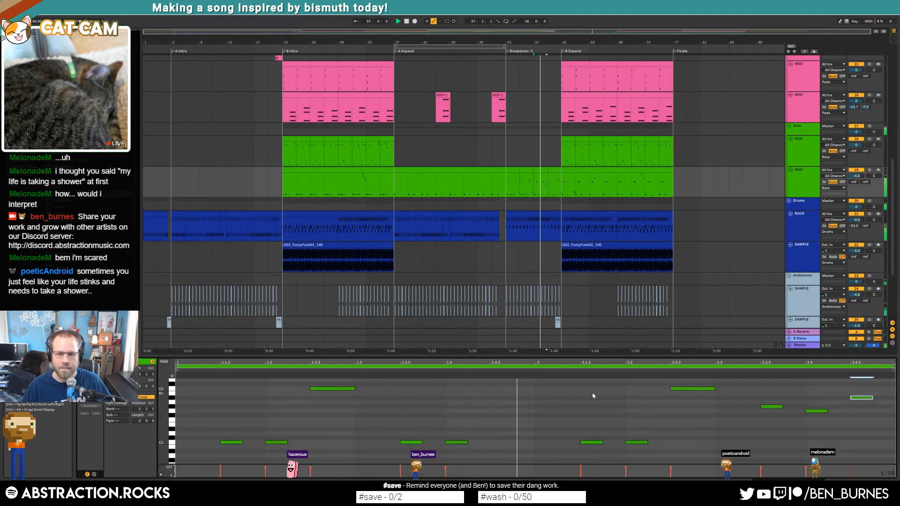
click(553, 216)
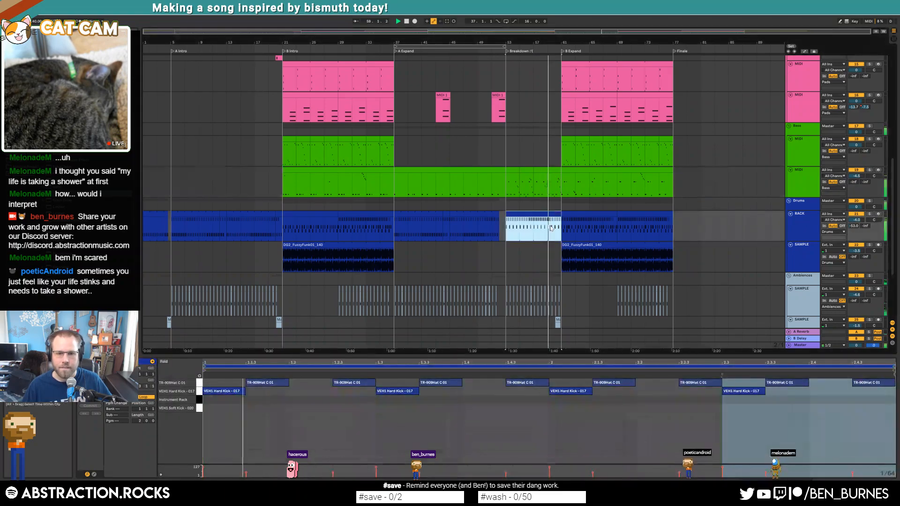
key(space)
click(542, 171)
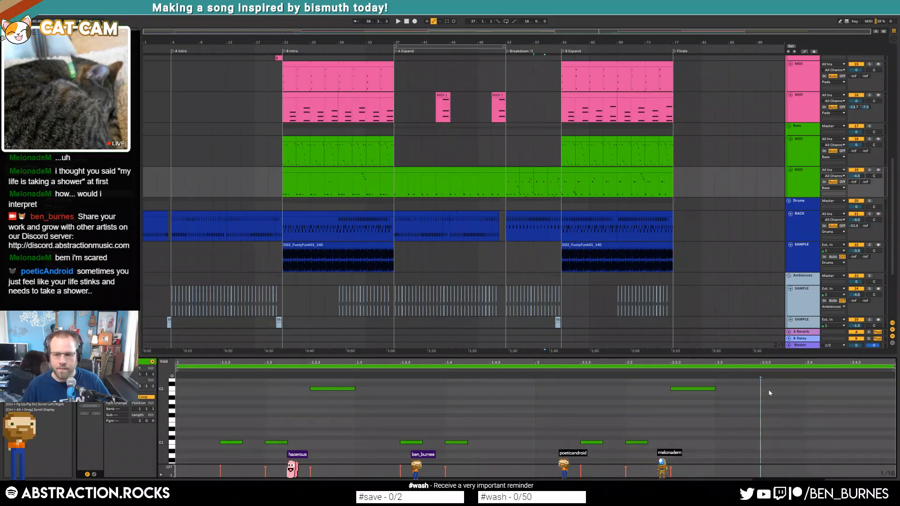
Step: Add two consecutive Instrument Rack hits at the end of the breakdown's drum clip, and play through into B Expand
click(553, 214)
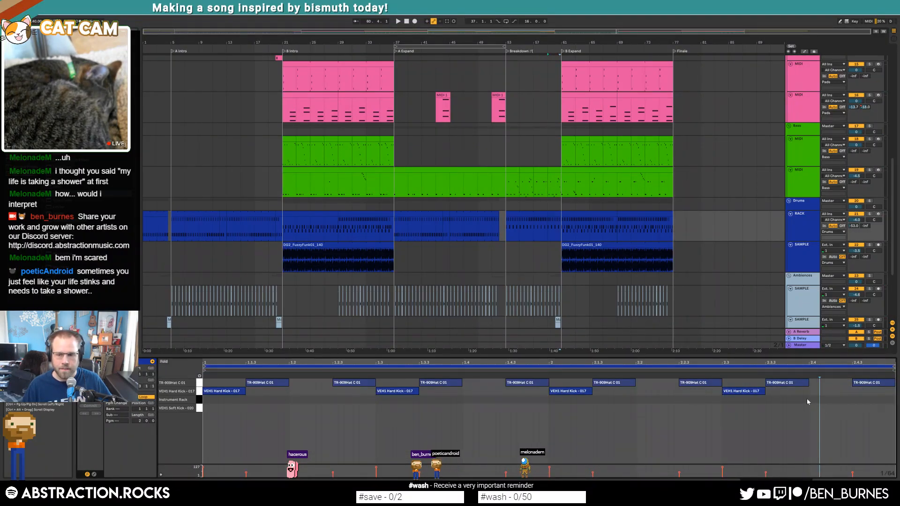
click(837, 397)
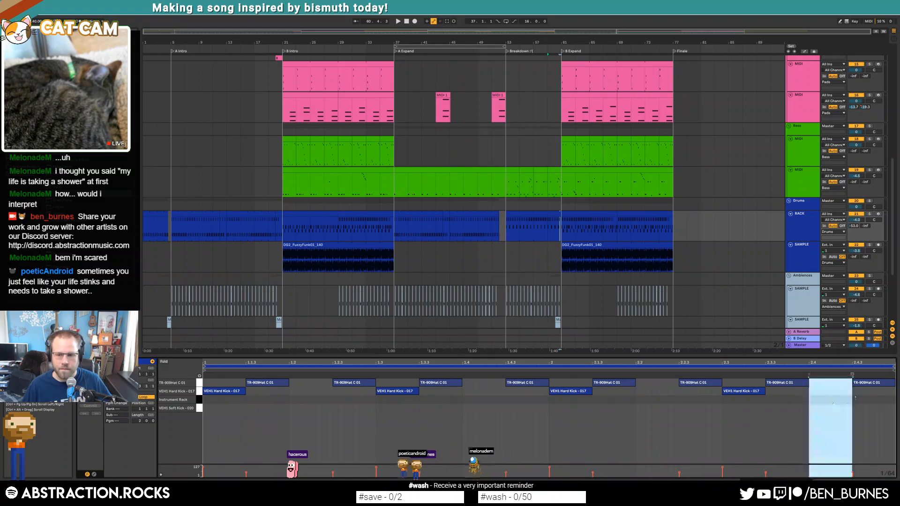
double_click(812, 401)
key(ctrl+d)
key(space)
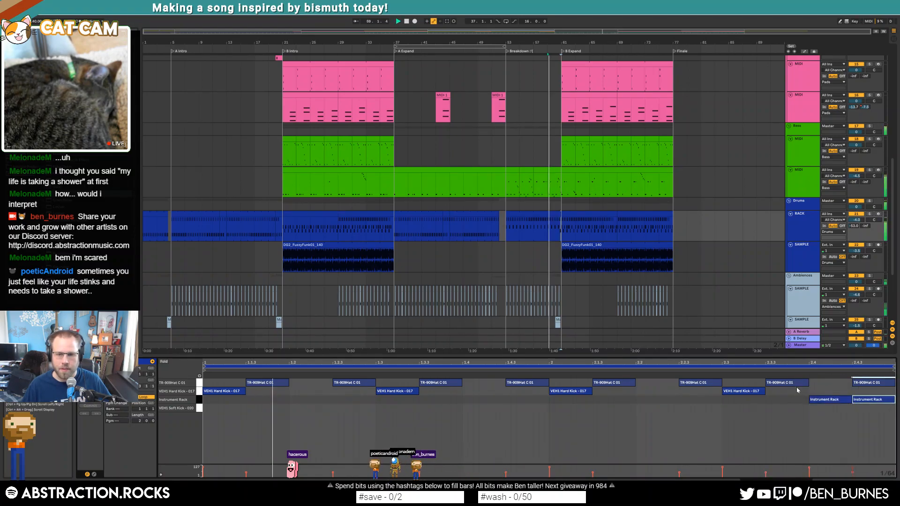
scroll(627, 292, down, 2)
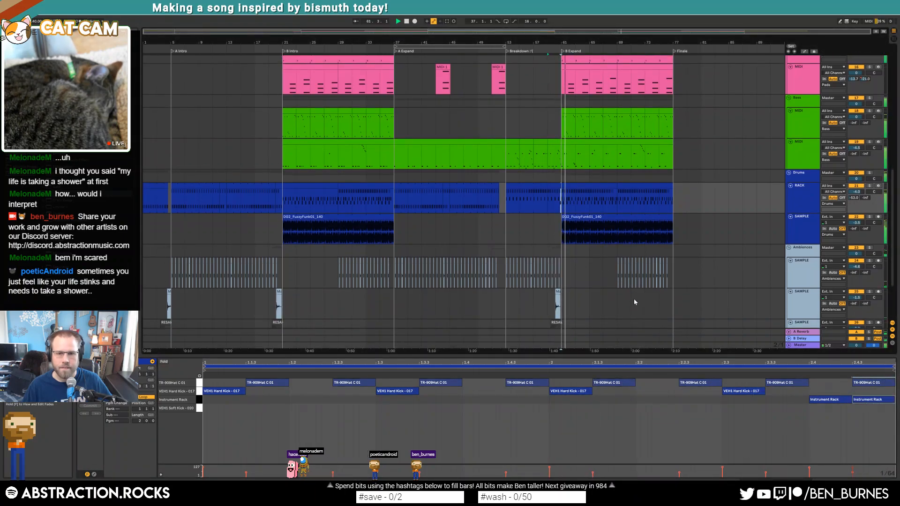
key(shift+Tab)
key(space)
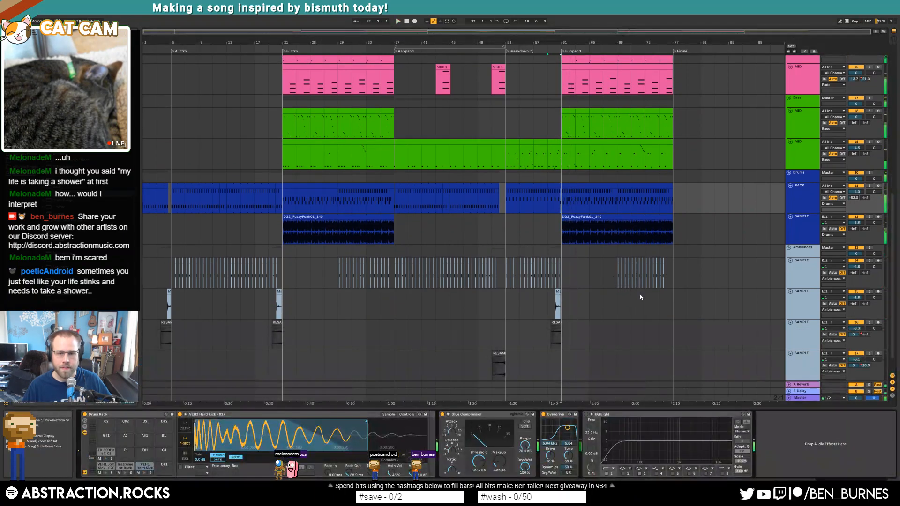
Step: Copy the short pad clip just before B Intro into the breakdown, fill the section up to B Expand with it, and play it
scroll(643, 295, up, 3)
scroll(649, 300, up, 3)
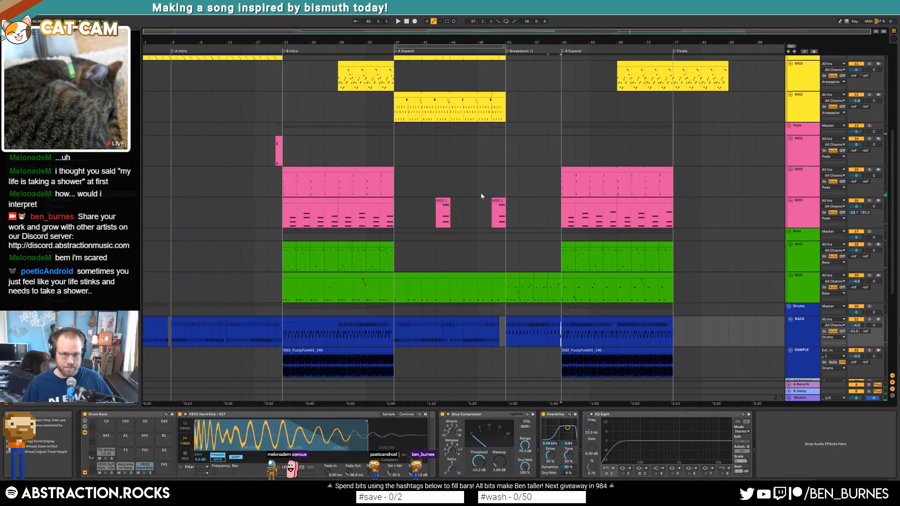
click(366, 191)
key(space)
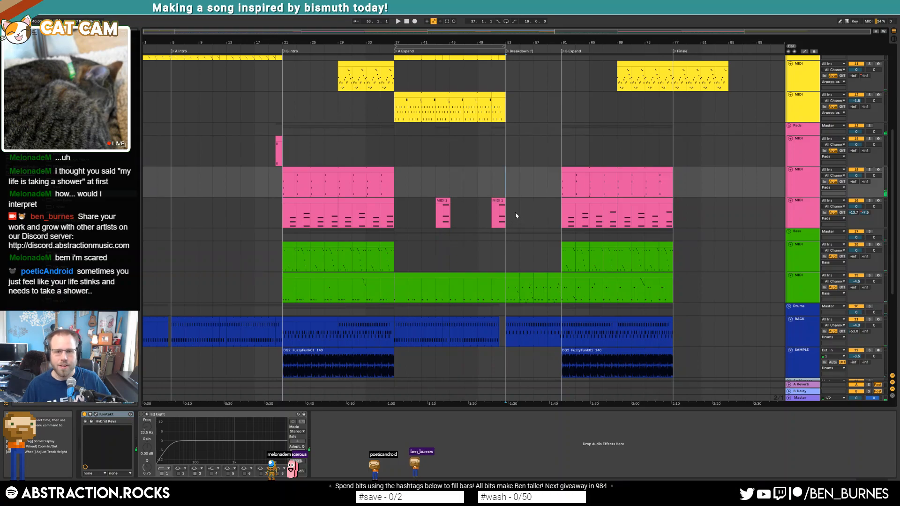
click(280, 146)
key(space)
drag(513, 143, 562, 143)
key(space)
Step: Automate Wavetable's Filter 1 Freq to rise across the breakdown pad from 68.1 Hz, and play the section
click(239, 465)
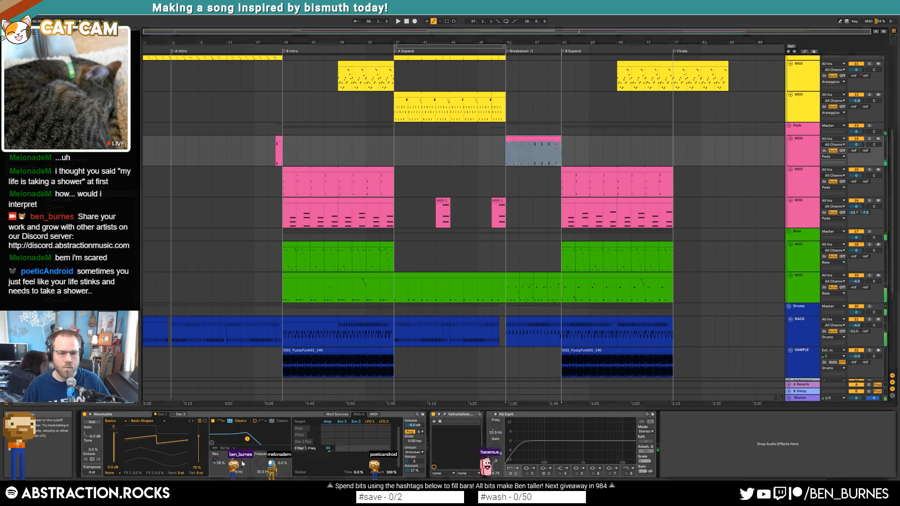
key(a)
click(558, 156)
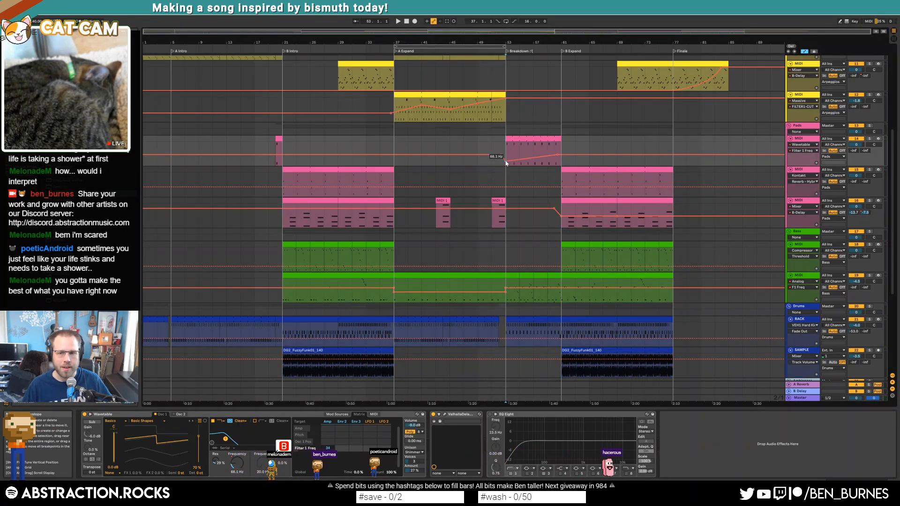
key(space)
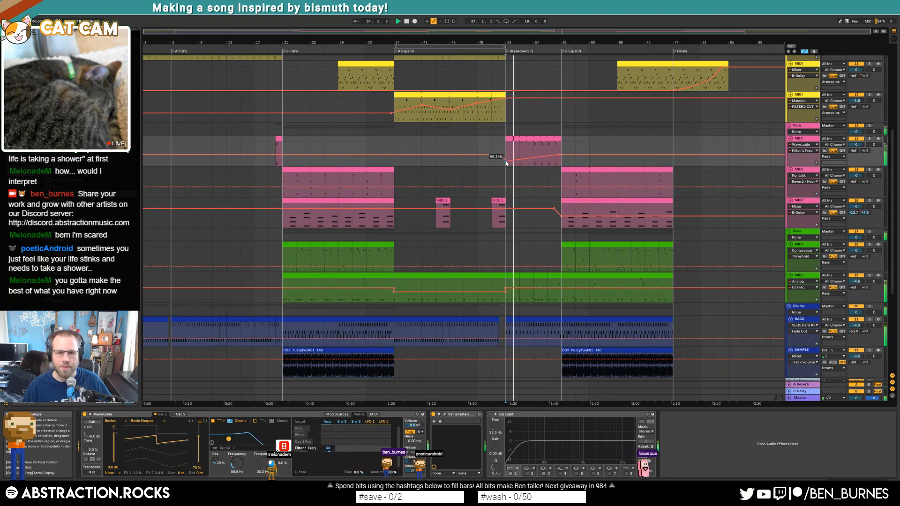
Step: Open the breakdown pad clip and set its loop length to 2 bars
click(521, 140)
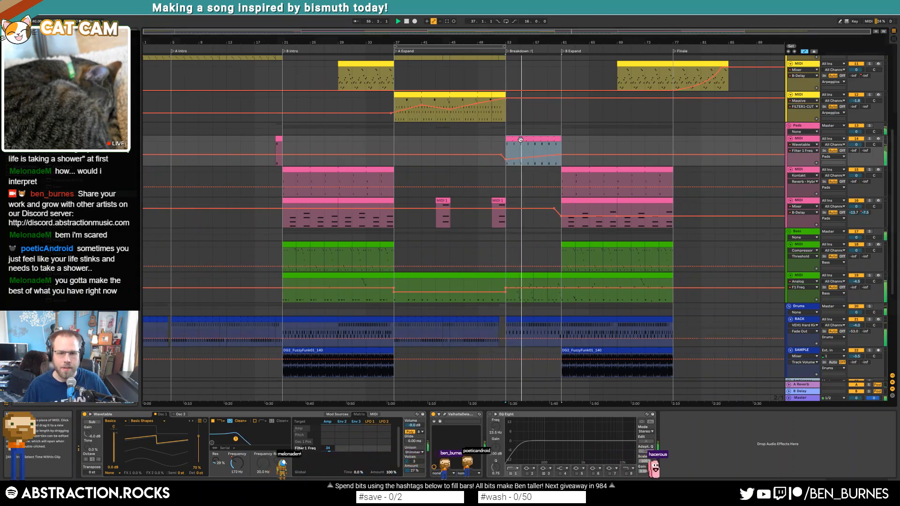
double_click(520, 139)
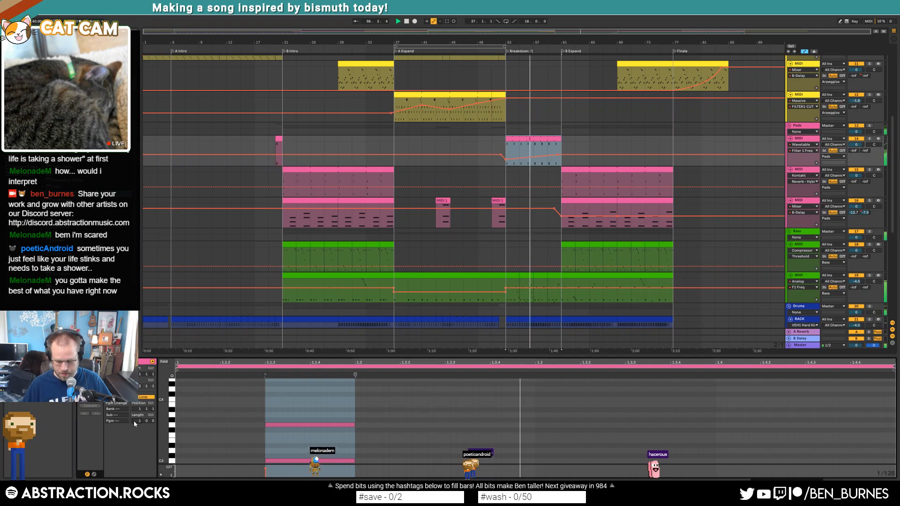
text(2)
key(Return)
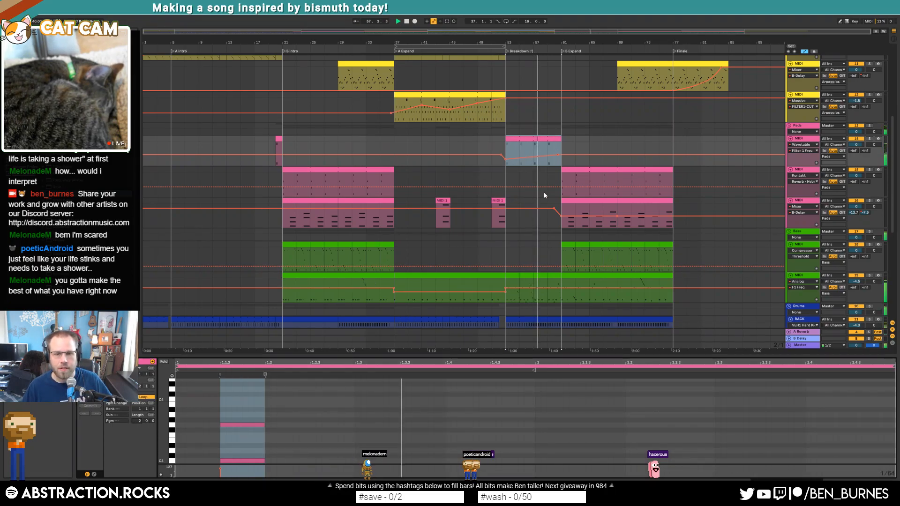
Step: Raise the end of the breakdown pad's filter ramp, and extend the pad clip to Finale with a slightly lower filter level in B Expand
drag(558, 154, 558, 149)
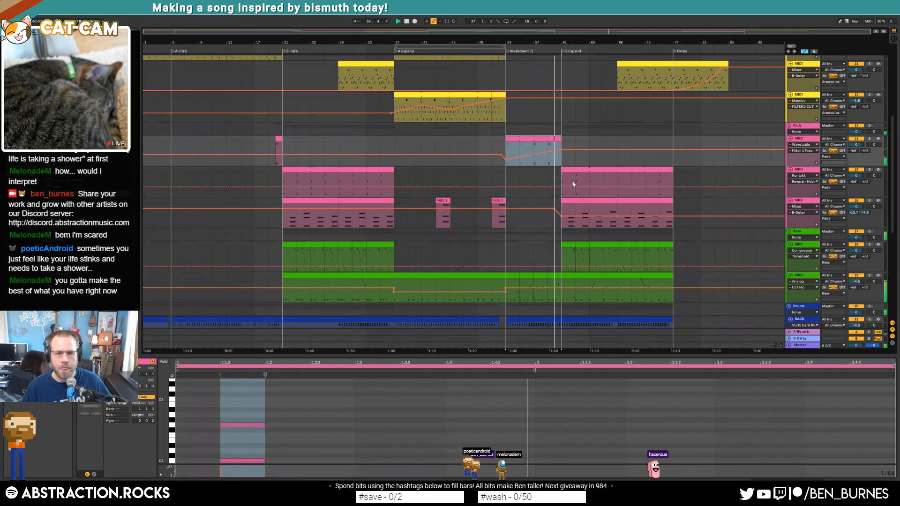
drag(557, 137, 673, 138)
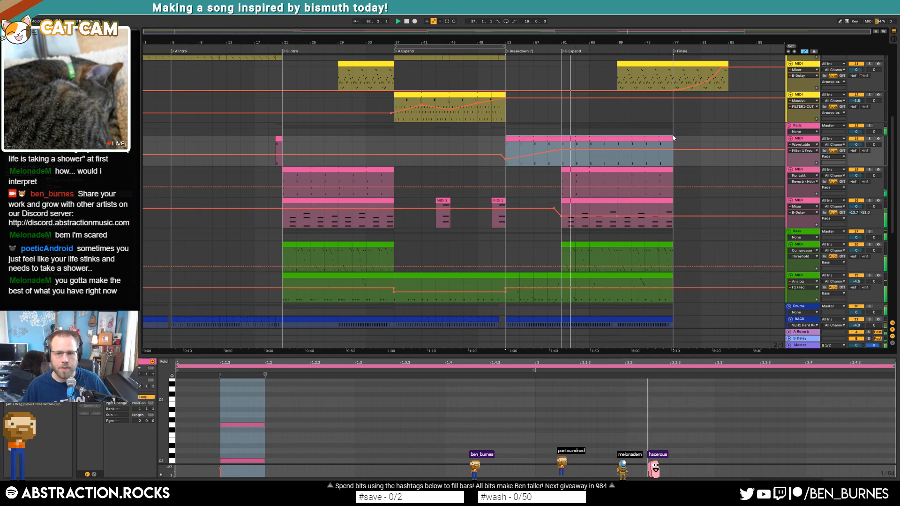
drag(564, 150, 561, 152)
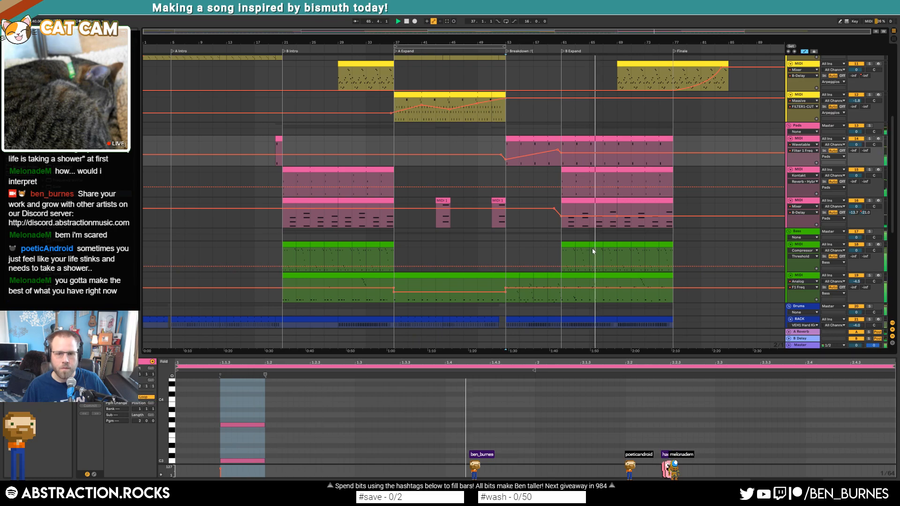
Step: Open Massive for the lead clip in B Expand and lengthen its envelope's attack slightly while the section plays
scroll(696, 187, down, 5)
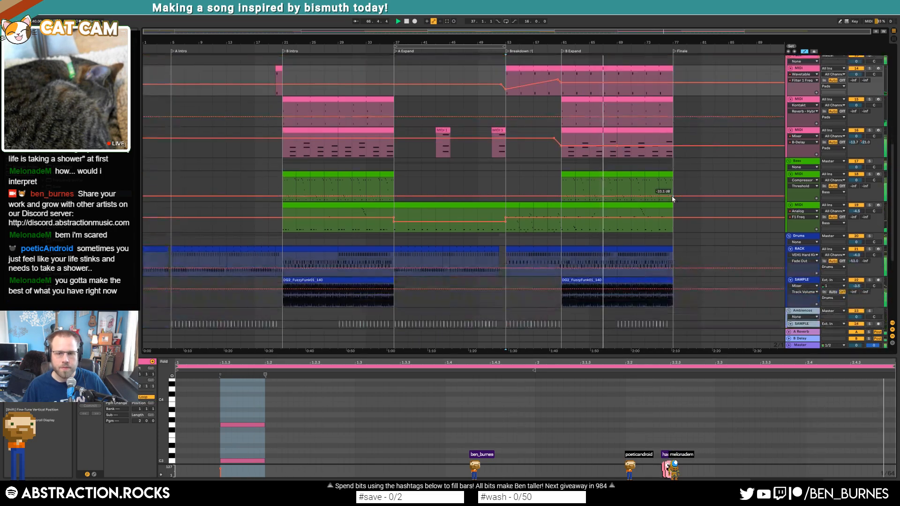
scroll(671, 200, down, 1)
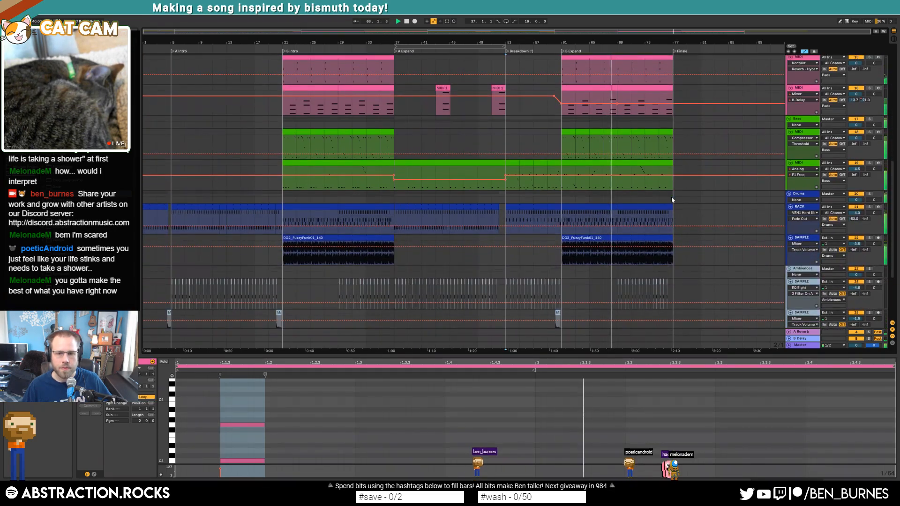
scroll(609, 132, up, 15)
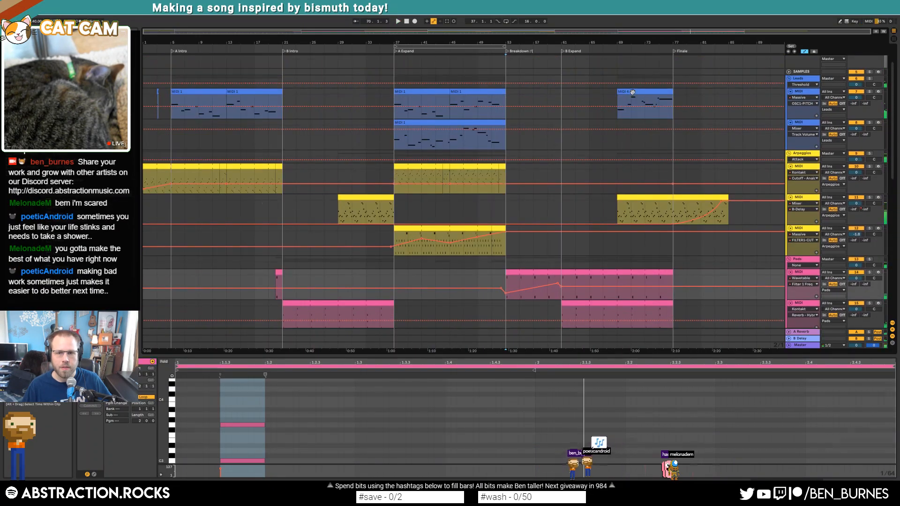
click(632, 92)
drag(423, 207, 422, 167)
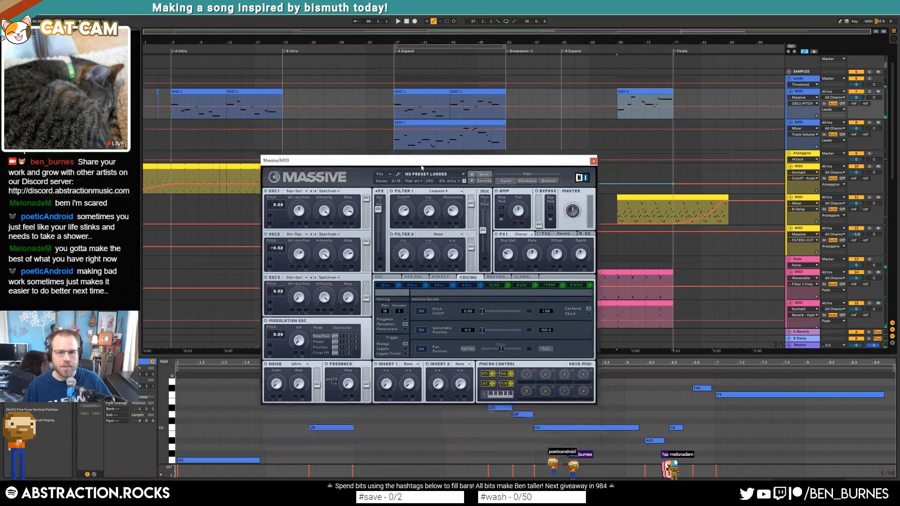
click(459, 285)
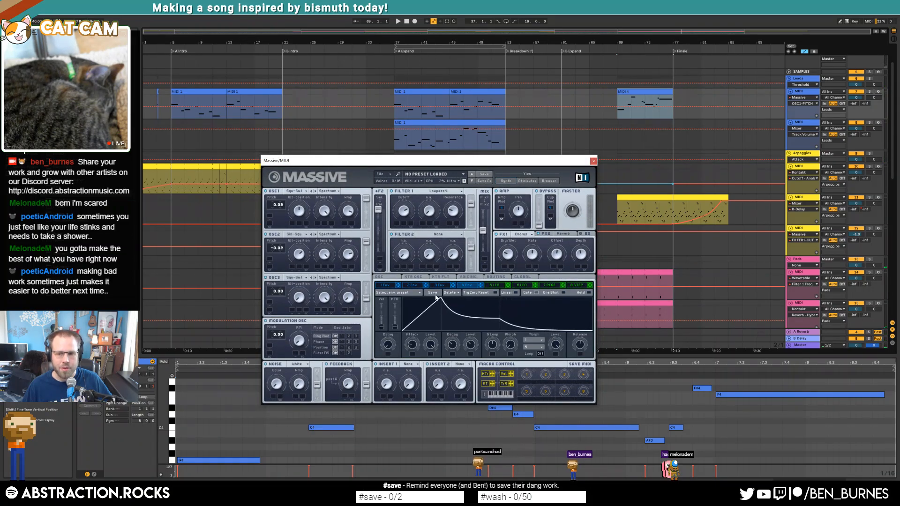
key(space)
drag(434, 298, 445, 303)
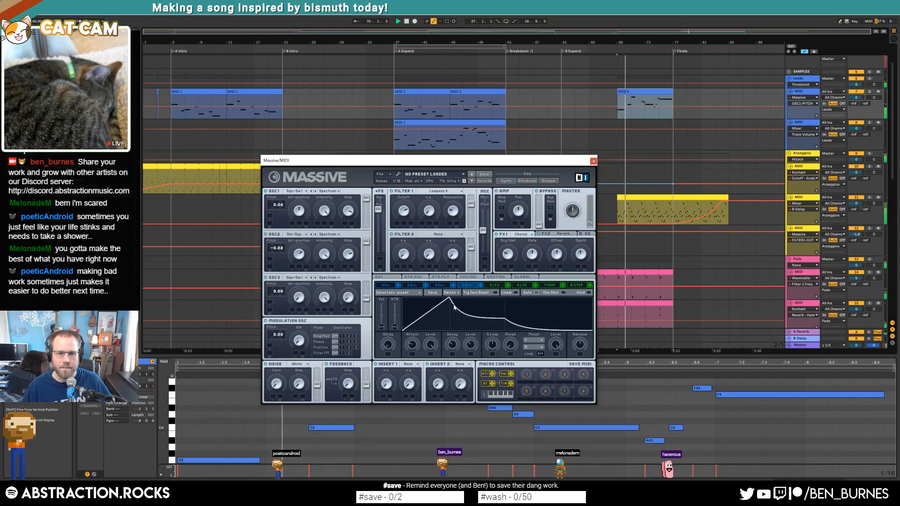
click(593, 161)
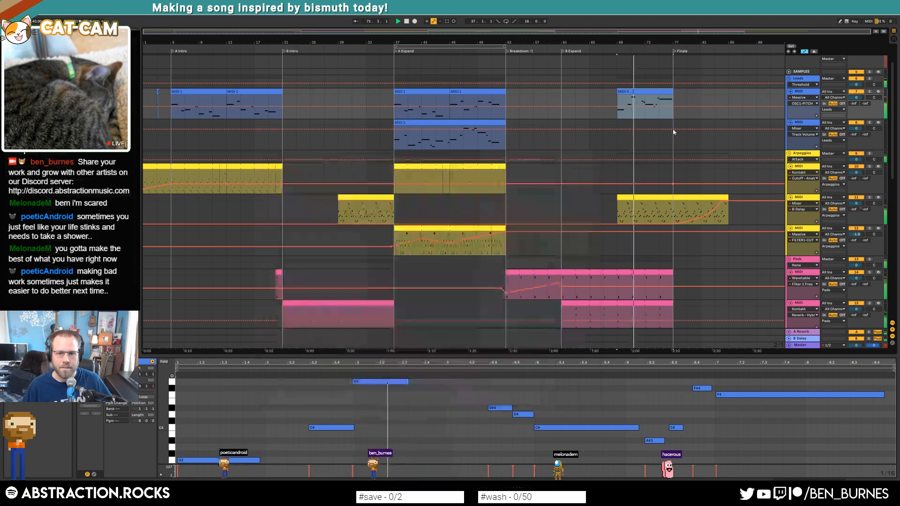
Step: Set the Leads group's Glue Compressor makeup to 1.75 dB and lower the first lead track's volume to -1.8 dB
click(803, 79)
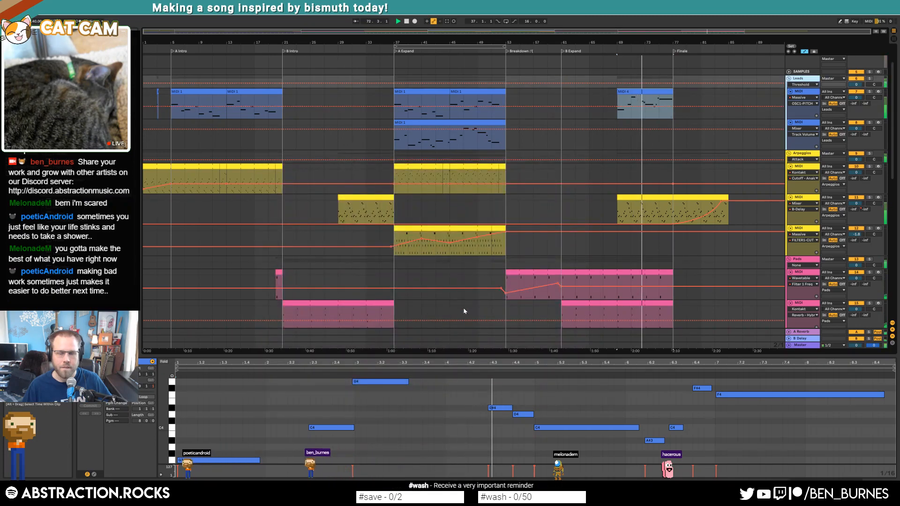
key(shift+Tab)
drag(142, 462, 142, 466)
drag(856, 98, 856, 103)
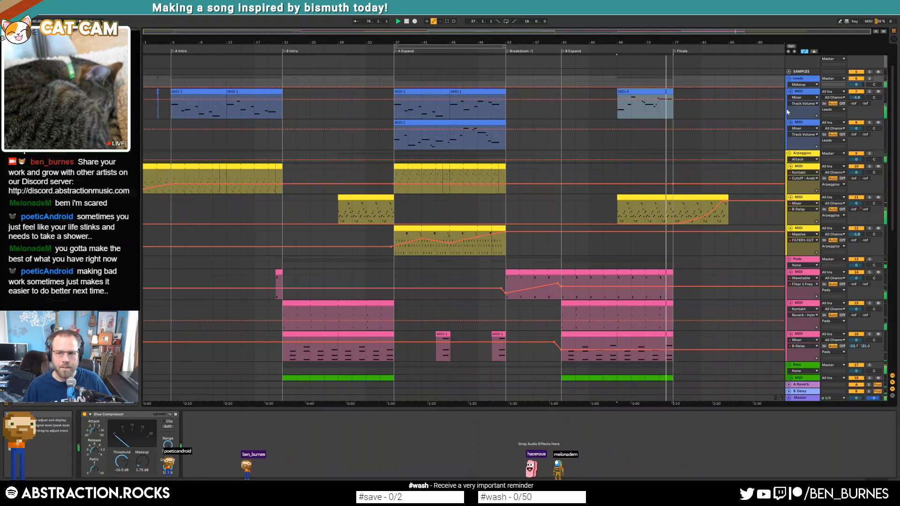
Step: Fold the RESAMPLE track, and insert a new audio track below the FuzzyFunk sample track in the Drums group
scroll(769, 135, up, 3)
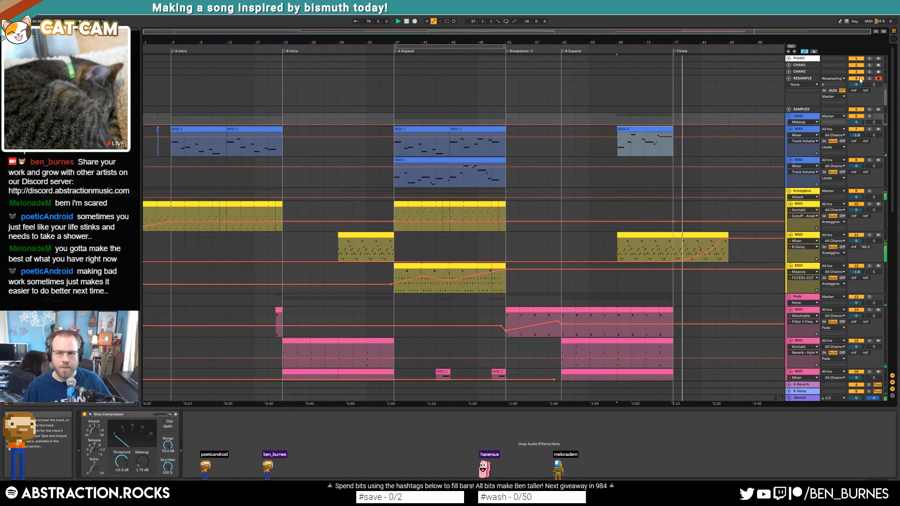
click(789, 78)
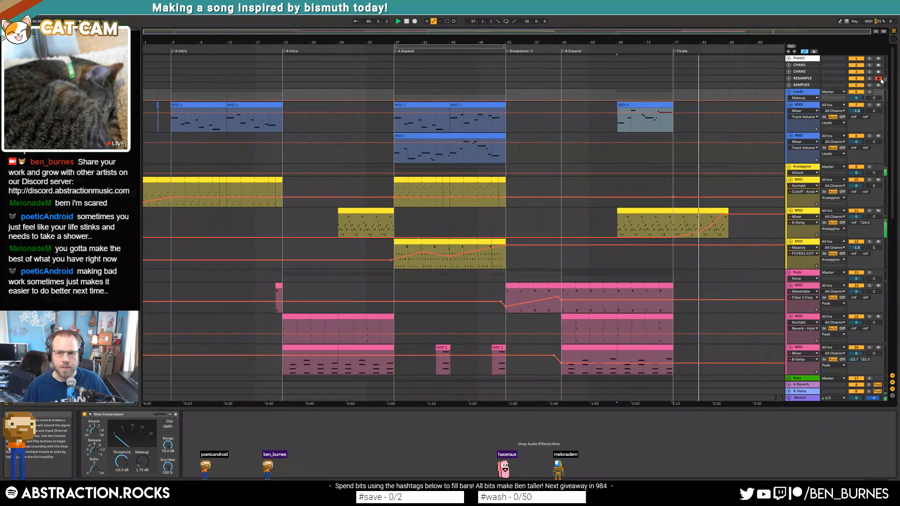
scroll(697, 223, down, 5)
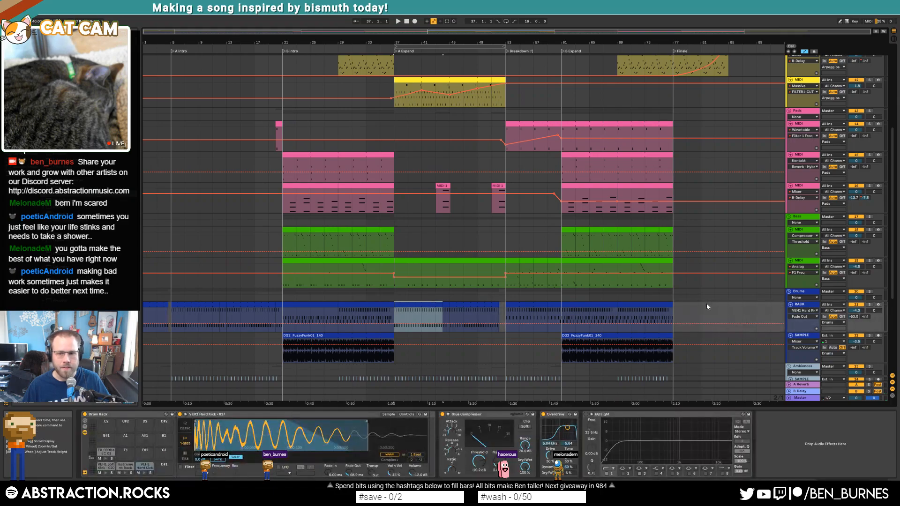
click(702, 304)
scroll(704, 298, down, 5)
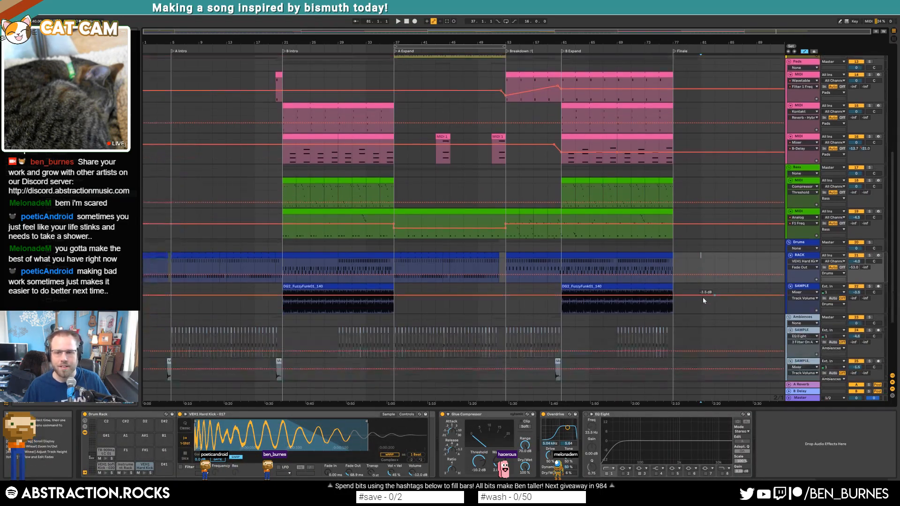
click(807, 257)
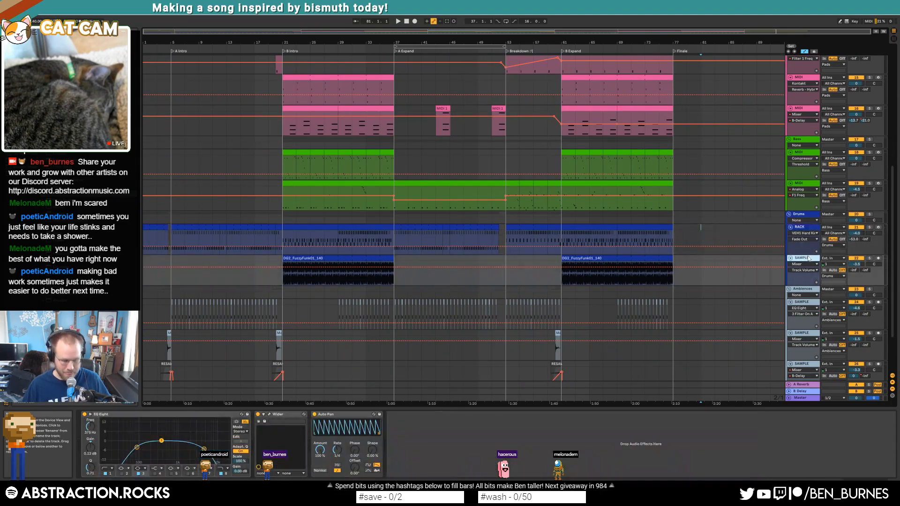
key(ctrl+t)
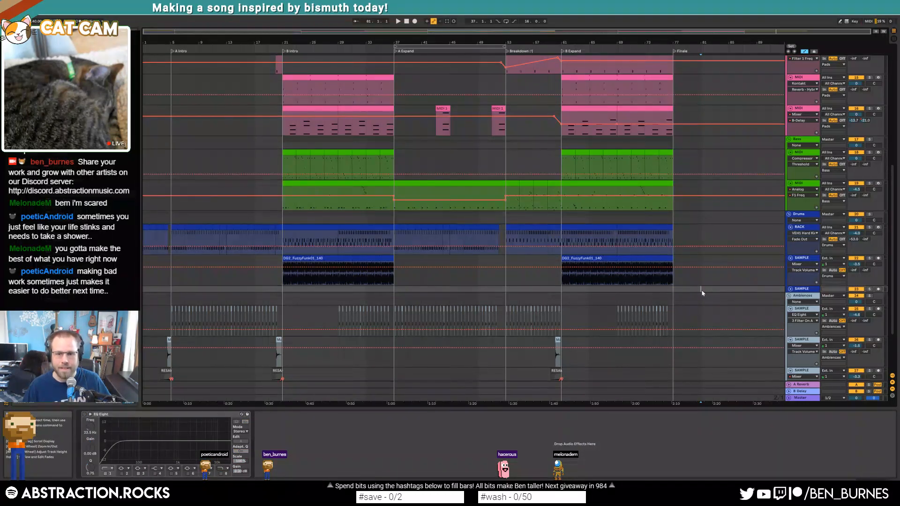
Step: Copy the first four bars of the breakdown bass to bar 81, and hide the automation lanes
drag(511, 195, 531, 195)
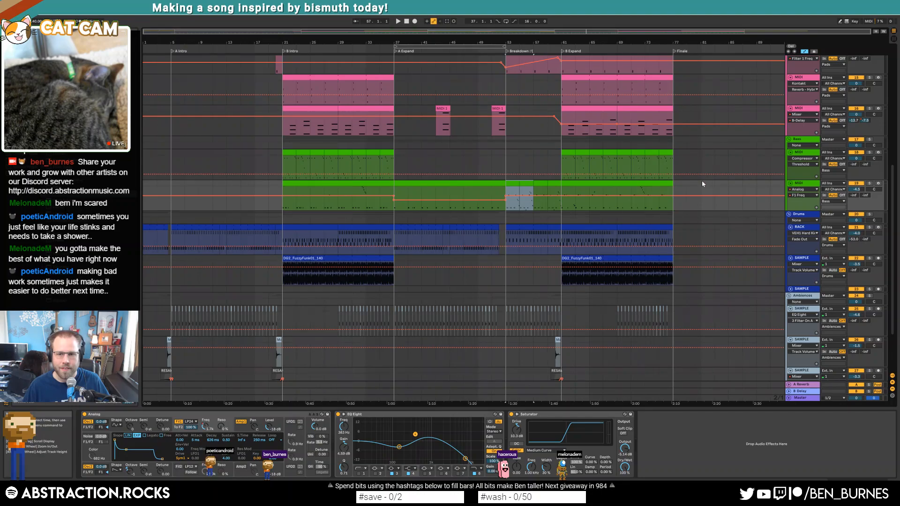
key(a)
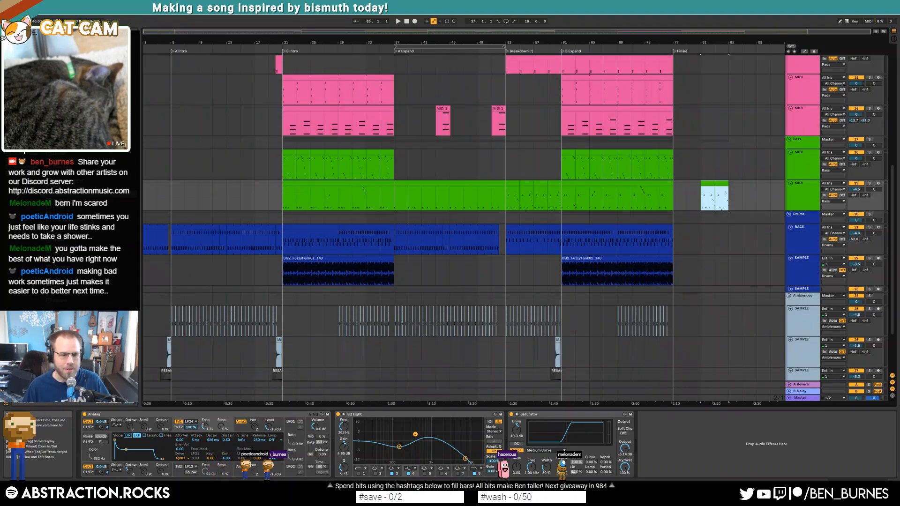
Step: Switch to Splice, search the samples for "trap beat 140", and audition the first drum beats
key(alt+Tab)
click(318, 94)
text(trap beat 140)
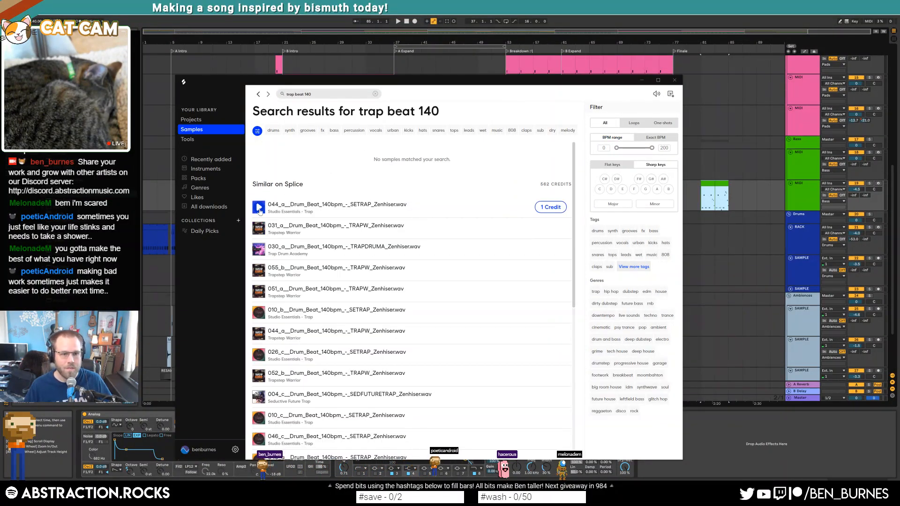
click(259, 211)
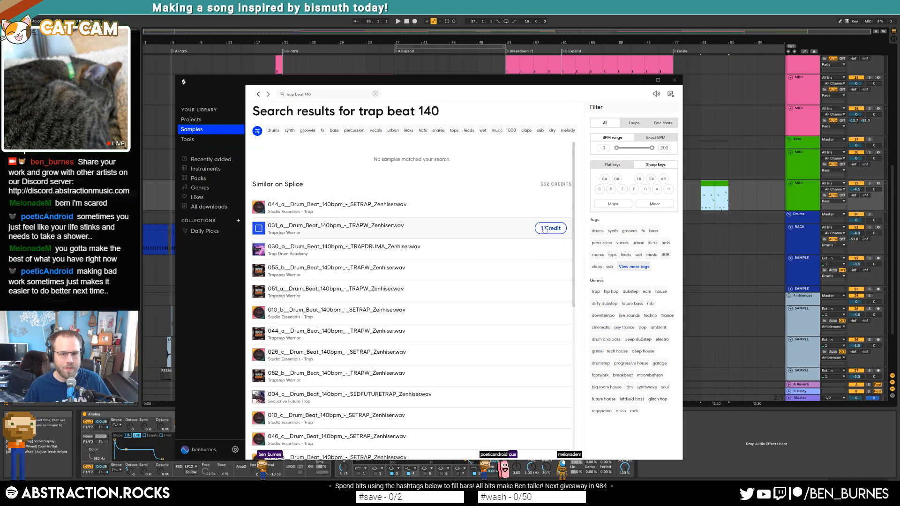
Step: Get the sample 031_a__Drum_Beat_140bpm_-_TRAPW_Zenhiser.wav and place it at bar 81 on the new Drums audio track
drag(485, 81, 353, 71)
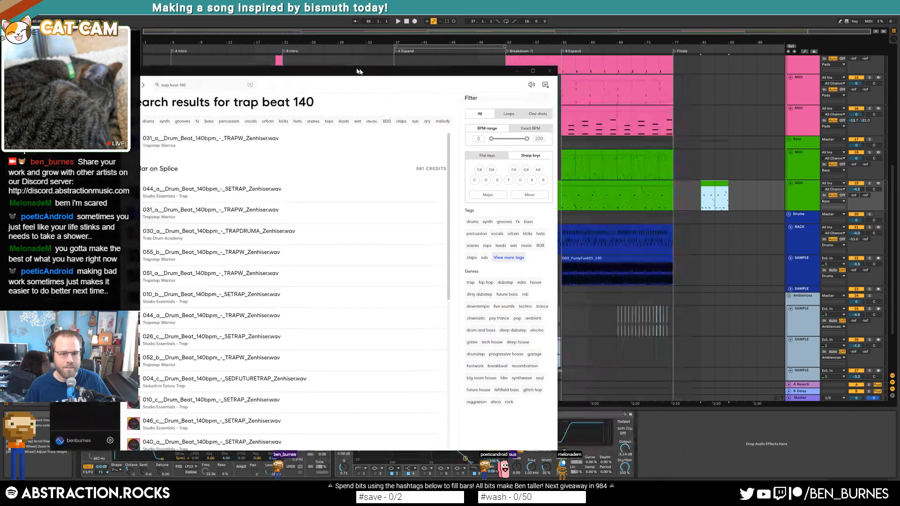
drag(299, 213, 705, 290)
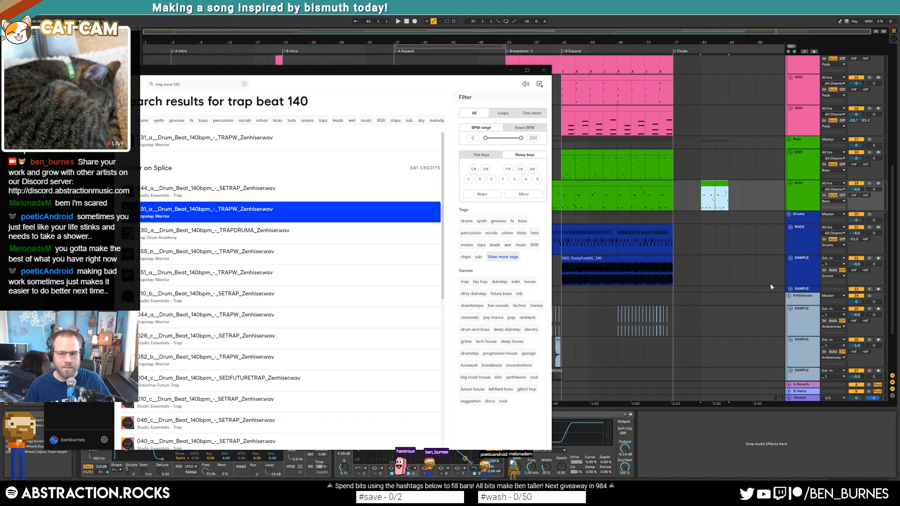
click(704, 289)
Step: Play the arrangement from the end of B Expand into Finale
click(664, 51)
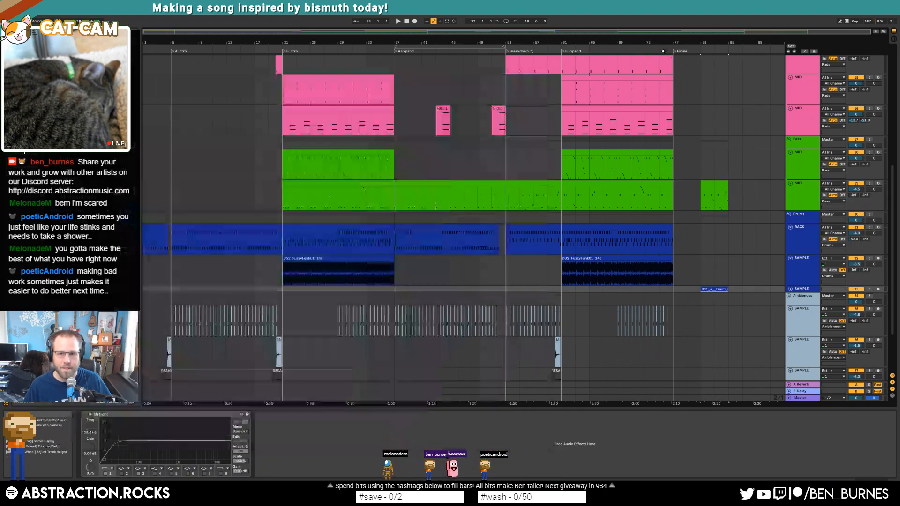
scroll(707, 273, up, 3)
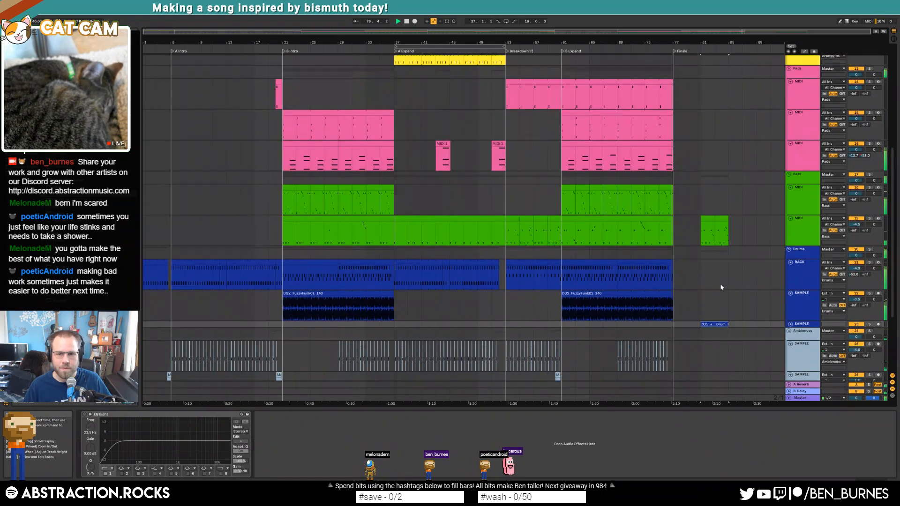
scroll(712, 300, down, 1)
scroll(711, 301, down, 2)
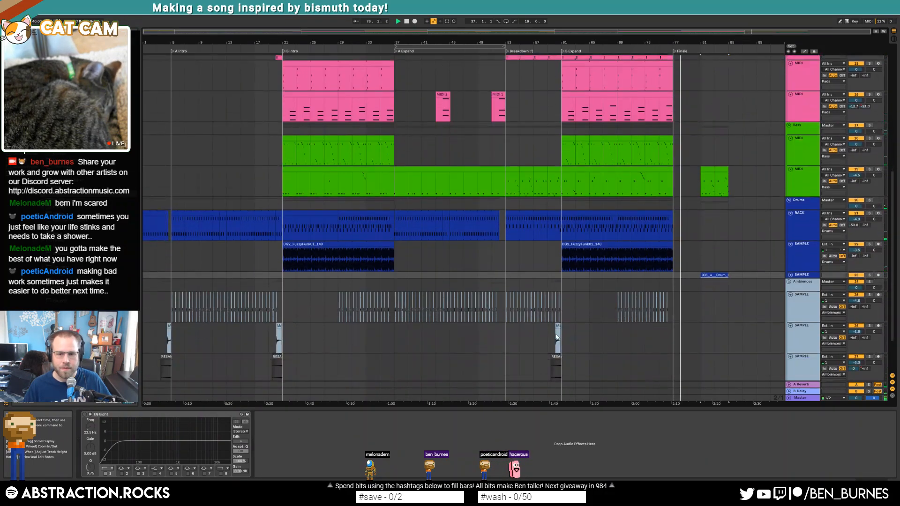
Step: Copy the Open Triangle sample on its Ambiences track to bar 79 and unfold the trap drum sample track
click(687, 339)
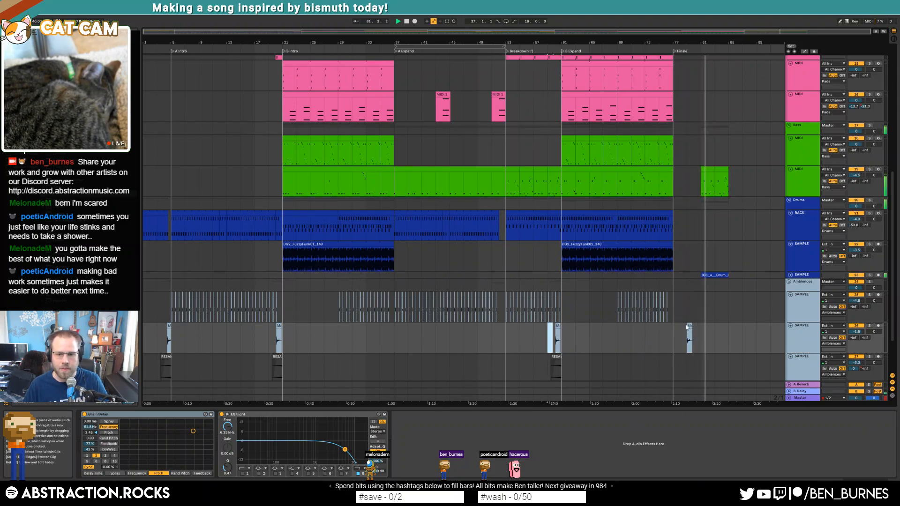
click(790, 276)
click(717, 275)
key(space)
key(z)
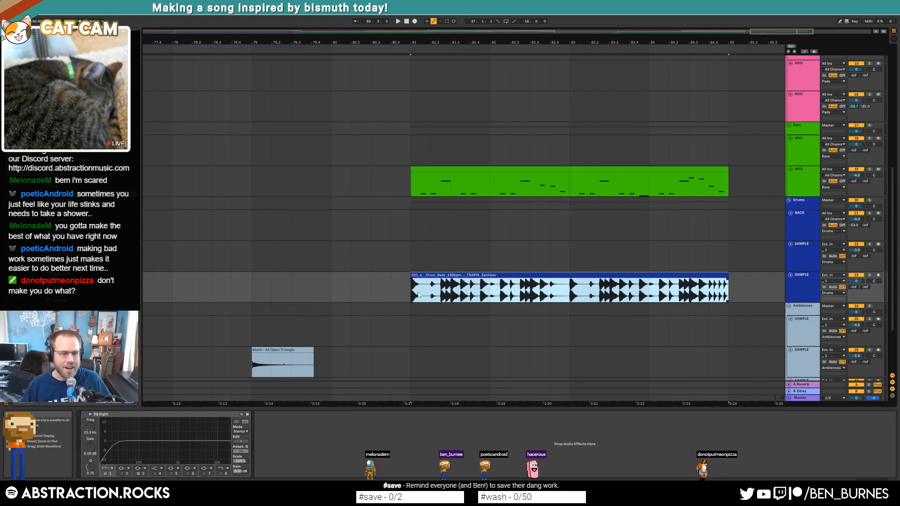
Step: Activate EQ Eight on the trap drum track, carve a dip in the low mids, and play the beat
click(108, 442)
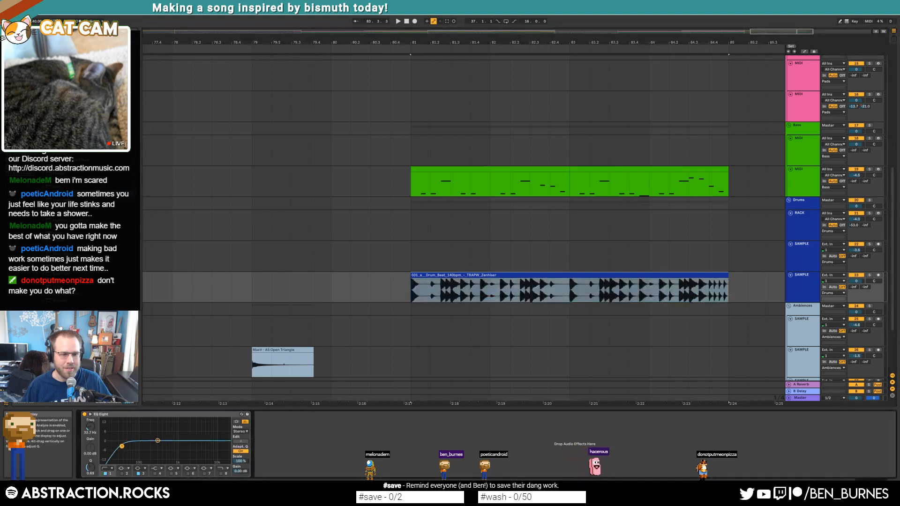
key(space)
mouse_move(151, 450)
mouse_down()
mouse_move(130, 443)
mouse_move(163, 460)
mouse_up()
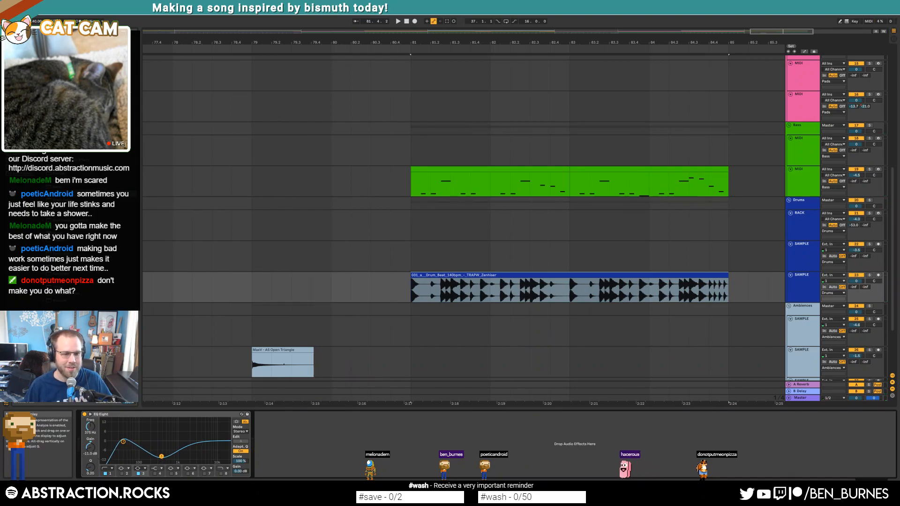
key(space)
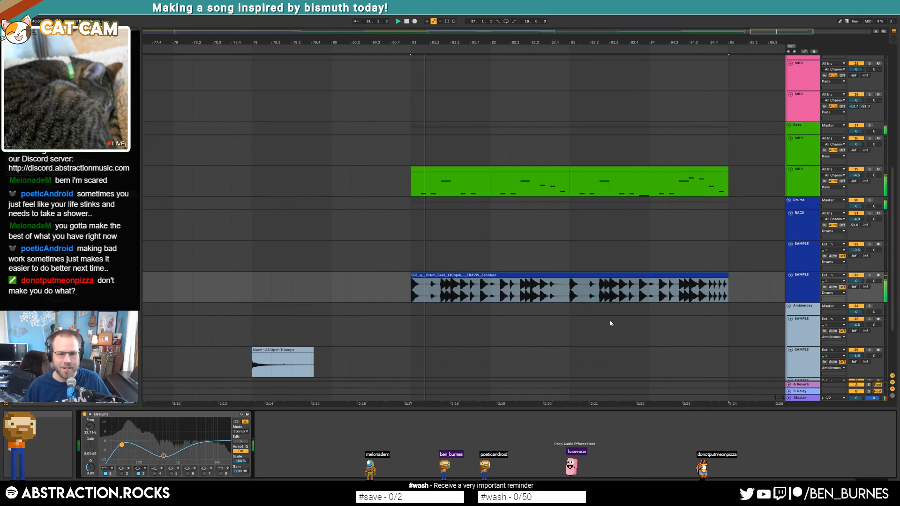
scroll(581, 265, down, 2)
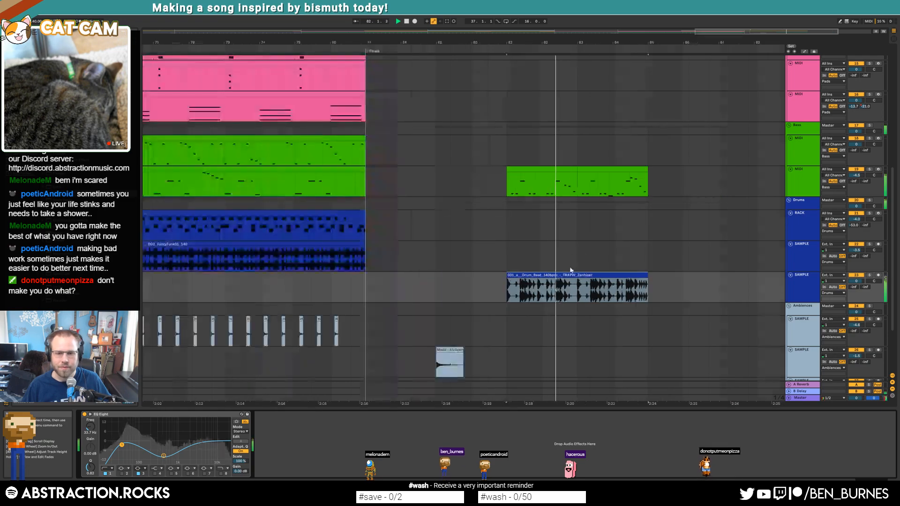
Step: Cut a short hit out of the trap beat in bar 82 and paste a slice just before bar 83 with its gain at -3.83 dB
scroll(584, 285, up, 4)
key(space)
drag(447, 294, 483, 294)
key(Delete)
key(ctrl+c)
click(528, 293)
key(ctrl+v)
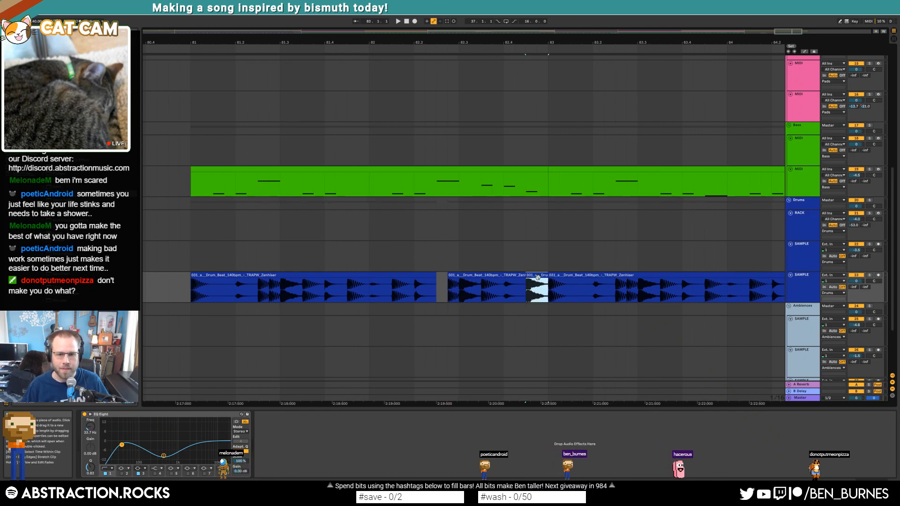
double_click(548, 289)
drag(135, 407, 134, 409)
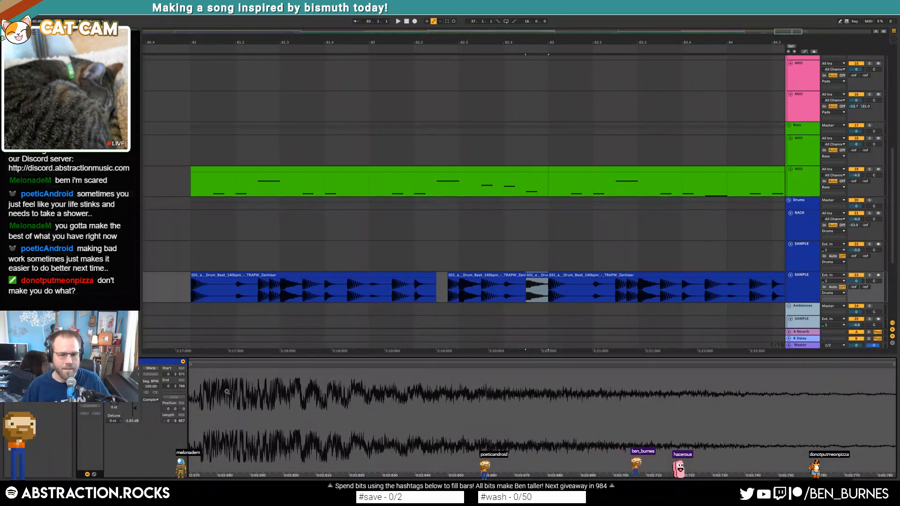
Step: Play the edited beat from bar 81 and replace a short section in bar 83 with a duplicate of the slice before it
click(223, 275)
key(space)
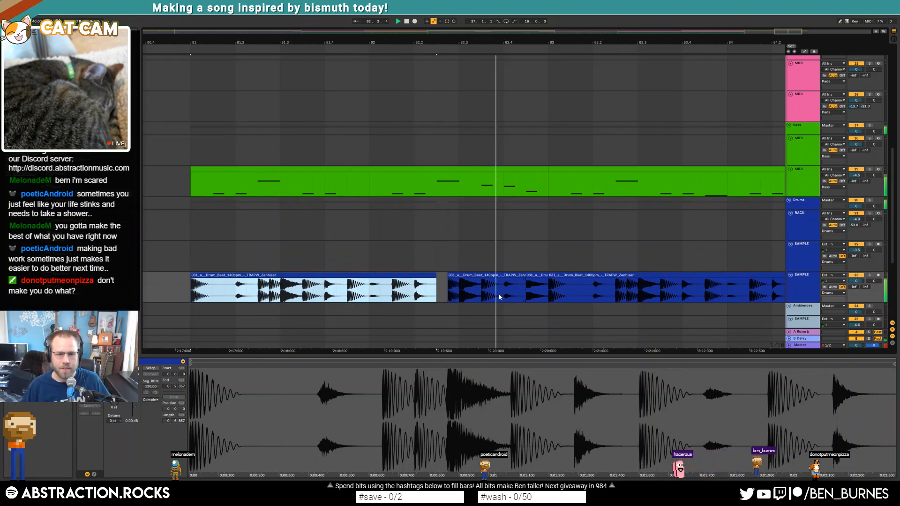
click(622, 293)
key(Delete)
drag(593, 288, 614, 290)
key(ctrl+d)
click(625, 288)
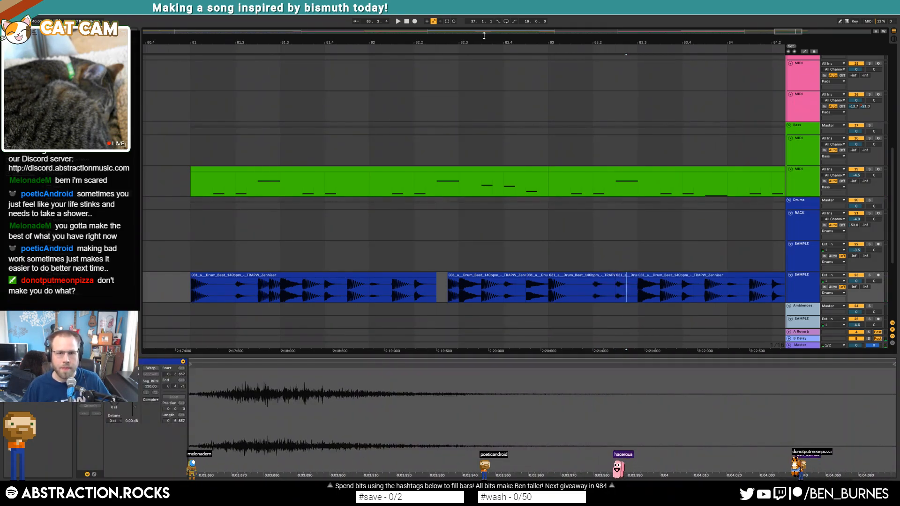
scroll(558, 292, down, 4)
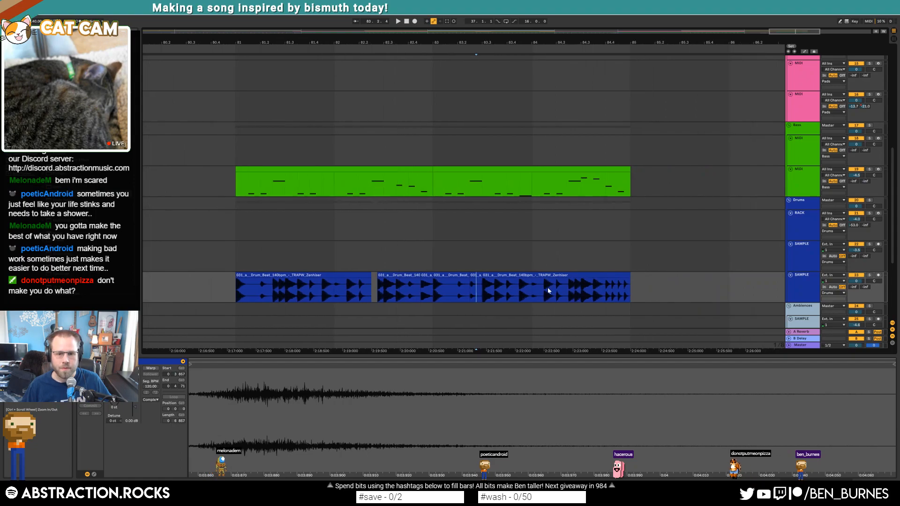
click(475, 275)
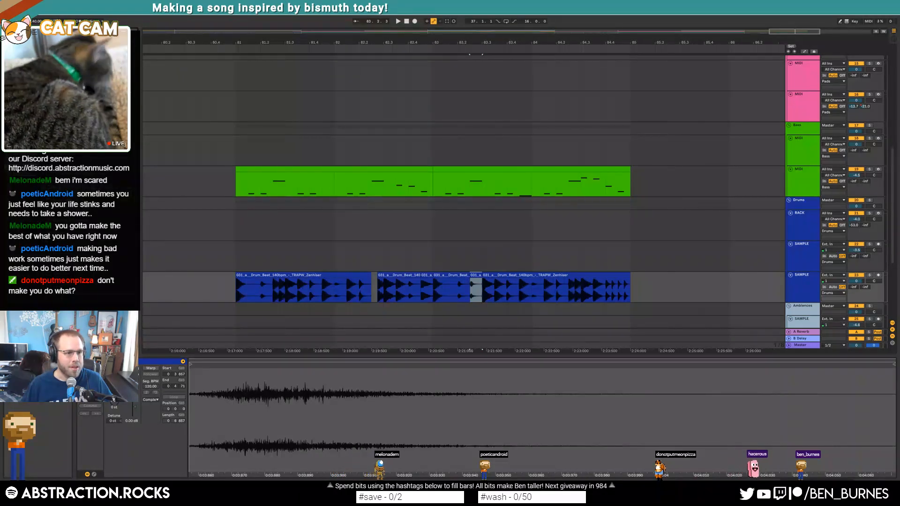
Step: Insert the Analog track with its Kontakt 5 clips below the pads, unfold it, and move its first clip to bar 81
scroll(337, 194, down, 5)
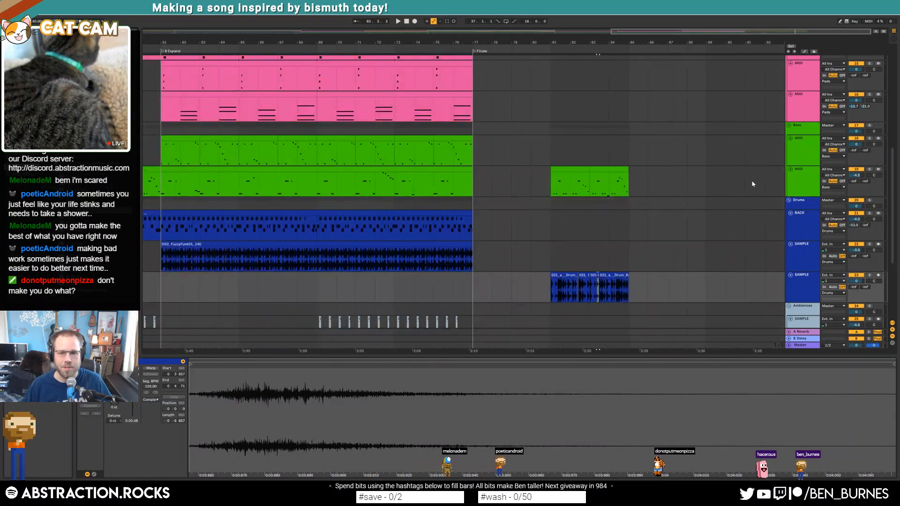
click(797, 100)
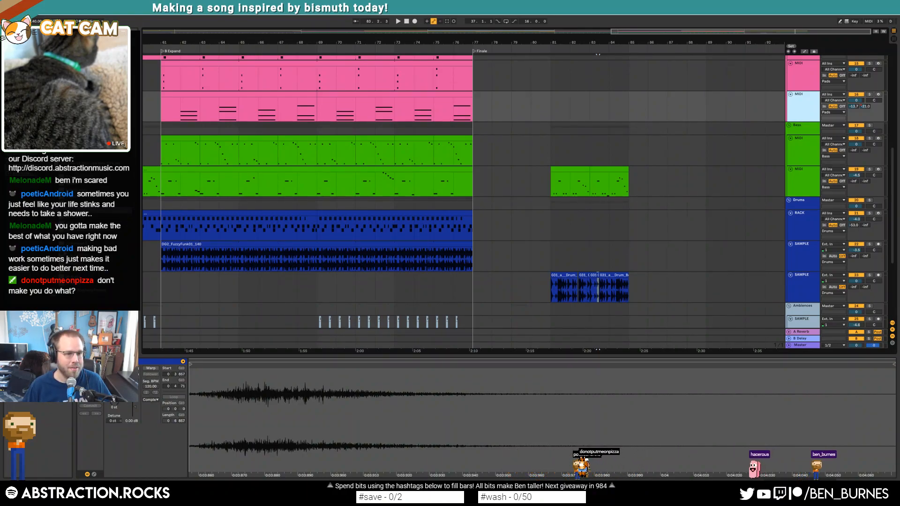
drag(108, 250, 744, 115)
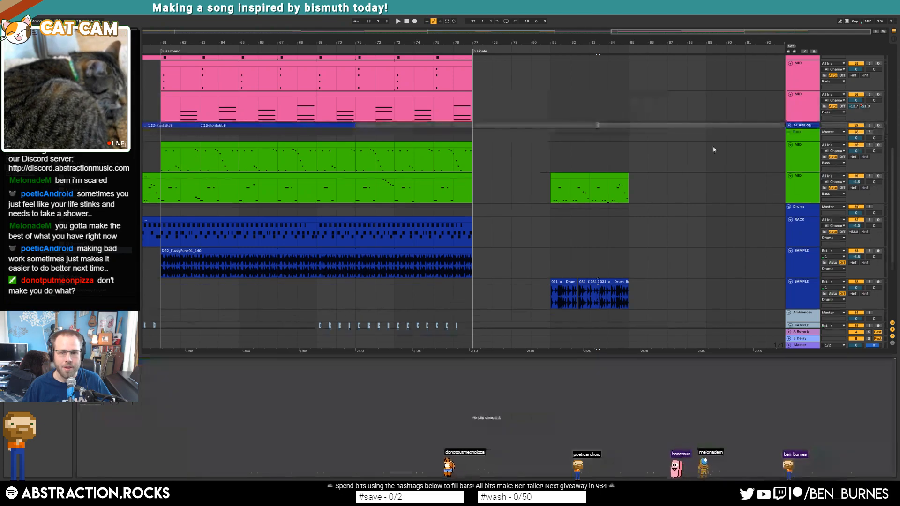
click(788, 125)
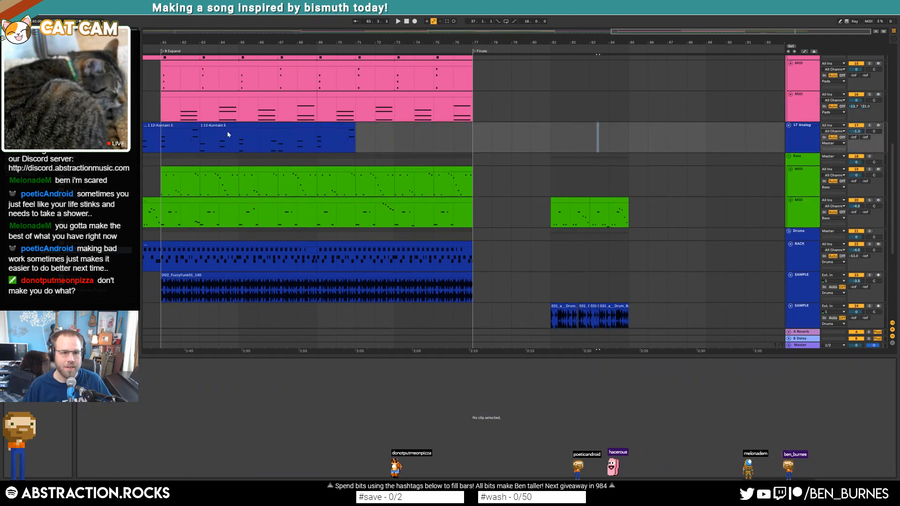
drag(152, 125, 628, 129)
click(377, 387)
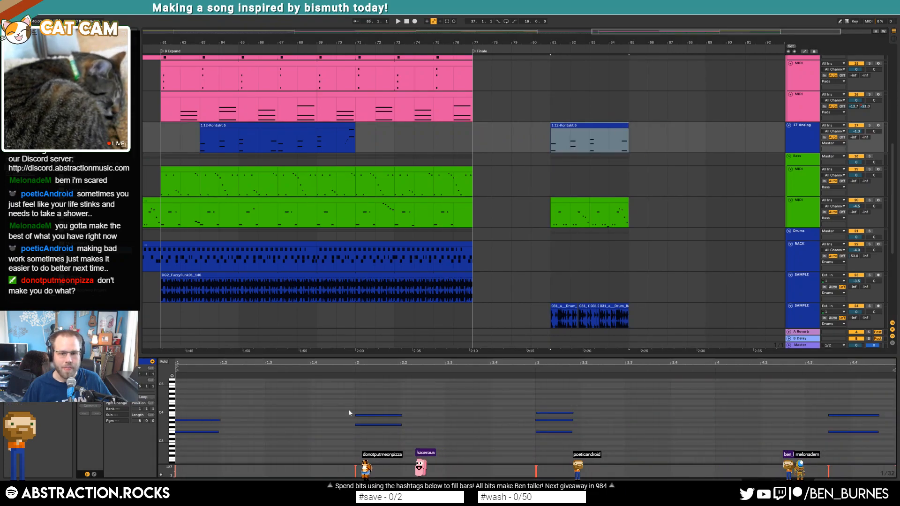
Step: Re-pitch the Analog chords, raising the first chord's top note three semitones, lowering its bottom note one, and adjusting the remaining chords' notes
click(195, 420)
key(Up)
key(Up)
key(Up)
click(195, 432)
key(Down)
drag(360, 407, 381, 416)
click(378, 409)
click(379, 415)
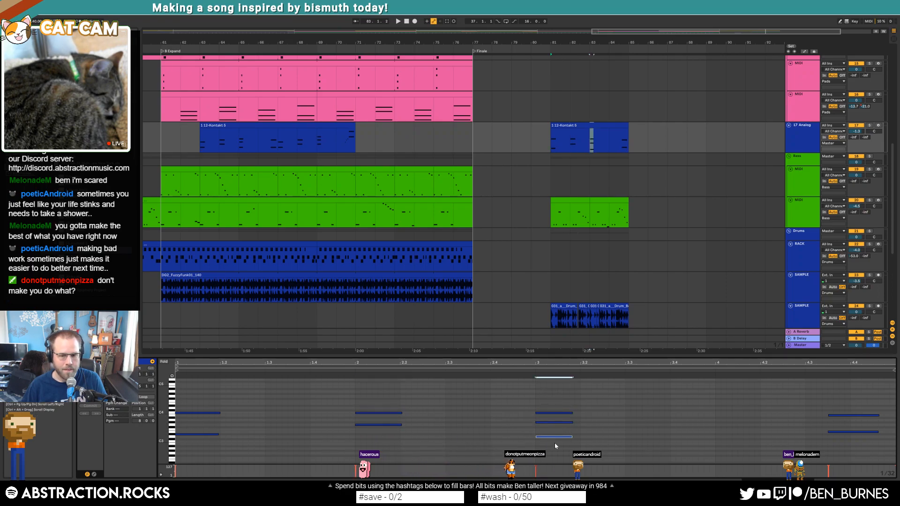
mouse_move(807, 406)
mouse_down()
mouse_move(851, 454)
mouse_move(843, 442)
mouse_up()
key(Down)
Step: Play the start of Finale to hear the Analog chords with the bass and trap drums
key(shift+Tab)
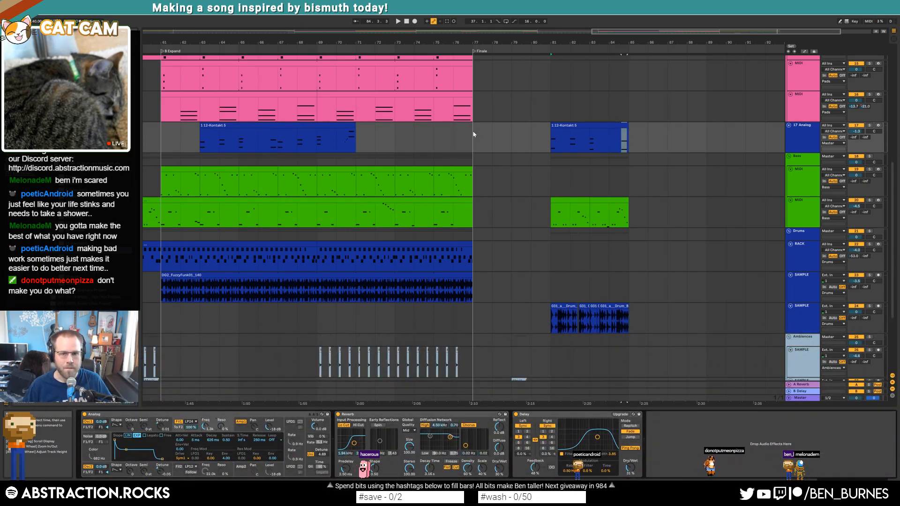
key(space)
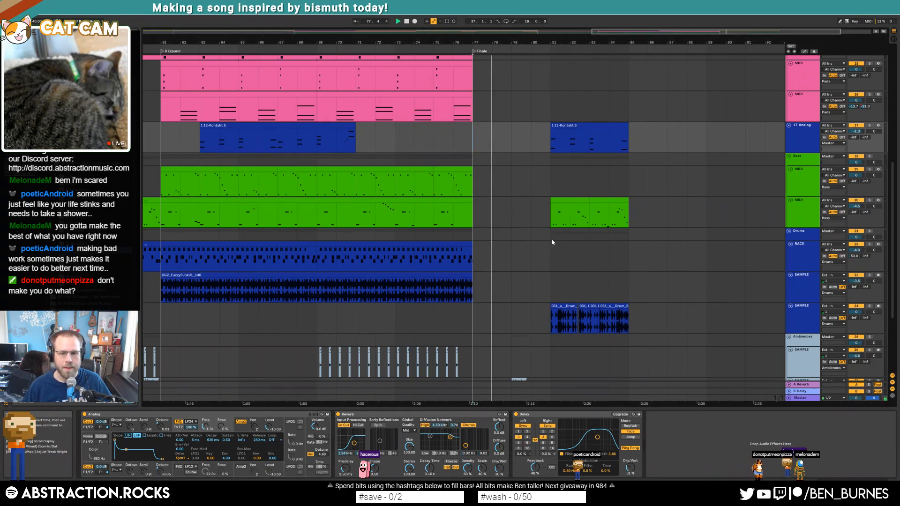
scroll(544, 255, down, 2)
mouse_move(520, 327)
mouse_down()
mouse_move(539, 328)
mouse_move(524, 331)
mouse_up()
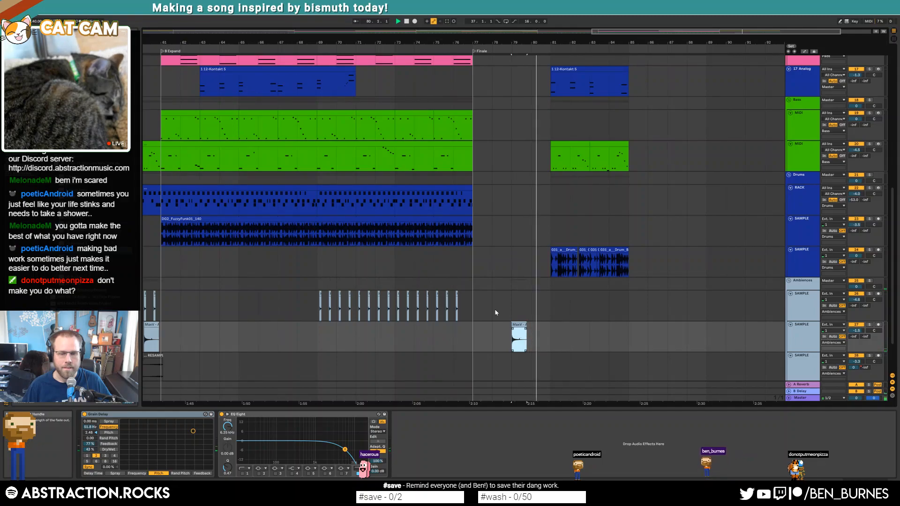
scroll(518, 318, down, 2)
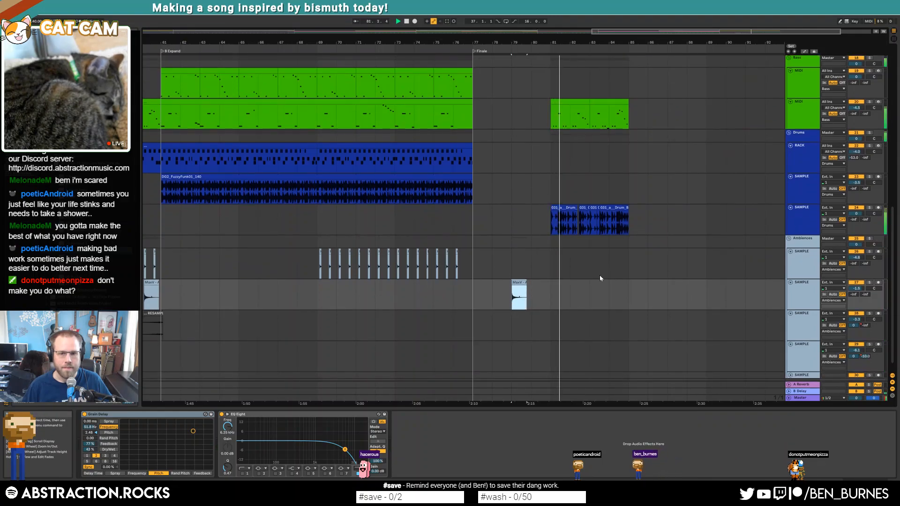
key(w)
scroll(591, 218, up, 3)
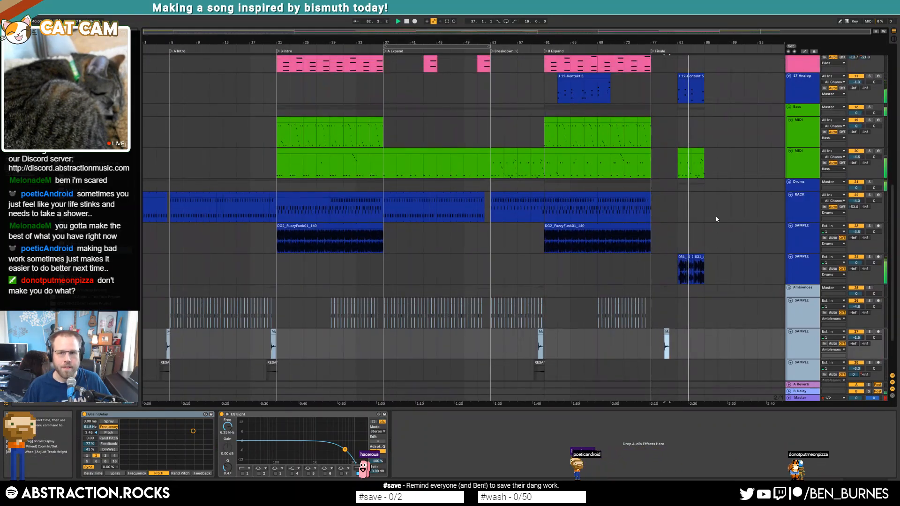
Step: Nudge the third chord of the Analog clip half a beat earlier and set the loop around the four-bar clip at bar 81
double_click(692, 87)
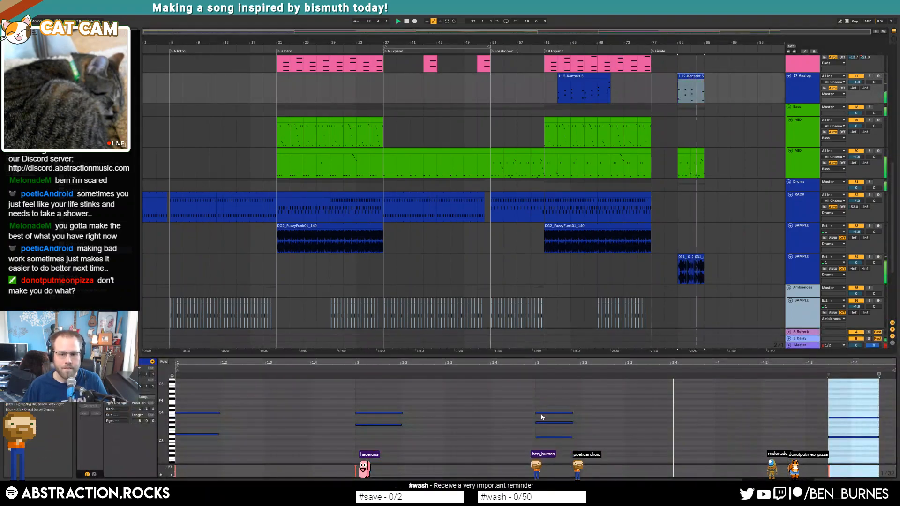
key(Left)
key(Left)
key(Left)
key(Left)
key(Right)
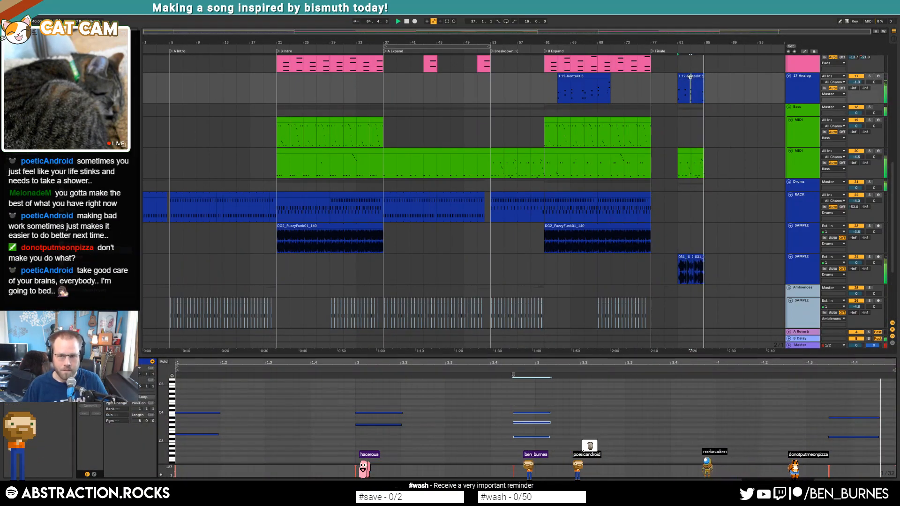
key(ctrl+l)
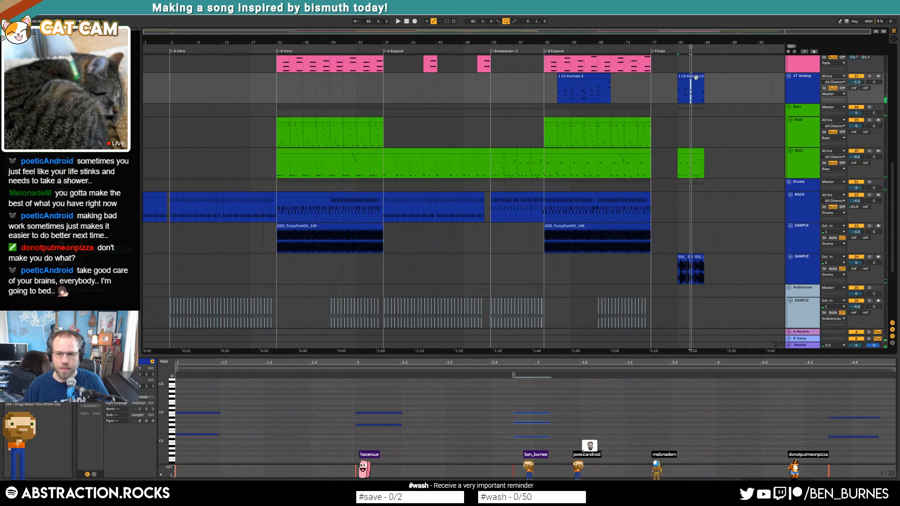
click(695, 77)
key(ctrl+l)
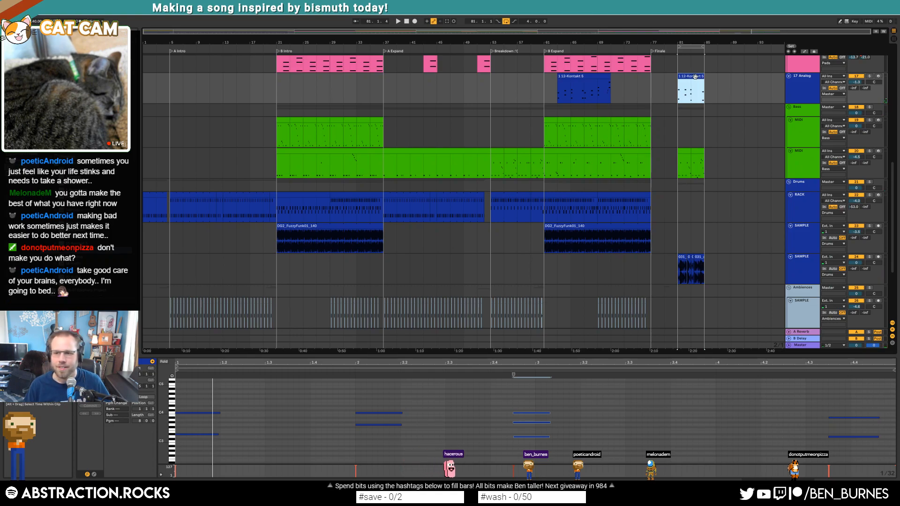
Step: Play from the second half of B Expand and delete the leftover Analog clip in that section
click(622, 82)
key(space)
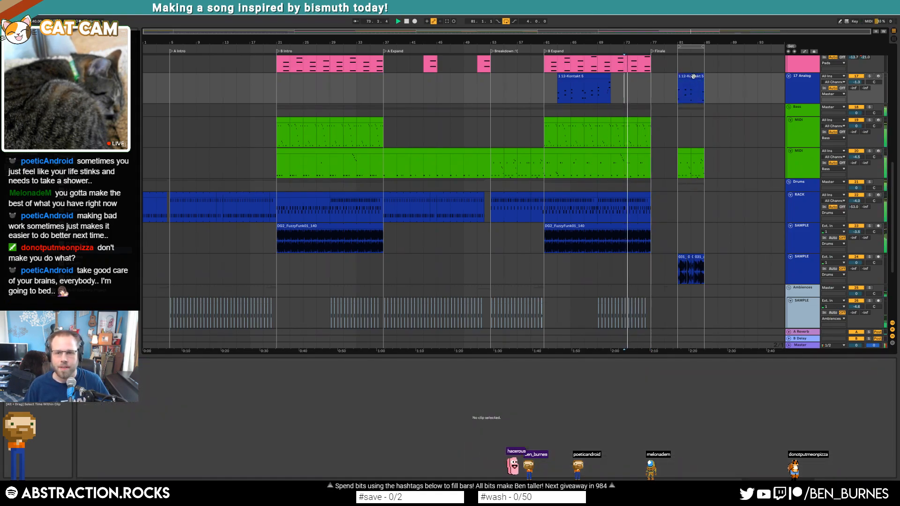
click(591, 80)
key(Delete)
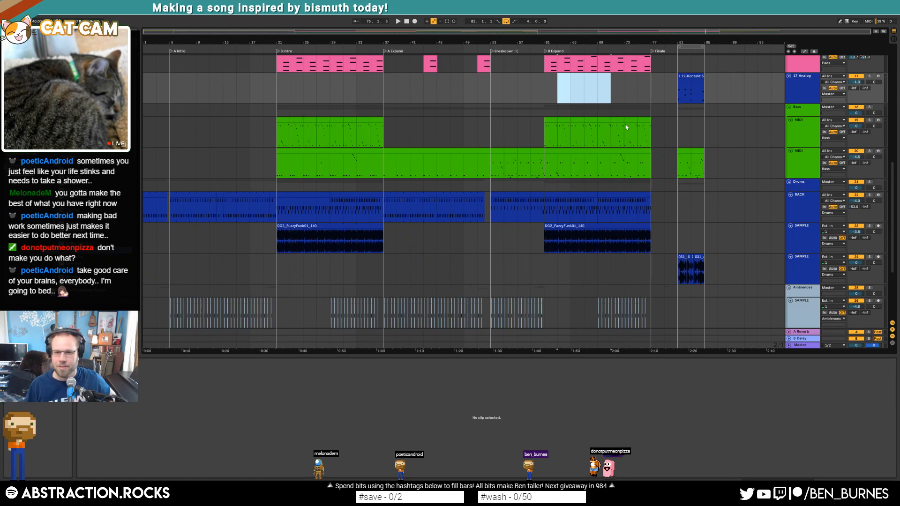
Step: Listen to the transition from A Expand into Breakdown and examine its bass and drum tracks
click(535, 48)
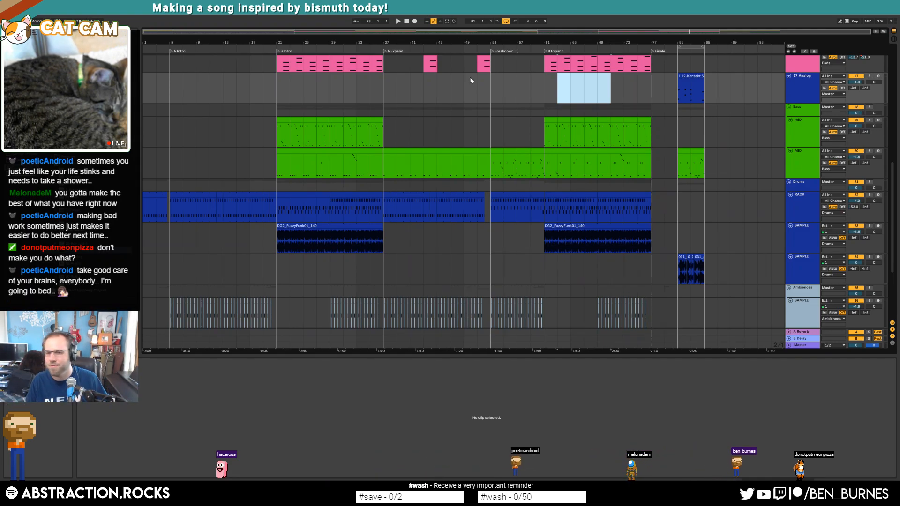
click(476, 49)
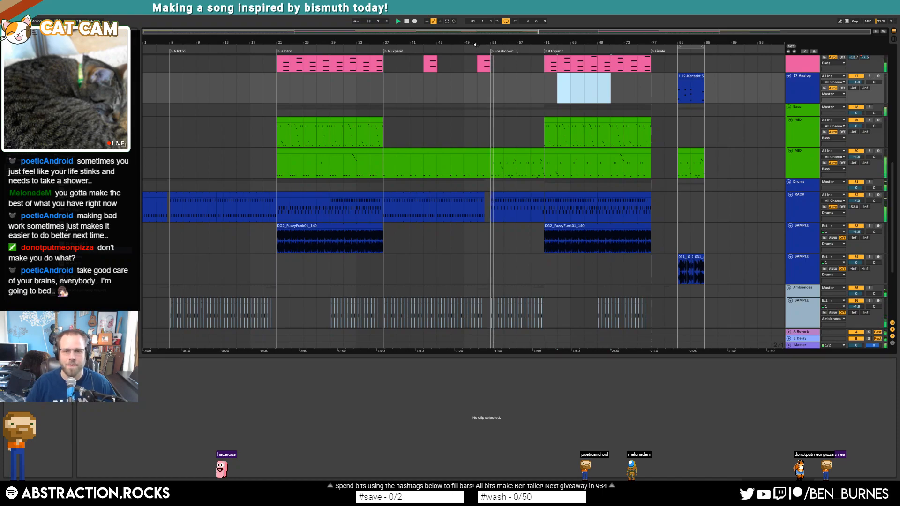
scroll(501, 223, up, 2)
key(space)
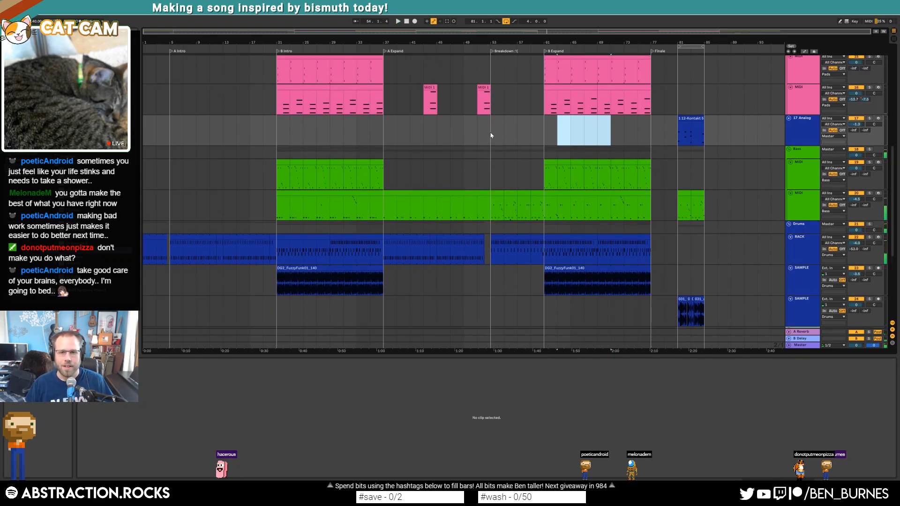
scroll(498, 140, up, 3)
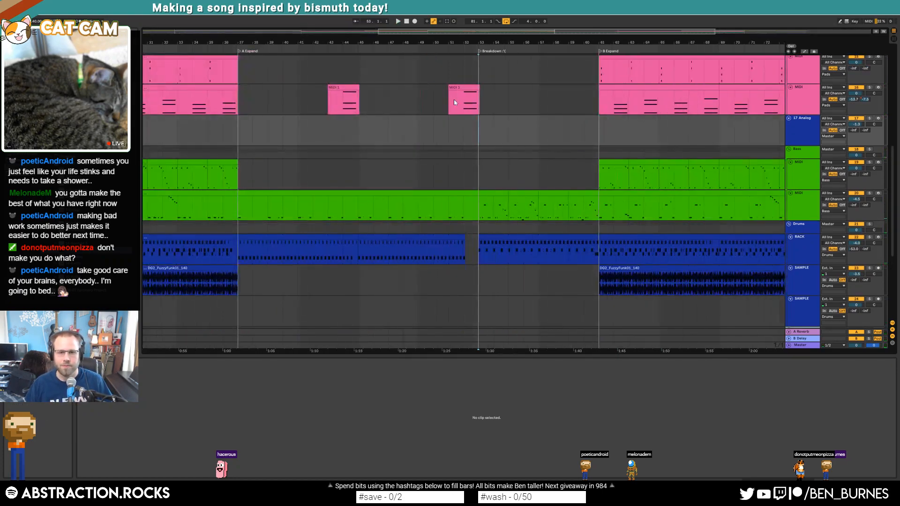
drag(494, 43, 446, 41)
scroll(561, 160, up, 4)
scroll(534, 180, down, 4)
scroll(523, 186, down, 3)
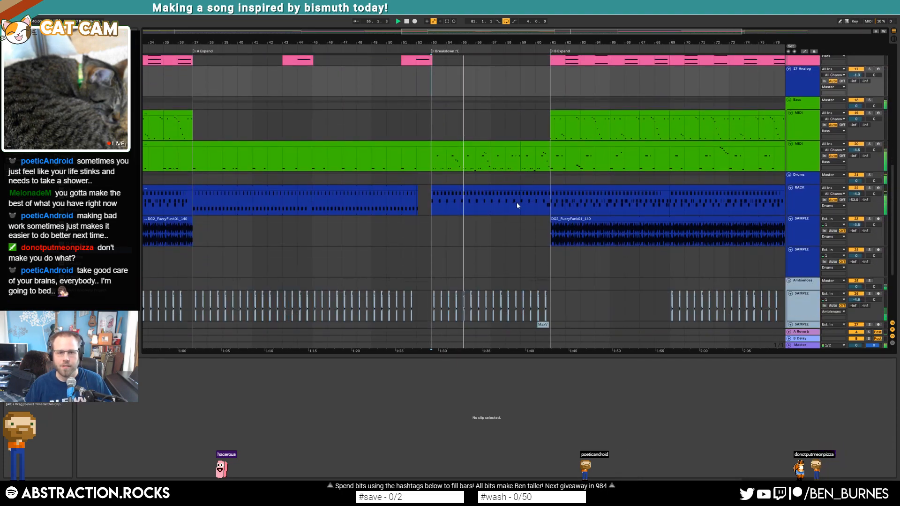
scroll(513, 203, up, 4)
Step: Copy the Breakdown bass clips from the lower Bass MIDI track to the upper one at the same position and play them
click(457, 194)
shift+click(538, 194)
key(ctrl+c)
click(435, 172)
key(ctrl+v)
key(space)
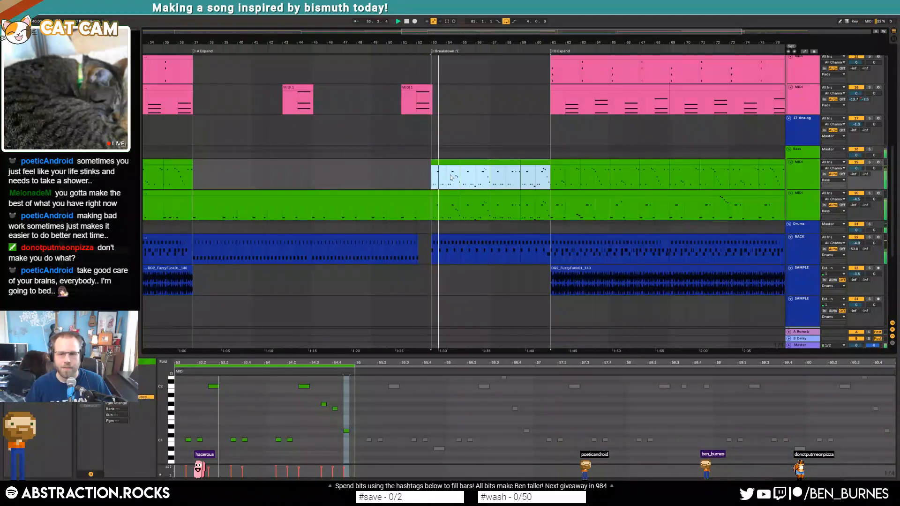
Step: Undo the bass clip copy on the upper Bass MIDI track and inspect the two short Pads chord clips in A Expand
key(ctrl+z)
scroll(465, 179, up, 3)
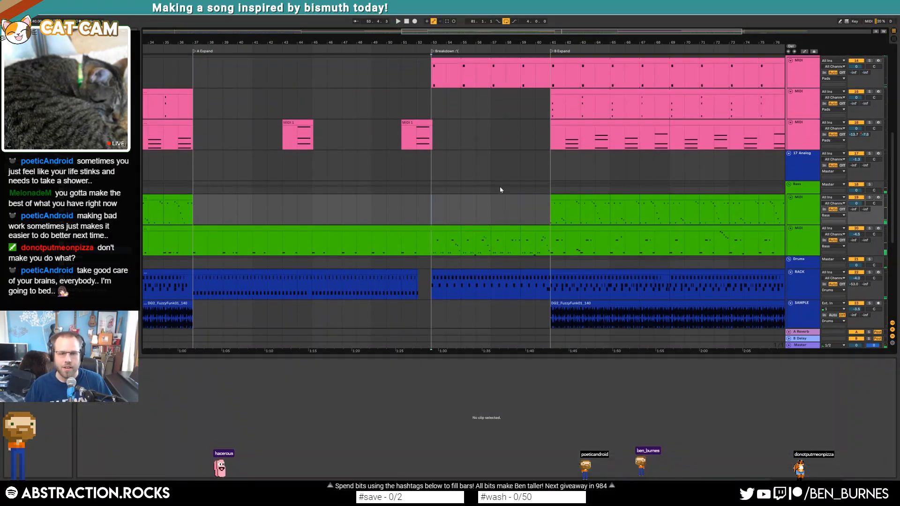
click(429, 202)
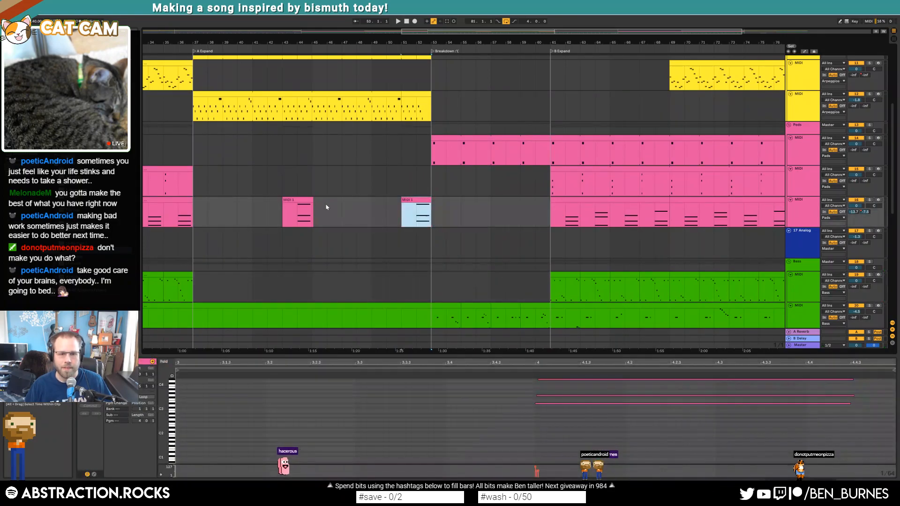
click(311, 200)
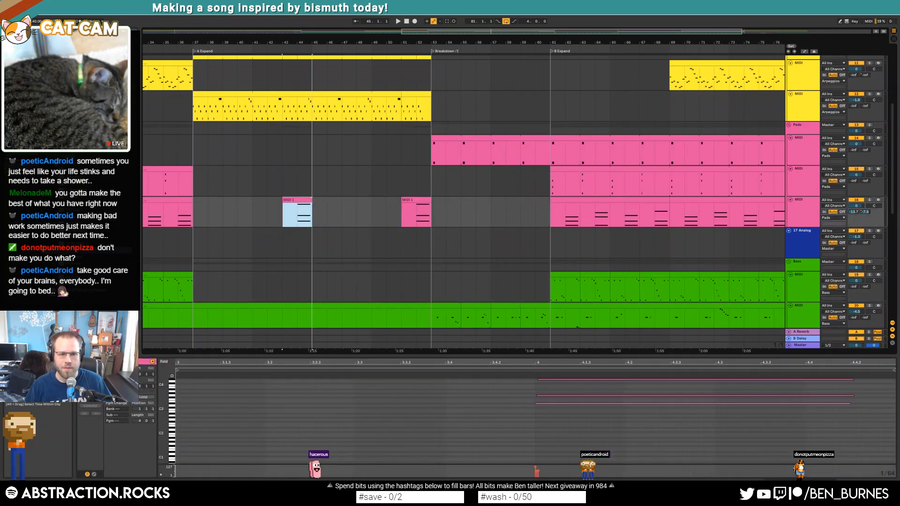
click(342, 212)
scroll(491, 208, down, 2)
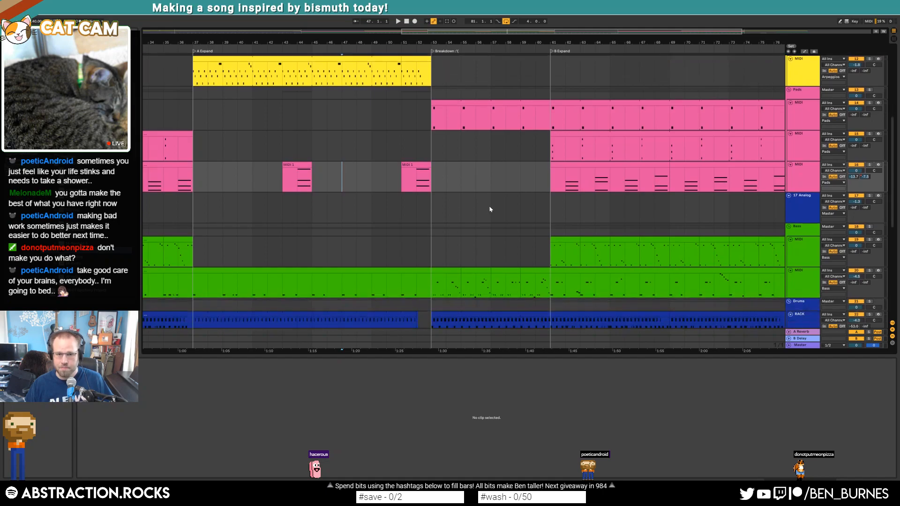
Step: Show the whole arrangement and listen to the opening bars of Breakdown
key(w)
click(533, 276)
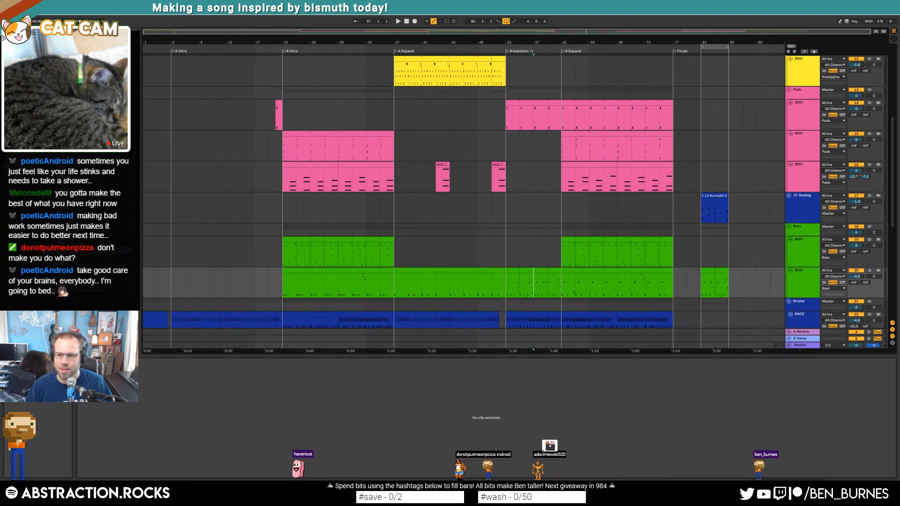
click(505, 157)
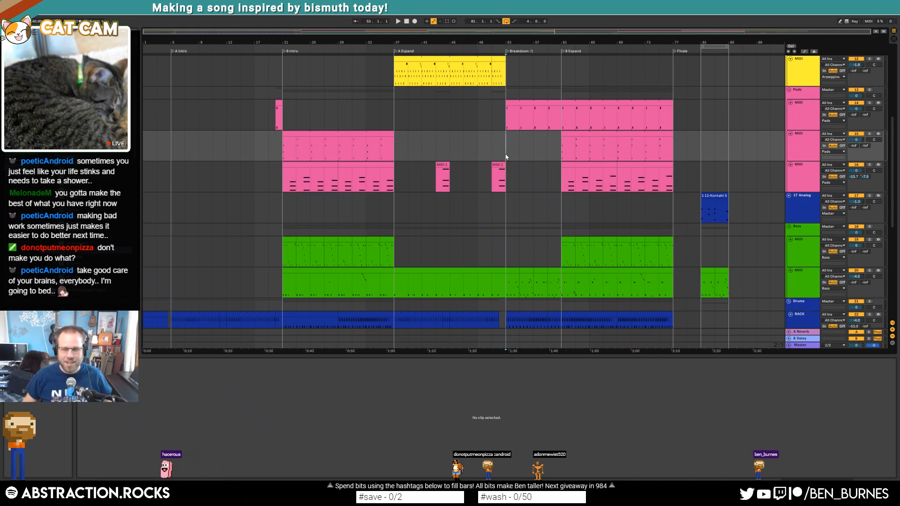
key(space)
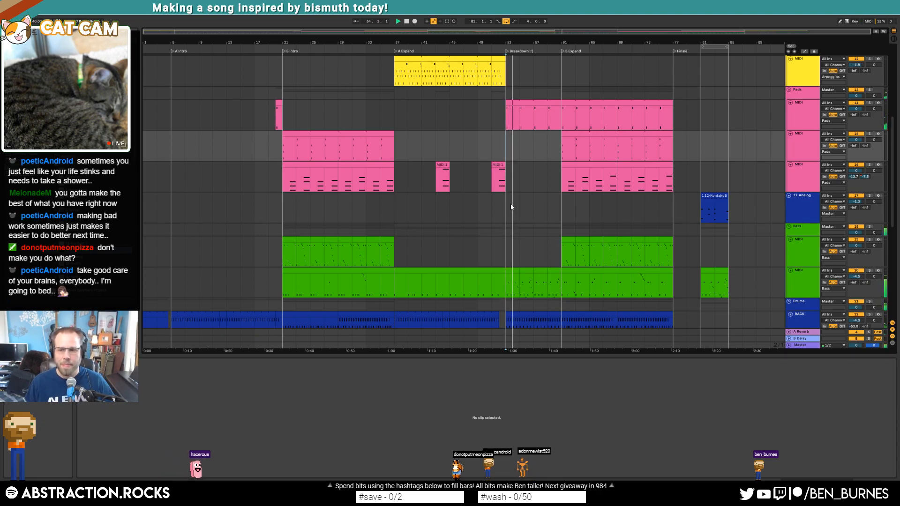
key(space)
Step: Automate the lower Bass track's Analog F1 Freq to rise in a curve from Breakdown's start to B Expand, and play it
click(501, 271)
key(a)
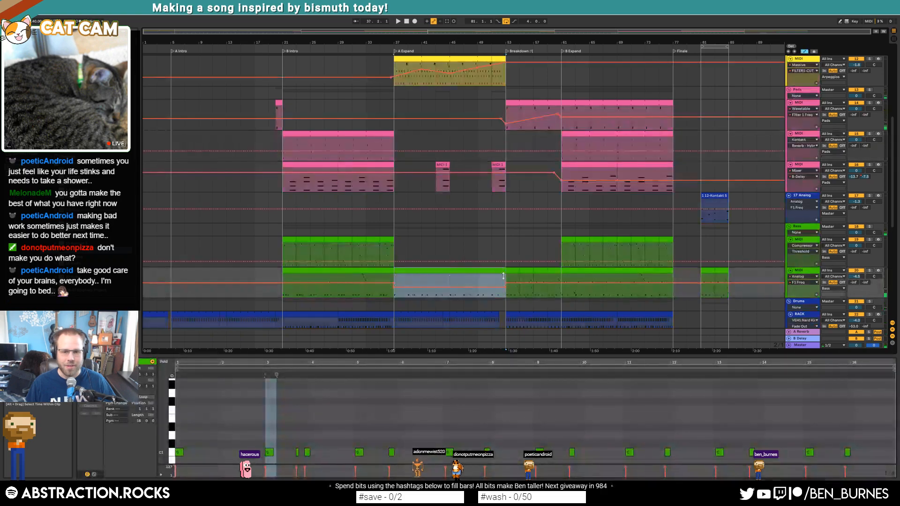
click(561, 284)
click(505, 282)
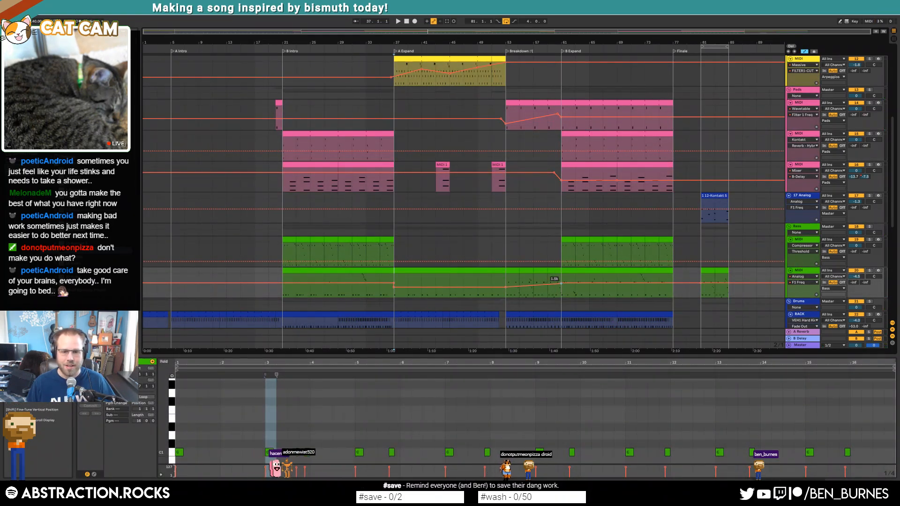
drag(533, 285, 533, 289)
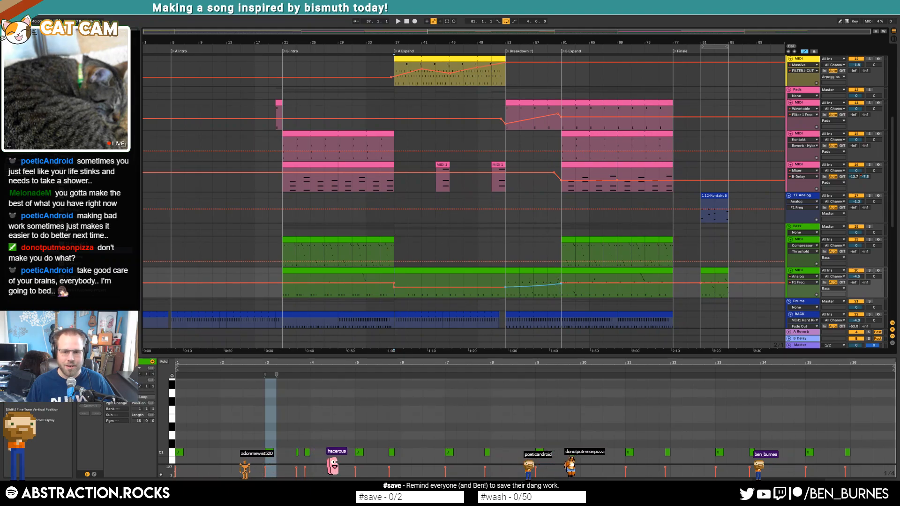
click(500, 276)
key(space)
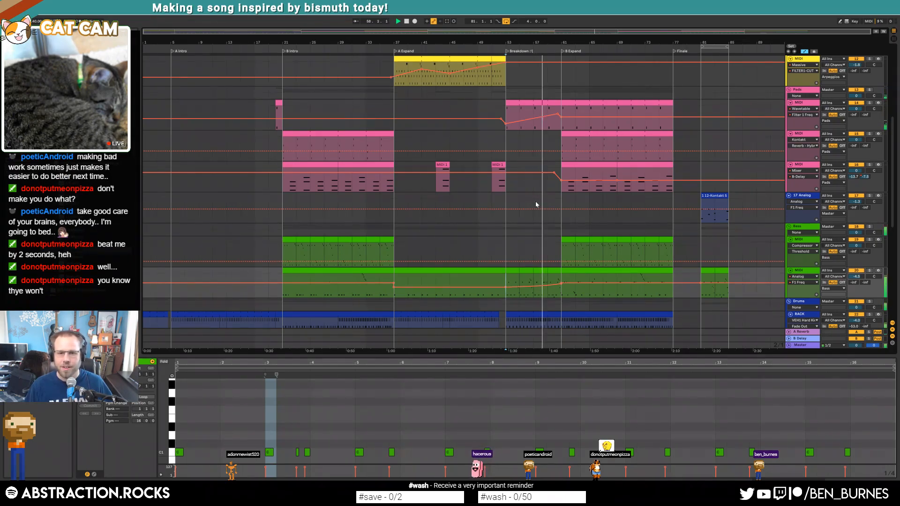
Step: Review all tracks around Breakdown and listen from A Expand into Breakdown
scroll(530, 204, up, 10)
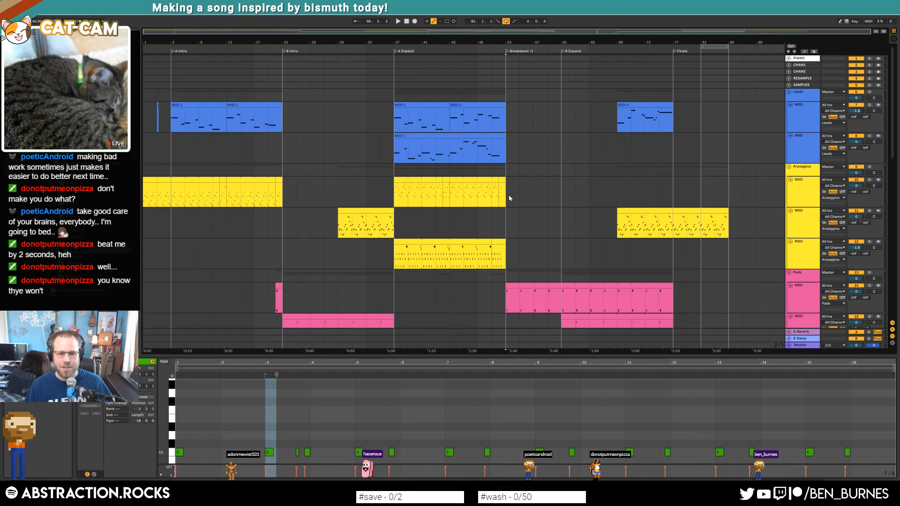
scroll(539, 216, down, 5)
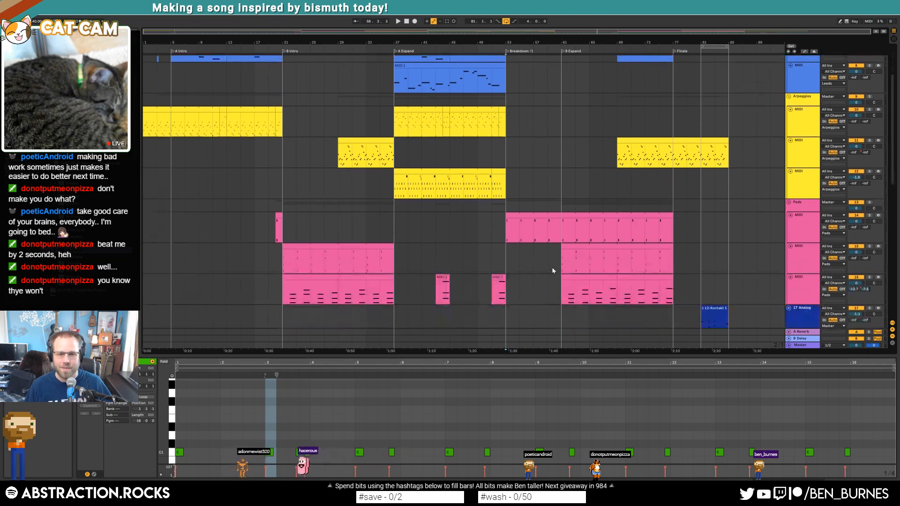
scroll(552, 270, down, 5)
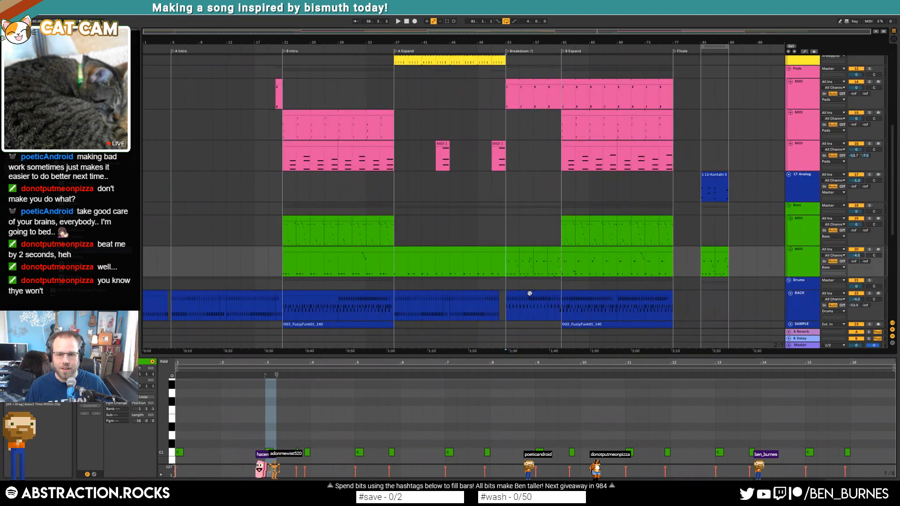
scroll(530, 293, down, 5)
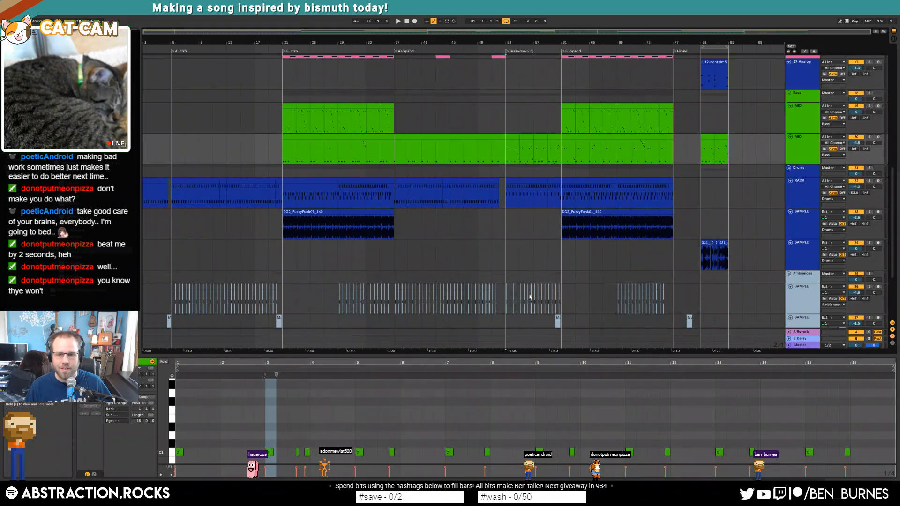
scroll(529, 298, up, 5)
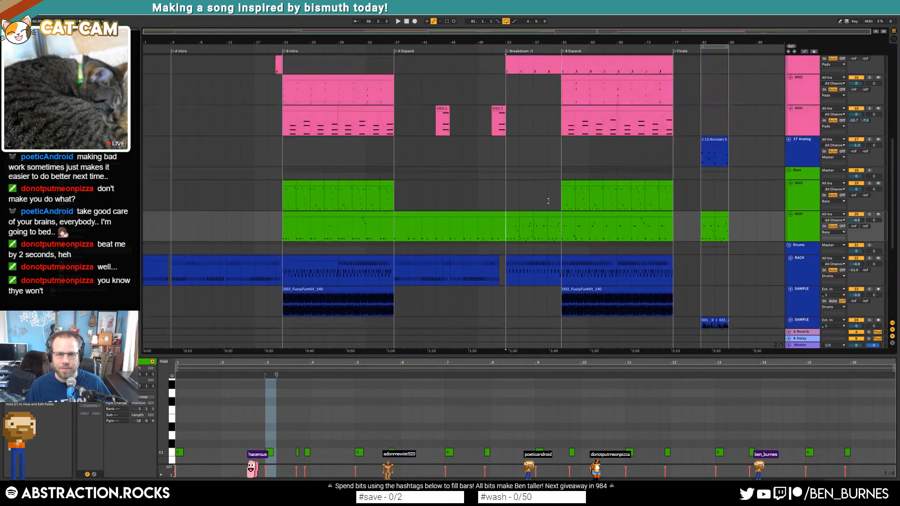
click(423, 49)
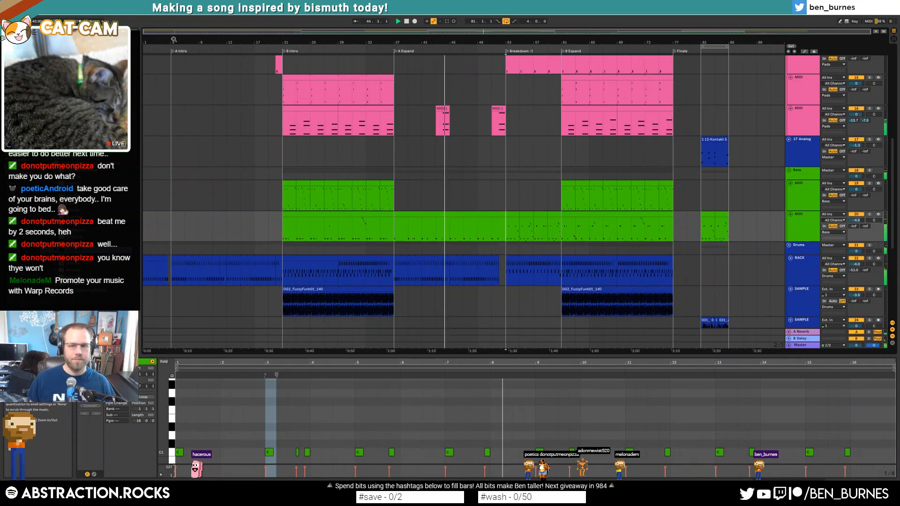
scroll(463, 176, up, 4)
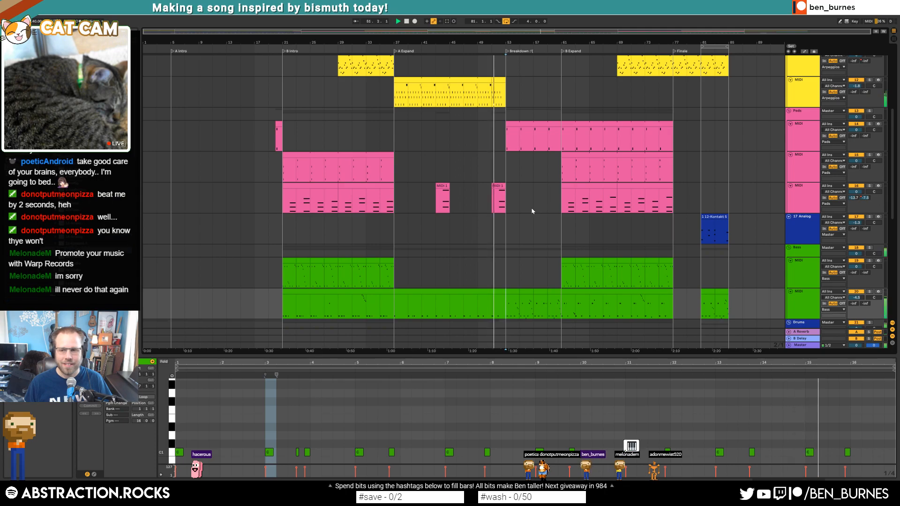
scroll(532, 212, down, 3)
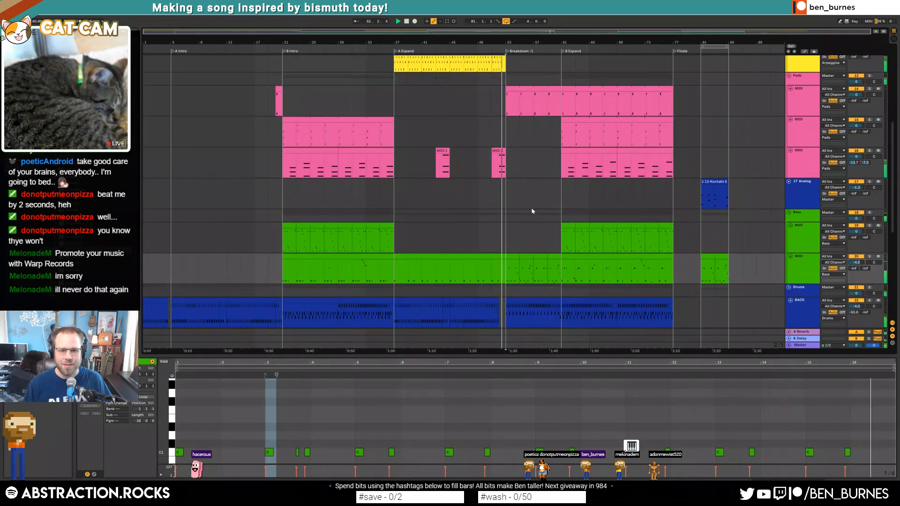
scroll(532, 212, down, 10)
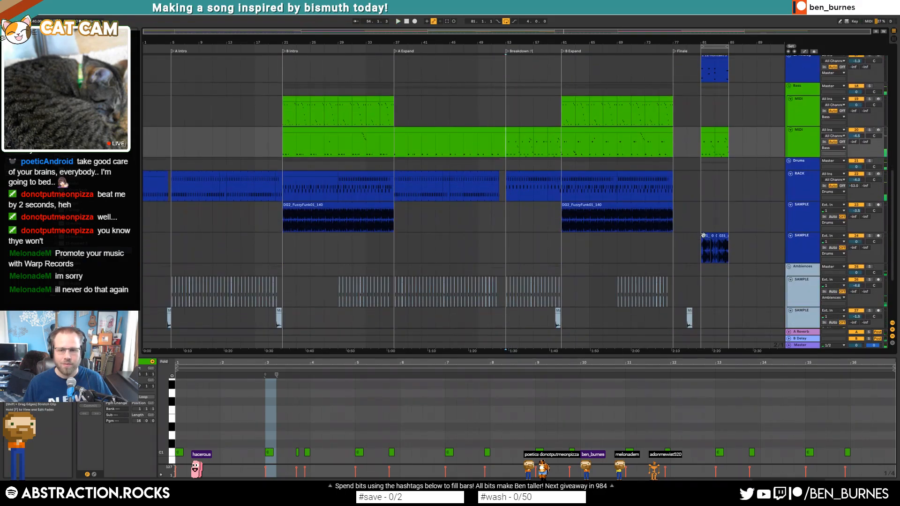
Step: Copy the four-bar sample drum clips from bar 81 to Breakdown's start and duplicate them to fill the eight-bar section
click(721, 234)
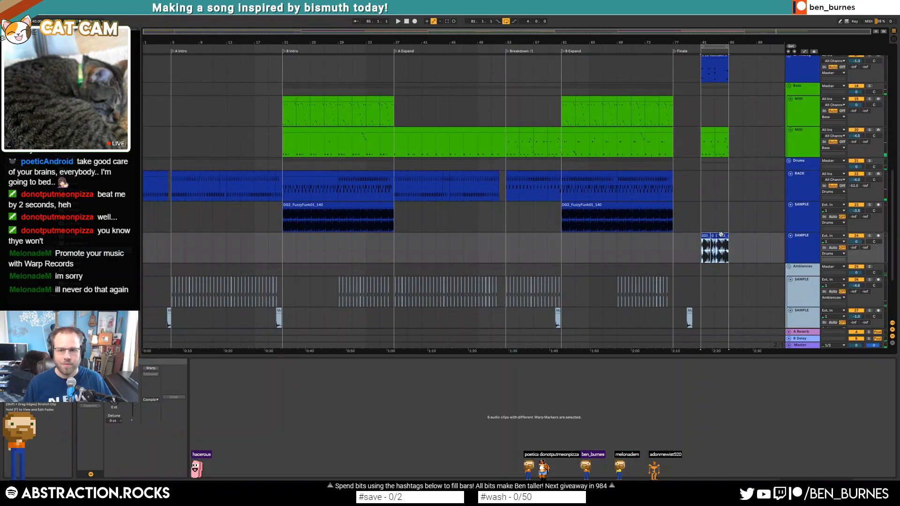
click(510, 240)
key(ctrl+v)
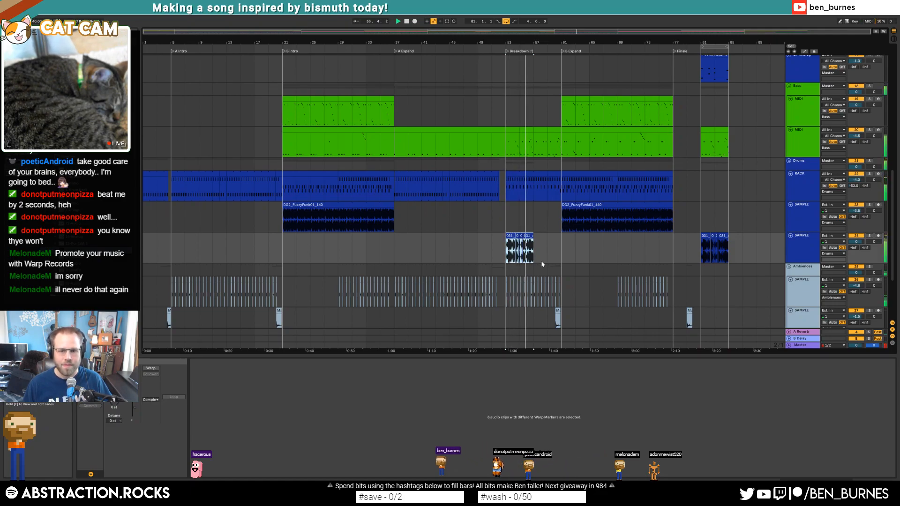
key(ctrl+d)
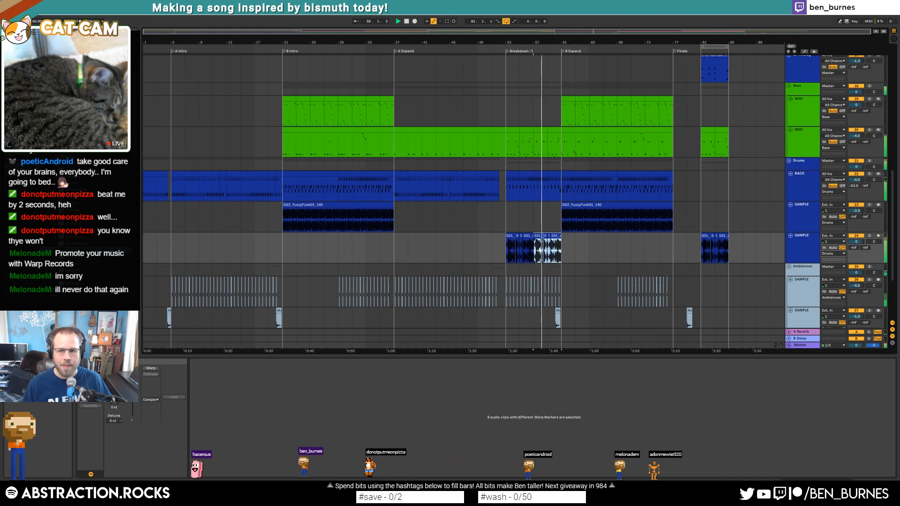
key(space)
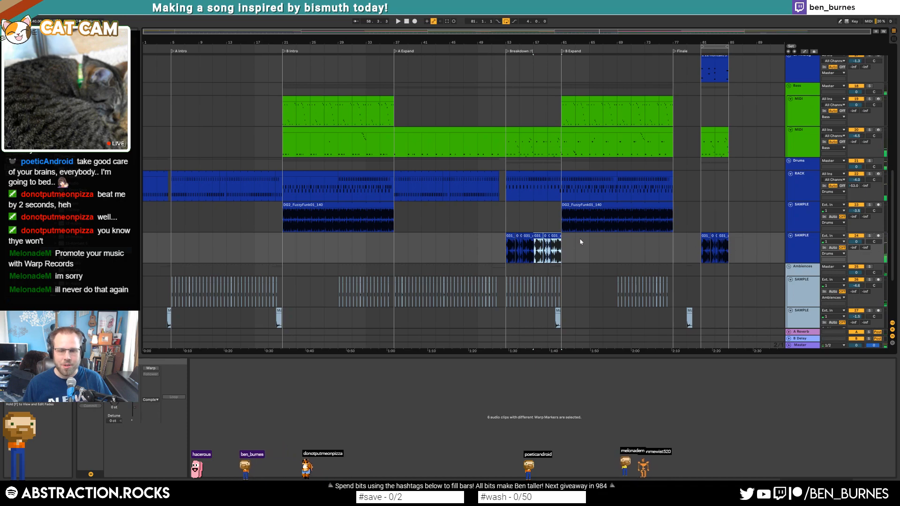
drag(564, 248, 504, 247)
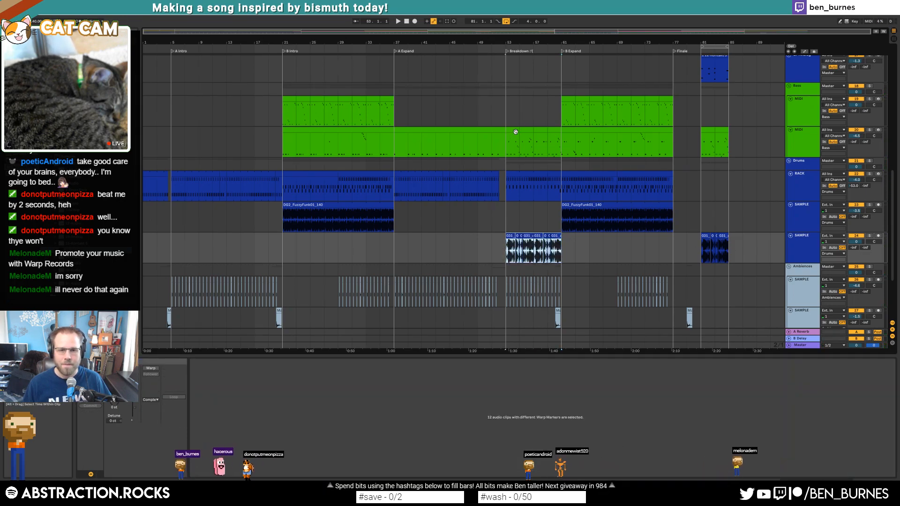
Step: Deactivate the C2 note at 1.2.3 and the C1 note at 1.4 in the first Breakdown bass clip
click(513, 136)
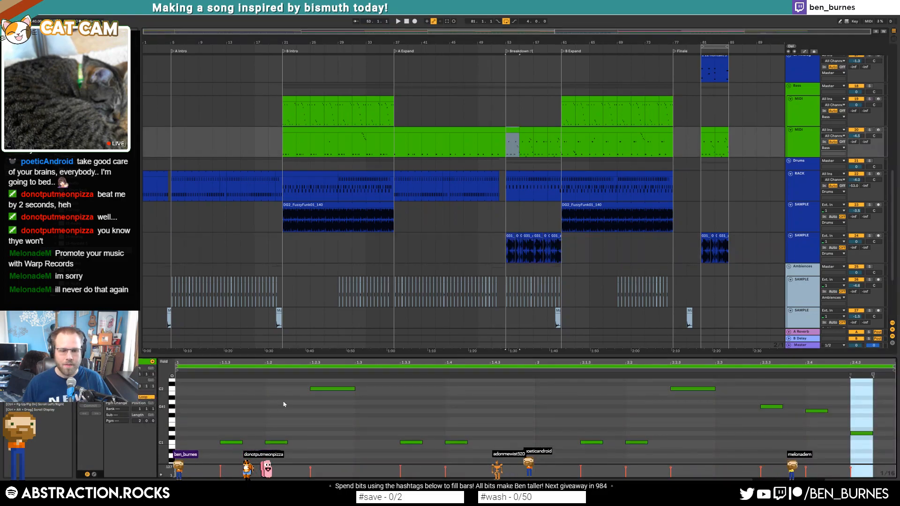
click(313, 389)
key(space)
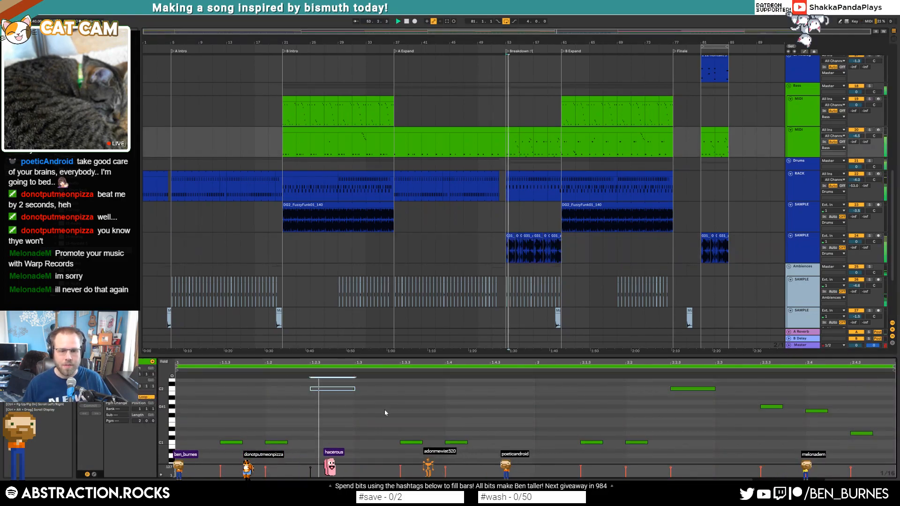
click(456, 442)
key(0)
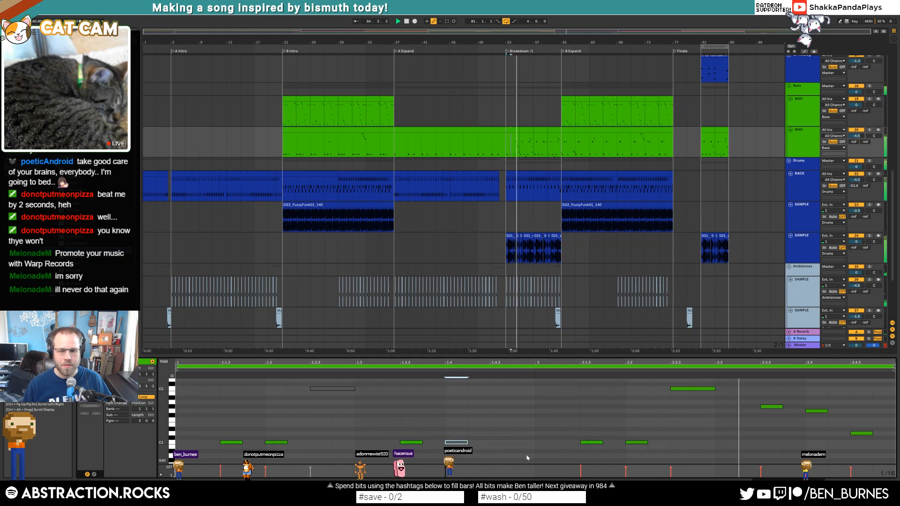
Step: Deactivate the C2 note at 1.2.3 in the second Breakdown bass clip and select its low note at 1.4.3
click(527, 132)
drag(285, 382, 373, 412)
key(0)
click(511, 451)
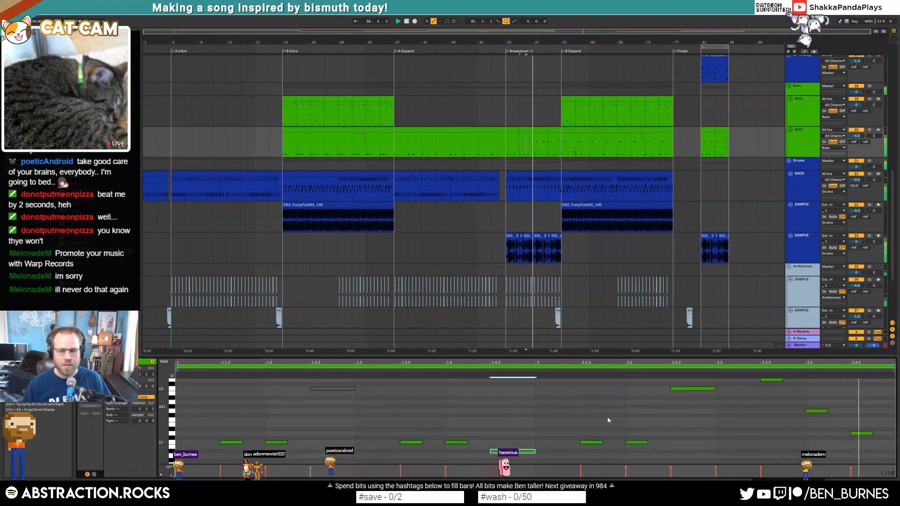
click(631, 426)
key(space)
Step: Select the C1 notes at 1.2 and 2.1.3 in the third Breakdown bass clip
click(542, 130)
click(281, 407)
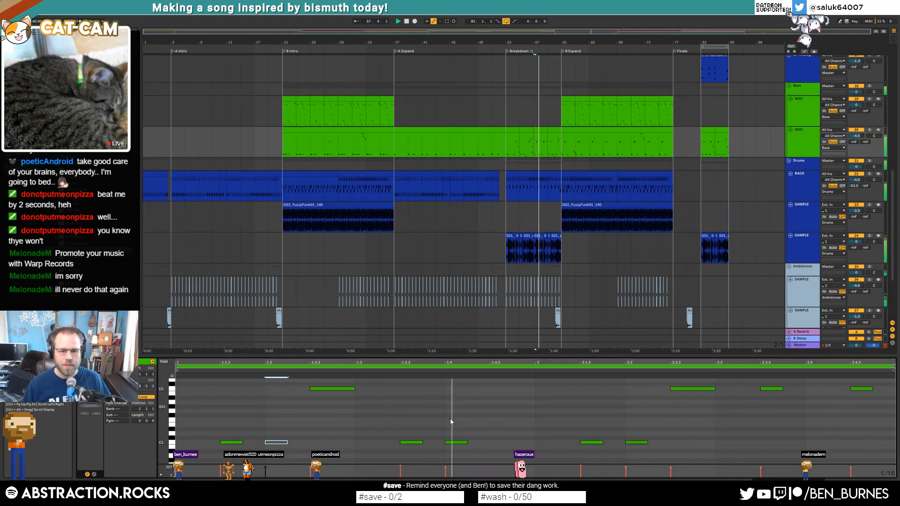
click(591, 442)
Step: Deactivate the C1 notes at 1.2, 1.4 and 2.1.3 in the fourth Breakdown bass clip, keeping its C2 note at 1.2.3 active
click(556, 130)
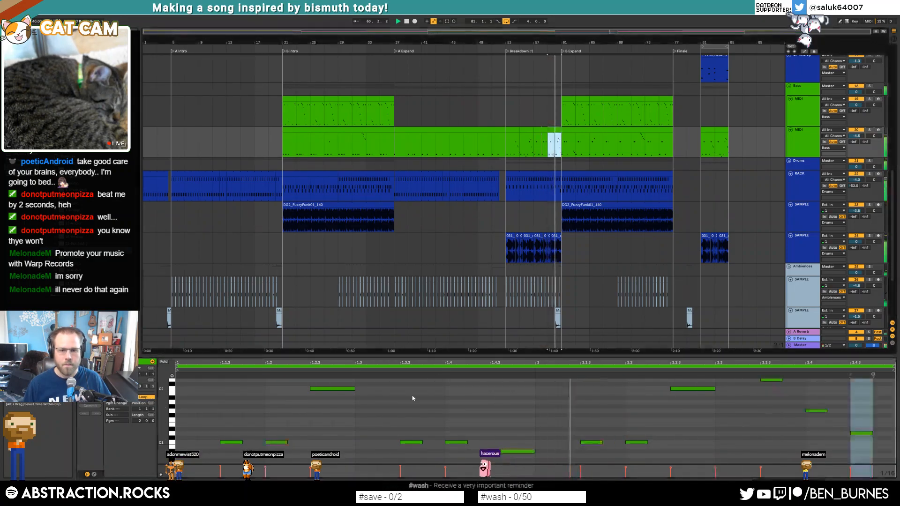
drag(279, 386, 354, 454)
key(space)
key(0)
click(456, 442)
key(0)
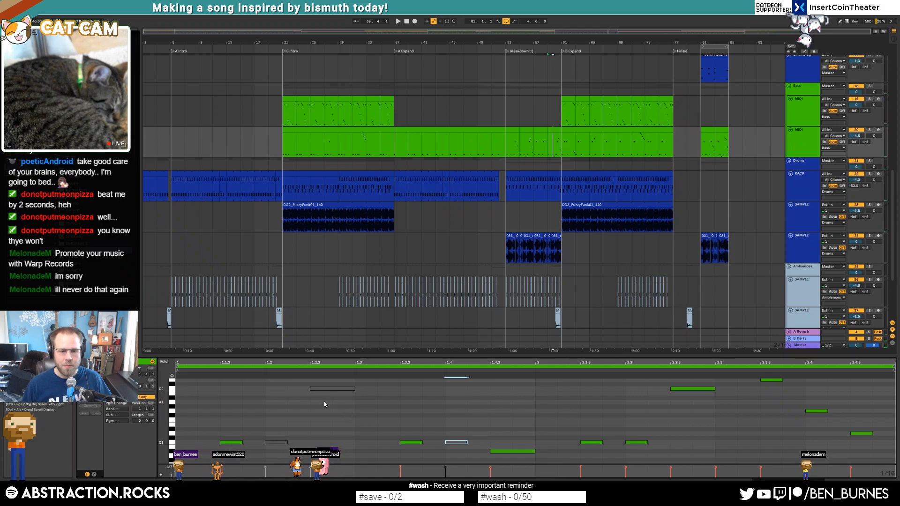
click(333, 389)
click(592, 442)
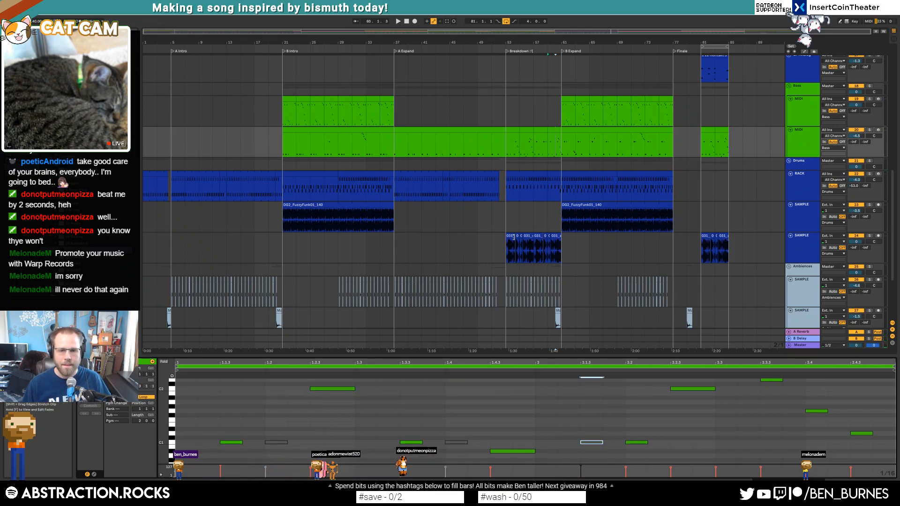
Step: Move the whole run of trap drum clips from the Breakdown to start at bar 81
scroll(515, 248, up, 4)
key(space)
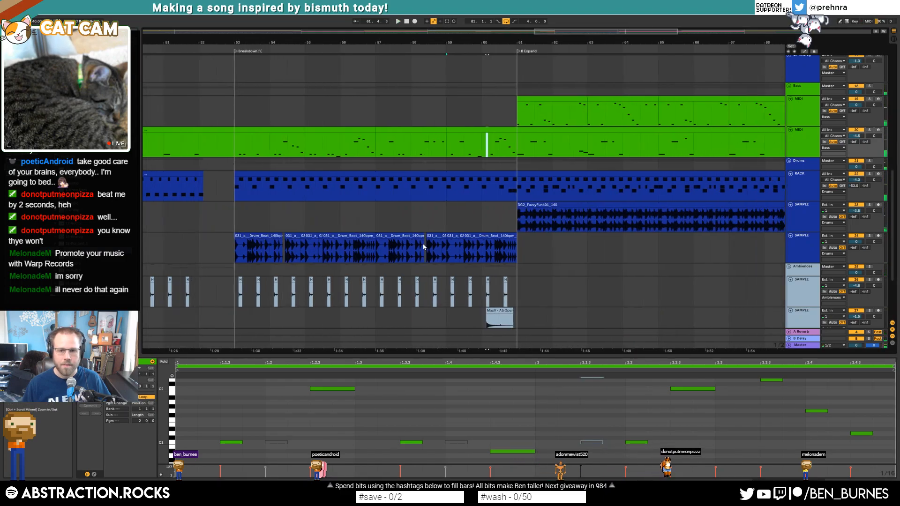
click(258, 237)
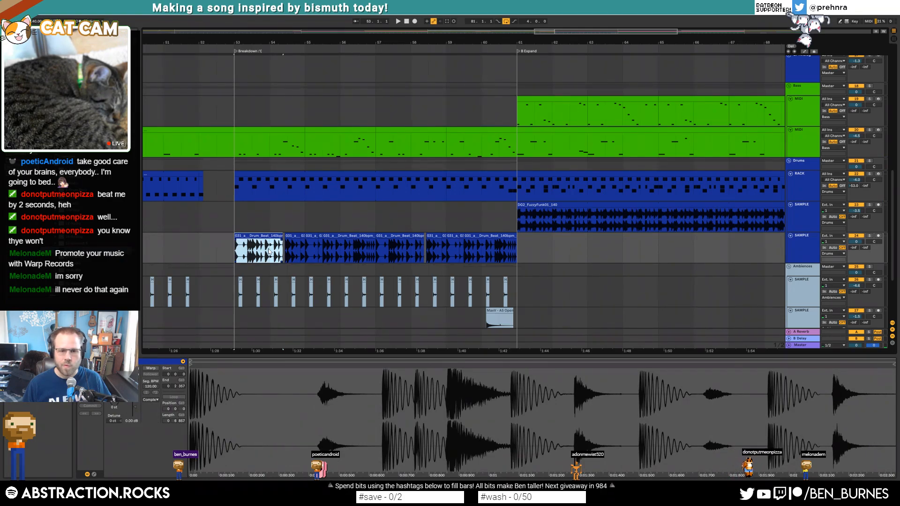
shift+click(515, 236)
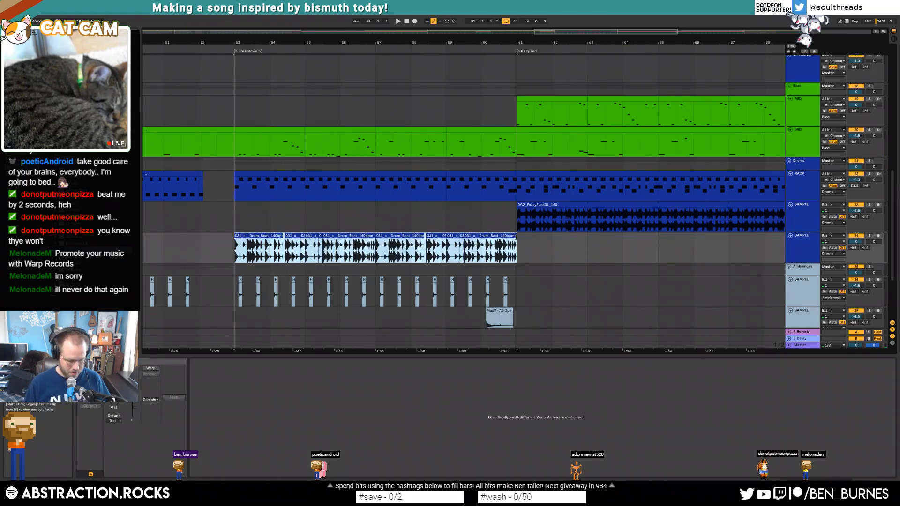
key(Delete)
mouse_move(592, 33)
mouse_down()
mouse_move(576, 24)
mouse_move(575, 33)
mouse_up()
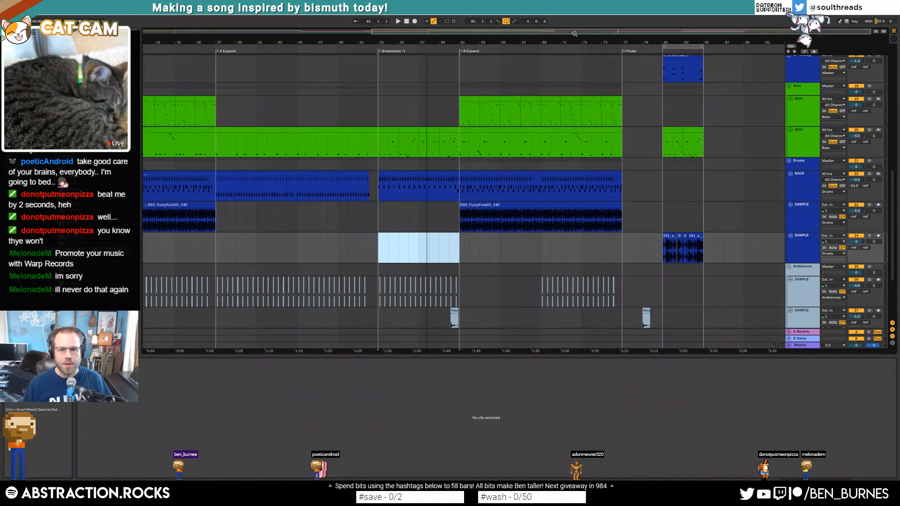
click(668, 238)
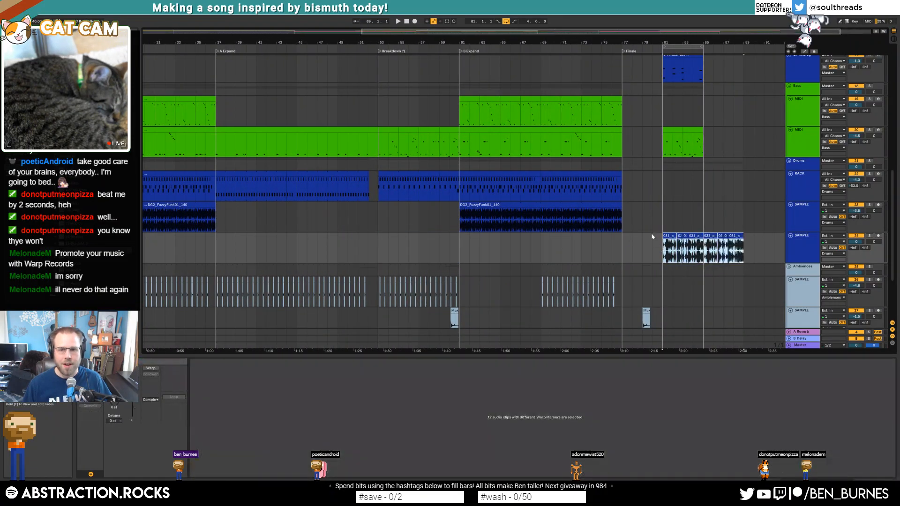
Step: Extend the 17 Analog track's Kontakt clip from bar 85 to bar 89
scroll(651, 225, up, 3)
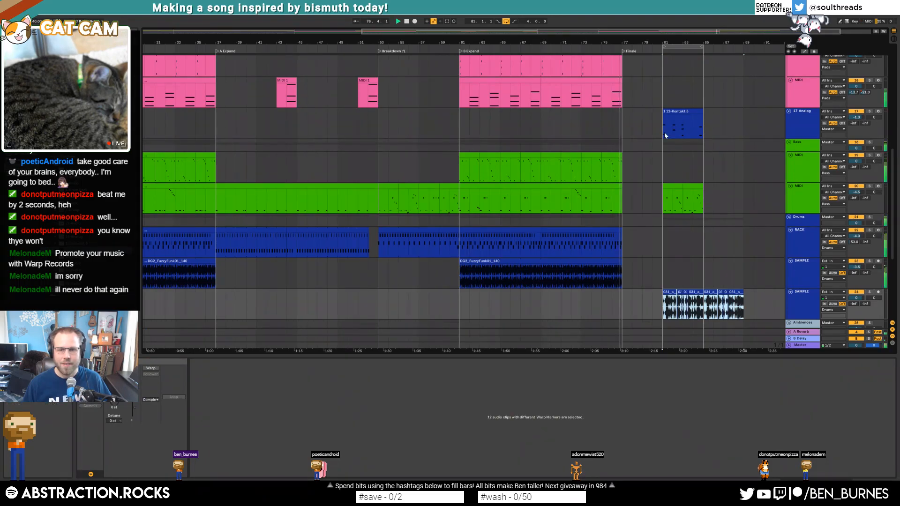
scroll(704, 147, up, 1)
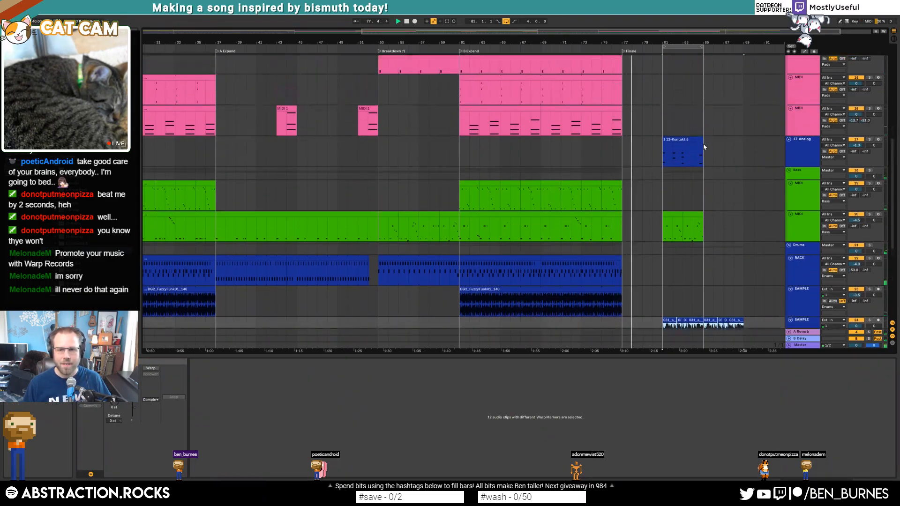
click(700, 140)
drag(702, 140, 743, 140)
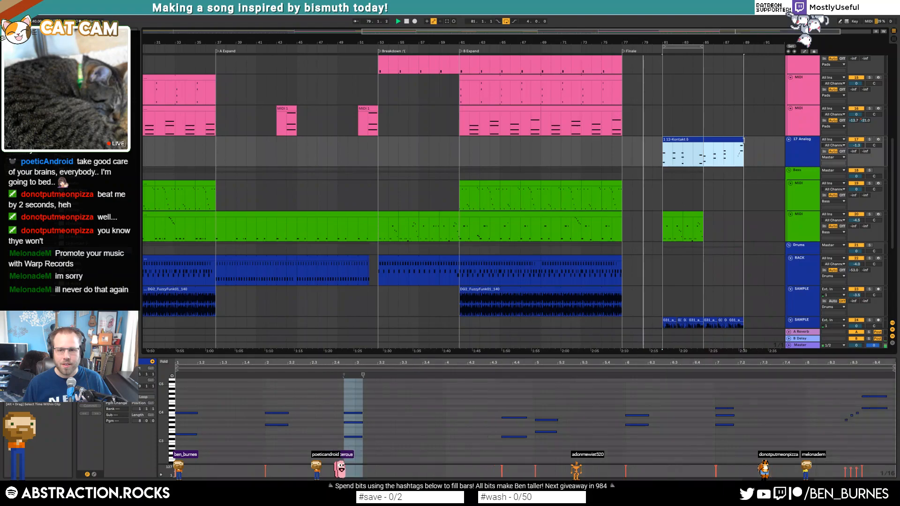
Step: Duplicate the bass clips at bars 81 to 85 so they reach bar 89, and extend the loop range to bar 89
drag(700, 223, 665, 222)
key(ctrl+d)
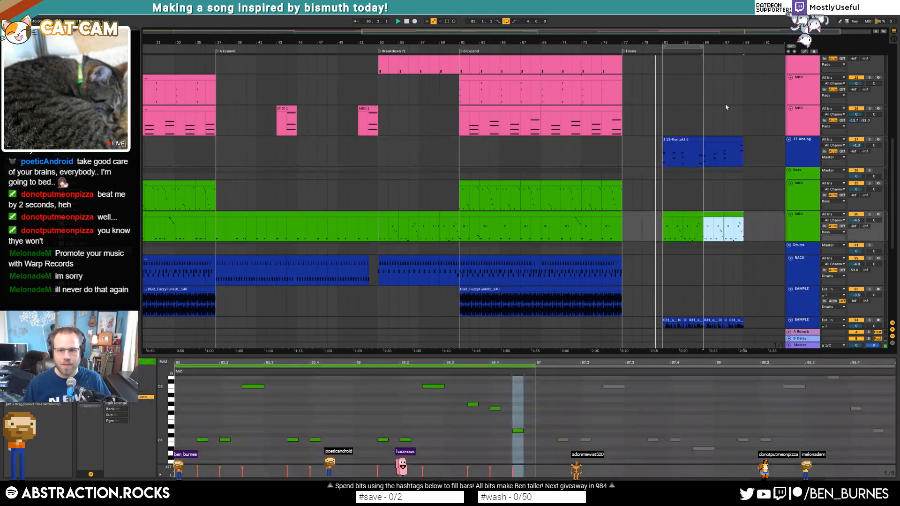
drag(701, 48, 744, 48)
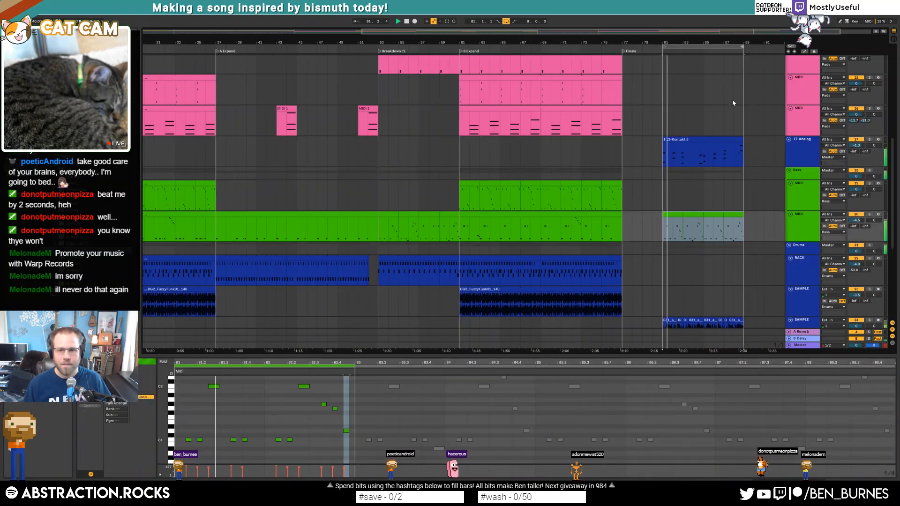
Step: Try extending the arpeggio clip in the Finale from bar 85 to bar 89
scroll(732, 117, up, 2)
scroll(732, 120, up, 2)
drag(701, 83, 743, 83)
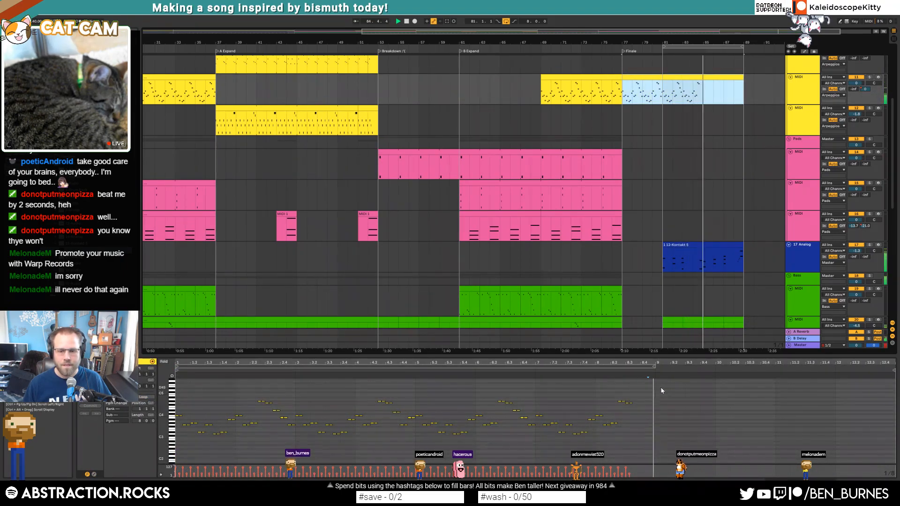
key(space)
Step: Replace the notes in bars 5 to 8 of the Analog clip with a duplicate of its first four bars
click(713, 245)
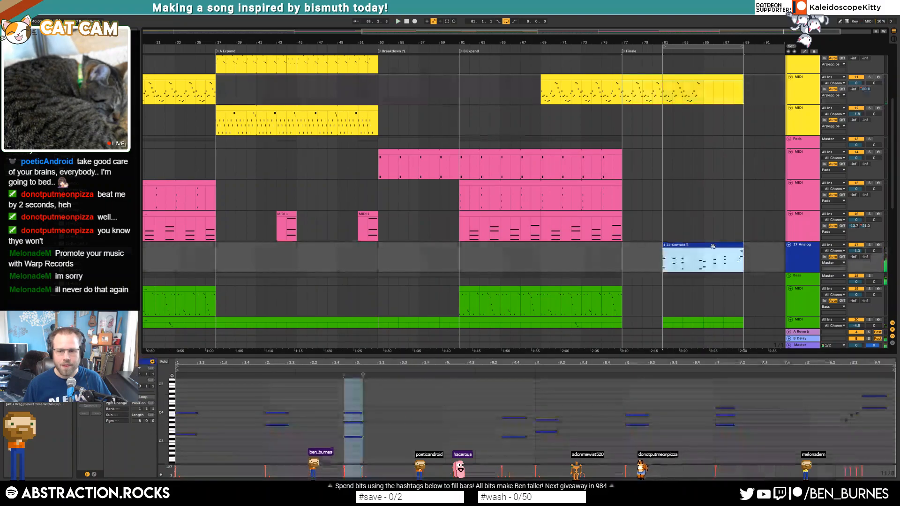
click(549, 405)
drag(735, 459, 881, 460)
key(Delete)
key(ctrl+a)
key(ctrl+d)
key(space)
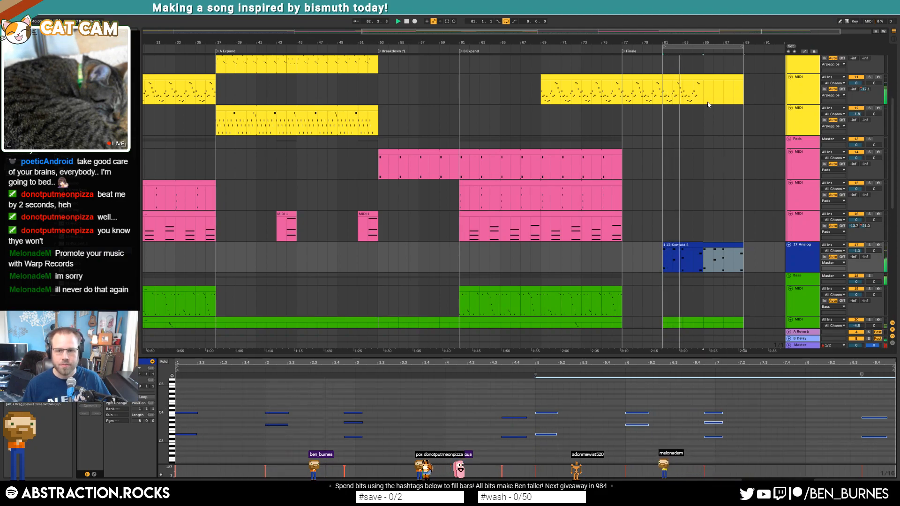
Step: Place the Finale arpeggio clip at bars 81 to 89 and turn off loop playback
click(712, 84)
drag(711, 83, 741, 81)
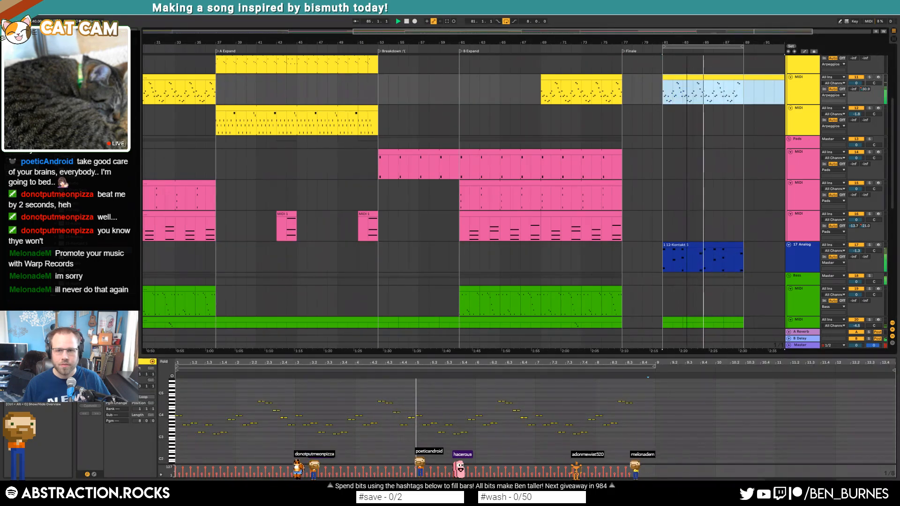
drag(722, 32, 758, 31)
drag(734, 78, 693, 78)
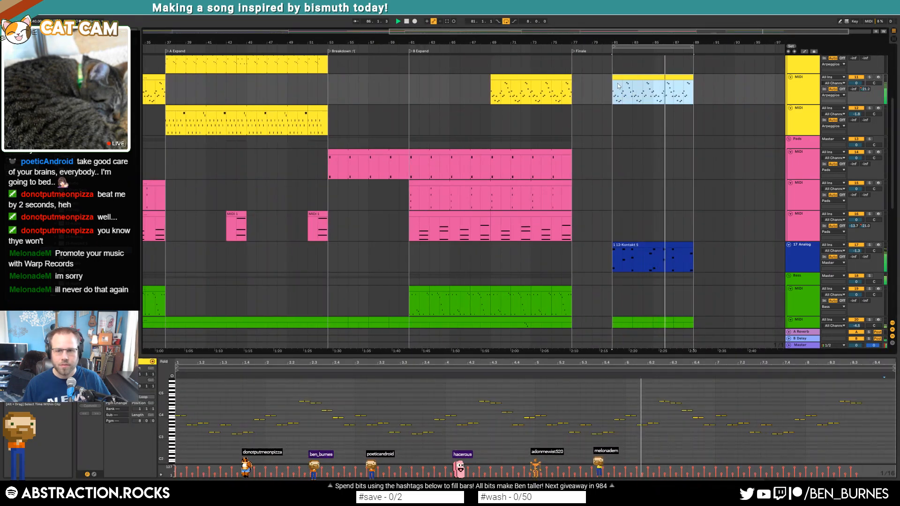
mouse_move(570, 78)
mouse_down()
mouse_move(611, 81)
mouse_move(571, 80)
mouse_up()
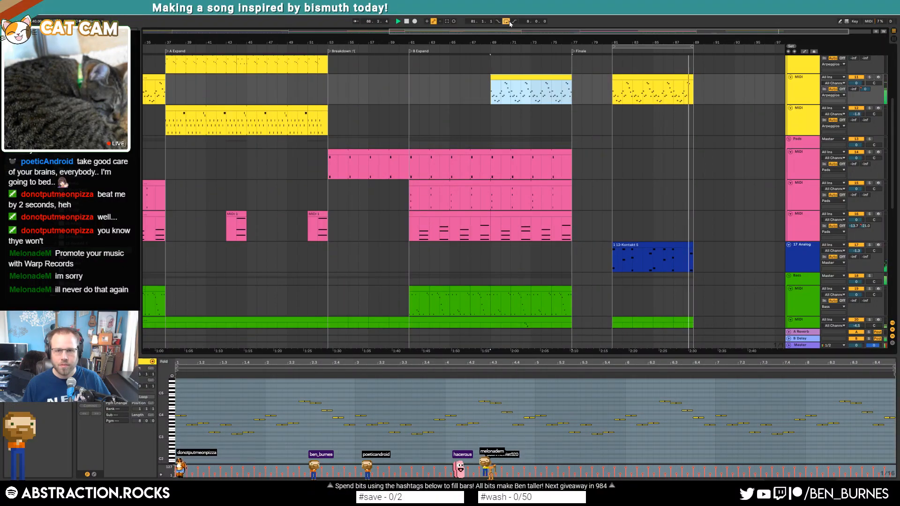
Step: Try shortening the Analog clip to end at bar 88, and restore its end to bar 89
click(686, 244)
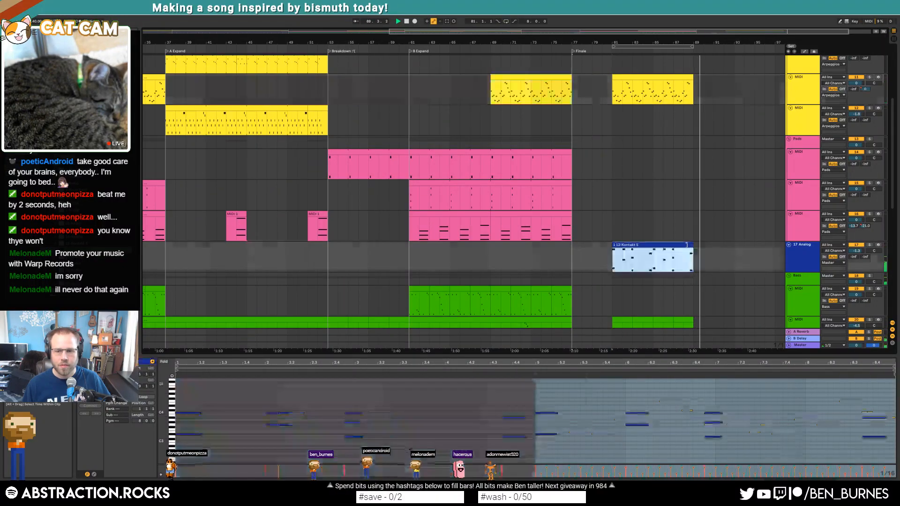
drag(692, 256, 684, 255)
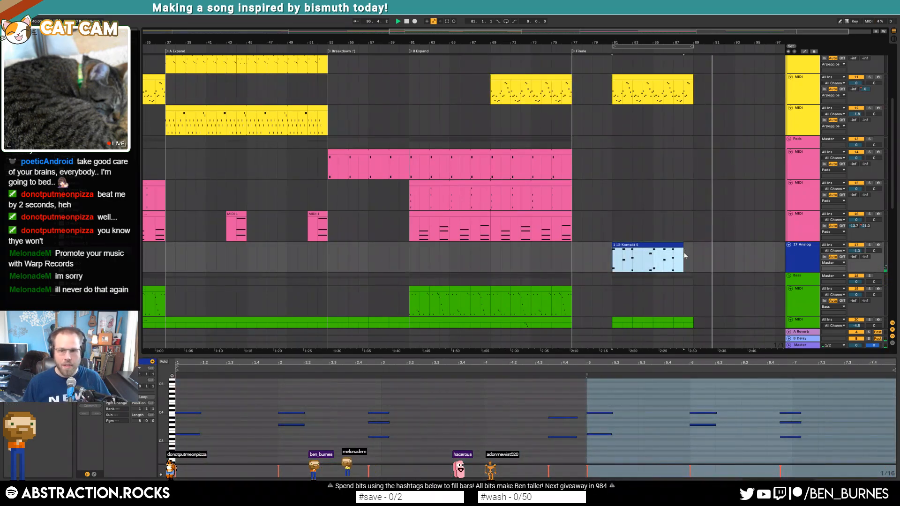
drag(683, 246, 692, 246)
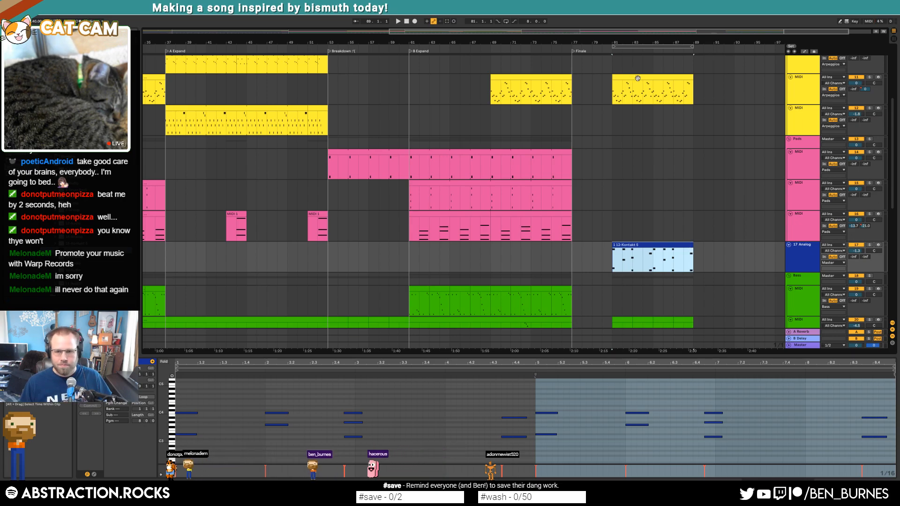
Step: Move the arpeggio clip to the Finale's start at bar 77 and the Analog clip to the Breakdown's start at bar 53
drag(637, 78, 593, 80)
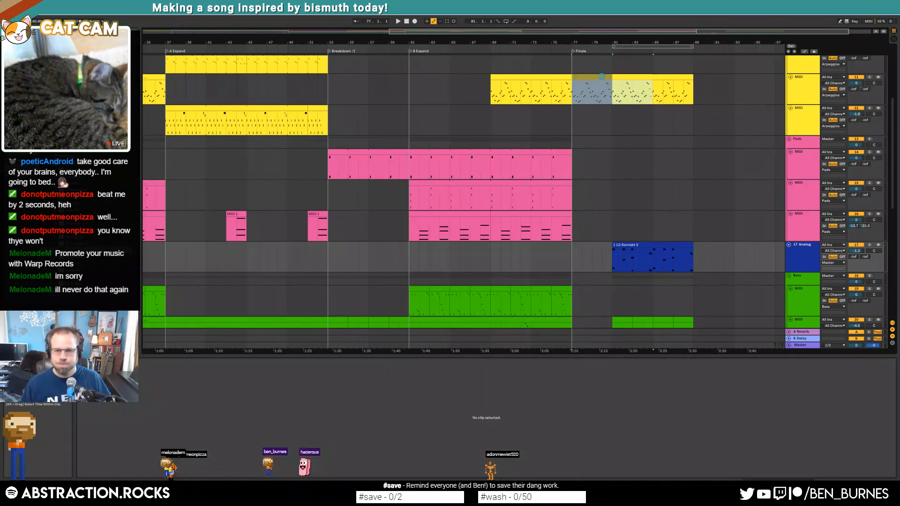
scroll(649, 197, down, 3)
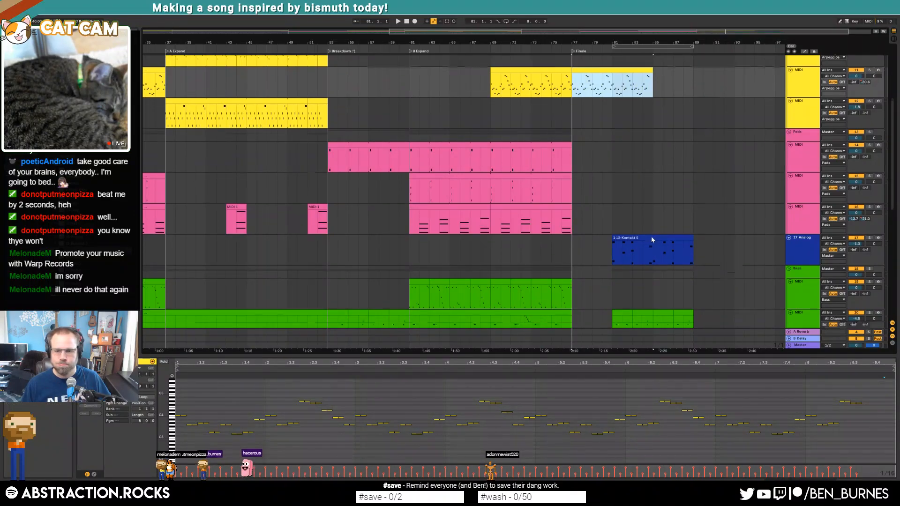
drag(646, 205, 362, 205)
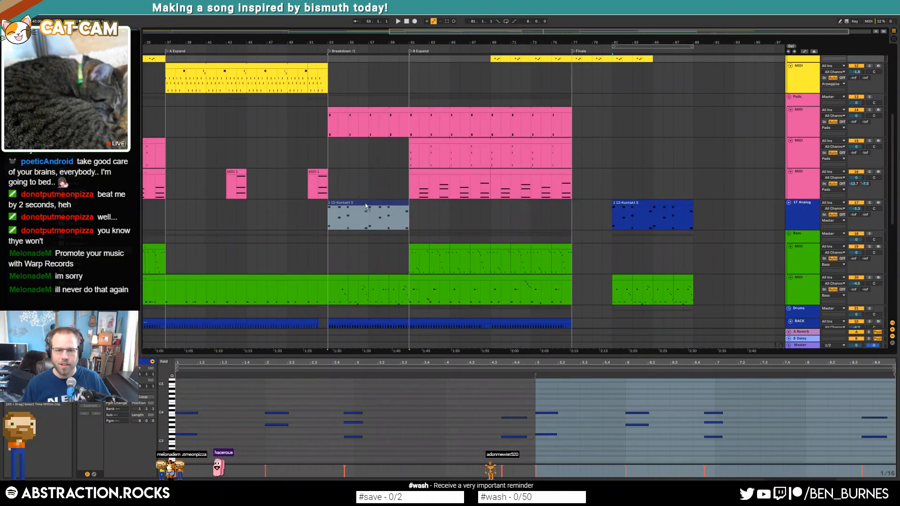
Step: Delete the bass clips between bars 81 and 89
scroll(609, 224, down, 5)
click(624, 201)
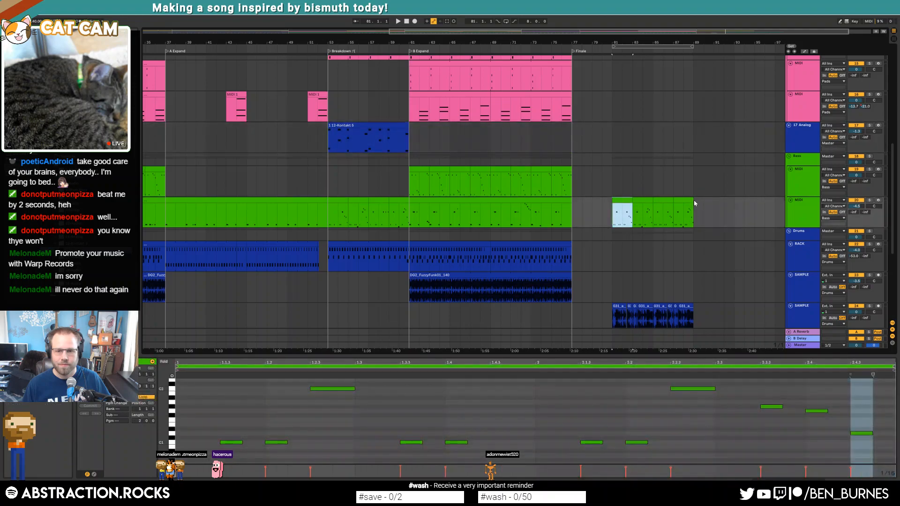
click(644, 254)
Step: Move all the trap drum clips from bar 81 to the start of the Breakdown at bar 53
scroll(623, 258, down, 3)
drag(618, 263, 335, 266)
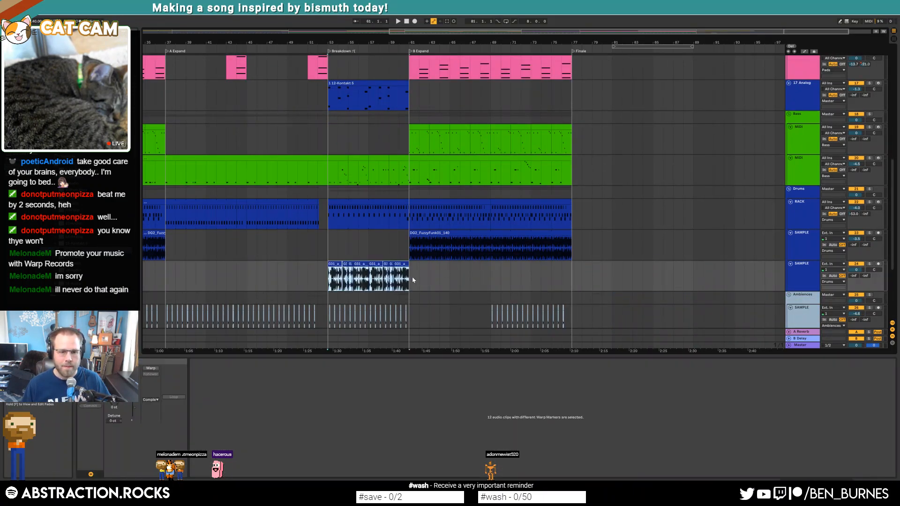
scroll(598, 280, down, 2)
scroll(598, 279, up, 3)
scroll(596, 276, down, 5)
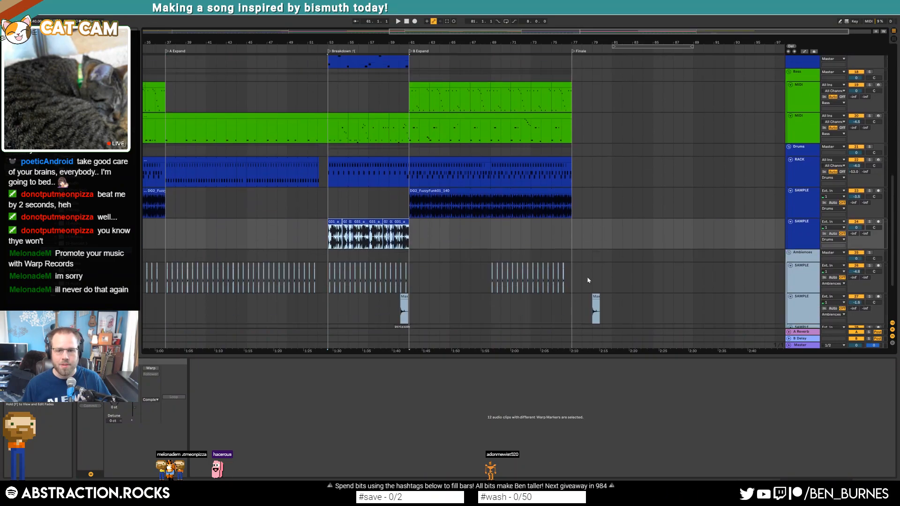
scroll(609, 262, up, 8)
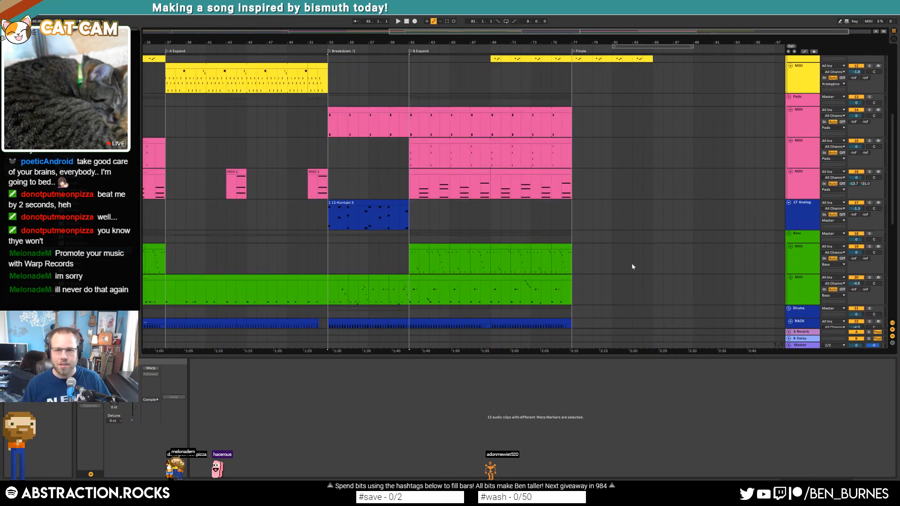
Step: Move the loop range onto the Breakdown and show the tracks' automation
drag(637, 45, 362, 56)
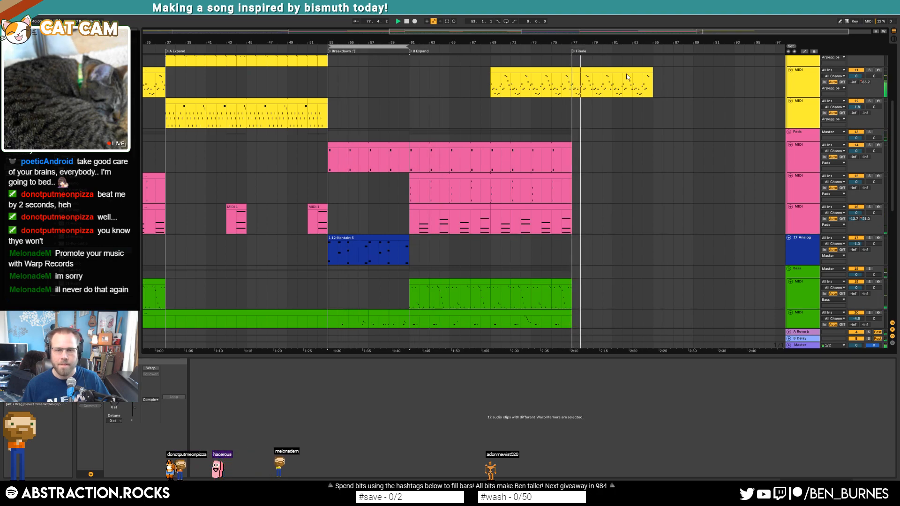
key(a)
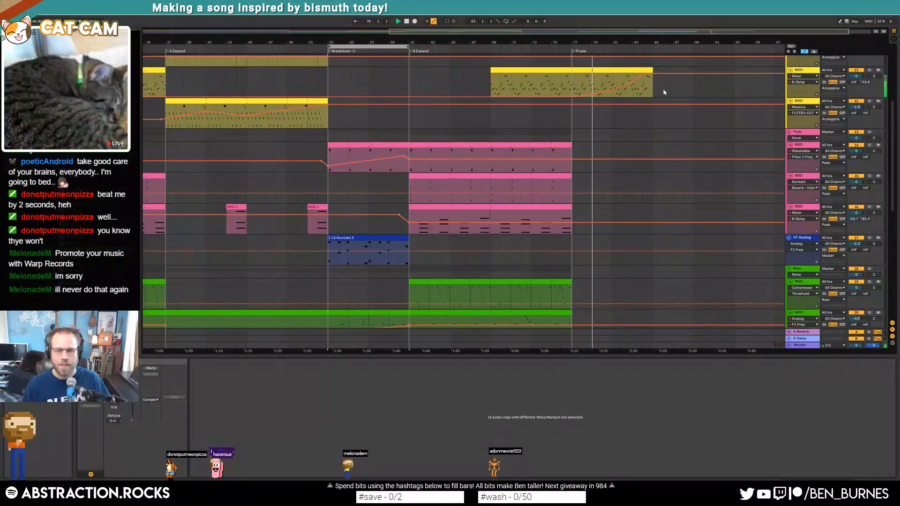
scroll(645, 184, down, 6)
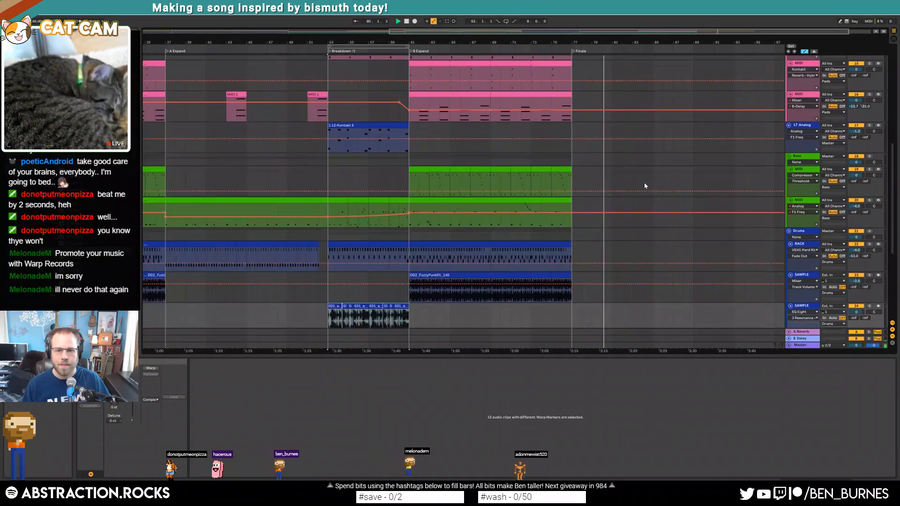
scroll(644, 186, down, 2)
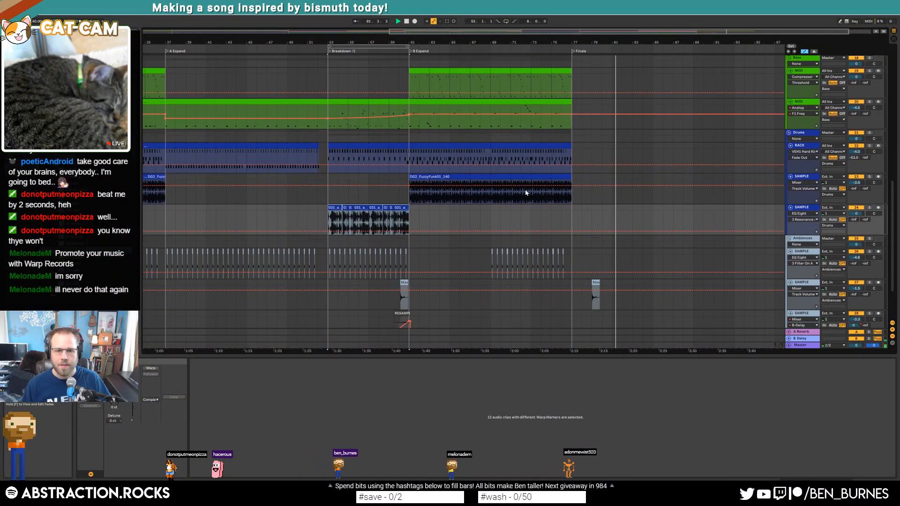
scroll(813, 177, up, 2)
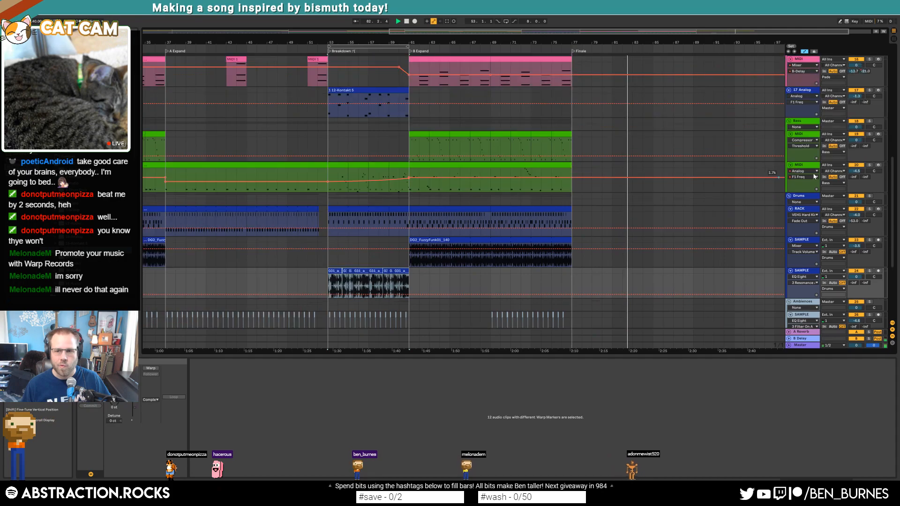
Step: Insert a new MIDI track directly below the second bass track and stop playback
click(806, 168)
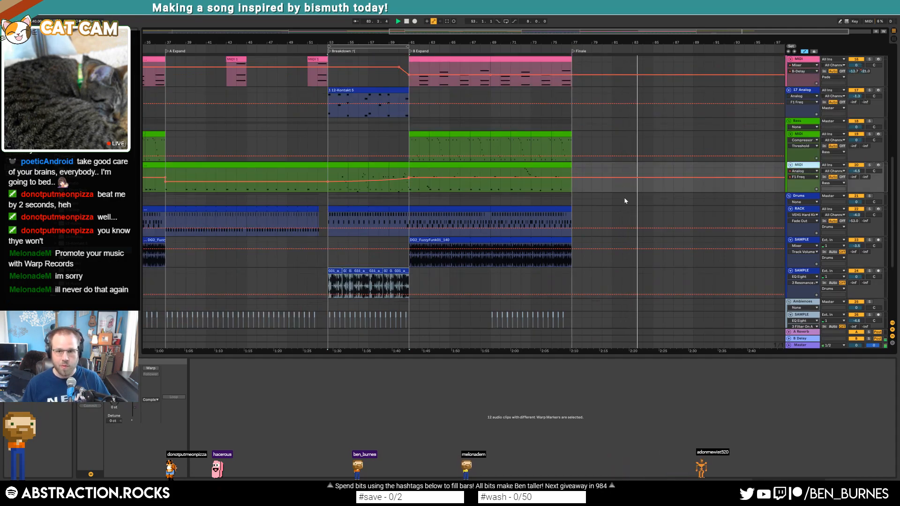
key(ctrl+shift+t)
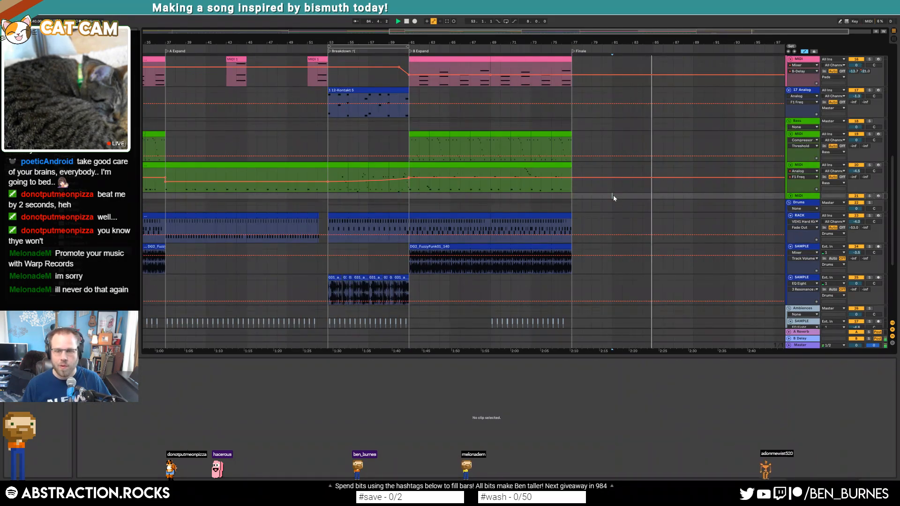
scroll(616, 196, up, 1)
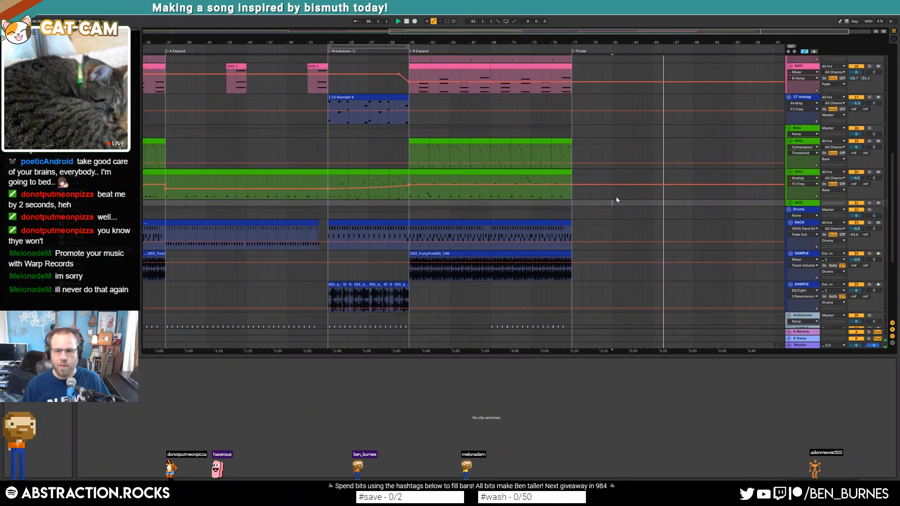
key(space)
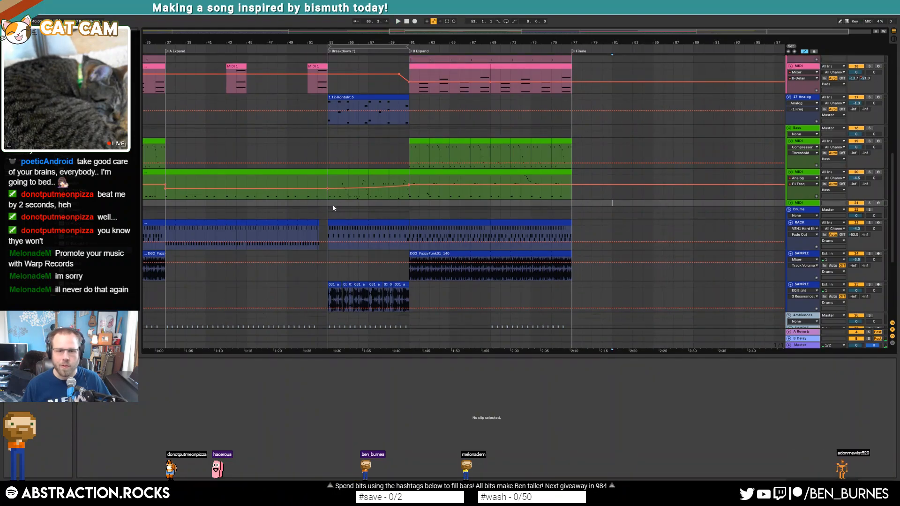
Step: Delete the new empty MIDI track, play the Breakdown, and show the Analog chord track's device chain
key(Delete)
click(328, 197)
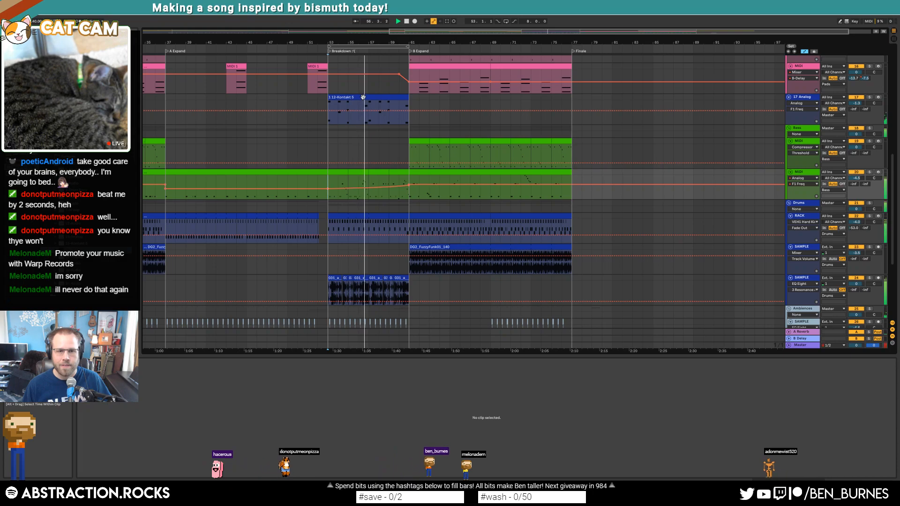
click(363, 97)
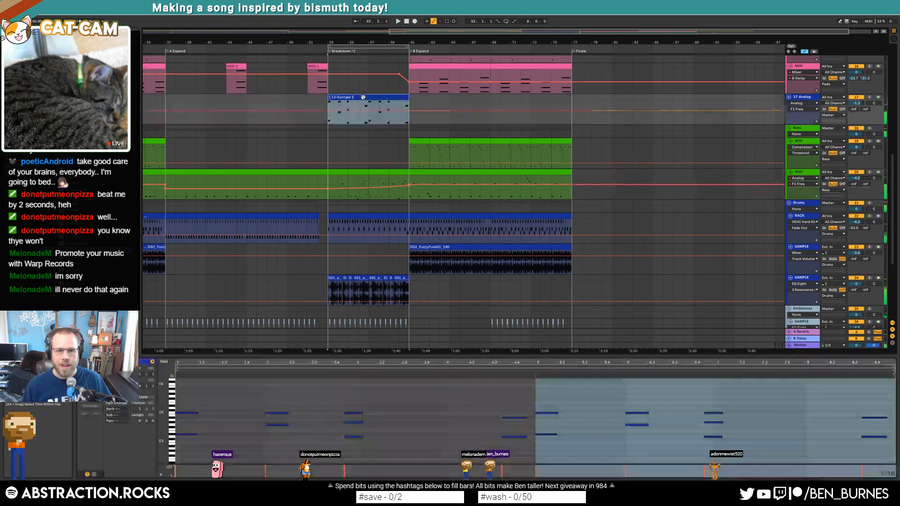
click(384, 425)
key(shift+Tab)
key(space)
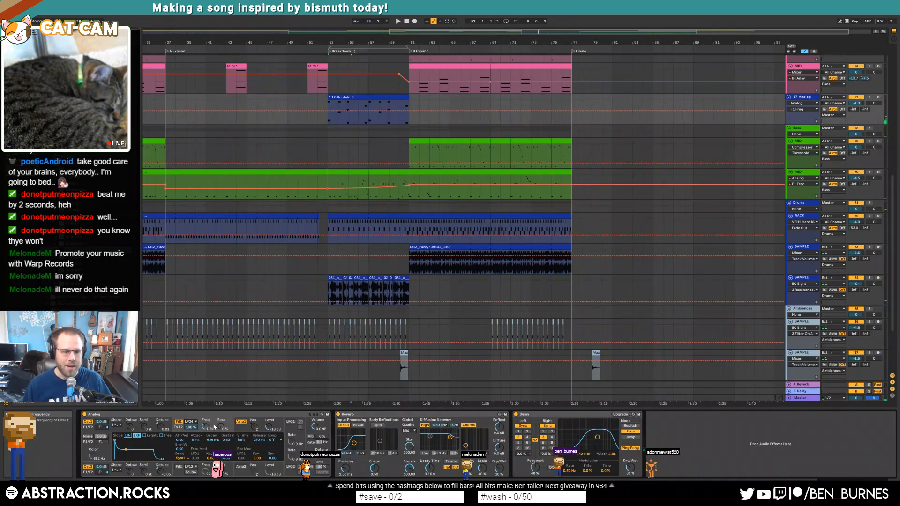
key(space)
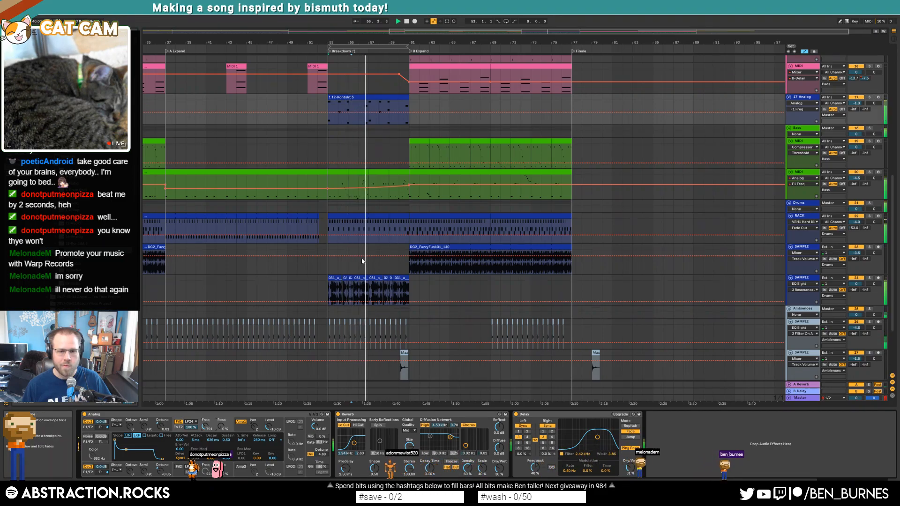
Step: Copy the half-beat drum hit at 57.3 from the trap drum loop to 61.2 on the same track
scroll(366, 295, up, 10)
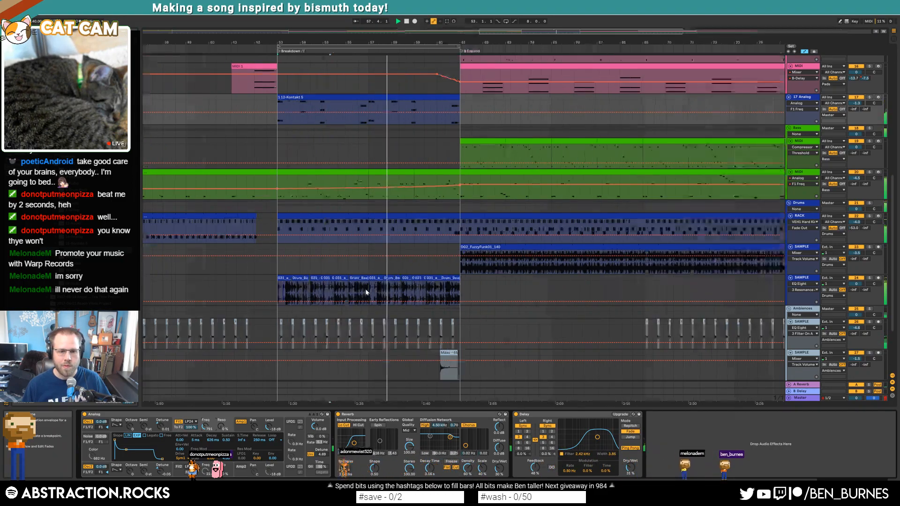
click(508, 293)
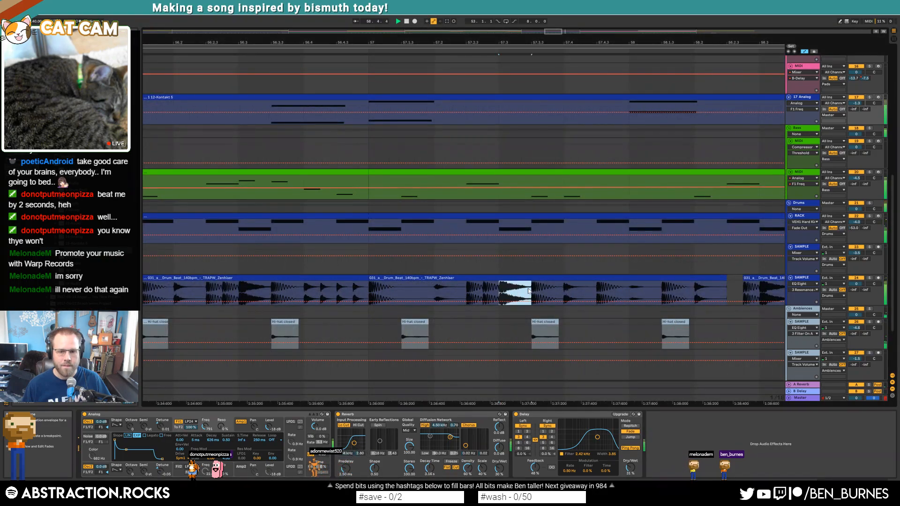
drag(553, 31, 587, 29)
key(space)
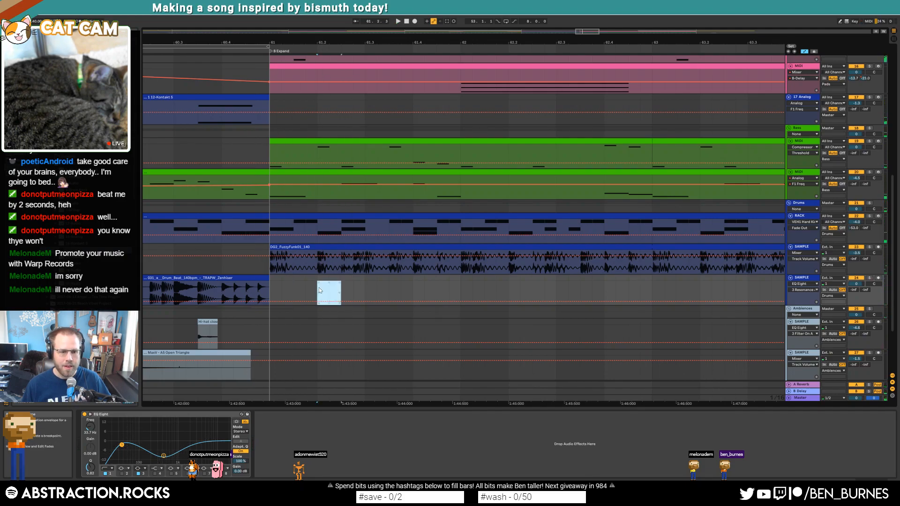
Step: Try an Auto Filter after the EQ Eight on the trap drum track, adjusting its low-pass cutoff during playback
key(a)
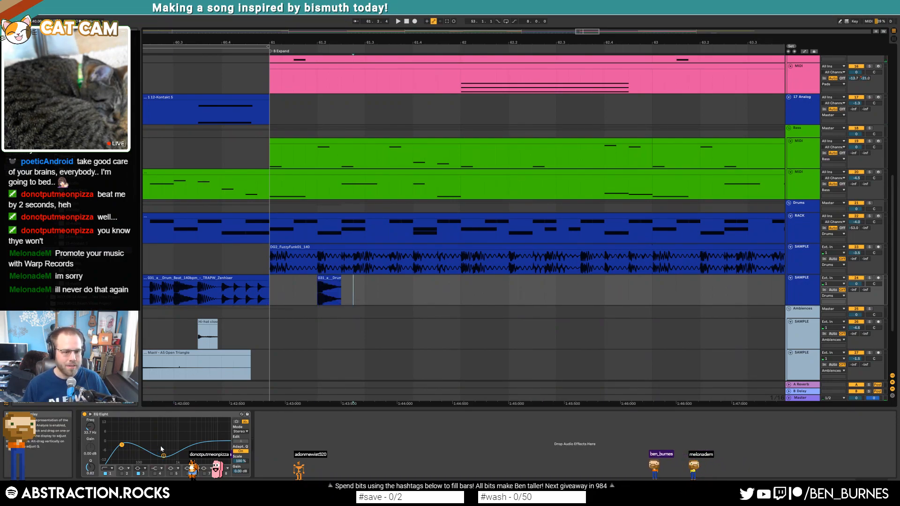
drag(70, 66, 321, 457)
key(space)
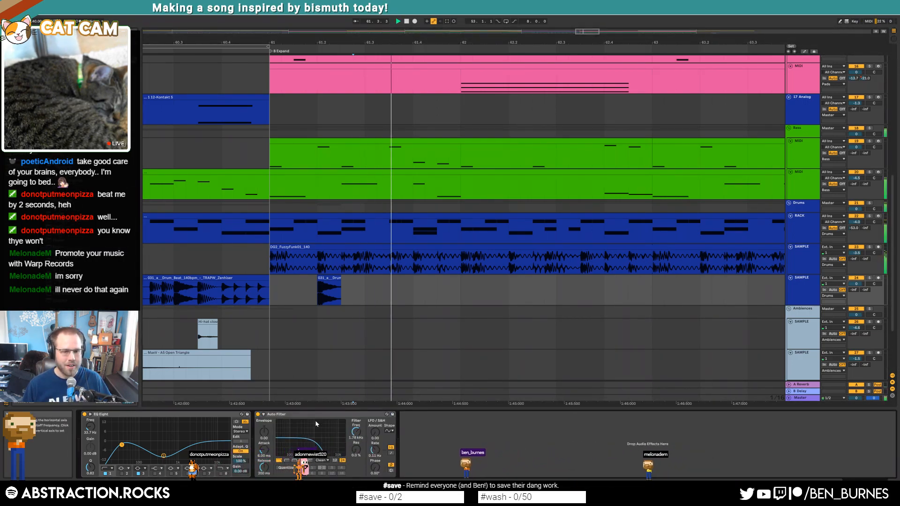
key(space)
key(space)
drag(321, 455, 328, 454)
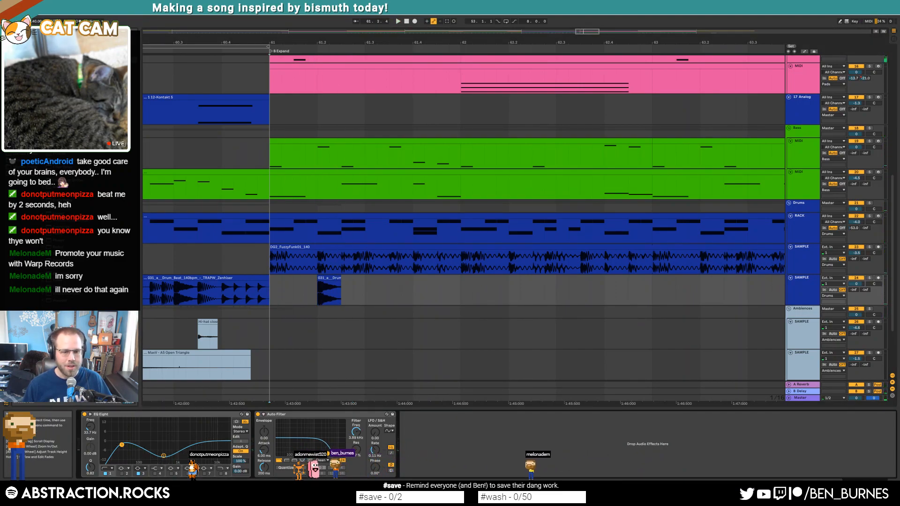
Step: Try automating the Auto Filter's Device On so that it is off before bar 61 and on from there
key(a)
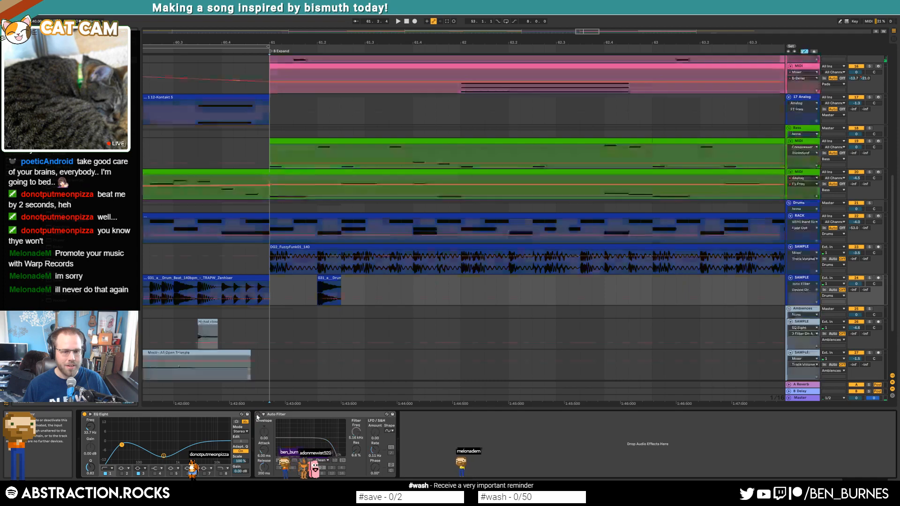
click(318, 303)
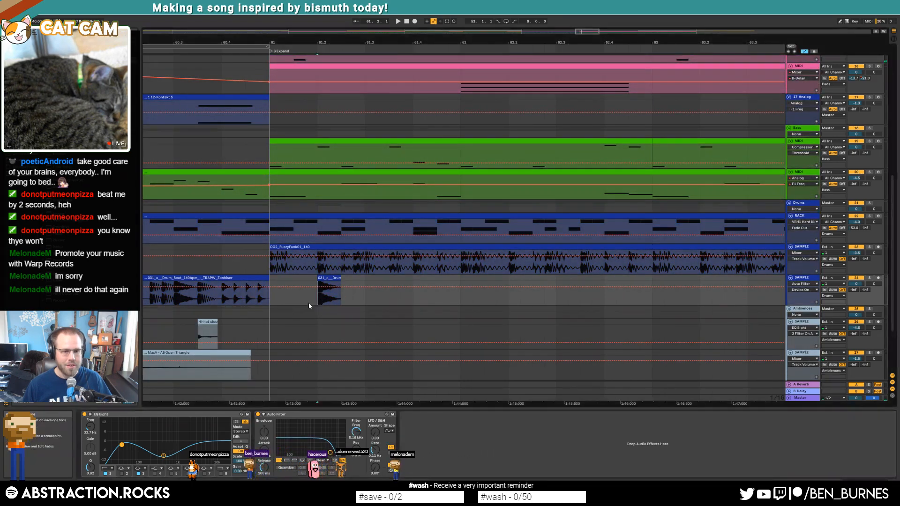
click(269, 294)
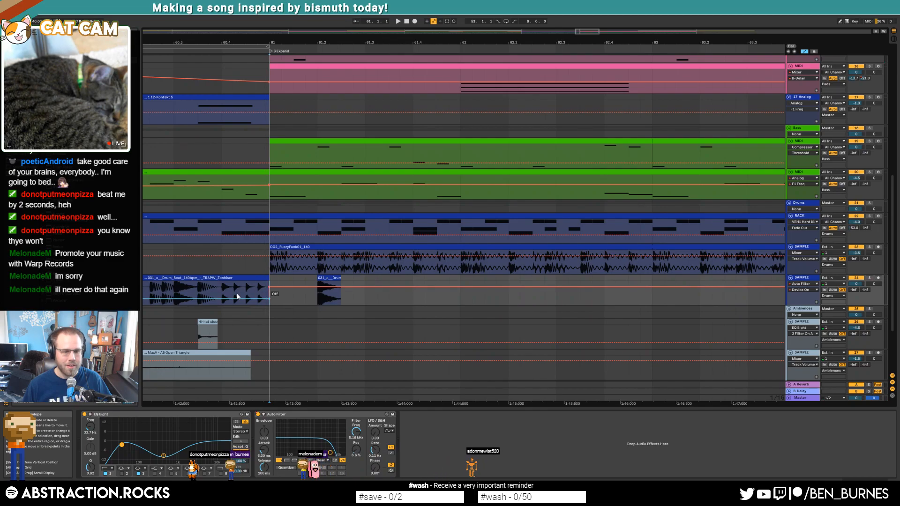
key(space)
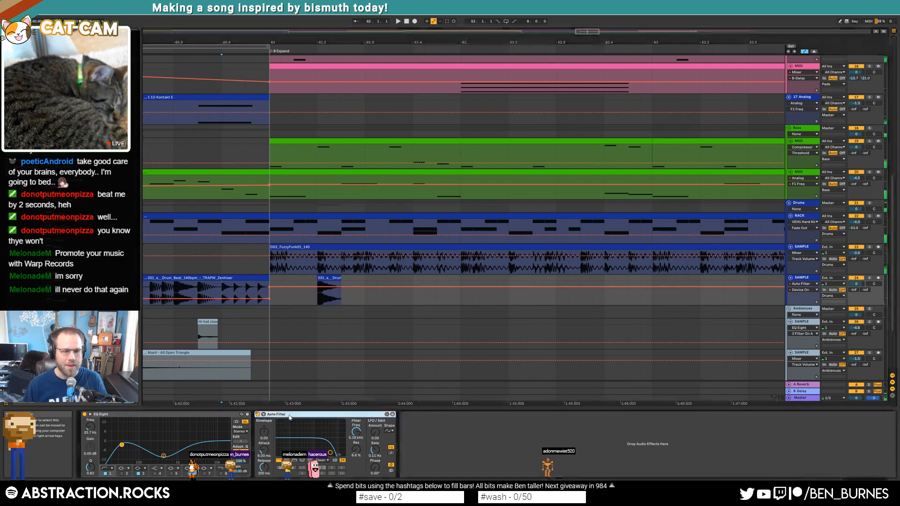
Step: Lower the clip gain of the copied drum hit at 61.2 to about -6 dB
double_click(224, 288)
drag(131, 403, 132, 414)
click(272, 277)
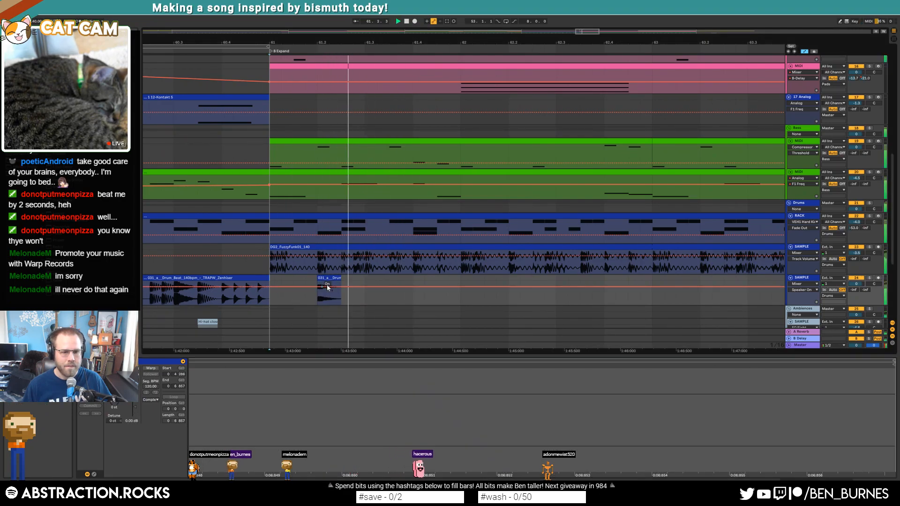
Step: Duplicate the quieter drum hit every two beats, at 61.4, 62.2, 62.4 and 63.2
drag(409, 281, 328, 283)
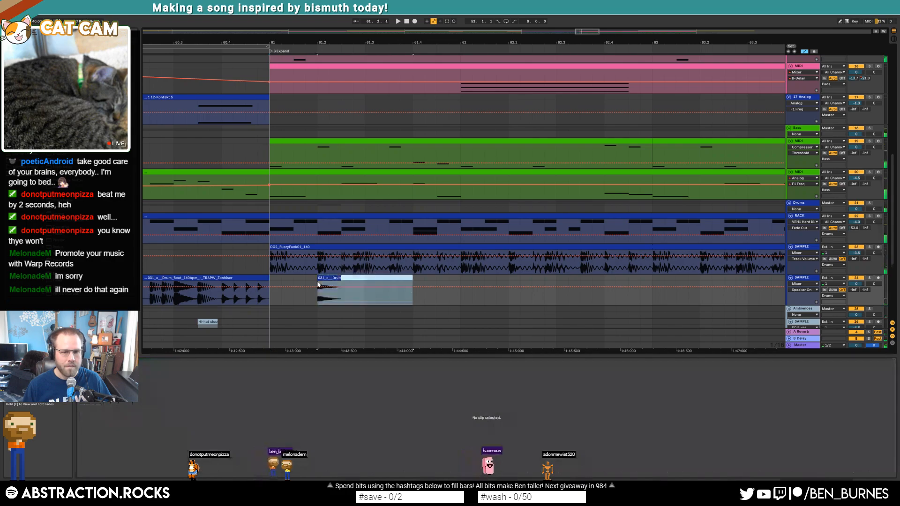
key(ctrl+d)
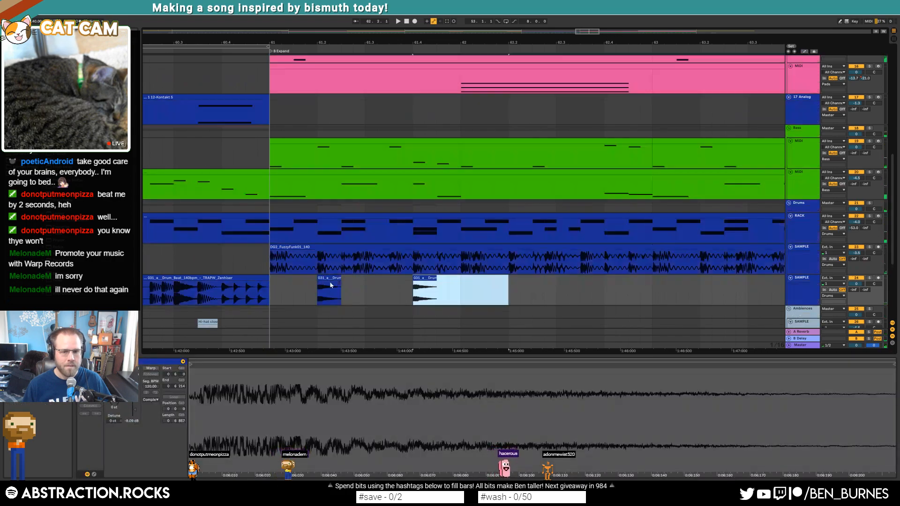
click(454, 280)
click(423, 279)
key(ctrl+d)
key(ctrl+d)
key(ctrl+d)
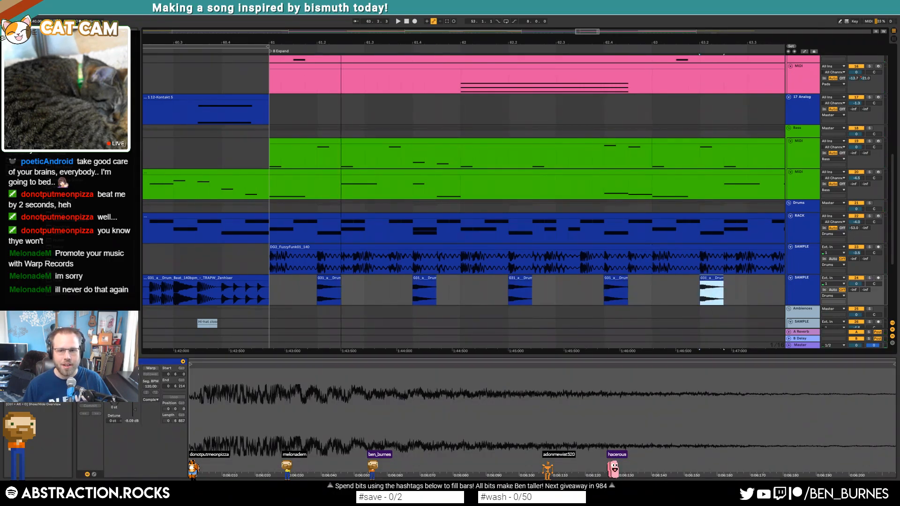
Step: Continue the drum hits with a delayed one at 63.4.3, followed by hits on beats 2 and 4 from 64.2 through 66.2
scroll(417, 275, right, 5)
click(296, 290)
key(ctrl+v)
click(364, 287)
key(ctrl+v)
key(ctrl+d)
key(ctrl+d)
key(ctrl+d)
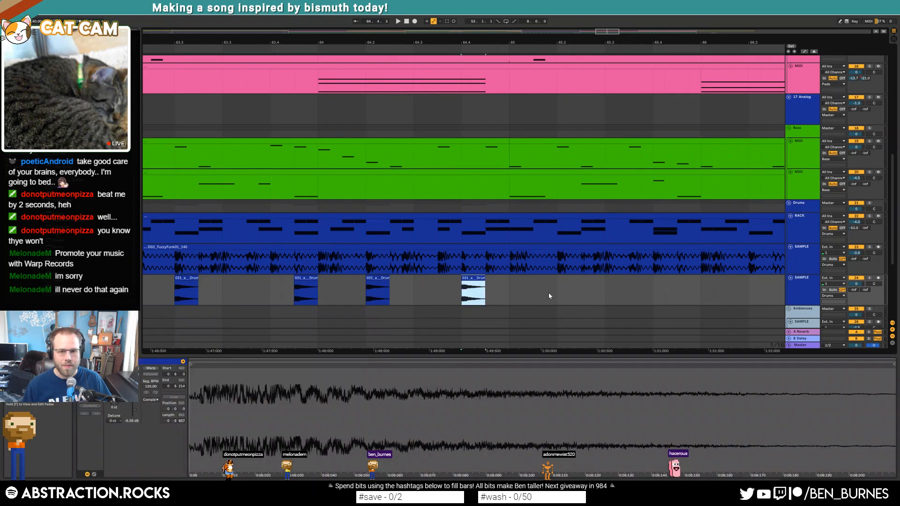
key(ctrl+d)
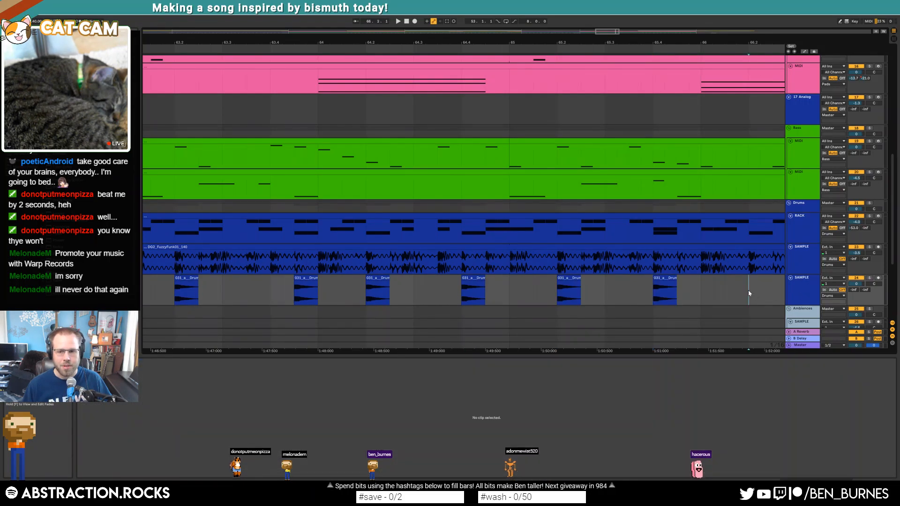
Step: Paste further drum hits at 66.4, 67.2, 67.4.3, 68.2 and 68.4, plus an extra one at the very end of bar 68
drag(599, 30, 628, 29)
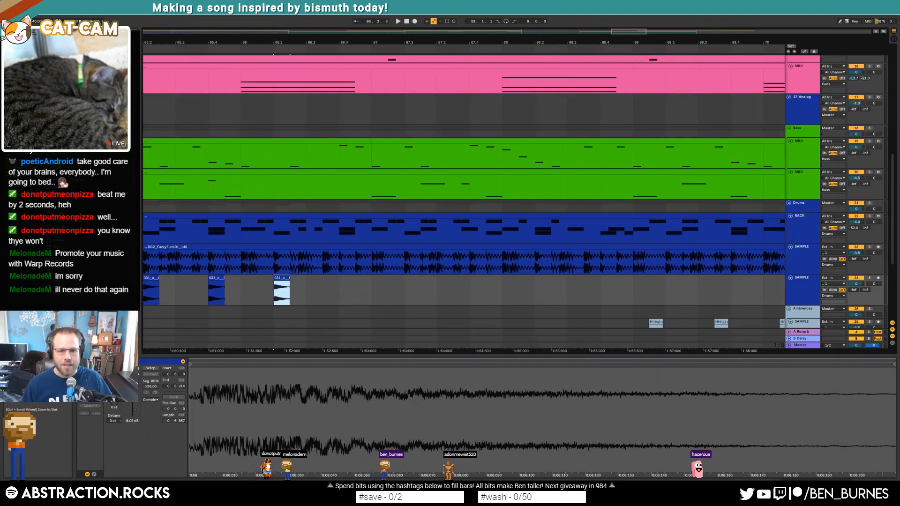
key(ctrl+d)
key(ctrl+d)
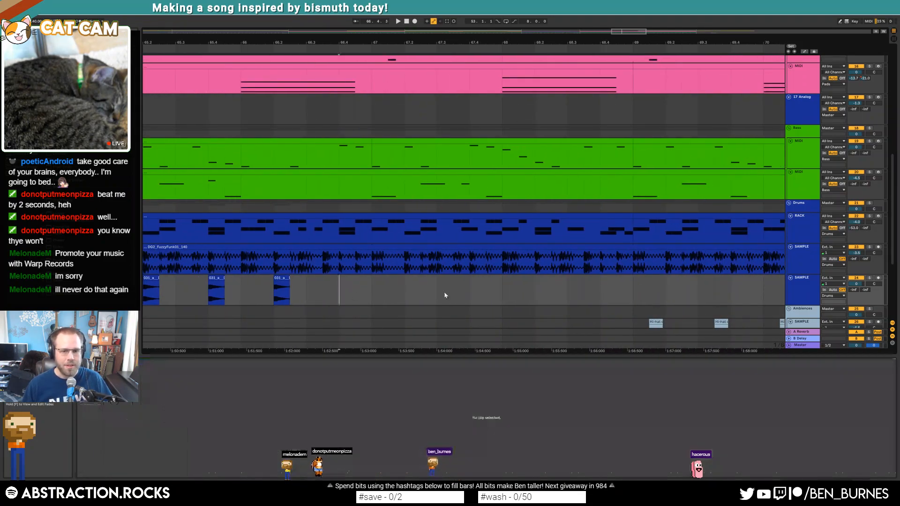
click(486, 295)
key(ctrl+v)
click(537, 293)
key(ctrl+v)
click(610, 292)
key(ctrl+v)
scroll(628, 293, up, 2)
click(626, 293)
key(ctrl+v)
scroll(698, 291, down, 2)
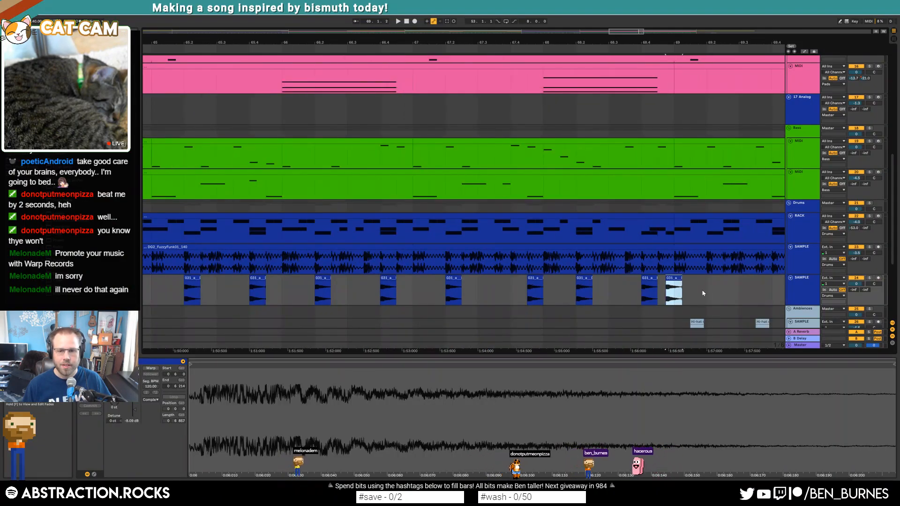
Step: Paste drum hits on beats 2 and 4 from 69.2 through 73.2, placing the second hit of bar 71 at 71.4.3
drag(633, 34, 660, 34)
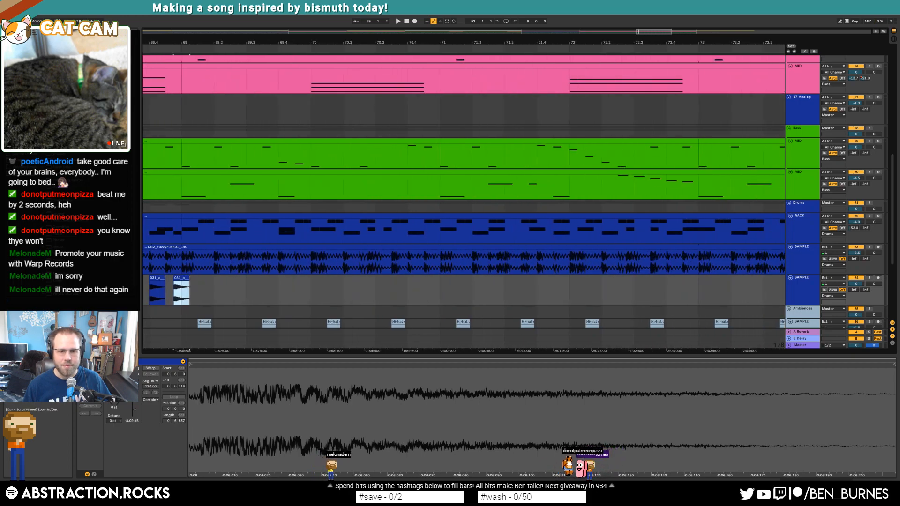
click(218, 302)
key(ctrl+v)
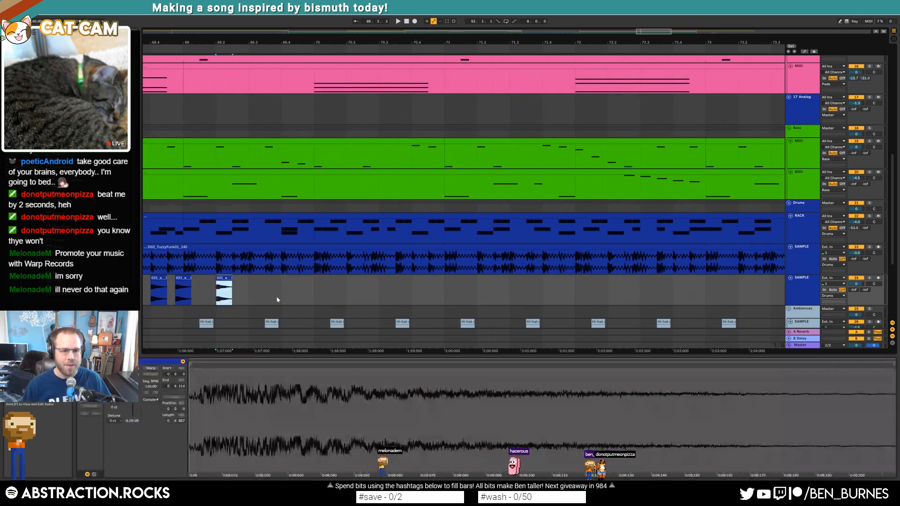
click(411, 292)
key(ctrl+v)
click(477, 293)
key(ctrl+v)
click(559, 291)
key(ctrl+v)
click(607, 292)
key(ctrl+v)
click(673, 293)
key(ctrl+v)
click(741, 296)
key(ctrl+v)
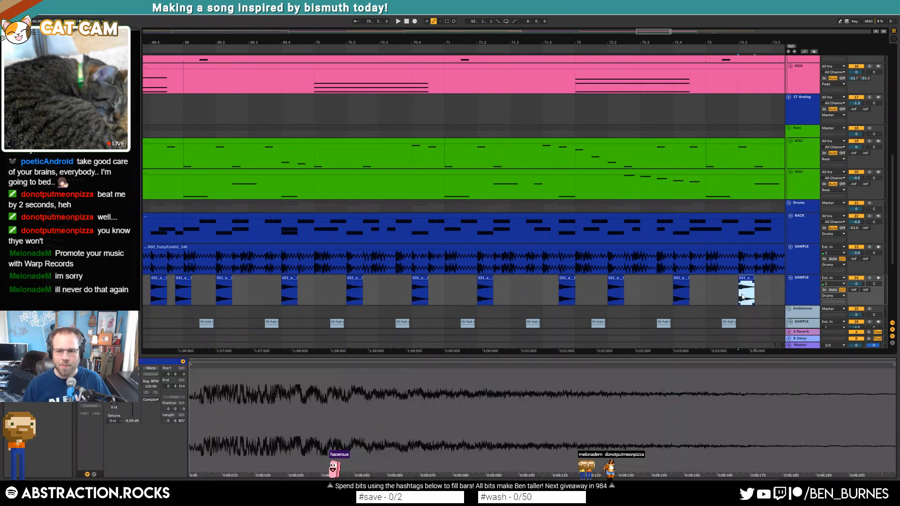
Step: Paste drum hits on beats 2 and 4 from 73.4 through 76.4, delaying bar 75's second to 75.4.3 and adding one just before bar 77
drag(658, 33, 683, 34)
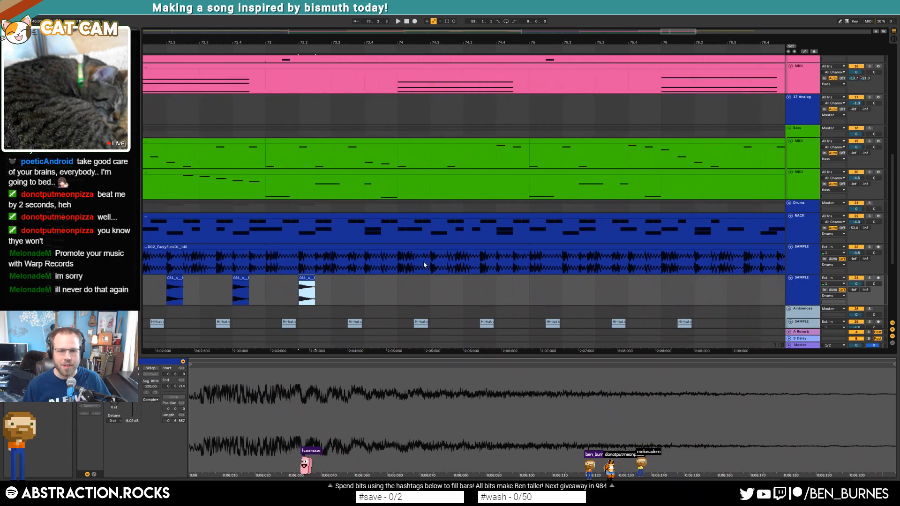
click(364, 297)
key(ctrl+v)
click(429, 292)
key(ctrl+v)
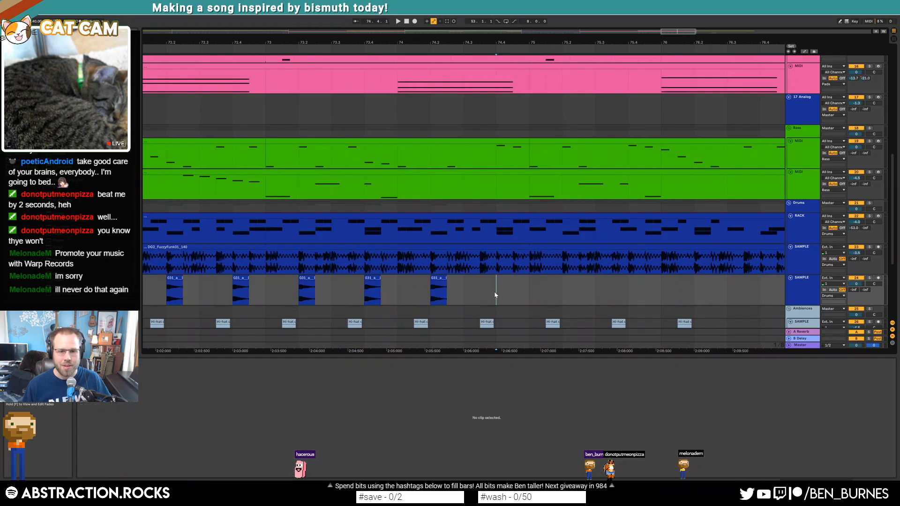
click(562, 295)
key(ctrl+v)
click(644, 292)
key(ctrl+v)
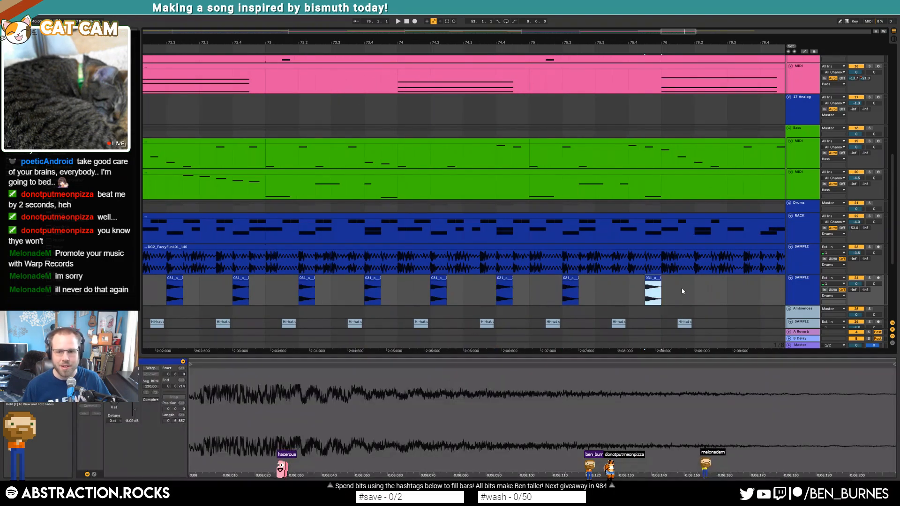
click(693, 288)
key(ctrl+v)
click(760, 297)
key(ctrl+v)
drag(688, 35, 695, 39)
scroll(522, 289, up, 3)
click(516, 290)
key(ctrl+v)
Step: Play the whole song from the start and review the arrangement, including the arpeggio clip in the A Intro
scroll(410, 270, down, 8)
drag(597, 33, 373, 31)
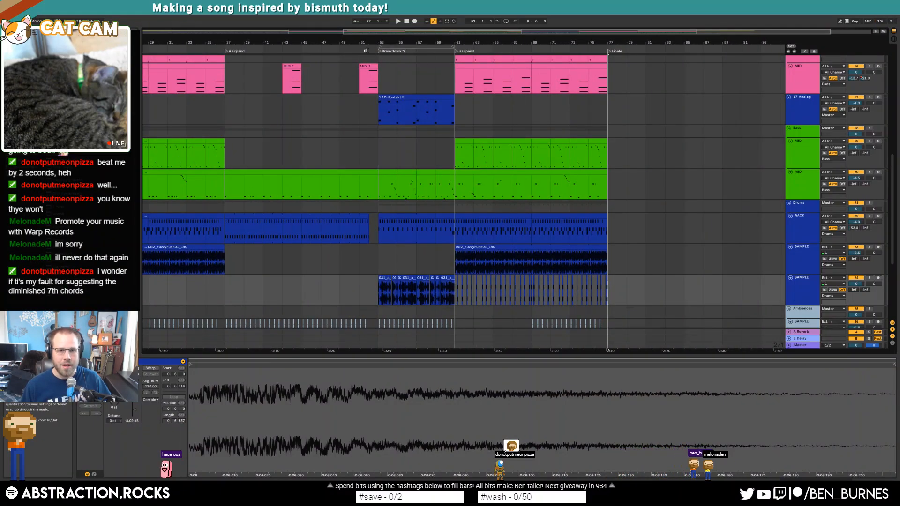
double_click(361, 30)
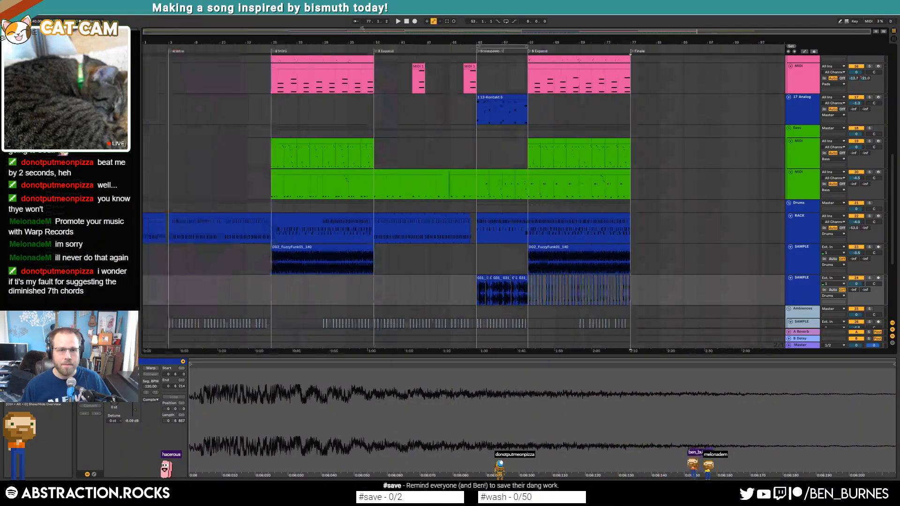
click(407, 21)
key(space)
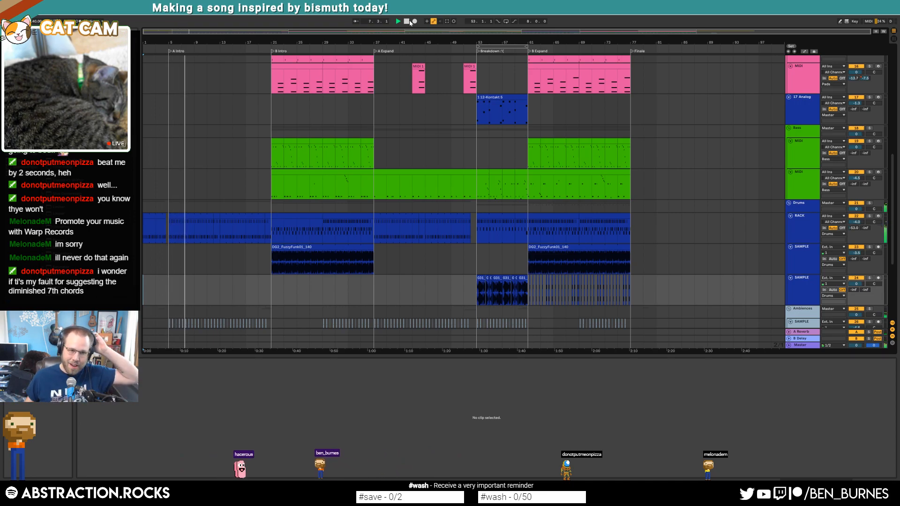
scroll(224, 123, up, 10)
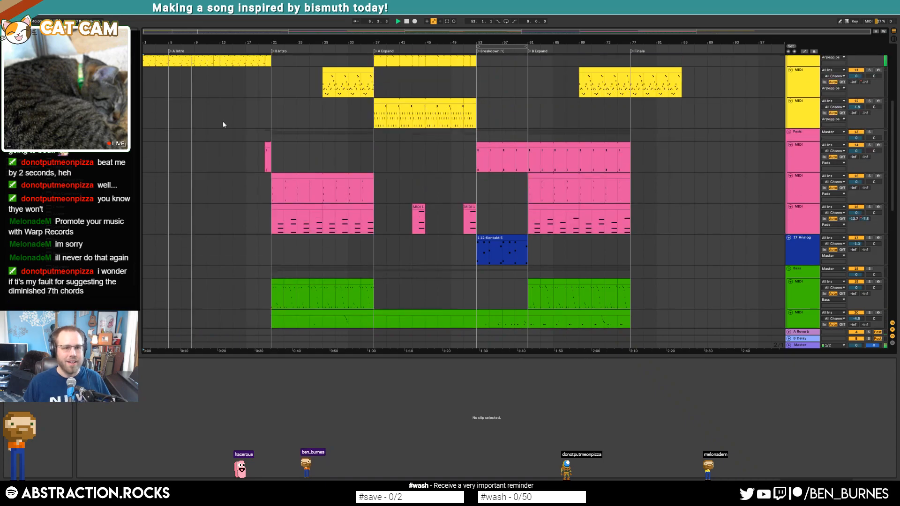
drag(171, 130, 271, 138)
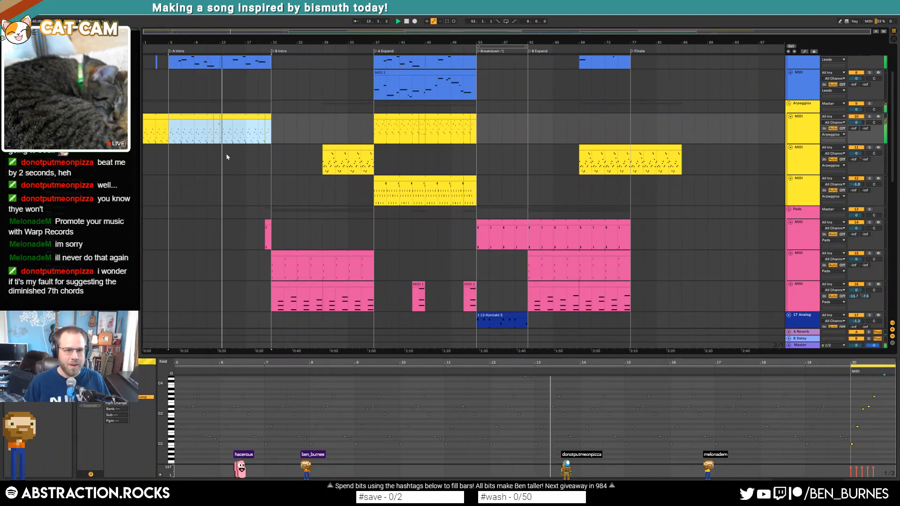
click(232, 158)
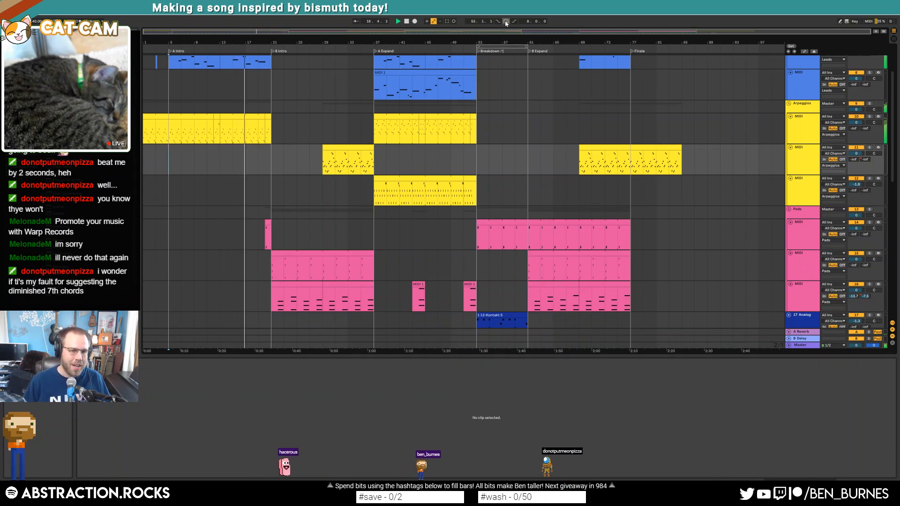
Step: Show the device chain of the second lead clip in the A Intro
scroll(274, 129, up, 3)
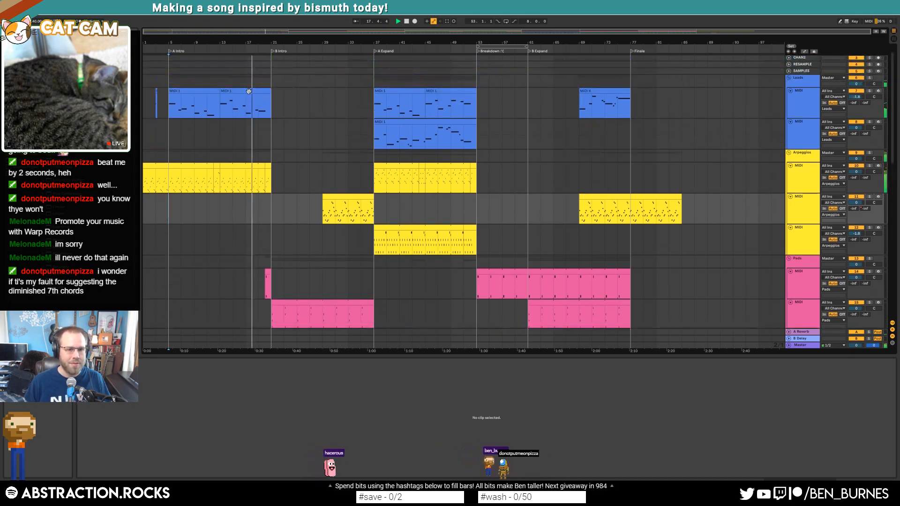
click(249, 91)
key(shift+Tab)
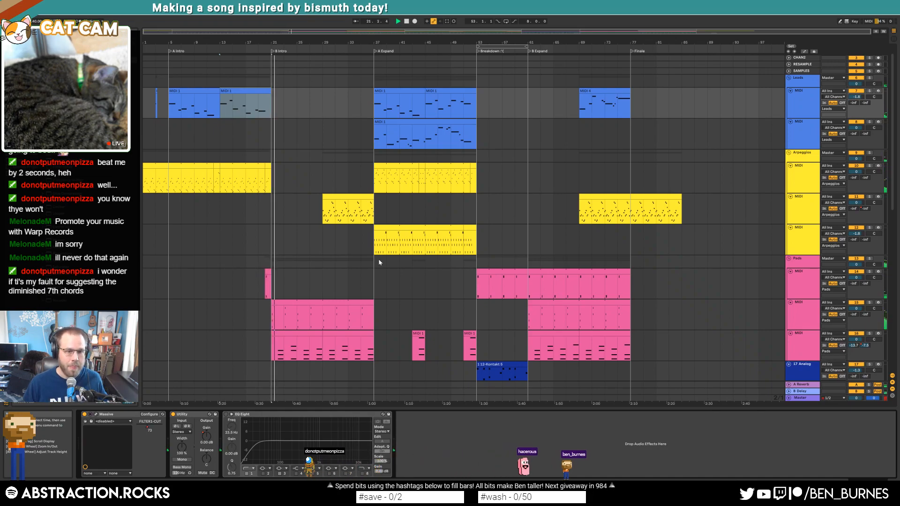
Step: Lower the sustain point of the Analog envelope on the lower bass track used in the B Intro
scroll(323, 256, down, 3)
scroll(325, 258, down, 6)
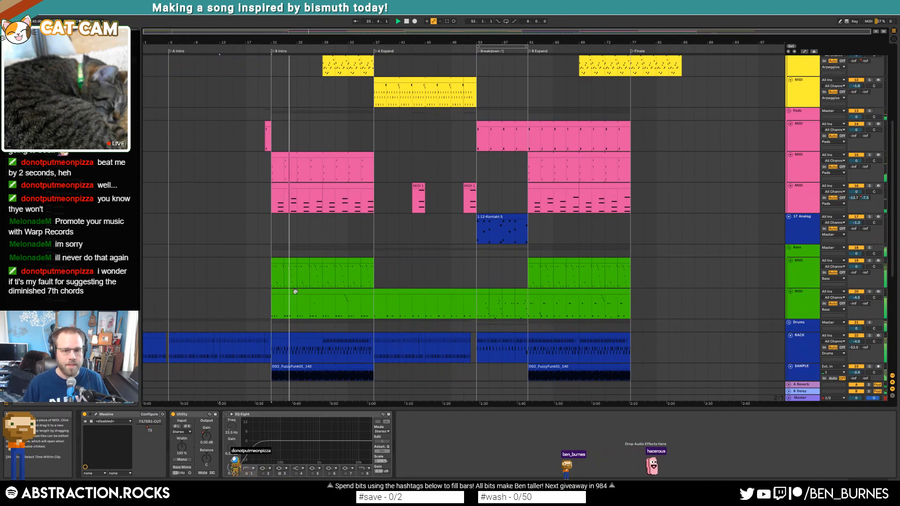
click(310, 303)
click(150, 443)
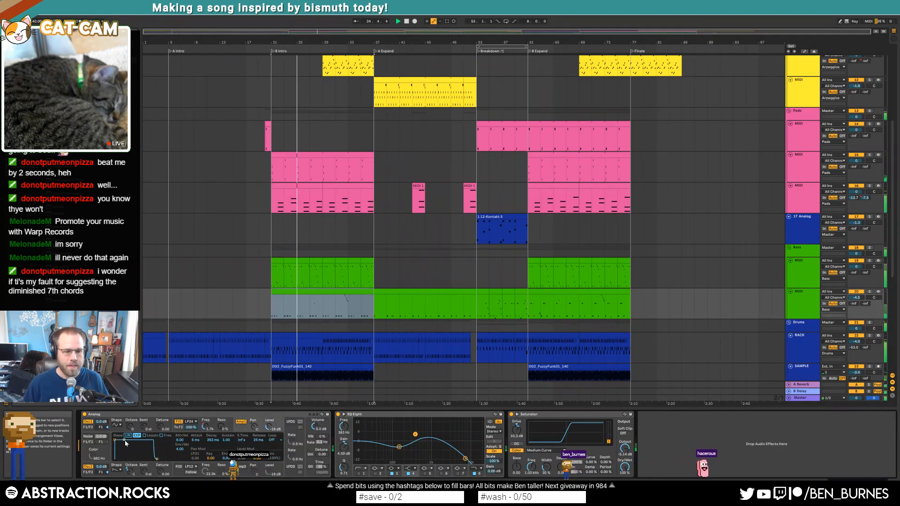
drag(124, 440, 125, 447)
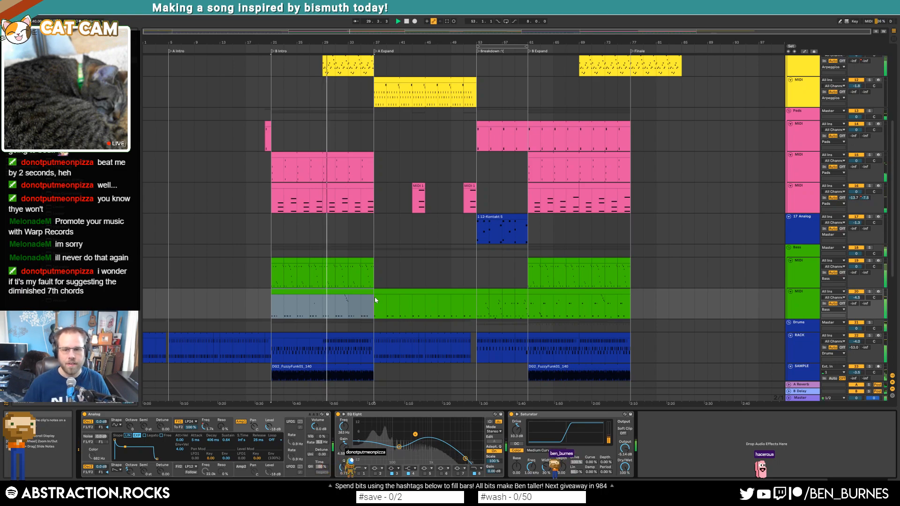
Step: Paste the A Expand bass clip at the Finale marker on bar 77 and shorten it to end about midway through bar 83
click(413, 294)
click(637, 302)
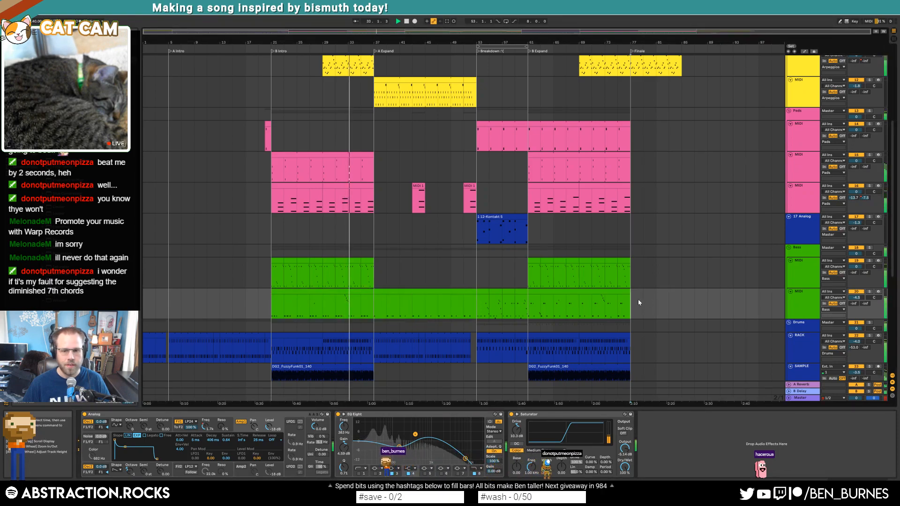
key(ctrl+v)
drag(733, 291, 632, 291)
scroll(685, 300, up, 5)
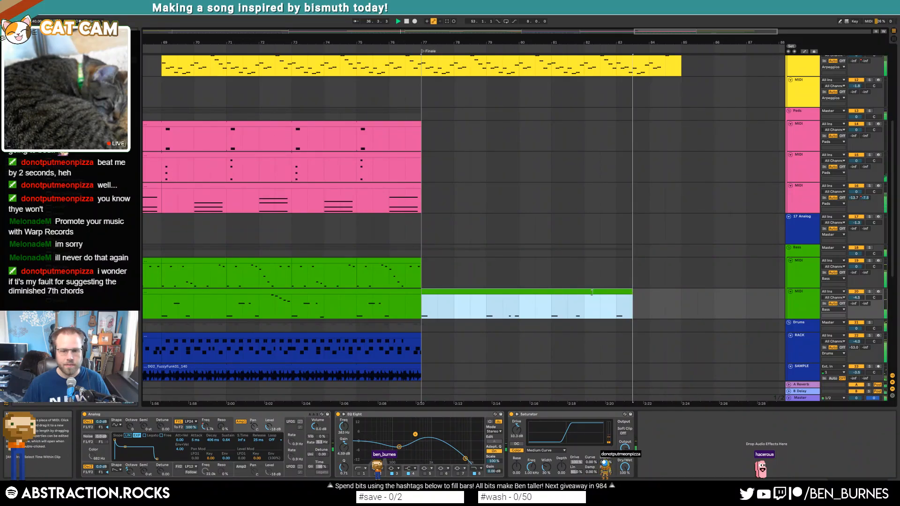
Step: Reactivate the muted C1 note just before beat 4 of the third bar in the Finale bass clip
click(554, 287)
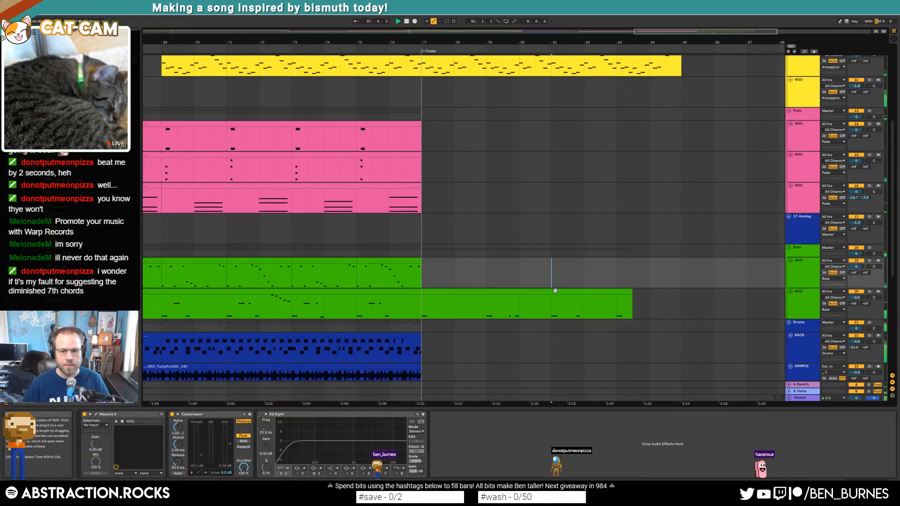
double_click(555, 291)
click(476, 452)
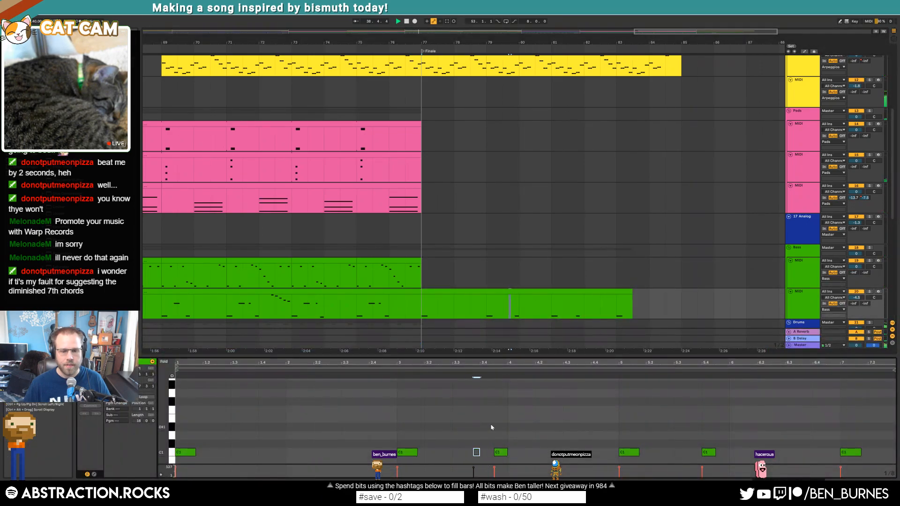
key(0)
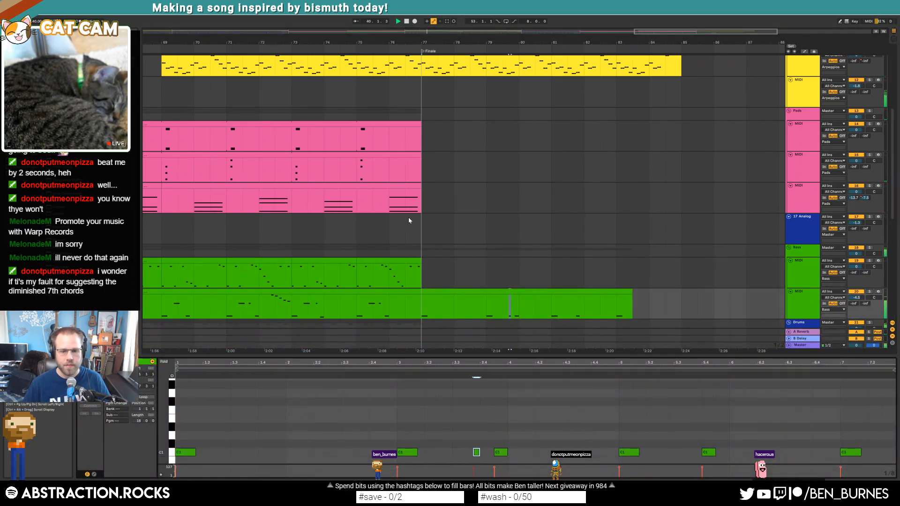
key(w)
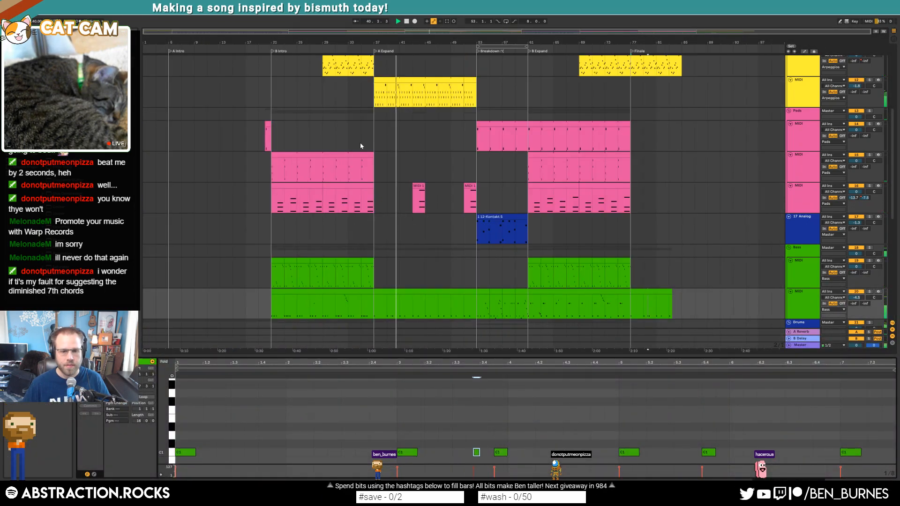
click(601, 235)
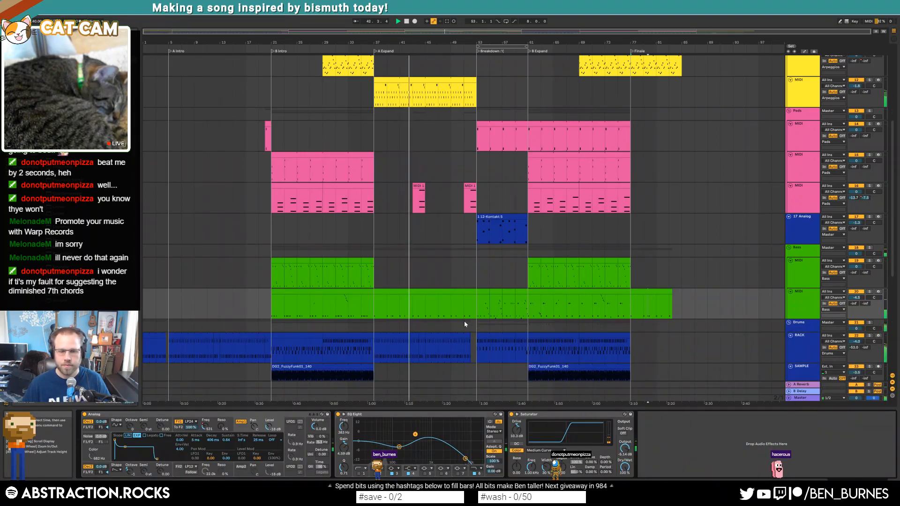
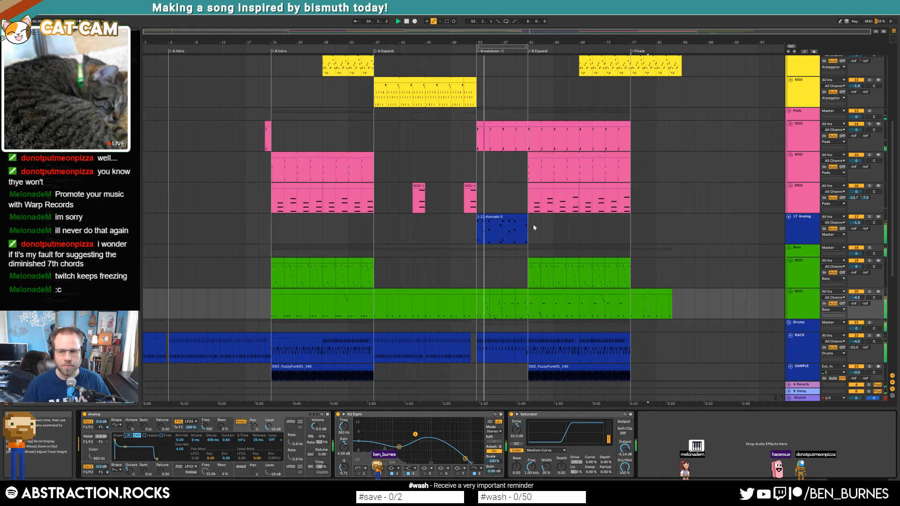
Step: Reduce the Delay feedback on the 17 Analog track to 44%
click(518, 230)
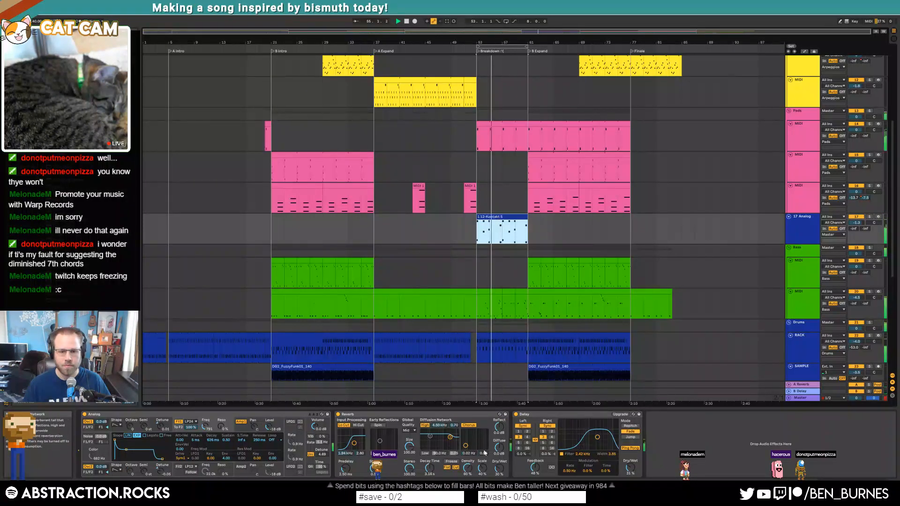
drag(534, 467, 535, 470)
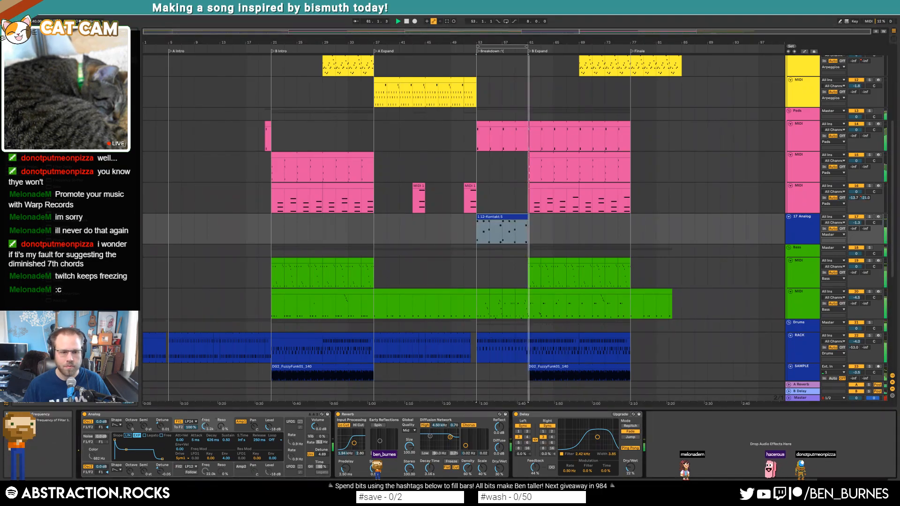
Step: Copy the first half bar of the Breakdown's 17 Analog clip to bar 61 at the start of B Expand and resume playback
click(512, 218)
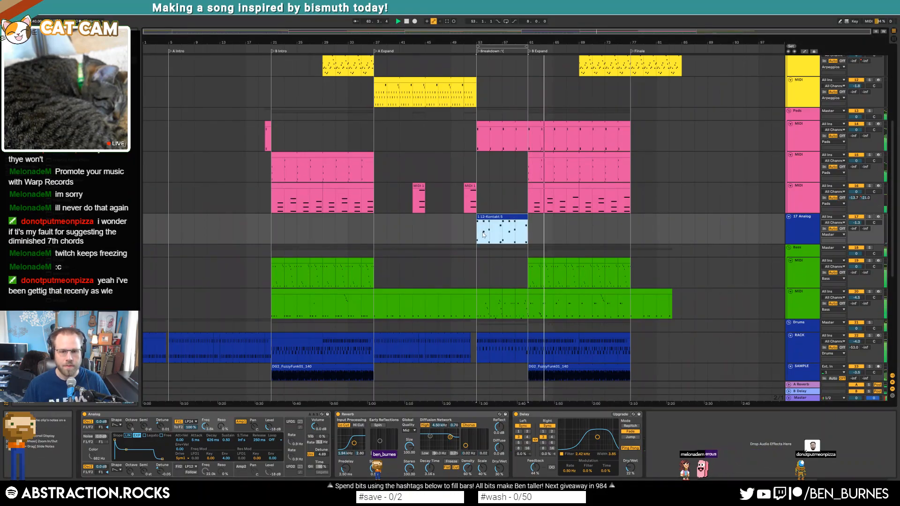
scroll(484, 234, up, 5)
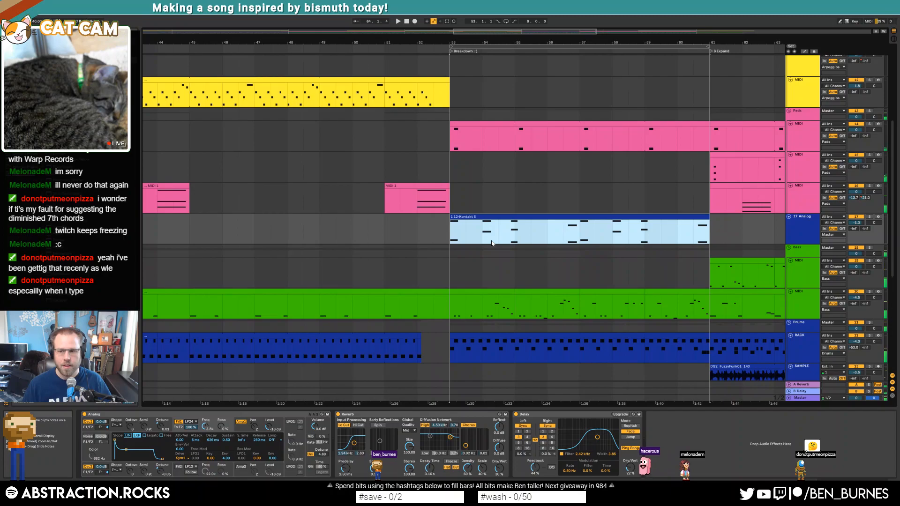
drag(471, 233, 453, 227)
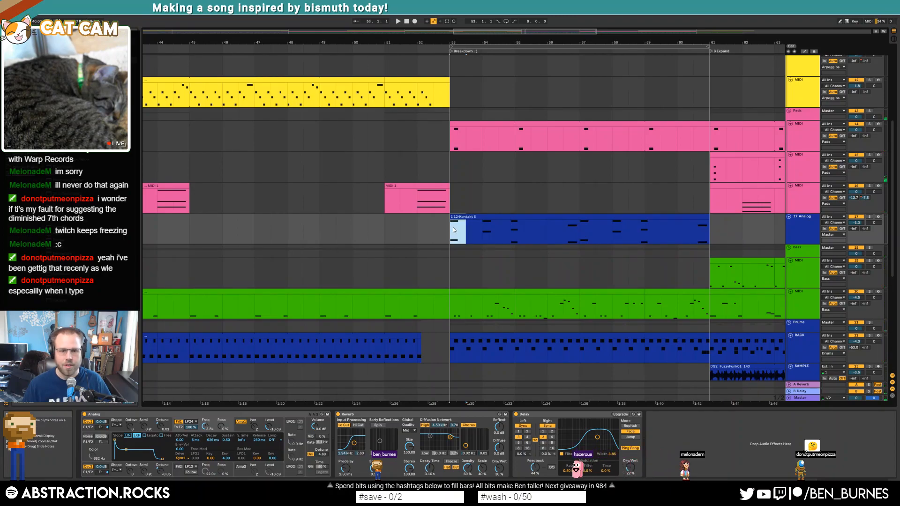
drag(522, 32, 625, 32)
click(253, 229)
key(ctrl+v)
key(space)
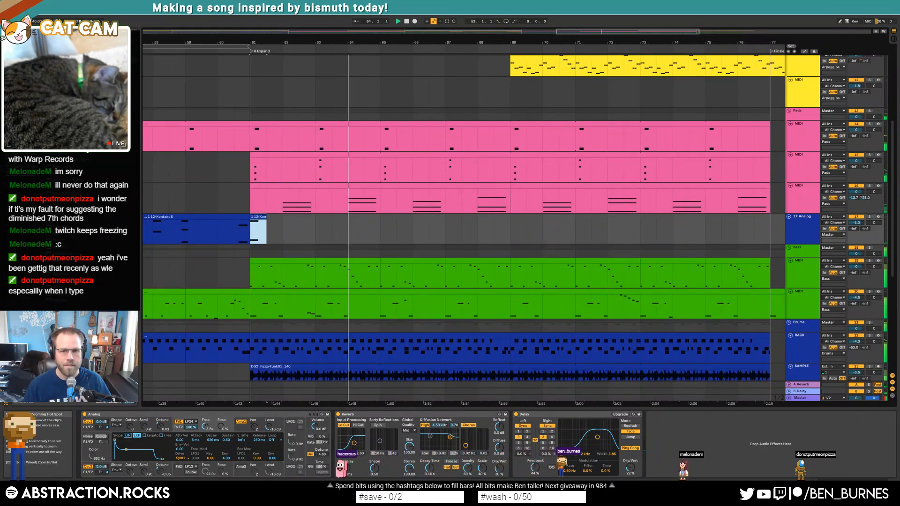
Step: Duplicate the four-bar span holding the pasted Analog chord so the chord repeats at bars 65, 69, 73 and 77
scroll(459, 158, down, 2)
drag(396, 227, 287, 231)
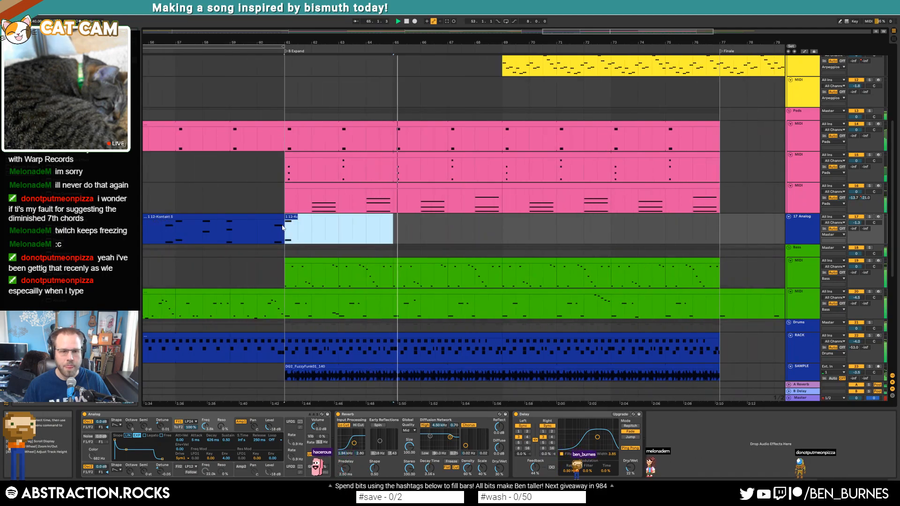
key(ctrl+d)
key(ctrl+d)
key(ctrl+d)
key(ctrl+d)
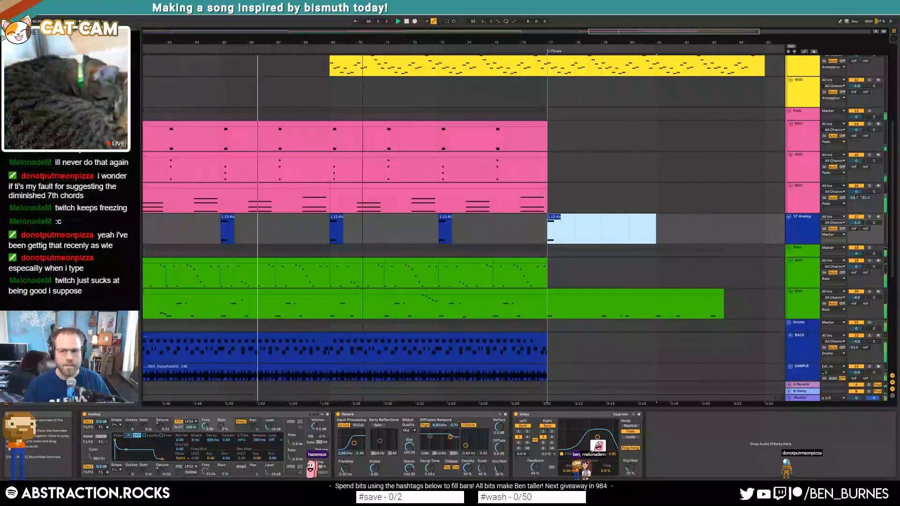
Step: Copy bar 54 to mid-bar 55 of the 17 Analog clip to bar 71 and trim its start to 71.3
drag(594, 32, 572, 33)
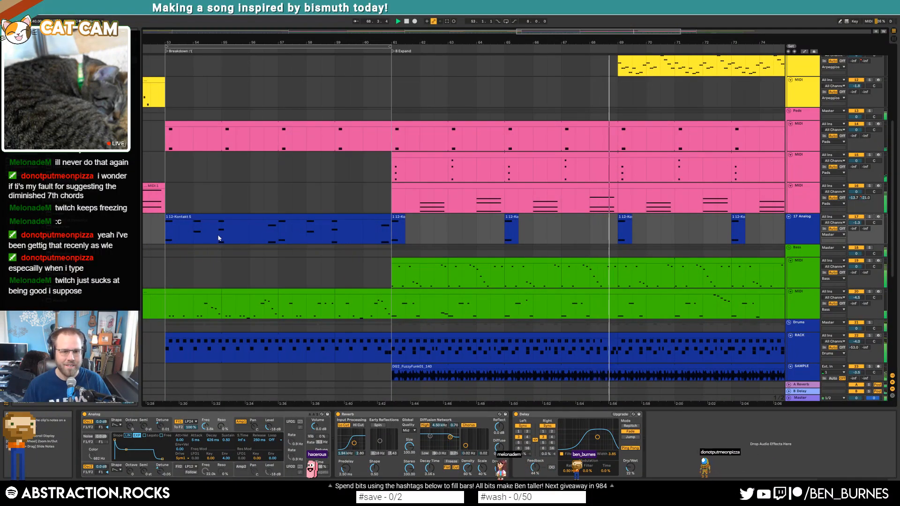
drag(193, 231, 235, 231)
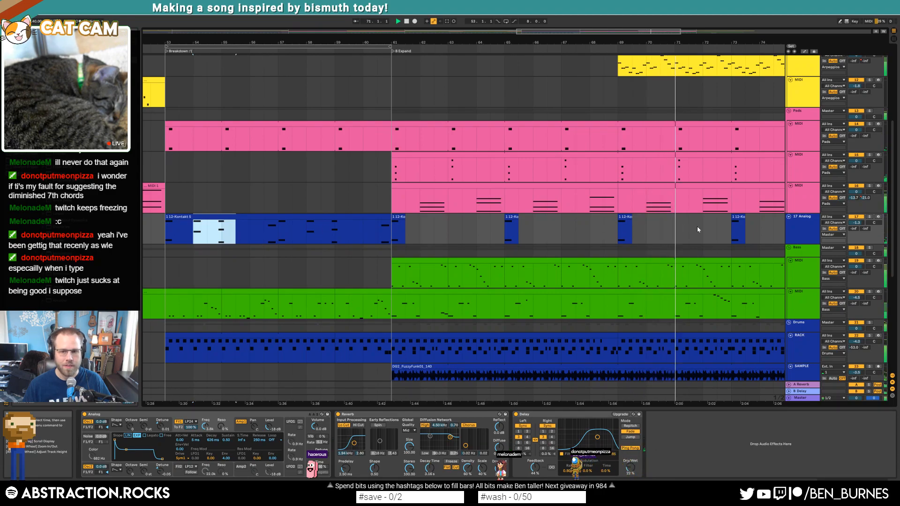
click(674, 223)
key(ctrl+v)
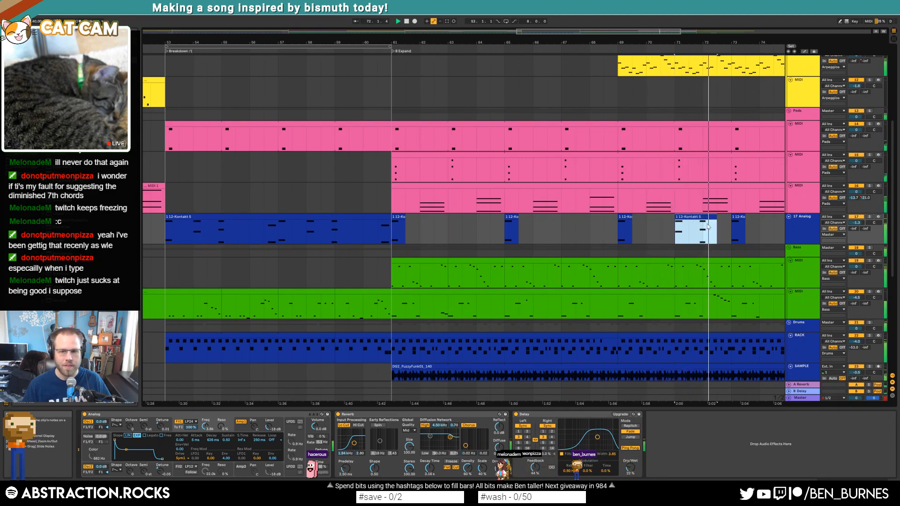
drag(676, 225, 690, 225)
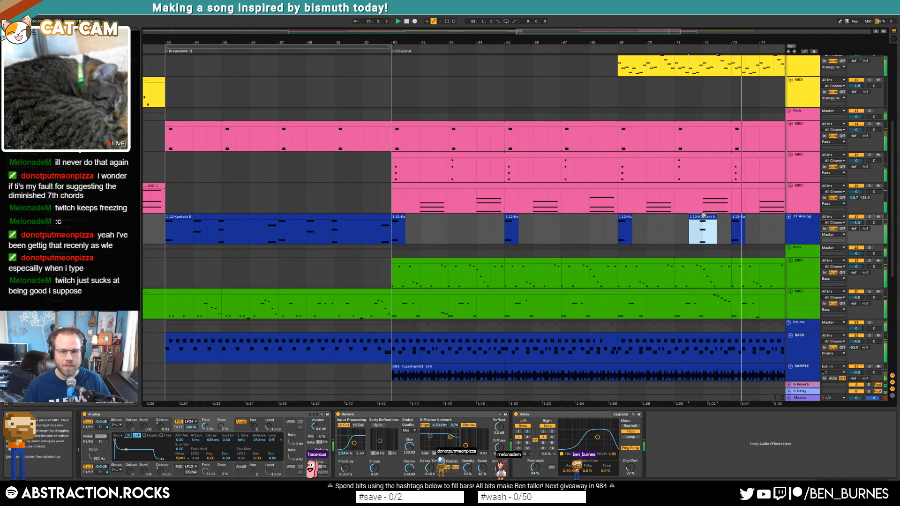
click(238, 414)
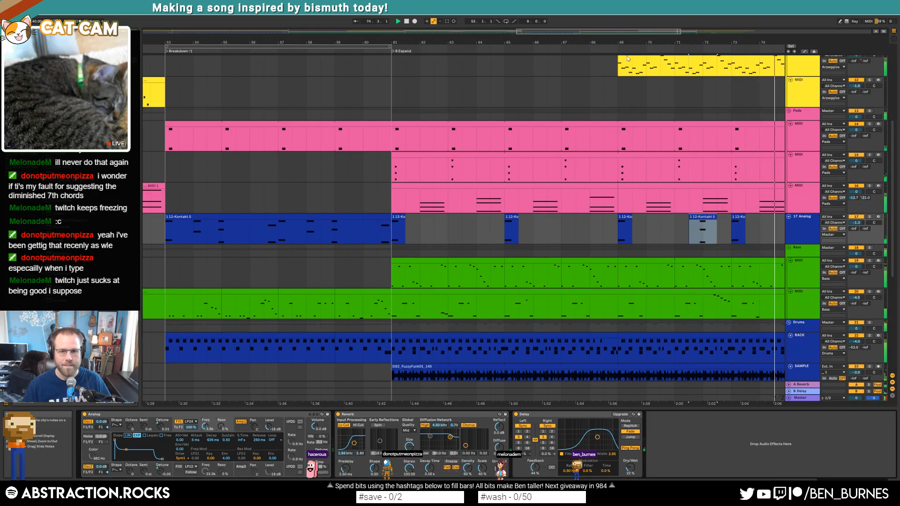
Step: Automate the 17 Analog track's F1 Freq to ramp down slightly between bars 61 and 69
drag(637, 32, 674, 29)
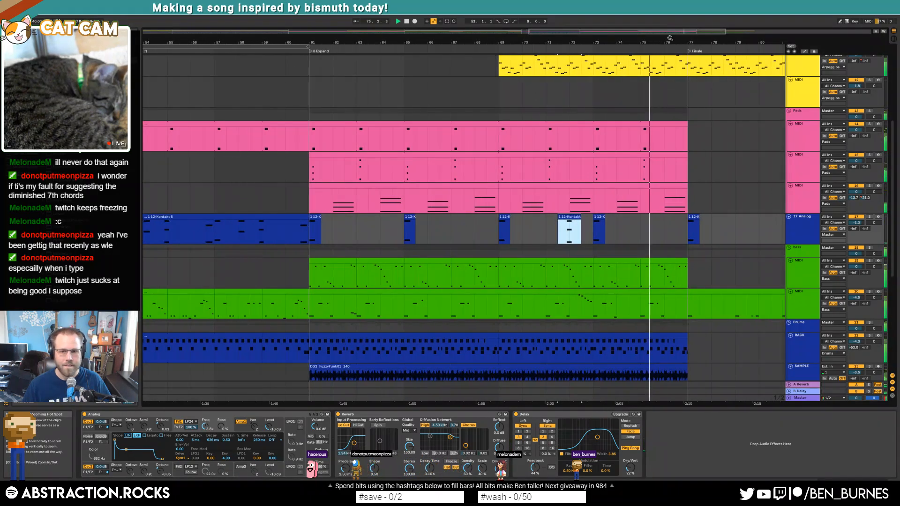
click(693, 218)
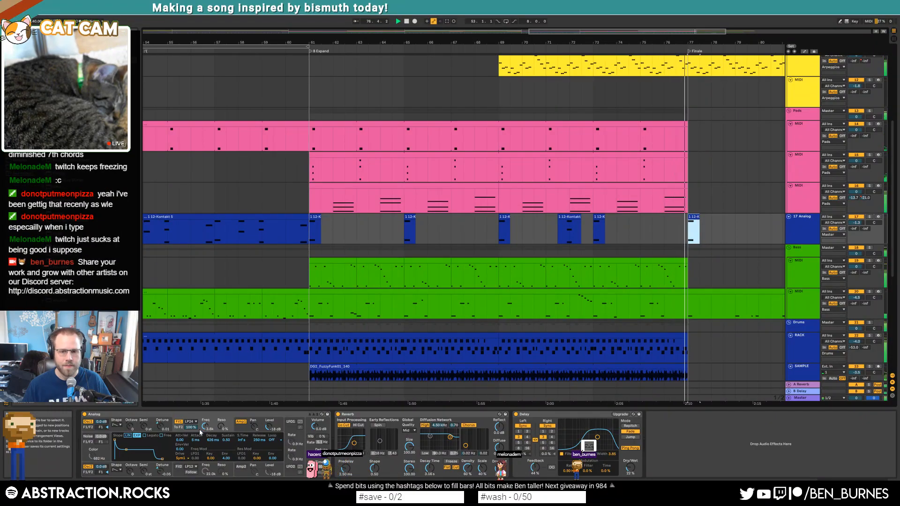
key(a)
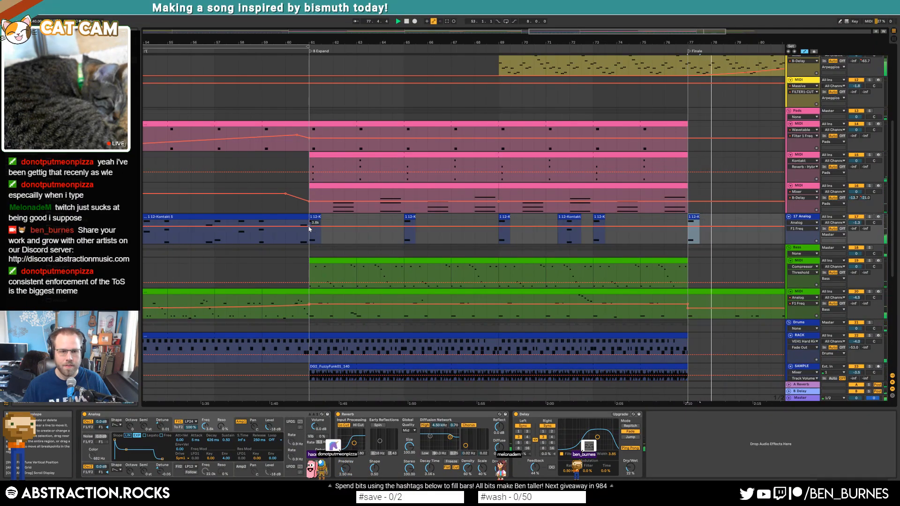
drag(487, 227, 498, 228)
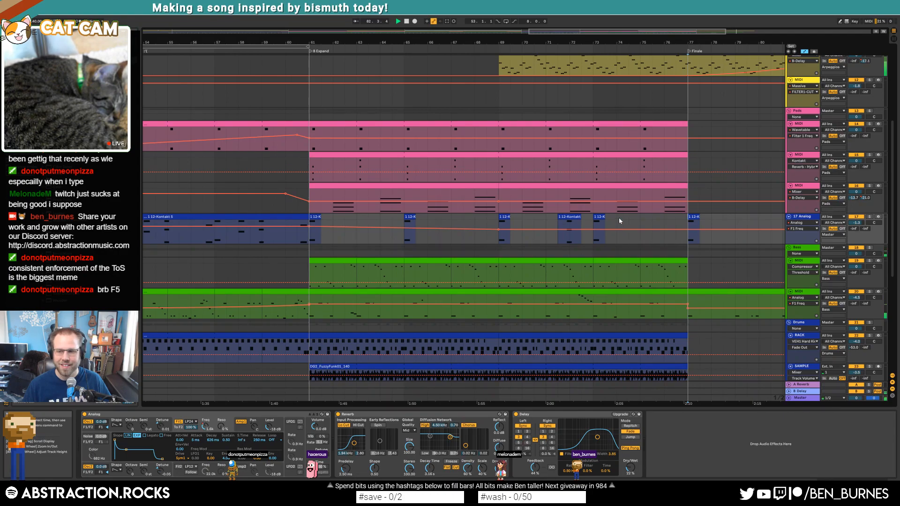
Step: Raise the upper and lower notes of the last chord in the Breakdown's 17 Analog clip and play the transition into B Expand
drag(652, 34, 652, 31)
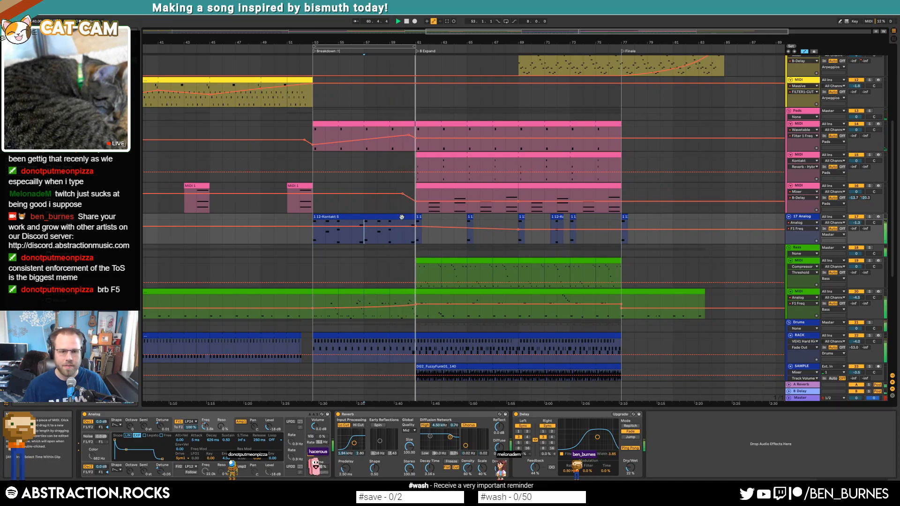
double_click(380, 240)
drag(874, 418, 873, 409)
key(Up)
click(874, 437)
key(Up)
key(Up)
key(Up)
key(Up)
key(space)
click(408, 238)
key(space)
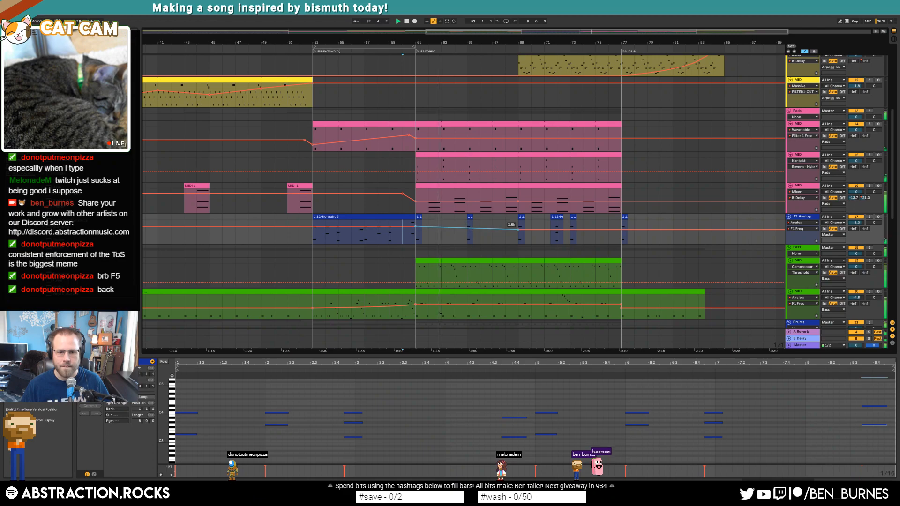
Step: Lower the F1 Freq automation point at bar 69 on the 17 Analog track to 1.3k
click(499, 224)
drag(518, 229, 518, 230)
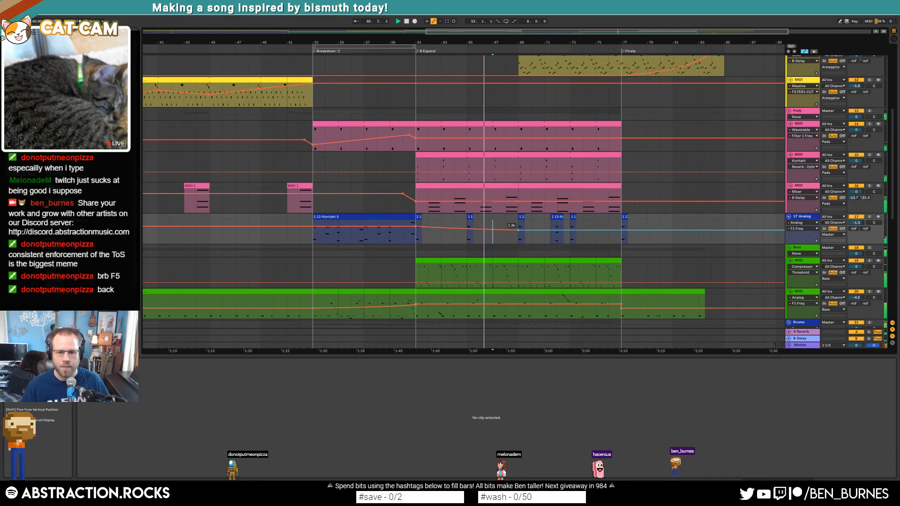
Step: Hide the automation and adjust the velocity of the three chord notes in the 17 Analog clip at bar 71
click(520, 226)
key(a)
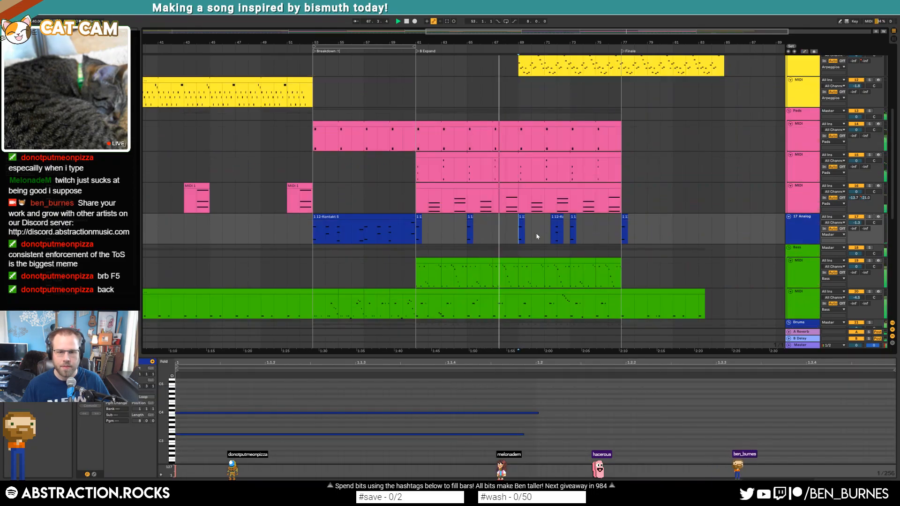
click(560, 224)
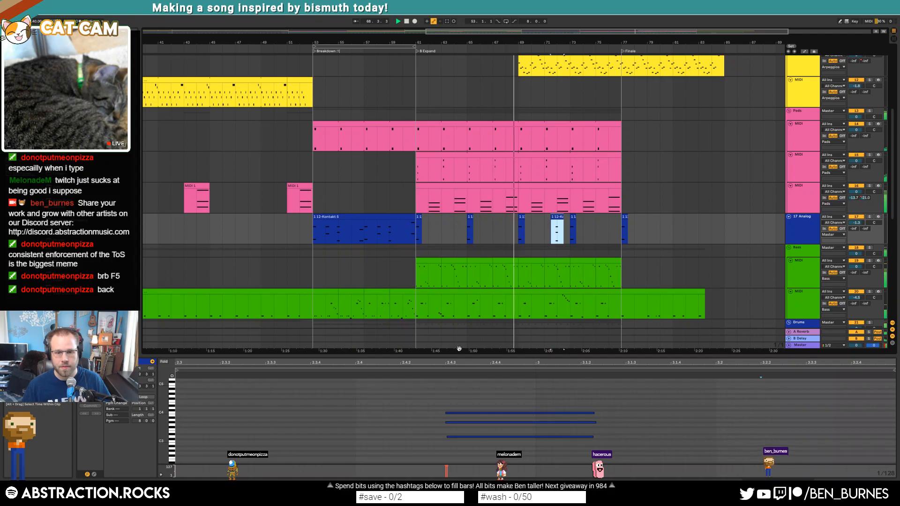
drag(464, 417, 474, 439)
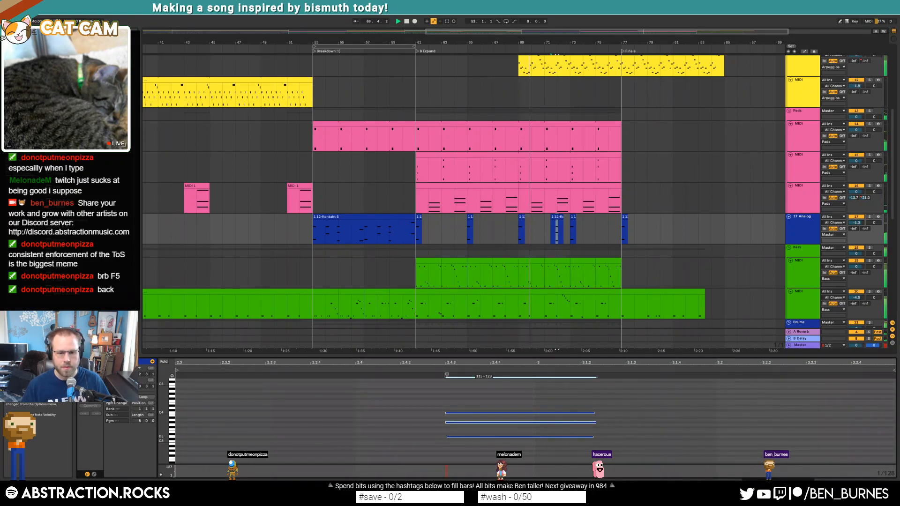
click(485, 405)
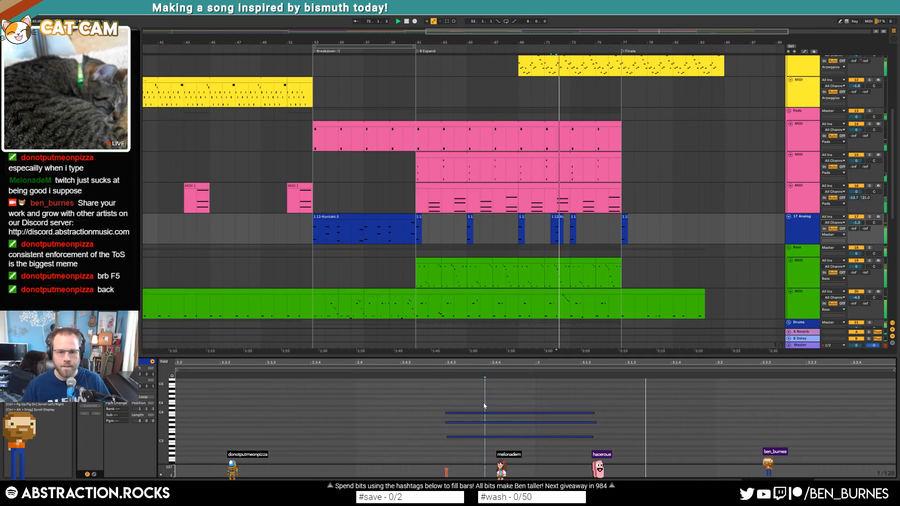
alt+click(498, 414)
key(ctrl+a)
drag(492, 414, 492, 414)
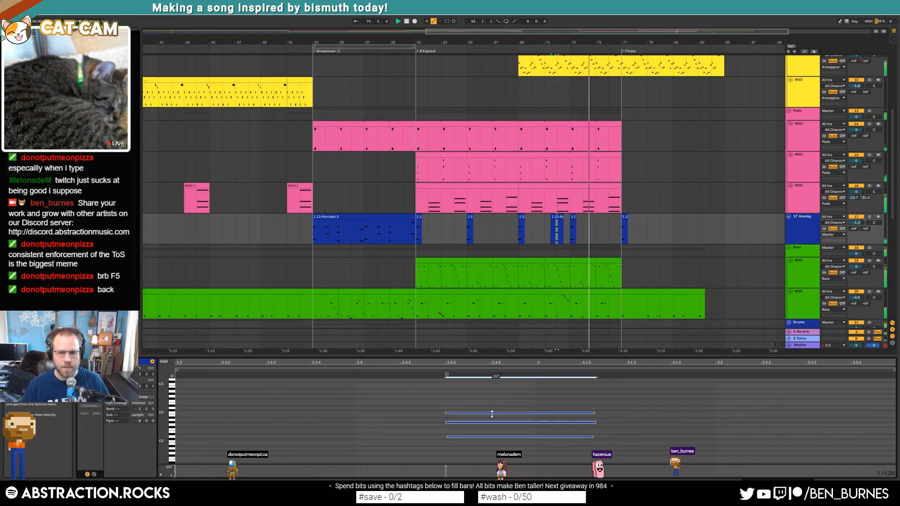
click(667, 190)
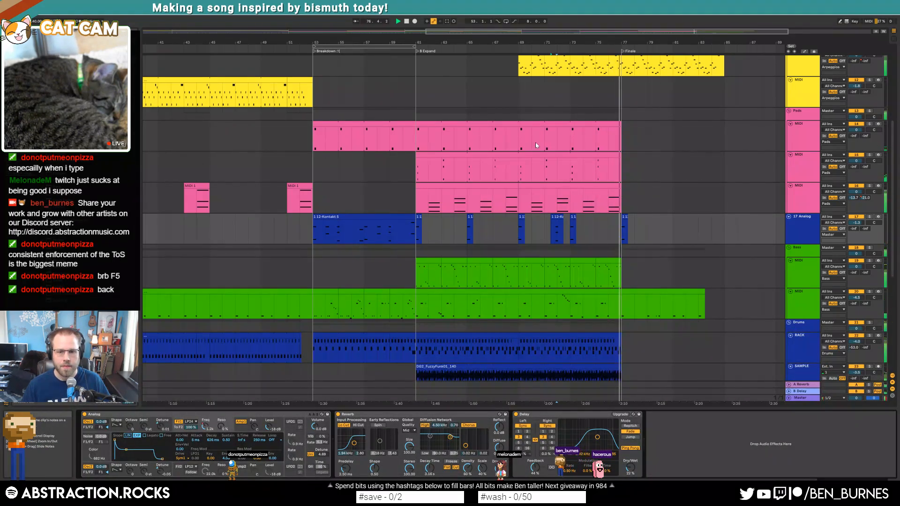
Step: Show the full arrangement, examine its tracks from the ambiences up to the leads, and stop playback
double_click(503, 30)
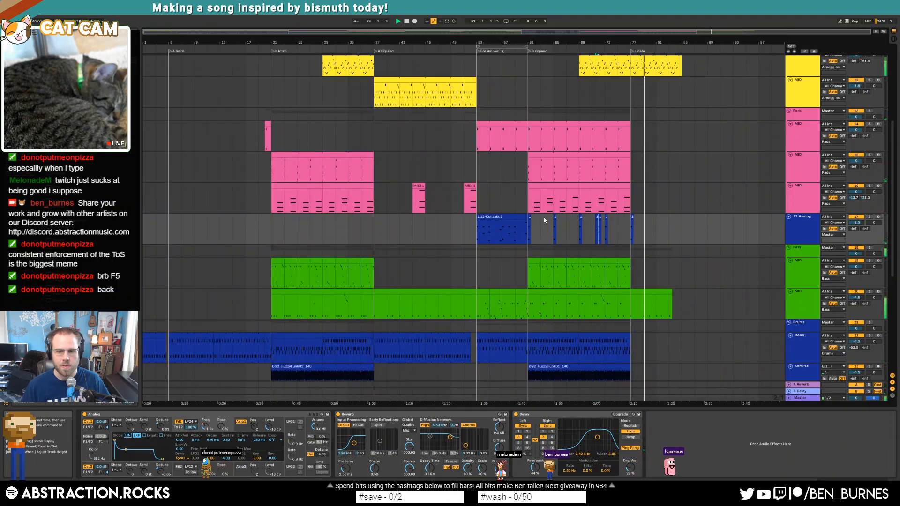
scroll(649, 294, down, 3)
scroll(649, 294, down, 8)
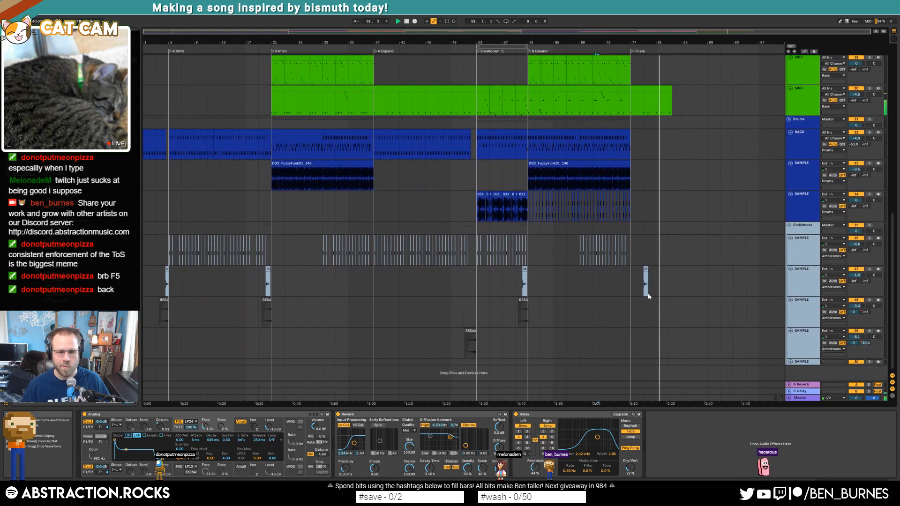
scroll(656, 299, up, 12)
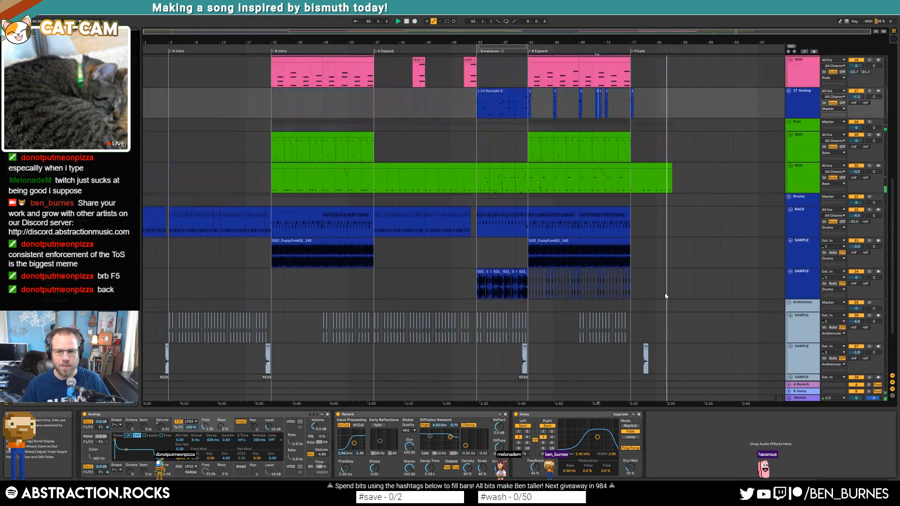
scroll(662, 307, up, 7)
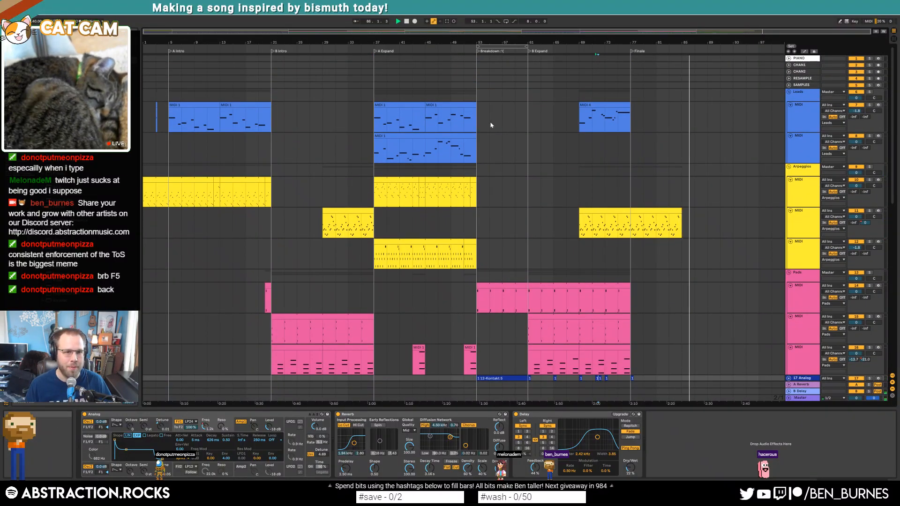
key(space)
Step: Enable the Simple Mastering rack on the Master track and play parts of A Intro and the lead-in to the Breakdown
click(799, 398)
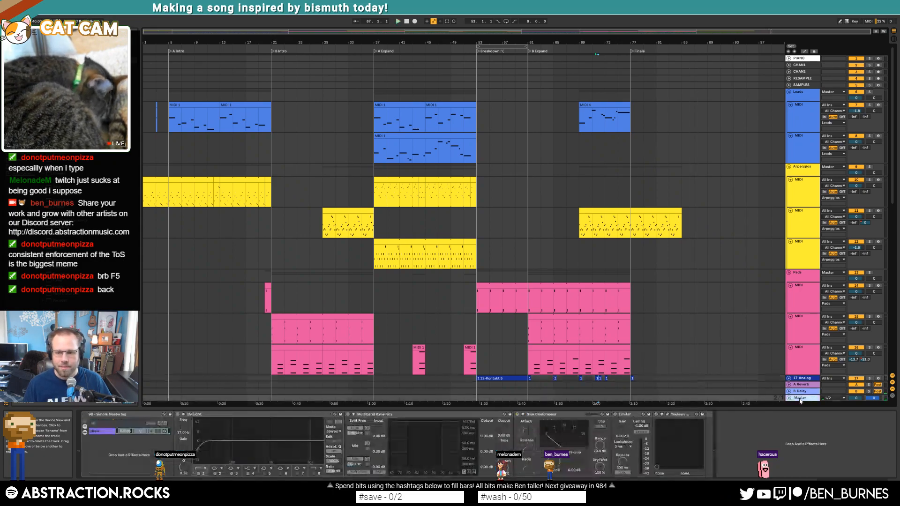
click(86, 415)
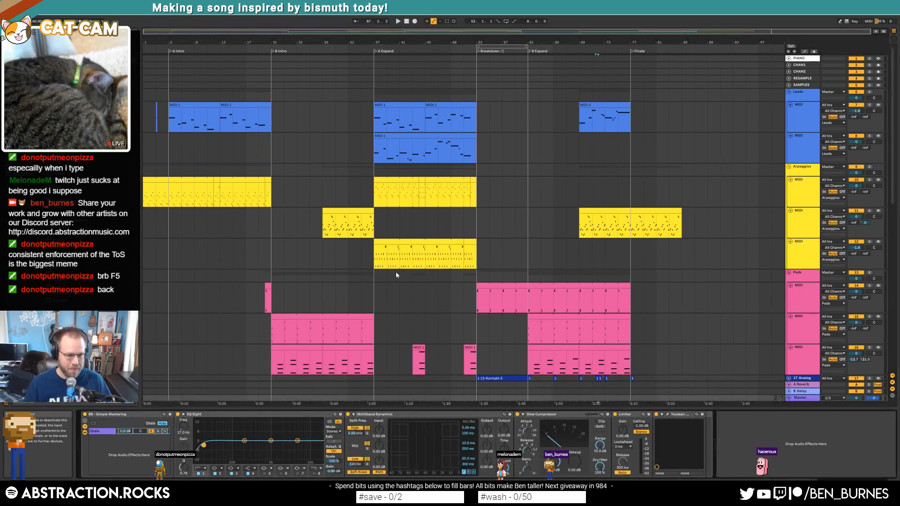
click(232, 49)
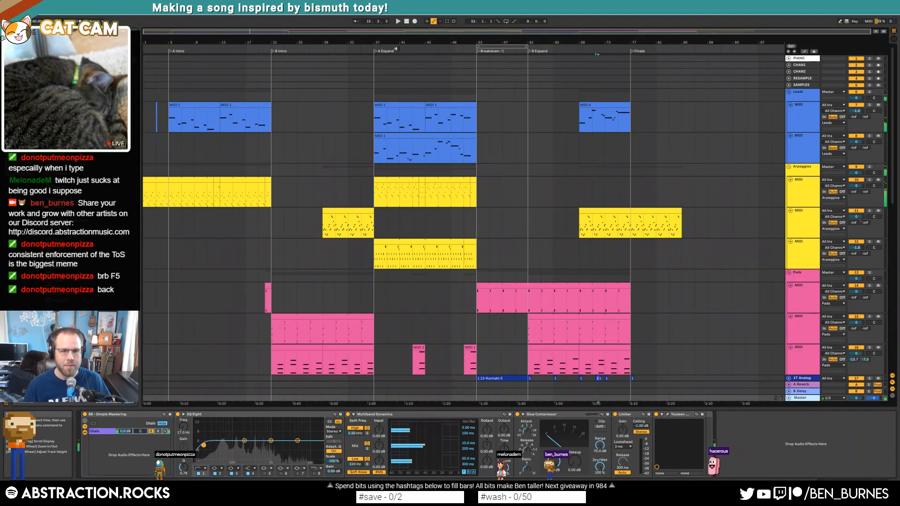
click(469, 50)
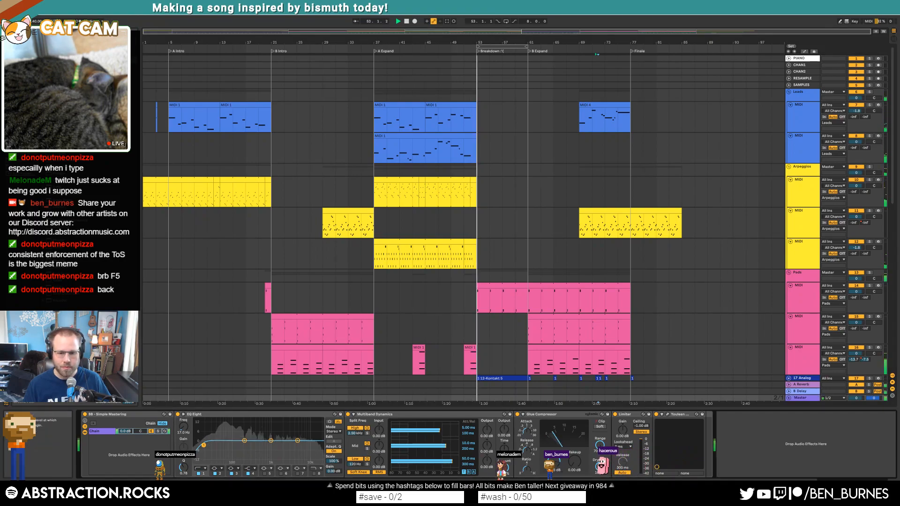
Step: Reshape the master's EQ Eight curve with a slight low-mid dip, 1 kHz boost and high dip, and adjust the Multiband Dynamics thresholds
drag(203, 445, 244, 443)
key(space)
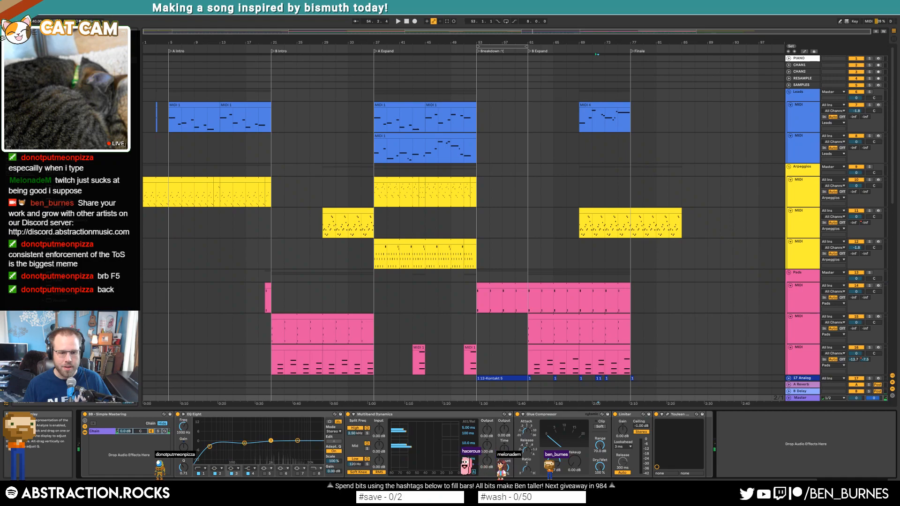
click(297, 441)
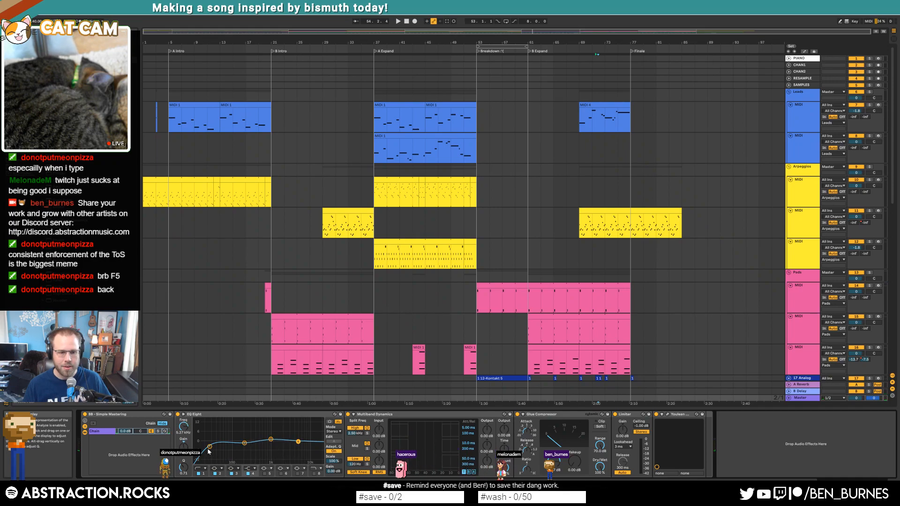
drag(209, 446, 208, 444)
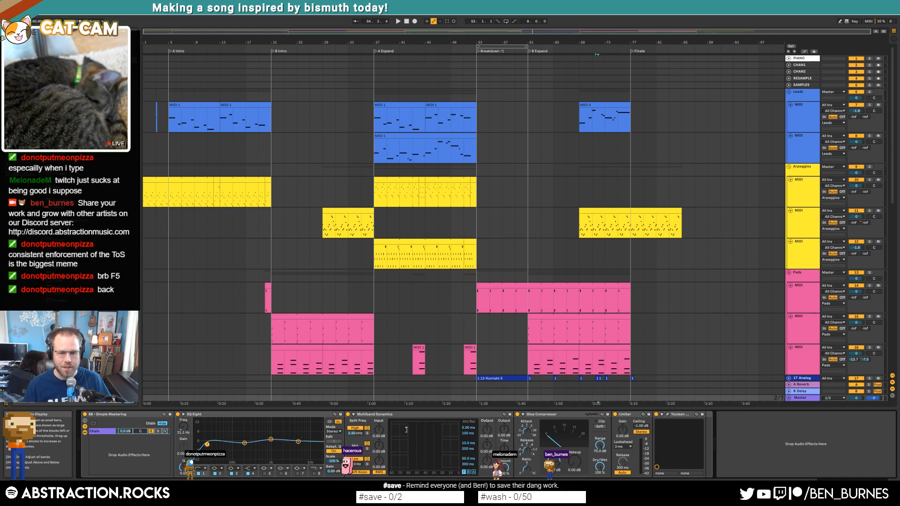
drag(414, 431, 443, 441)
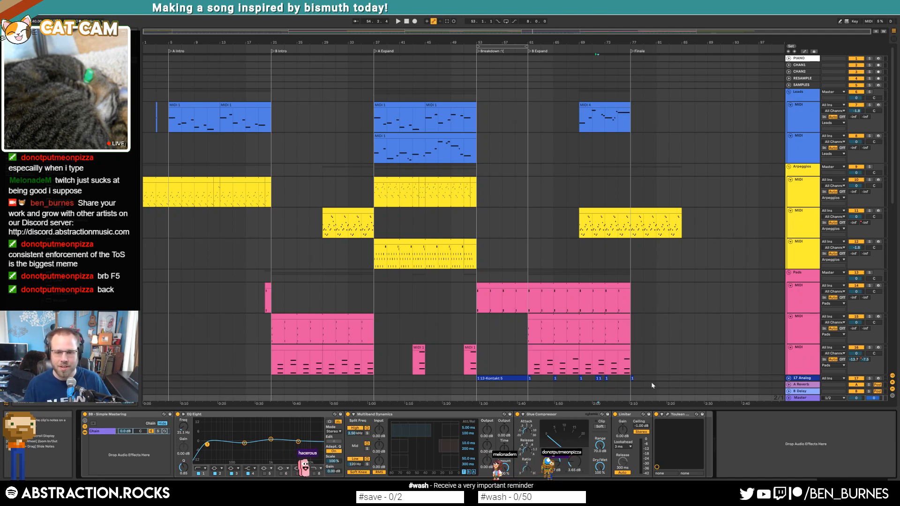
Step: Check the master with the Youlean Loudness Meter while playing from bar 51, and raise the Glue Compressor's threshold
click(668, 415)
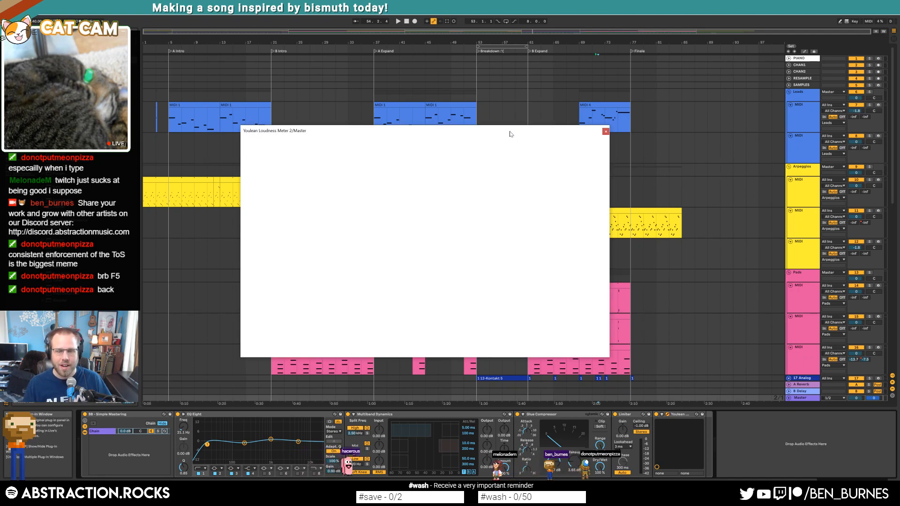
drag(511, 135, 363, 149)
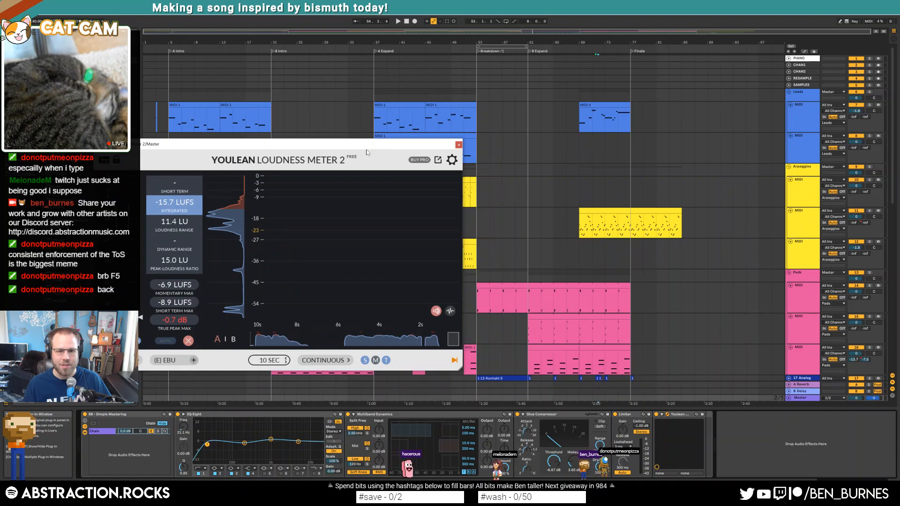
click(465, 223)
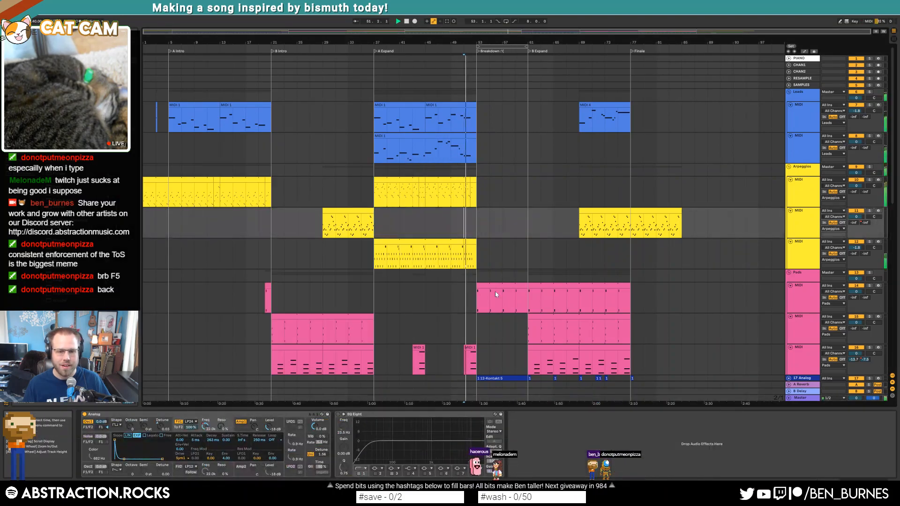
click(805, 398)
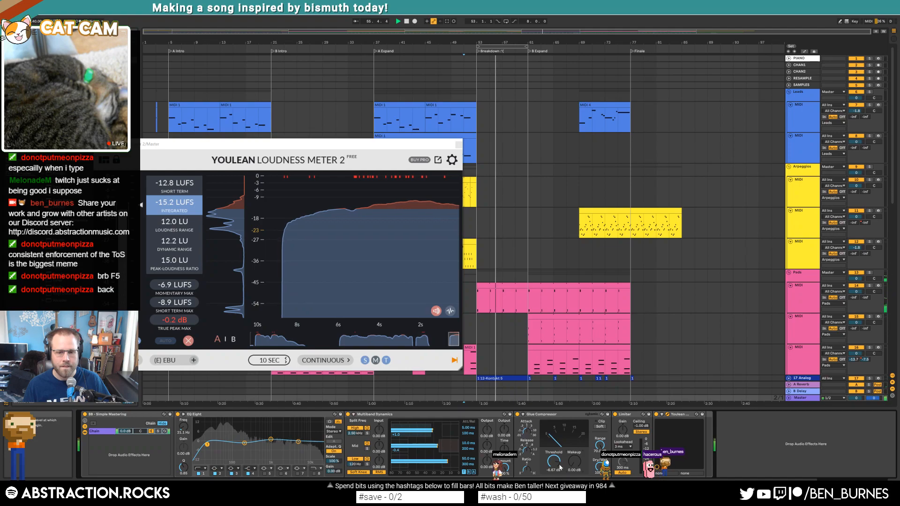
drag(554, 465, 555, 461)
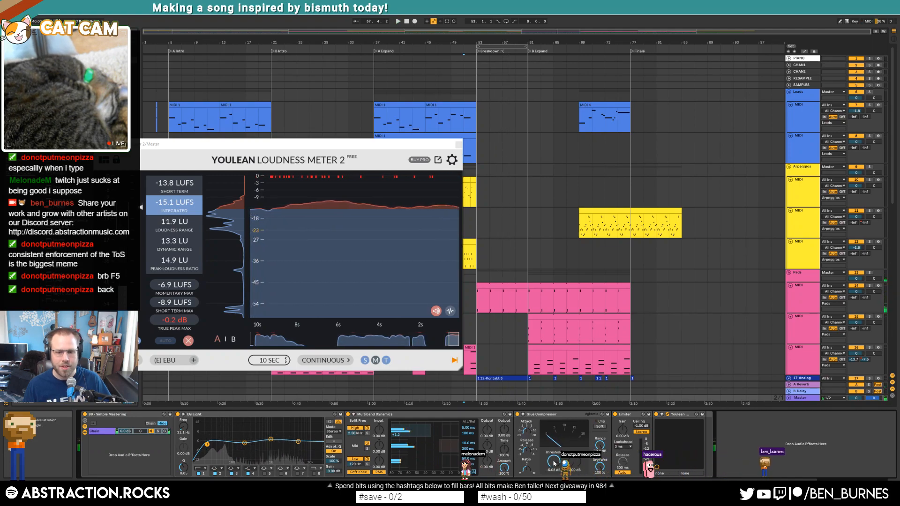
drag(554, 464, 553, 456)
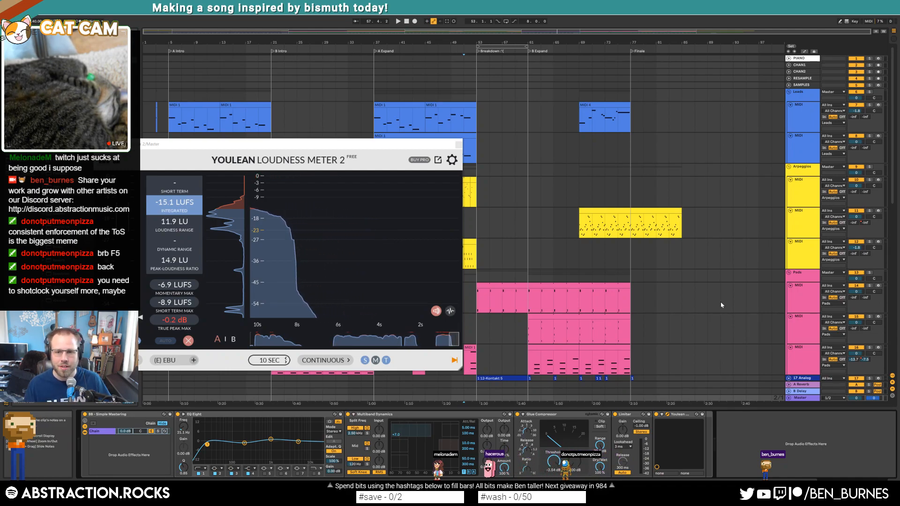
Step: Lower the 17 Analog track's volume to -4.0 dB and play from bar 51 while viewing the master's devices
scroll(796, 263, down, 3)
click(819, 326)
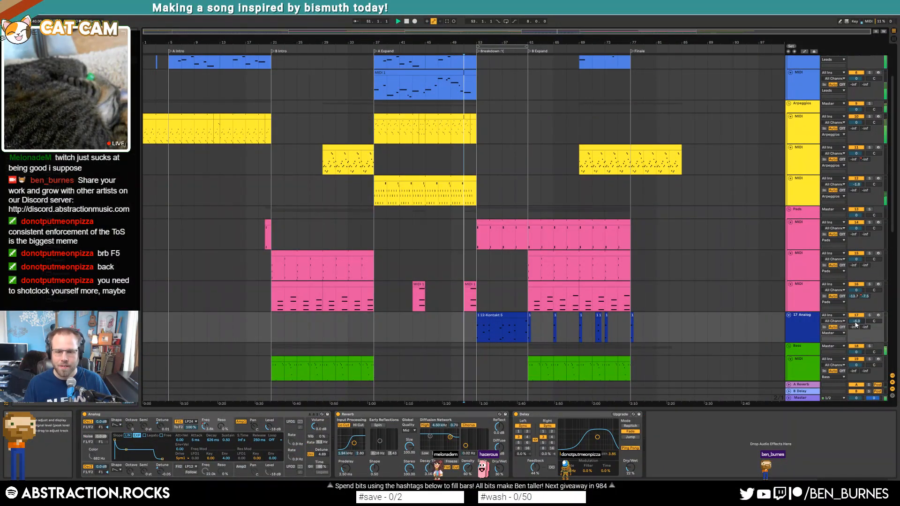
click(810, 396)
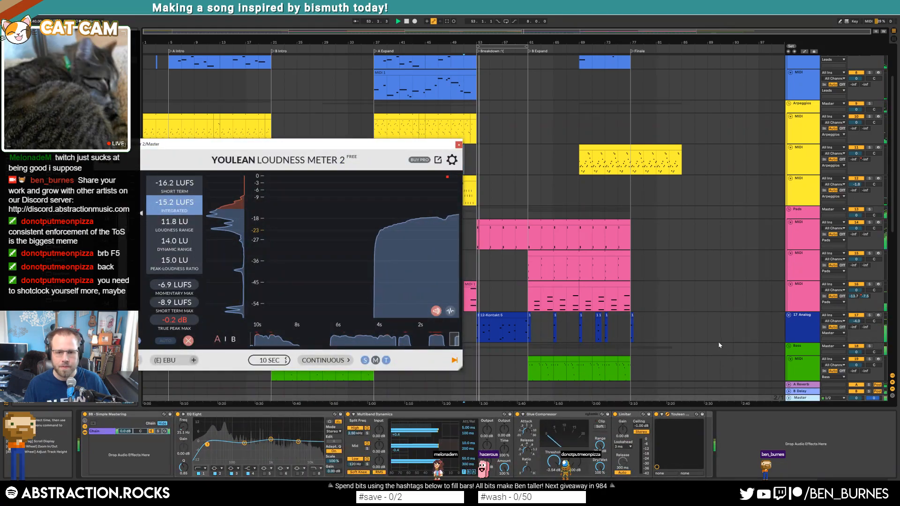
Step: Lower the second drum SAMPLE track's volume to -3.0 dB and the master Glue Compressor's threshold to about -3.8 dB
scroll(740, 374, down, 8)
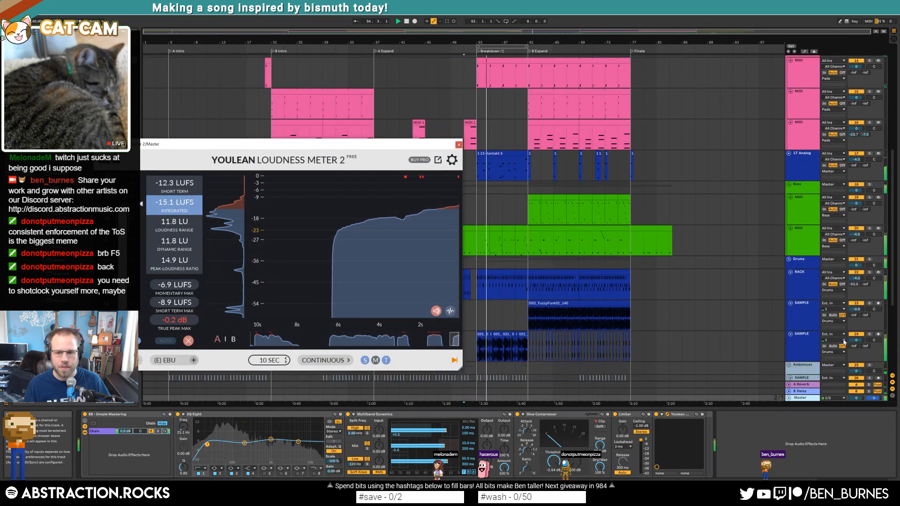
drag(857, 340, 857, 350)
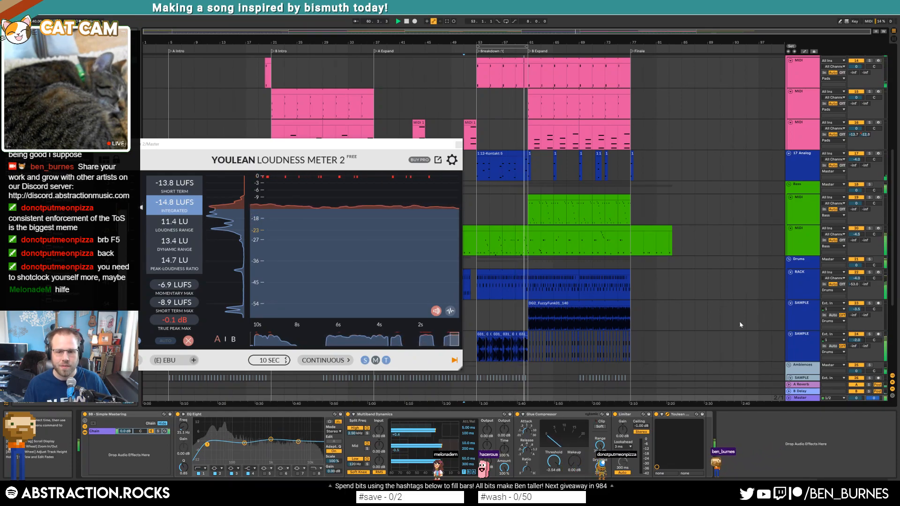
drag(554, 463, 554, 467)
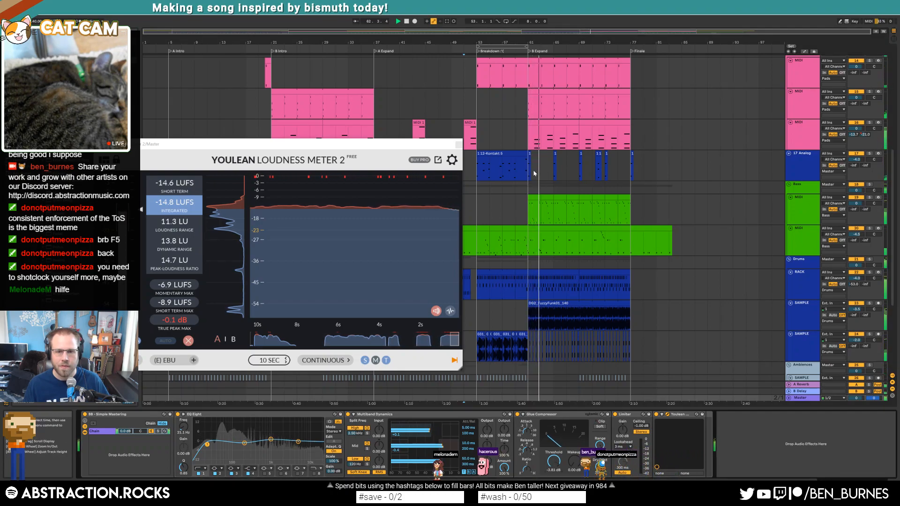
Step: Copy bar 60 to mid-bar 61 on the 17 Analog track to bar 68
scroll(533, 170, up, 3)
drag(510, 171, 535, 173)
key(ctrl+c)
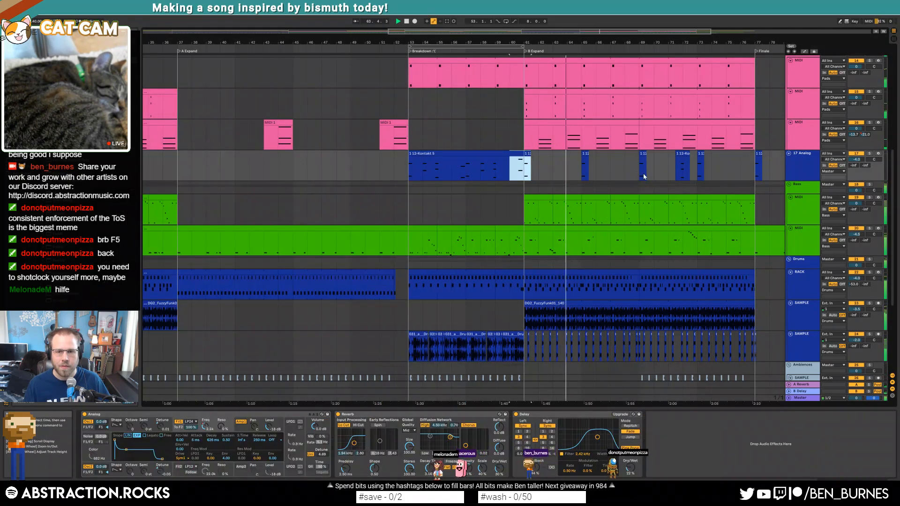
click(626, 169)
key(ctrl+v)
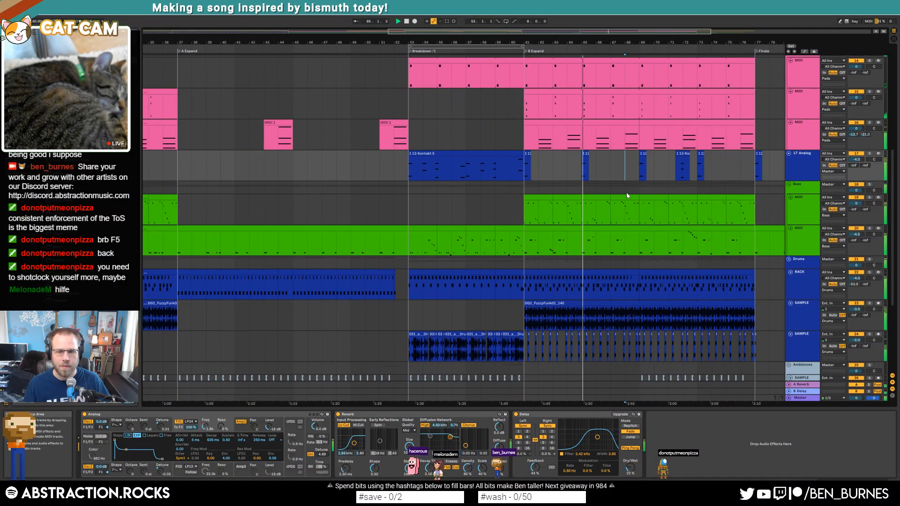
key(ctrl+z)
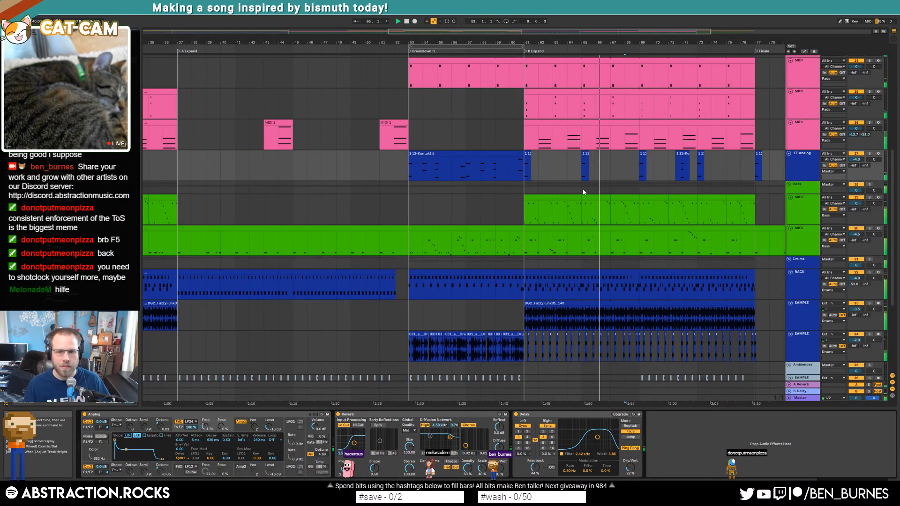
click(626, 172)
key(ctrl+v)
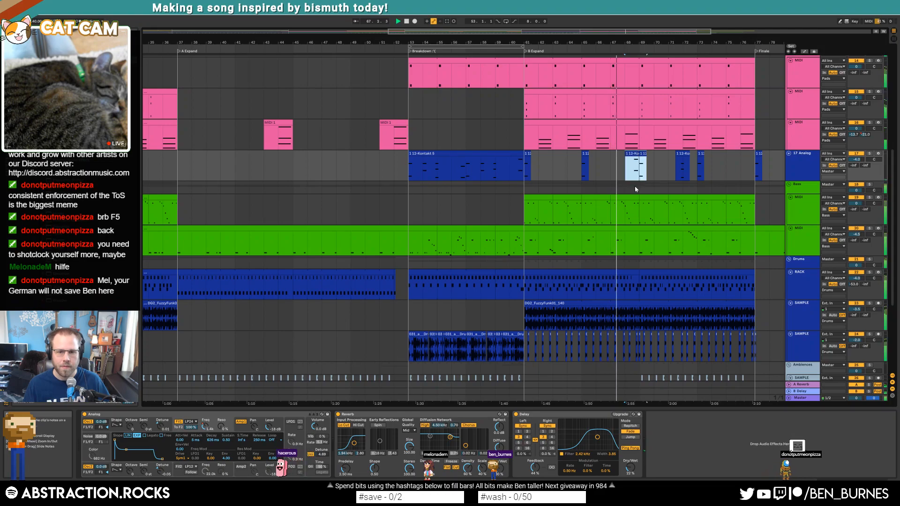
Step: Shape a brief rise and fall in the F1 Freq automation over the 17 Analog track's chords at bars 68 to 69
key(a)
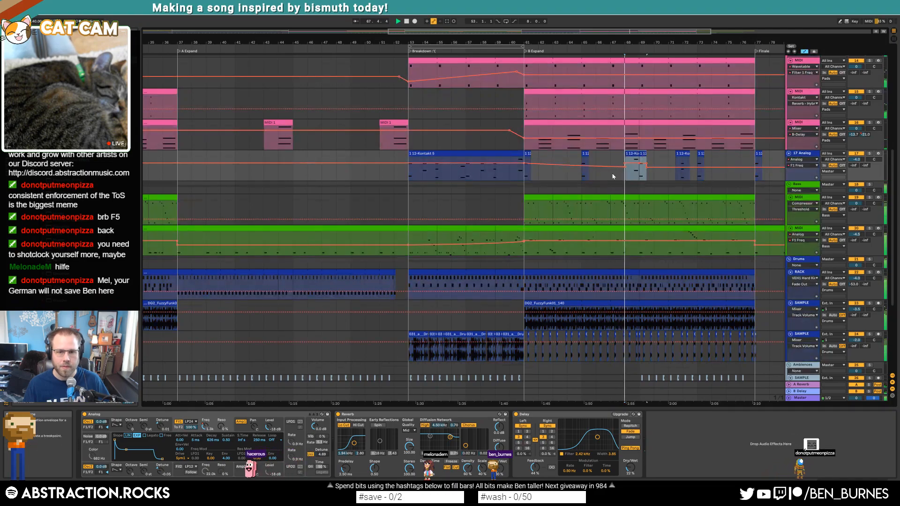
click(645, 163)
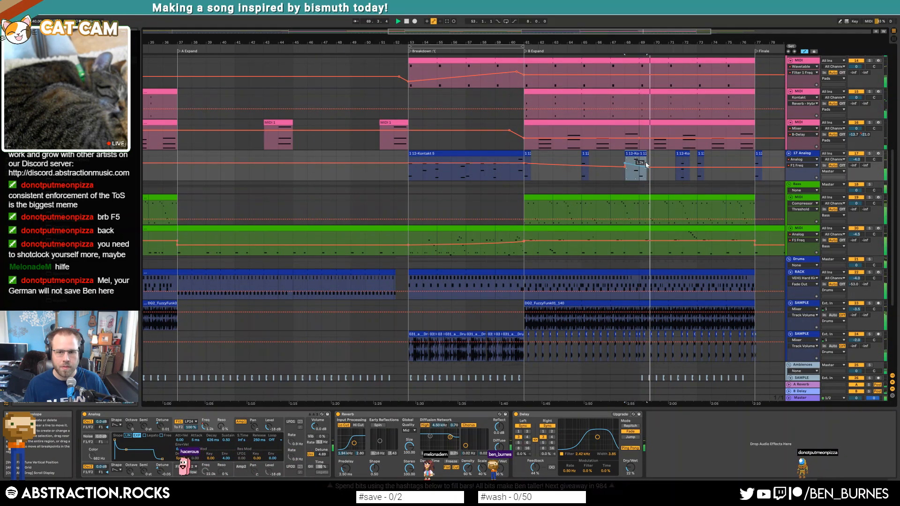
drag(625, 164, 639, 164)
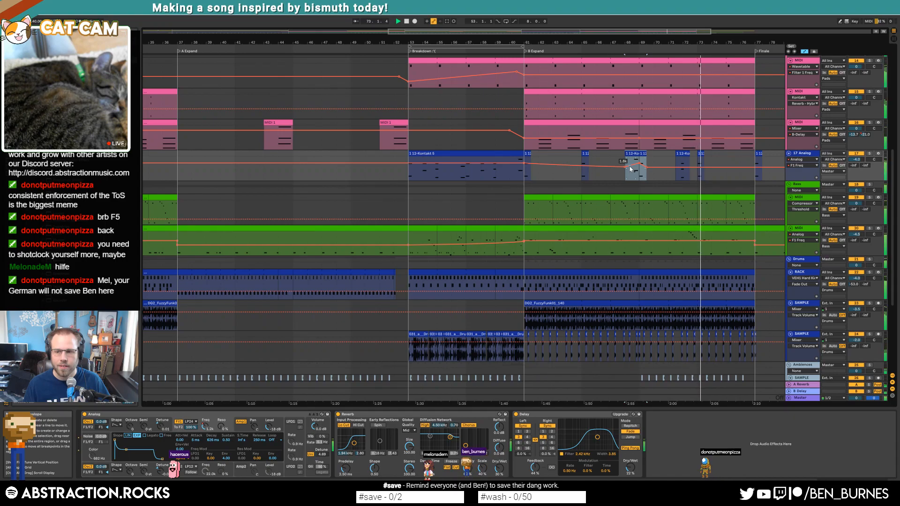
drag(639, 163, 633, 163)
click(656, 162)
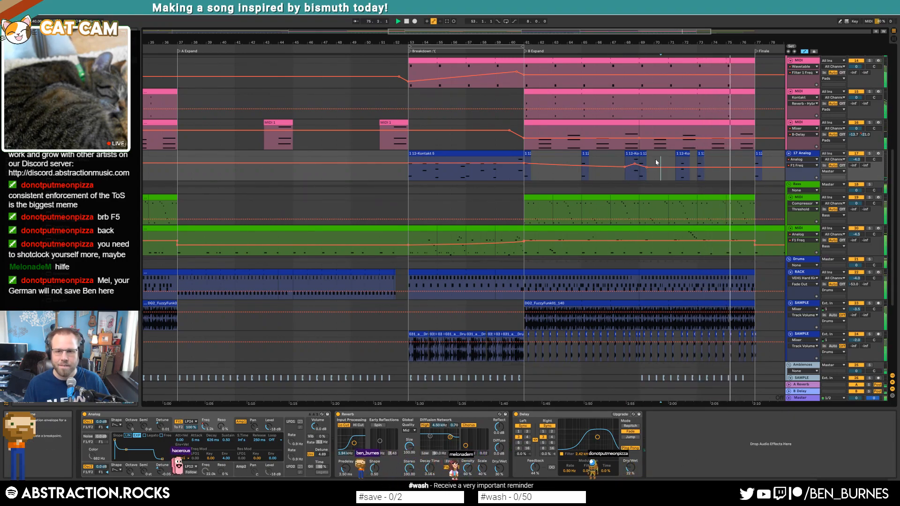
Step: Copy the 17 Analog track's chord clip from bar 68 to bar 76, leading into the Finale
click(629, 153)
key(ctrl+c)
click(745, 162)
key(ctrl+v)
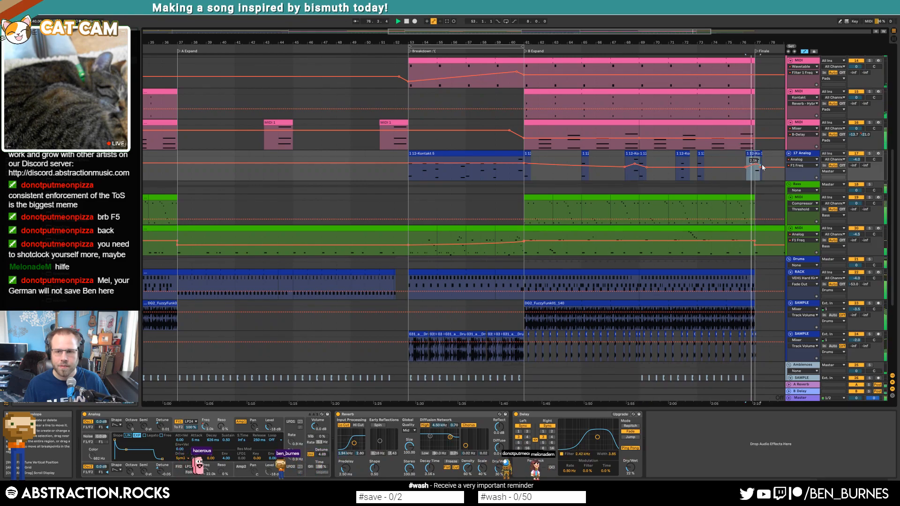
key(ctrl+z)
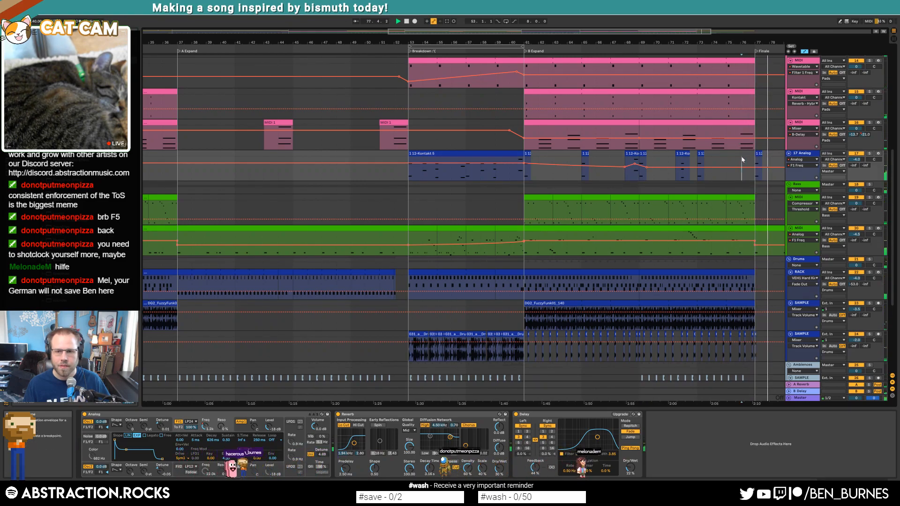
key(a)
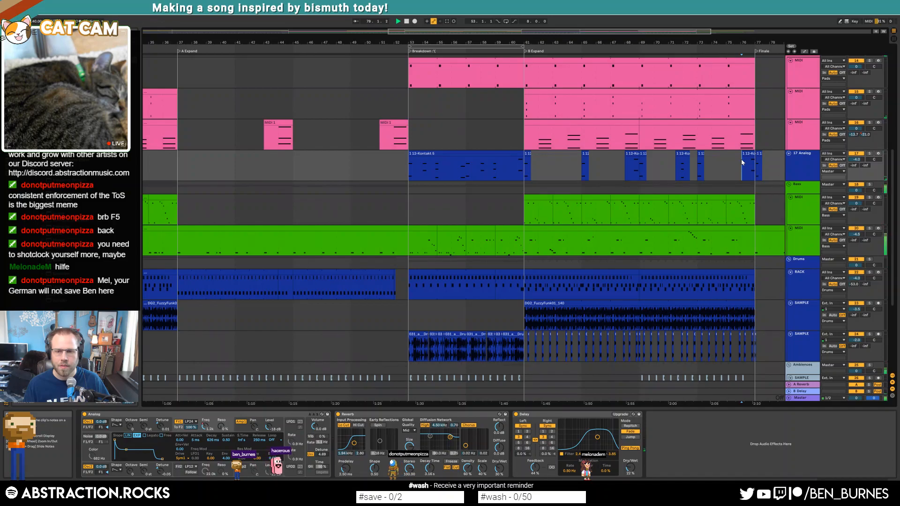
ctrl+scroll(745, 158, up, 3)
click(750, 154)
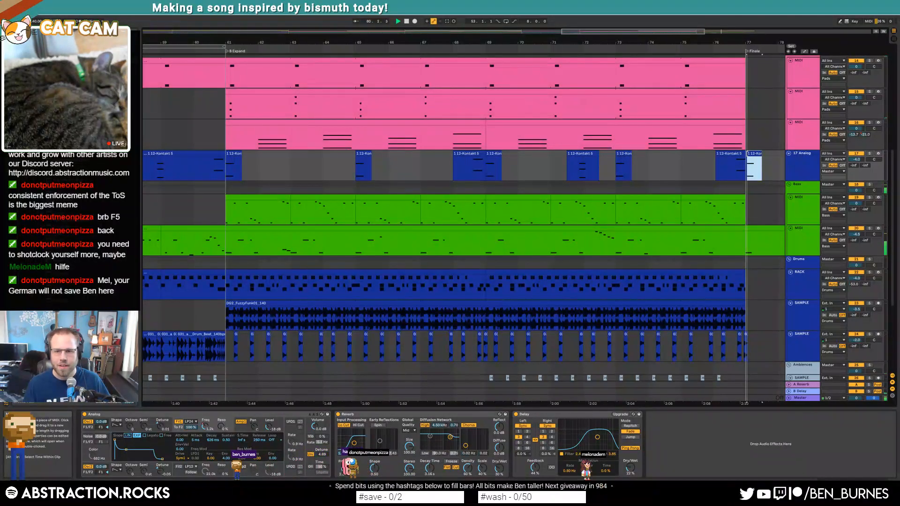
click(728, 155)
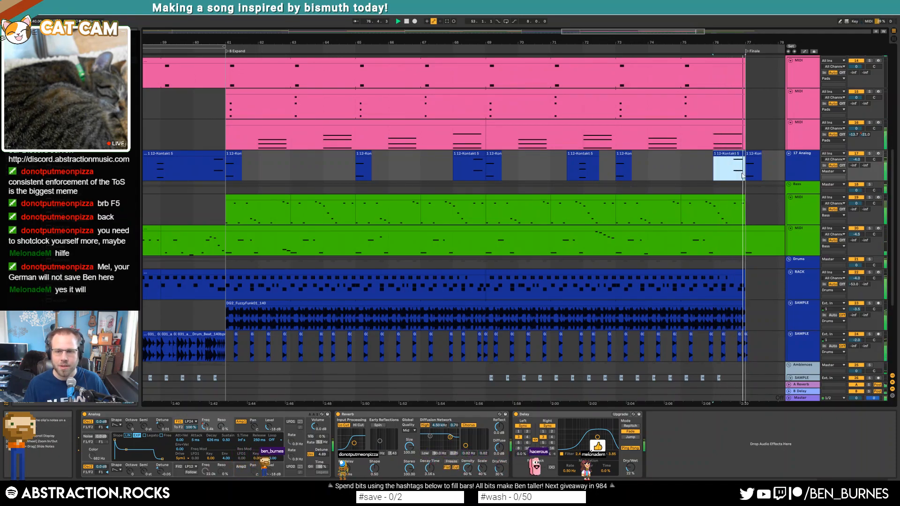
Step: Add an F1 Freq rise over the 17 Analog track's bar 76 clip and drop it back down at the Finale
key(w)
key(a)
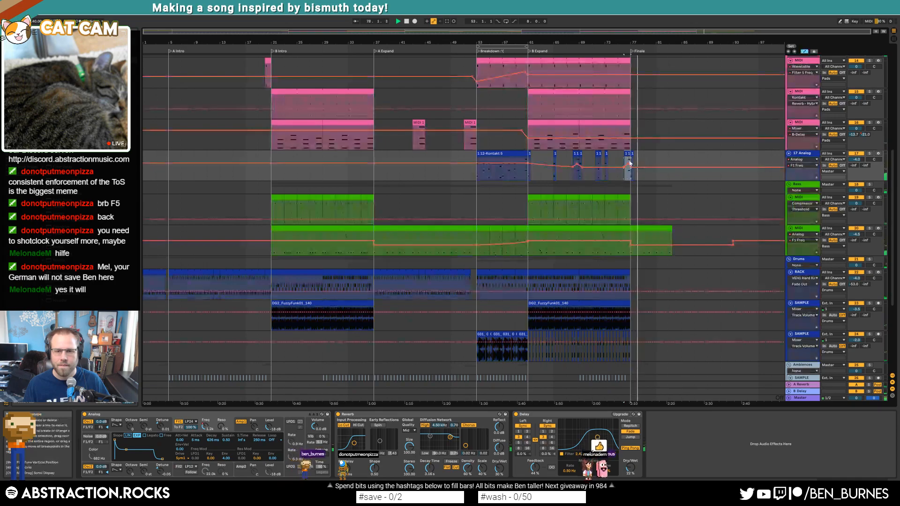
ctrl+scroll(629, 163, up, 5)
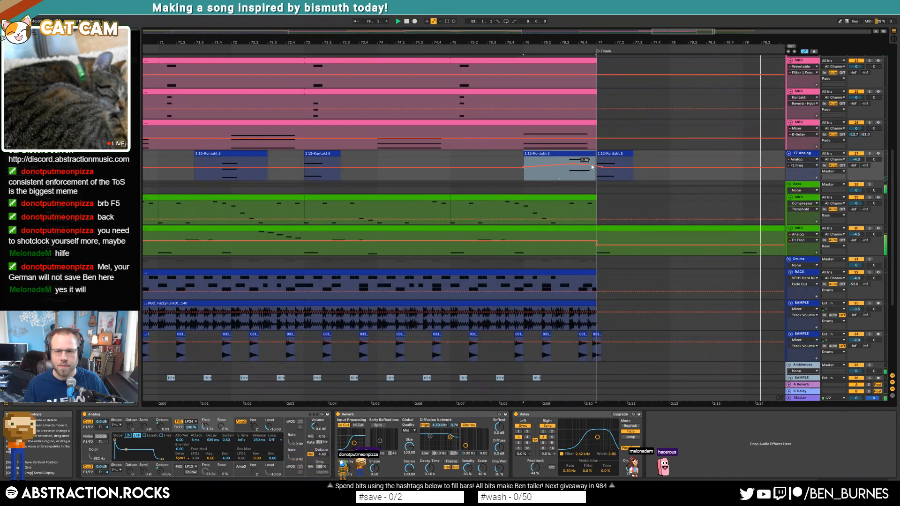
click(612, 164)
drag(601, 167, 596, 165)
ctrl+scroll(523, 176, down, 5)
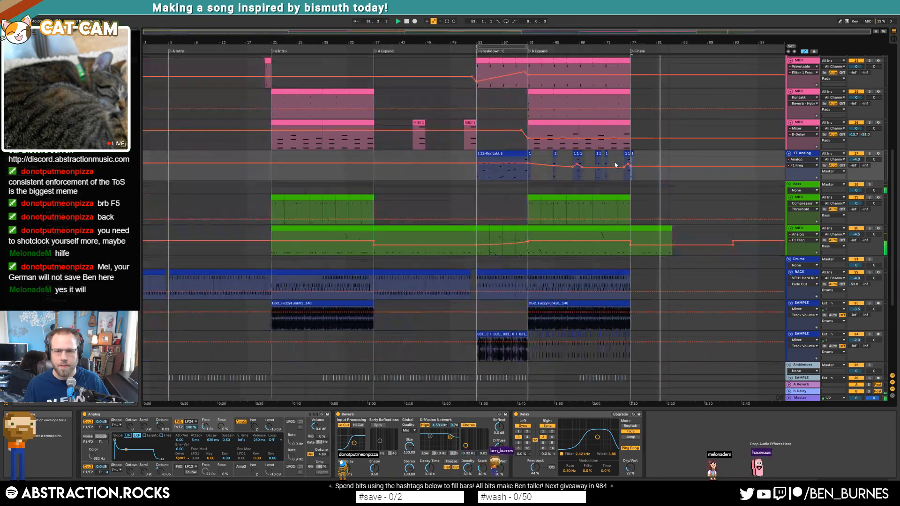
Step: Play from the middle of bar 36 and check the master's level in the Youlean Loudness Meter
click(371, 164)
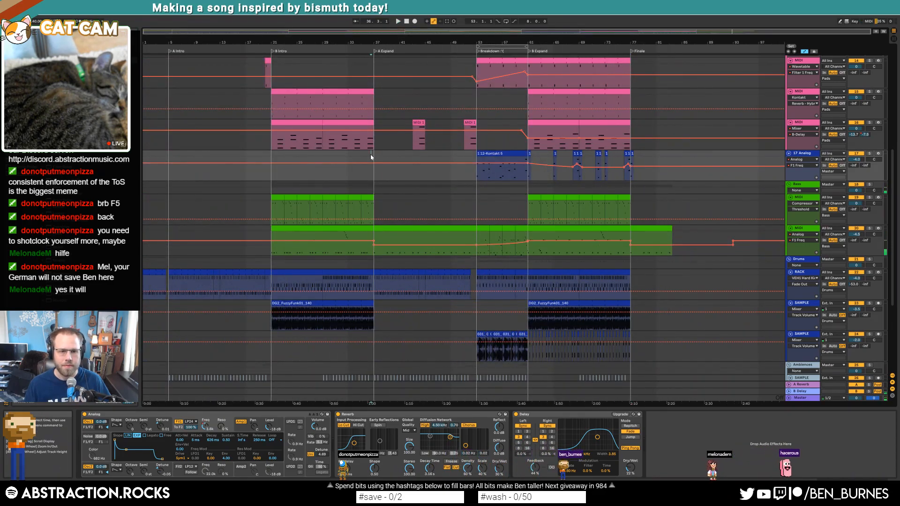
key(a)
key(space)
click(799, 397)
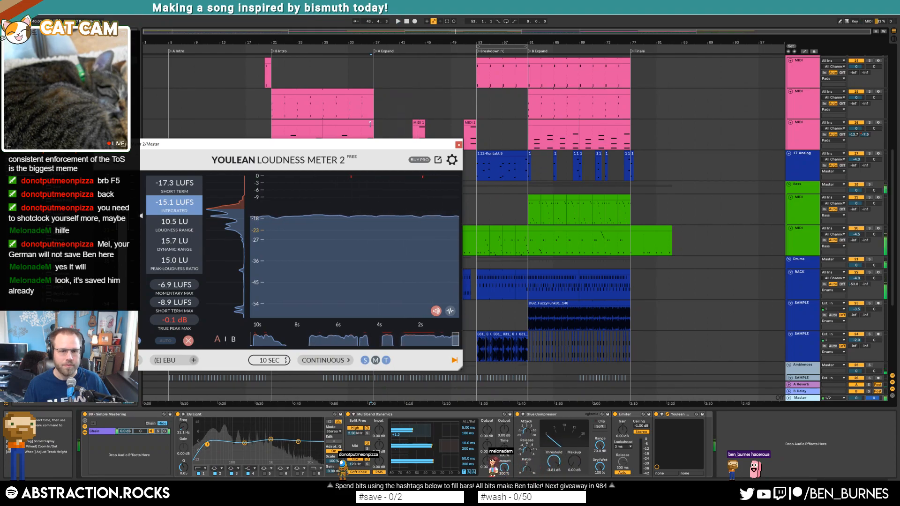
click(458, 144)
click(653, 204)
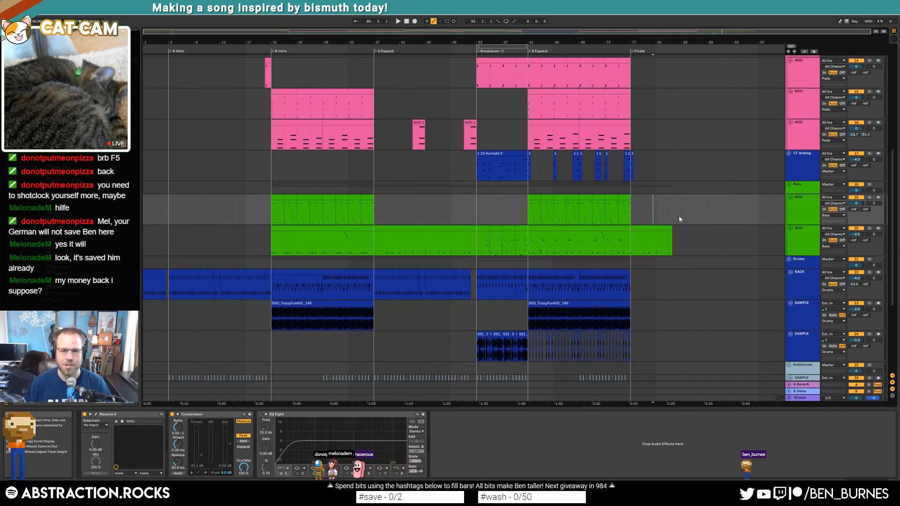
click(170, 244)
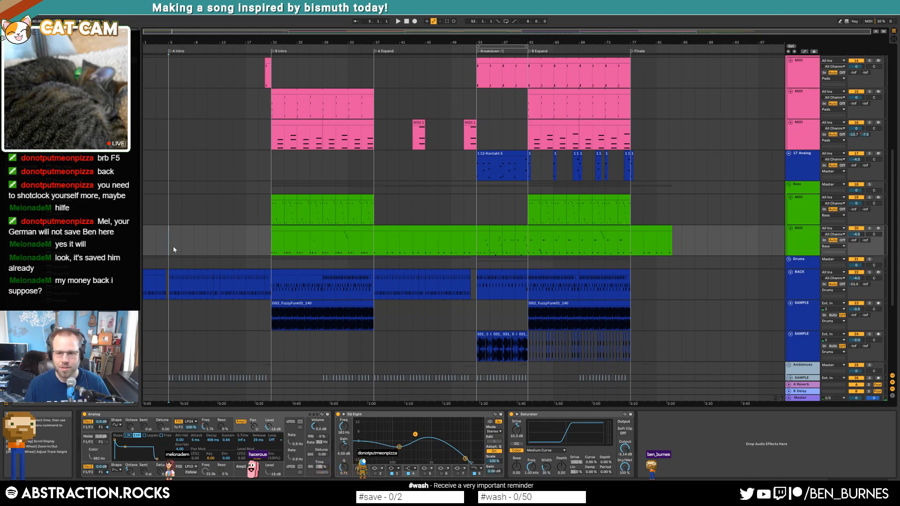
click(219, 245)
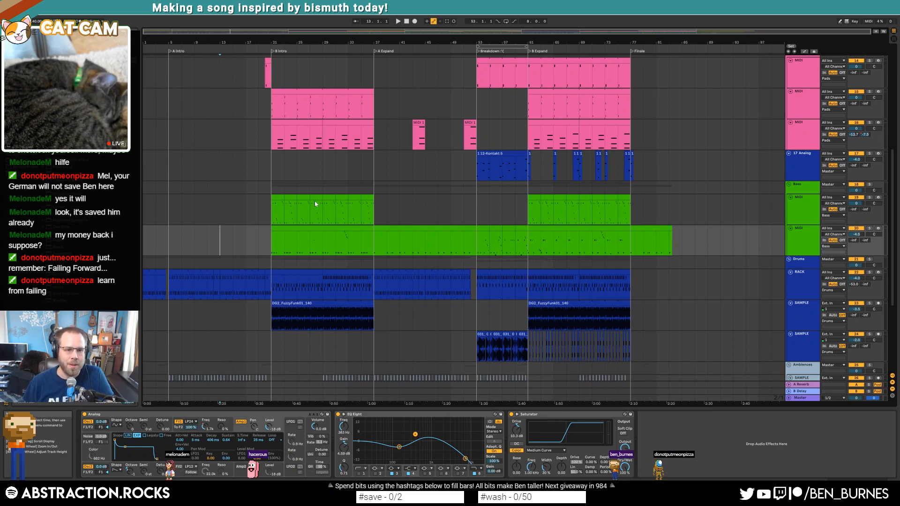
click(169, 202)
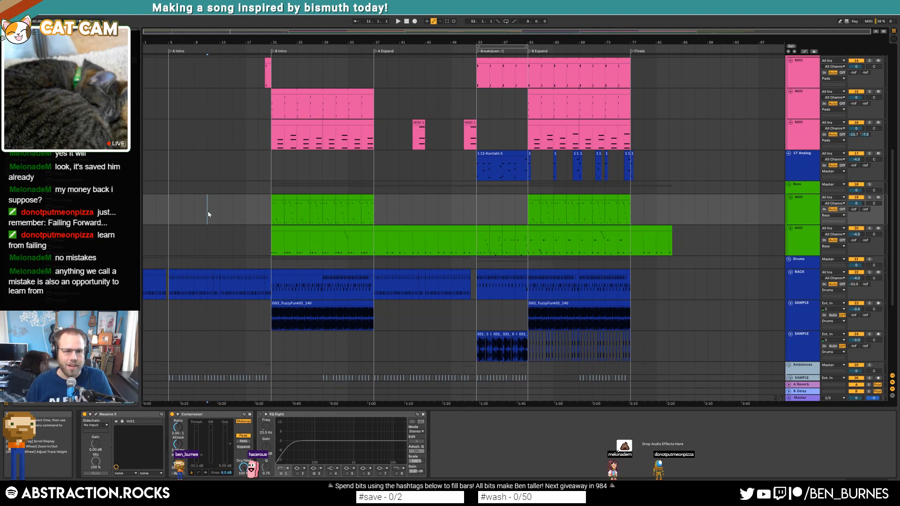
click(173, 216)
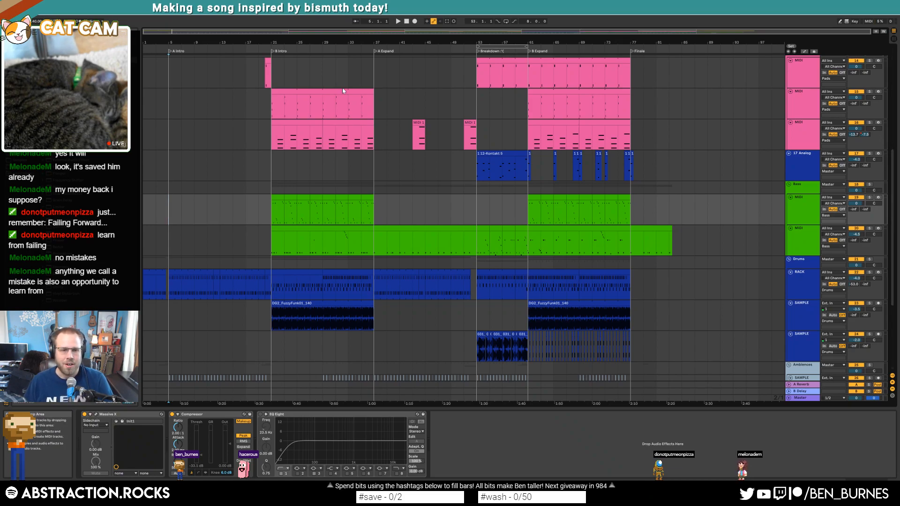
scroll(209, 166, up, 5)
scroll(209, 168, up, 6)
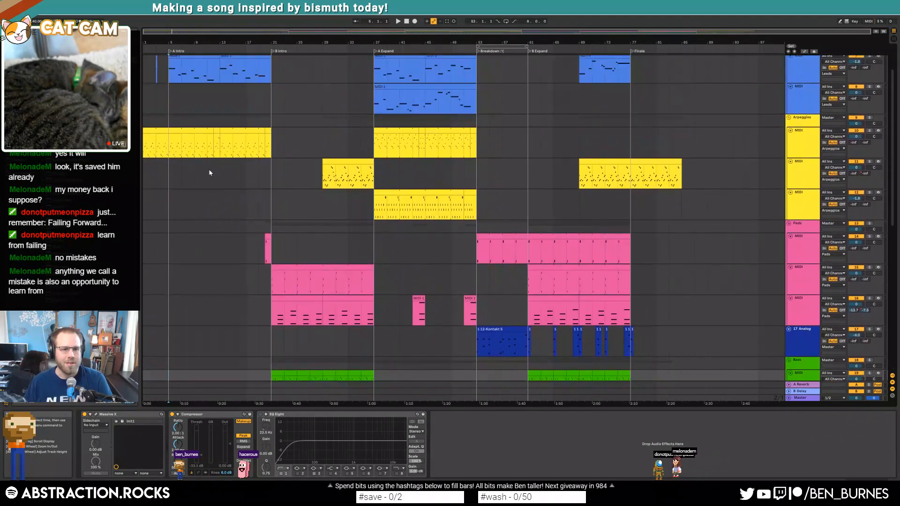
drag(171, 90, 272, 200)
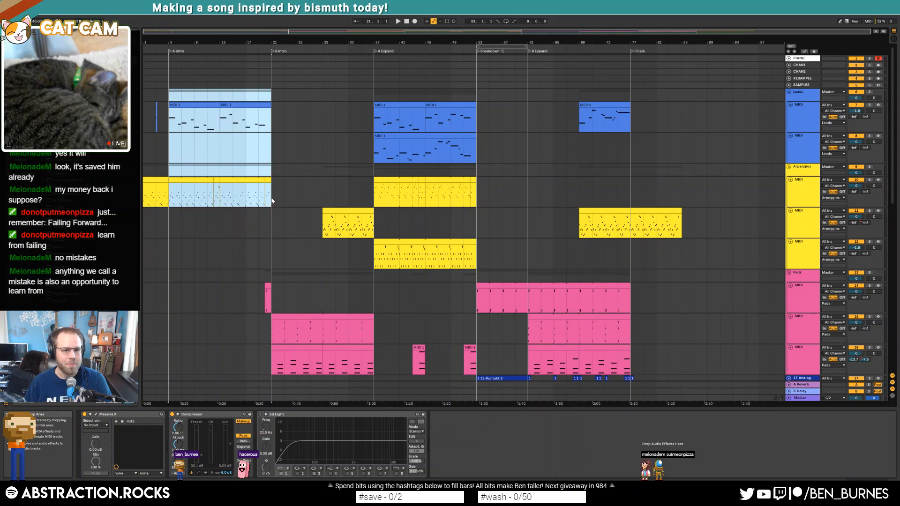
click(230, 182)
click(266, 182)
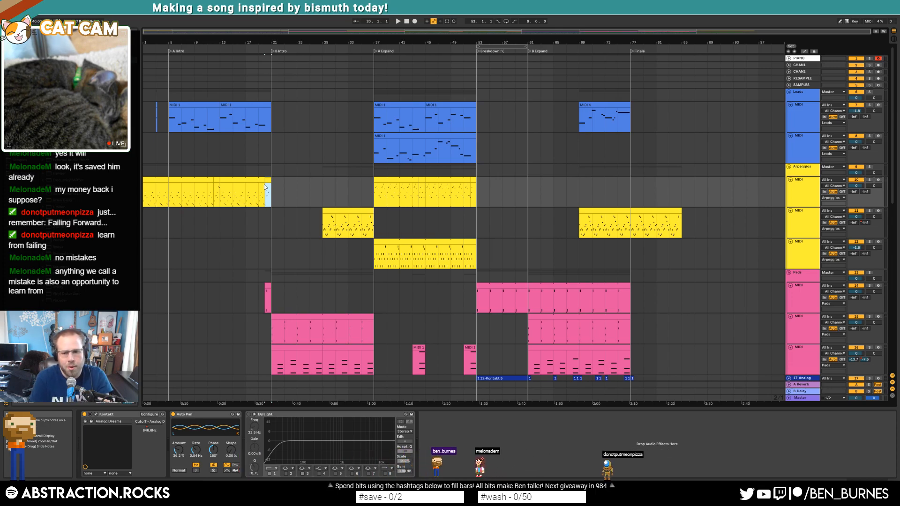
Step: Move the 17 Analog track into the Leads group, directly below its second MIDI track
scroll(760, 298, down, 3)
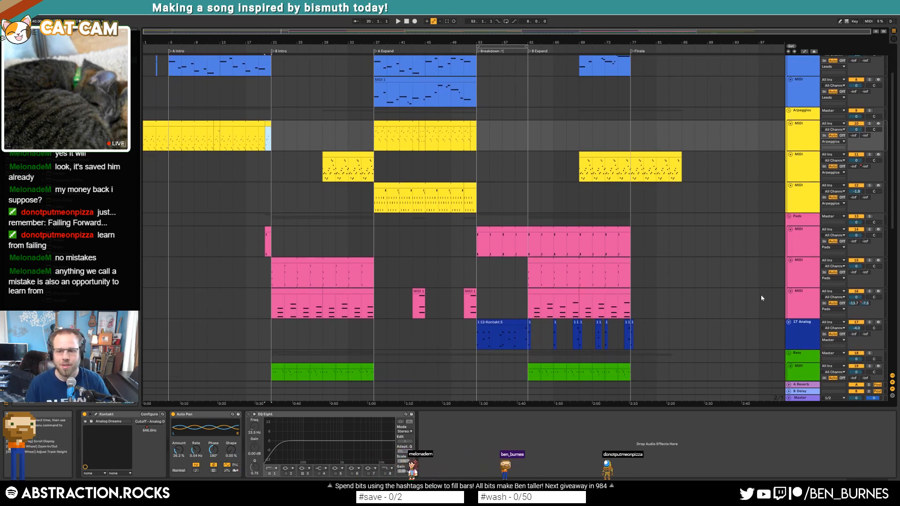
click(789, 302)
drag(804, 336, 822, 123)
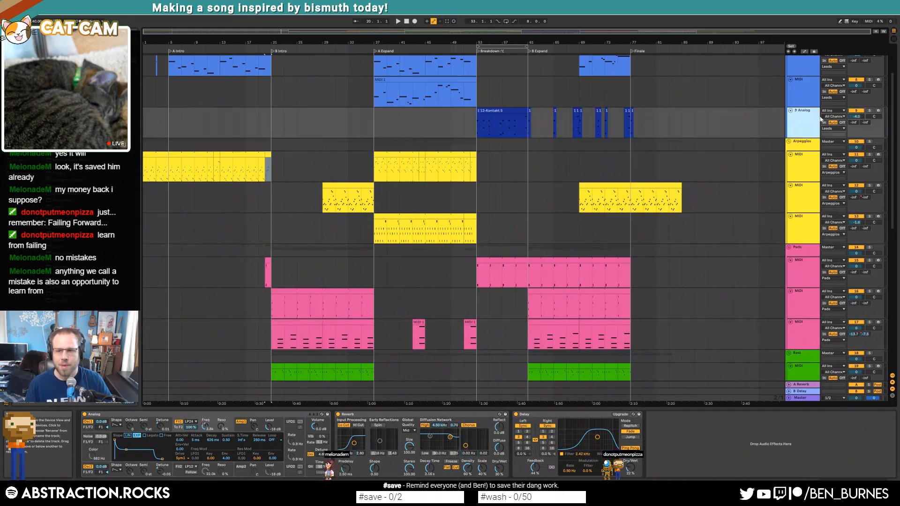
Step: Recolor the Analog track to the Leads group's blue and assign the track color to its clips
click(803, 92)
right_click(808, 114)
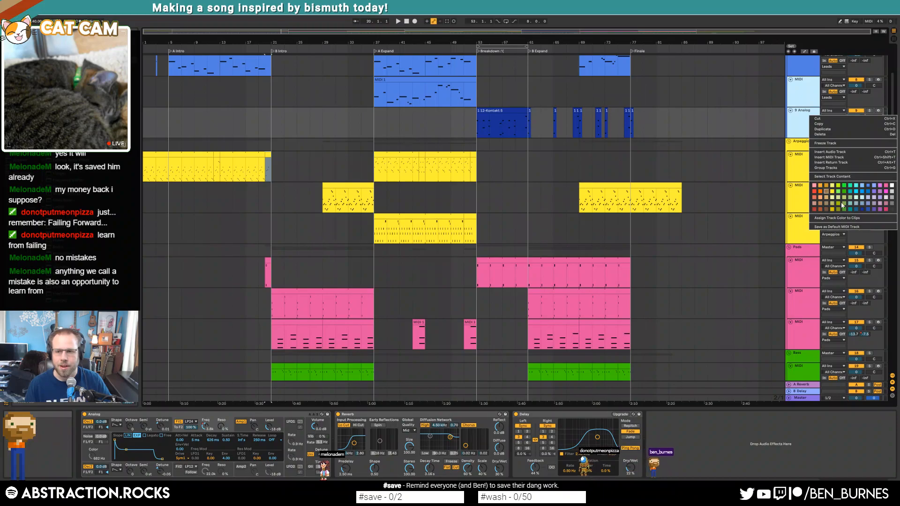
click(868, 185)
ctrl+click(811, 115)
right_click(810, 117)
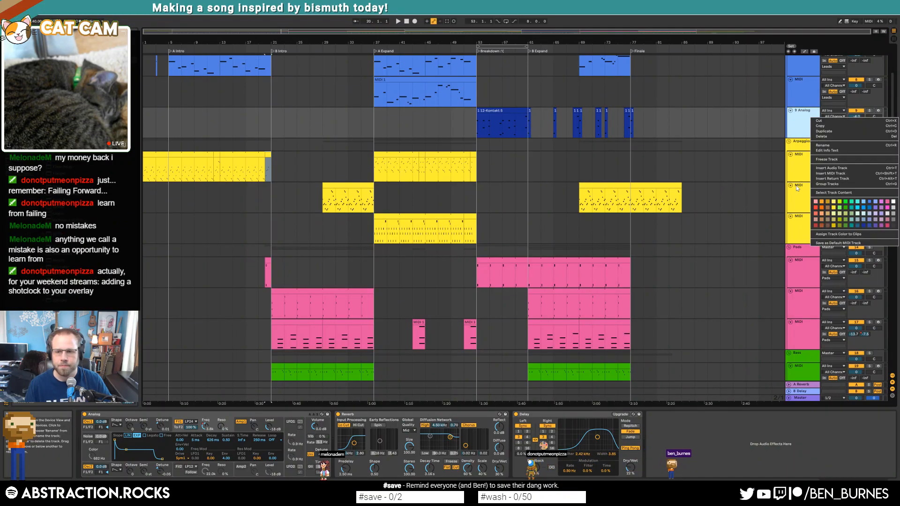
click(536, 164)
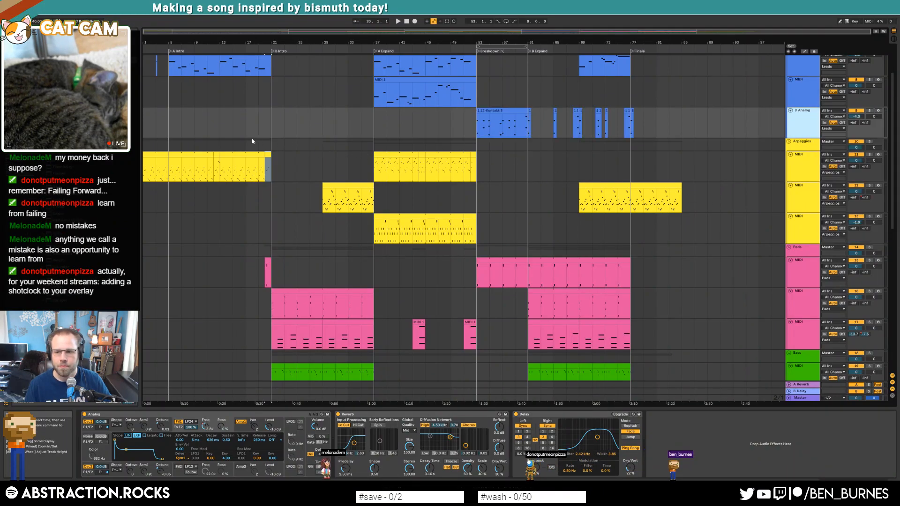
click(171, 115)
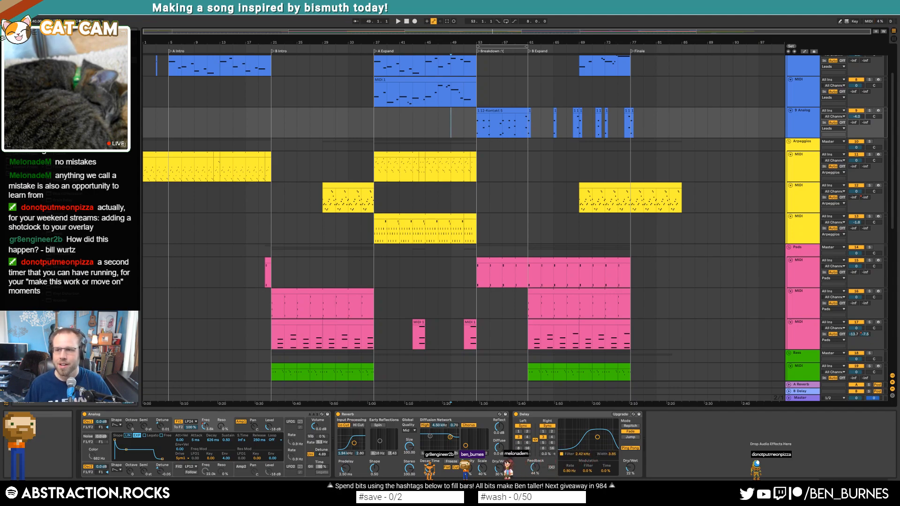
Step: Switch to Trello, add the card Streaming overlay "shot clock" to the GETS STUFF DONE! board, and place it below "Streaming overlay, spawn in/out"
drag(899, 47, 899, 74)
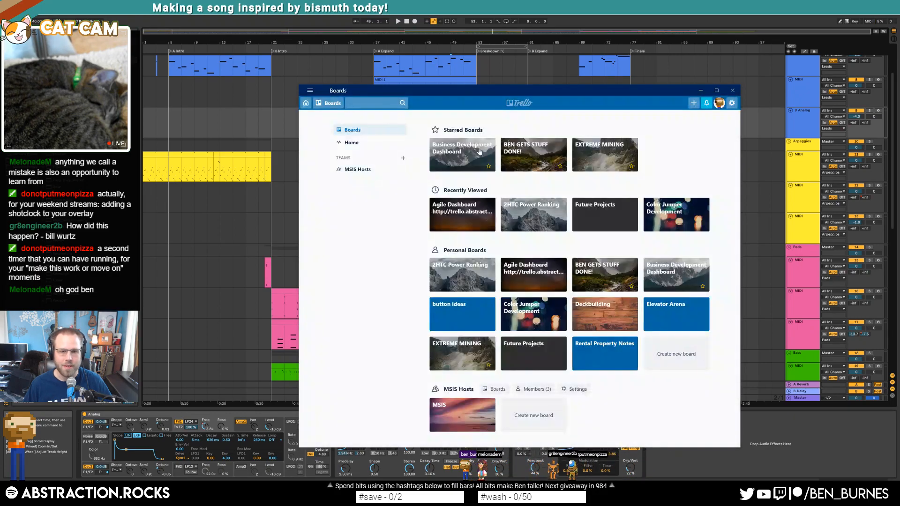
click(534, 156)
click(337, 299)
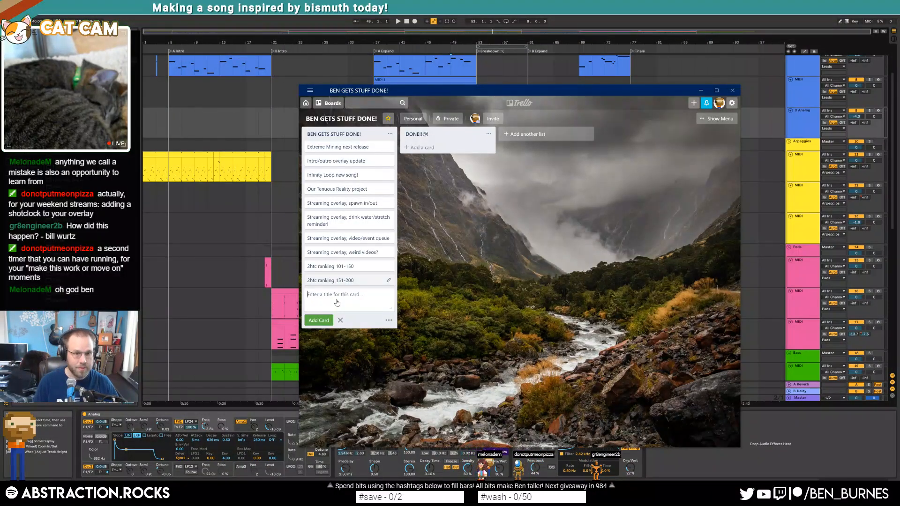
text(Stre)
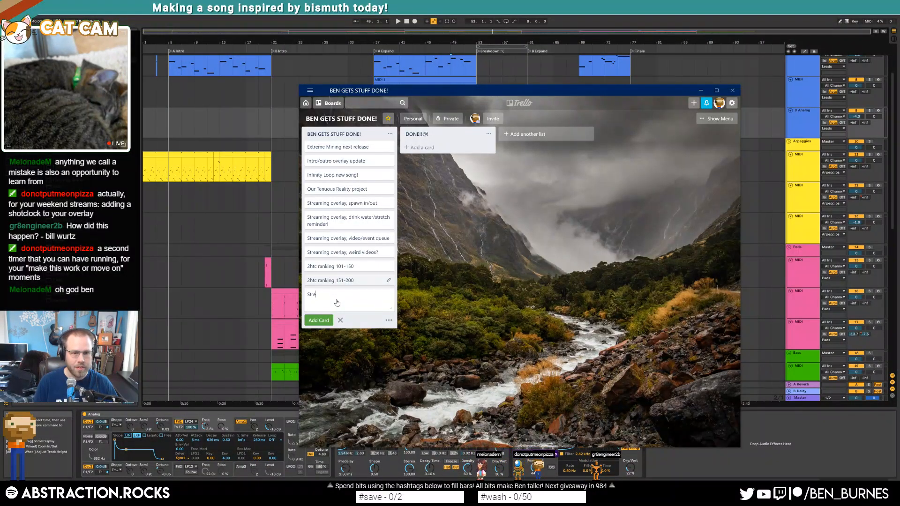
text(aming overlay "shot clock")
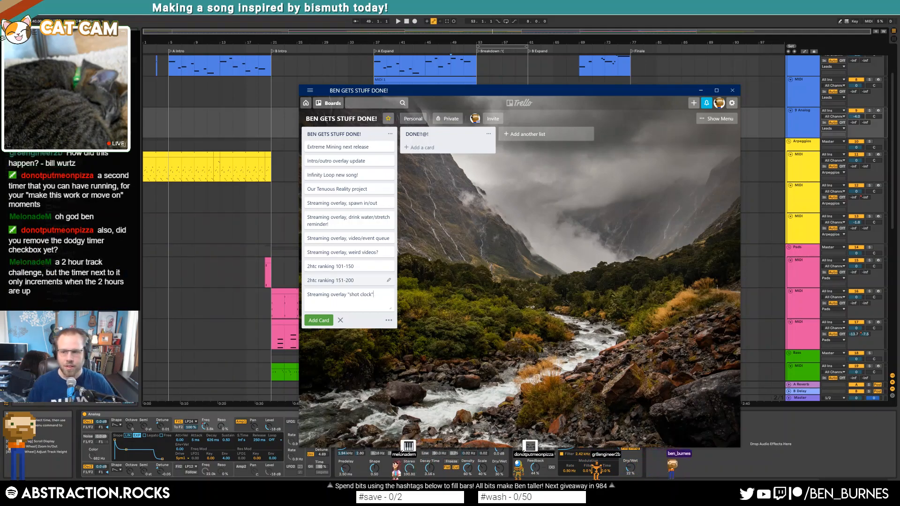
key(Return)
drag(342, 298, 340, 219)
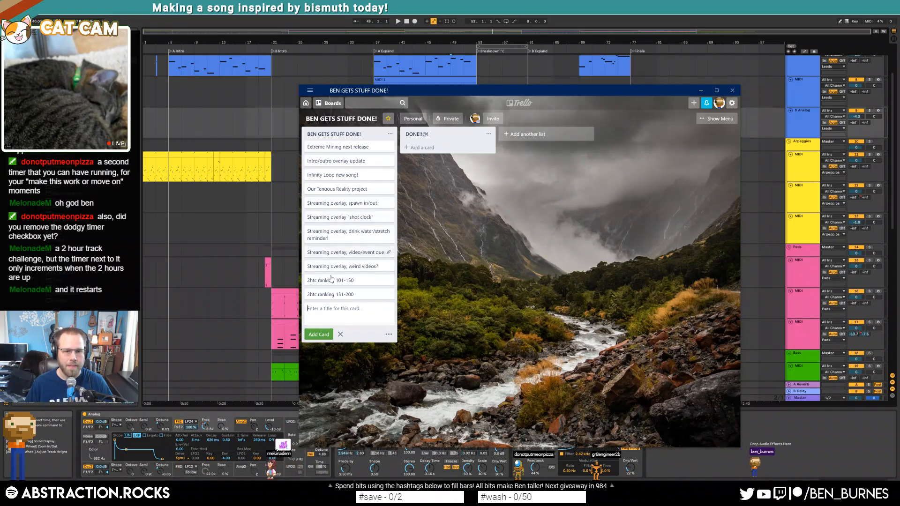
Step: Add a card titled "Streaming overlay remove timer" to the end of the to-do list
text(S)
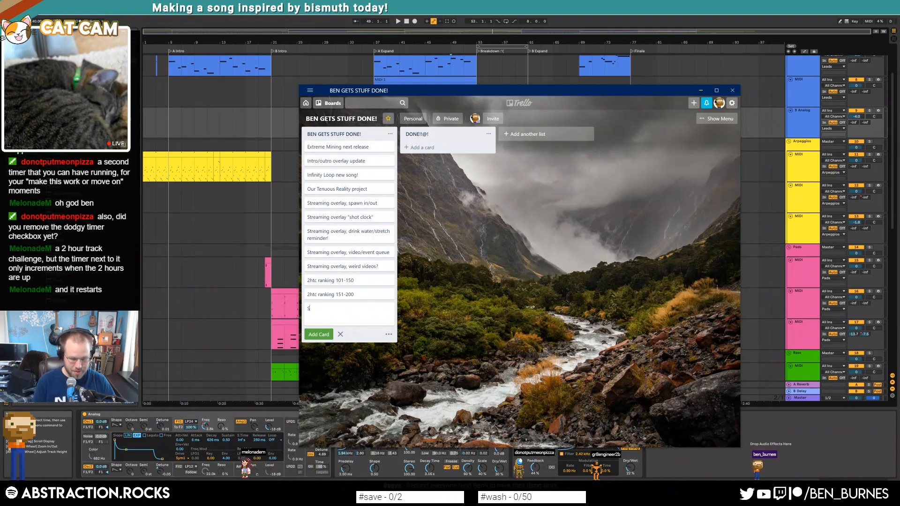
text(treaming overlay remove timer)
key(Return)
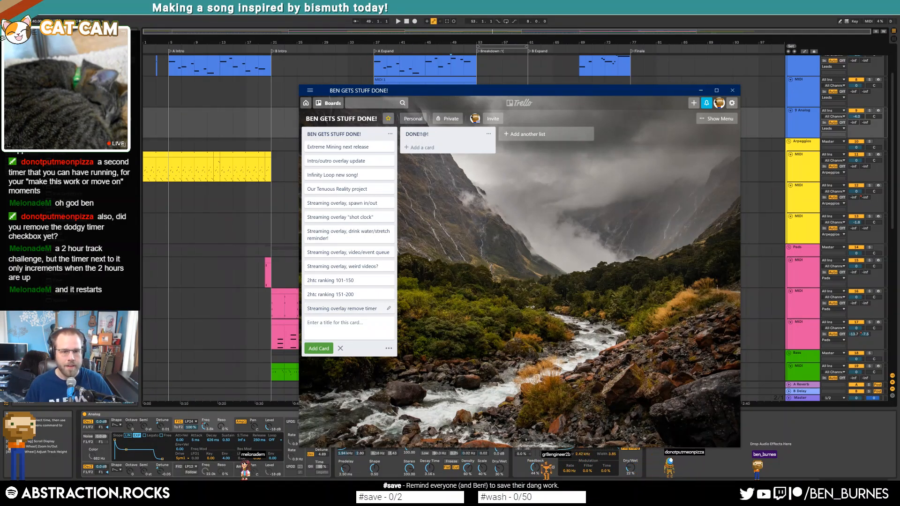
Step: Move the "Streaming overlay remove timer" card directly below the "shot clock" card and rename it "Streaming overlay remove timer toggle"
drag(356, 308, 363, 232)
click(371, 228)
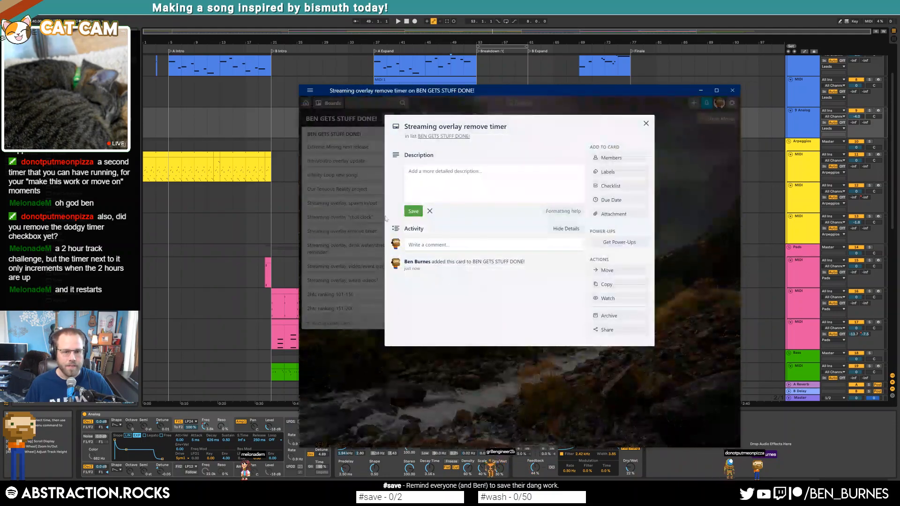
click(487, 127)
key(End)
text(toggle)
key(Return)
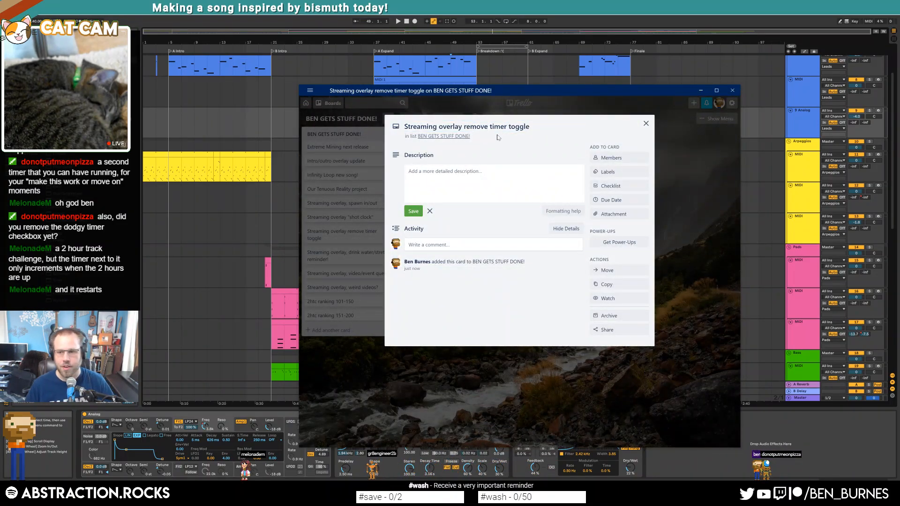
click(496, 383)
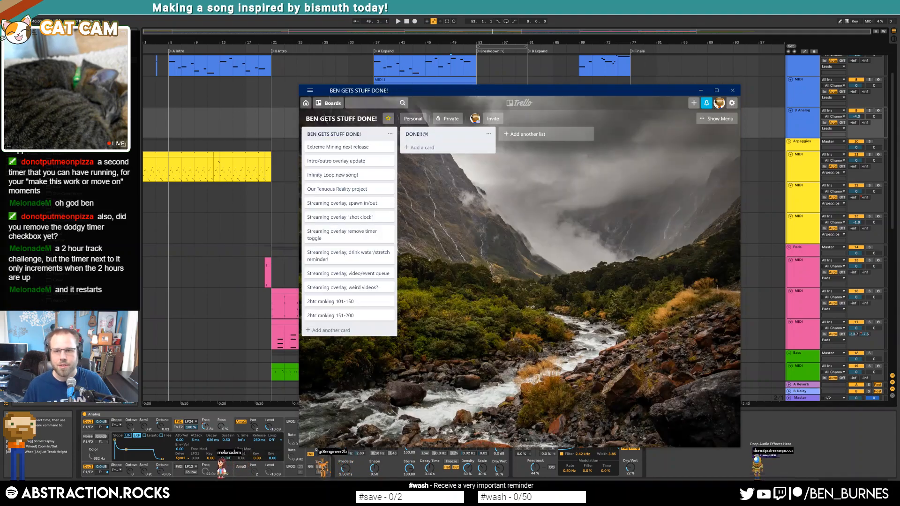
Step: Close Trello to return to Ableton Live and select the looped Breakdown section's time range across the tracks
click(732, 93)
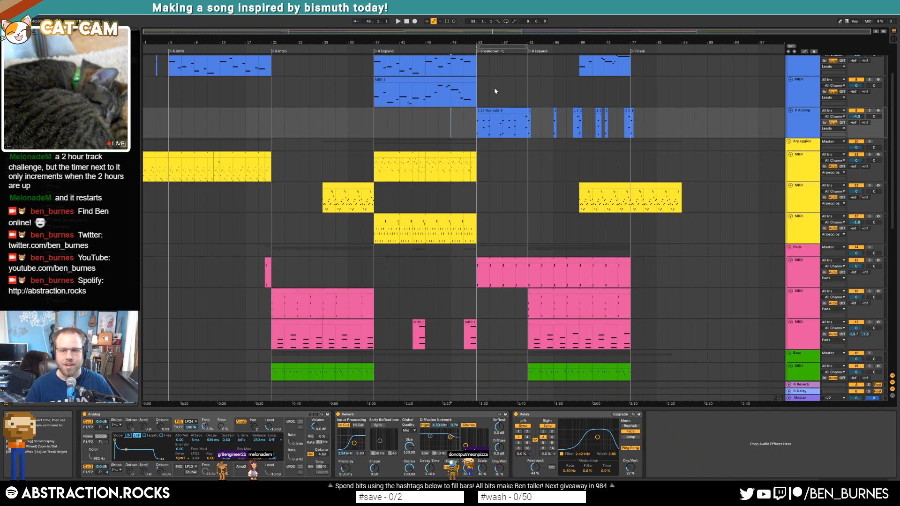
click(144, 123)
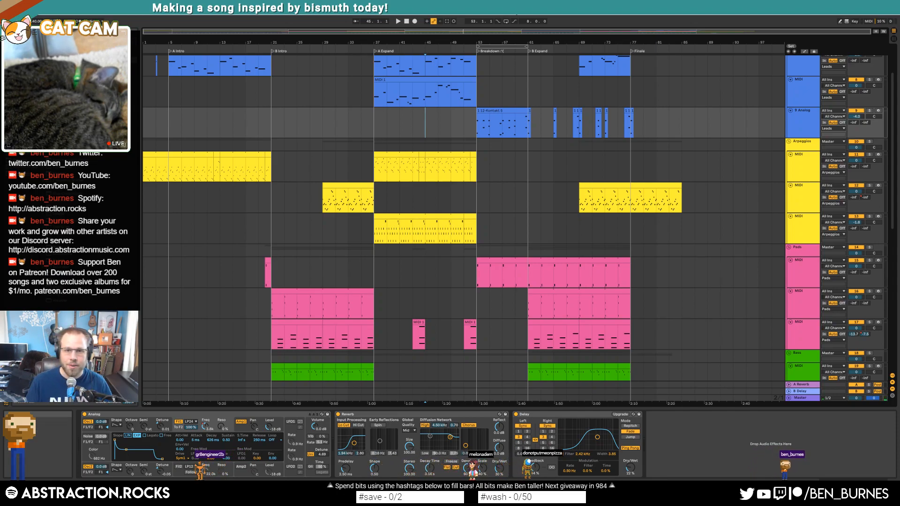
click(507, 46)
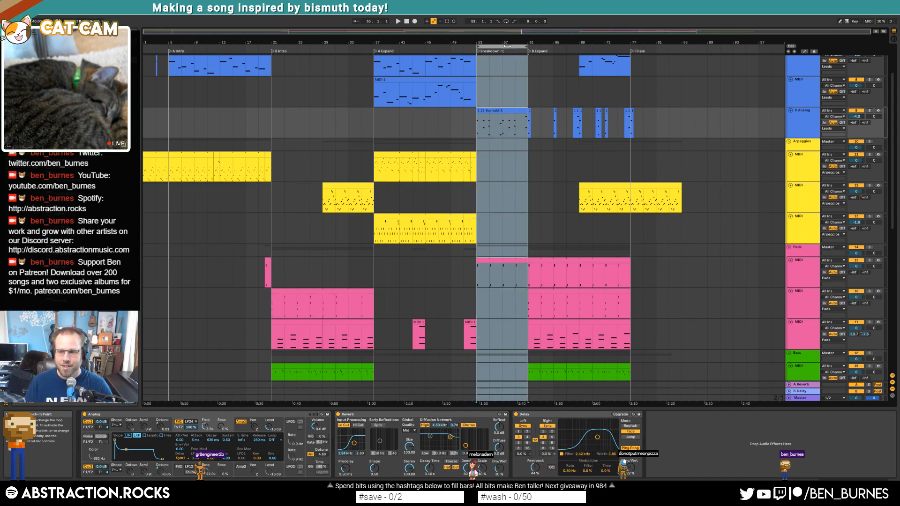